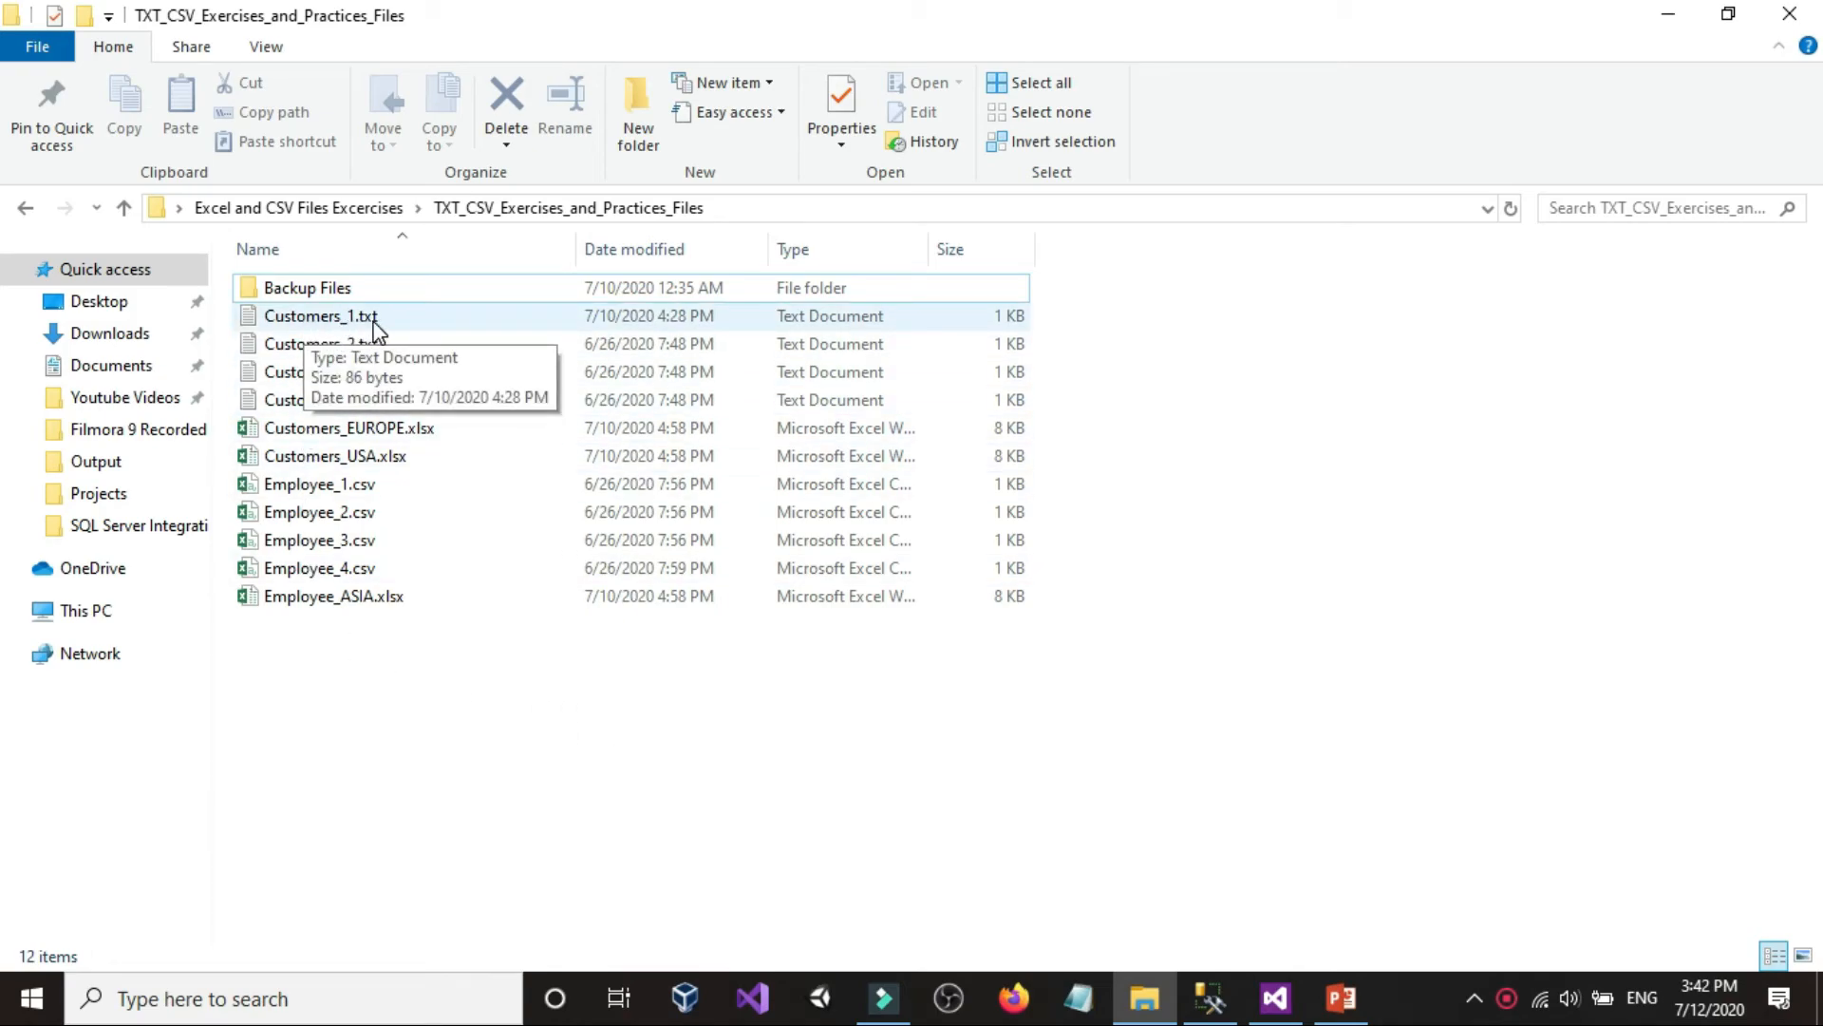
- Check the full path of the TXT_CSV_Exercises_and_Practices_Files folder, then switch to SQL Server Management Studio
{"action": "left_click", "coordinate": [832, 208]}
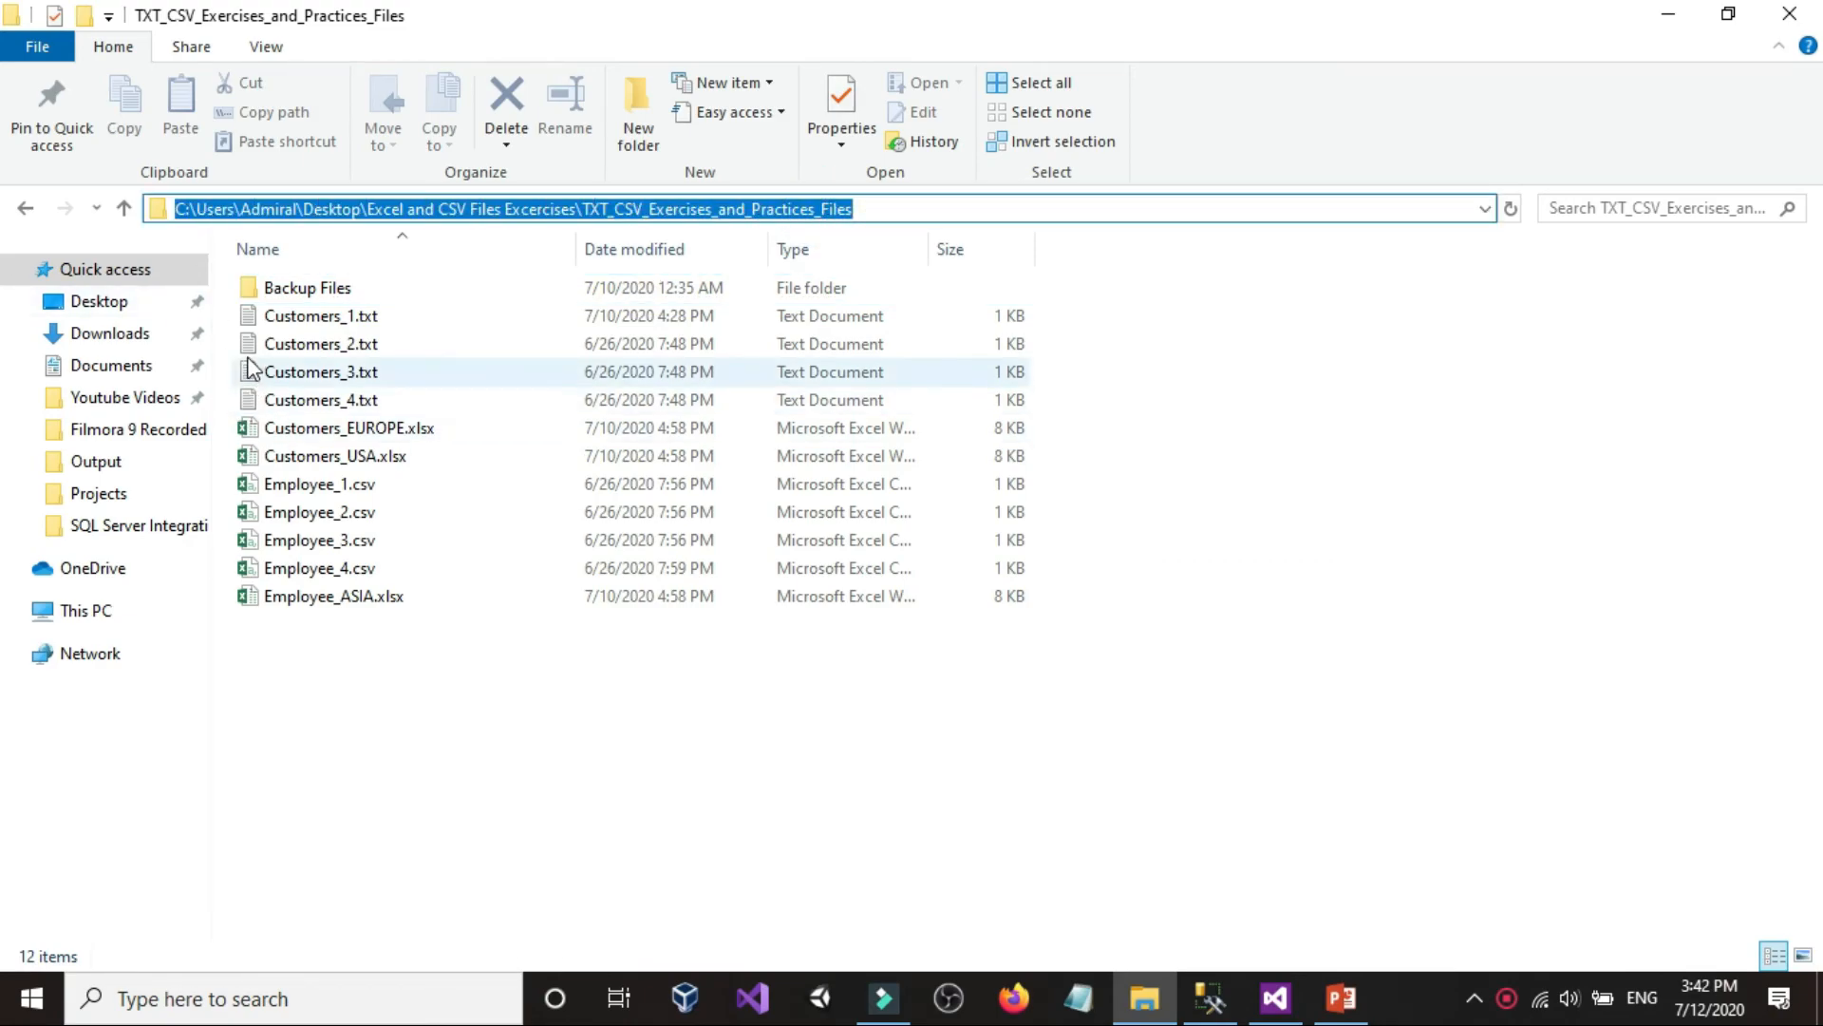
{"action": "left_click", "coordinate": [368, 832]}
{"action": "left_click", "coordinate": [1228, 1004]}
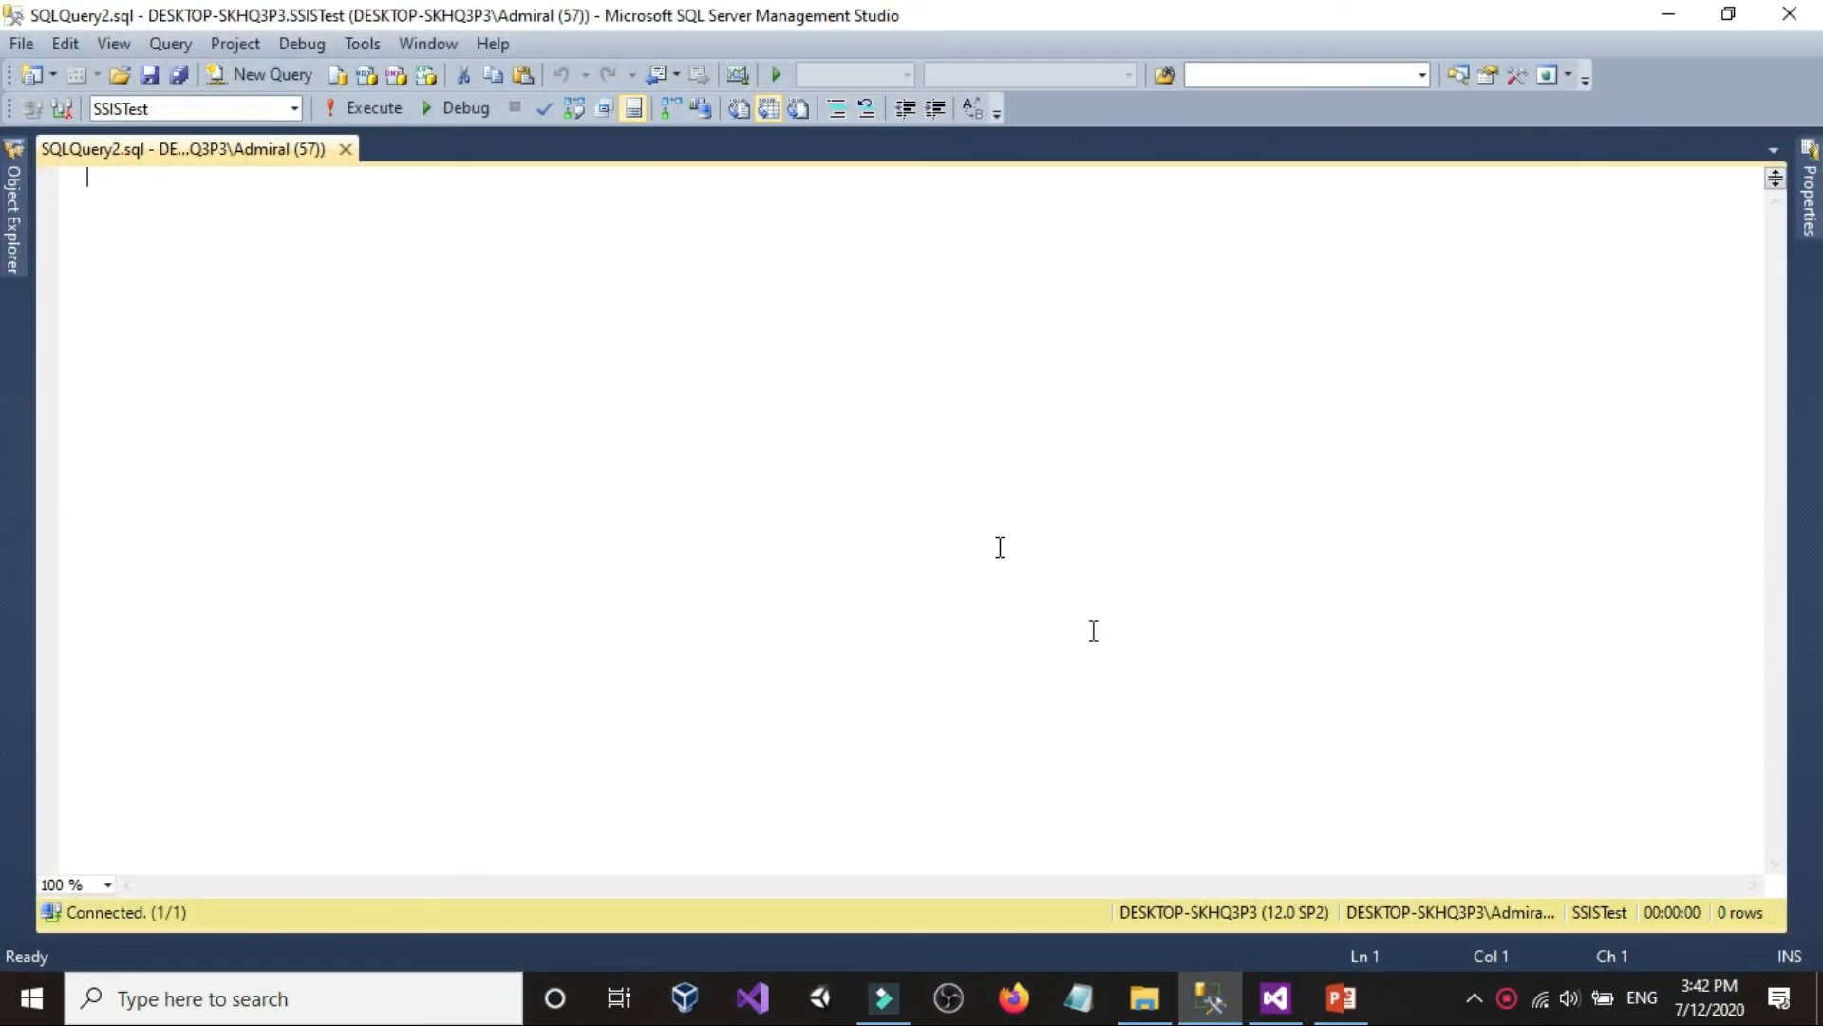
{"action": "mouse_move", "coordinate": [1202, 1013]}
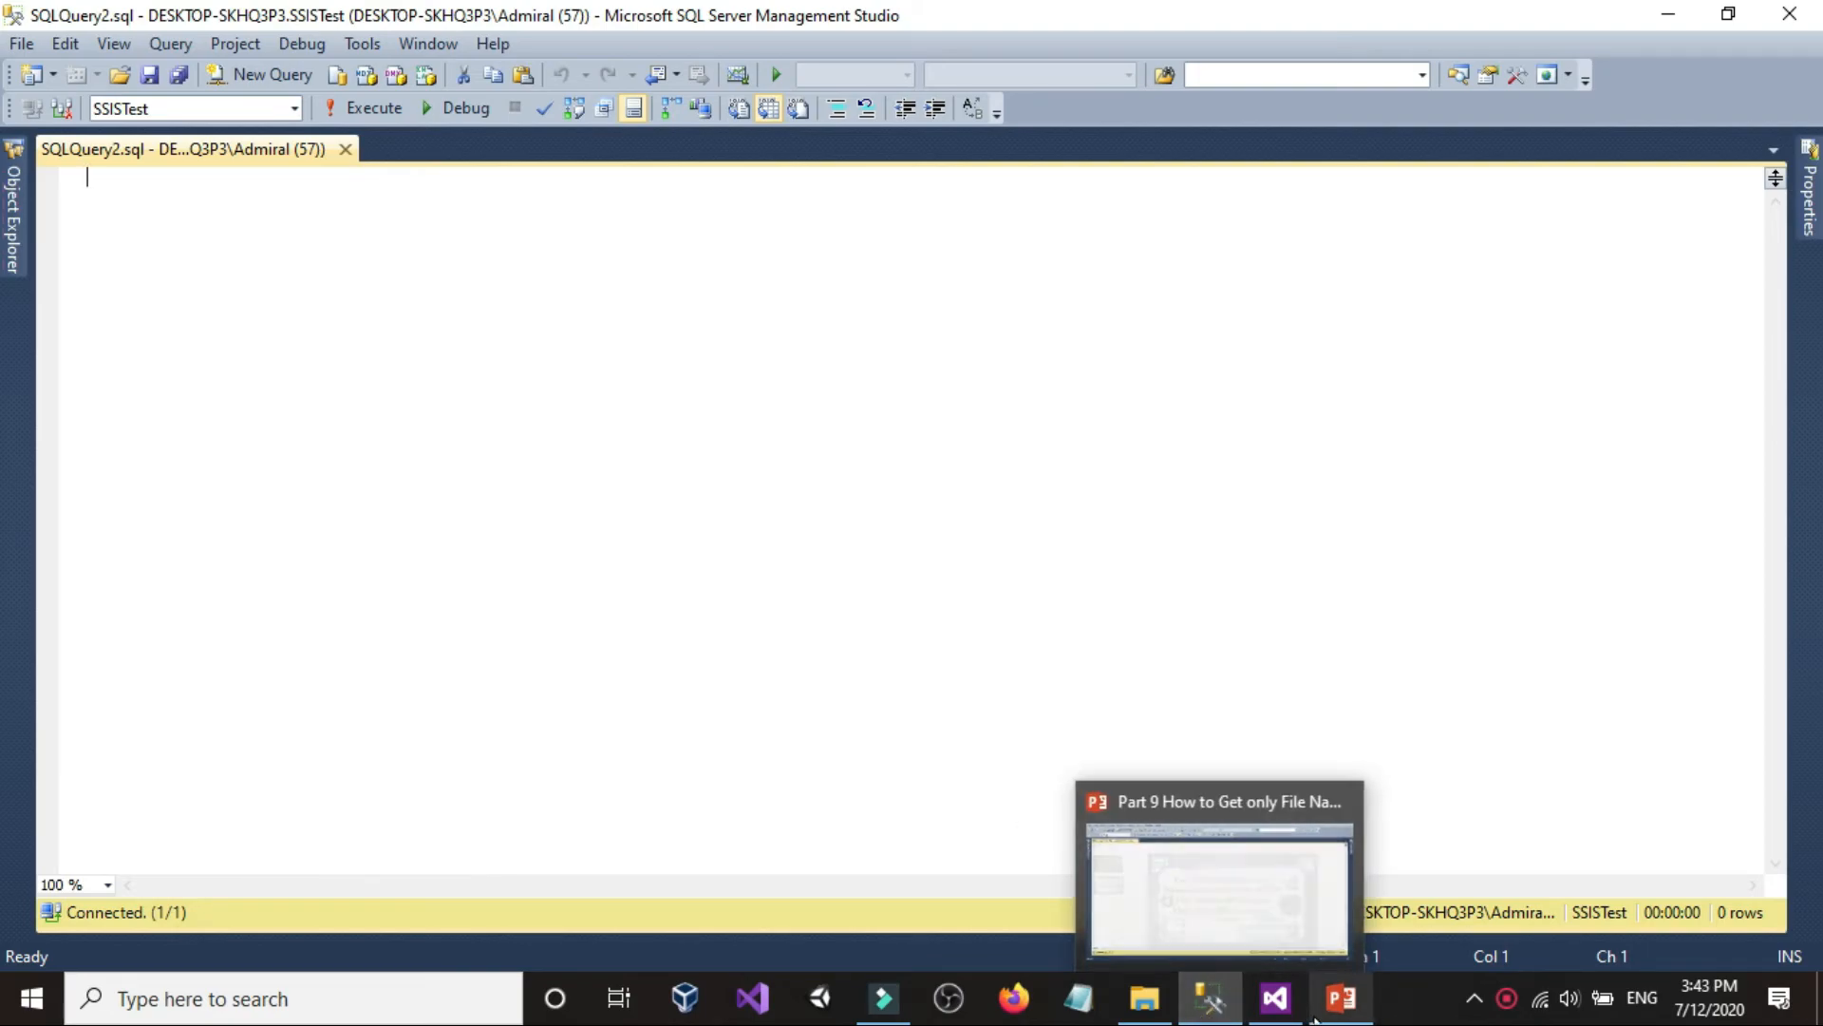
- Close the PowerPoint presentation and switch to Visual Studio to view the SSIS package's control flow
{"action": "left_click", "coordinate": [1341, 997]}
{"action": "left_click", "coordinate": [1801, 15]}
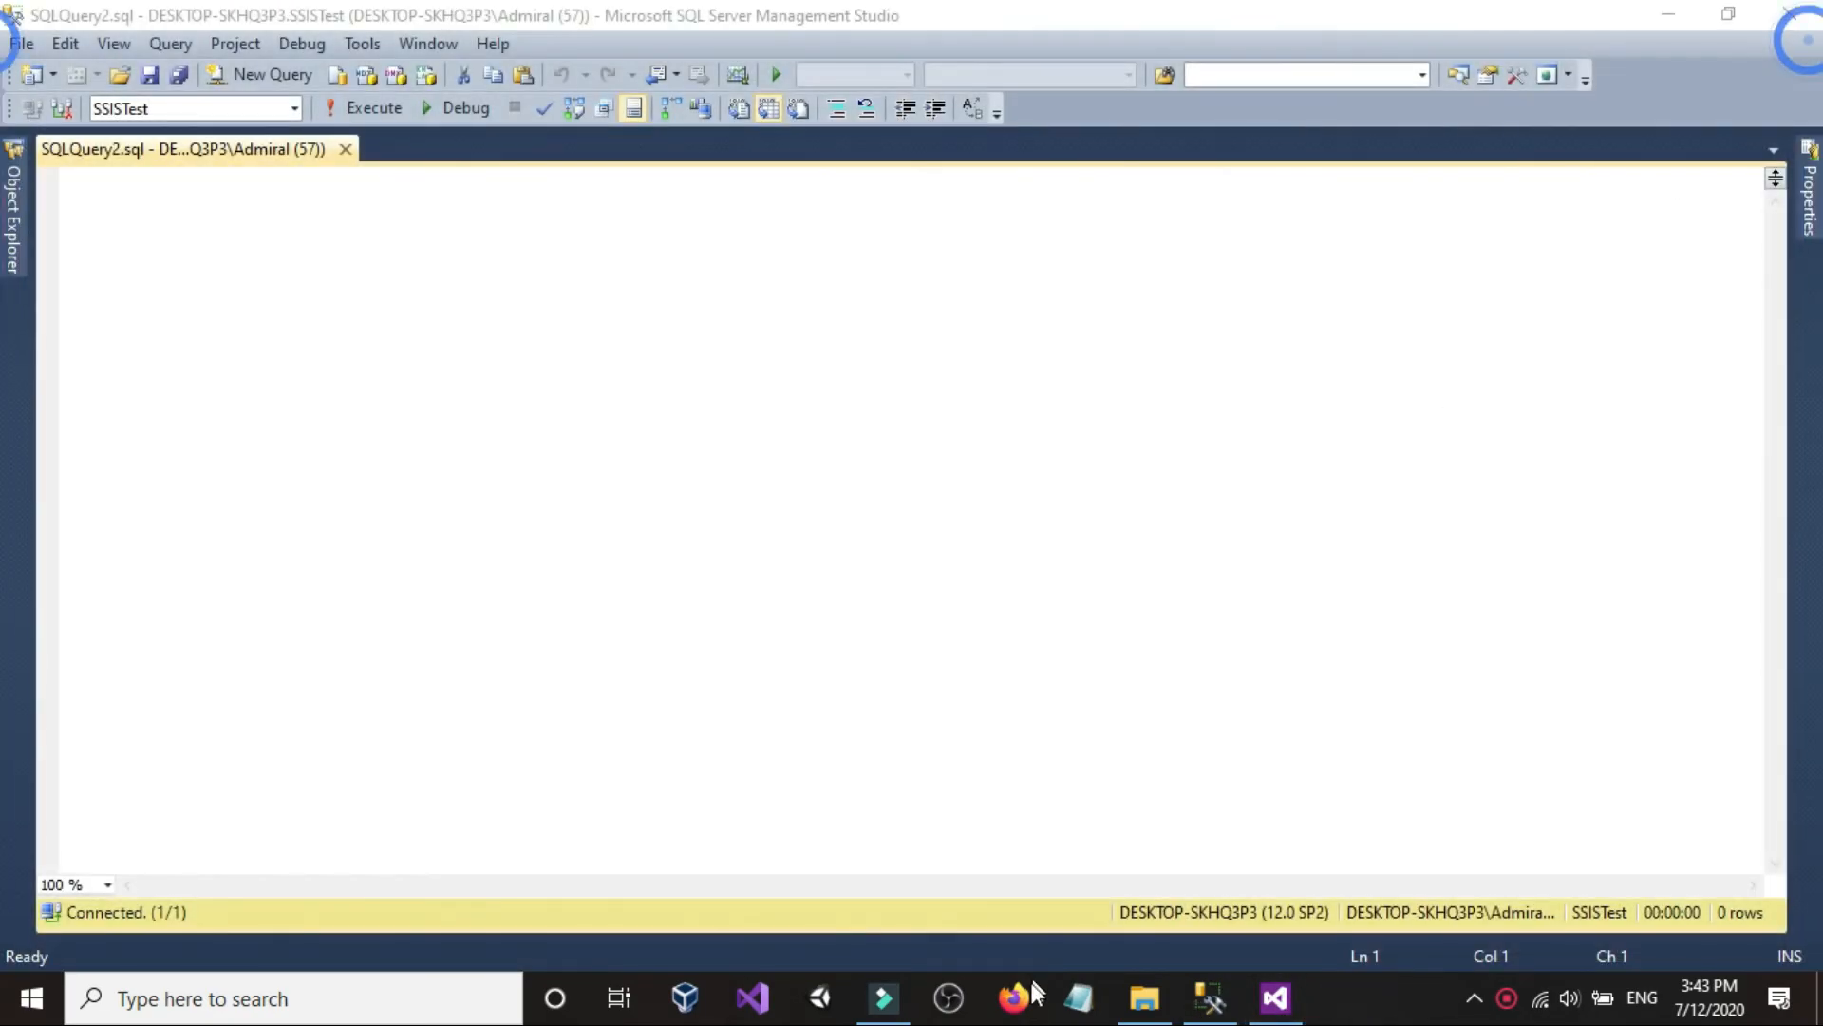
{"action": "left_click", "coordinate": [1275, 997]}
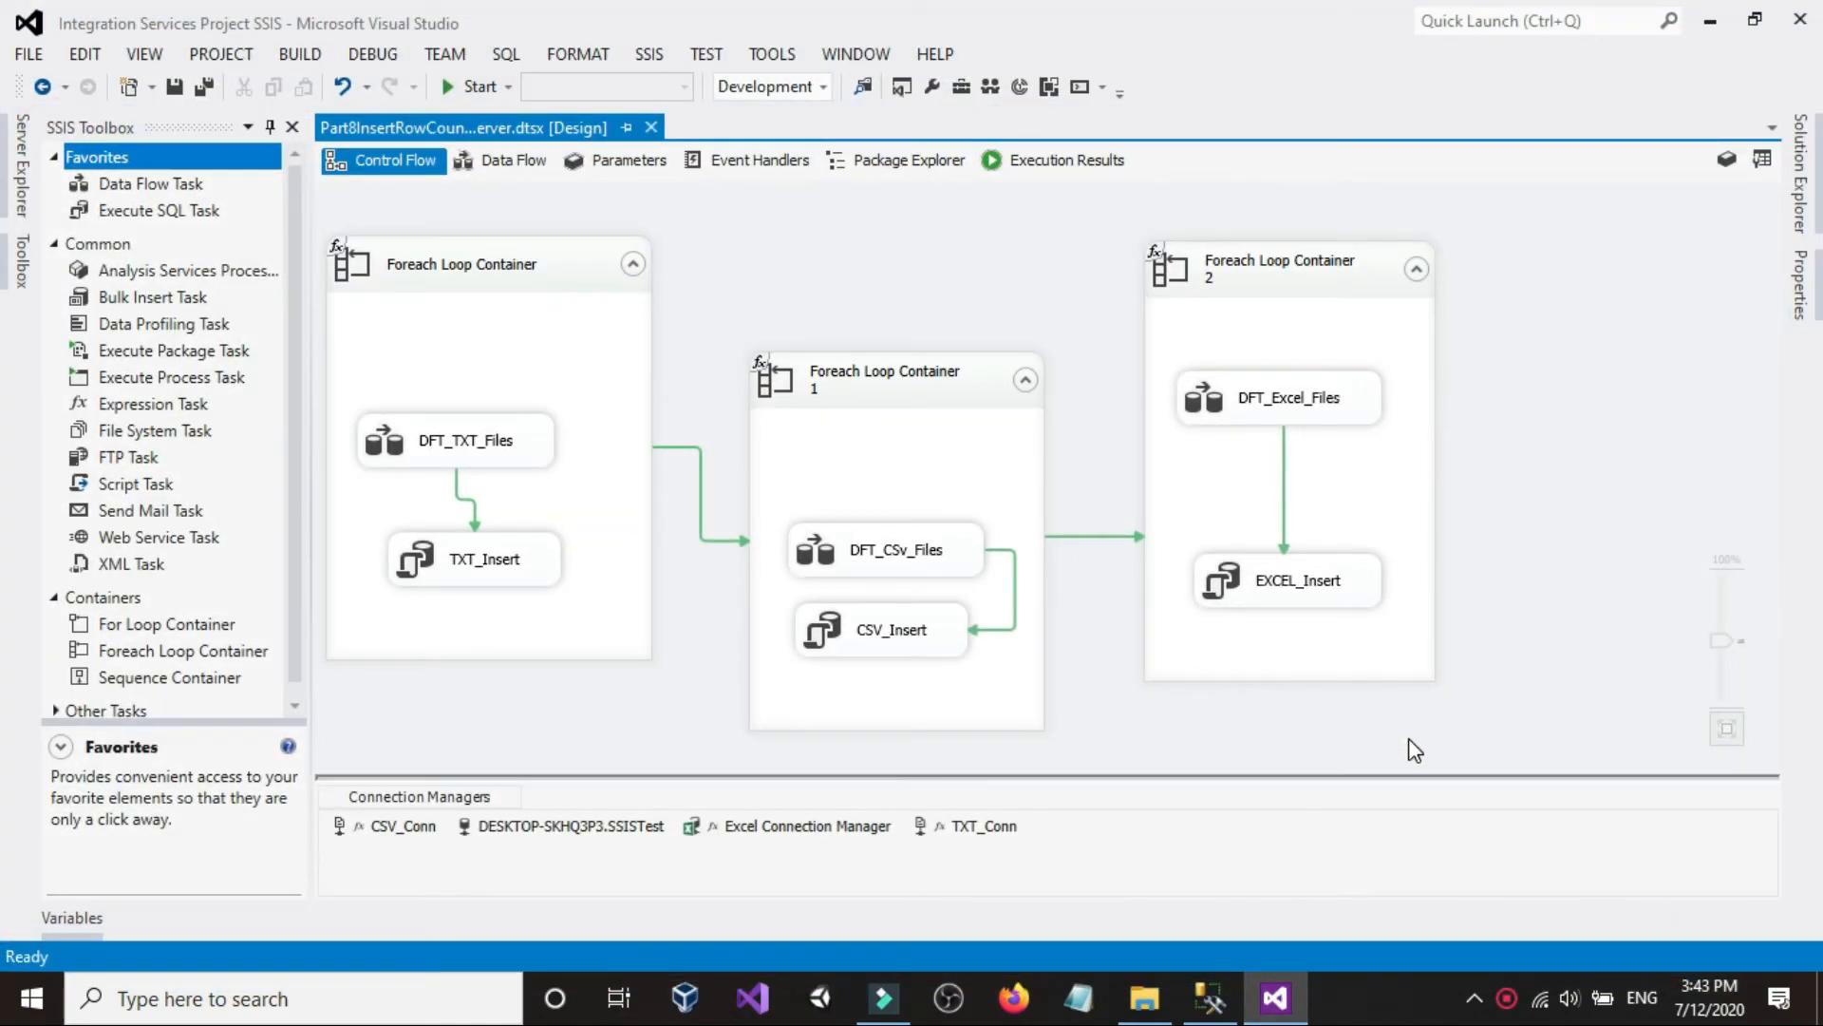
- Switch to SQL Server Management Studio and view the server's database list in Object Explorer
{"action": "left_click", "coordinate": [1212, 1017]}
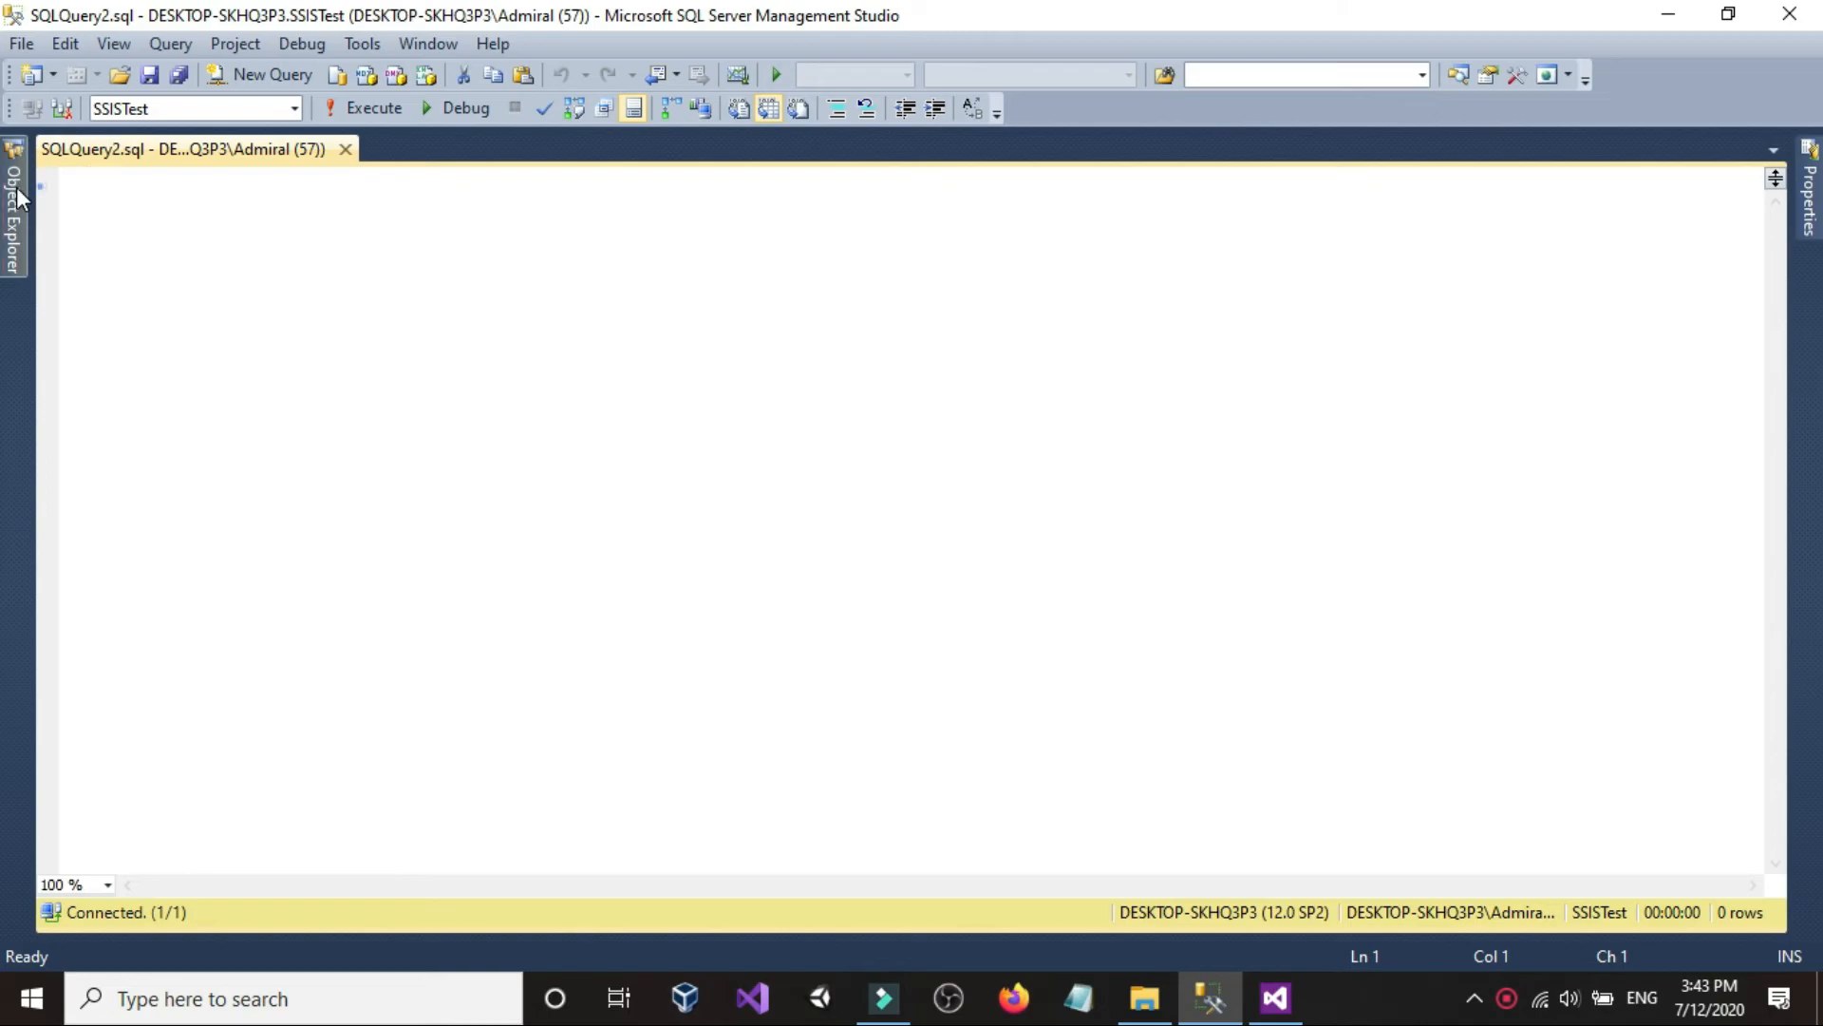
{"action": "left_click", "coordinate": [13, 219]}
{"action": "left_click", "coordinate": [780, 392]}
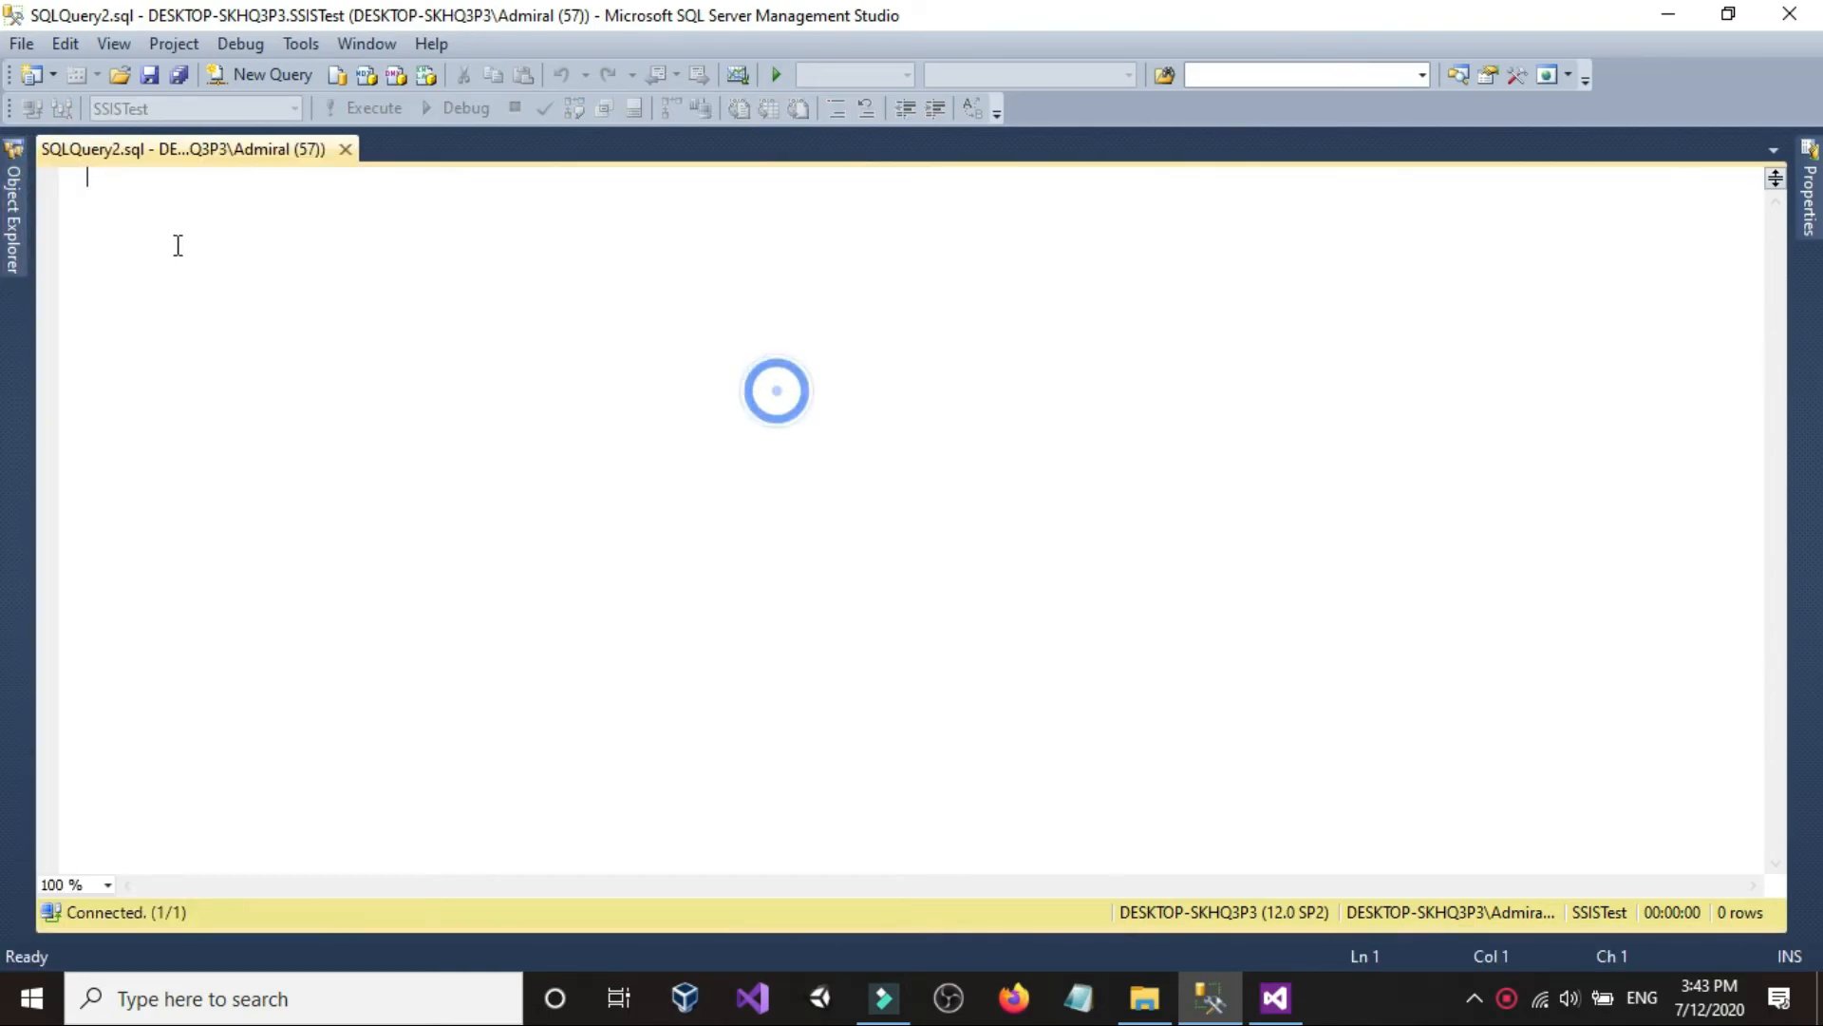
{"action": "left_click", "coordinate": [13, 214]}
{"action": "left_click", "coordinate": [703, 359]}
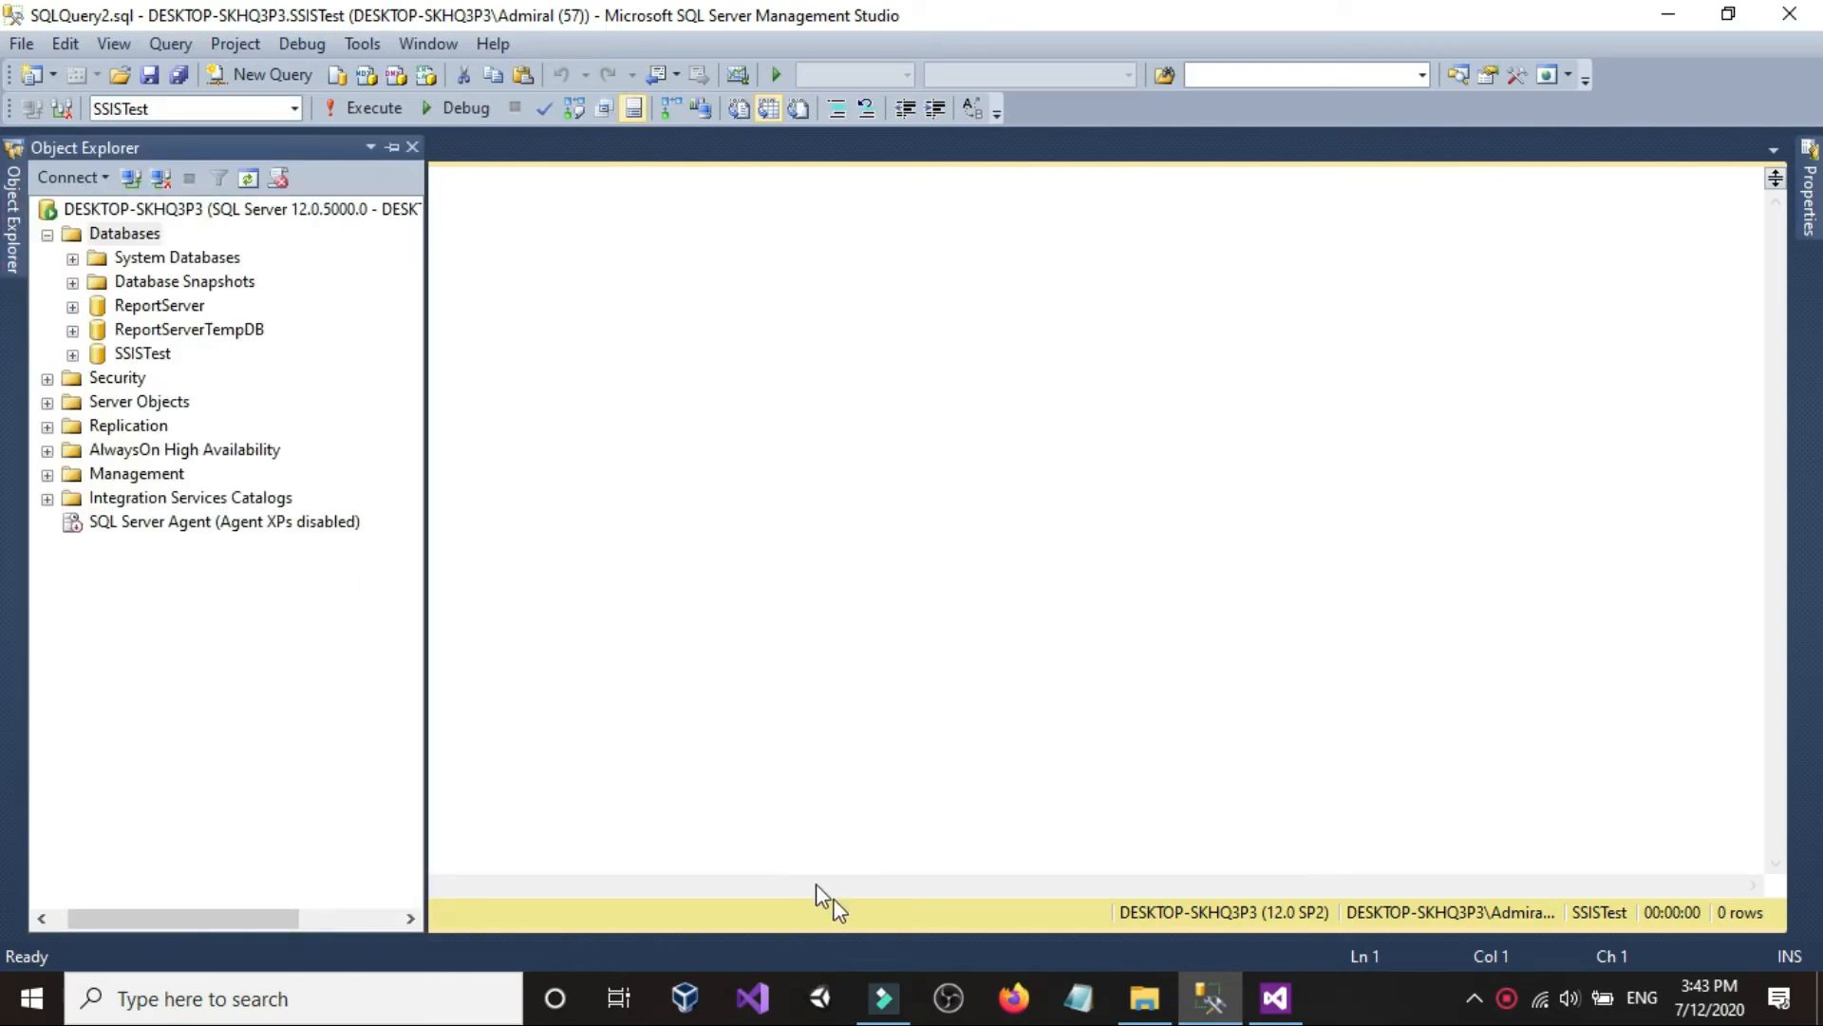
- Switch to File Explorer, open Customers_1.txt to review its header and data rows, and close it again
{"action": "left_click", "coordinate": [1160, 999]}
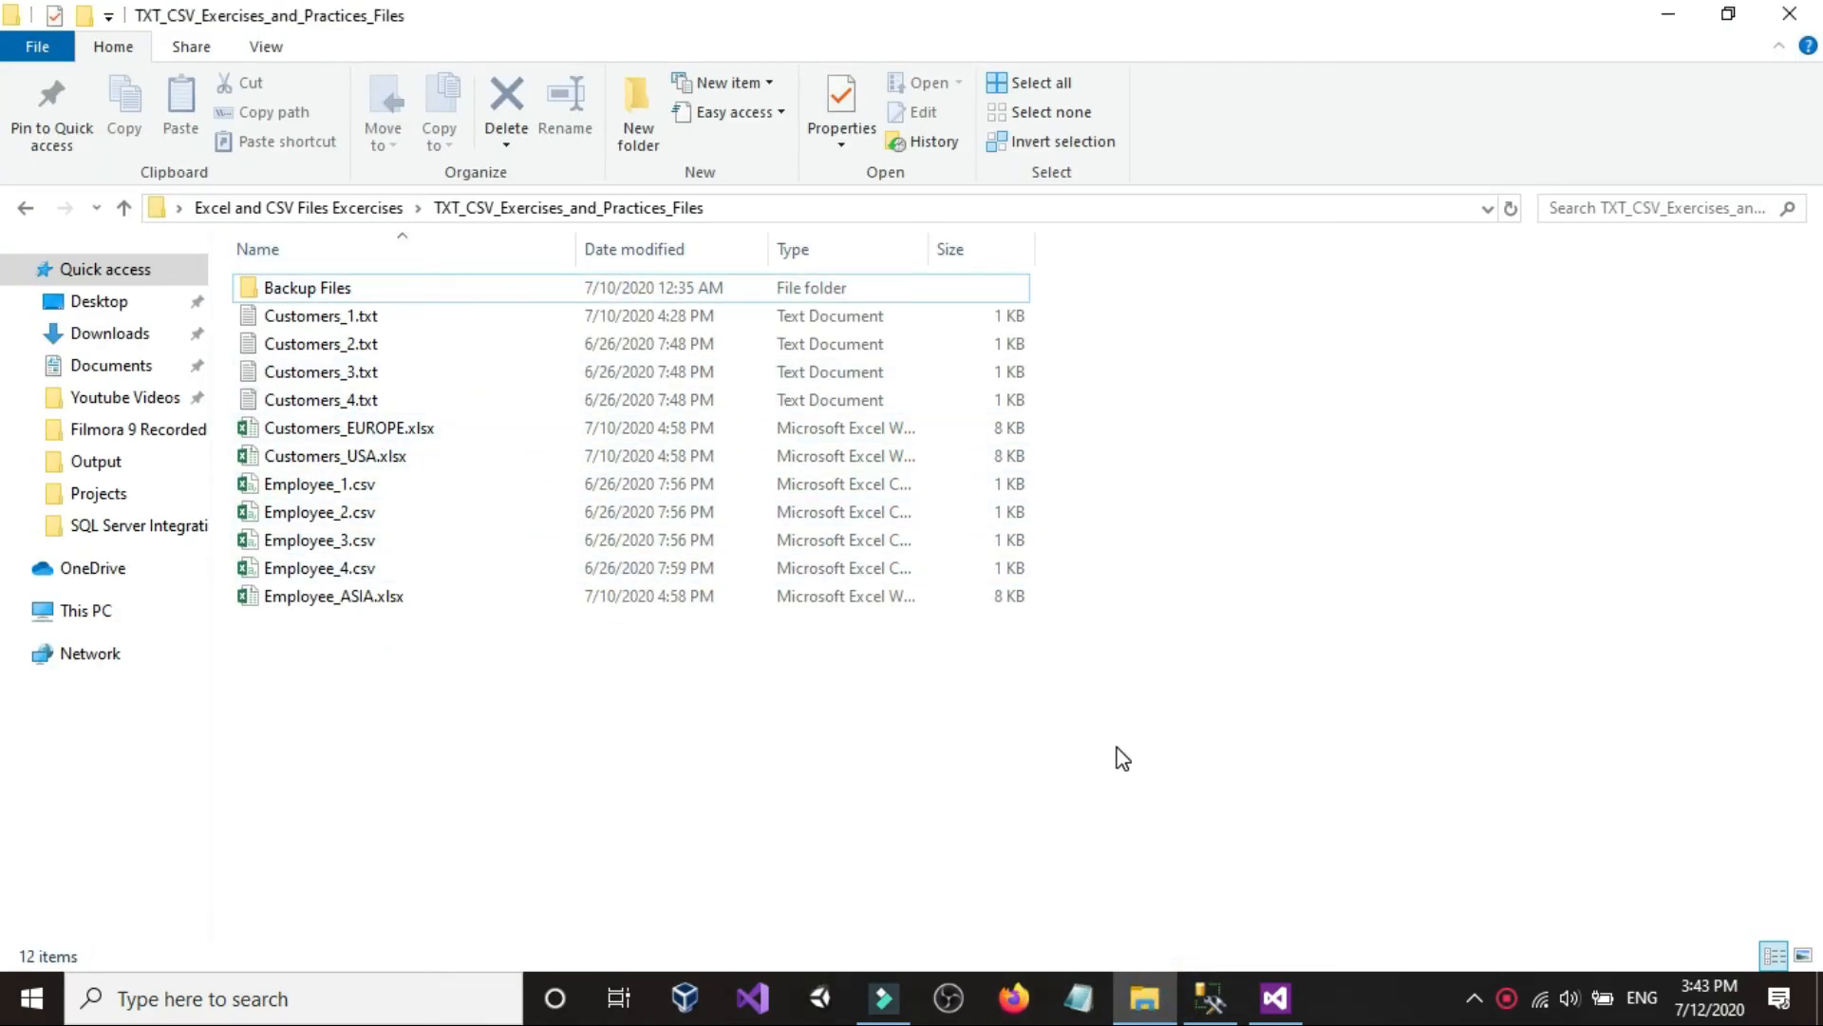
{"action": "double_click", "coordinate": [300, 316]}
{"action": "left_click_drag", "start_coordinate": [855, 521], "coordinate": [377, 308]}
{"action": "left_click", "coordinate": [741, 564]}
{"action": "triple_click", "coordinate": [790, 351]}
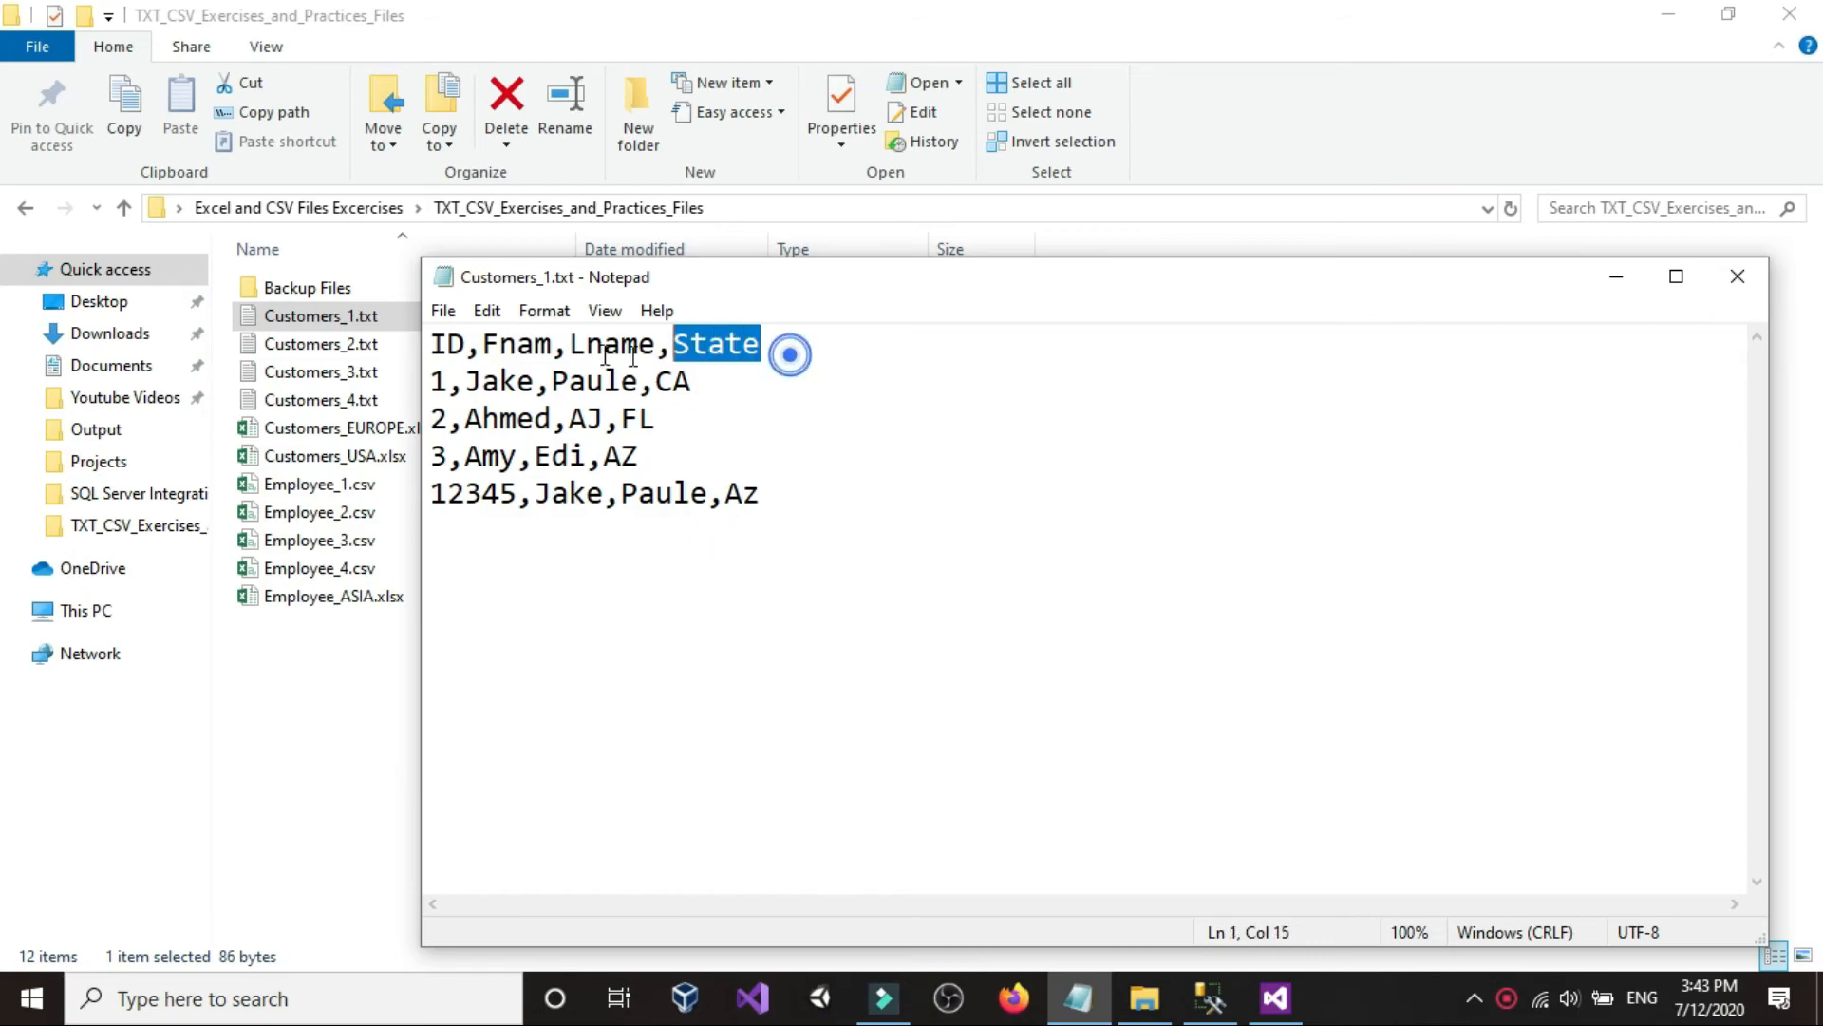
{"action": "triple_click", "coordinate": [728, 390]}
{"action": "left_click", "coordinate": [813, 510]}
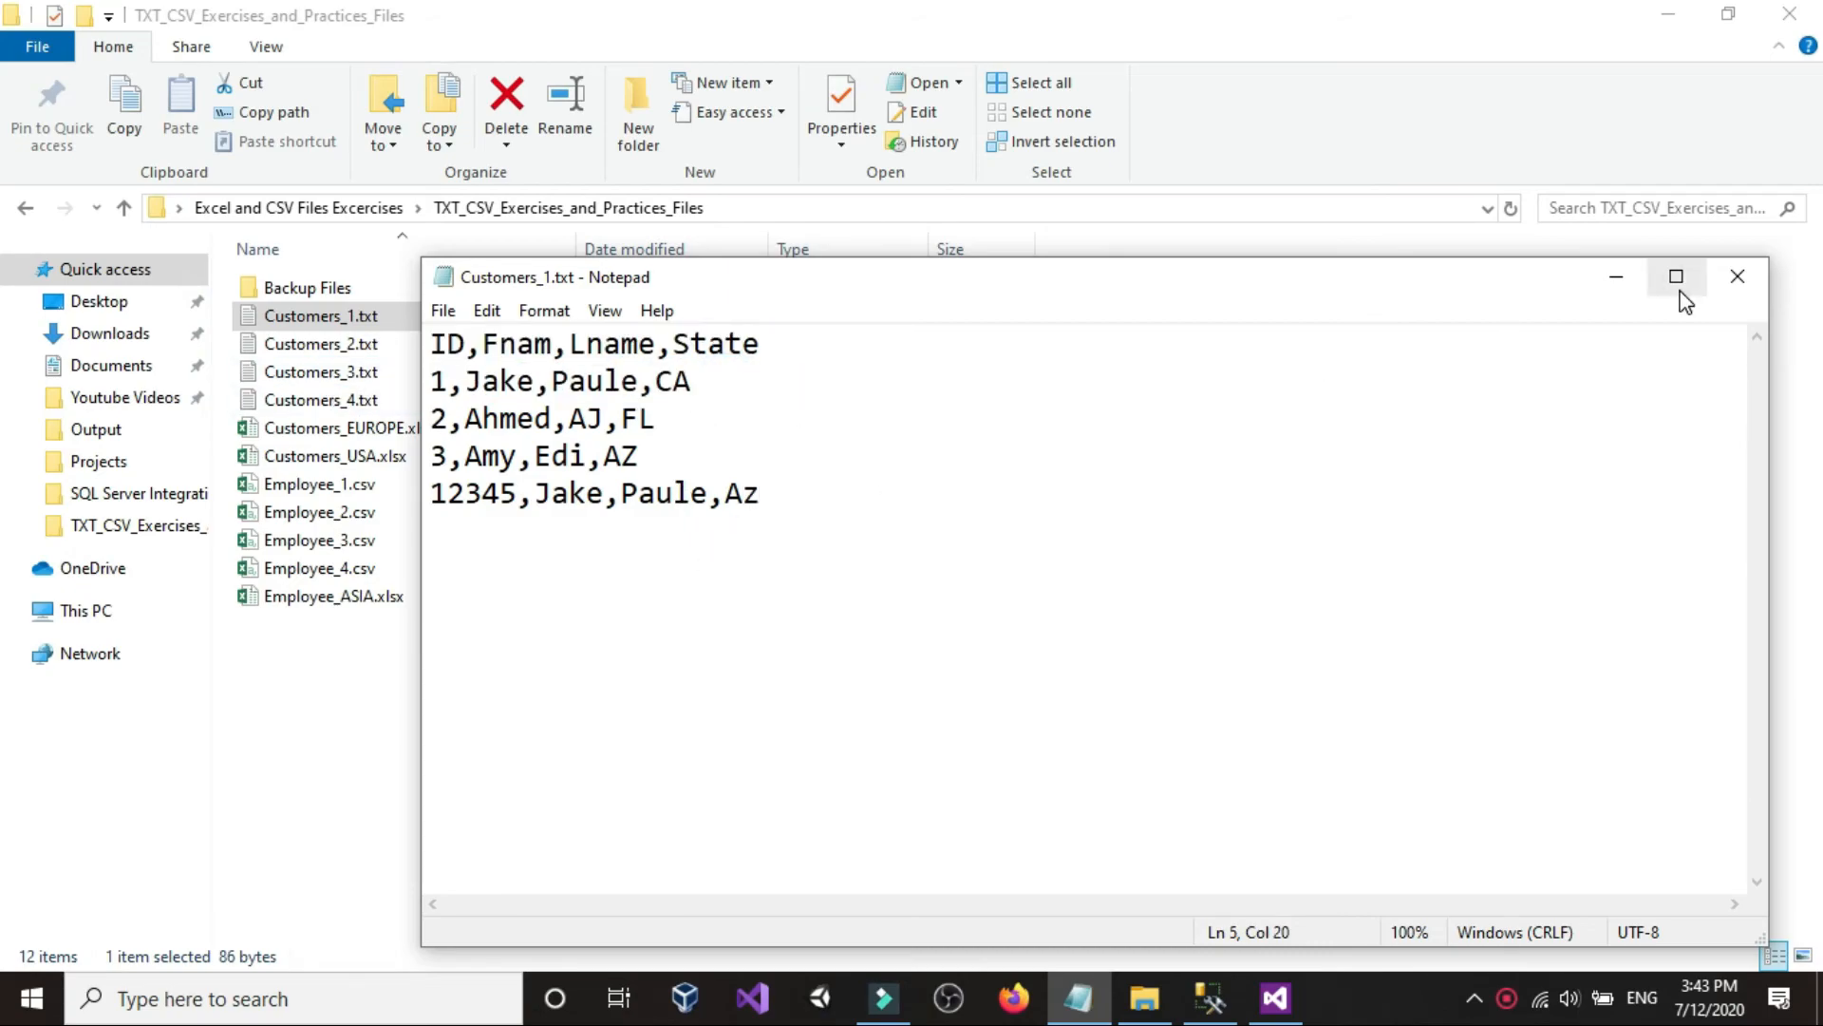
{"action": "left_click", "coordinate": [1737, 276]}
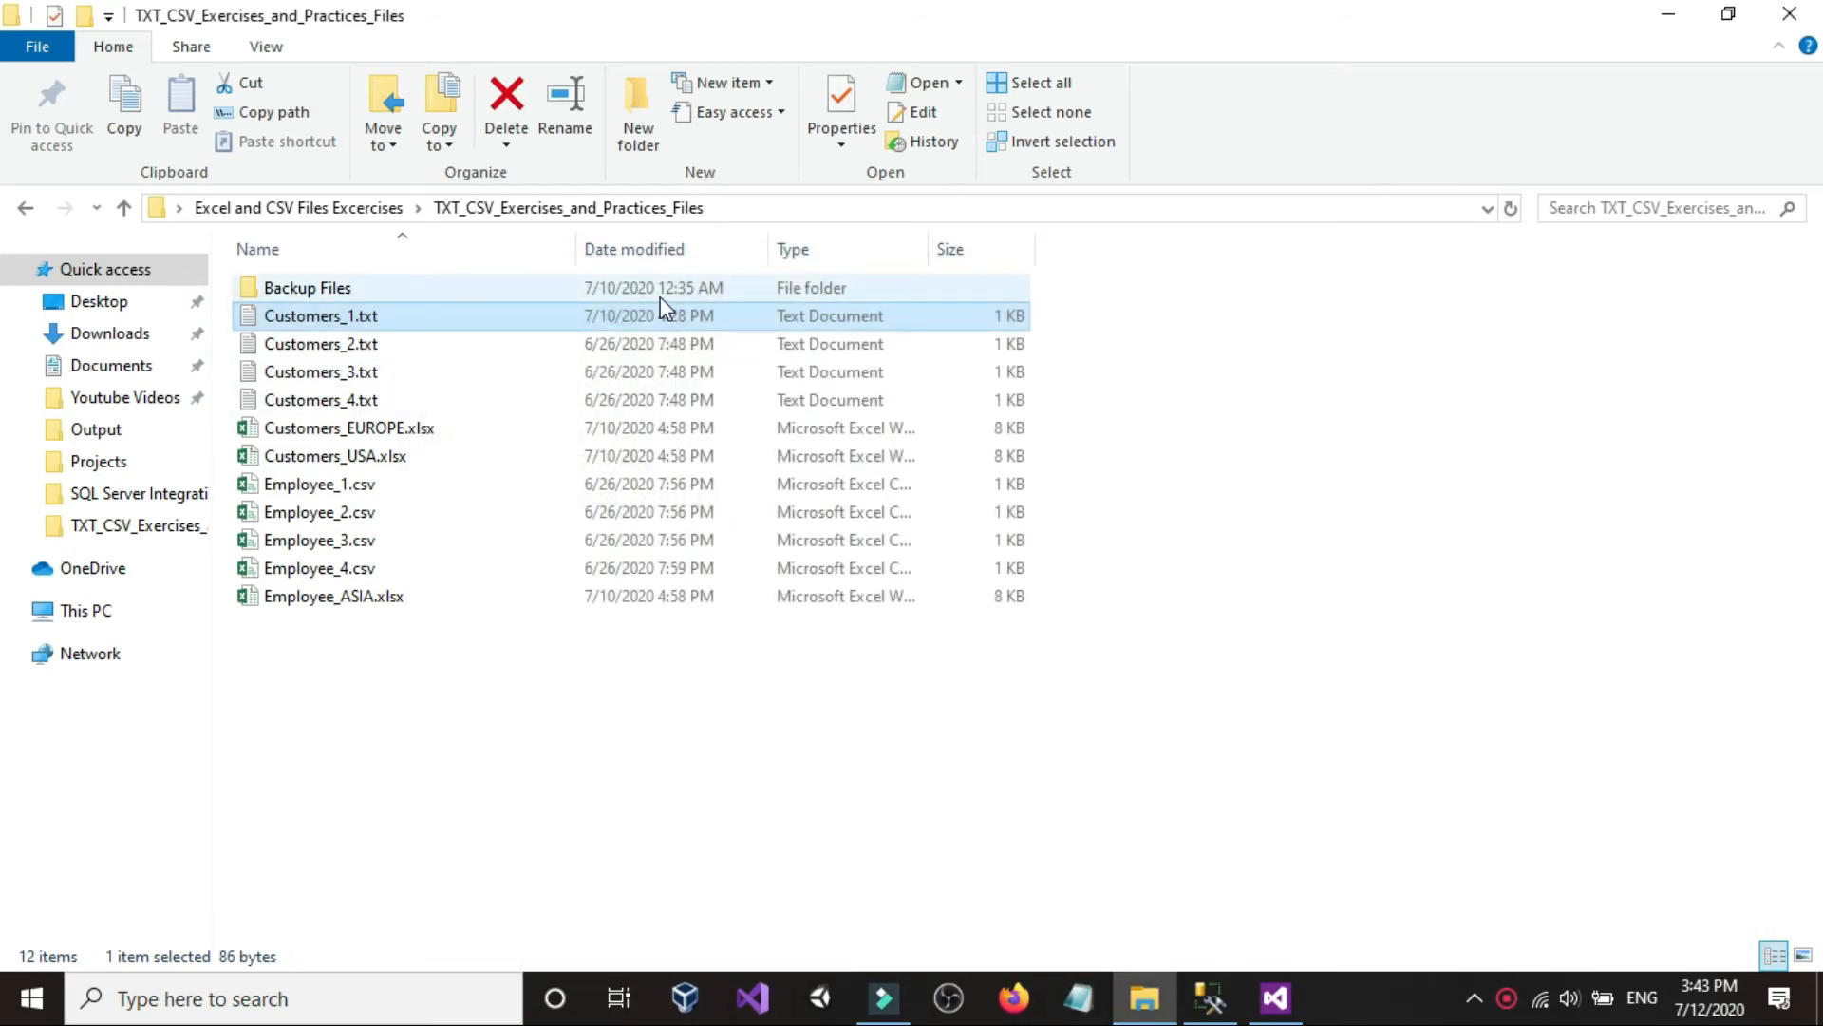
{"action": "left_click", "coordinate": [532, 720]}
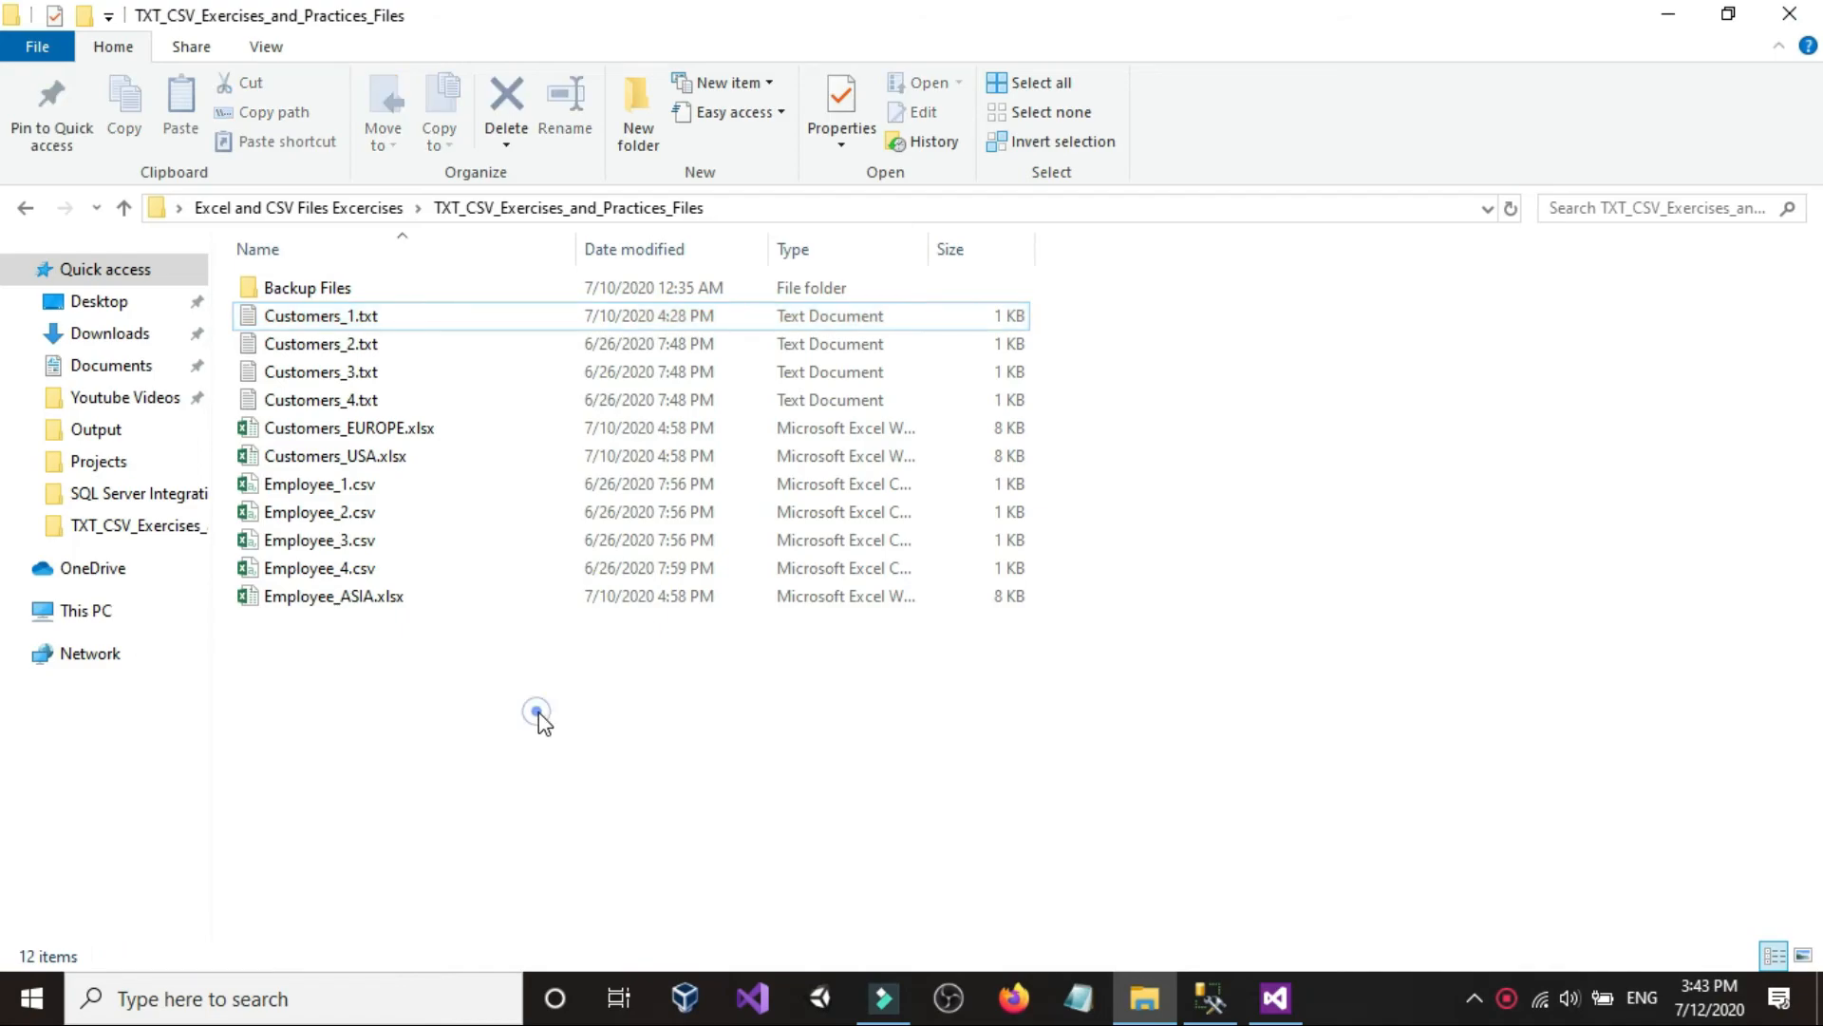
- Switch to SQL Server Management Studio and begin the query with "create table FiNames"
{"action": "left_click", "coordinate": [1223, 1013]}
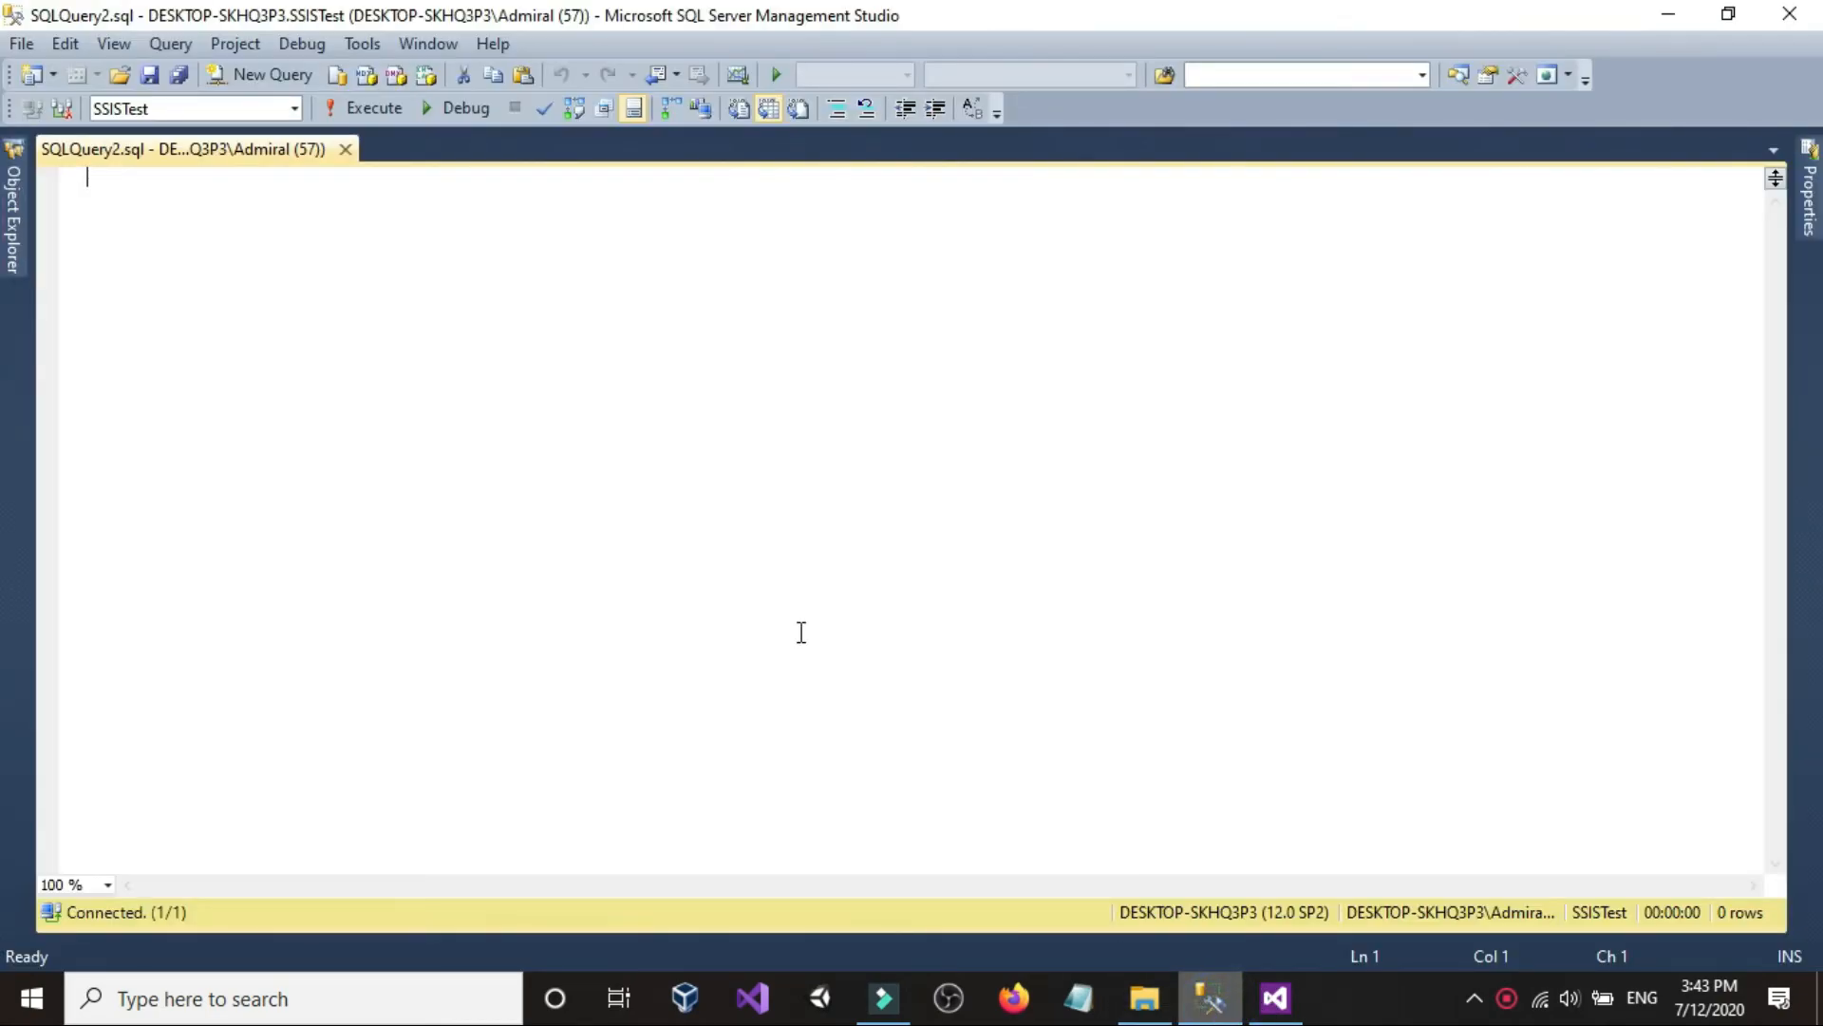
{"action": "left_click", "coordinate": [345, 313]}
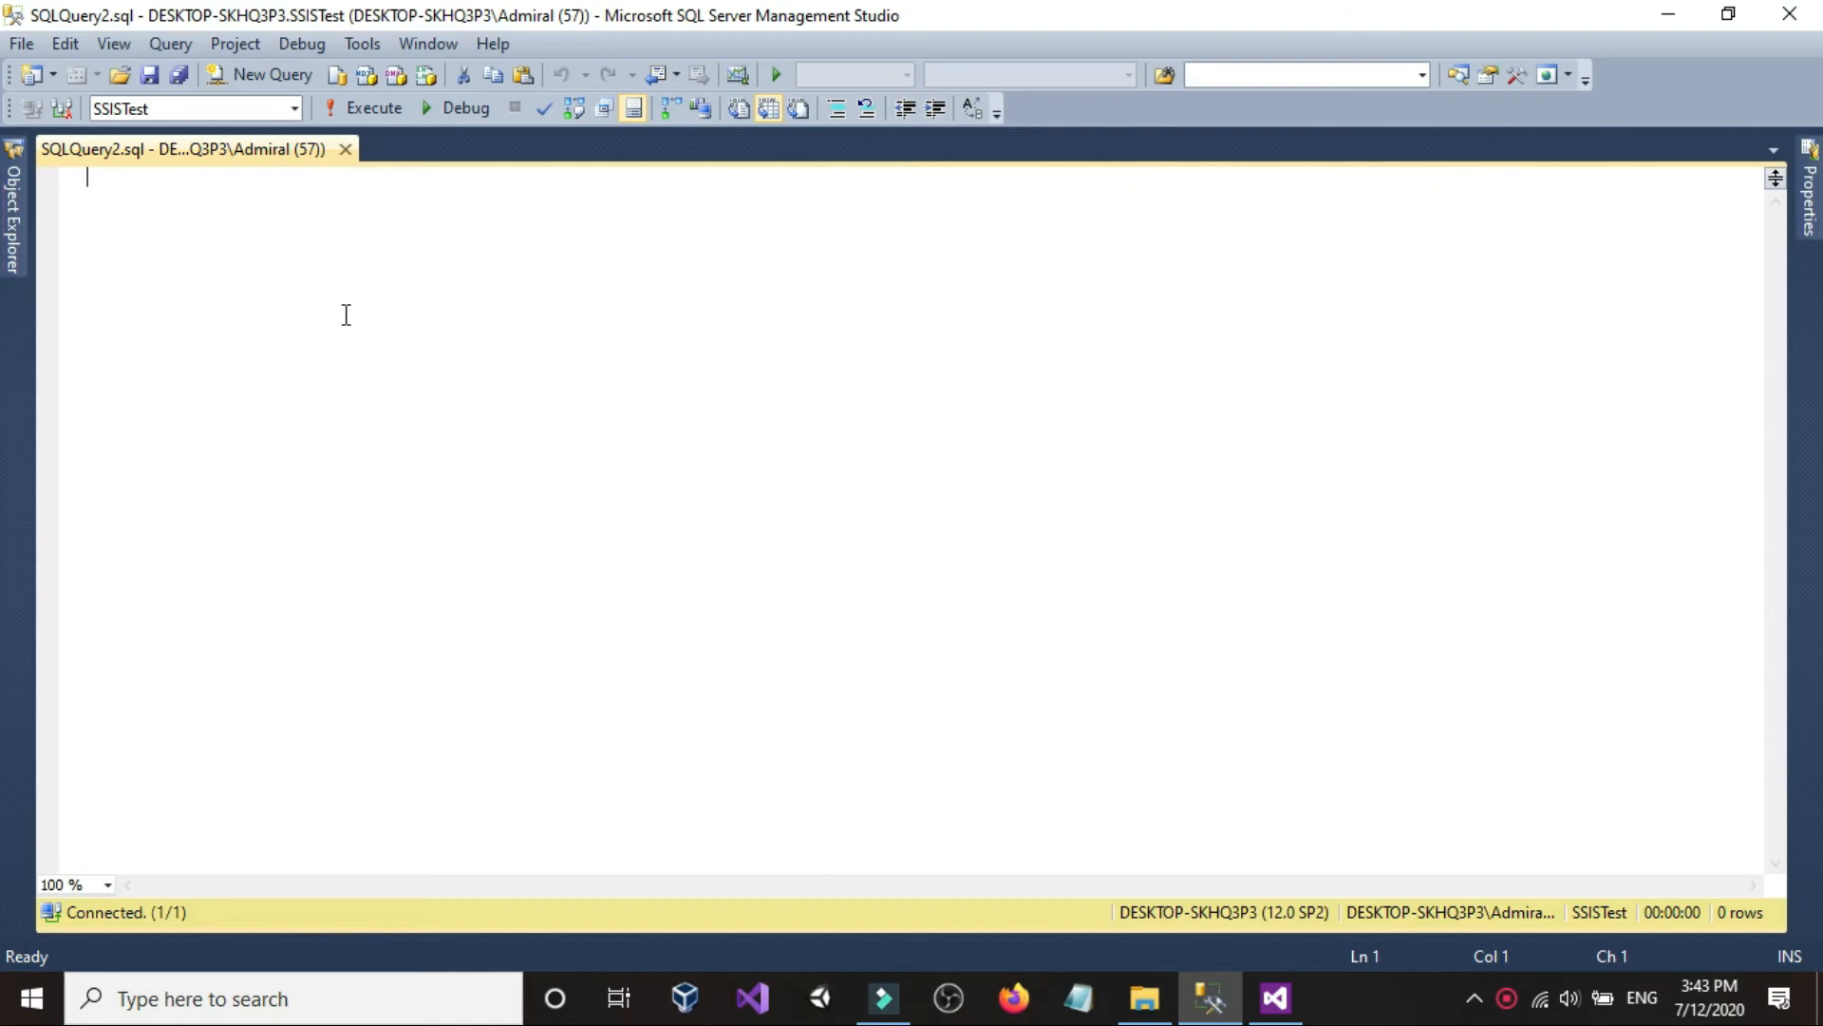
{"action": "scroll", "coordinate": [346, 314], "scroll_direction": "up", "scroll_amount": 4, "text": "ctrl"}
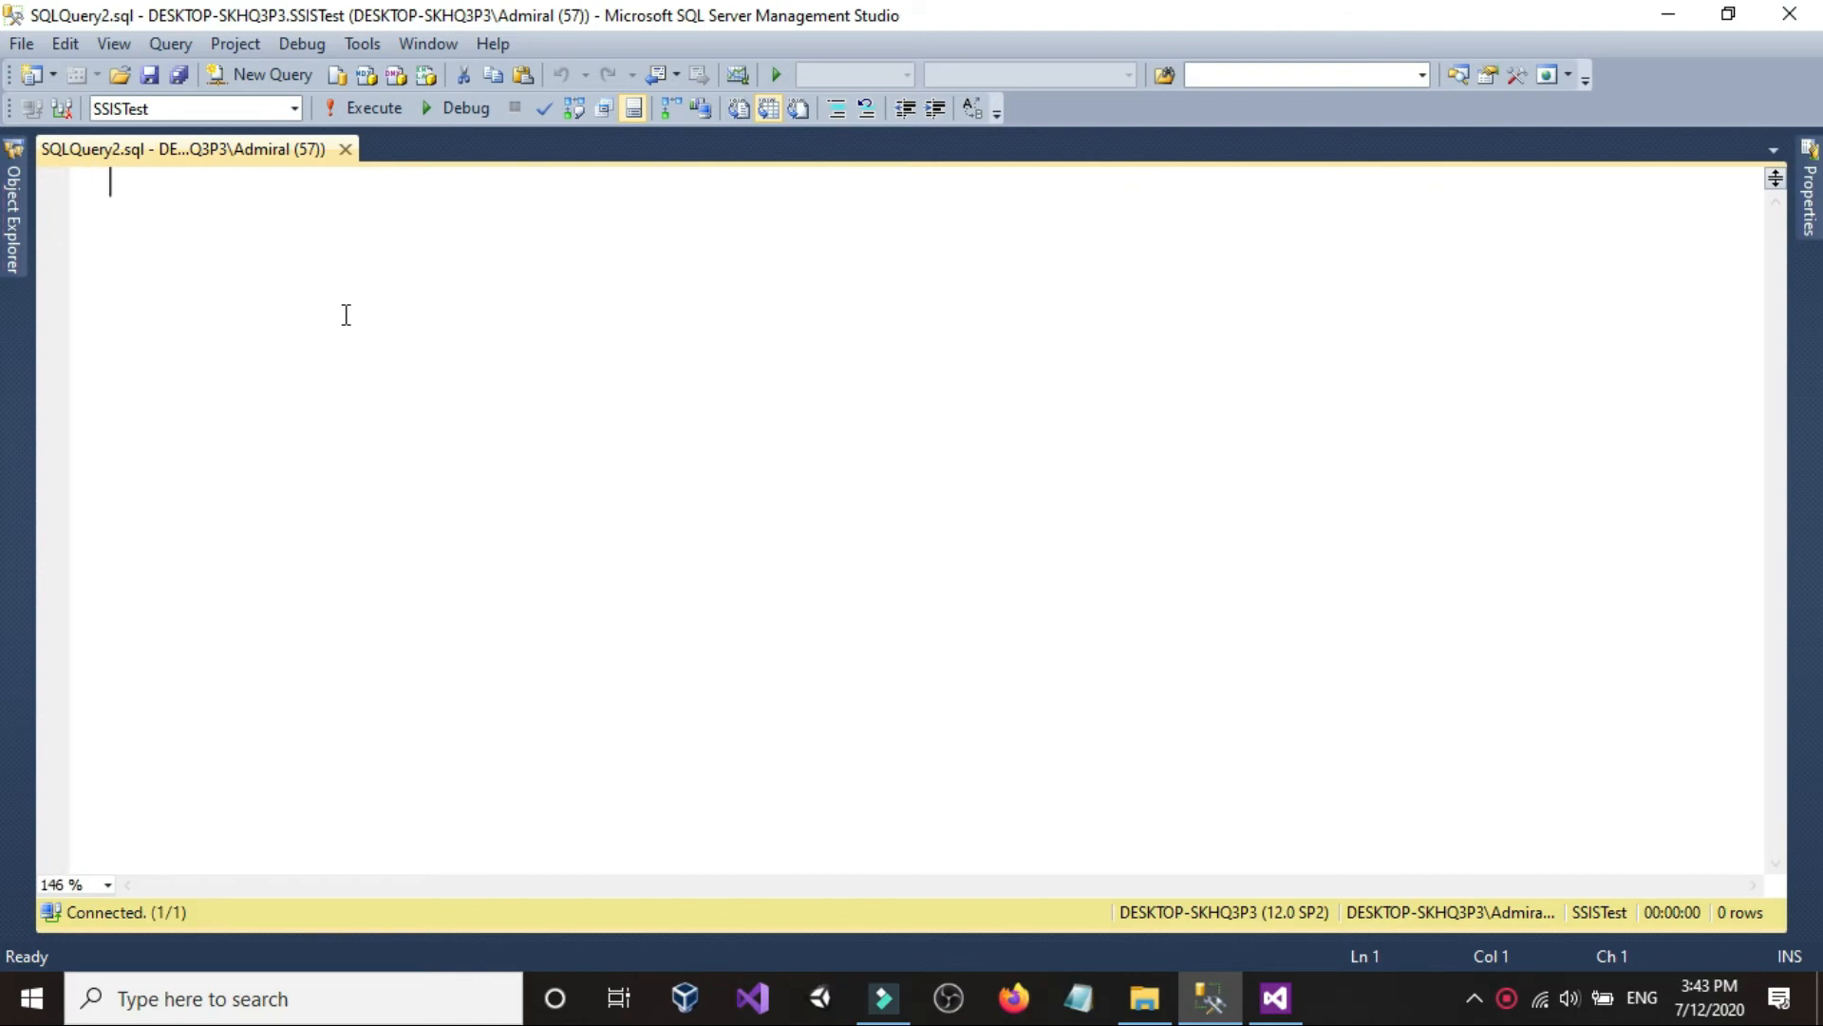
{"action": "scroll", "coordinate": [345, 314], "scroll_direction": "up", "scroll_amount": 1}
{"action": "type", "text": "create tabl"}
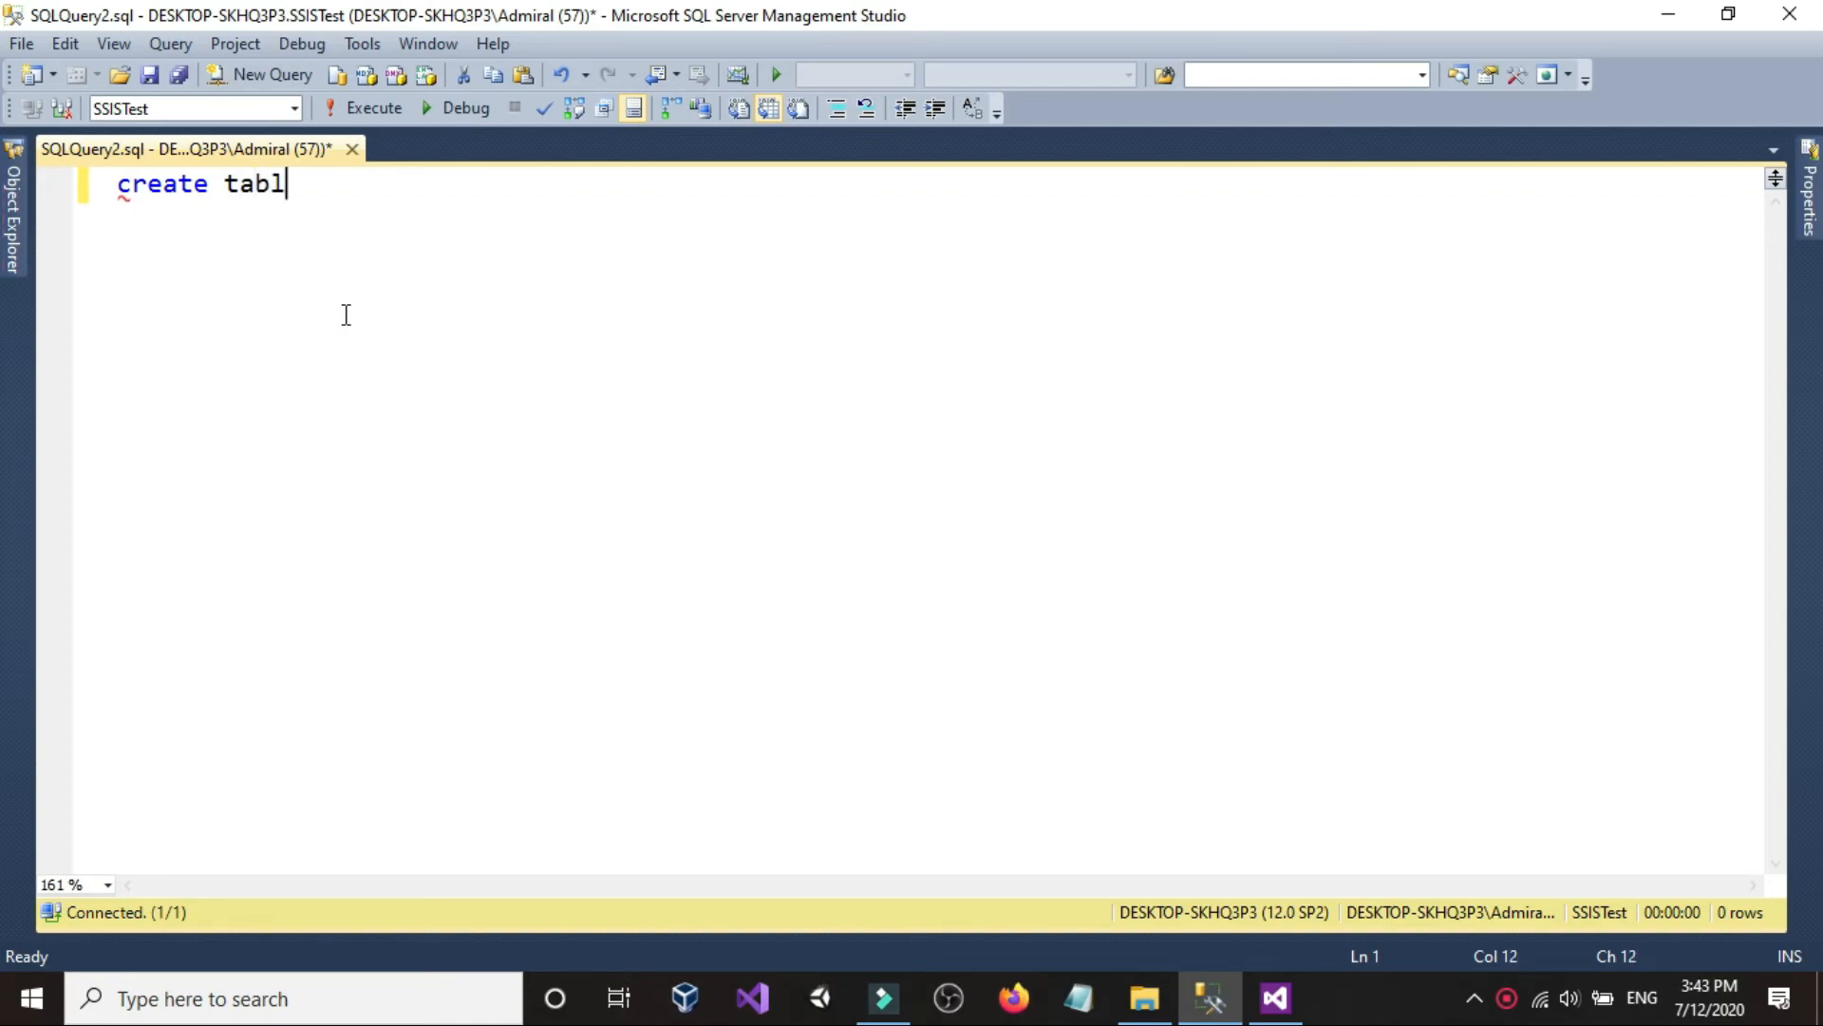
{"action": "type", "text": "e Fule"}
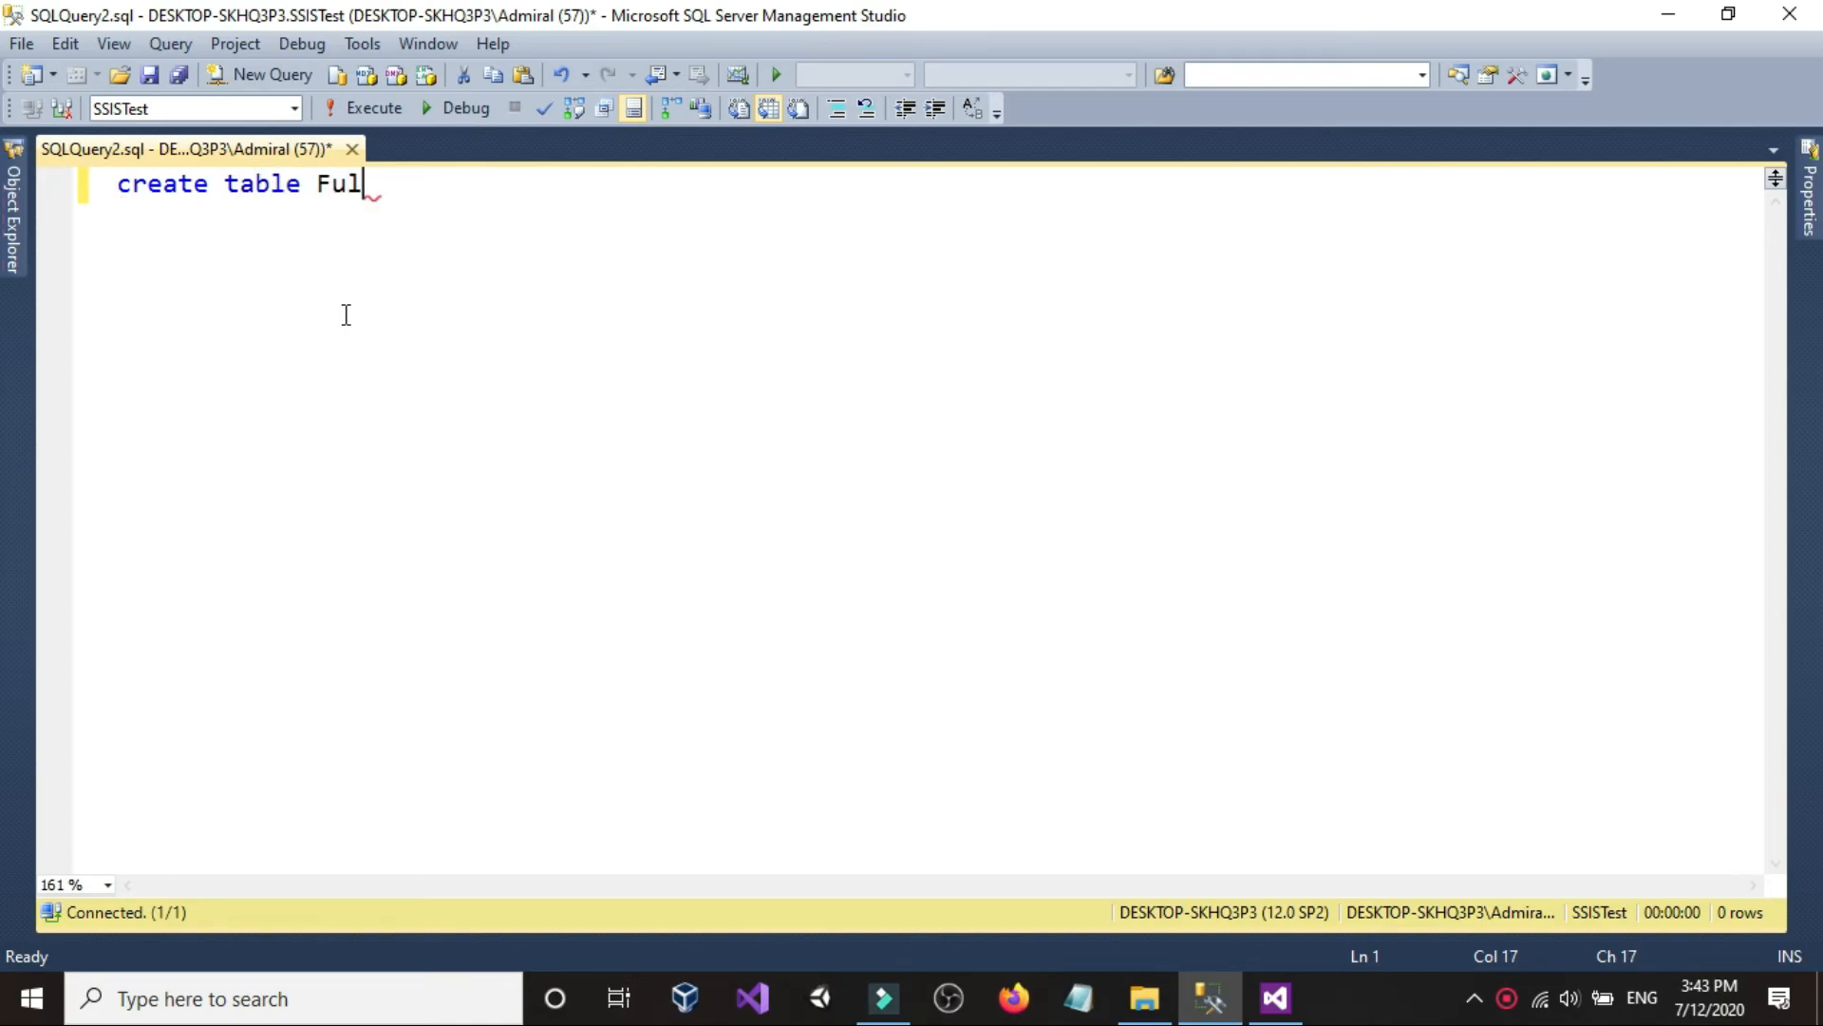
{"action": "key", "text": "BackSpace"}
{"action": "key", "text": "BackSpace"}
{"action": "key", "text": "BackSpace"}
{"action": "type", "text": "ile"}
{"action": "key", "text": "BackSpace"}
{"action": "key", "text": "BackSpace"}
{"action": "type", "text": "Namews"}
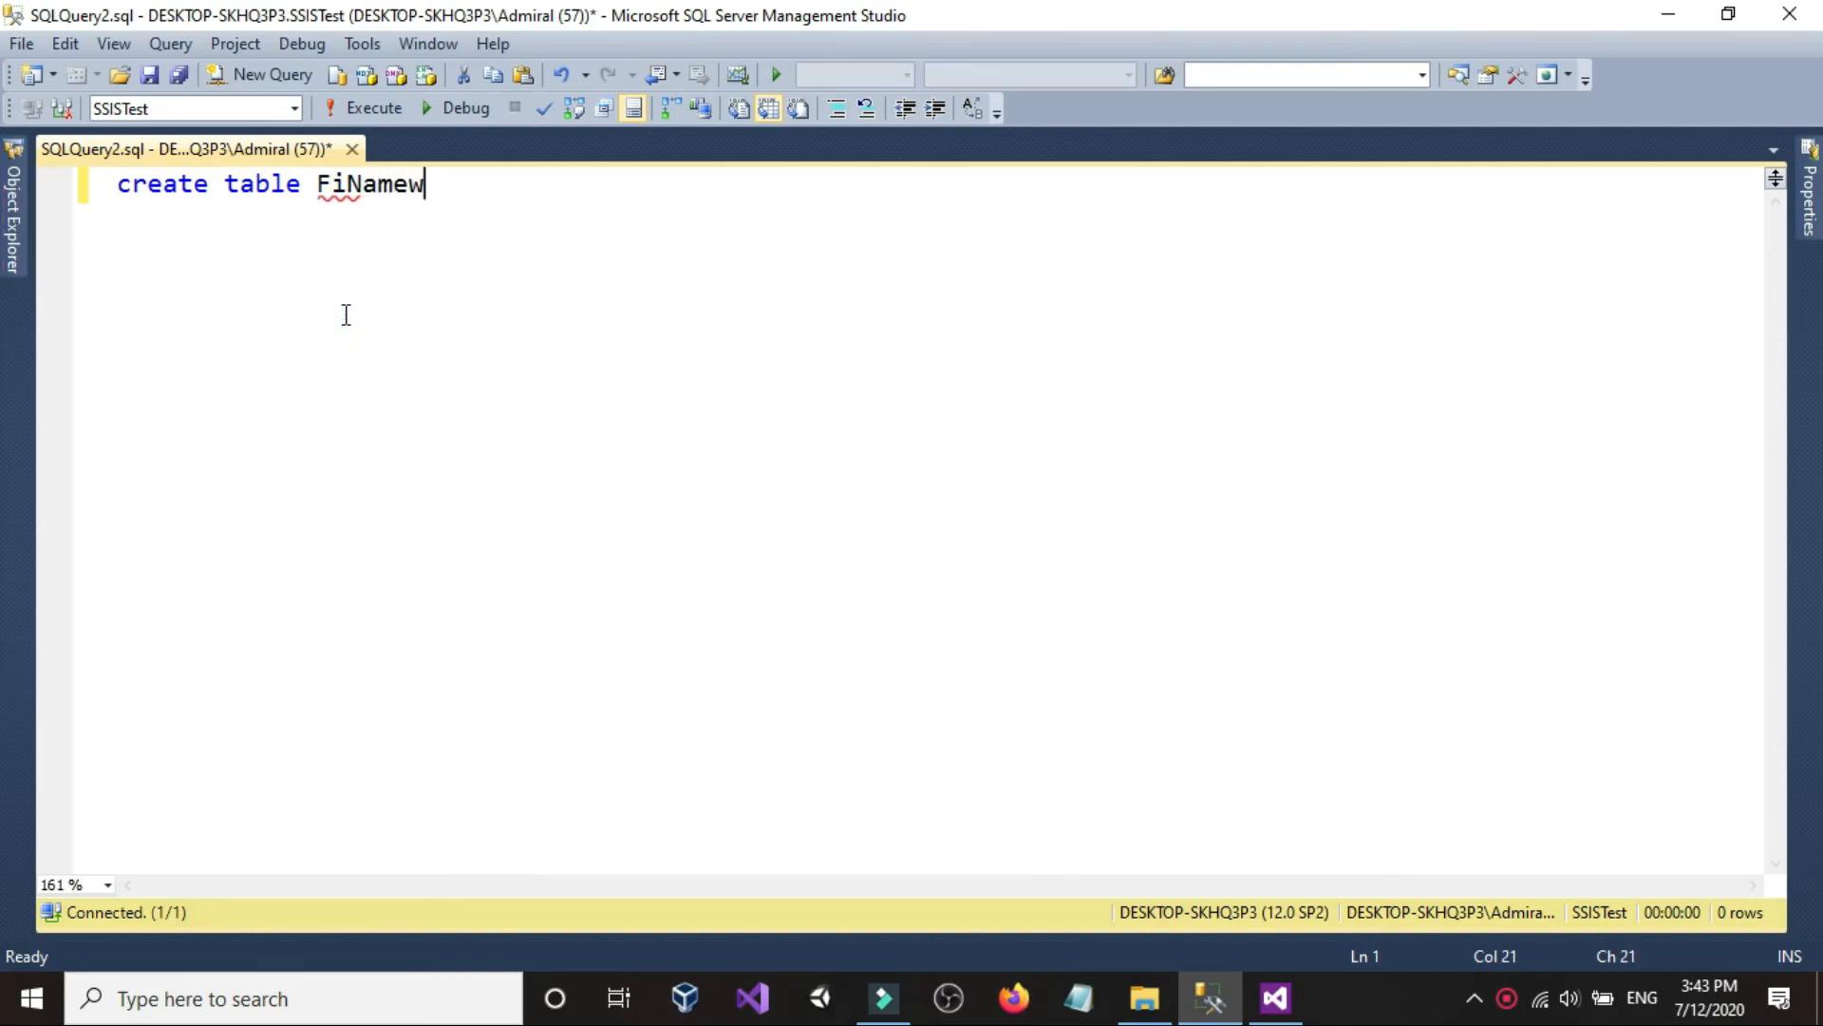
{"action": "key", "text": "BackSpace"}
{"action": "key", "text": "BackSpace"}
{"action": "type", "text": "es"}
{"action": "type", "text": "A"}
{"action": "type", "text": "And"}
{"action": "type", "text": "Or"}
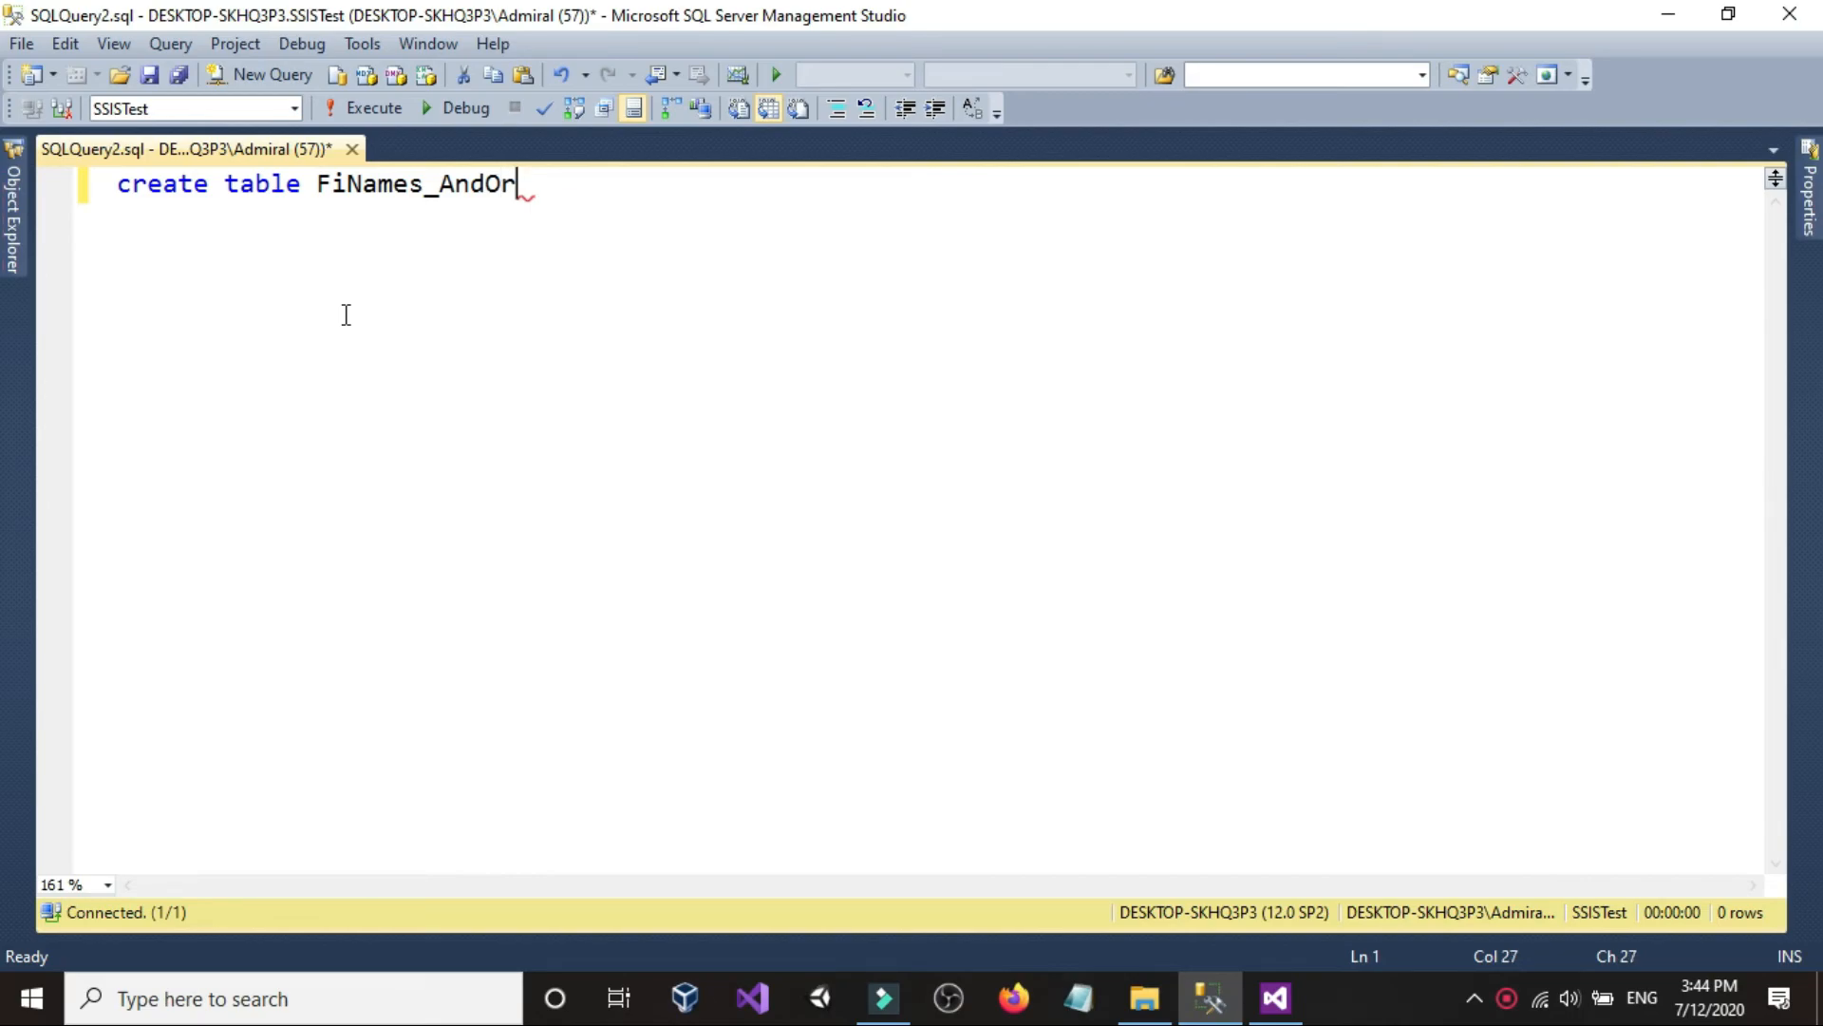
{"action": "key", "text": "BackSpace"}
{"action": "key", "text": "BackSpace"}
{"action": "key", "text": "BackSpace"}
{"action": "key", "text": "BackSpace"}
{"action": "key", "text": "BackSpace"}
{"action": "key", "text": "BackSpace"}
- Complete the create table statement with a single column, FileName varchar(100), in parentheses
{"action": "type", "text": "(FIle"}
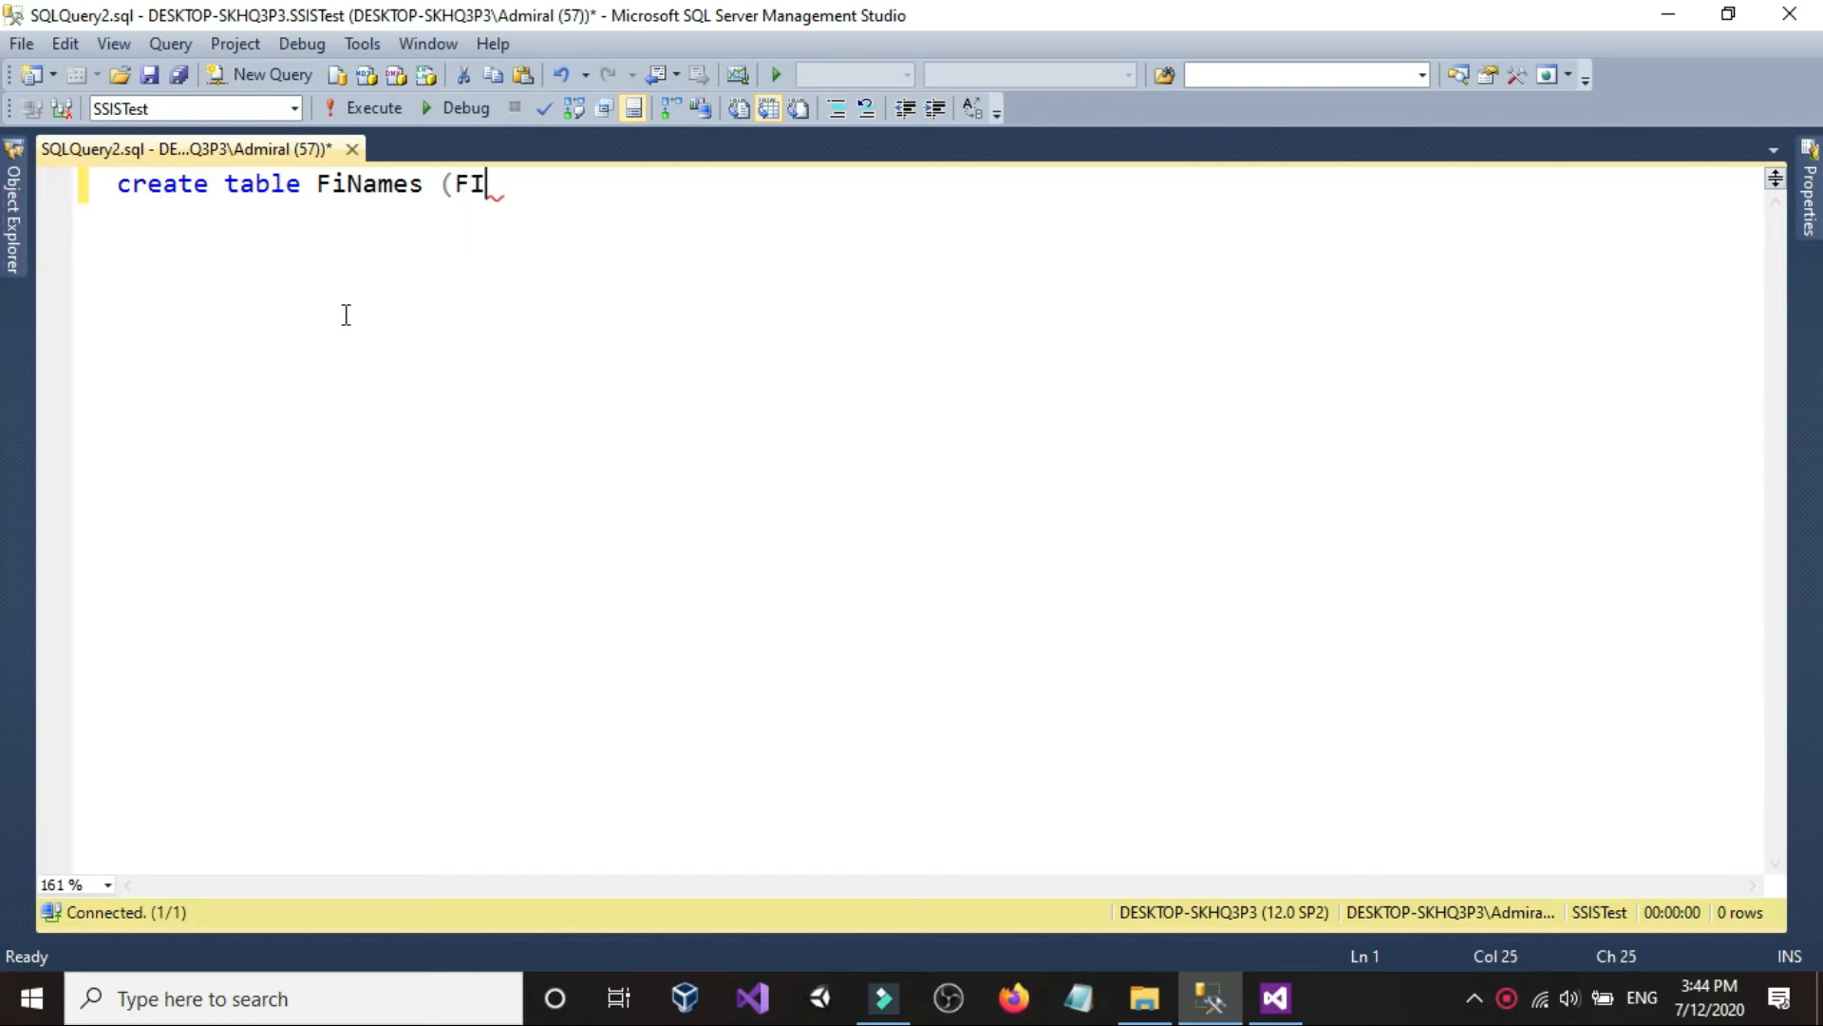
{"action": "key", "text": "BackSpace"}
{"action": "key", "text": "BackSpace"}
{"action": "key", "text": "BackSpace"}
{"action": "type", "text": "ileName"}
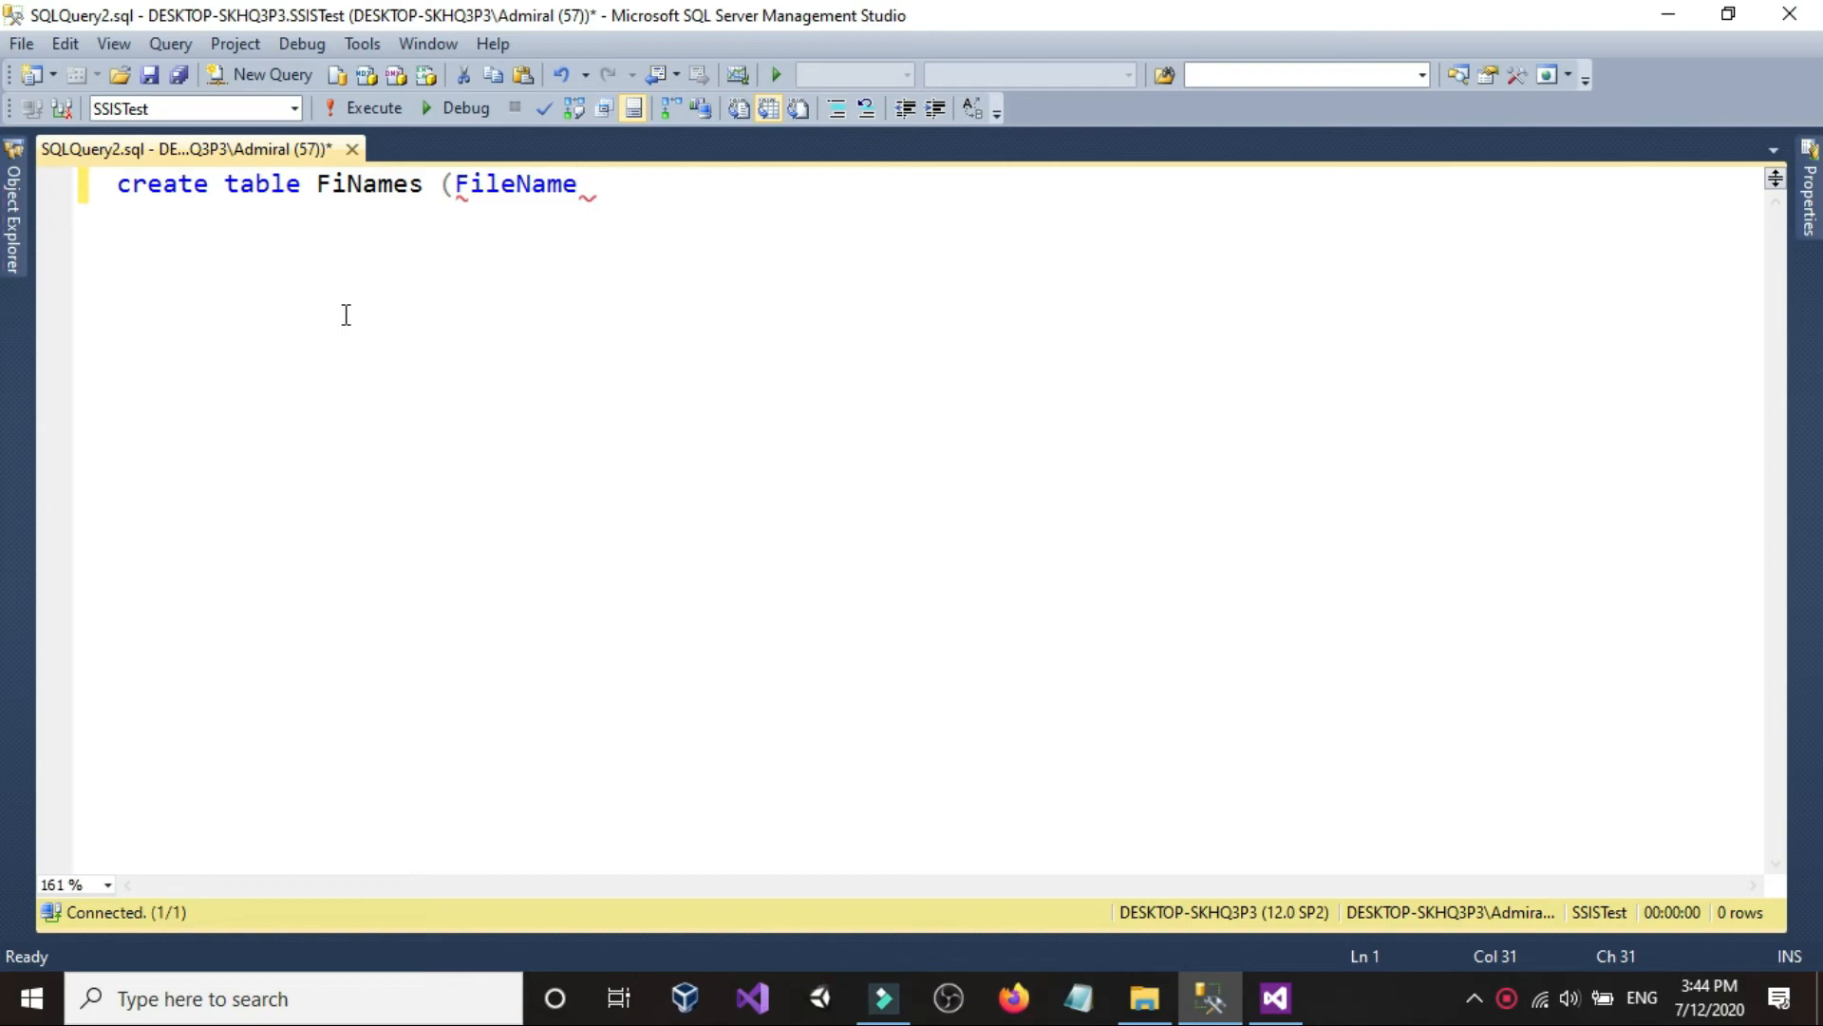
{"action": "type", "text": " varcha"}
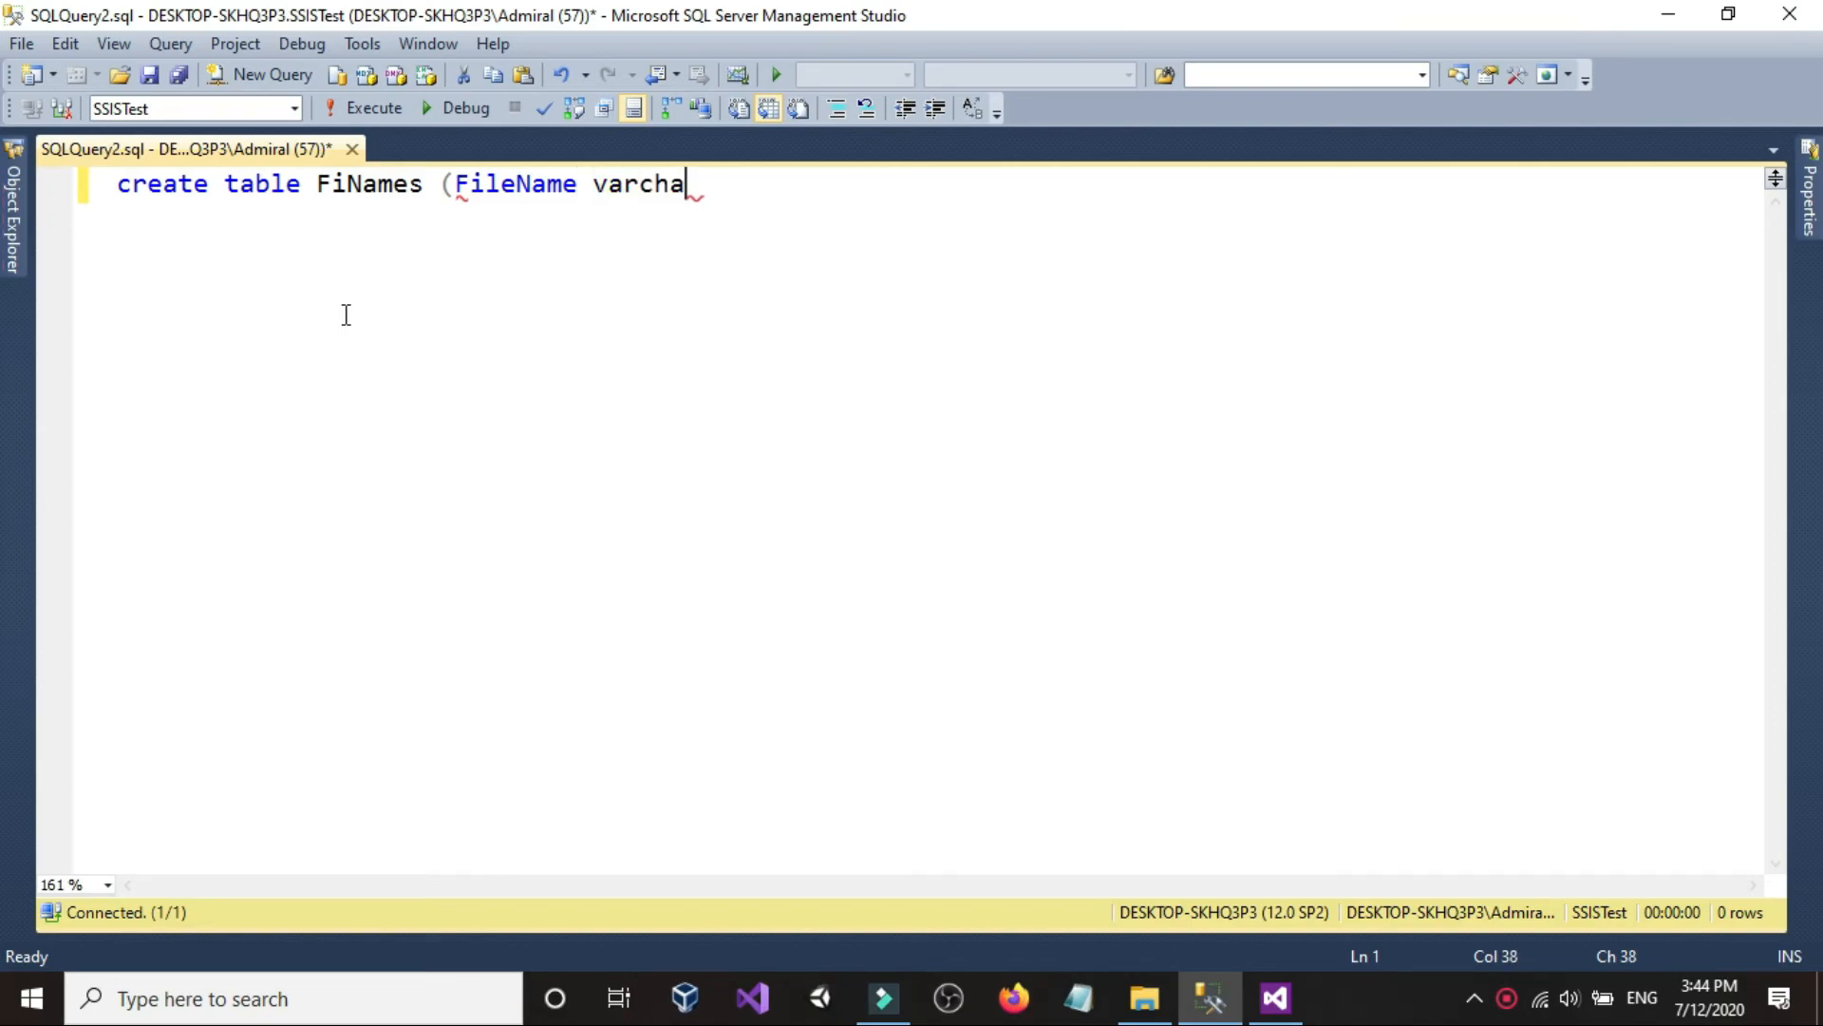
{"action": "type", "text": "r(100))"}
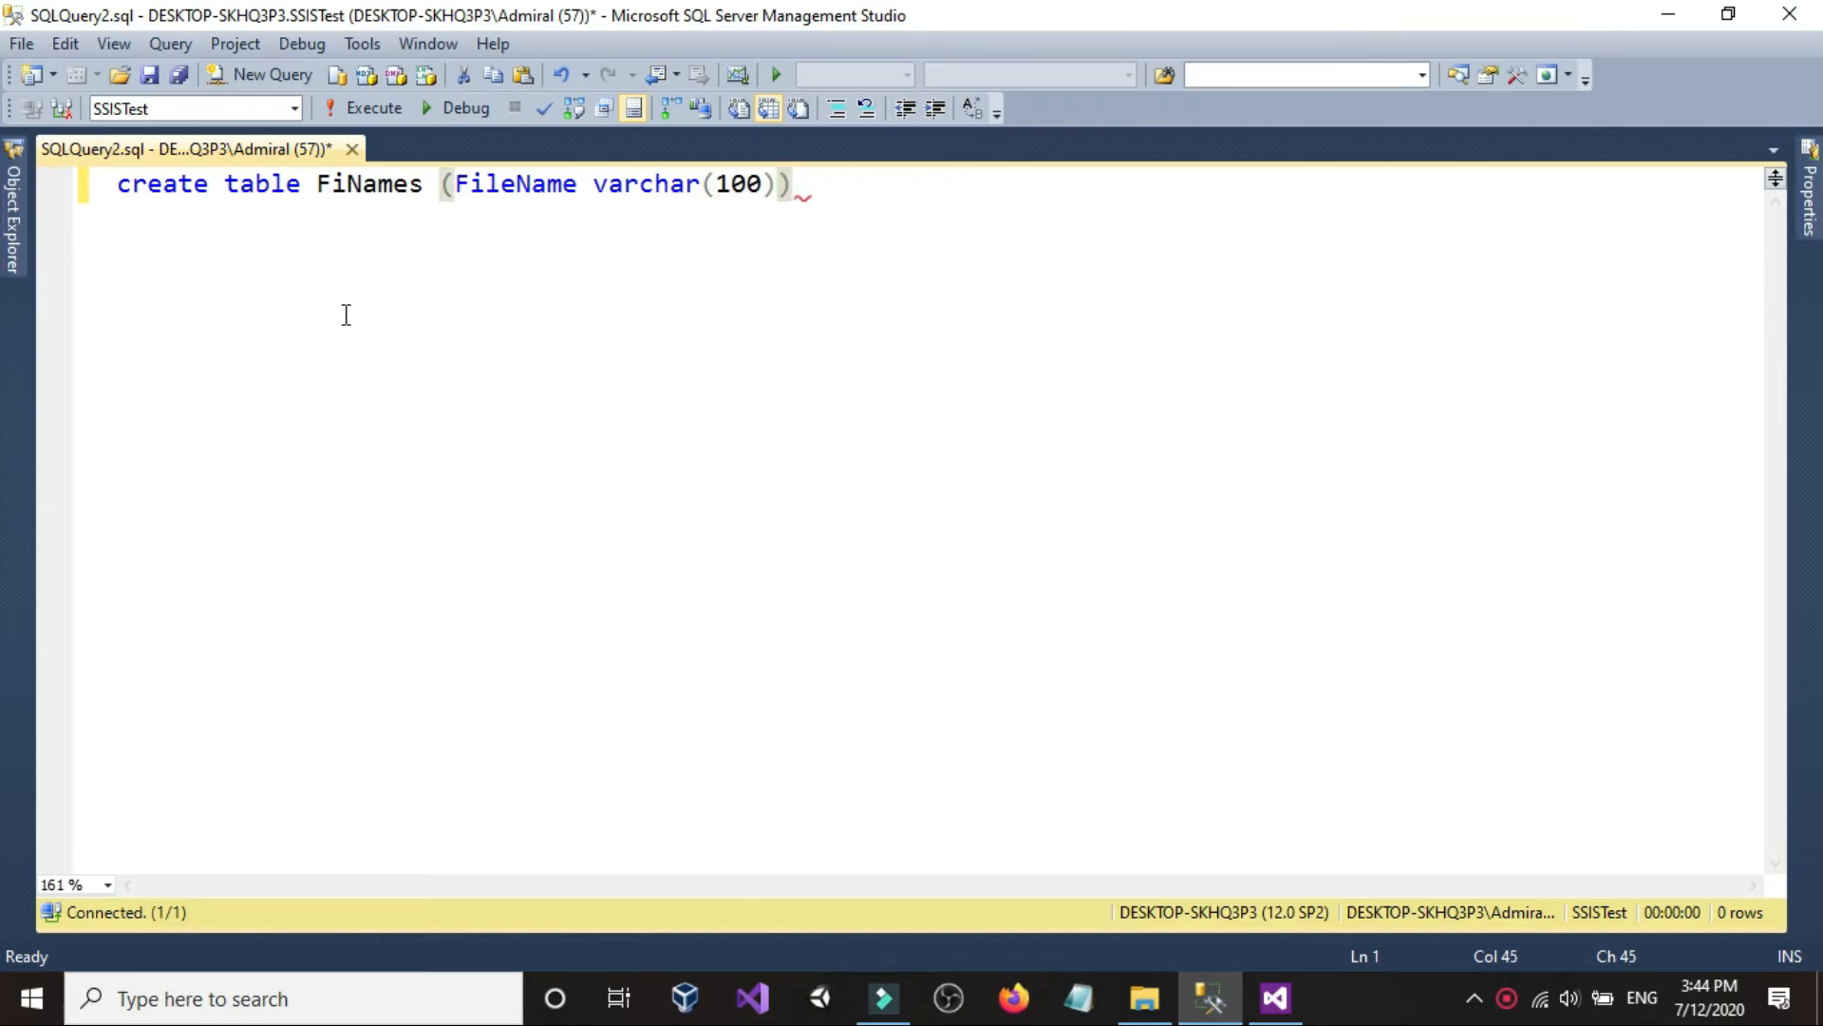
- Change the table name in the create table statement to FileNamesandPaths
{"action": "left_click", "coordinate": [348, 185]}
{"action": "type", "text": "le"}
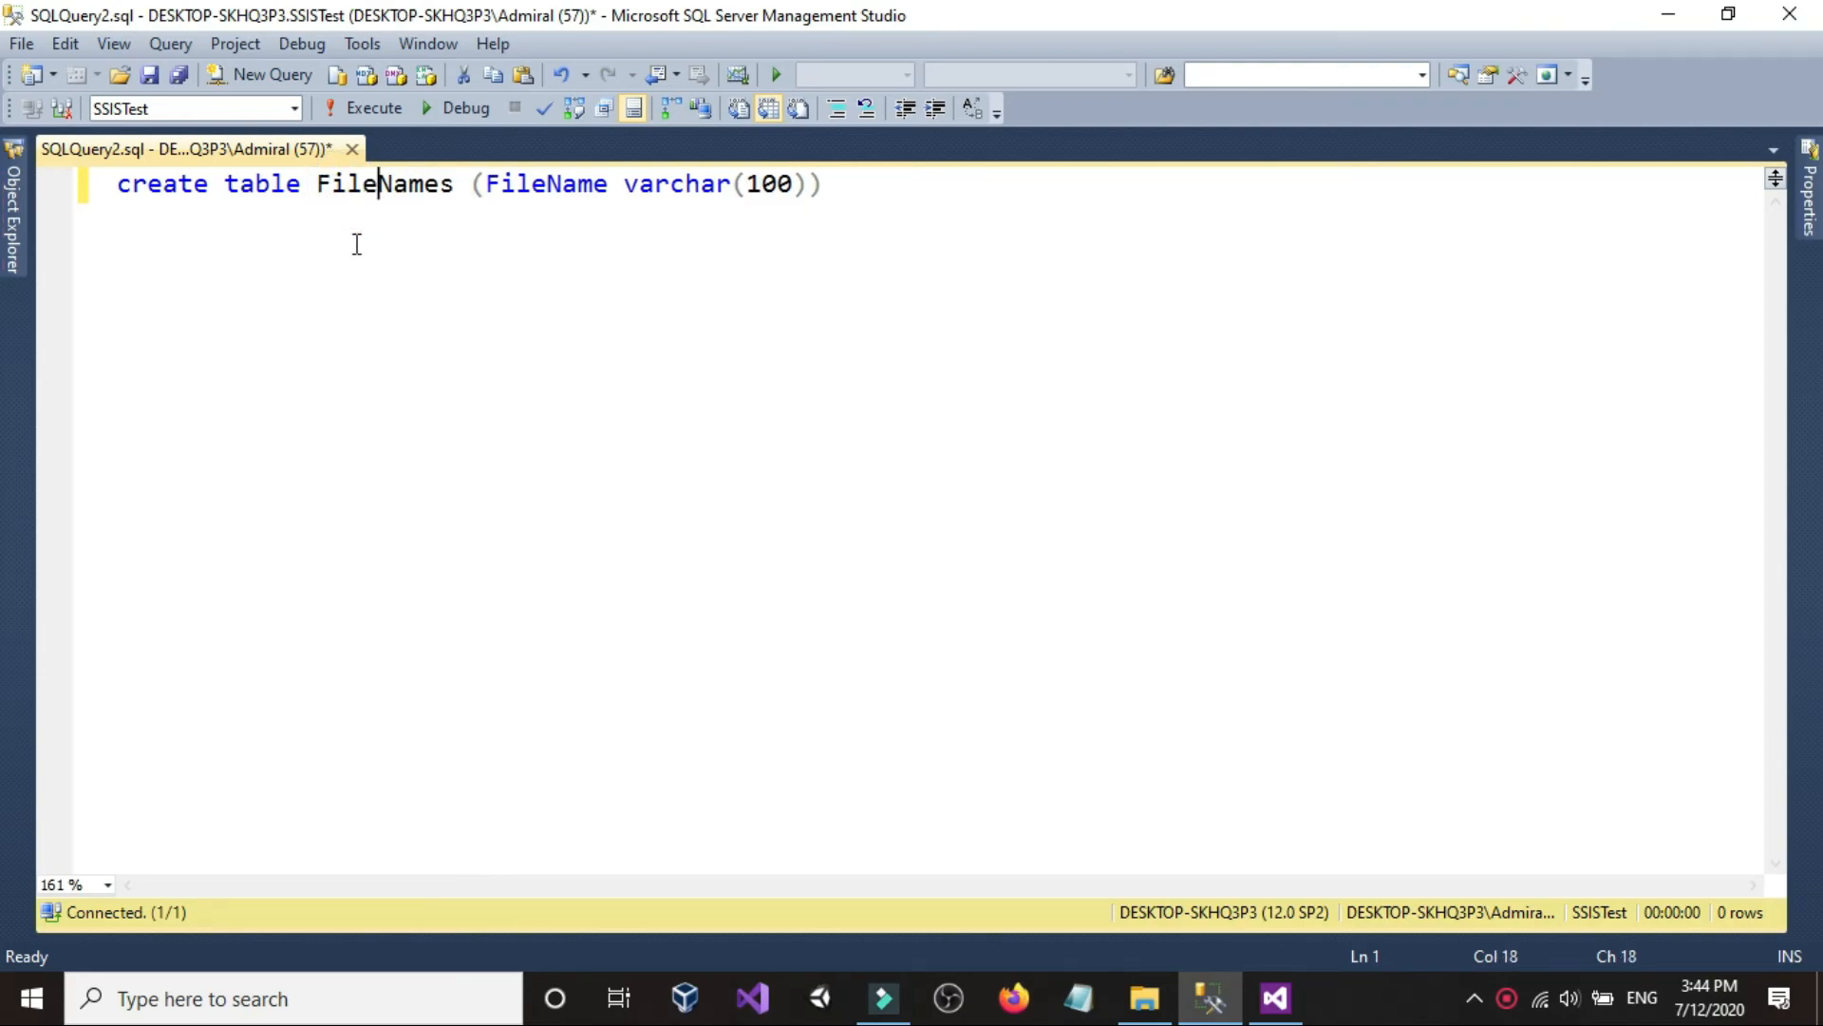
{"action": "left_click", "coordinate": [457, 185]}
{"action": "type", "text": "and "}
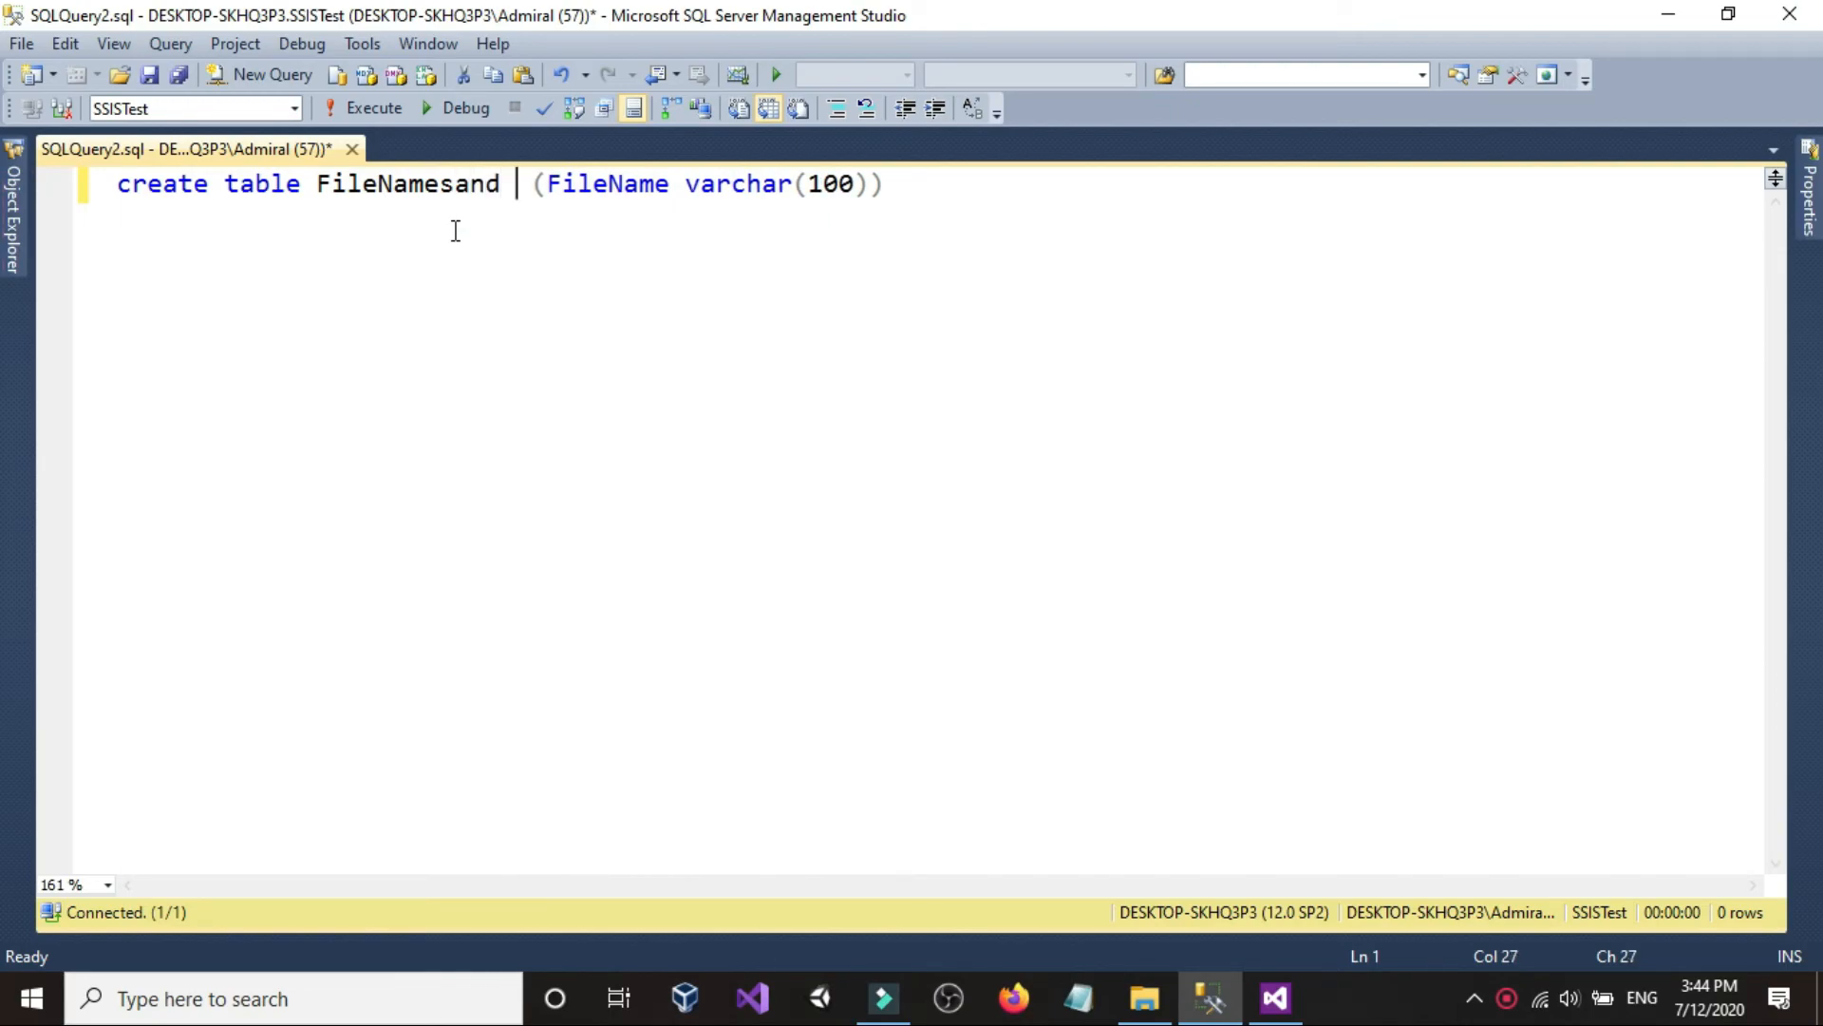
{"action": "type", "text": "Path"}
{"action": "key", "text": "BackSpace"}
{"action": "key", "text": "BackSpace"}
{"action": "key", "text": "BackSpace"}
{"action": "key", "text": "BackSpace"}
{"action": "key", "text": "BackSpace"}
{"action": "key", "text": "BackSpace"}
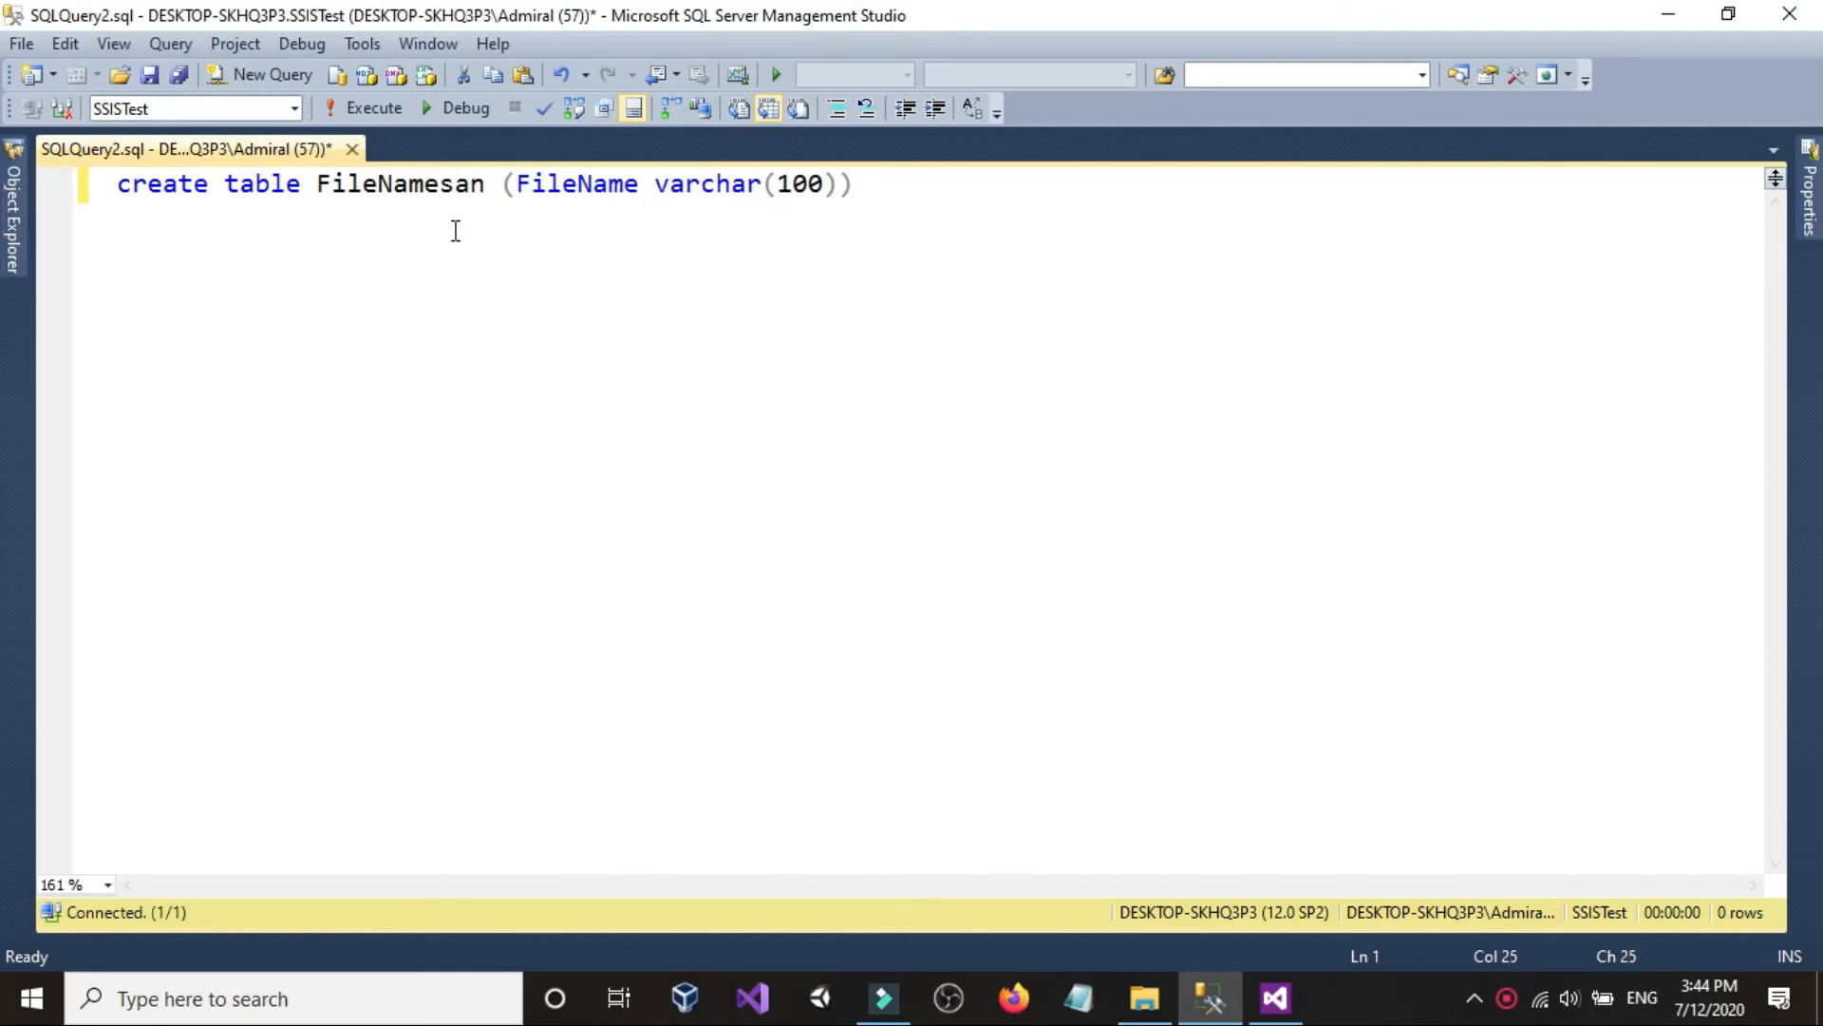
{"action": "type", "text": "dPaths"}
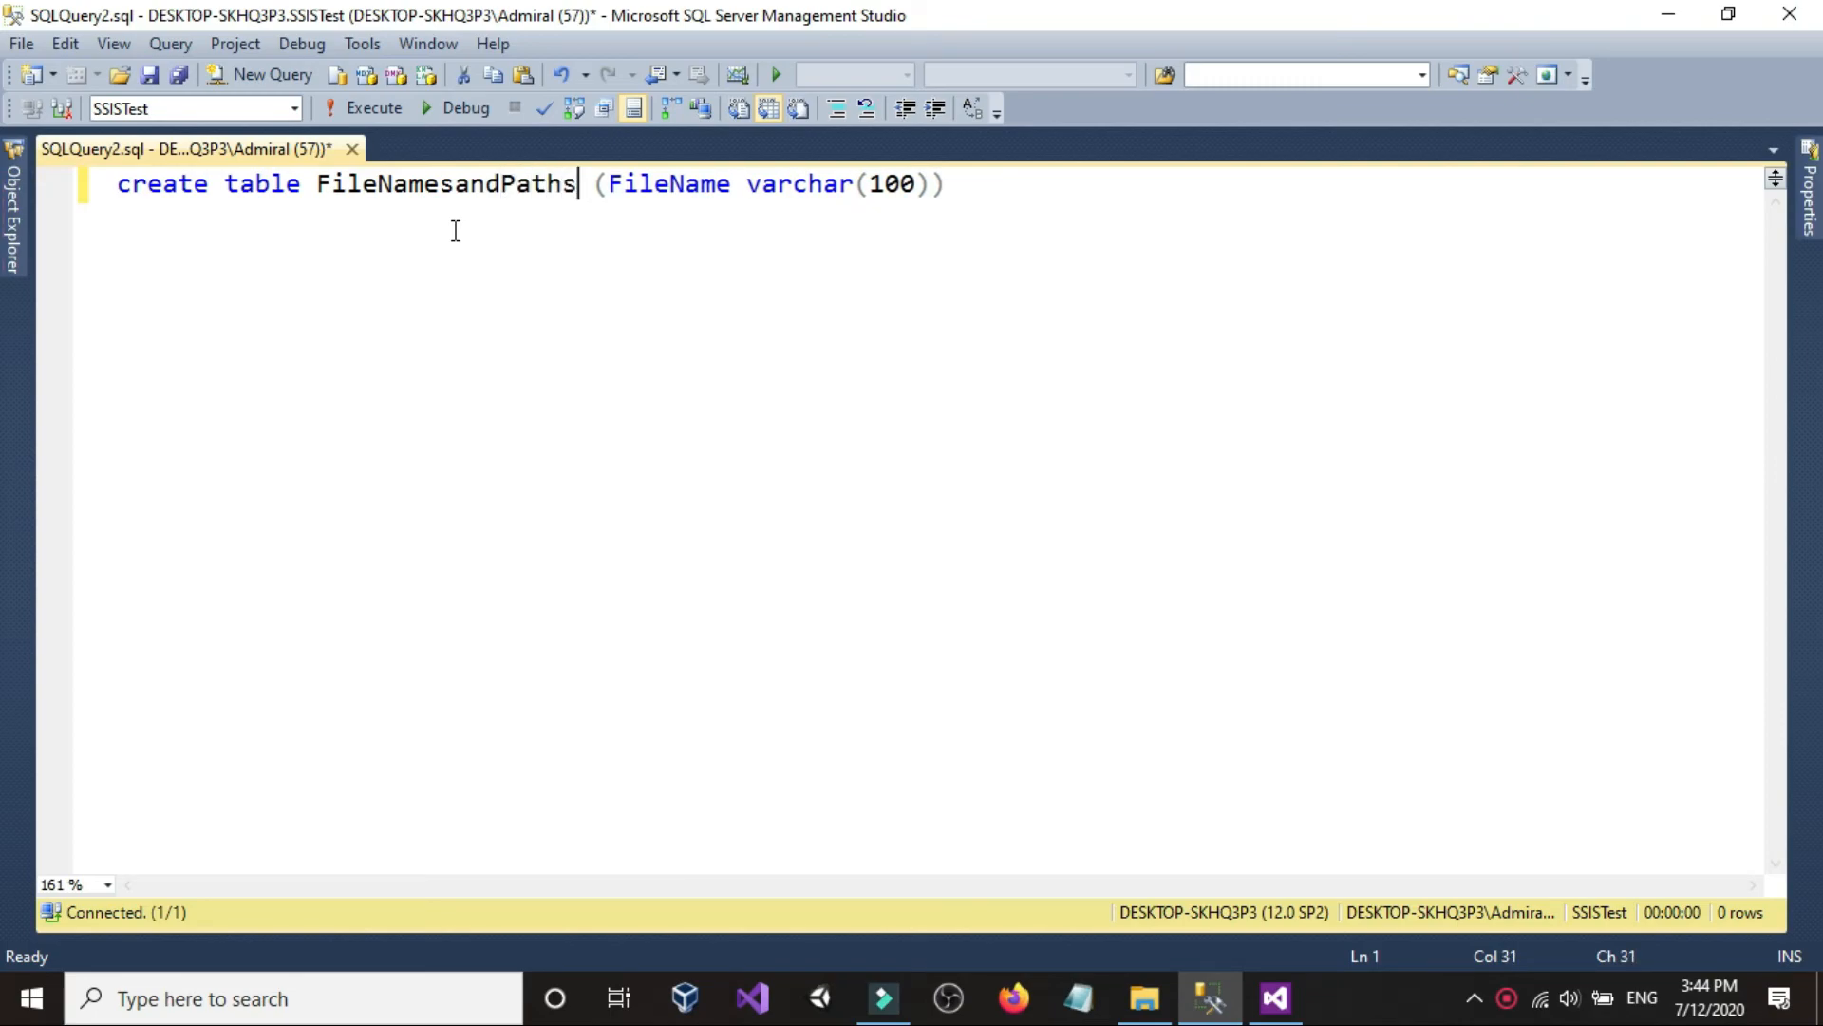
- Execute the create table statement for FileNamesandPaths in the SSISTest database
{"action": "left_click", "coordinate": [1168, 199]}
{"action": "left_click_drag", "start_coordinate": [1168, 199], "coordinate": [98, 212]}
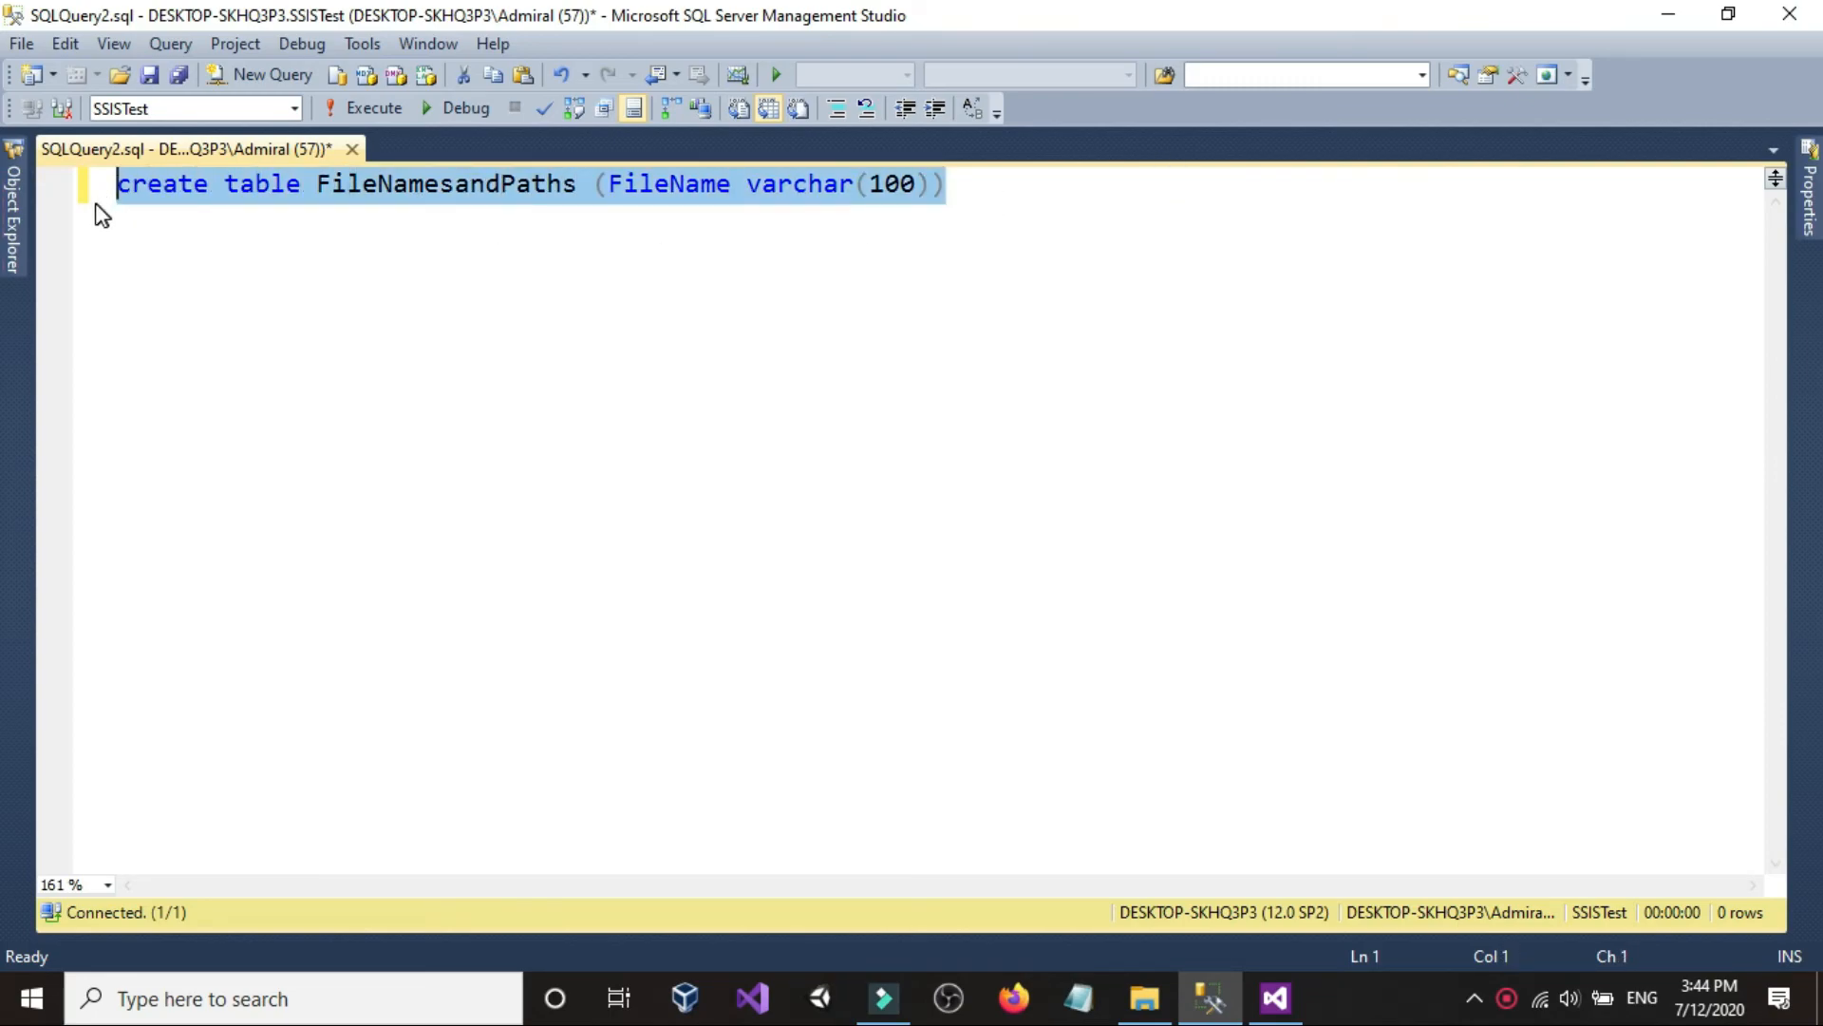
{"action": "left_click", "coordinate": [940, 194]}
{"action": "left_click_drag", "start_coordinate": [981, 194], "coordinate": [71, 189]}
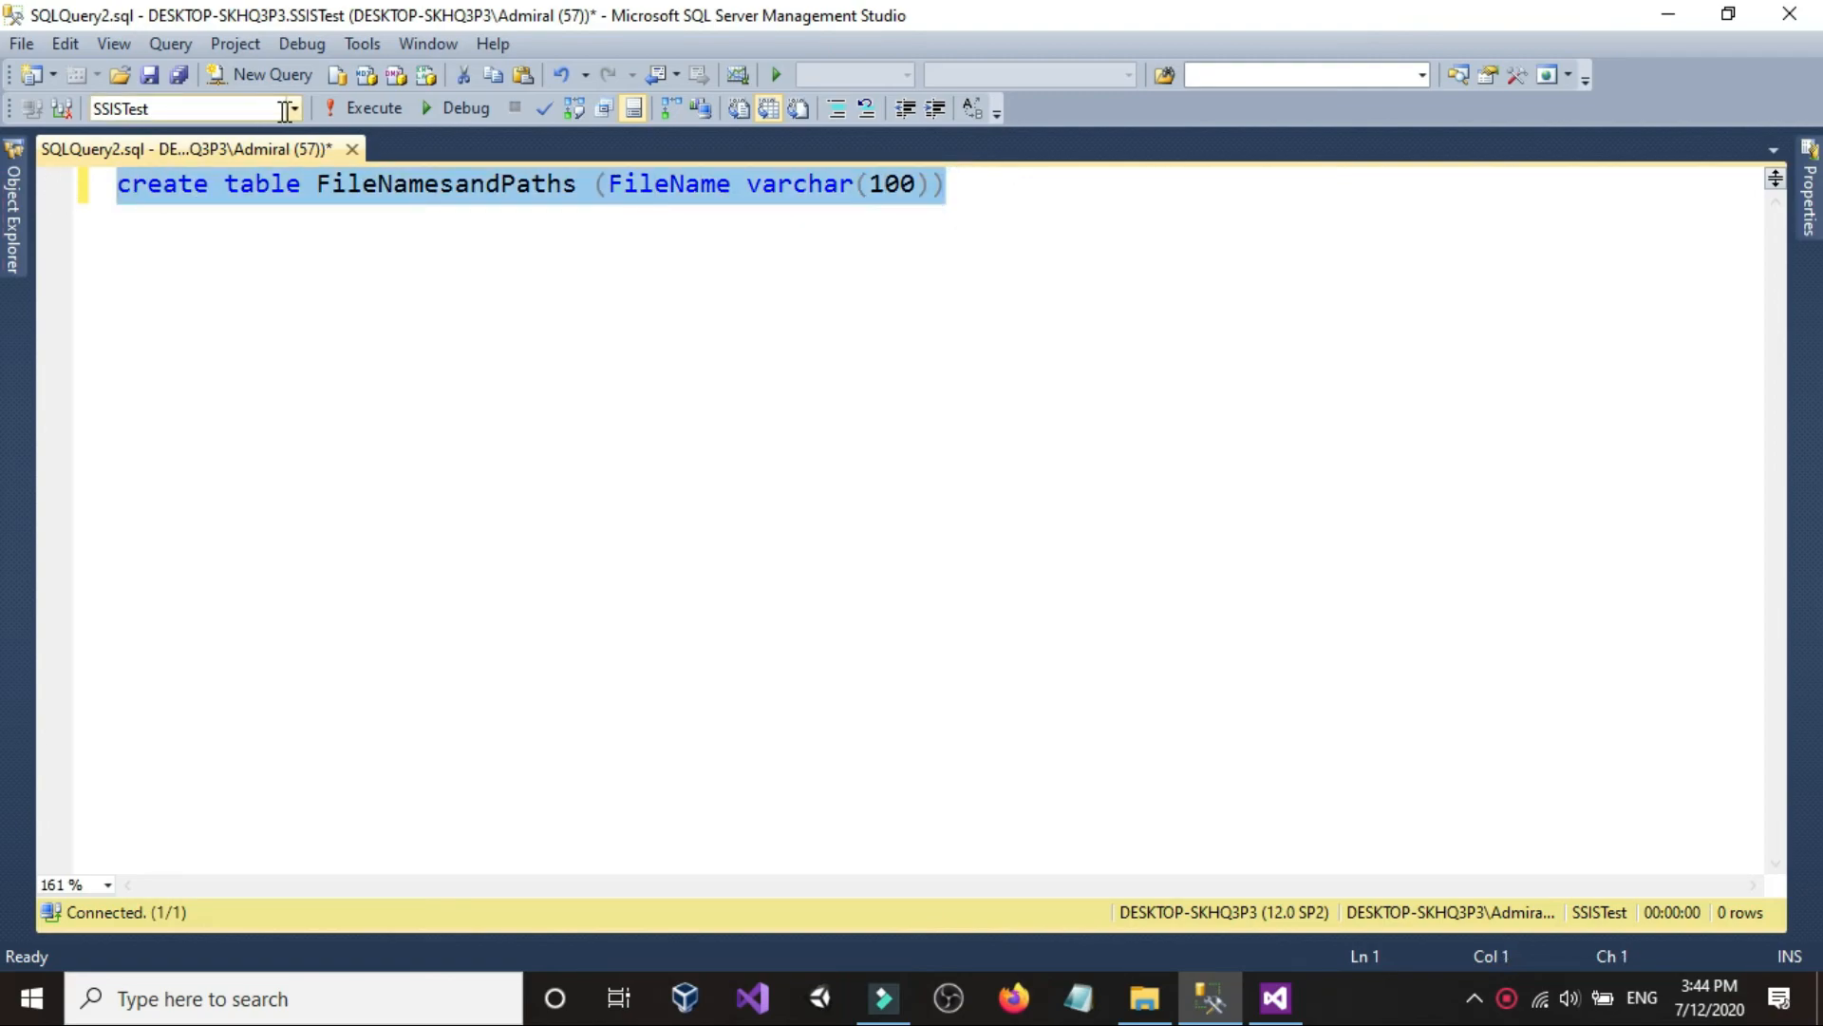
{"action": "left_click", "coordinate": [366, 108]}
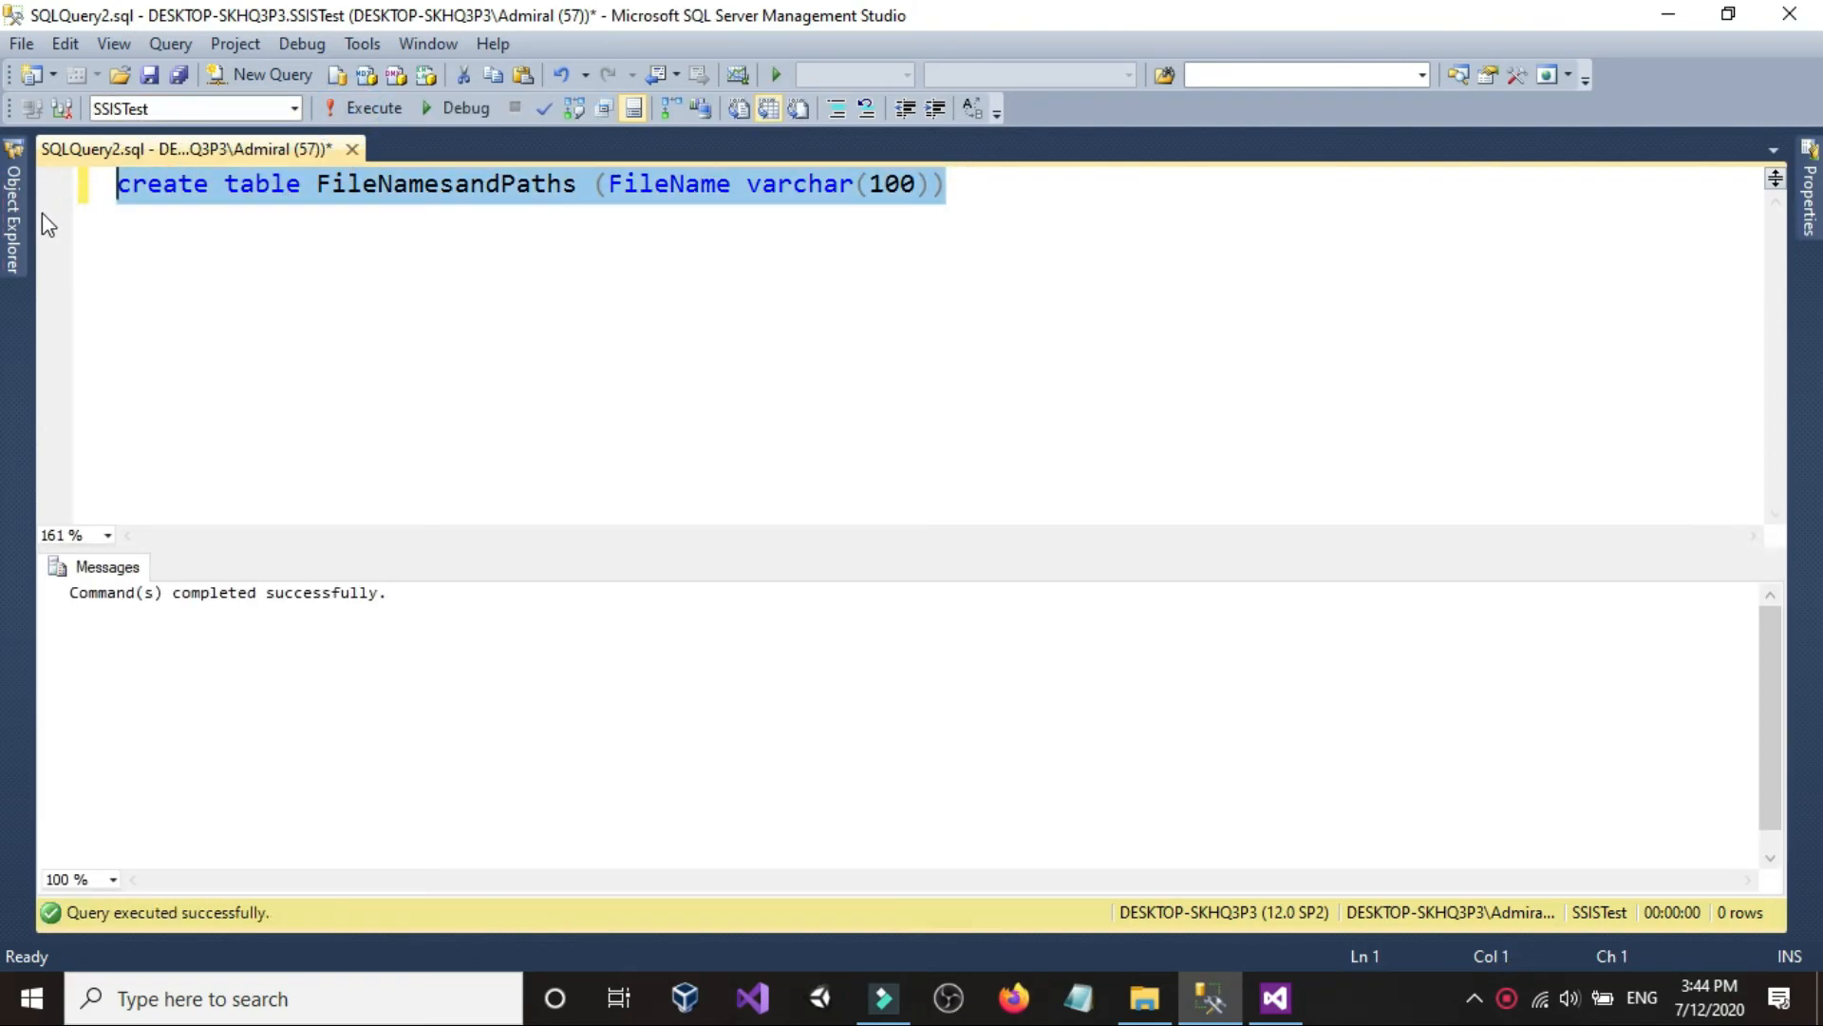
{"action": "left_click", "coordinate": [13, 228]}
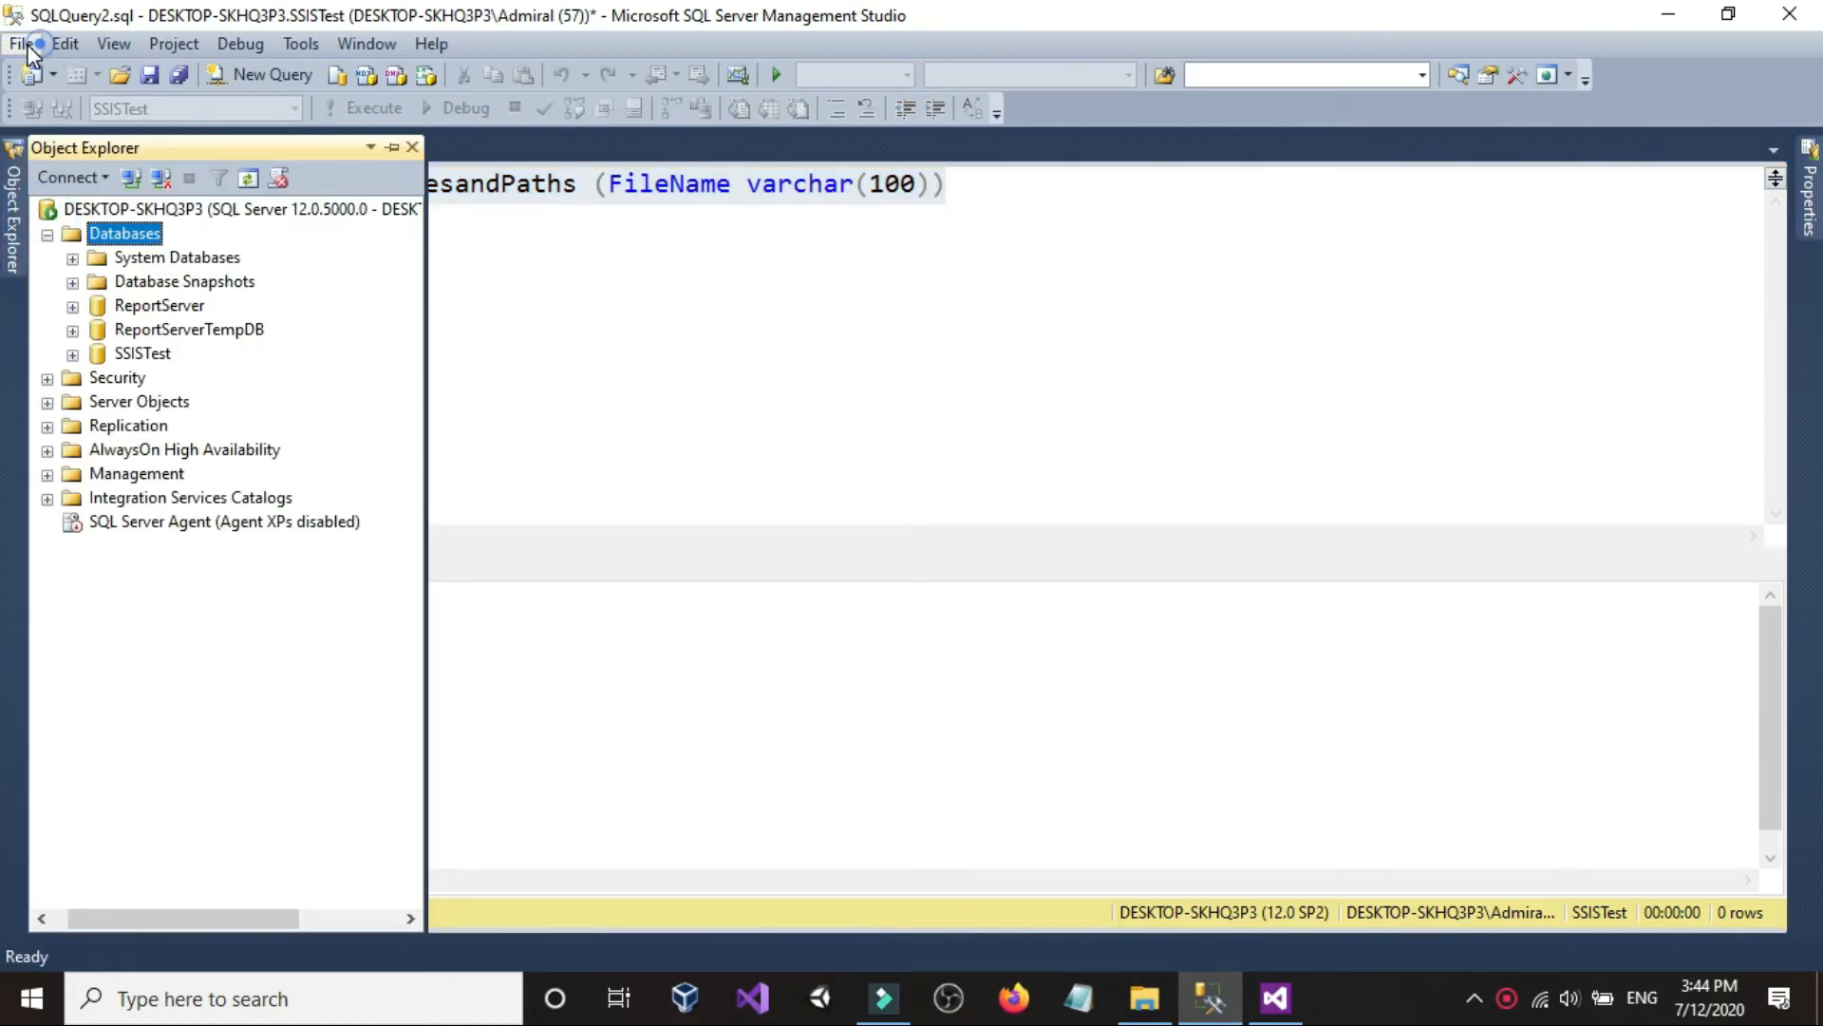
{"action": "left_click", "coordinate": [23, 43]}
{"action": "mouse_move", "coordinate": [66, 44]}
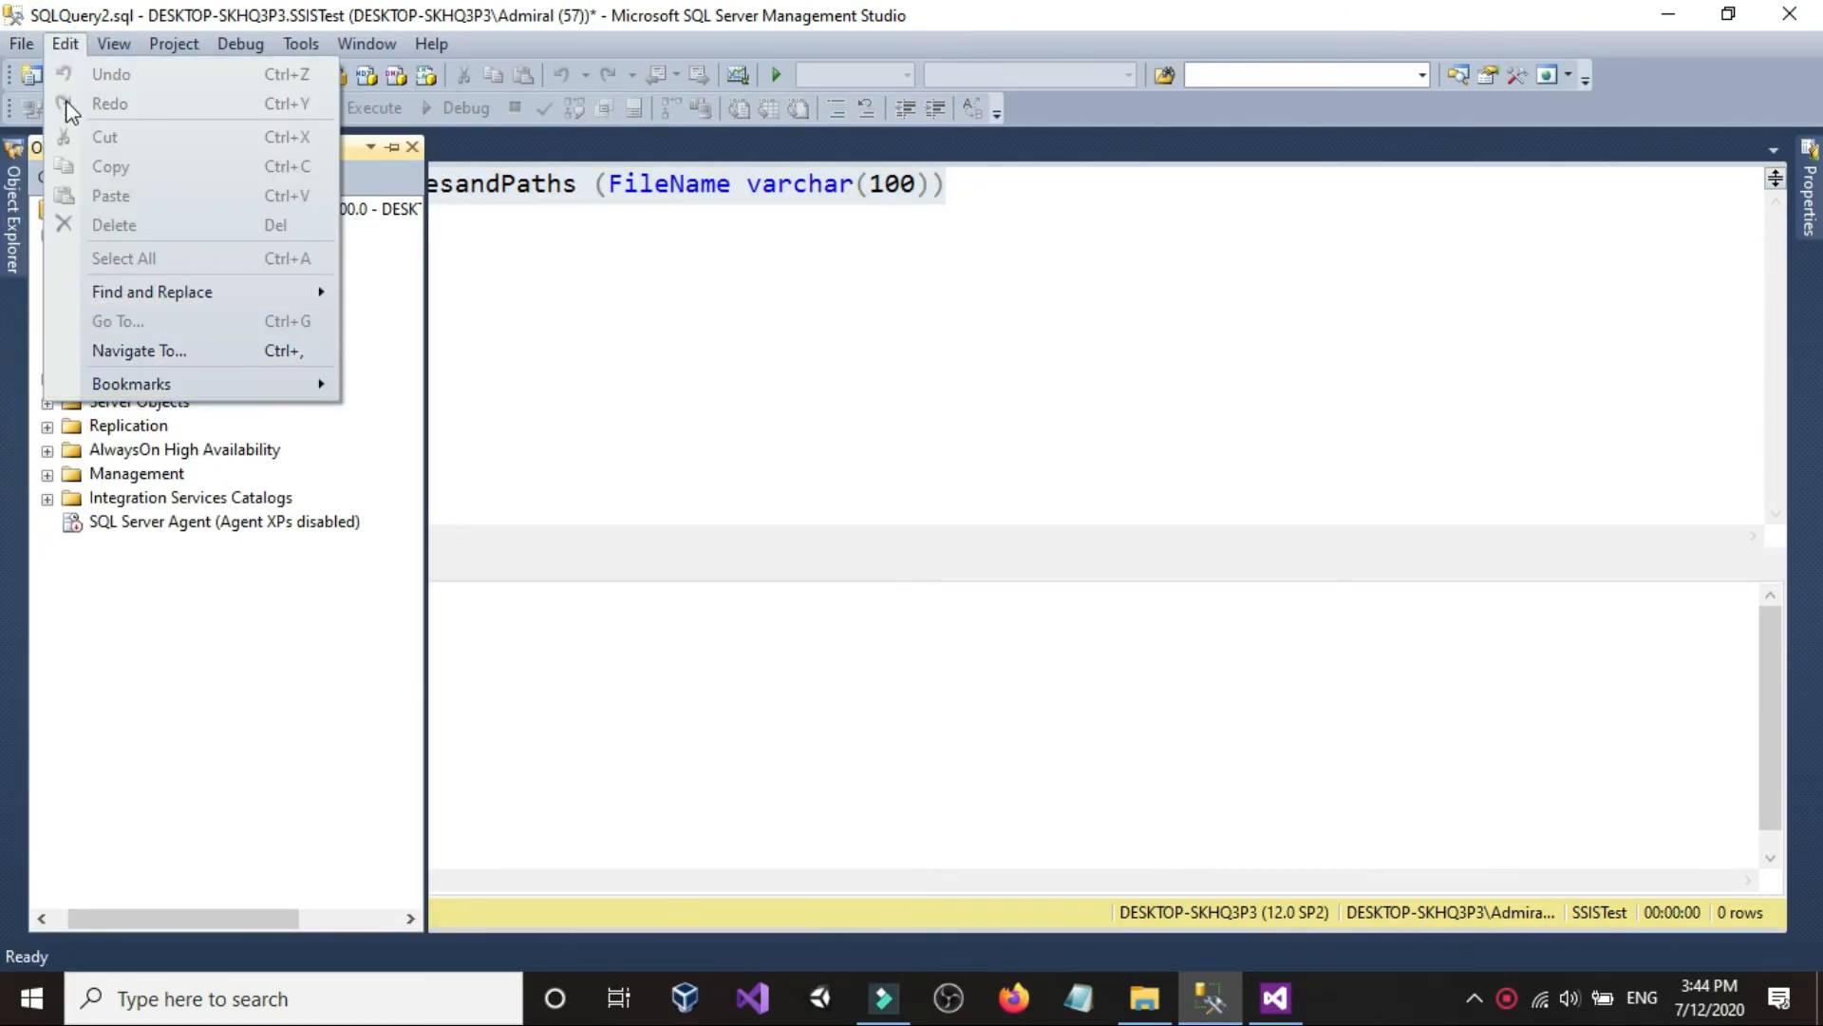
{"action": "left_click", "coordinate": [23, 43]}
{"action": "left_click", "coordinate": [114, 44]}
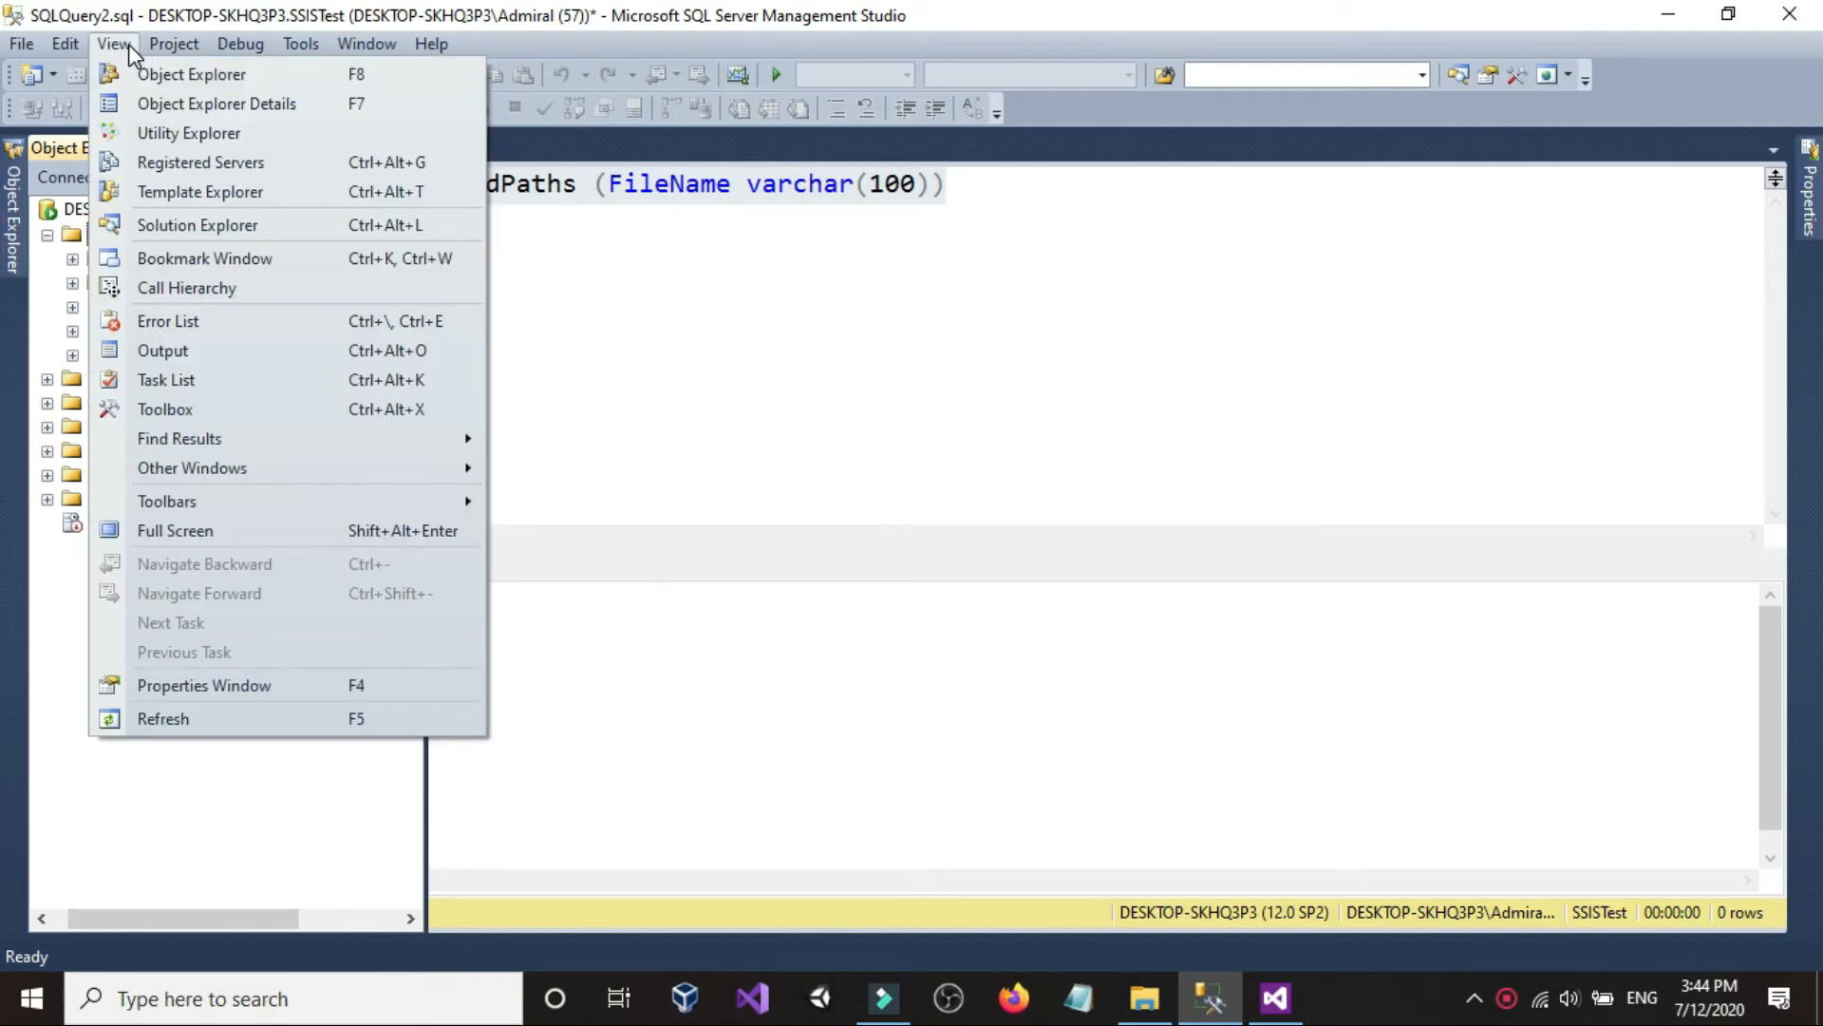
{"action": "left_click", "coordinate": [646, 397]}
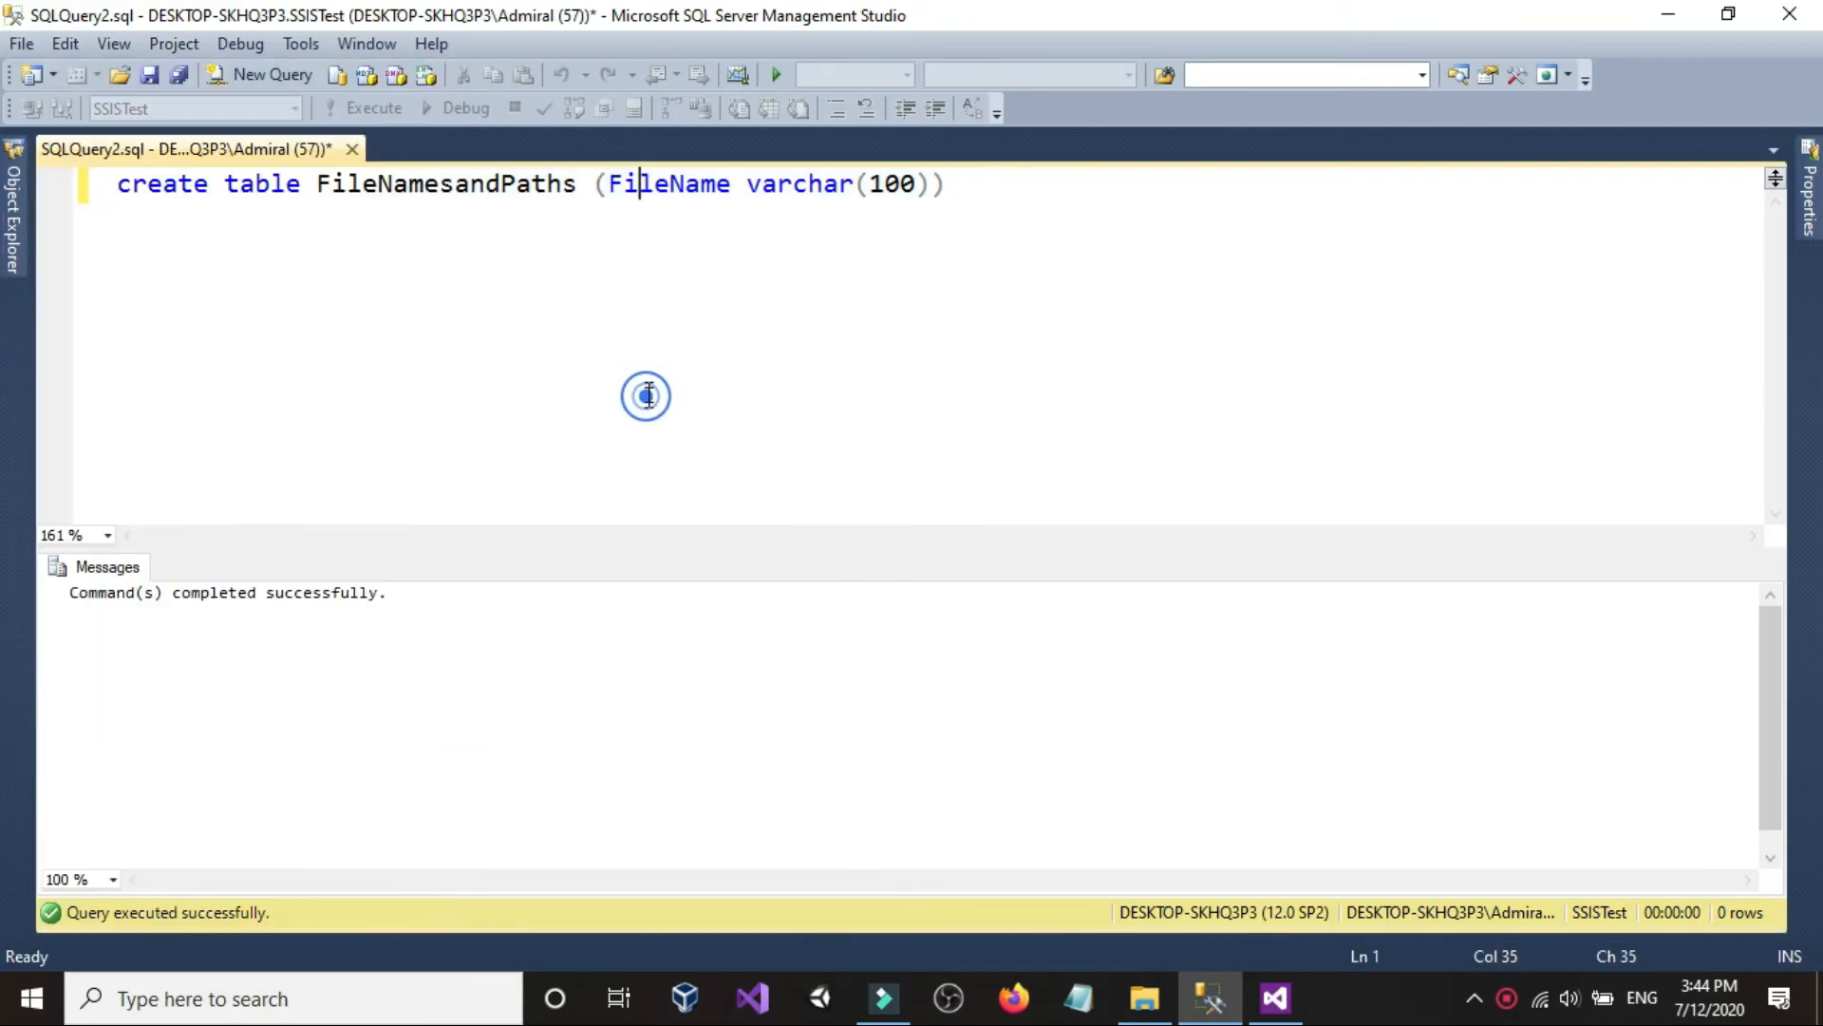
- Refresh the IntelliSense local cache for the query editor
{"action": "left_click", "coordinate": [66, 43]}
{"action": "left_click", "coordinate": [724, 350]}
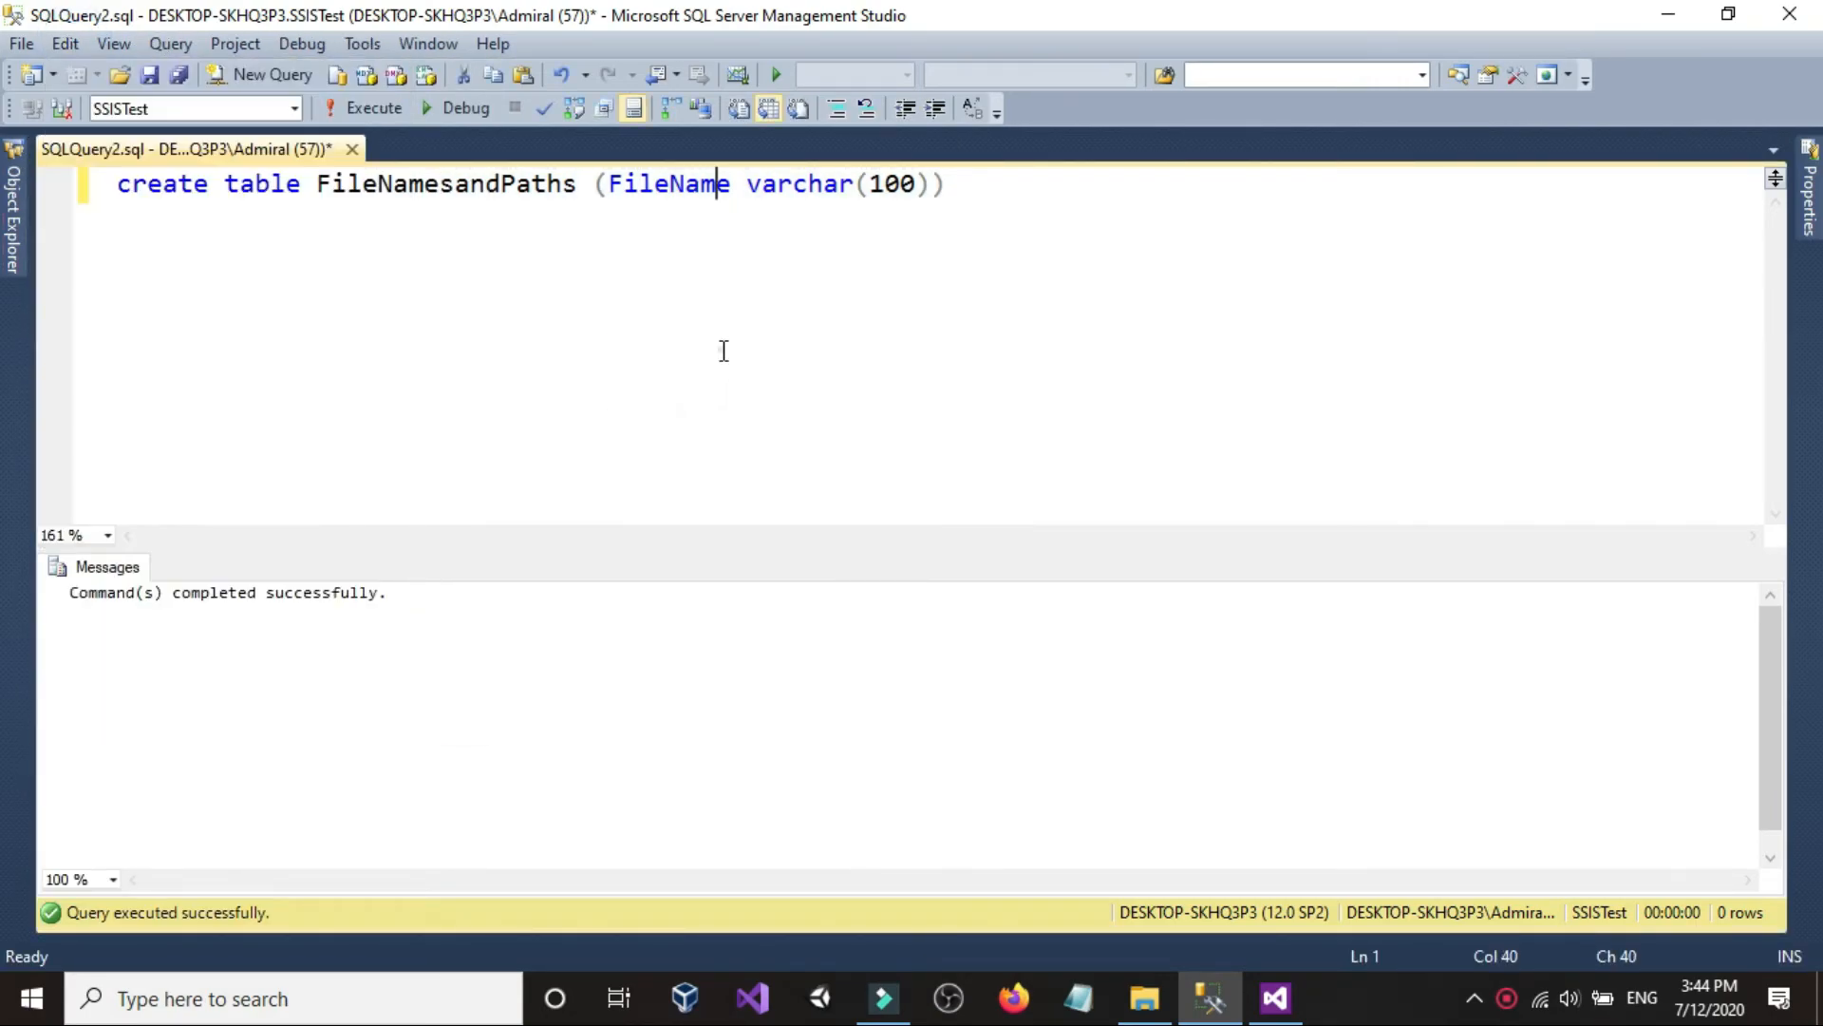
{"action": "left_click", "coordinate": [1018, 306]}
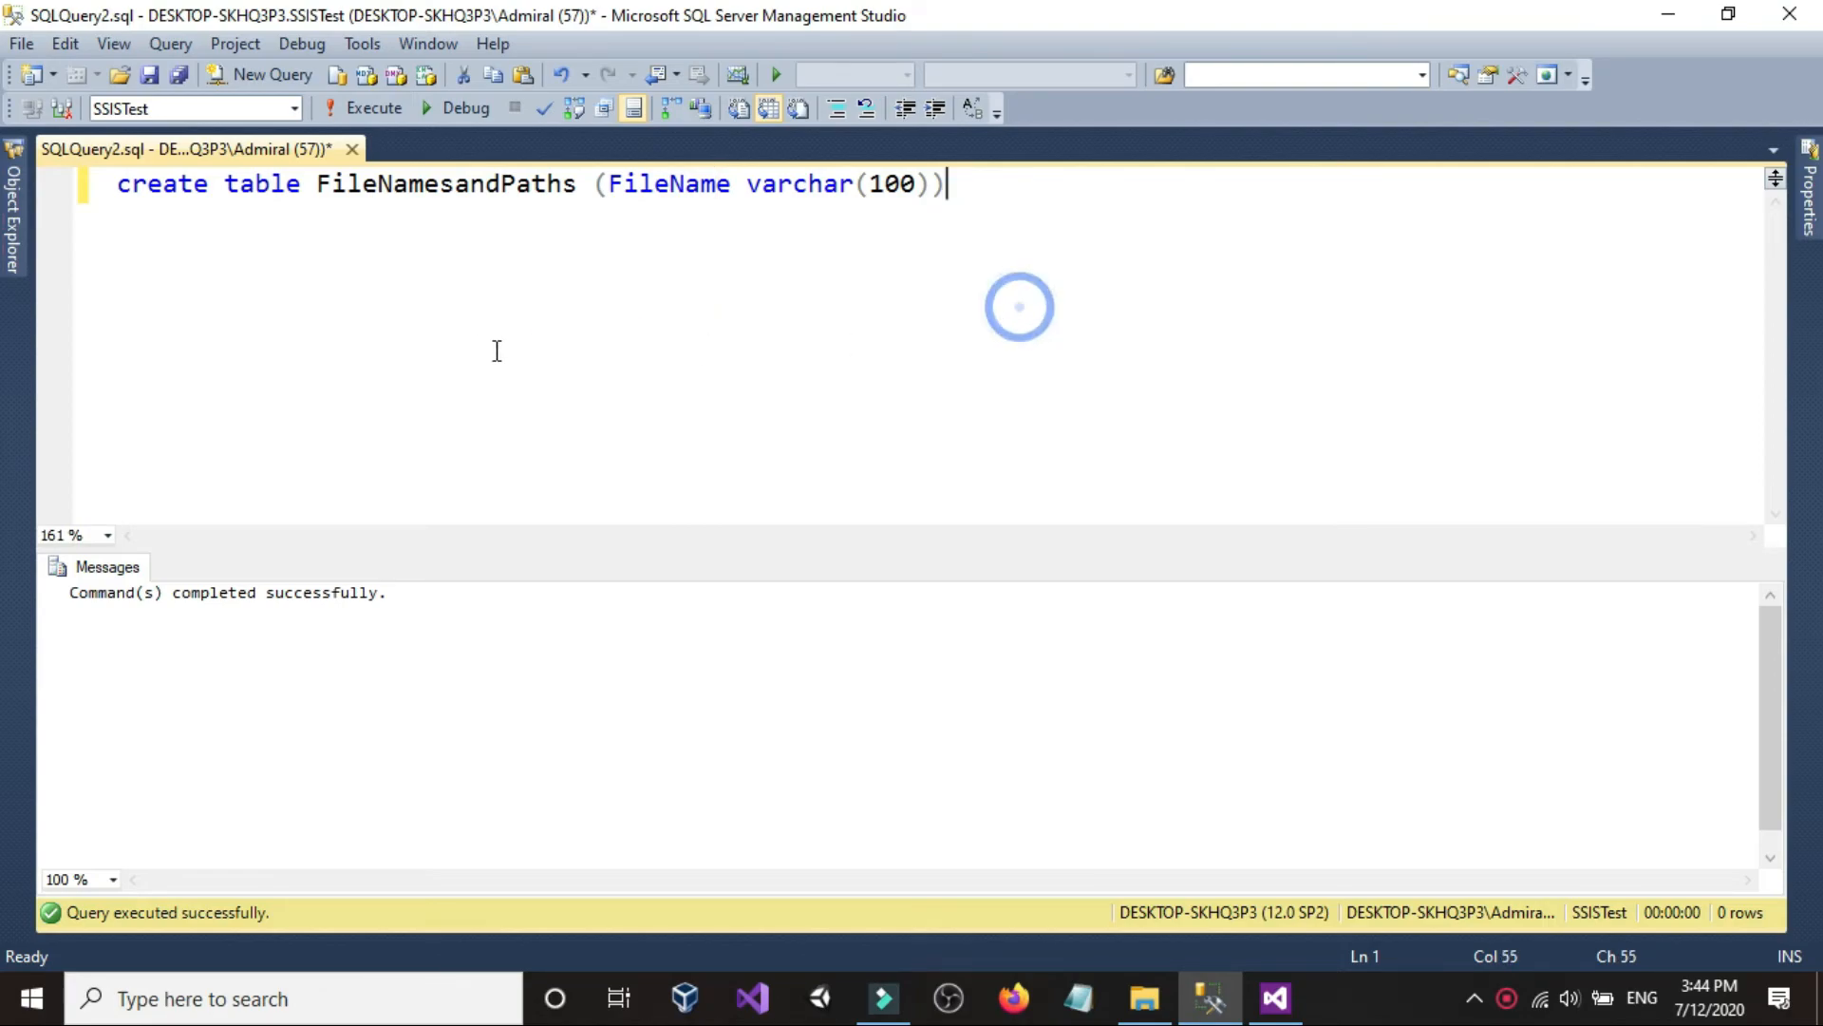
{"action": "left_click", "coordinate": [65, 44]}
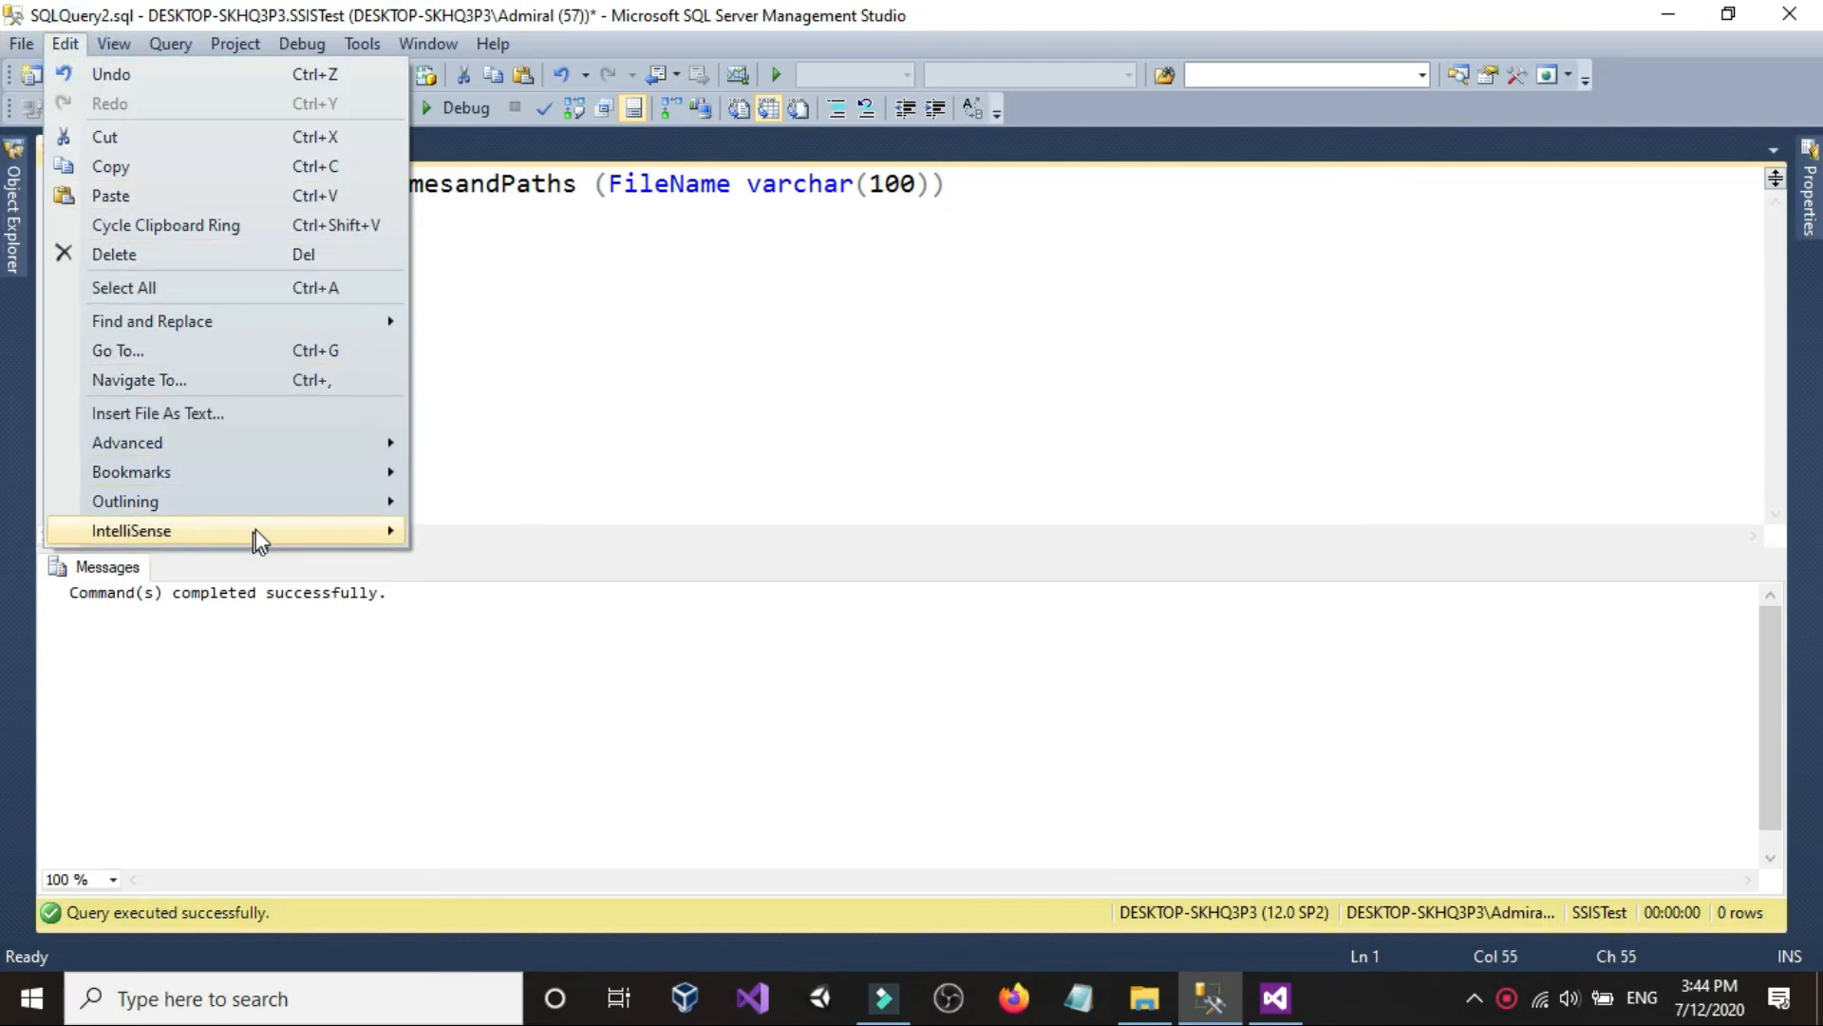
{"action": "mouse_move", "coordinate": [259, 524]}
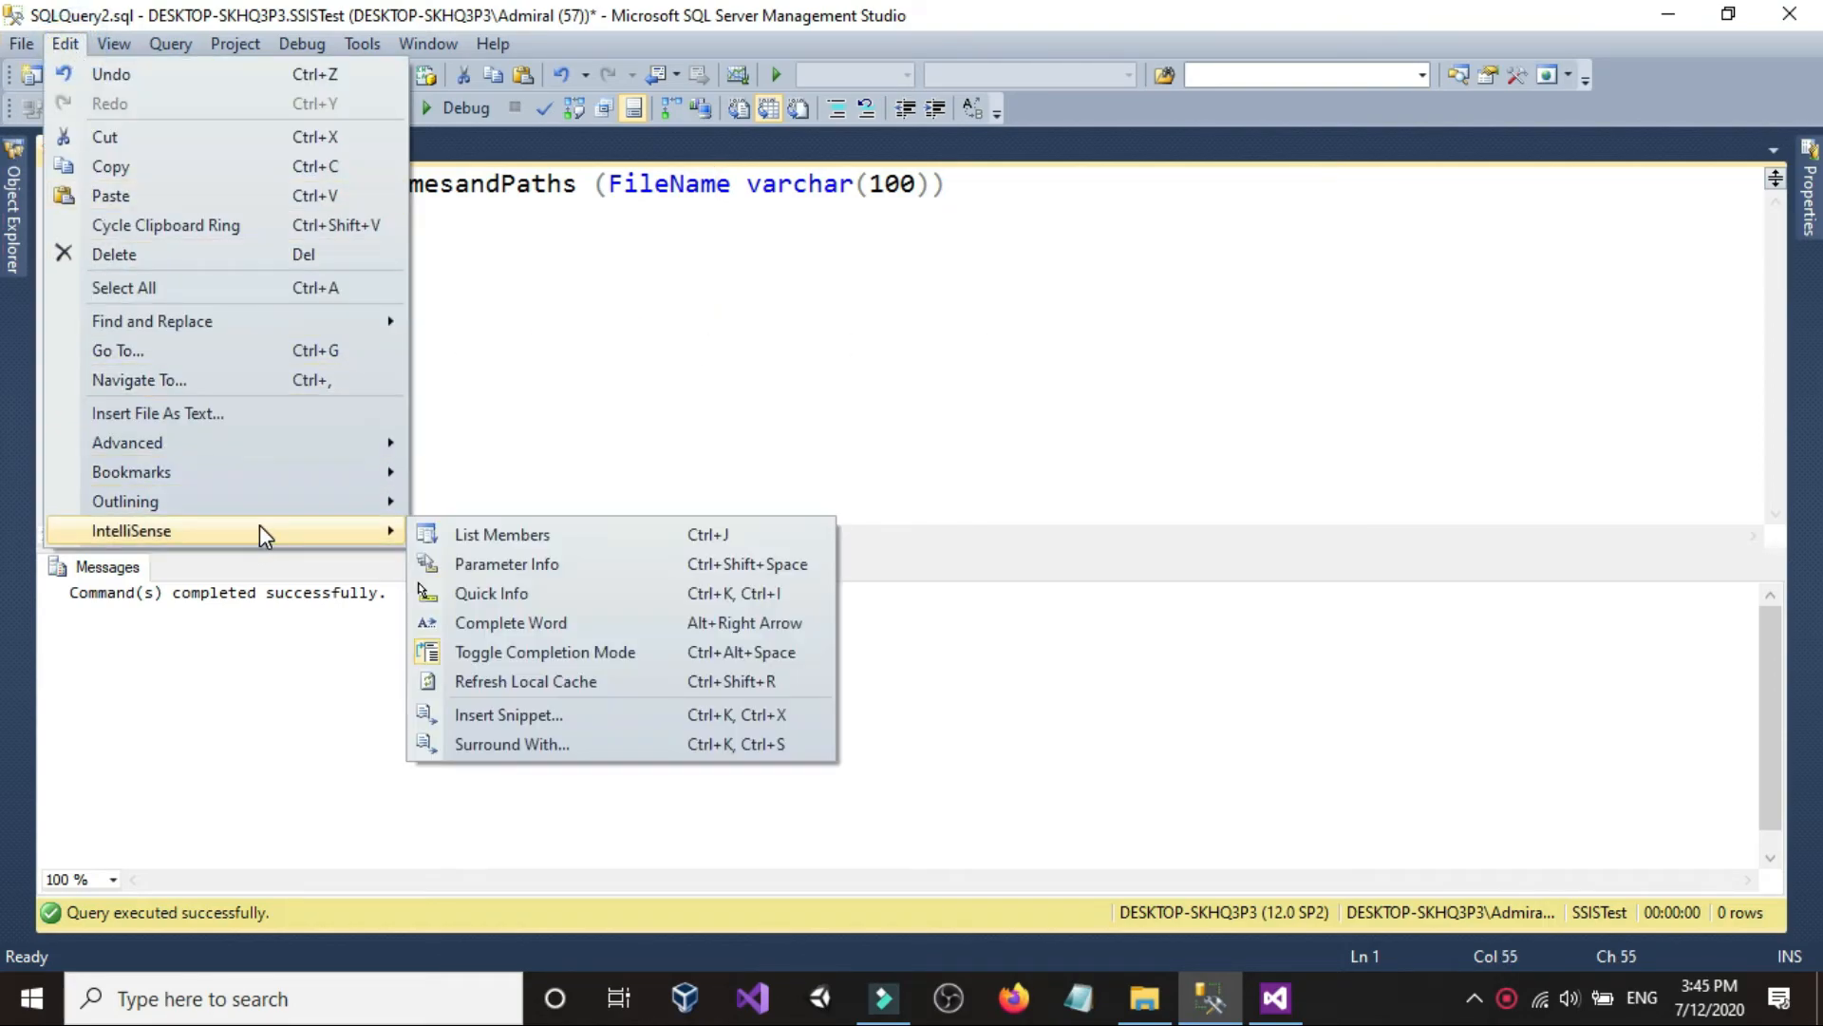
{"action": "left_click", "coordinate": [513, 675]}
{"action": "left_click", "coordinate": [532, 430]}
- Add the query "select * from dbo.FileNamesandPaths" two lines below the create table statement
{"action": "left_click", "coordinate": [1132, 234]}
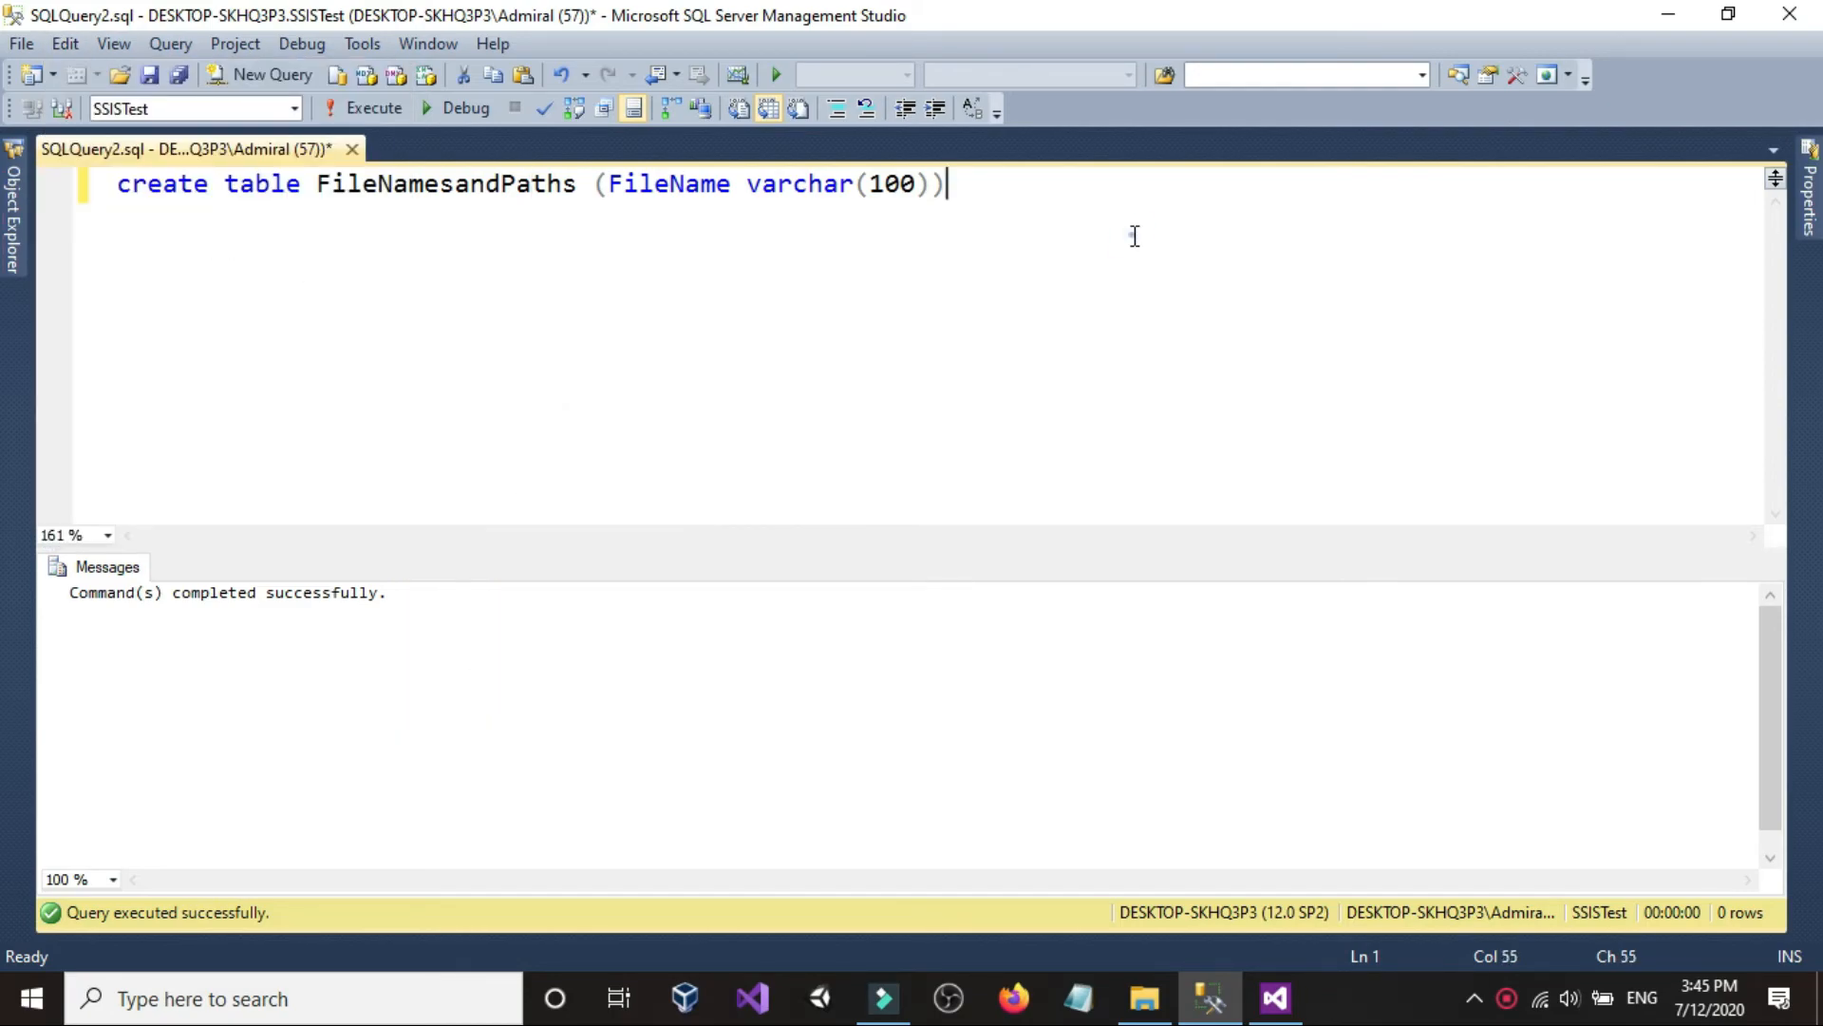
{"action": "key", "text": "Return"}
{"action": "key", "text": "Return"}
{"action": "type", "text": "select *"}
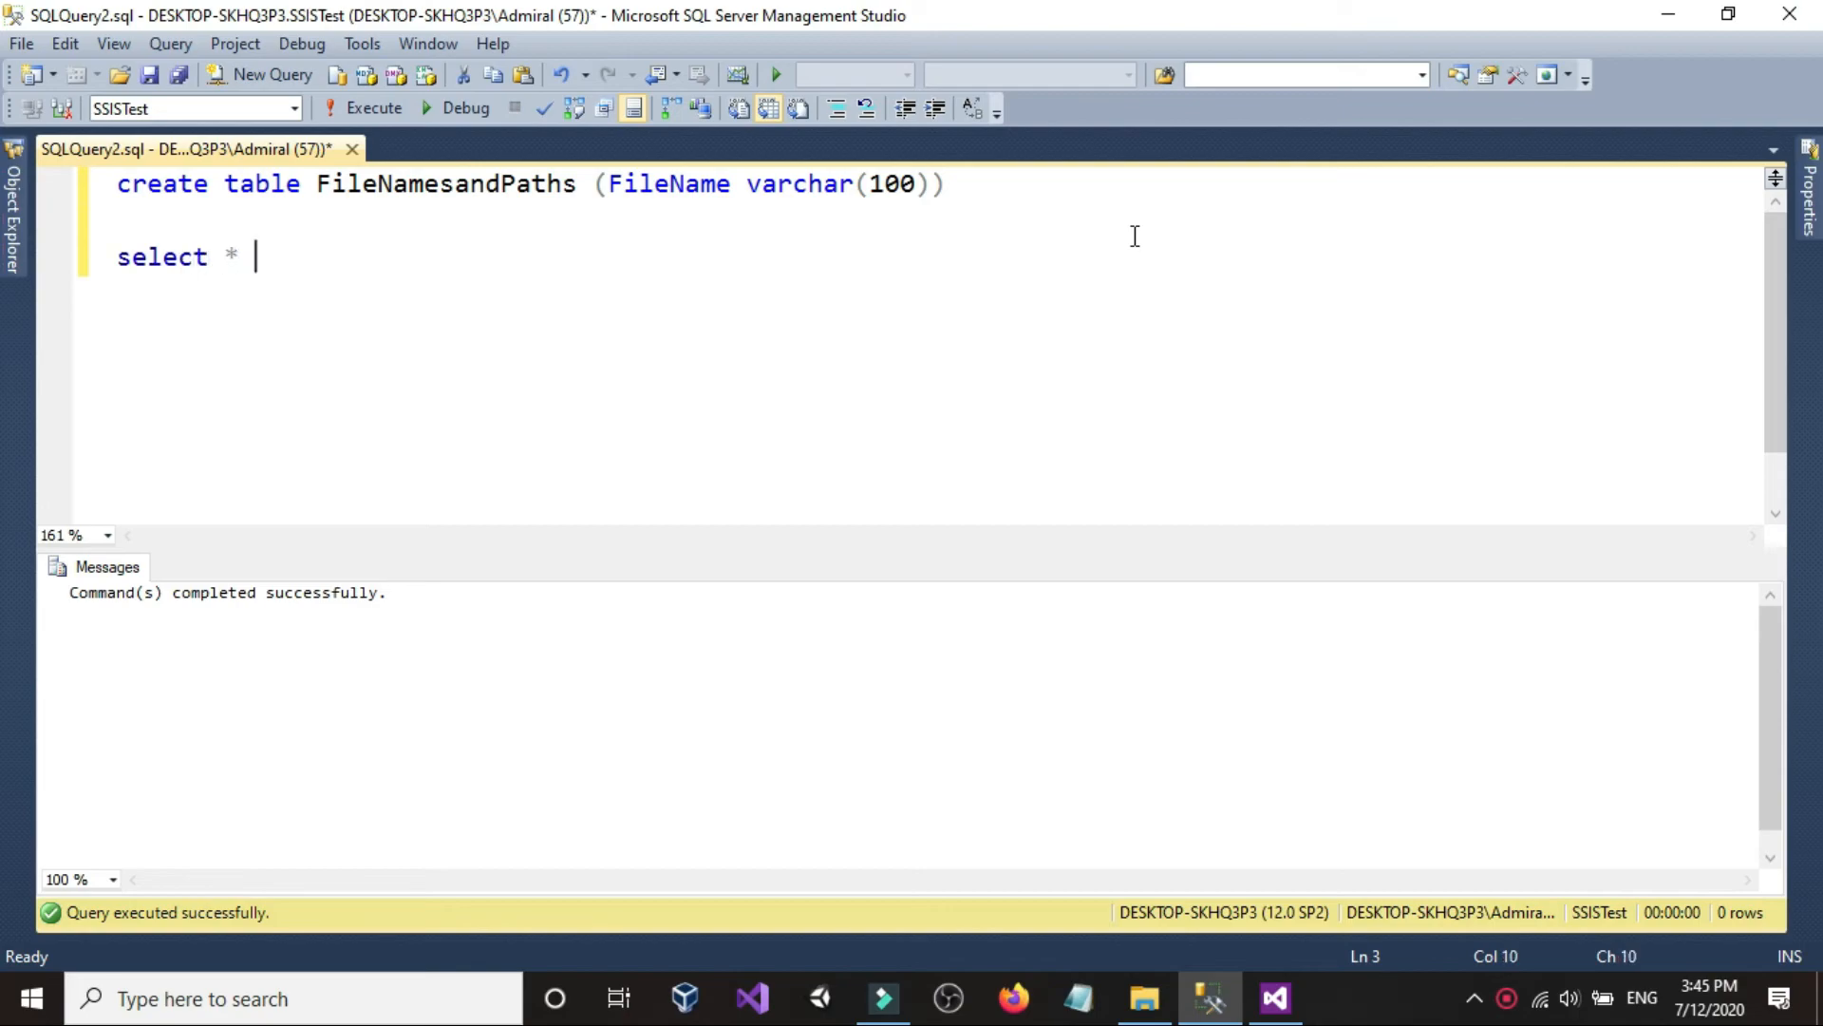
{"action": "type", "text": " from d"}
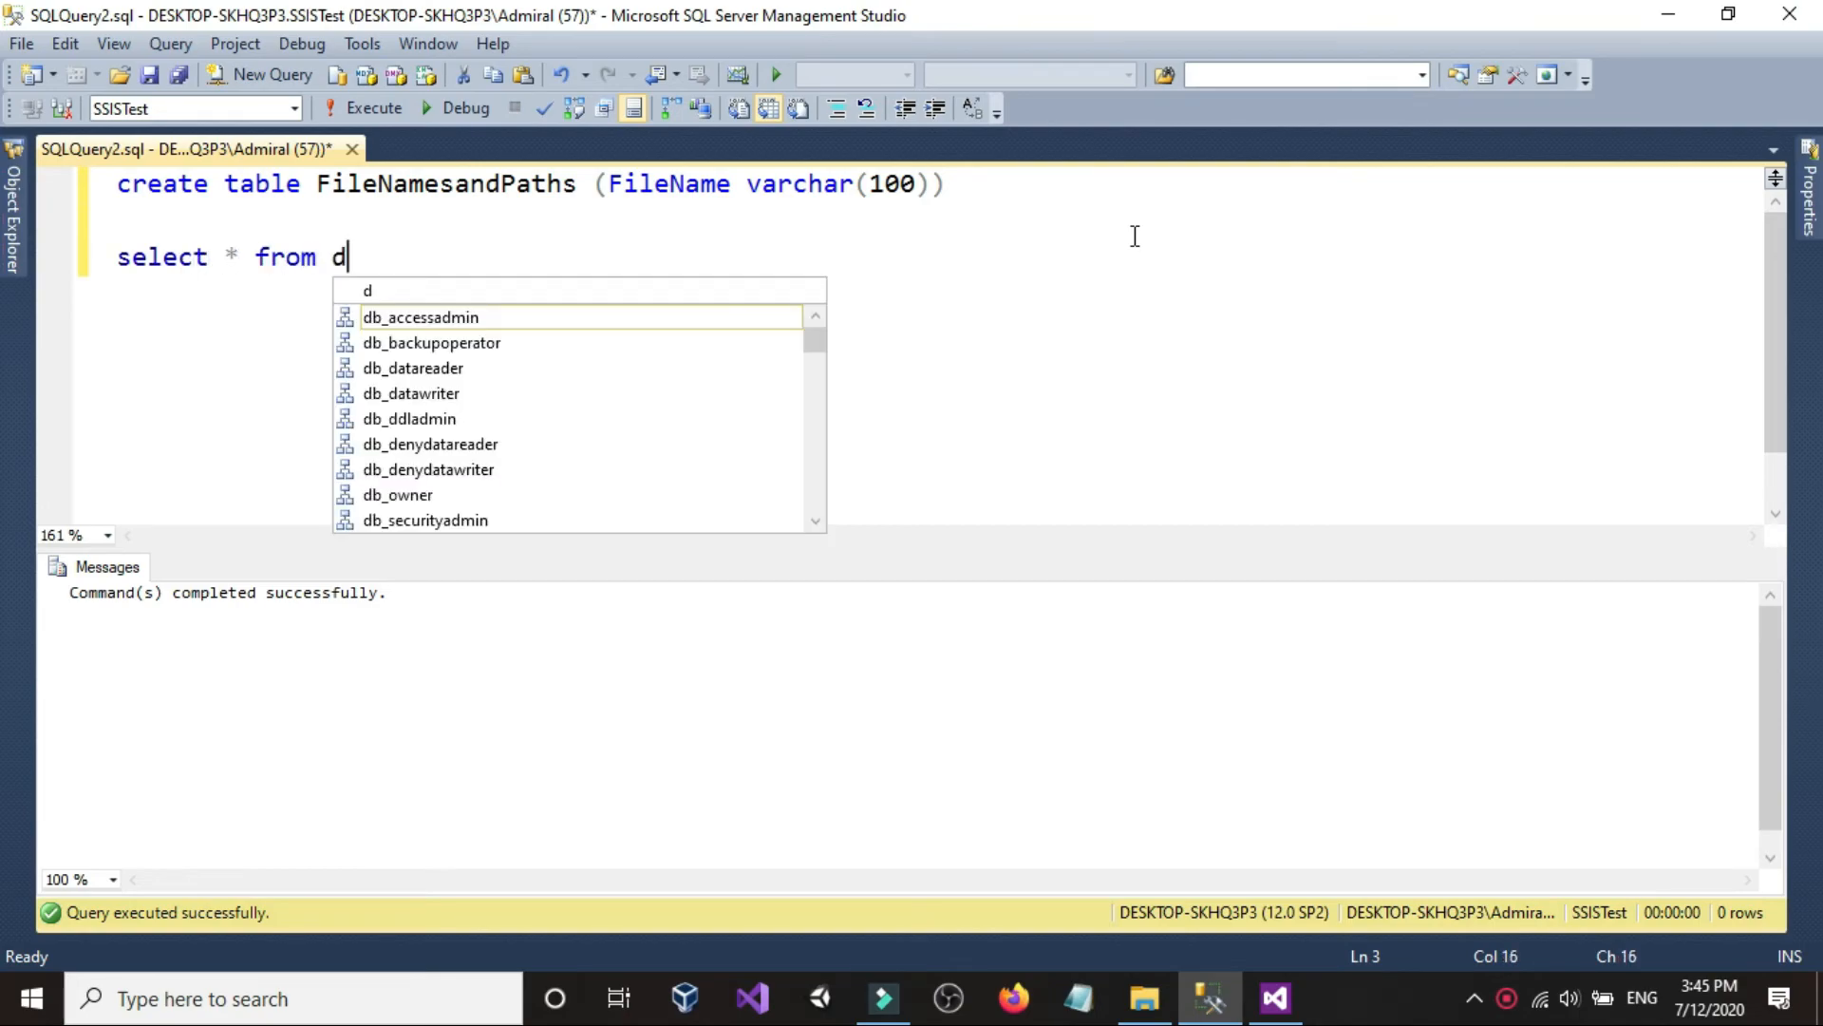
{"action": "type", "text": "bo."}
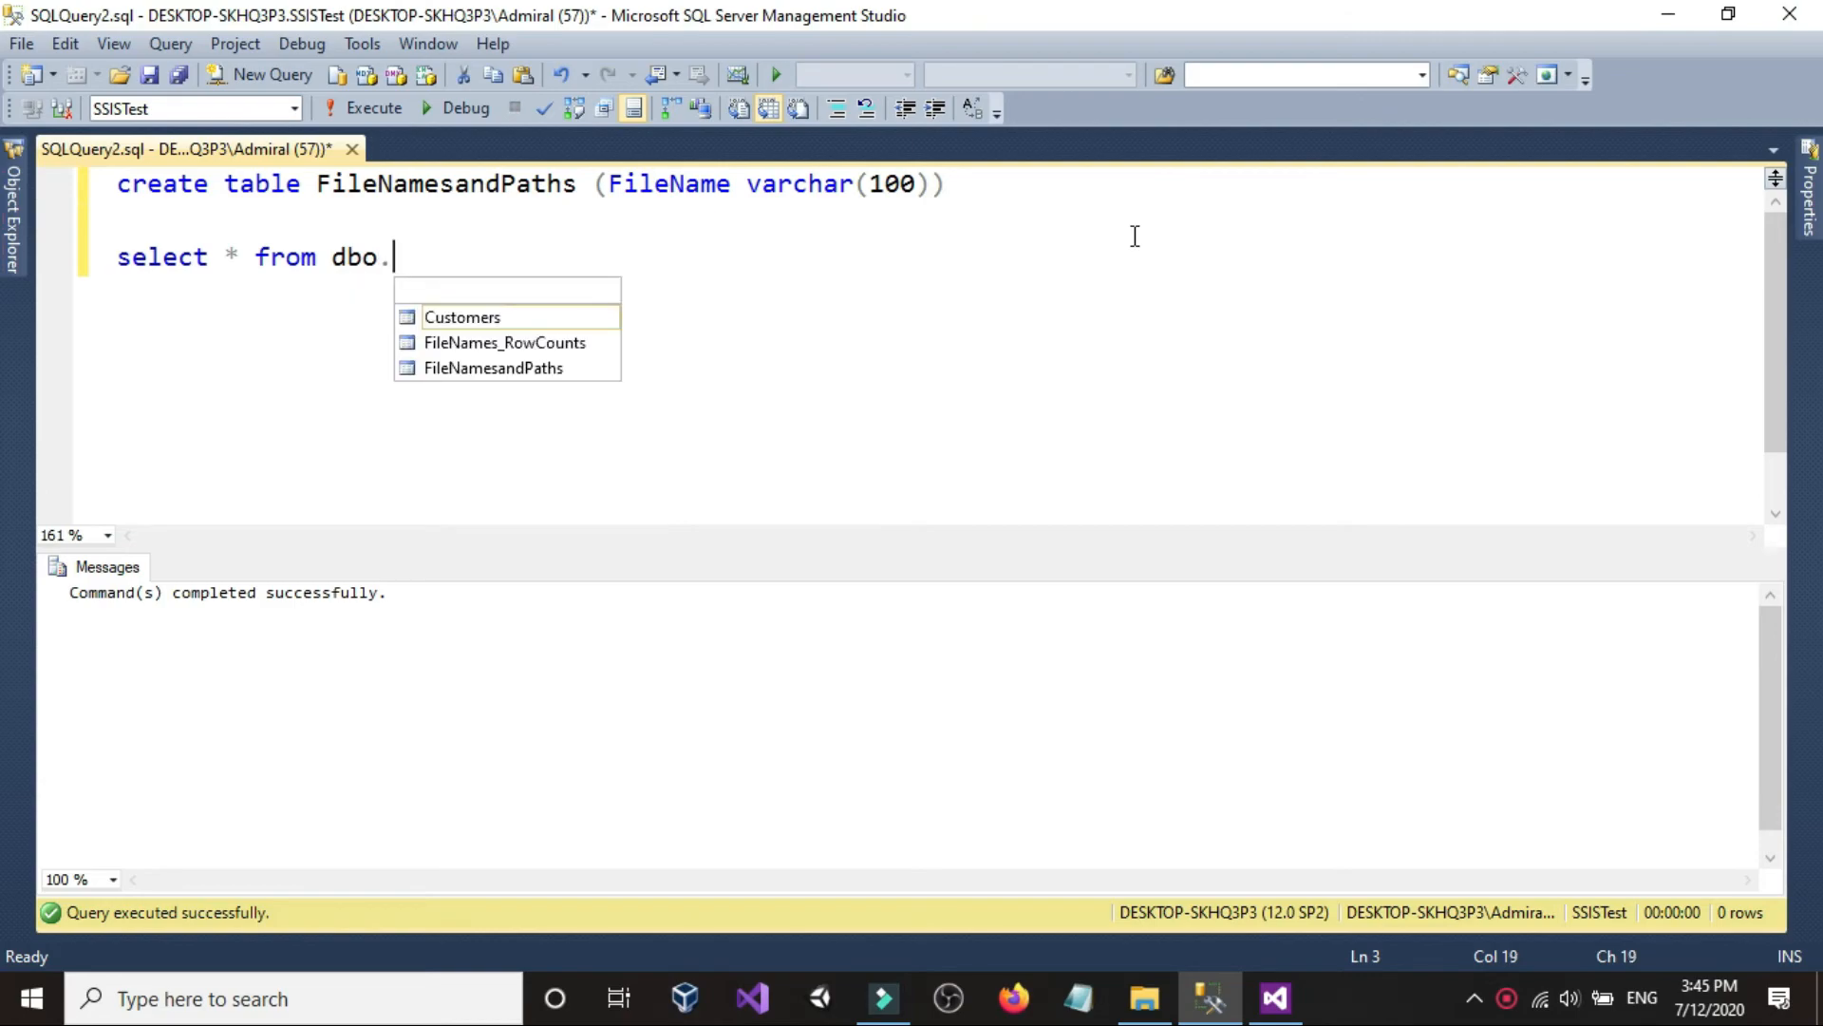
{"action": "double_click", "coordinate": [492, 368]}
- Execute only the select statement on dbo.FileNamesandPaths
{"action": "left_click_drag", "start_coordinate": [656, 261], "coordinate": [73, 280]}
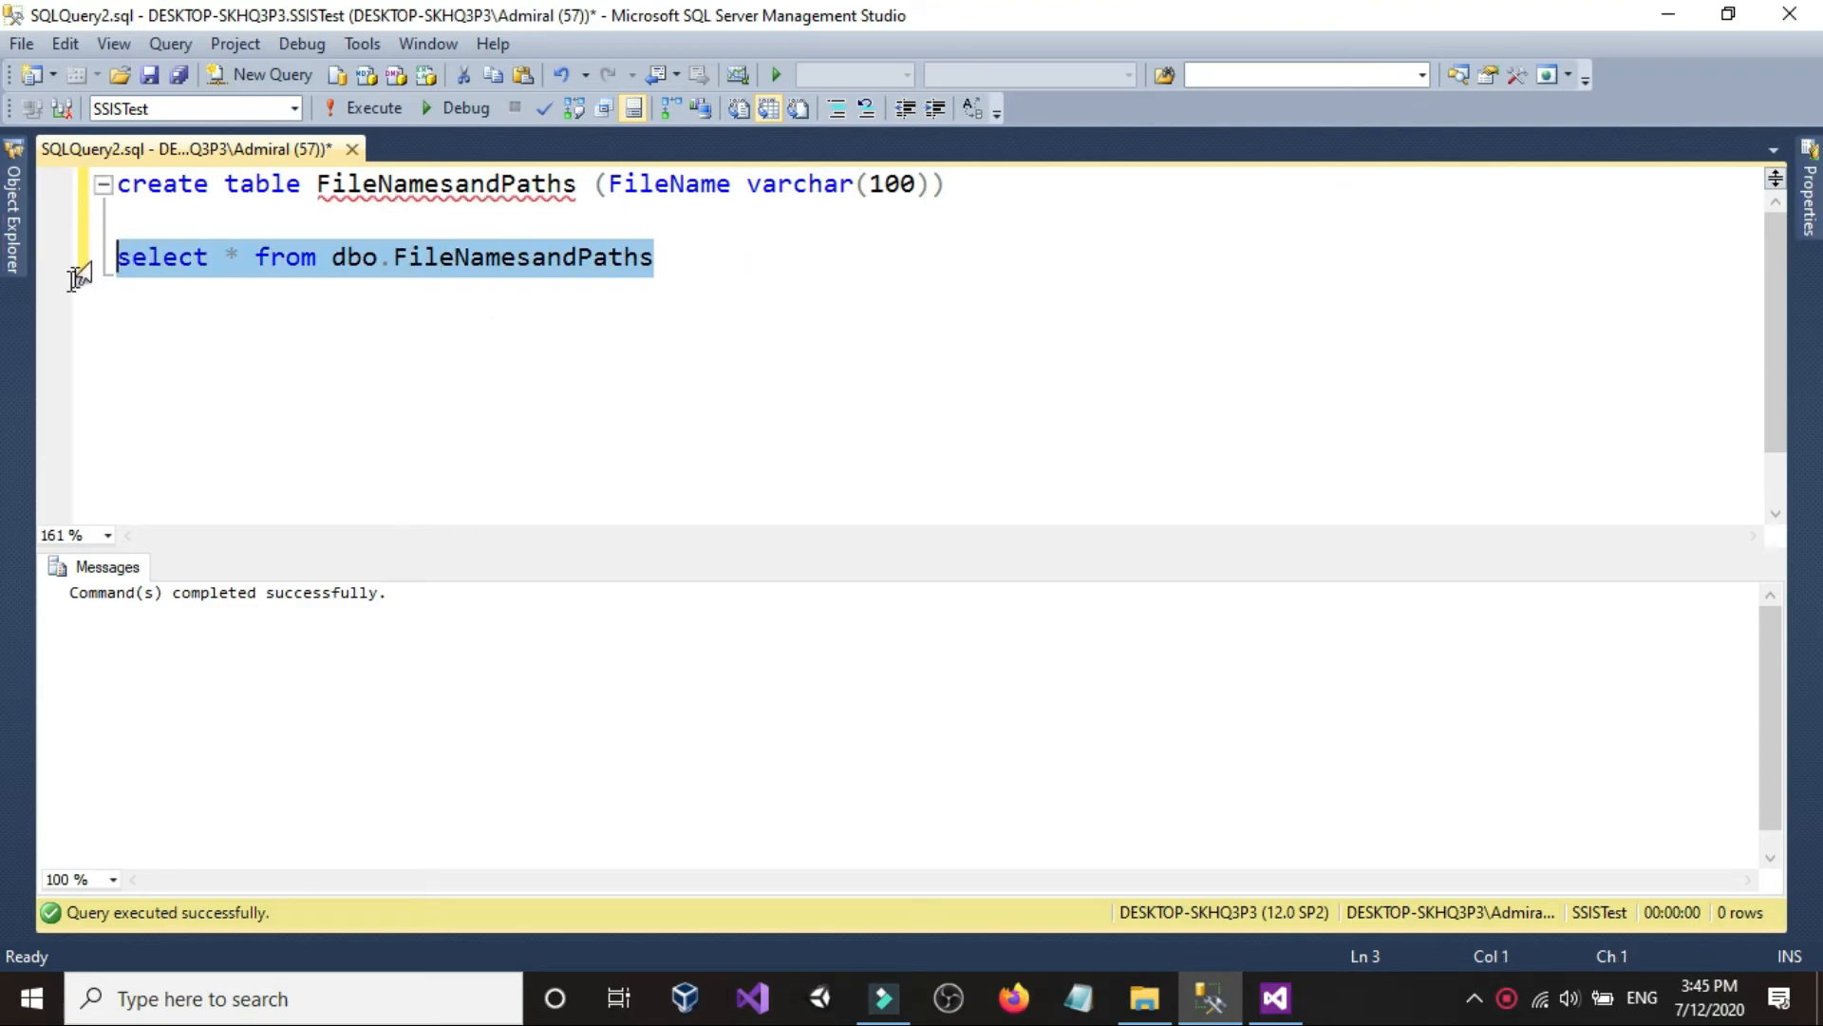
{"action": "left_click", "coordinate": [356, 105]}
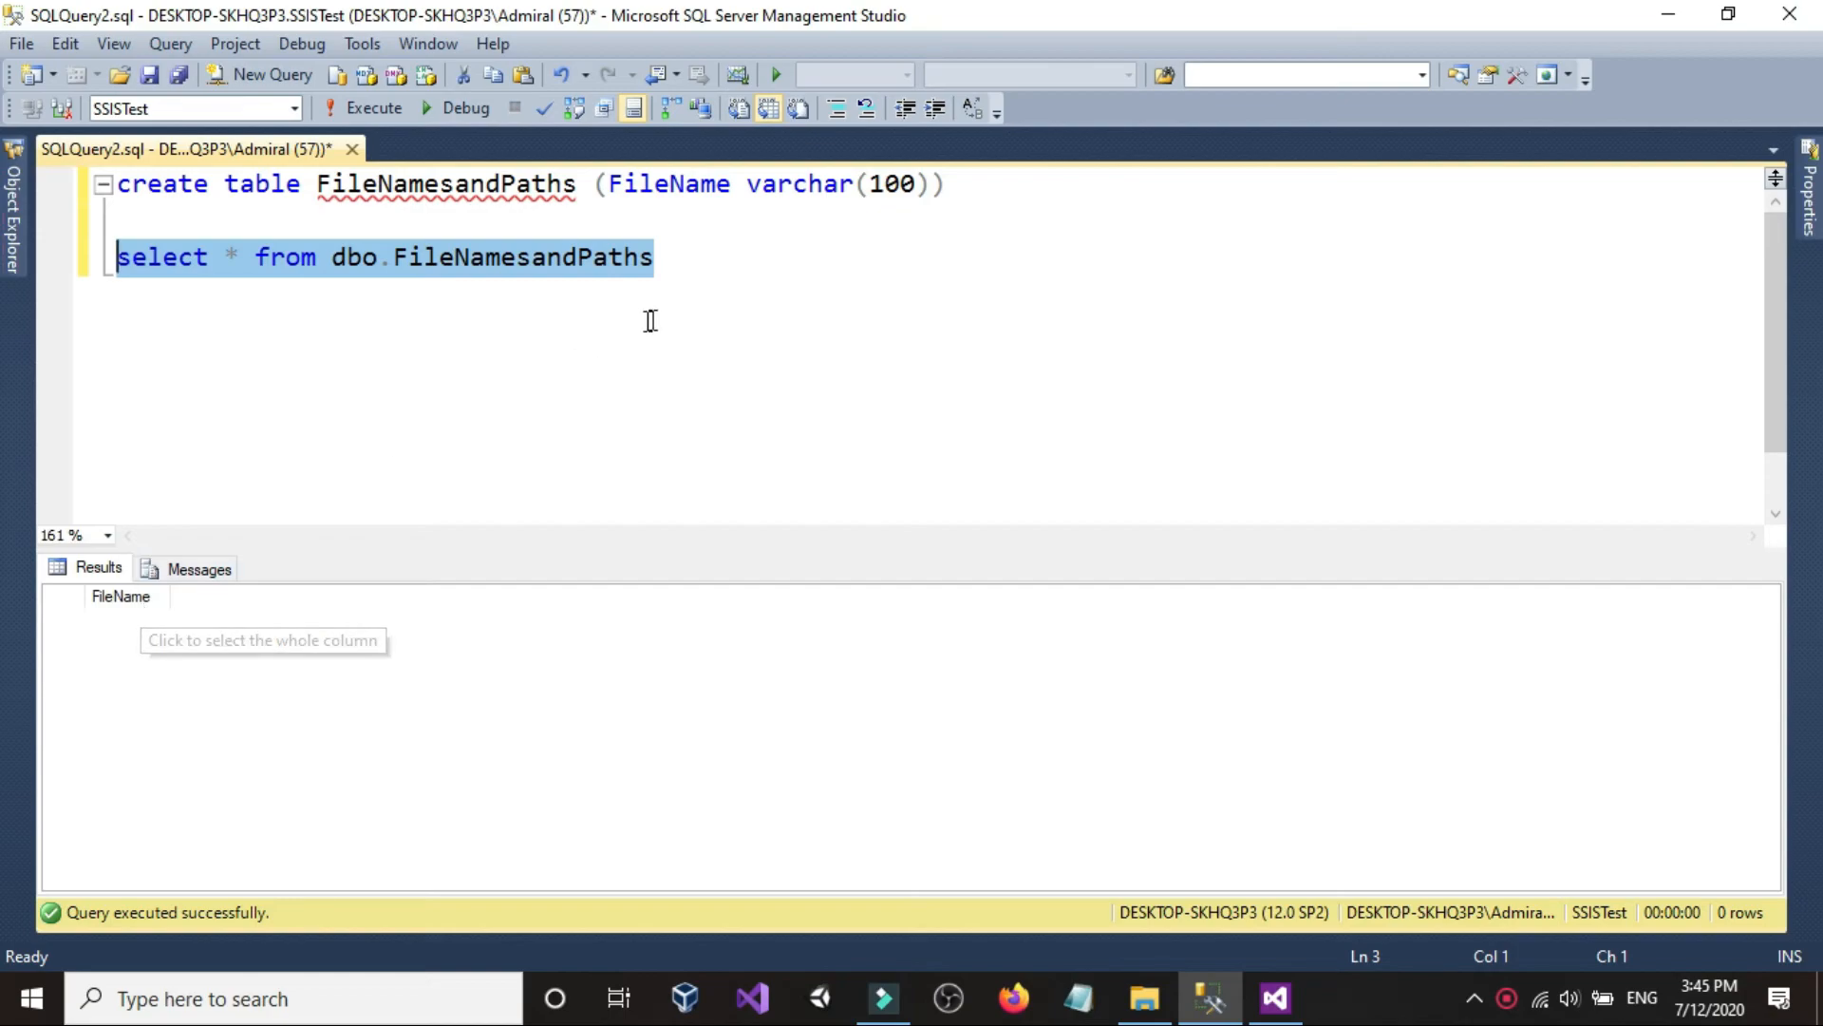
{"action": "left_click", "coordinate": [736, 292]}
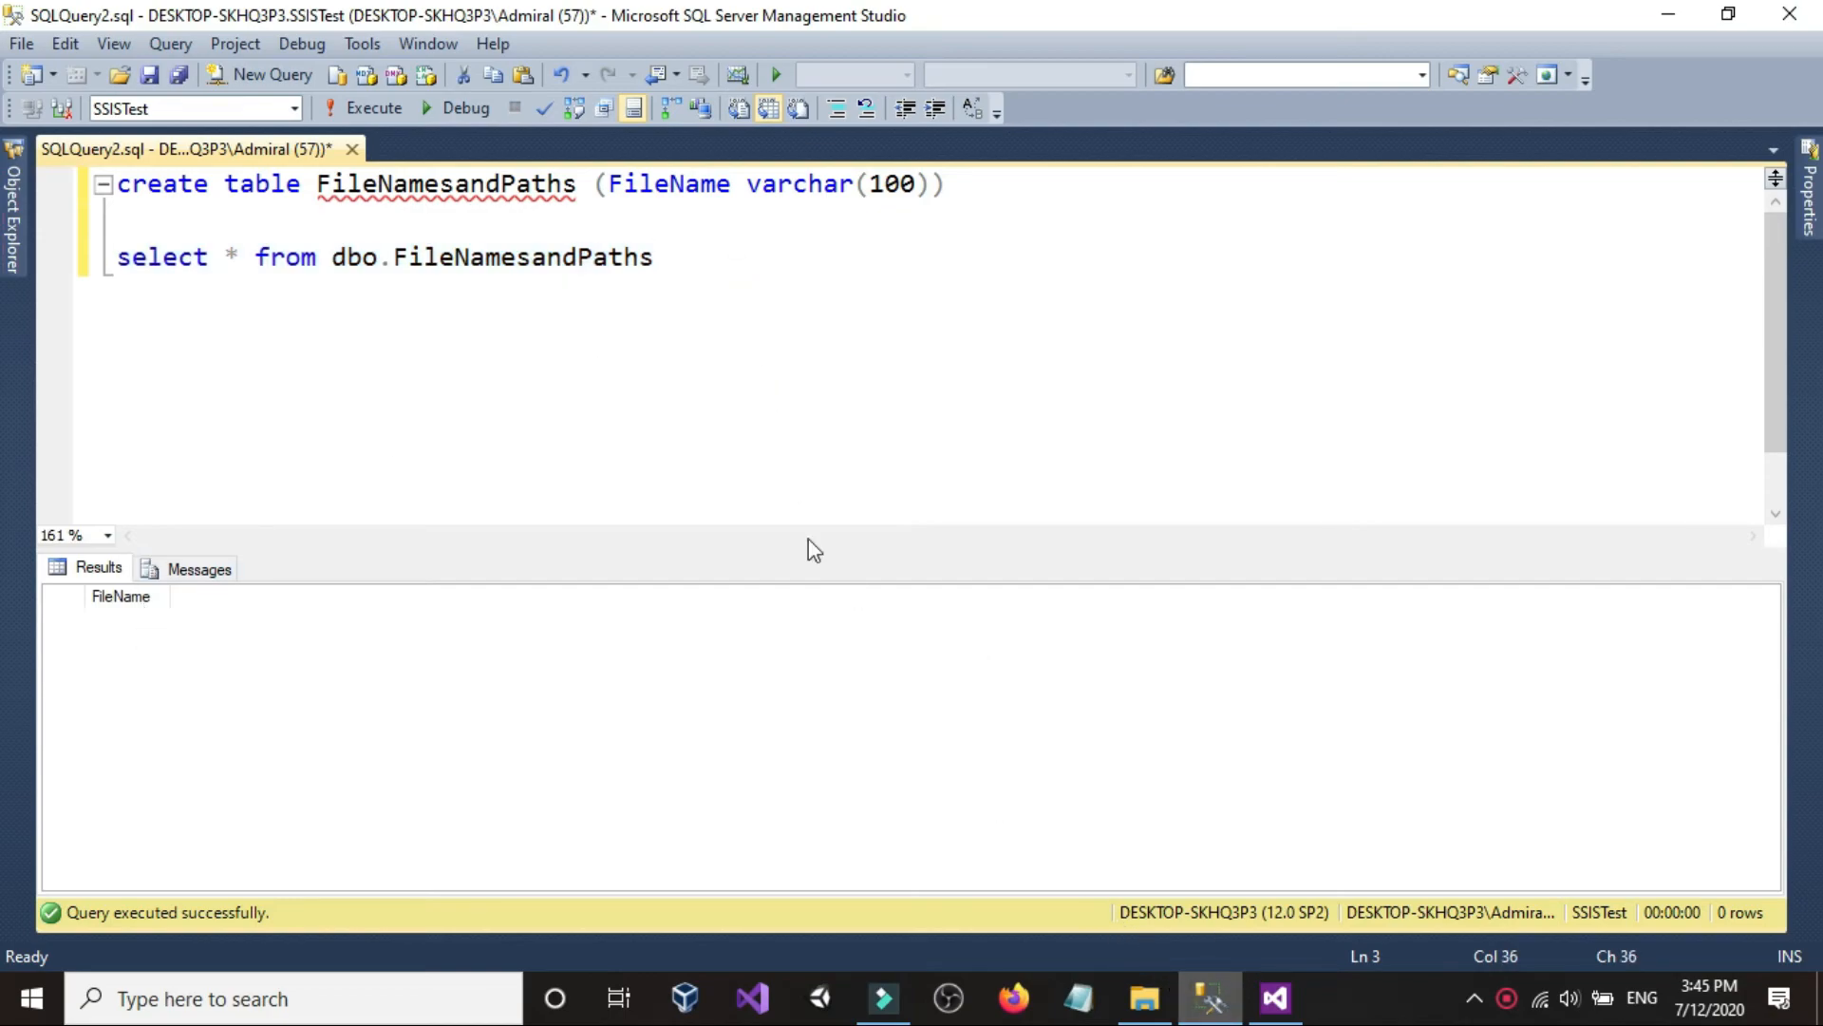
{"action": "left_click", "coordinate": [1140, 1008]}
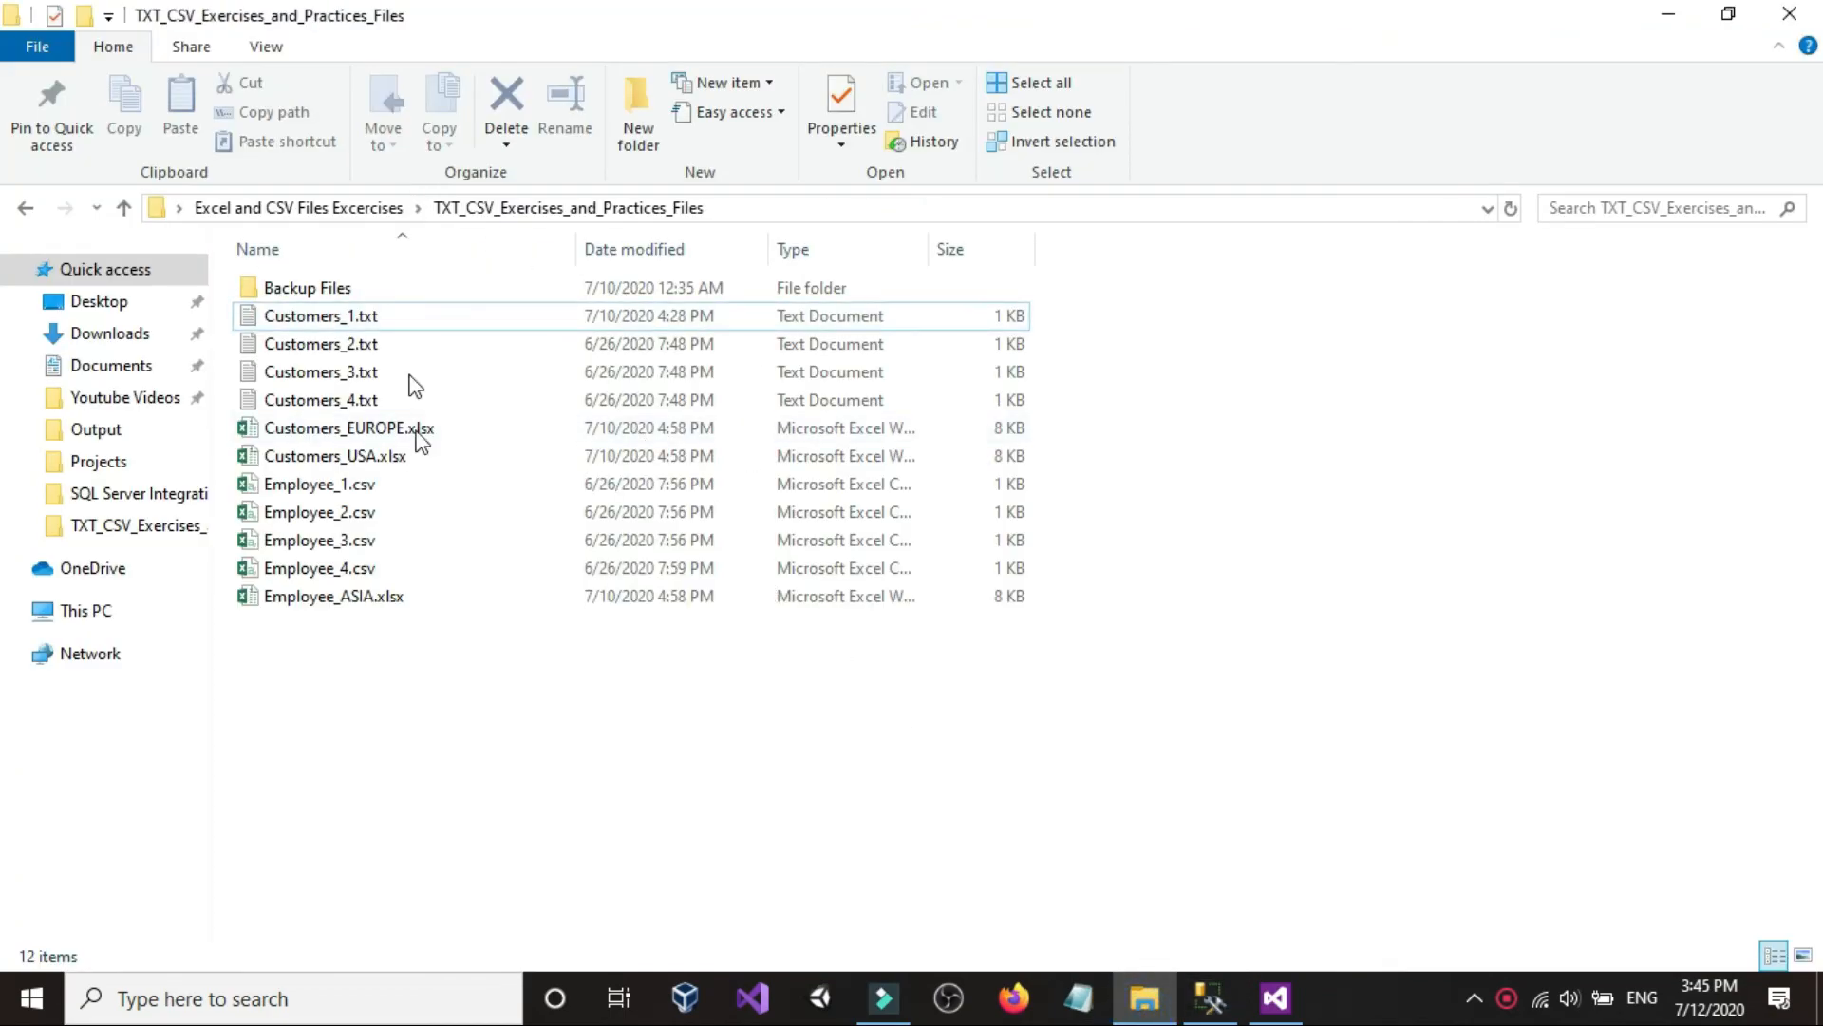
{"action": "left_click", "coordinate": [1212, 997]}
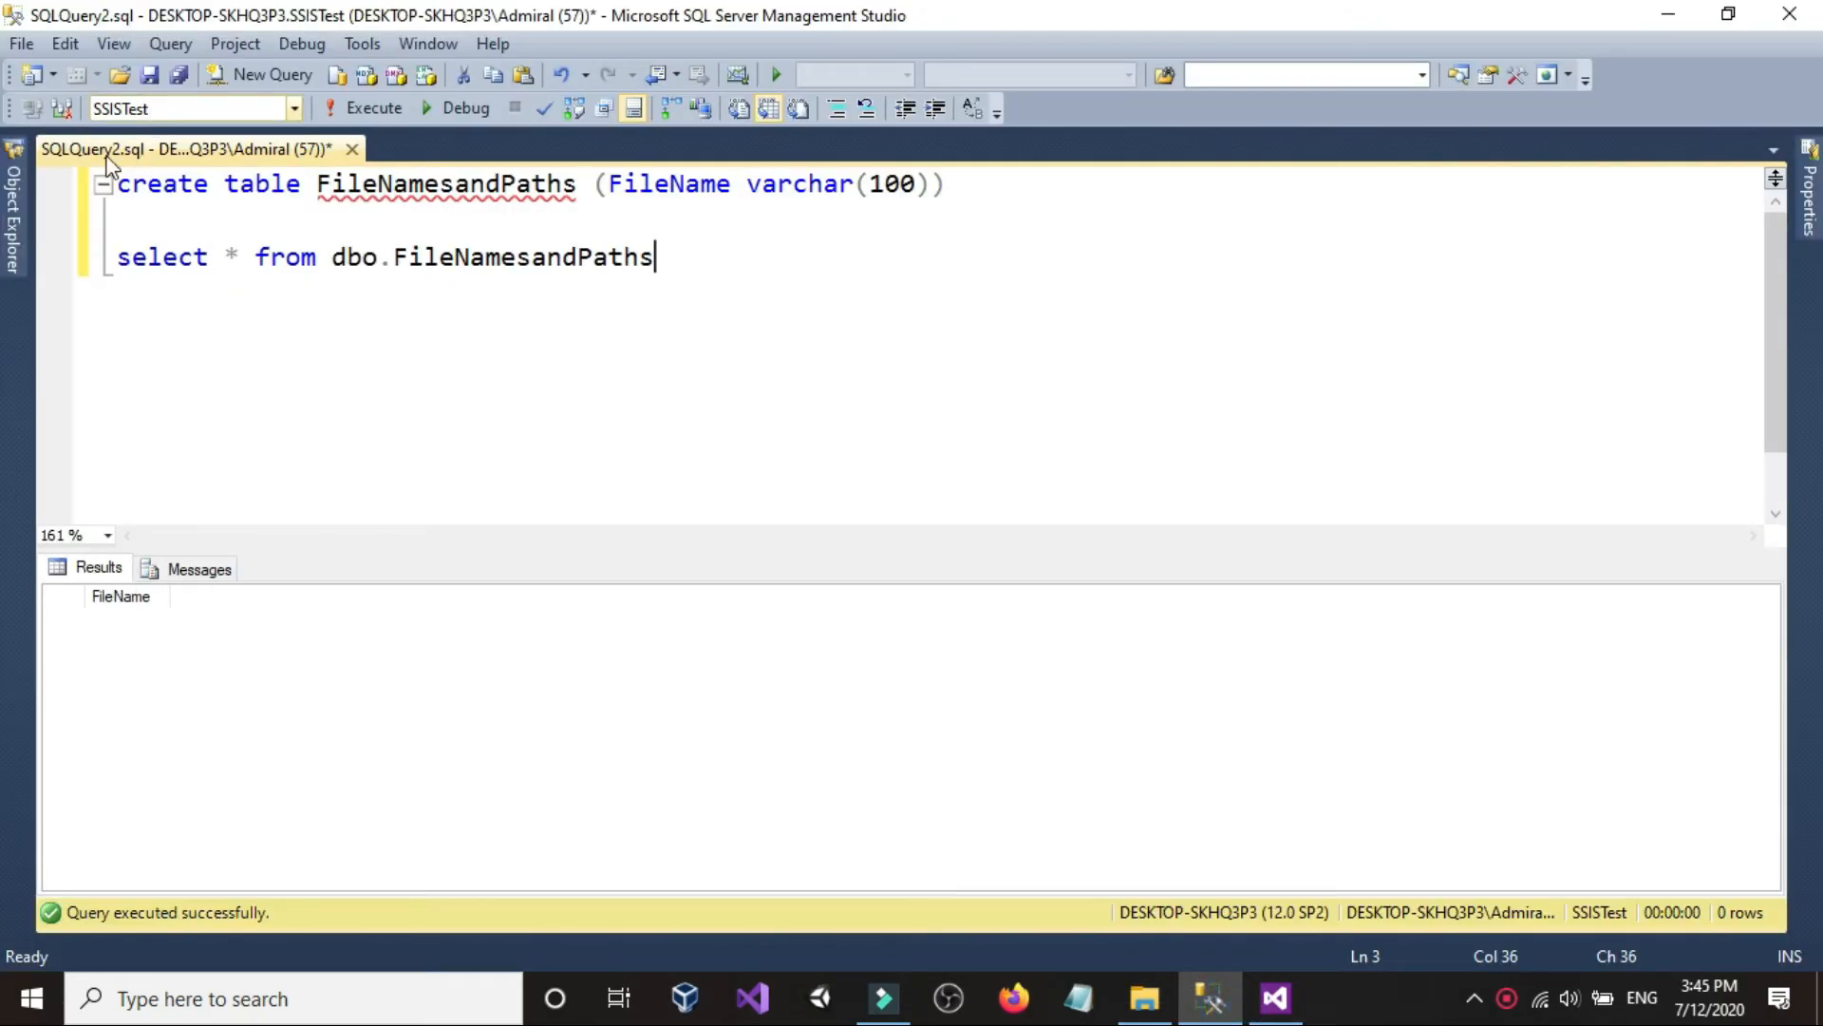
{"action": "left_click", "coordinate": [28, 201]}
{"action": "left_click", "coordinate": [892, 414]}
- Switch to Visual Studio and add a new SSIS package to the project's SSIS Packages folder
{"action": "left_click", "coordinate": [1271, 999]}
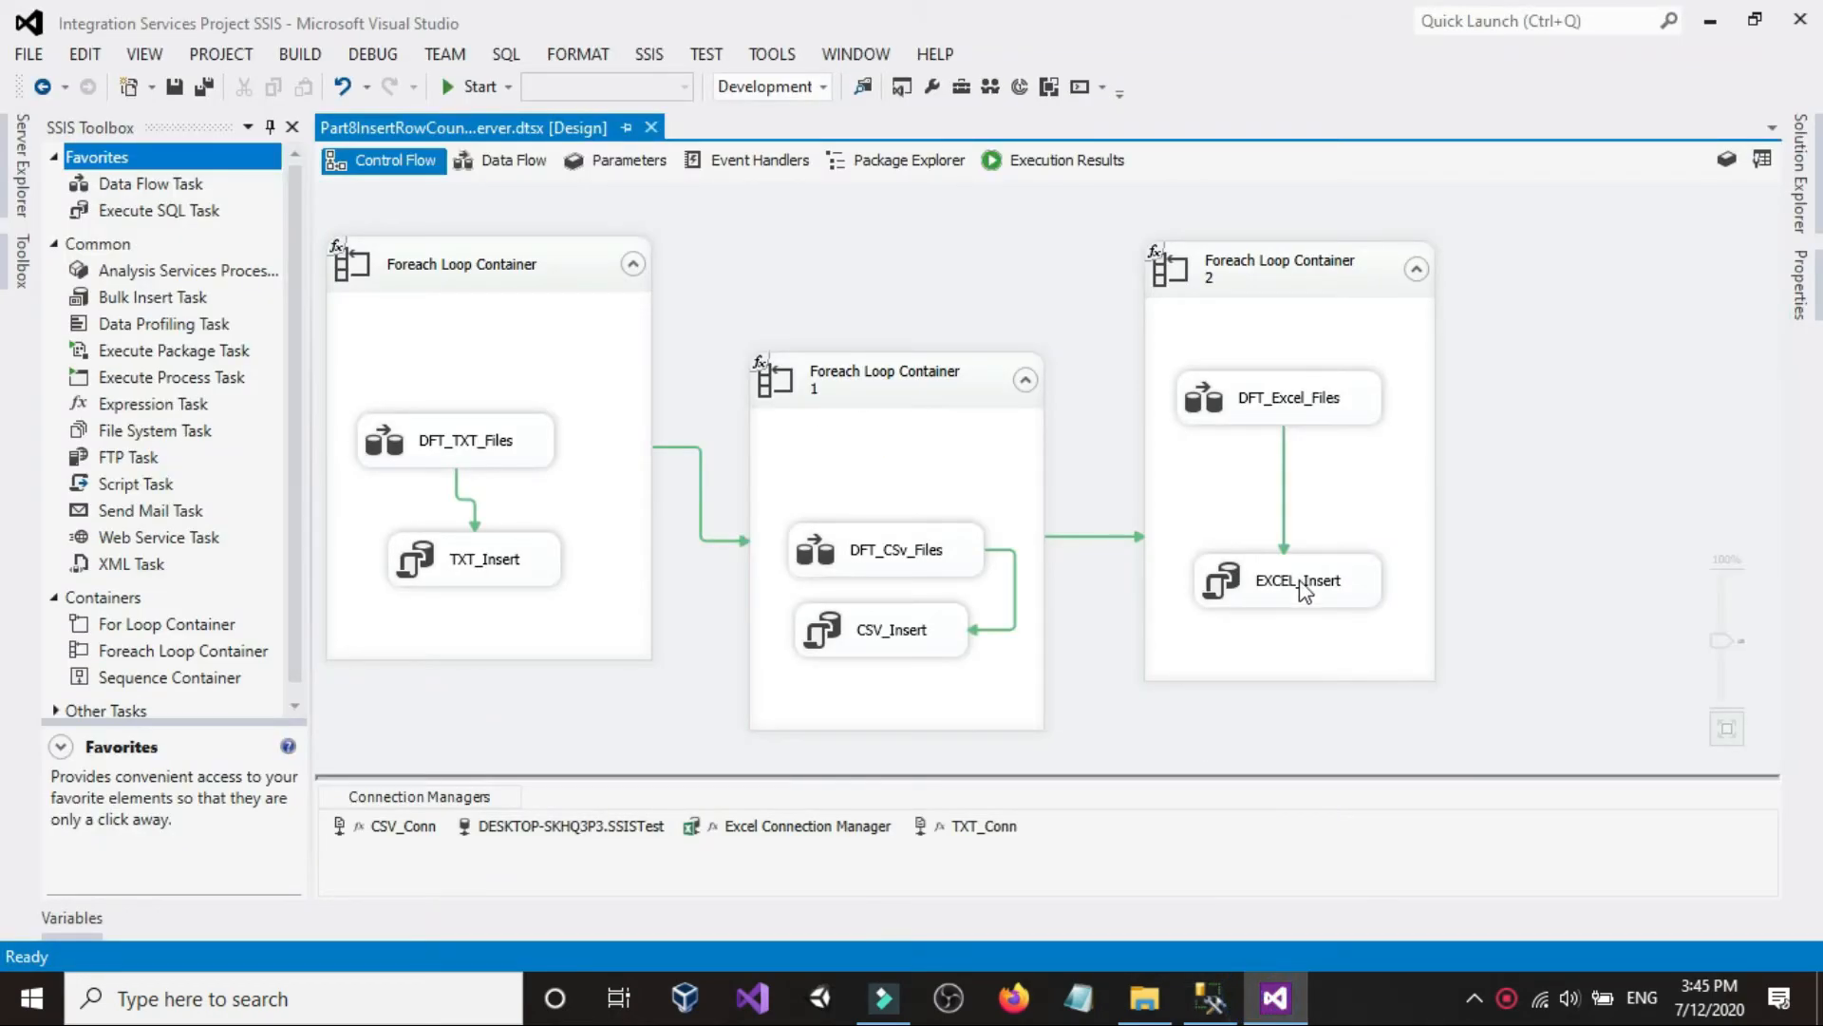
{"action": "left_click", "coordinate": [1804, 211]}
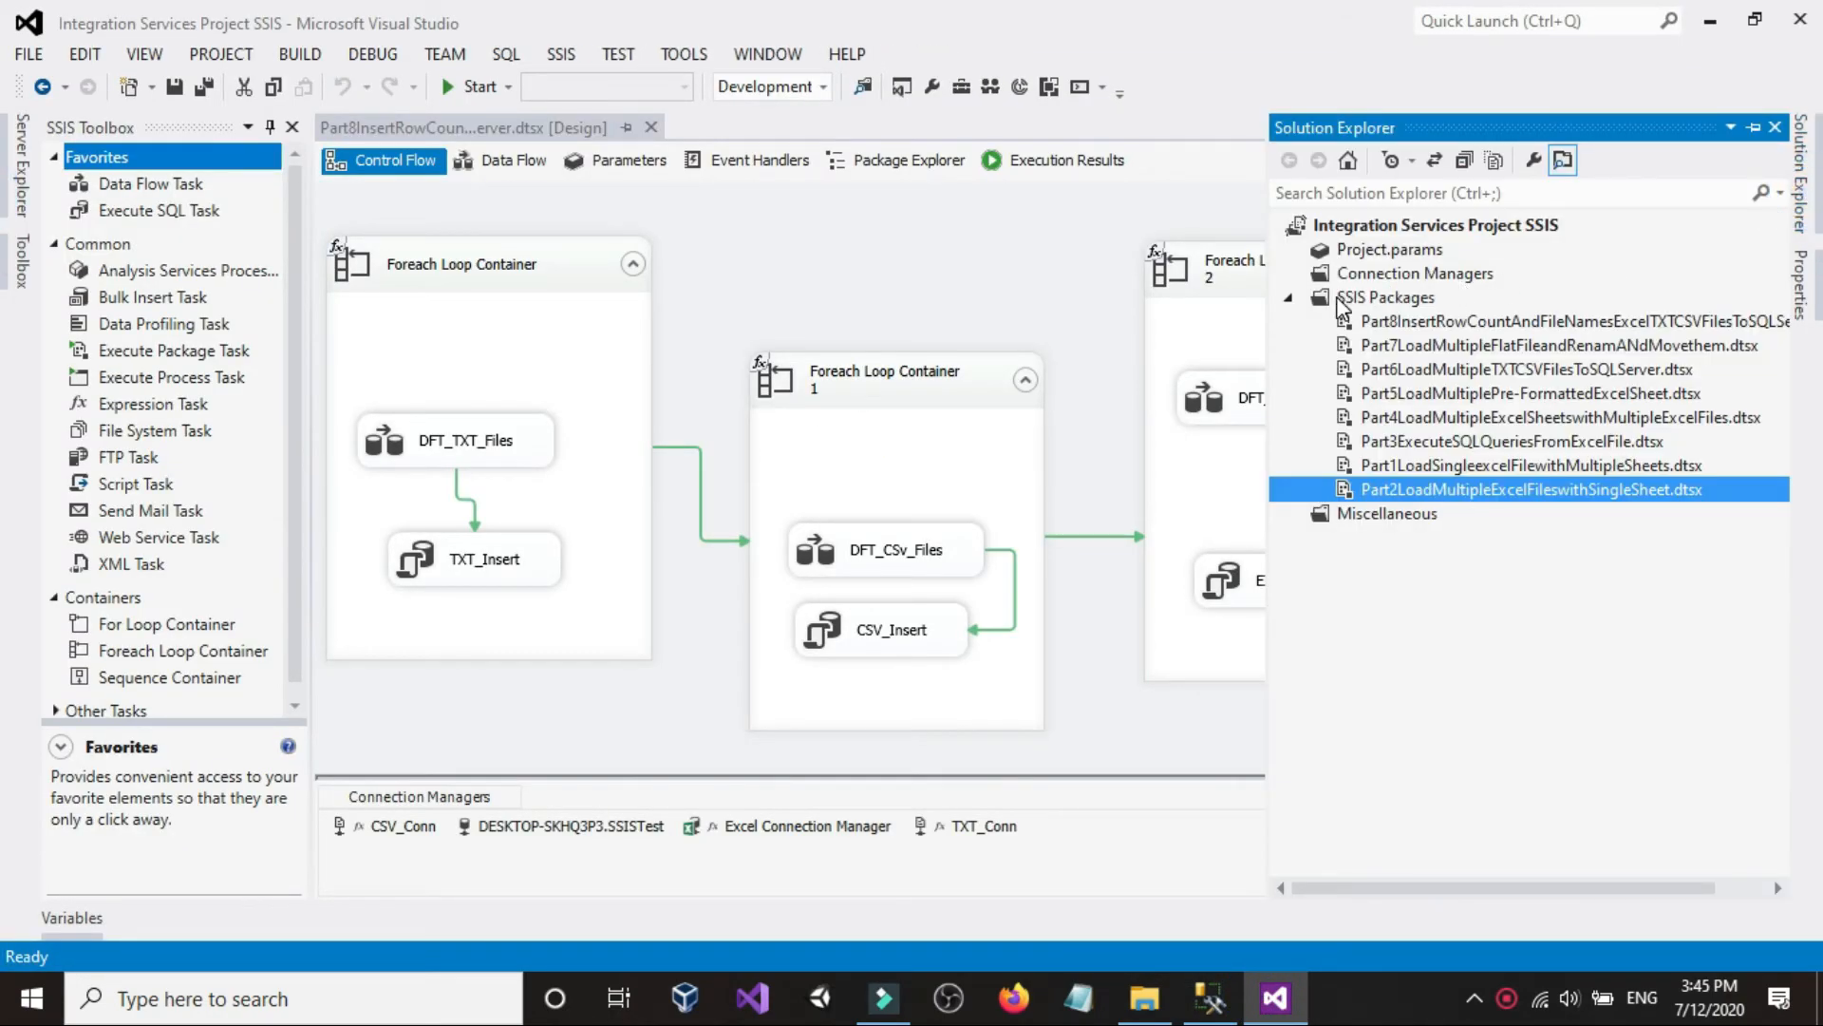
{"action": "right_click", "coordinate": [1365, 300]}
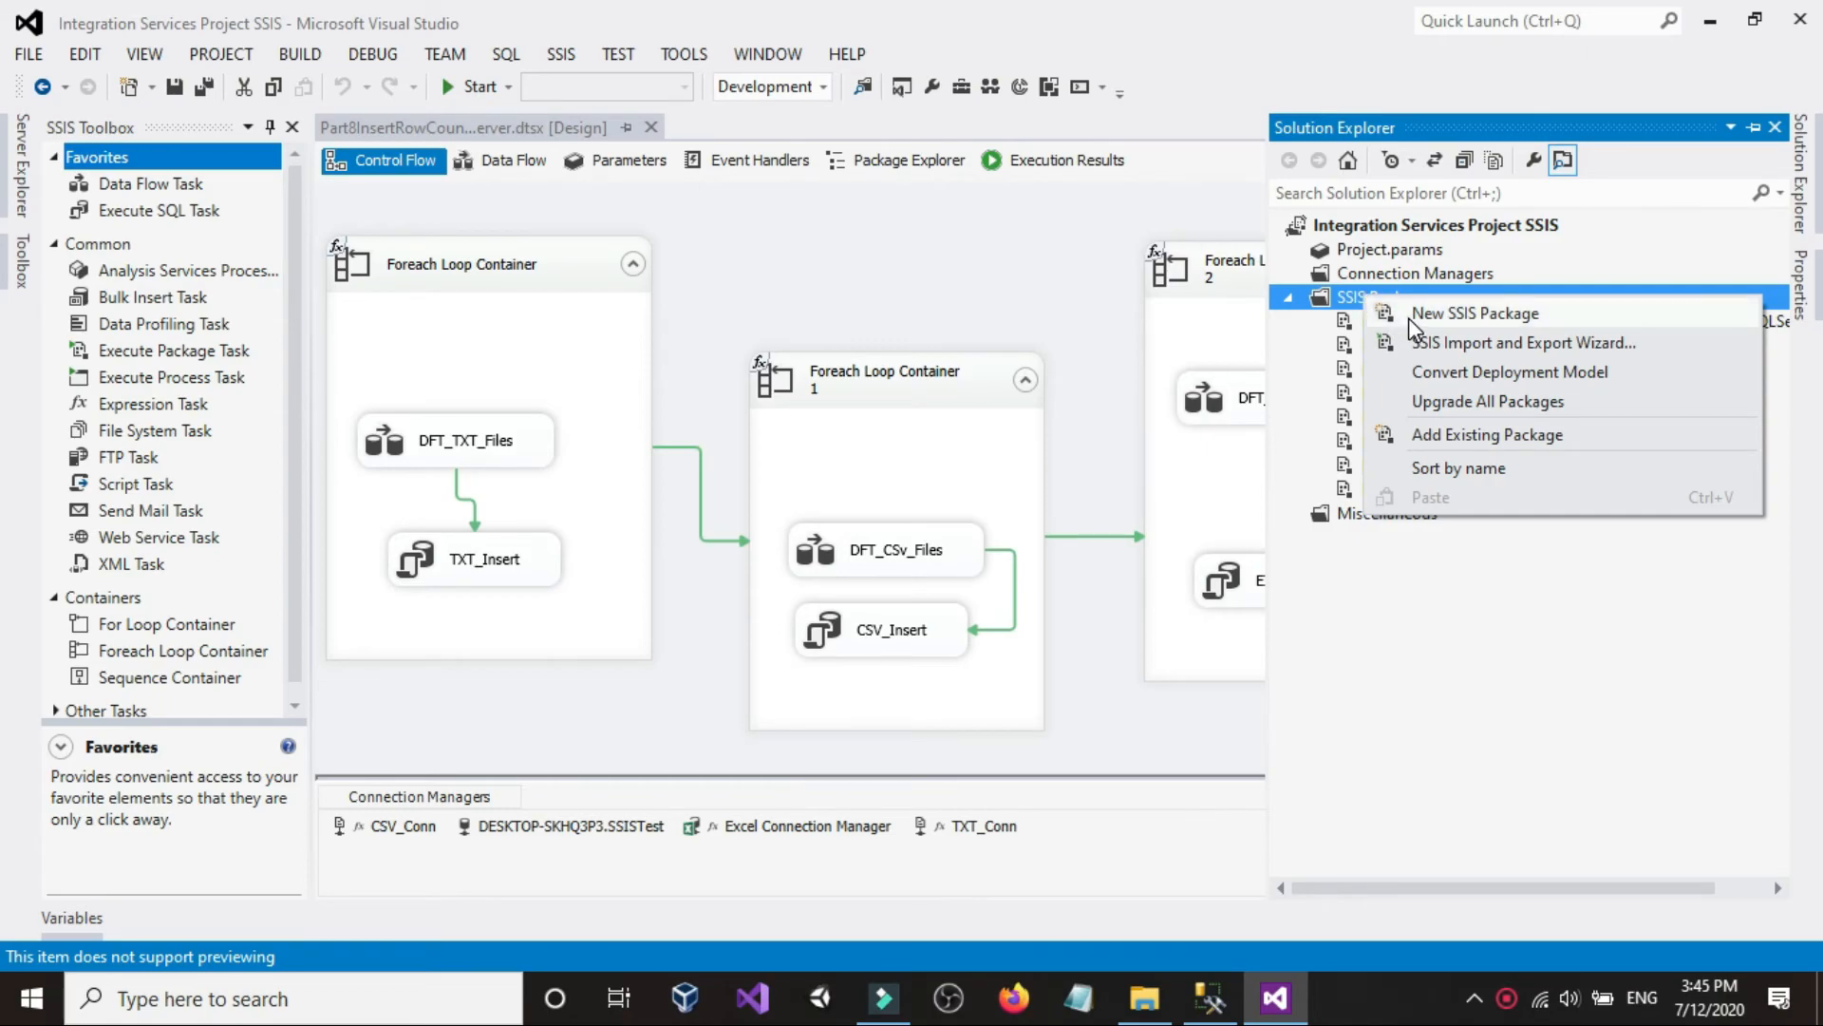
{"action": "left_click", "coordinate": [1453, 314]}
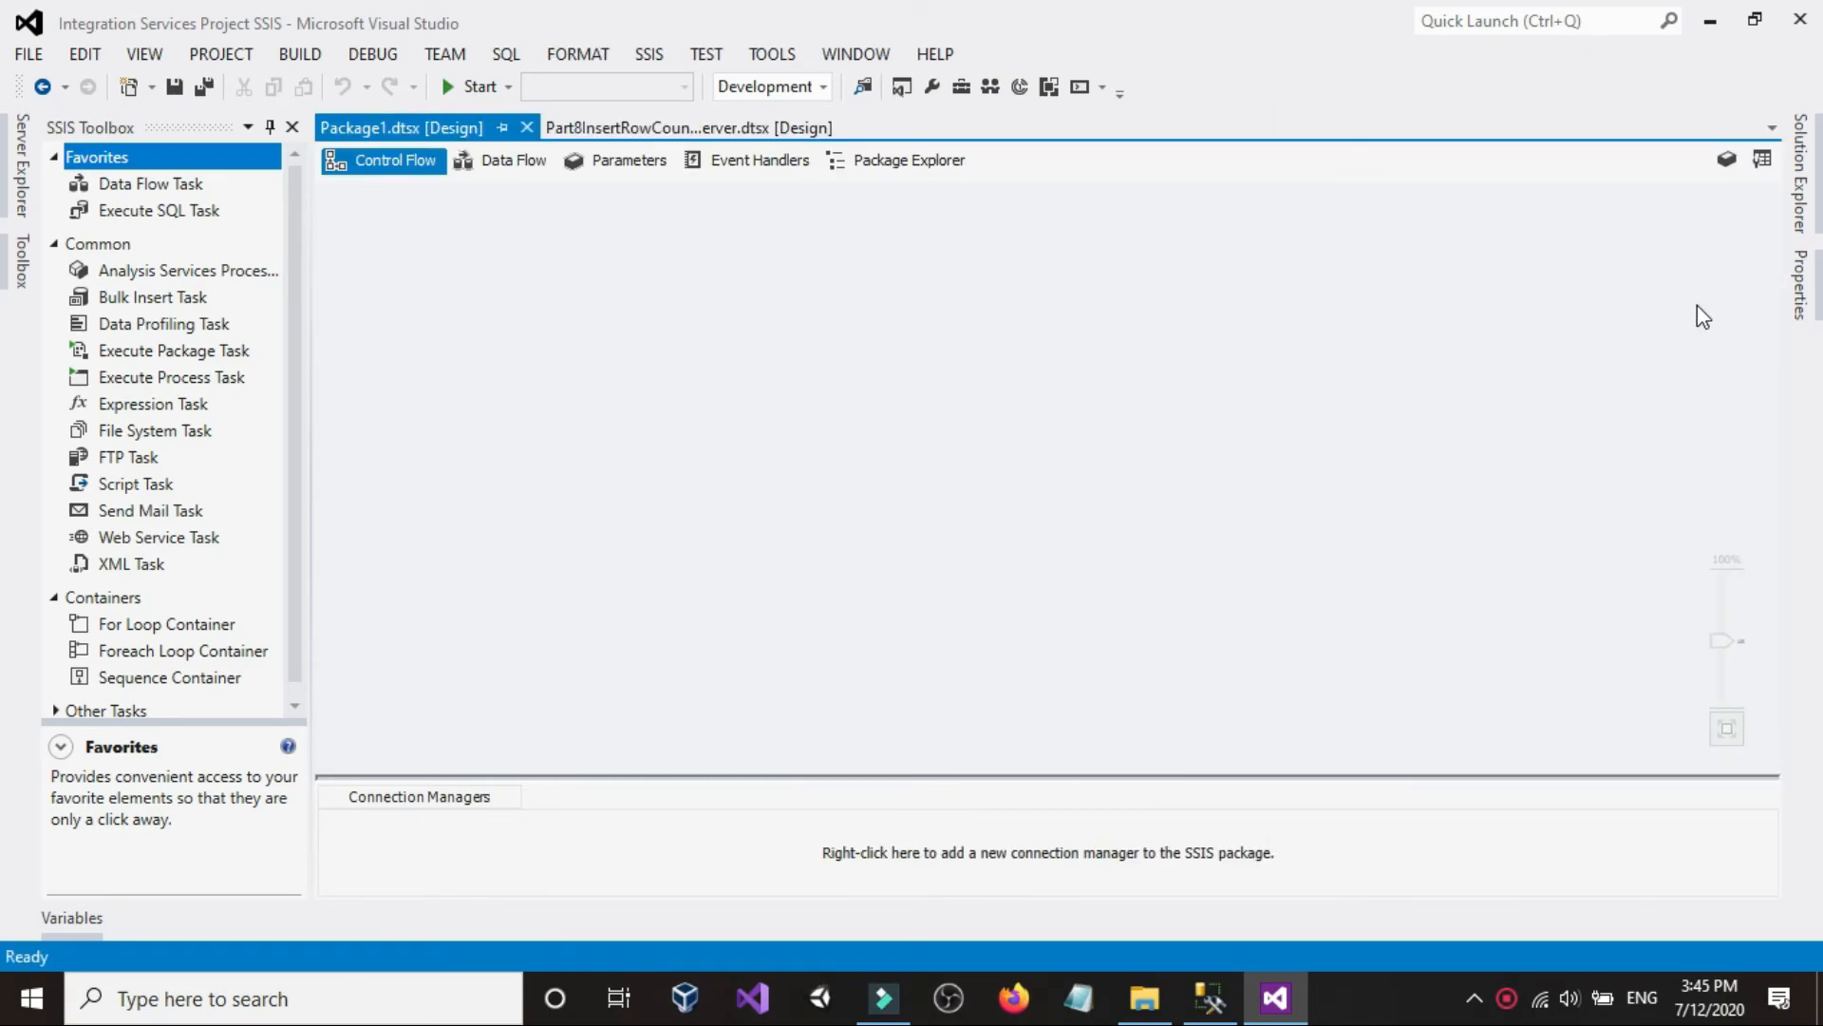
- Rename the new Package1.dtsx package as Part9FileNames.dtsx
{"action": "left_click", "coordinate": [1800, 176]}
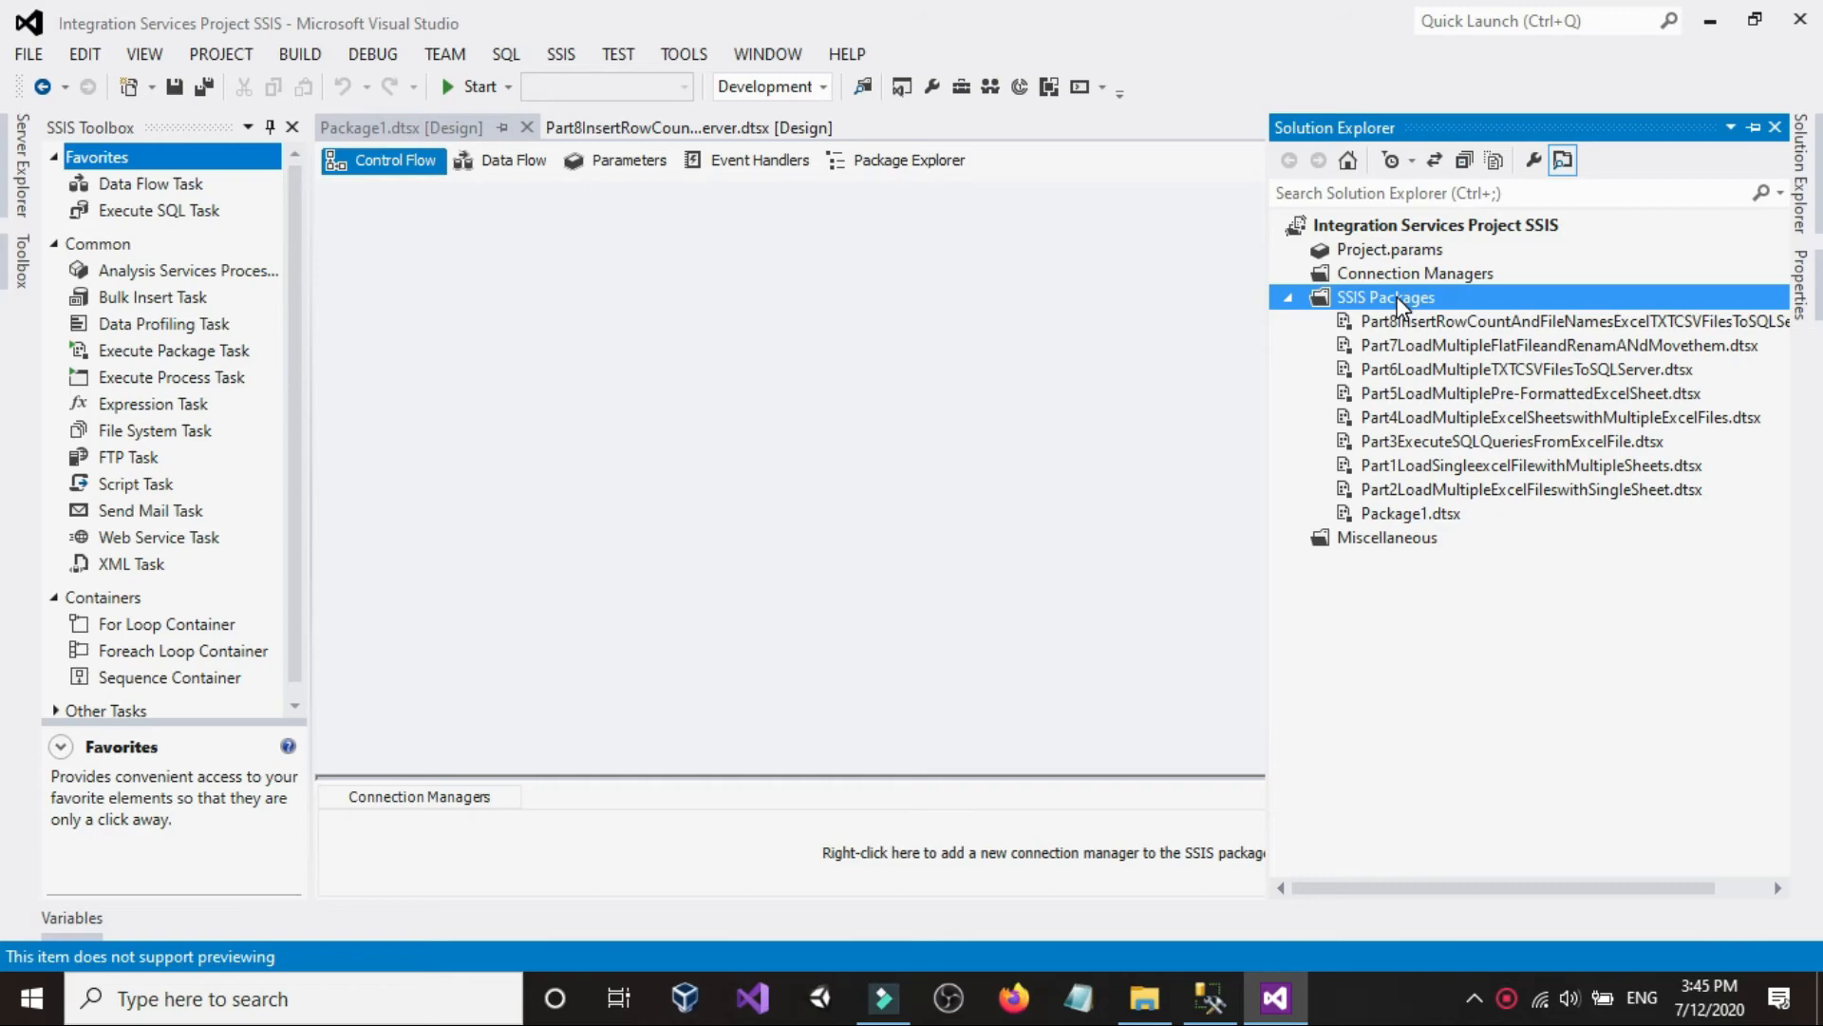
{"action": "left_click", "coordinate": [1415, 513]}
{"action": "key", "text": "F2"}
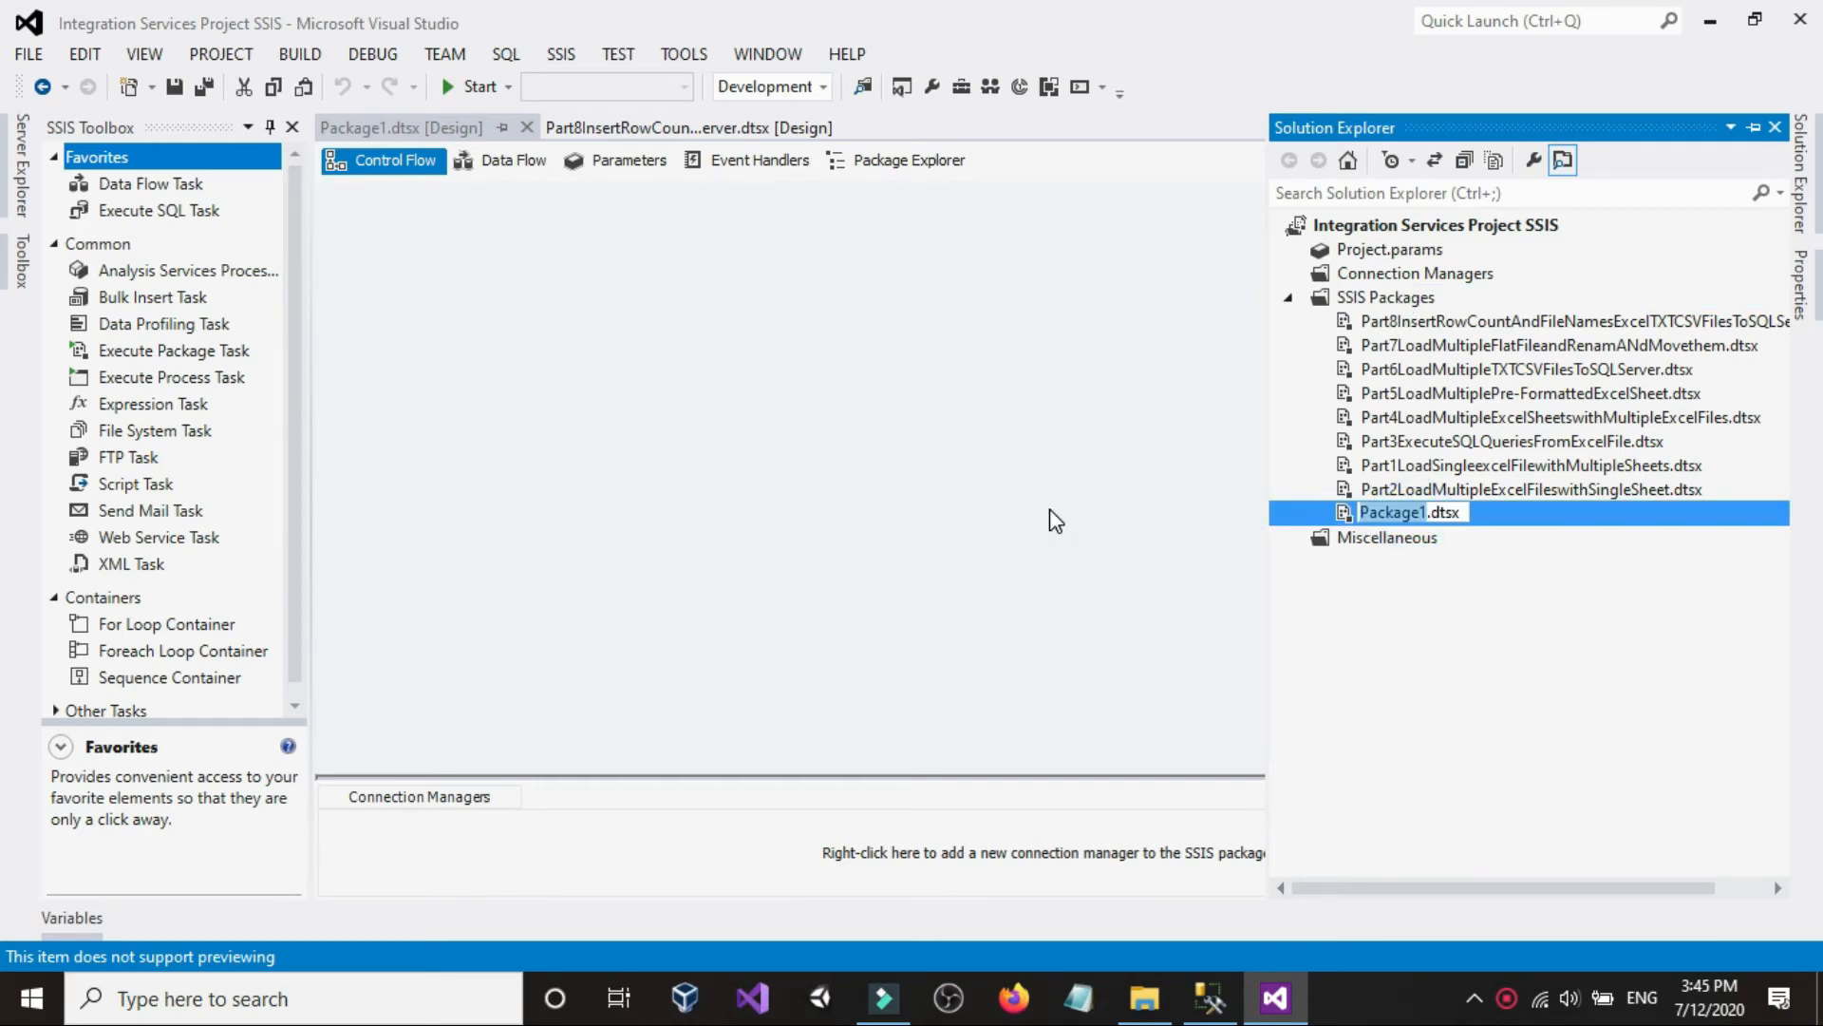
{"action": "type", "text": "Part"}
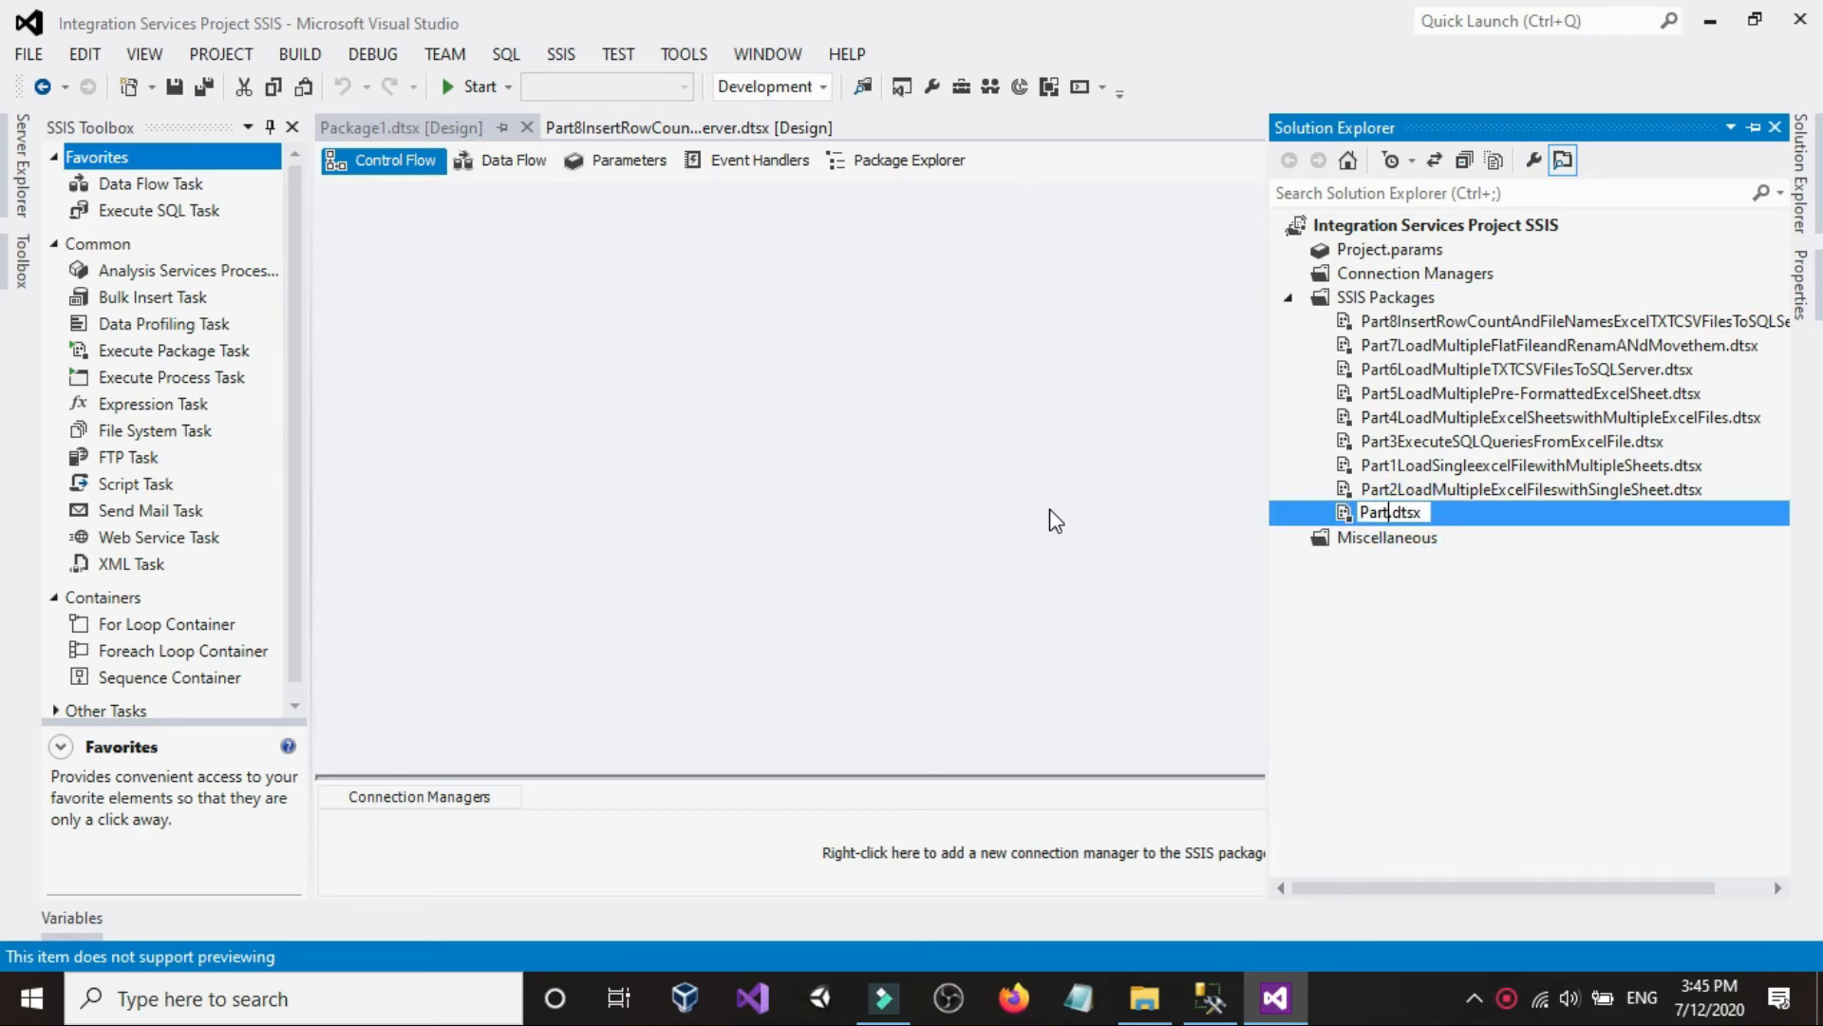
{"action": "type", "text": "9FileNames"}
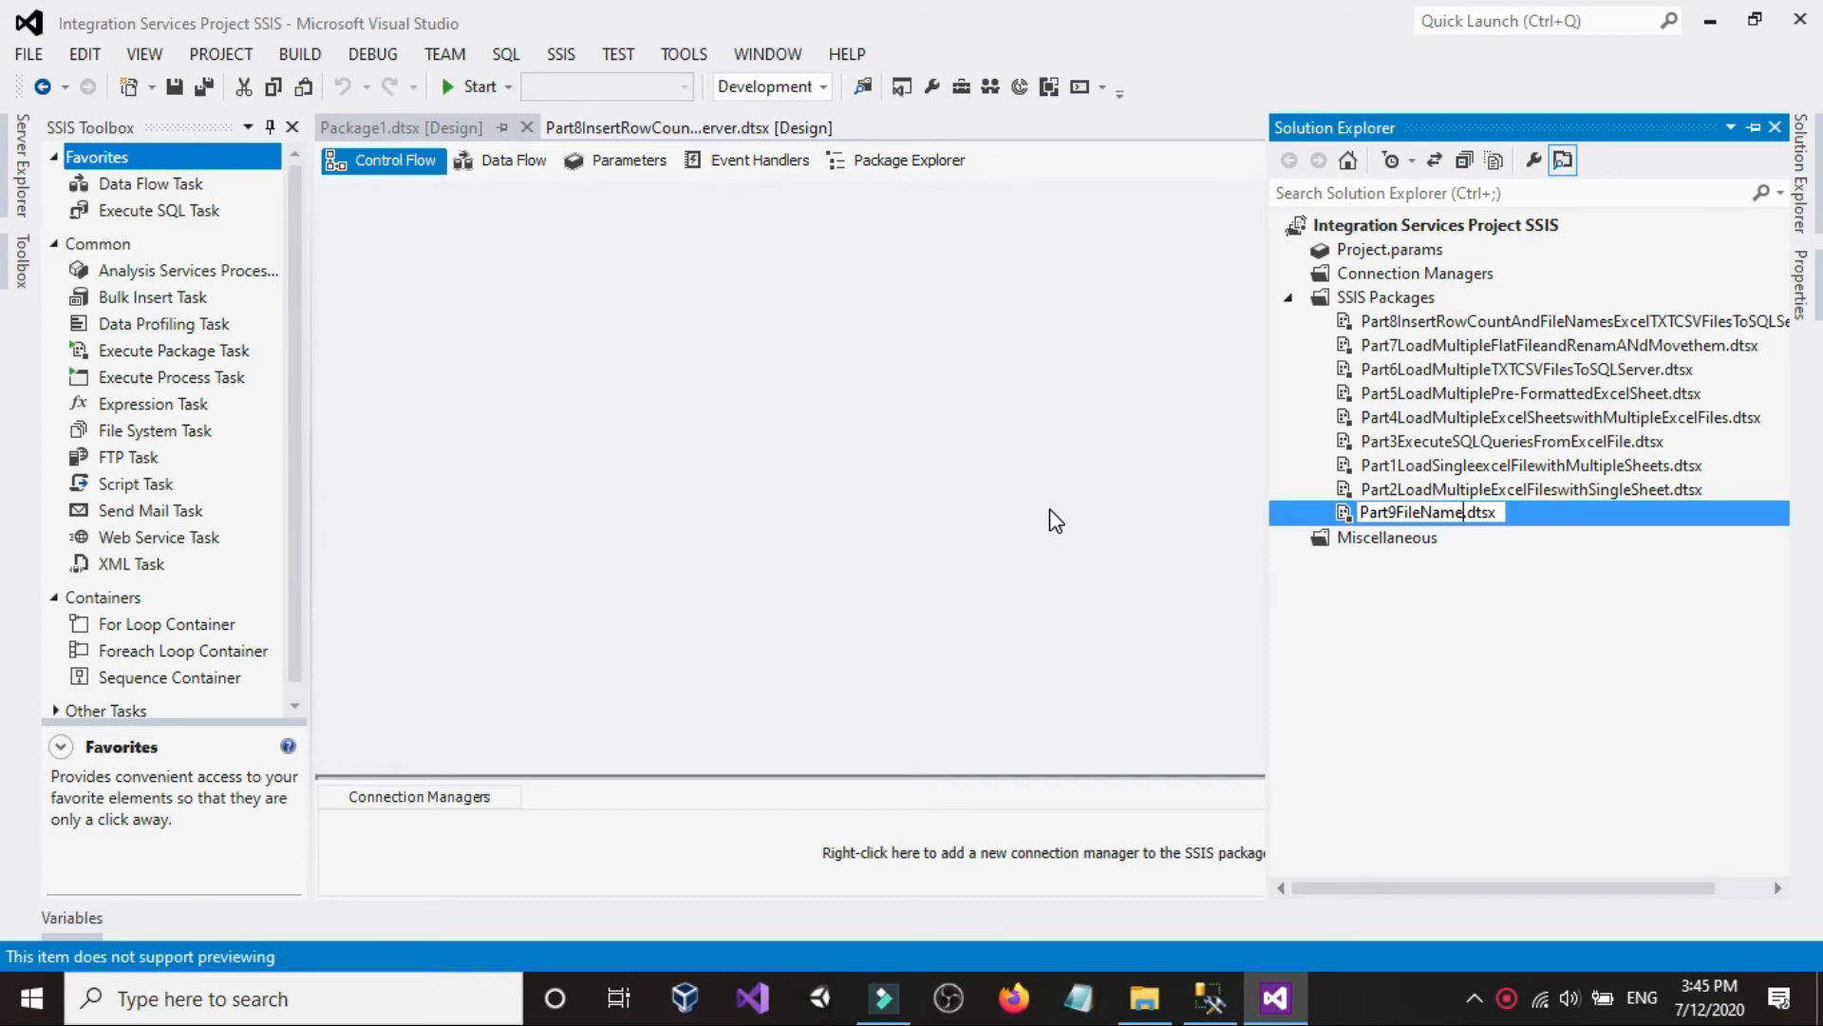
{"action": "left_click", "coordinate": [786, 475]}
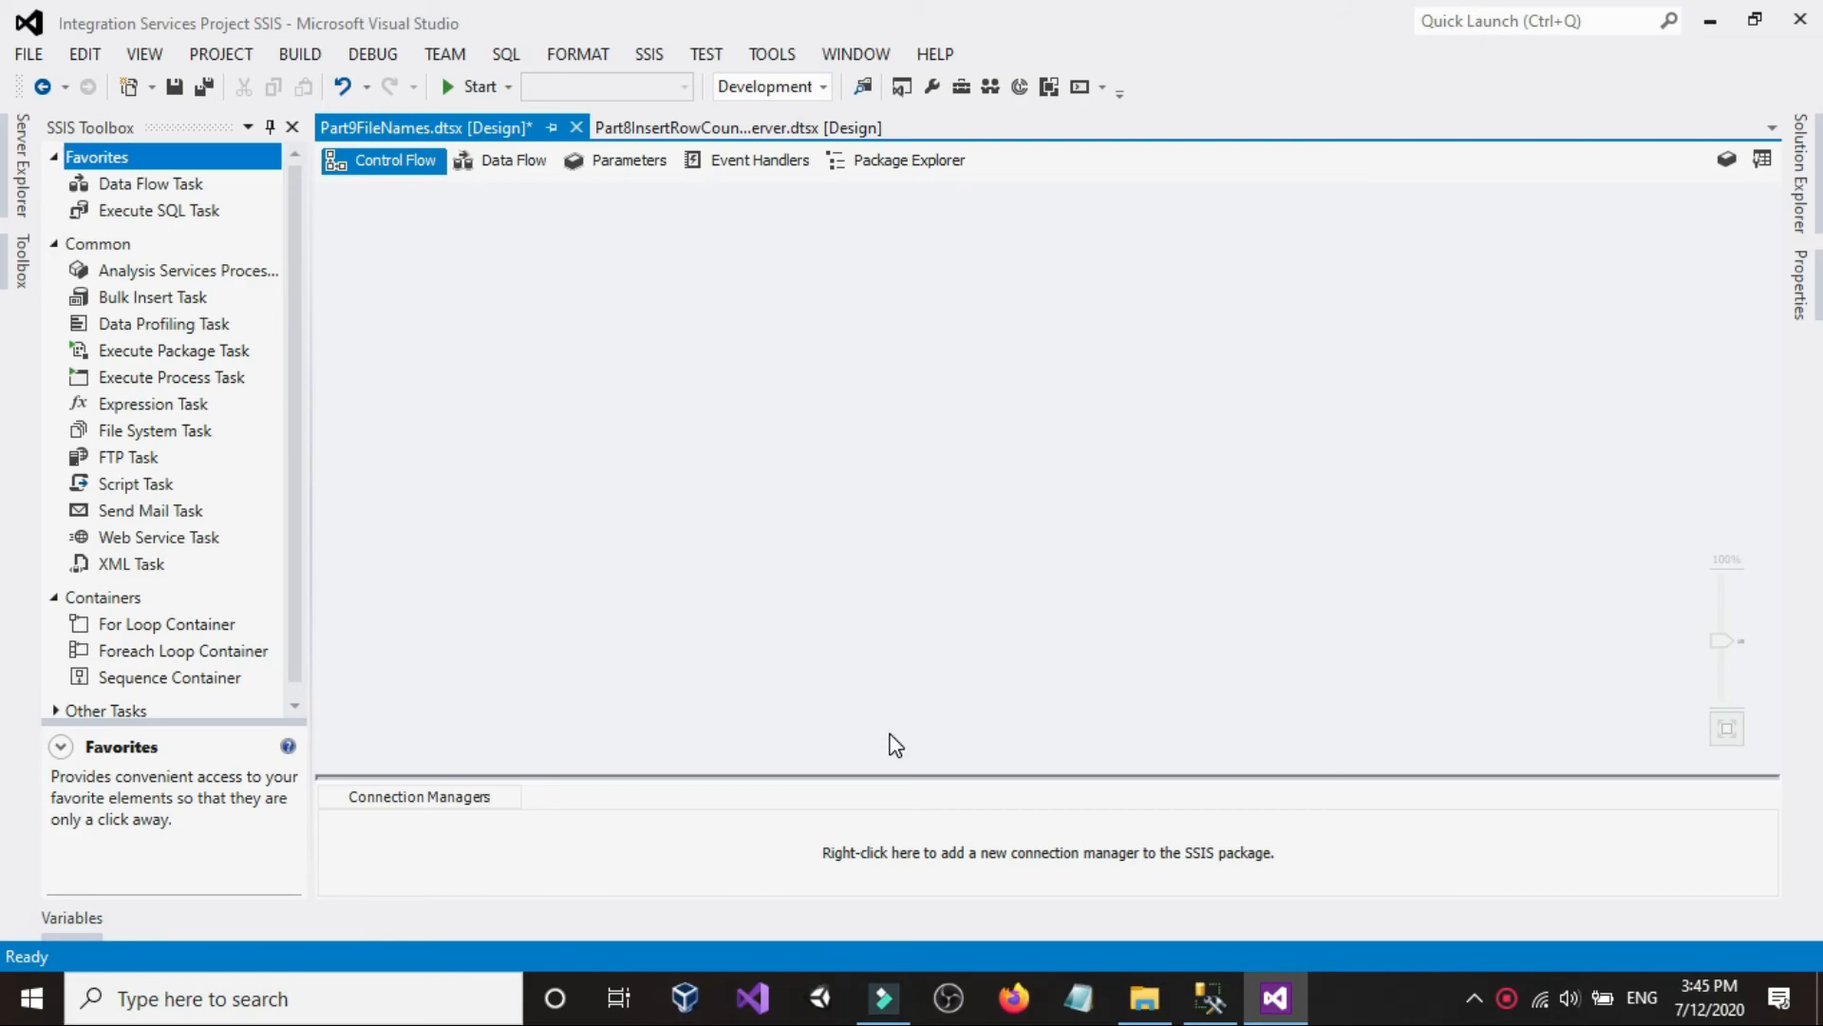
{"action": "left_click", "coordinate": [1146, 997]}
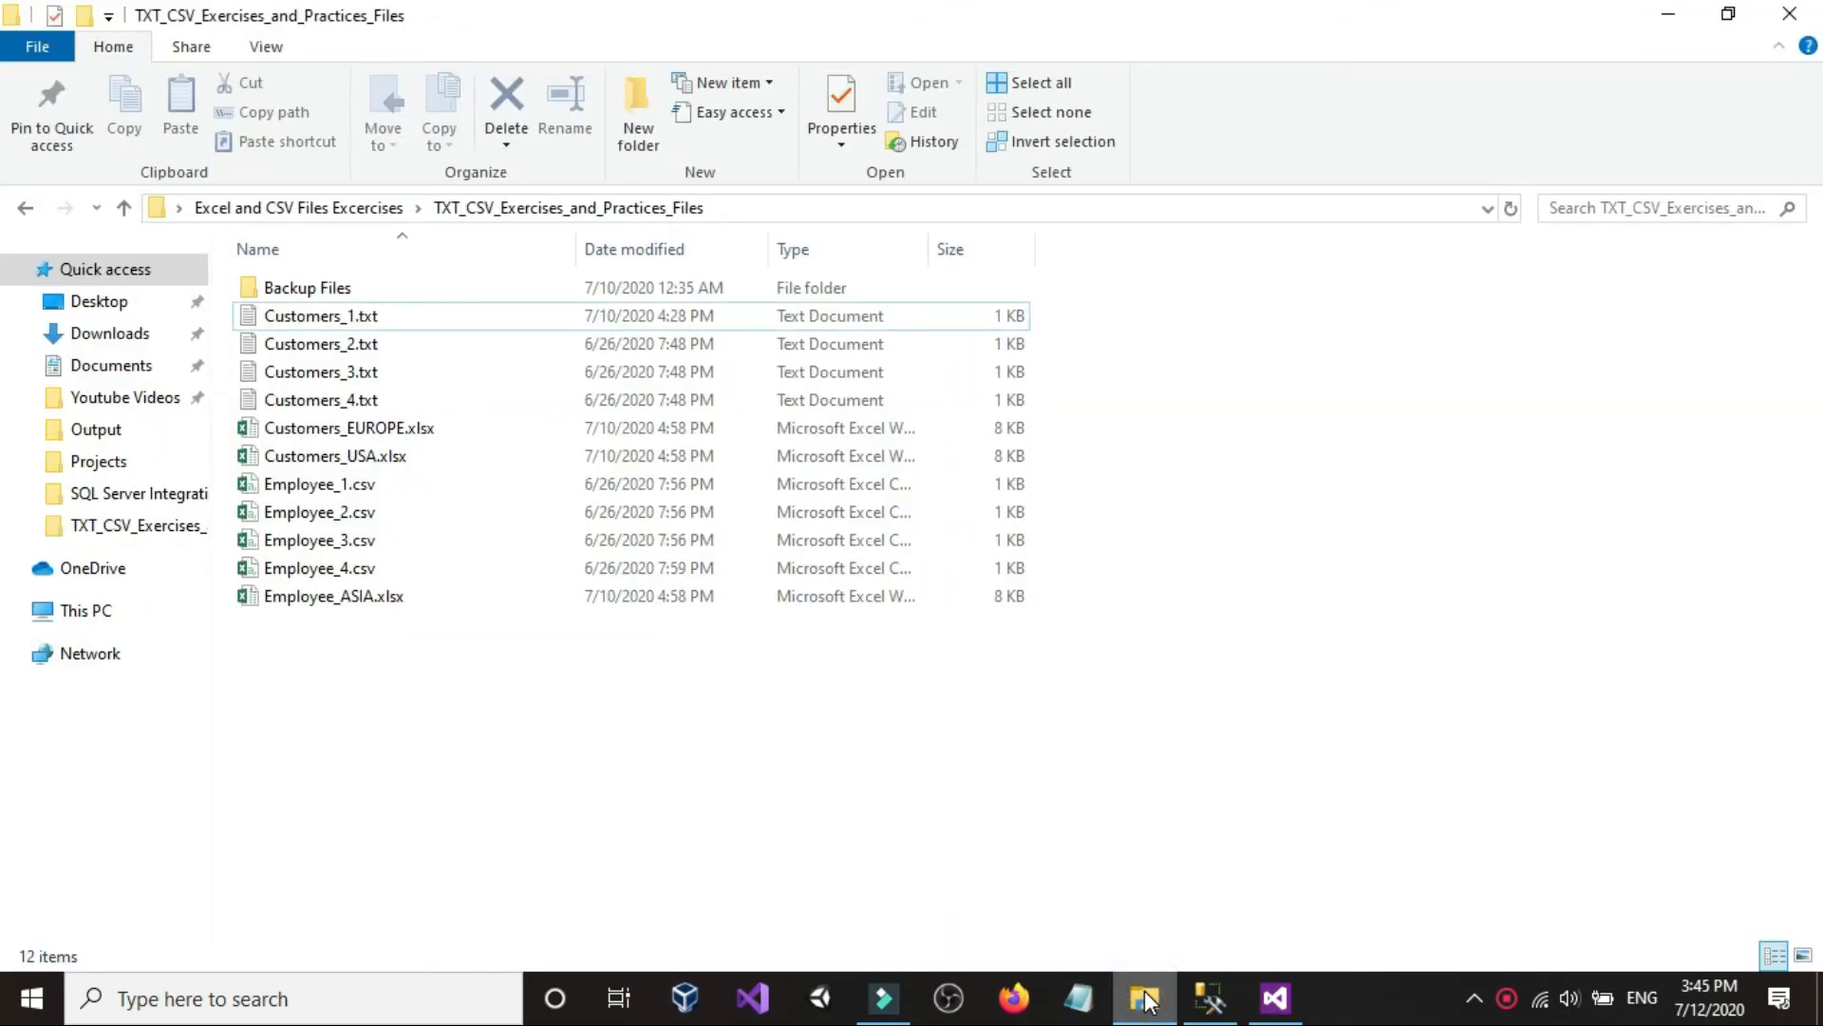
{"action": "left_click", "coordinate": [1200, 1000]}
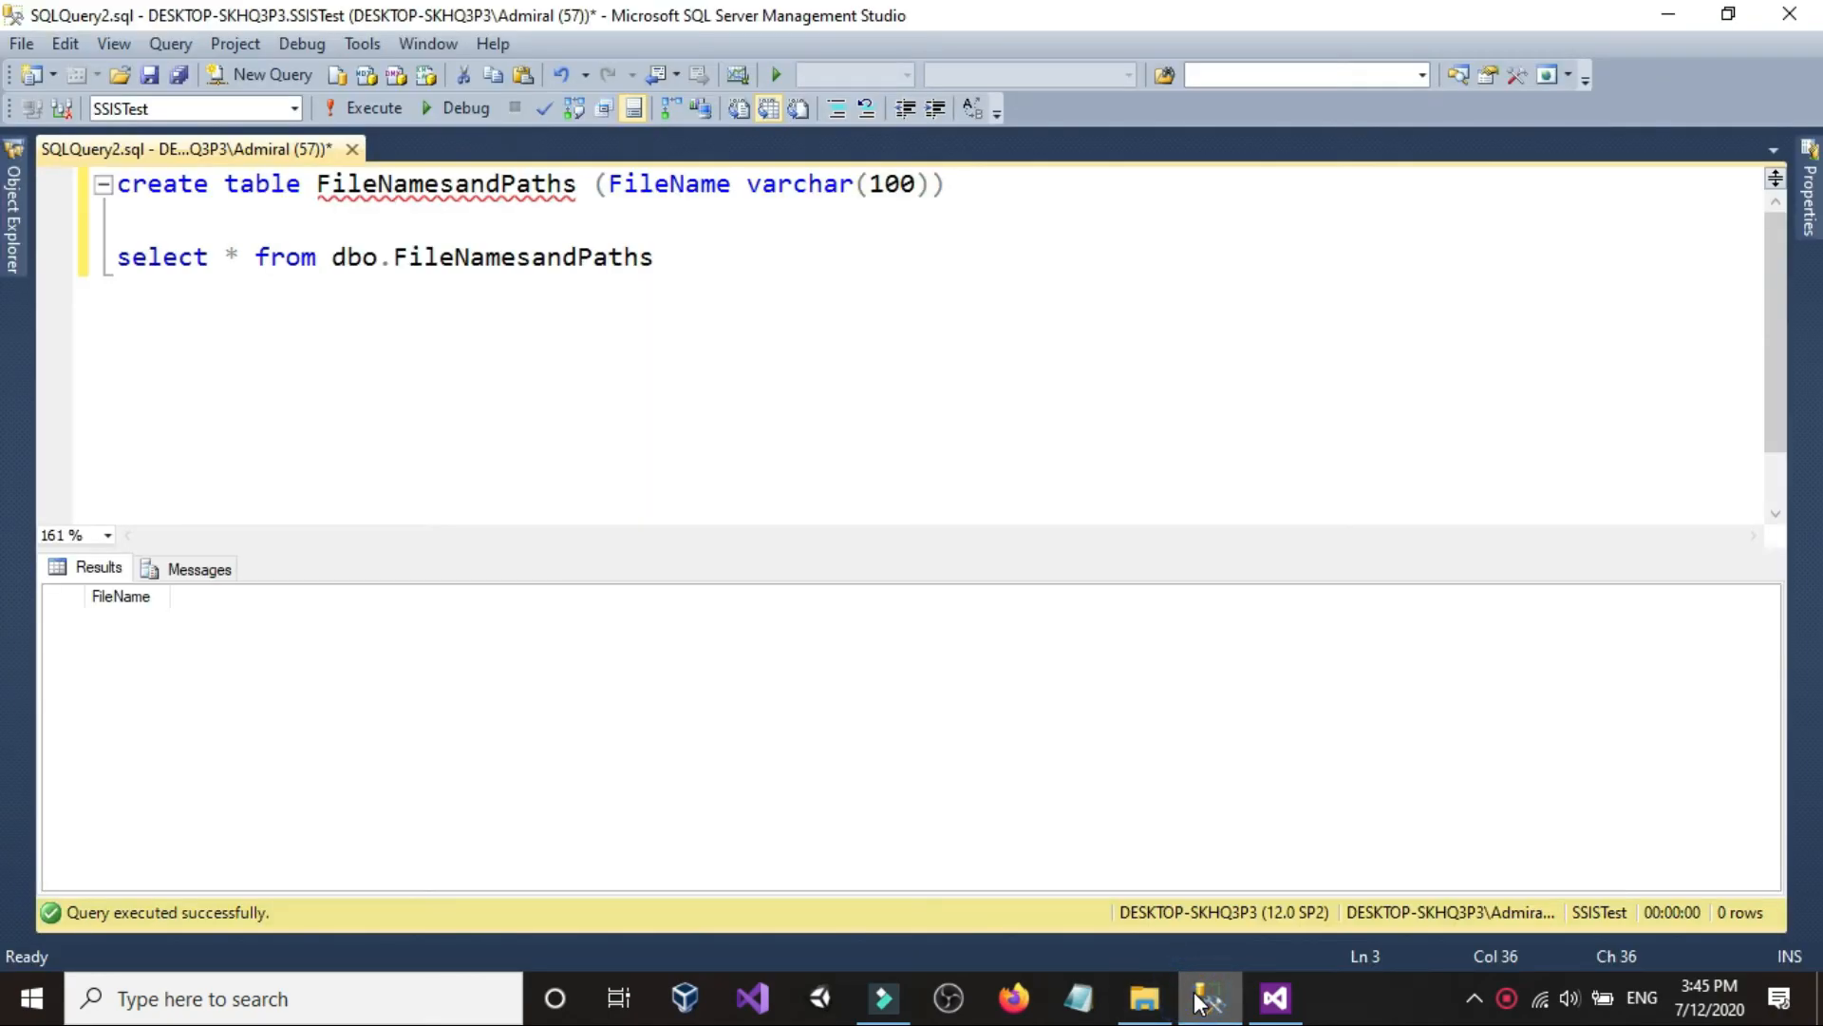
{"action": "left_click", "coordinate": [1274, 999]}
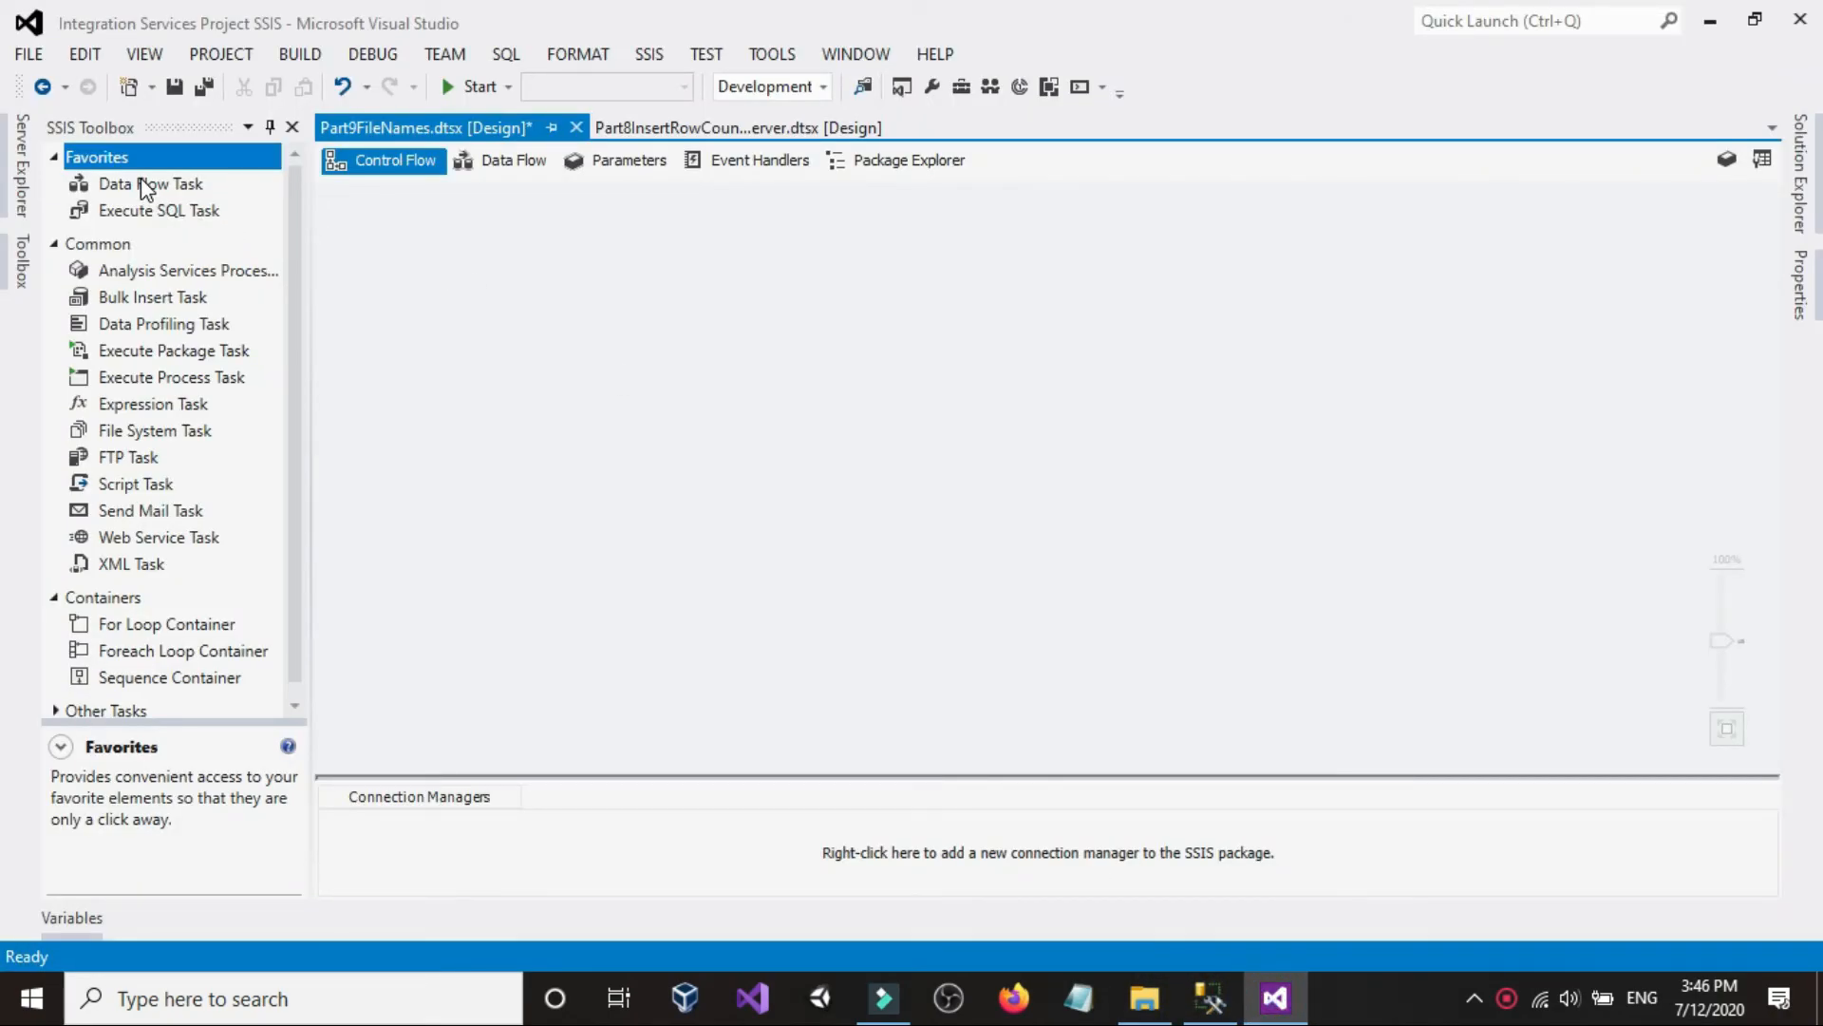
- Add a Data Flow Task to the control flow of Part9FileNames.dtsx and reposition it on the canvas
{"action": "left_click_drag", "start_coordinate": [140, 186], "coordinate": [509, 317]}
{"action": "left_click", "coordinate": [467, 452]}
{"action": "scroll", "coordinate": [469, 453], "scroll_direction": "up", "scroll_amount": 1}
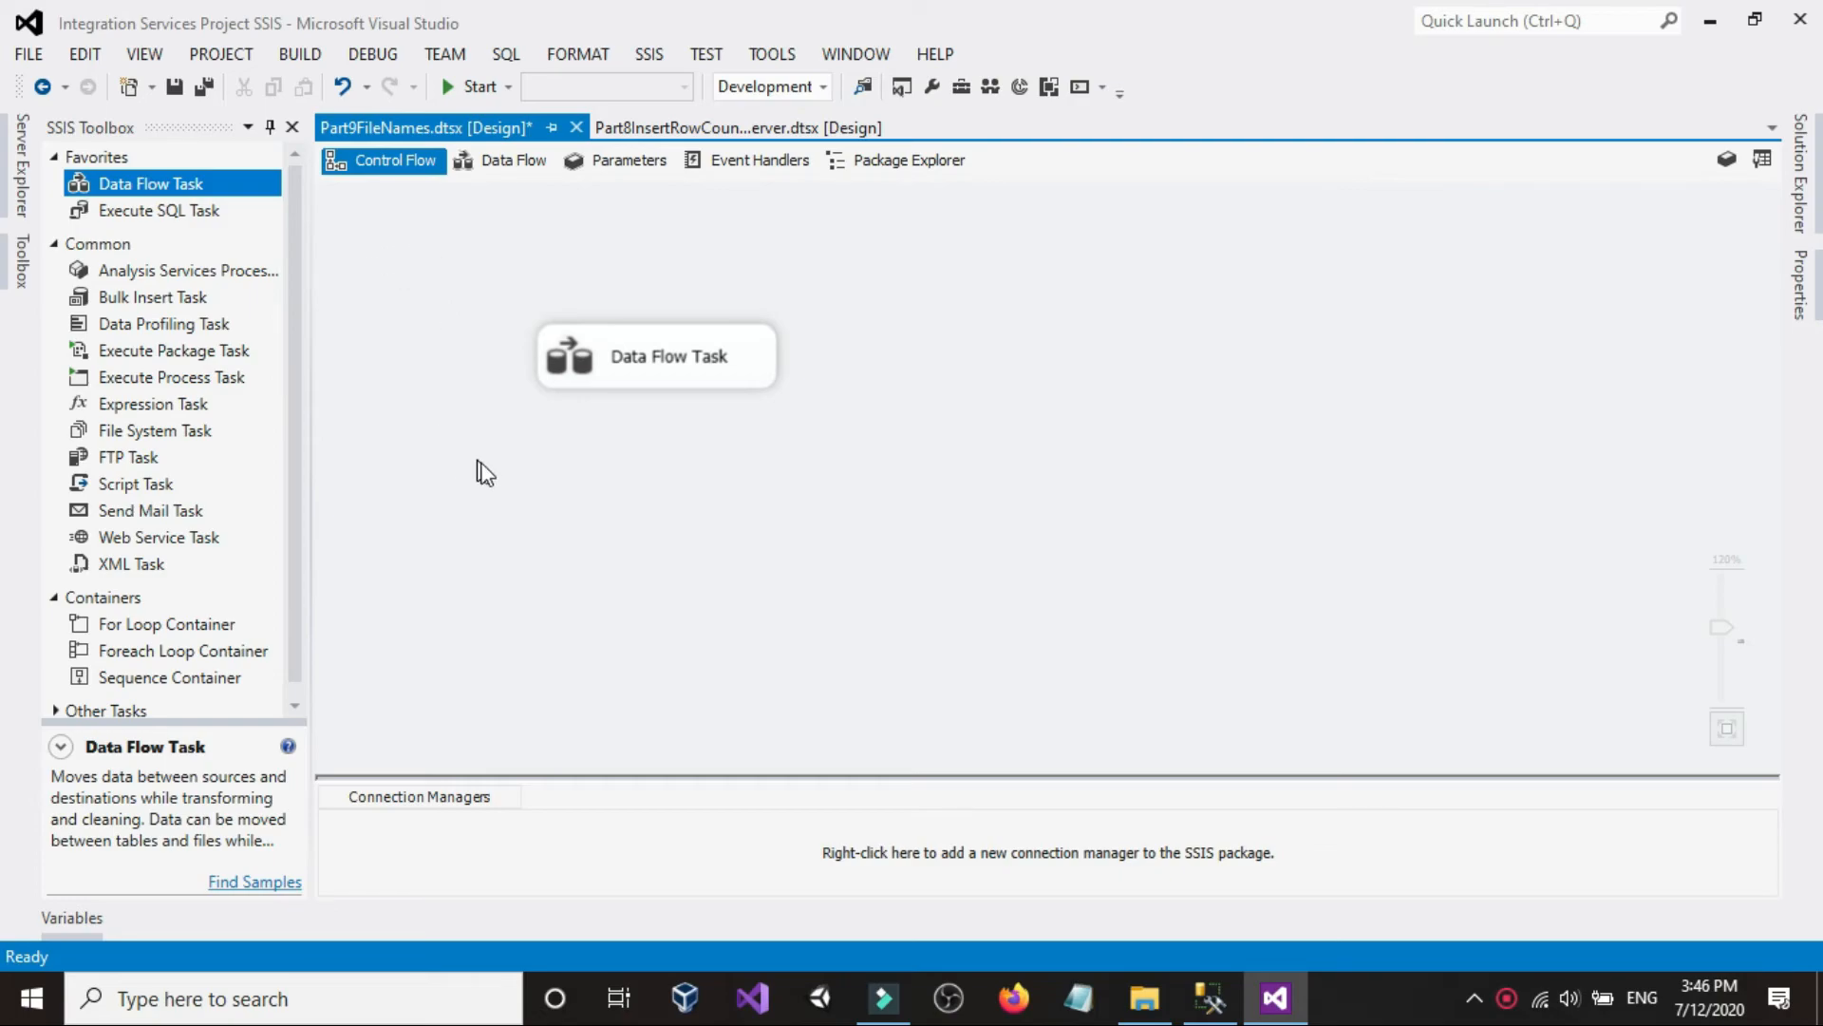
{"action": "left_click_drag", "start_coordinate": [567, 384], "coordinate": [617, 436]}
{"action": "left_click", "coordinate": [497, 418]}
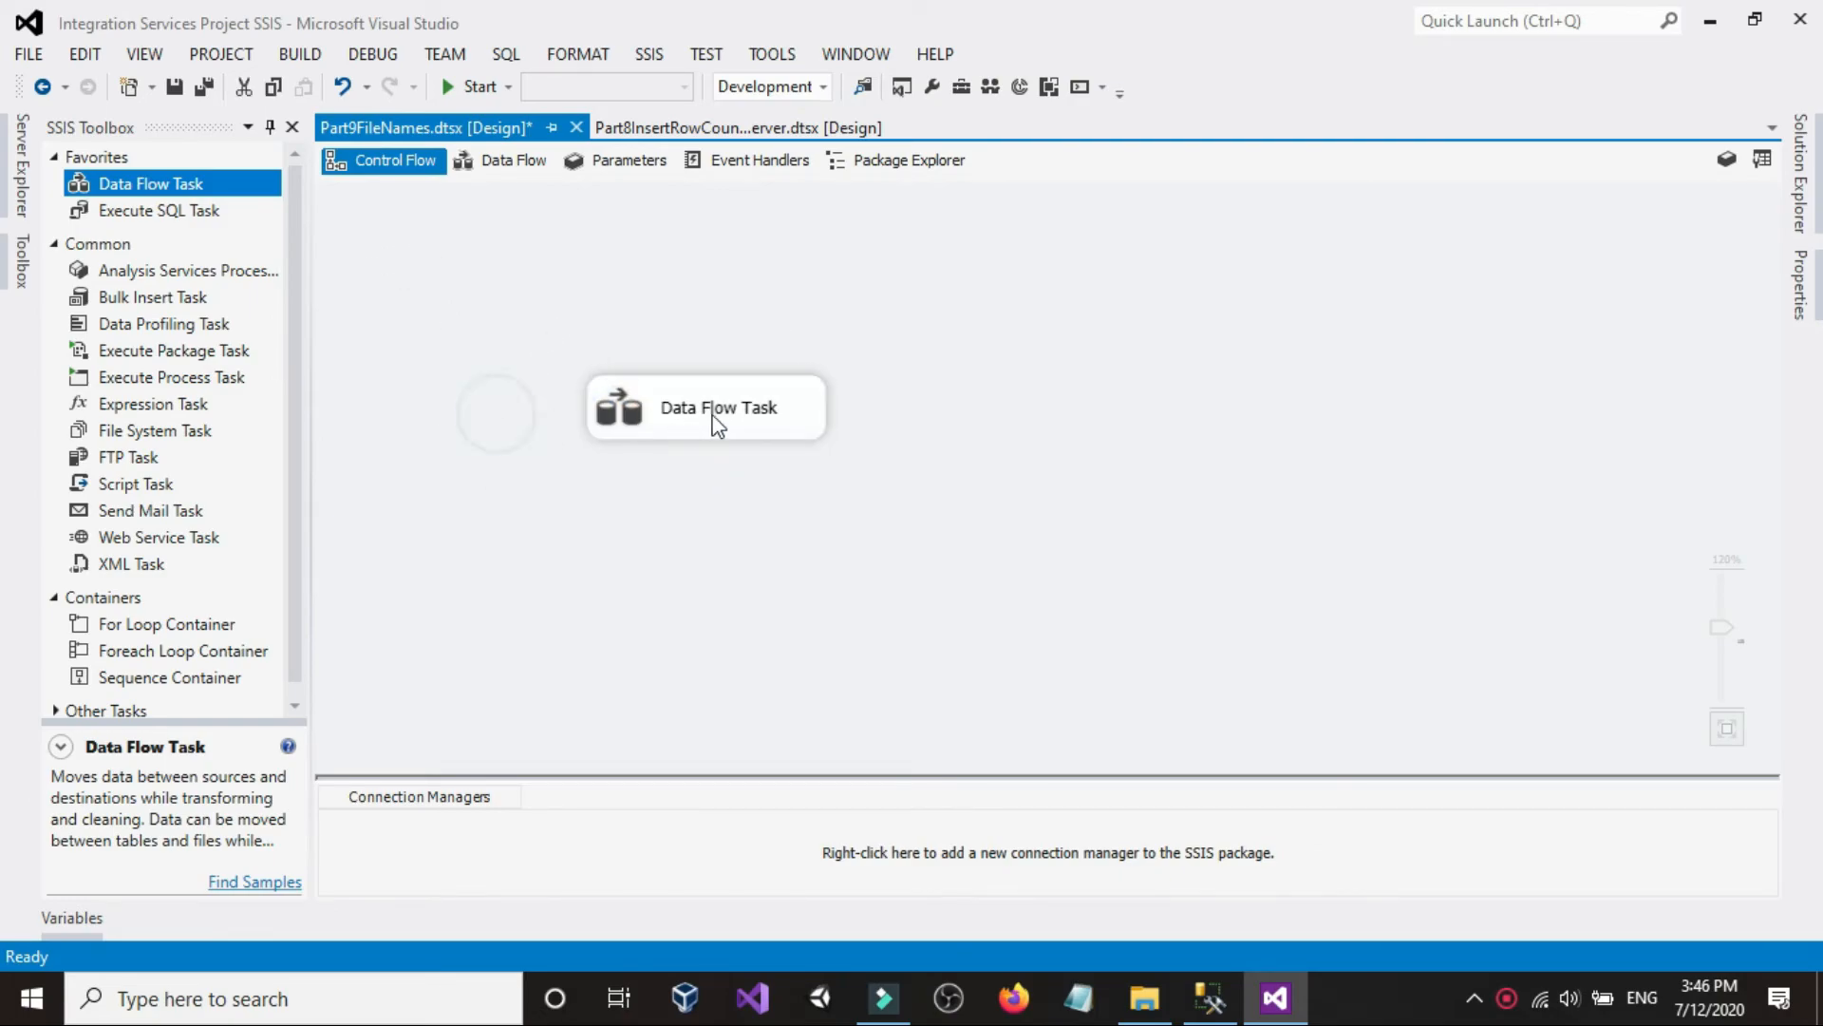
{"action": "double_click", "coordinate": [719, 418]}
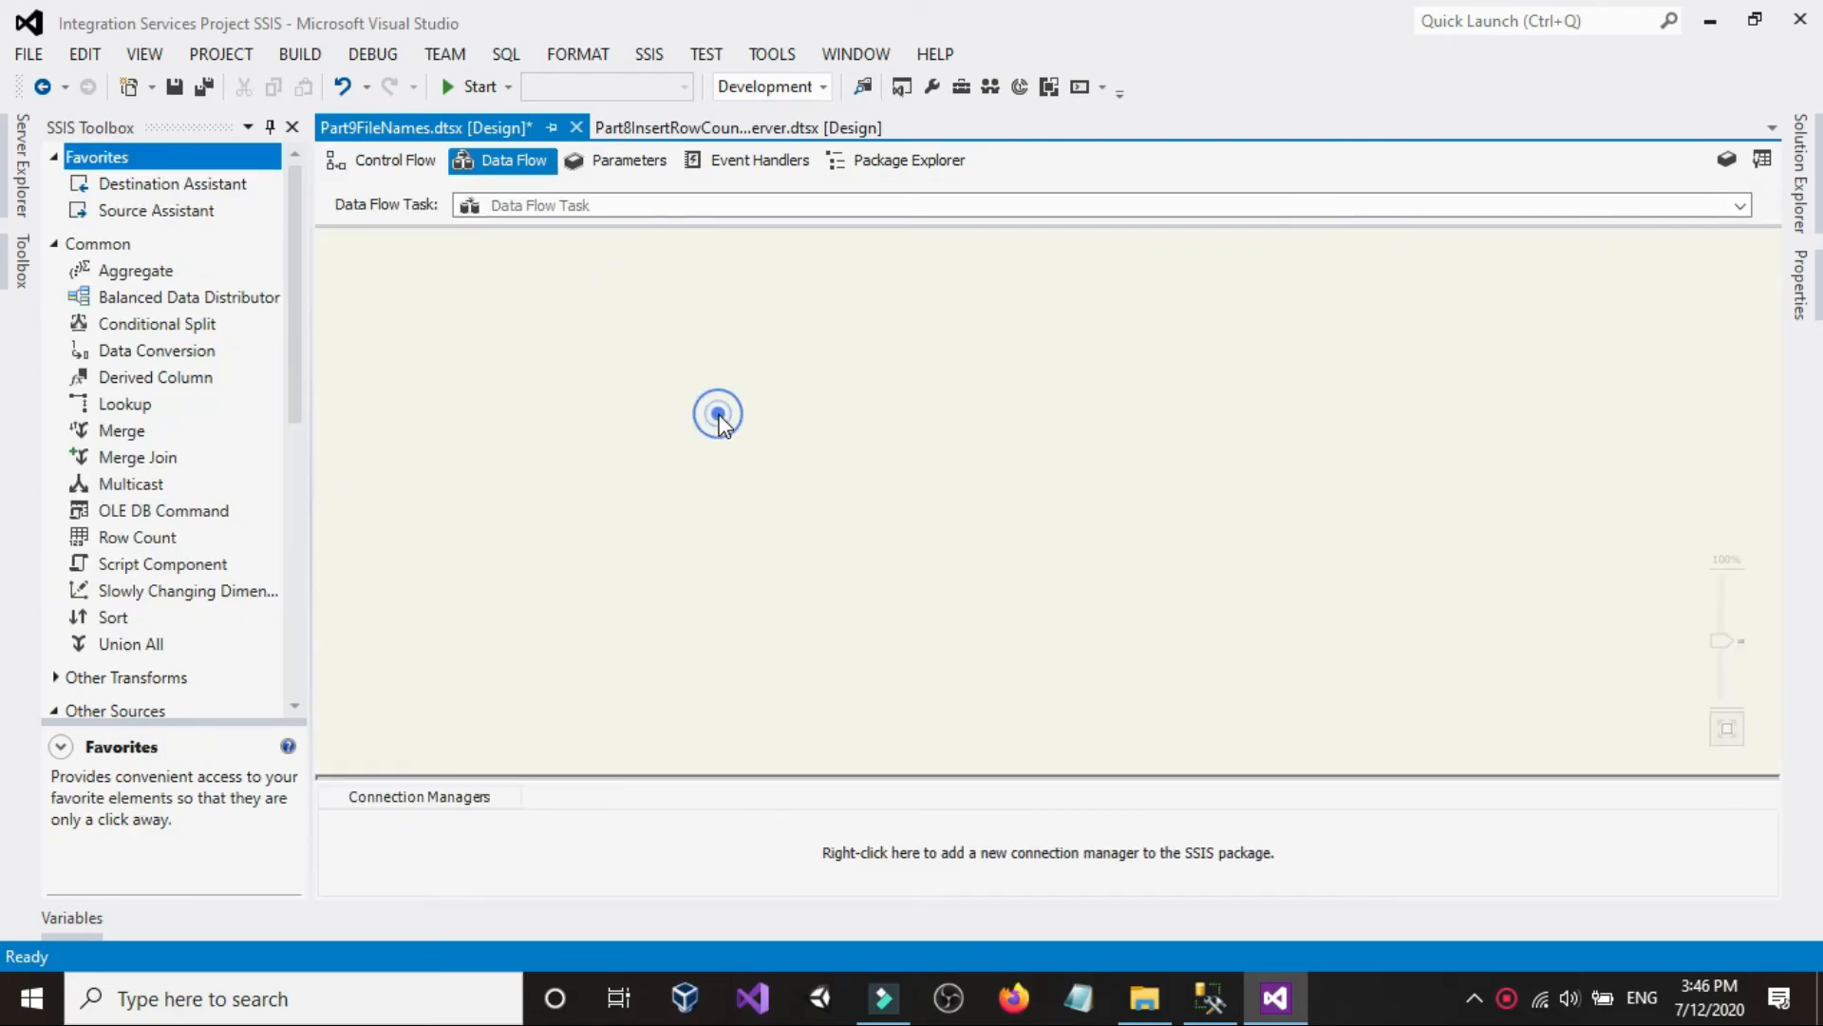
{"action": "left_click", "coordinate": [1139, 994]}
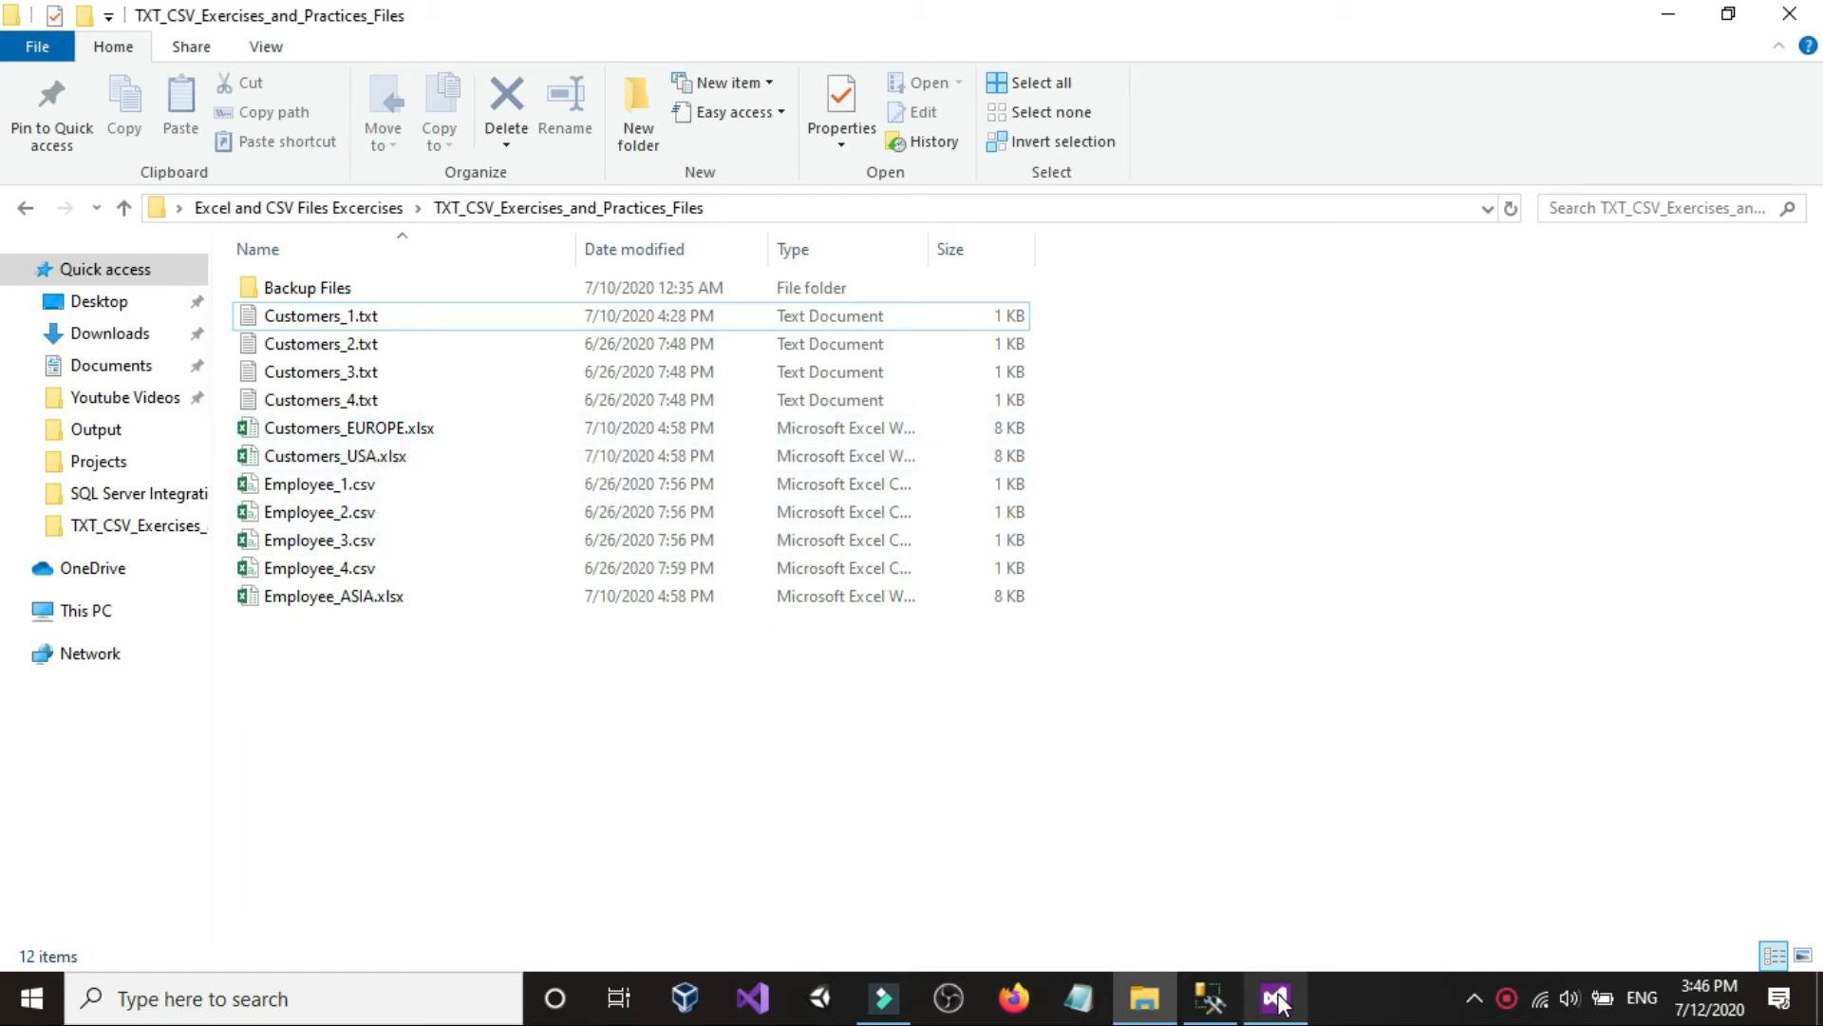
{"action": "mouse_move", "coordinate": [1279, 1004]}
{"action": "mouse_move", "coordinate": [1220, 1005]}
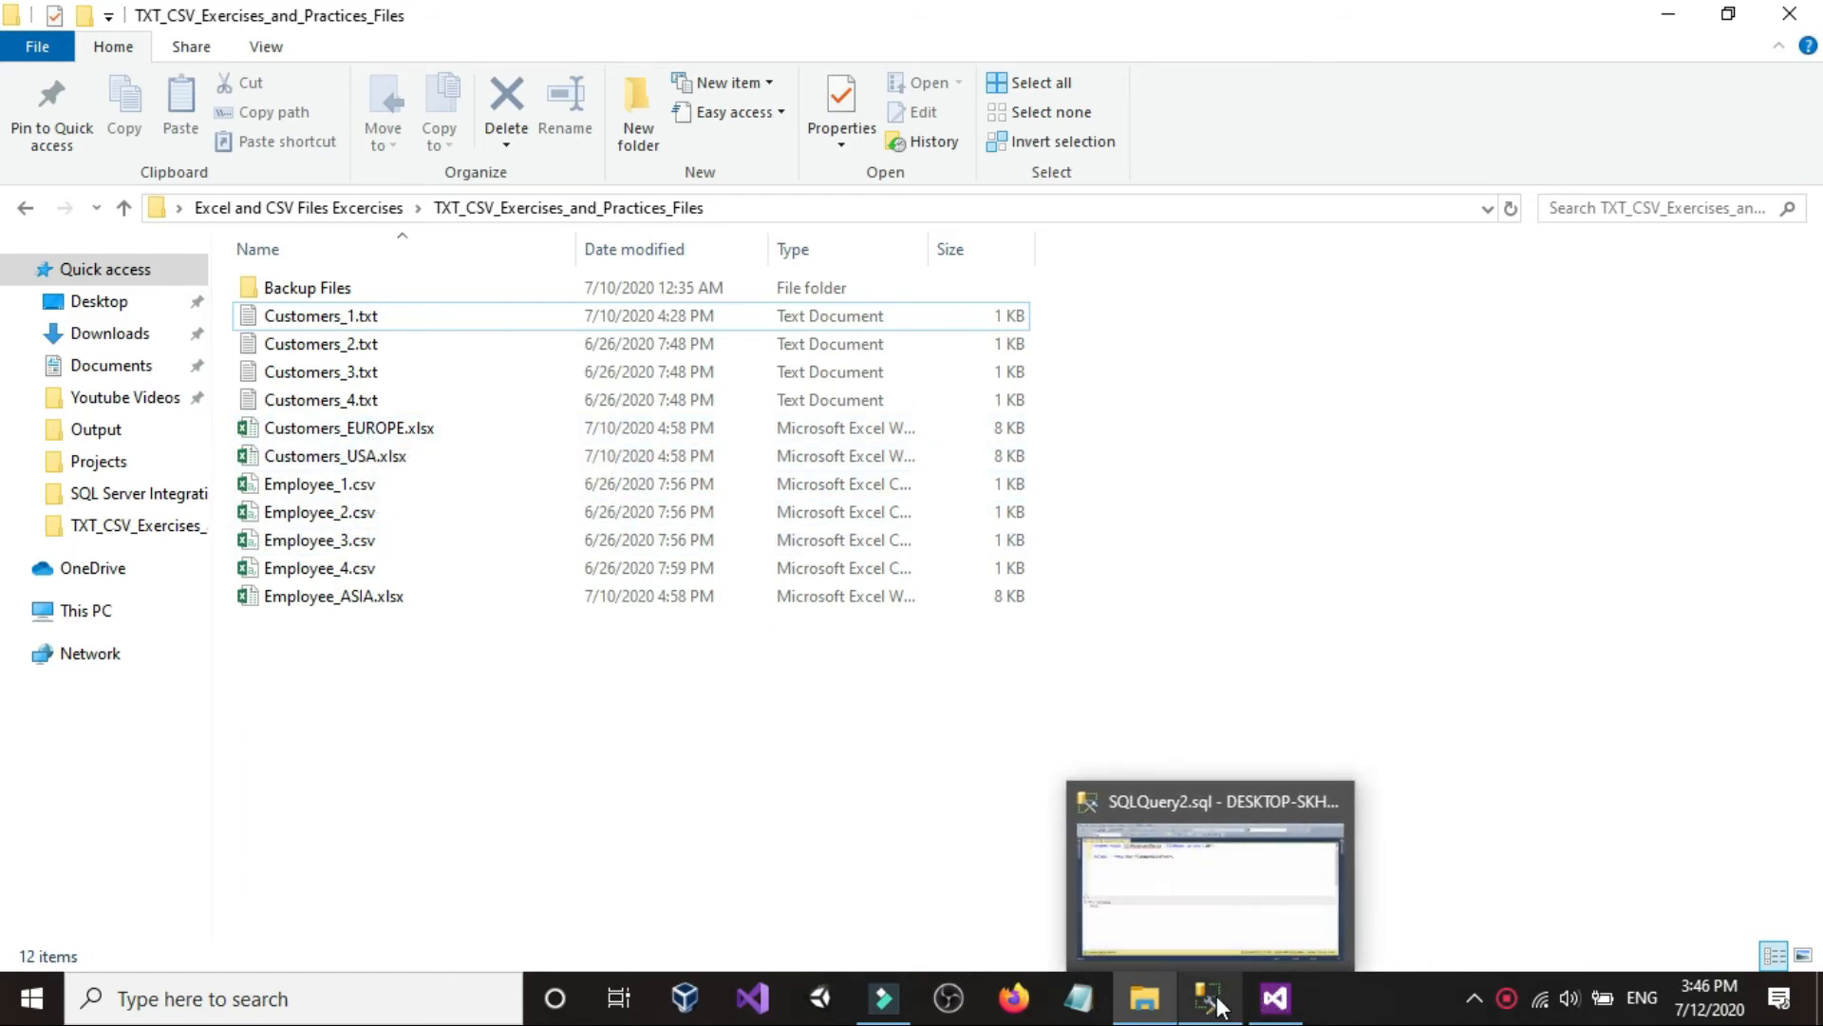
{"action": "left_click", "coordinate": [1275, 997]}
{"action": "left_click", "coordinate": [848, 693]}
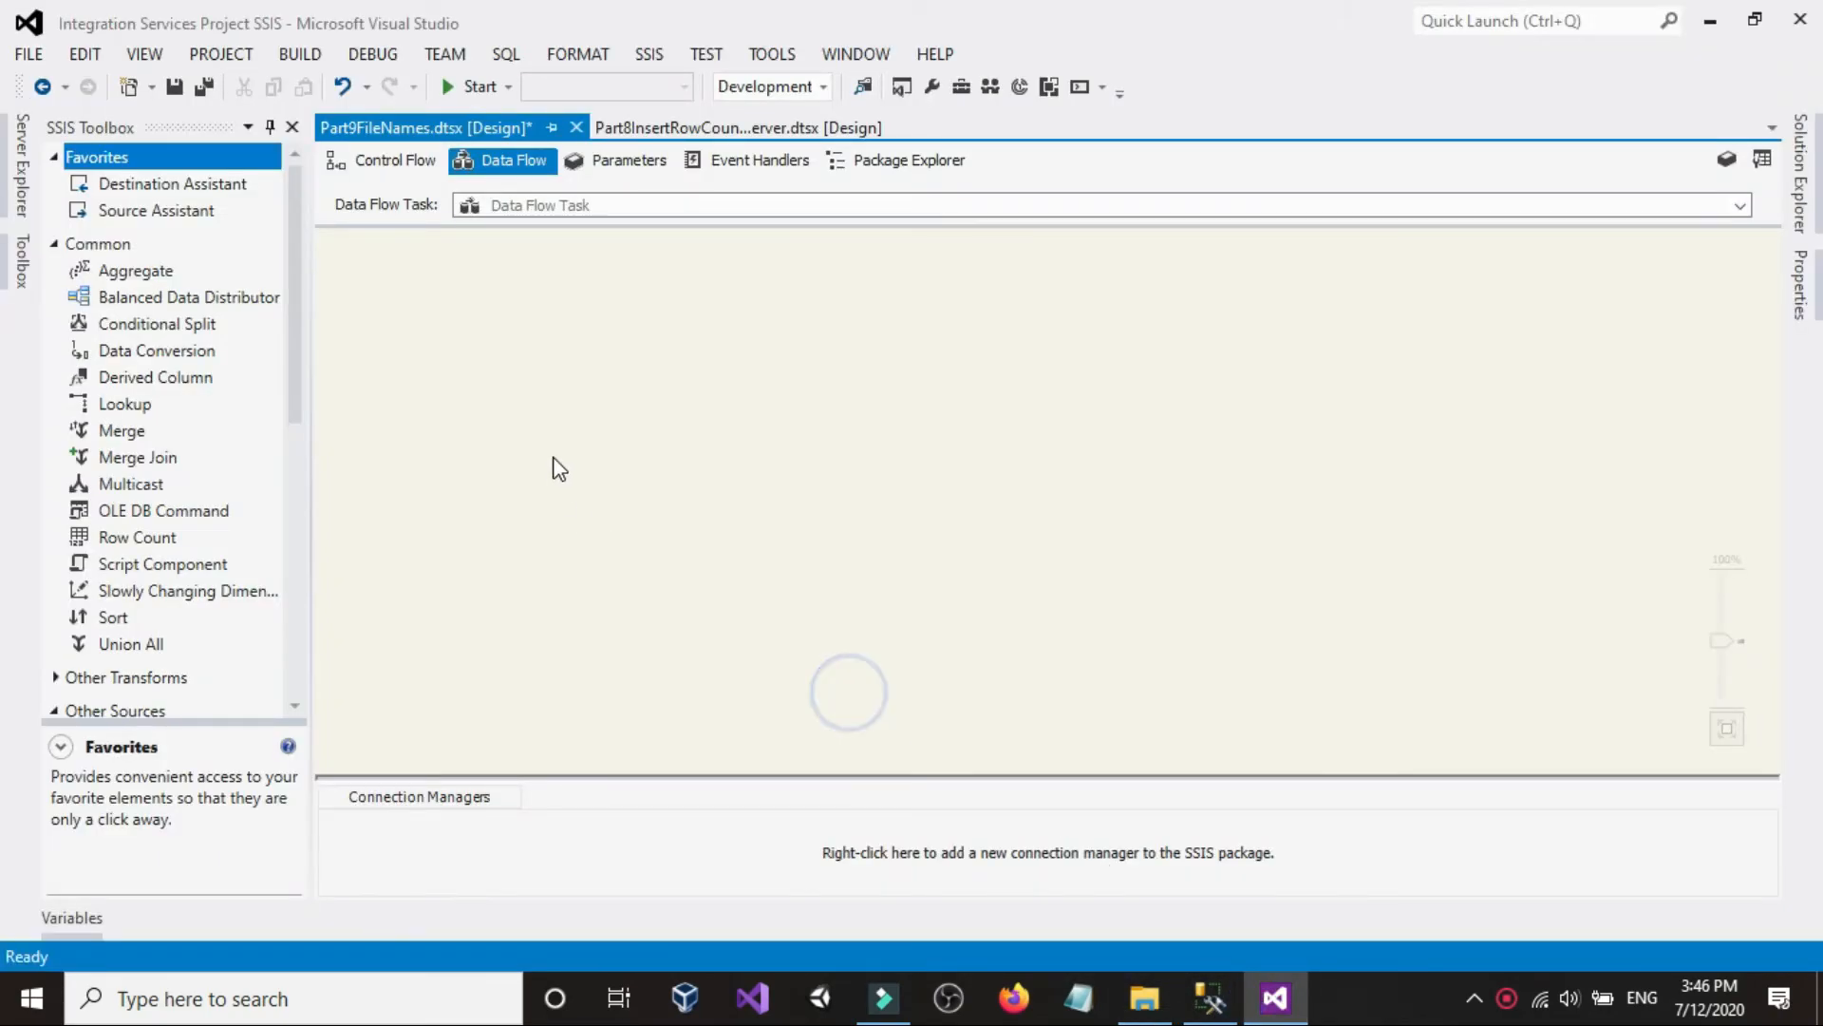
{"action": "left_click", "coordinate": [378, 164]}
{"action": "left_click", "coordinate": [631, 411]}
{"action": "left_click", "coordinate": [557, 332]}
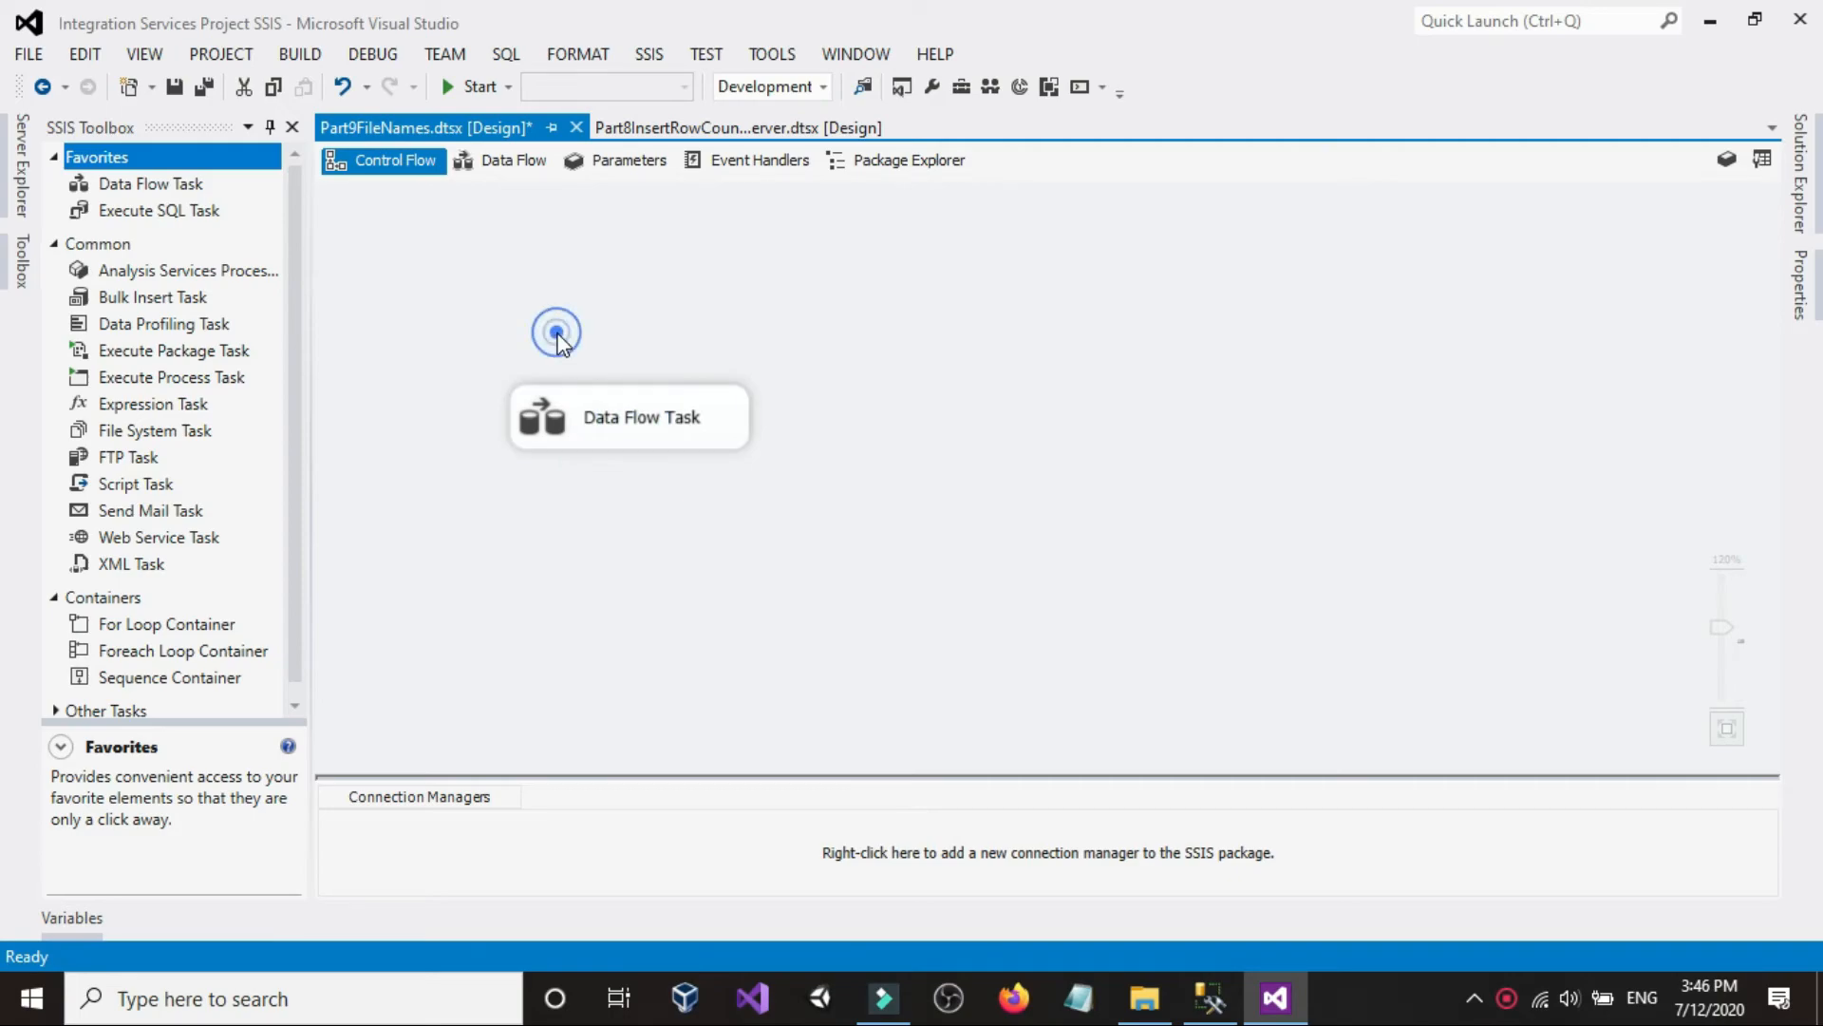
{"action": "left_click", "coordinate": [558, 334]}
{"action": "scroll", "coordinate": [559, 334], "scroll_direction": "up", "scroll_amount": 2, "text": "ctrl"}
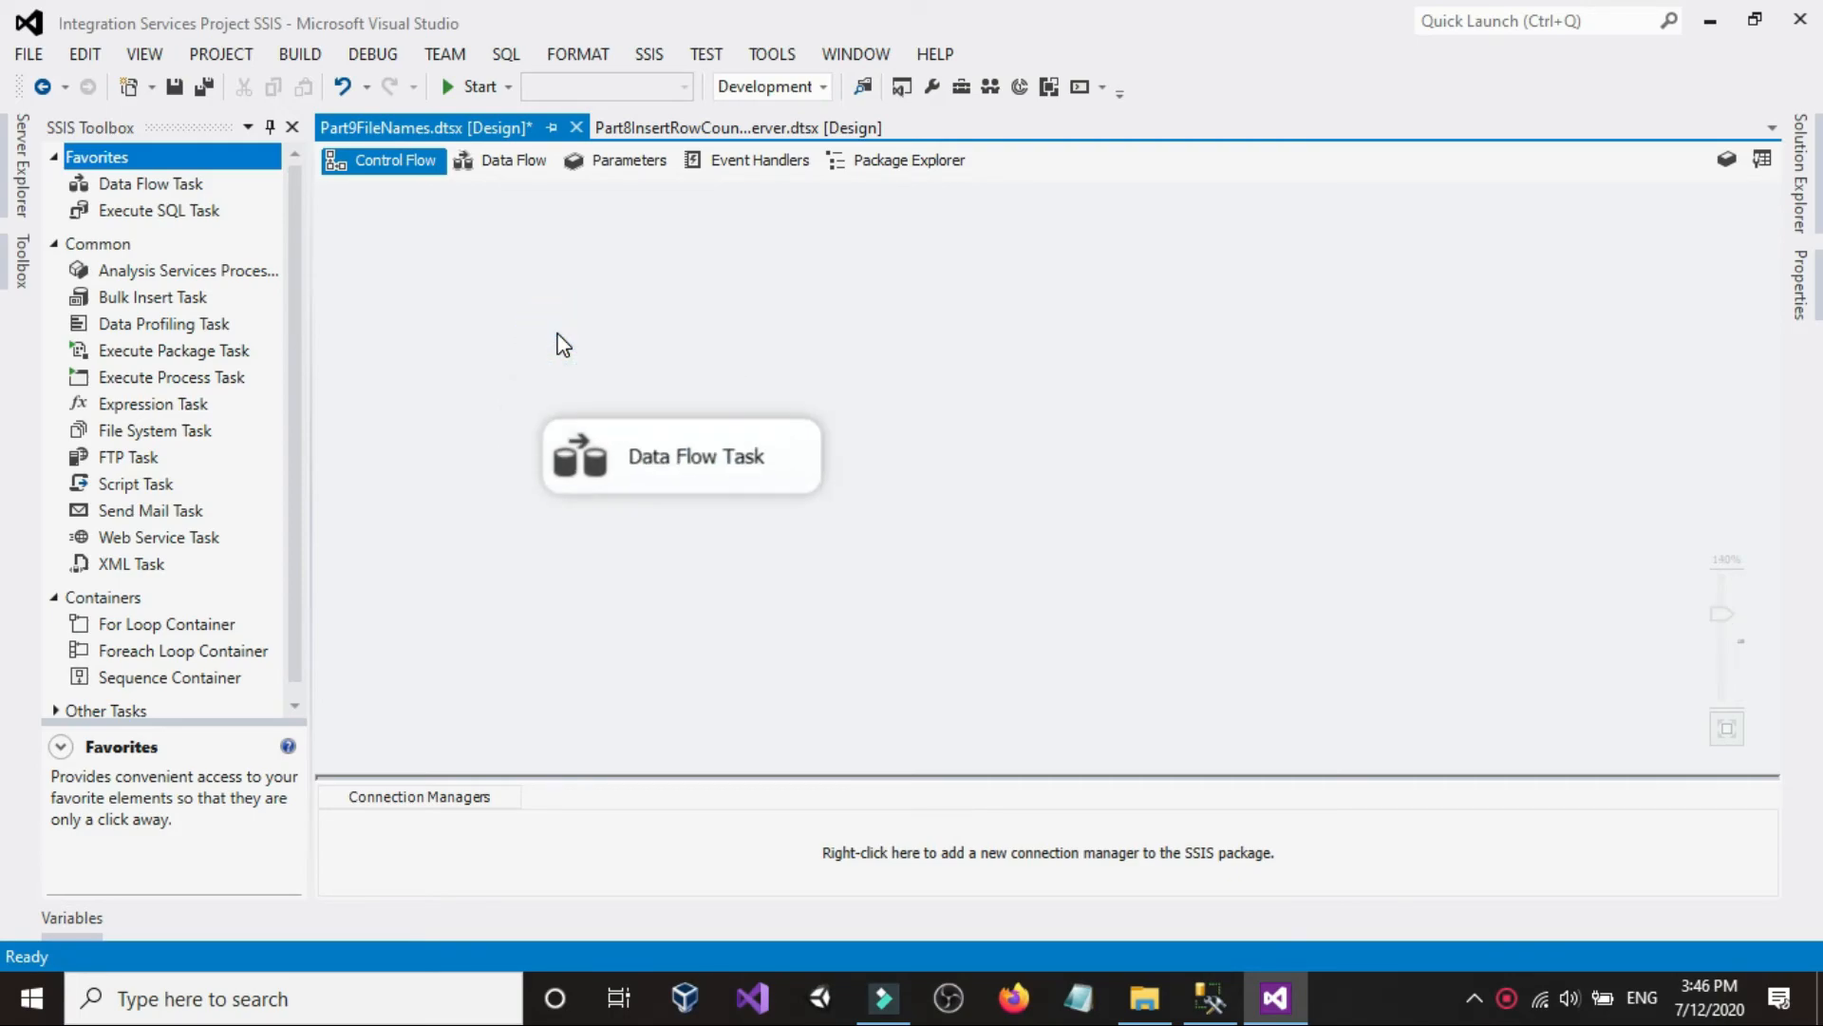
{"action": "left_click", "coordinate": [559, 334]}
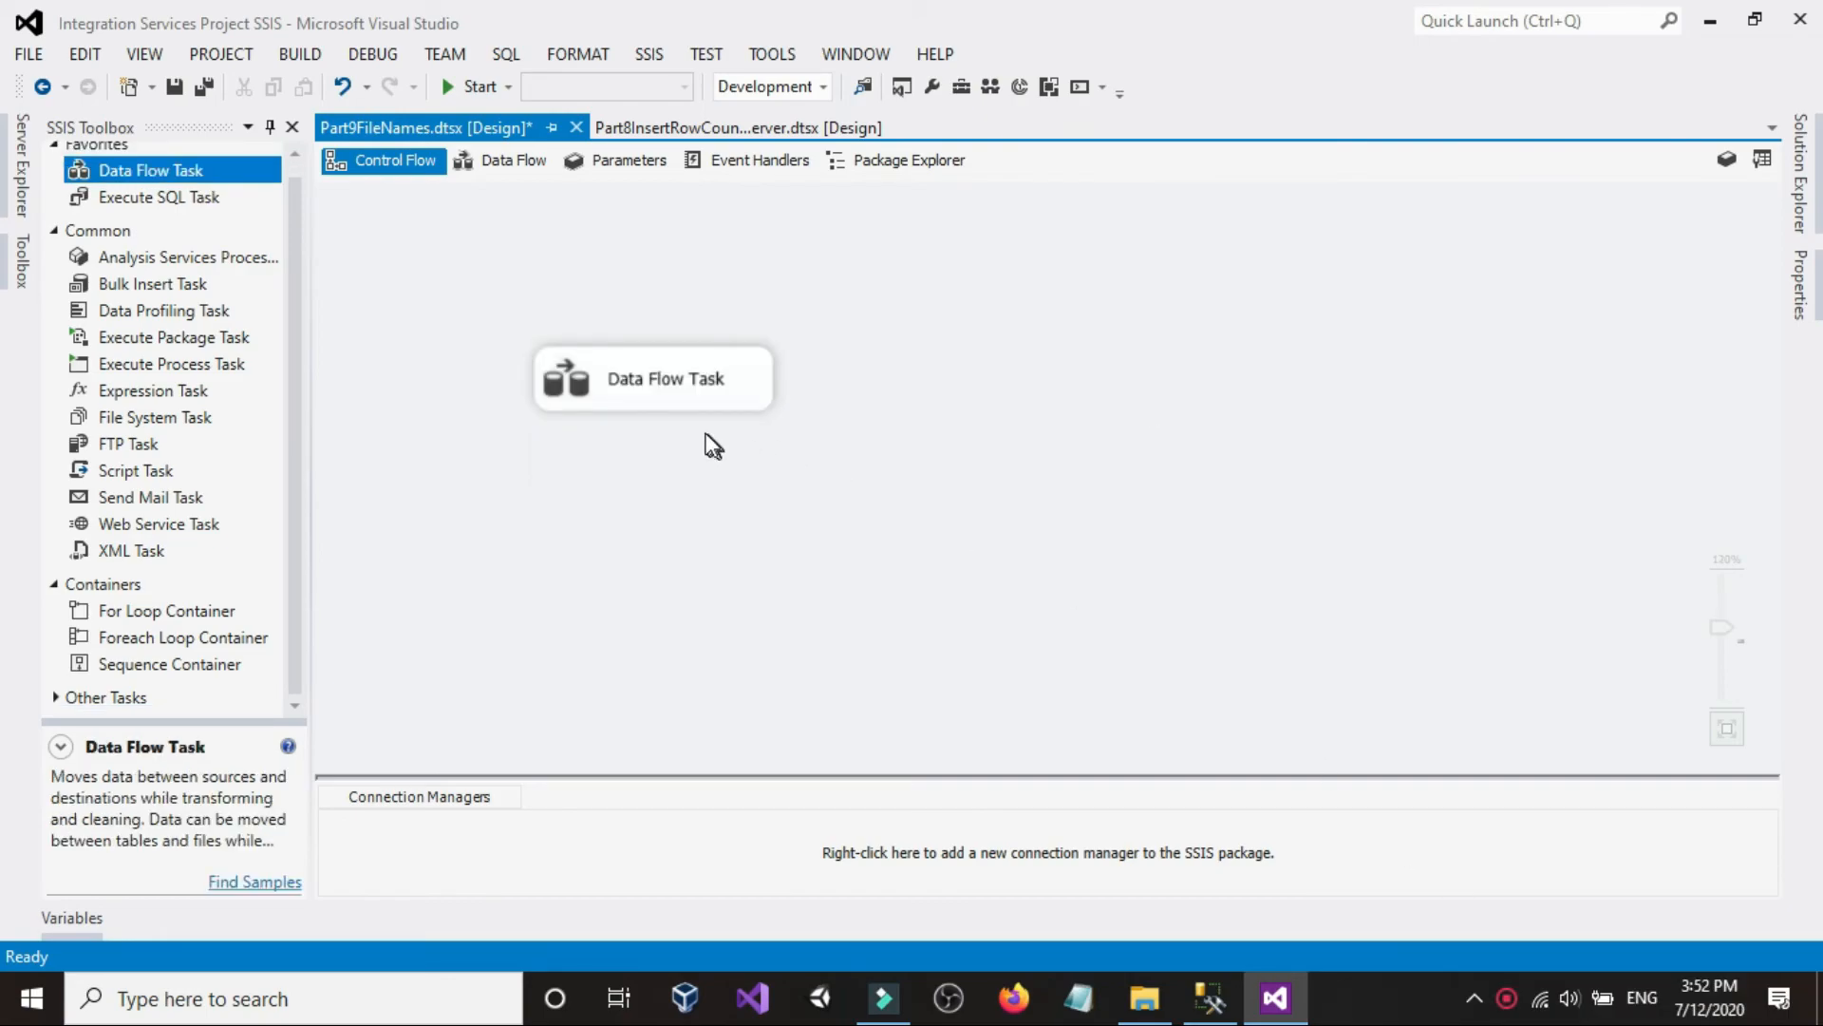
- Move the Data Flow Task slightly on the control flow canvas and switch to File Explorer's TXT_CSV_Exercises_and_Practices_Files folder
{"action": "left_click_drag", "start_coordinate": [589, 407], "coordinate": [556, 423]}
{"action": "left_click", "coordinate": [1158, 993]}
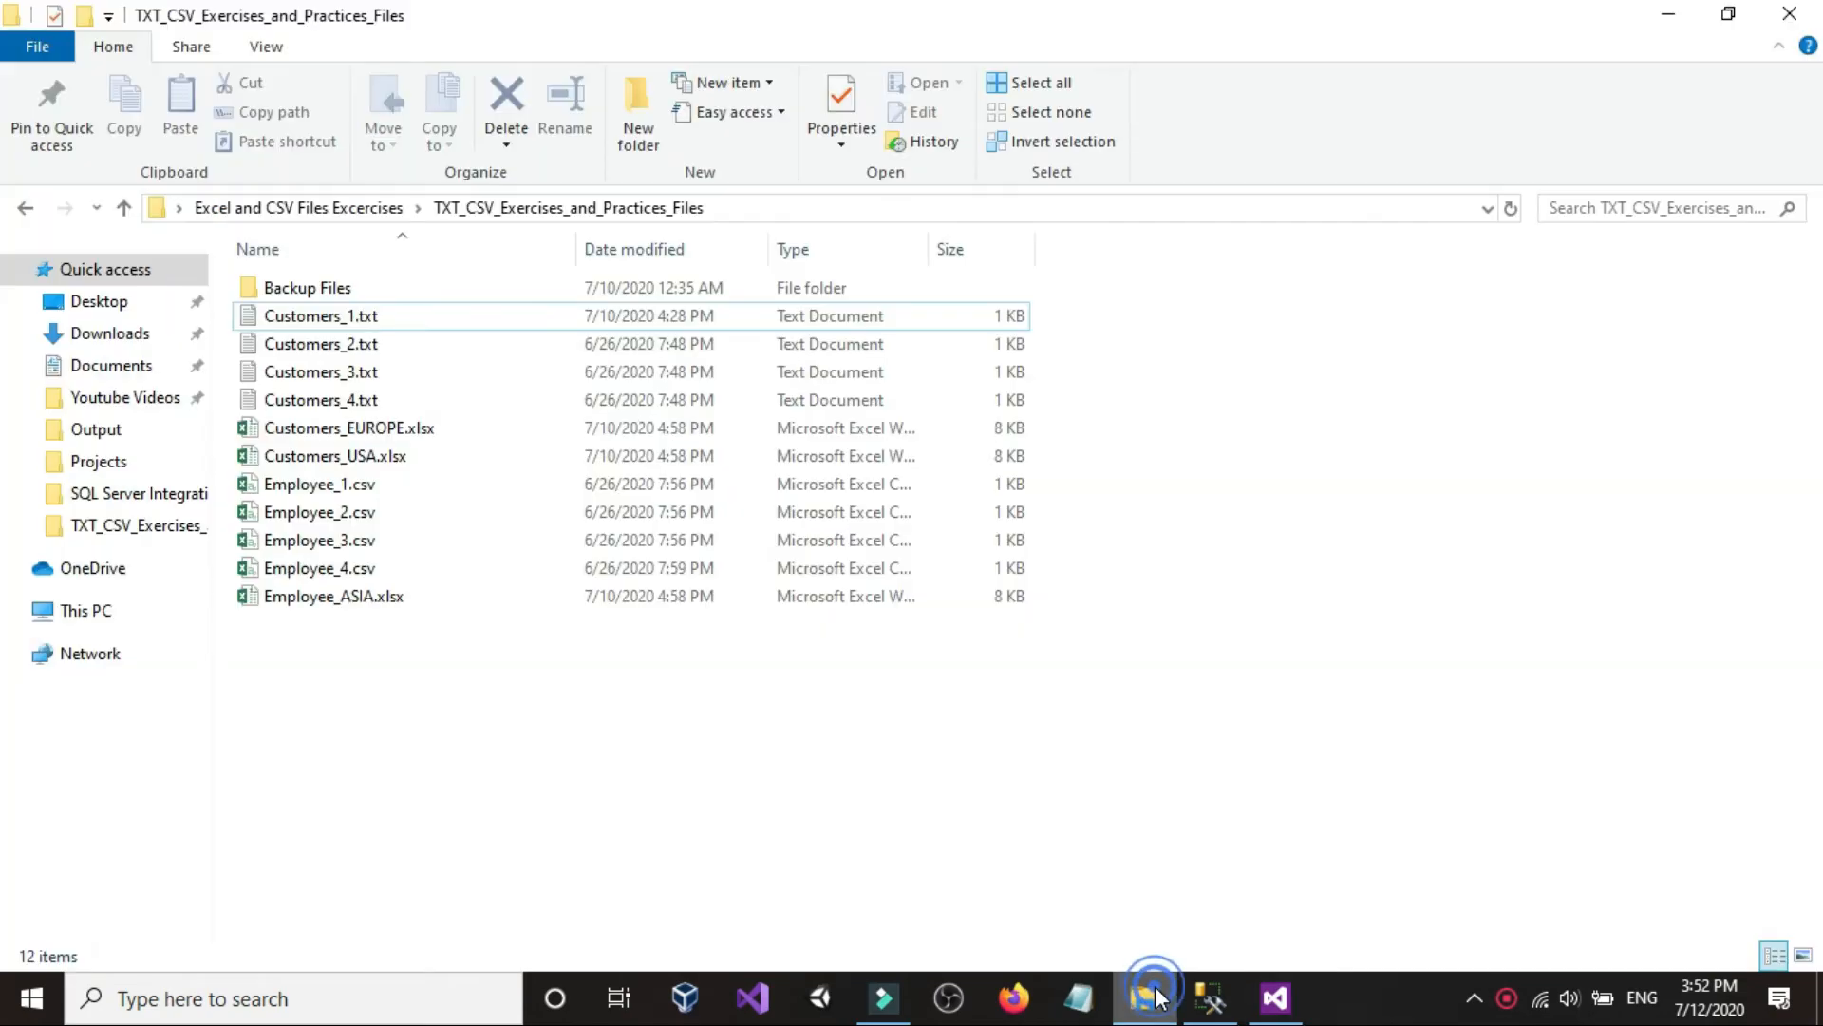
- Examine the contents of Customers_1.txt and Customers_EUROPE.xlsx, close both files and switch back to Visual Studio
{"action": "double_click", "coordinate": [338, 314]}
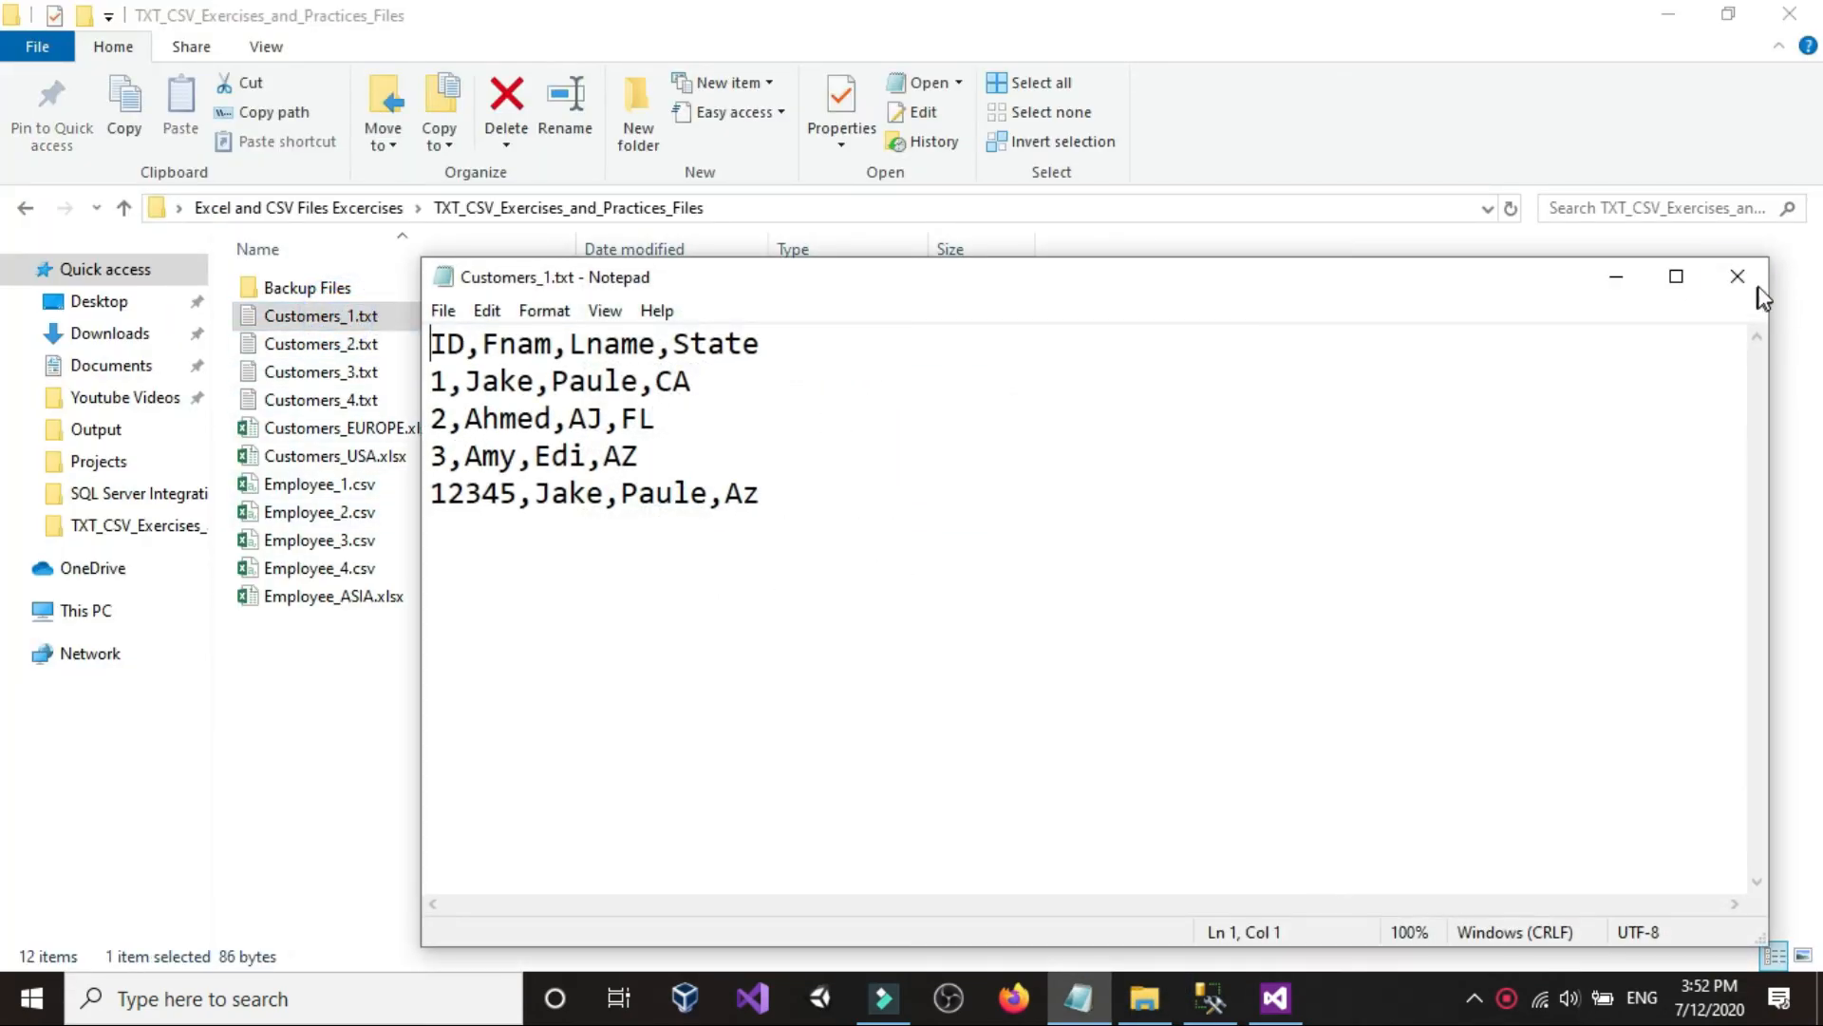
{"action": "left_click", "coordinate": [1737, 277]}
{"action": "double_click", "coordinate": [344, 429]}
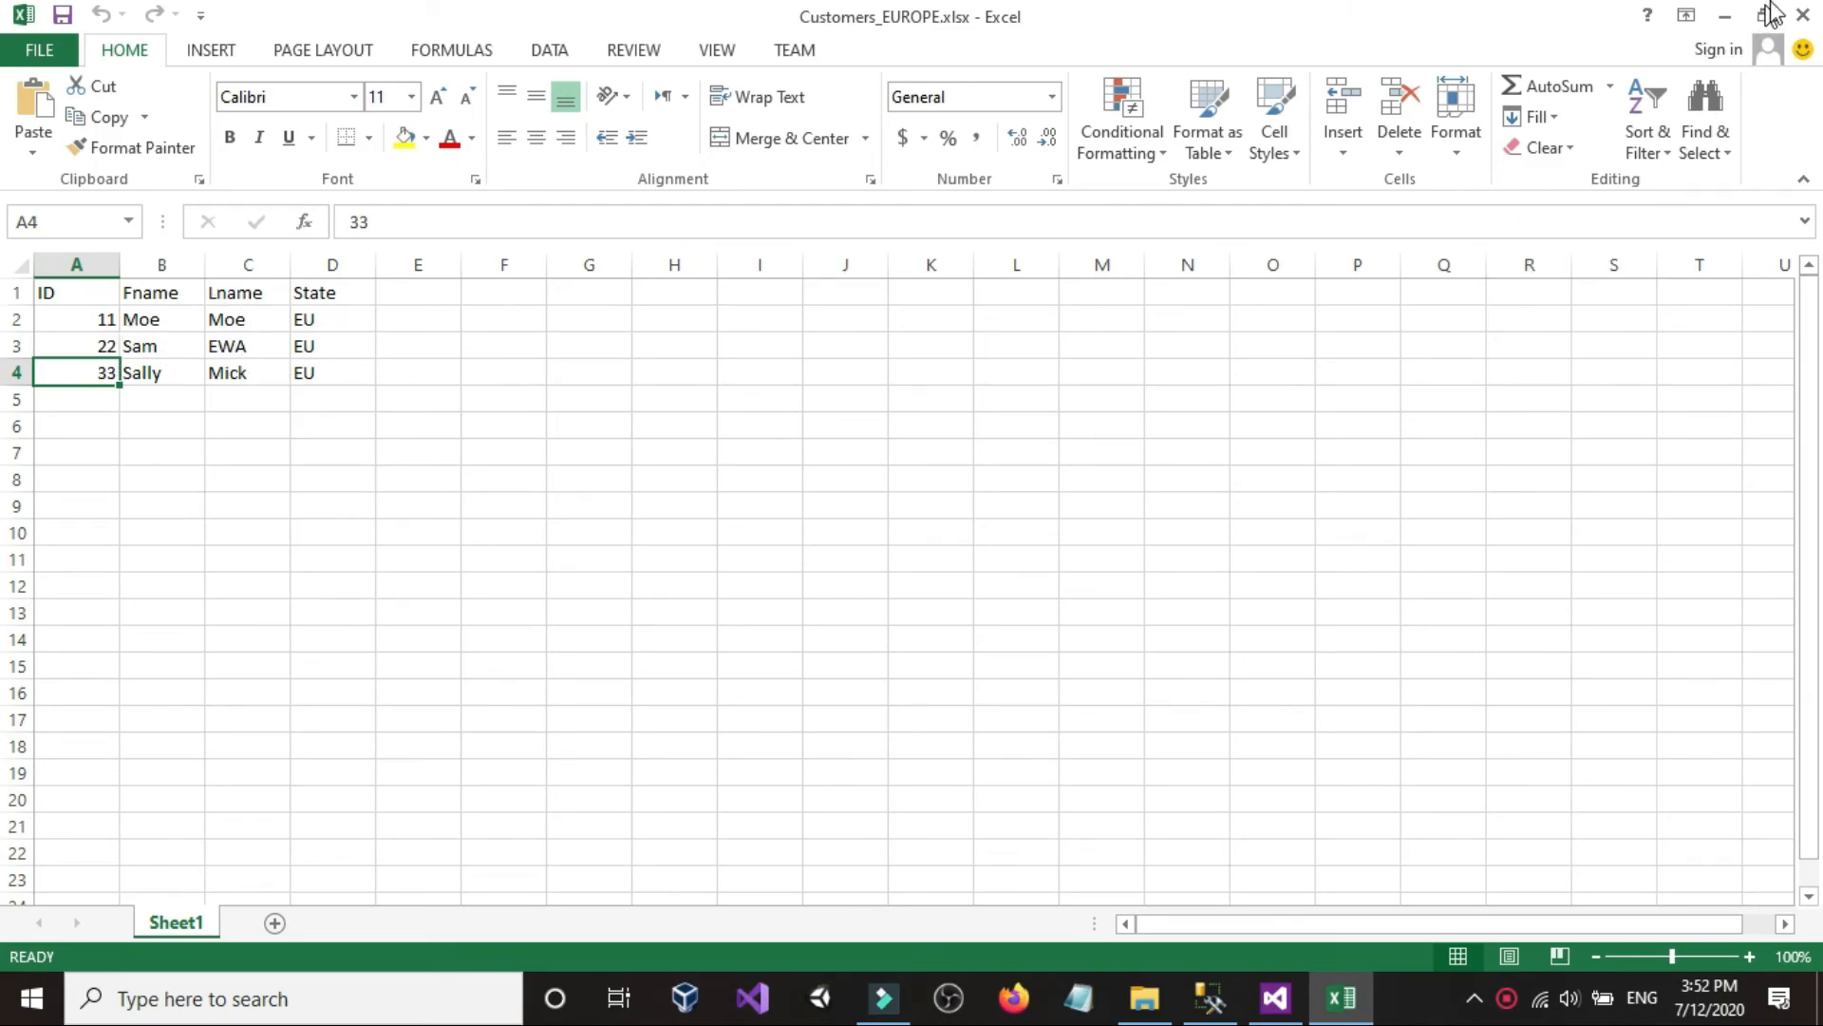
{"action": "left_click", "coordinate": [1802, 15]}
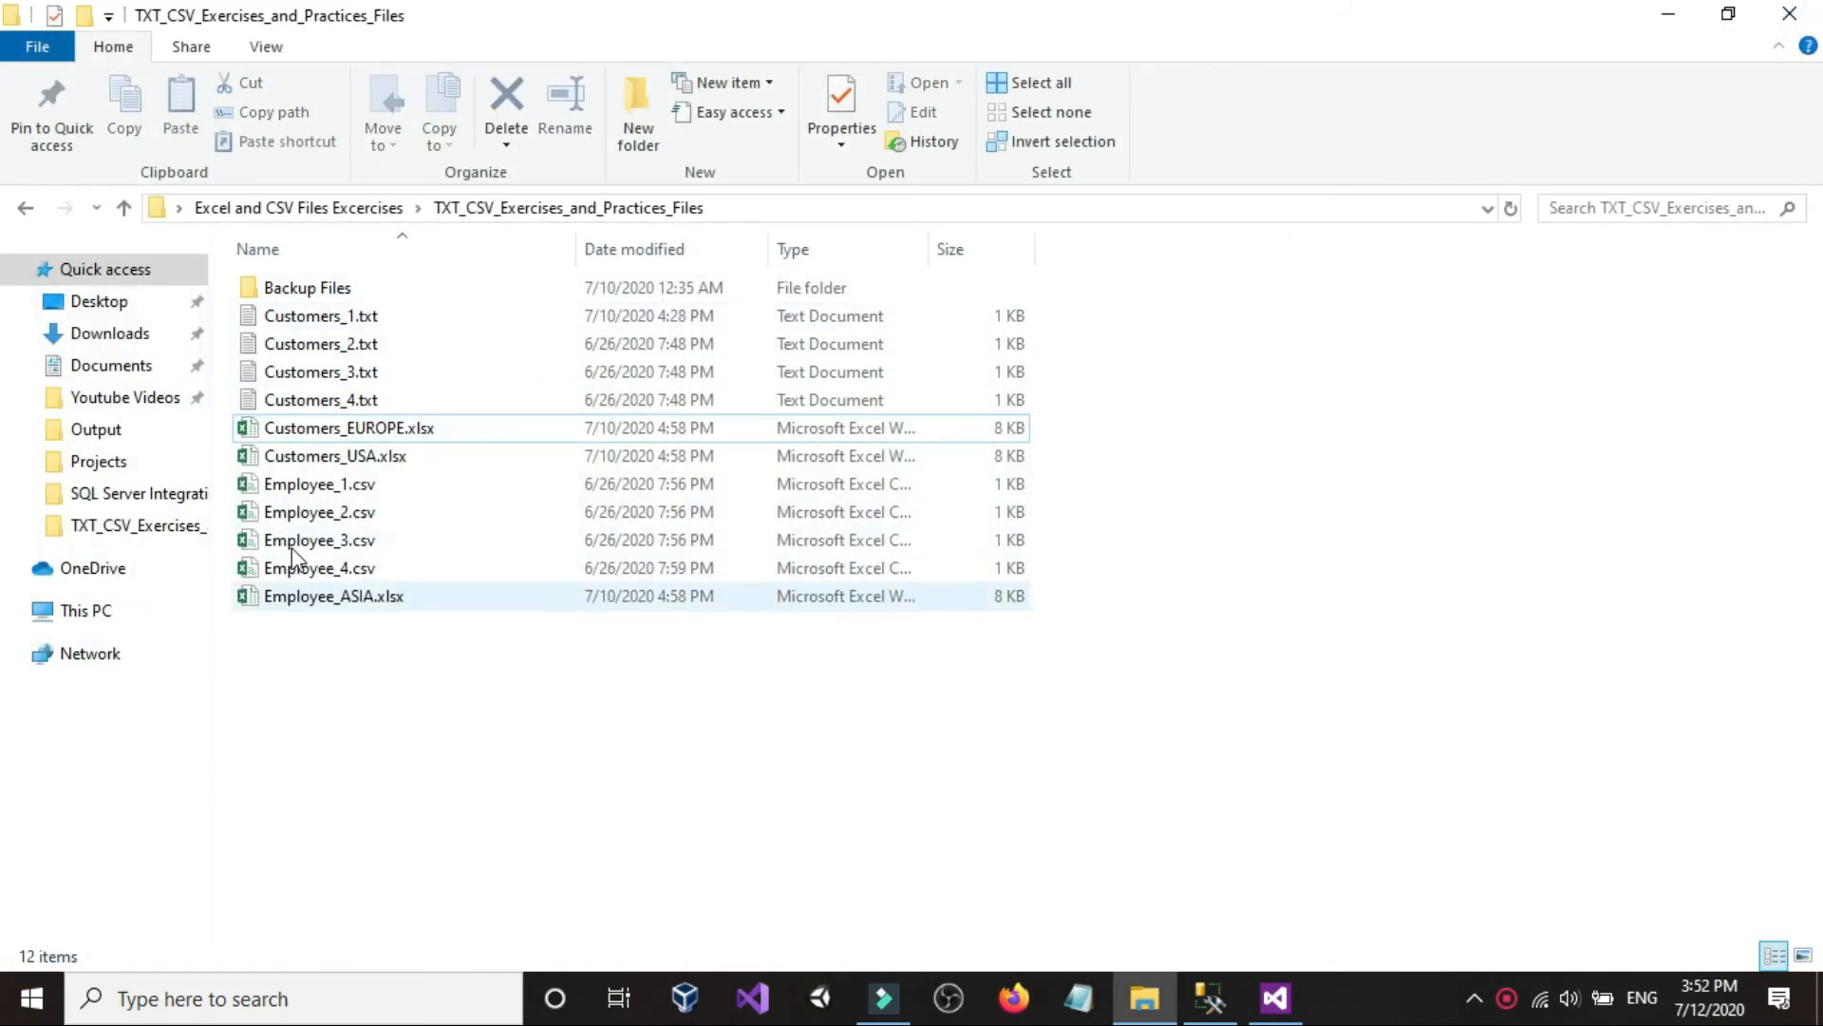
{"action": "left_click", "coordinate": [1209, 999]}
{"action": "left_click", "coordinate": [1271, 999]}
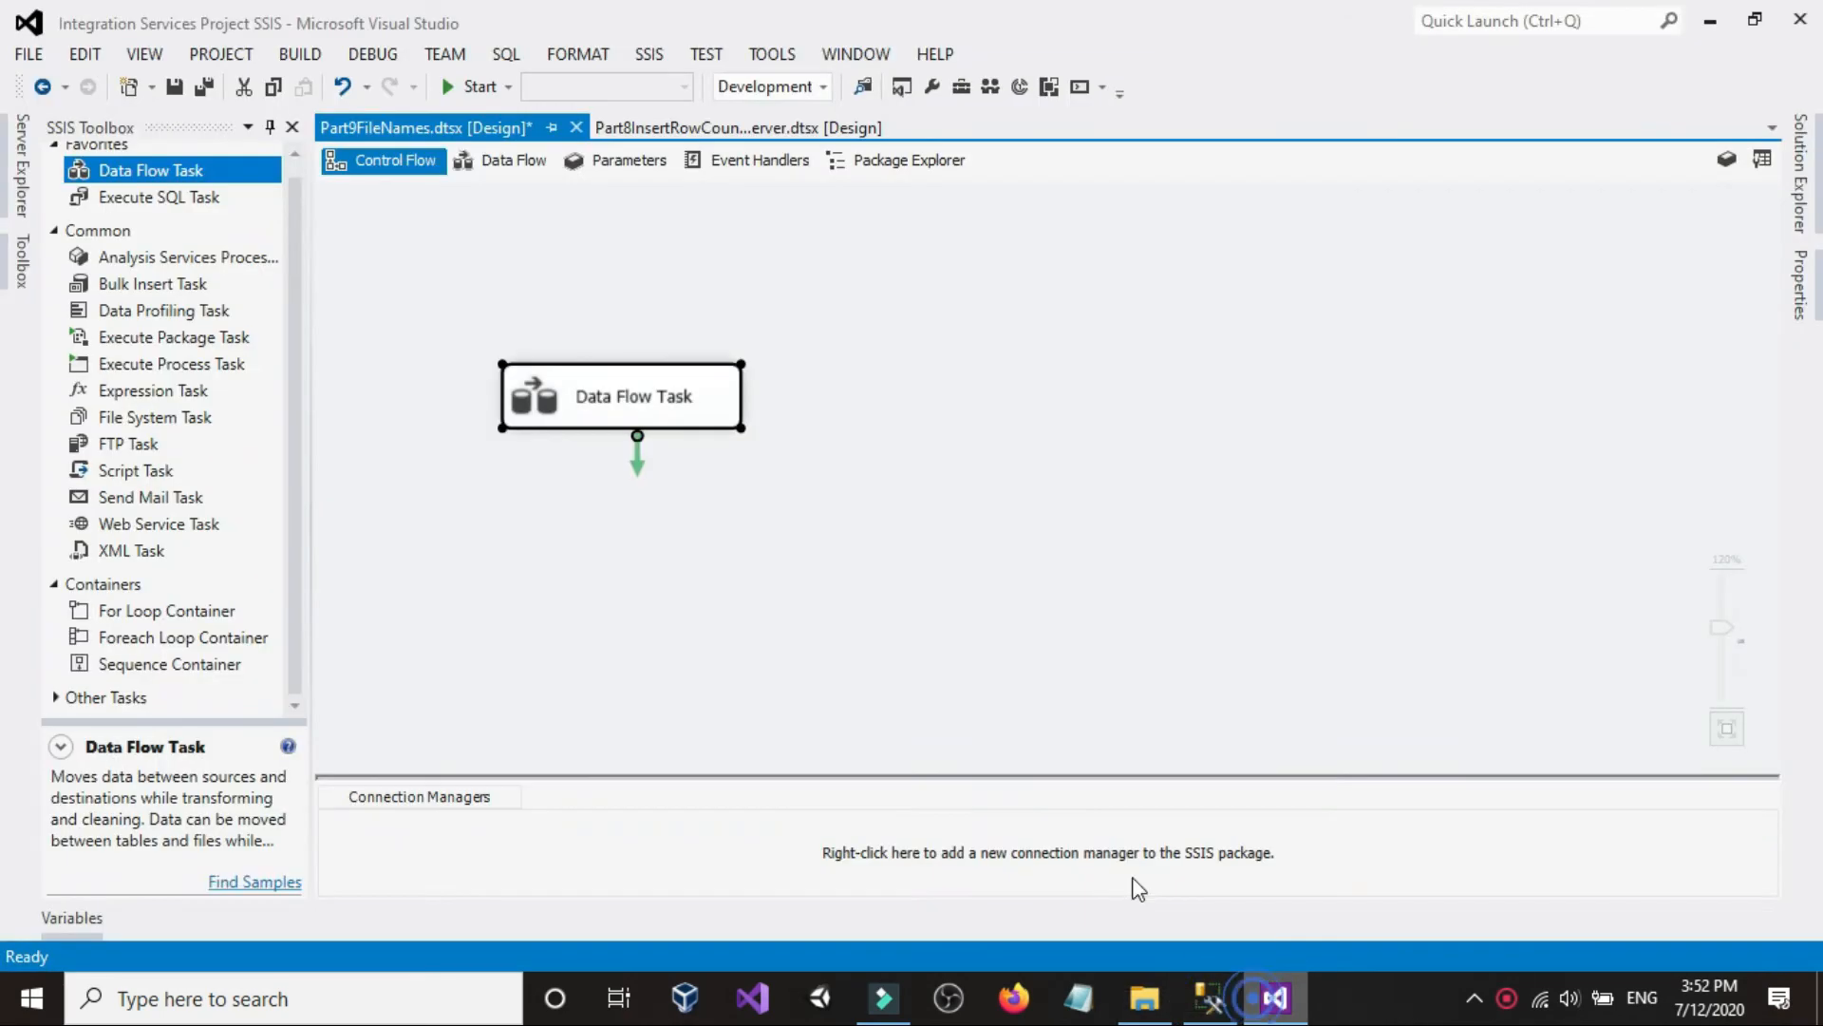
- Open the Data Flow Task's data flow and add a Flat File Source to its canvas
{"action": "left_click", "coordinate": [536, 534]}
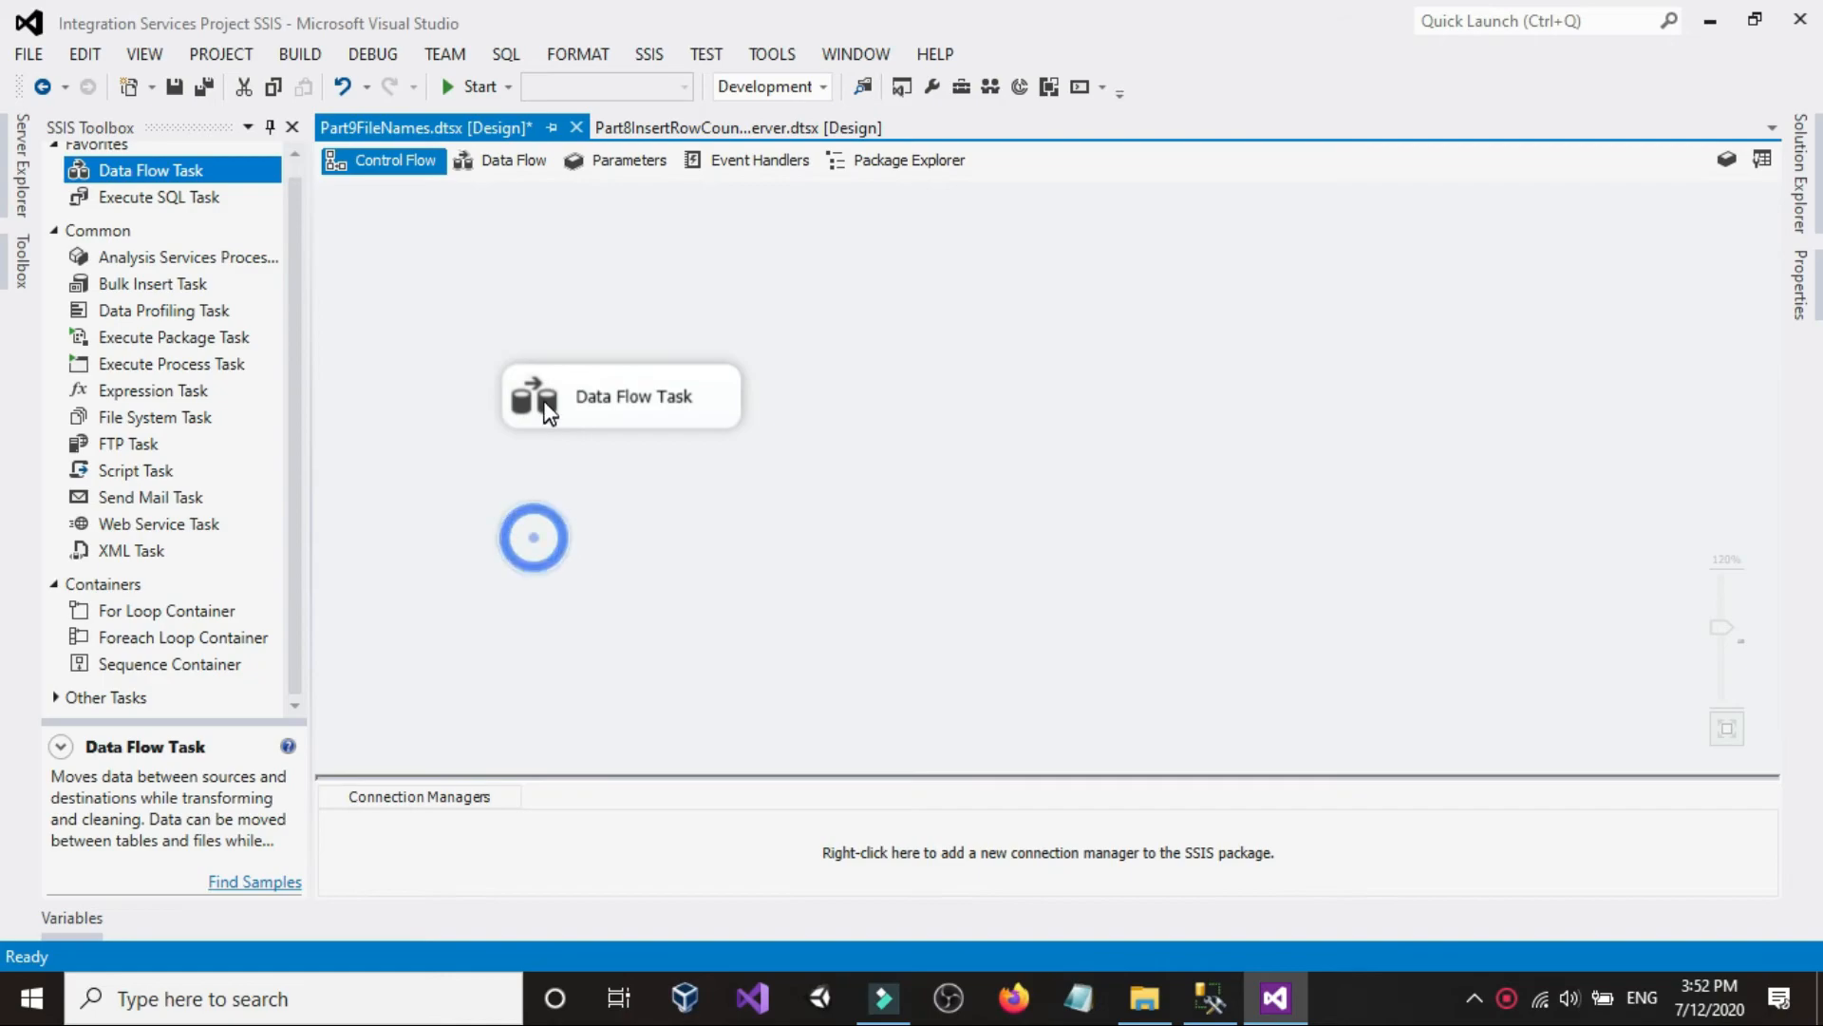
{"action": "left_click", "coordinate": [541, 534]}
{"action": "scroll", "coordinate": [542, 540], "scroll_direction": "up", "scroll_amount": 1}
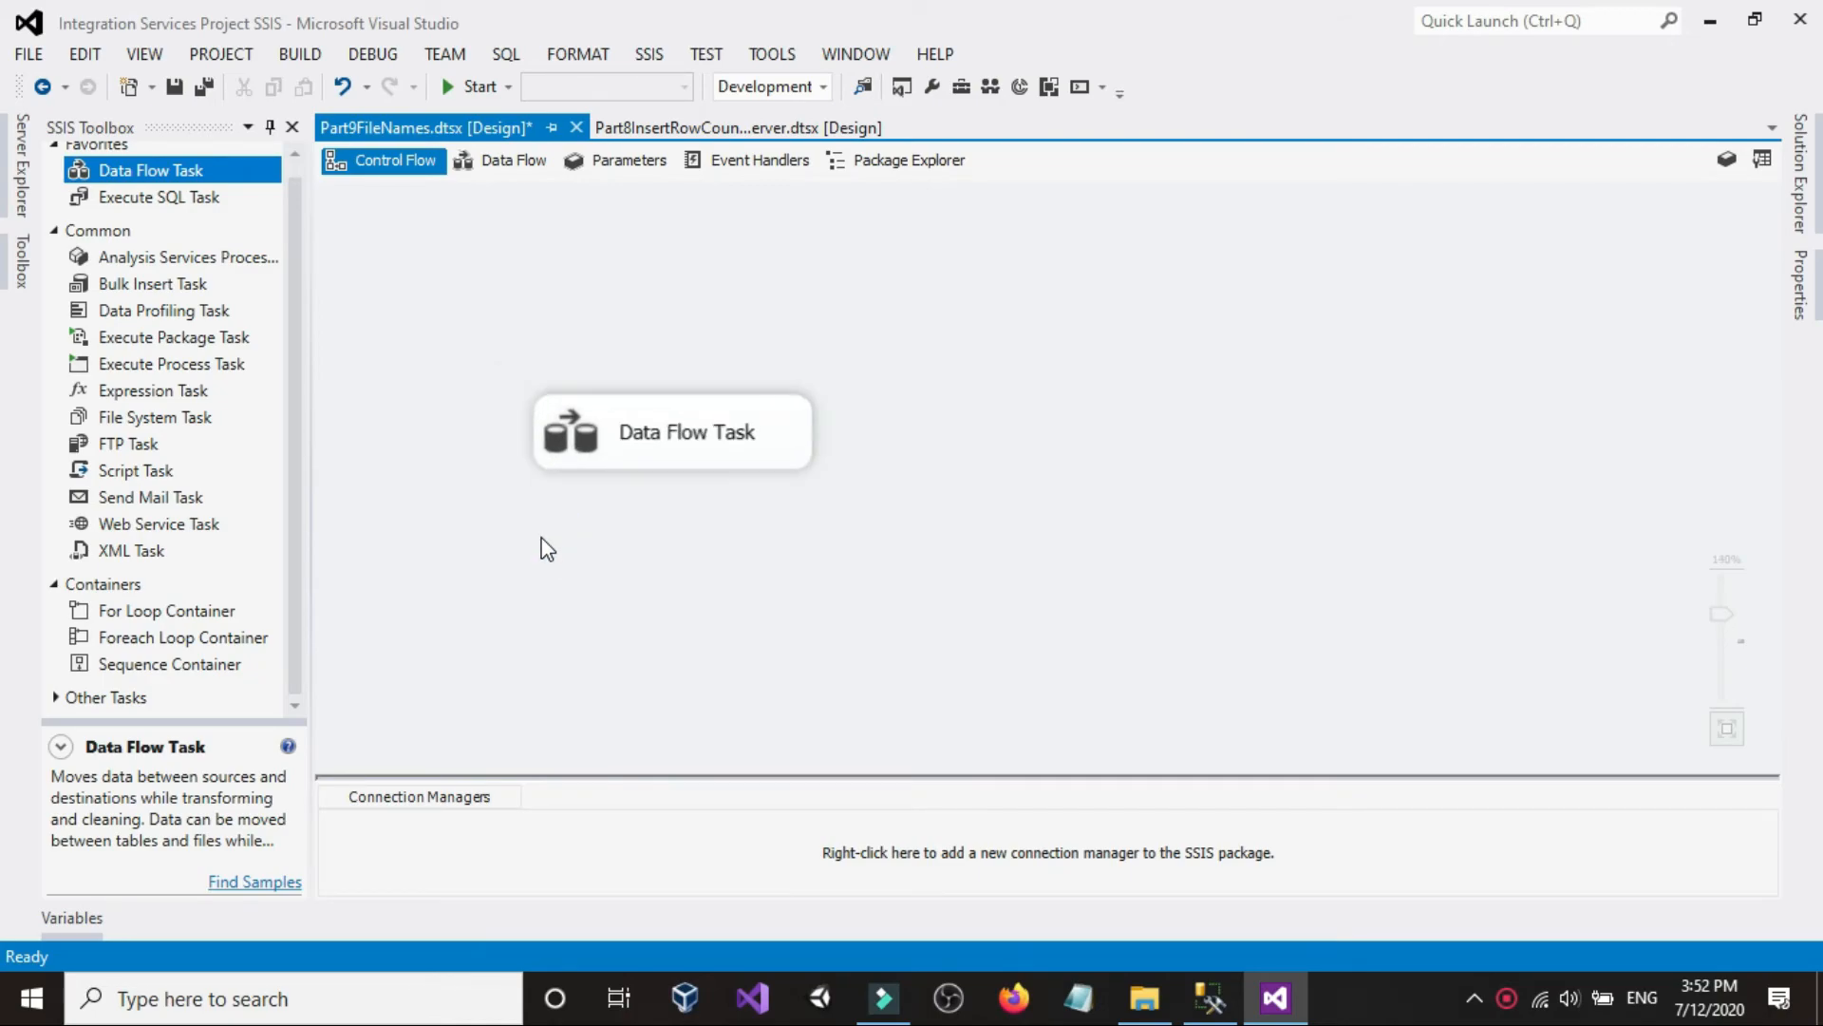
{"action": "double_click", "coordinate": [635, 398]}
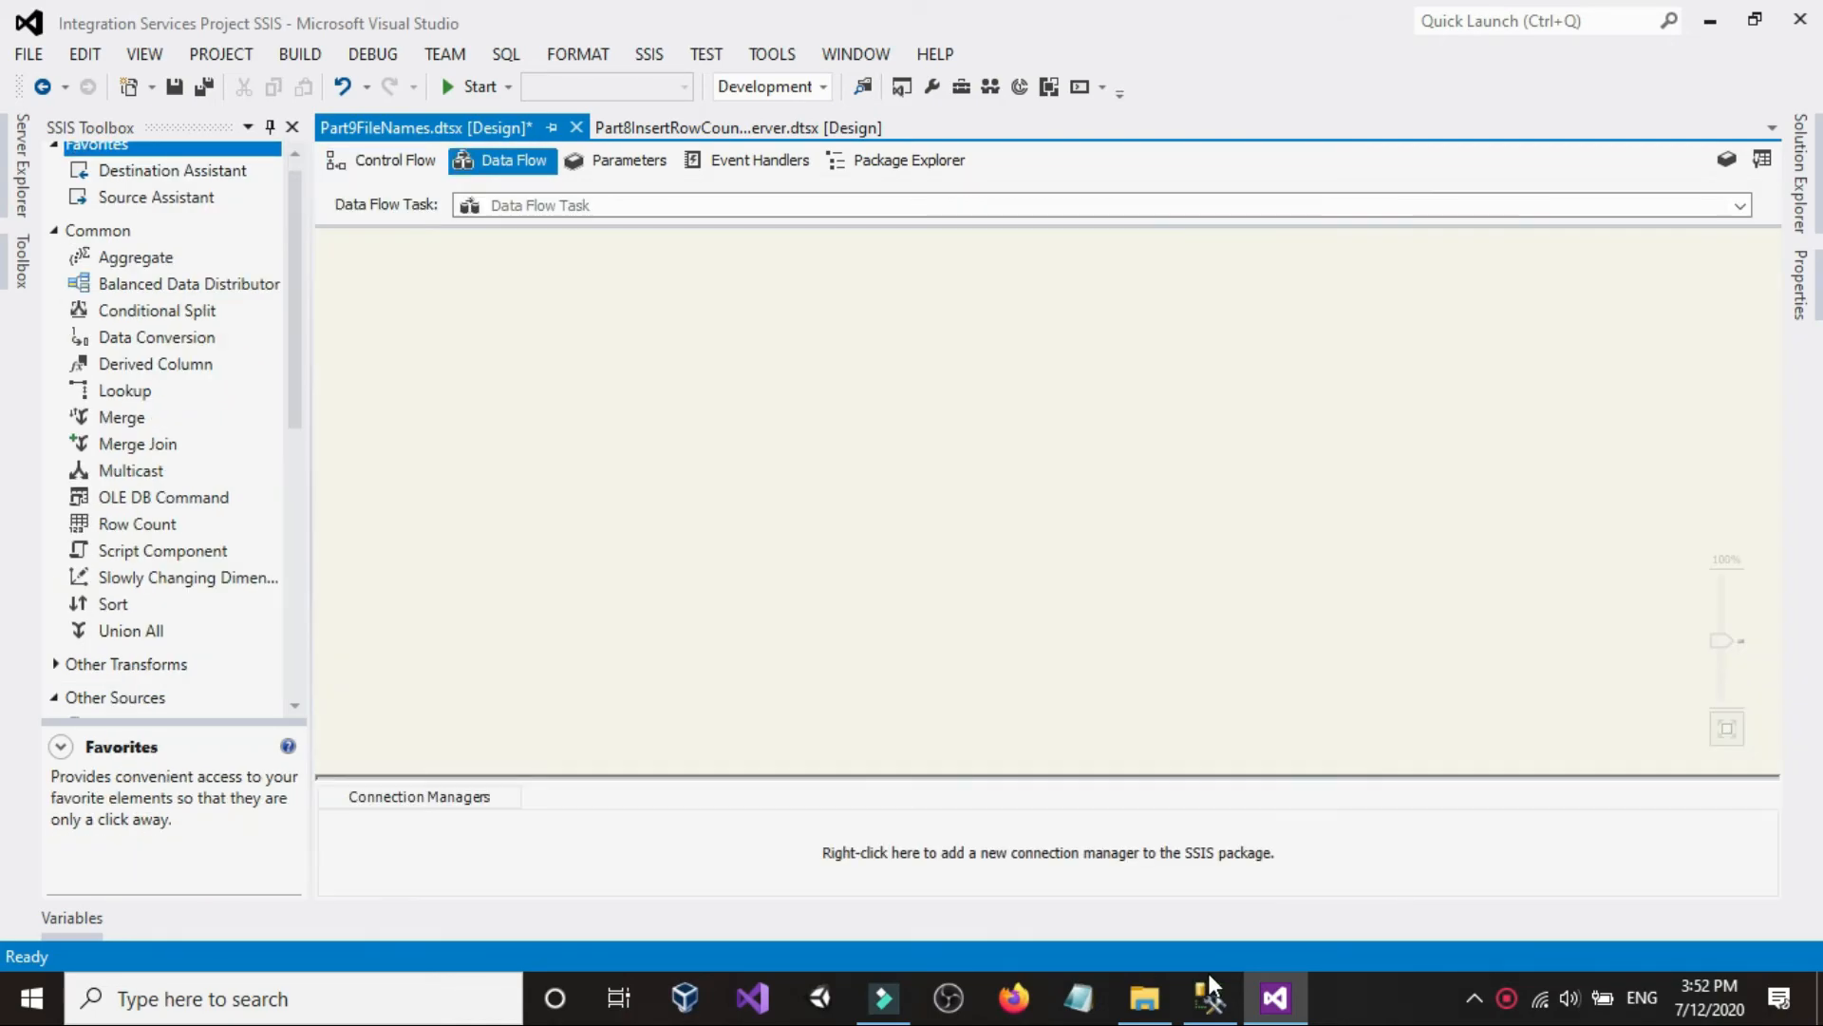
{"action": "scroll", "coordinate": [167, 561], "scroll_direction": "down", "scroll_amount": 6}
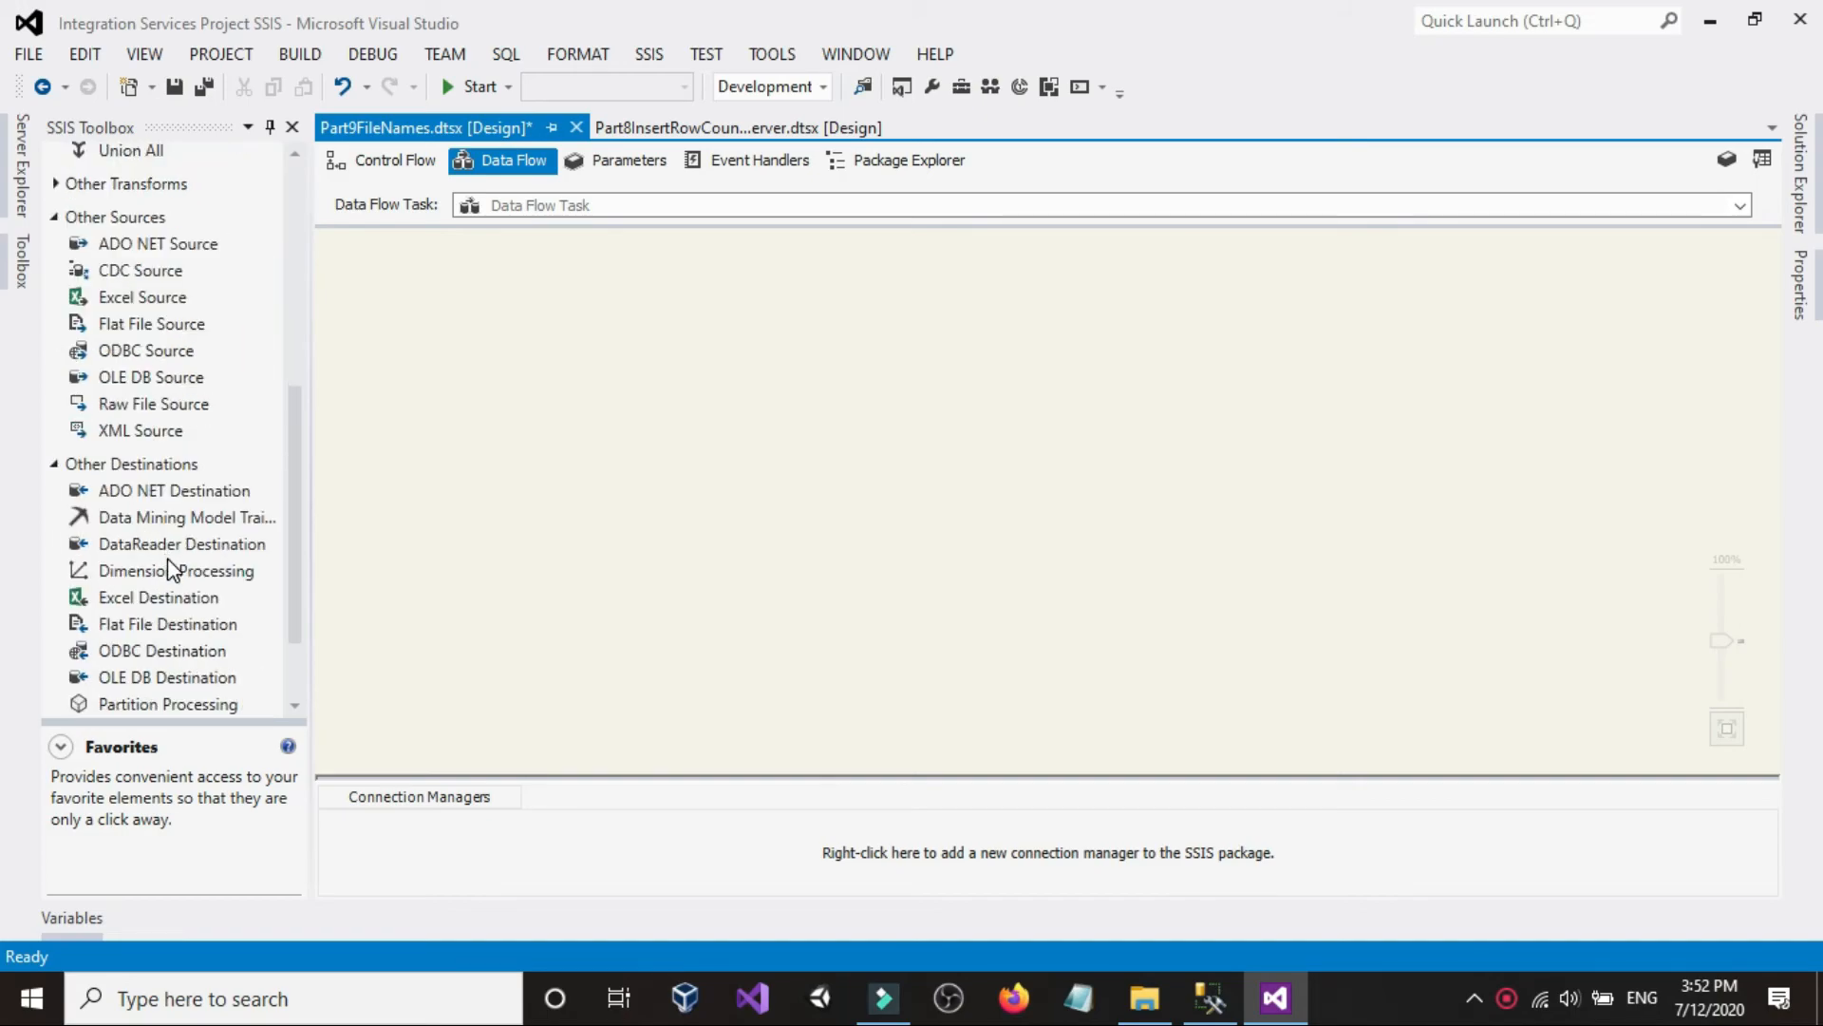
{"action": "scroll", "coordinate": [171, 570], "scroll_direction": "down", "scroll_amount": 2}
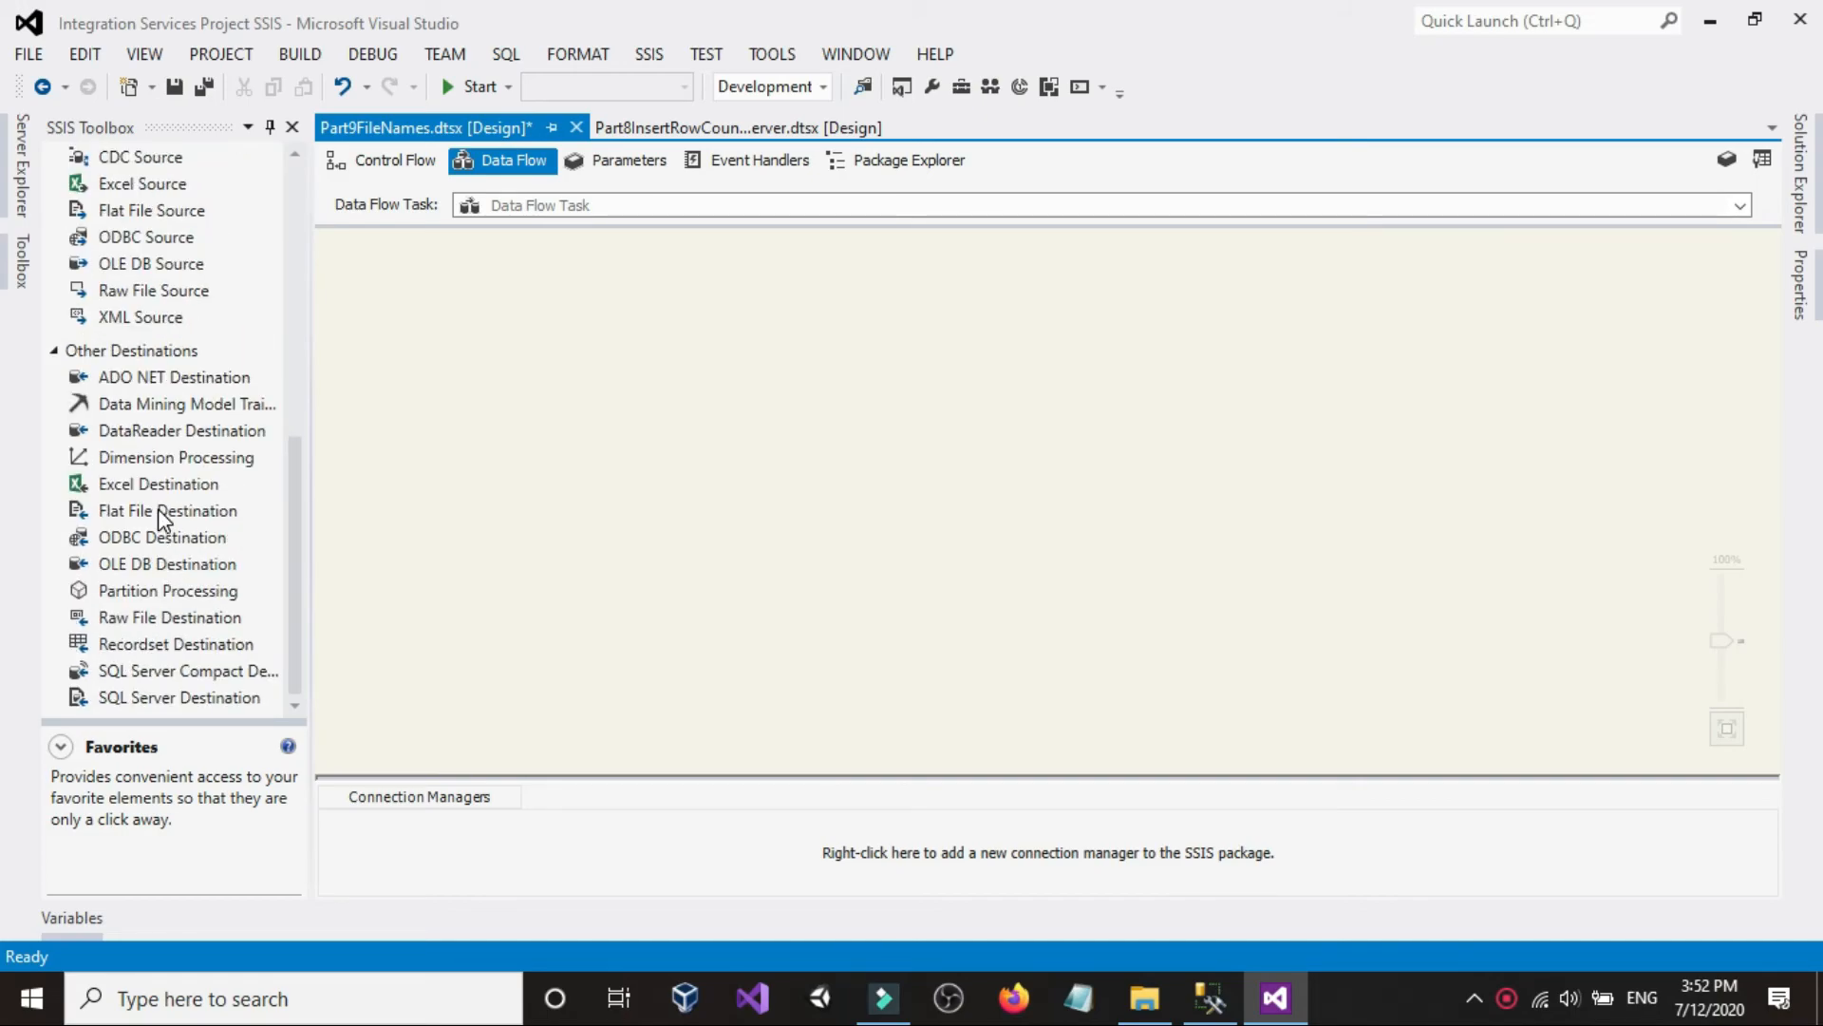
{"action": "scroll", "coordinate": [162, 519], "scroll_direction": "up", "scroll_amount": 6}
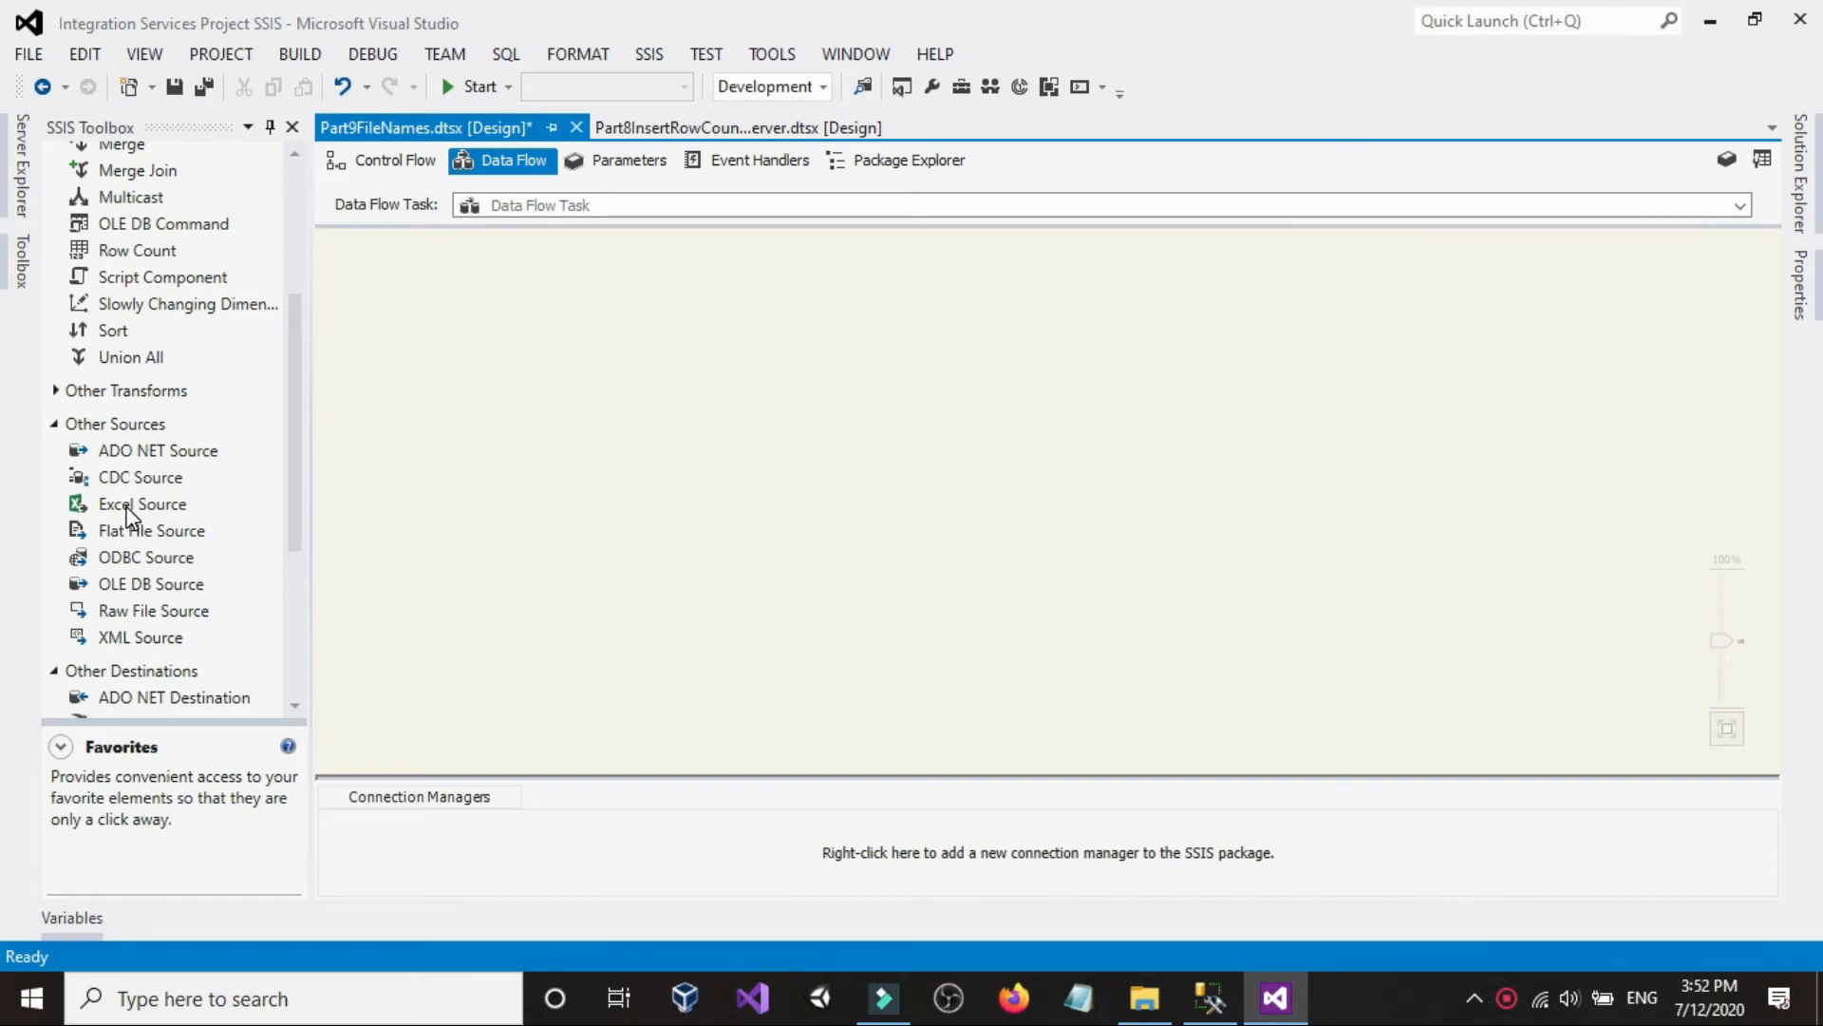
{"action": "left_click_drag", "start_coordinate": [130, 539], "coordinate": [434, 353]}
{"action": "left_click", "coordinate": [618, 501]}
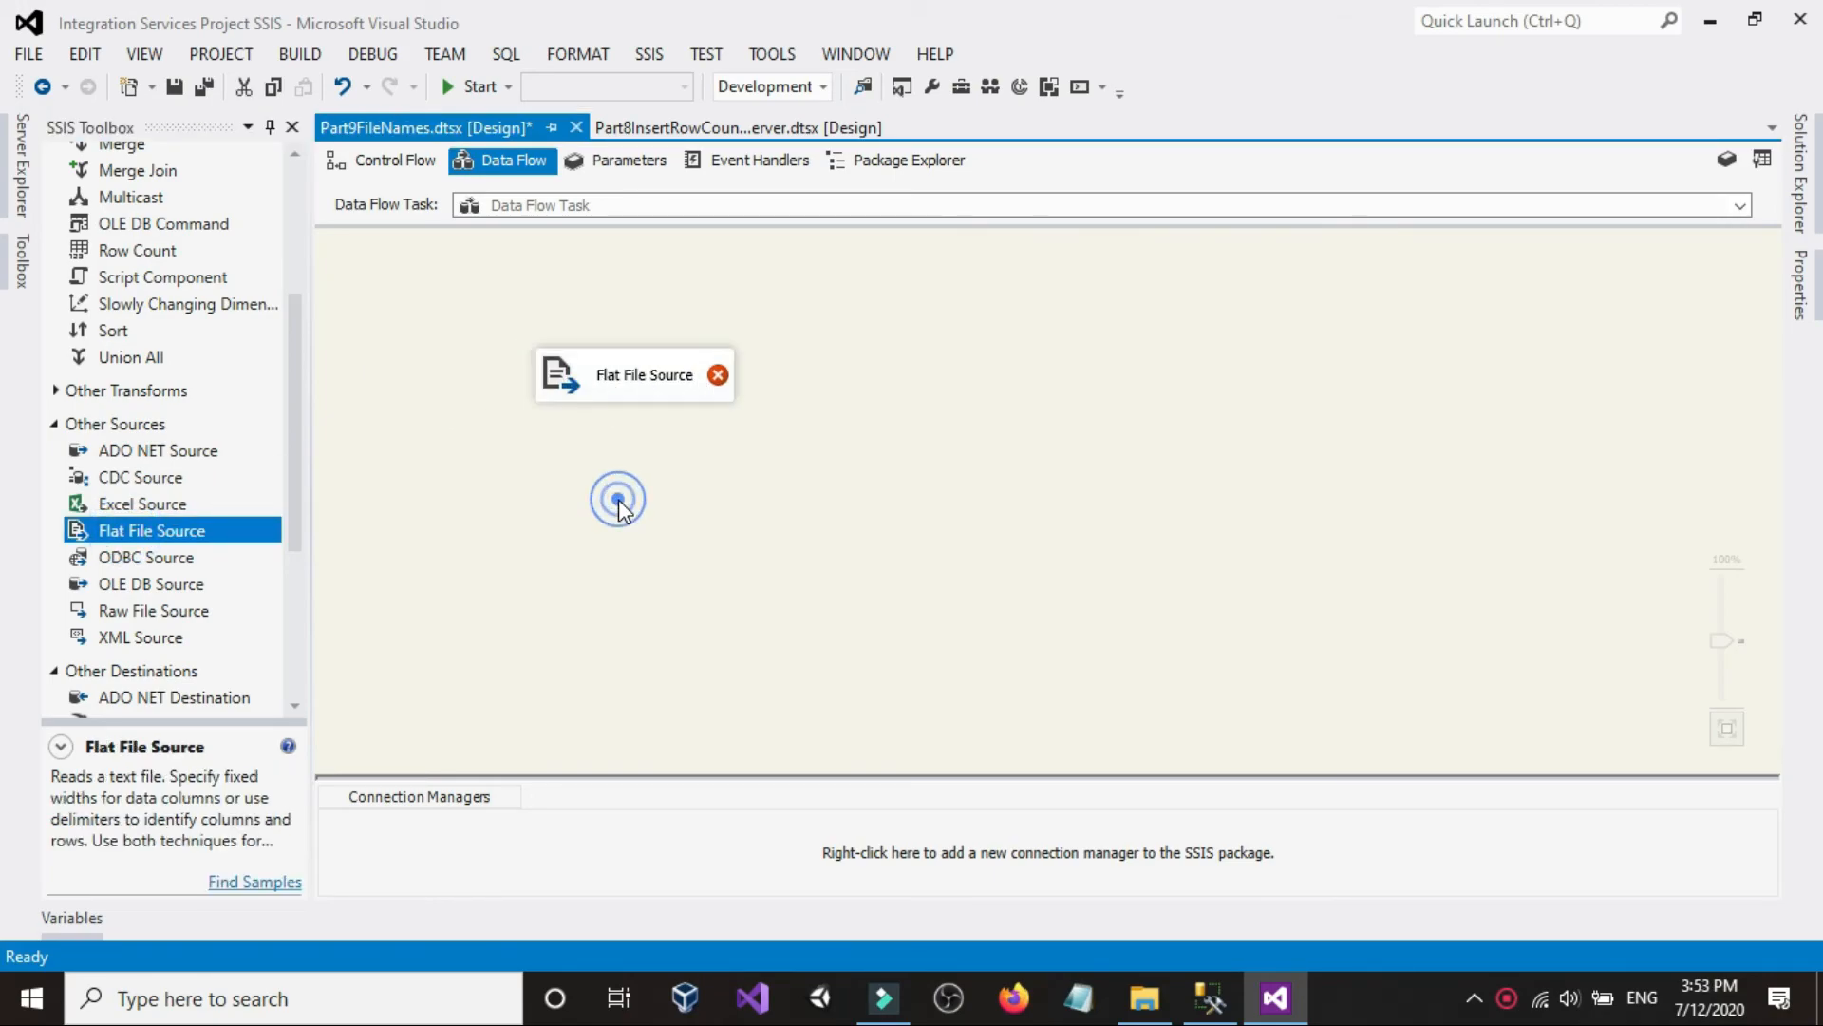
{"action": "scroll", "coordinate": [624, 511], "scroll_direction": "up", "scroll_amount": 1}
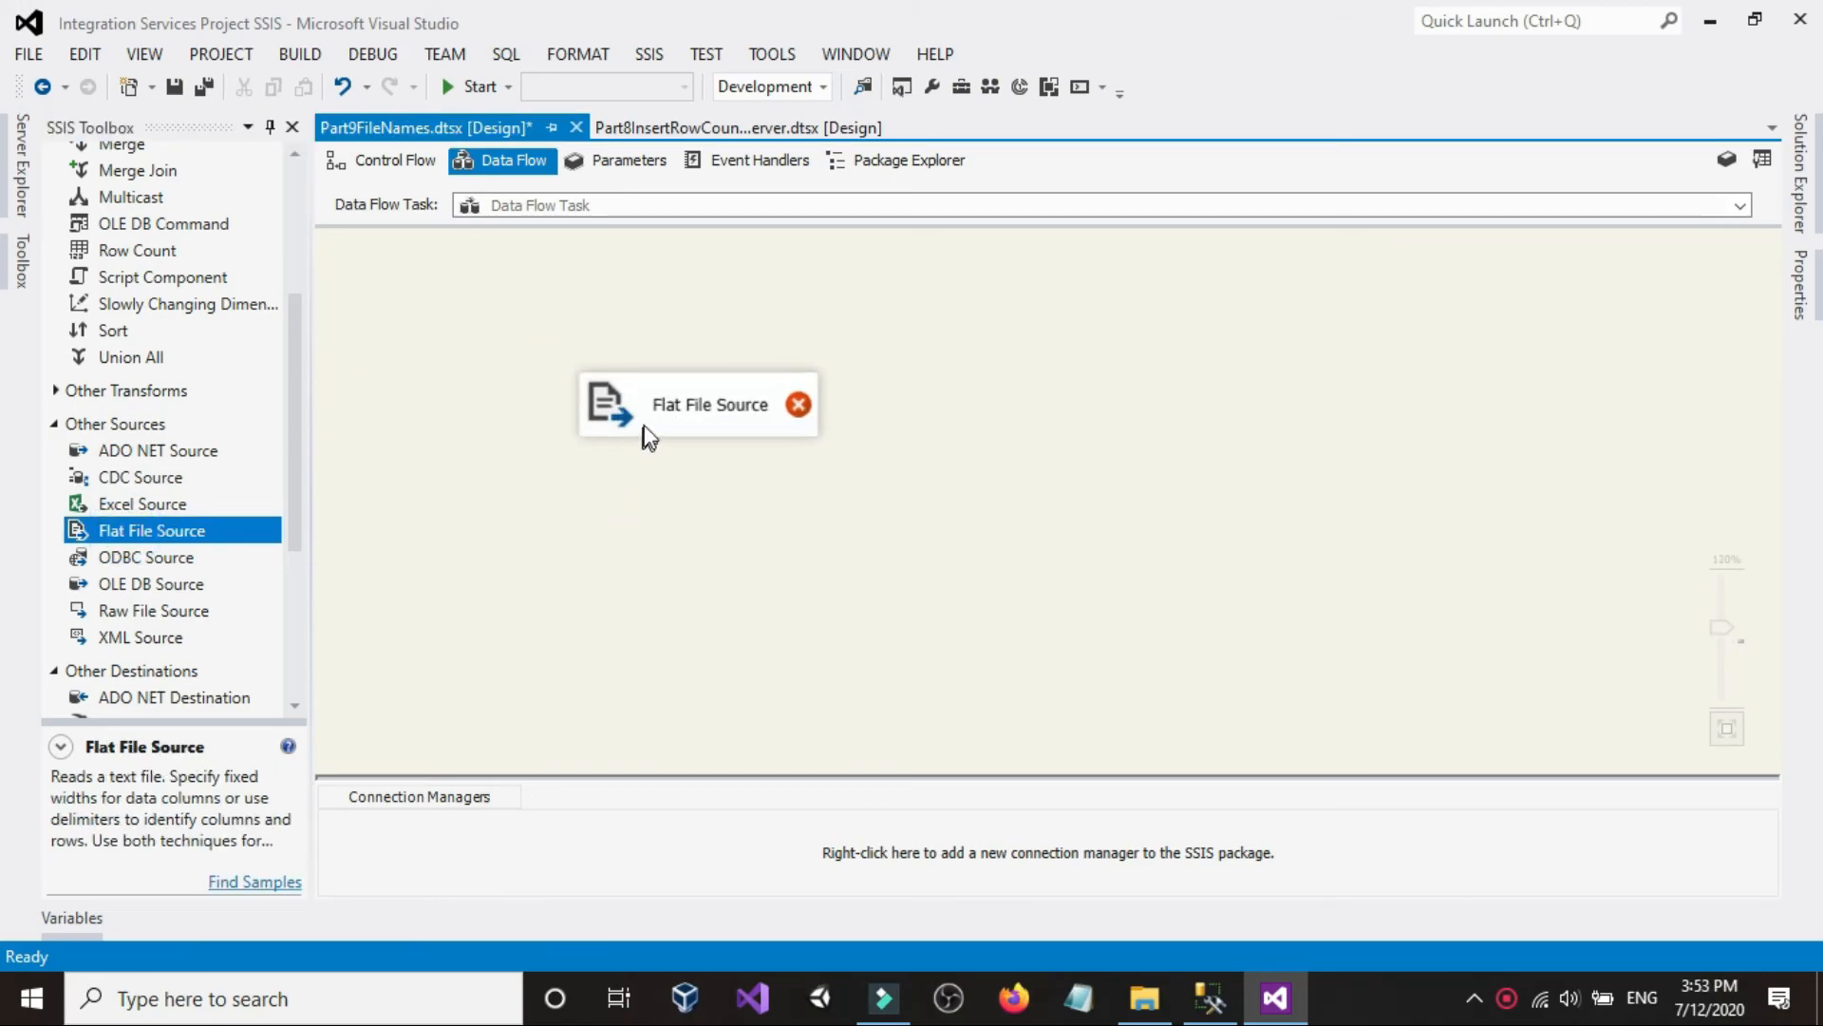
- Compare the file types in the TXT_CSV_Exercises_and_Practices_Files folder with the available SSIS data flow destinations and control flow containers
{"action": "left_click", "coordinate": [1144, 997]}
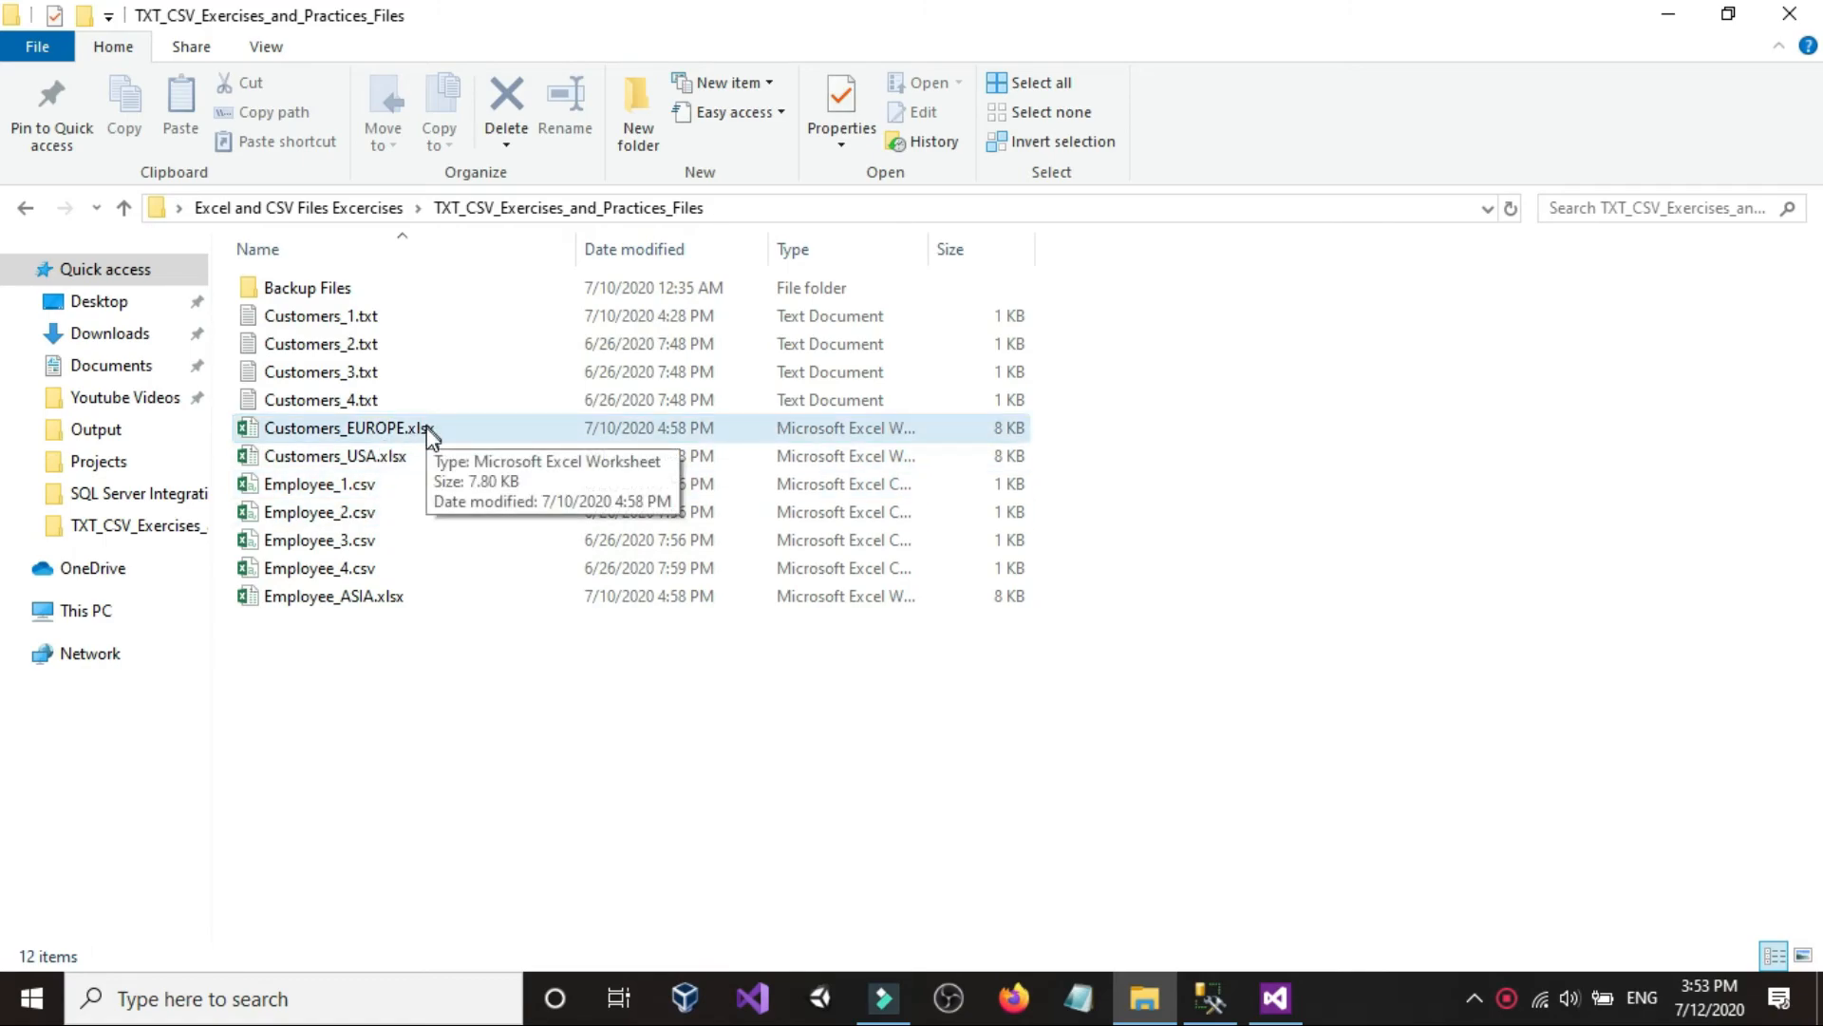
{"action": "left_click", "coordinate": [1142, 1005]}
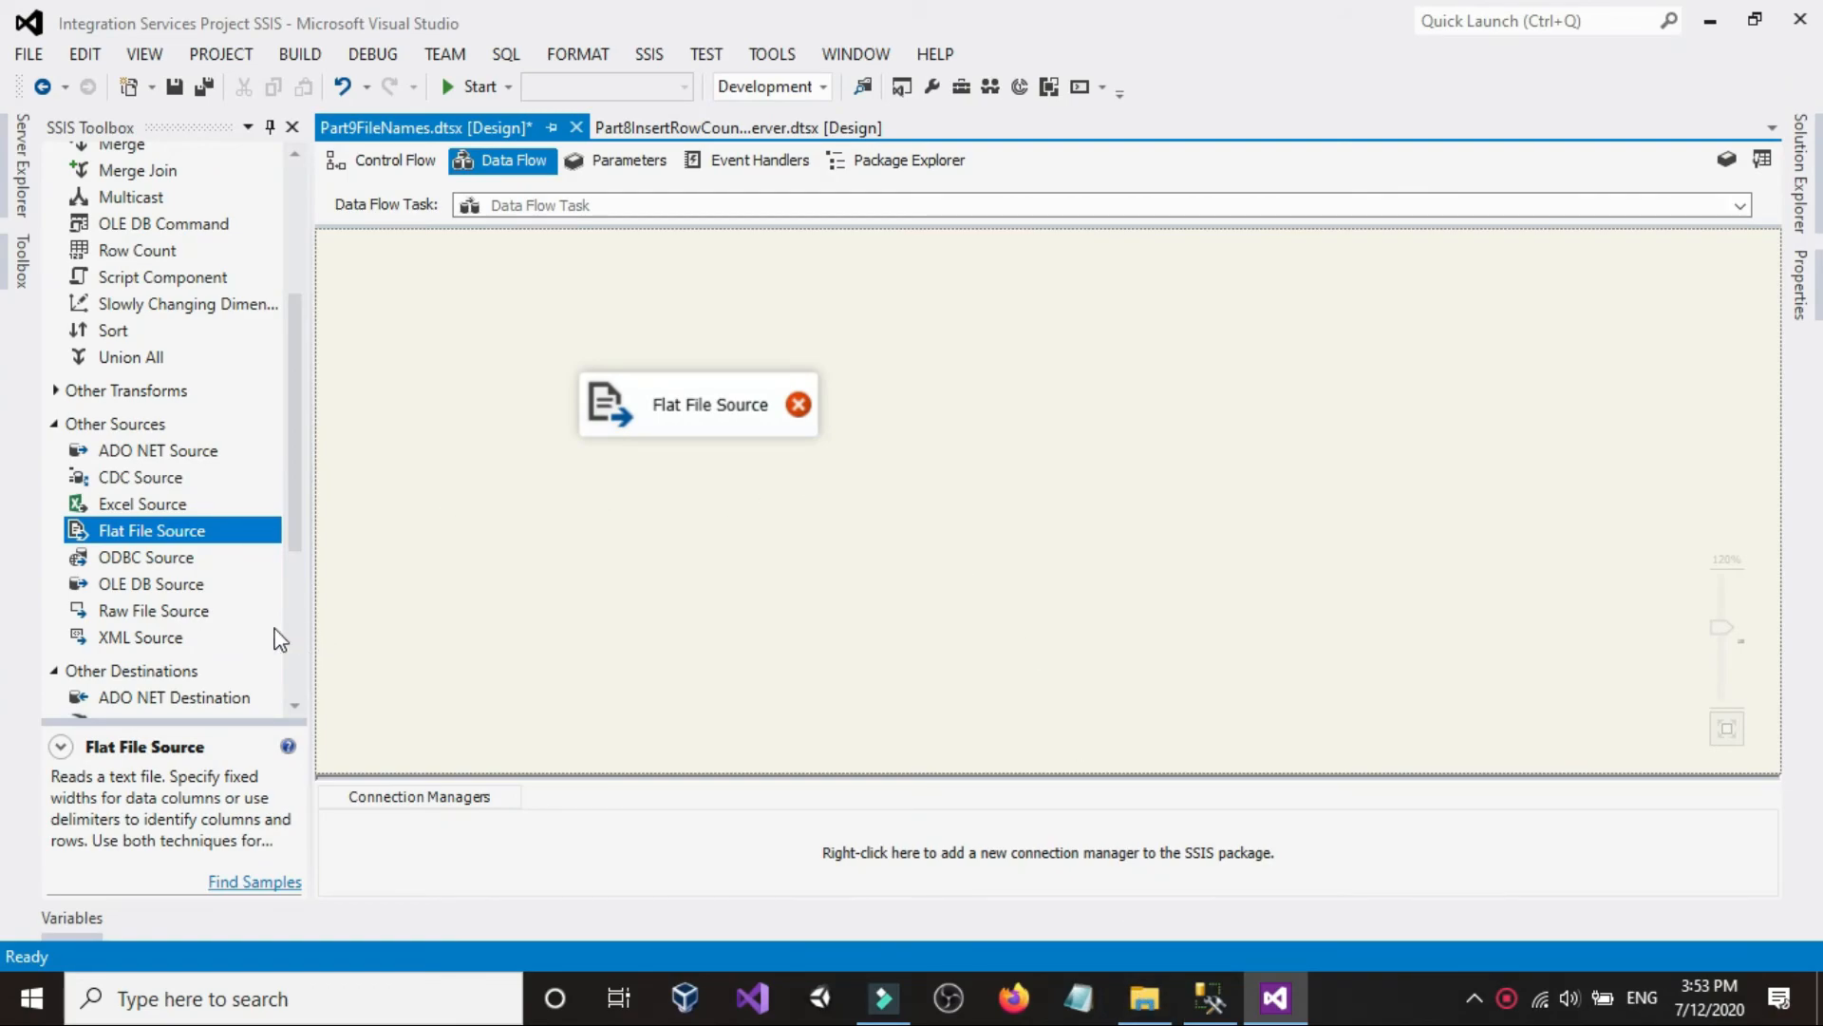
{"action": "scroll", "coordinate": [141, 628], "scroll_direction": "down", "scroll_amount": 4}
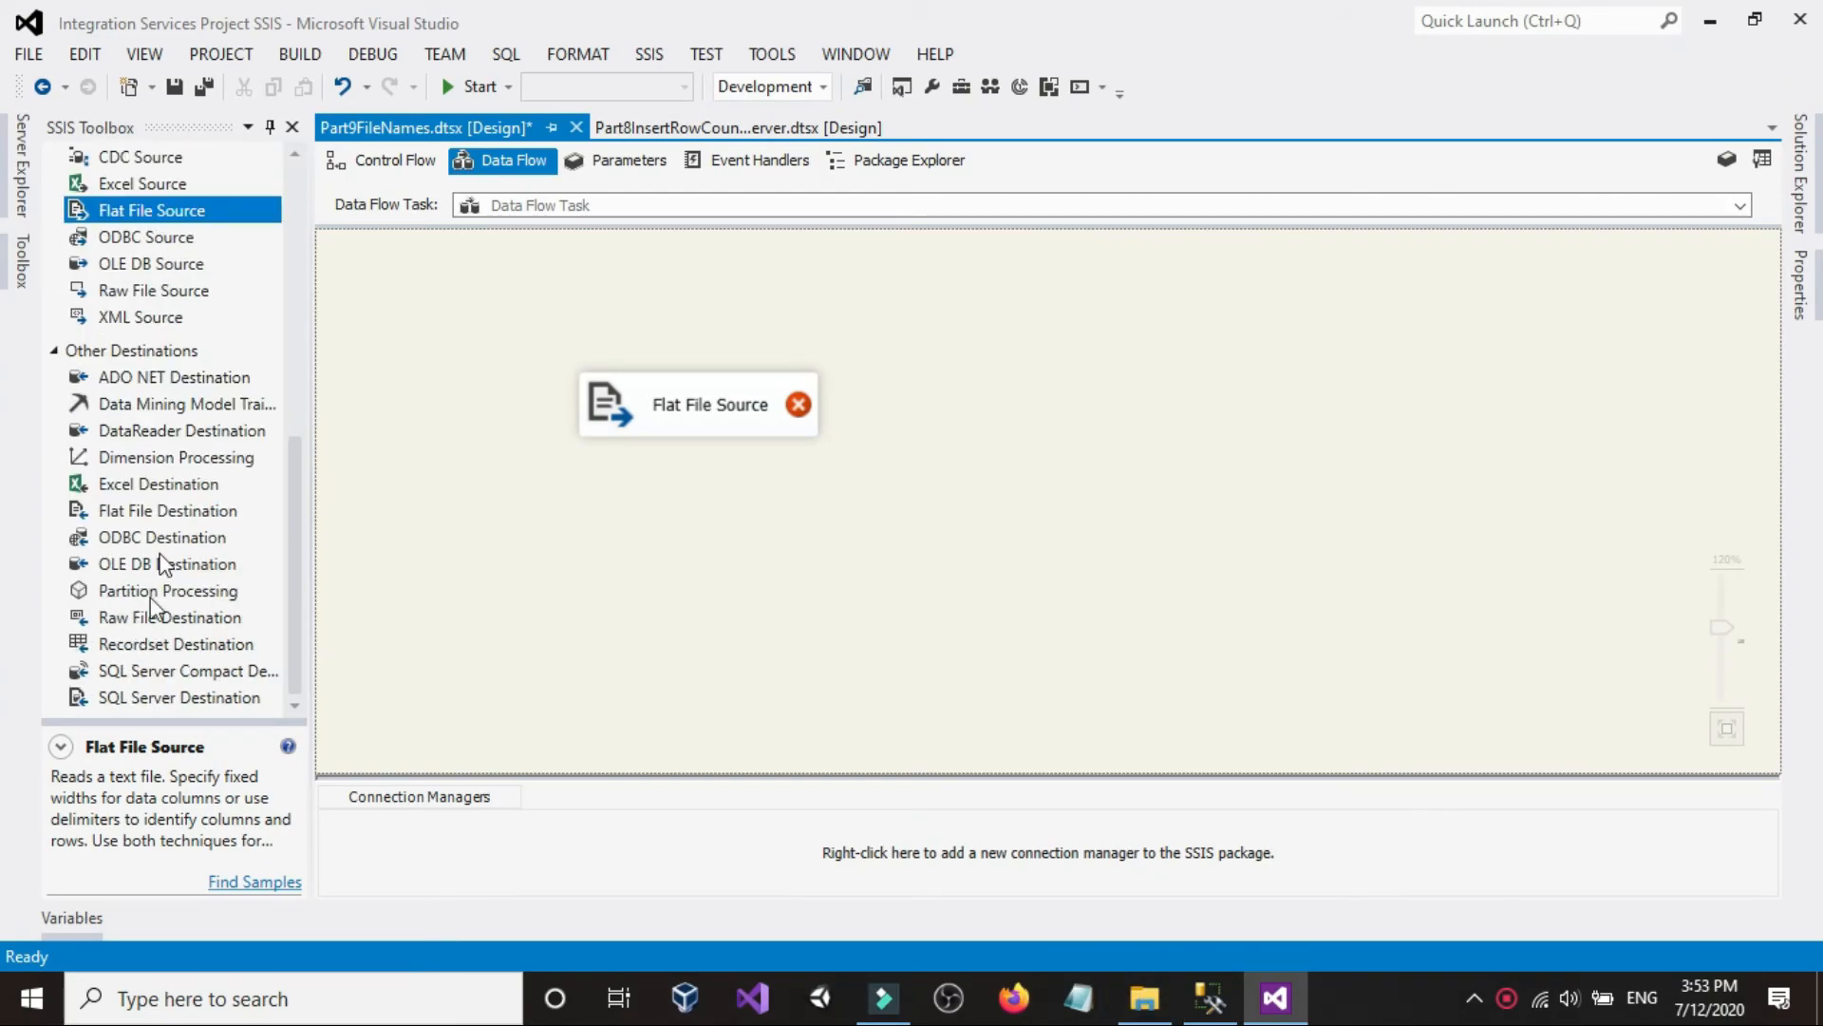
{"action": "left_click", "coordinate": [383, 159]}
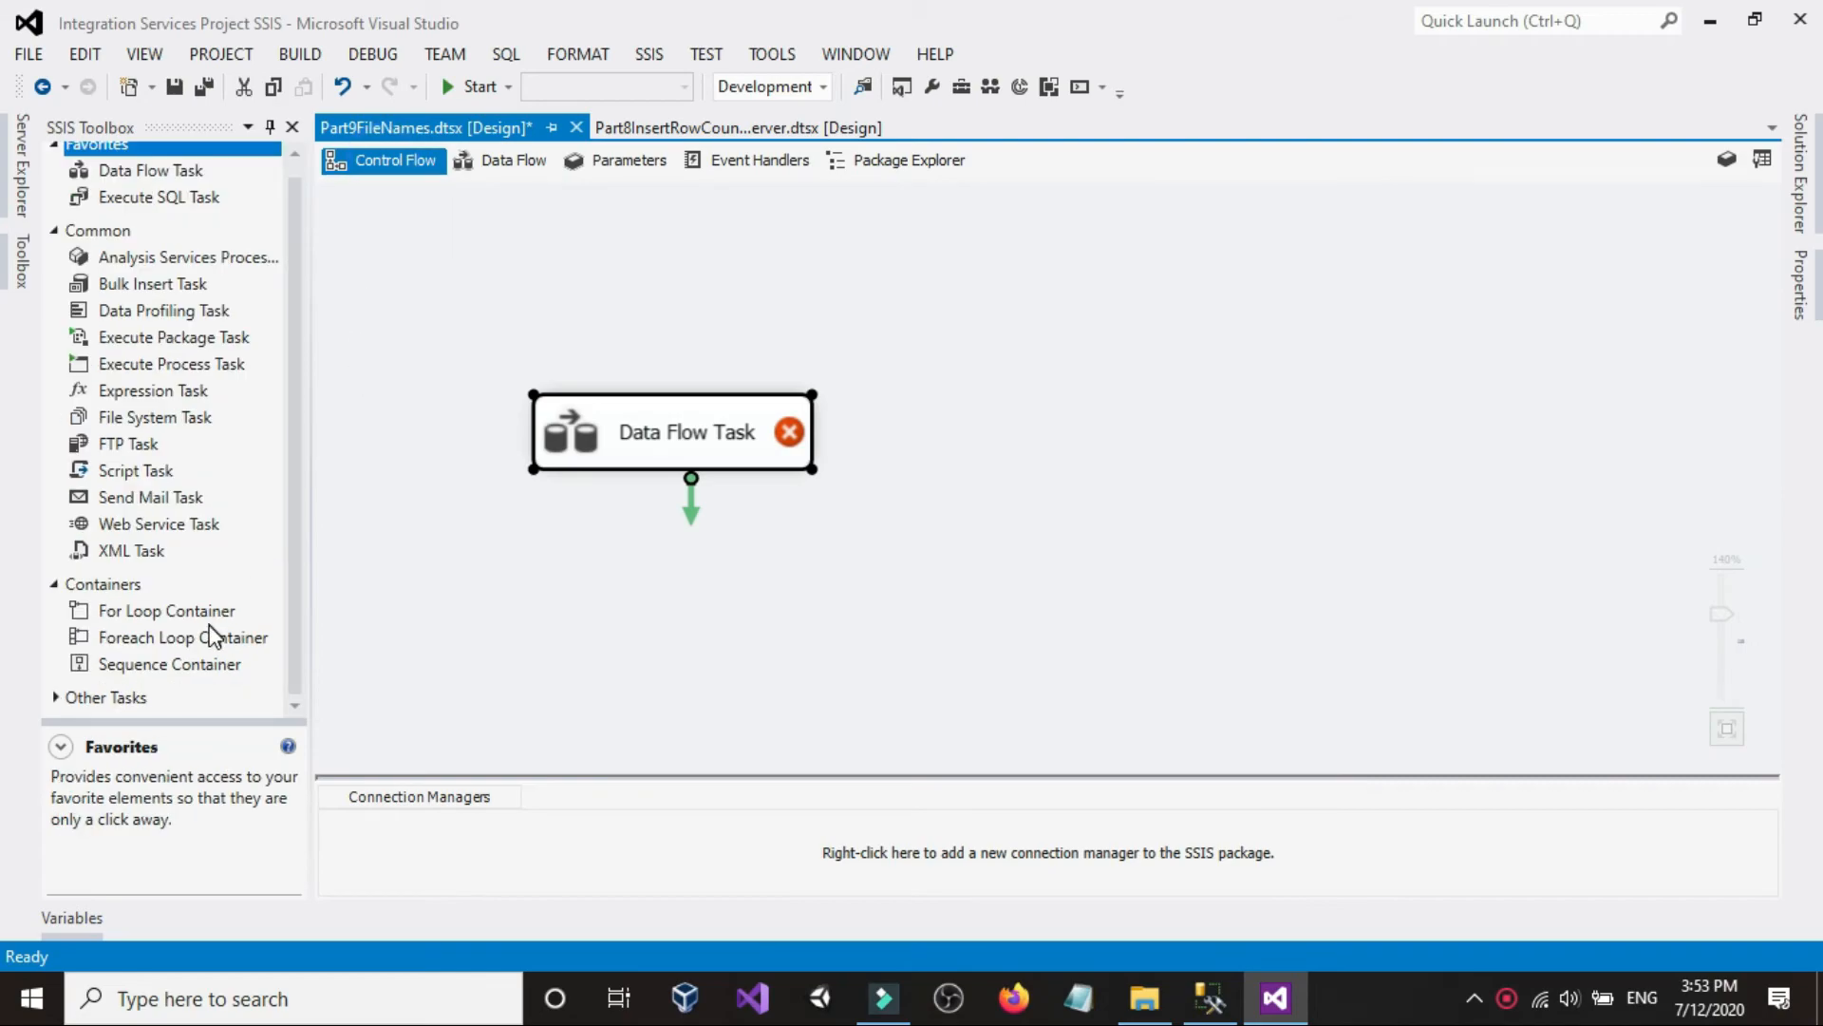
{"action": "left_click", "coordinate": [1145, 997]}
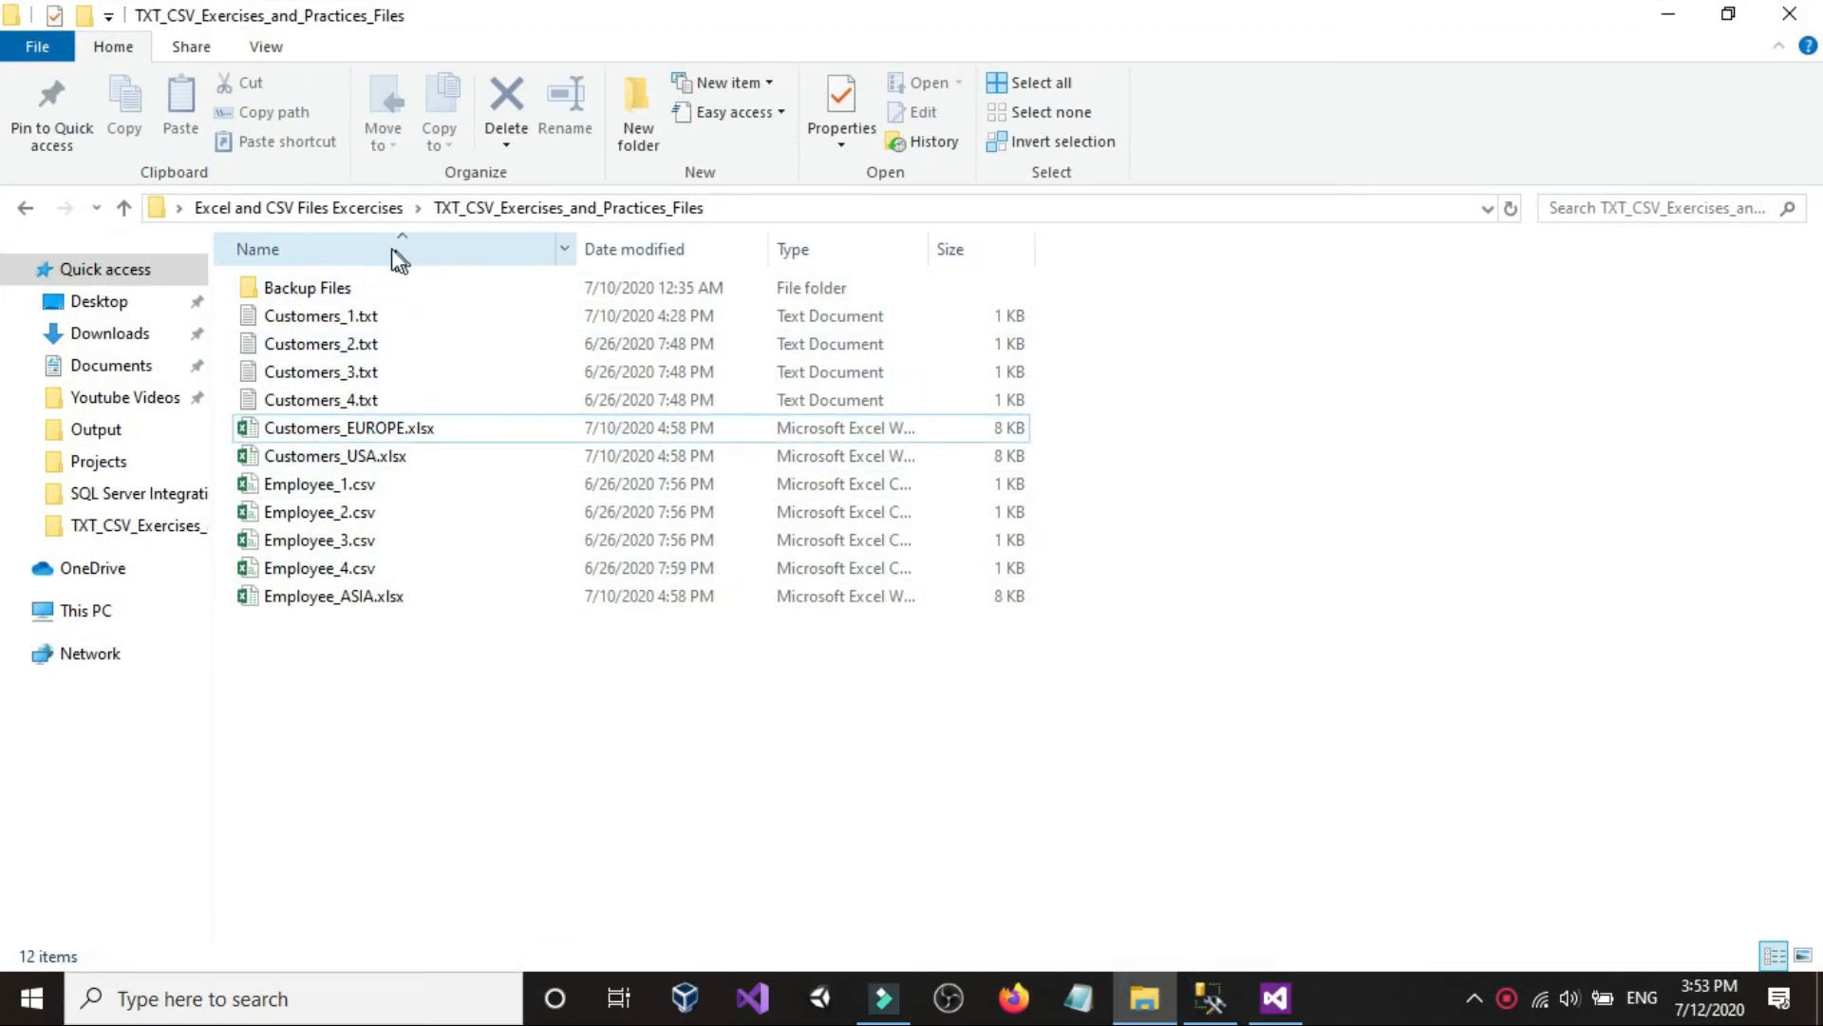
{"action": "mouse_move", "coordinate": [1219, 997]}
{"action": "left_click", "coordinate": [1275, 997]}
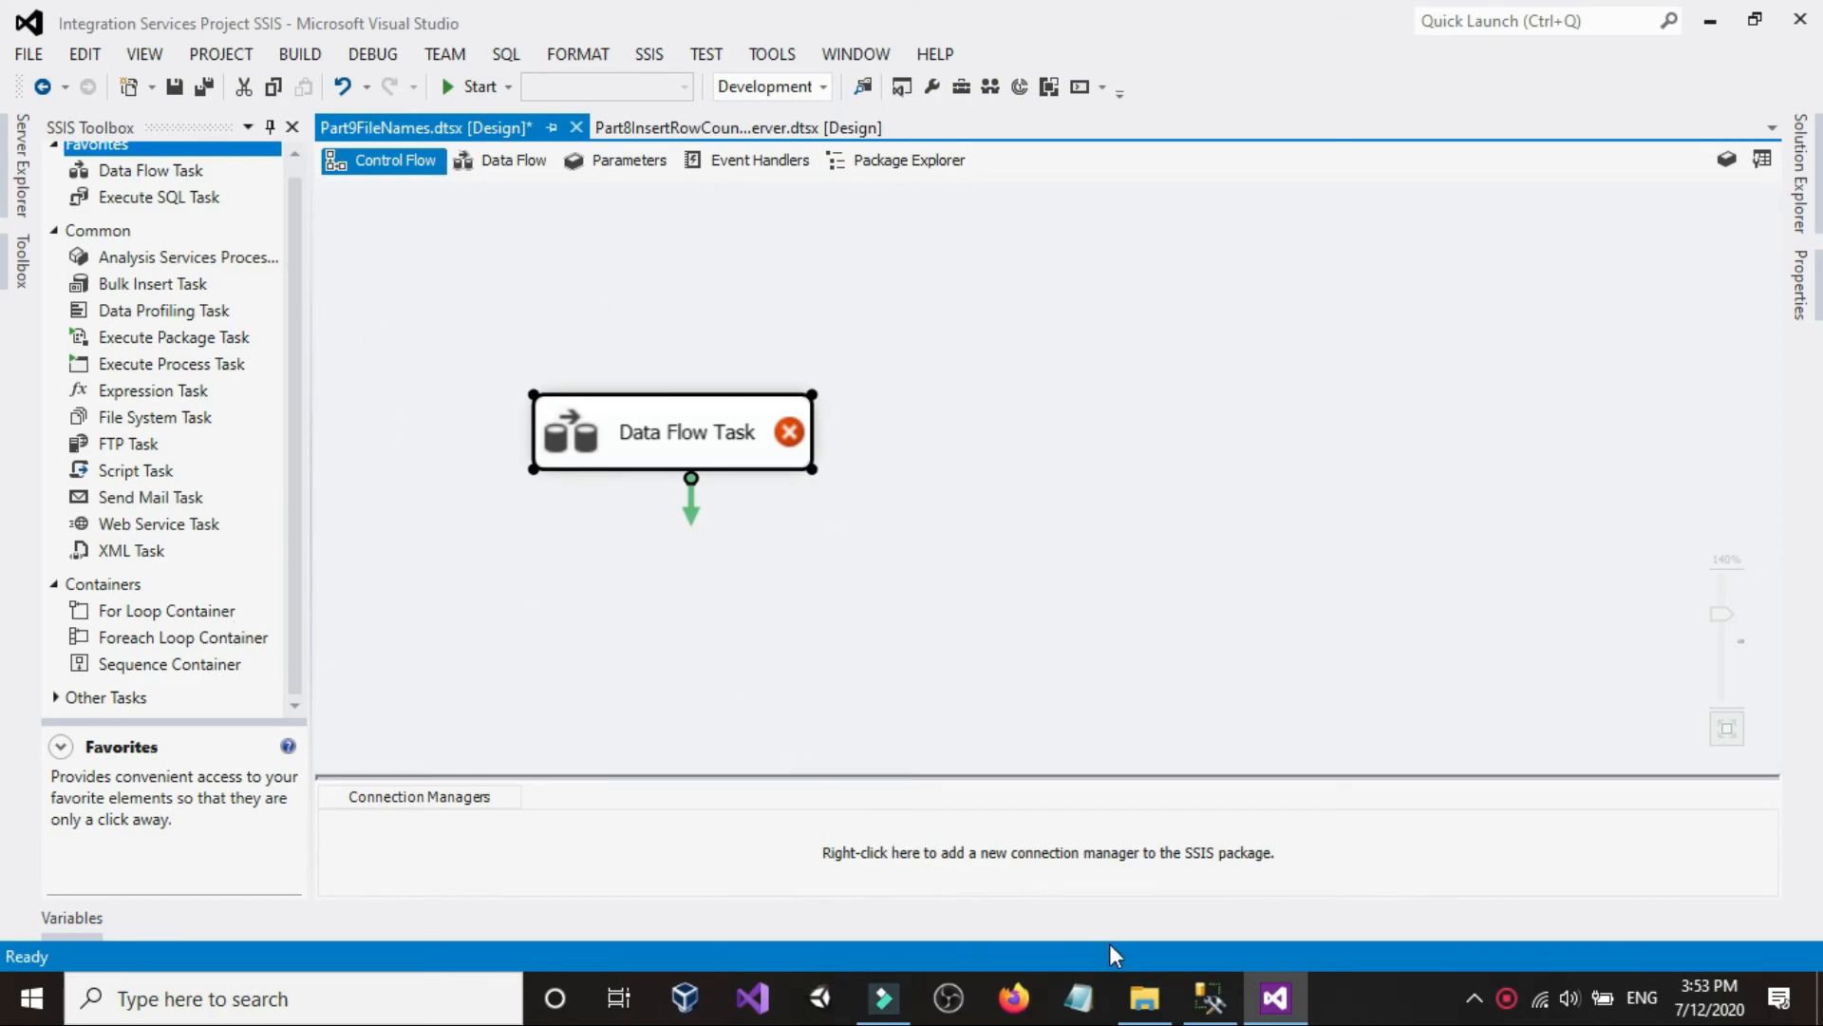
{"action": "left_click", "coordinate": [1144, 997]}
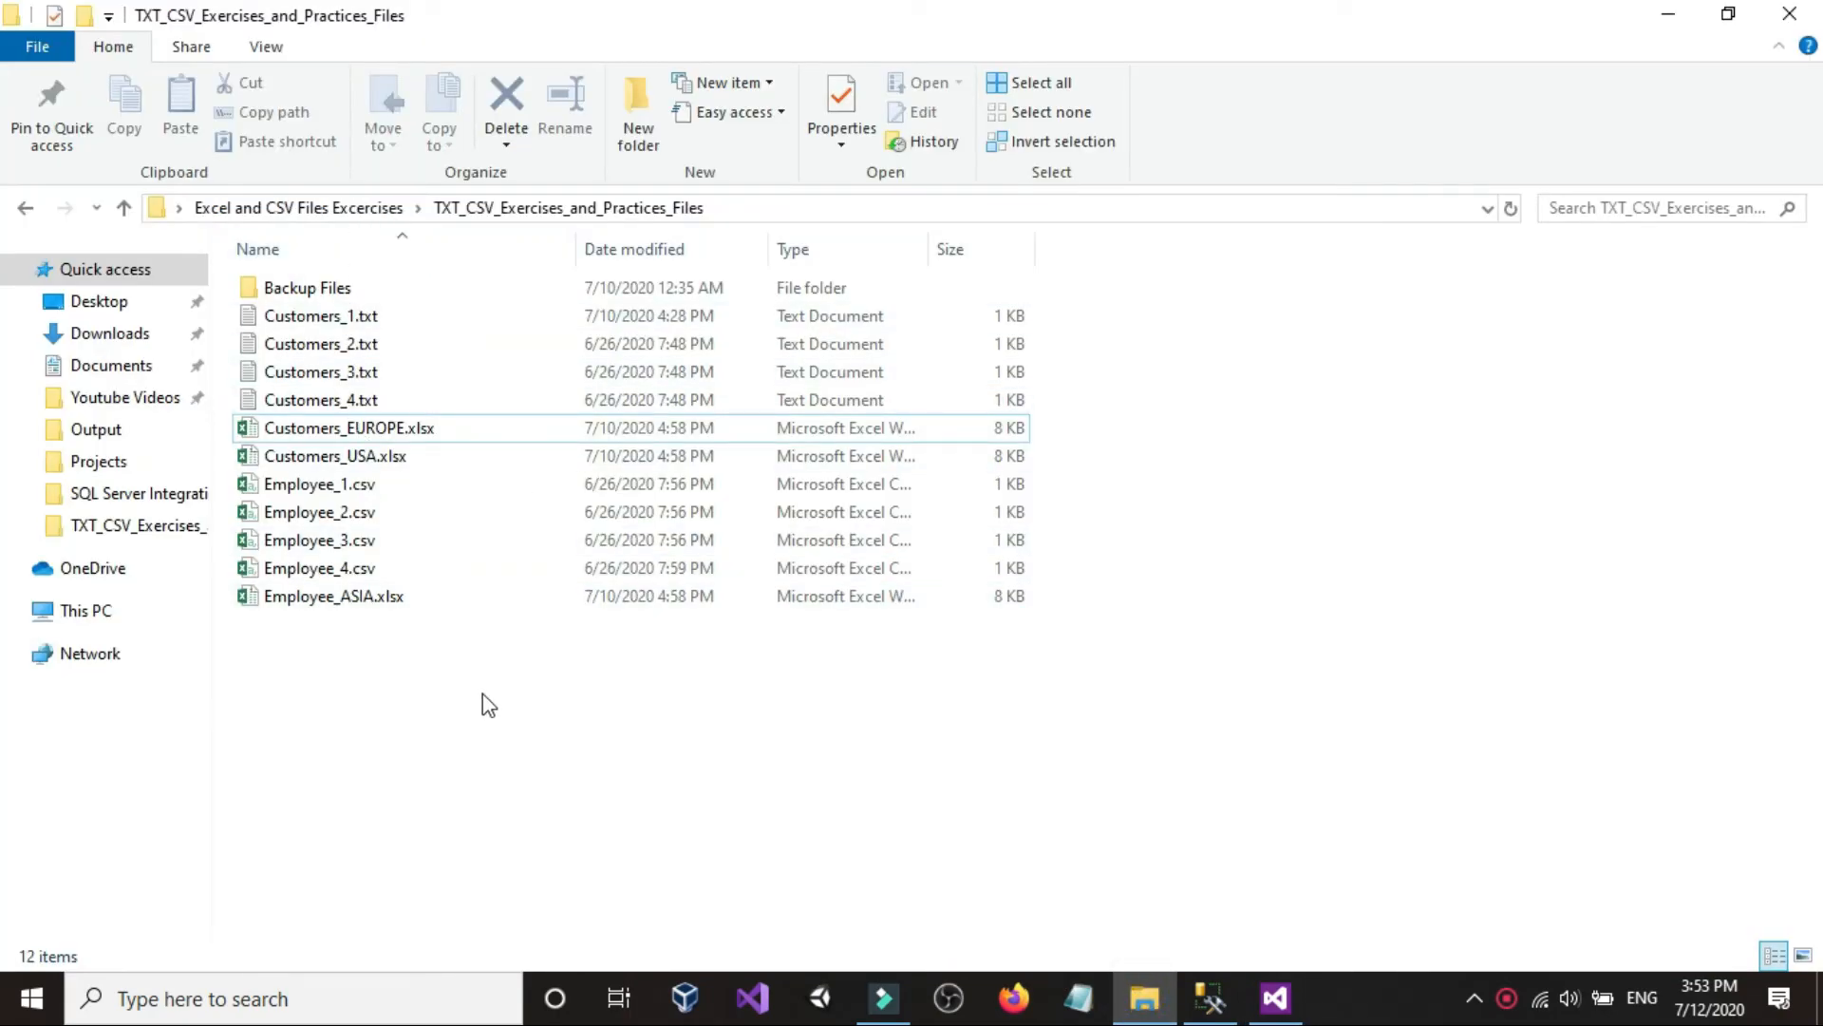
{"action": "left_click", "coordinate": [1284, 1014]}
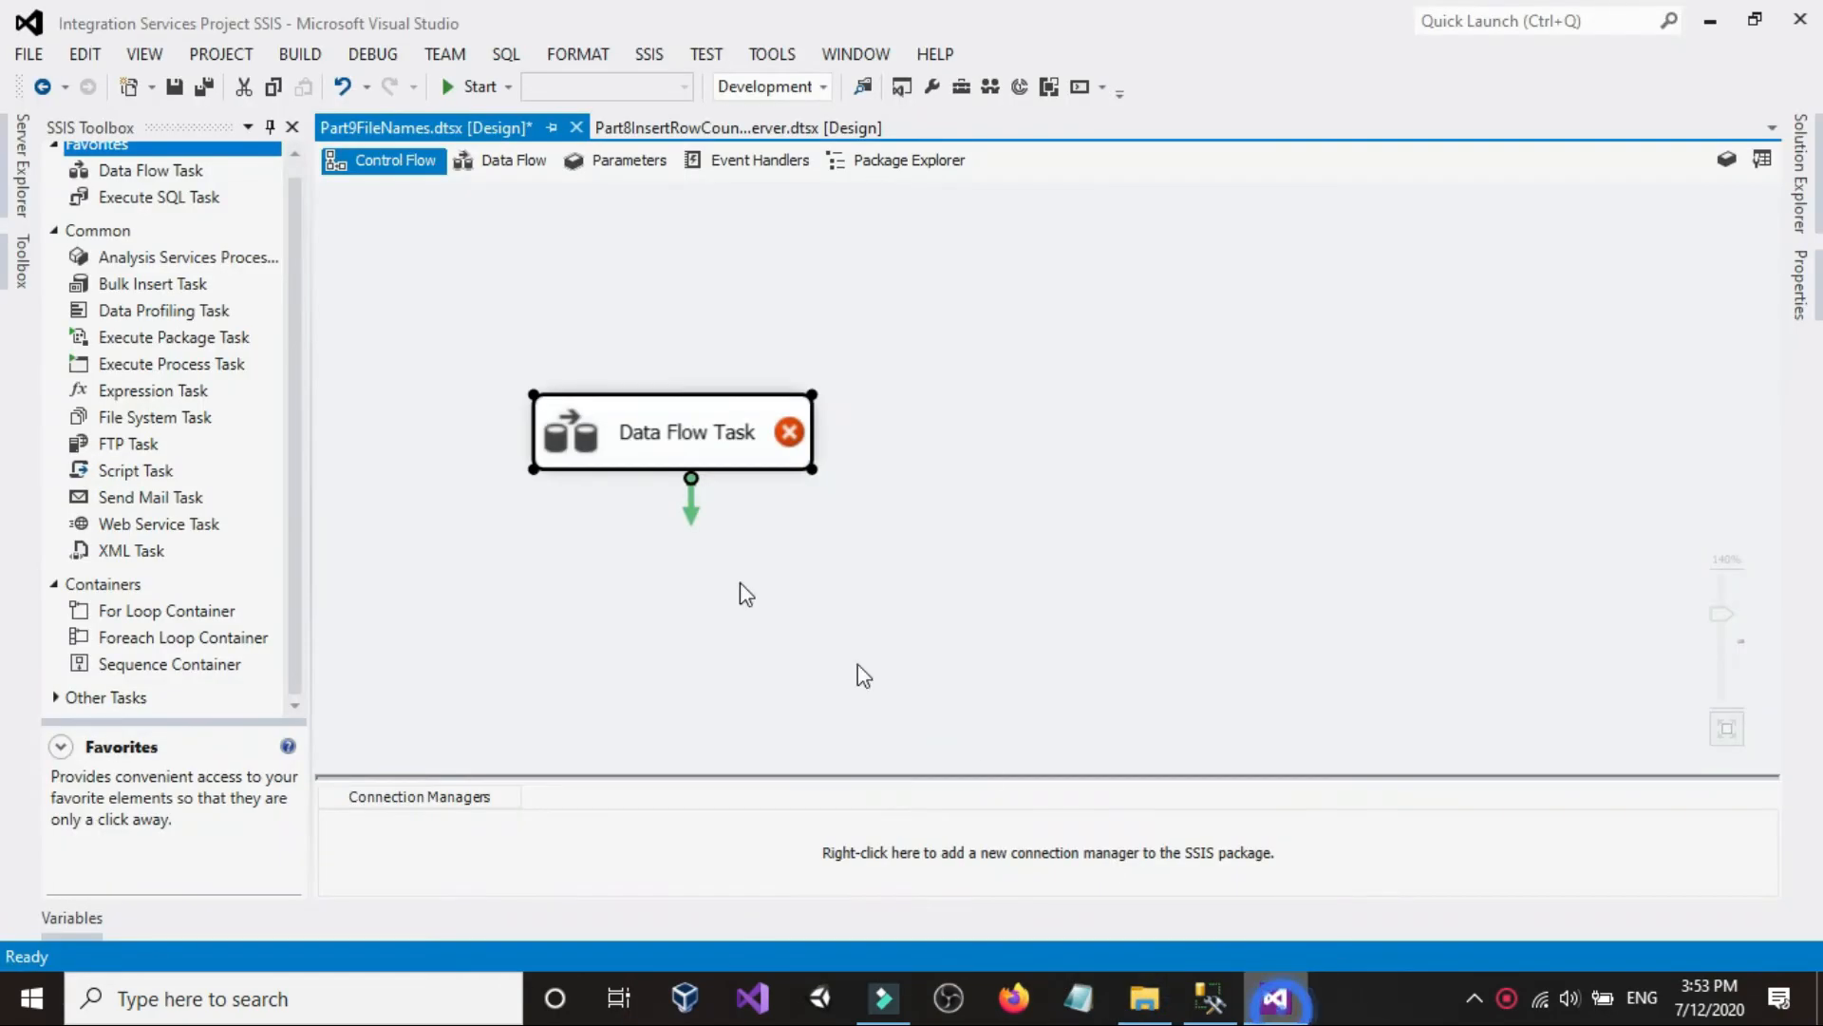
- Open the Flat File Source in the Data Flow Task for editing and start a new flat file connection manager
{"action": "double_click", "coordinate": [646, 434]}
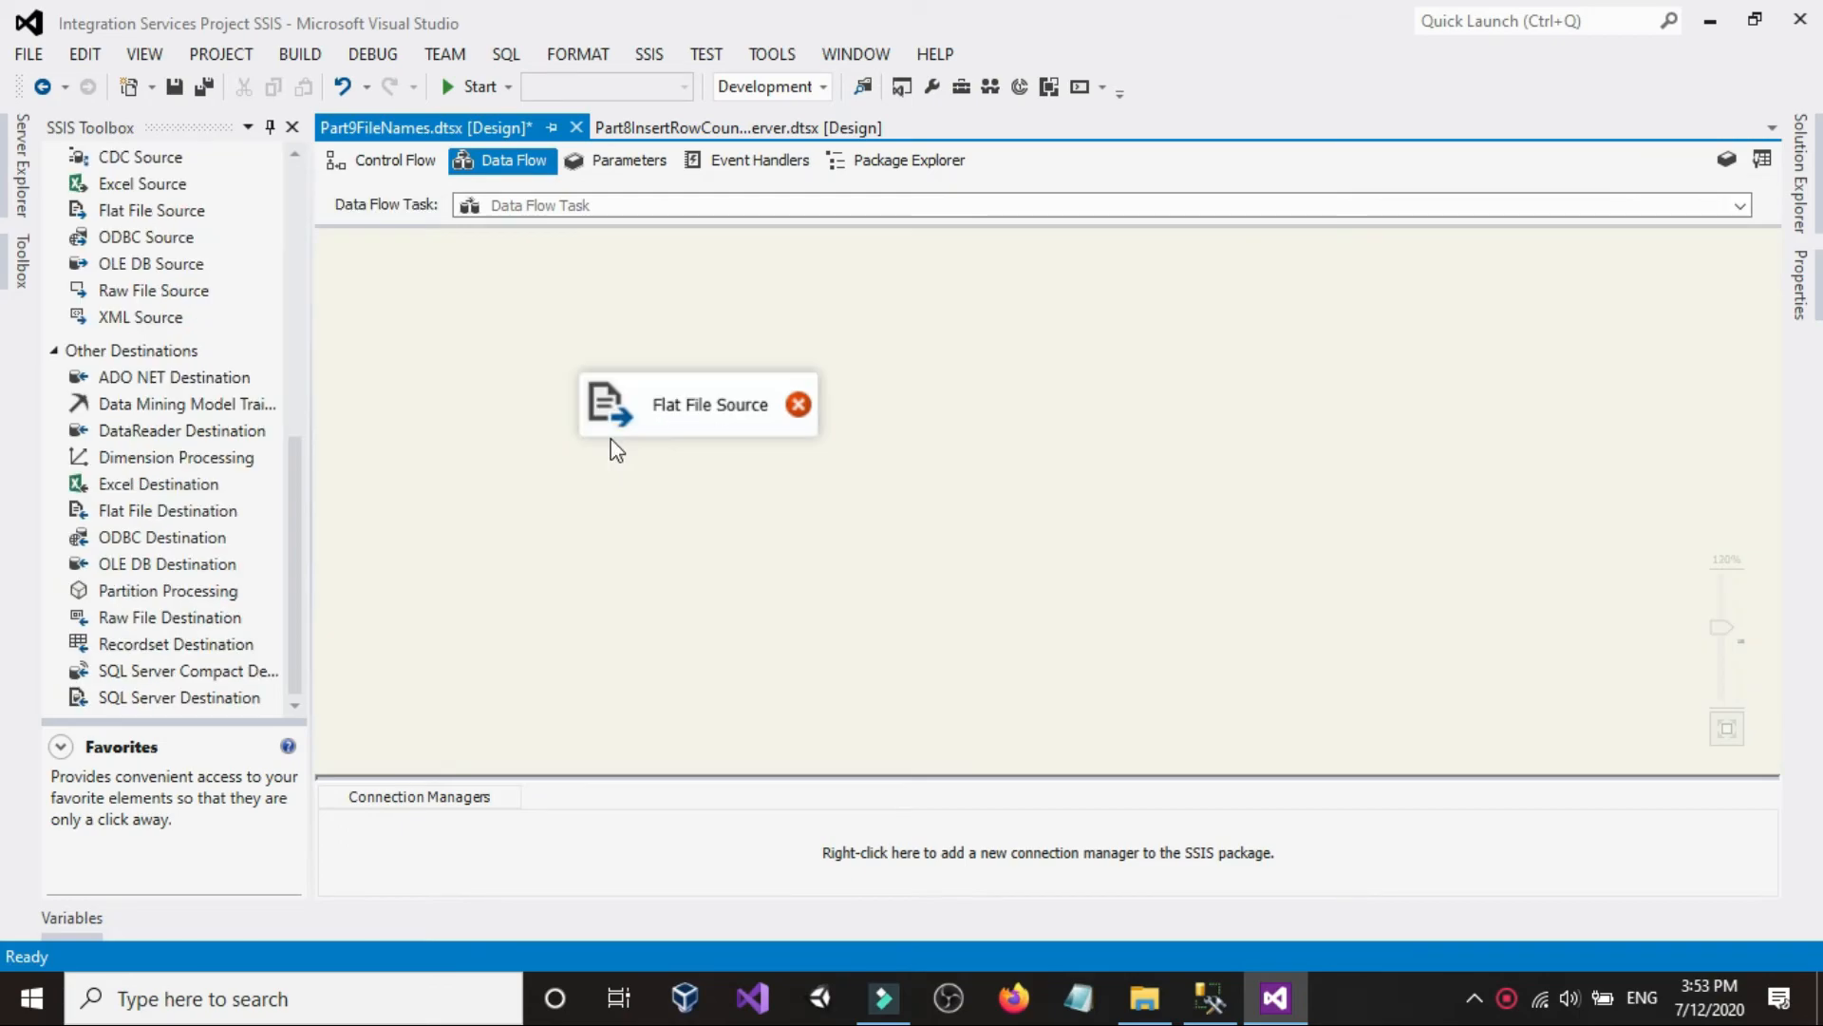
{"action": "double_click", "coordinate": [710, 414]}
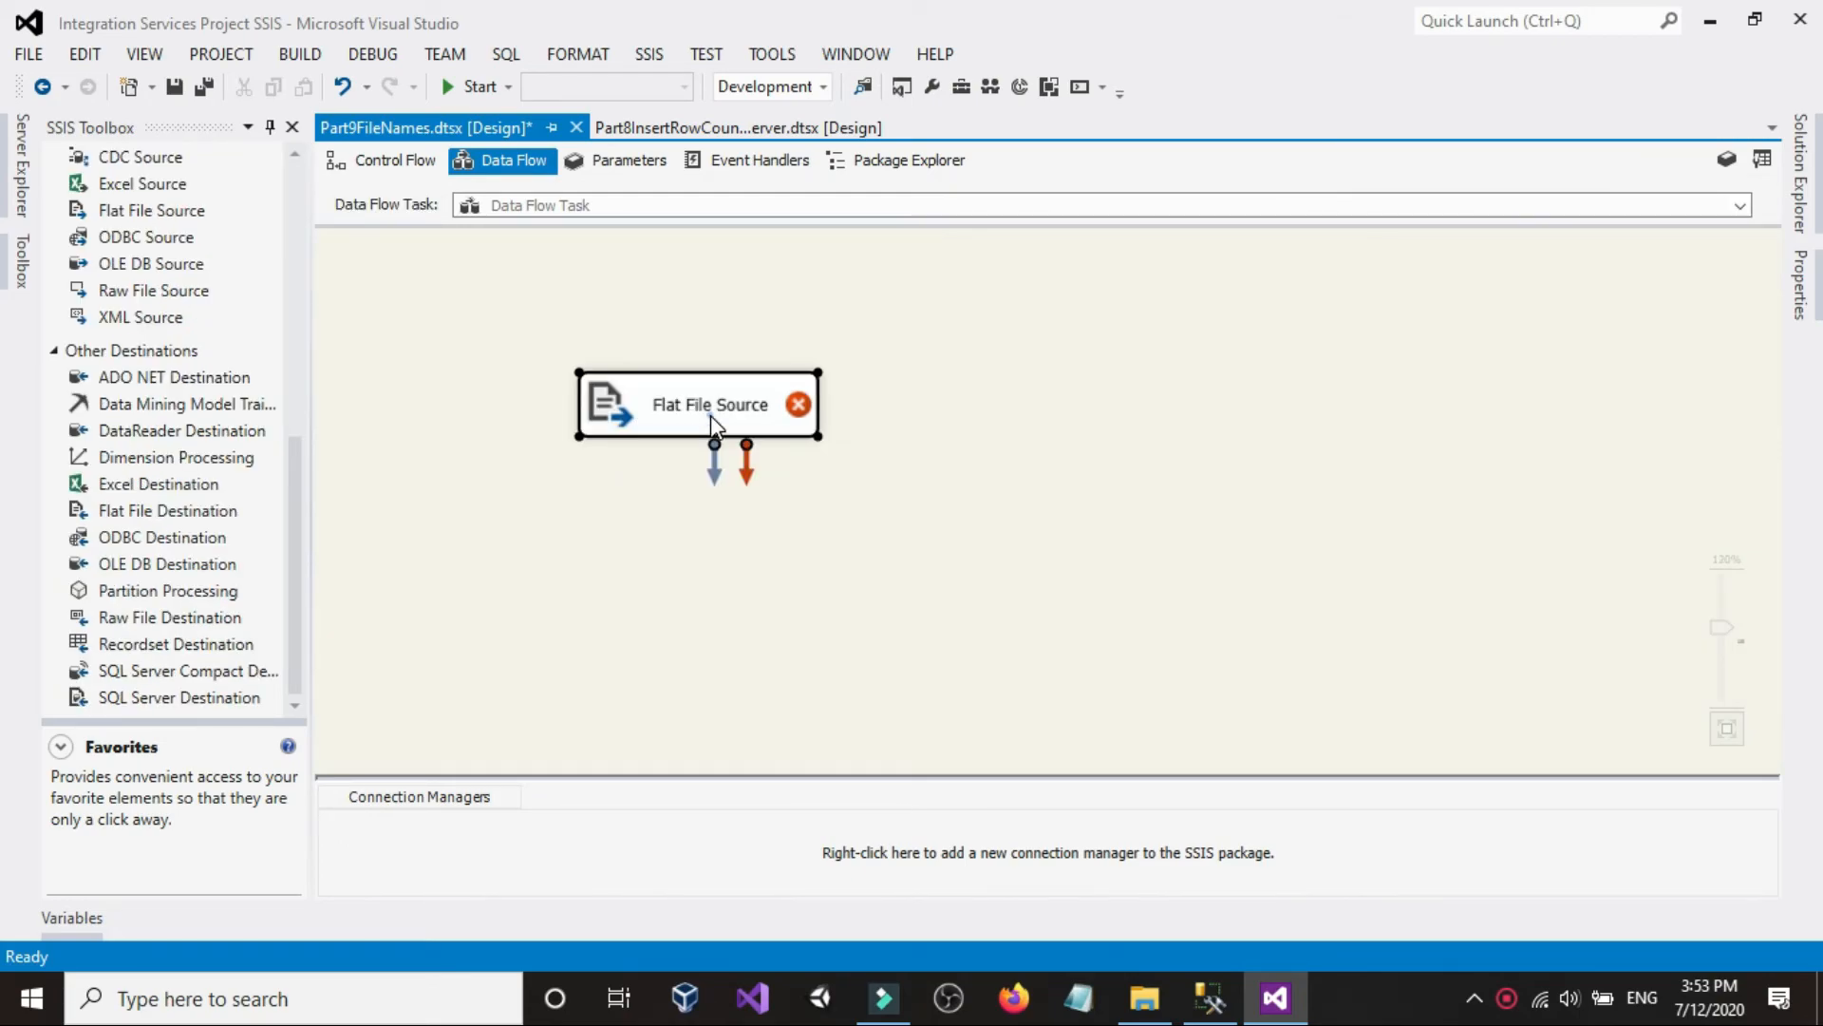
{"action": "left_click", "coordinate": [1333, 230]}
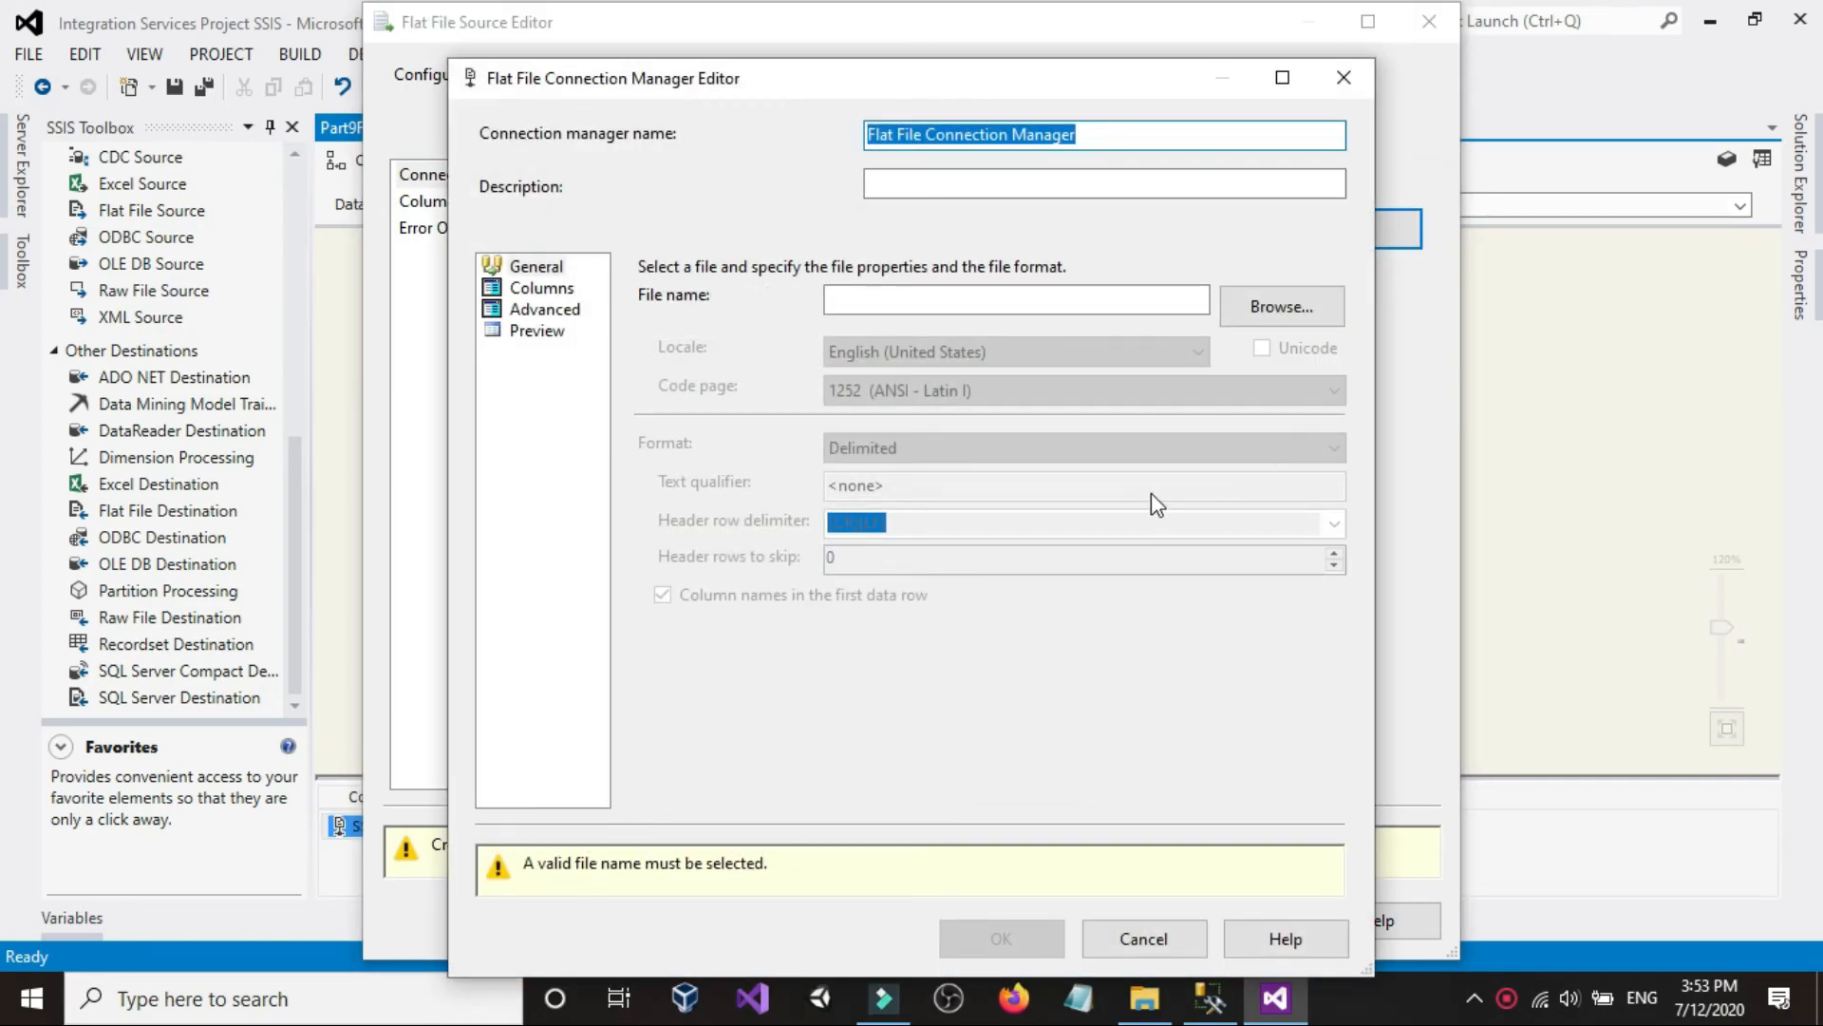
{"action": "left_click", "coordinate": [1144, 997]}
{"action": "left_click", "coordinate": [1144, 997]}
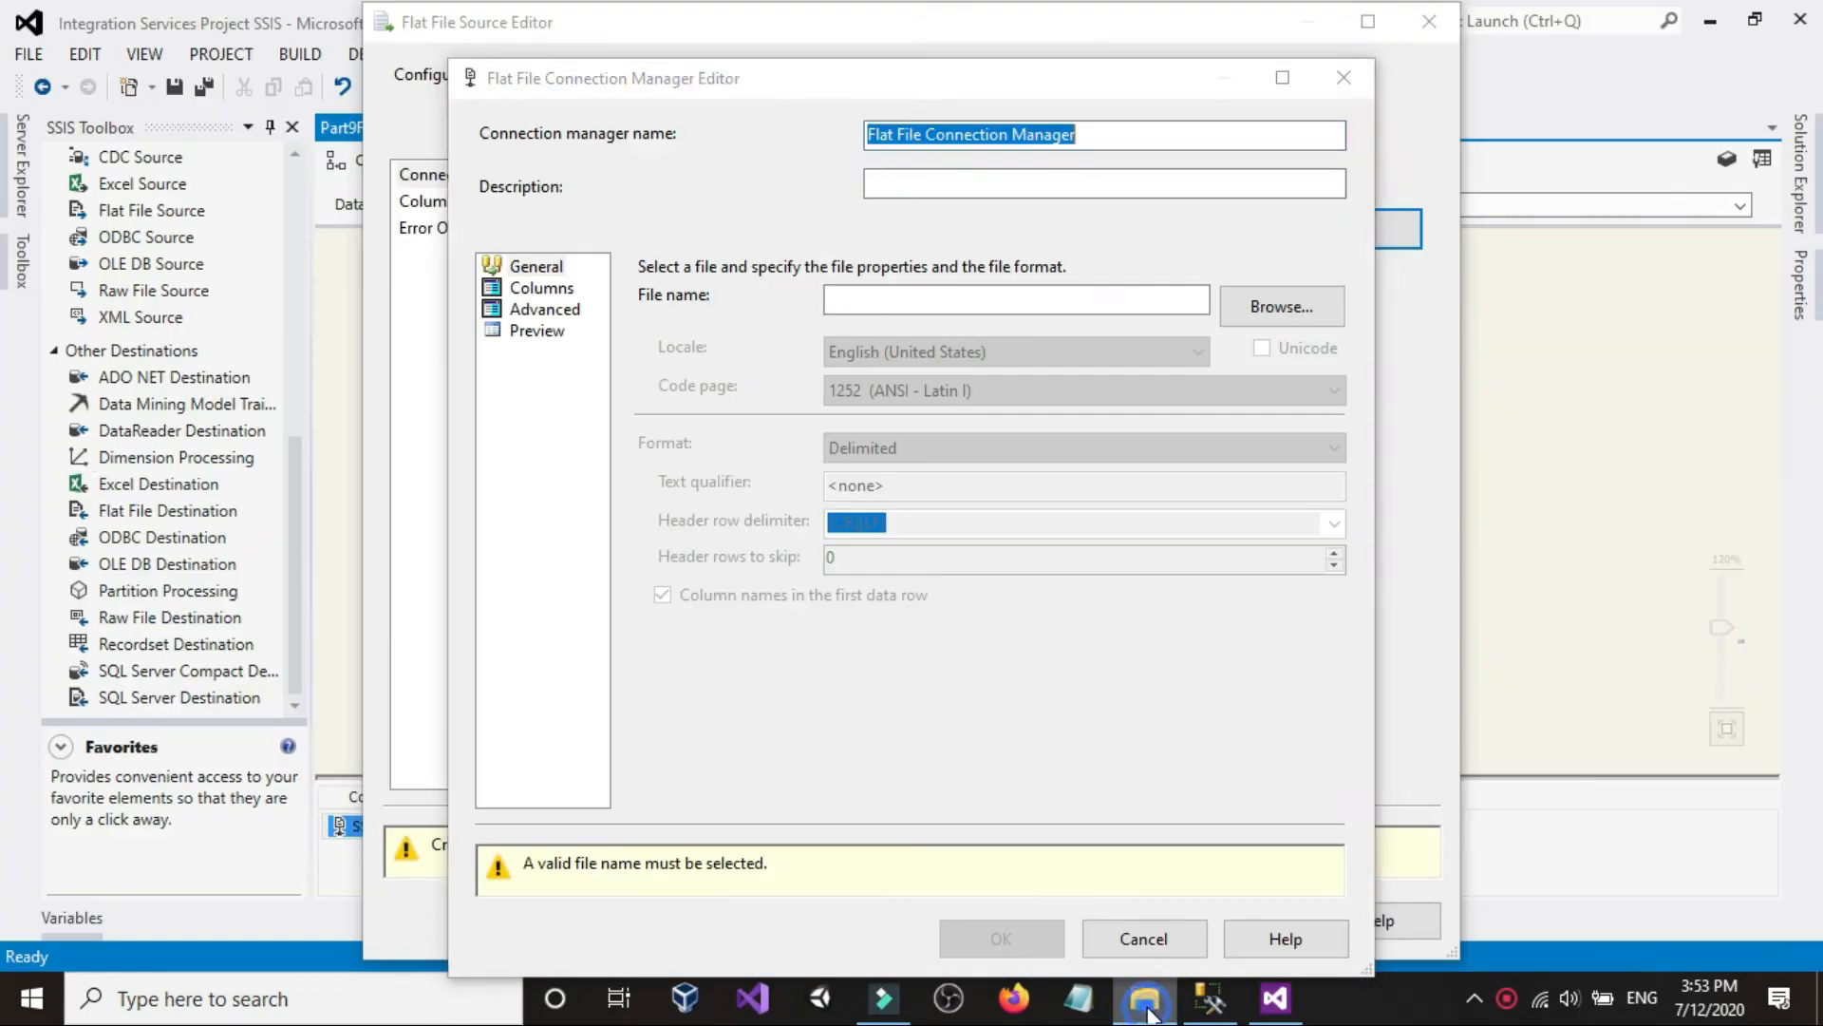
{"action": "left_click", "coordinate": [1156, 134]}
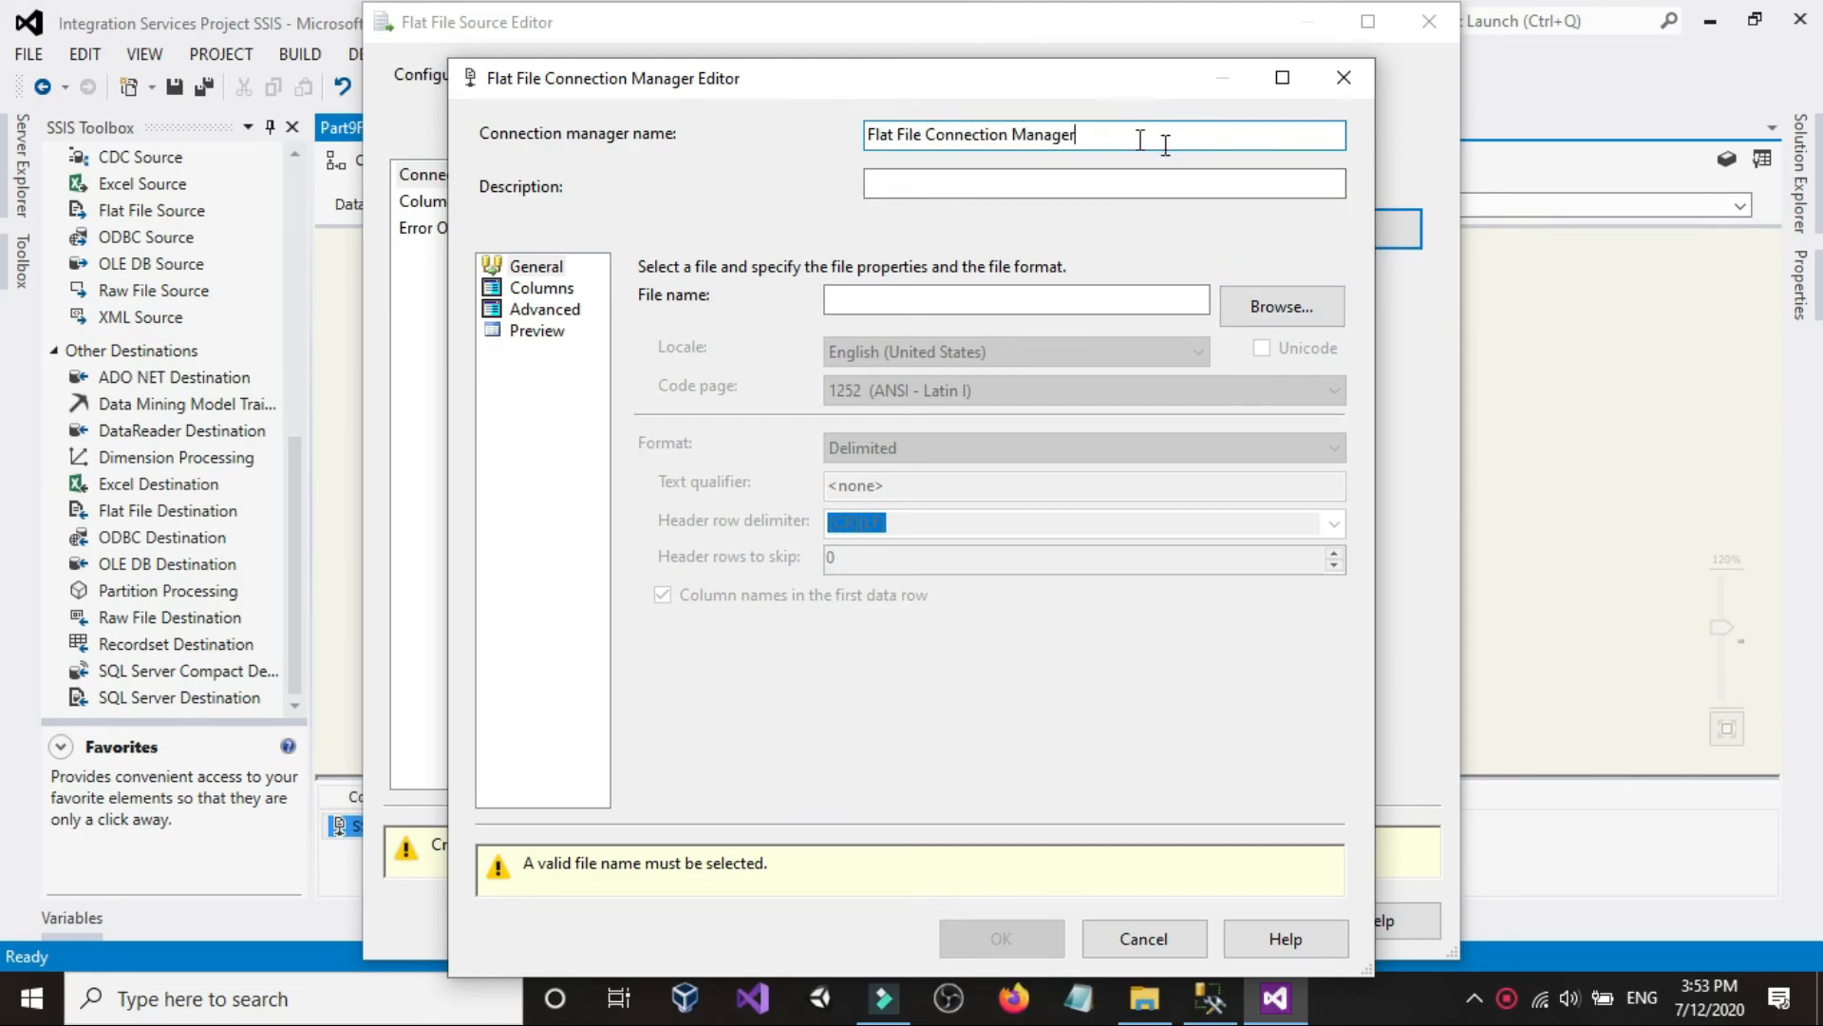
- Try the all-files and CSV filters, return to text files, and choose Customers_1.txt as the connection's source file
{"action": "left_click", "coordinate": [1274, 302]}
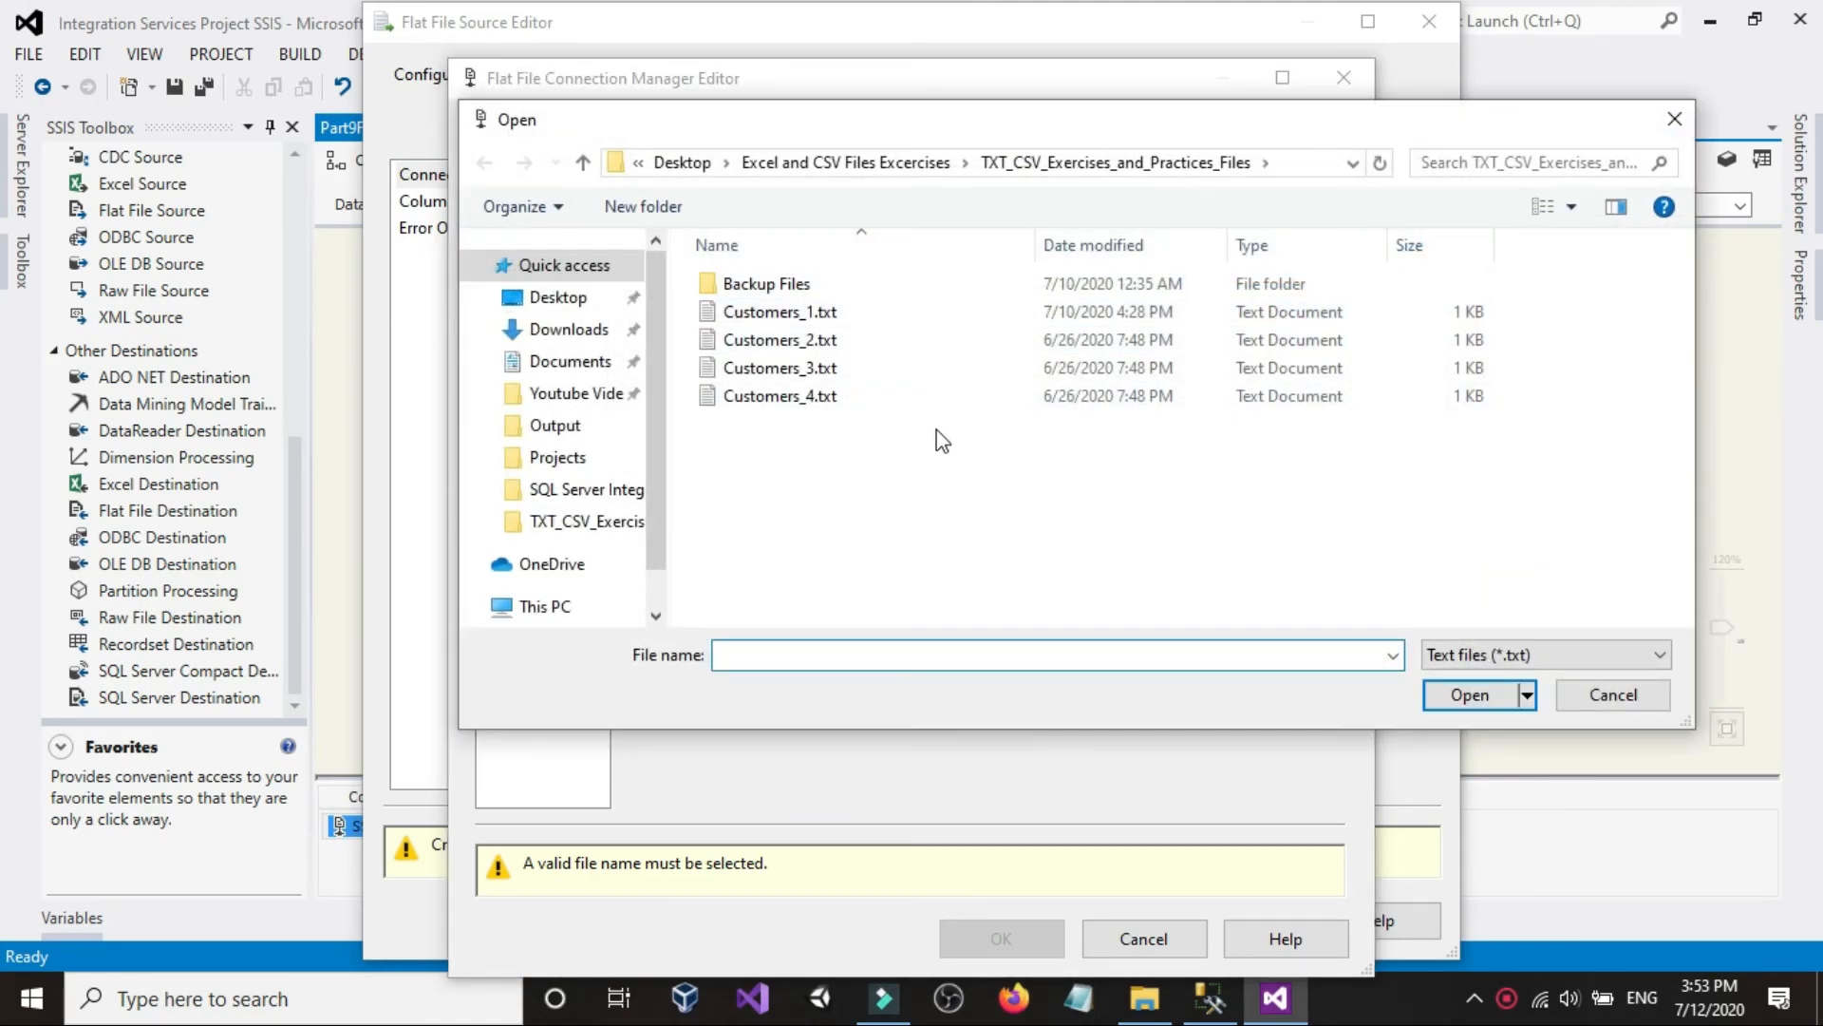
{"action": "left_click", "coordinate": [1463, 671]}
{"action": "left_click", "coordinate": [1586, 719]}
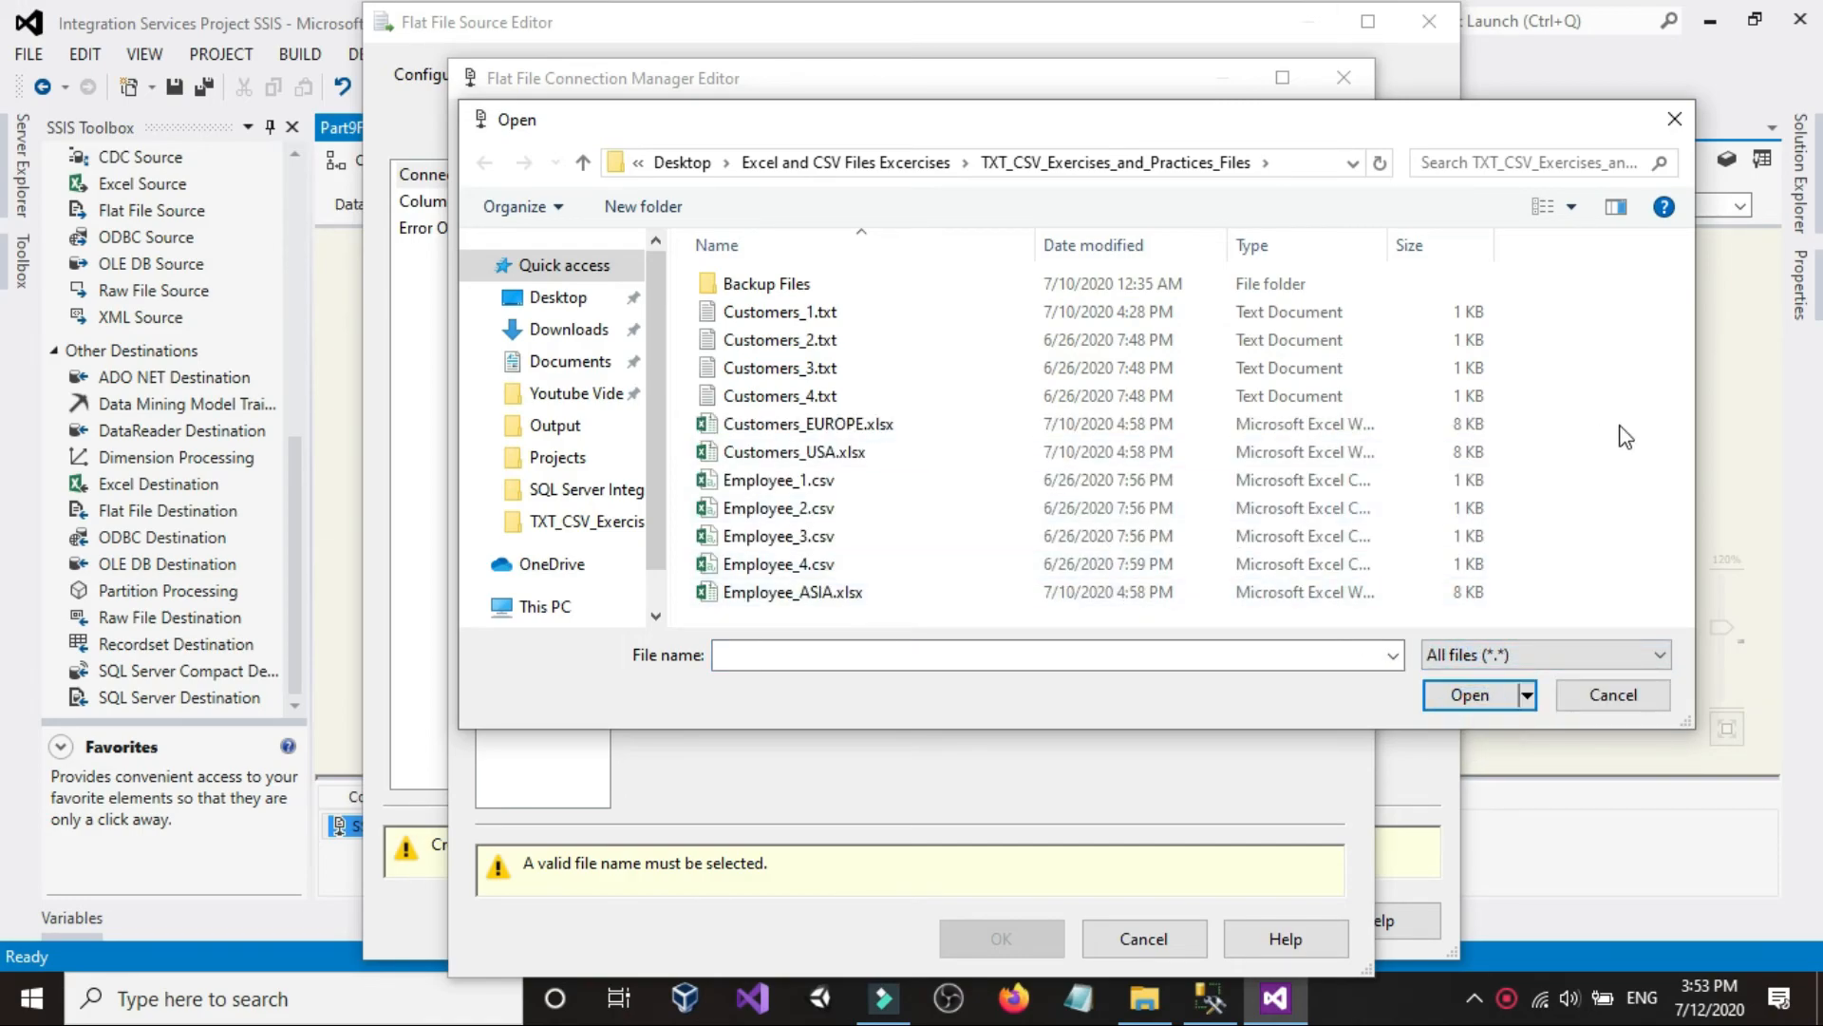
{"action": "left_click", "coordinate": [1542, 655]}
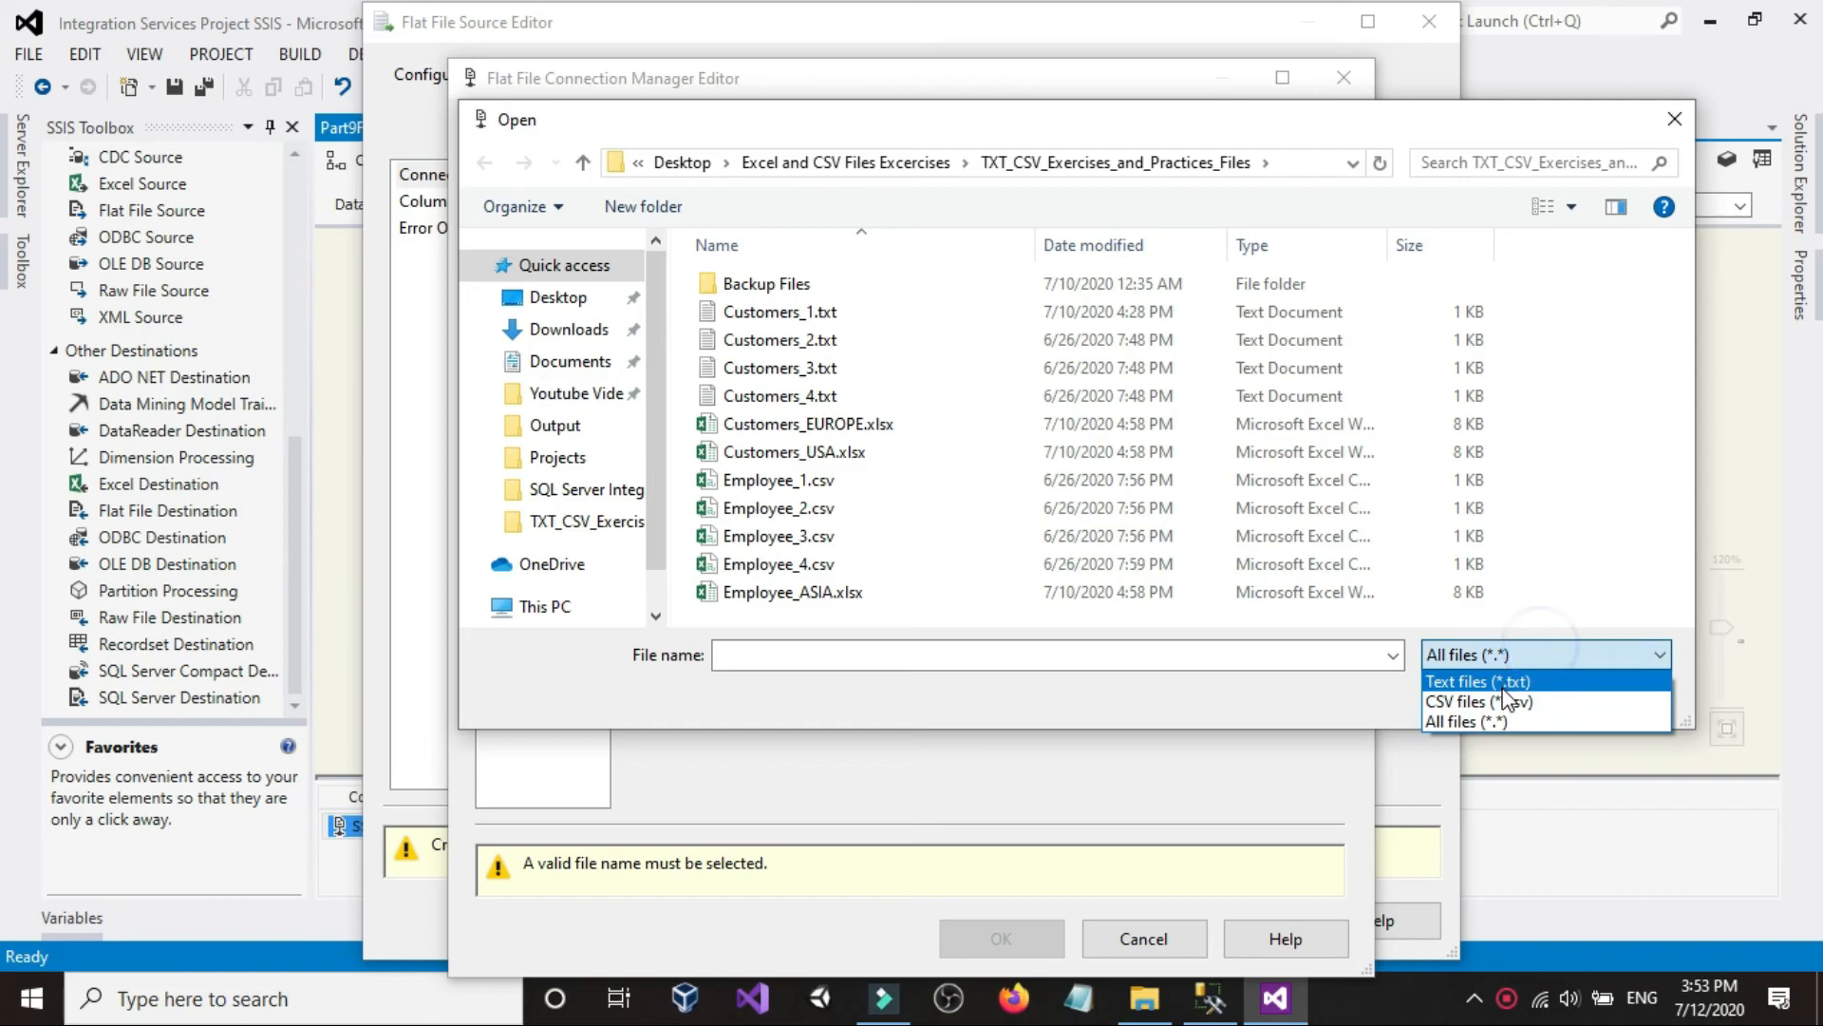
{"action": "left_click", "coordinate": [1501, 702]}
{"action": "left_click", "coordinate": [1540, 657]}
{"action": "left_click", "coordinate": [1505, 681]}
{"action": "double_click", "coordinate": [781, 313]}
- Browse the practice folder again with all file types shown, restore the text files filter and reselect Customers_1.txt
{"action": "left_click", "coordinate": [1287, 306]}
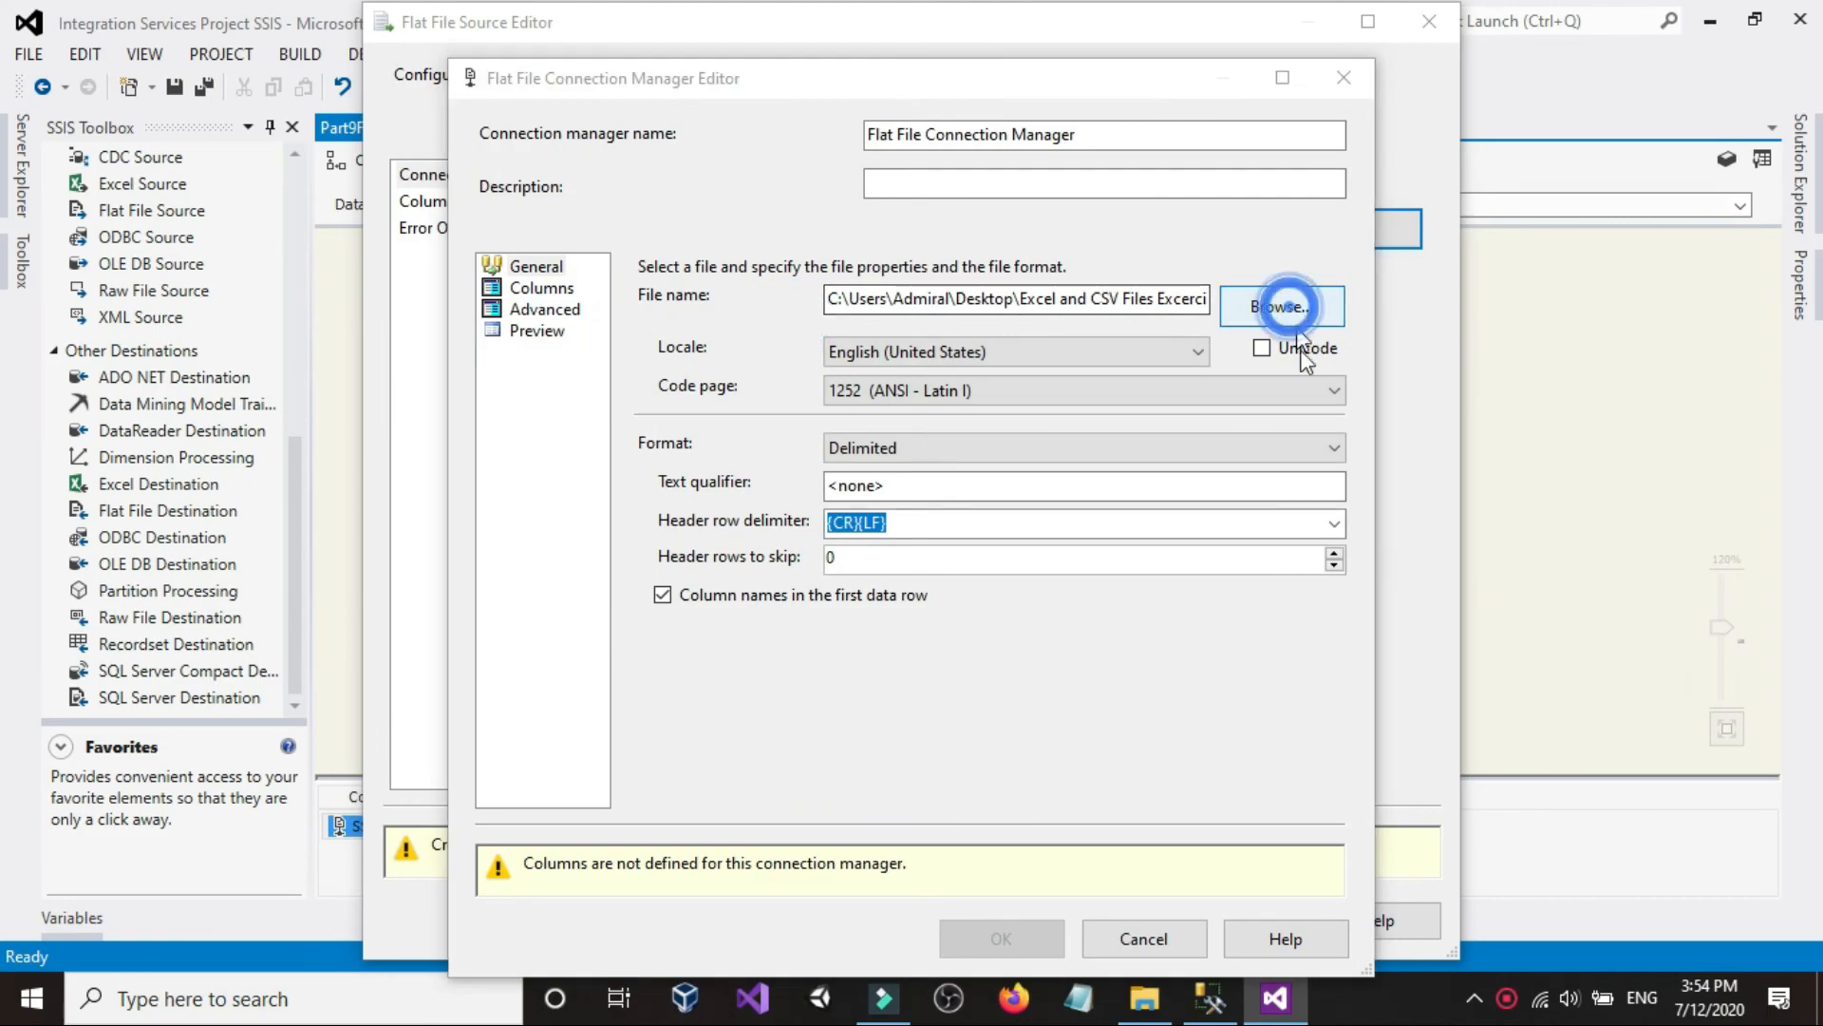
{"action": "left_click", "coordinate": [1495, 655]}
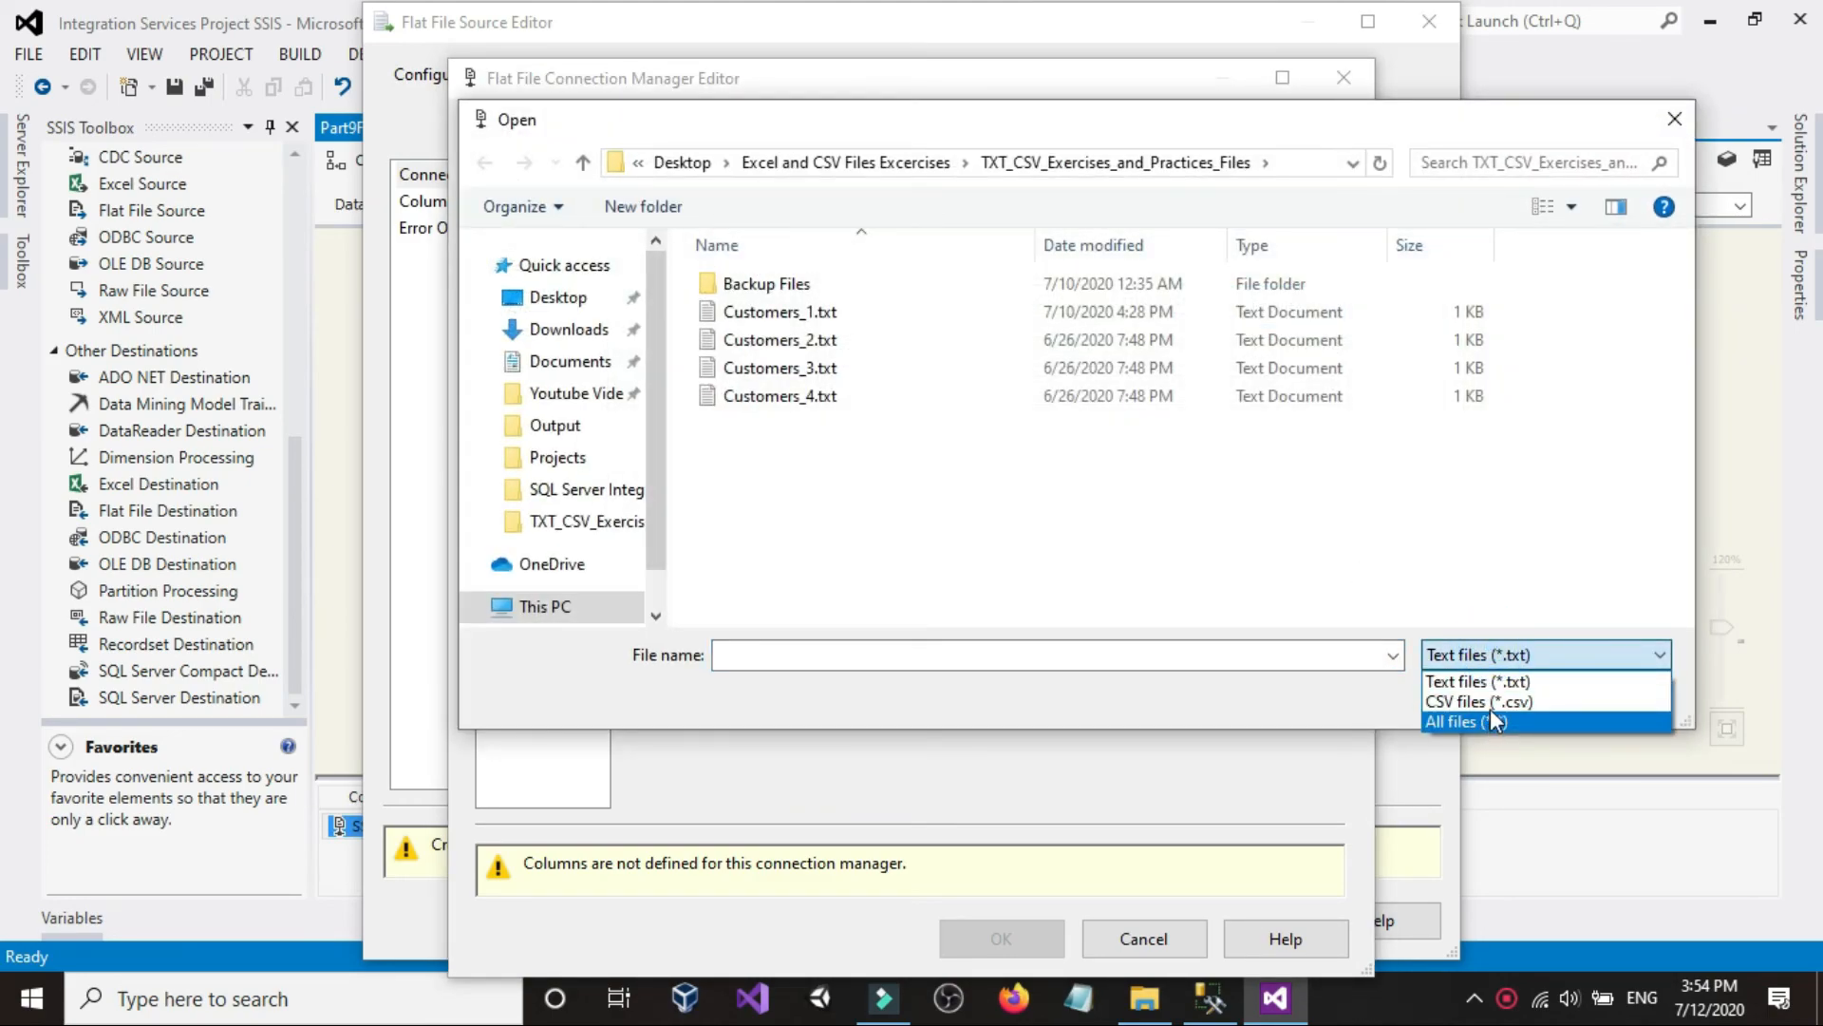
{"action": "left_click", "coordinate": [1462, 720]}
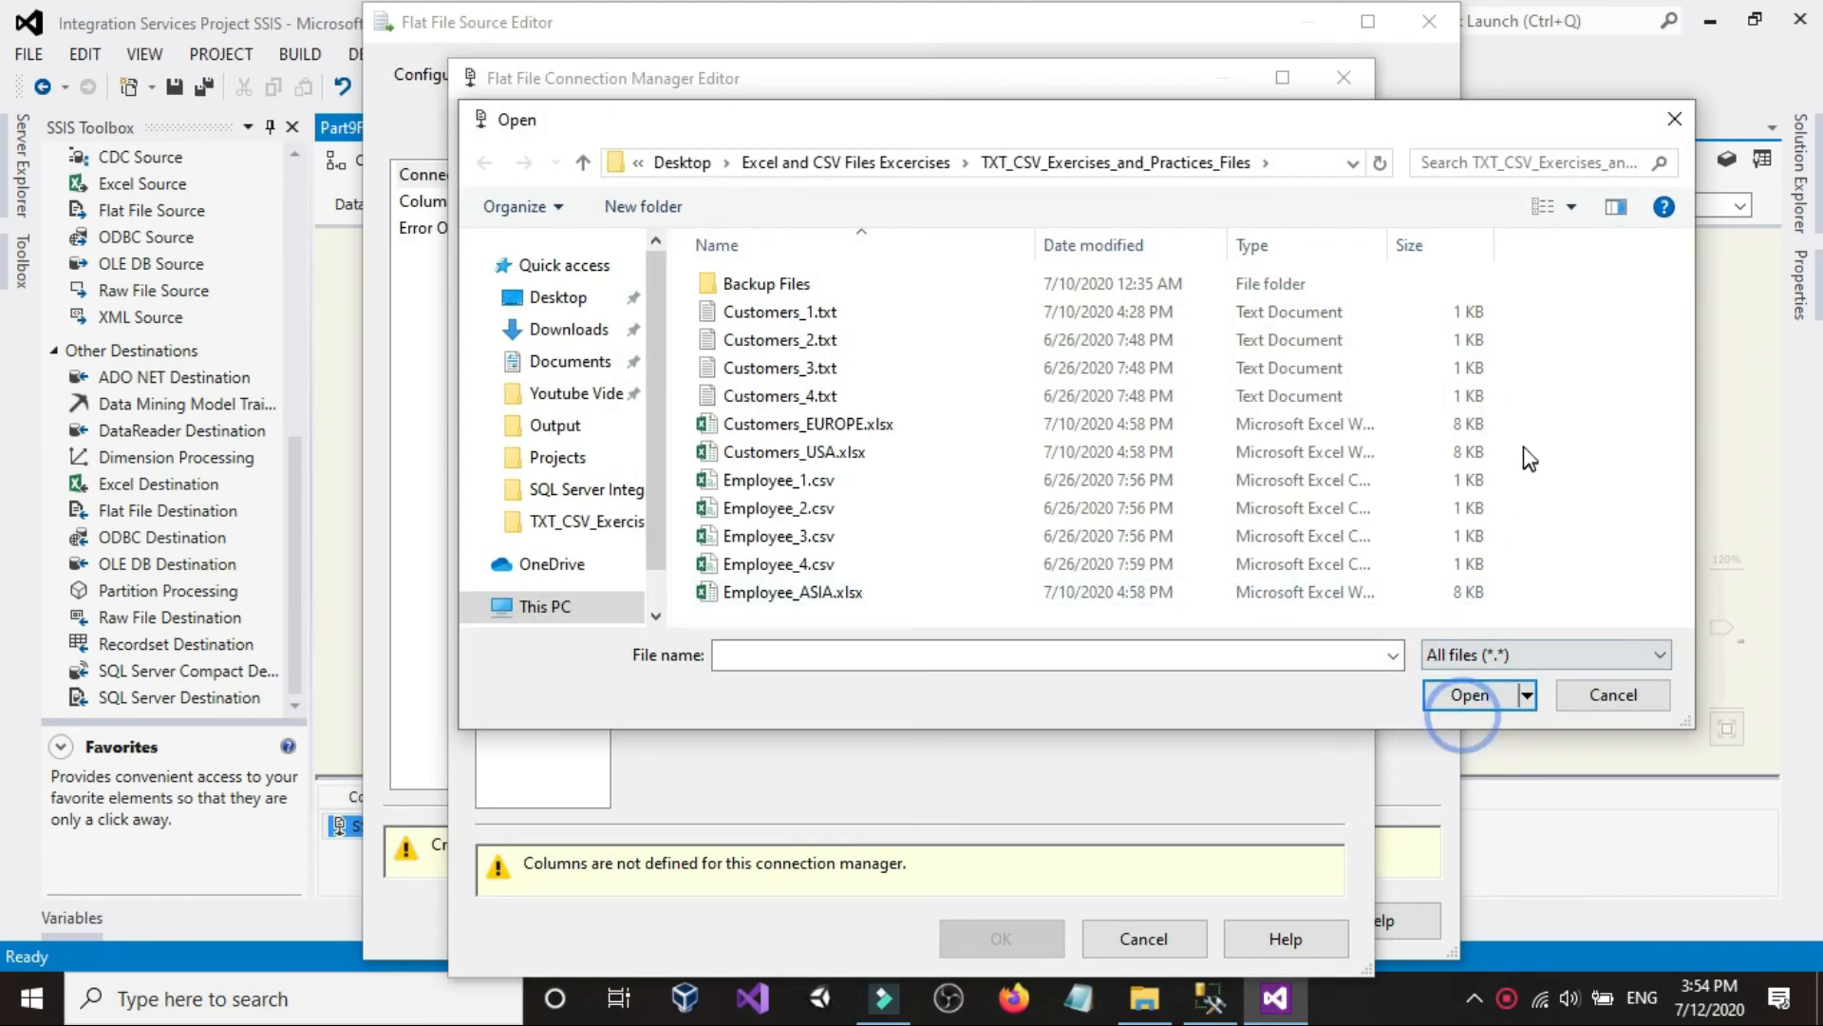
{"action": "left_click", "coordinate": [1494, 662]}
{"action": "left_click", "coordinate": [1467, 676]}
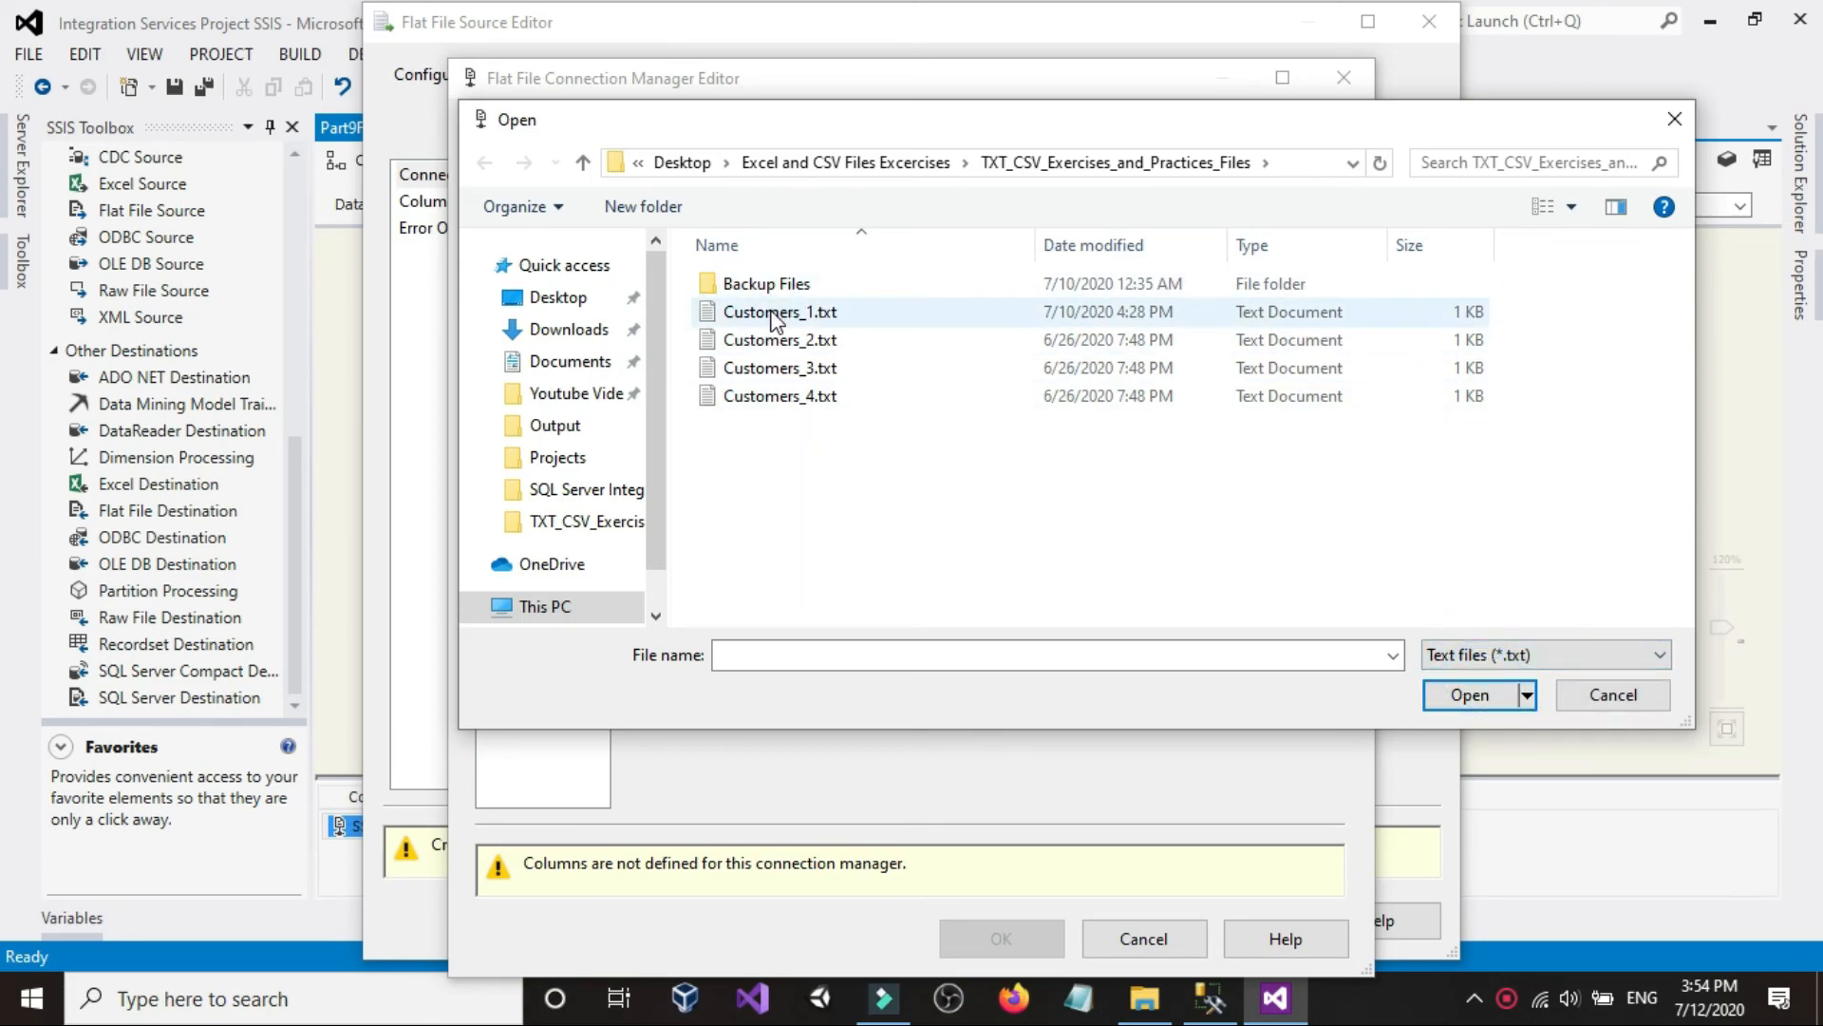
{"action": "double_click", "coordinate": [774, 313]}
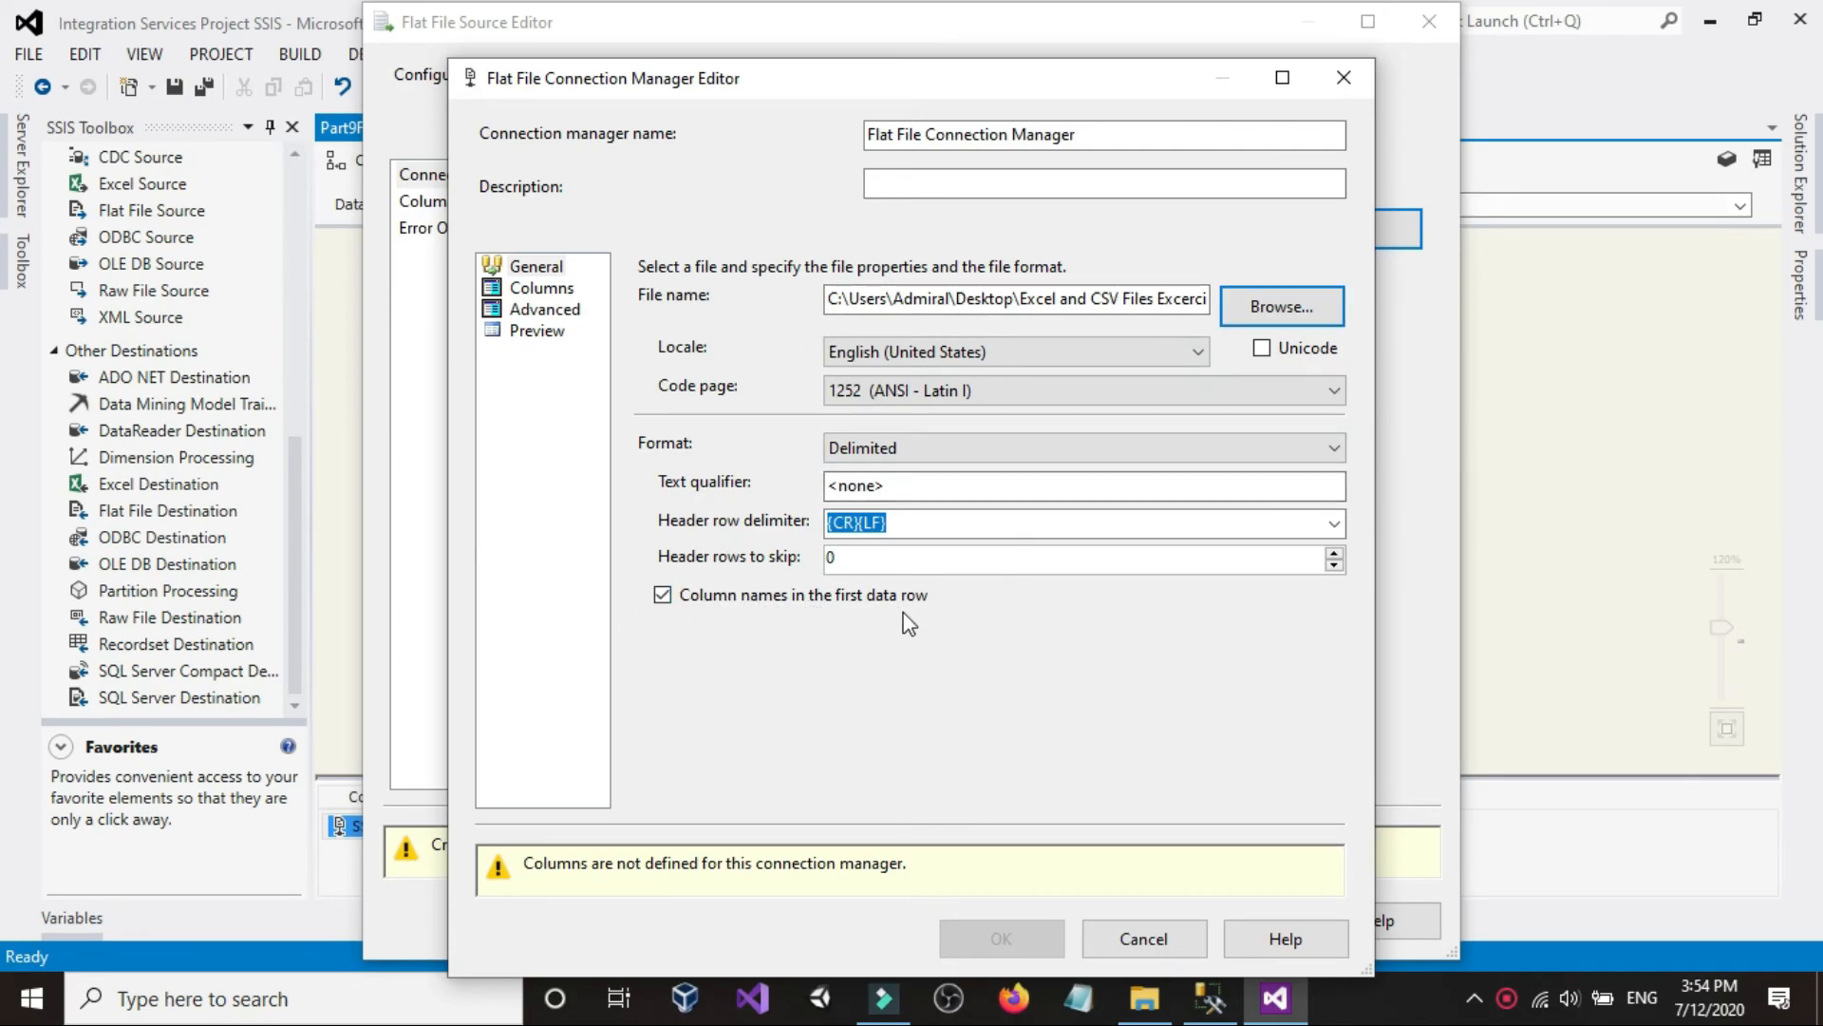
- Review the connection manager's column definitions, advanced column properties and data preview, and accept the Flat File Connection Manager
{"action": "left_click", "coordinate": [552, 292]}
{"action": "left_click", "coordinate": [551, 309]}
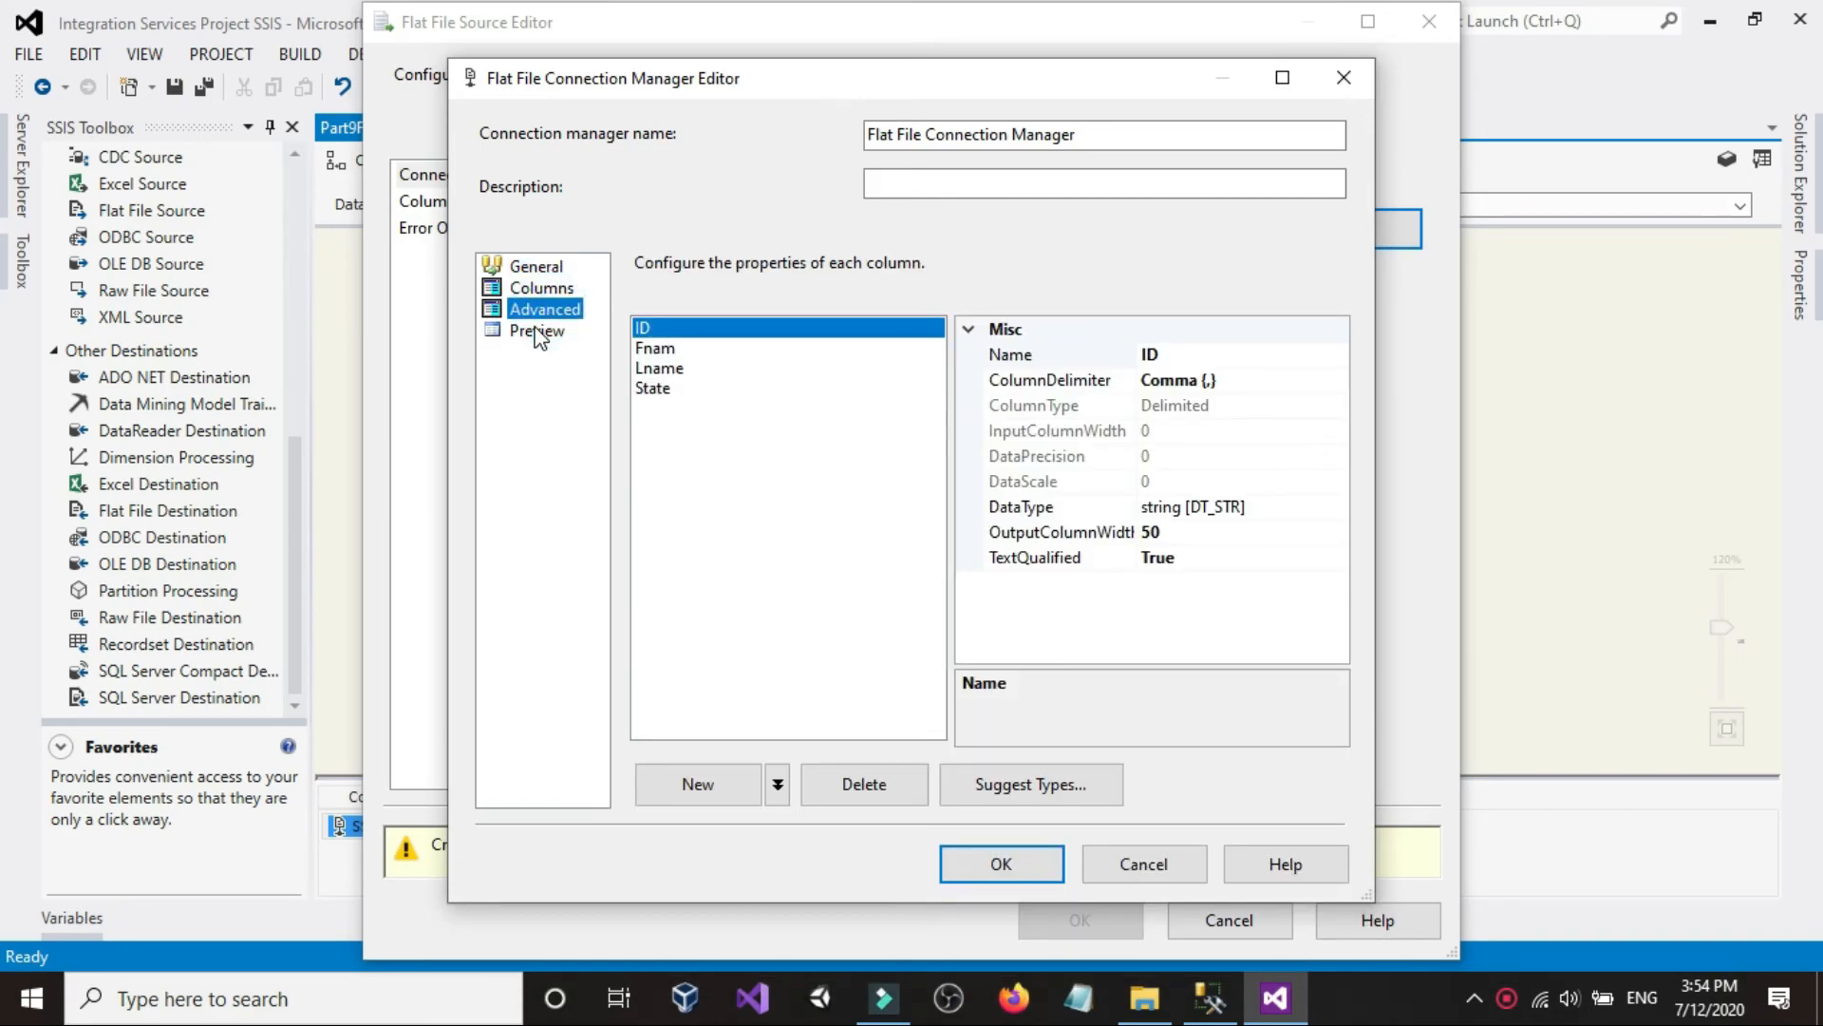
{"action": "left_click", "coordinate": [536, 331]}
{"action": "left_click", "coordinate": [545, 309]}
{"action": "left_click", "coordinate": [532, 267]}
{"action": "left_click", "coordinate": [1003, 862]}
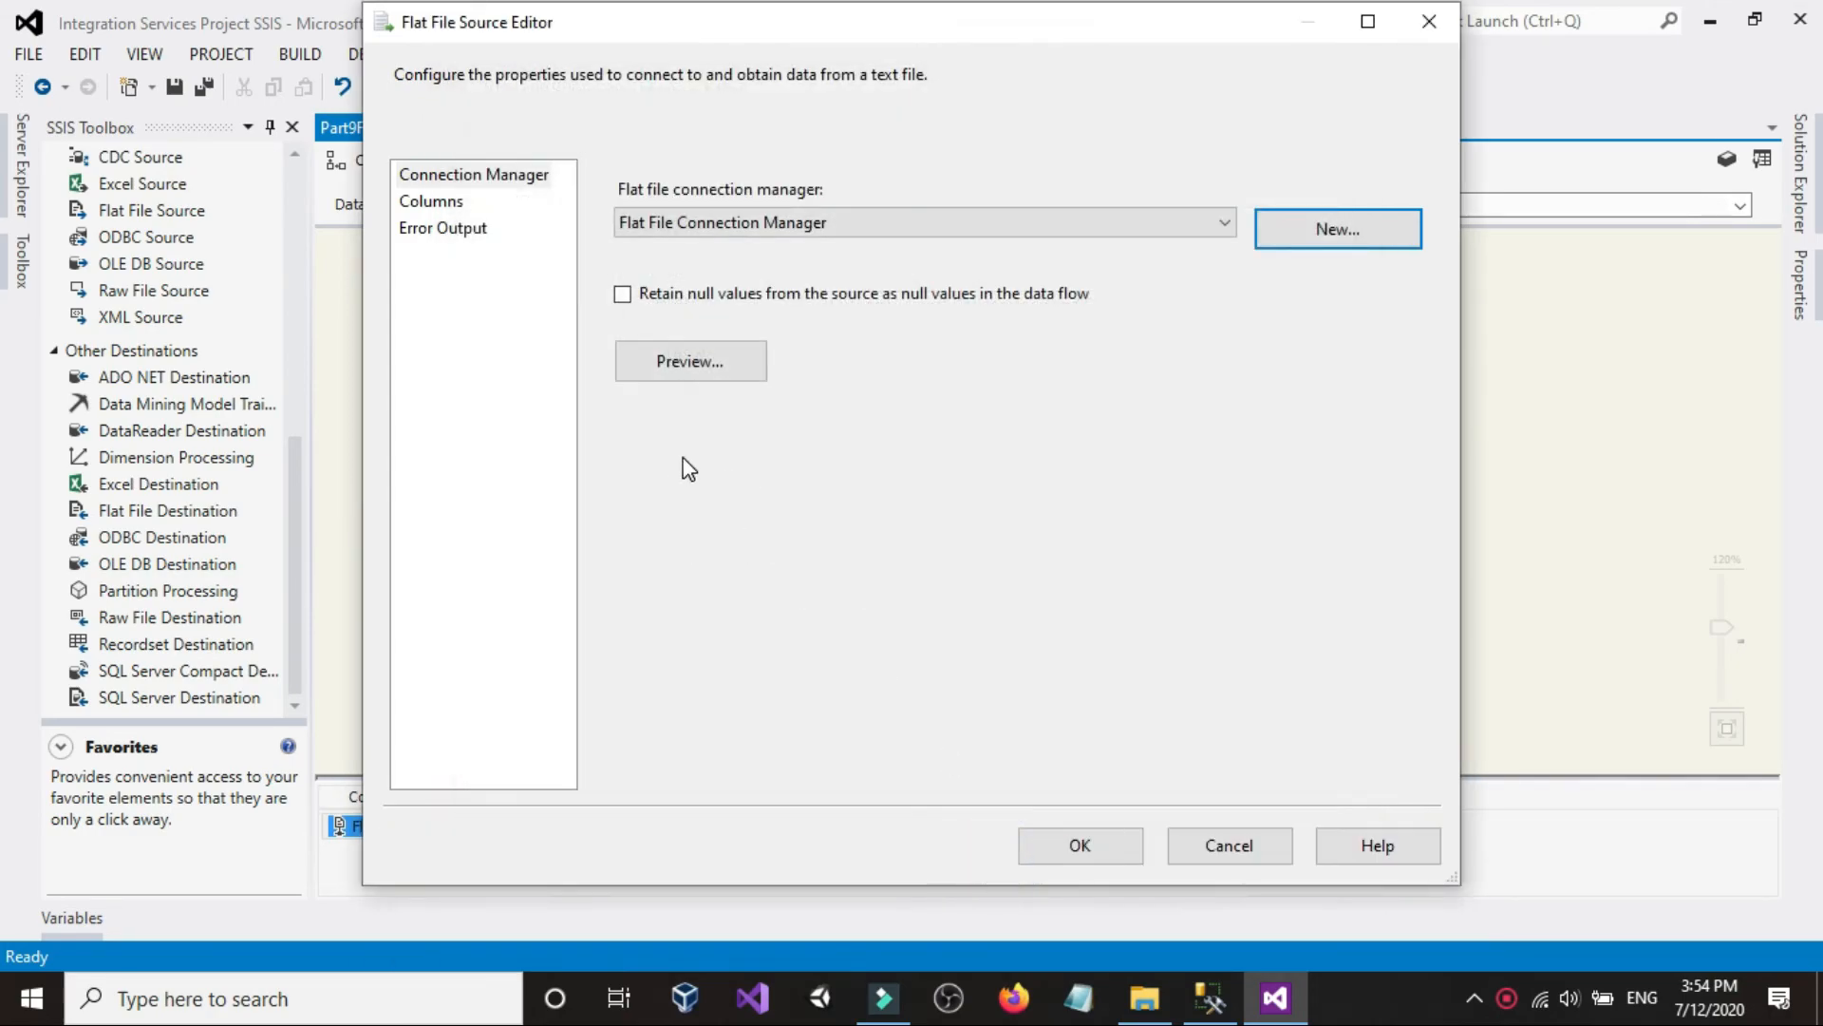
- Review the Flat File Source's columns, accept its settings, and move the source slightly down and to the left on the data flow canvas
{"action": "left_click", "coordinate": [470, 183]}
{"action": "left_click", "coordinate": [442, 203]}
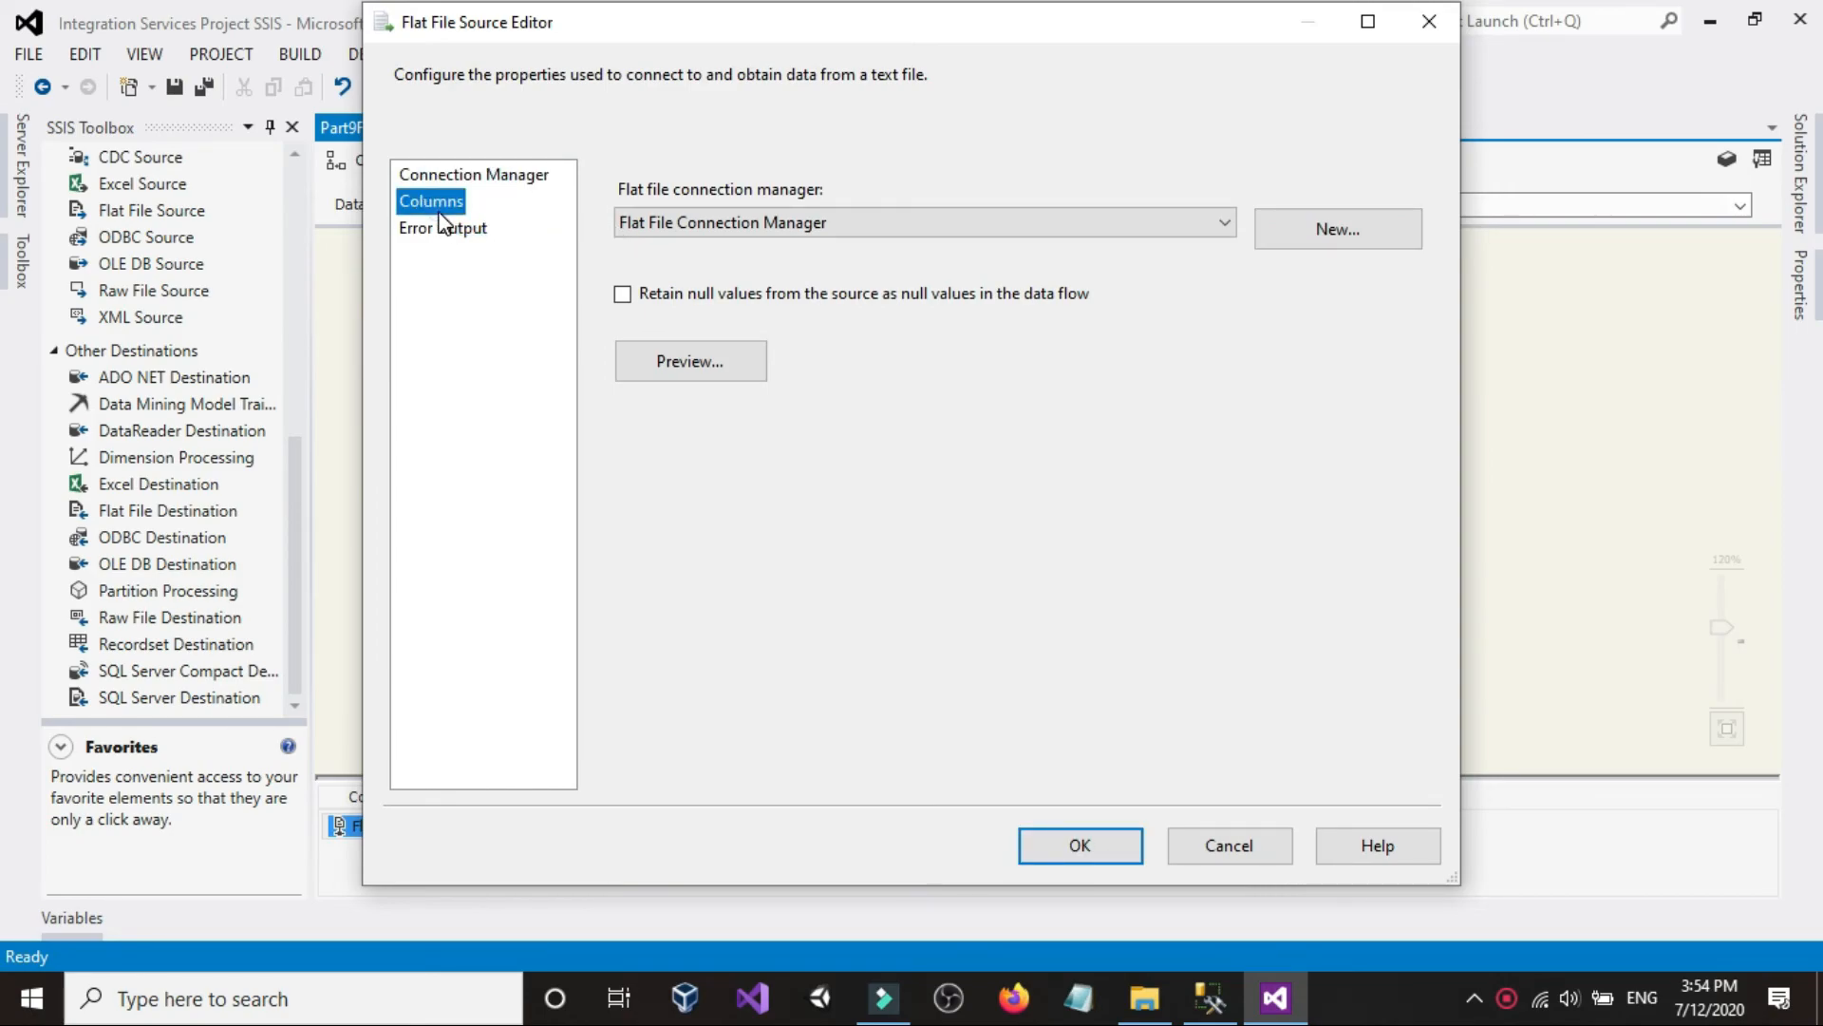
{"action": "left_click", "coordinate": [1115, 847]}
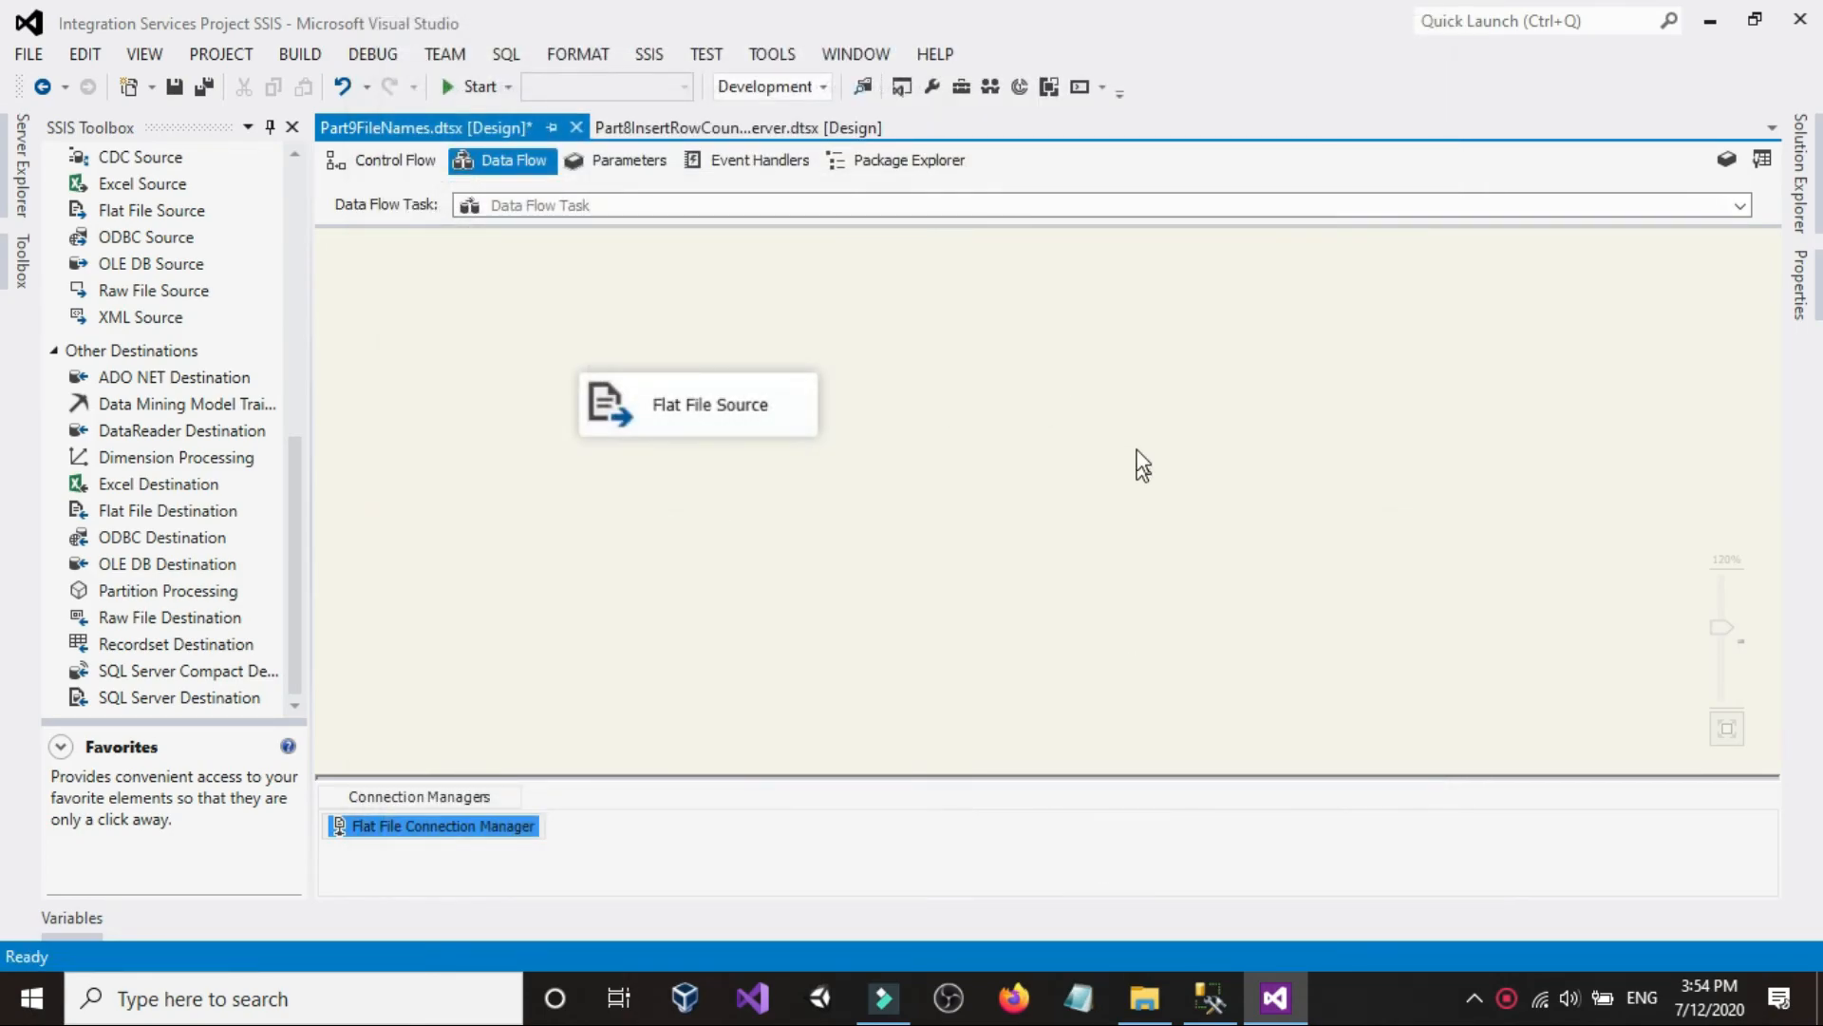
{"action": "left_click_drag", "start_coordinate": [737, 410], "coordinate": [701, 418]}
{"action": "left_click", "coordinate": [1003, 488]}
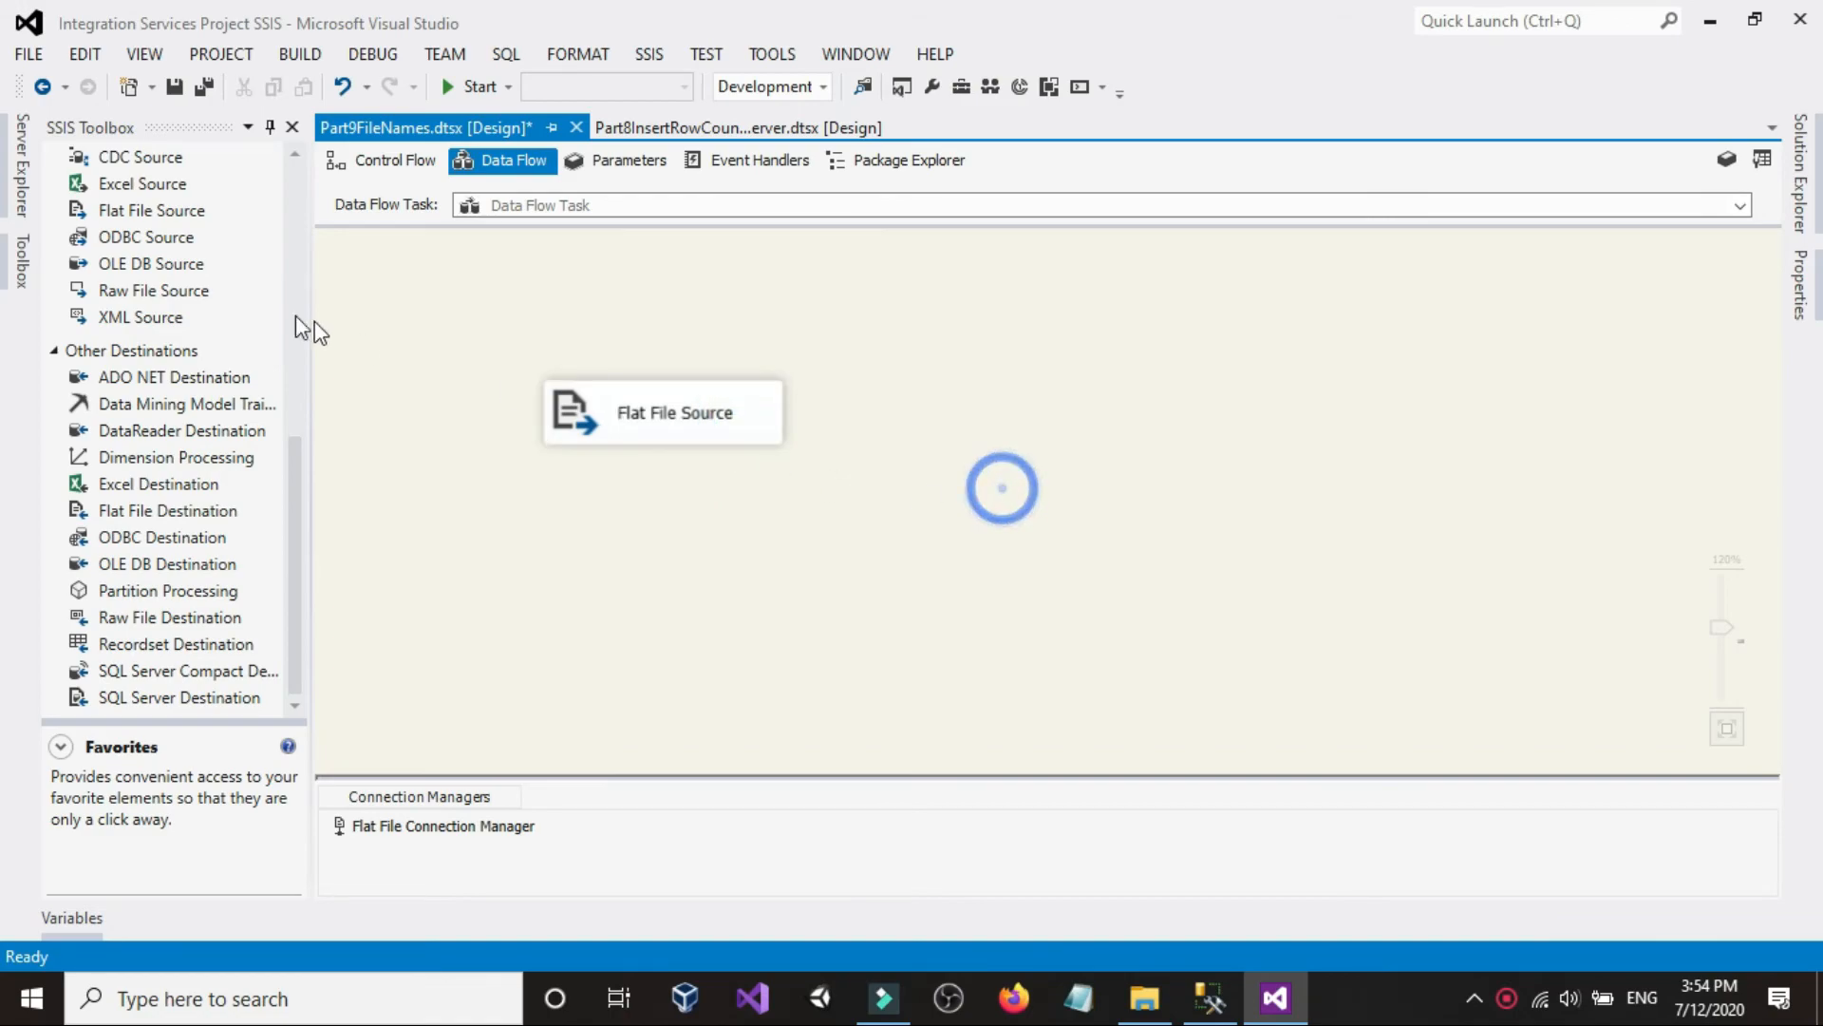
- Look through the transformations, sources and destinations available for the data flow, and glance at the exercise folder in File Explorer
{"action": "scroll", "coordinate": [292, 446], "scroll_direction": "up", "scroll_amount": 6}
{"action": "scroll", "coordinate": [292, 445], "scroll_direction": "up", "scroll_amount": 3}
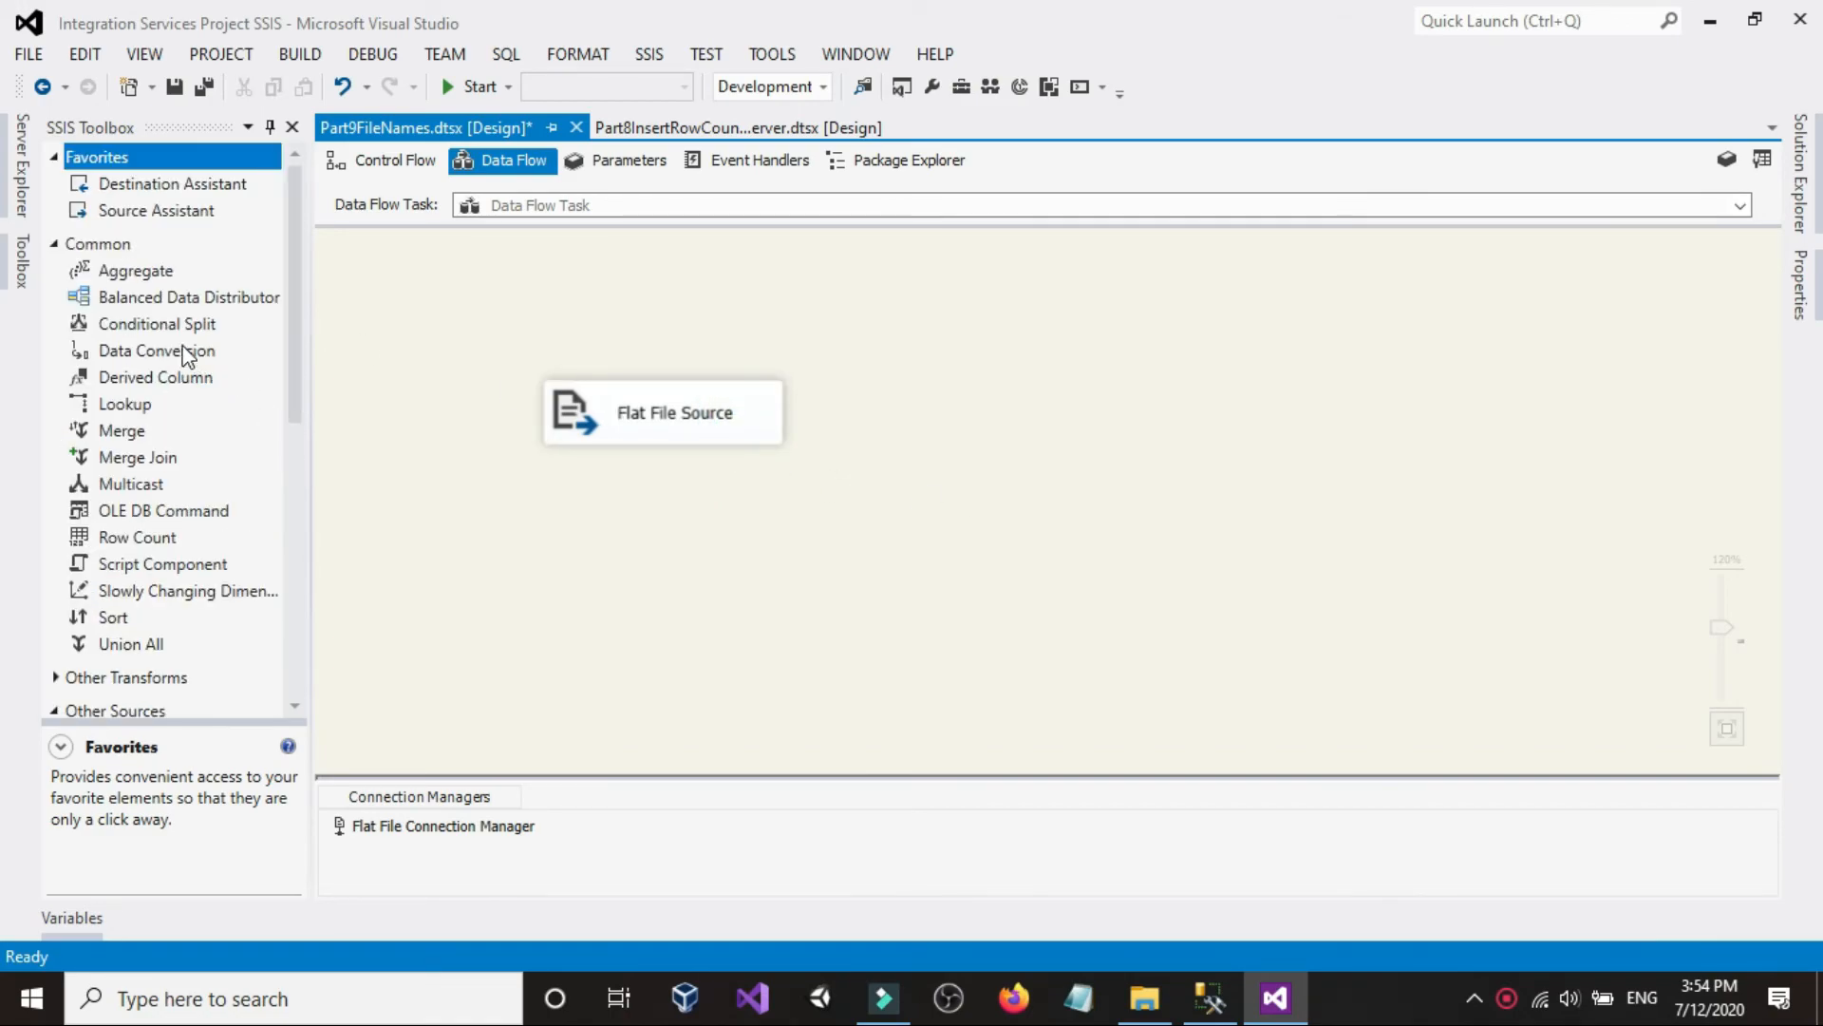
{"action": "scroll", "coordinate": [252, 560], "scroll_direction": "down", "scroll_amount": 8}
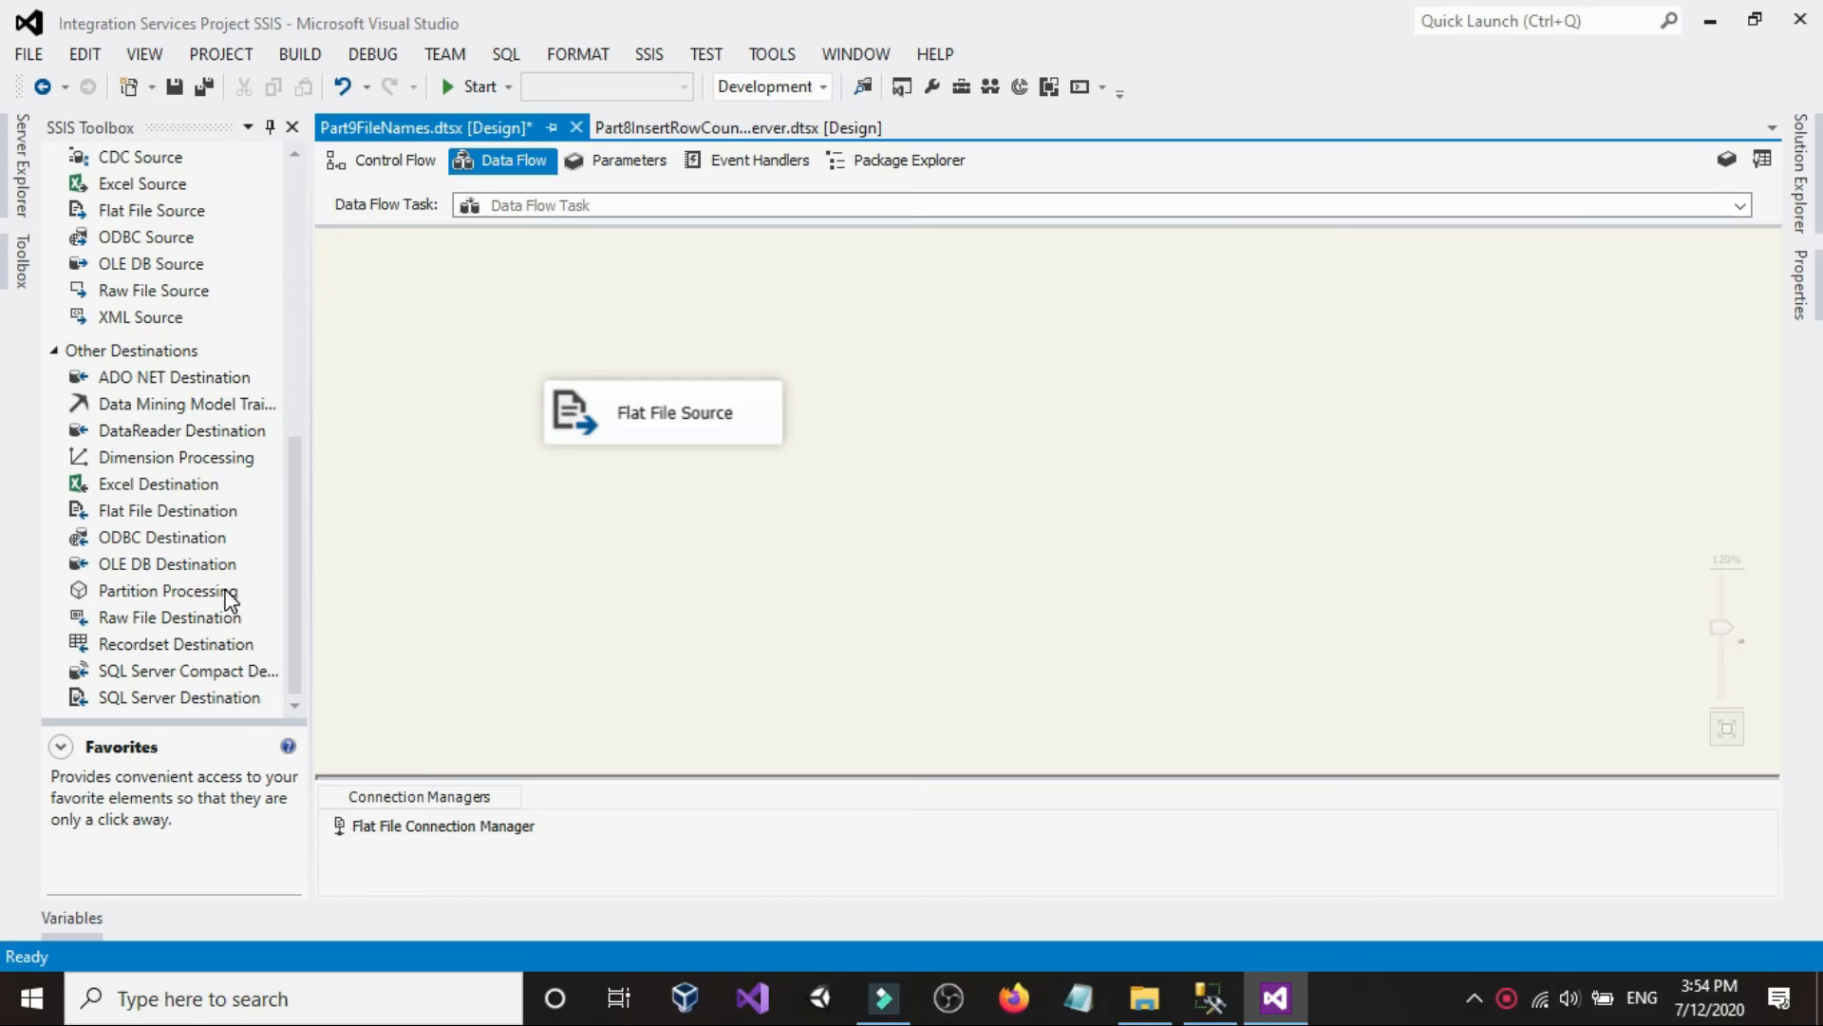
{"action": "scroll", "coordinate": [228, 600], "scroll_direction": "up", "scroll_amount": 8}
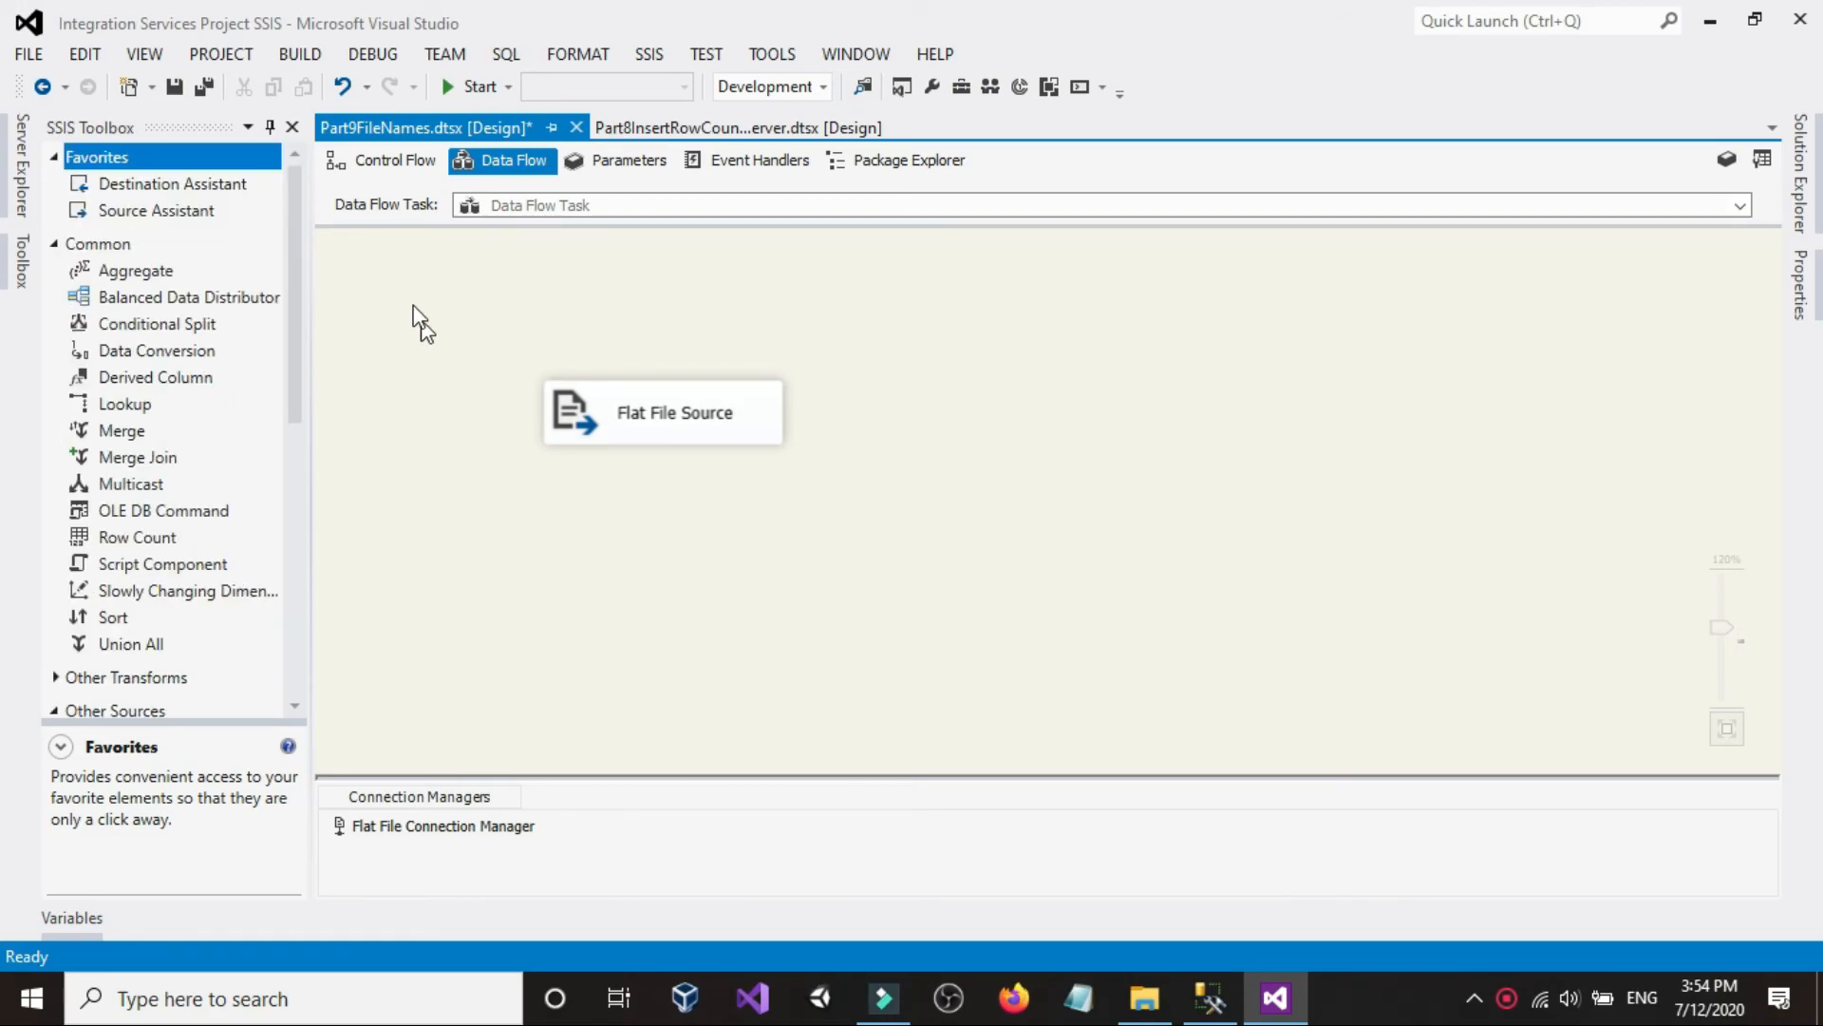
{"action": "scroll", "coordinate": [224, 520], "scroll_direction": "down", "scroll_amount": 6}
{"action": "scroll", "coordinate": [221, 541], "scroll_direction": "down", "scroll_amount": 2}
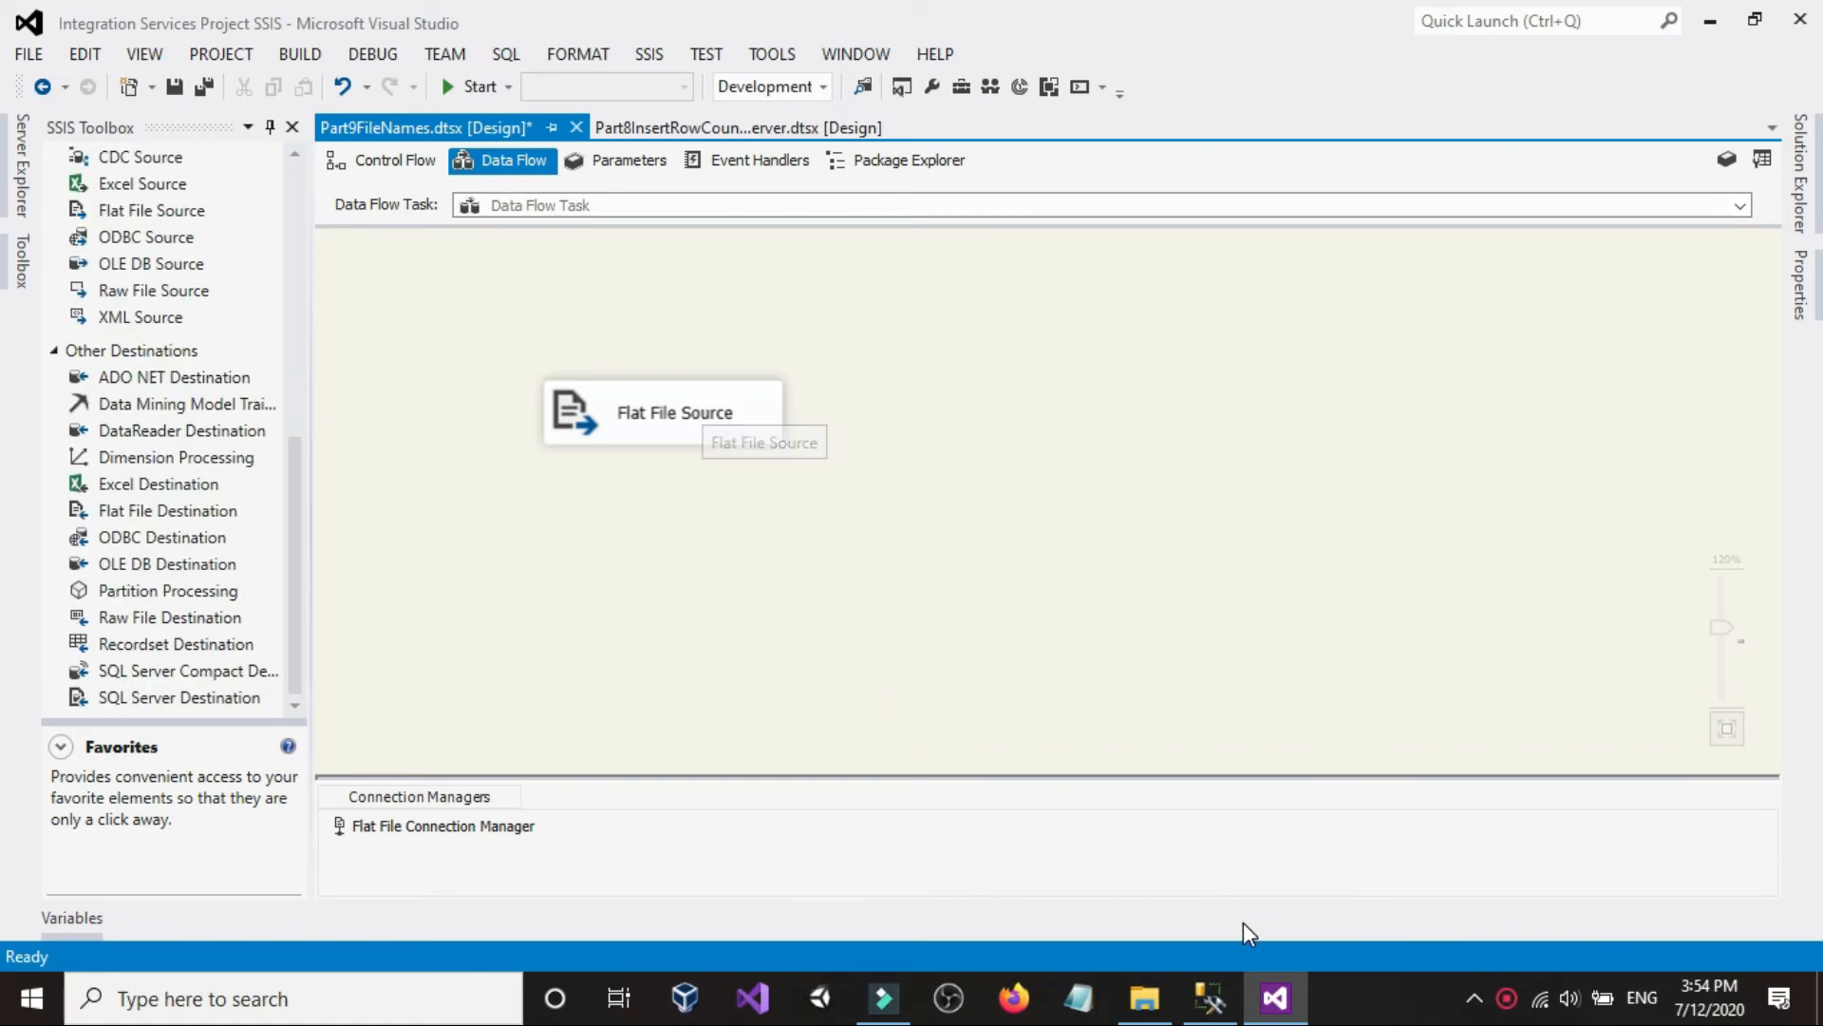
{"action": "left_click", "coordinate": [1146, 997]}
{"action": "left_click", "coordinate": [1147, 999]}
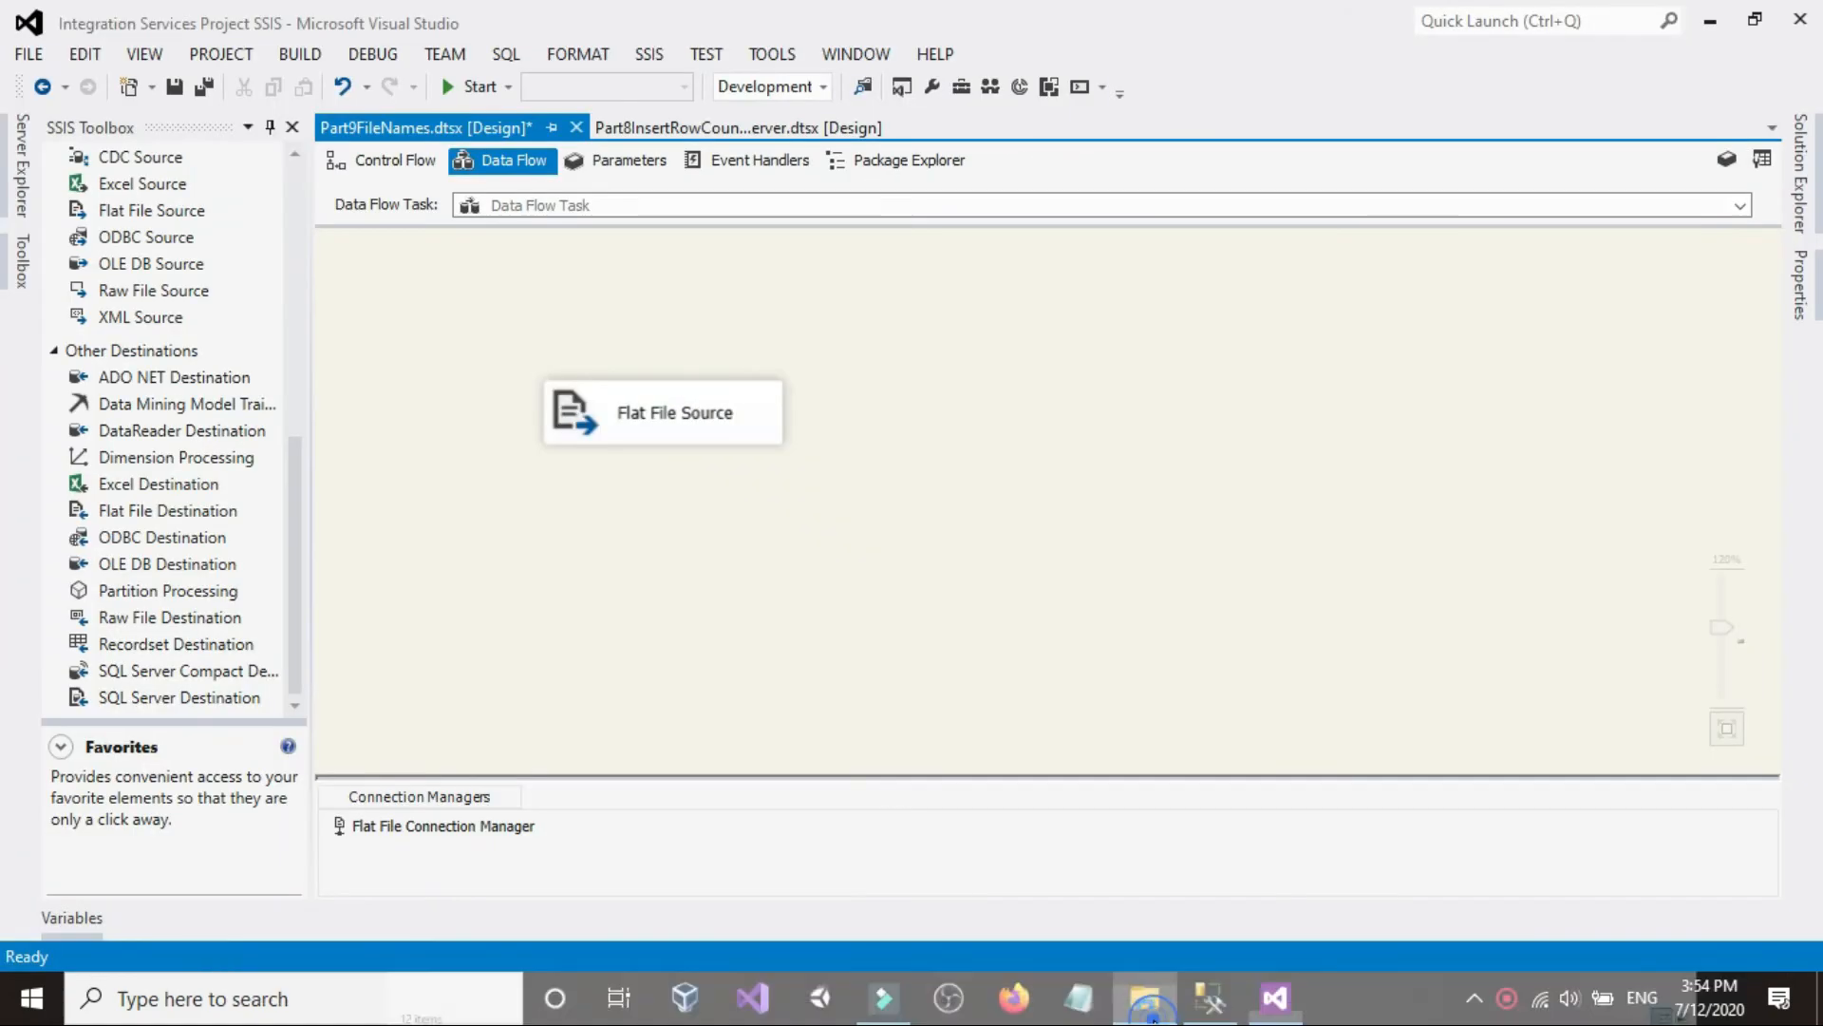
- Return to the control flow, reposition the Data Flow Task, and check the exercise folder's files in File Explorer
{"action": "left_click", "coordinate": [395, 162]}
{"action": "left_click", "coordinate": [413, 424]}
{"action": "left_click_drag", "start_coordinate": [600, 432], "coordinate": [576, 389]}
{"action": "left_click", "coordinate": [842, 411]}
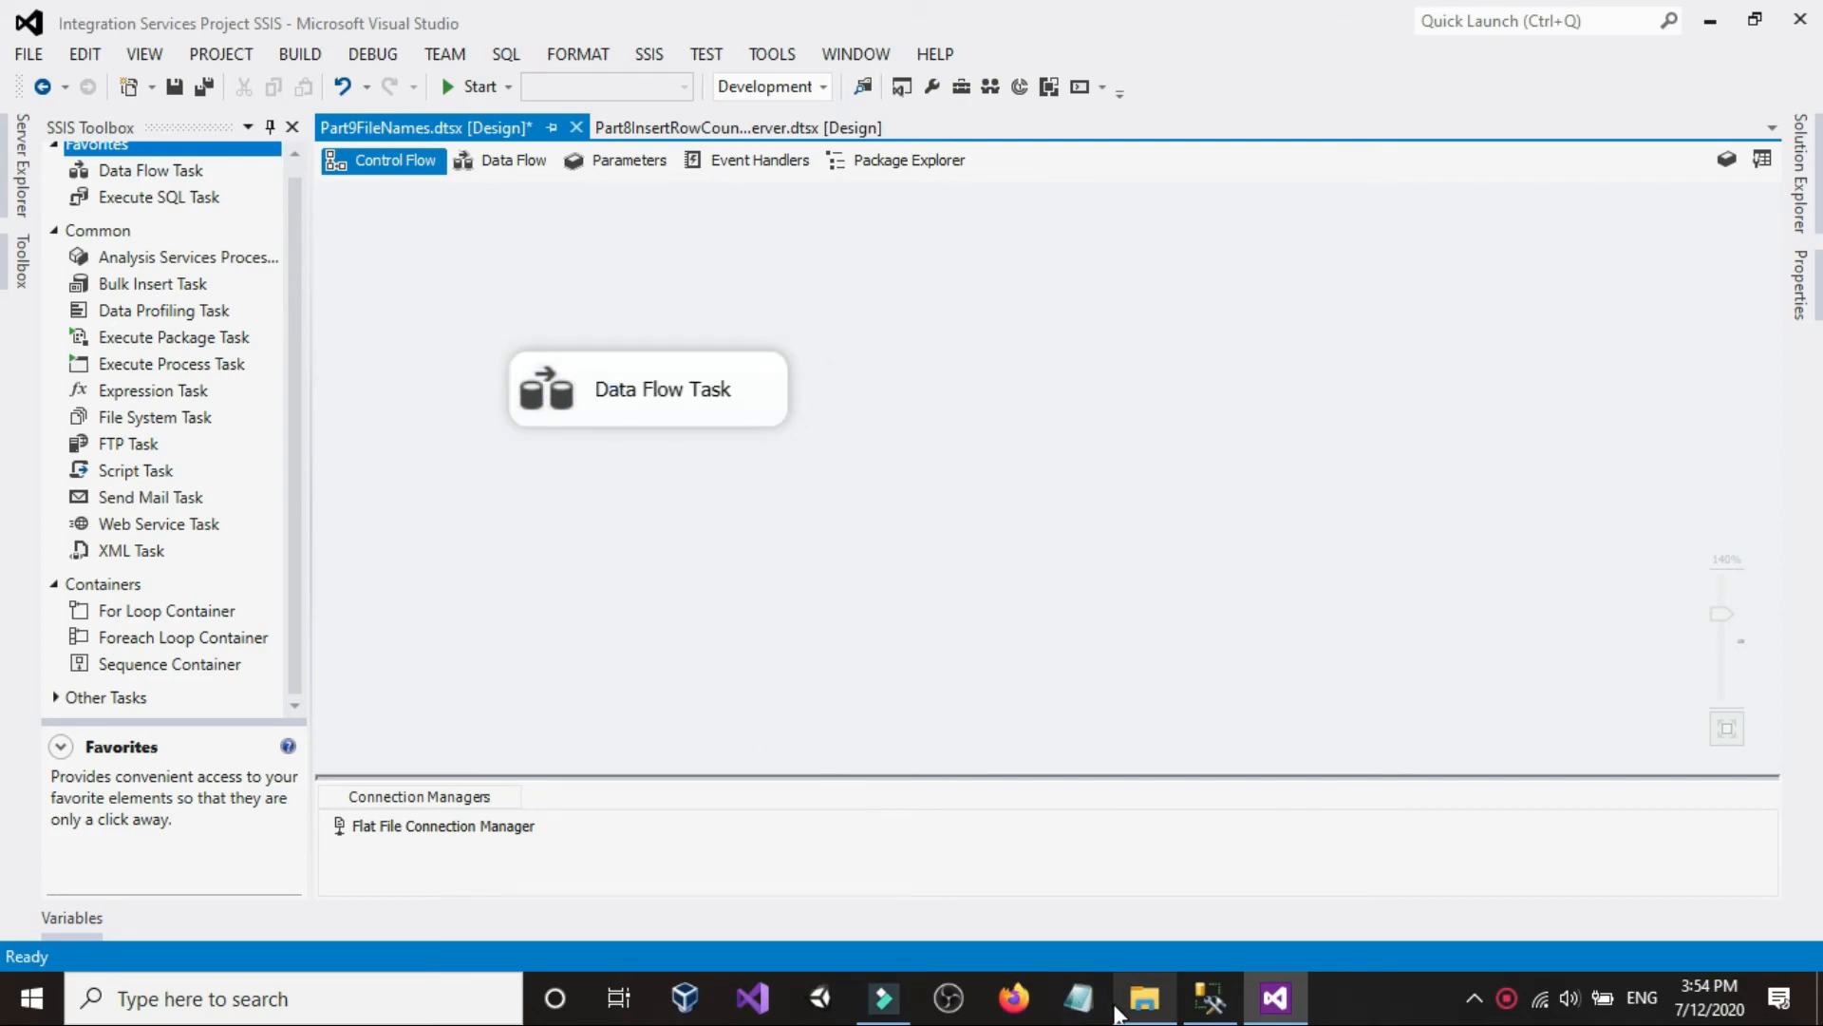
{"action": "left_click", "coordinate": [1144, 997]}
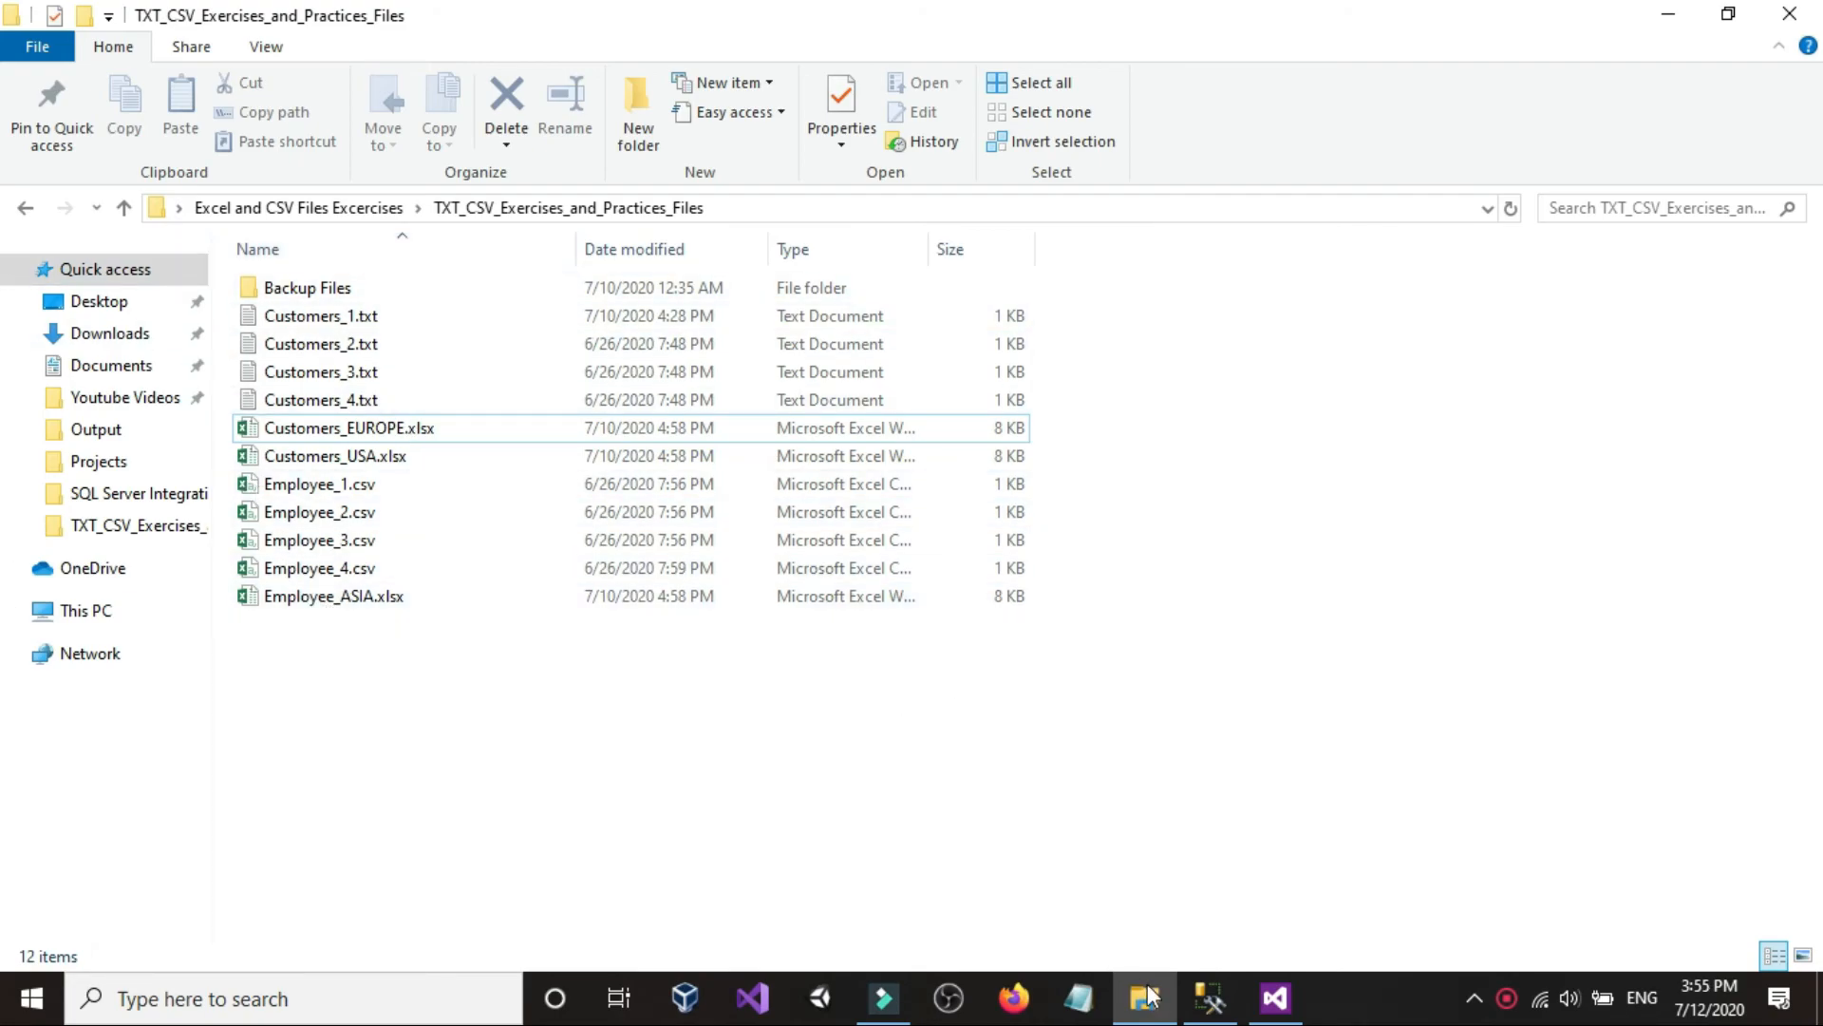
{"action": "mouse_move", "coordinate": [1158, 1005]}
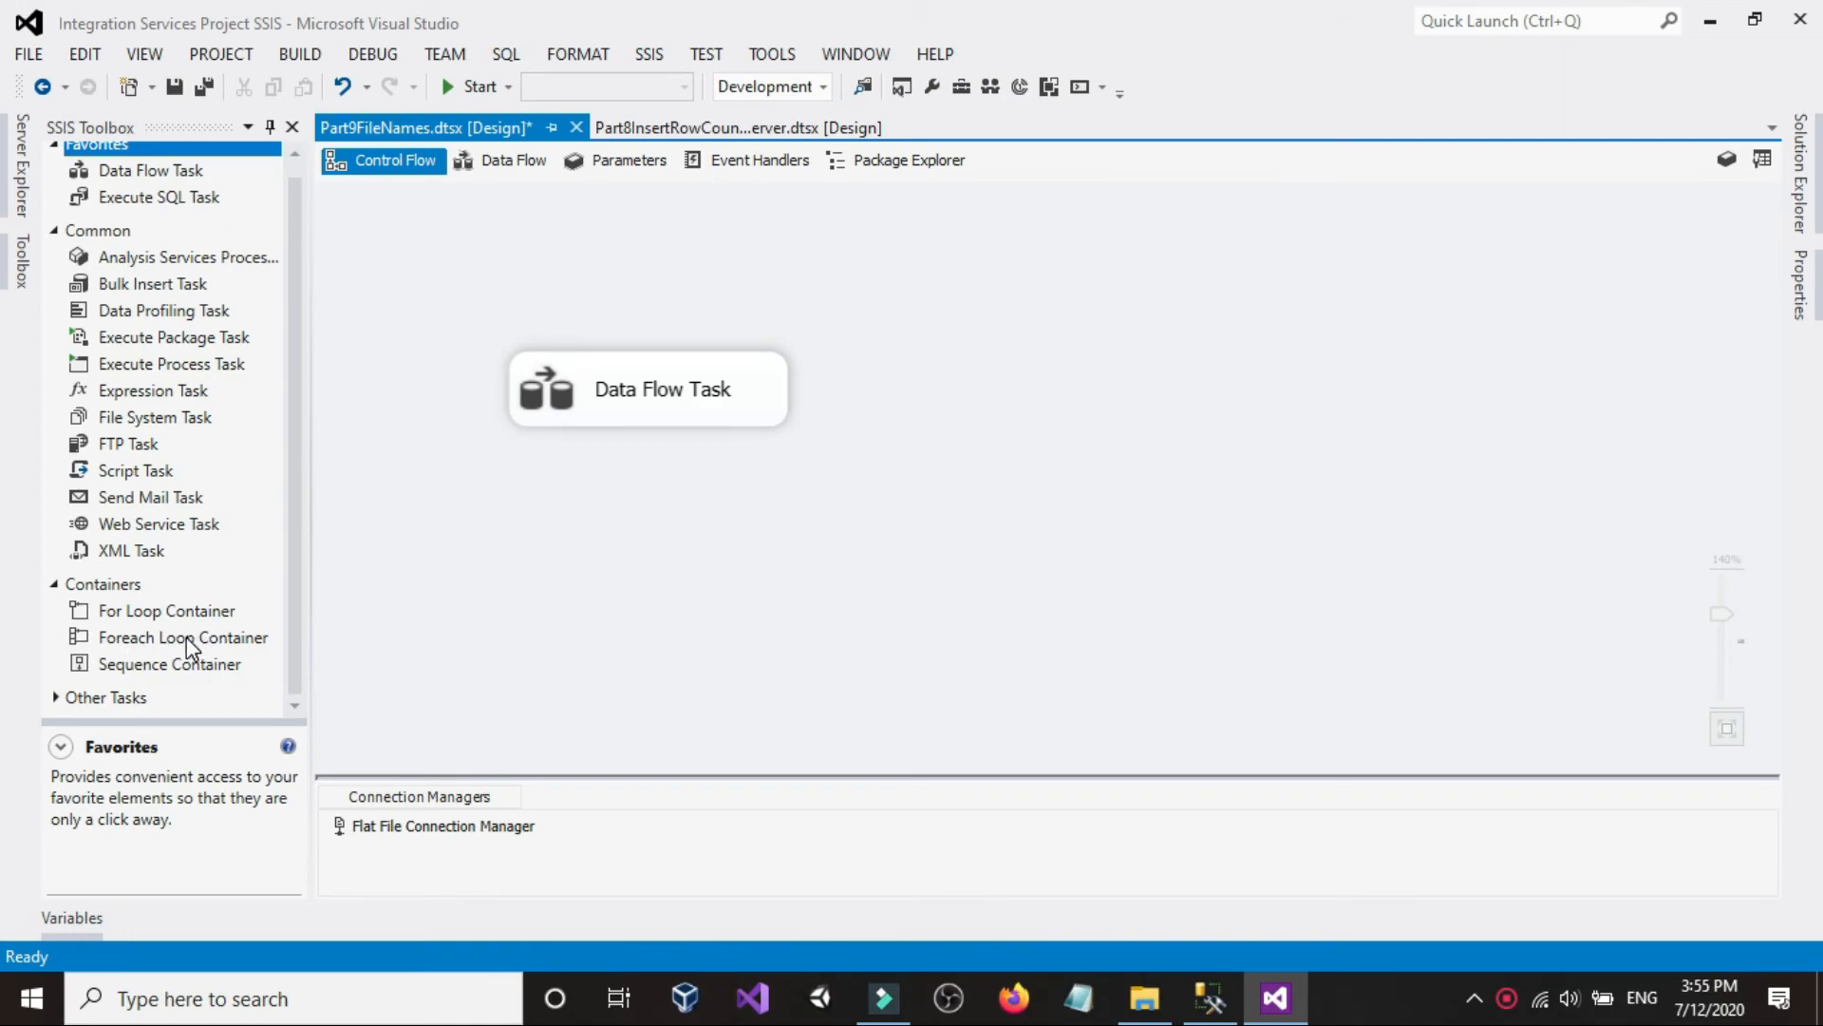
- Add a Foreach Loop Container to the control flow, enlarge it, and place the Data Flow Task inside it
{"action": "left_click_drag", "start_coordinate": [186, 636], "coordinate": [460, 510]}
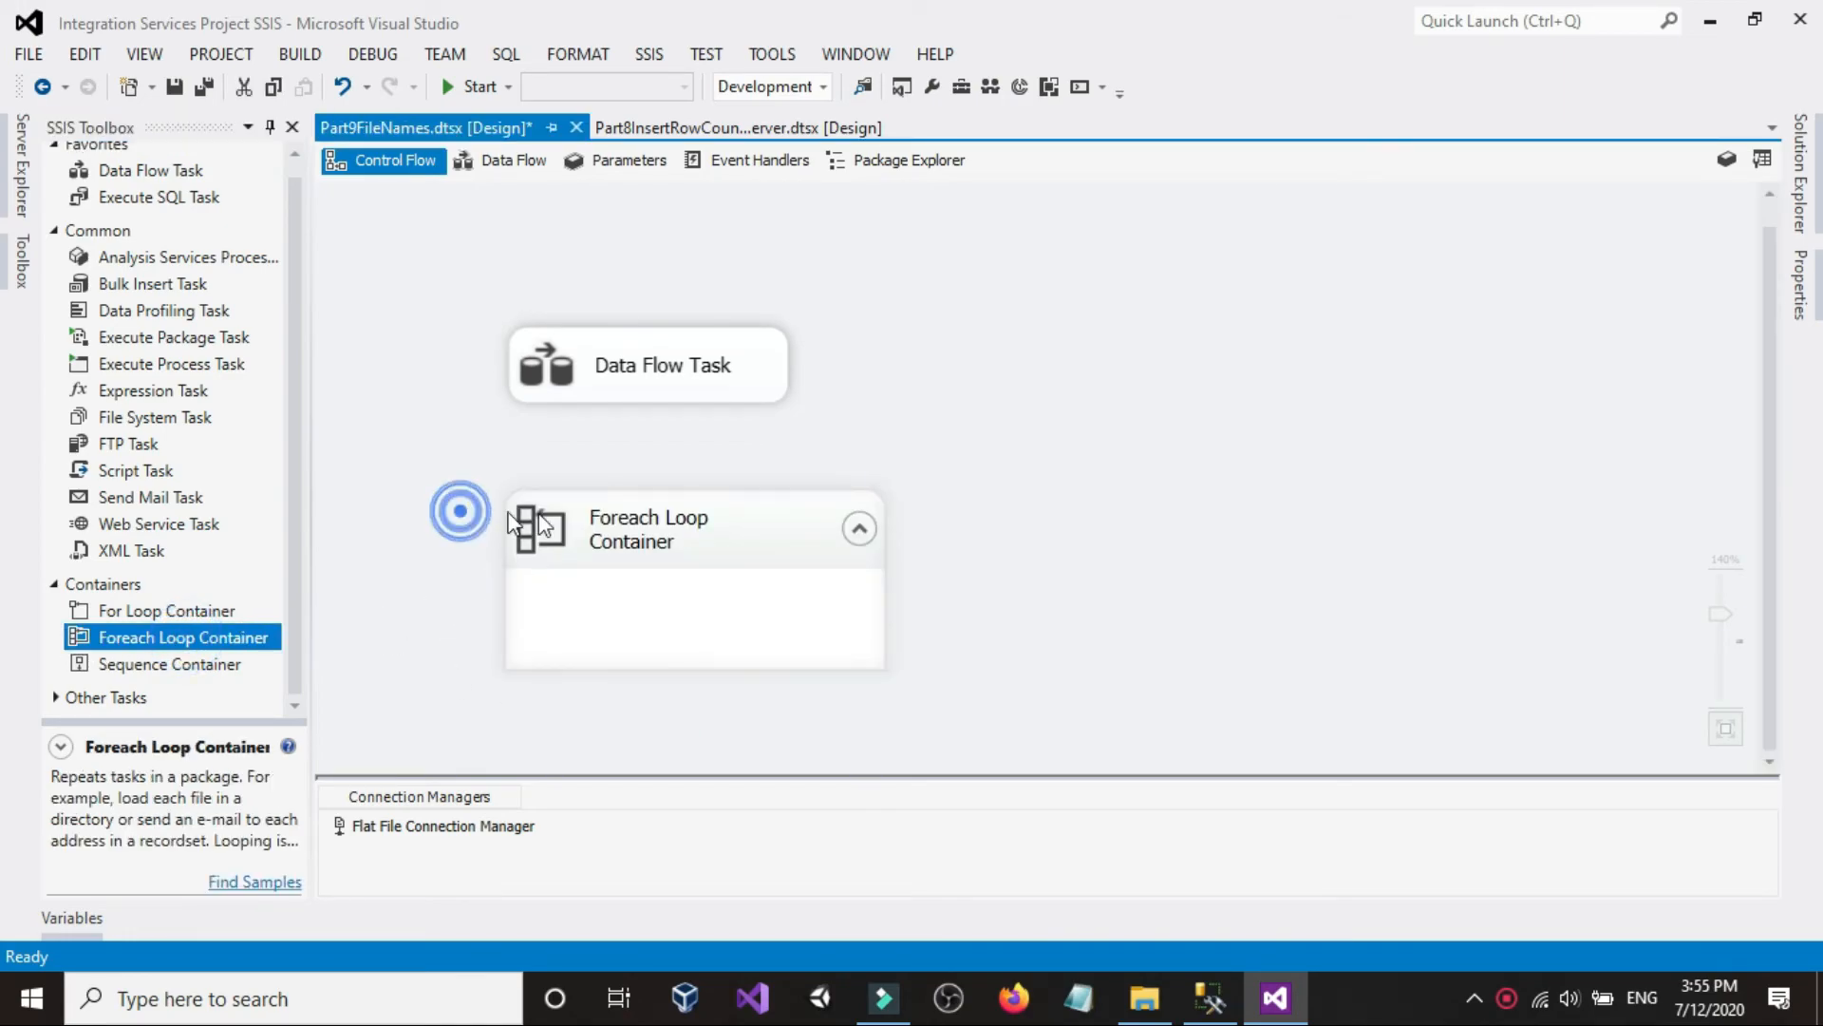
{"action": "left_click_drag", "start_coordinate": [792, 491], "coordinate": [993, 409]}
{"action": "left_click", "coordinate": [1079, 420]}
{"action": "left_click_drag", "start_coordinate": [664, 375], "coordinate": [680, 513]}
{"action": "left_click", "coordinate": [657, 302]}
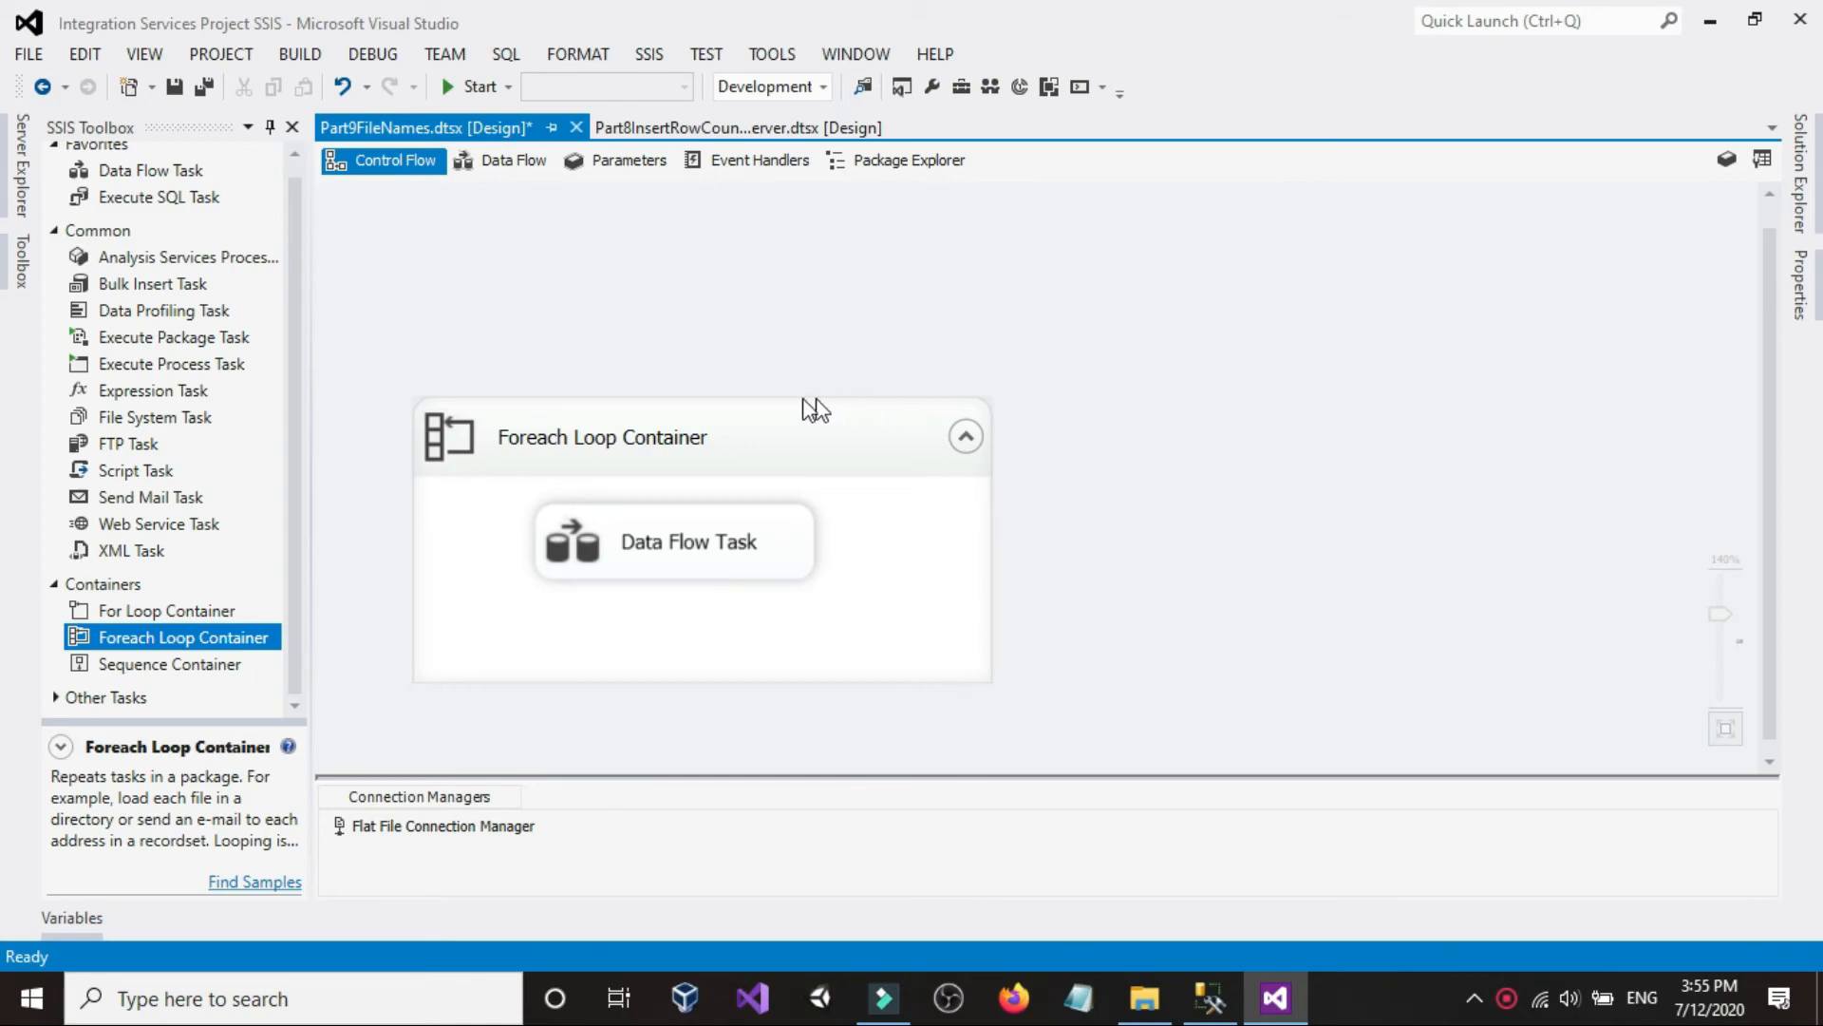
- Open the Foreach Loop Container for editing and look at the folder setting of its Foreach File Enumerator
{"action": "left_click", "coordinate": [859, 438]}
{"action": "double_click", "coordinate": [859, 434]}
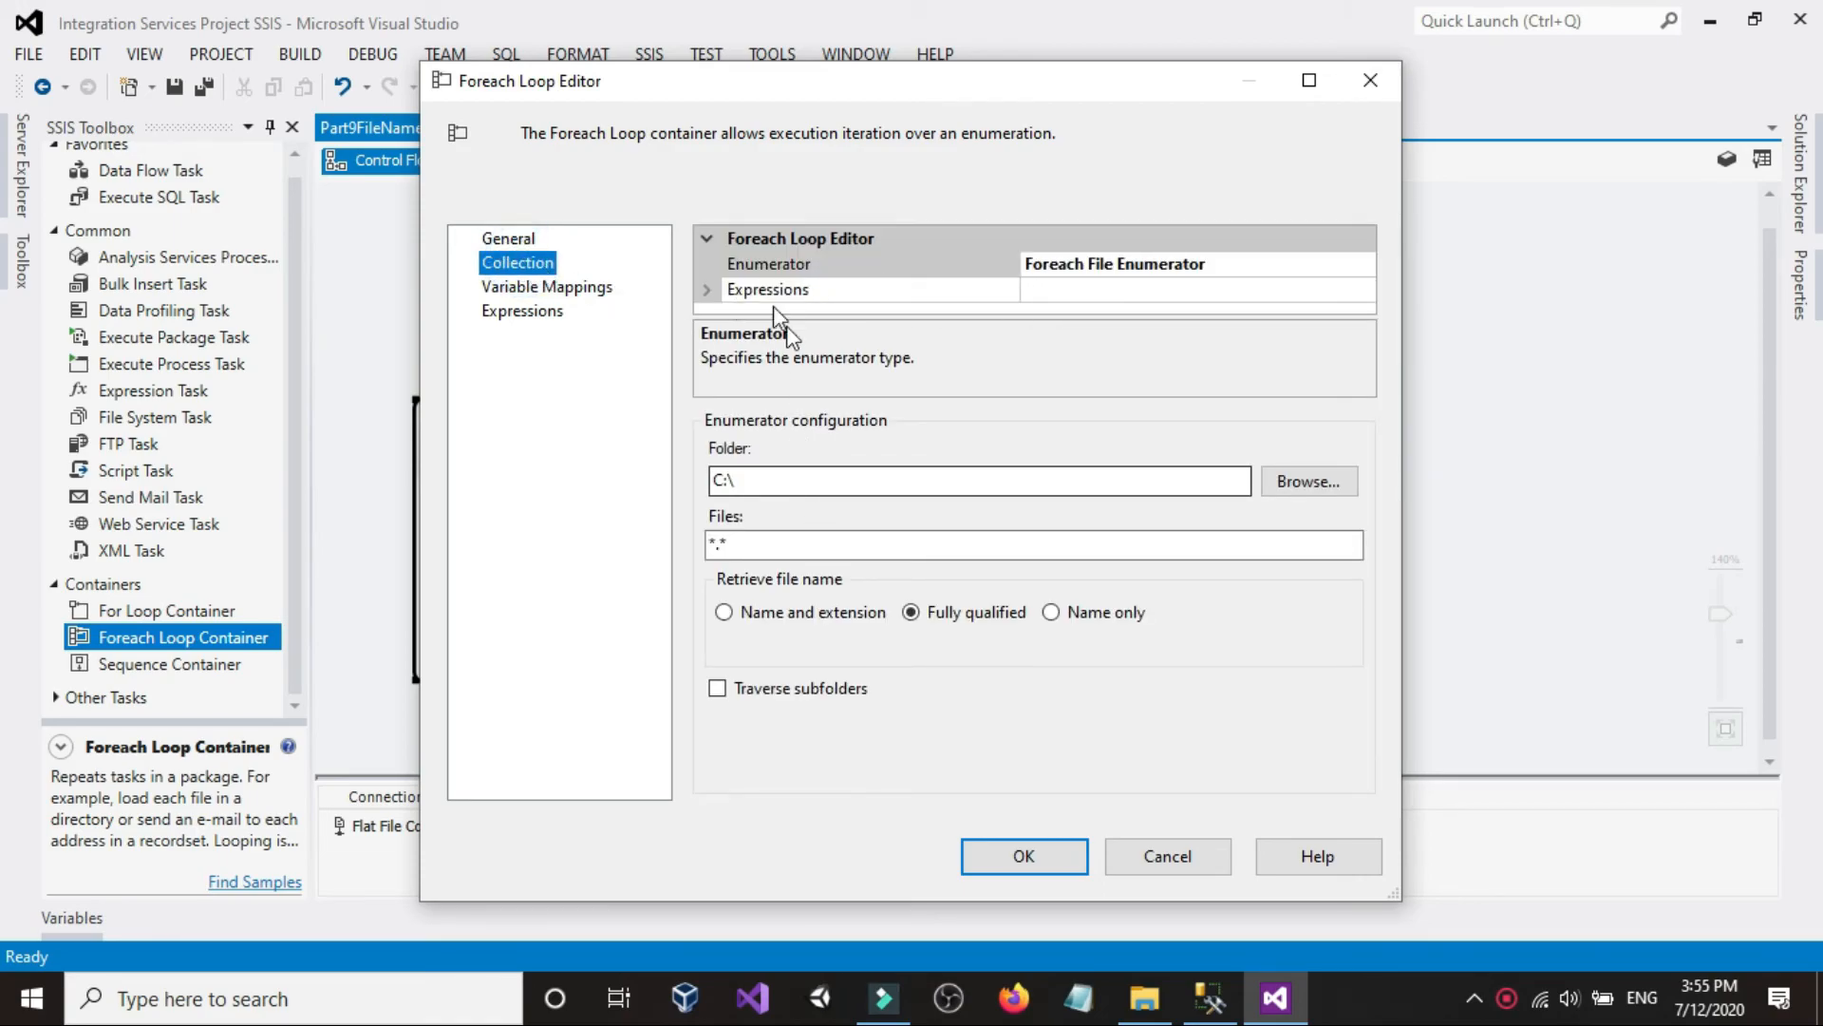
{"action": "left_click", "coordinate": [854, 482]}
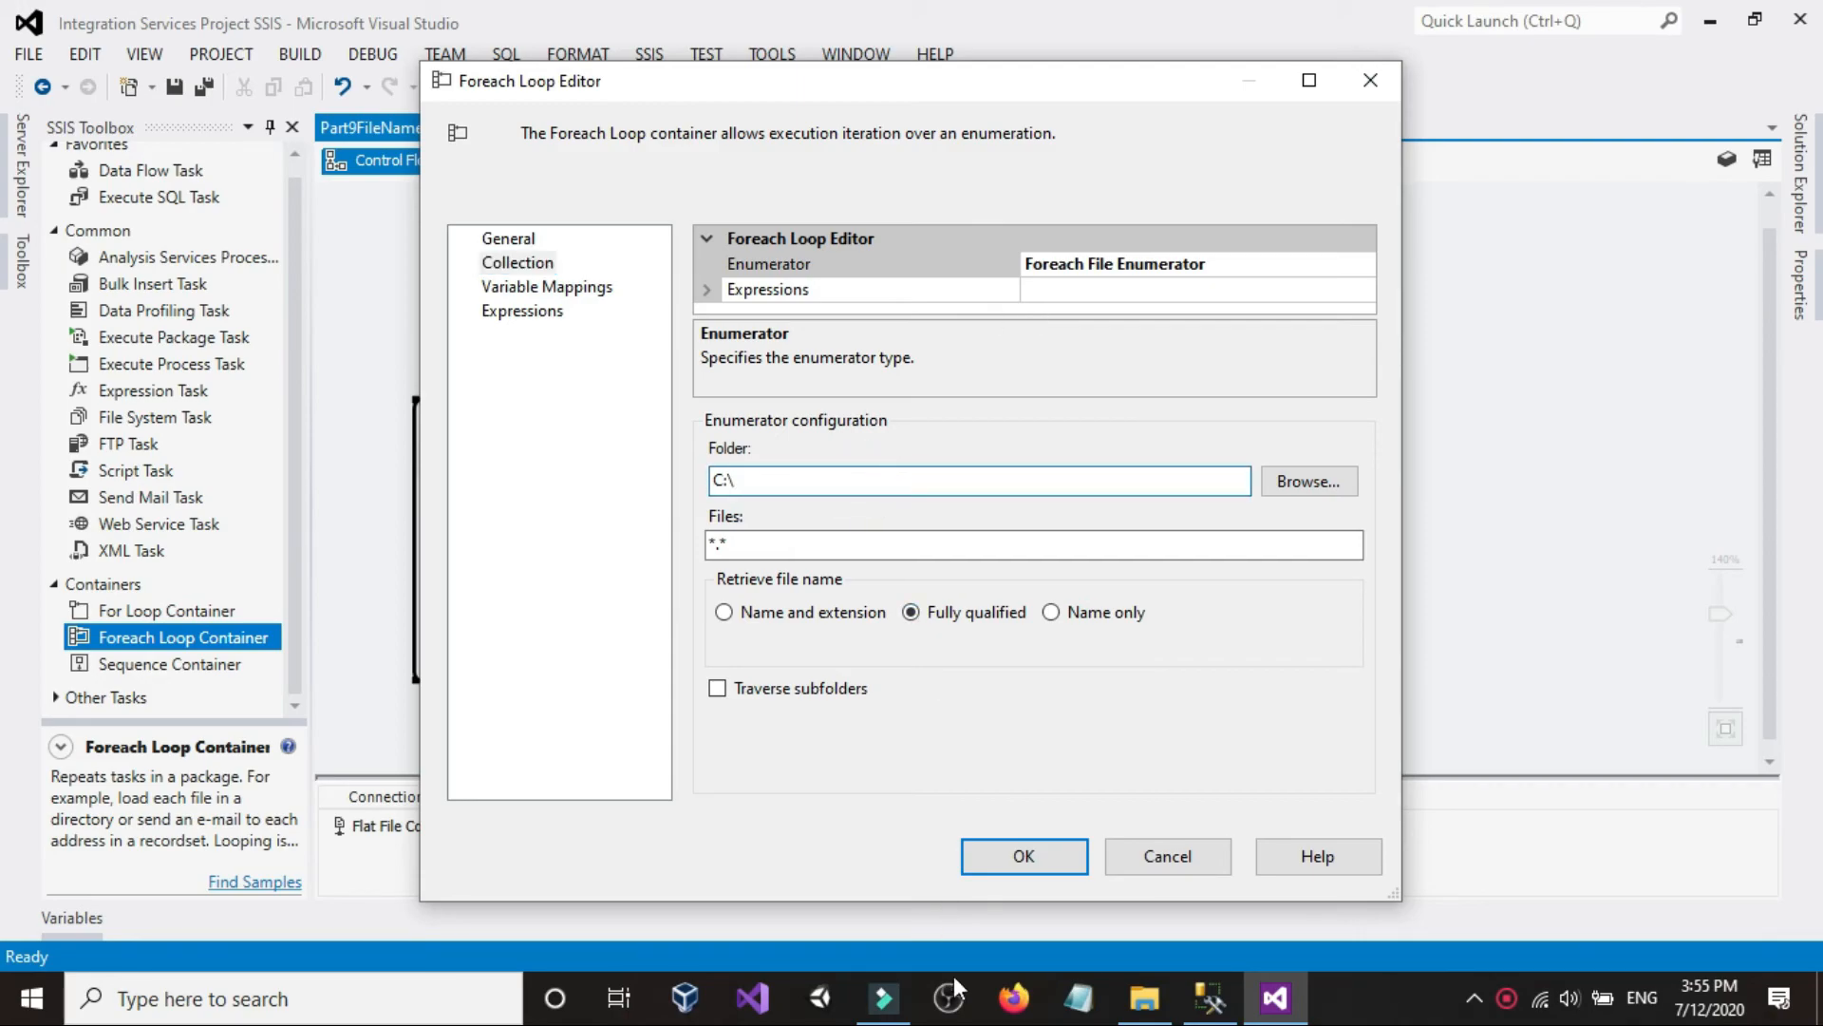
- Copy the path of the TXT_CSV_Exercises_and_Practices_Files folder from File Explorer, and cancel the Foreach Loop Editor in Visual Studio
{"action": "left_click", "coordinate": [1145, 997]}
{"action": "left_click", "coordinate": [1111, 207]}
{"action": "right_click", "coordinate": [1111, 202]}
{"action": "left_click", "coordinate": [1164, 277]}
{"action": "left_click", "coordinate": [1318, 290]}
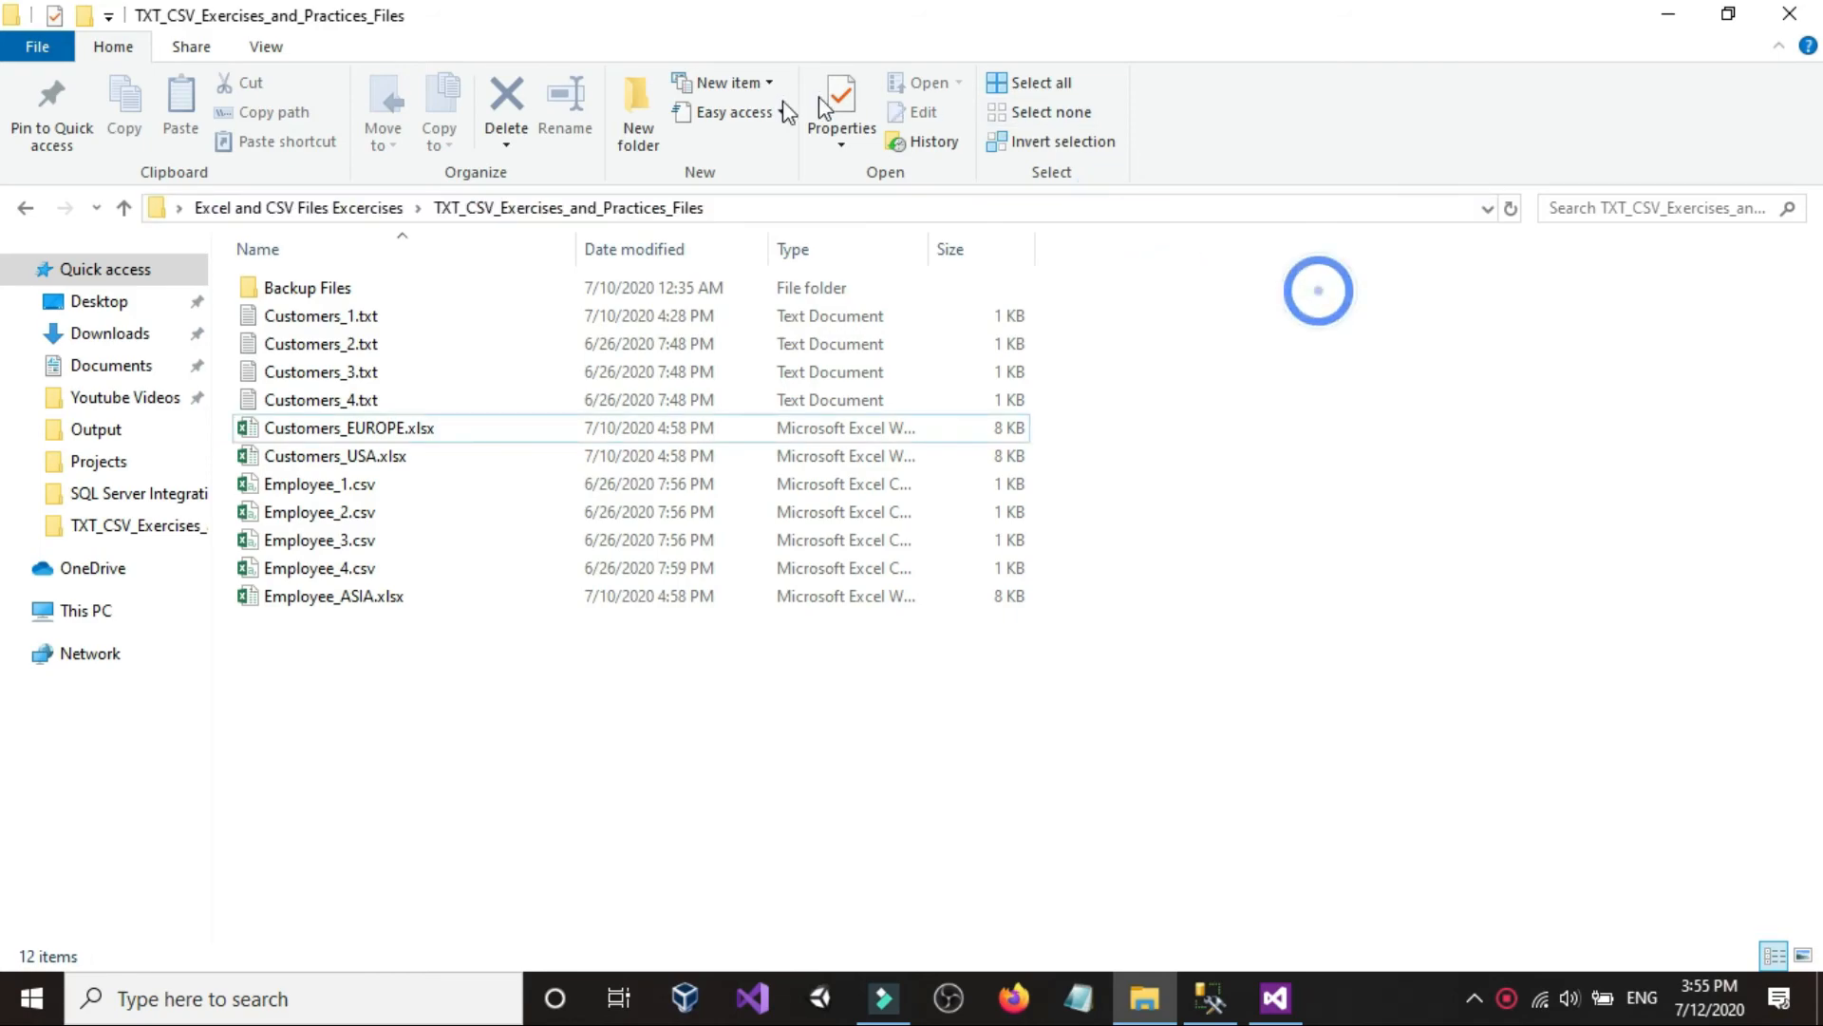
{"action": "left_click", "coordinate": [1275, 996]}
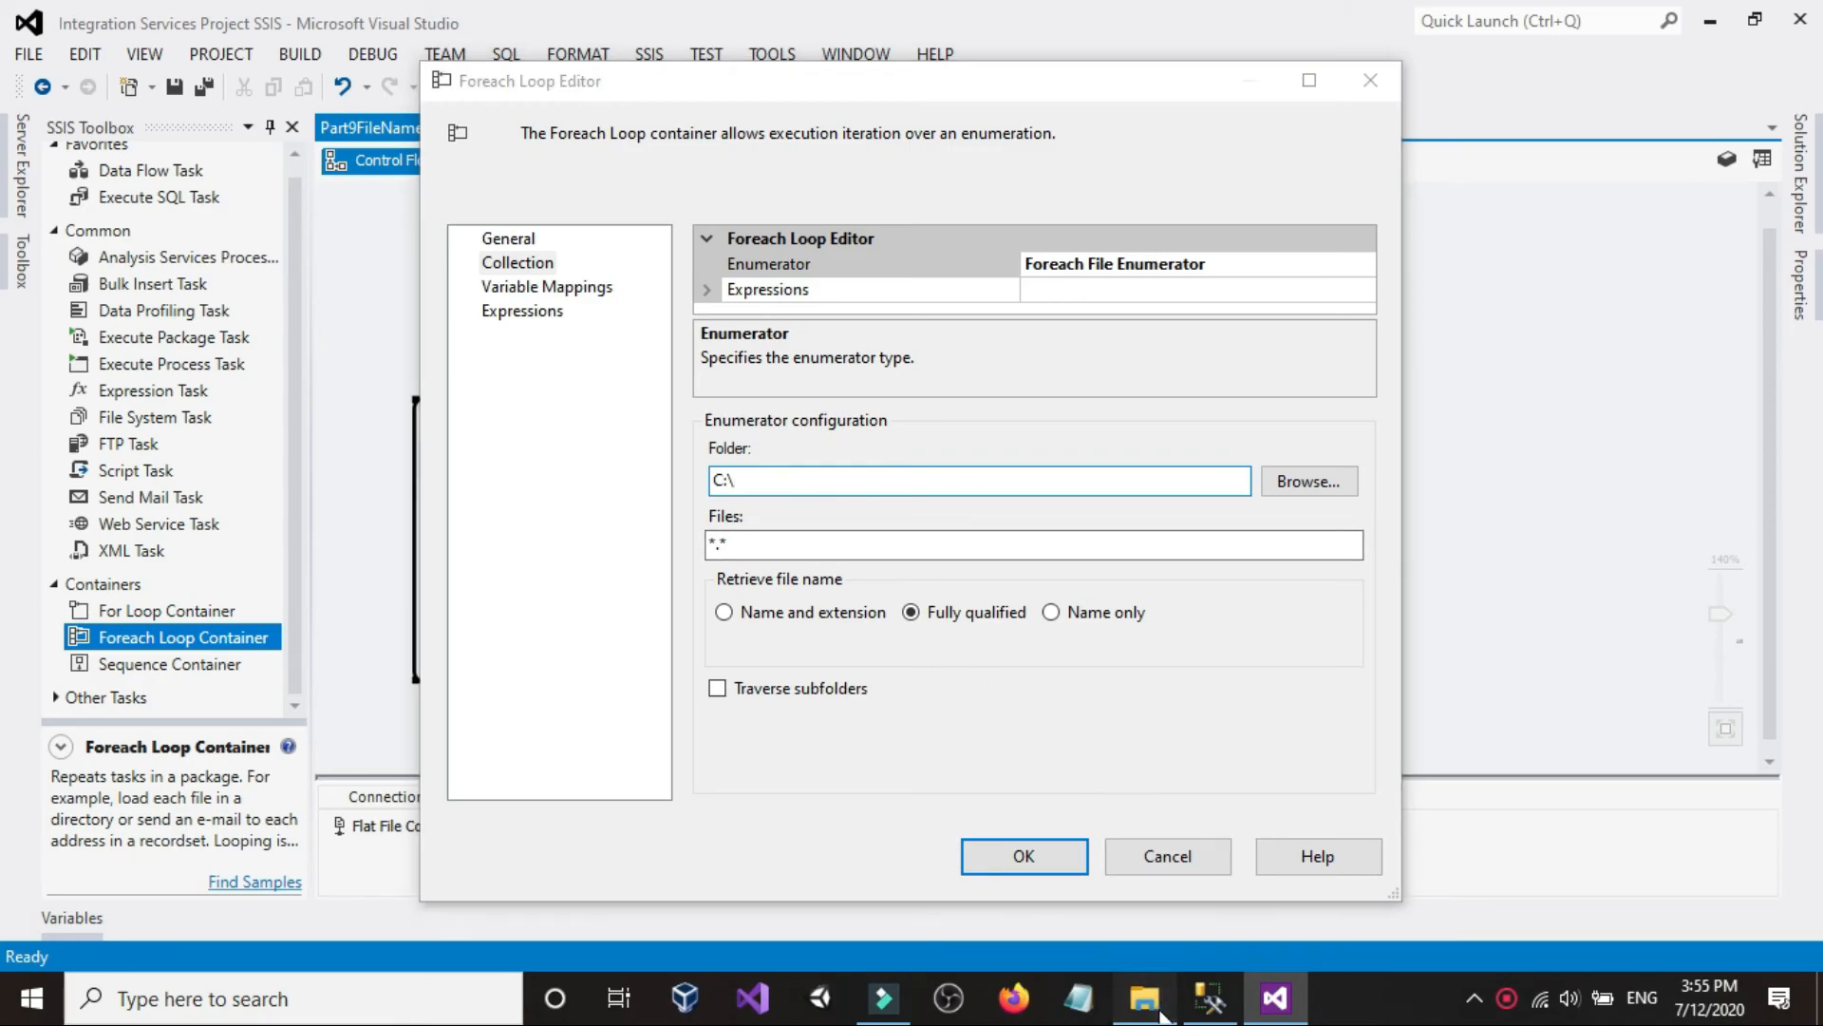
{"action": "left_click", "coordinate": [1146, 995]}
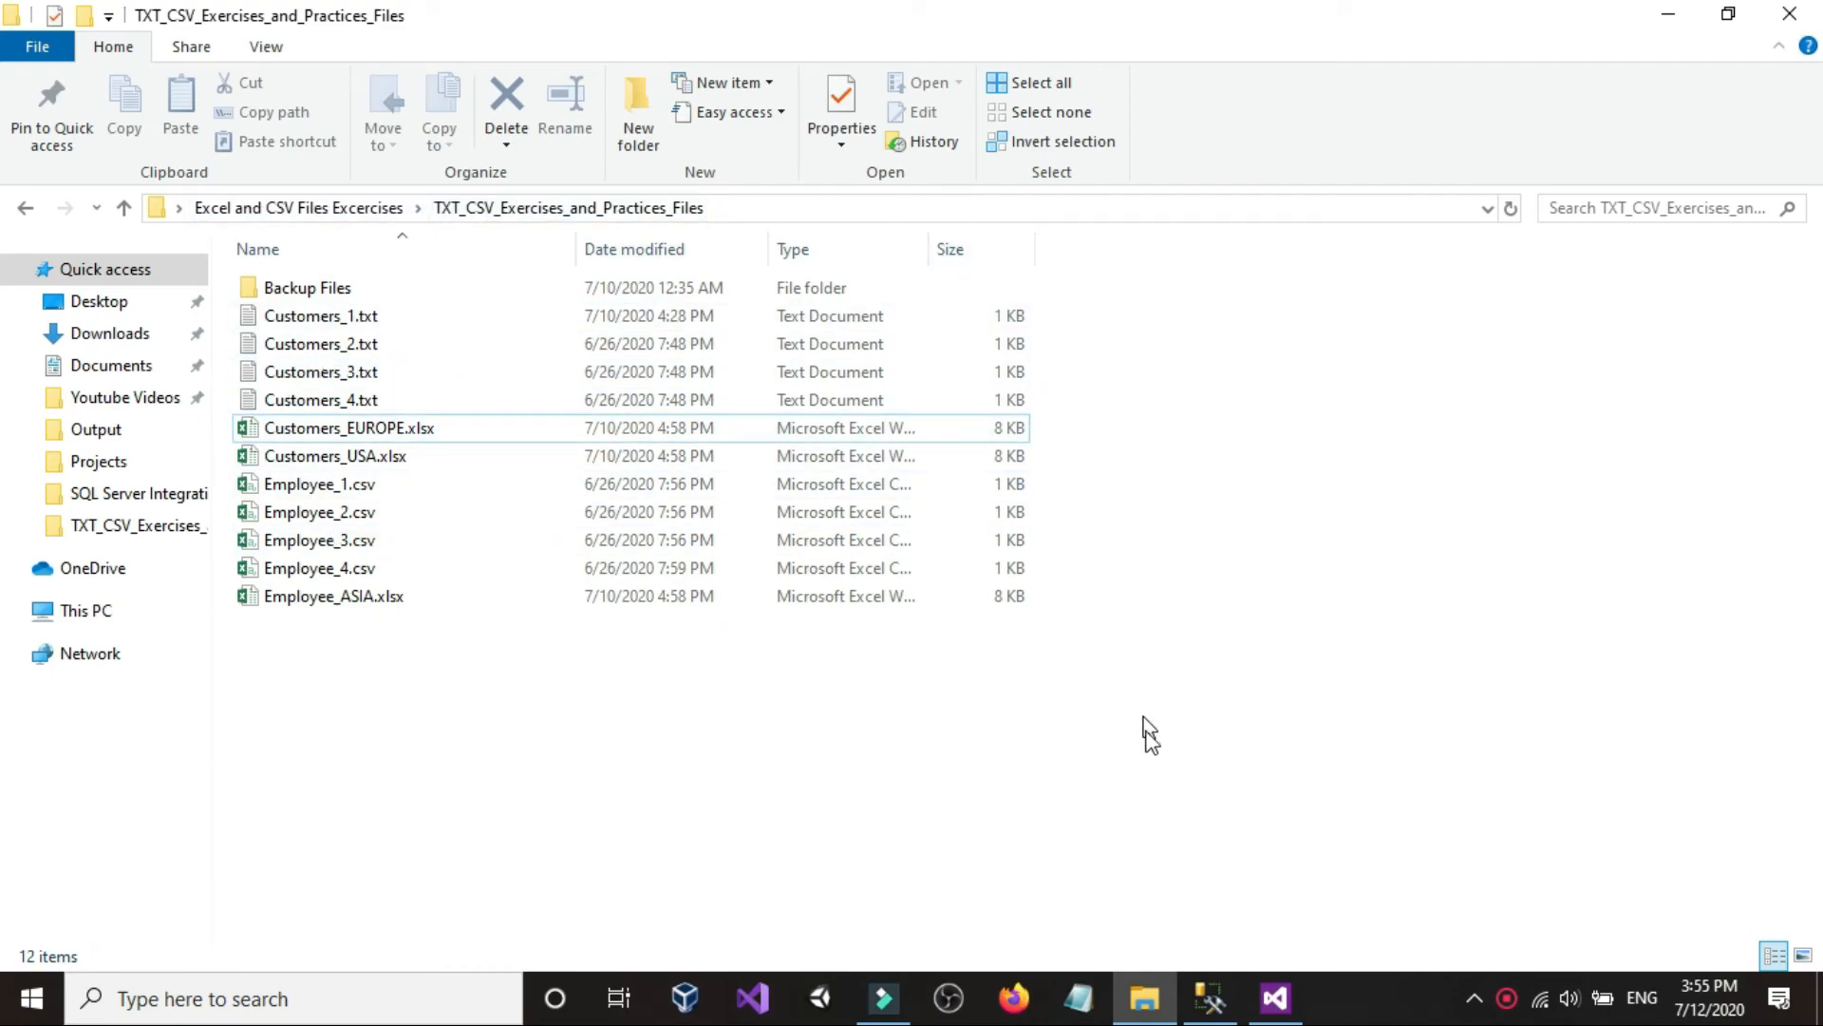
{"action": "left_click", "coordinate": [1274, 998]}
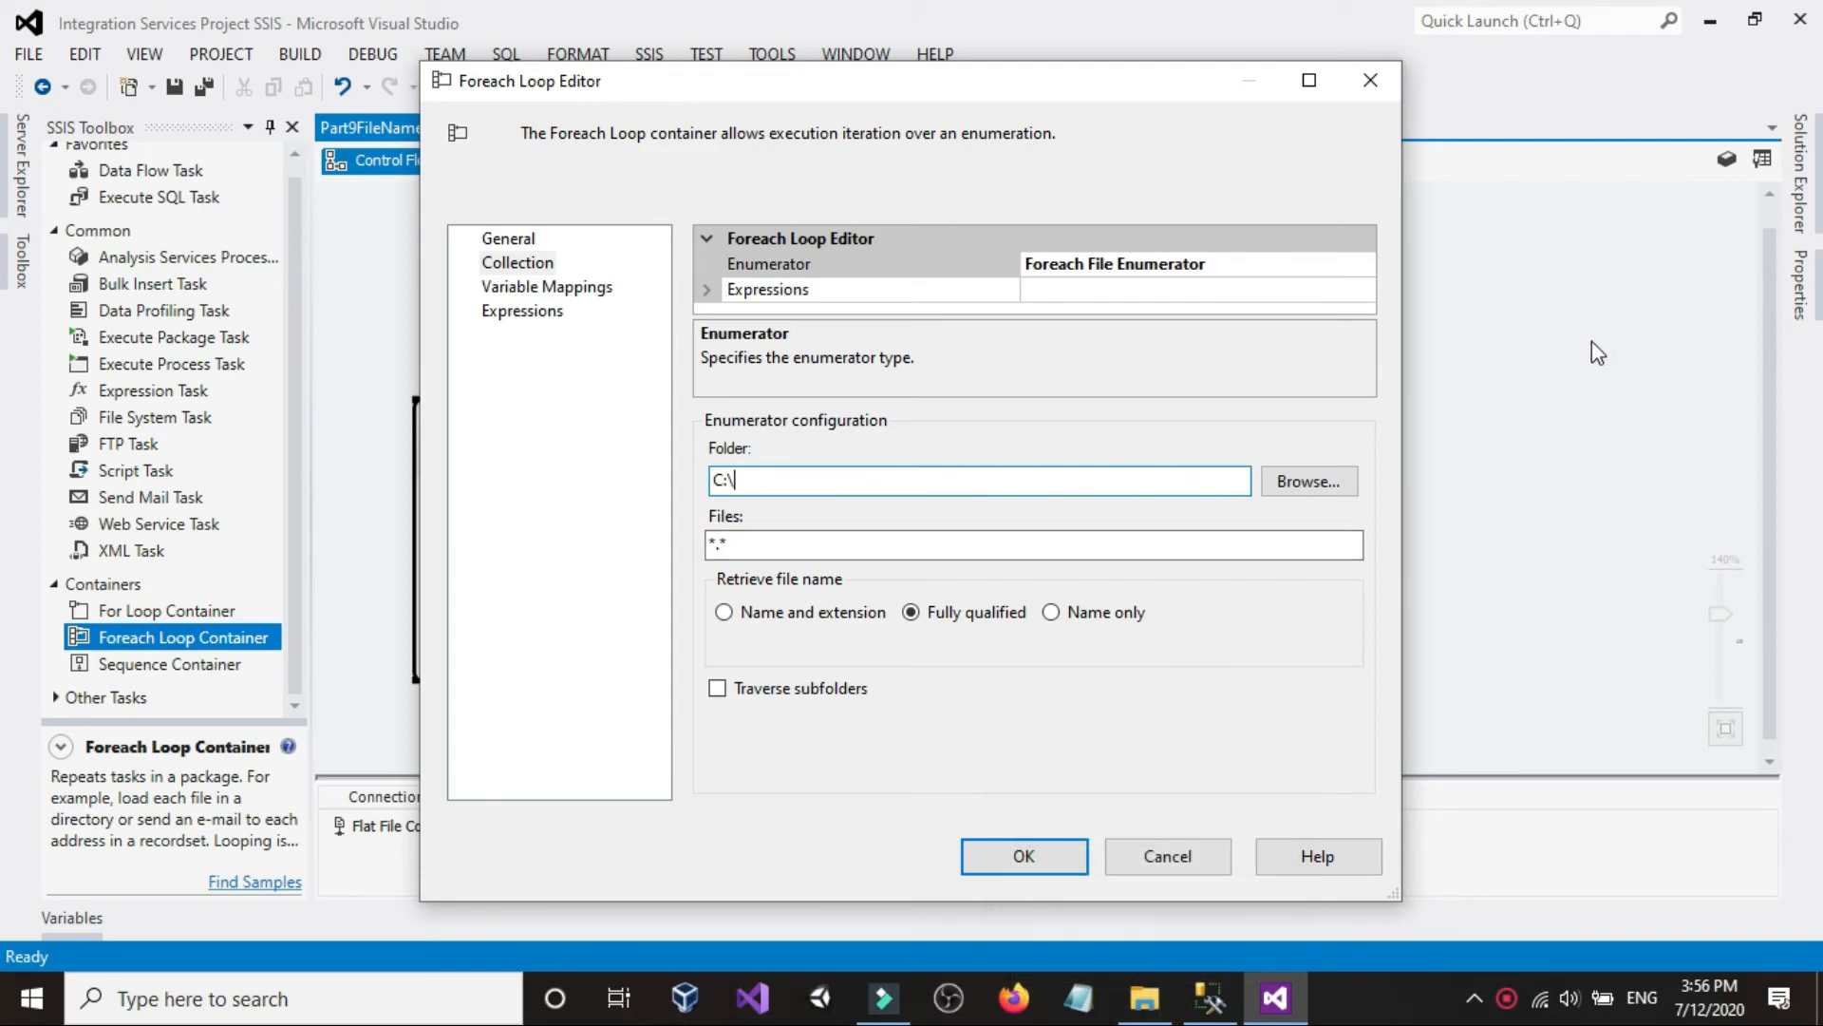
{"action": "left_click", "coordinate": [1173, 858]}
- Add a package variable named FilePath with the data type String
{"action": "right_click", "coordinate": [1180, 318]}
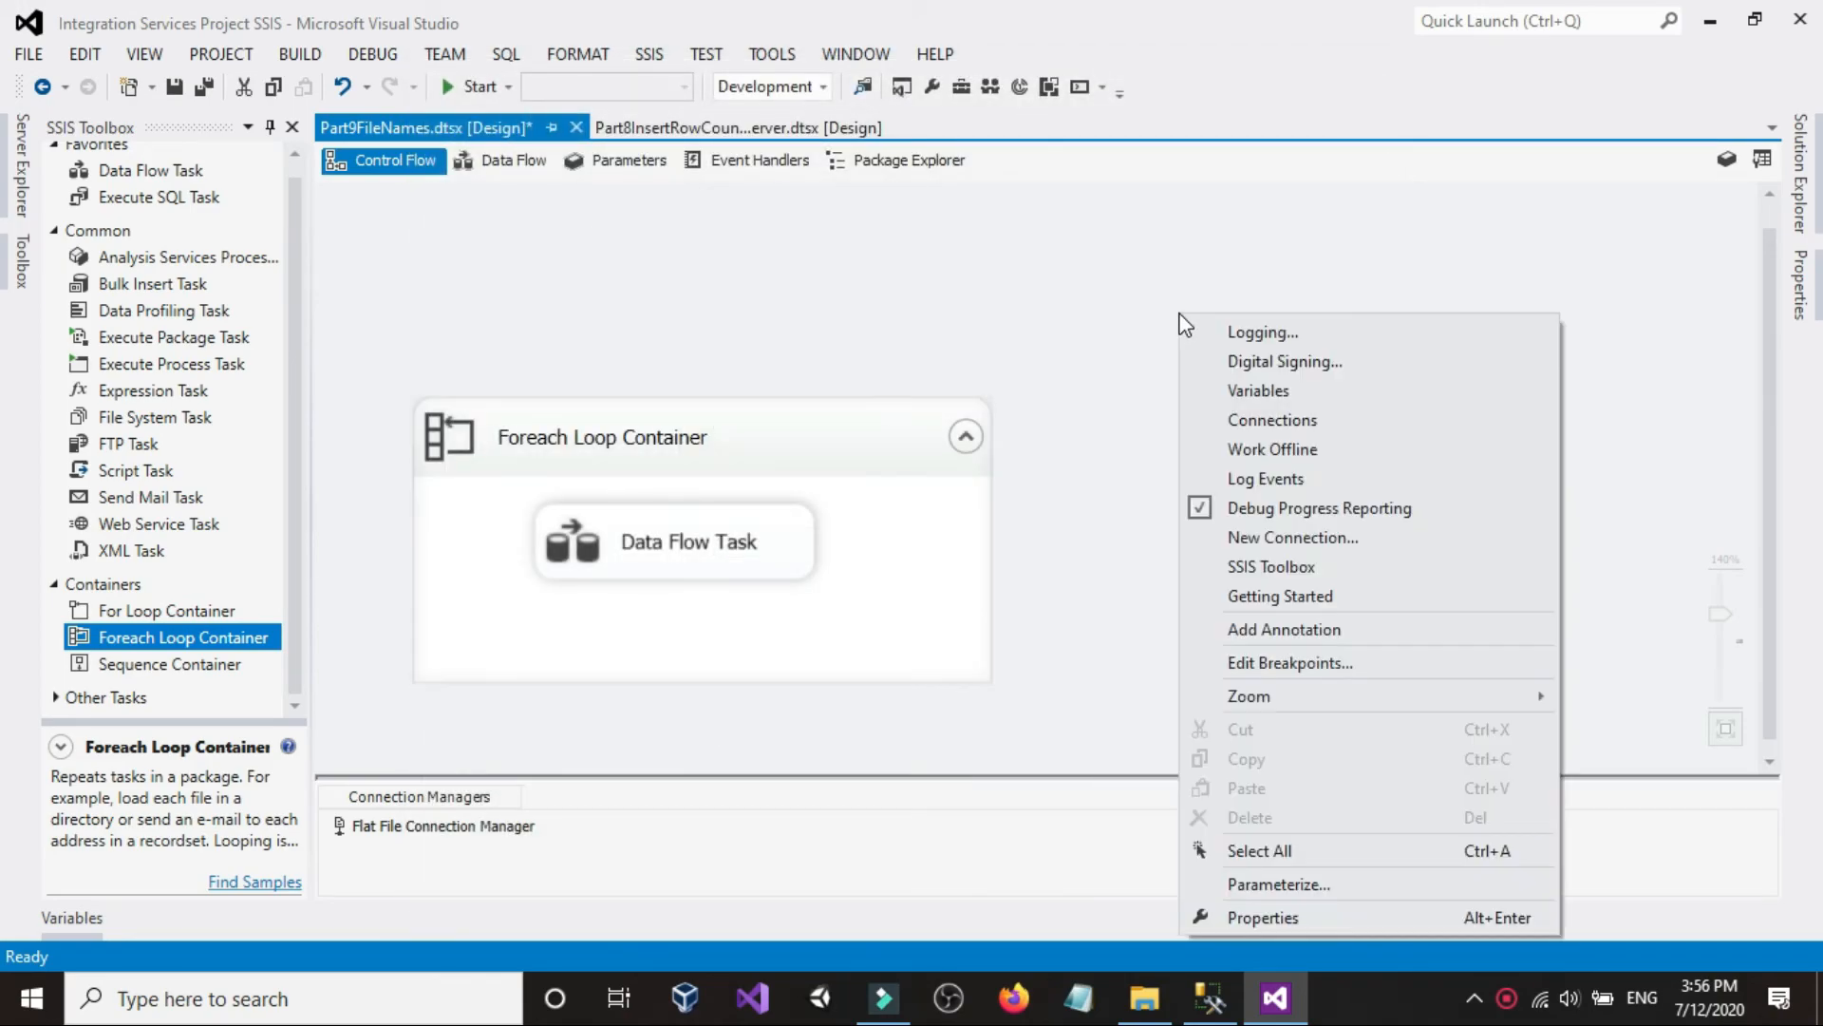
{"action": "left_click", "coordinate": [1234, 390]}
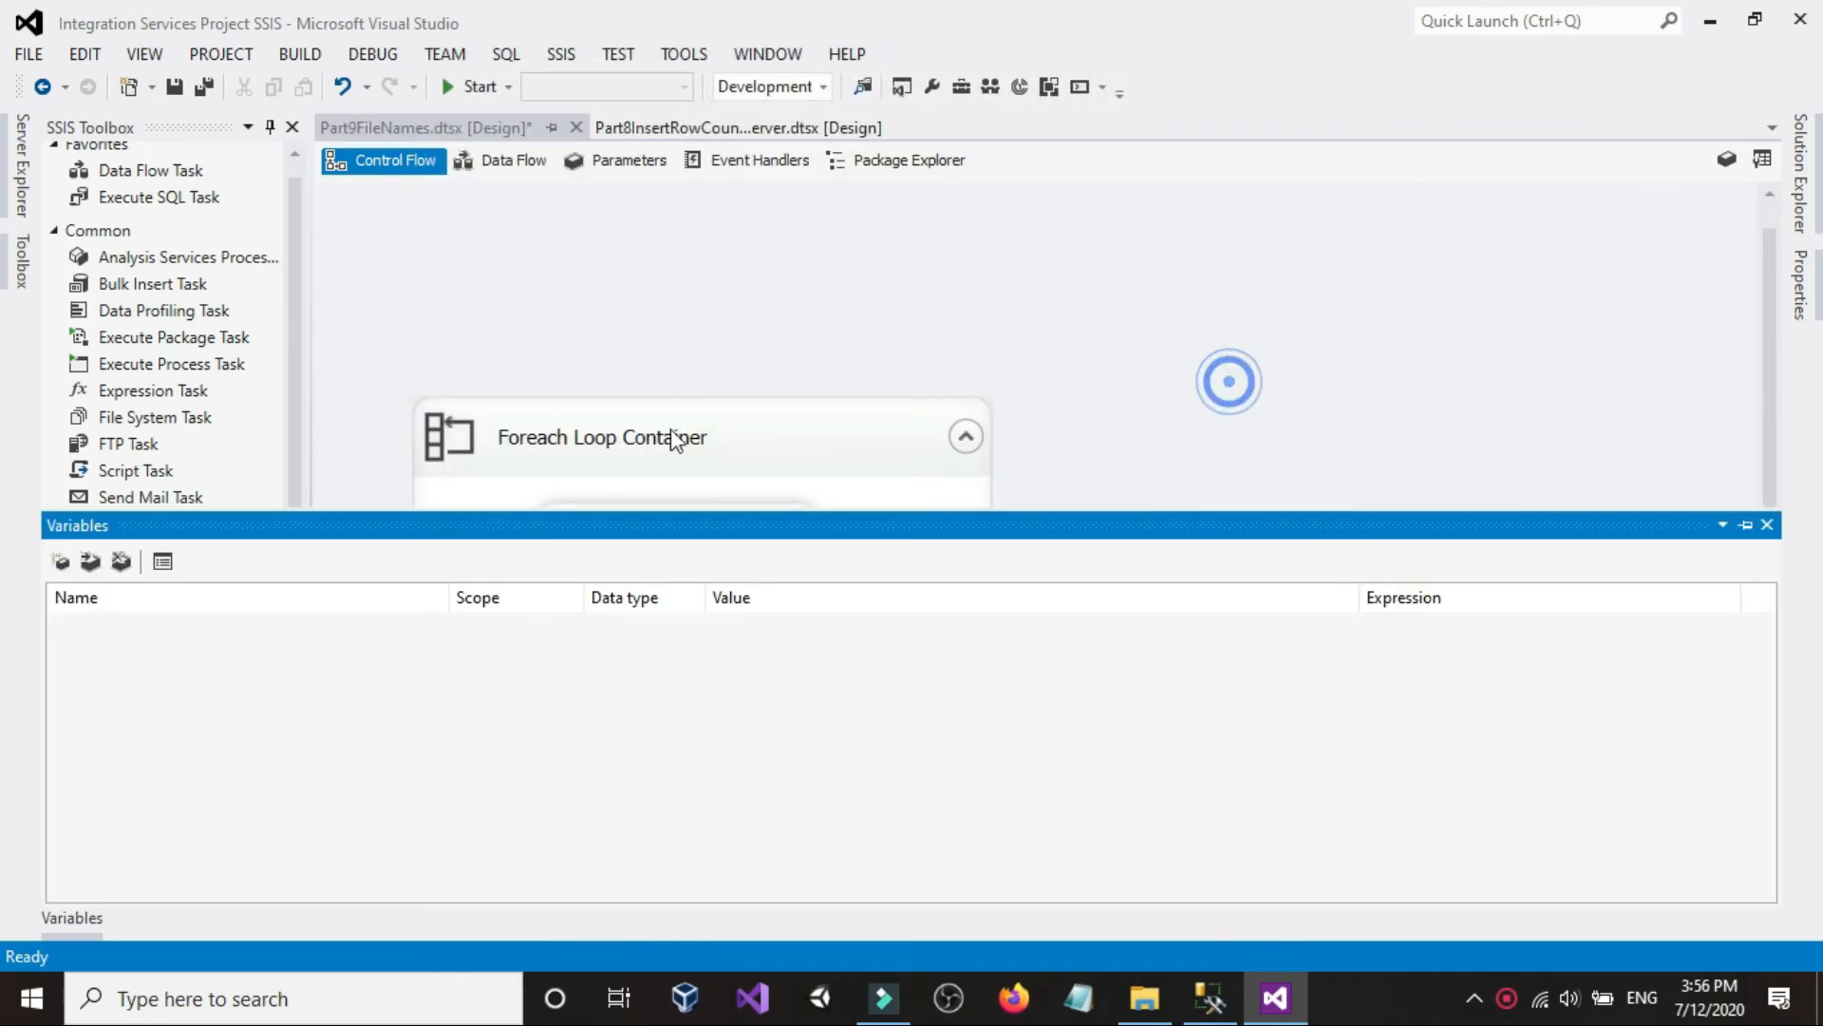
{"action": "left_click", "coordinate": [61, 562]}
{"action": "type", "text": "FilePath"}
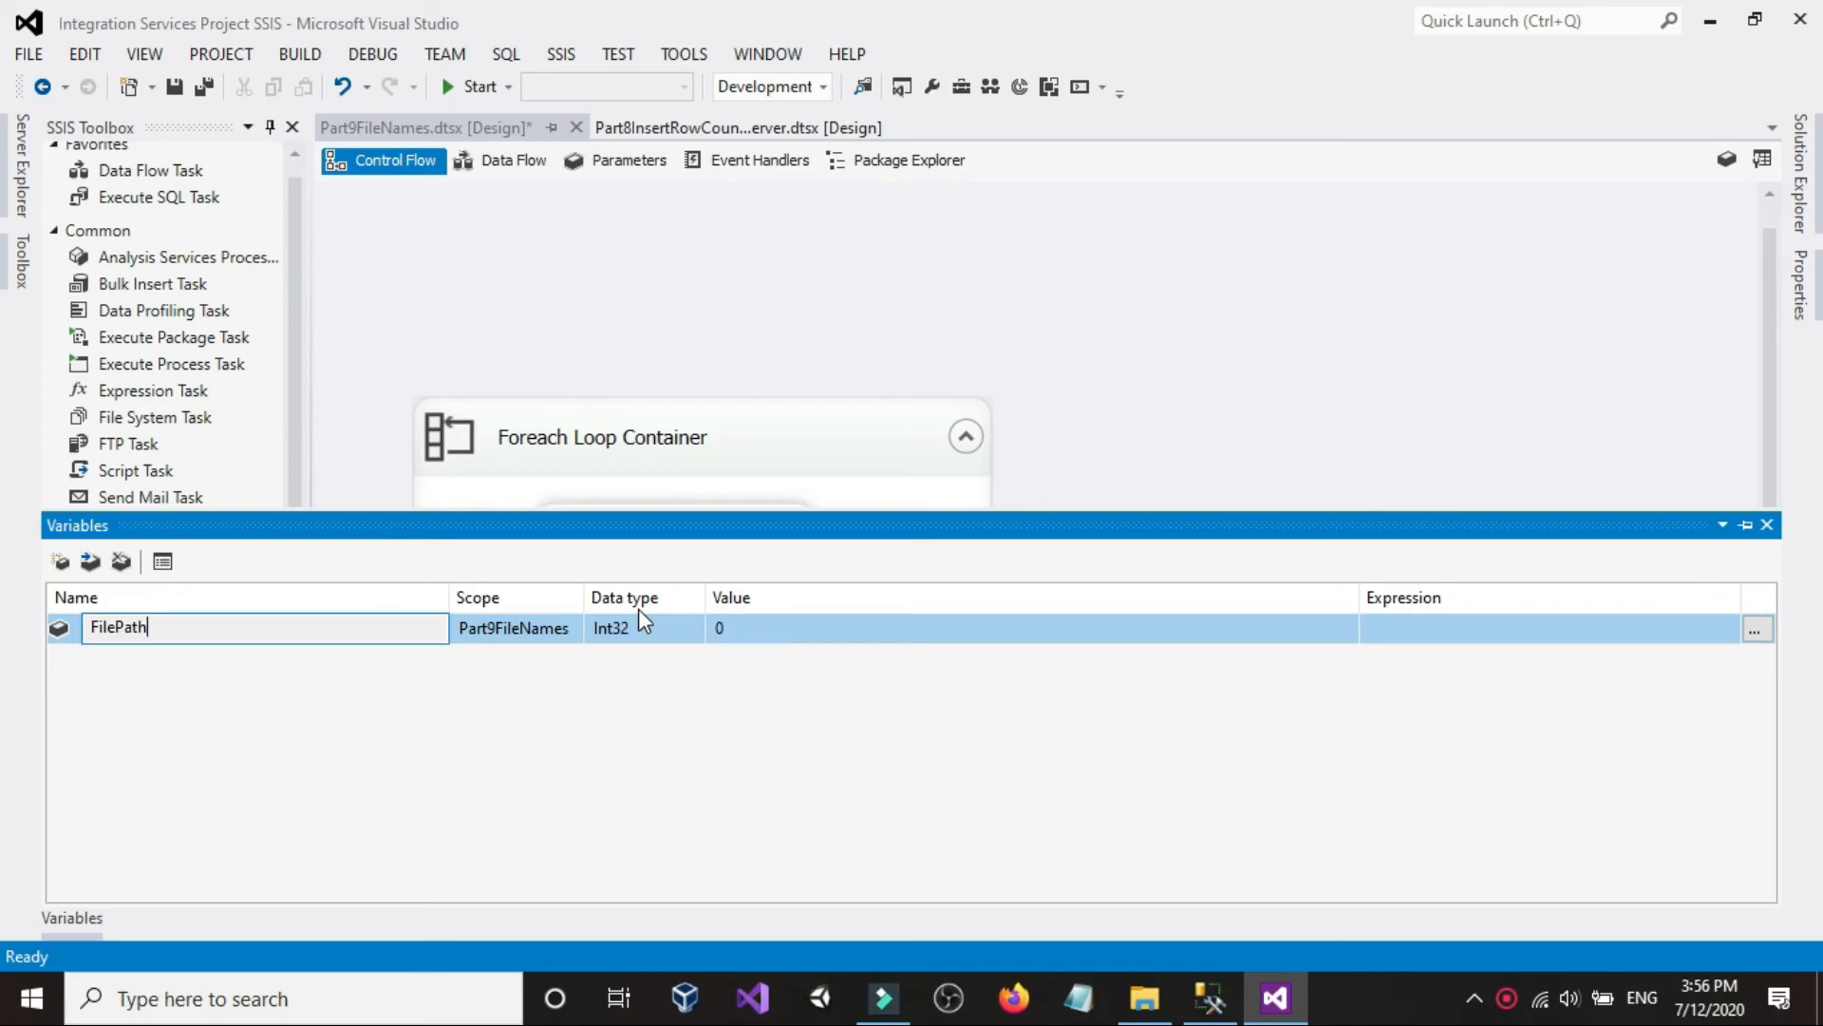
{"action": "left_click", "coordinate": [632, 628]}
{"action": "left_click", "coordinate": [694, 629]}
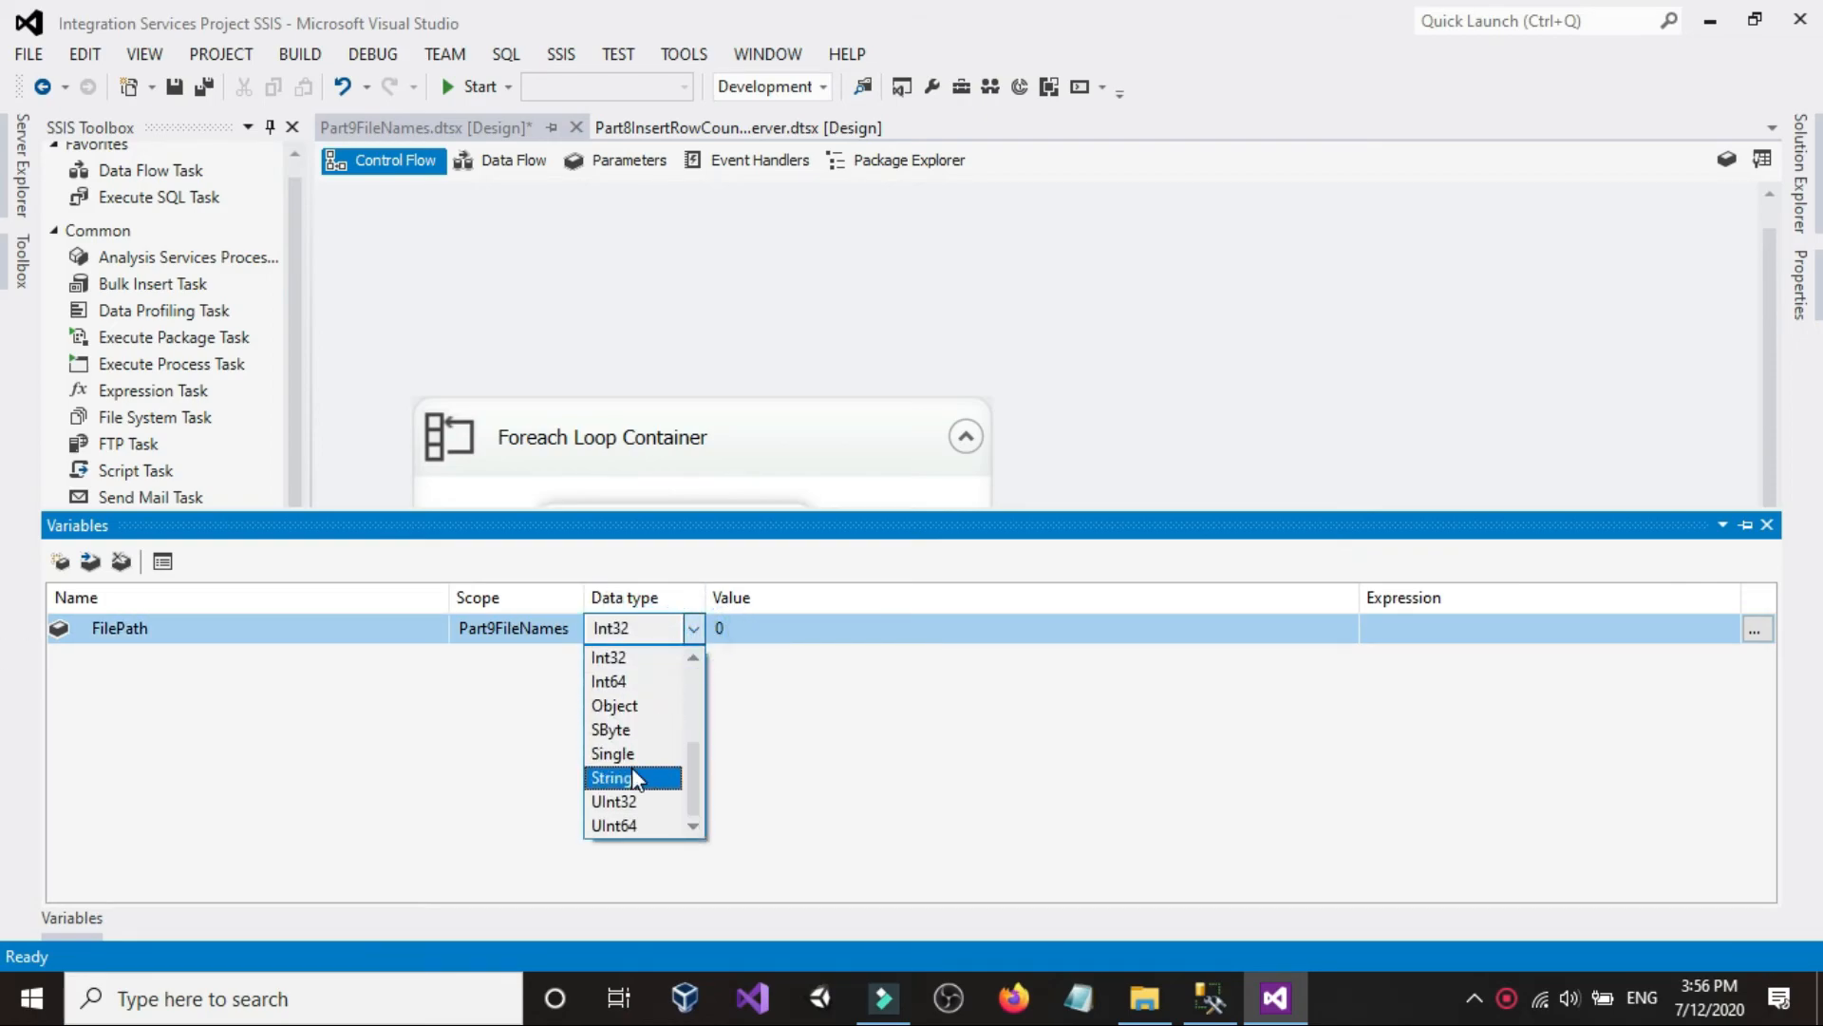
{"action": "left_click", "coordinate": [631, 771]}
- Set the FilePath variable's value to the copied path of the TXT_CSV_Exercises_and_Practices_Files folder
{"action": "left_click", "coordinate": [777, 627]}
{"action": "right_click", "coordinate": [777, 627]}
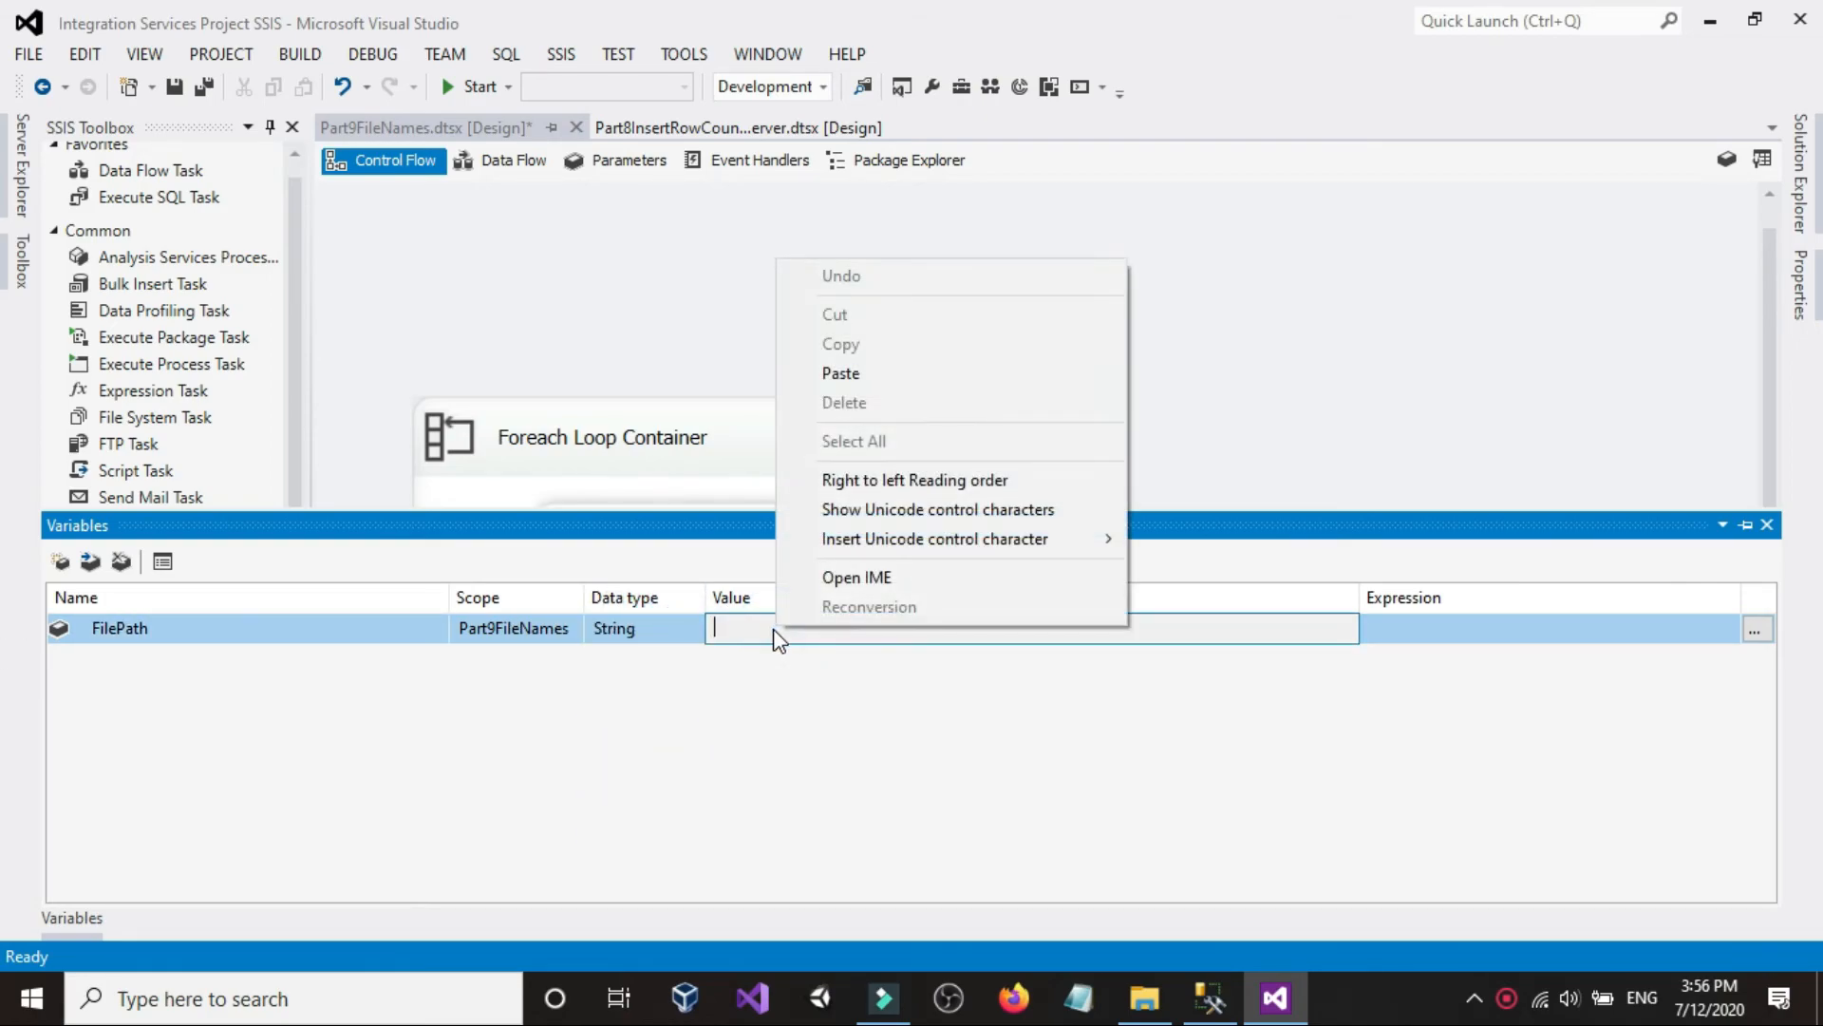
{"action": "left_click", "coordinate": [839, 375]}
{"action": "left_click", "coordinate": [1120, 369]}
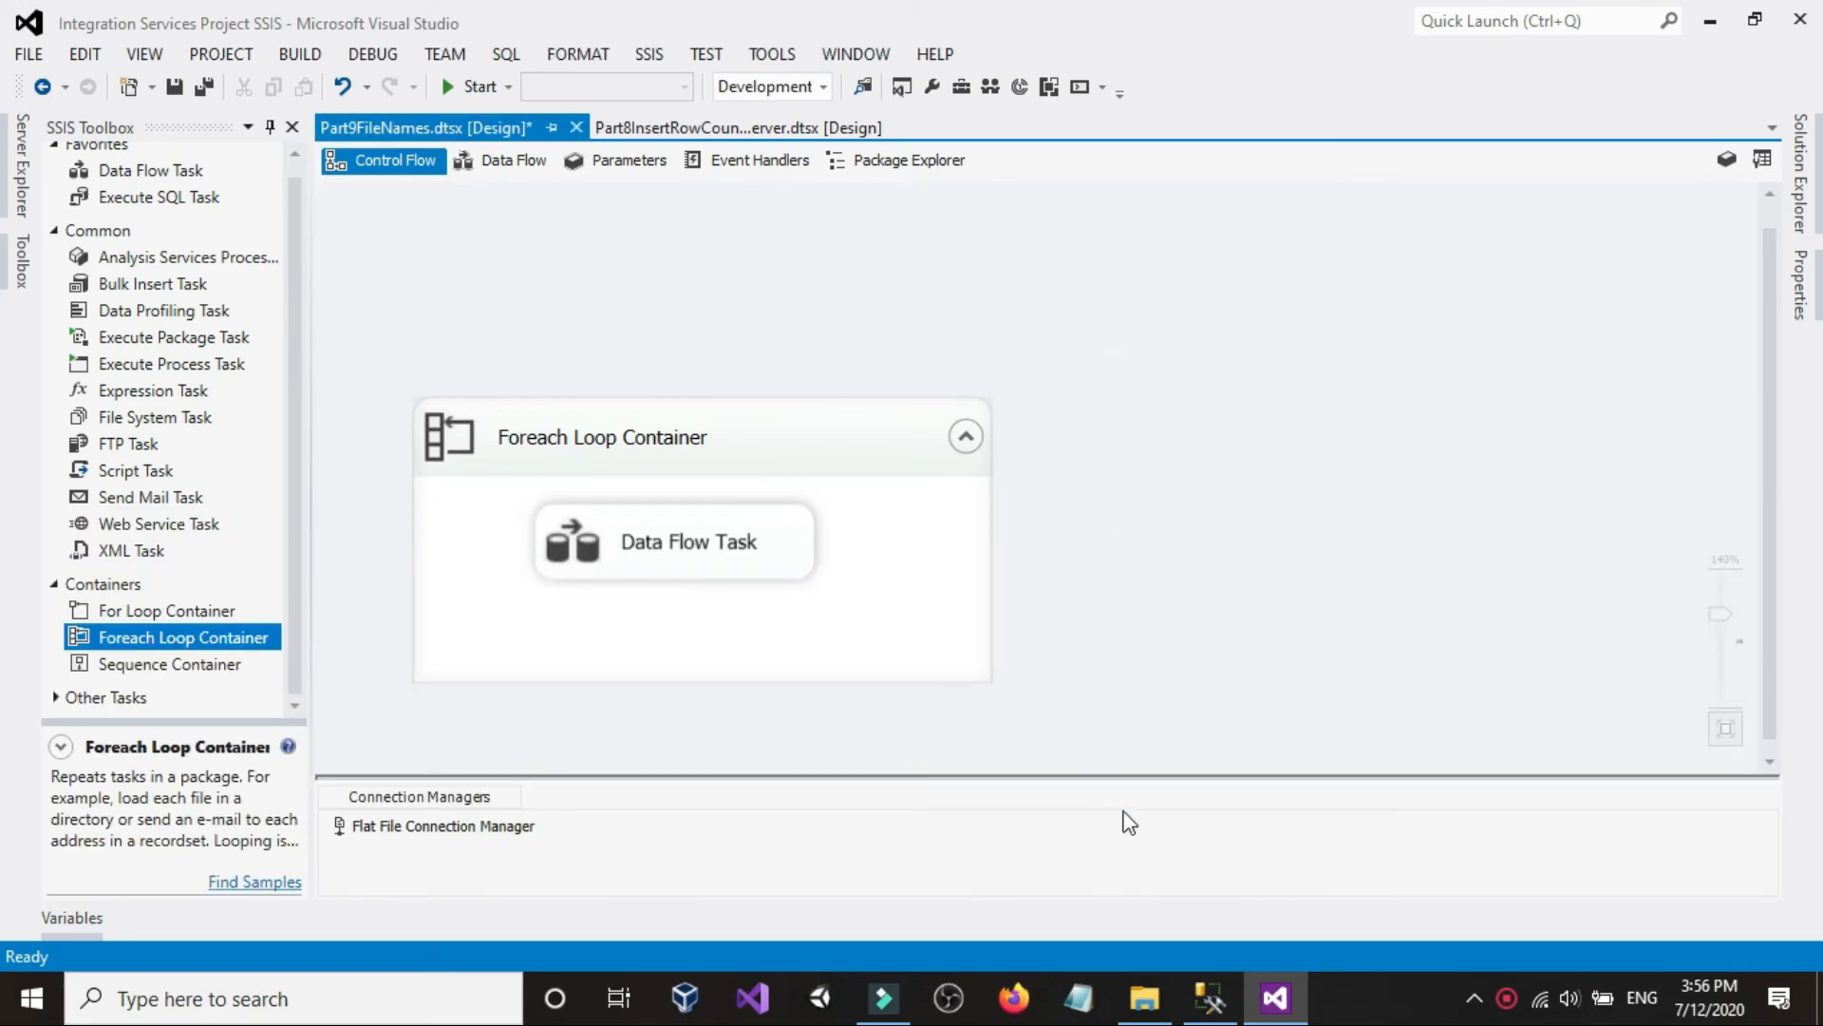
- Check the FilePath variable's value in the variable list against the exercise folder in File Explorer
{"action": "right_click", "coordinate": [1196, 589]}
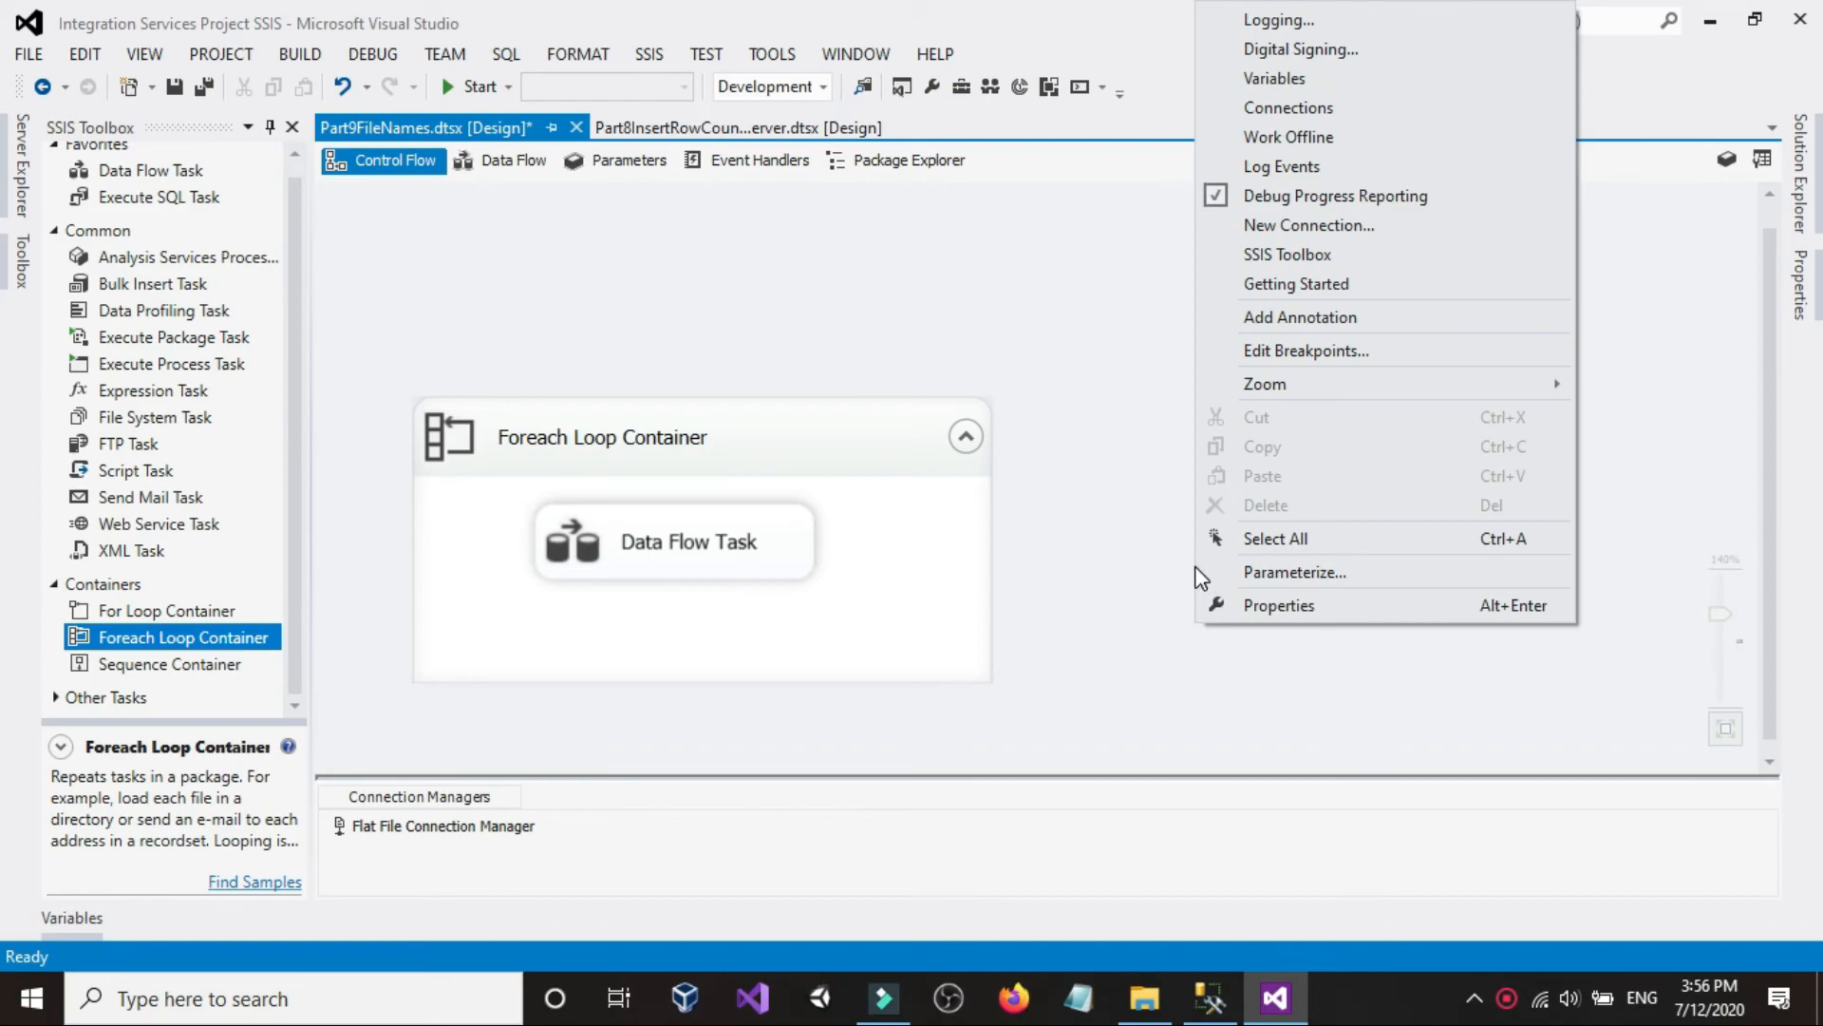
{"action": "left_click", "coordinate": [1252, 76]}
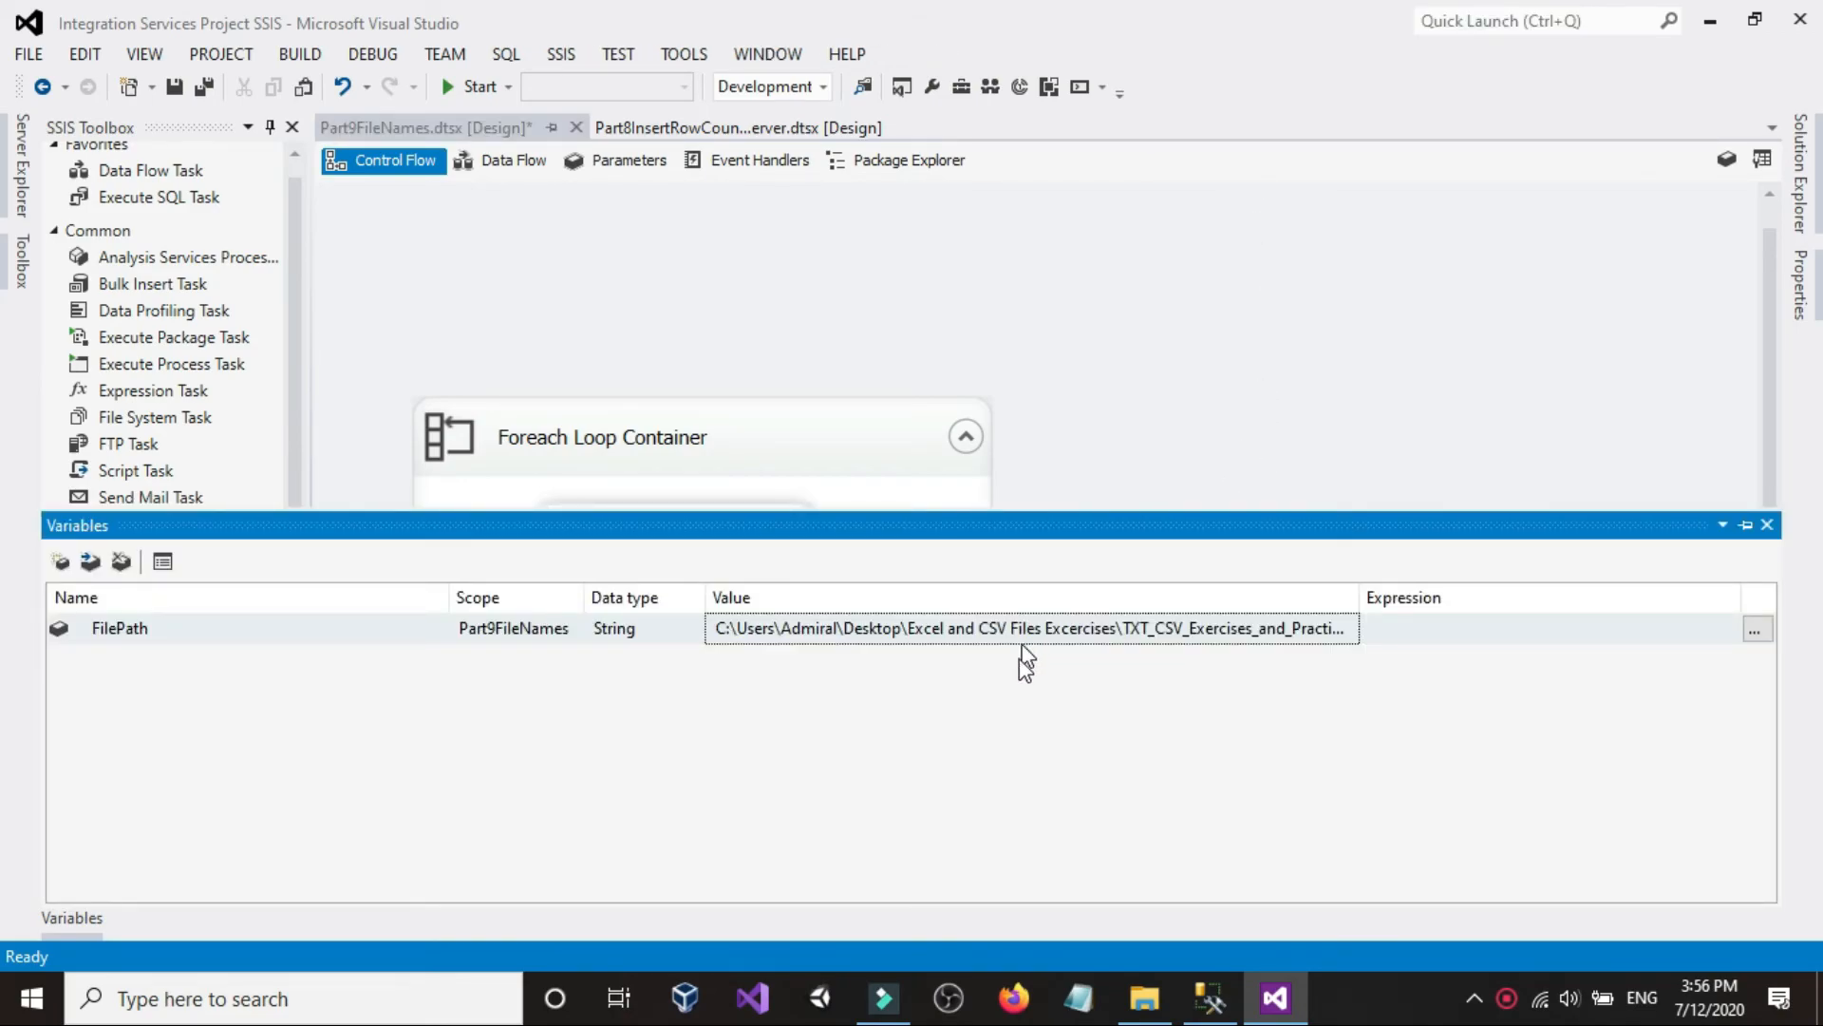
{"action": "left_click", "coordinate": [1144, 1001]}
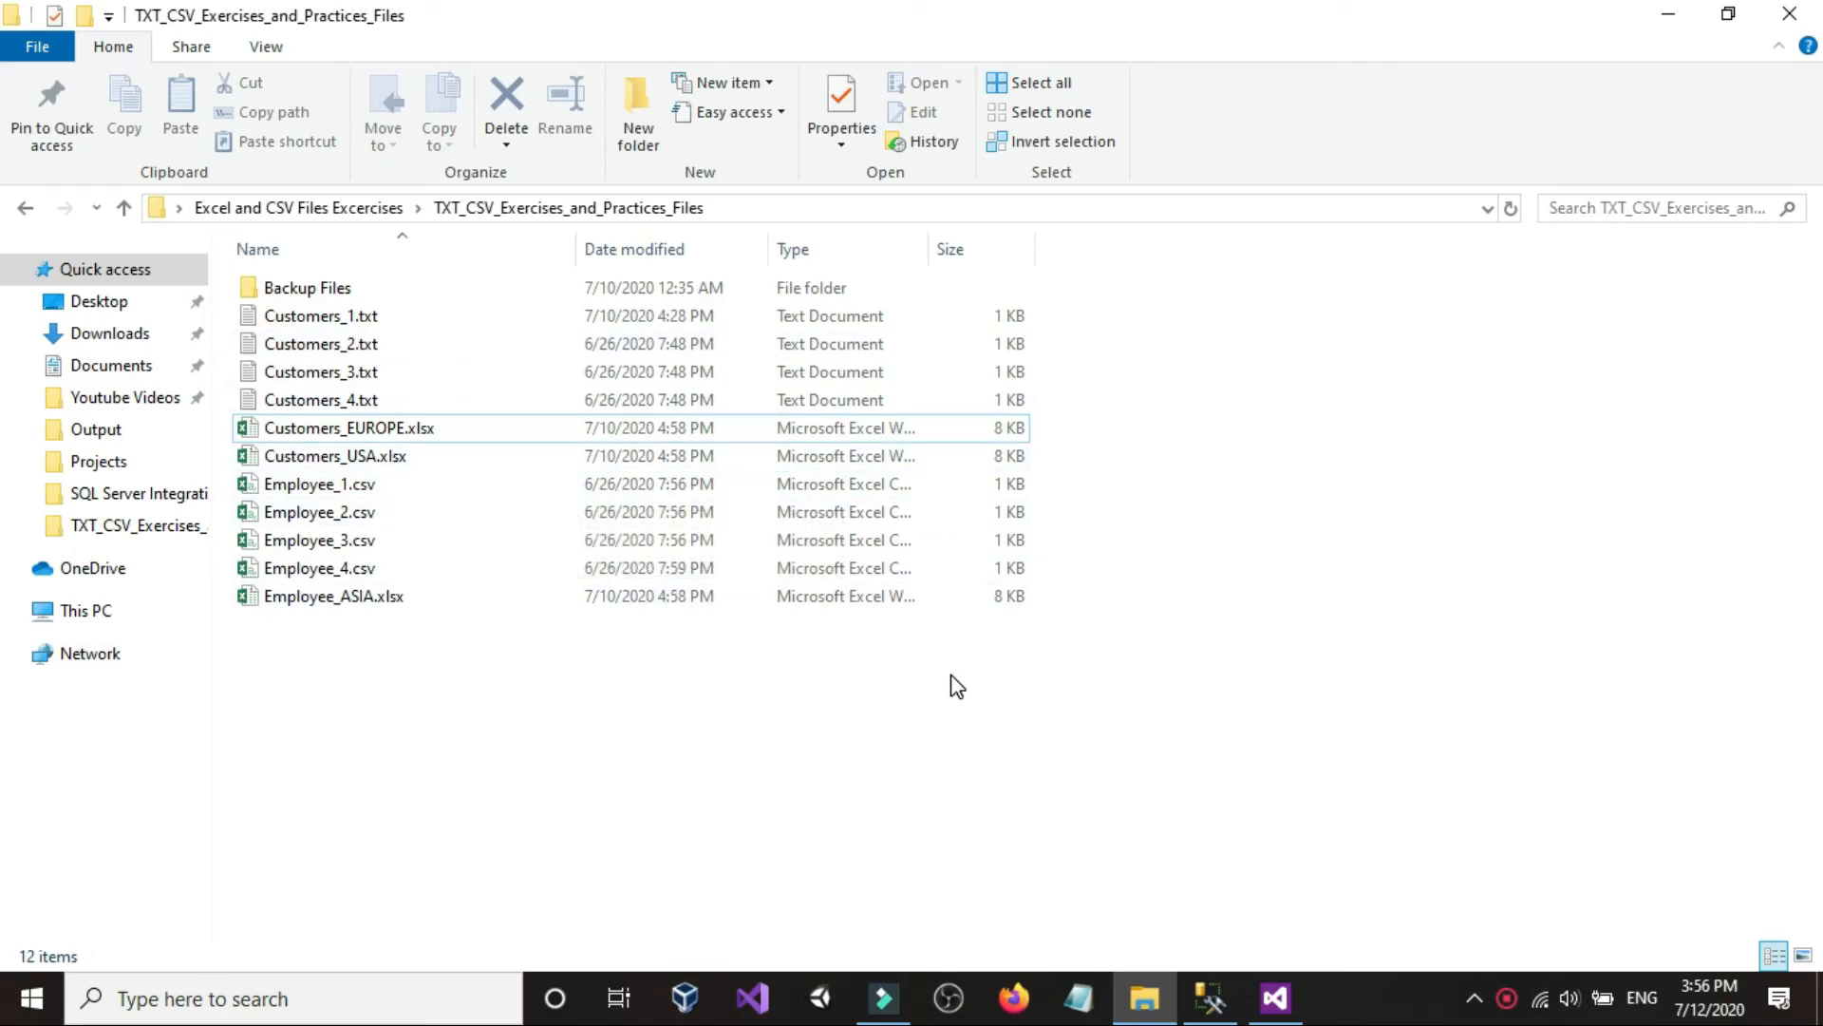
{"action": "left_click", "coordinate": [1144, 997]}
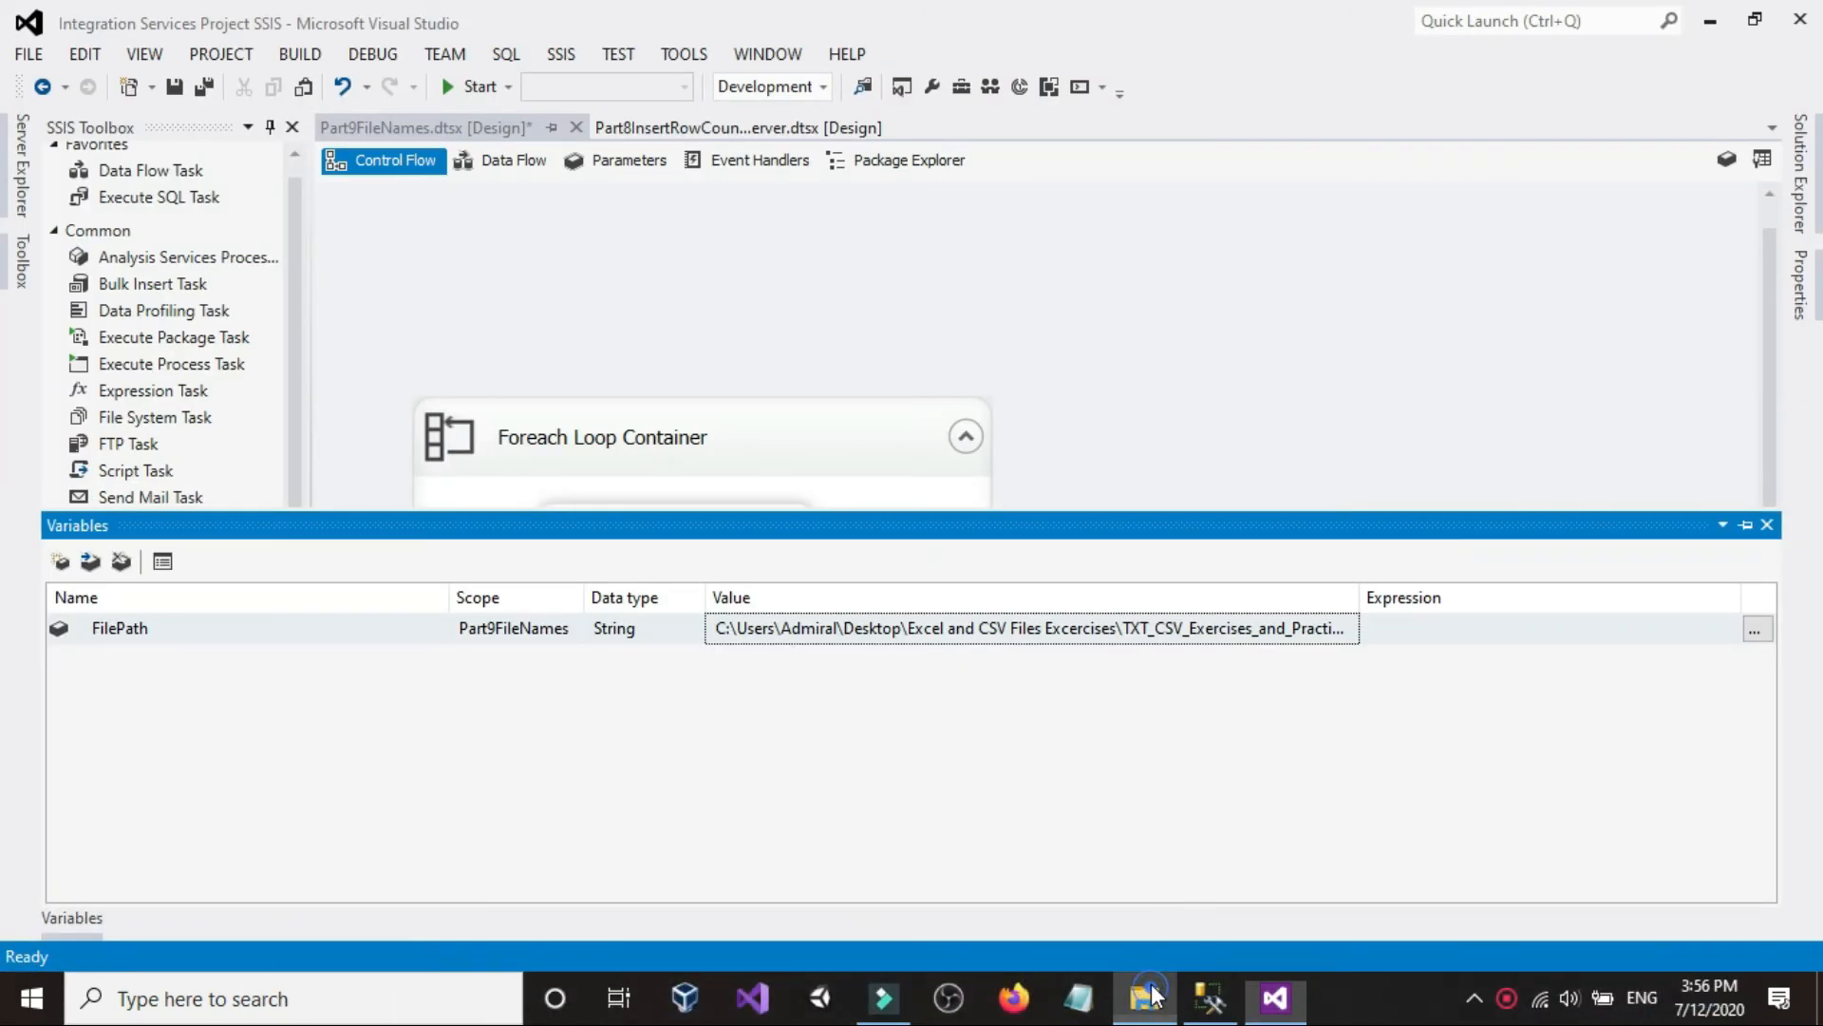
{"action": "left_click", "coordinate": [1145, 999]}
{"action": "left_click", "coordinate": [1146, 999]}
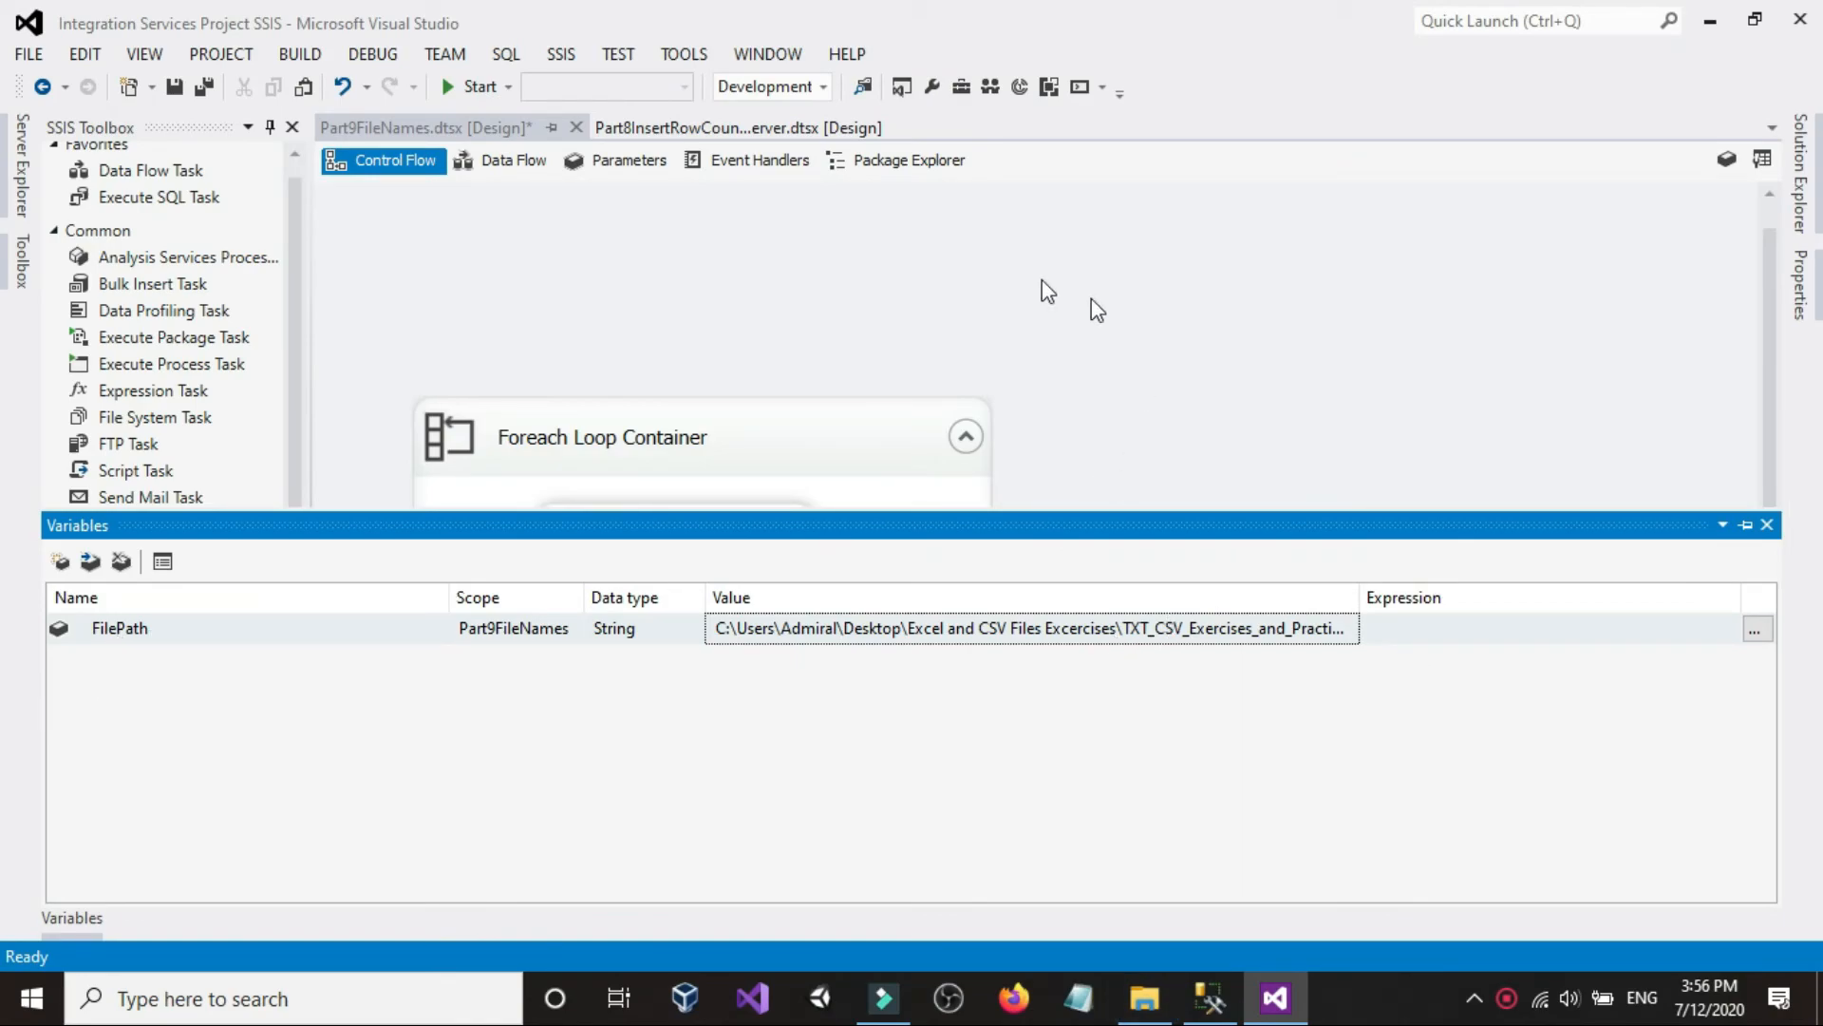
{"action": "left_click", "coordinate": [1267, 315]}
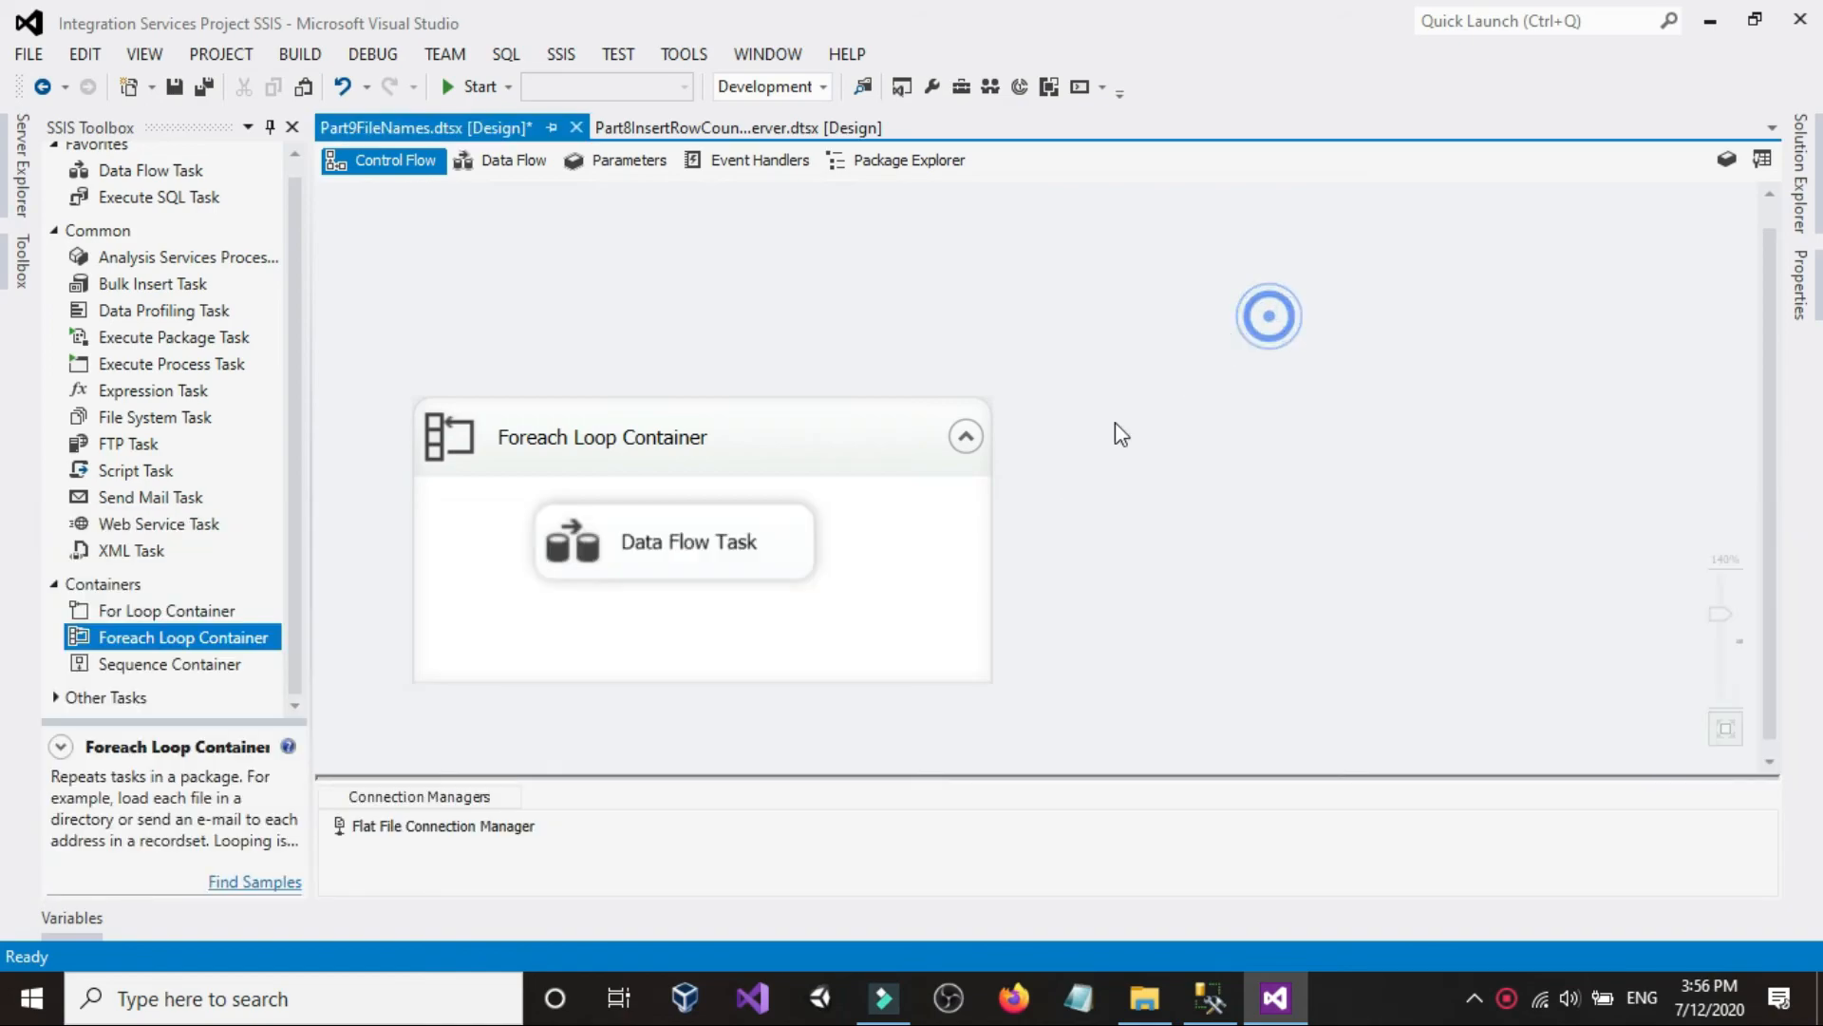
- Add a property expression for Directory in the Foreach Loop Container's collection settings
{"action": "left_click", "coordinate": [842, 423]}
{"action": "double_click", "coordinate": [843, 423]}
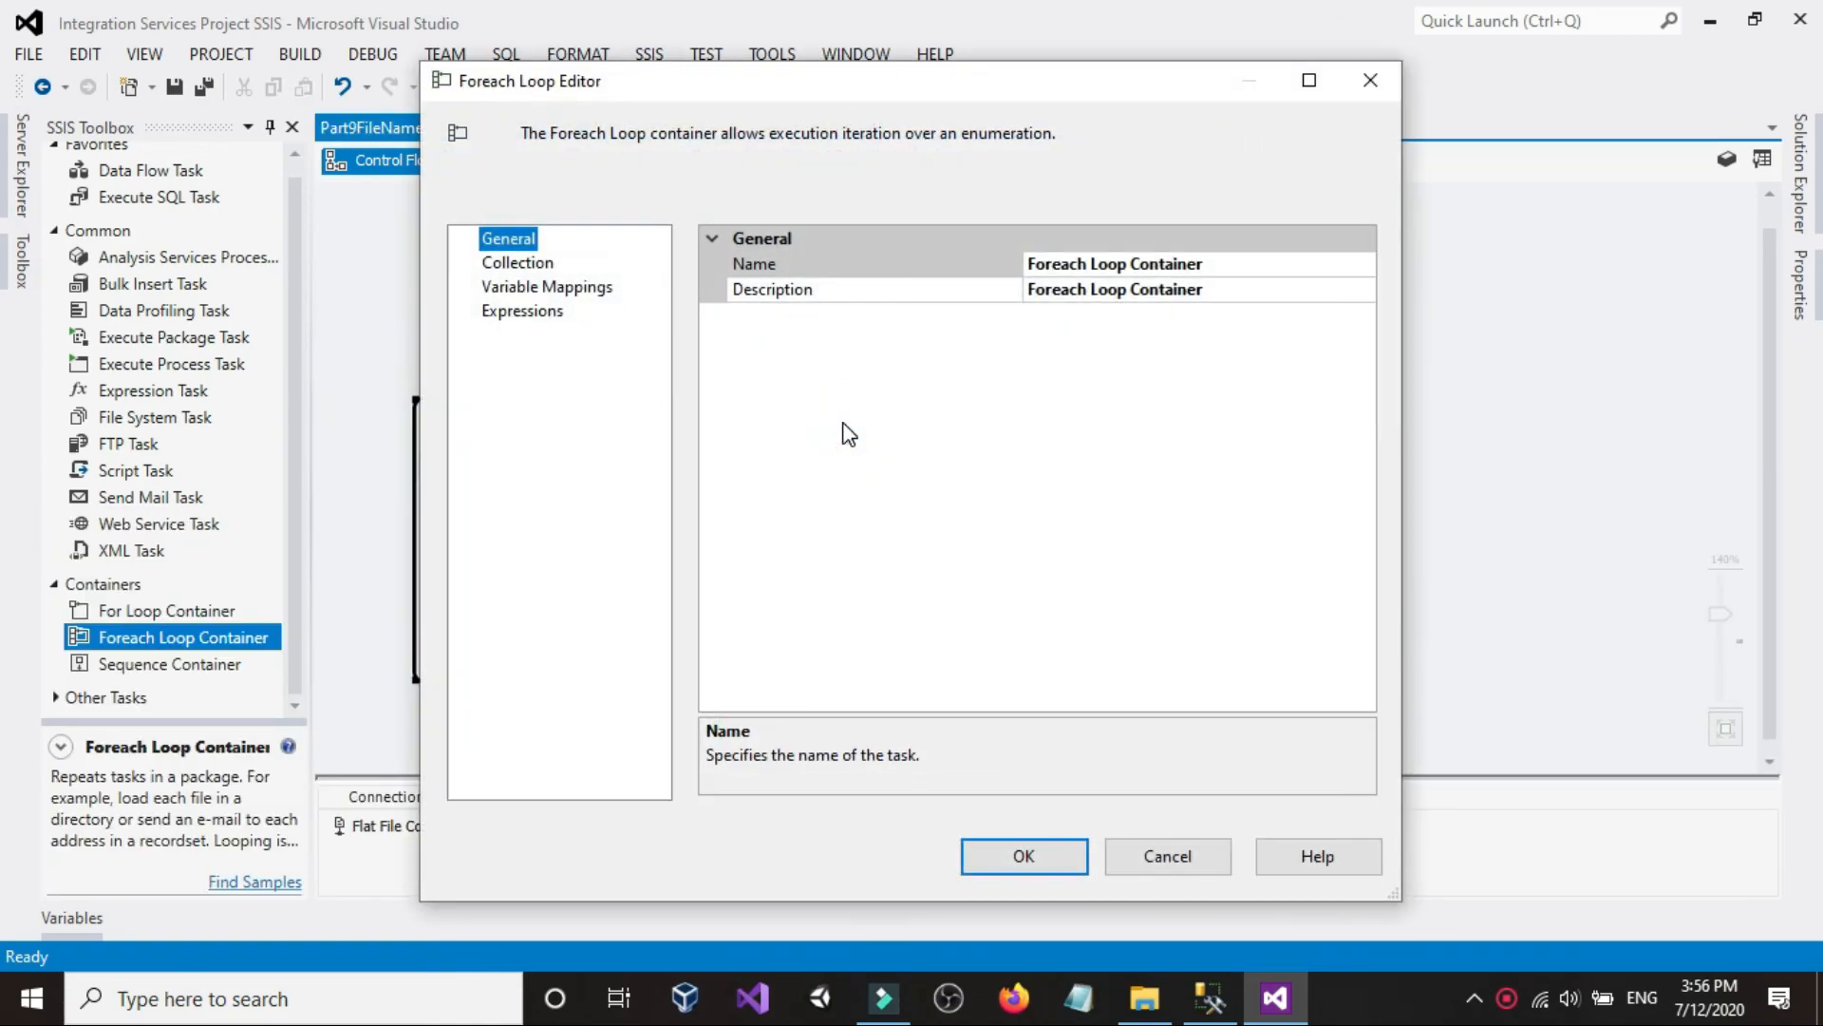
{"action": "left_click", "coordinate": [526, 264]}
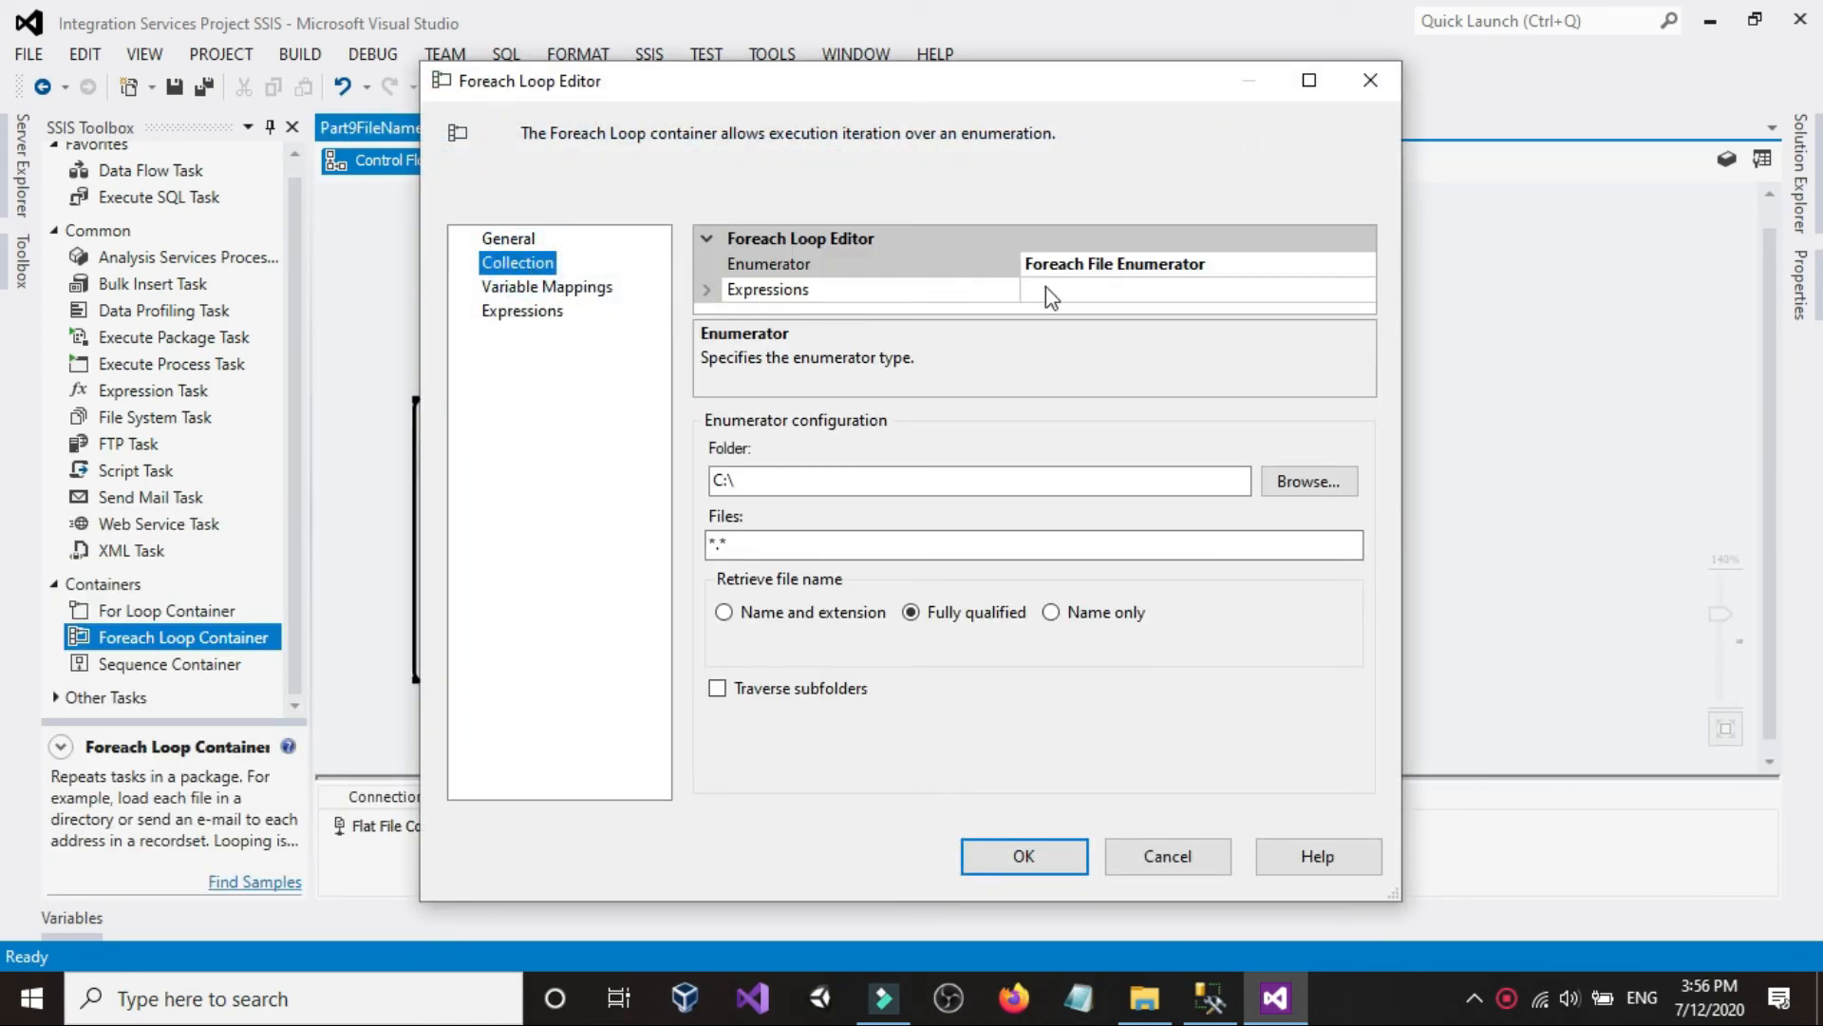
{"action": "left_click", "coordinate": [1105, 290]}
{"action": "left_click", "coordinate": [1364, 290]}
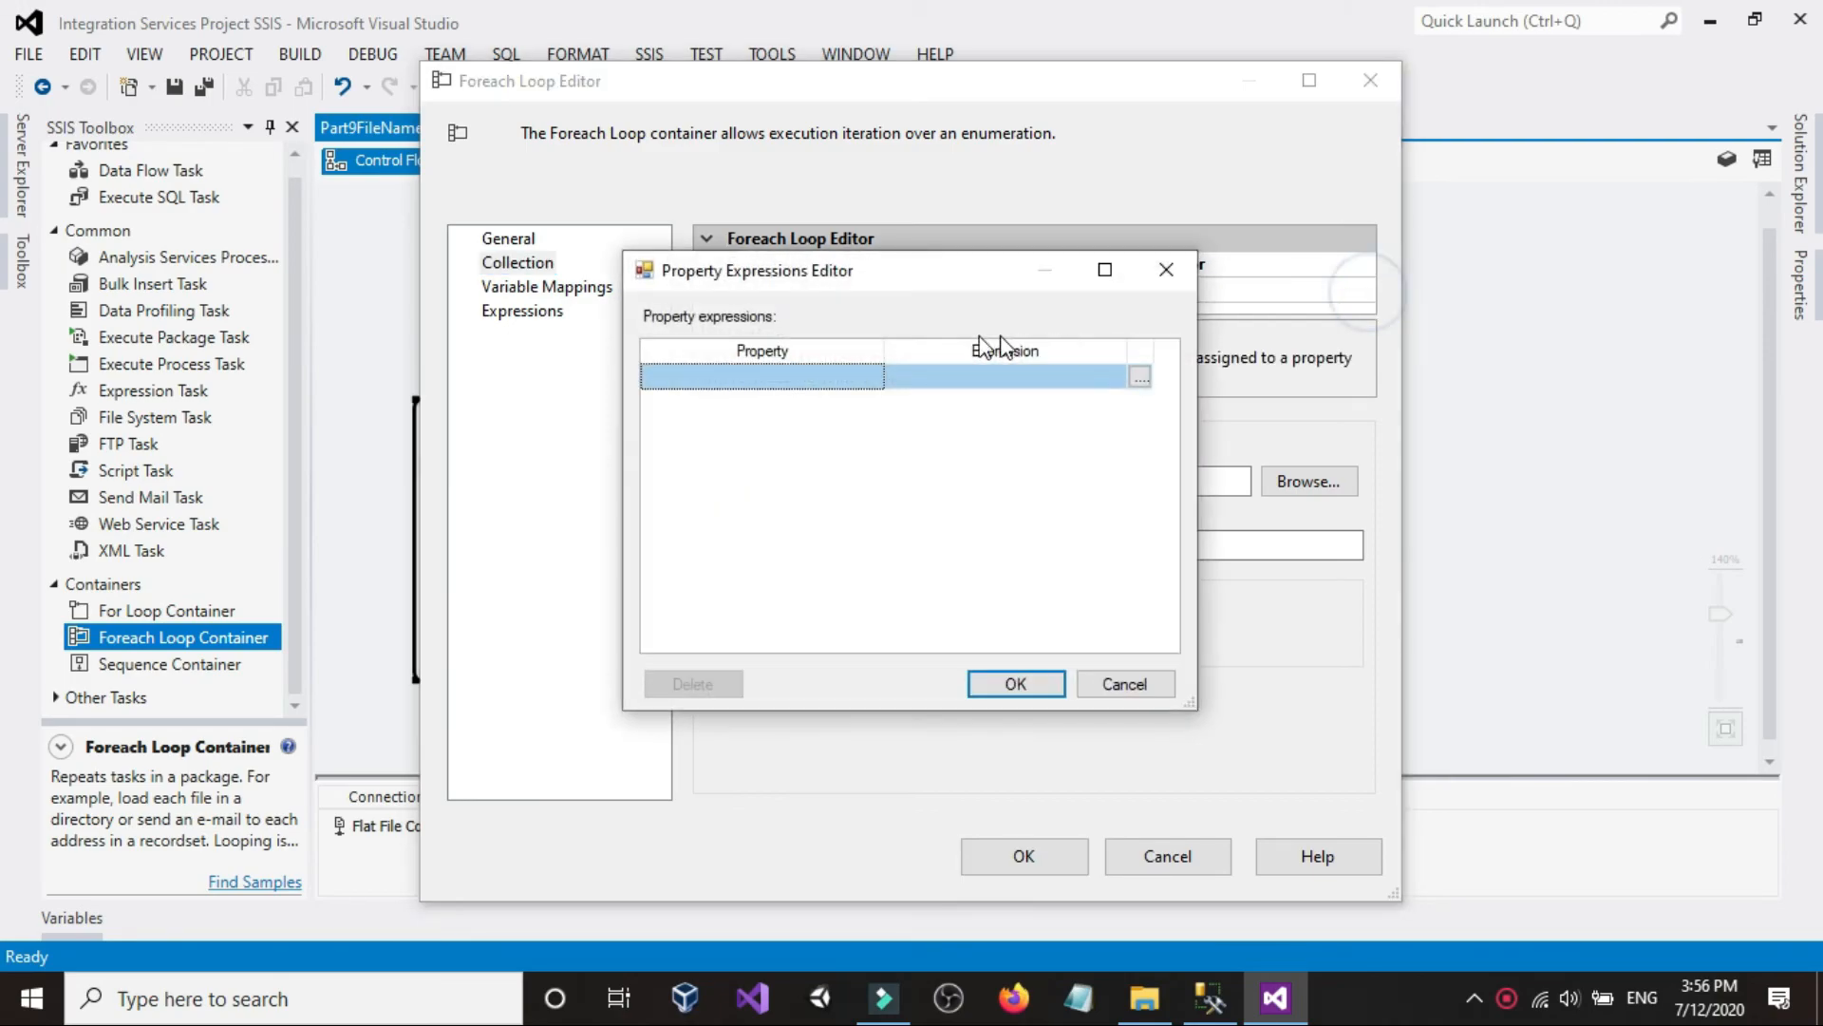
{"action": "left_click", "coordinate": [867, 375]}
{"action": "left_click", "coordinate": [867, 375]}
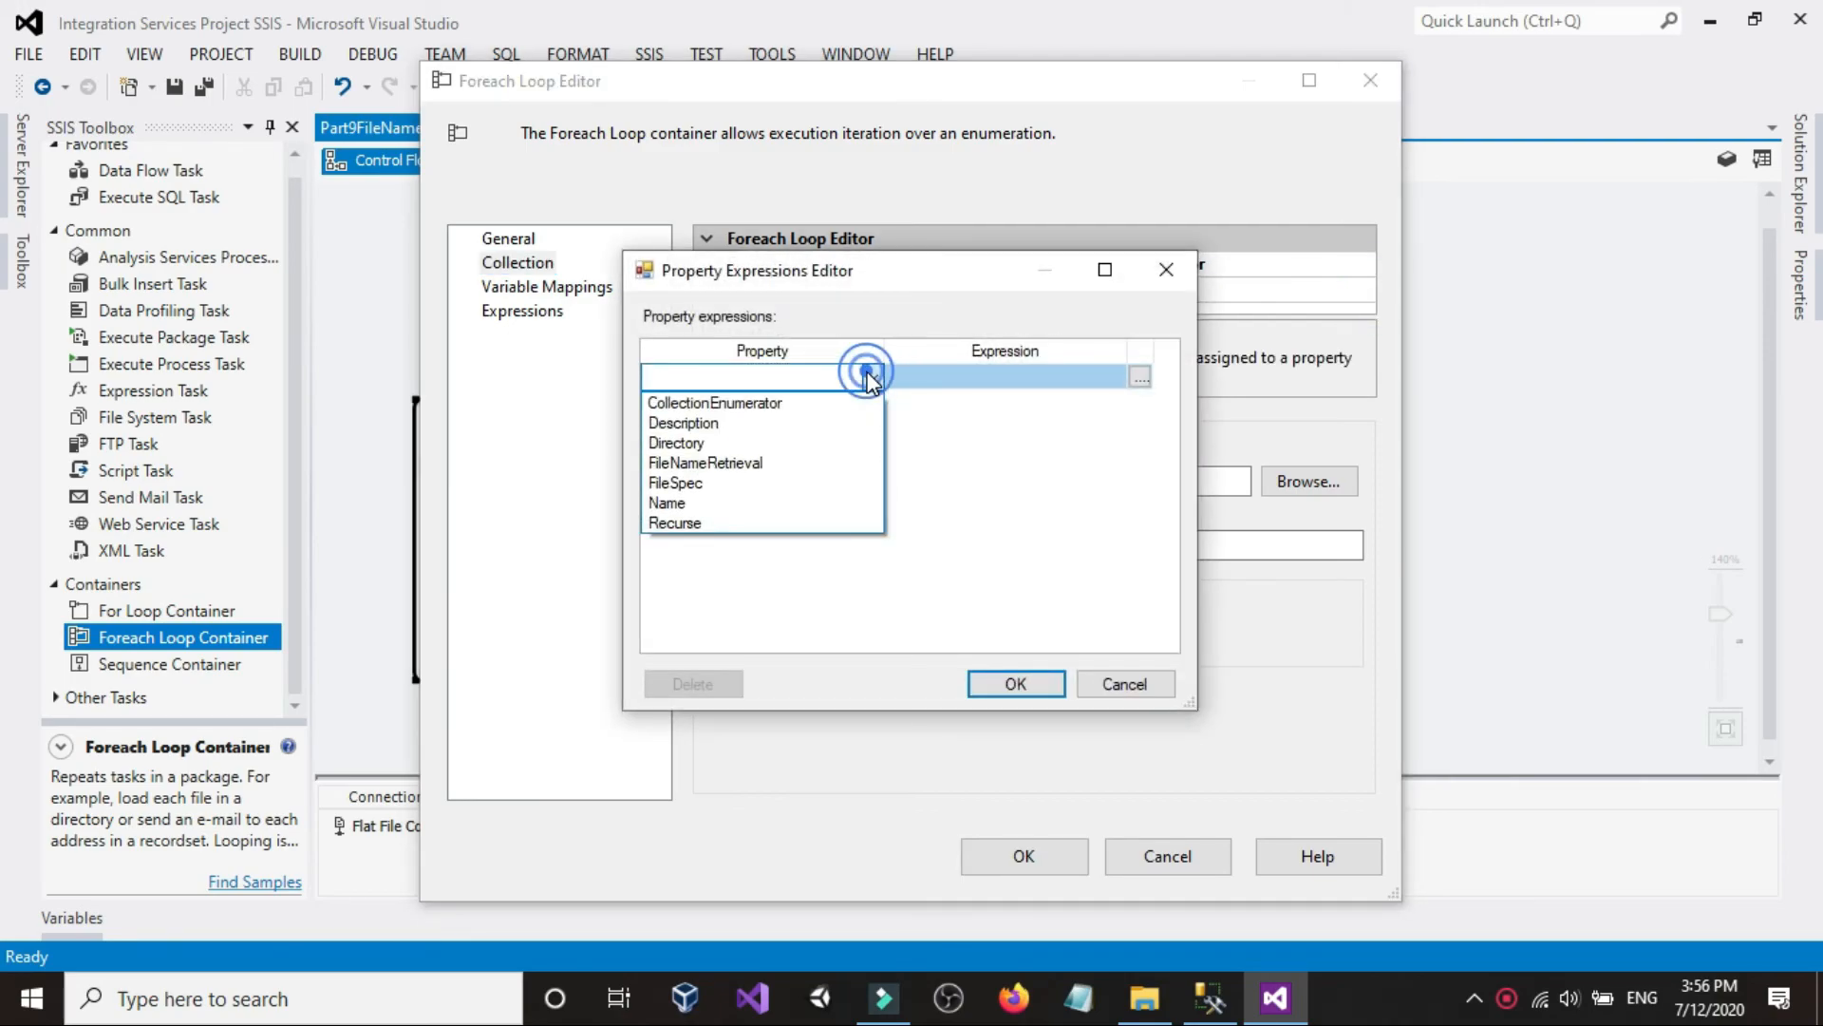
{"action": "left_click", "coordinate": [677, 445]}
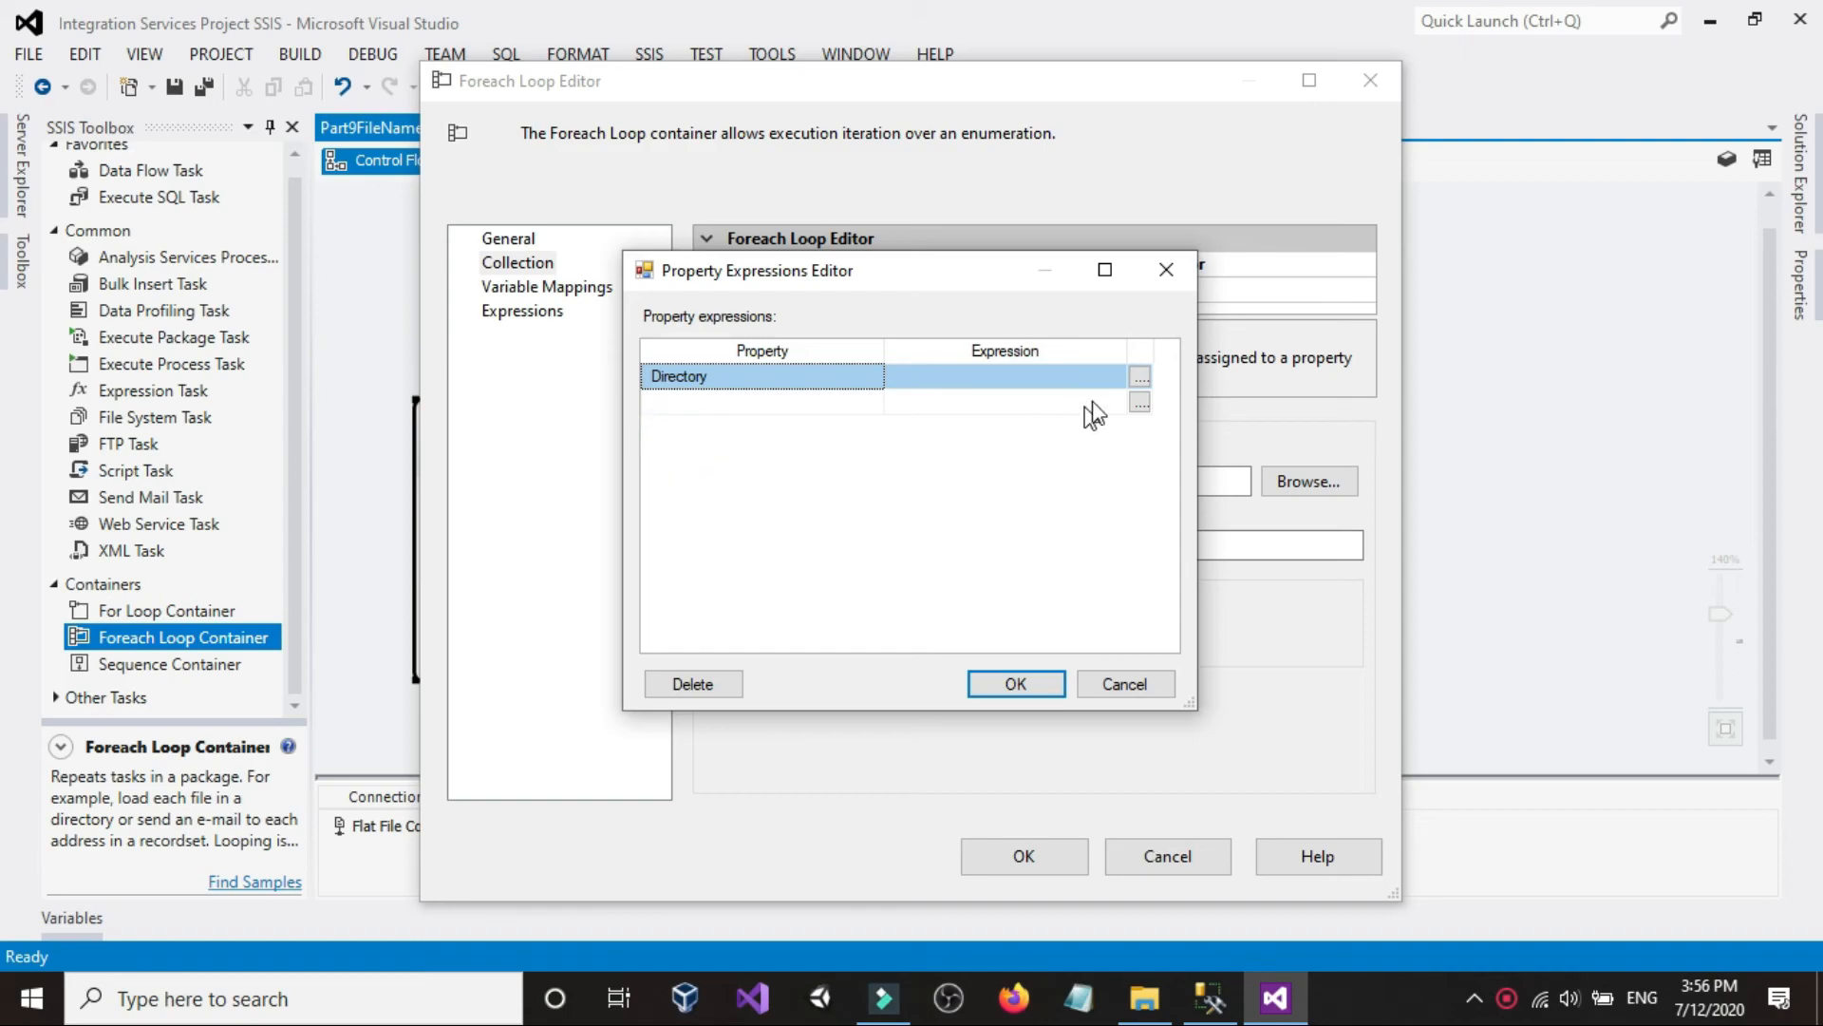
- Set the Directory expression to @[User::FilePath] and accept the property expressions
{"action": "left_click", "coordinate": [1140, 377]}
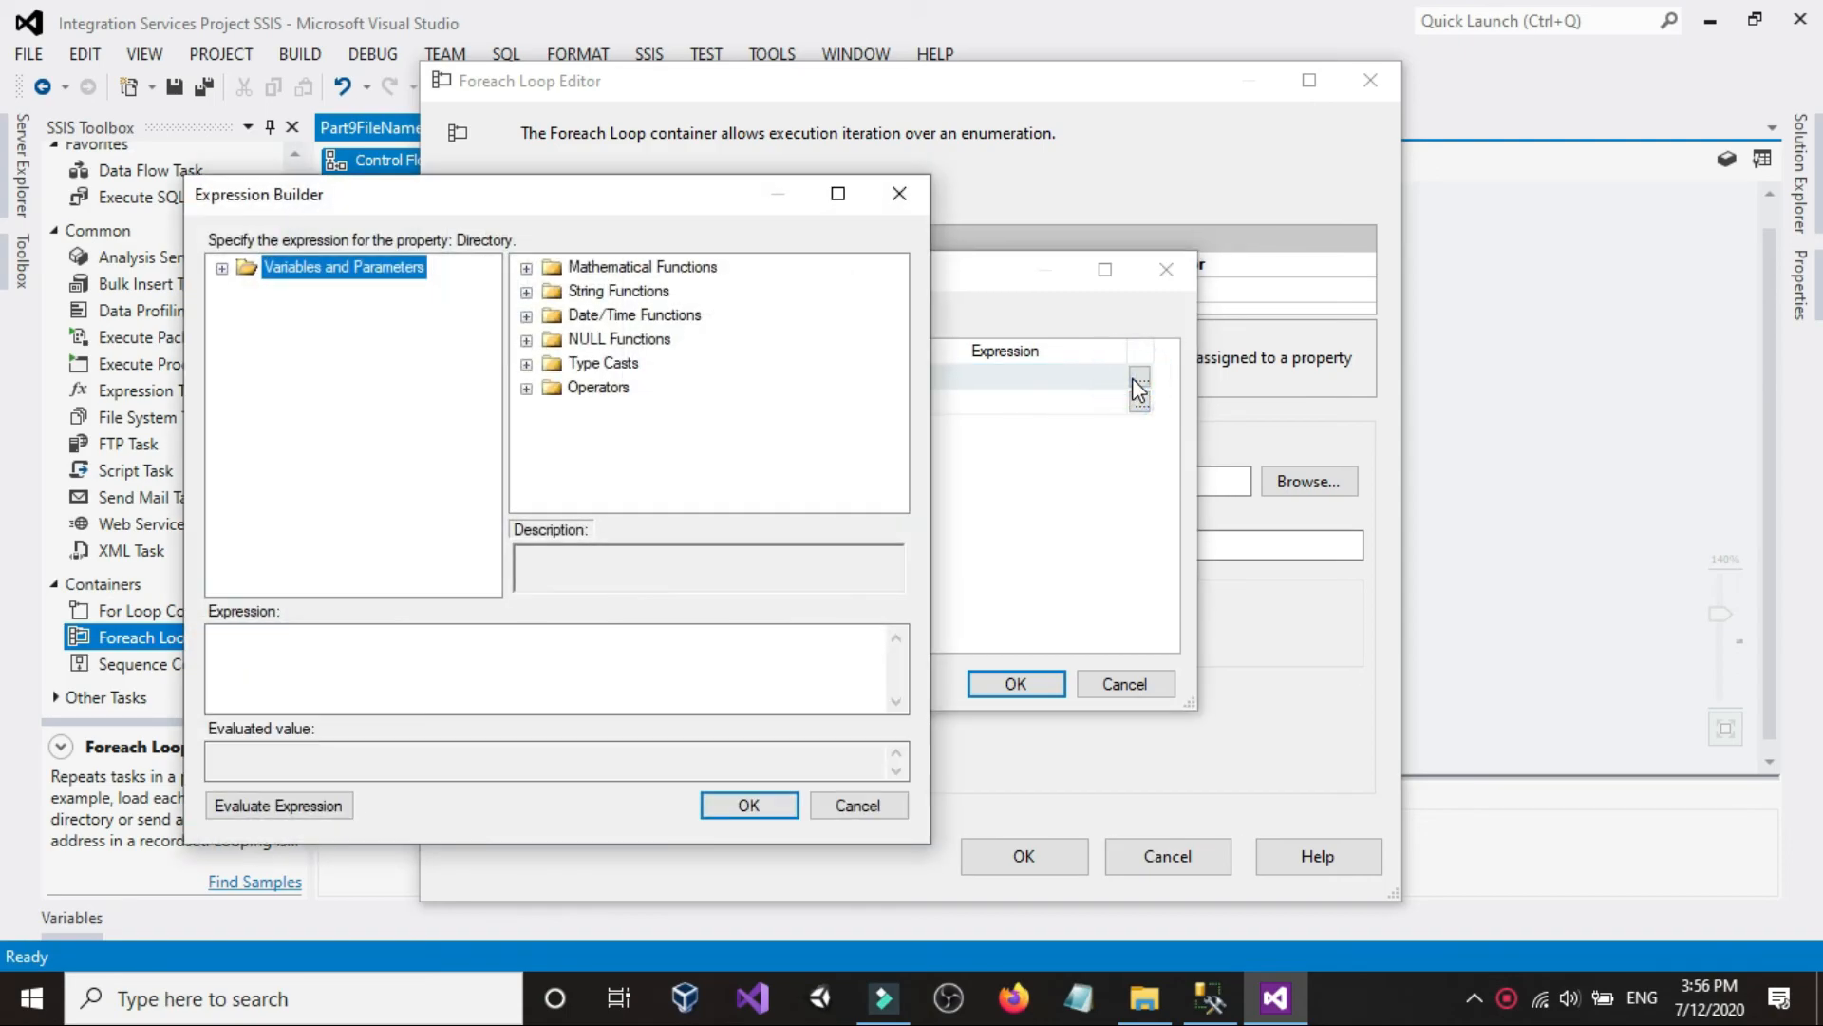
{"action": "double_click", "coordinate": [361, 268]}
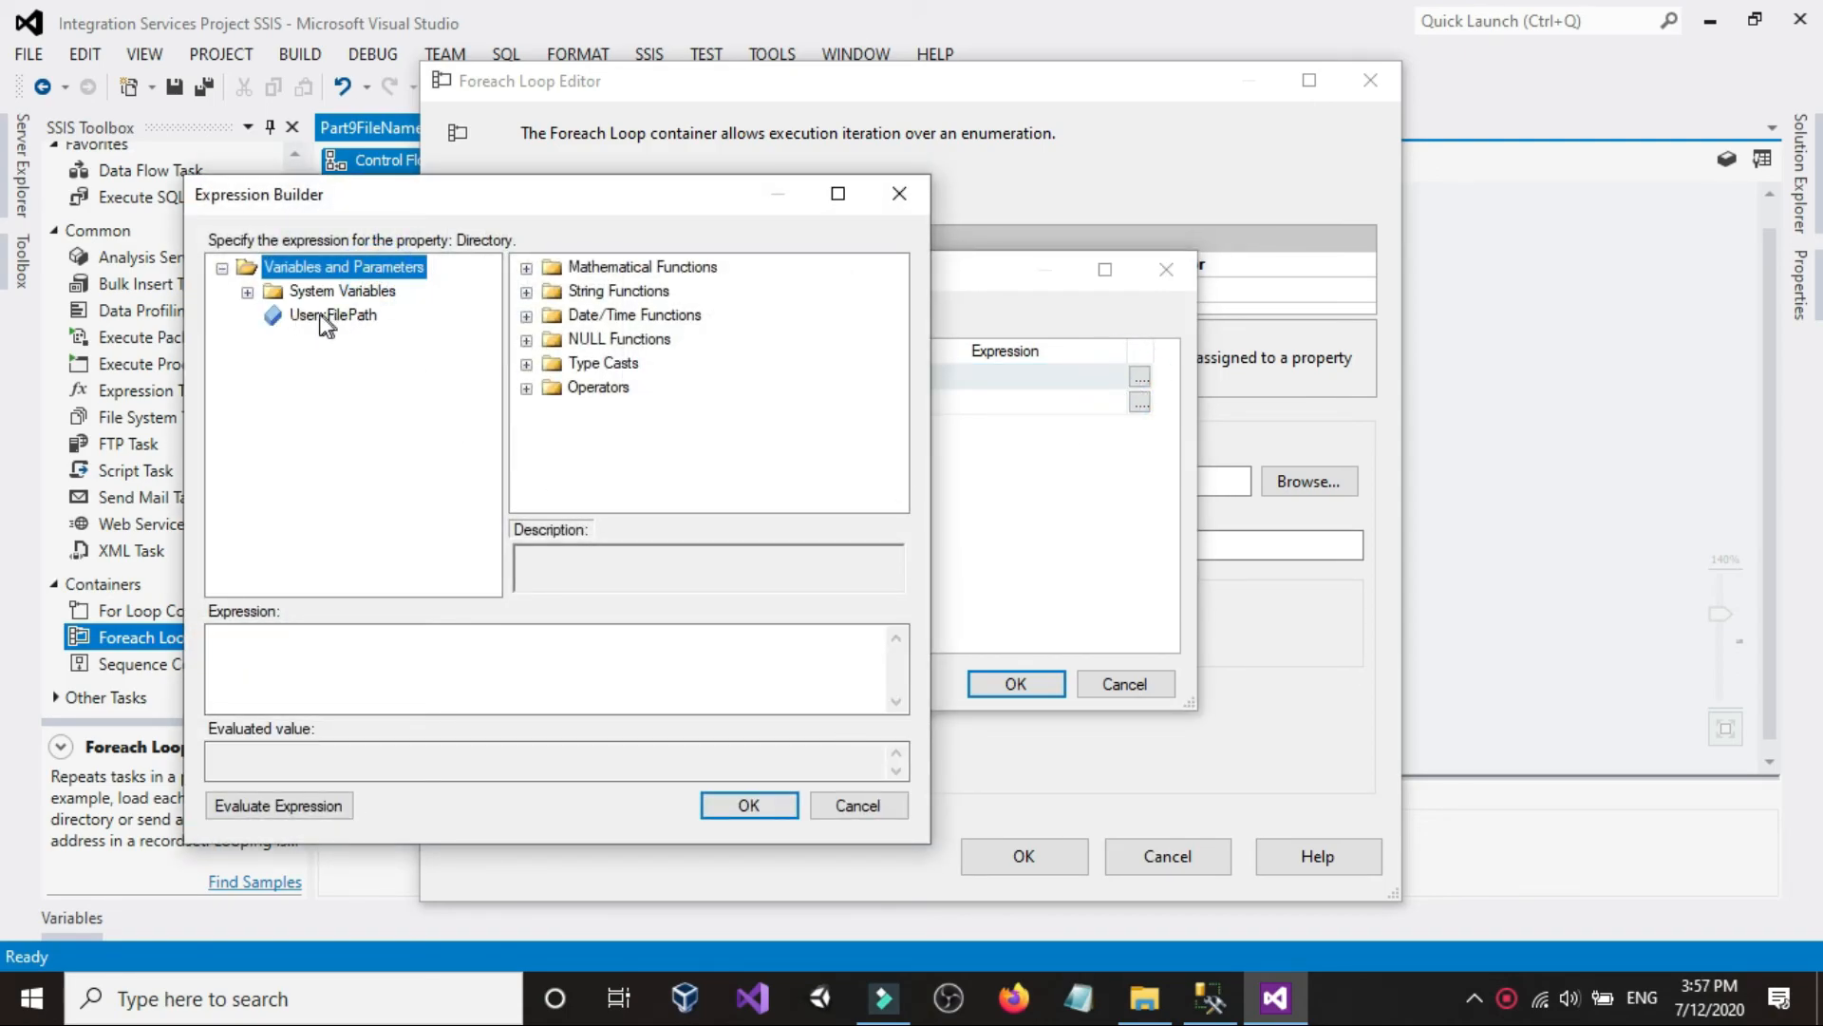
{"action": "left_click_drag", "start_coordinate": [353, 320], "coordinate": [347, 650]}
{"action": "left_click", "coordinate": [748, 805]}
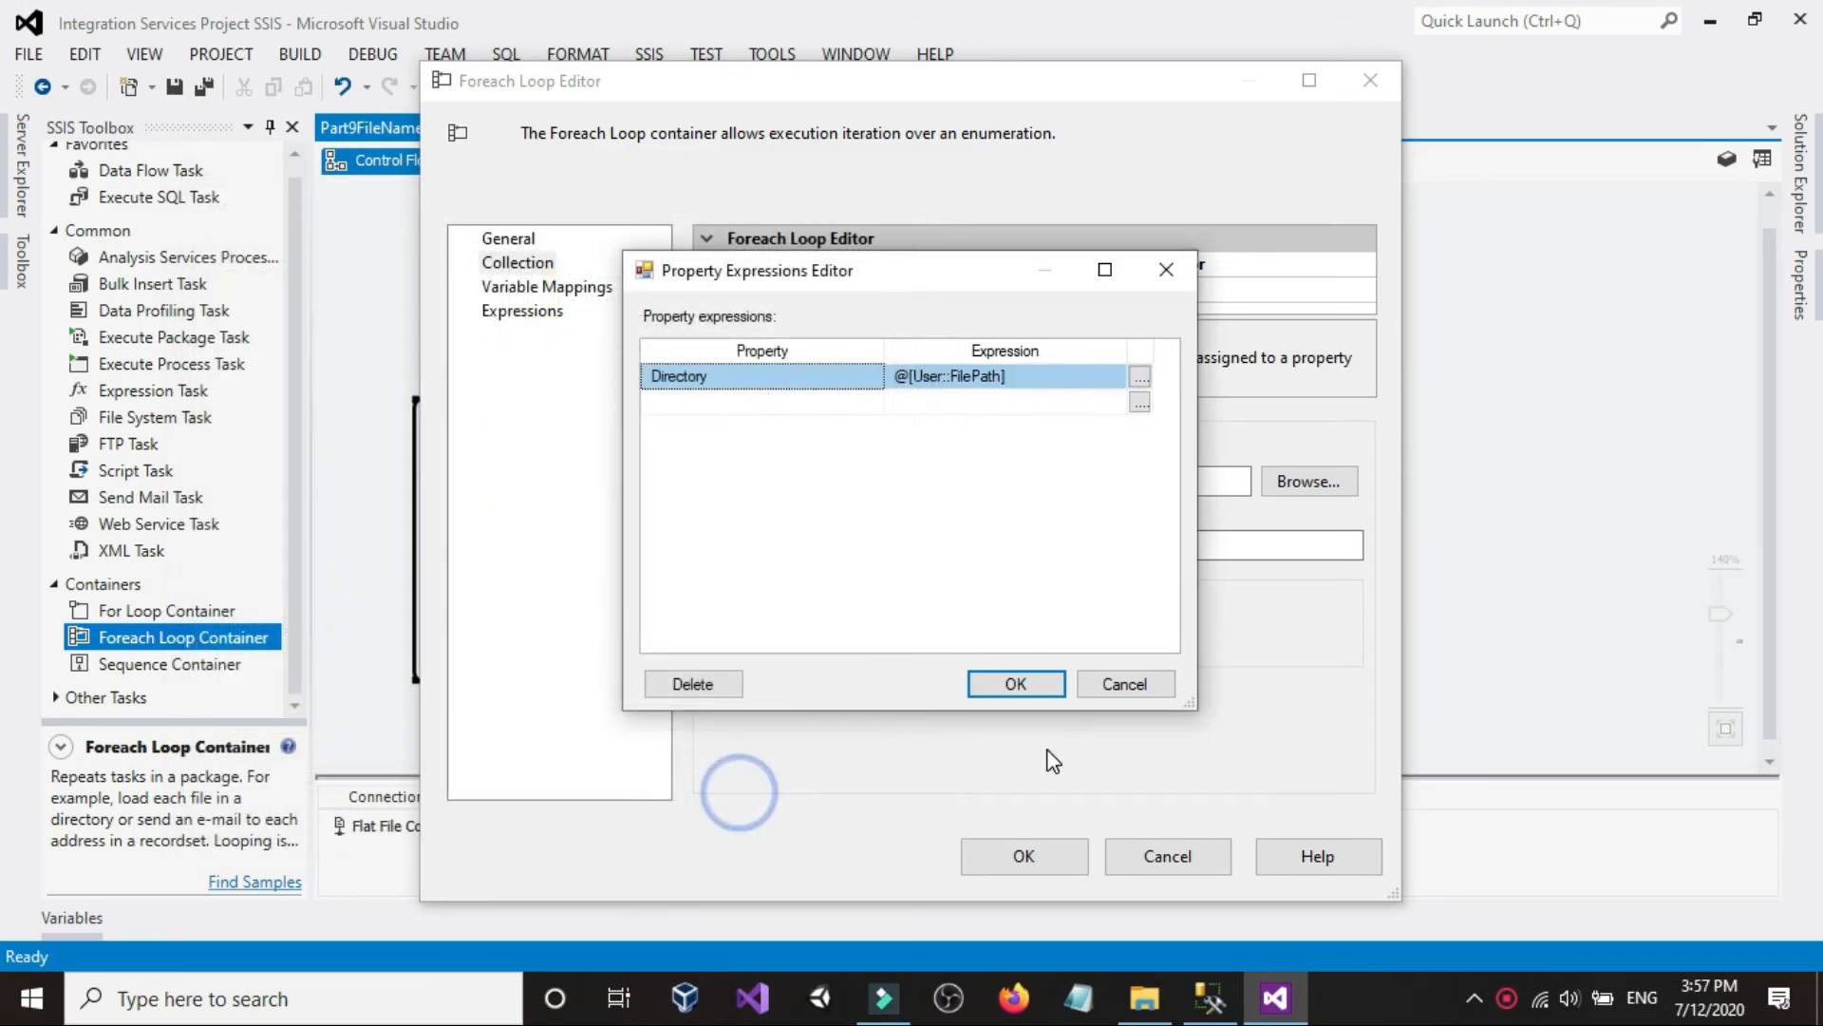
{"action": "left_click", "coordinate": [1016, 684]}
- Compare the loop's *.* file filter with the exercise folder's files and path in File Explorer and the FileNamesandPaths query in SQL Server Management Studio
{"action": "left_click", "coordinate": [822, 556]}
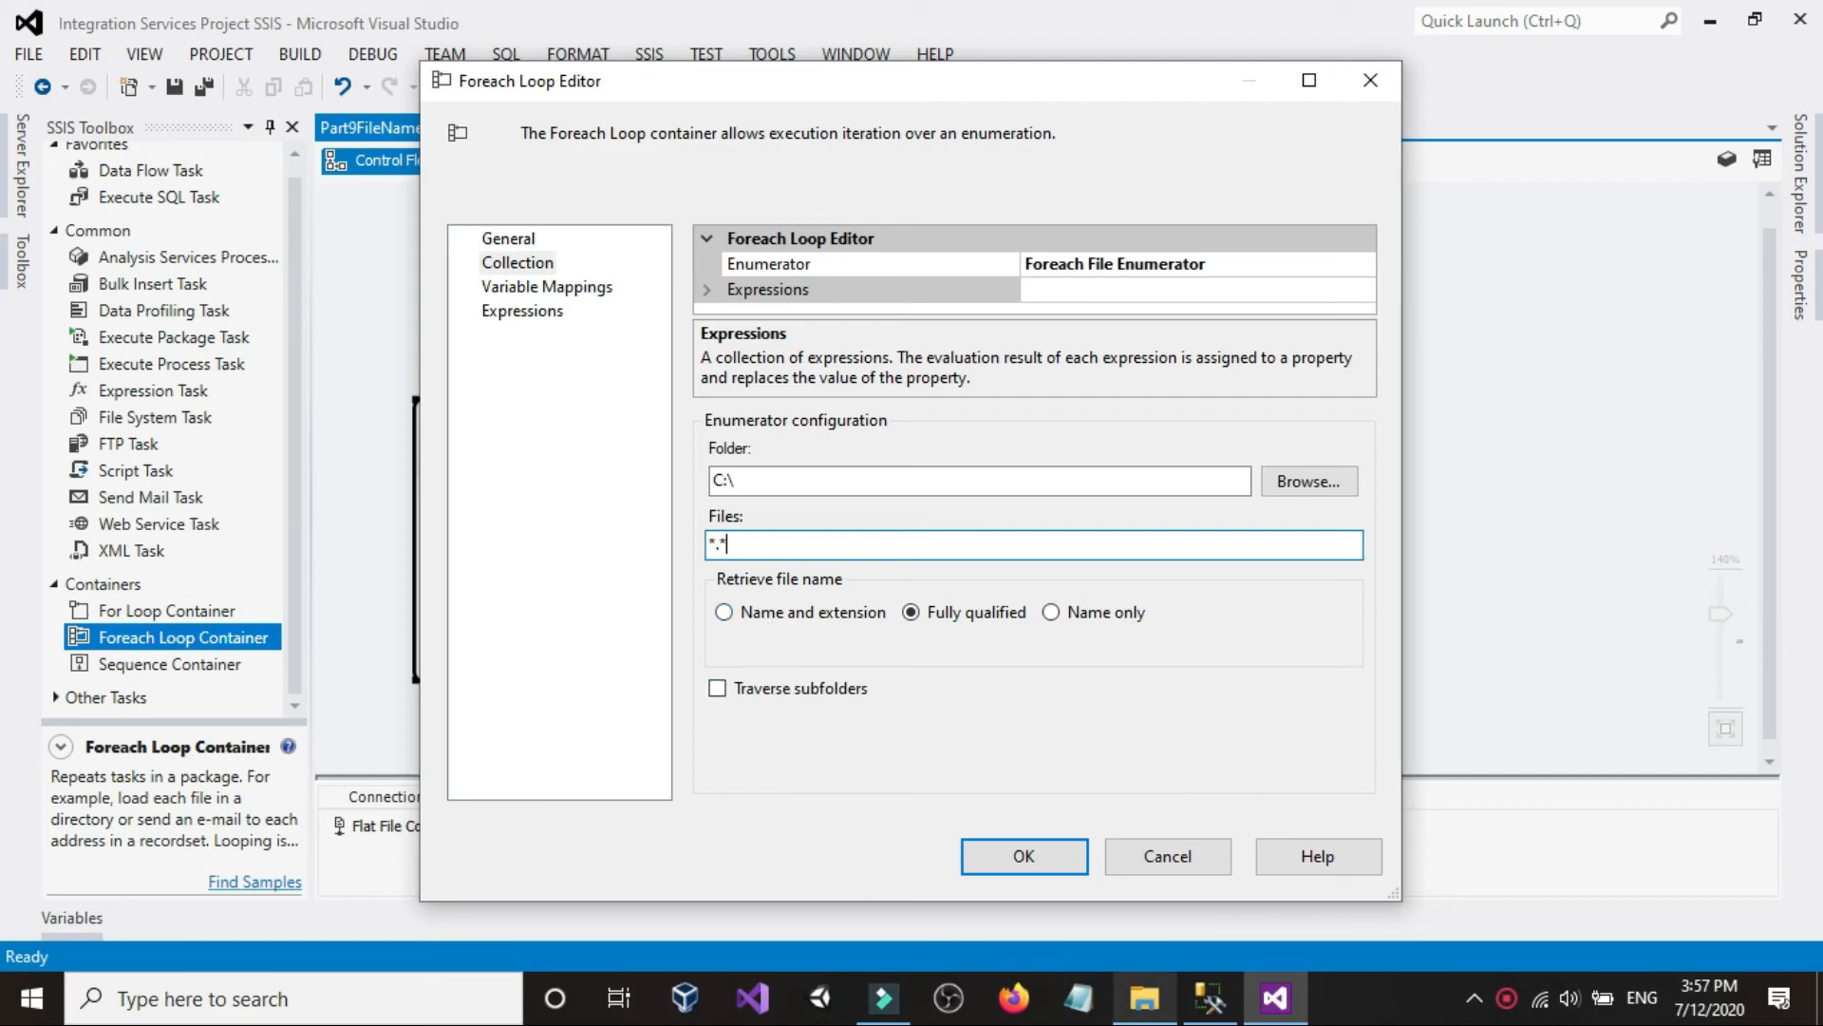
{"action": "left_click", "coordinate": [1145, 997]}
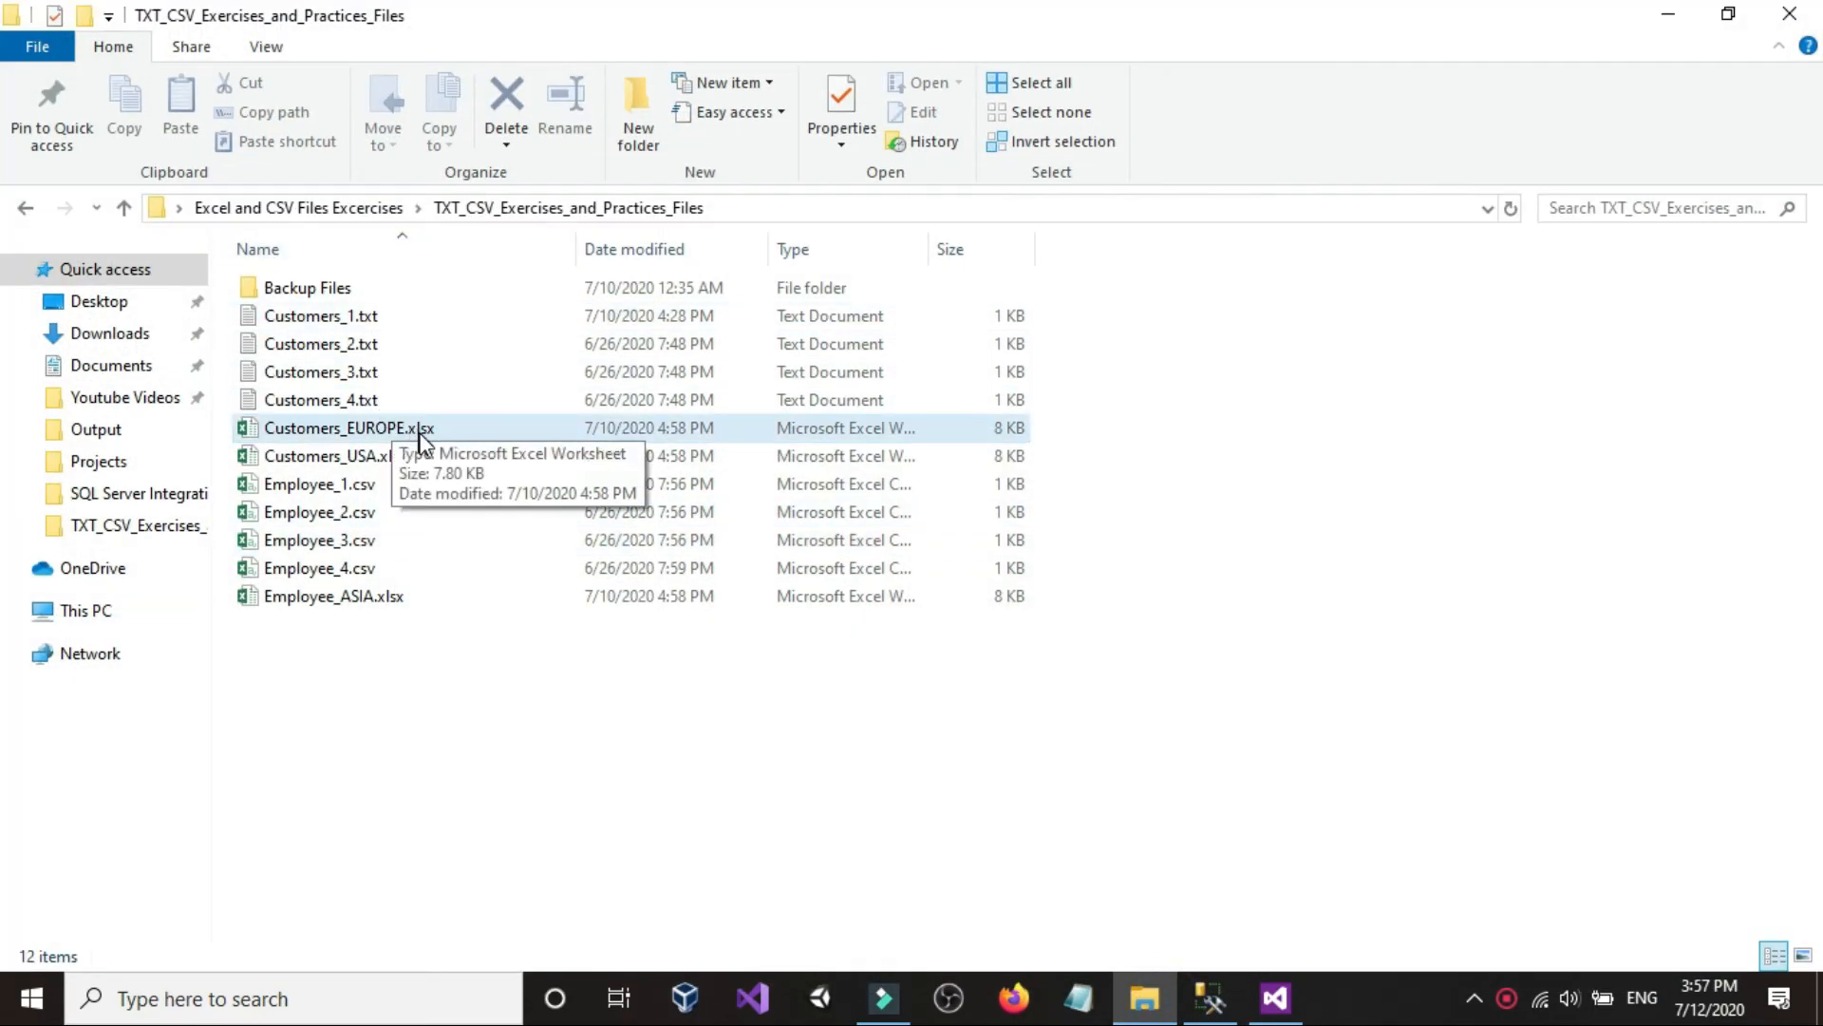
{"action": "left_click", "coordinate": [1276, 997]}
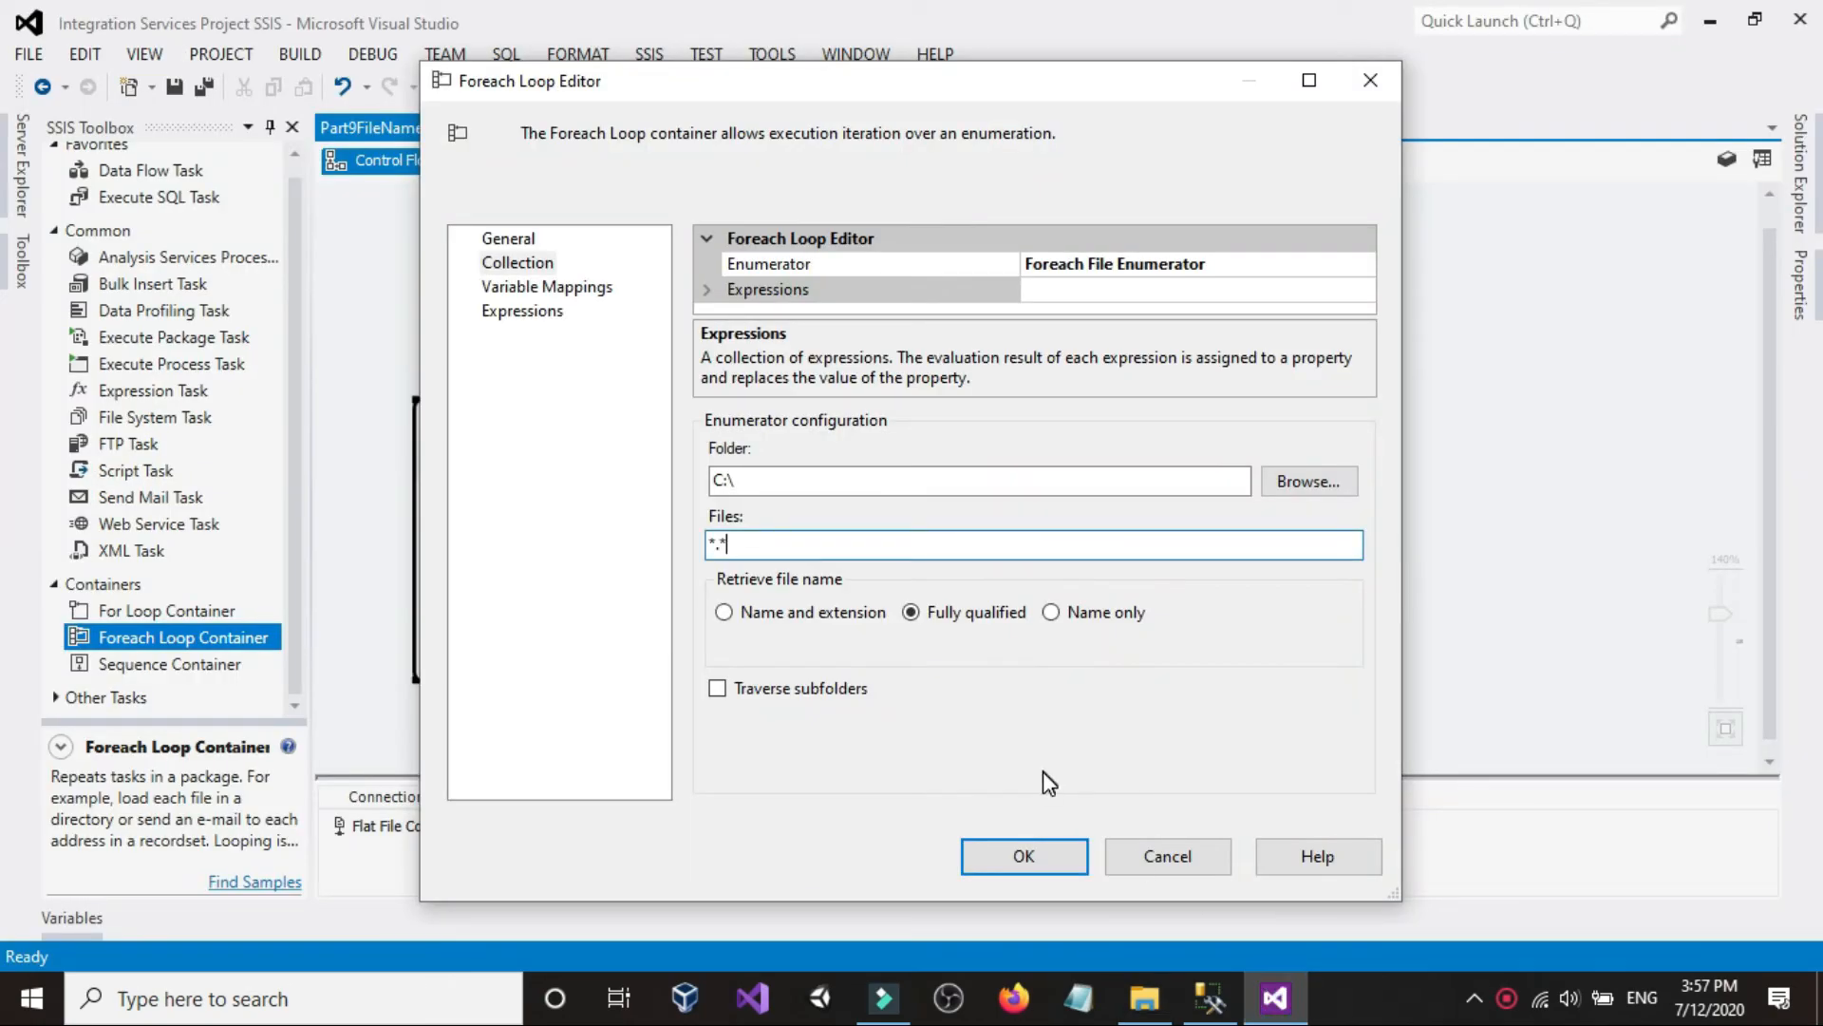
{"action": "left_click", "coordinate": [1145, 997]}
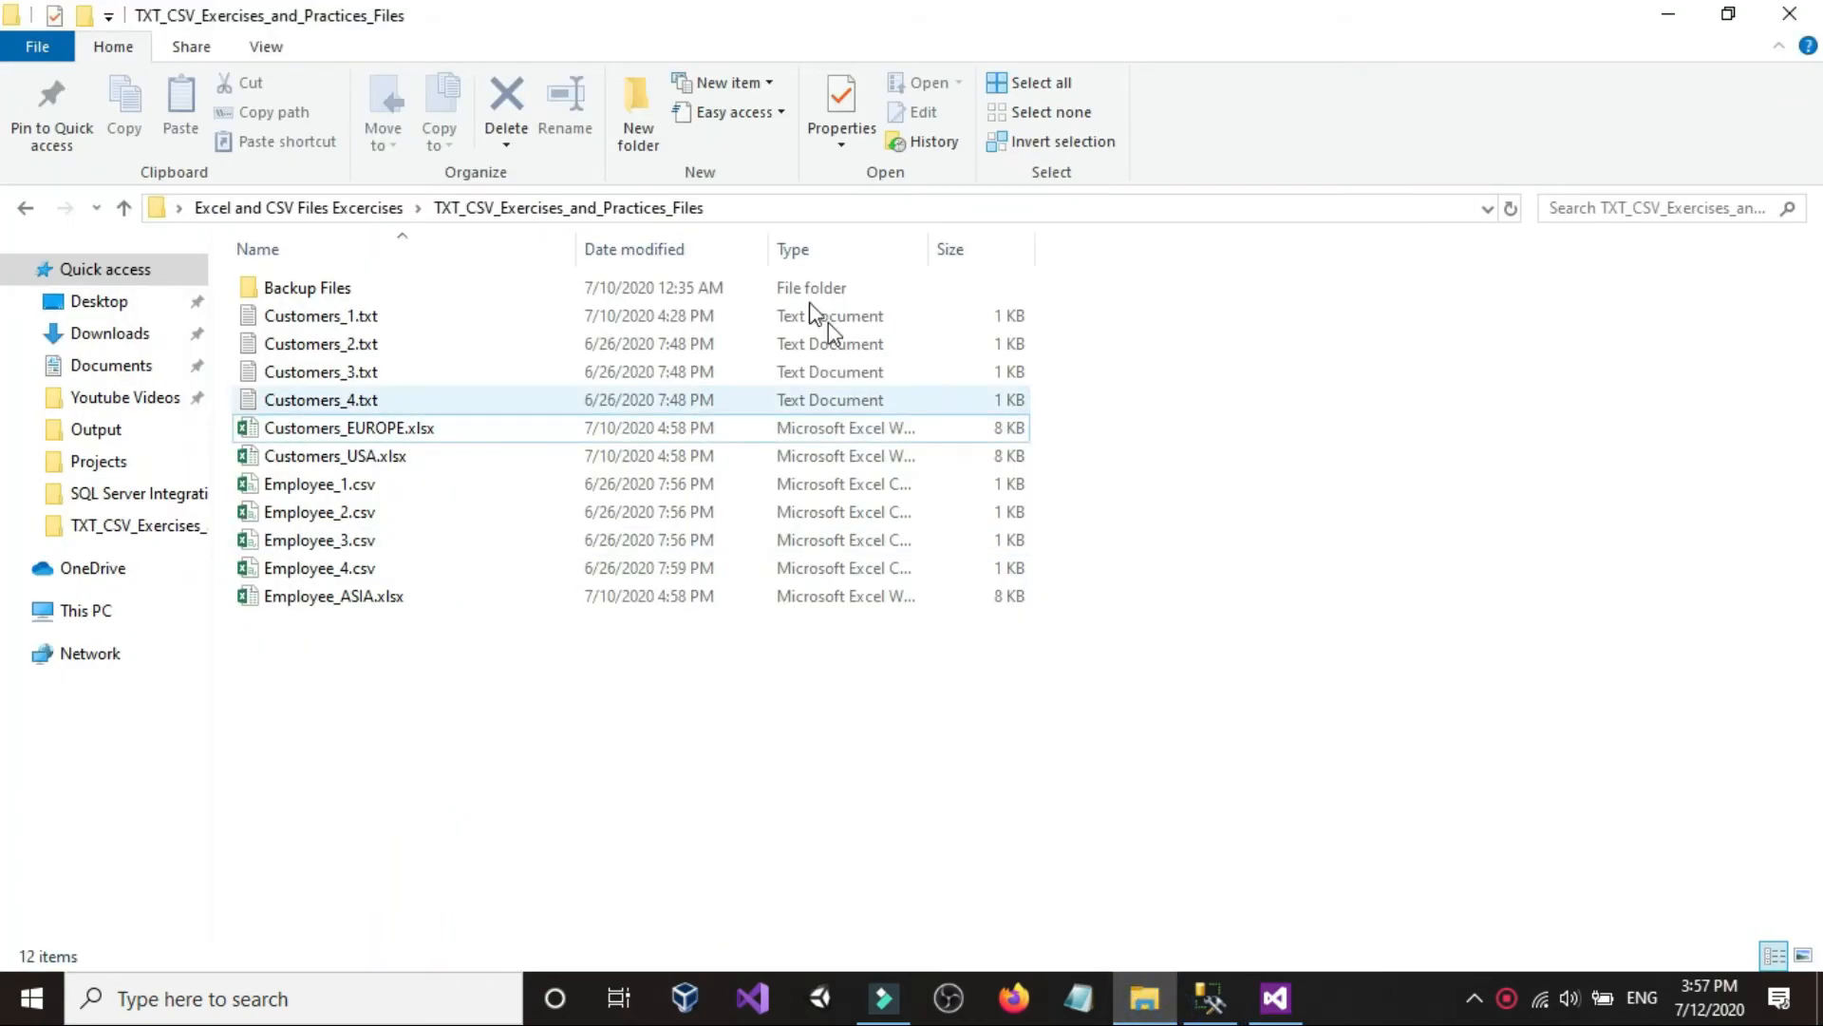
{"action": "left_click", "coordinate": [817, 209]}
{"action": "left_click", "coordinate": [987, 210]}
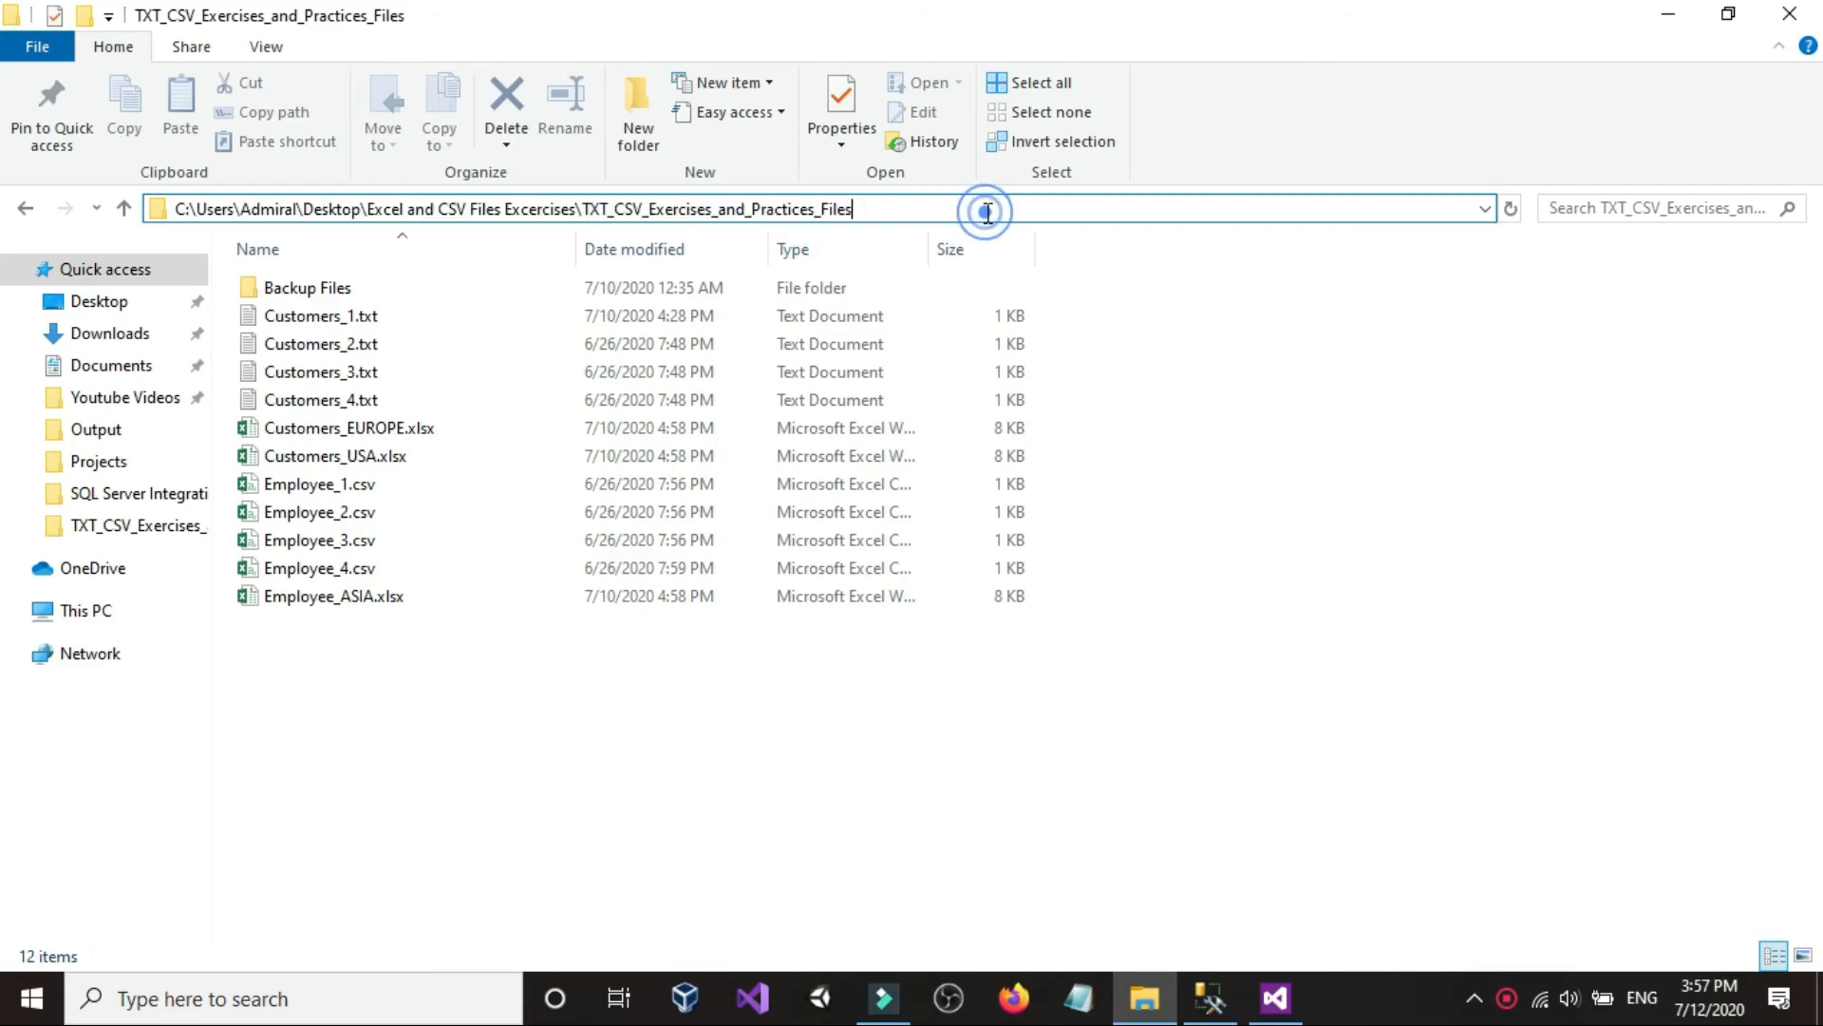
{"action": "left_click_drag", "start_coordinate": [987, 210], "coordinate": [169, 280]}
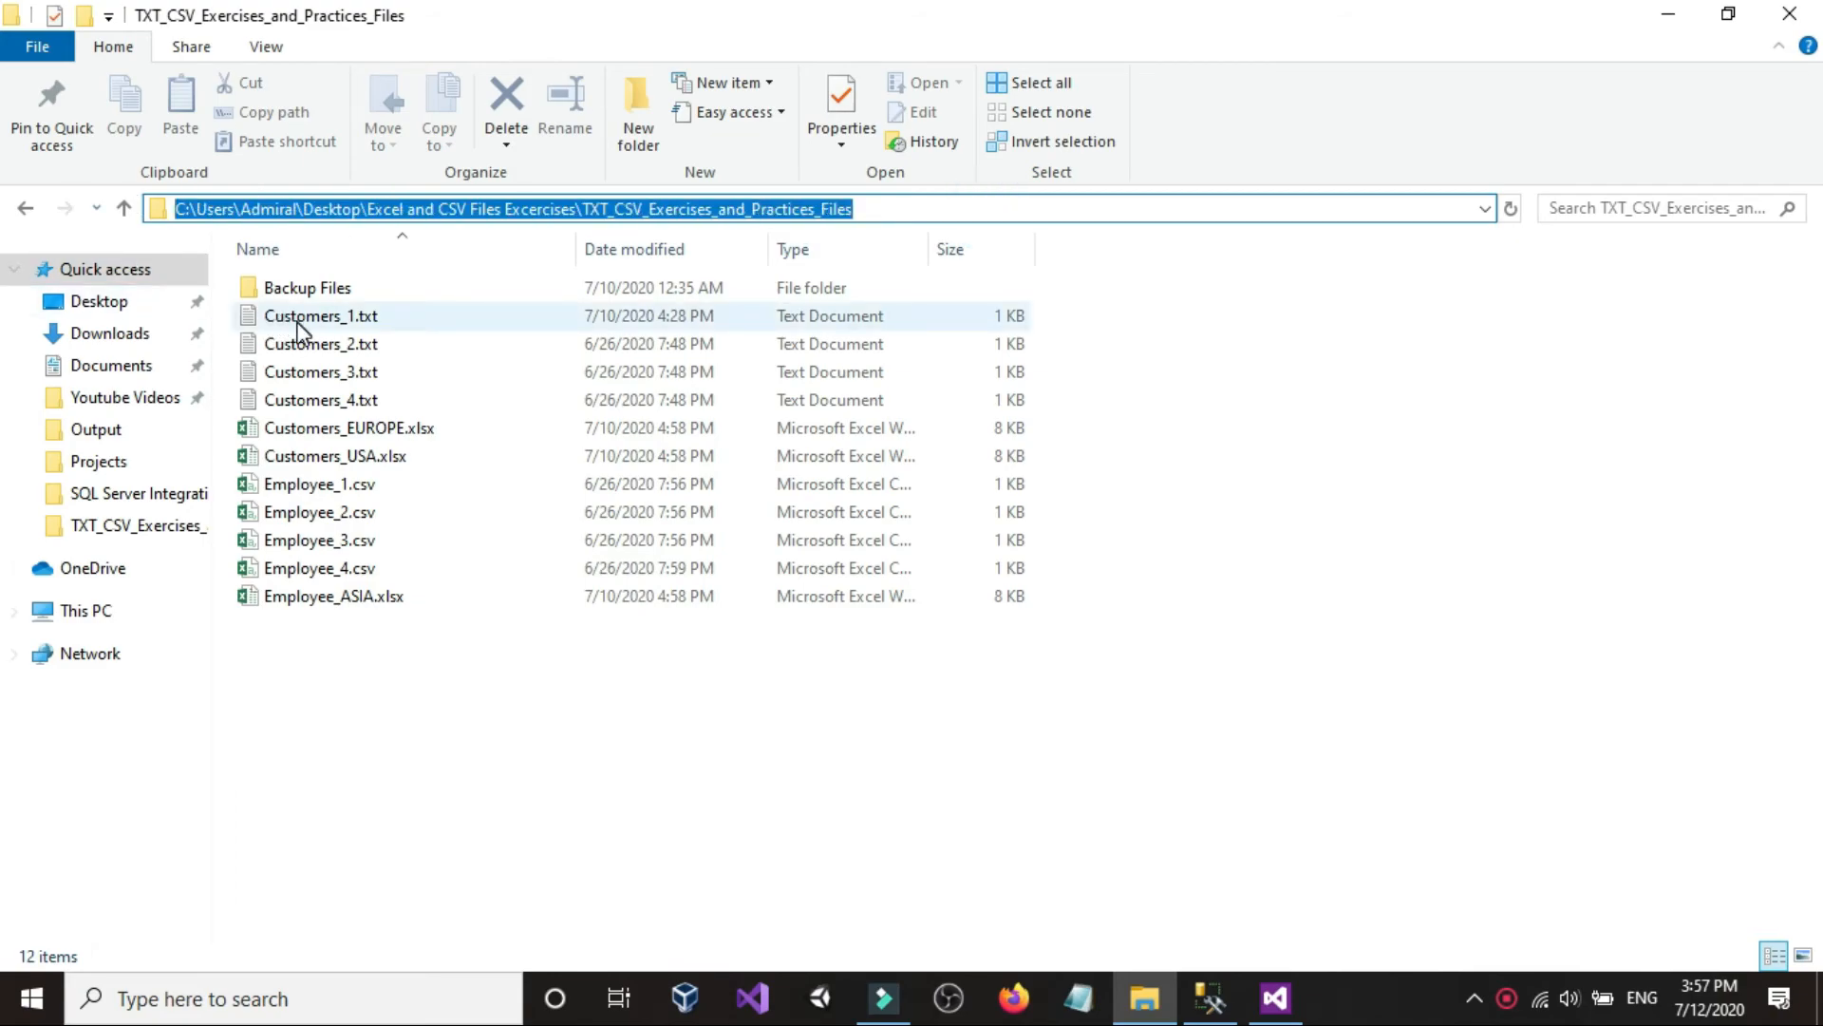
{"action": "left_click", "coordinate": [1276, 997]}
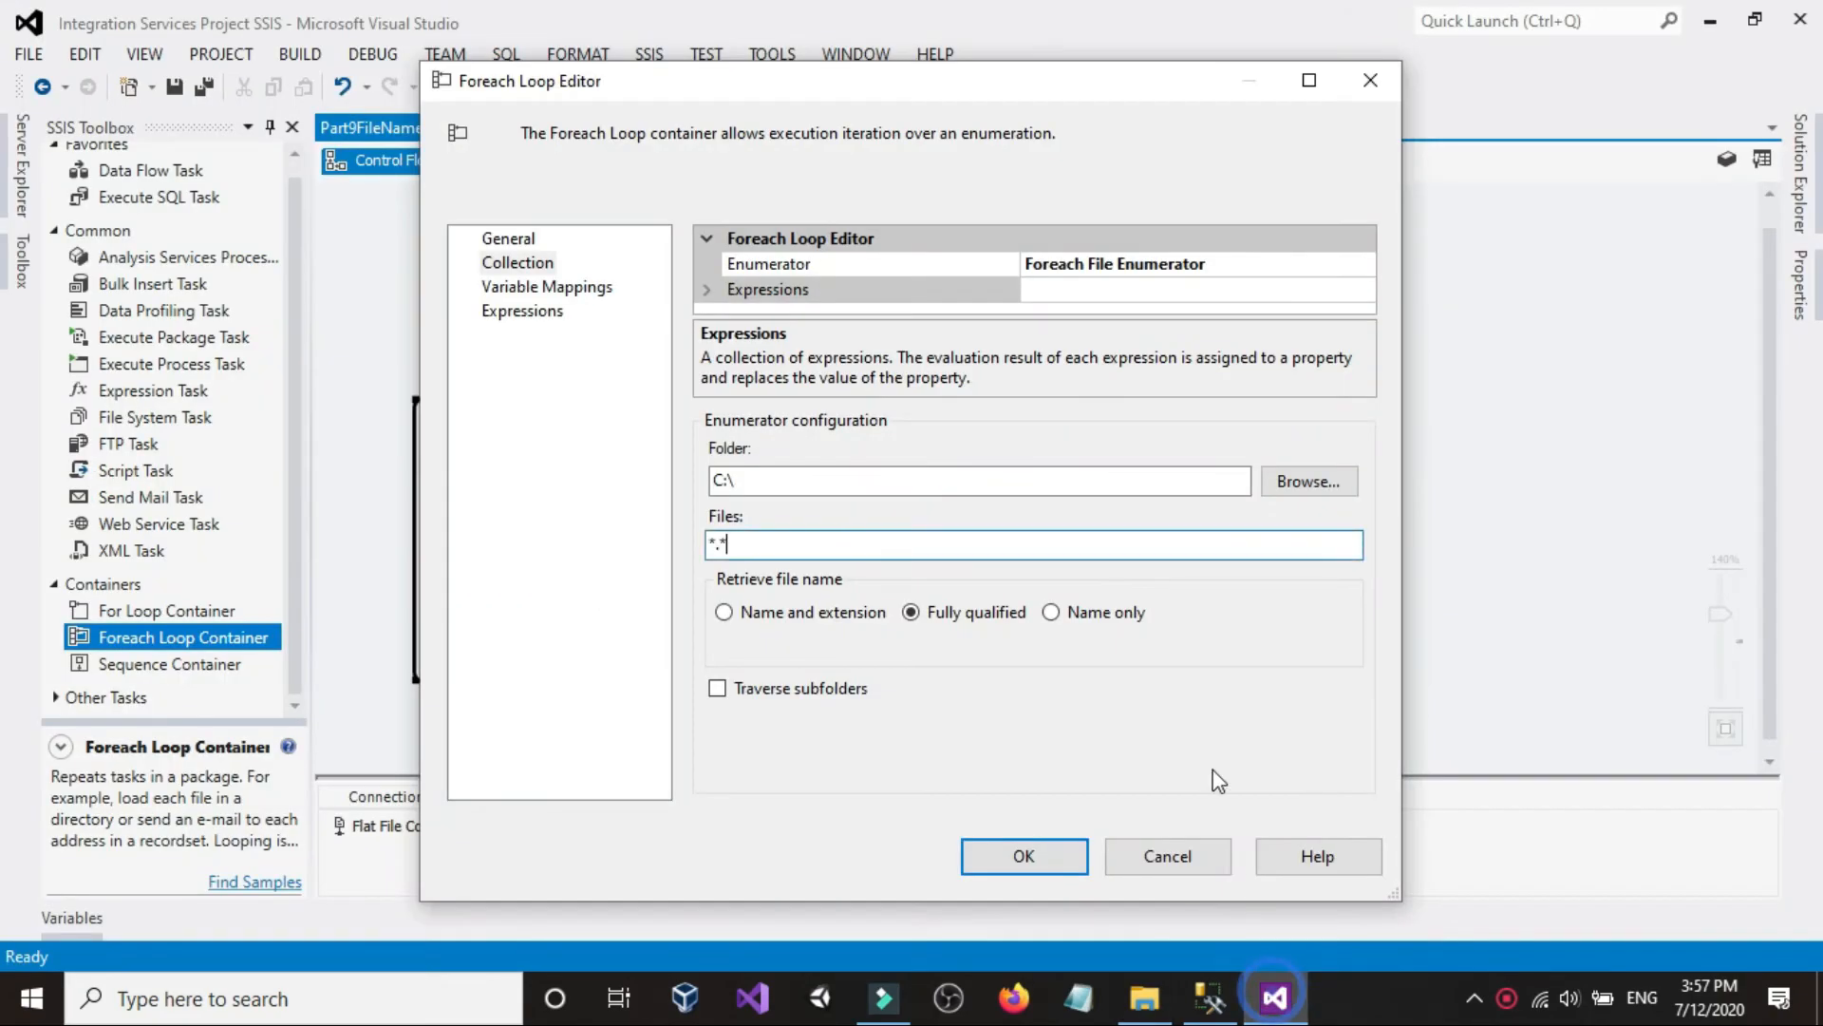
{"action": "left_click", "coordinate": [1209, 997]}
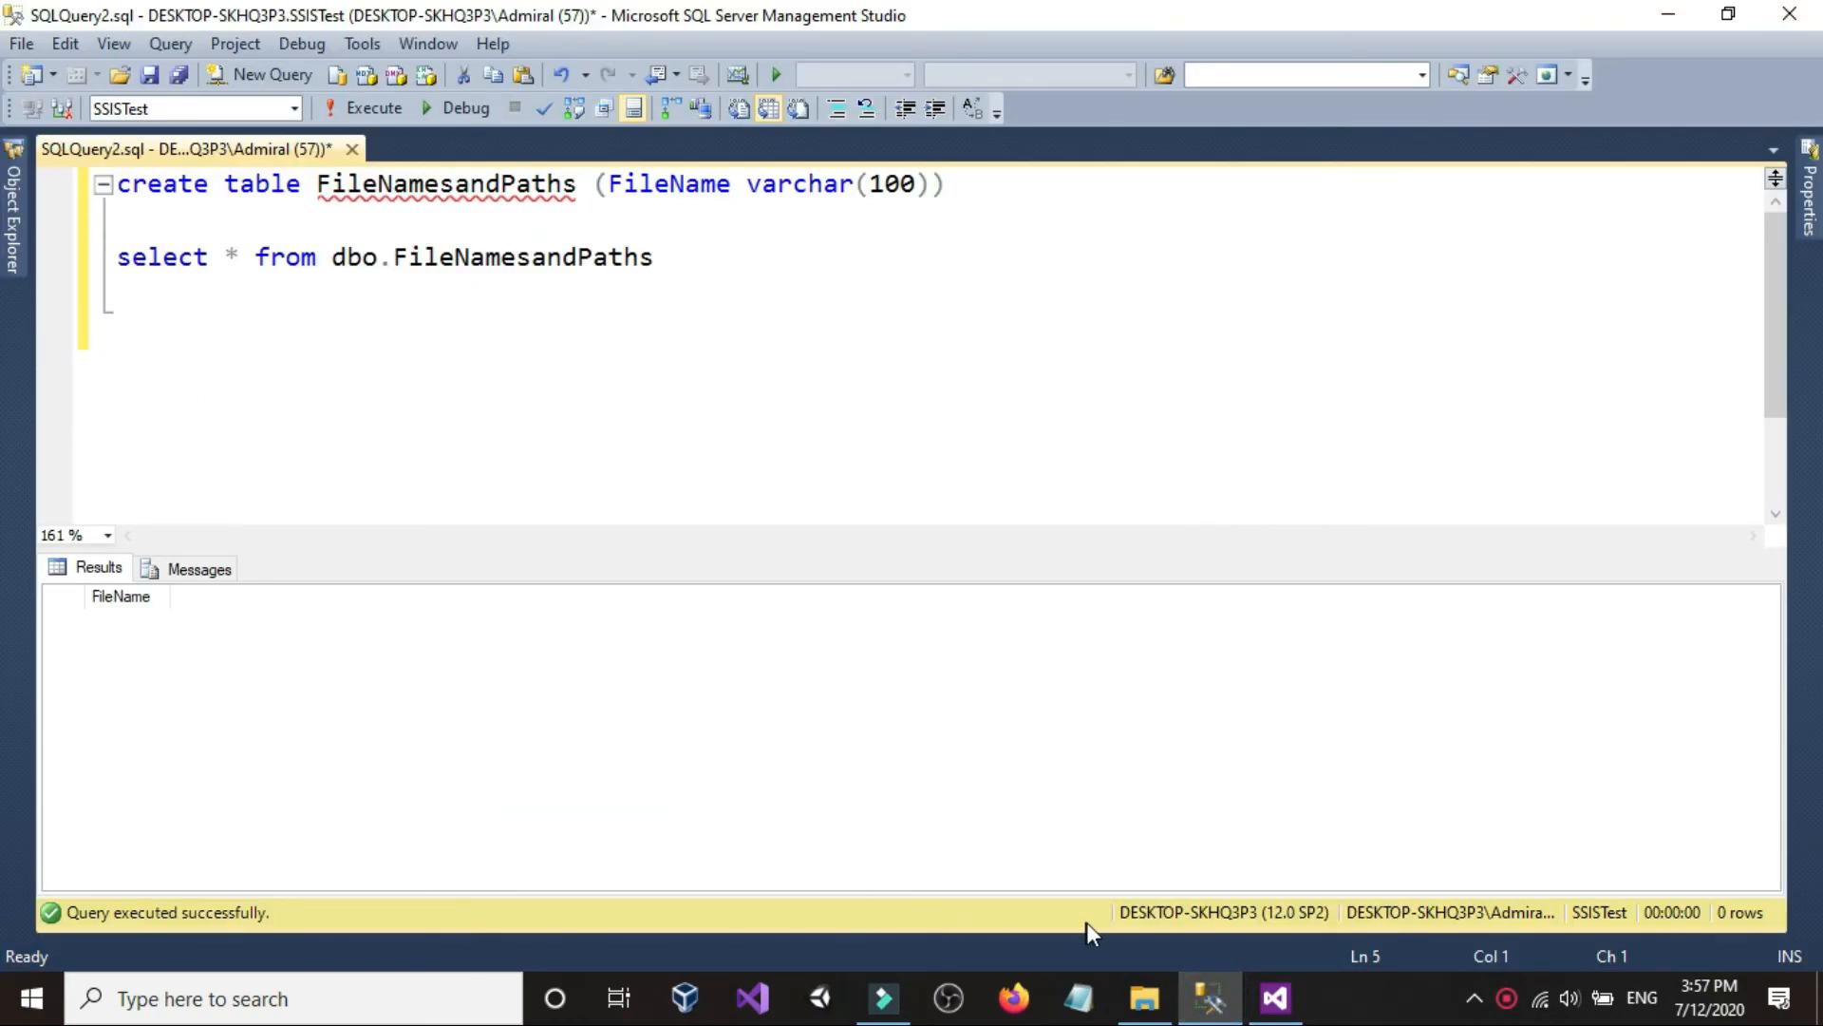
{"action": "left_click", "coordinate": [1130, 1002]}
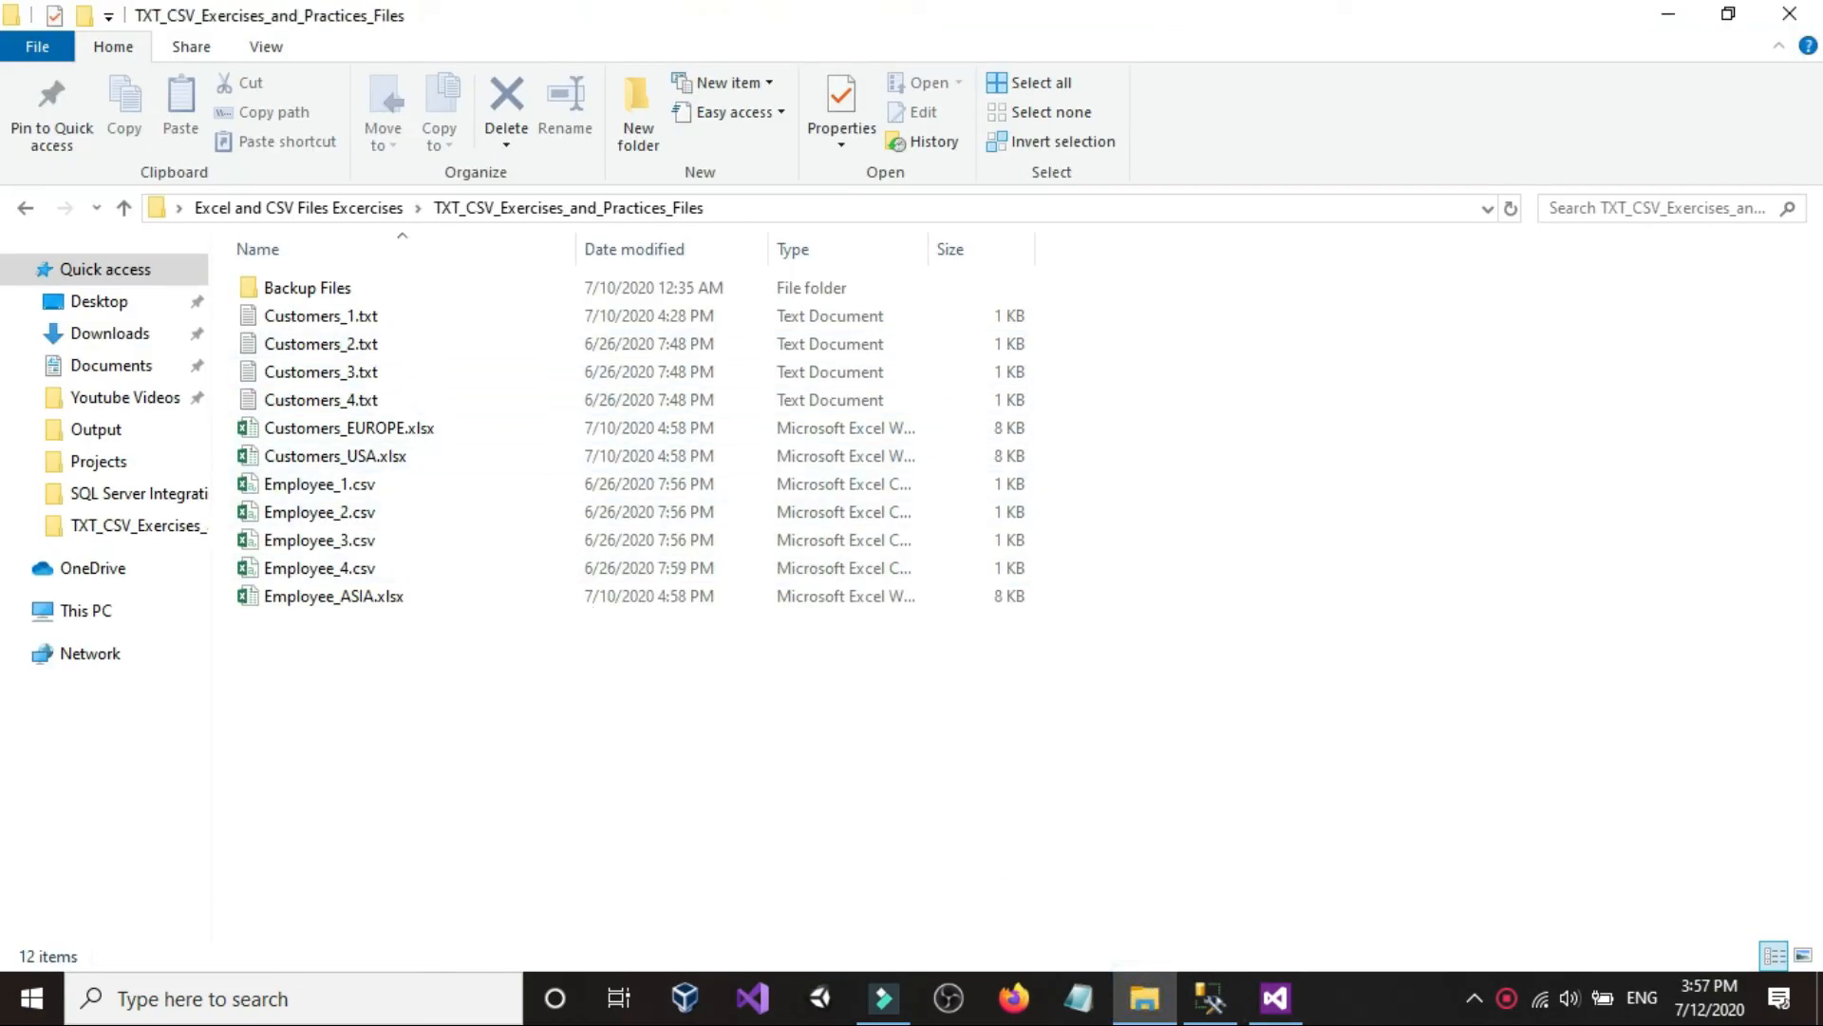
- In Visual Studio, set the loop to retrieve Name and extension, and check its *.* filter against the exercise files in File Explorer
{"action": "left_click", "coordinate": [1275, 997]}
{"action": "left_click", "coordinate": [769, 615]}
{"action": "left_click", "coordinate": [760, 542]}
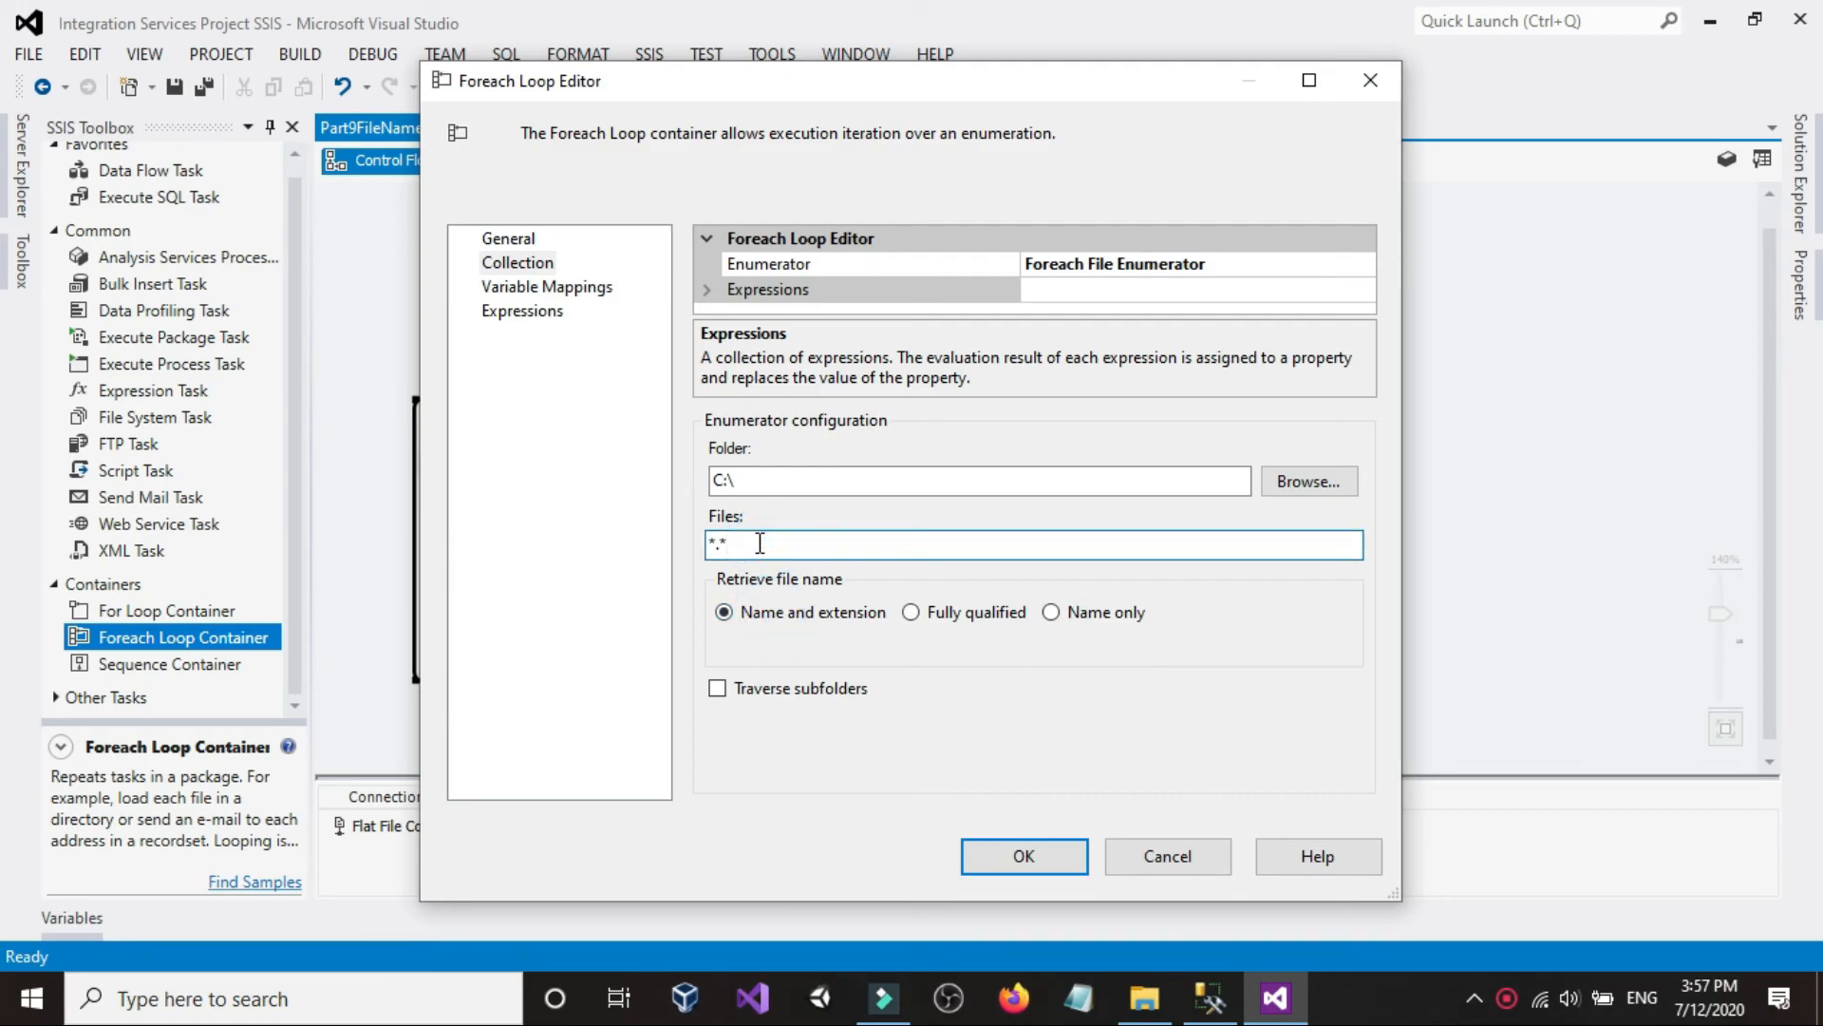
{"action": "left_click", "coordinate": [1146, 999]}
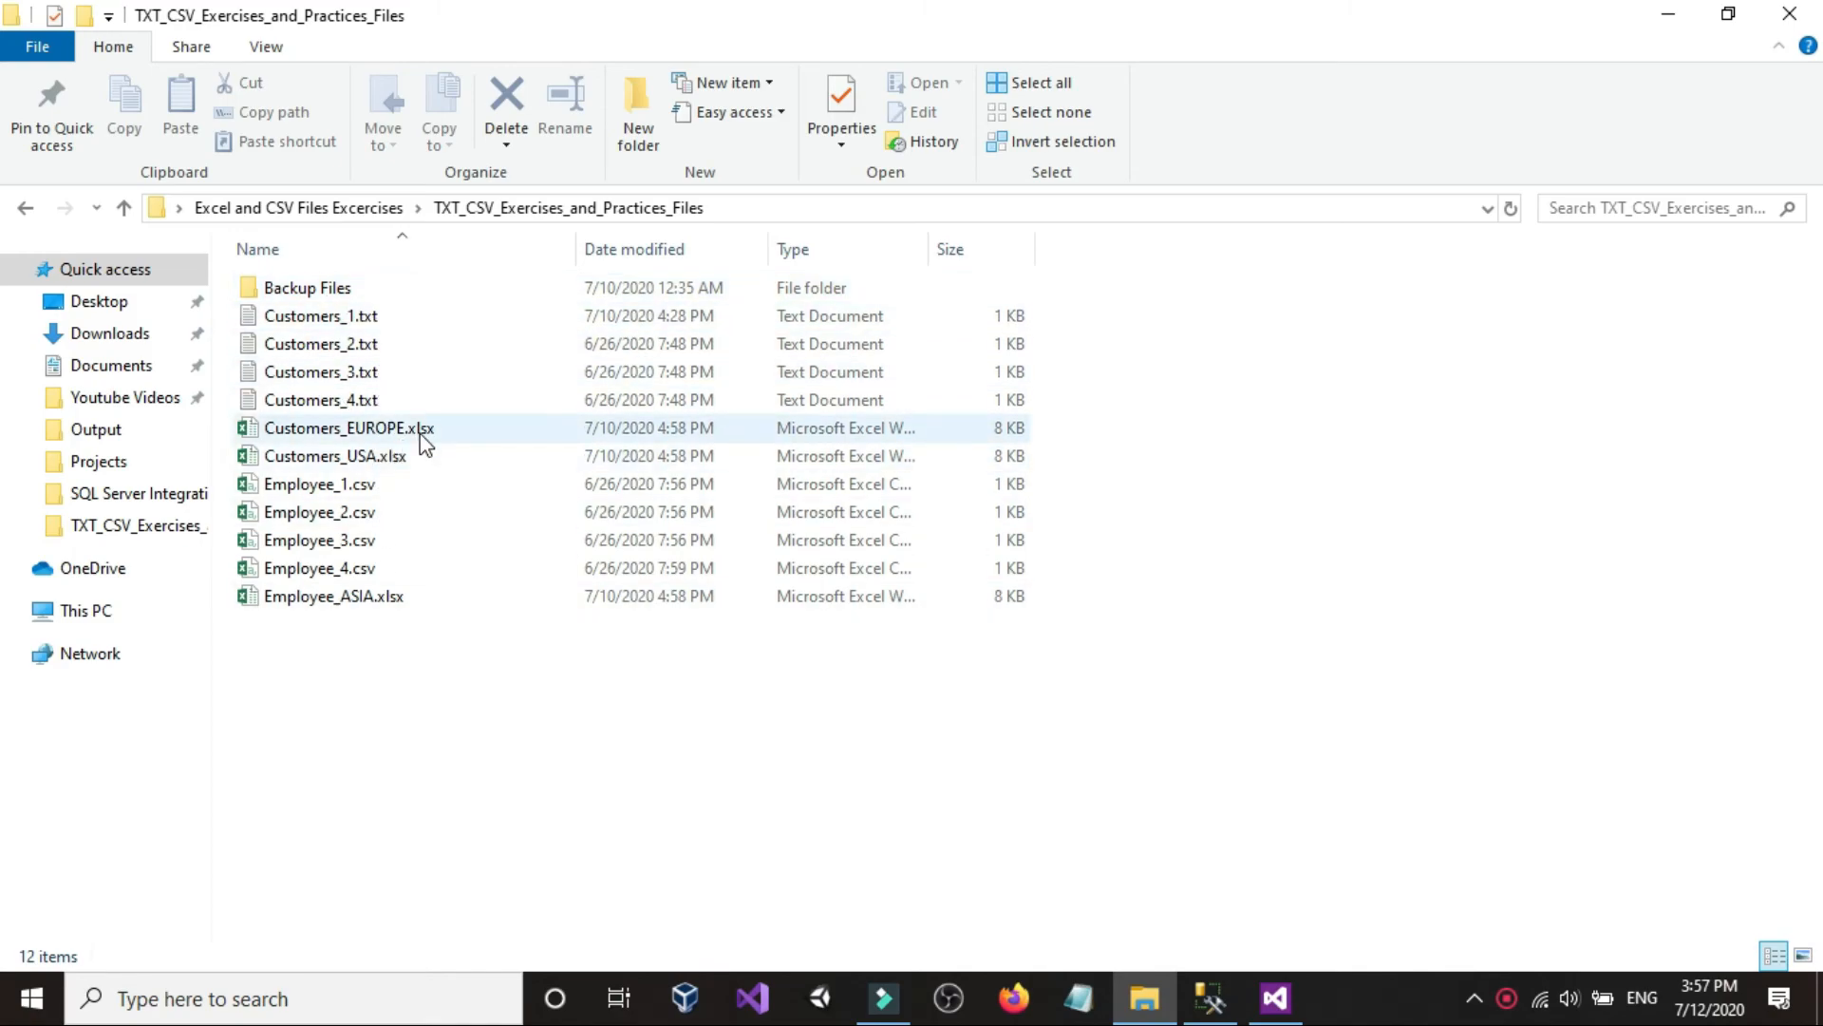
{"action": "left_click", "coordinate": [1275, 998]}
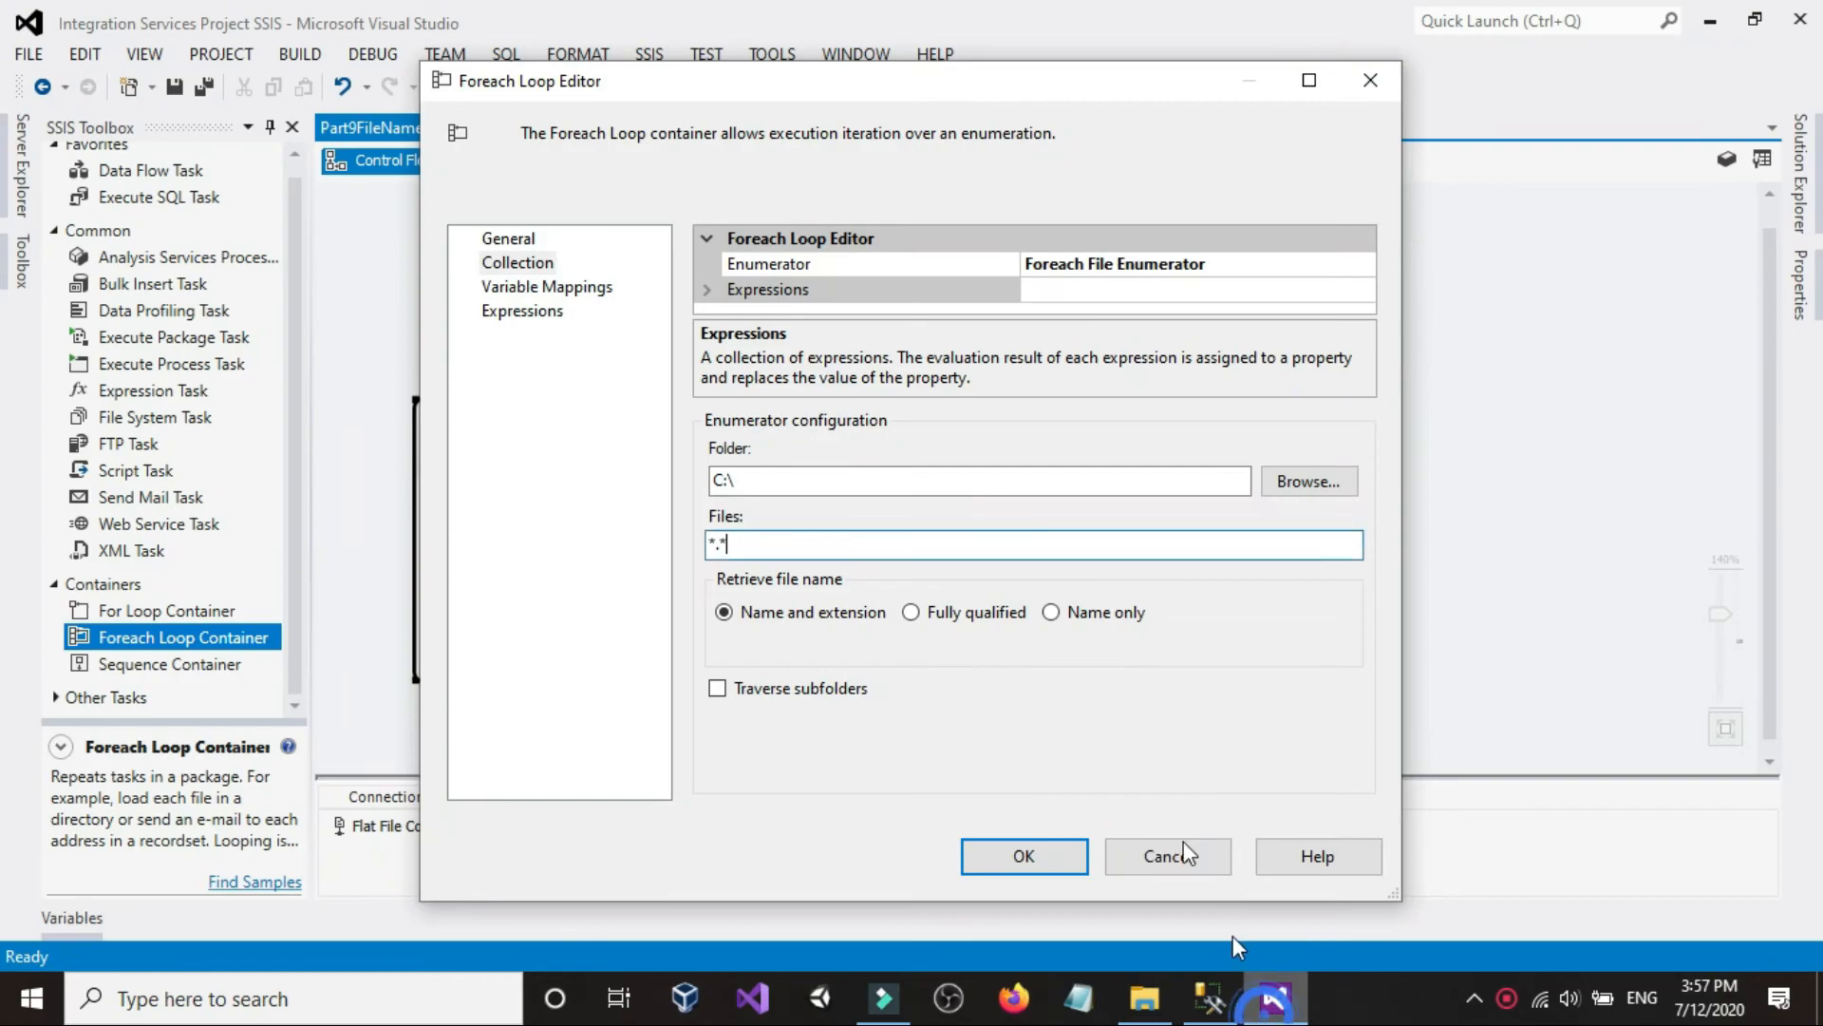
{"action": "left_click_drag", "start_coordinate": [761, 549], "coordinate": [722, 549]}
{"action": "left_click", "coordinate": [751, 549]}
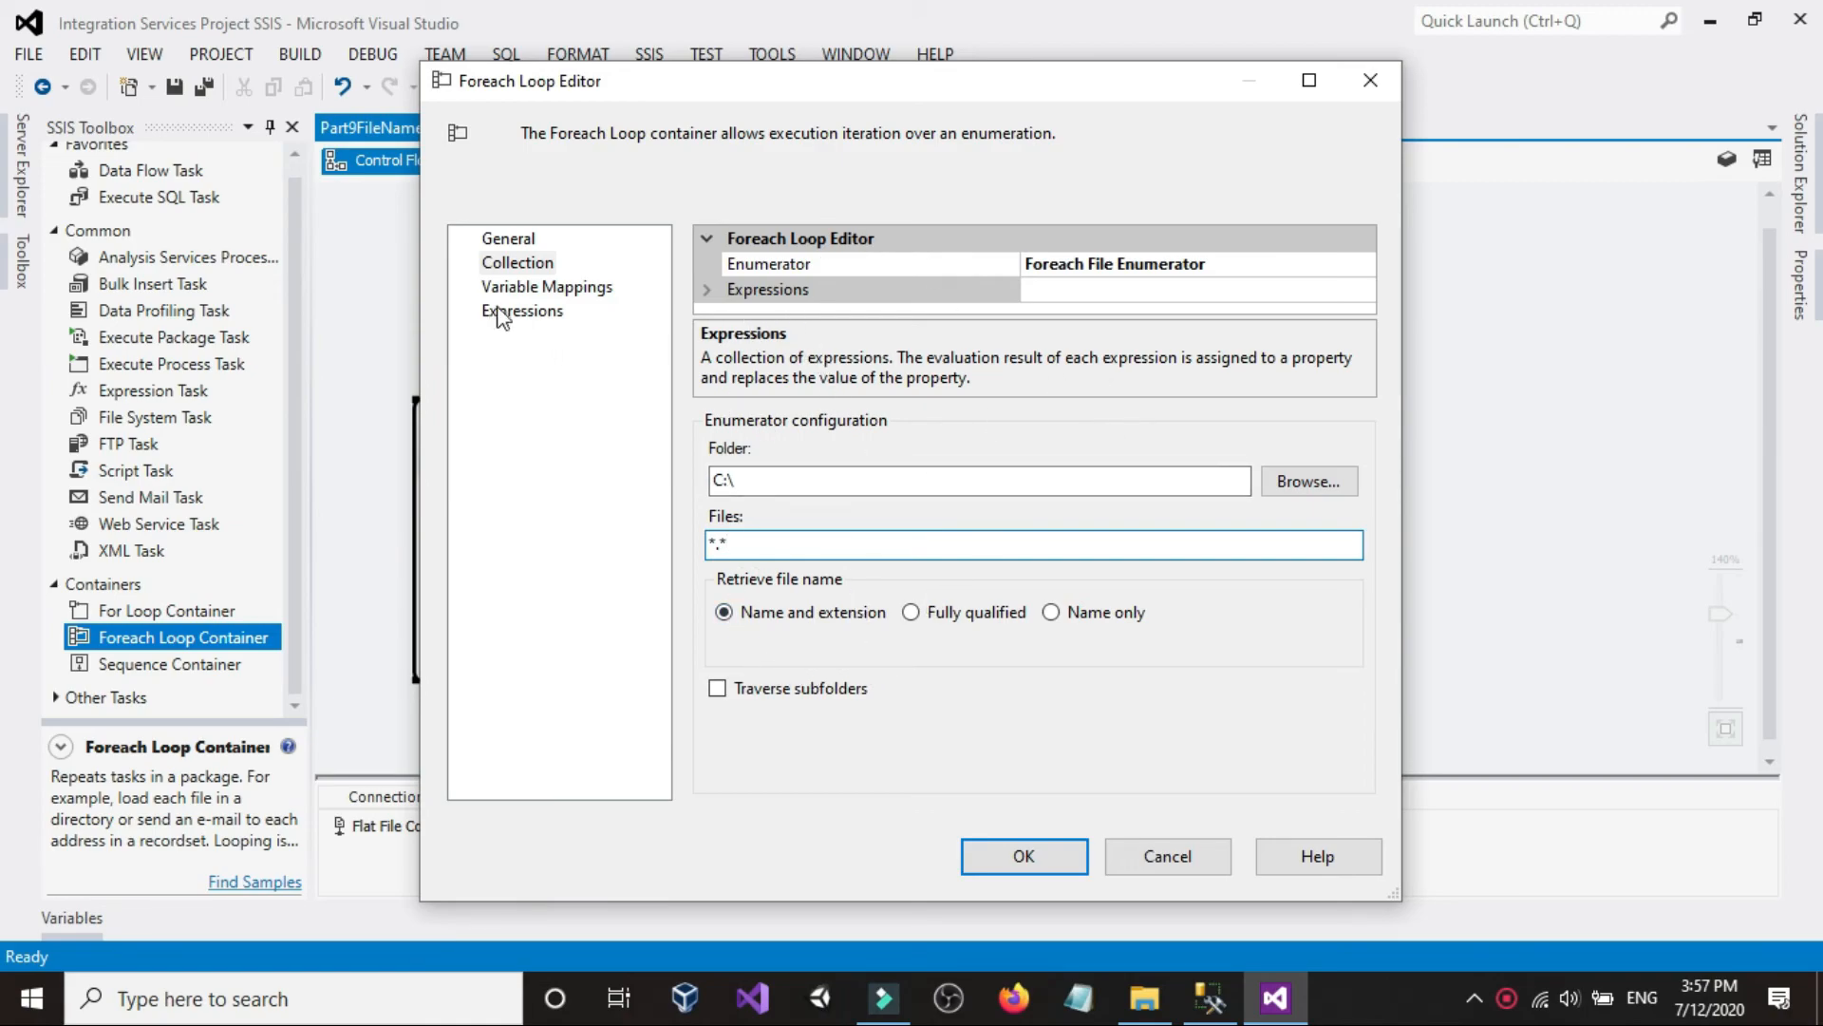
- Map a new String variable named FileName to the loop's collection value at index 0 and accept the Foreach Loop Editor settings
{"action": "left_click", "coordinate": [515, 288]}
{"action": "left_click", "coordinate": [897, 331]}
{"action": "left_click", "coordinate": [910, 319]}
{"action": "left_click", "coordinate": [830, 348]}
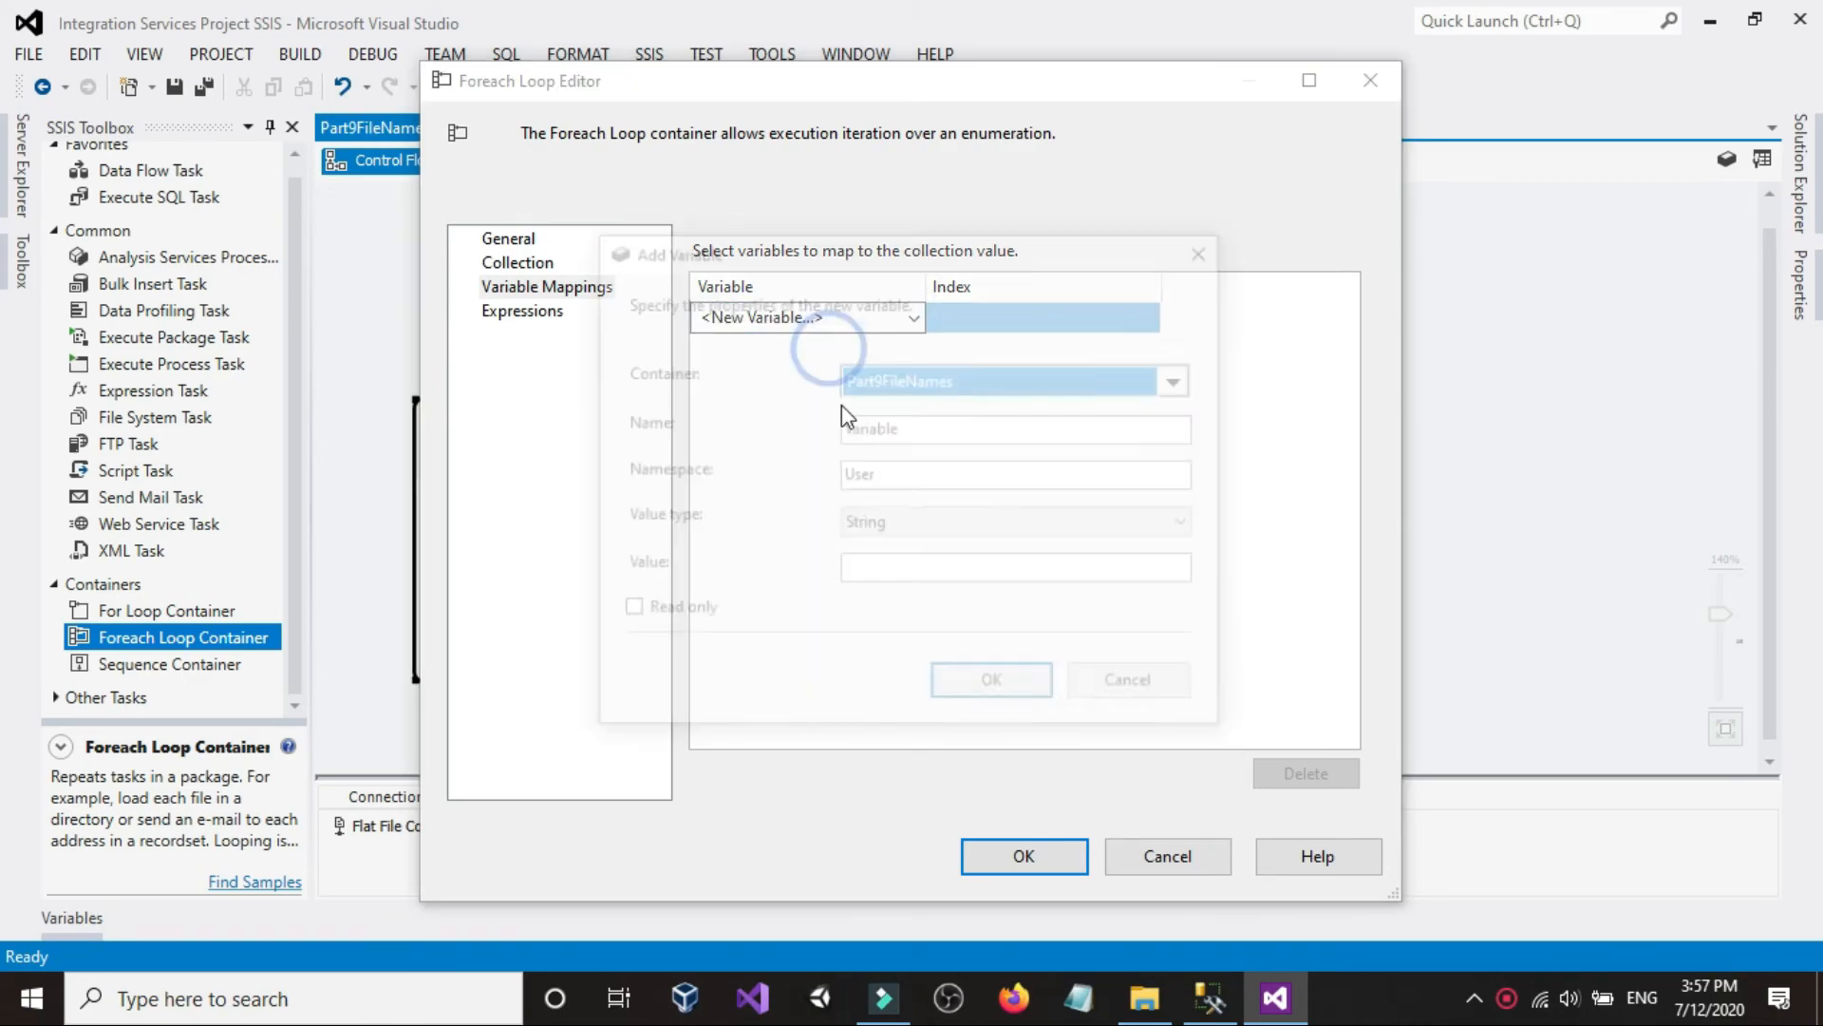
{"action": "double_click", "coordinate": [960, 420]}
{"action": "type", "text": "FileName"}
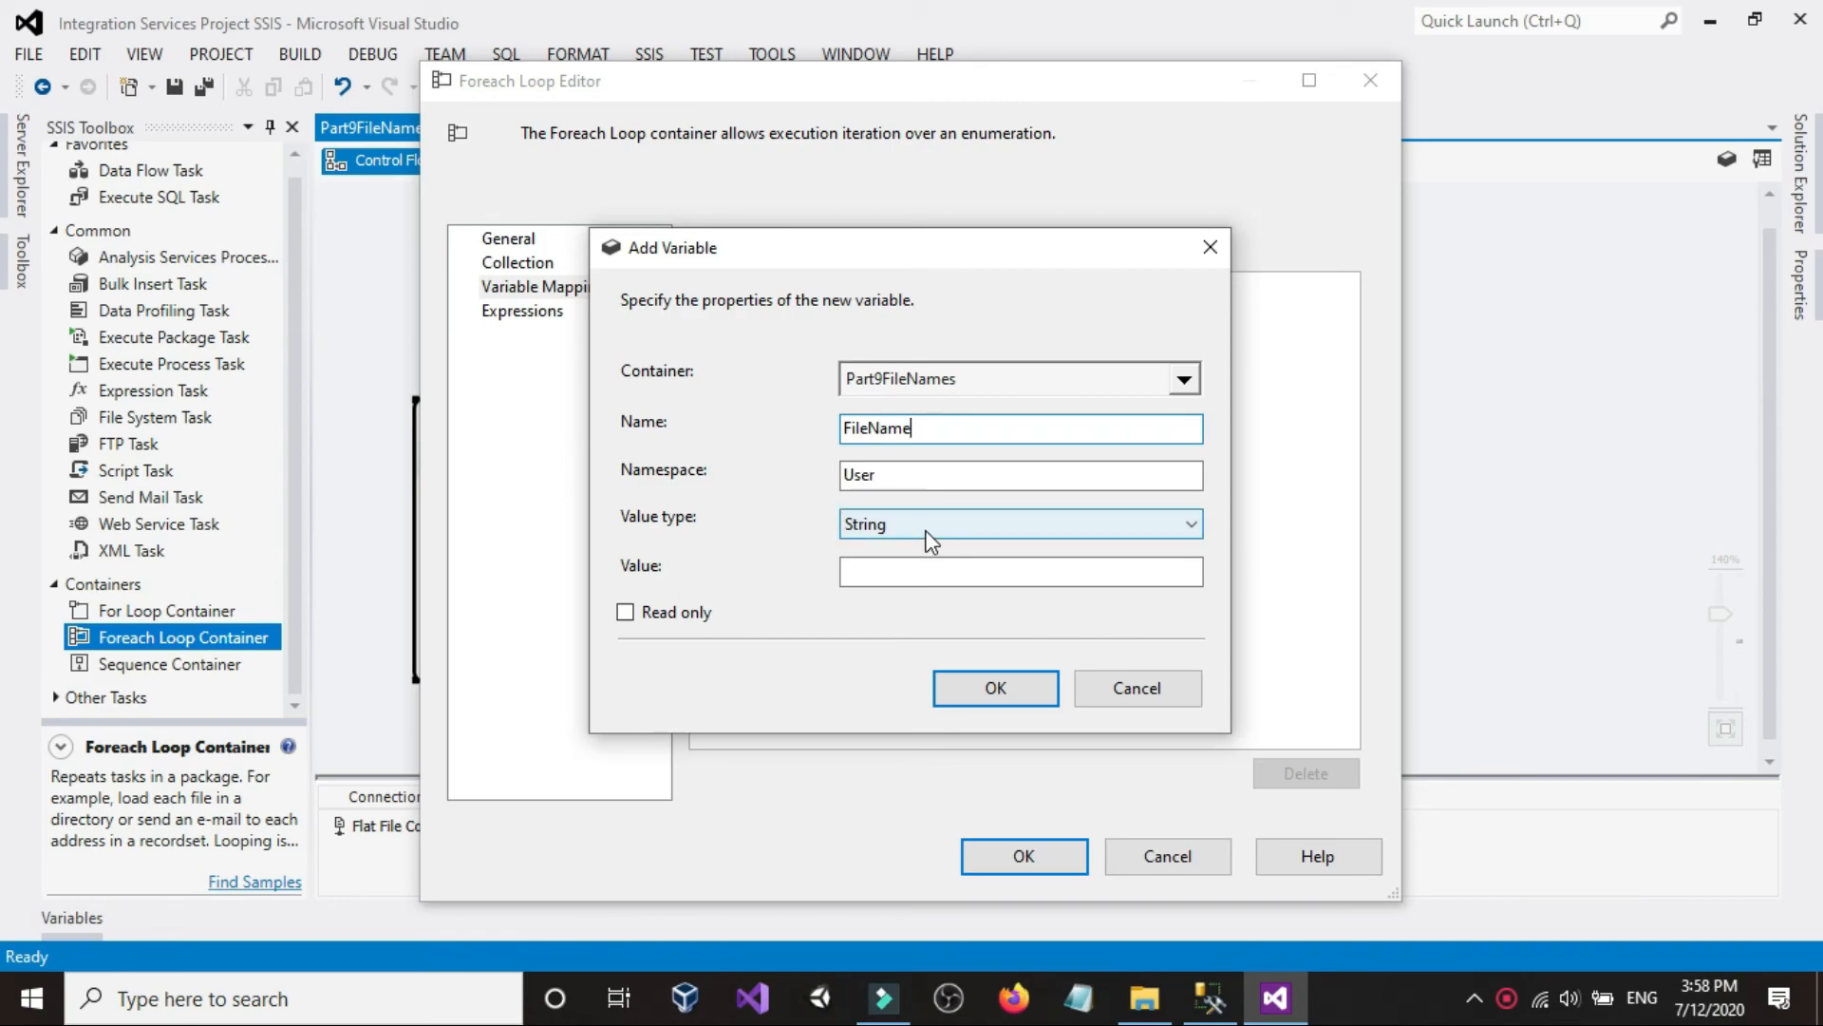
{"action": "left_click", "coordinate": [983, 685]}
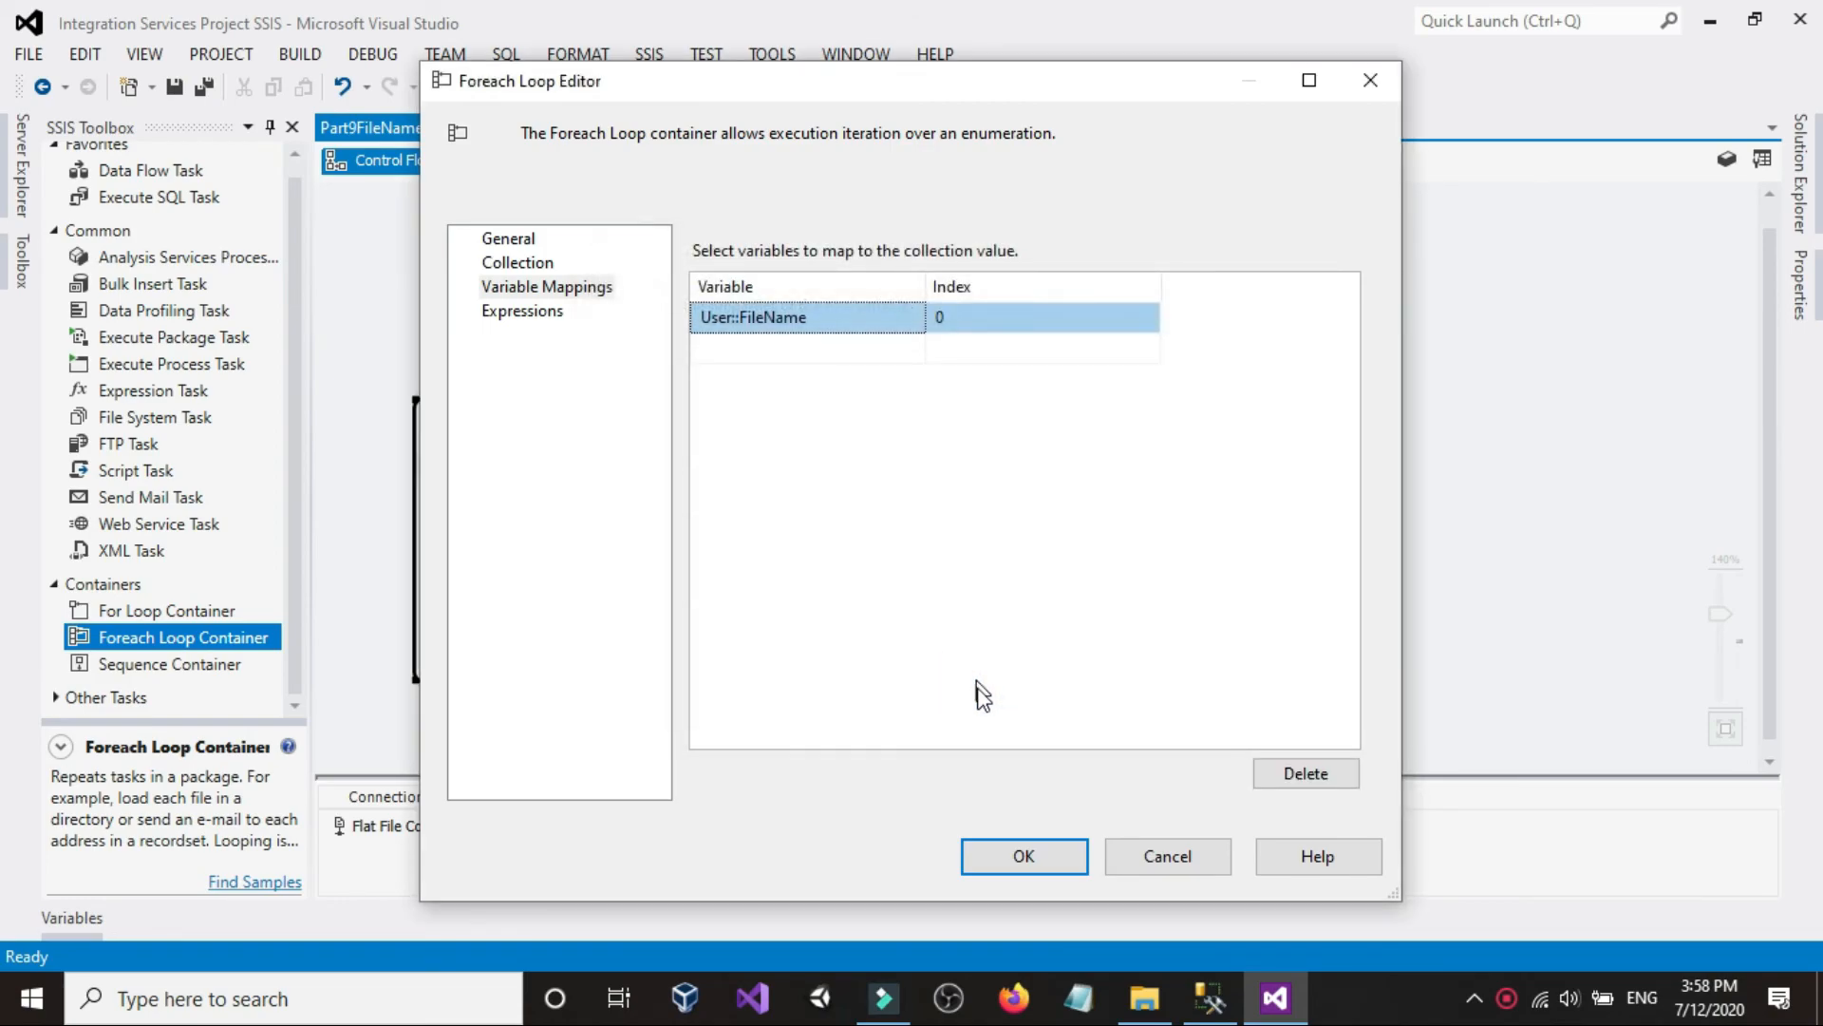
{"action": "left_click", "coordinate": [1026, 857]}
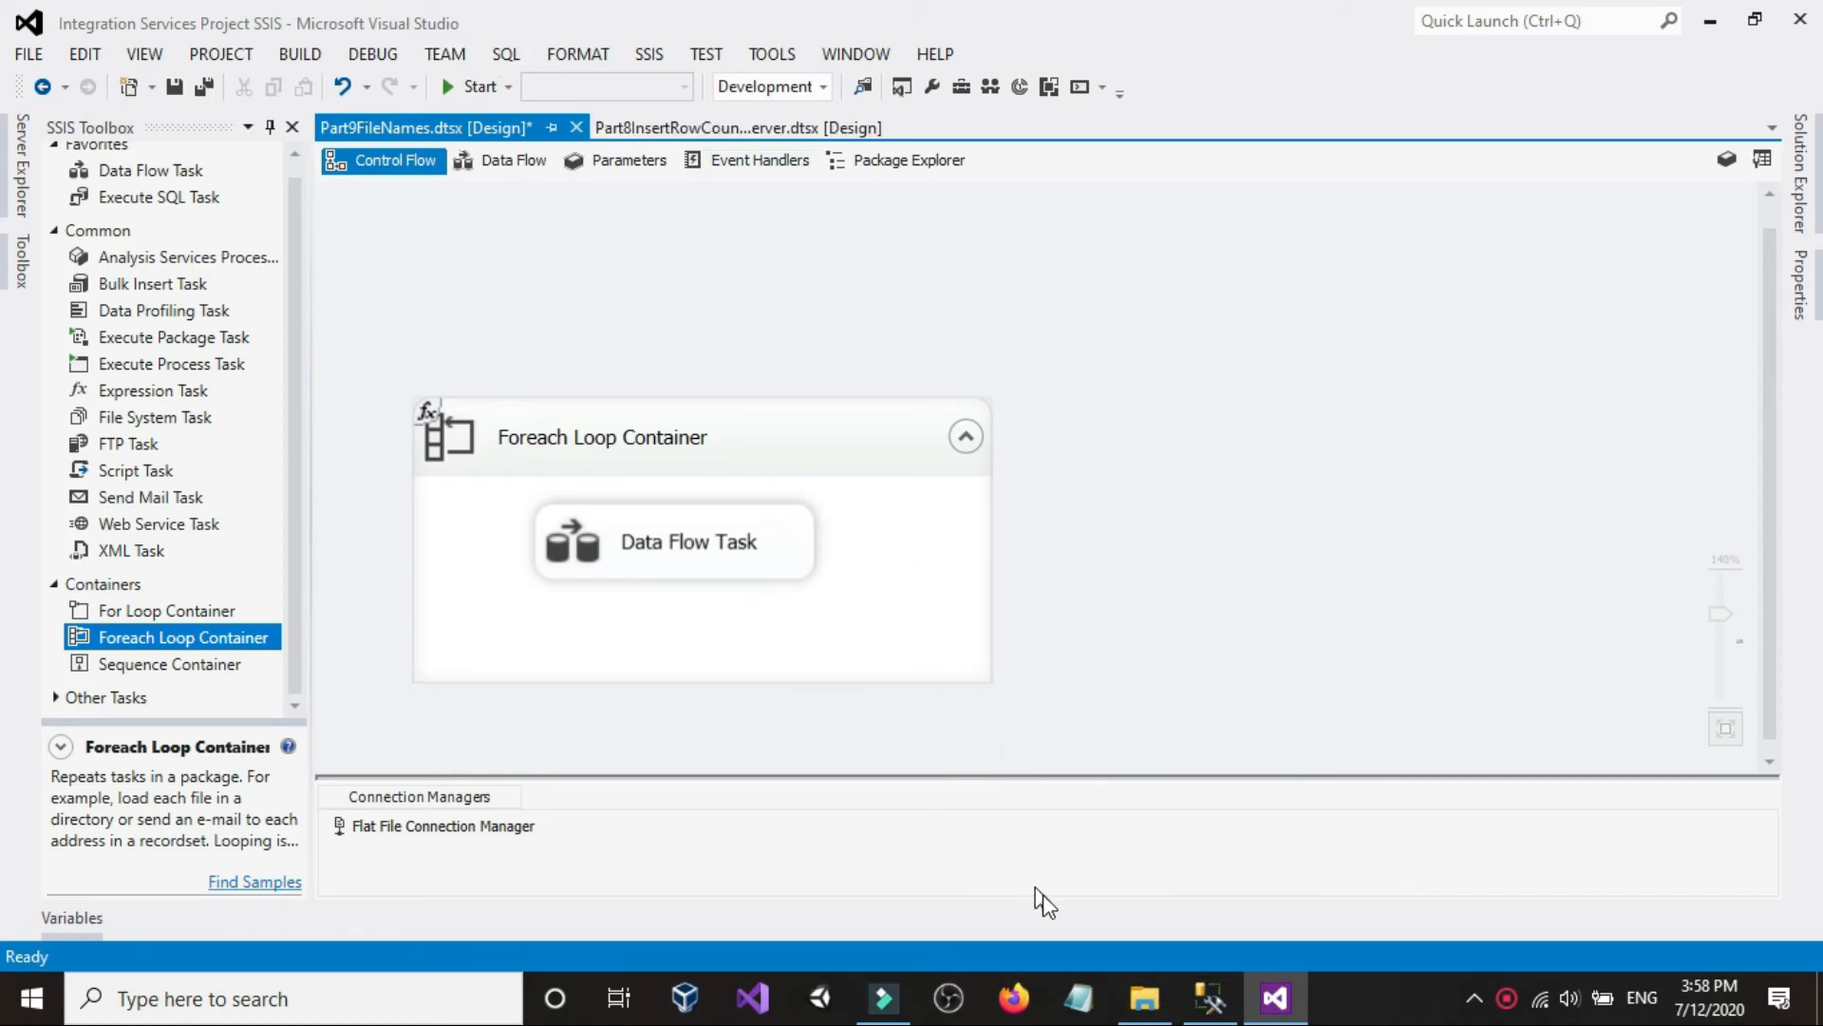
- Review in File Explorer the Customers and Employee files that the loop iterates over in the exercise folder
{"action": "left_click", "coordinate": [1146, 1009]}
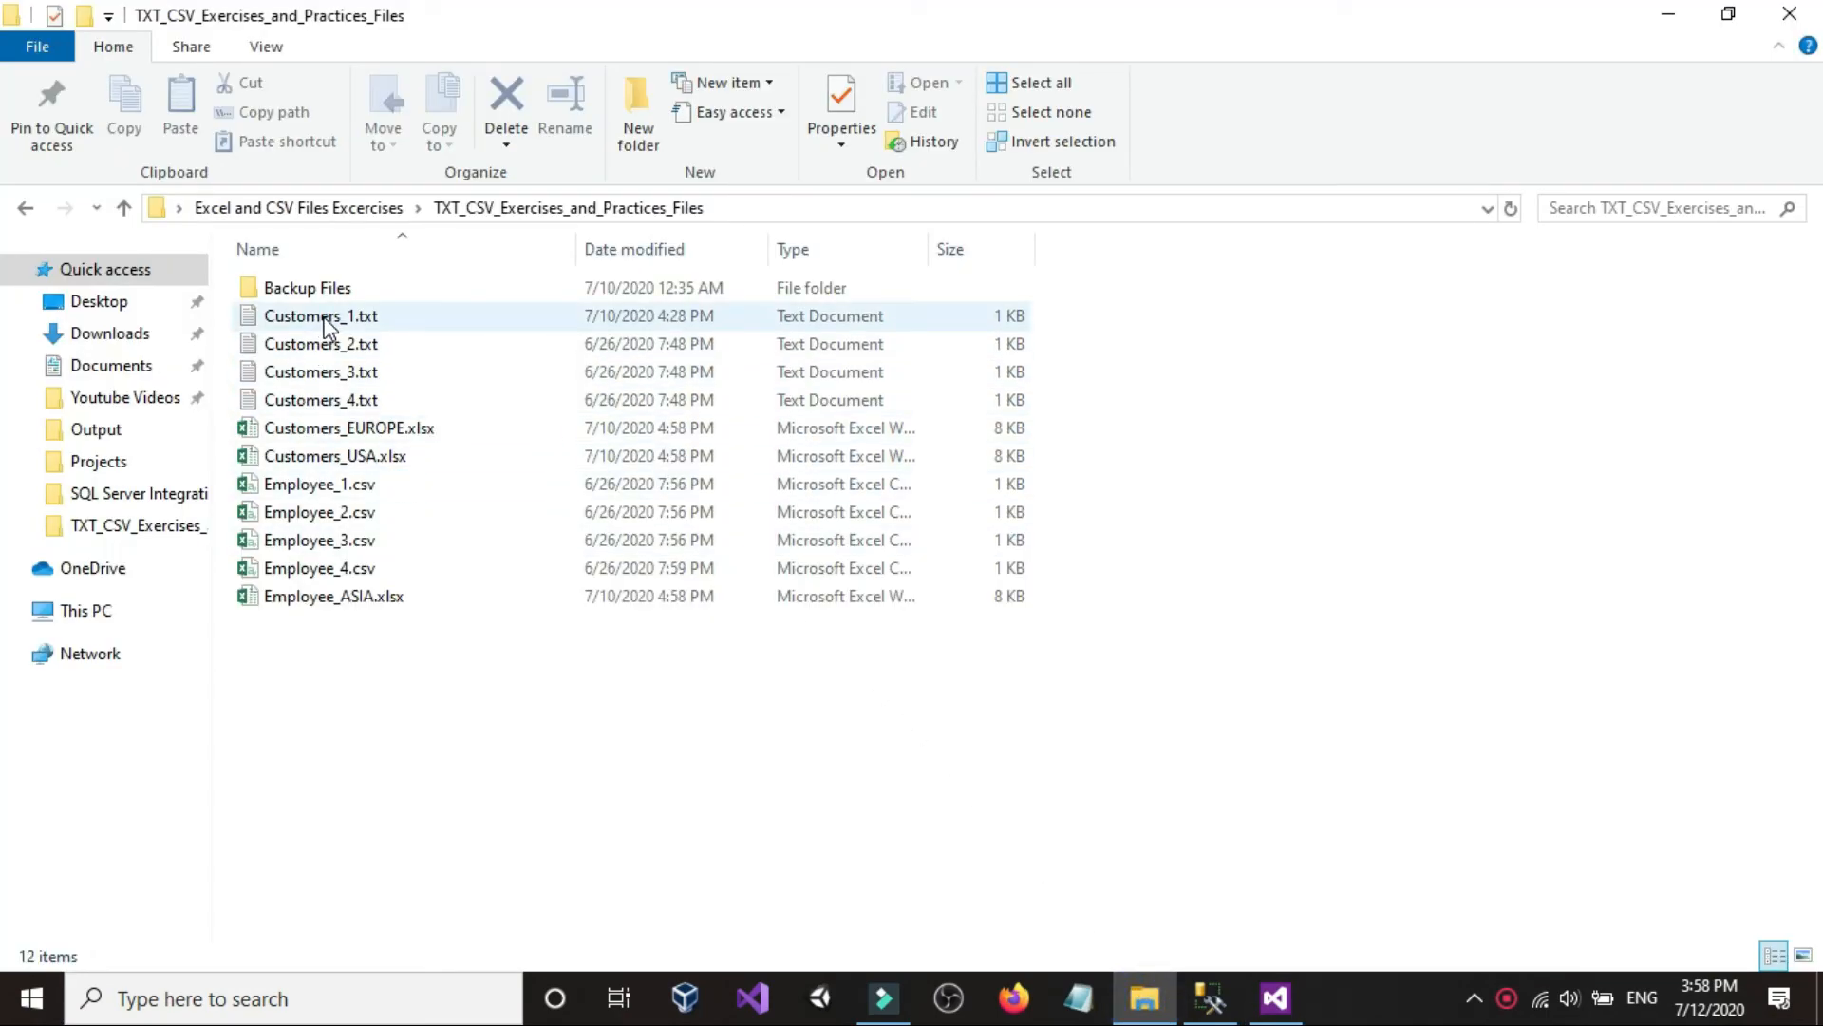
{"action": "left_click_drag", "start_coordinate": [324, 717], "coordinate": [317, 333]}
{"action": "left_click", "coordinate": [367, 802]}
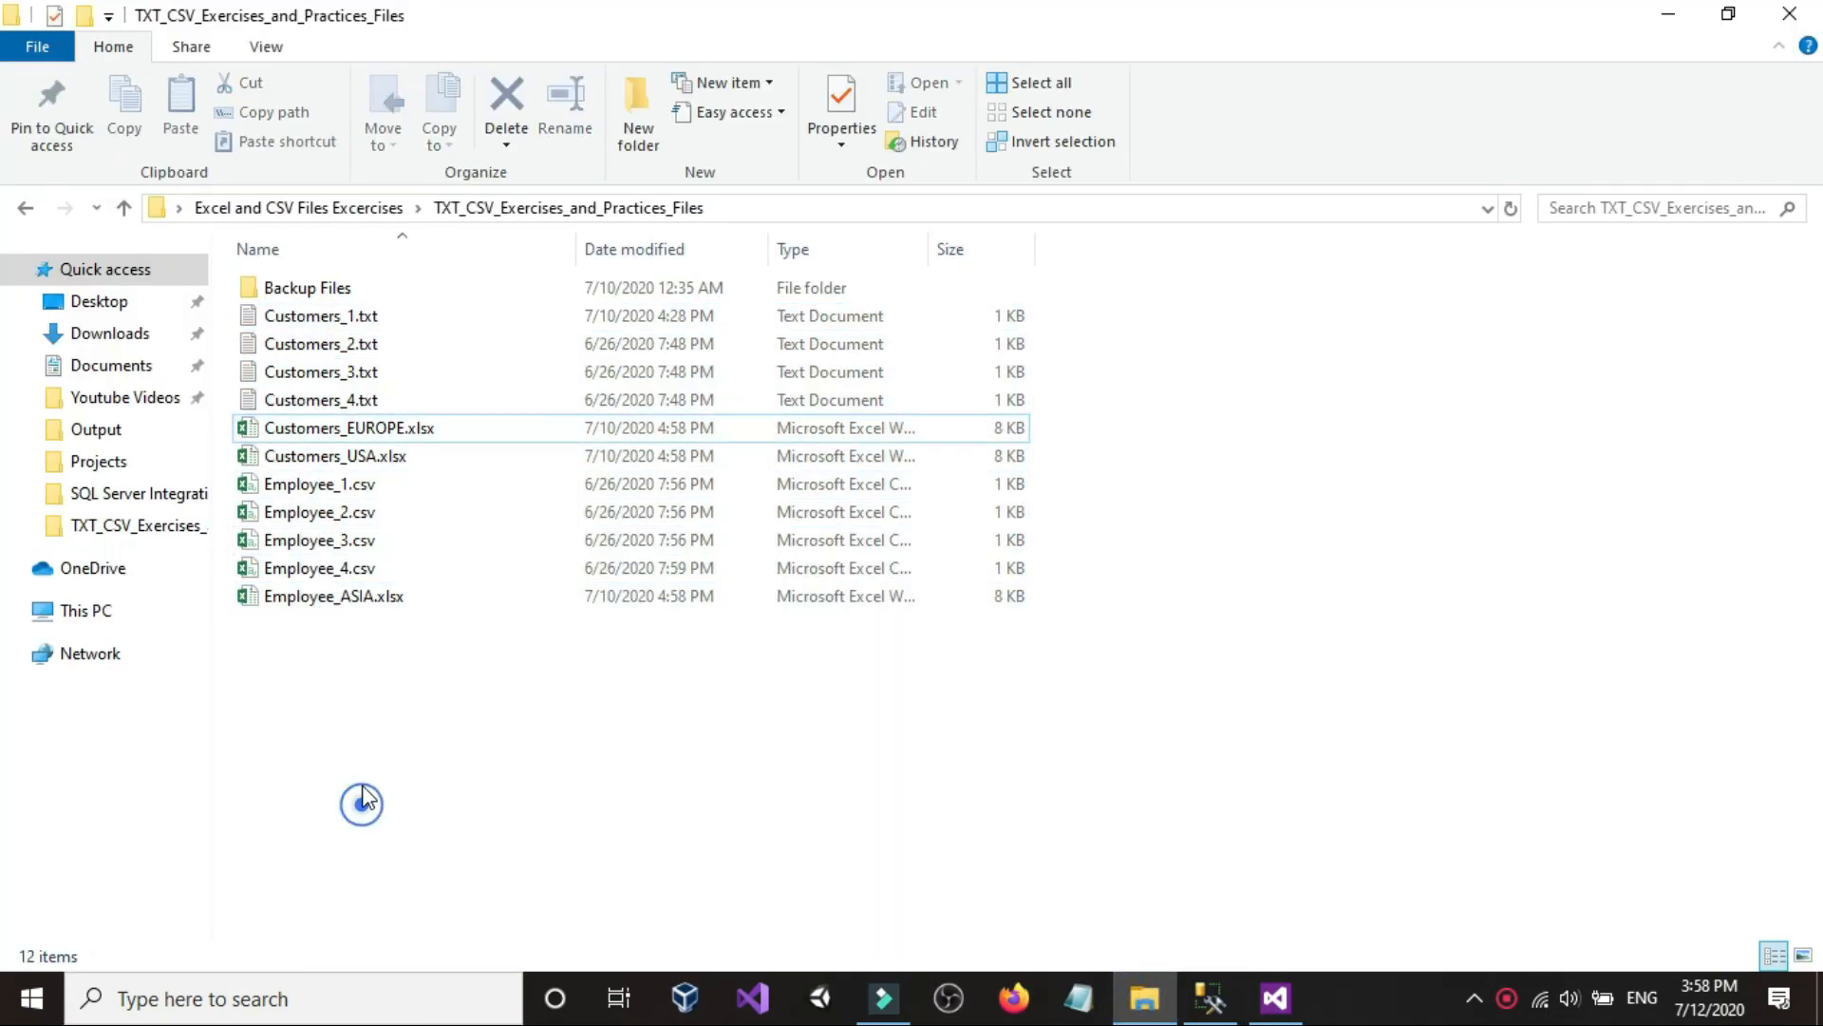
{"action": "left_click_drag", "start_coordinate": [350, 710], "coordinate": [282, 302]}
{"action": "left_click", "coordinate": [398, 680]}
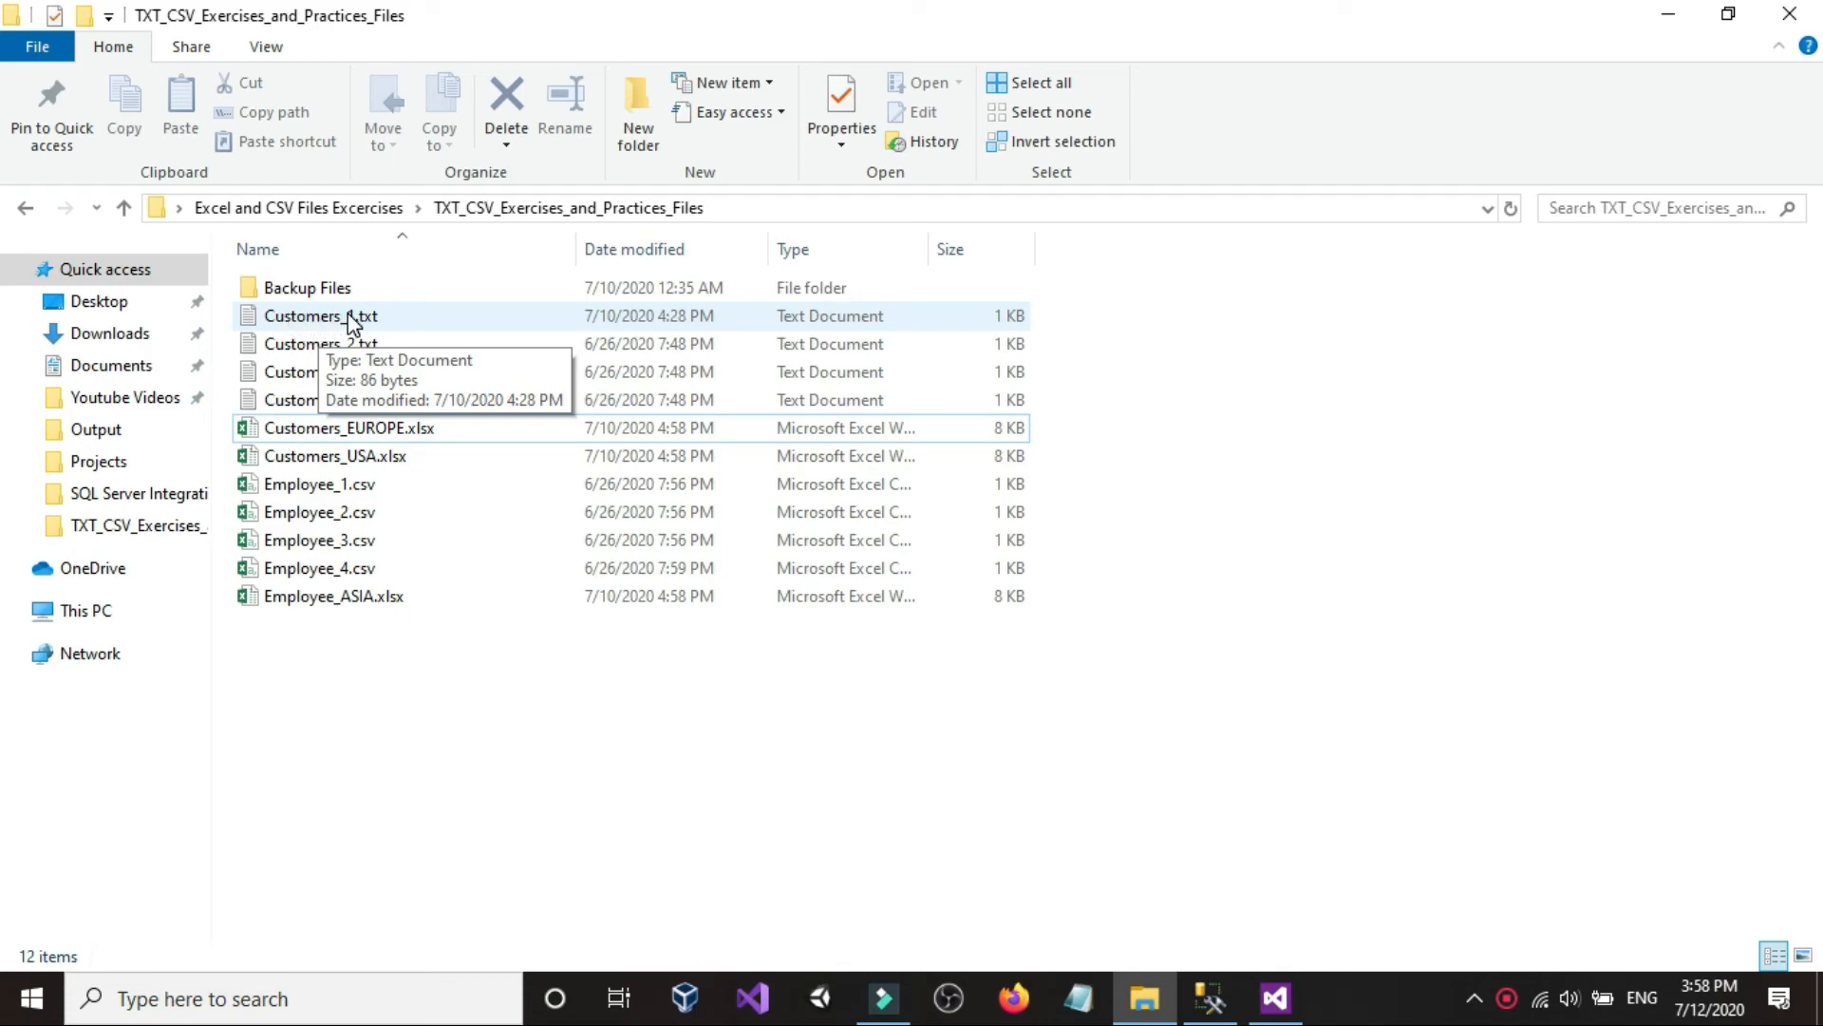
{"action": "left_click", "coordinate": [408, 662]}
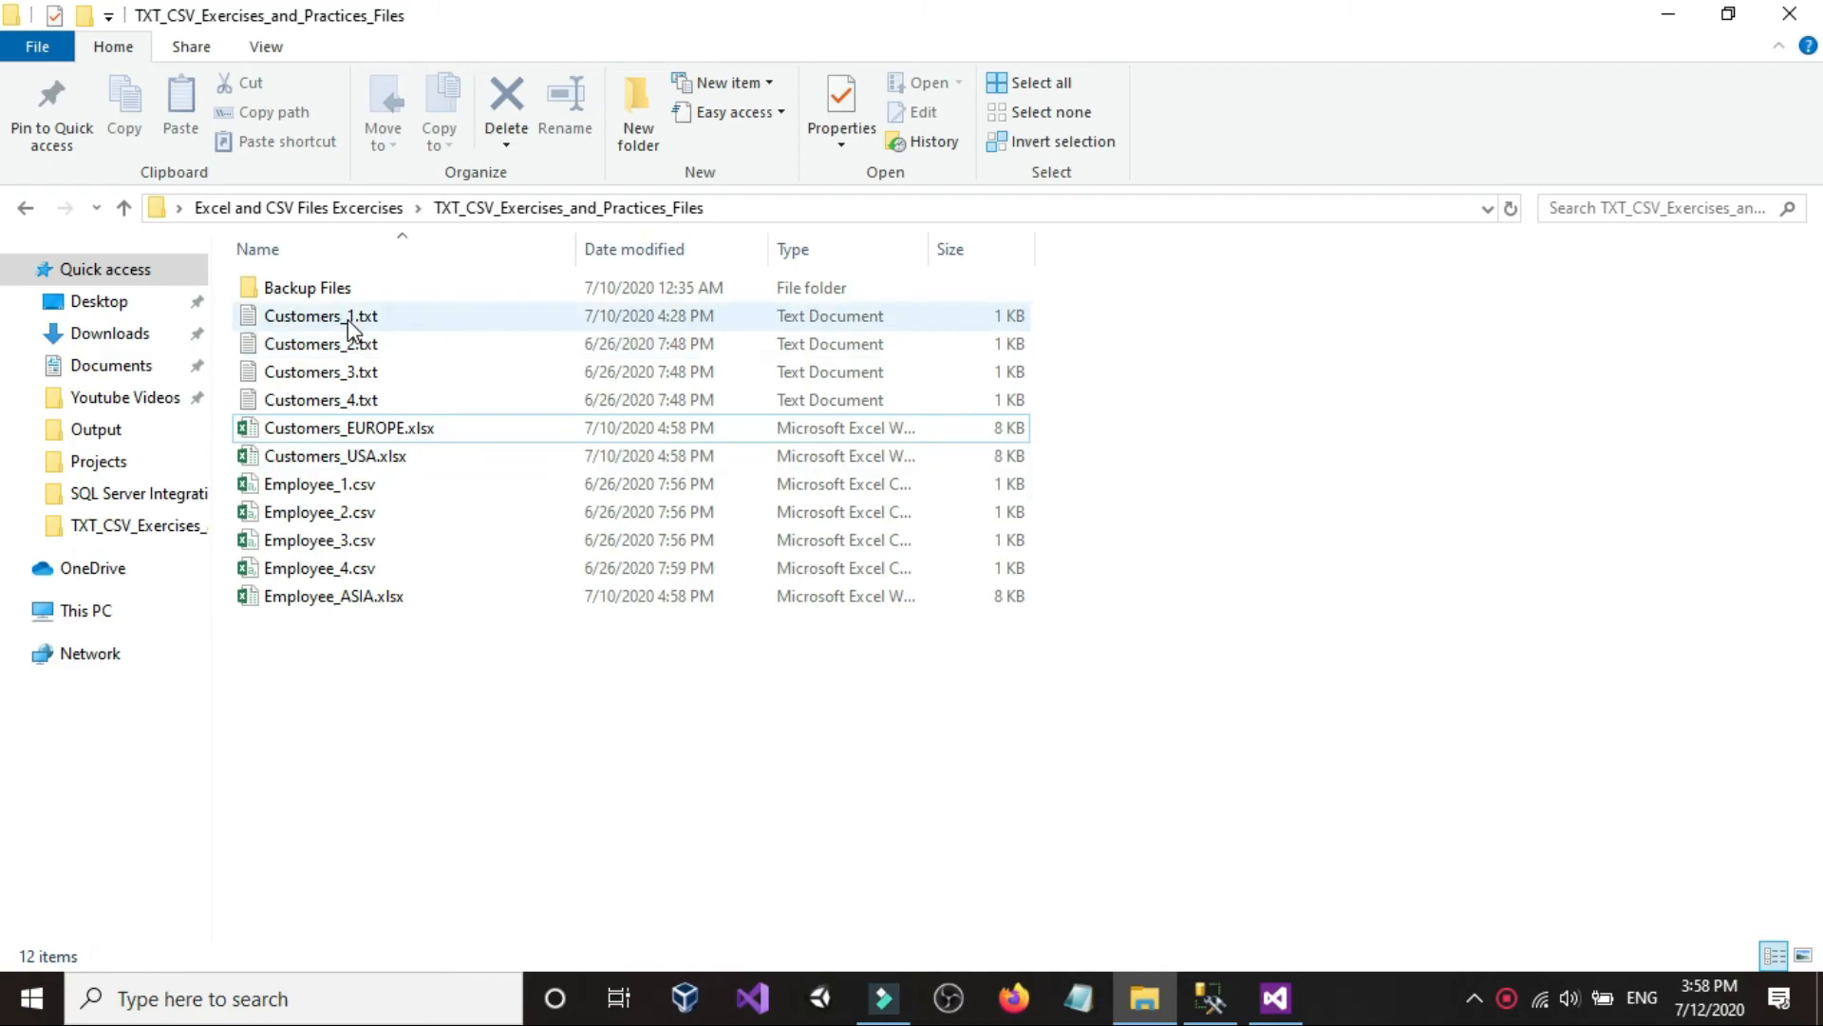
{"action": "left_click", "coordinate": [425, 645]}
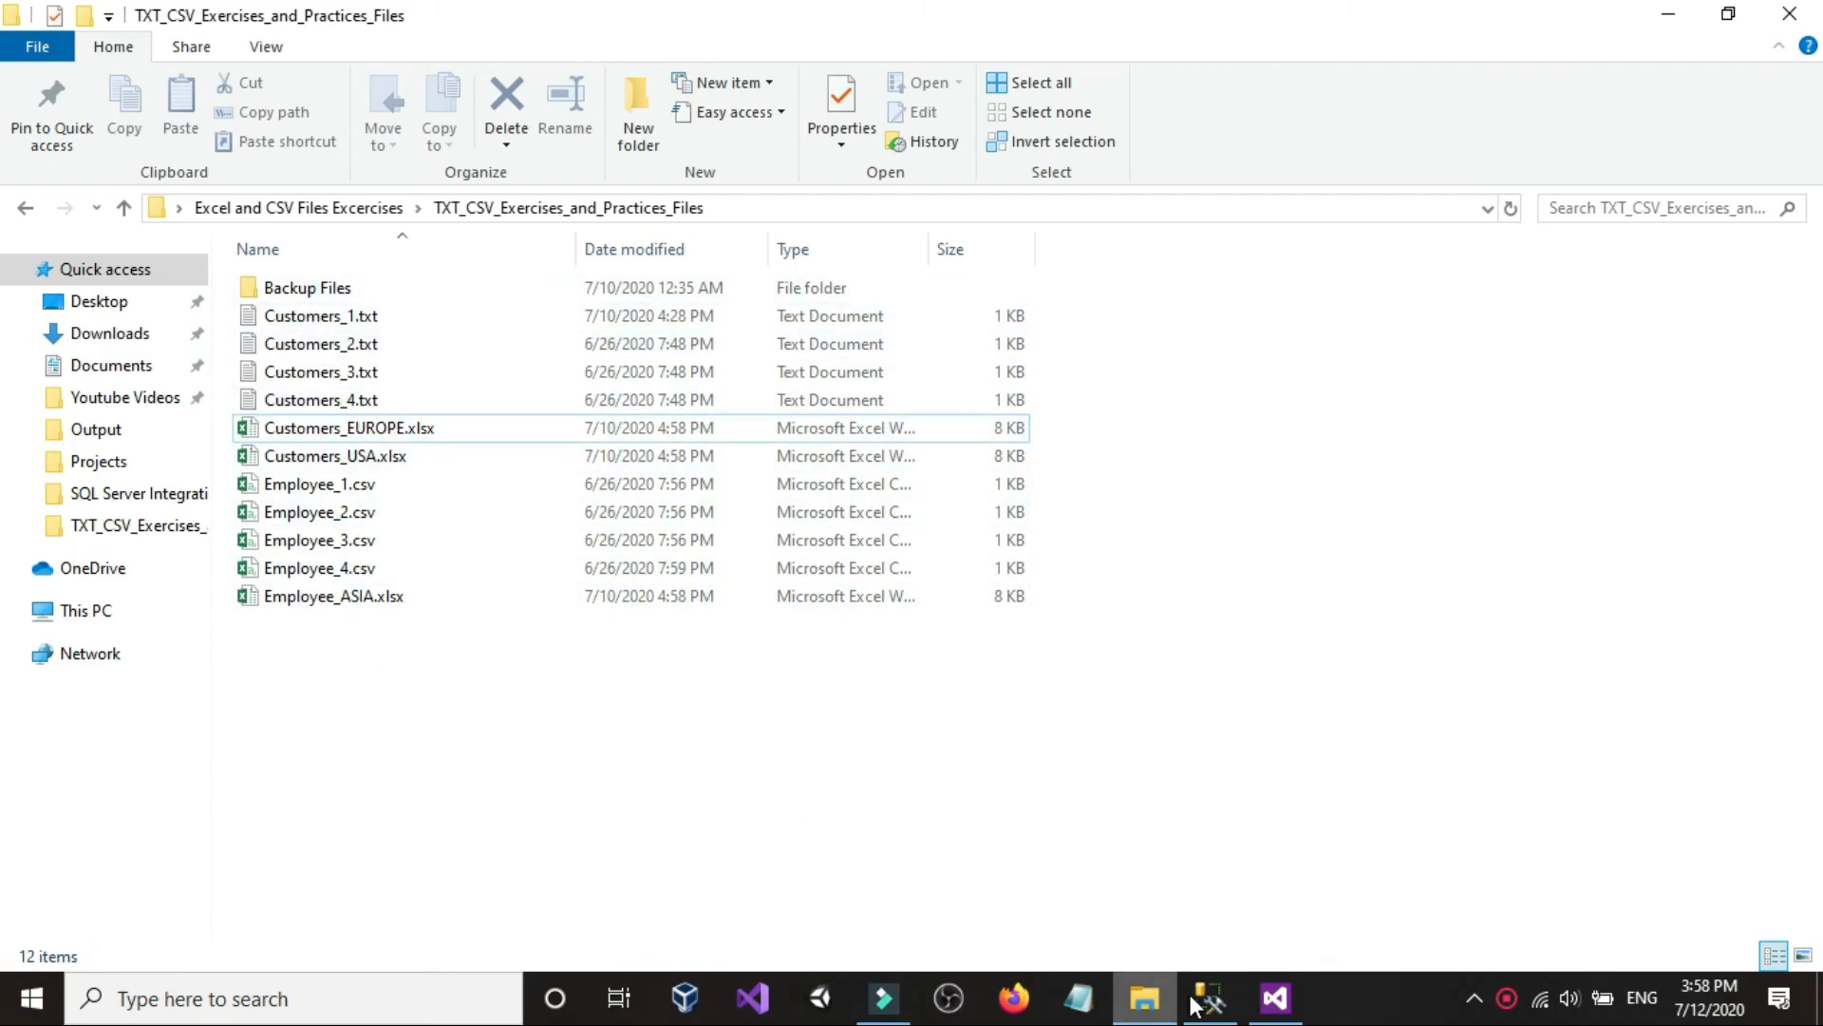
- In Visual Studio, add a ConnectionString property expression to the Flat File Connection Manager and open it in the Expression Builder
{"action": "left_click", "coordinate": [1278, 999]}
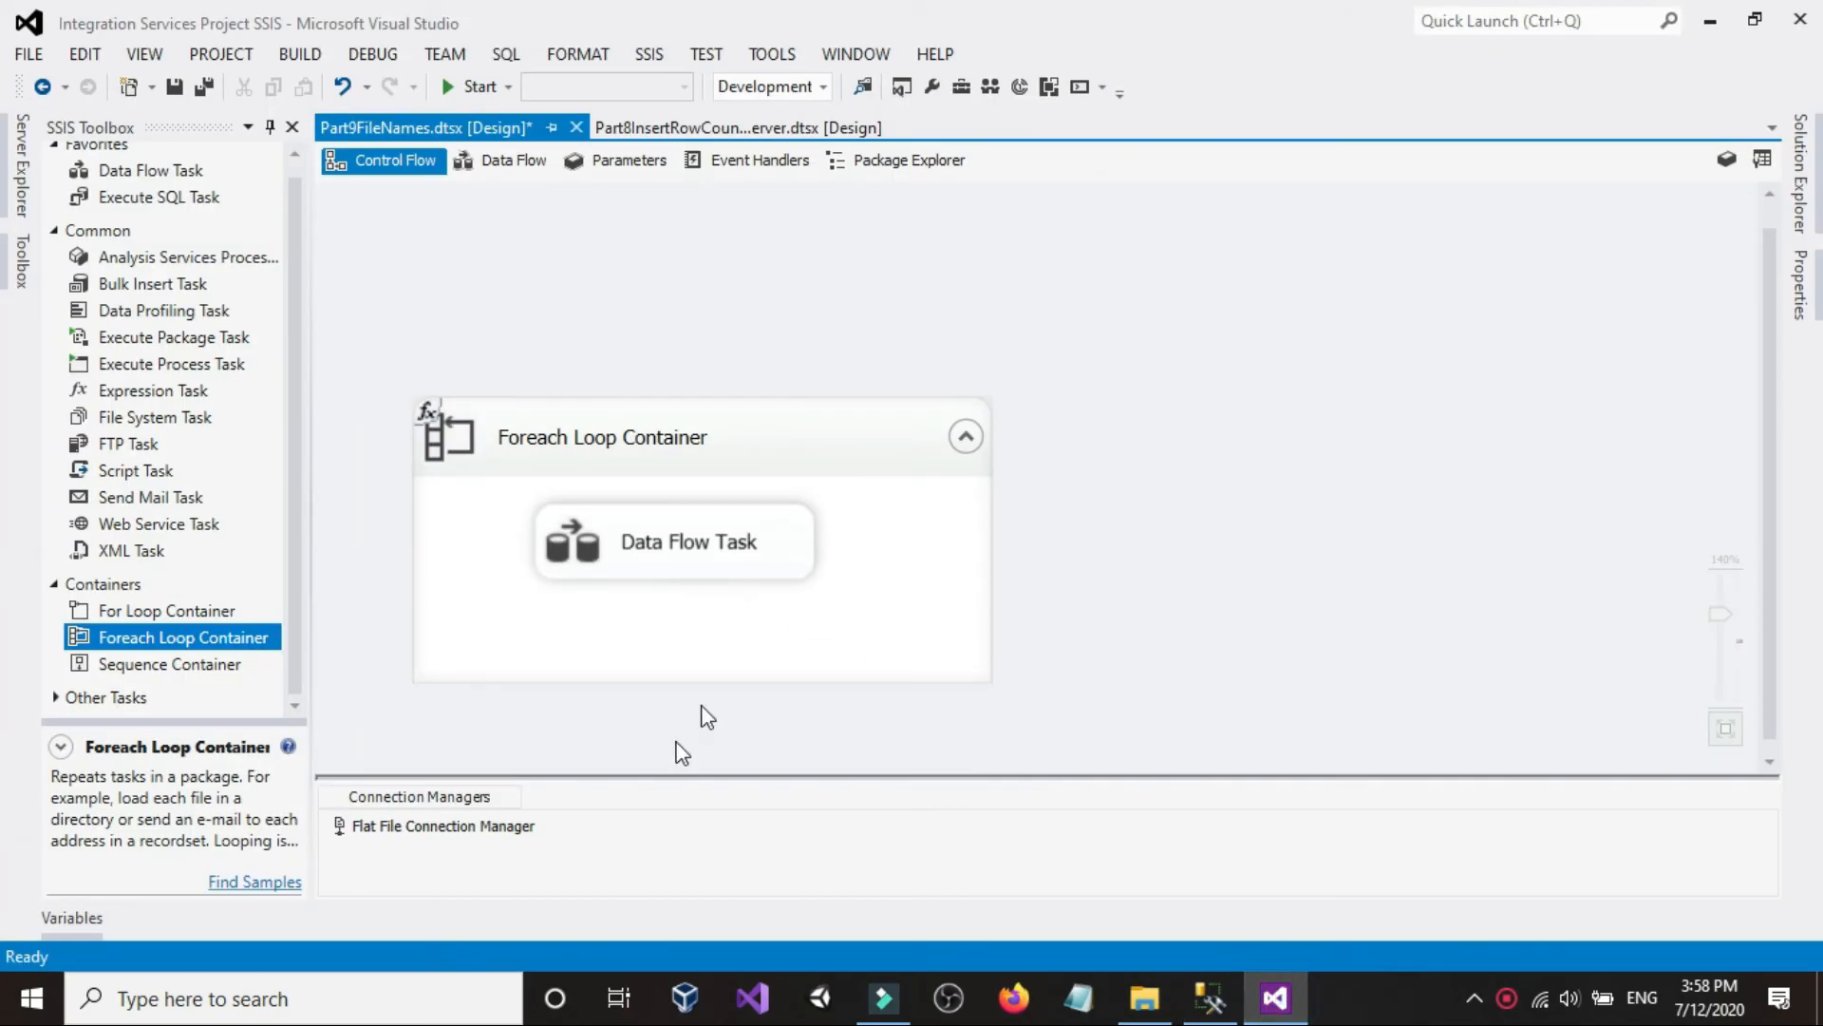
{"action": "right_click", "coordinate": [487, 840]}
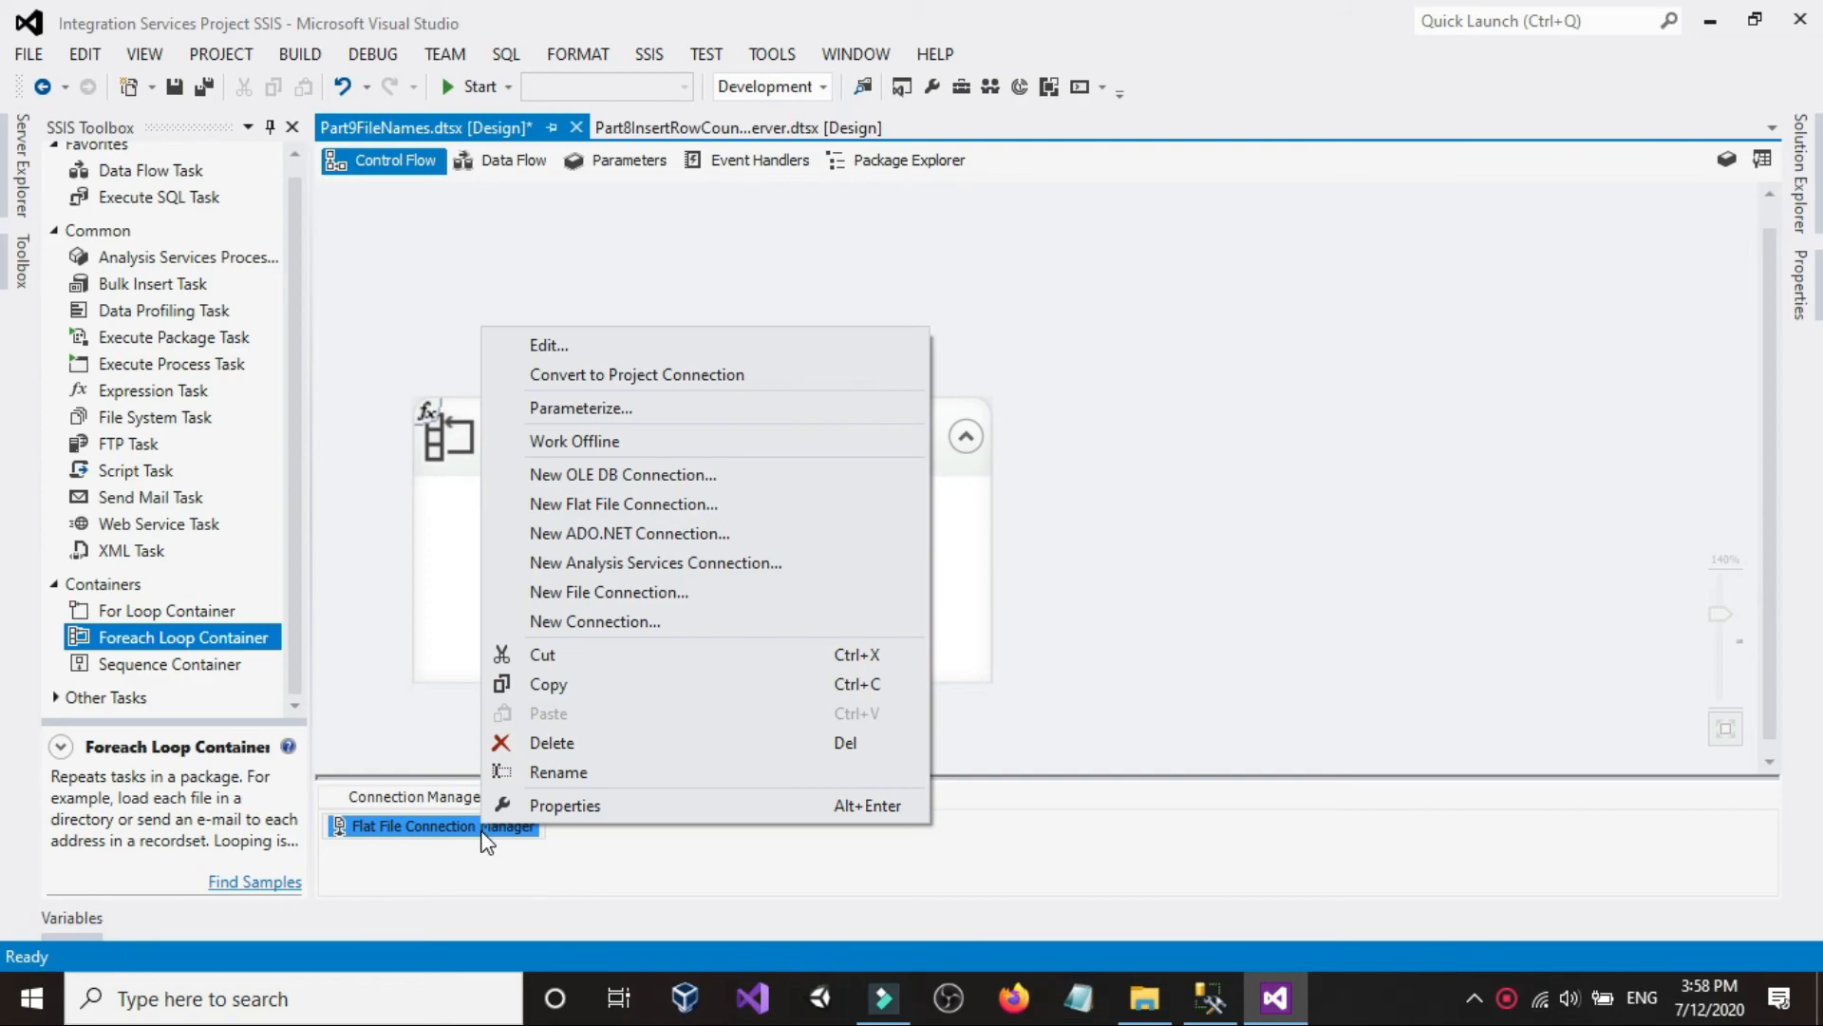
{"action": "left_click", "coordinate": [539, 807]}
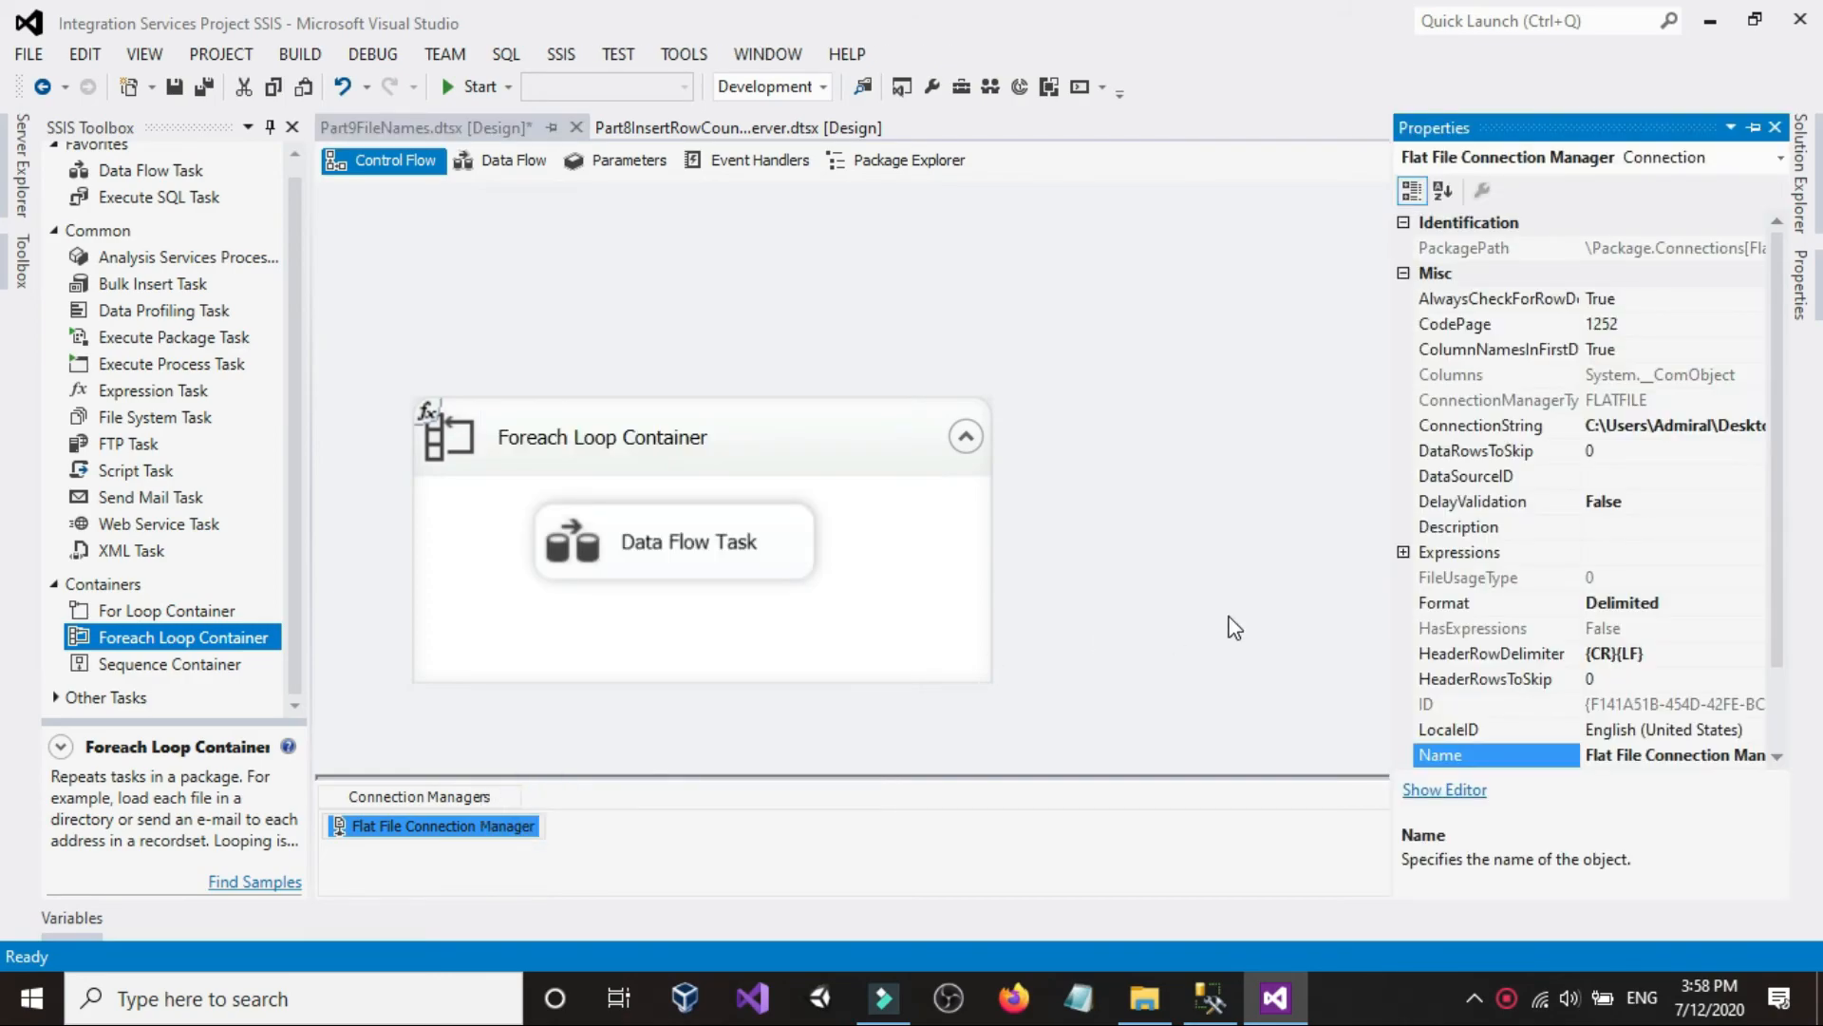
{"action": "left_click", "coordinate": [1643, 557]}
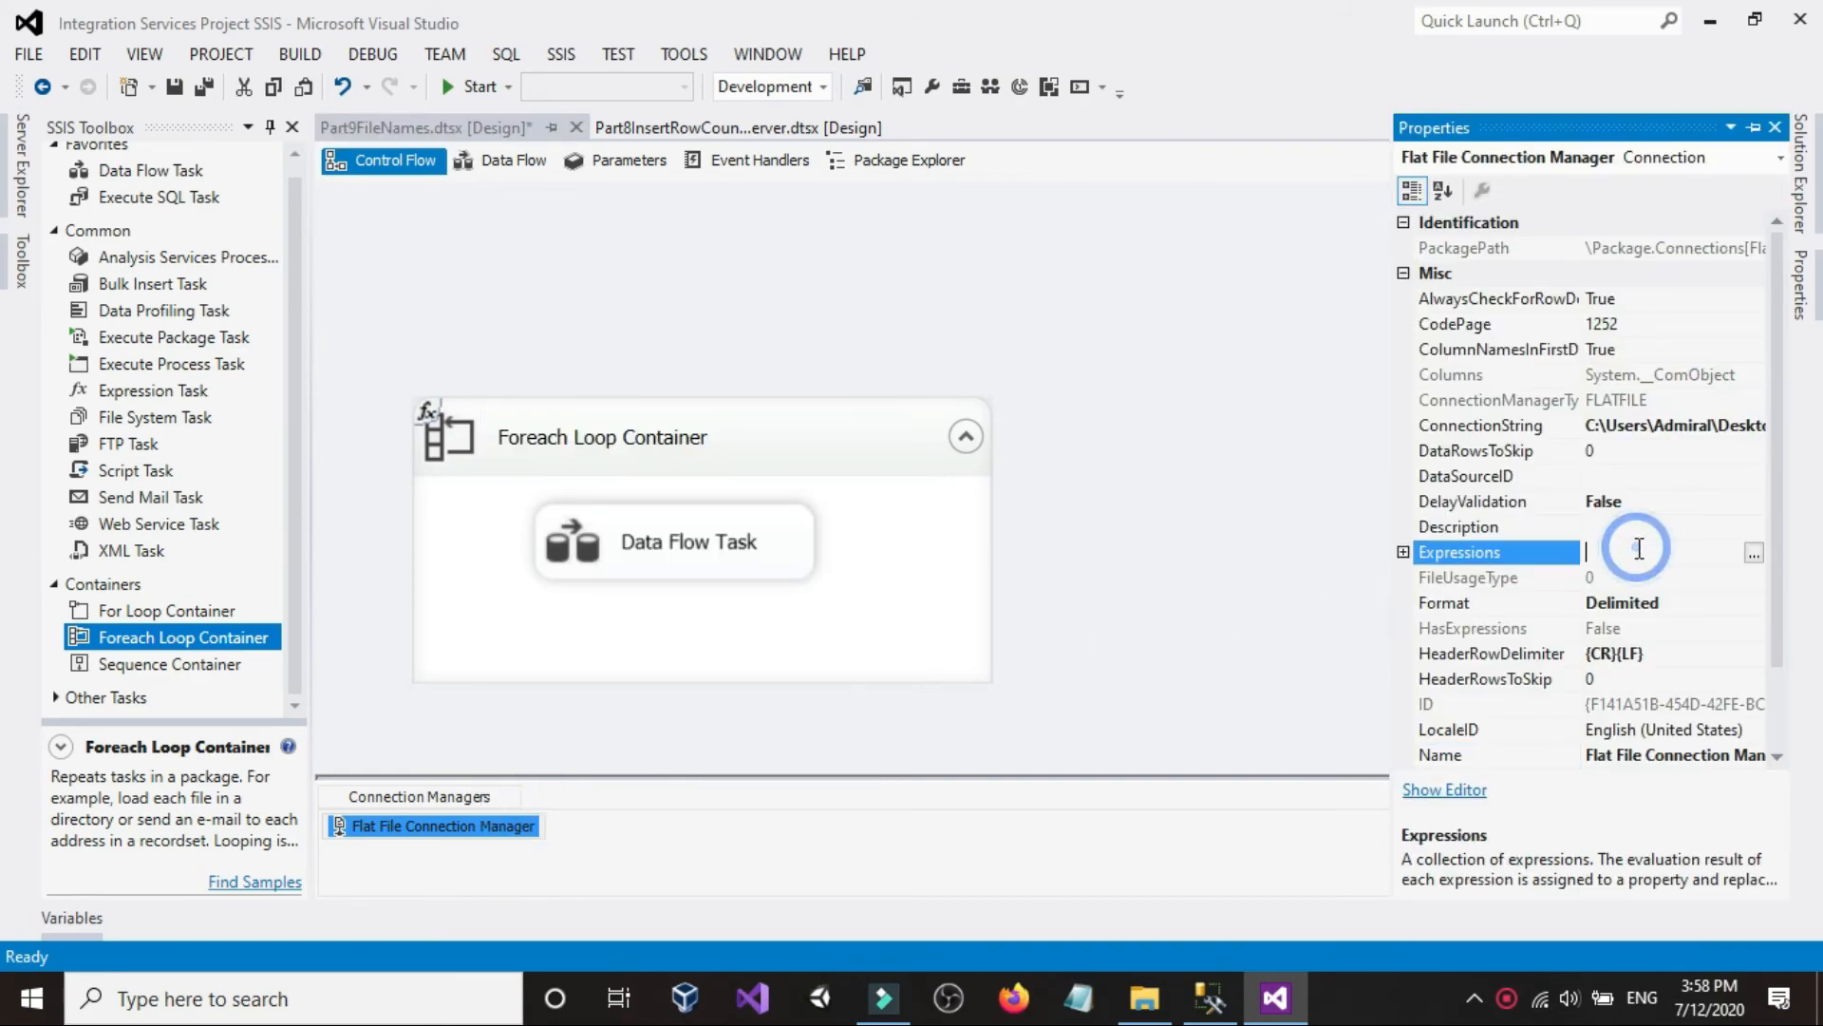
{"action": "left_click", "coordinate": [1753, 554]}
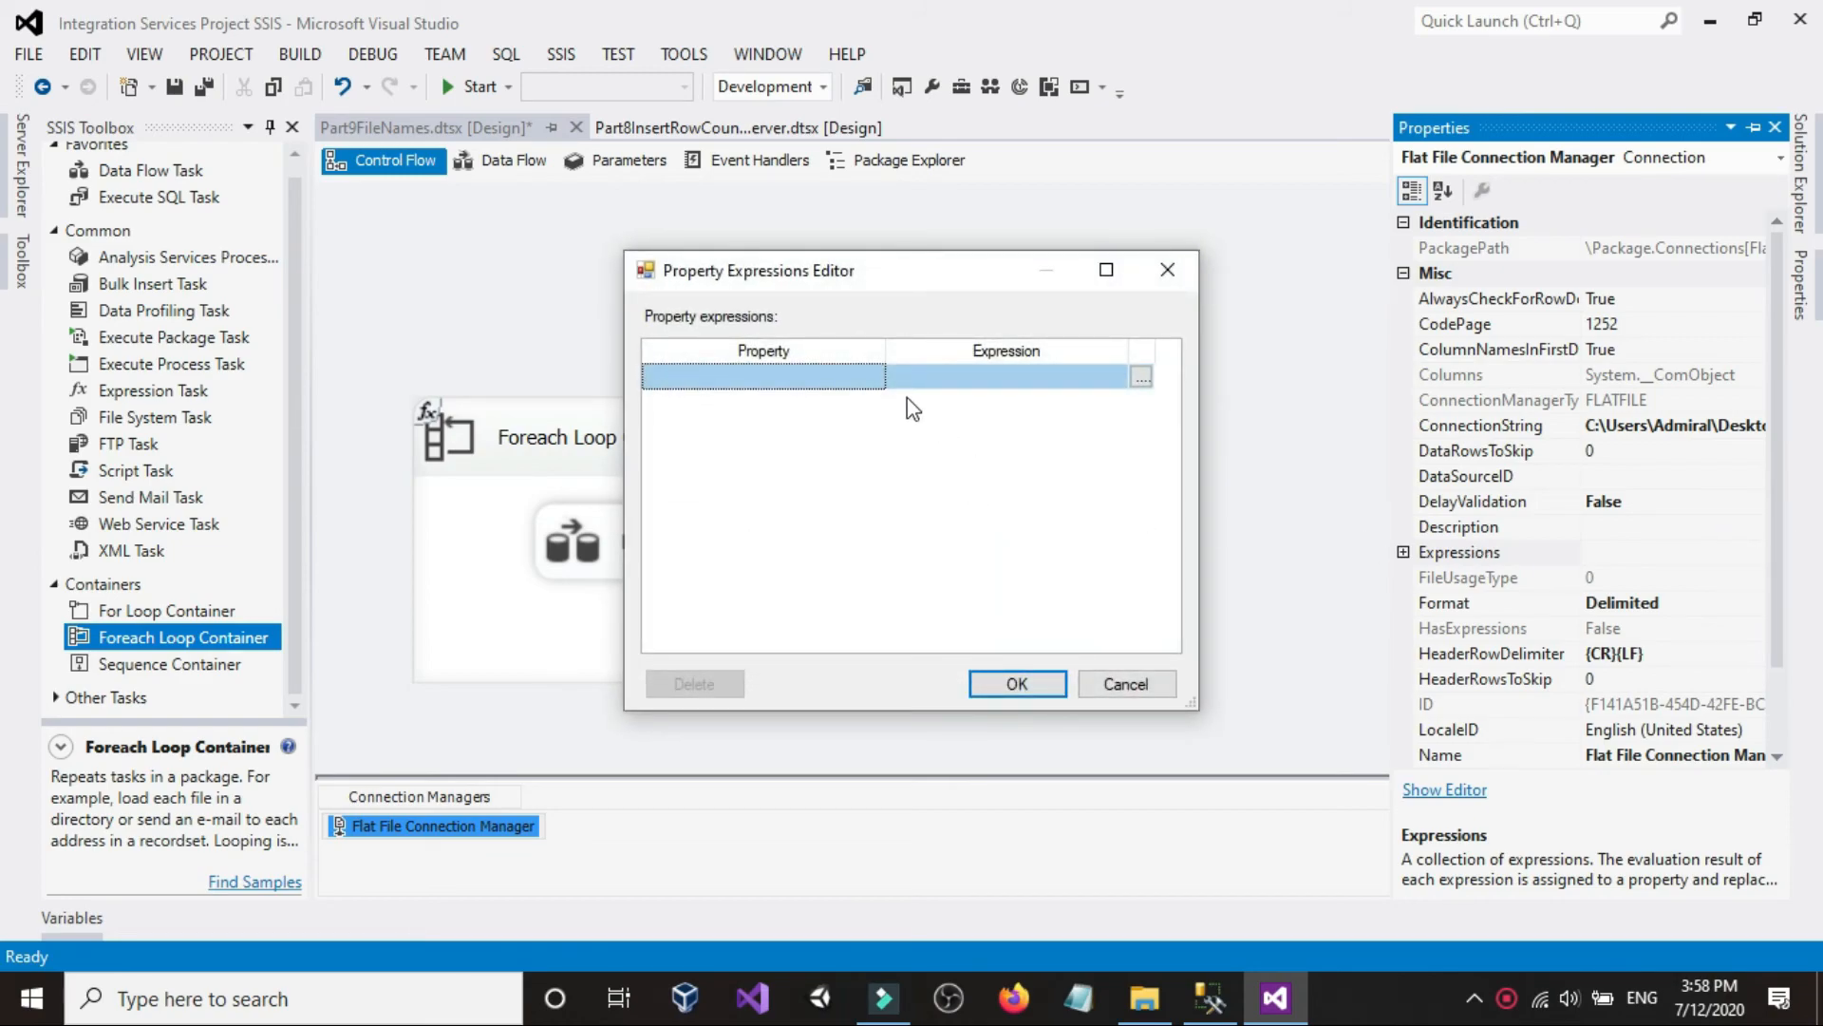
{"action": "left_click", "coordinate": [877, 384]}
{"action": "left_click", "coordinate": [876, 379]}
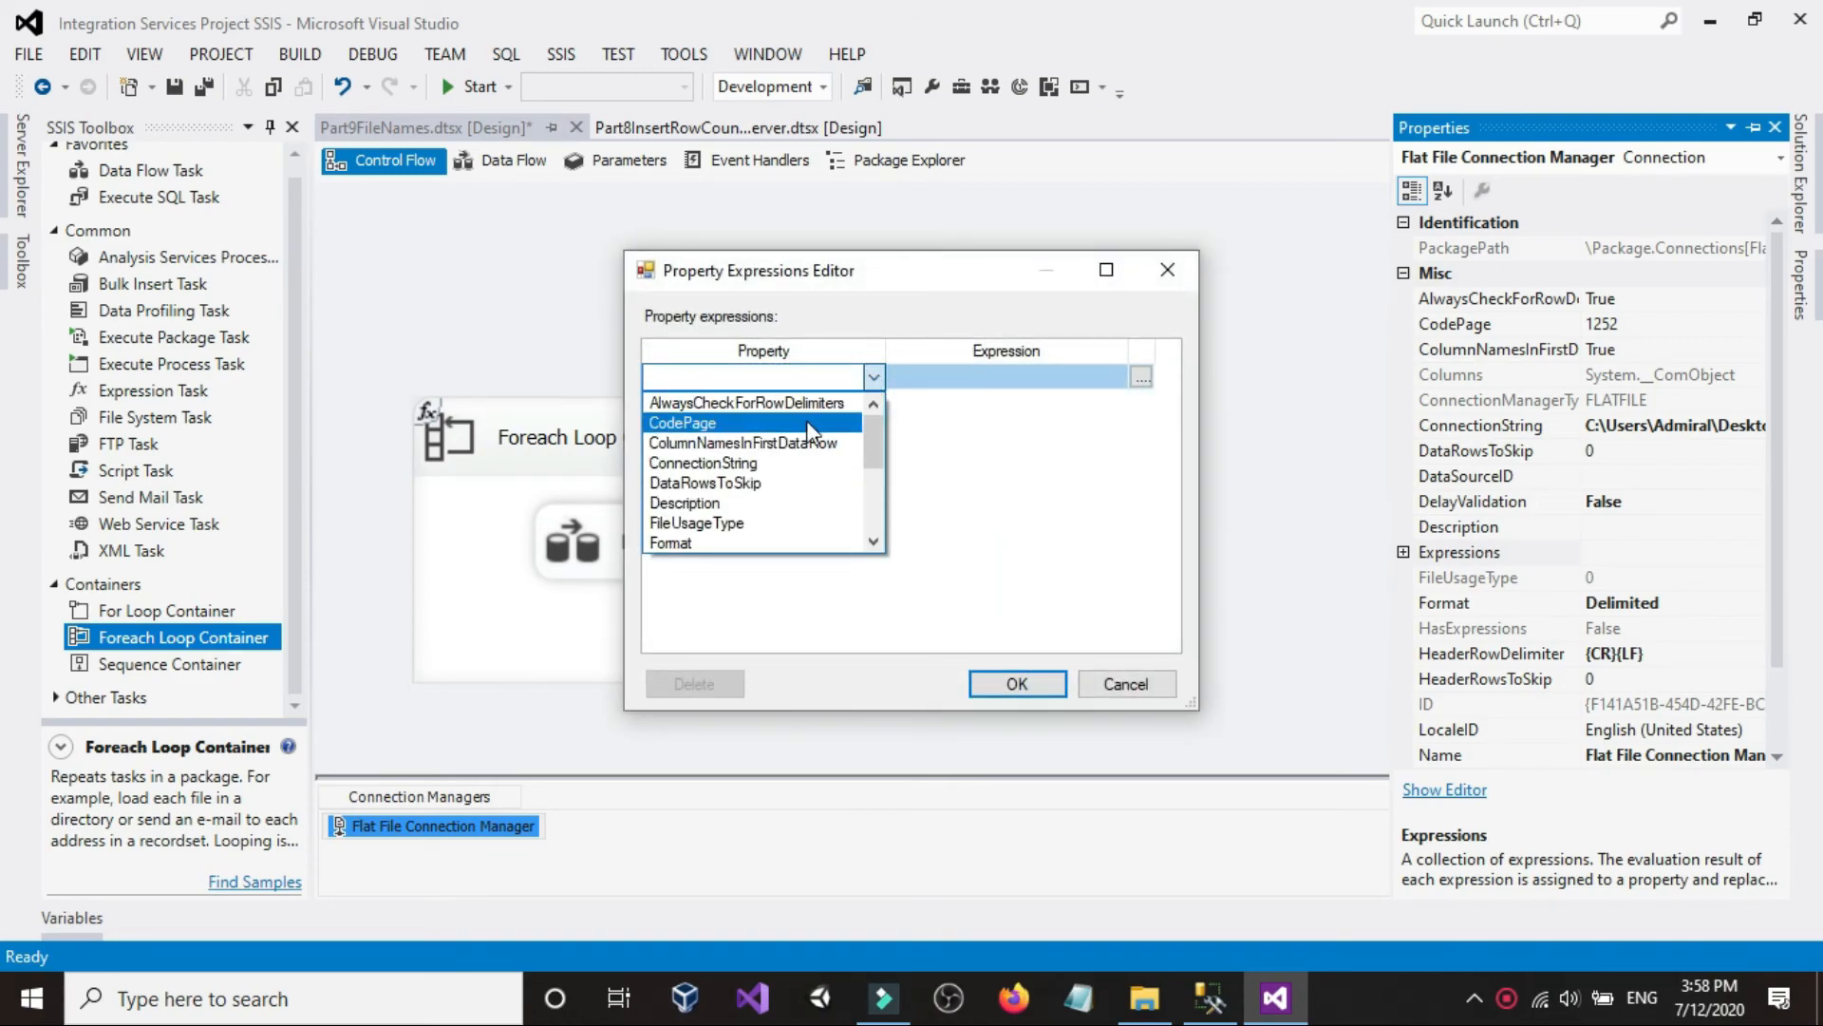
{"action": "left_click", "coordinate": [761, 465]}
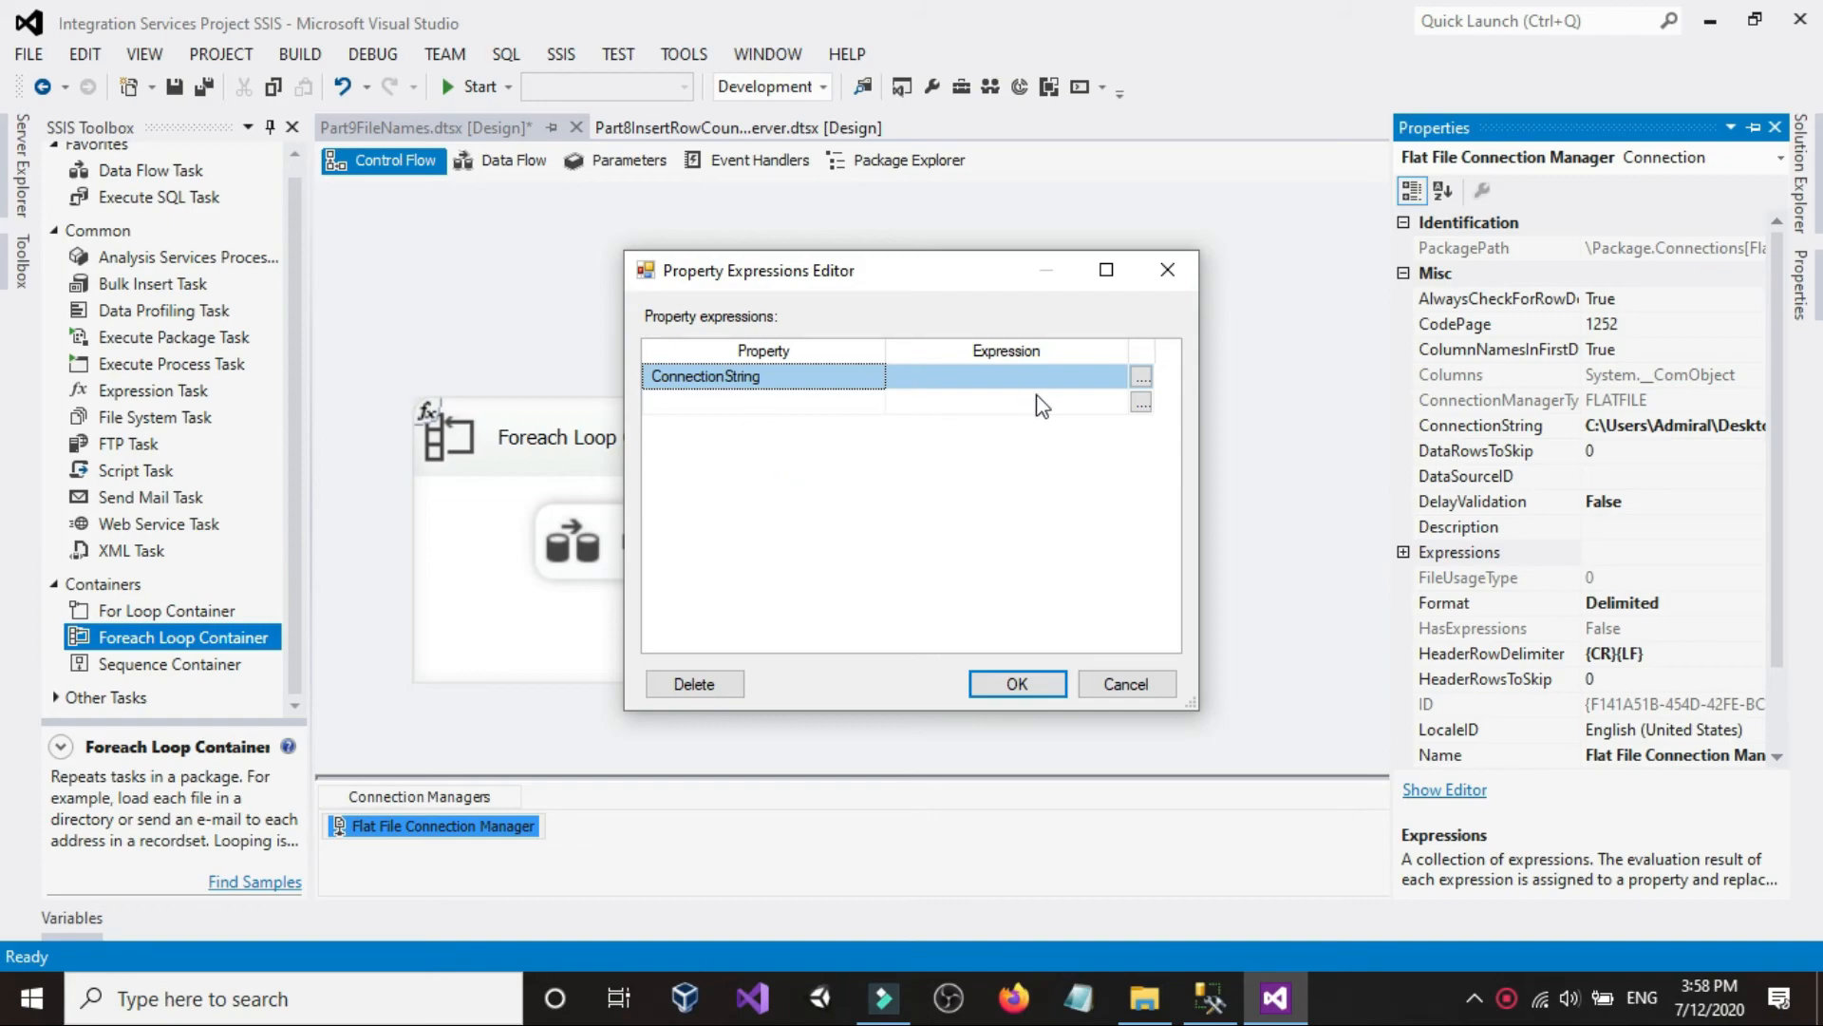
{"action": "left_click", "coordinate": [1140, 378]}
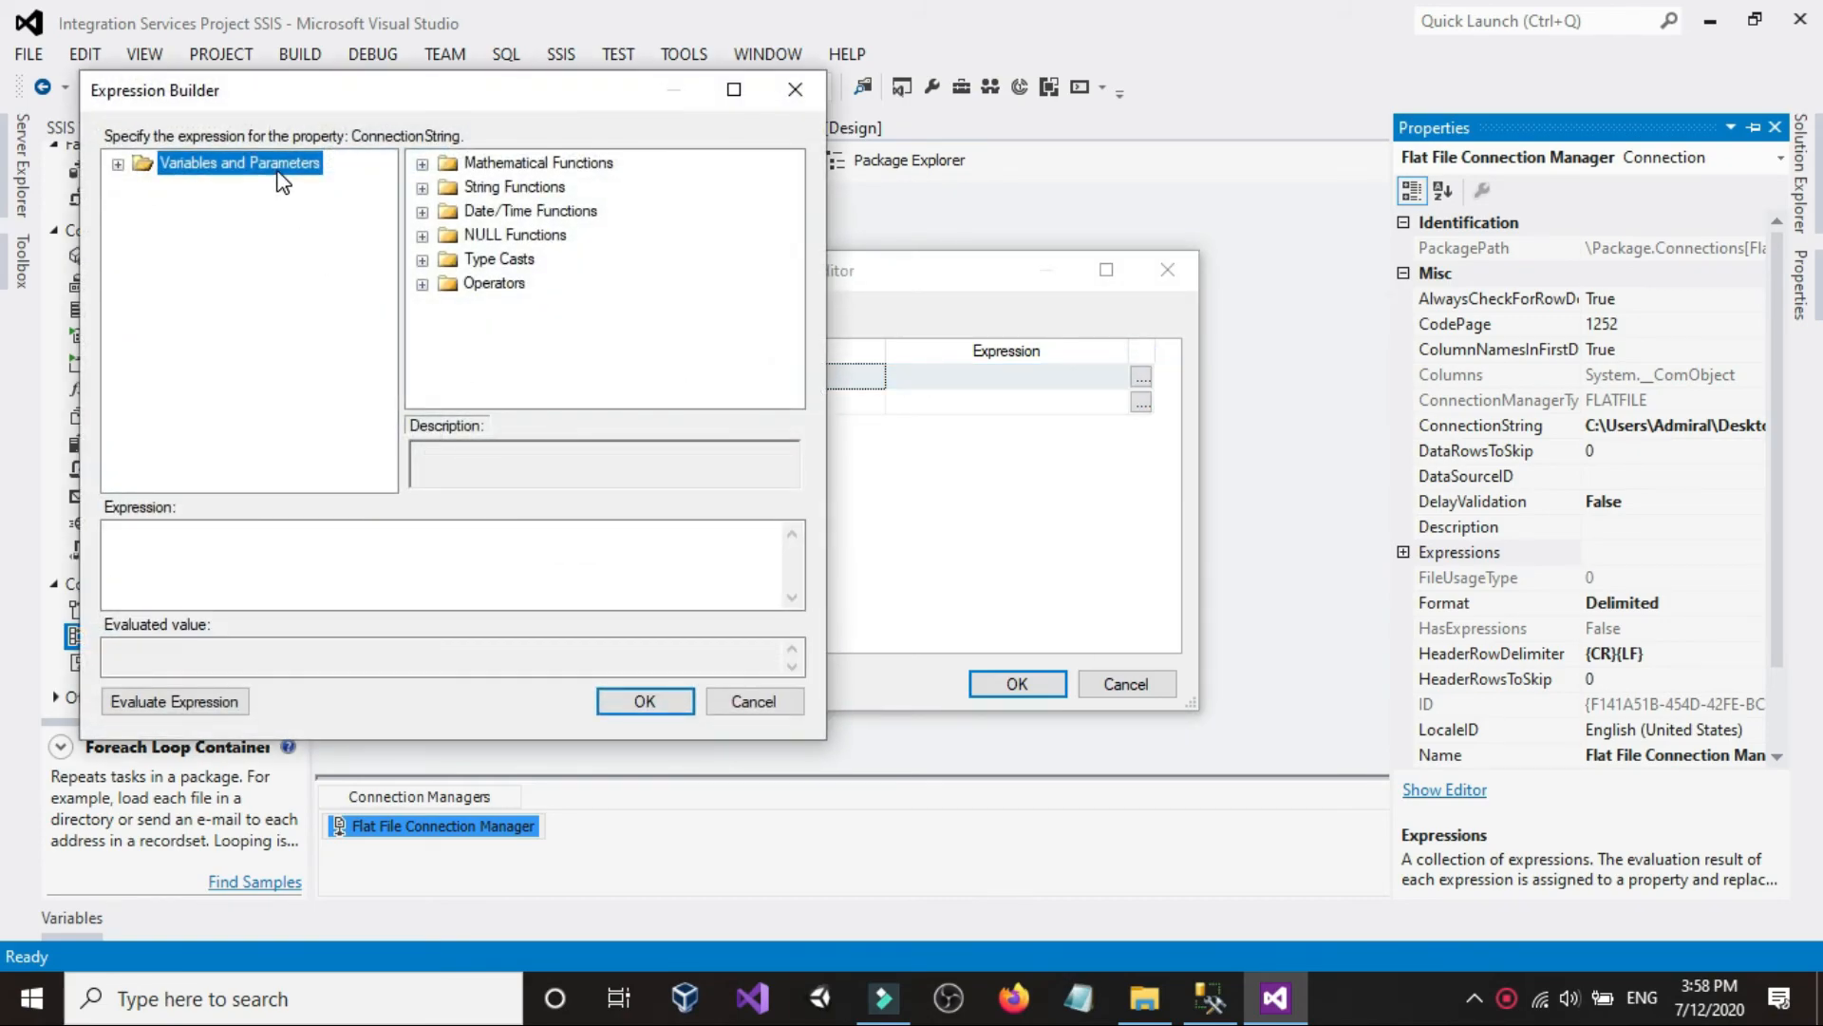
- Build the ConnectionString expression @[User::FilePath]+"\\"+ @[User::FileName], evaluate it, and accept it in the Property Expressions Editor
{"action": "double_click", "coordinate": [278, 175]}
{"action": "left_click", "coordinate": [332, 603]}
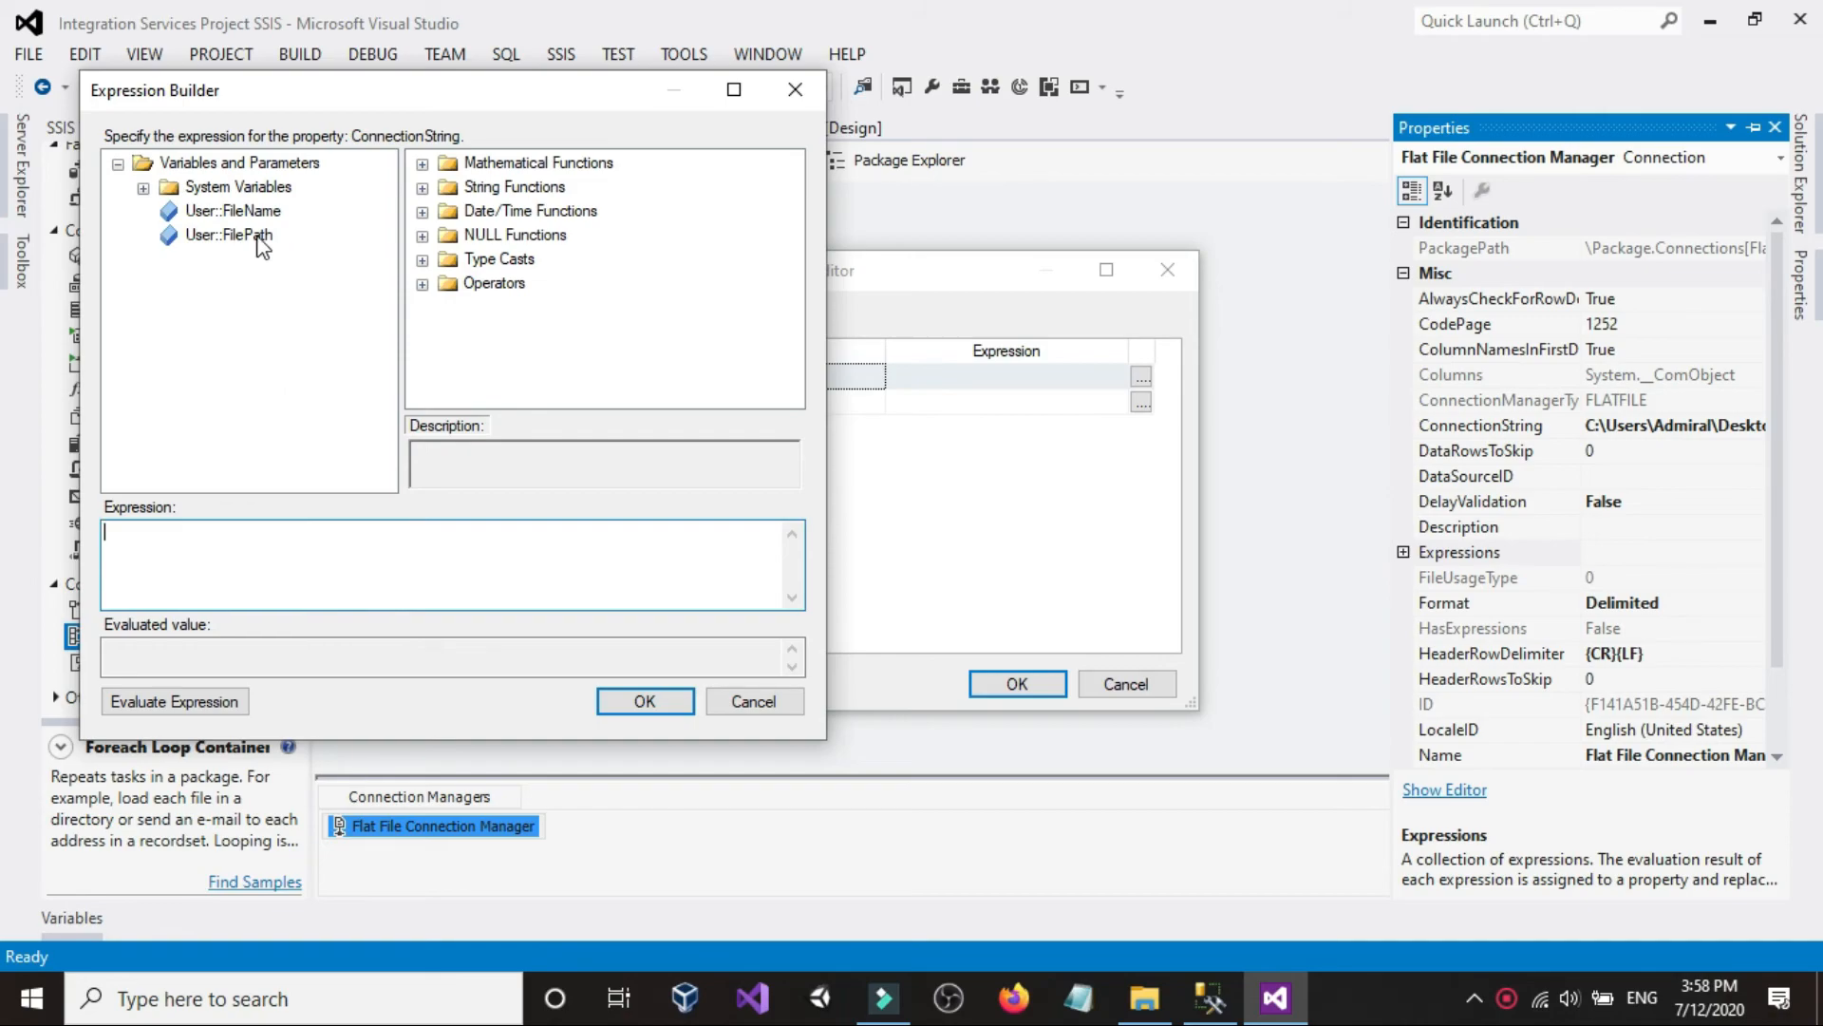
{"action": "left_click", "coordinate": [1144, 997]}
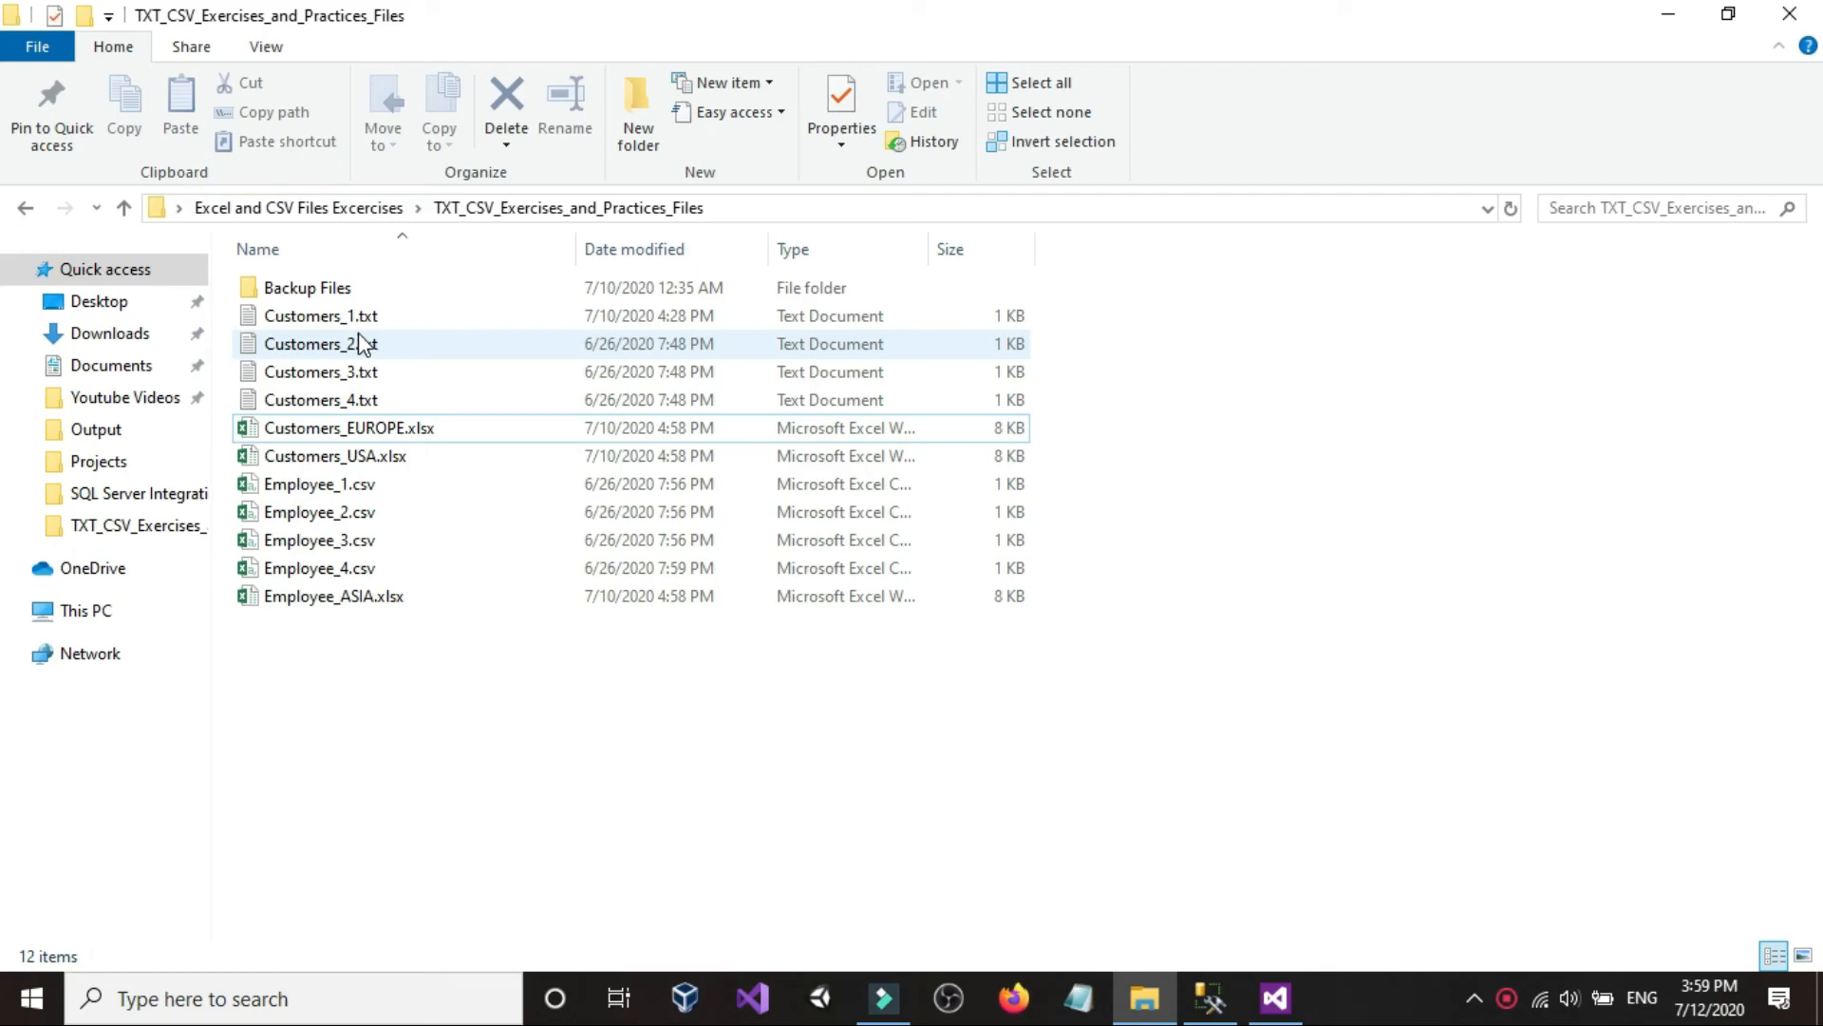
{"action": "left_click", "coordinate": [1272, 999]}
{"action": "left_click_drag", "start_coordinate": [209, 237], "coordinate": [256, 541]}
{"action": "left_click", "coordinate": [292, 544]}
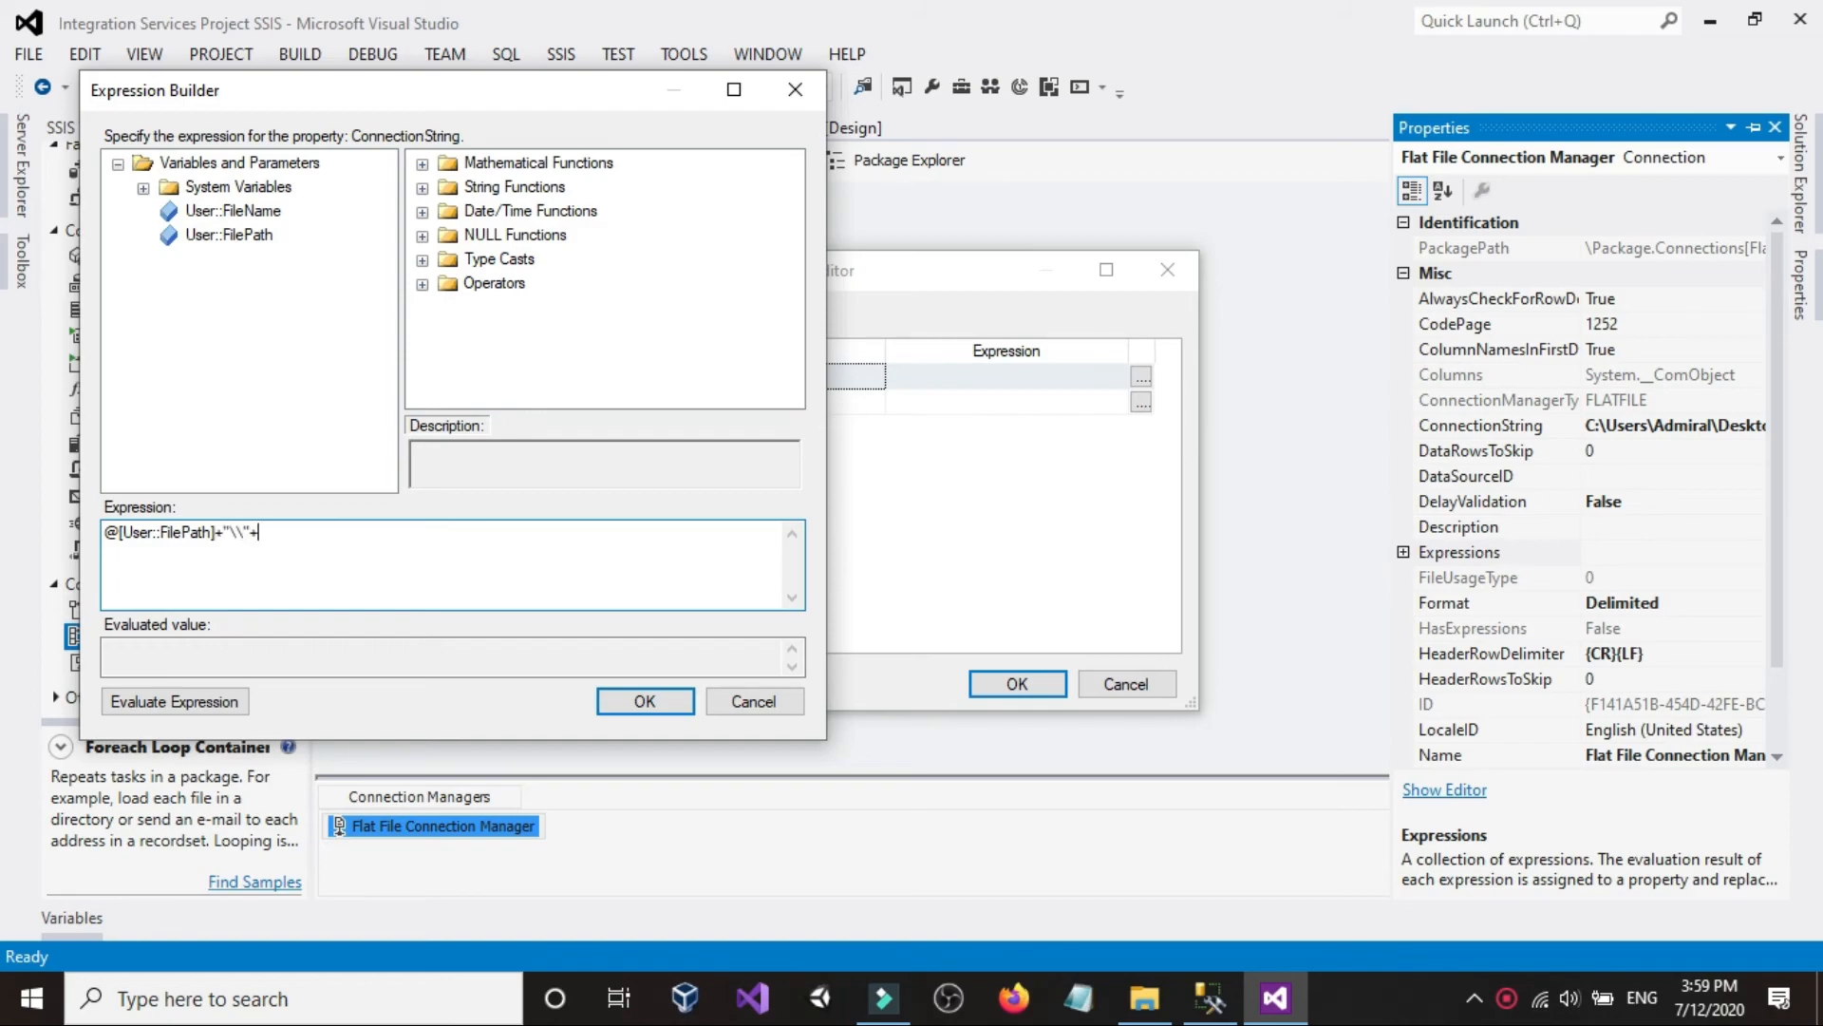
{"action": "type", "text": "+\"\\\\\"+"}
{"action": "left_click_drag", "start_coordinate": [238, 212], "coordinate": [380, 533]}
{"action": "left_click", "coordinate": [163, 700]}
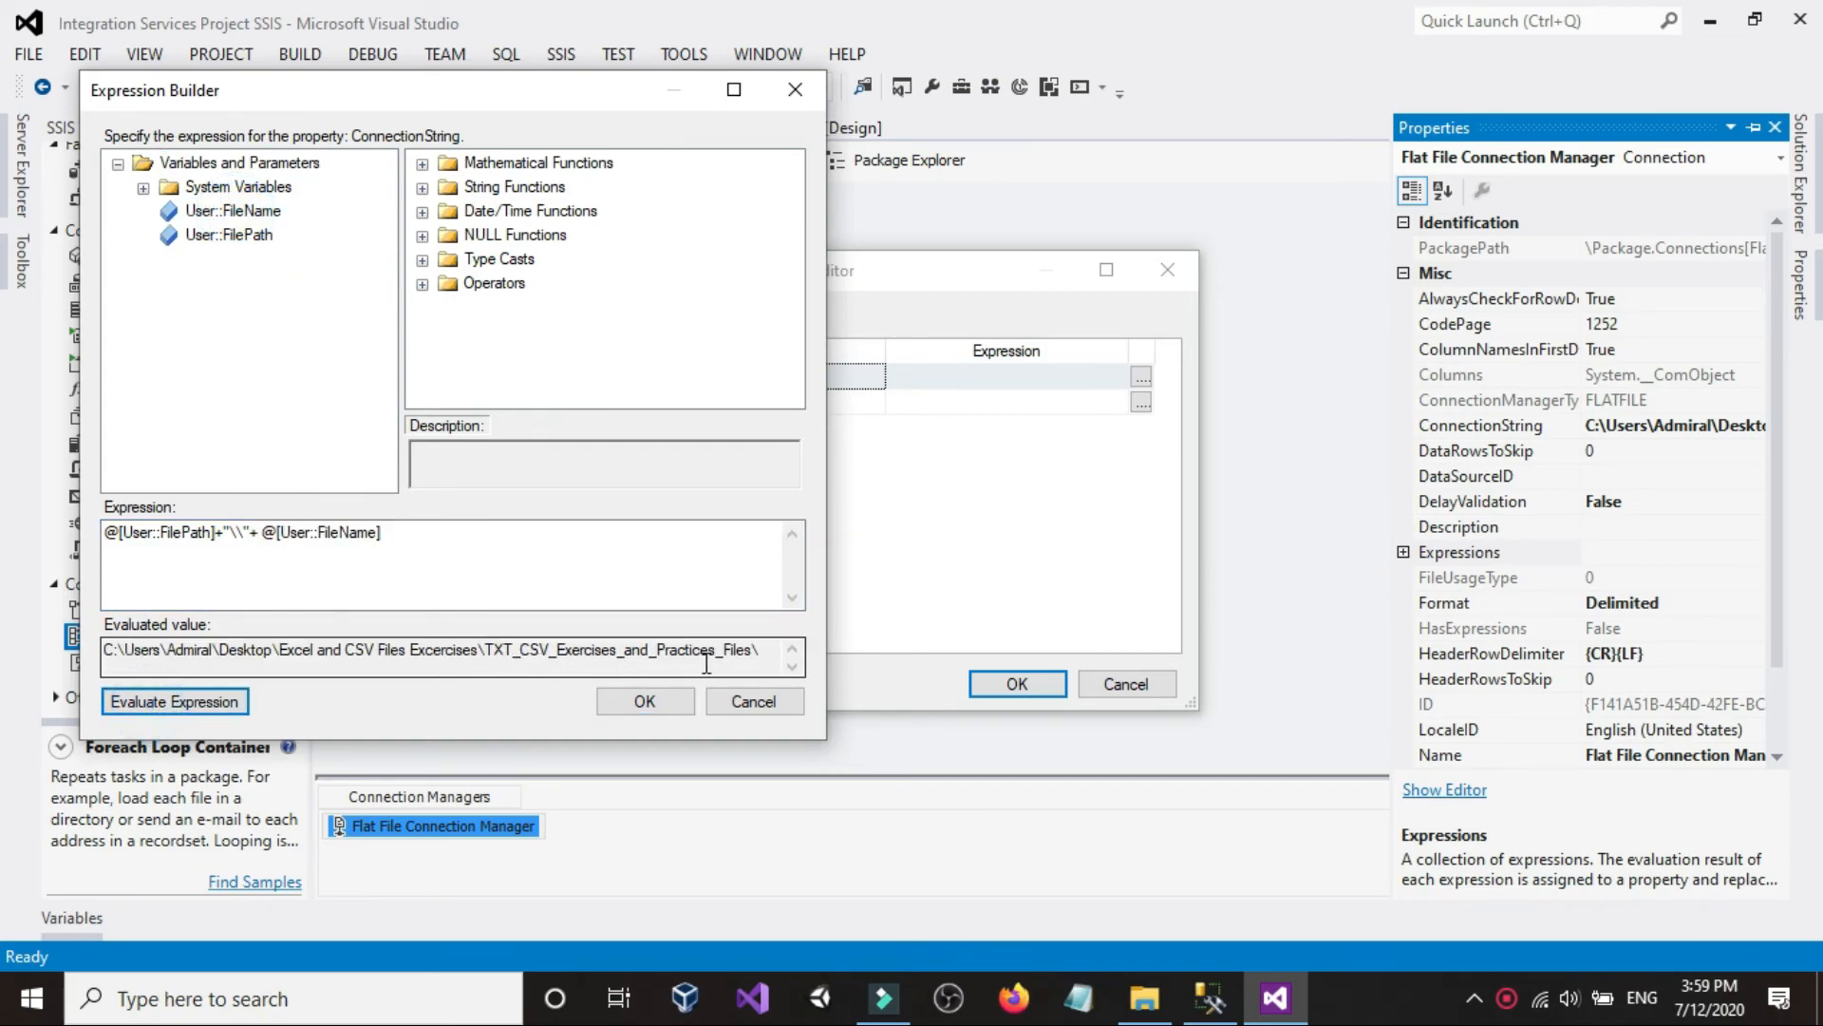
{"action": "left_click", "coordinate": [795, 668]}
{"action": "left_click", "coordinate": [645, 700]}
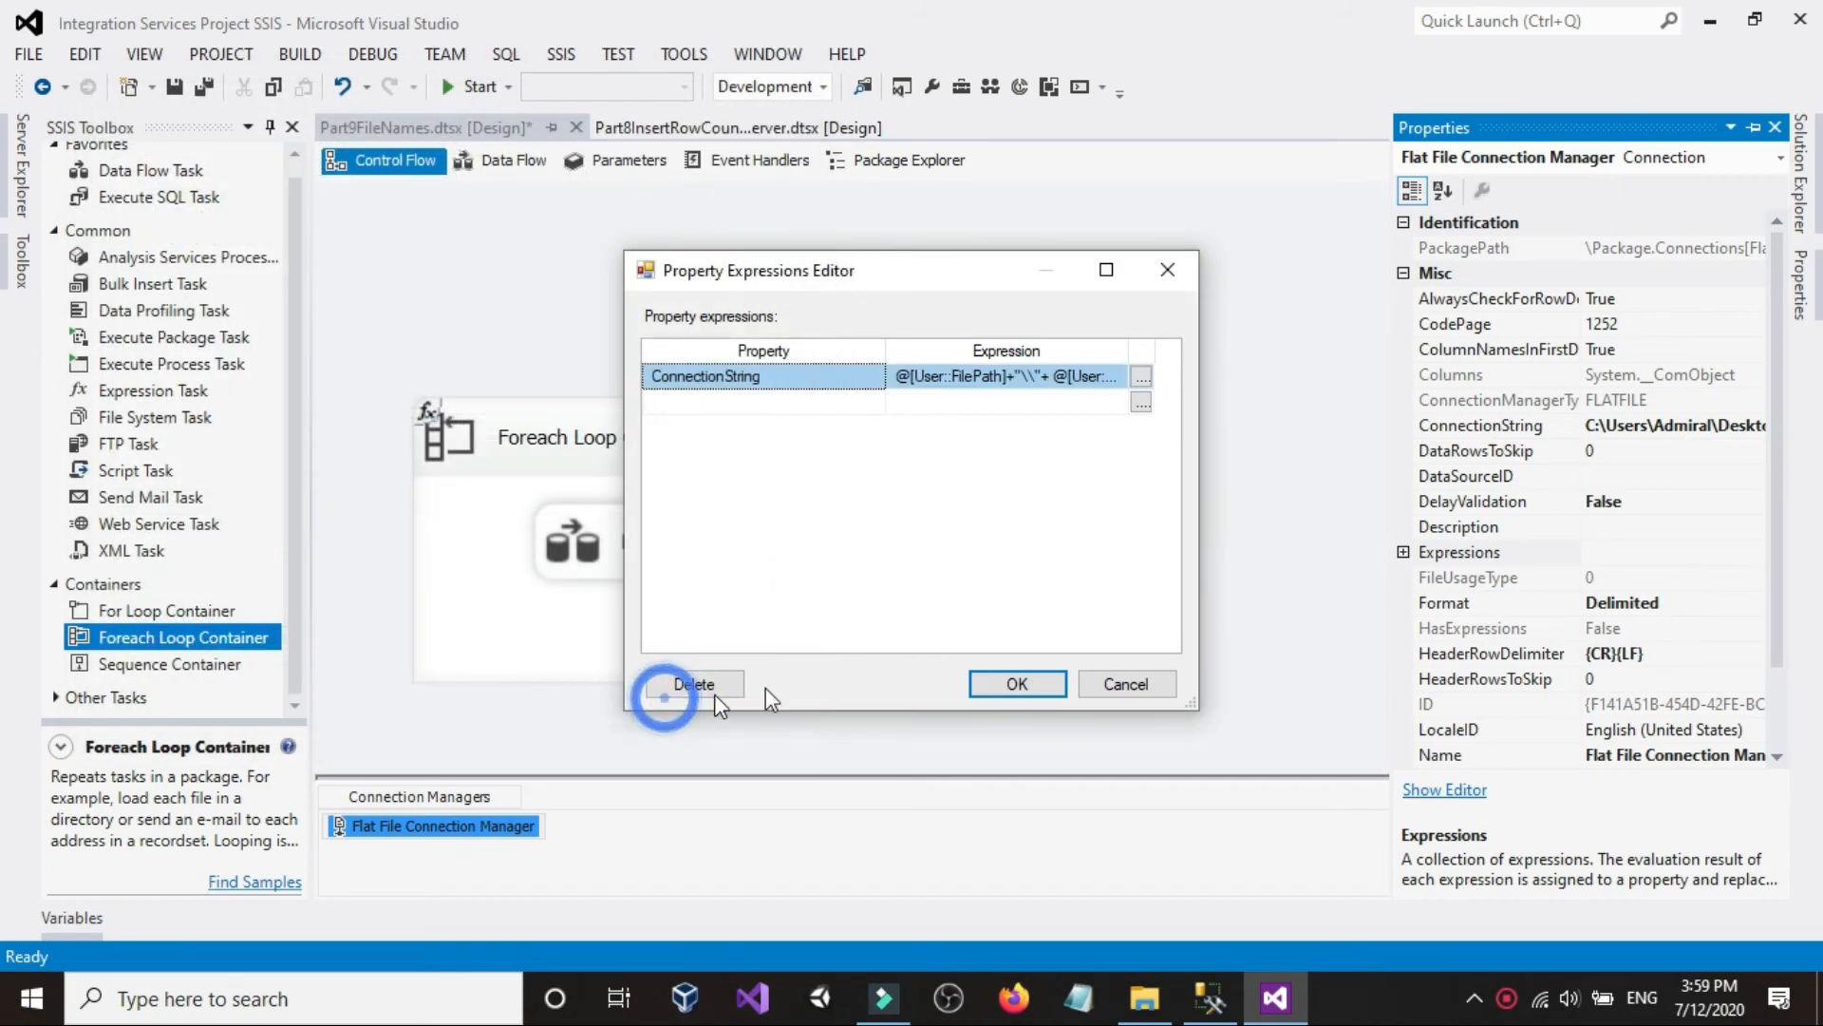
{"action": "left_click", "coordinate": [1038, 682]}
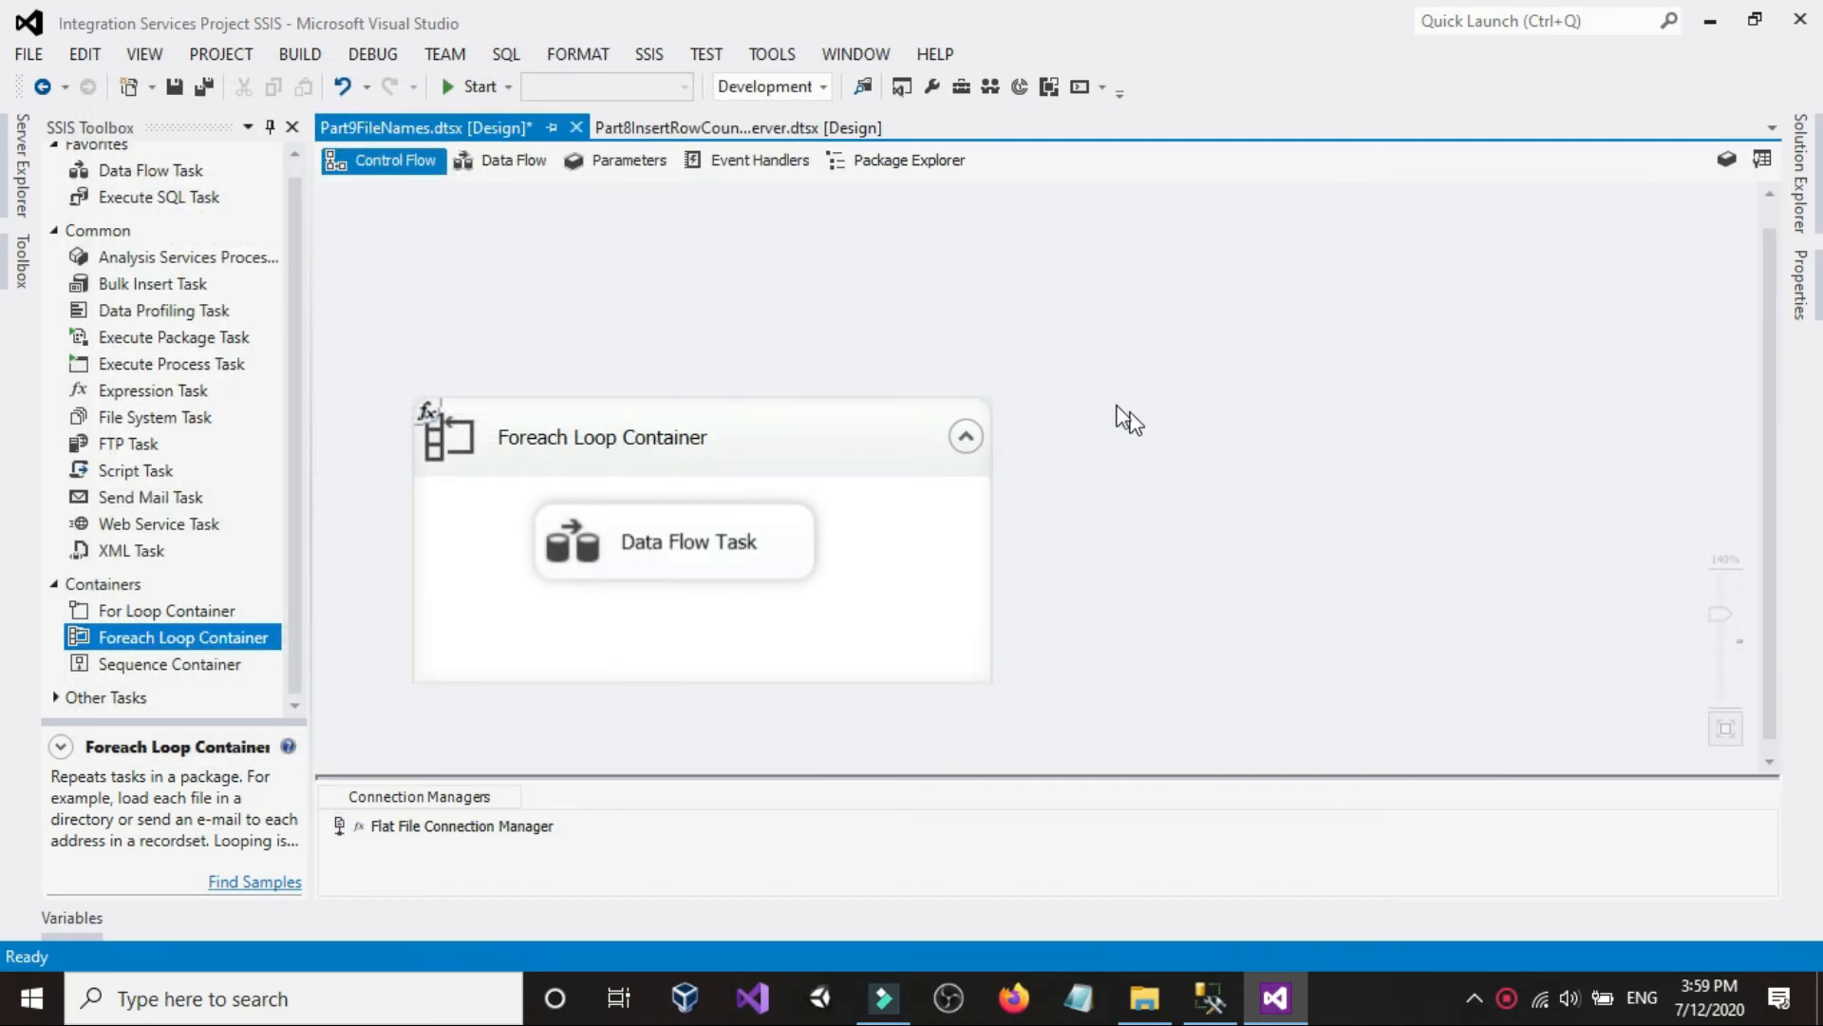
- In SQL Server Management Studio, query all rows of dbo.FileNamesandPaths before running the package
{"action": "left_click", "coordinate": [1207, 997]}
{"action": "left_click_drag", "start_coordinate": [709, 275], "coordinate": [117, 258]}
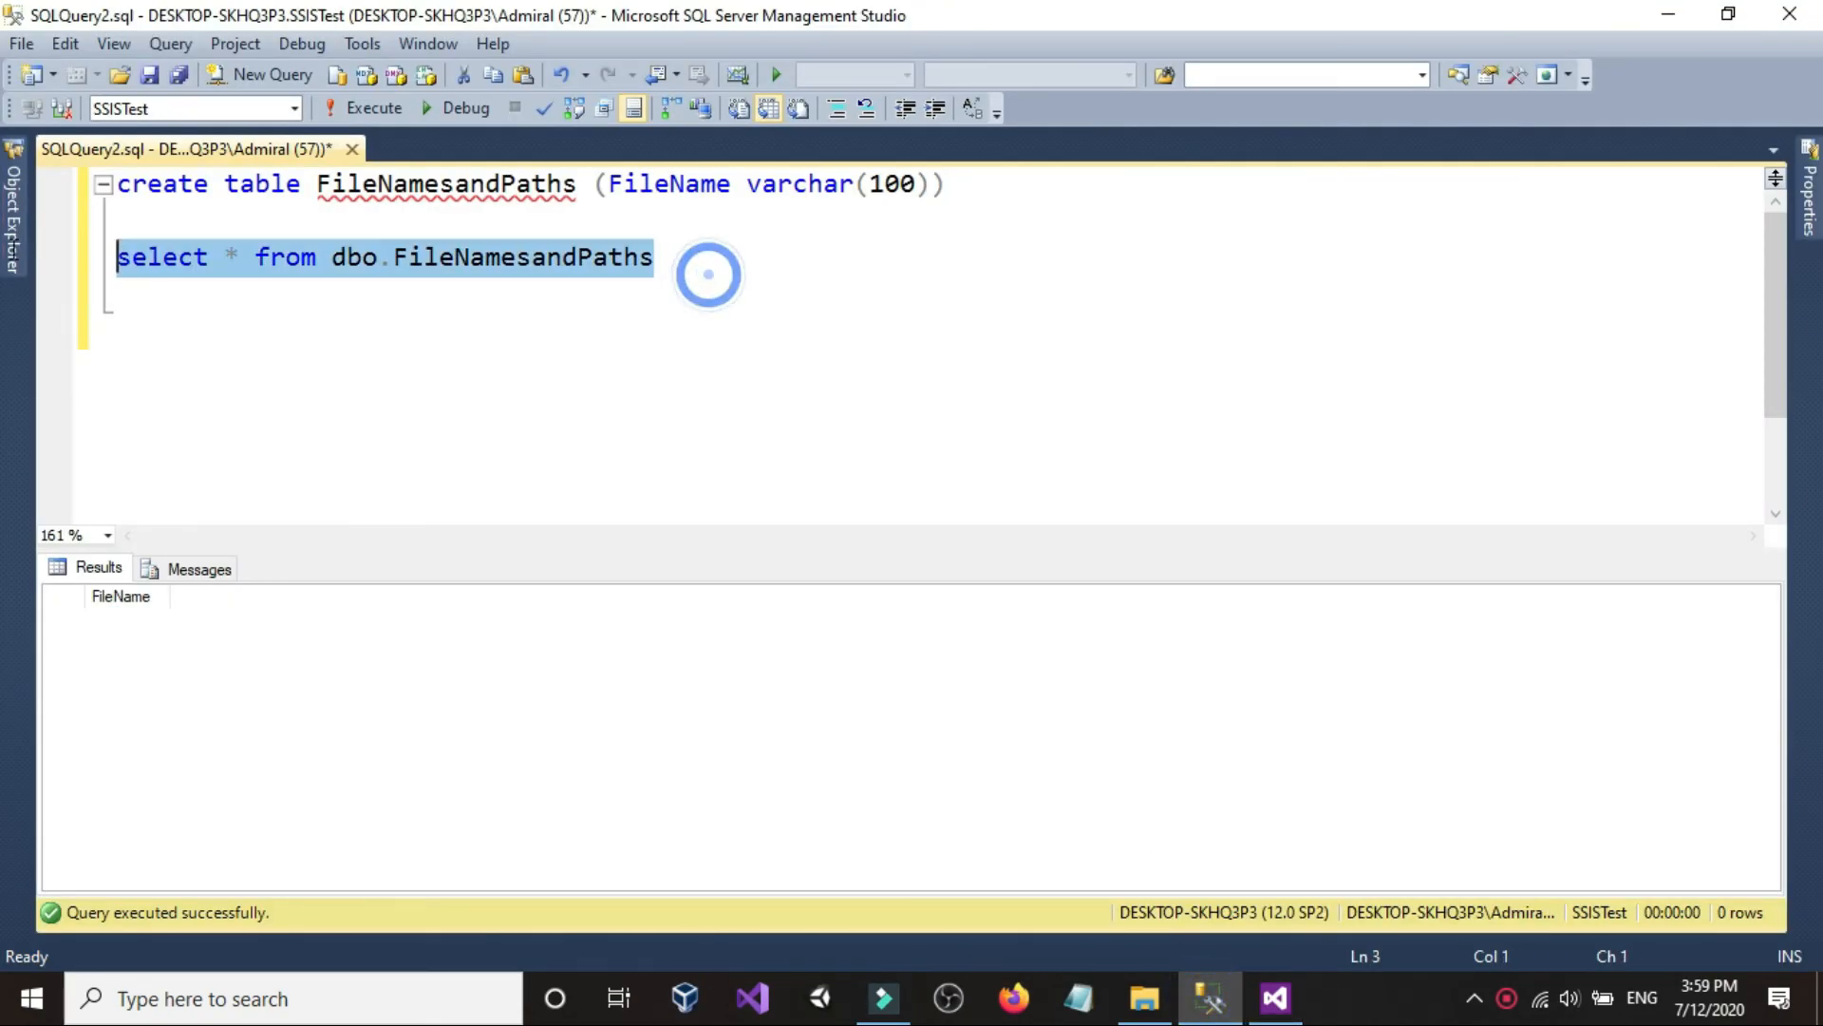
{"action": "left_click", "coordinate": [367, 108]}
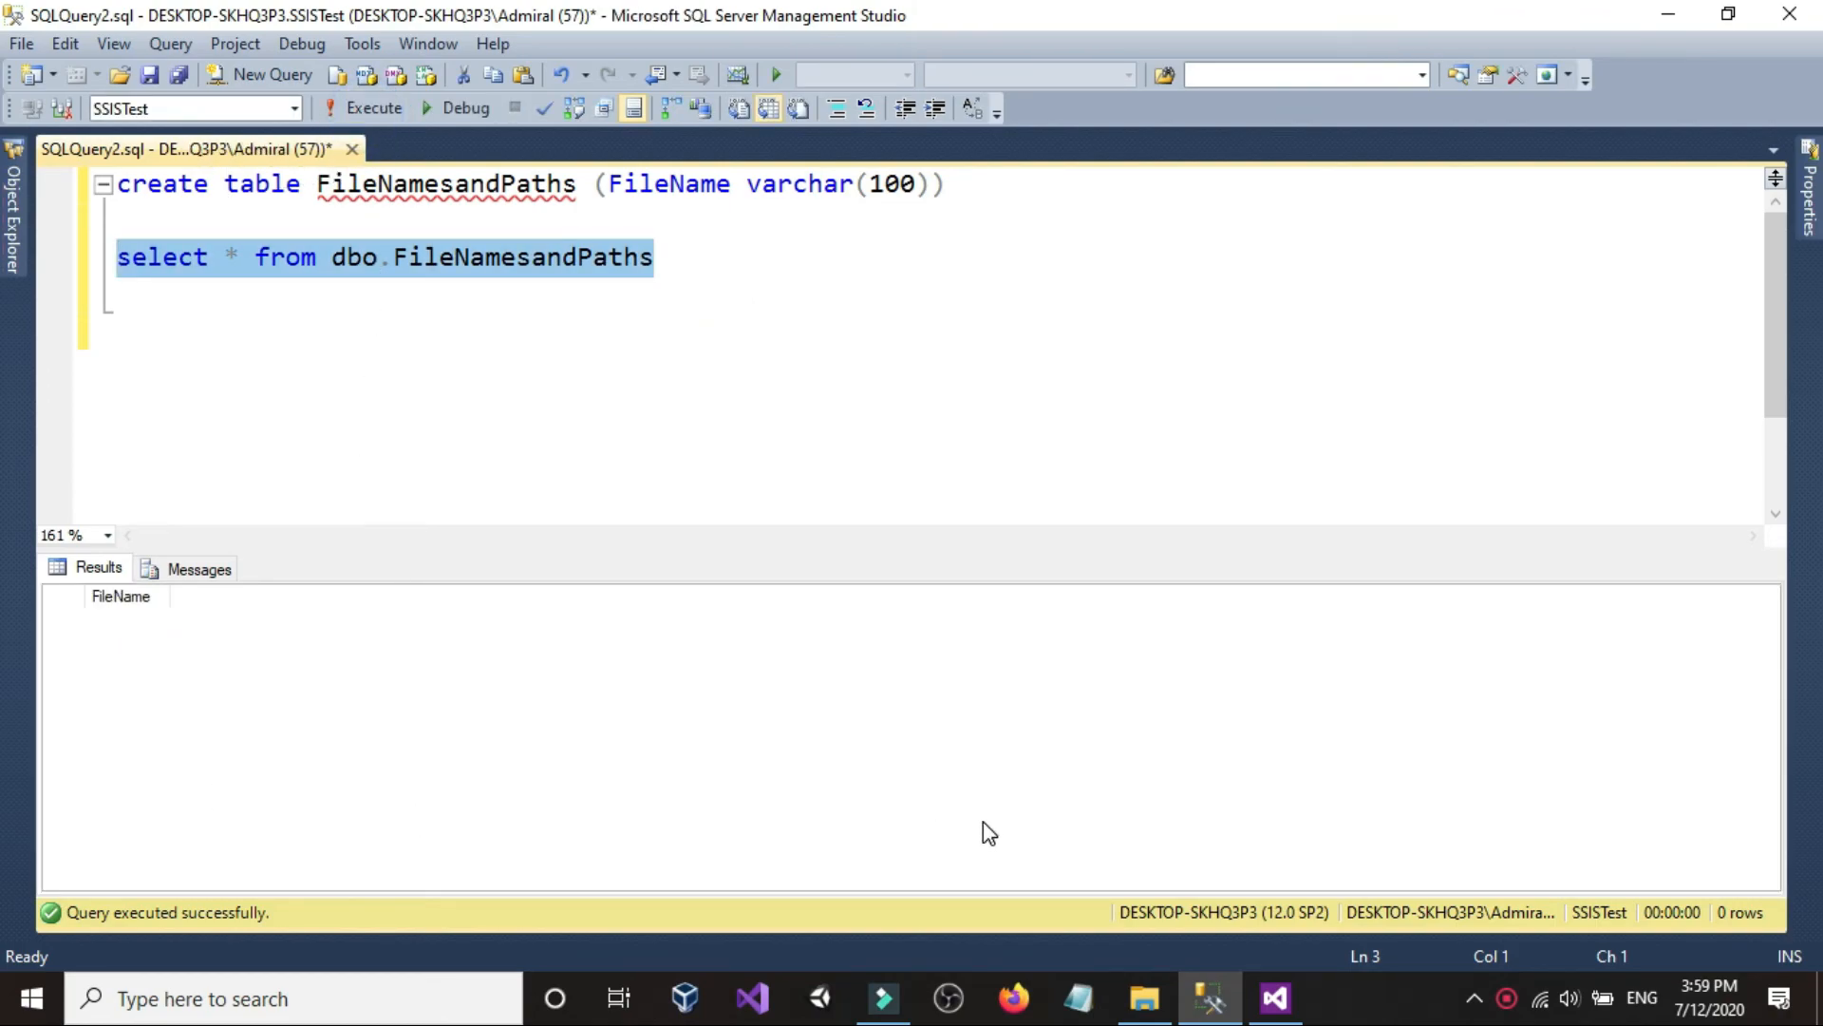
- Switch to Visual Studio and run the Part9FileNames package, checking the status of the loop and its Data Flow Task
{"action": "left_click", "coordinate": [1276, 997]}
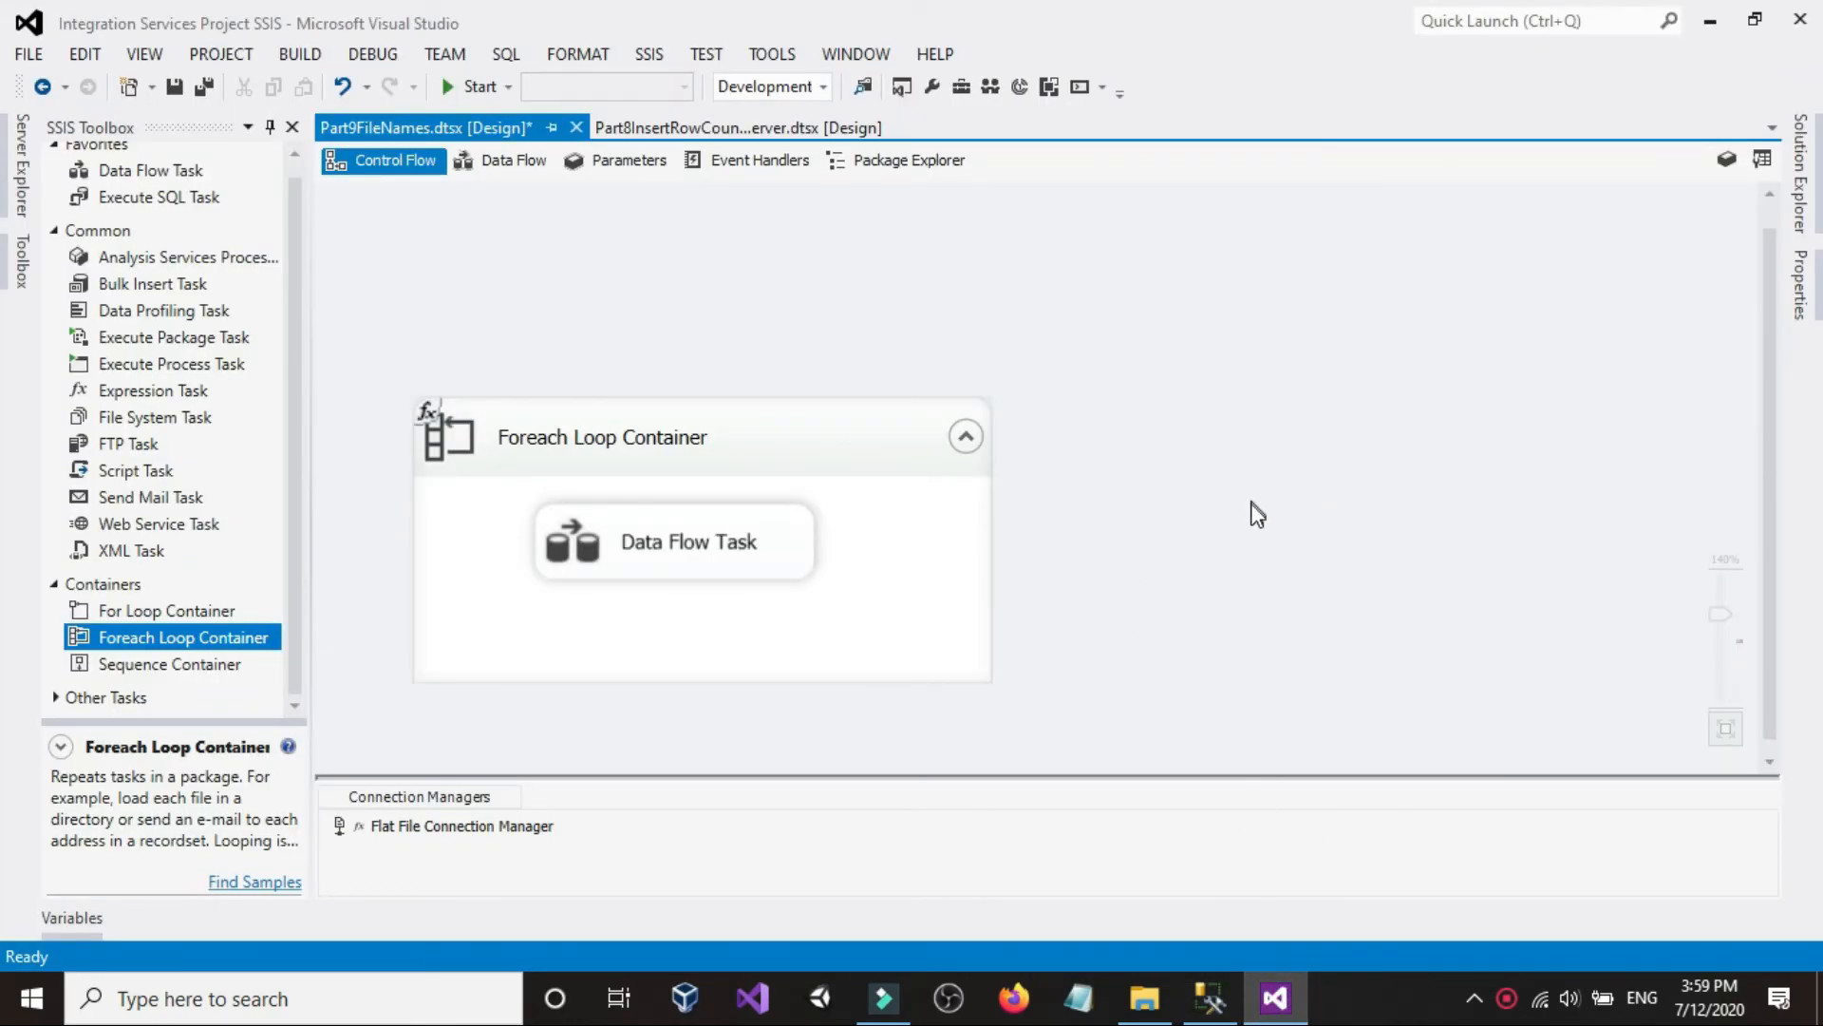
{"action": "left_click", "coordinate": [475, 87]}
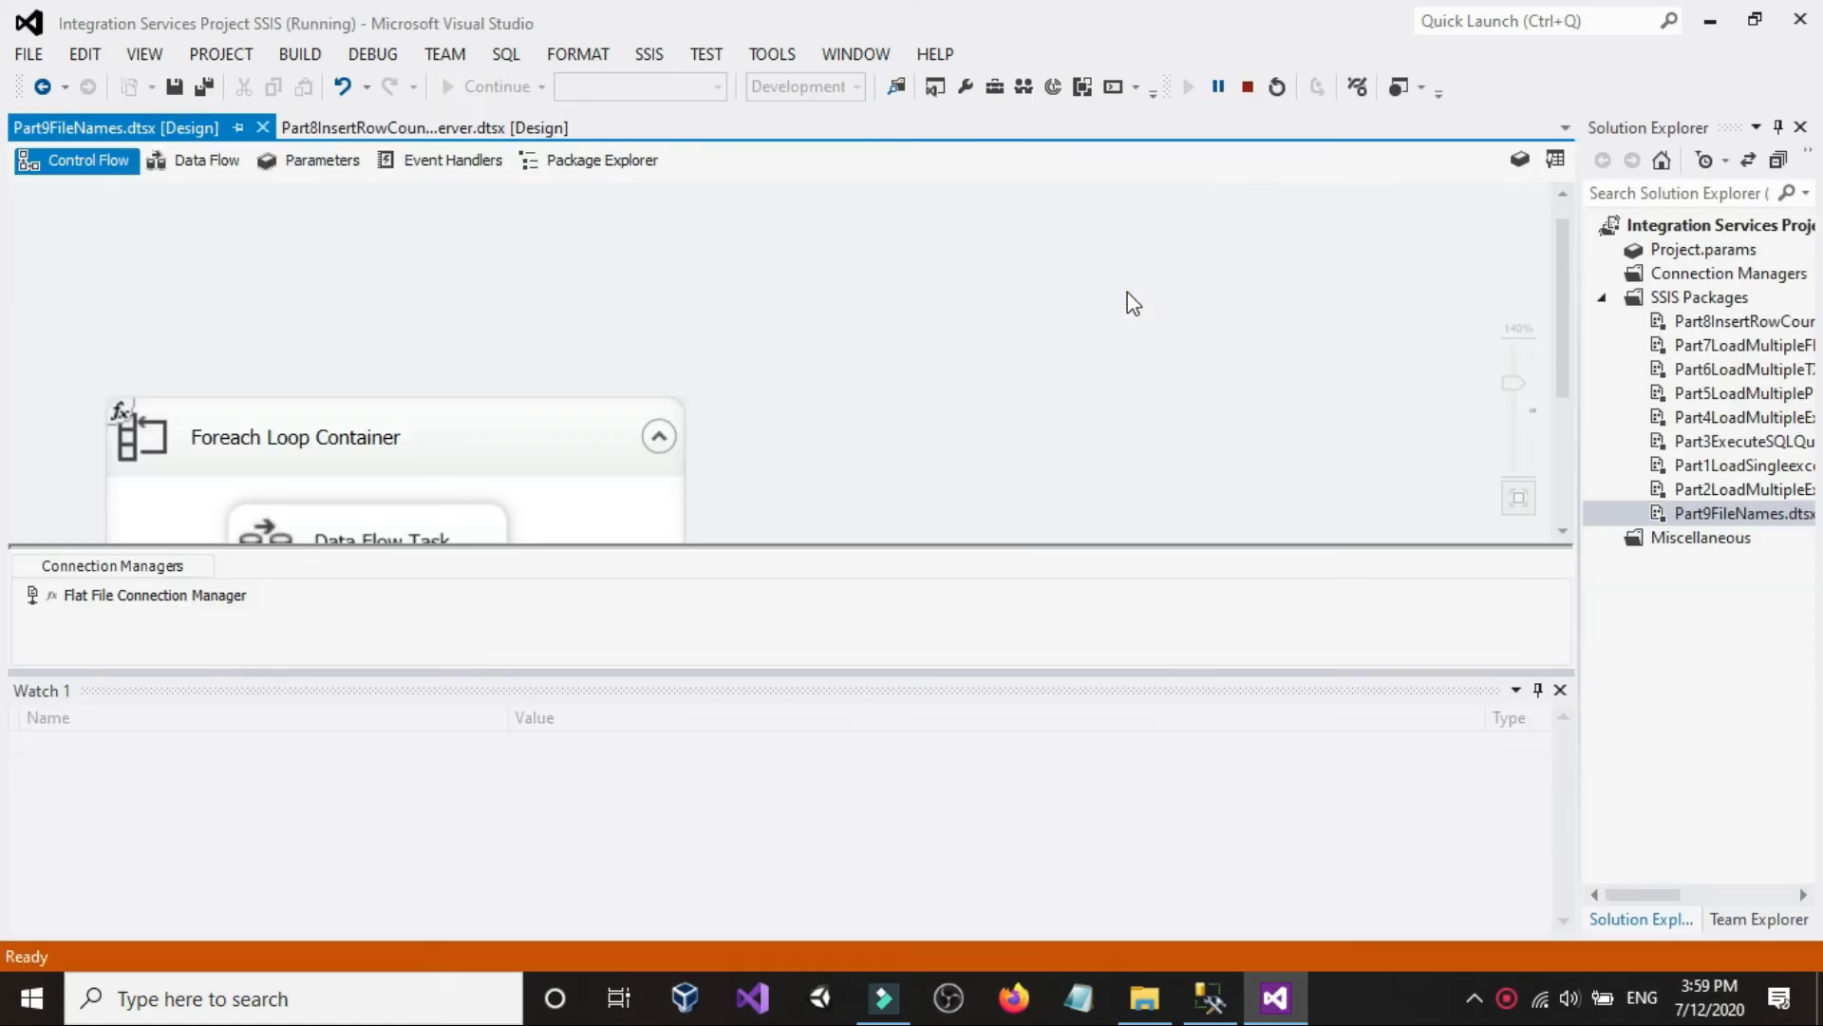
{"action": "scroll", "coordinate": [1054, 368], "scroll_direction": "down", "scroll_amount": 1}
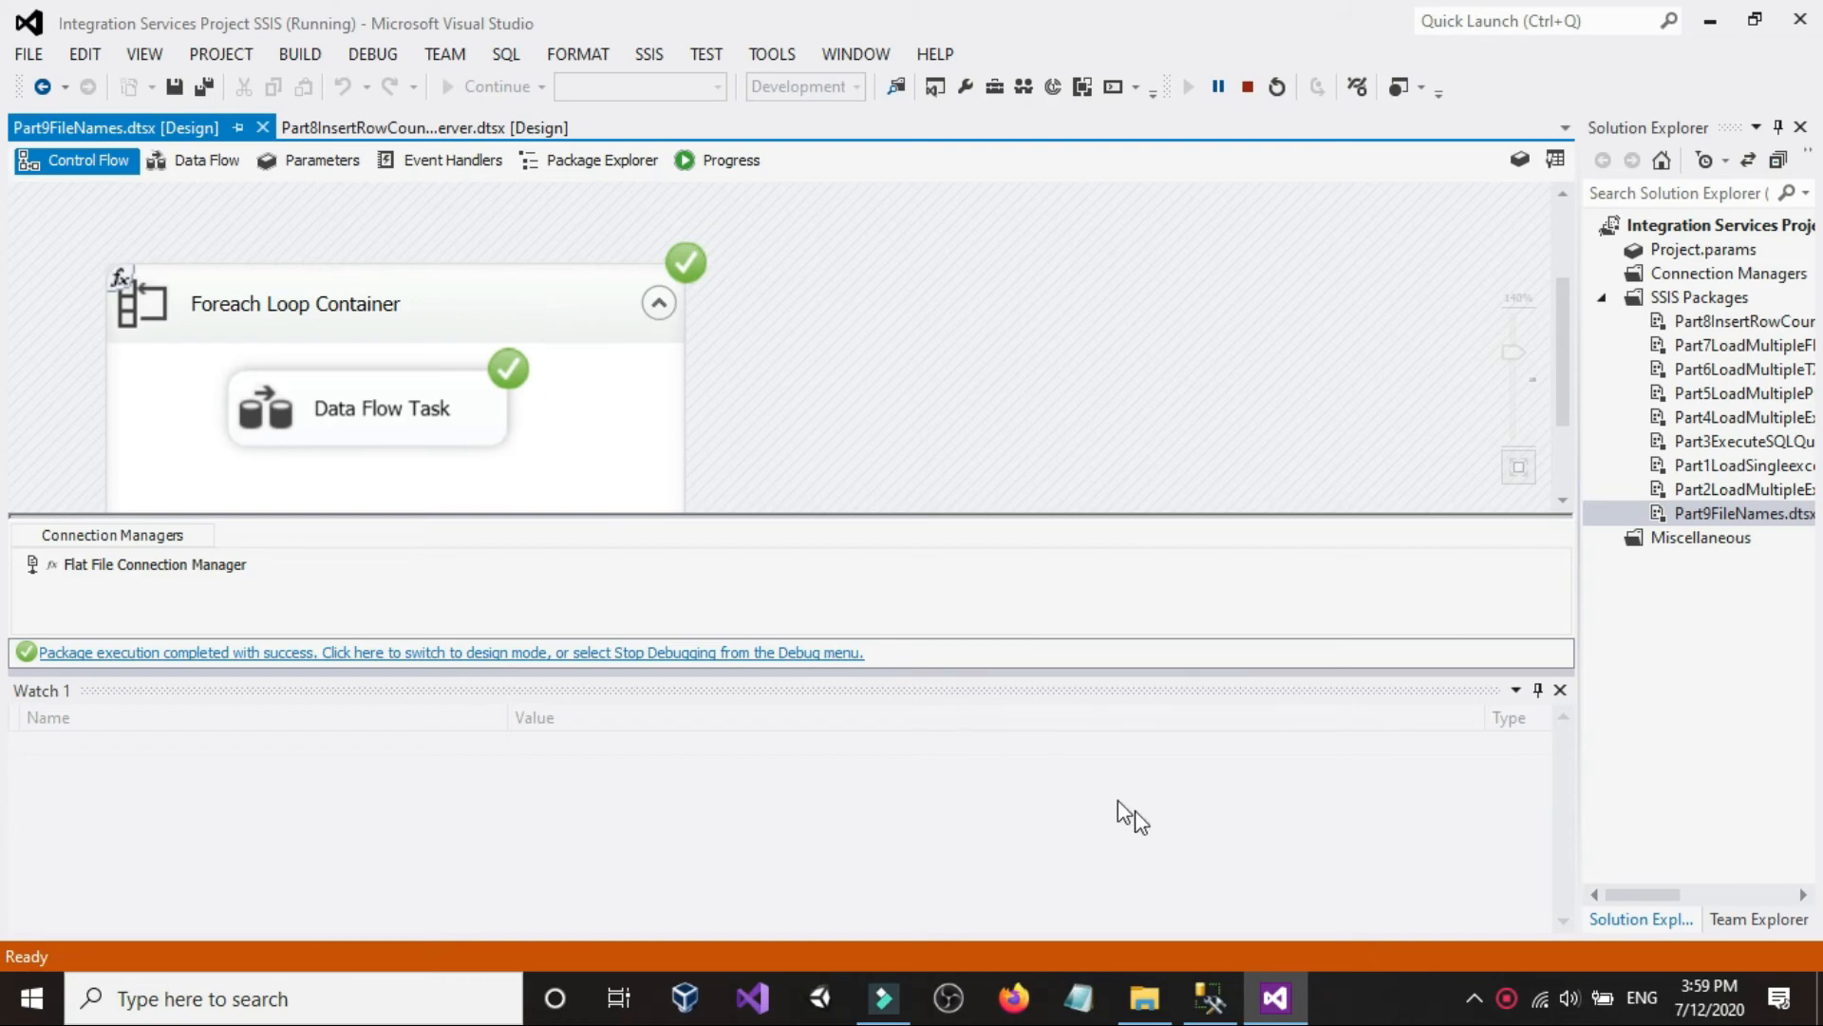
- In SQL Server Management Studio, rerun the select query on dbo.FileNamesandPaths to check for loaded file names
{"action": "left_click", "coordinate": [1206, 992]}
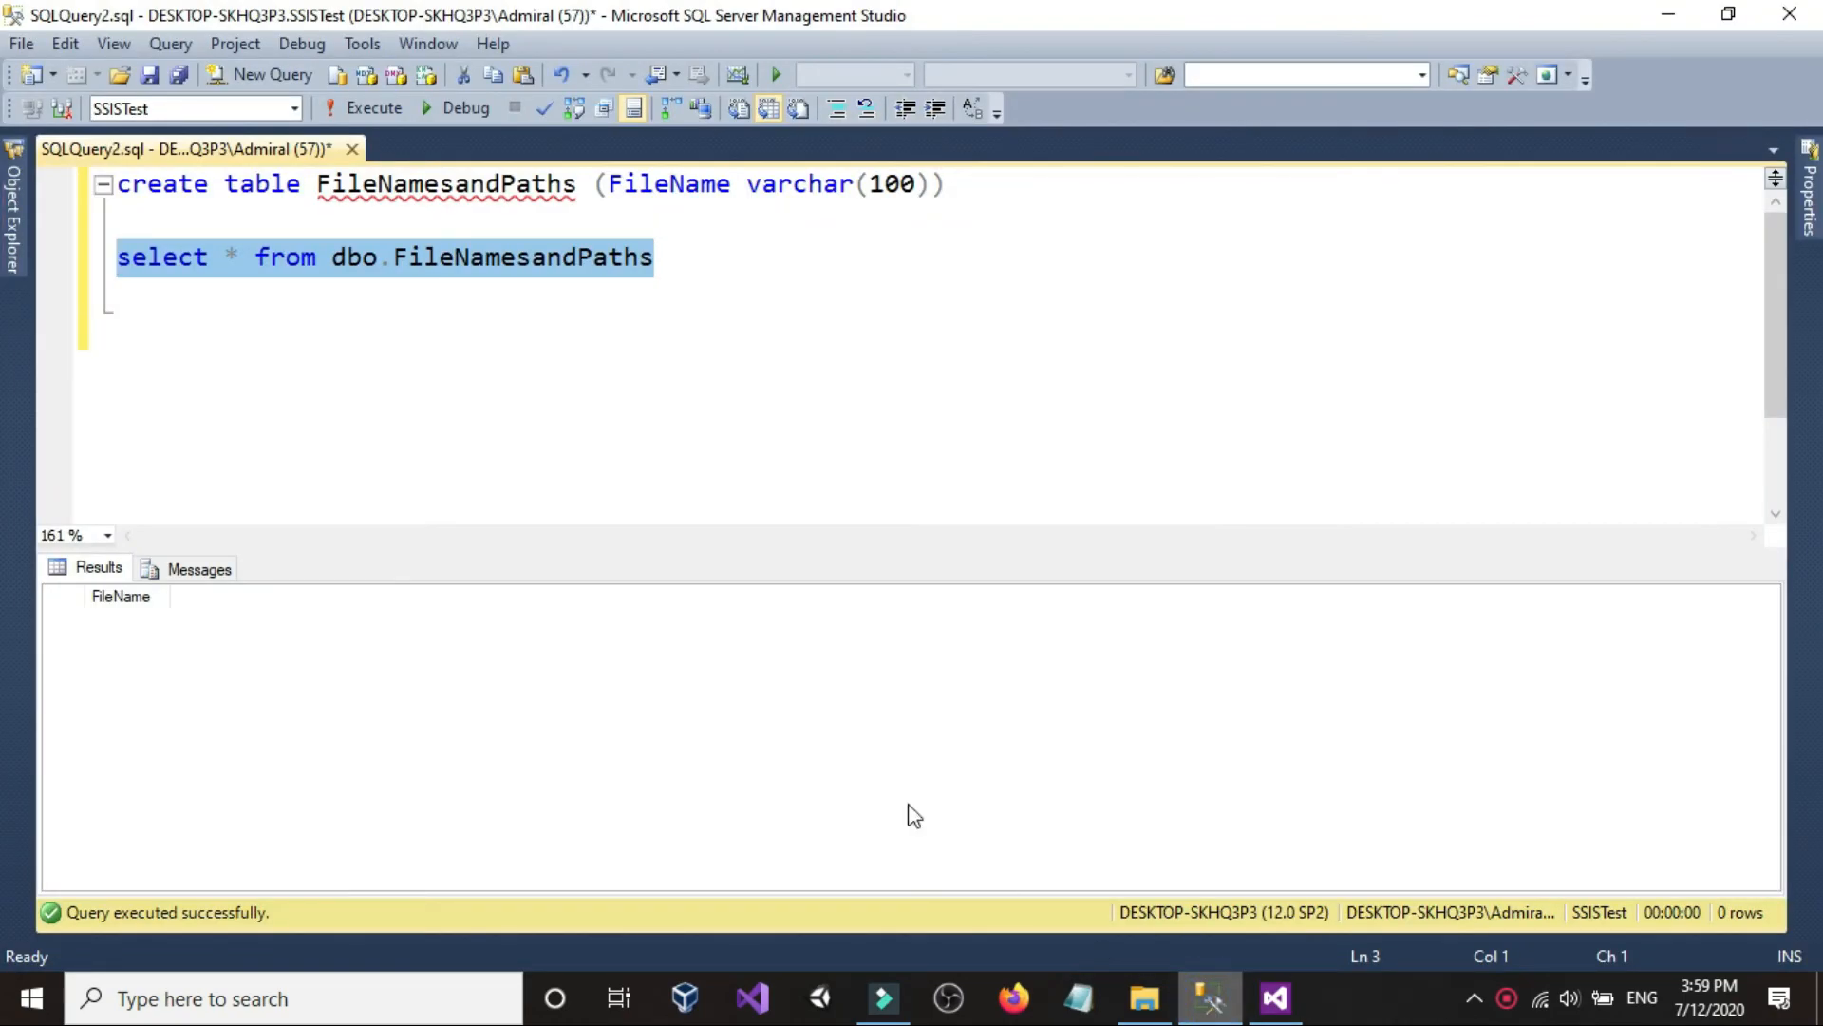
{"action": "left_click", "coordinate": [739, 290]}
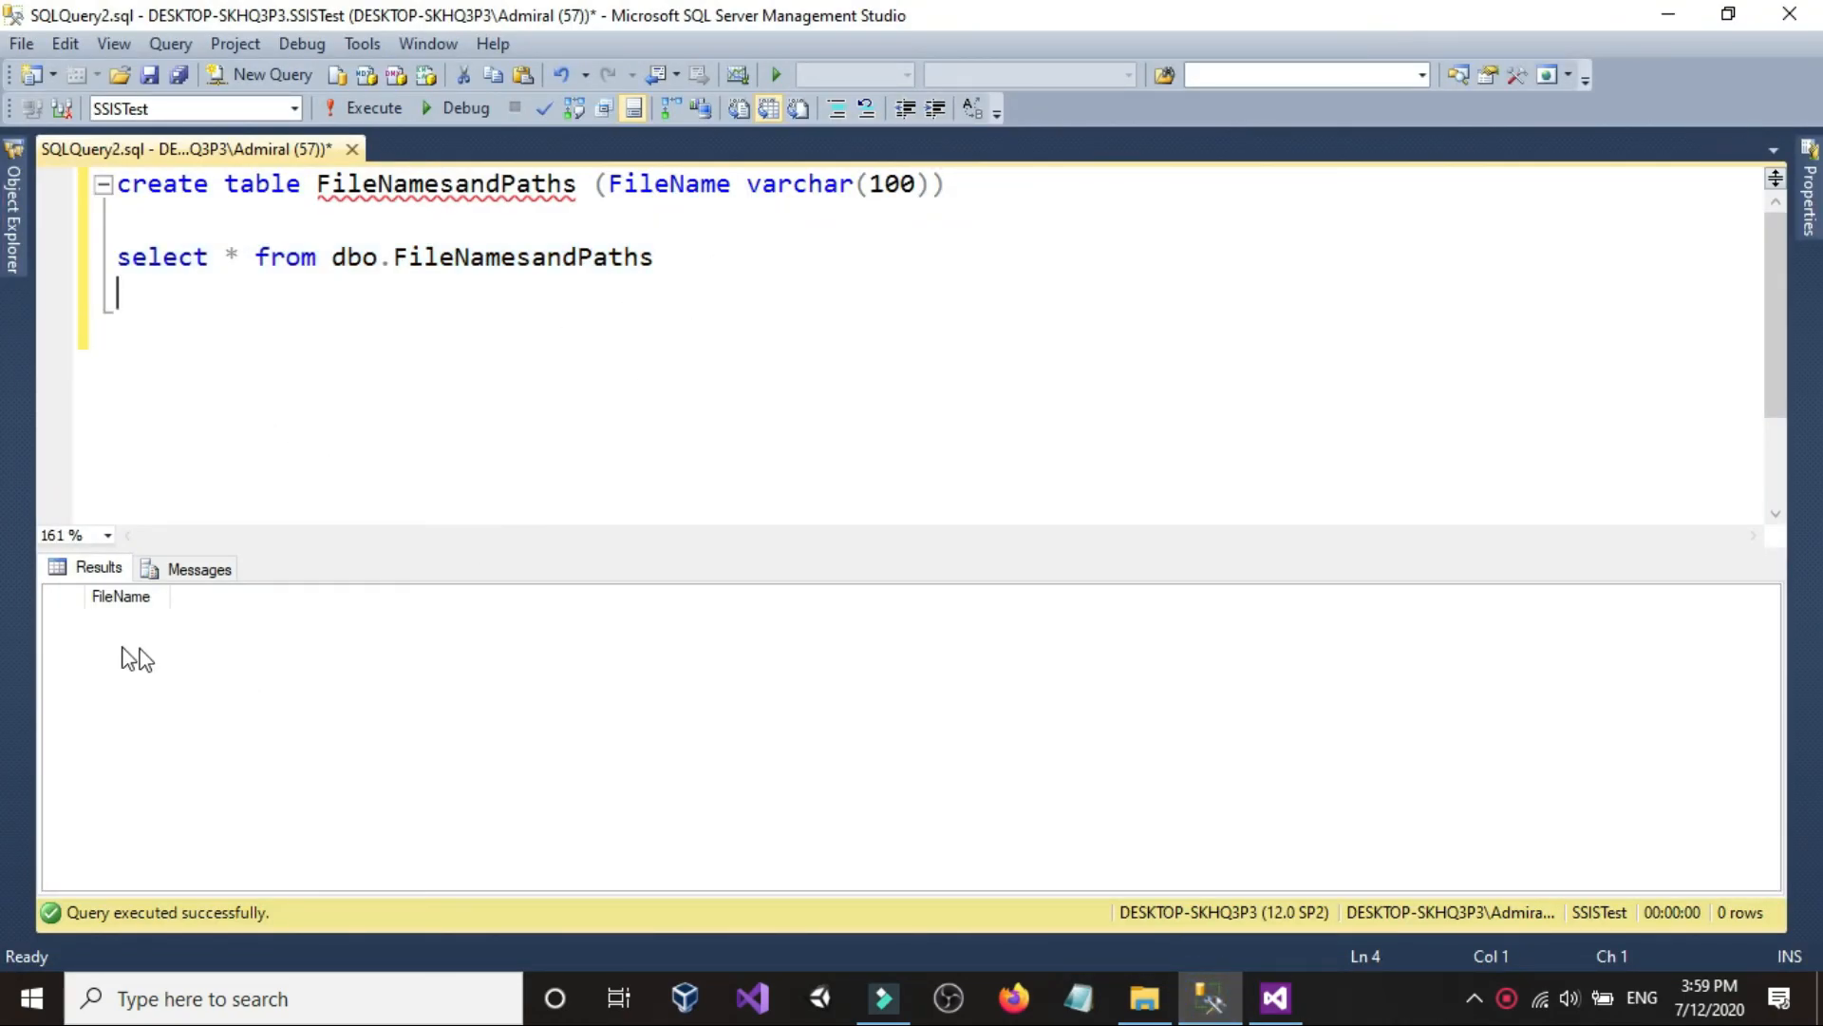
{"action": "left_click_drag", "start_coordinate": [724, 243], "coordinate": [116, 257]}
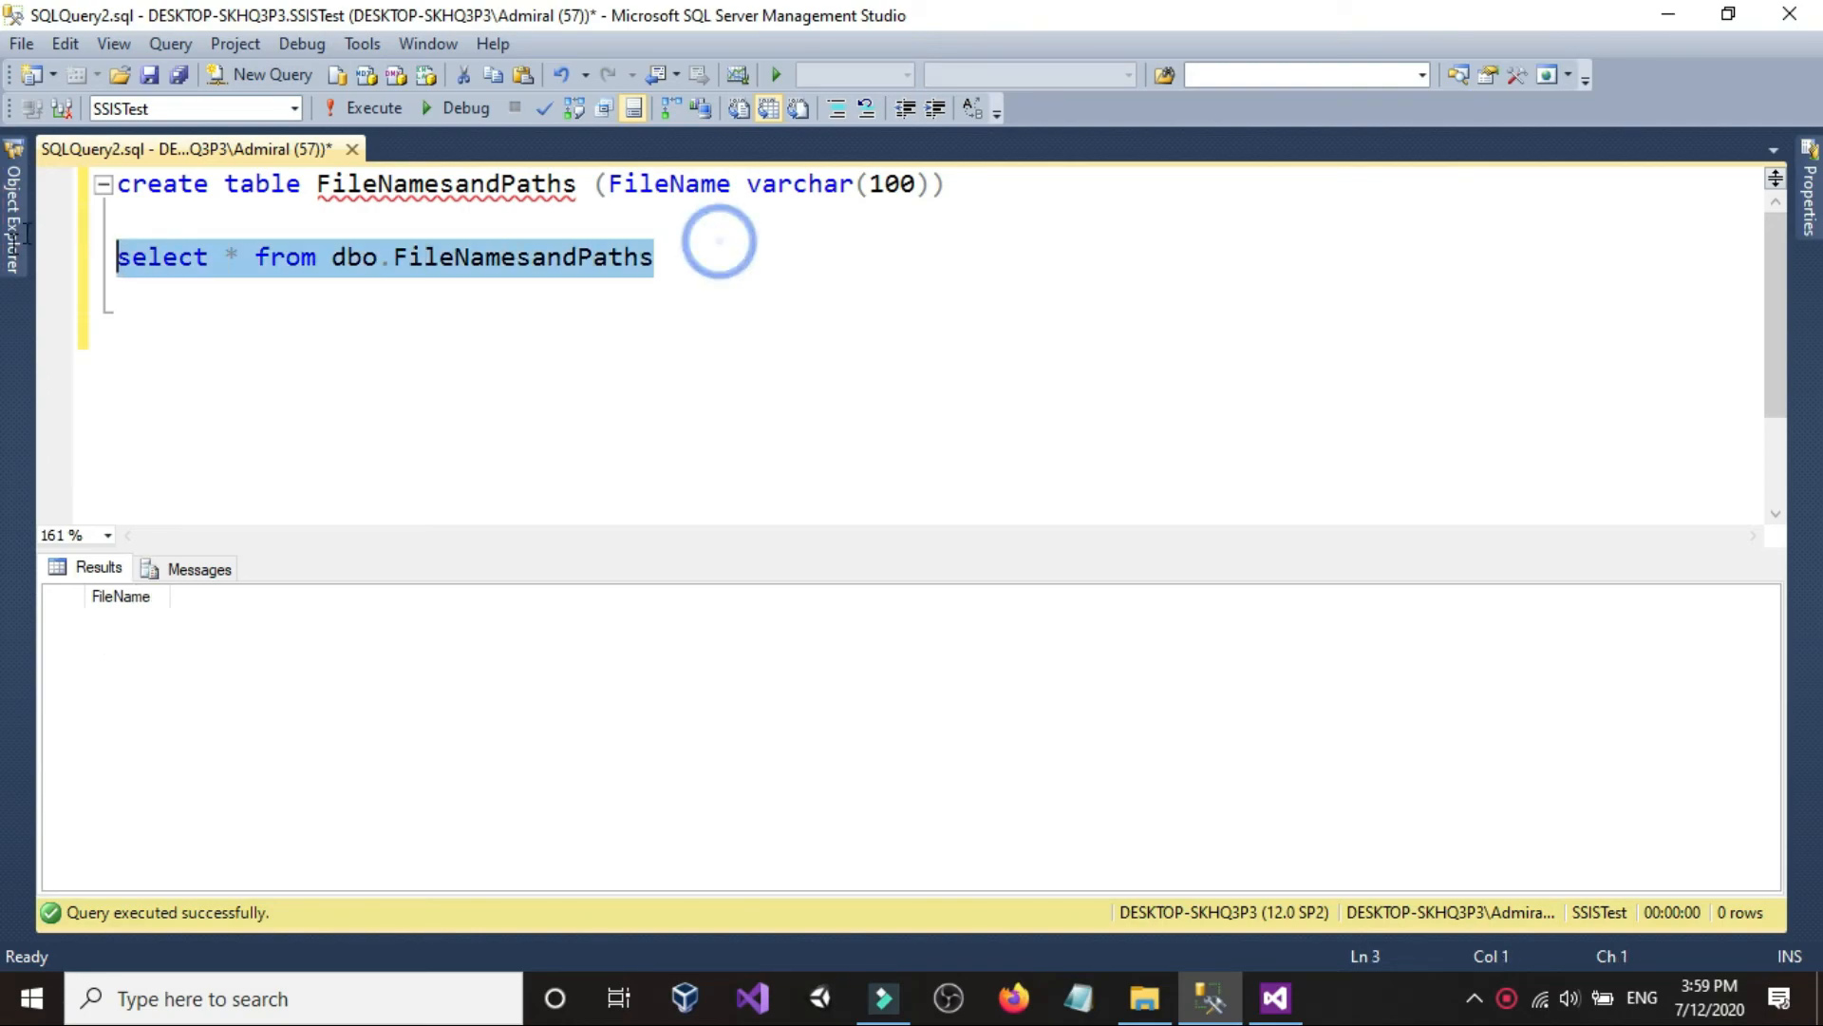
{"action": "left_click", "coordinate": [385, 114]}
{"action": "left_click", "coordinate": [757, 270]}
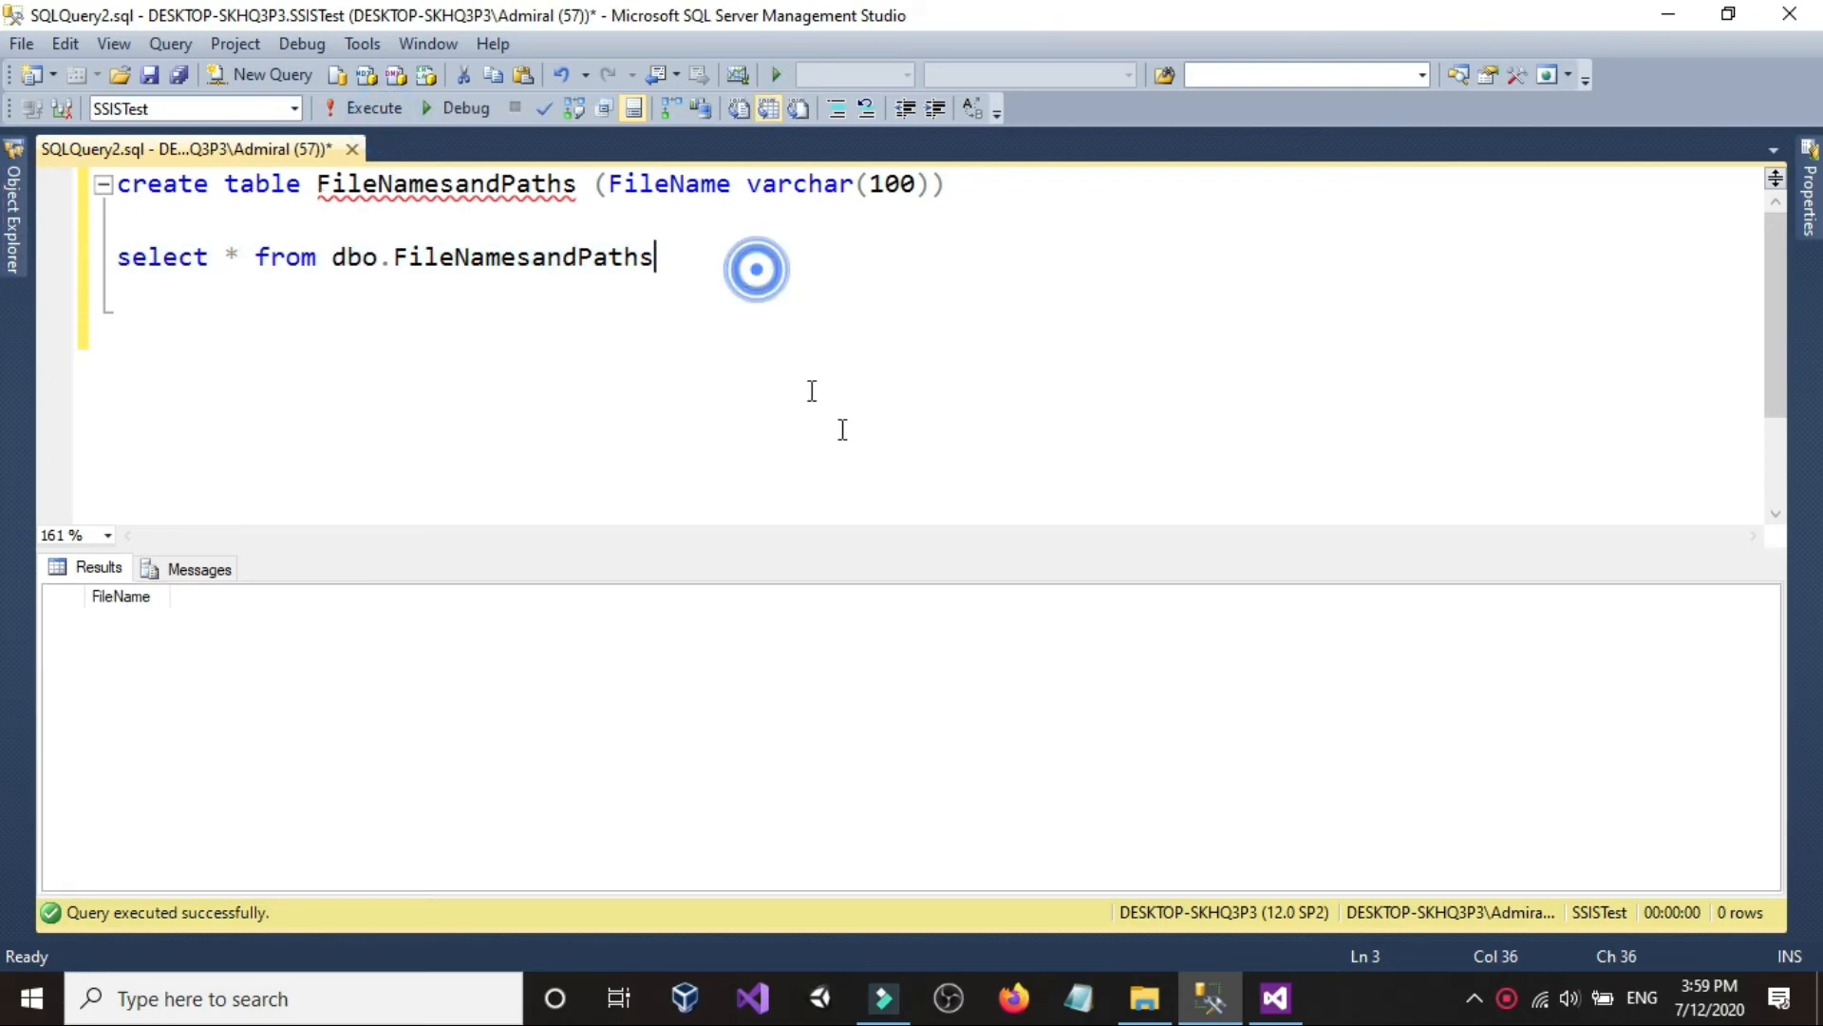
- Compare the package run in Visual Studio with the exercise files in File Explorer and the FileName query results in SQL Server Management Studio
{"action": "left_click", "coordinate": [1274, 992]}
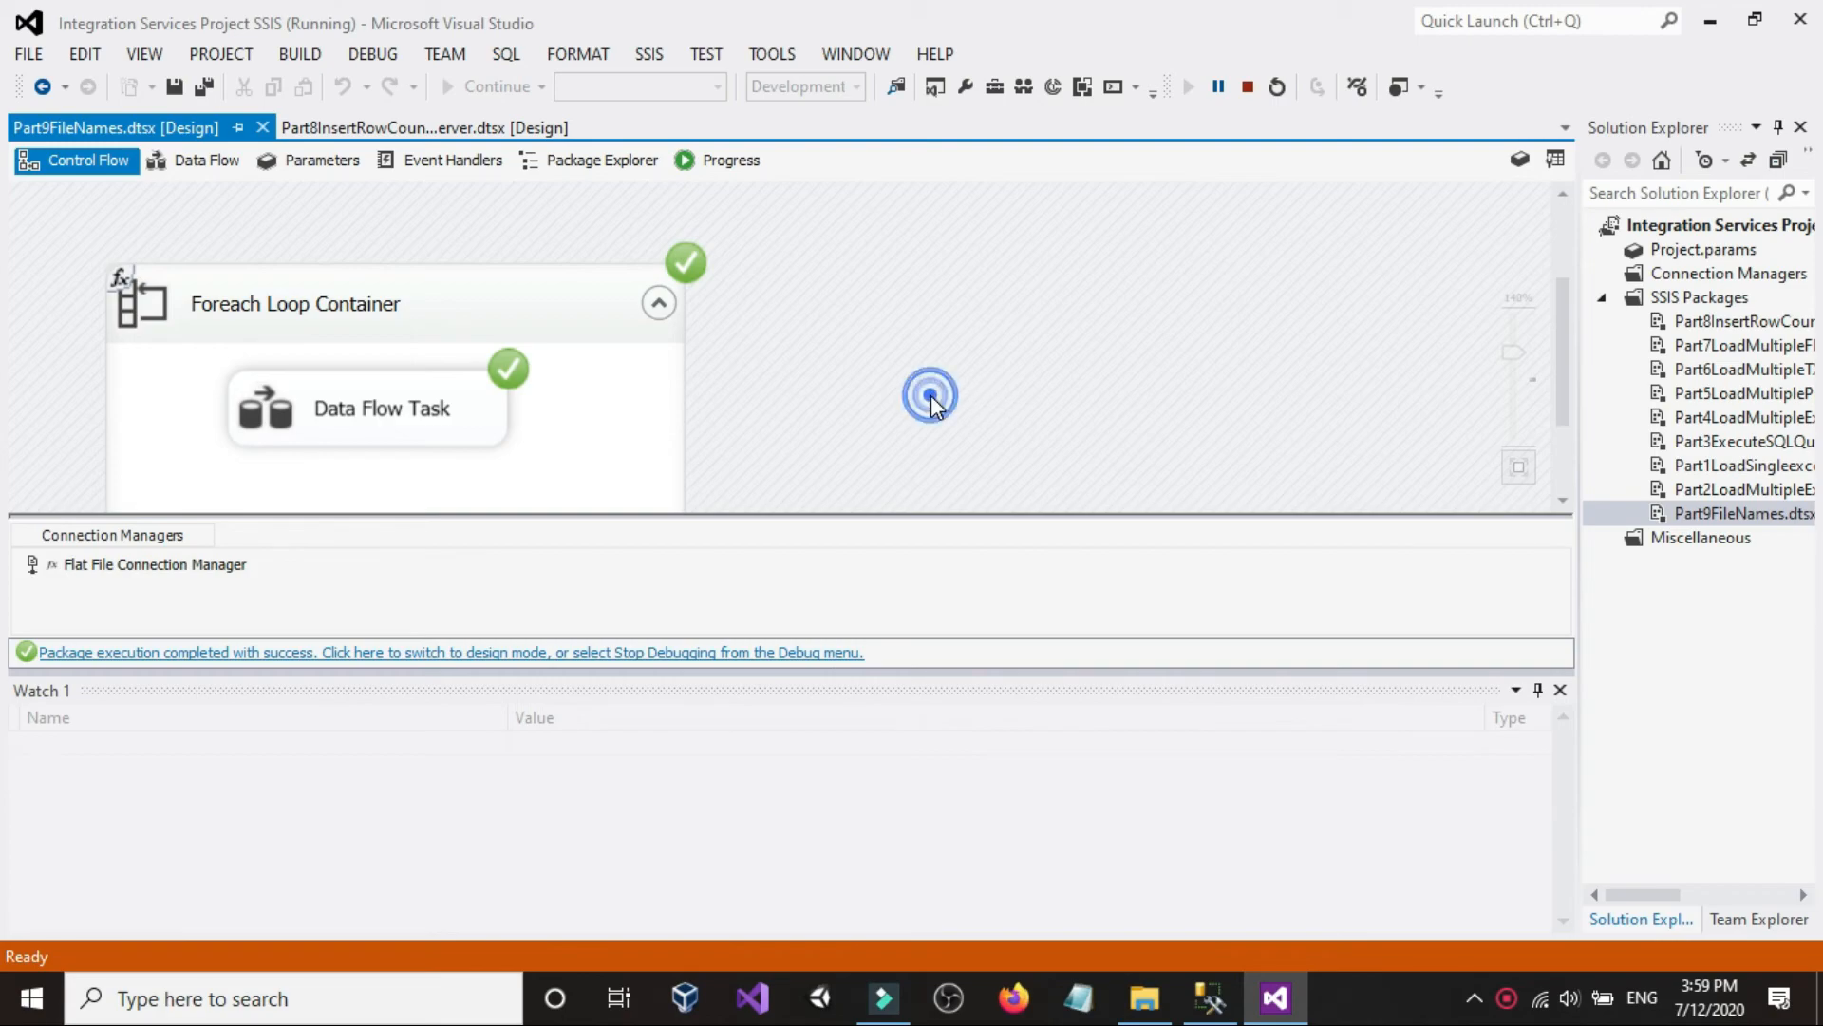
{"action": "left_click", "coordinate": [1144, 997]}
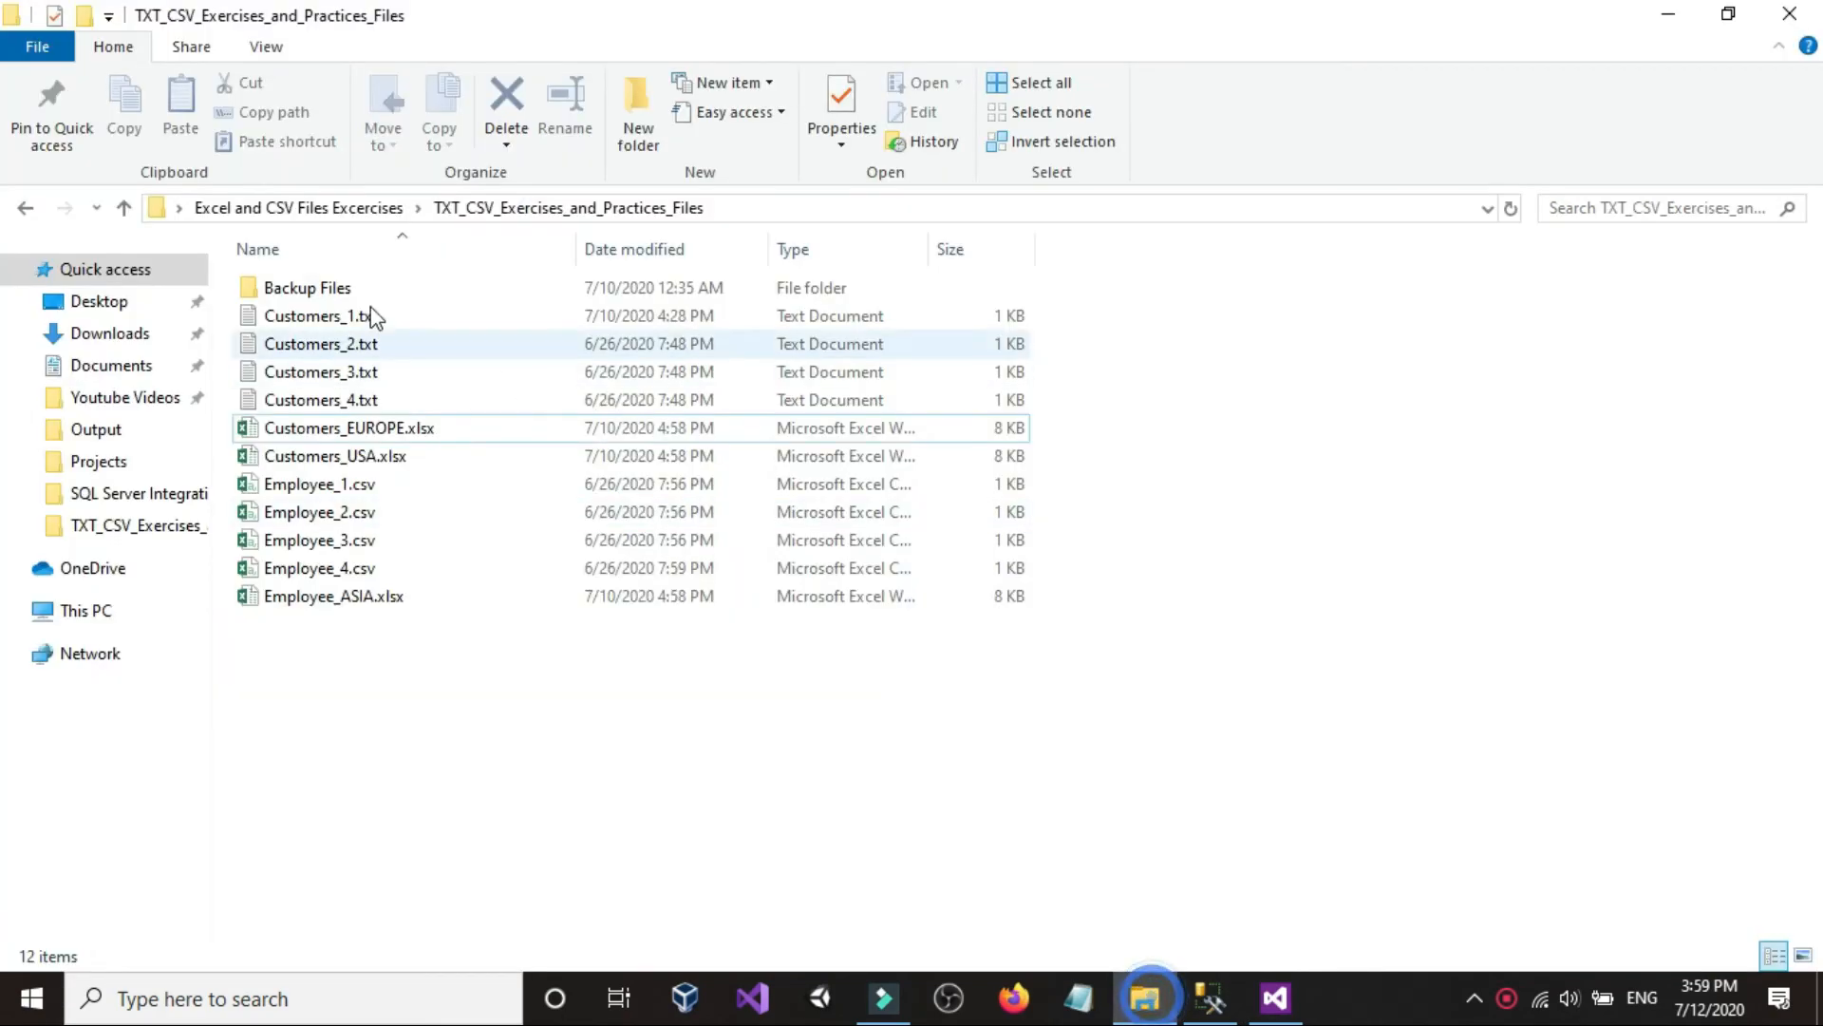
{"action": "left_click", "coordinate": [1275, 997]}
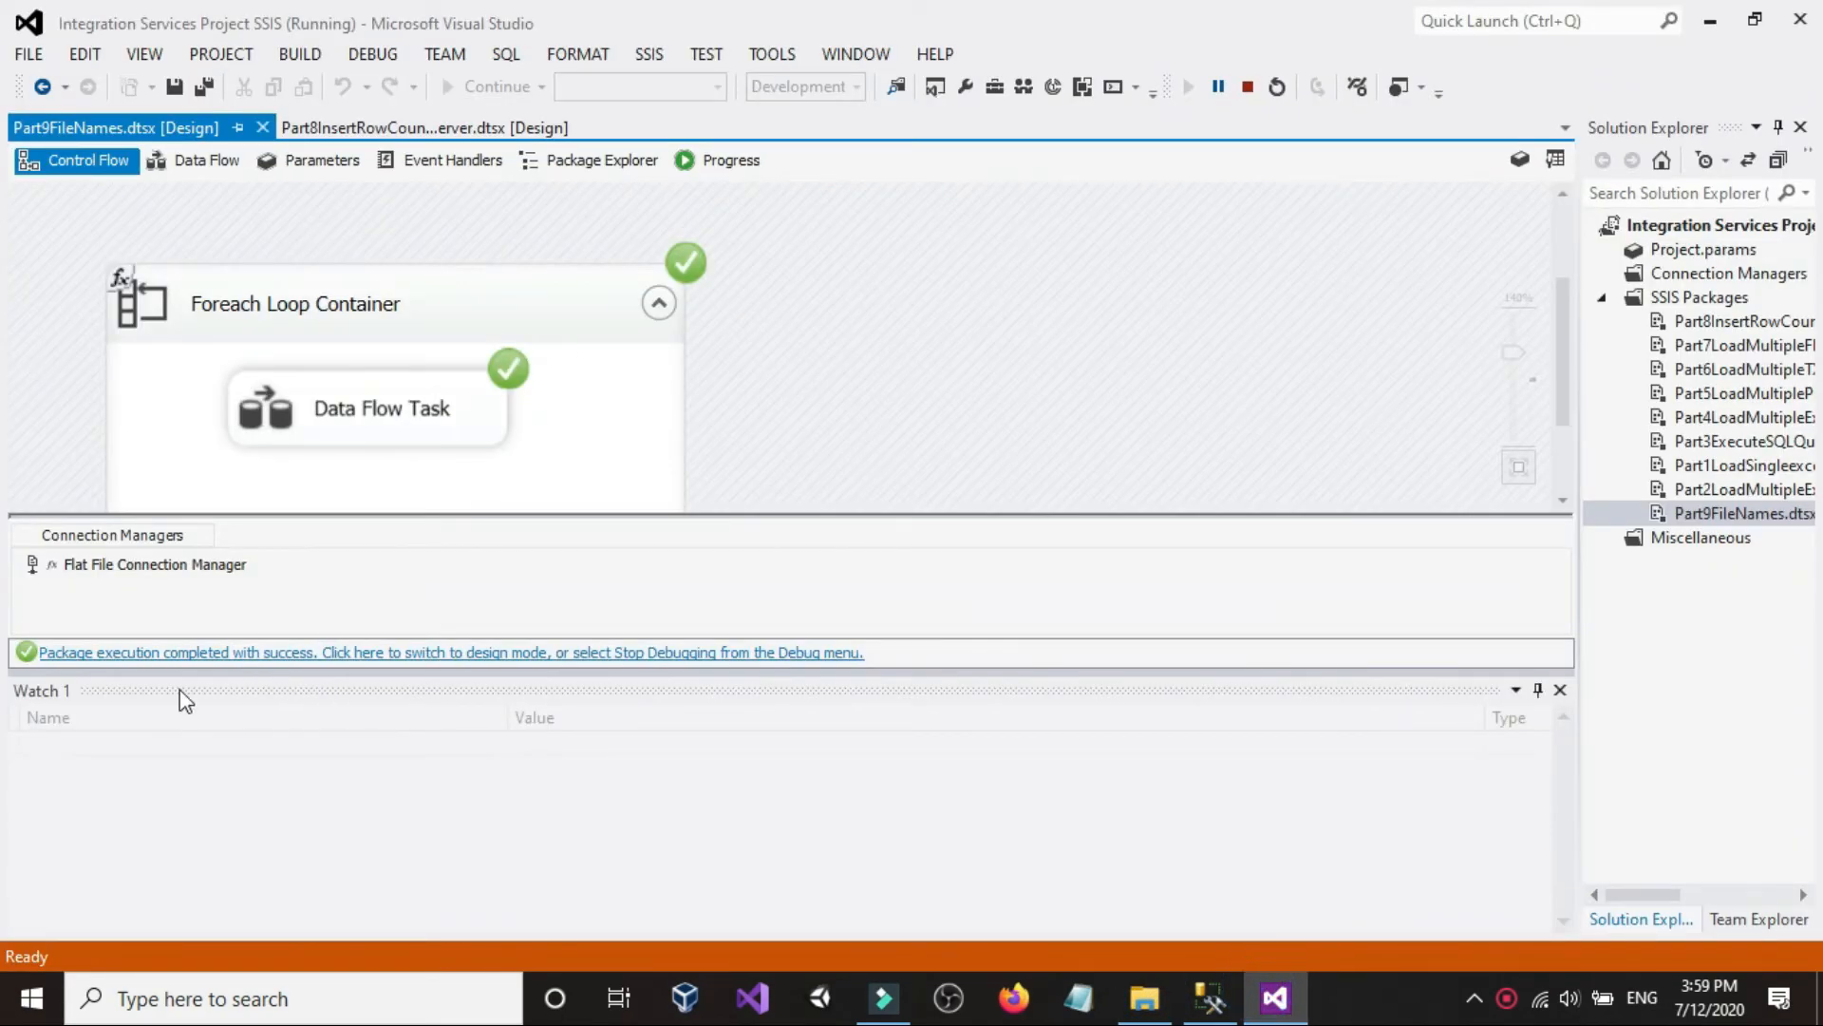
{"action": "left_click", "coordinate": [1206, 1013]}
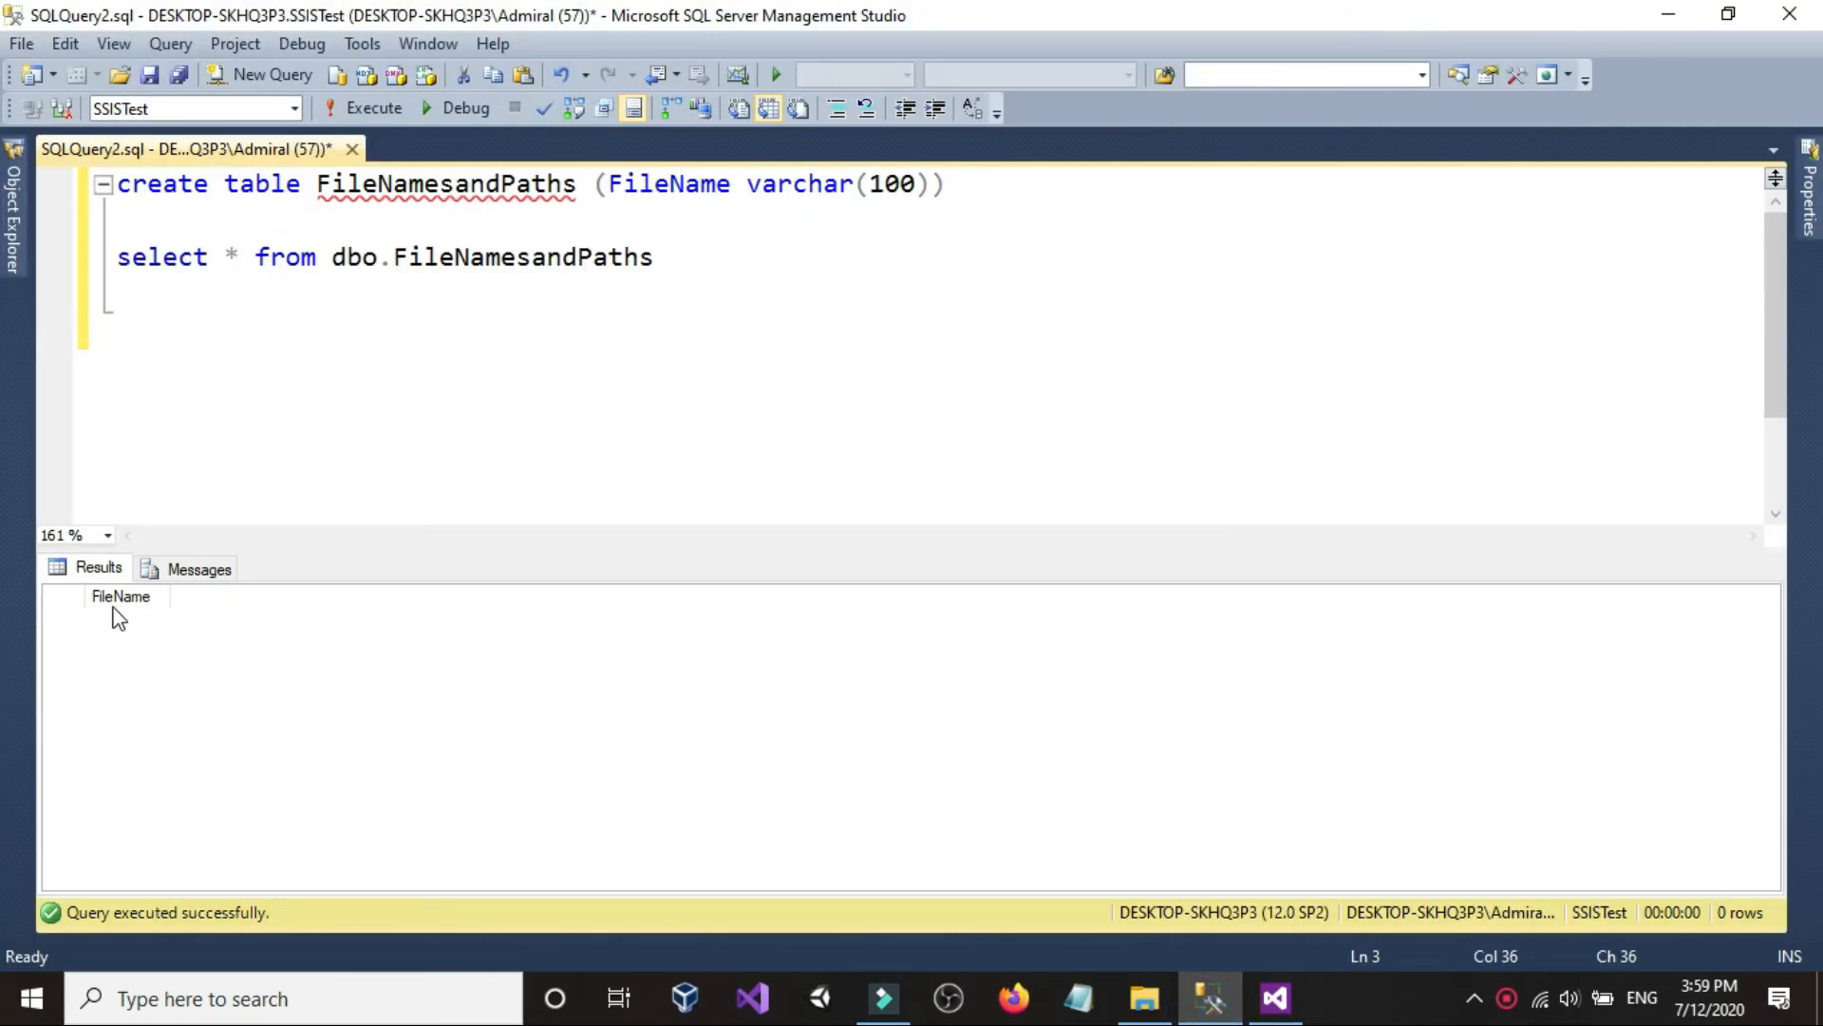
- Stop debugging in Visual Studio and add an Execute SQL Task below the Data Flow Task inside the Foreach Loop Container
{"action": "left_click", "coordinate": [1274, 997]}
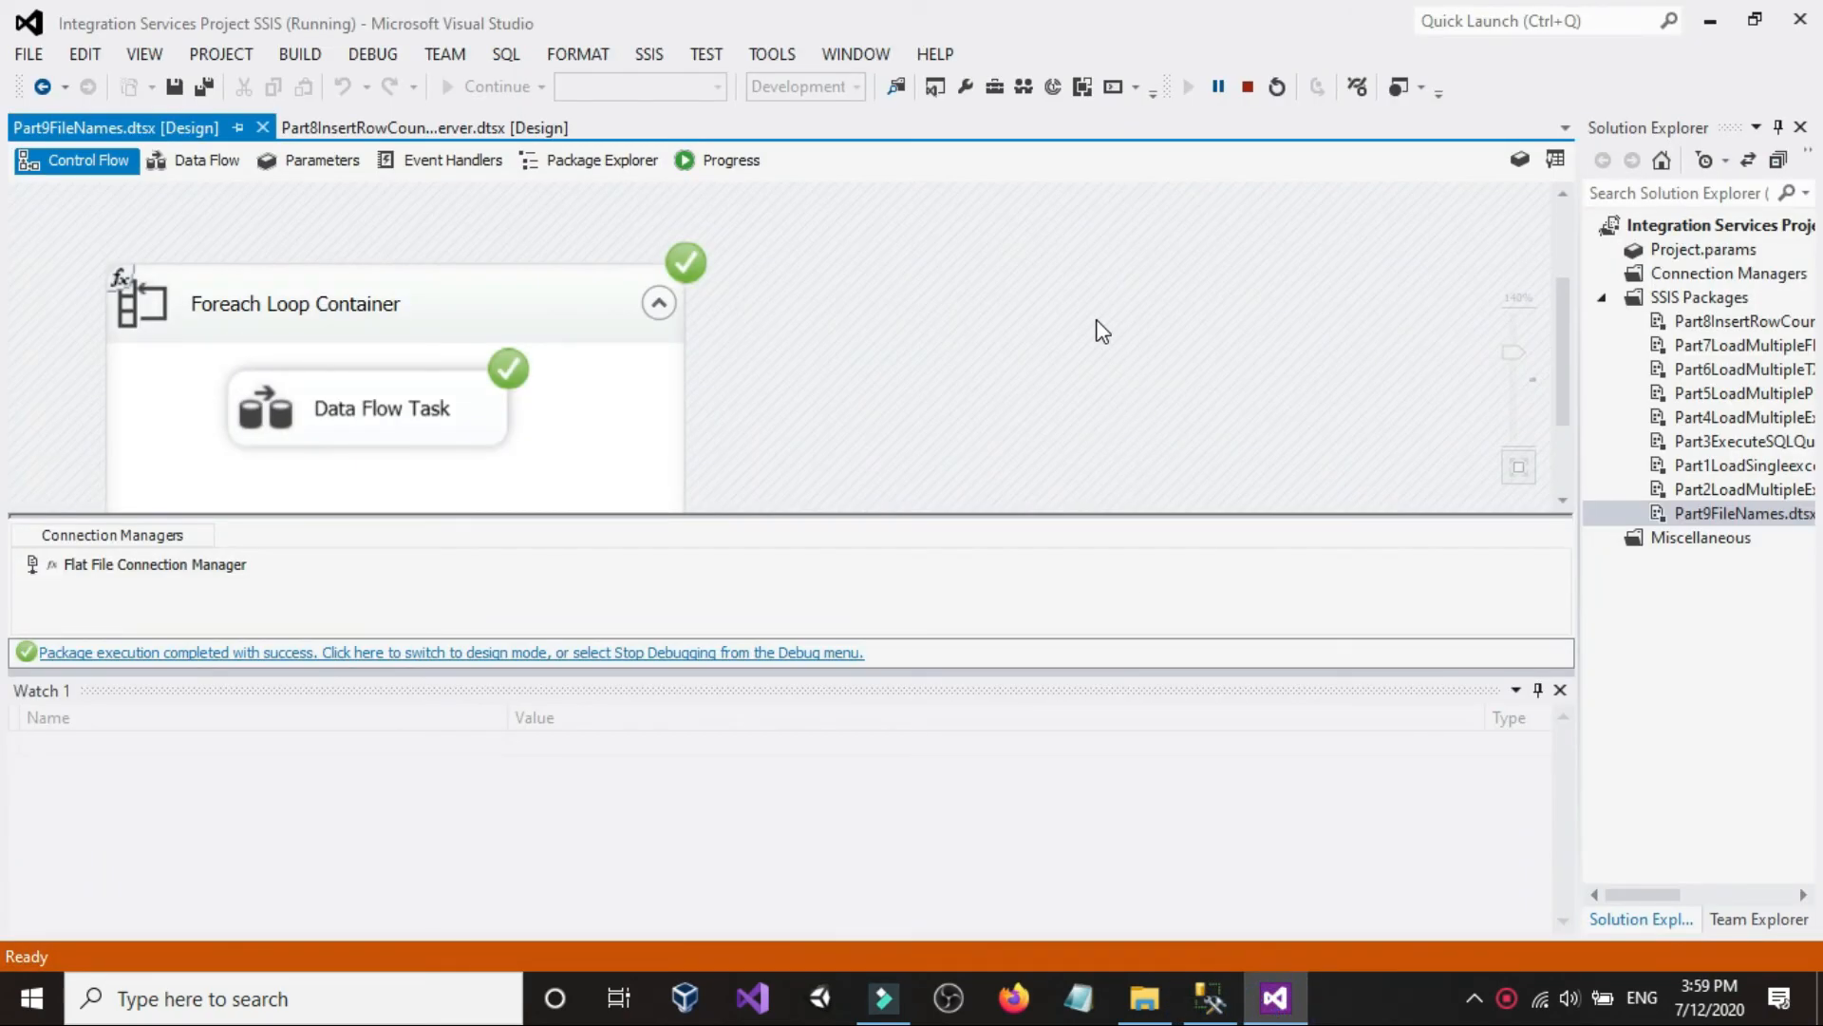
{"action": "left_click", "coordinate": [1250, 88]}
{"action": "left_click_drag", "start_coordinate": [813, 389], "coordinate": [880, 306]}
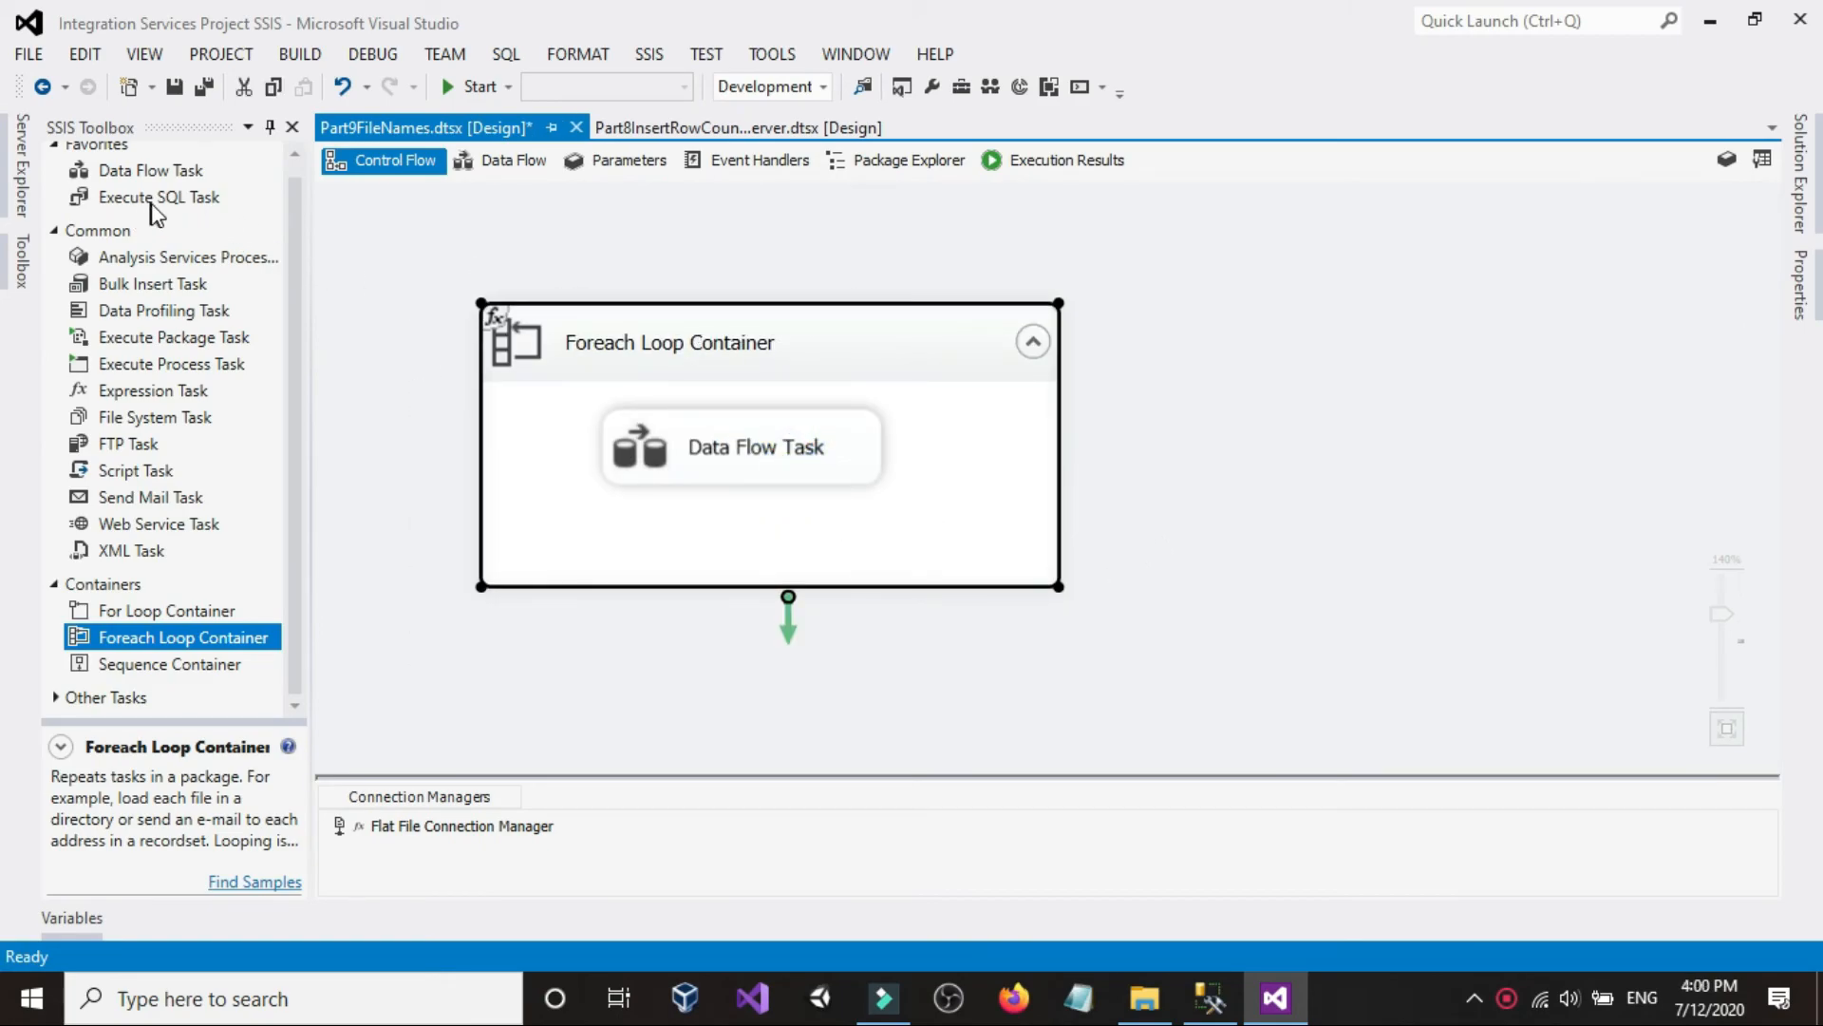
{"action": "left_click_drag", "start_coordinate": [142, 202], "coordinate": [596, 545]}
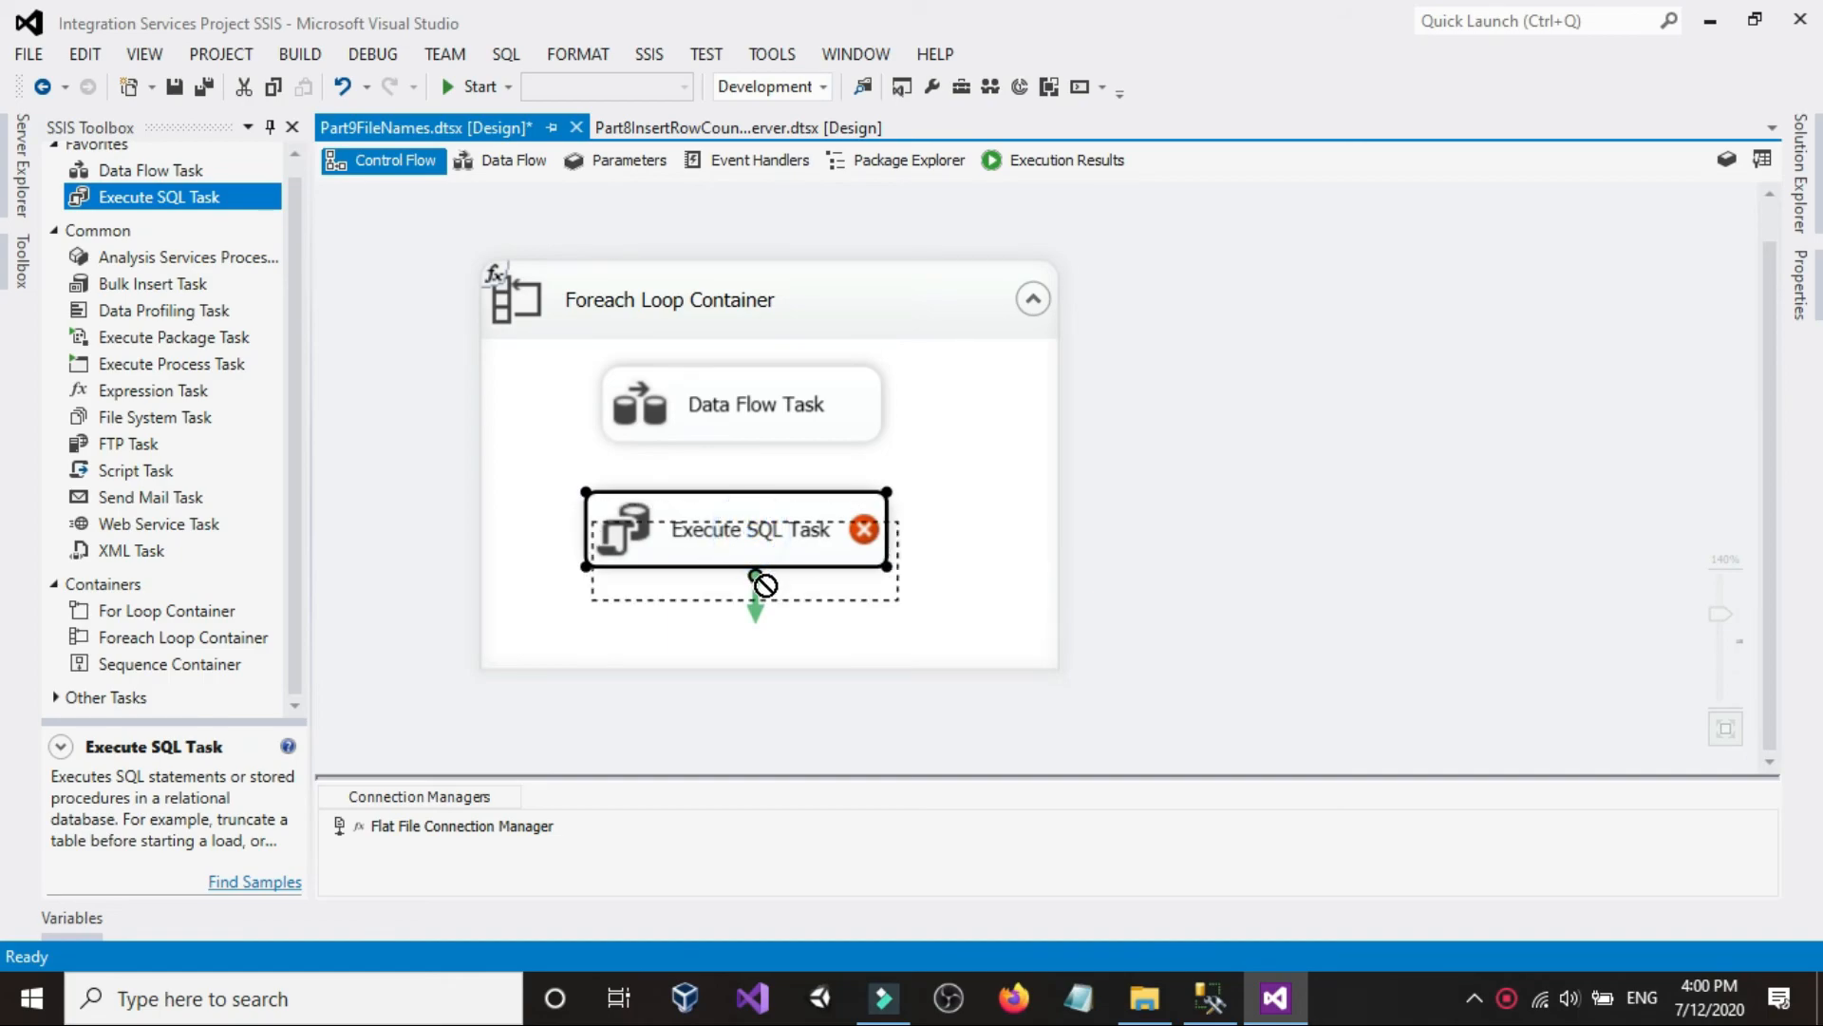
{"action": "left_click_drag", "start_coordinate": [815, 534], "coordinate": [818, 576]}
- Connect the Data Flow Task to the Execute SQL Task with a success precedence constraint inside the loop
{"action": "left_click", "coordinate": [883, 452]}
{"action": "left_click", "coordinate": [753, 379]}
{"action": "left_click_drag", "start_coordinate": [754, 454], "coordinate": [763, 549]}
{"action": "left_click", "coordinate": [854, 478]}
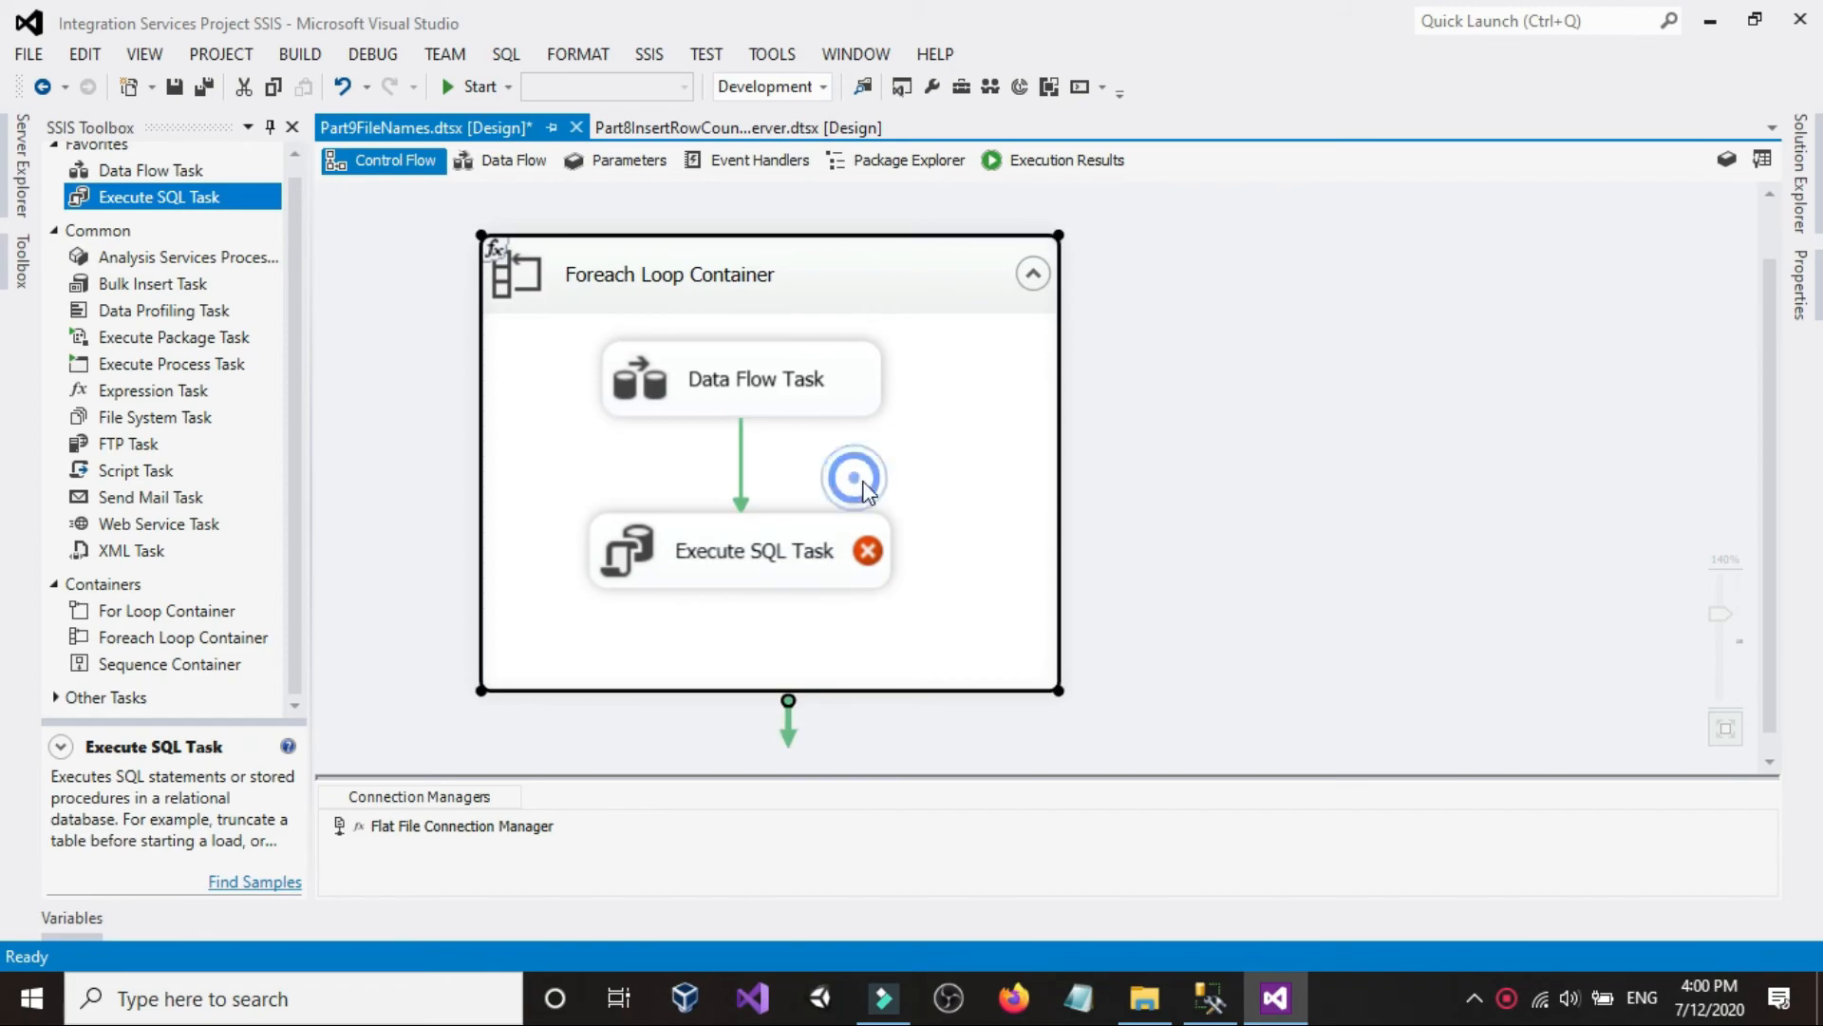
- Open the Execute SQL Task for editing and keep OLE DB as its connection type
{"action": "double_click", "coordinate": [822, 527]}
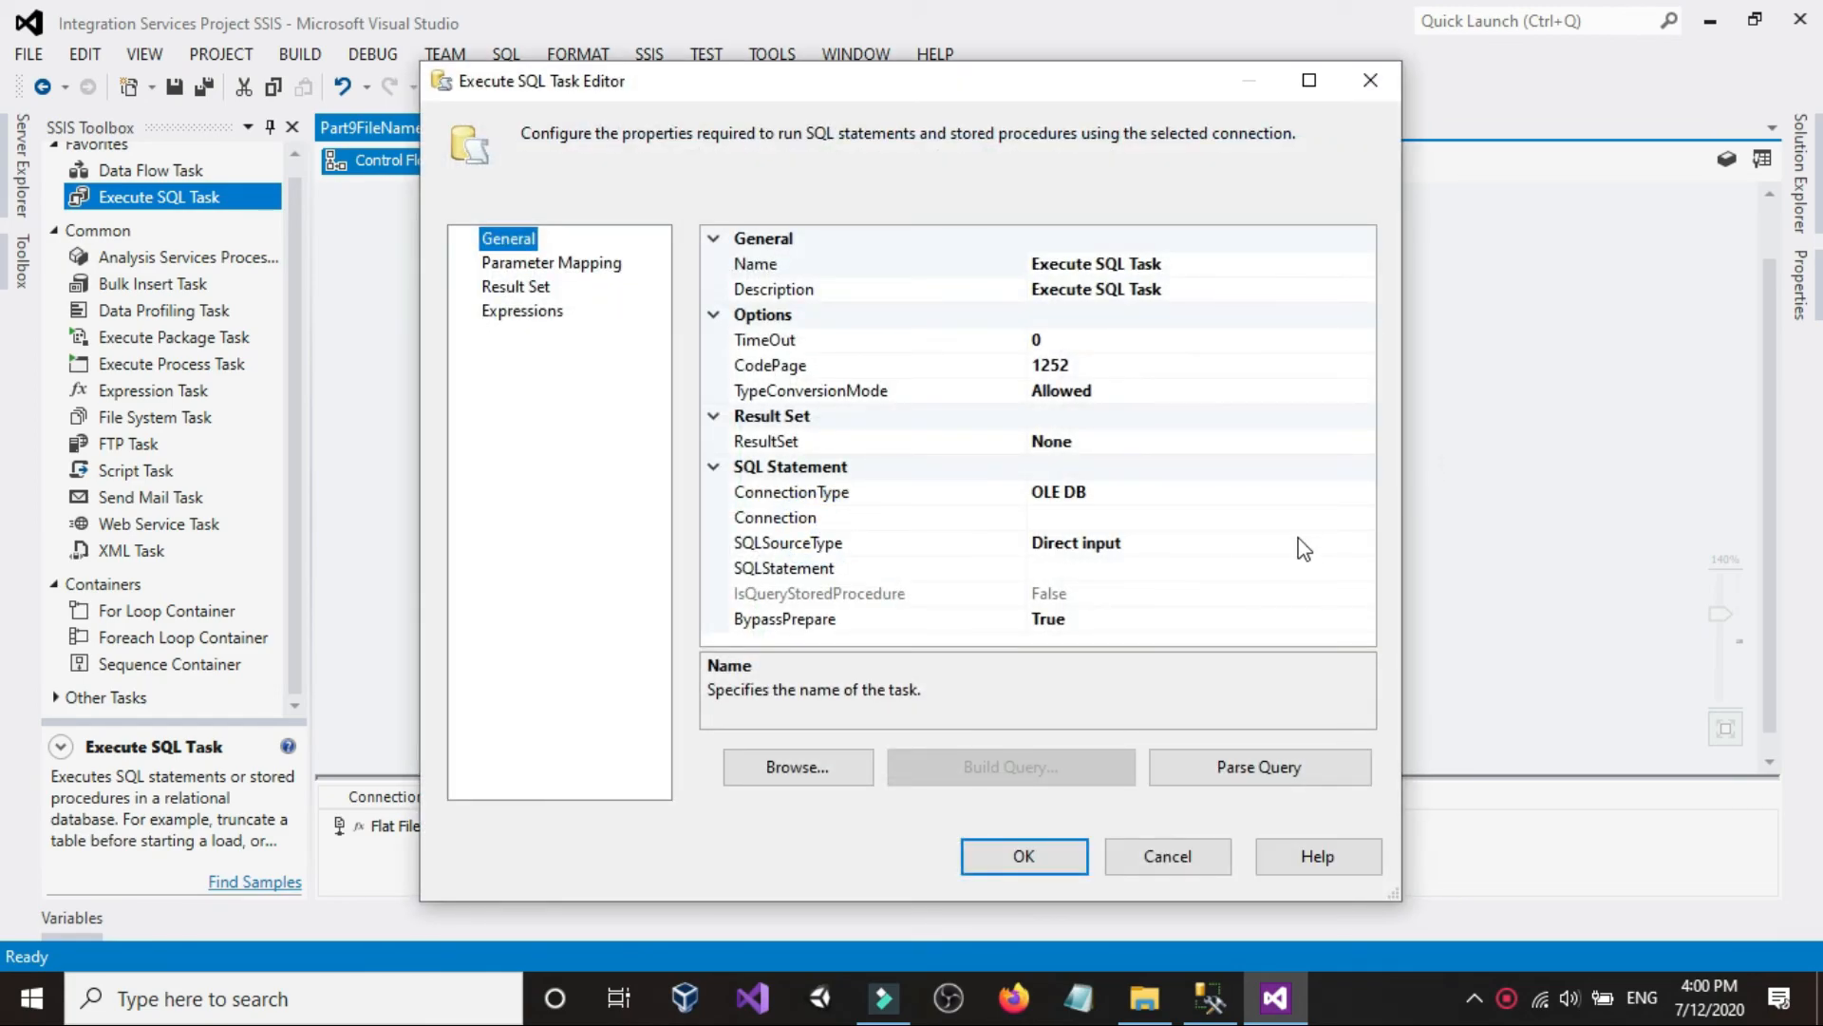
{"action": "left_click", "coordinate": [1235, 516]}
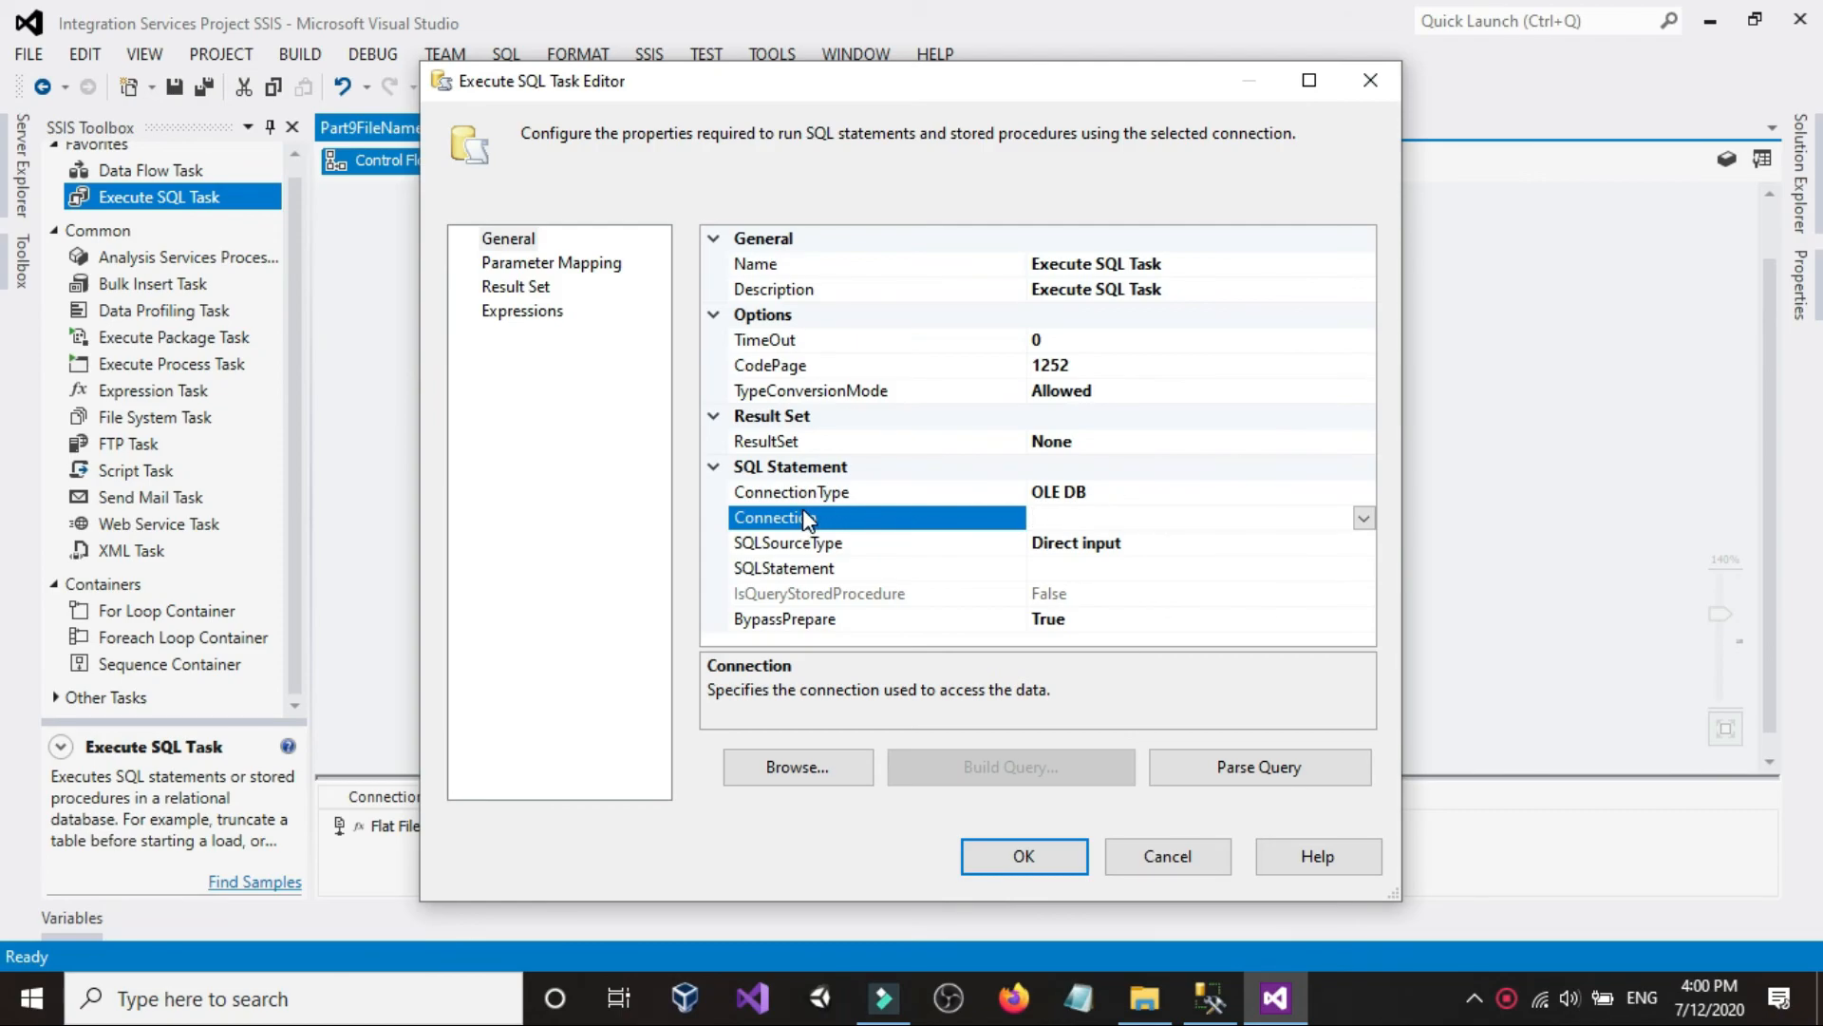
{"action": "left_click", "coordinate": [1165, 493]}
{"action": "left_click", "coordinate": [1210, 998]}
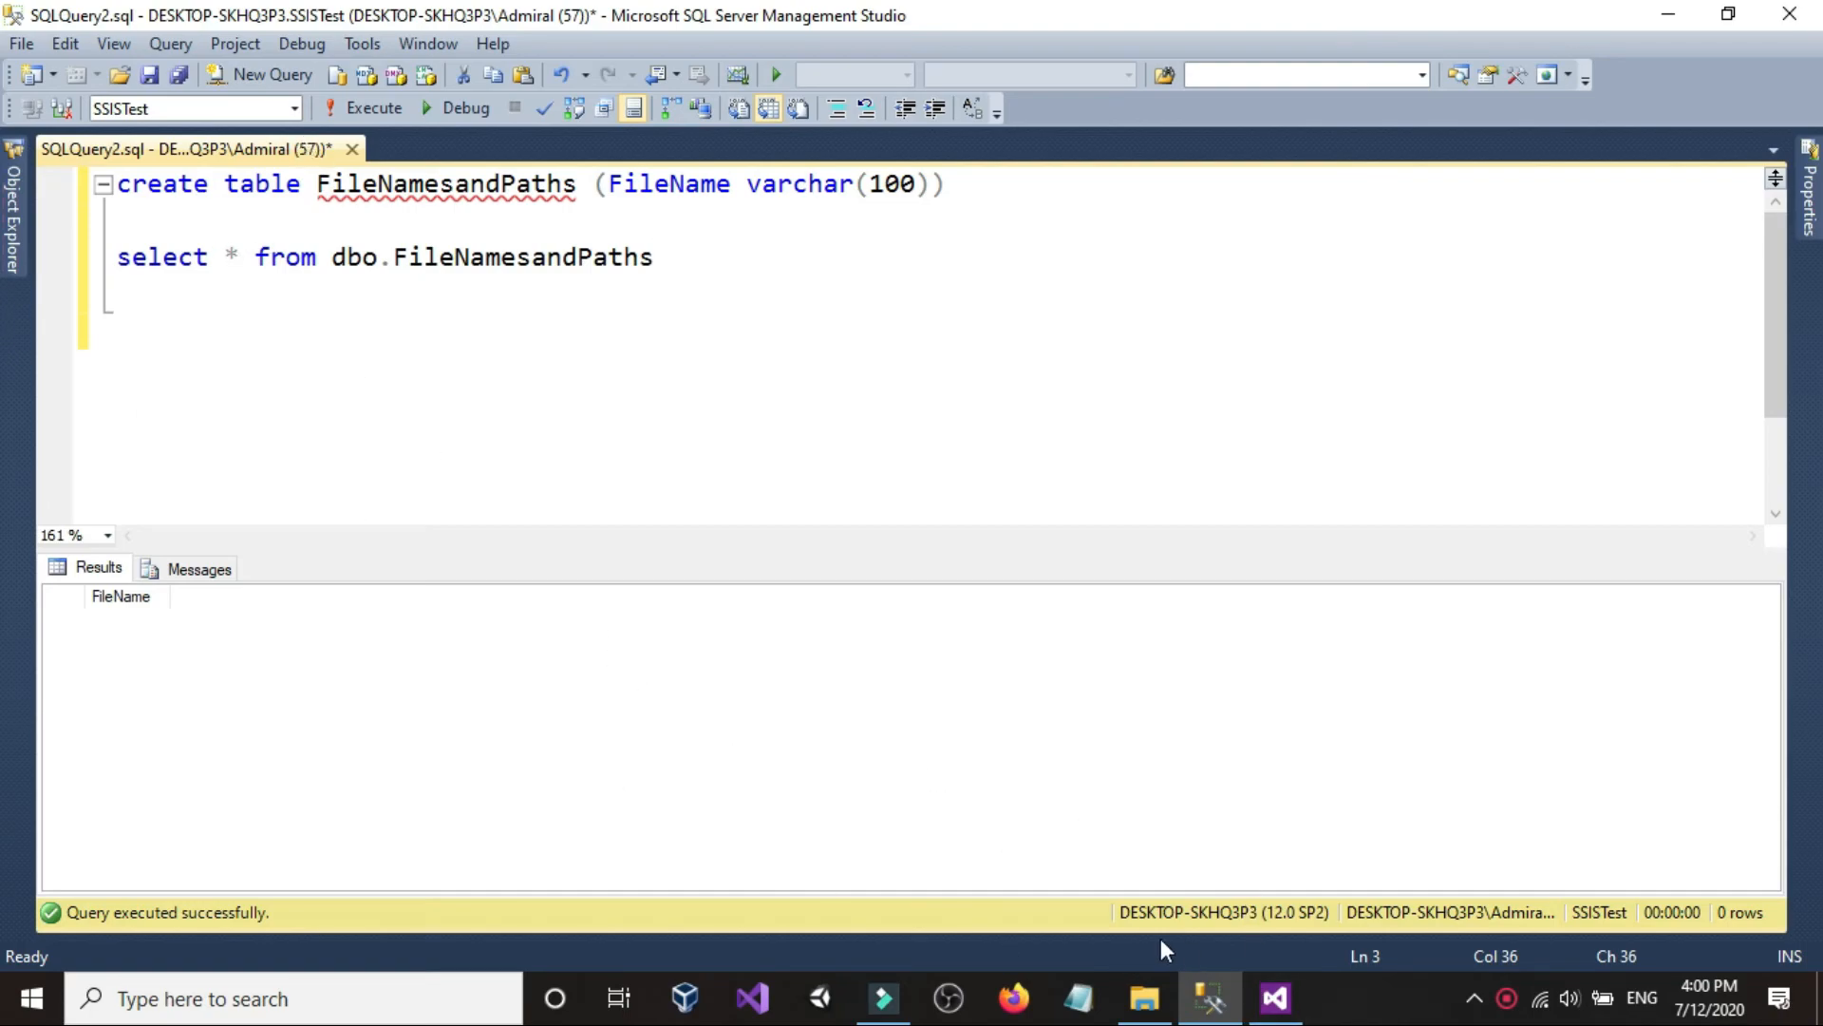
{"action": "left_click", "coordinate": [1274, 997]}
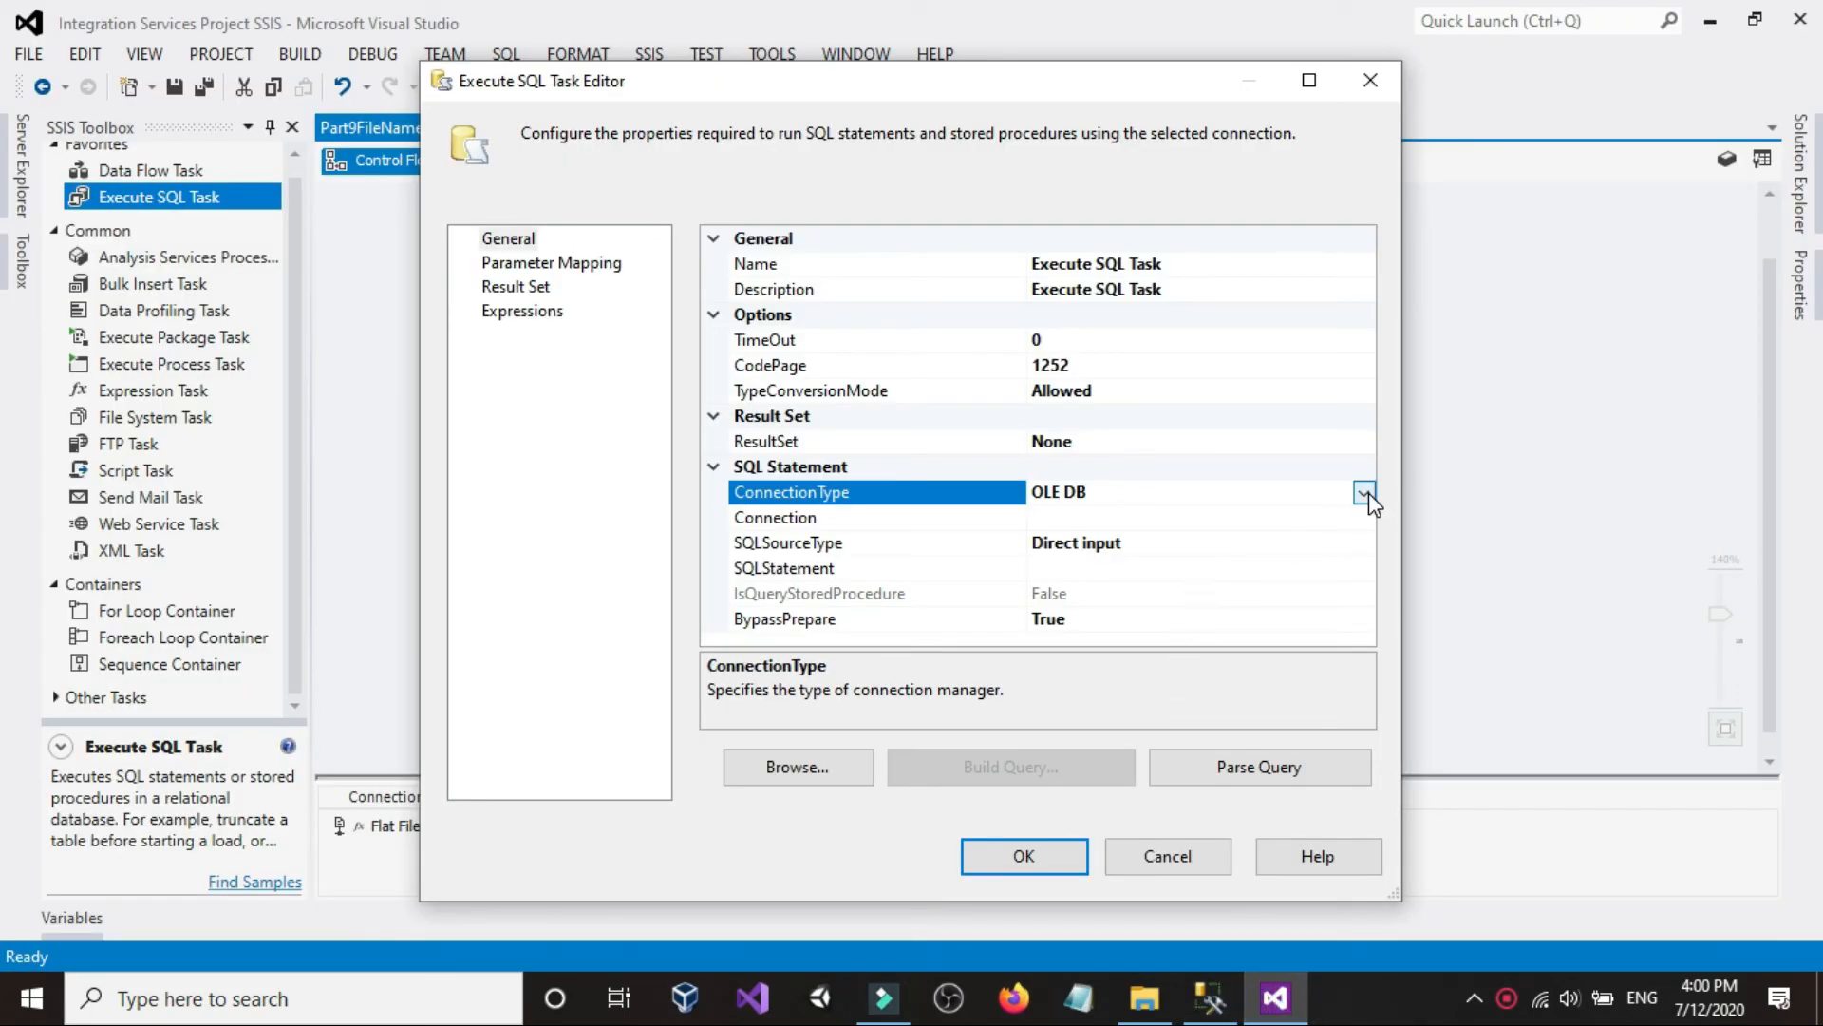
- In SQL Server Management Studio, expand the SSISTest database's tables to locate dbo.FileNamesandPaths
{"action": "left_click", "coordinate": [1210, 997]}
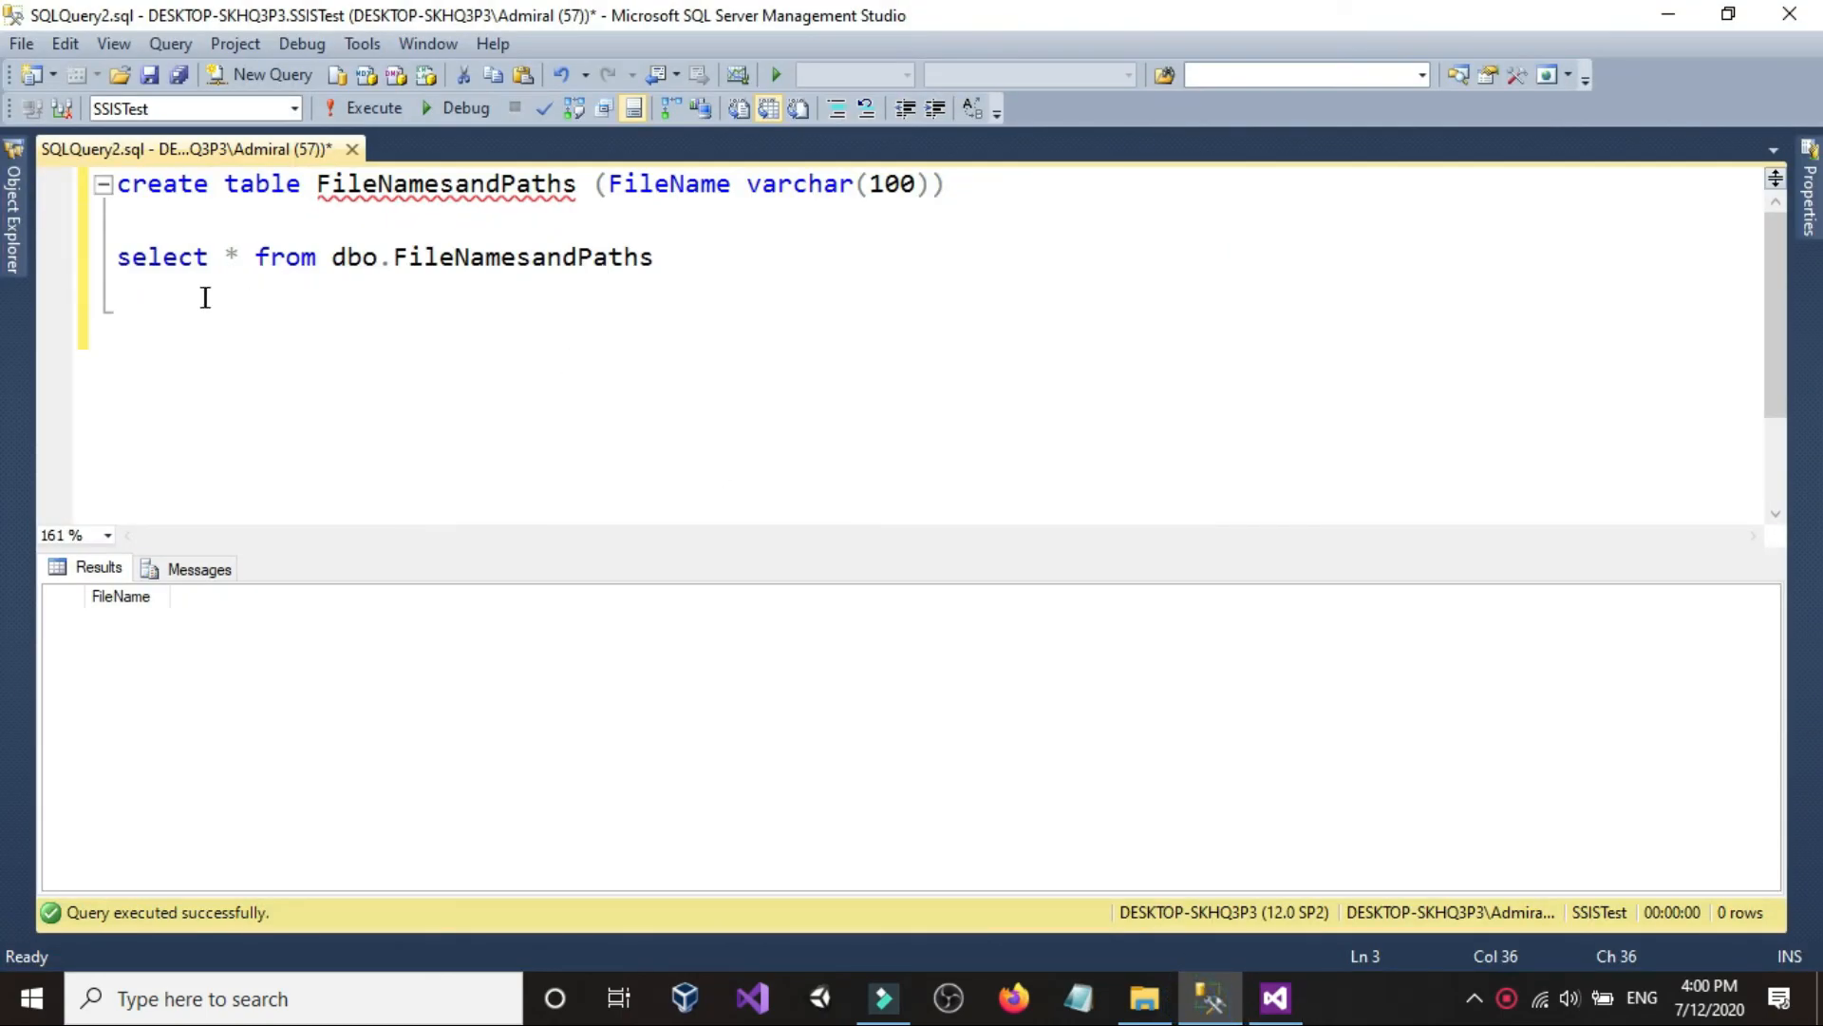
{"action": "left_click", "coordinate": [13, 209]}
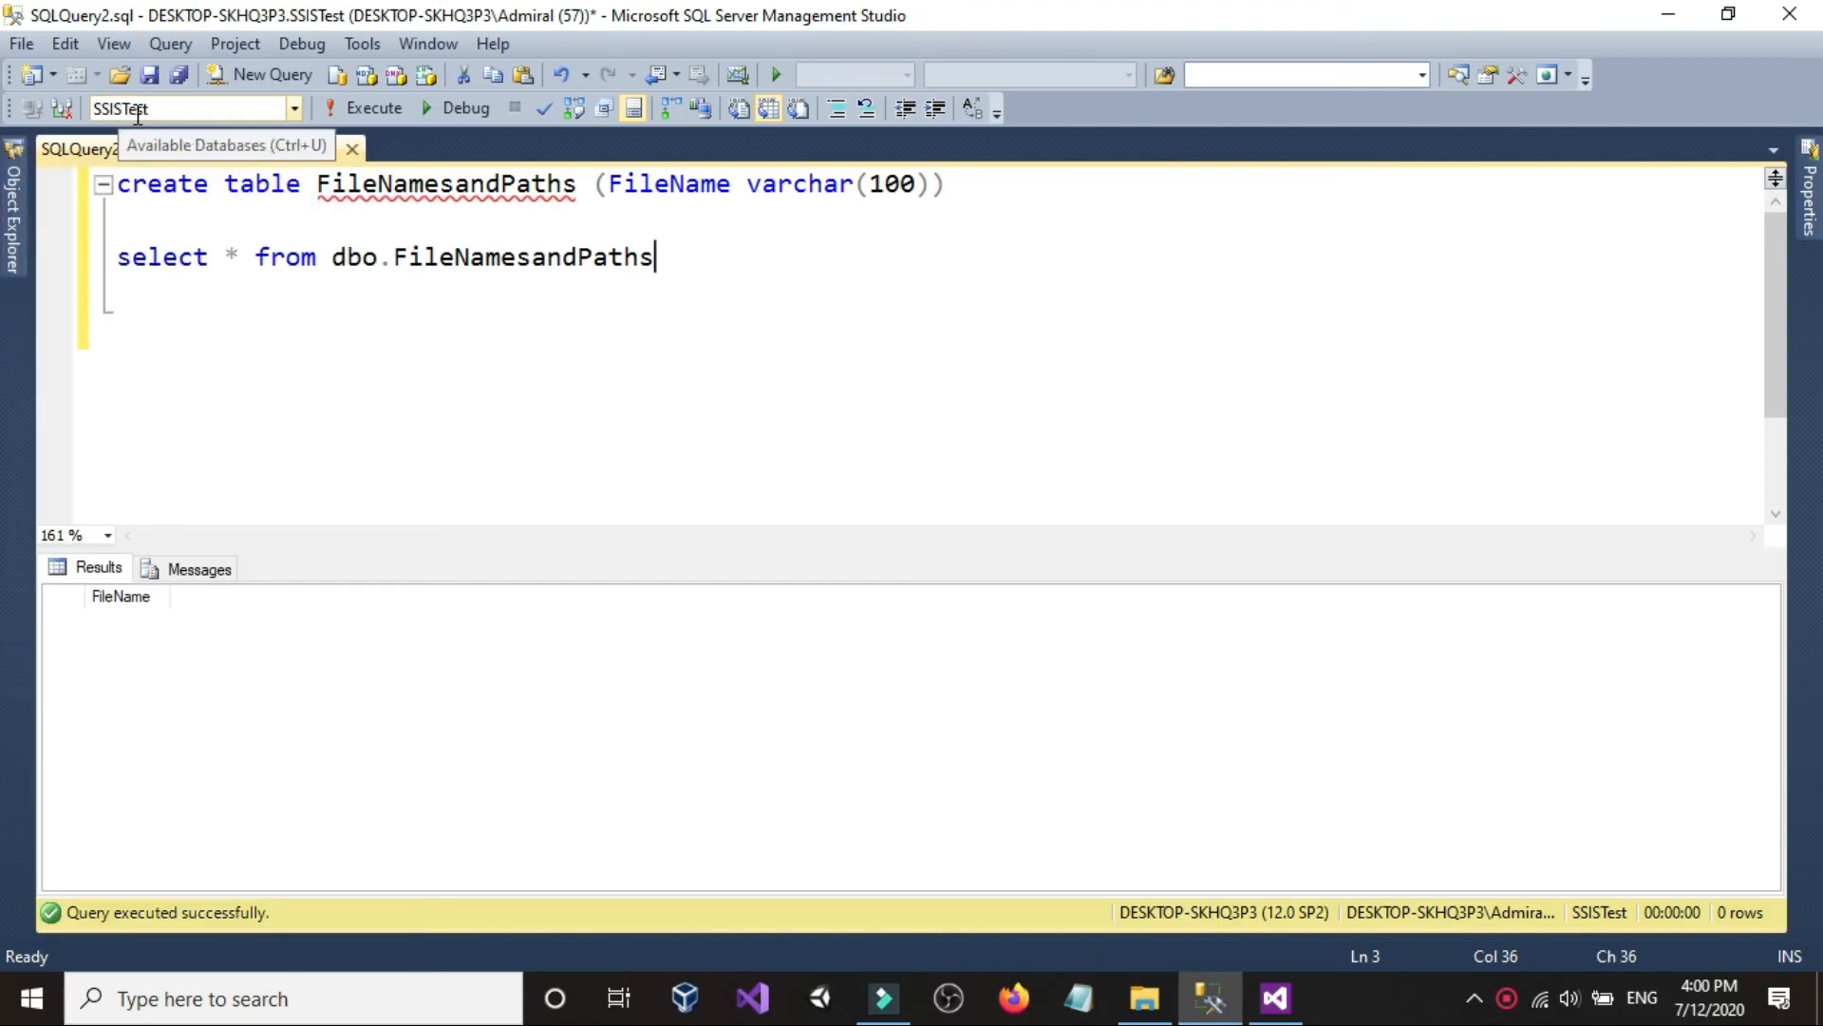
{"action": "left_click", "coordinate": [14, 213]}
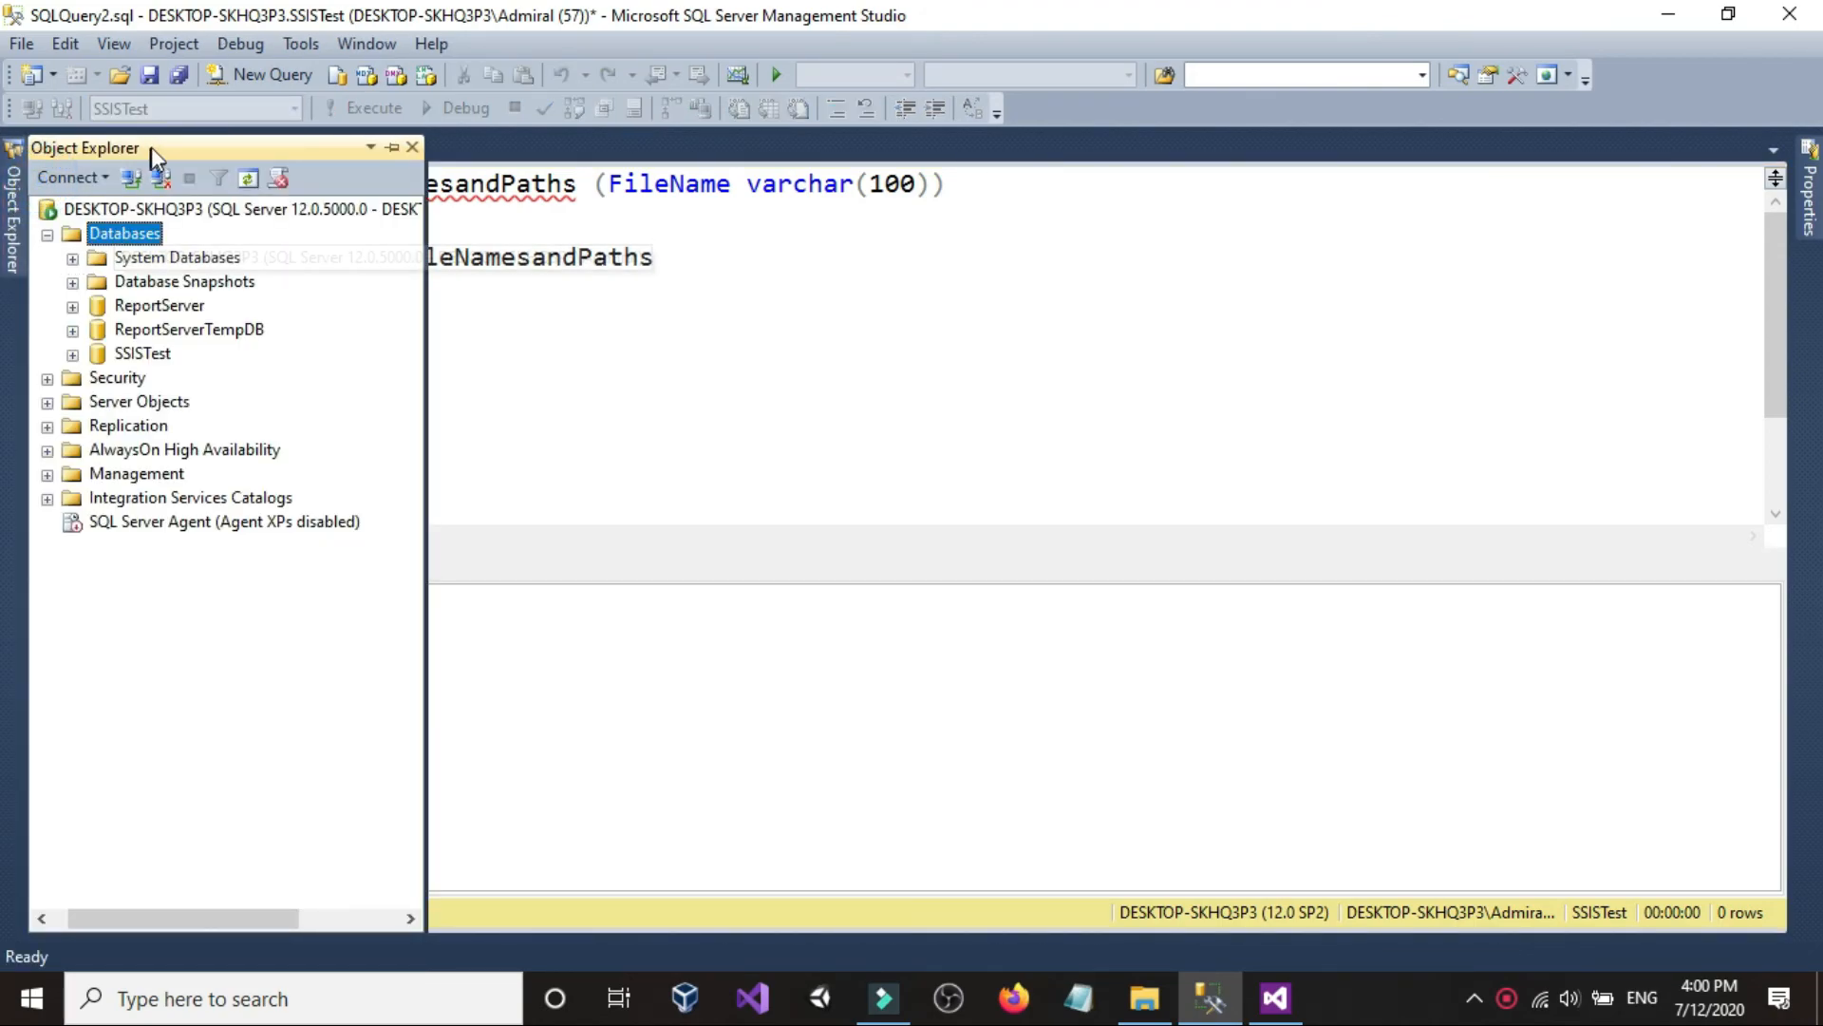
{"action": "left_click", "coordinate": [72, 355]}
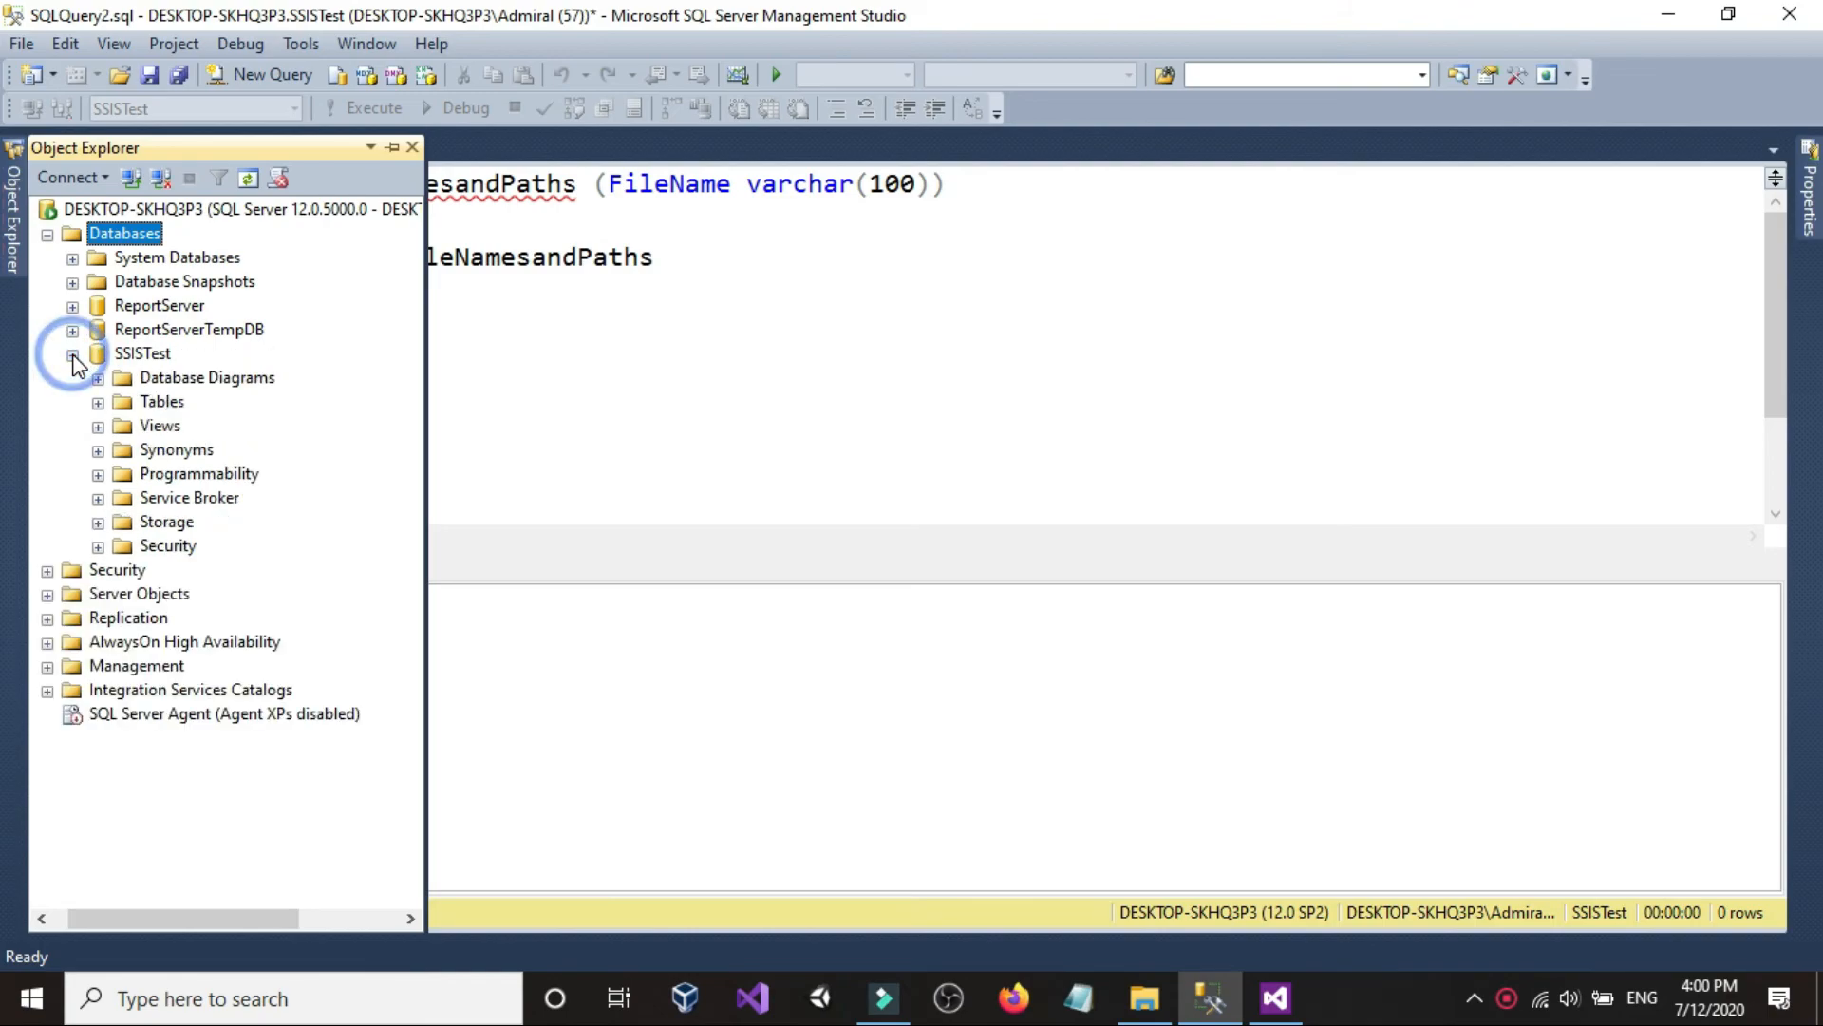
{"action": "left_click", "coordinate": [98, 402]}
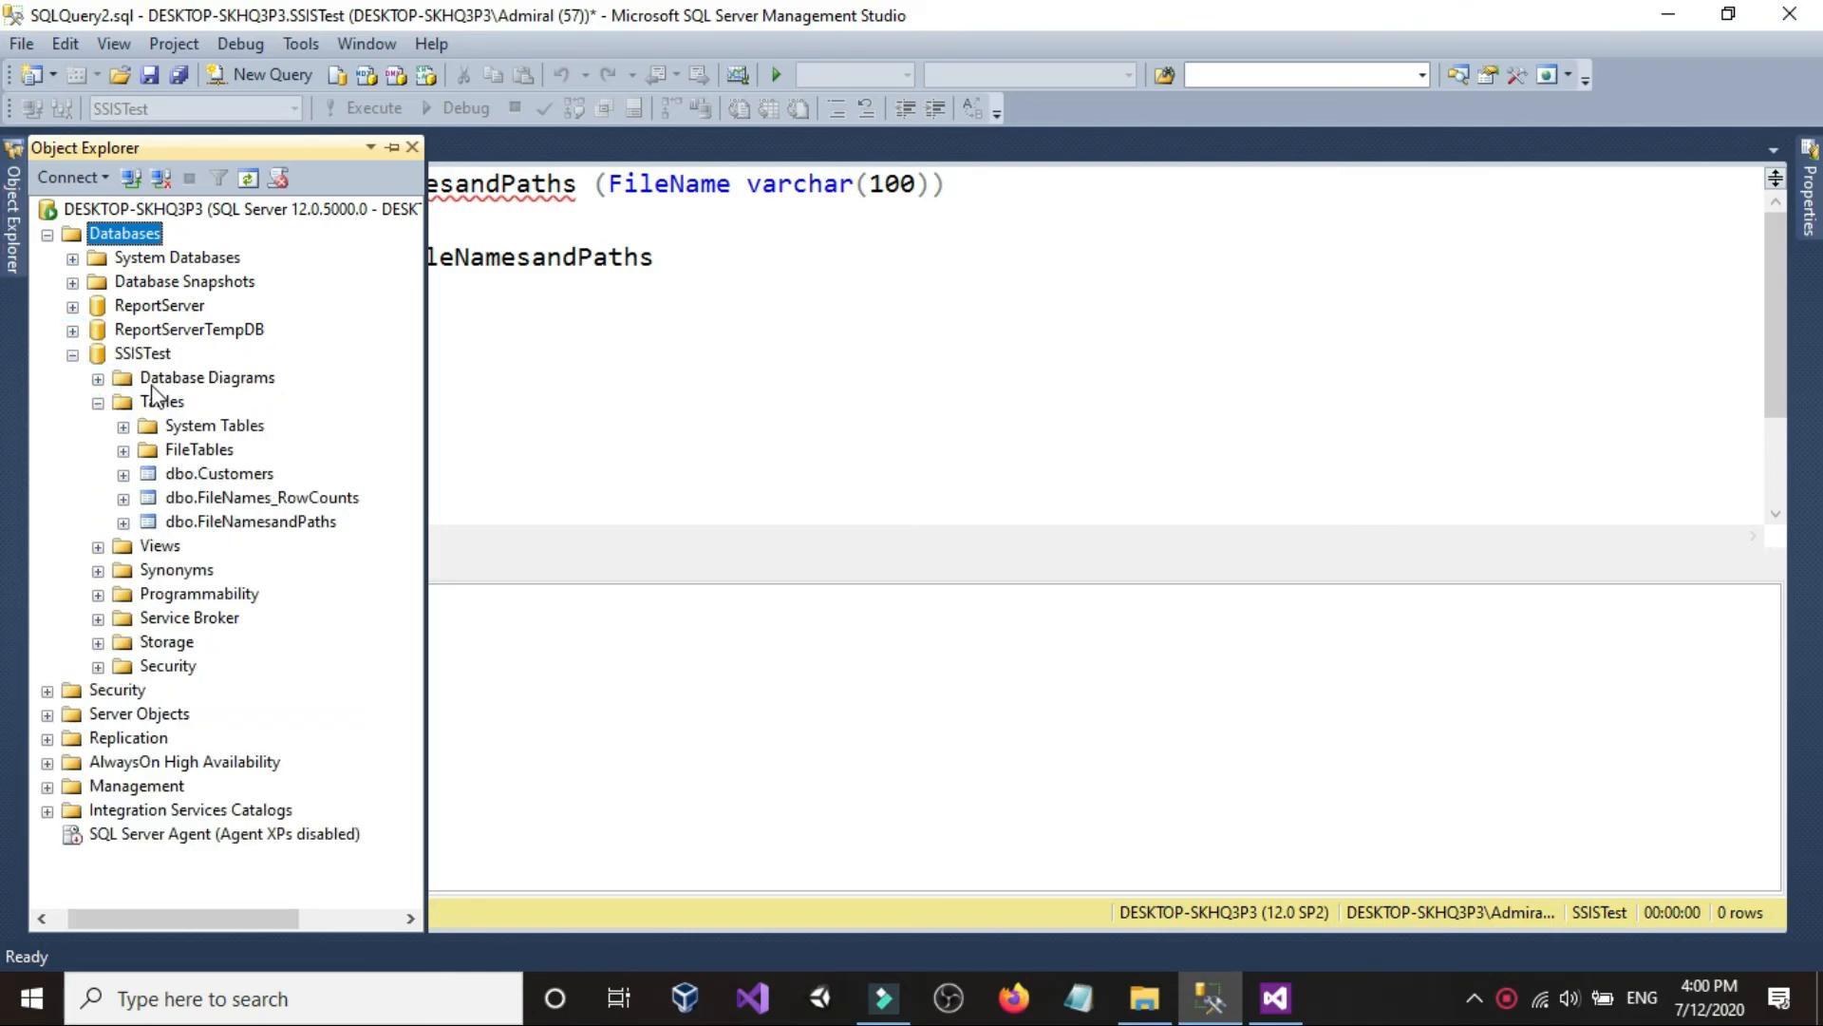
- Back in Visual Studio, delete the stored SSISTest data connection and start a new OLE DB connection for the Execute SQL Task
{"action": "left_click", "coordinate": [1274, 998]}
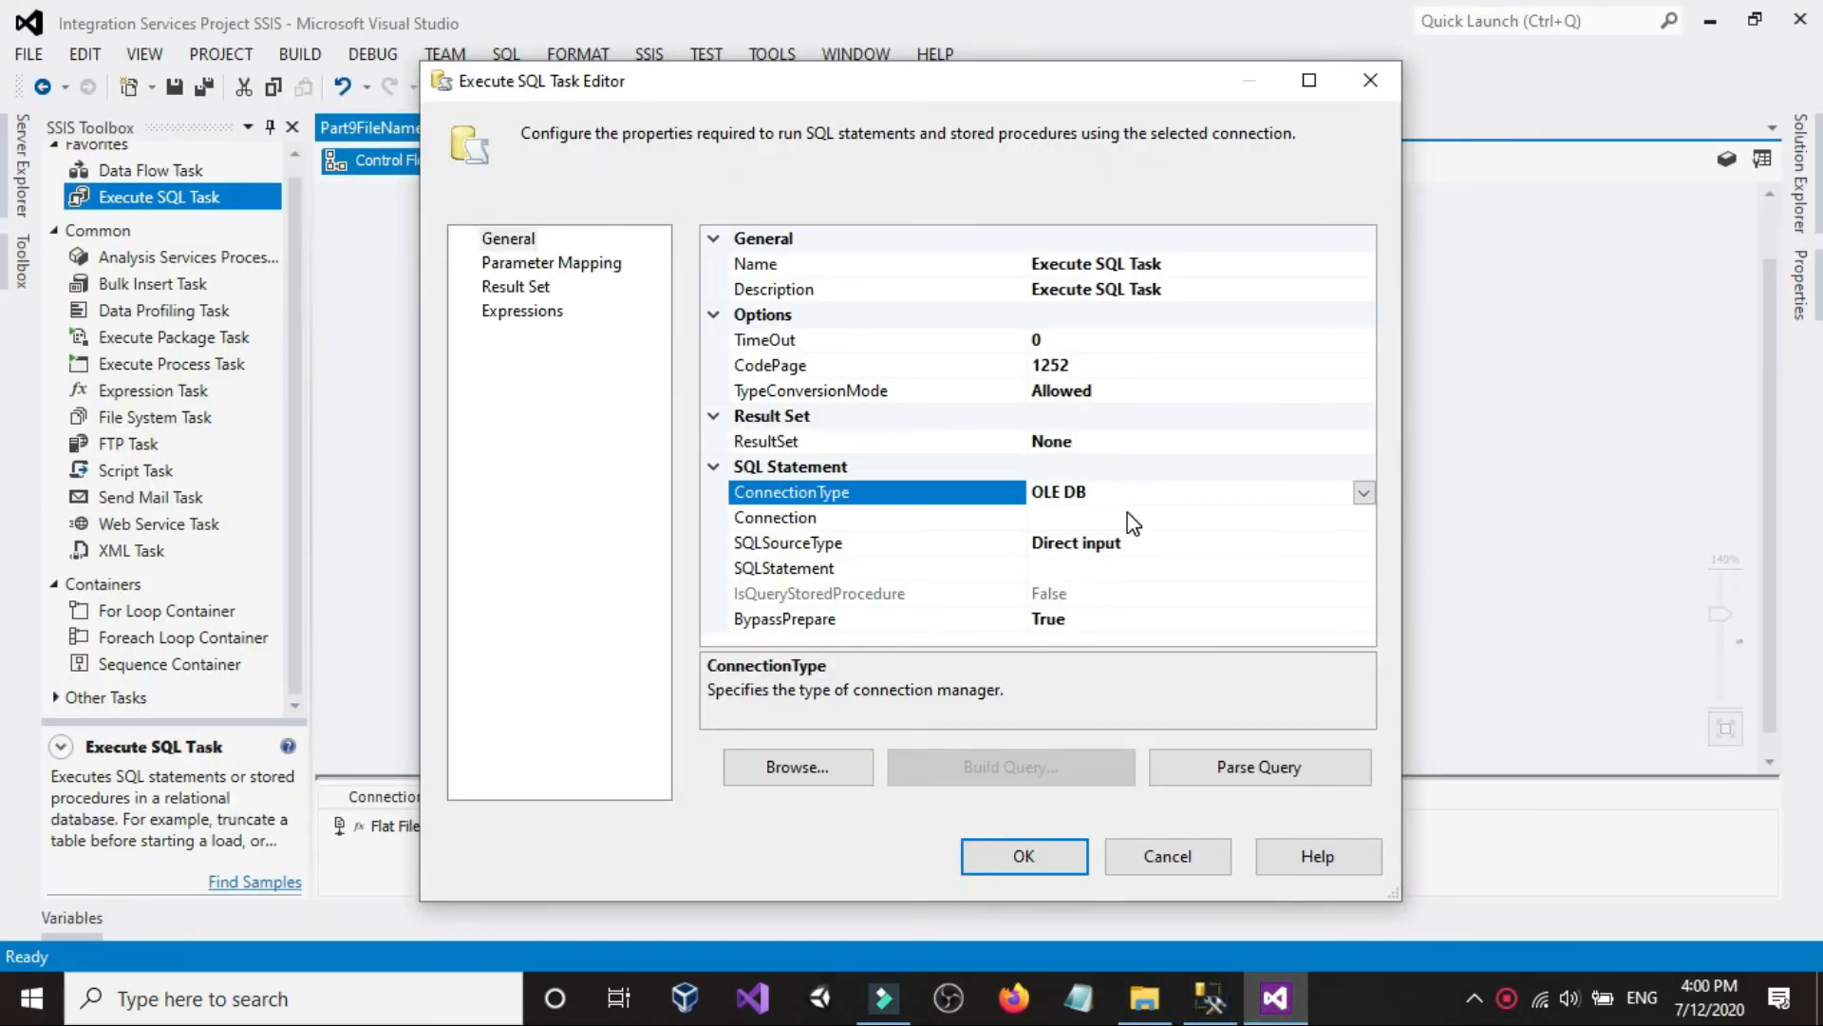
{"action": "left_click", "coordinate": [774, 517]}
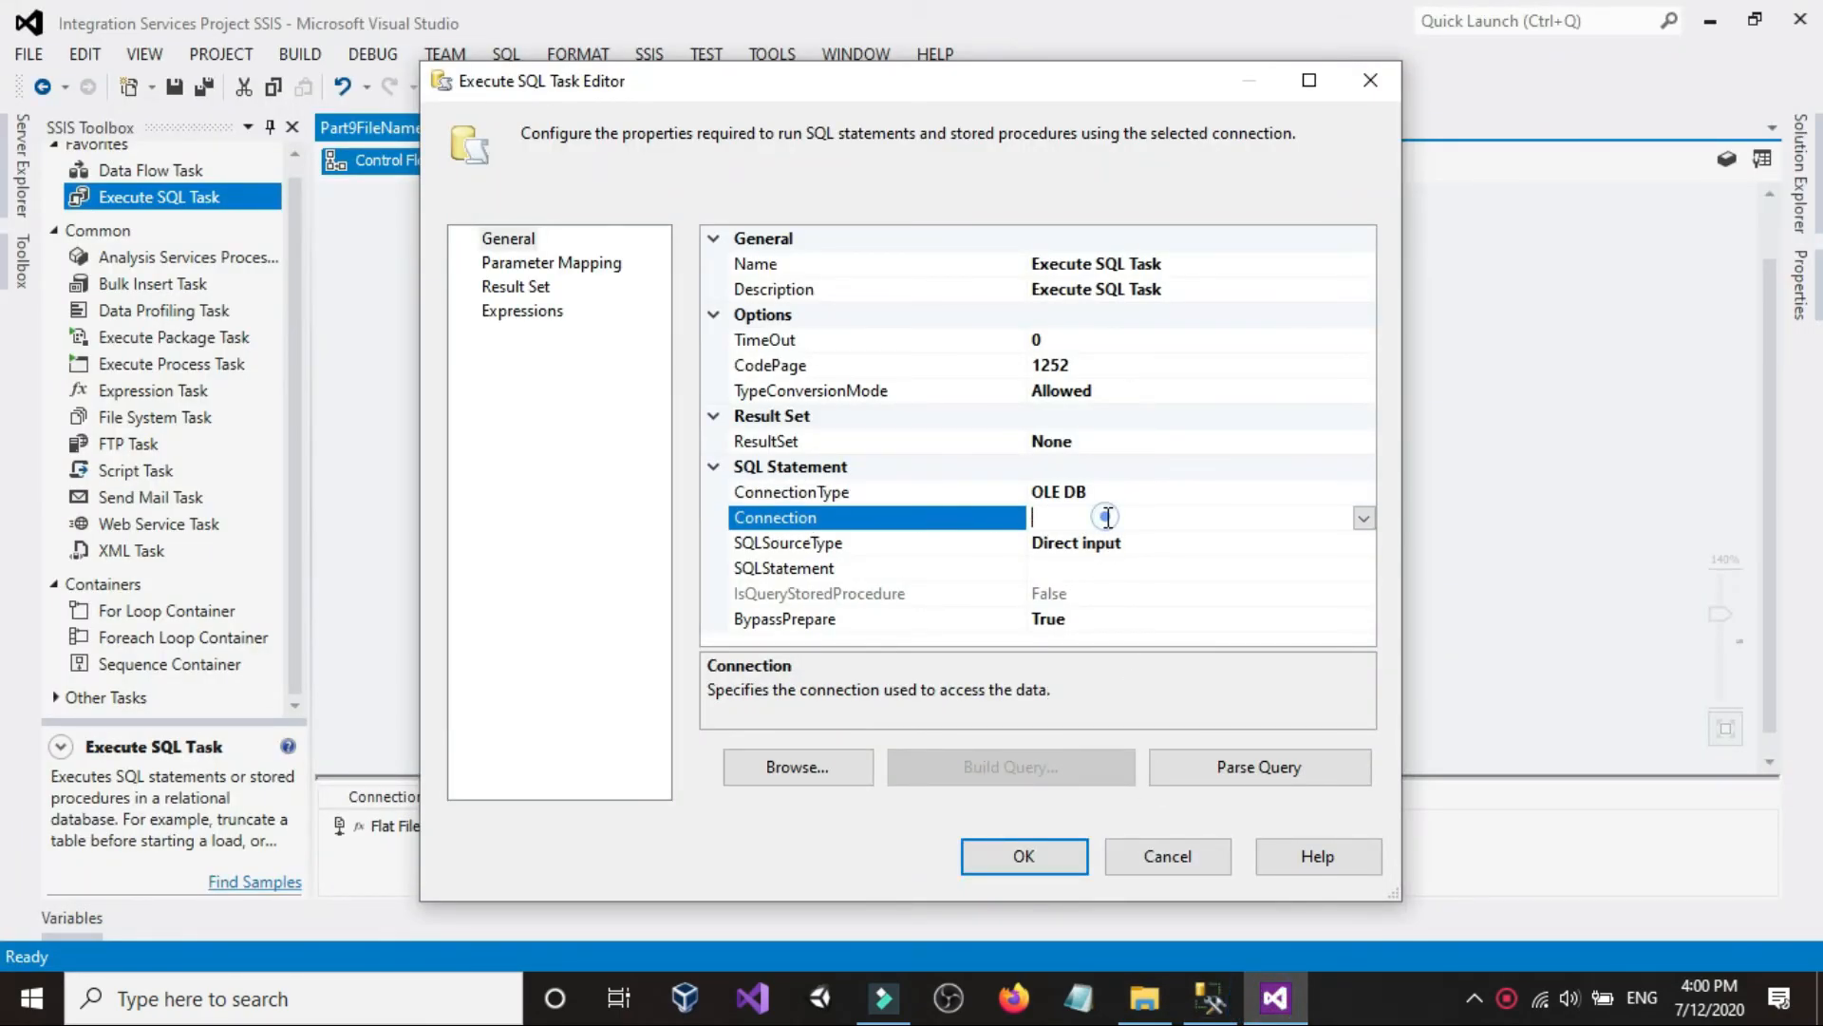
{"action": "left_click", "coordinate": [1363, 520]}
{"action": "left_click", "coordinate": [1195, 553]}
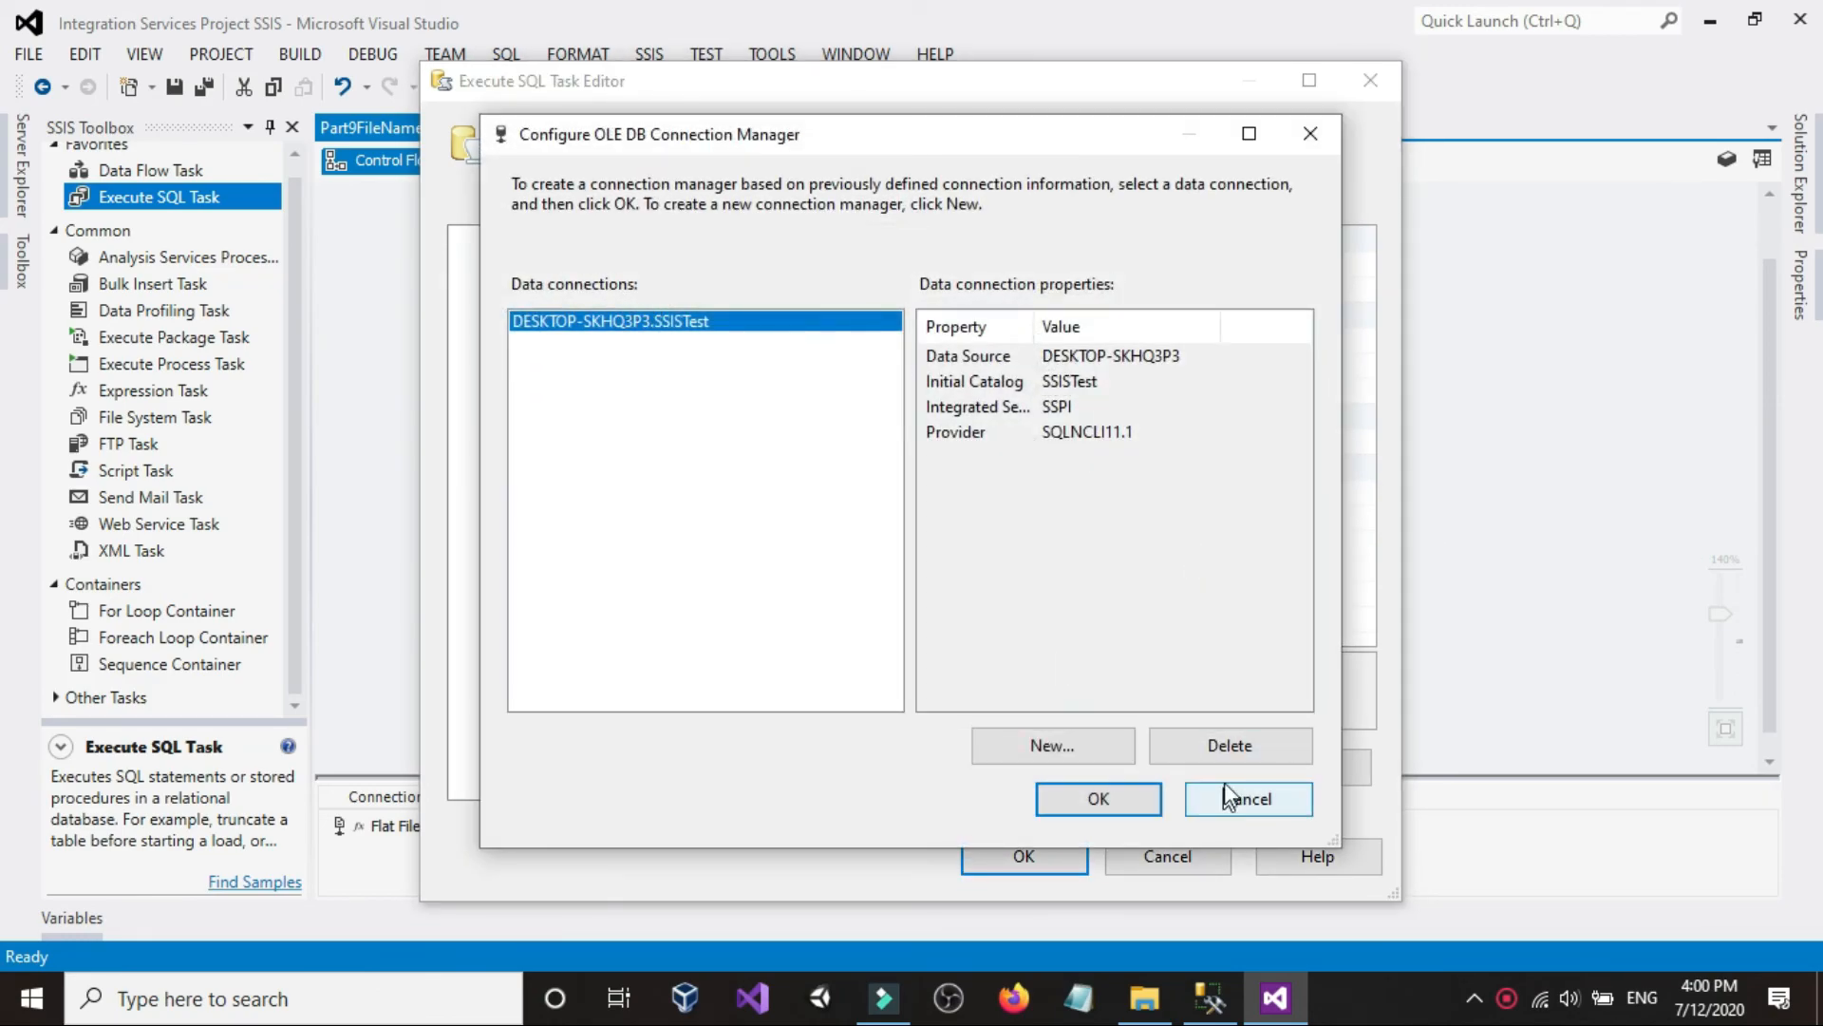
{"action": "left_click", "coordinate": [1225, 749]}
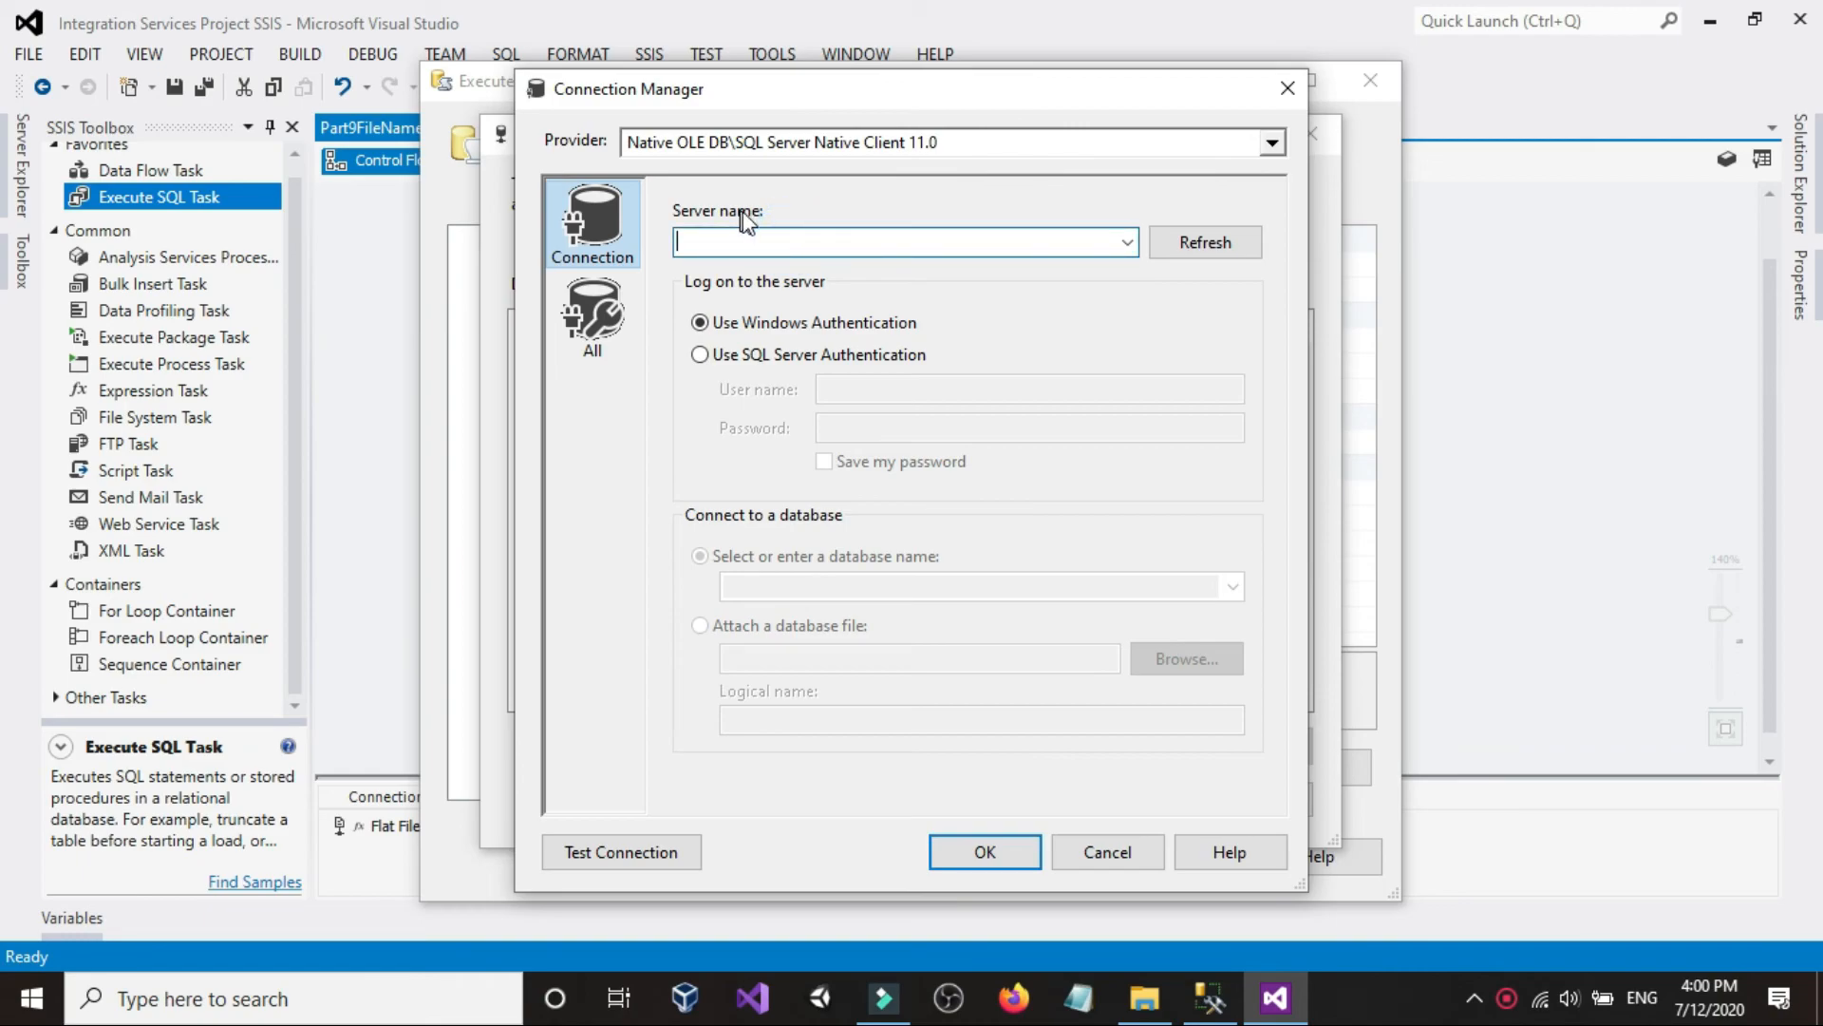
- In SQL Server Management Studio, copy the server name from the Database Engine connection dialog and close it without connecting
{"action": "left_click", "coordinate": [1208, 995]}
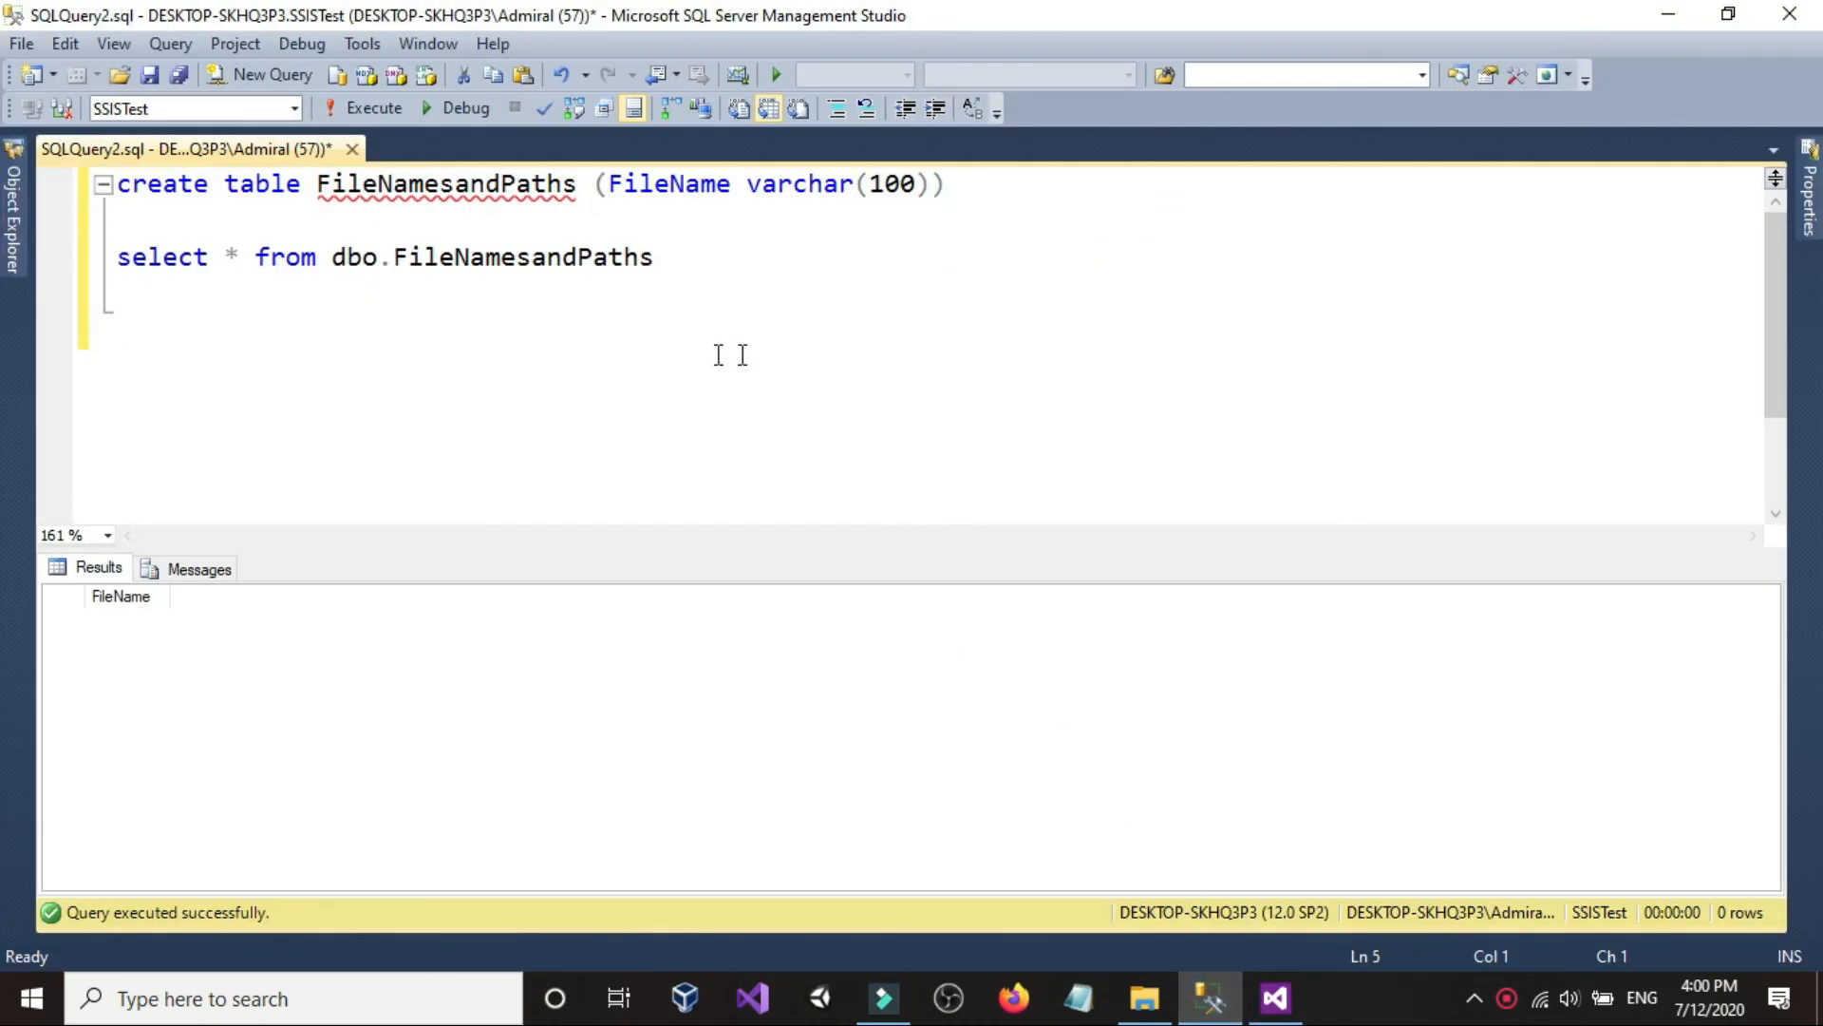
{"action": "left_click", "coordinate": [13, 195]}
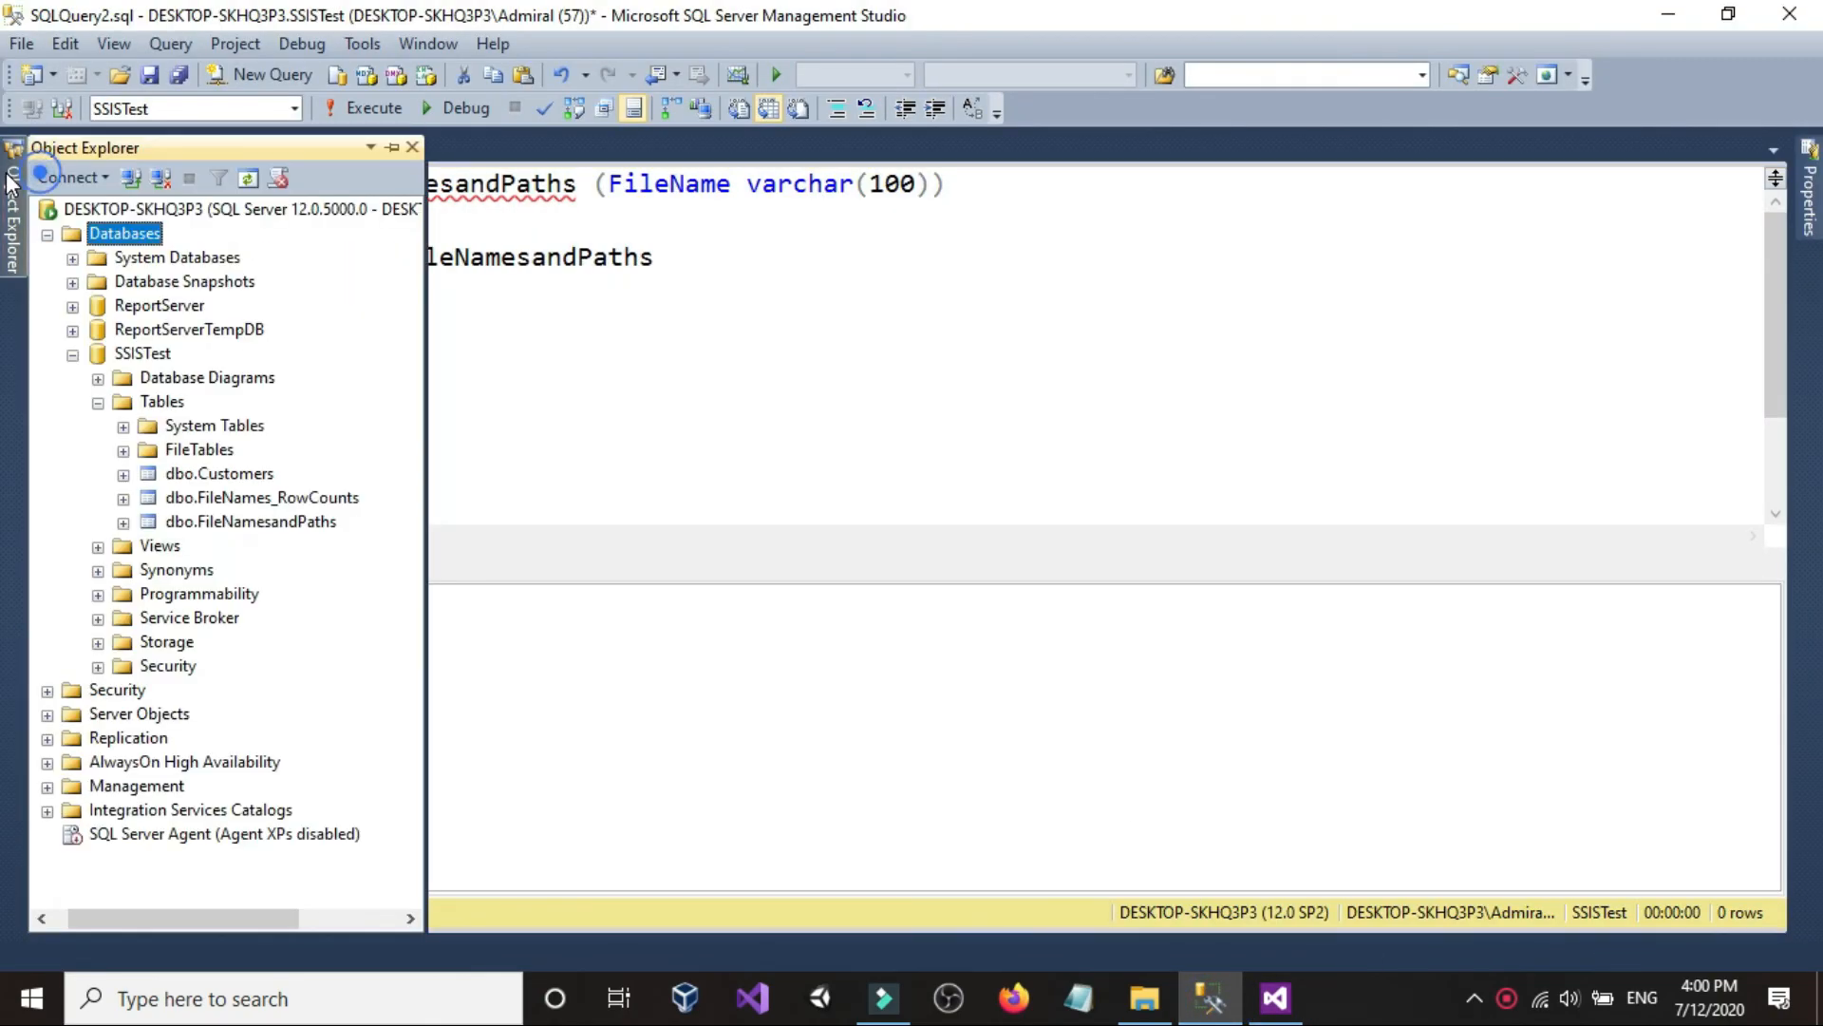
{"action": "left_click", "coordinate": [76, 177]}
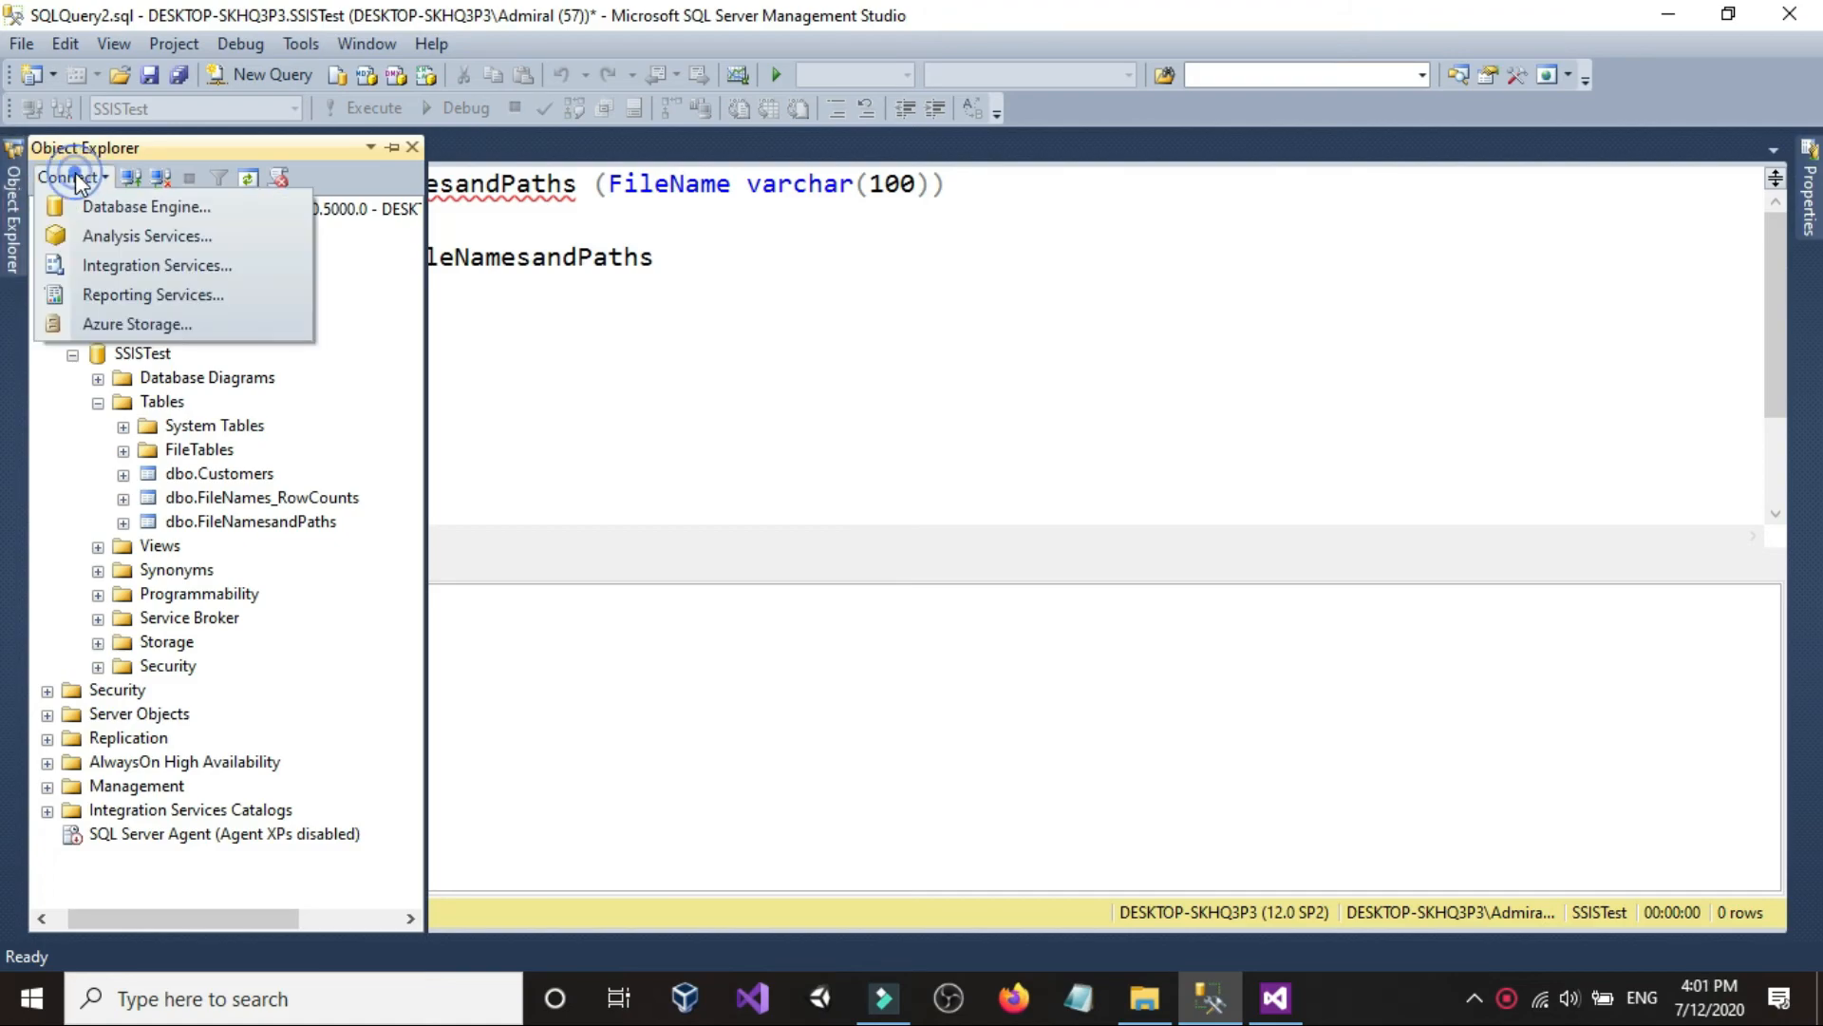
{"action": "left_click", "coordinate": [104, 201]}
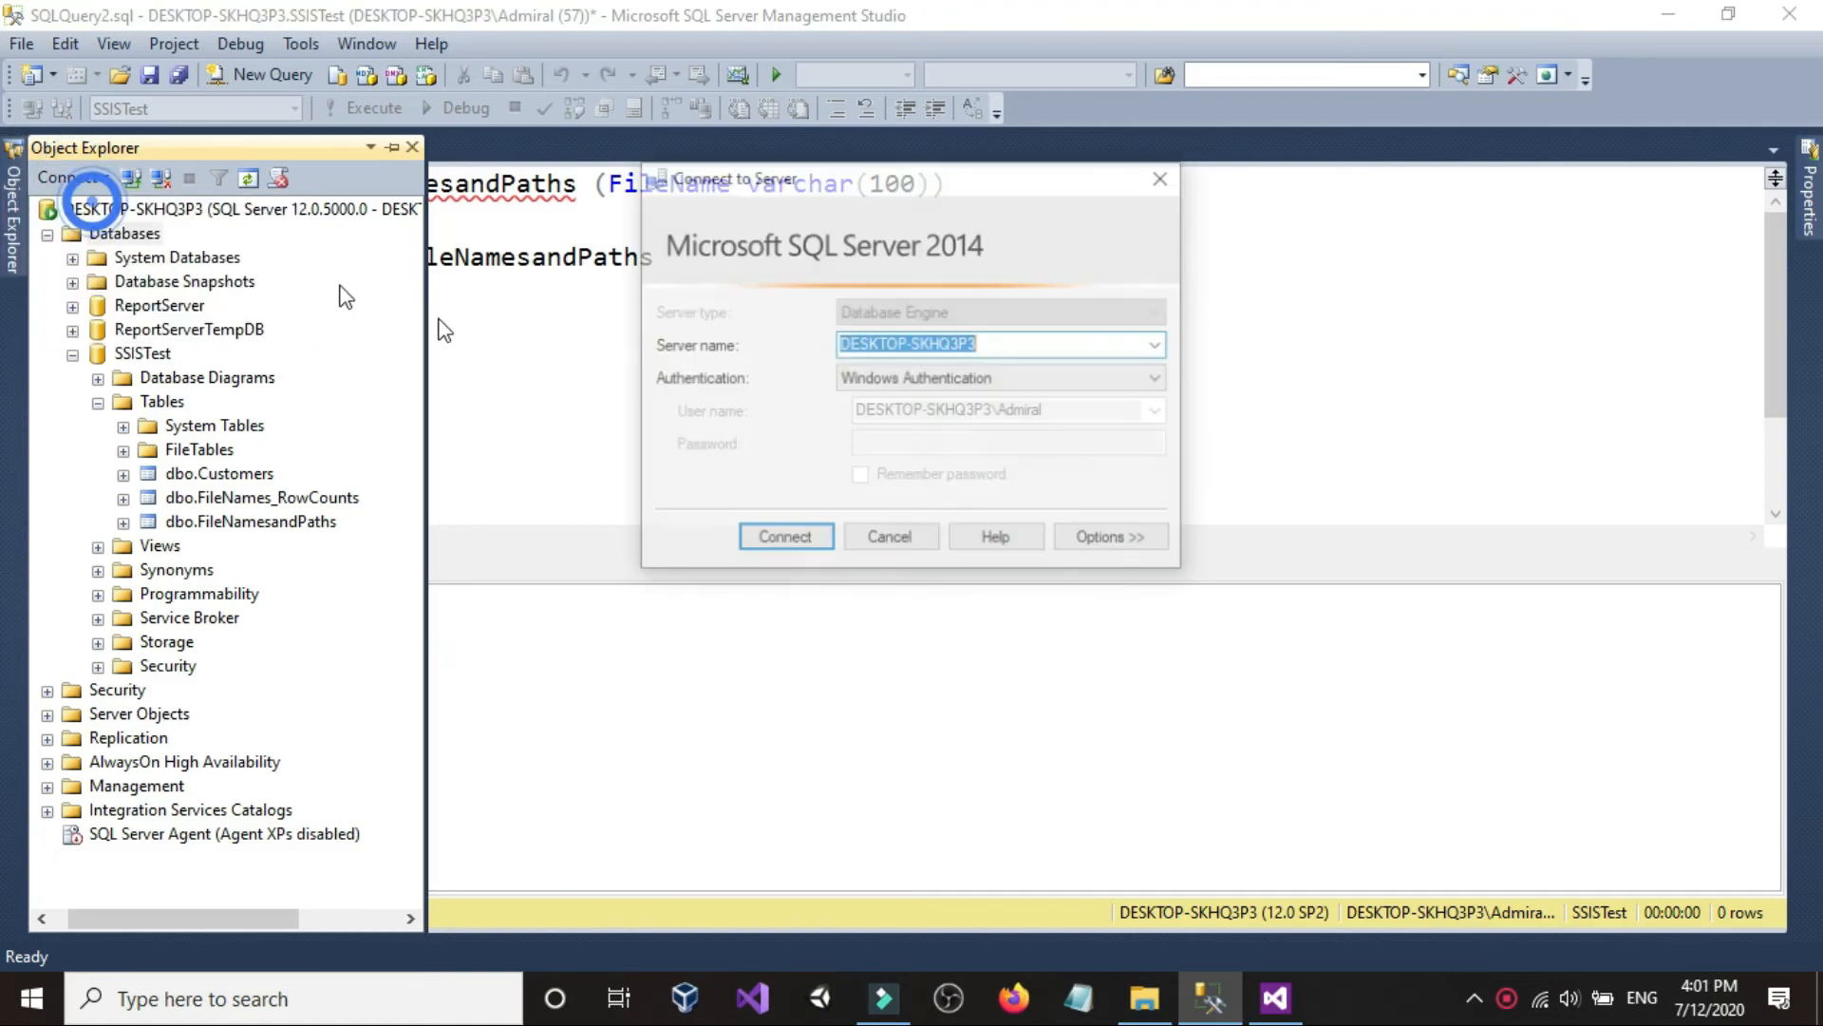
{"action": "right_click", "coordinate": [938, 346]}
{"action": "left_click", "coordinate": [987, 433]}
{"action": "left_click", "coordinate": [887, 538]}
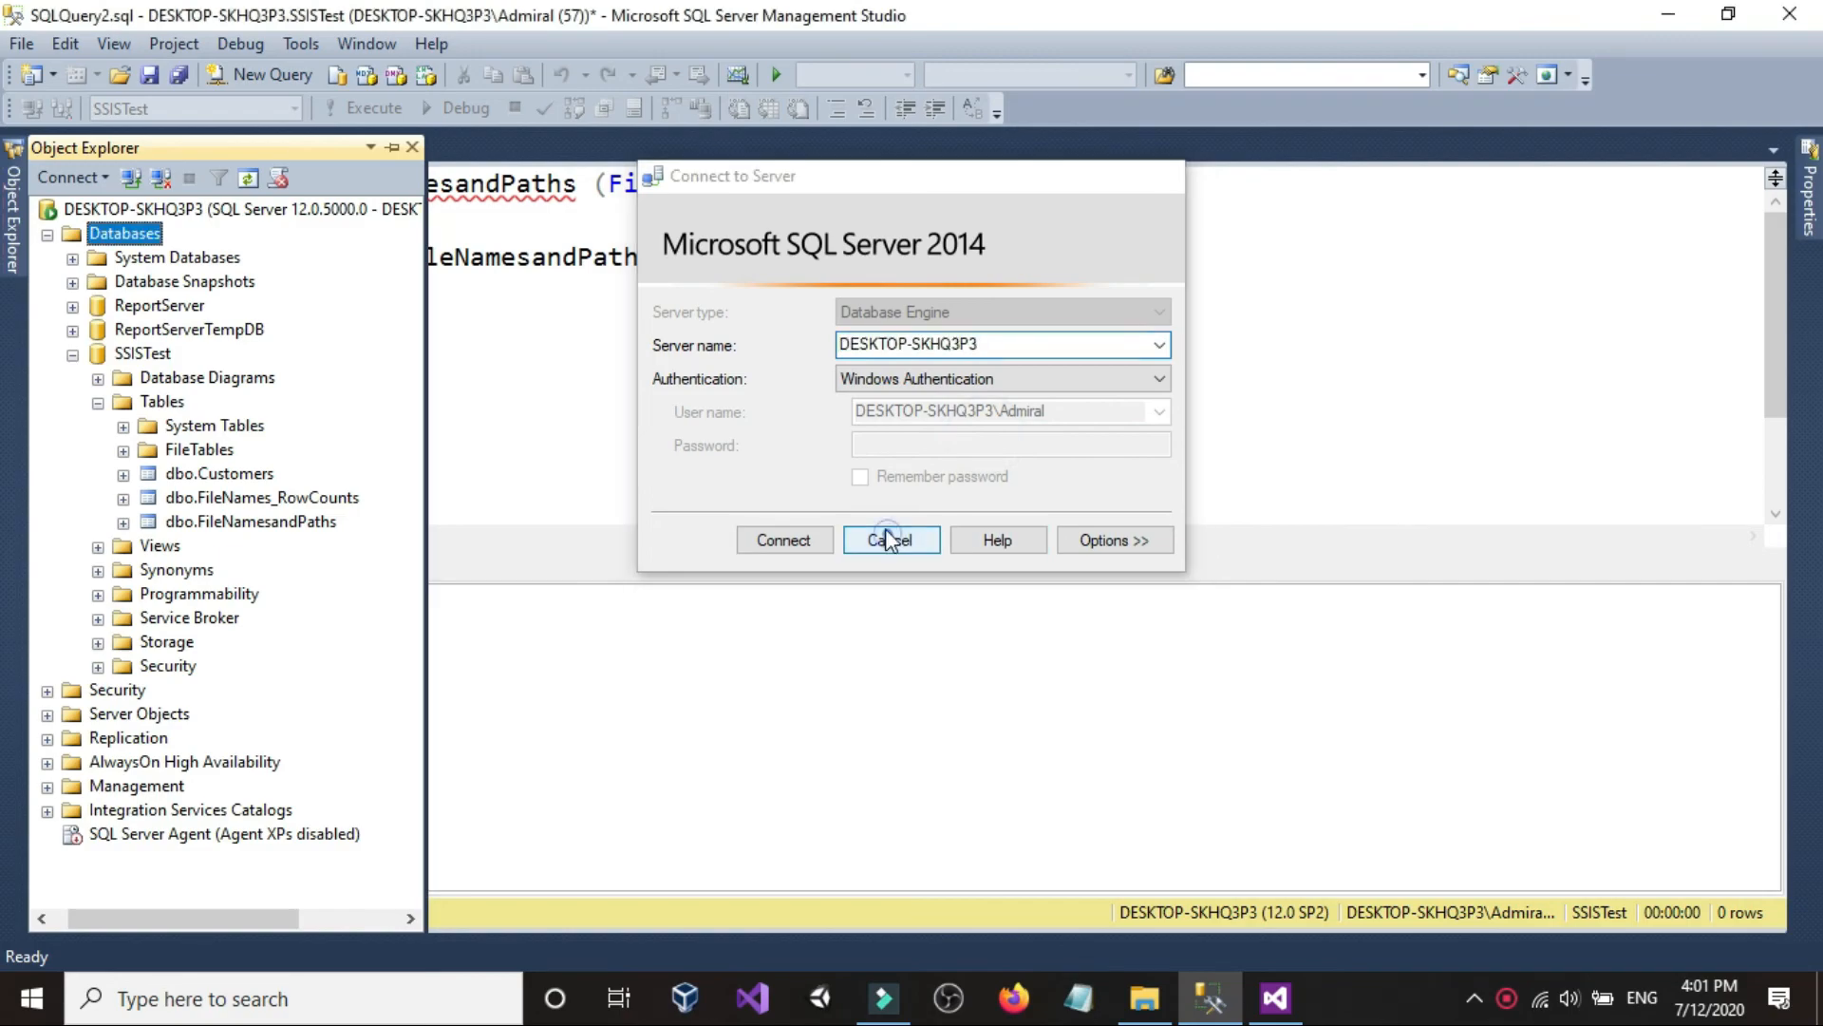
{"action": "left_click", "coordinate": [843, 404]}
{"action": "type", "text": "sele"}
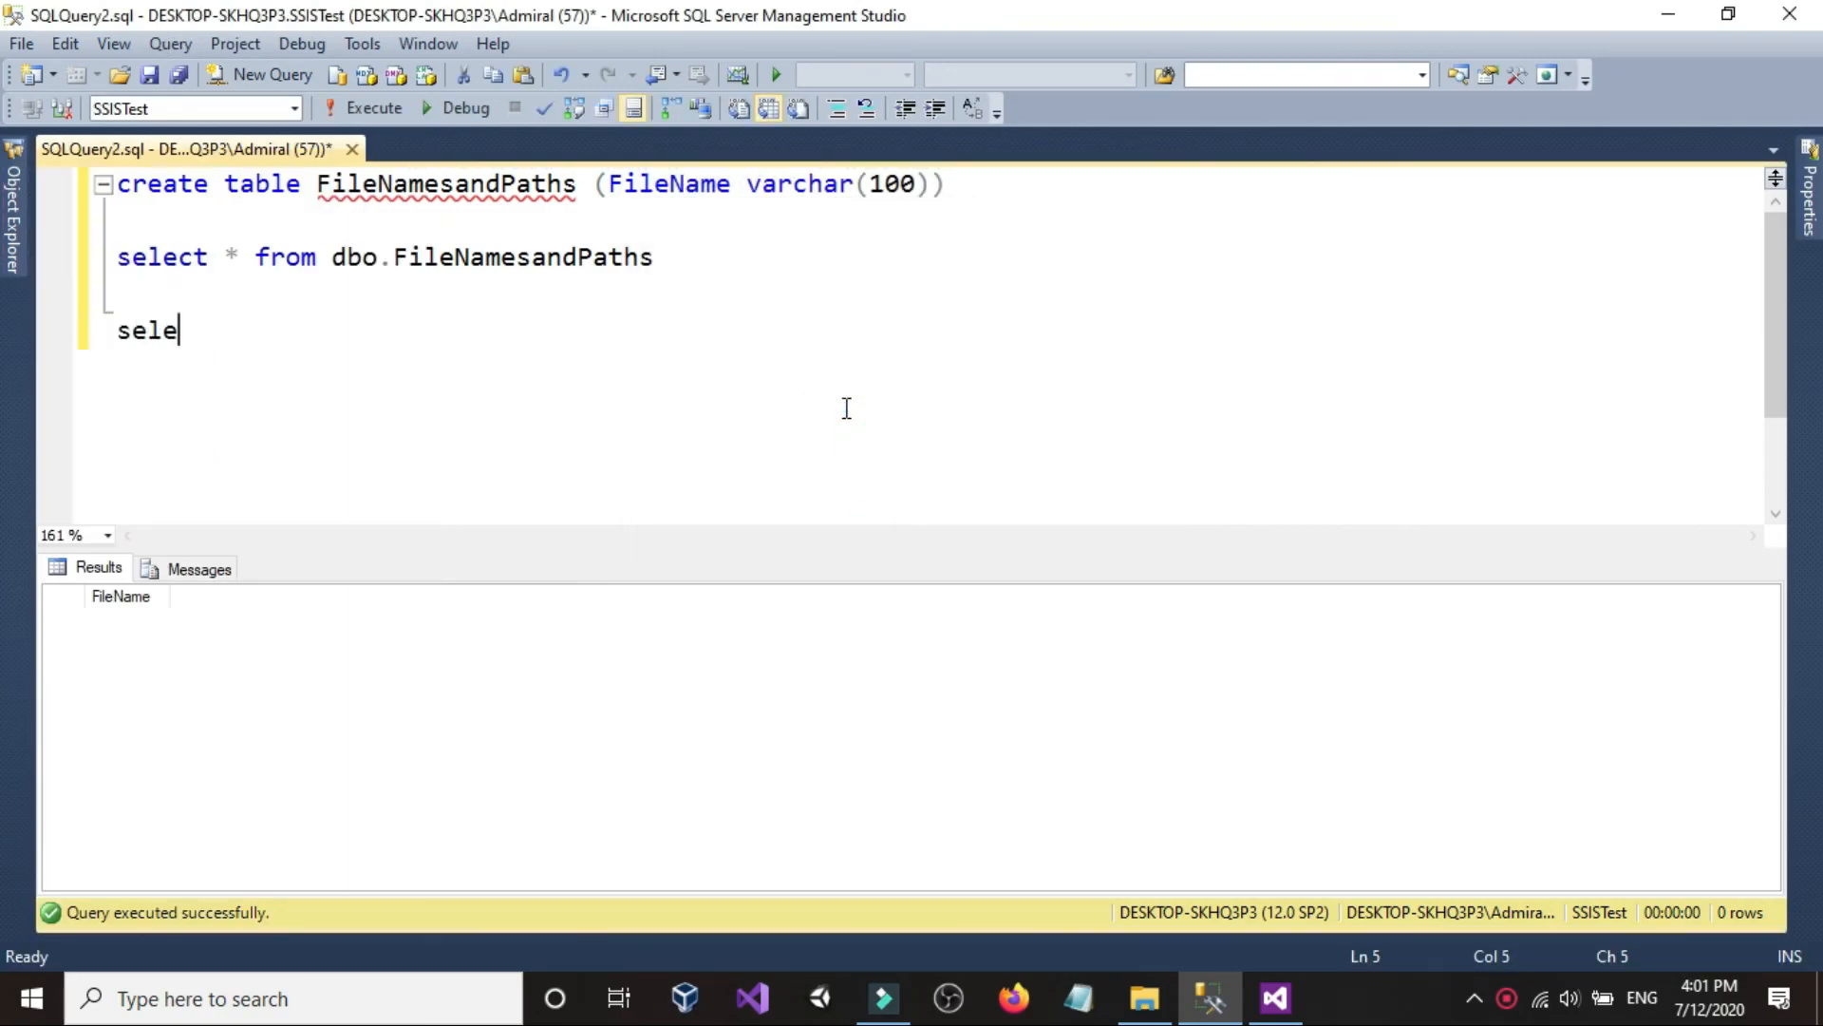
{"action": "type", "text": "ct @@ser"}
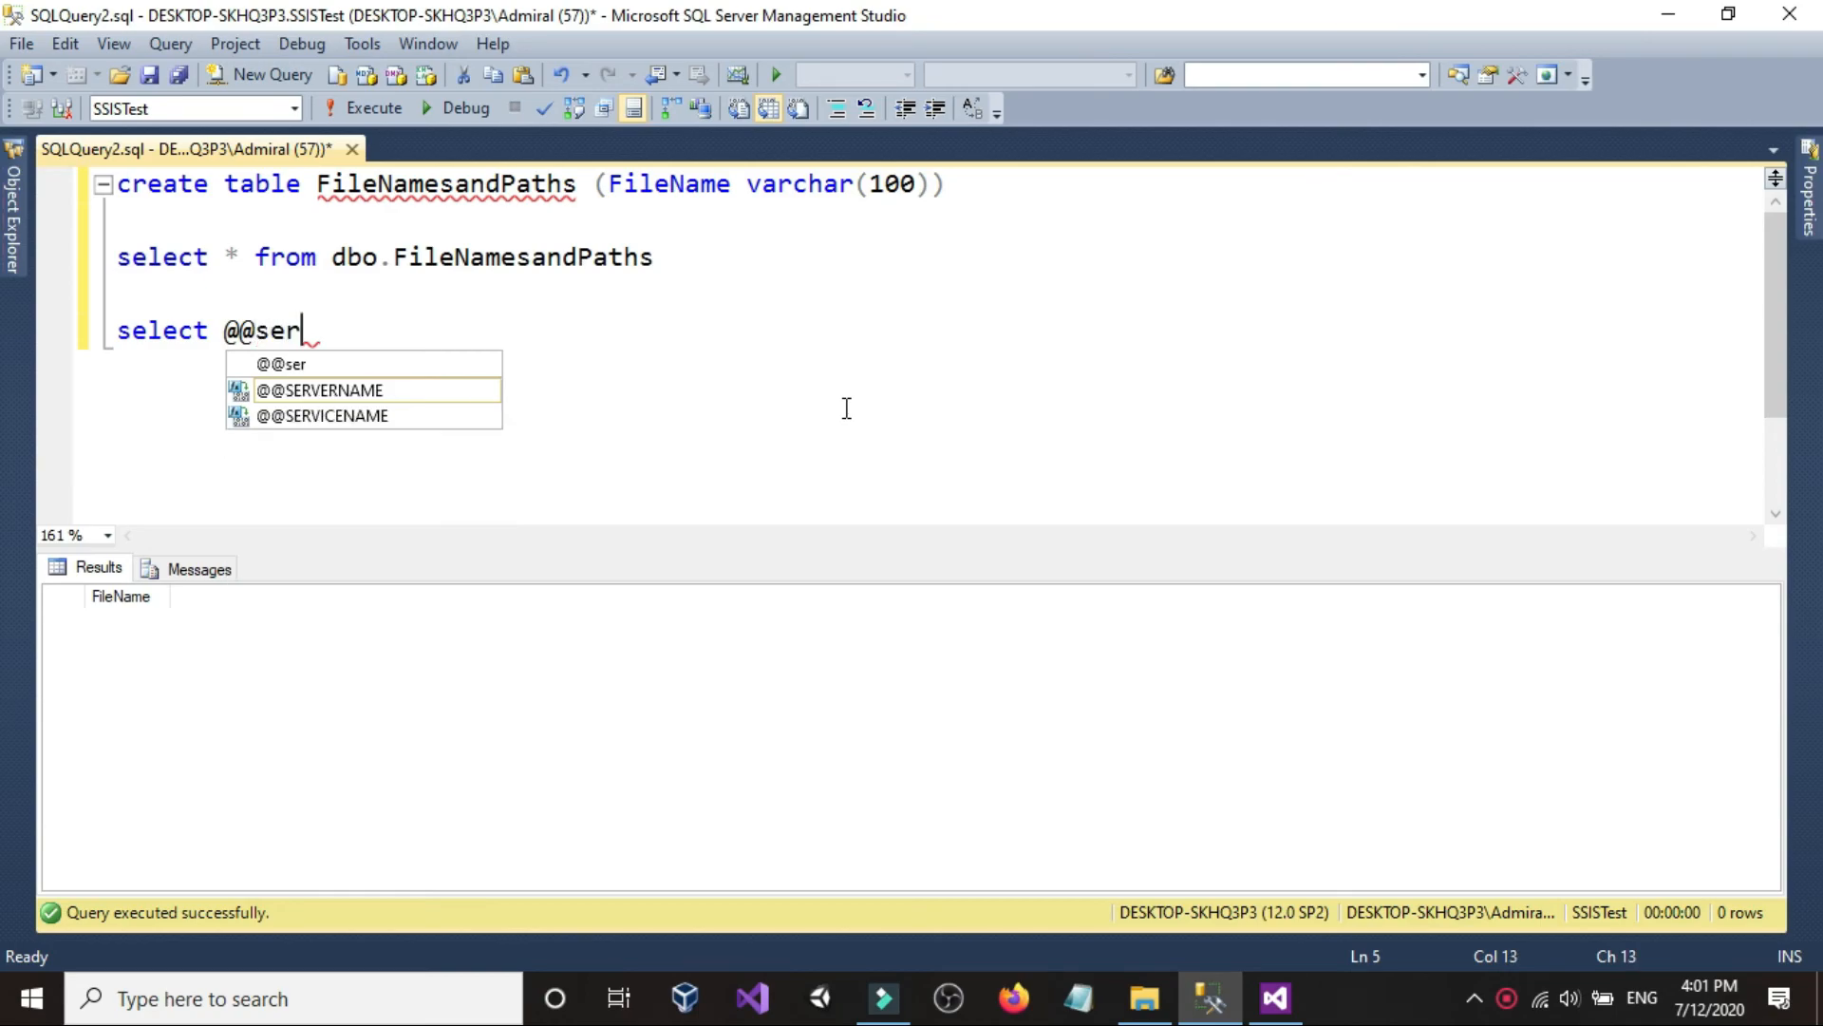
{"action": "double_click", "coordinate": [367, 390]}
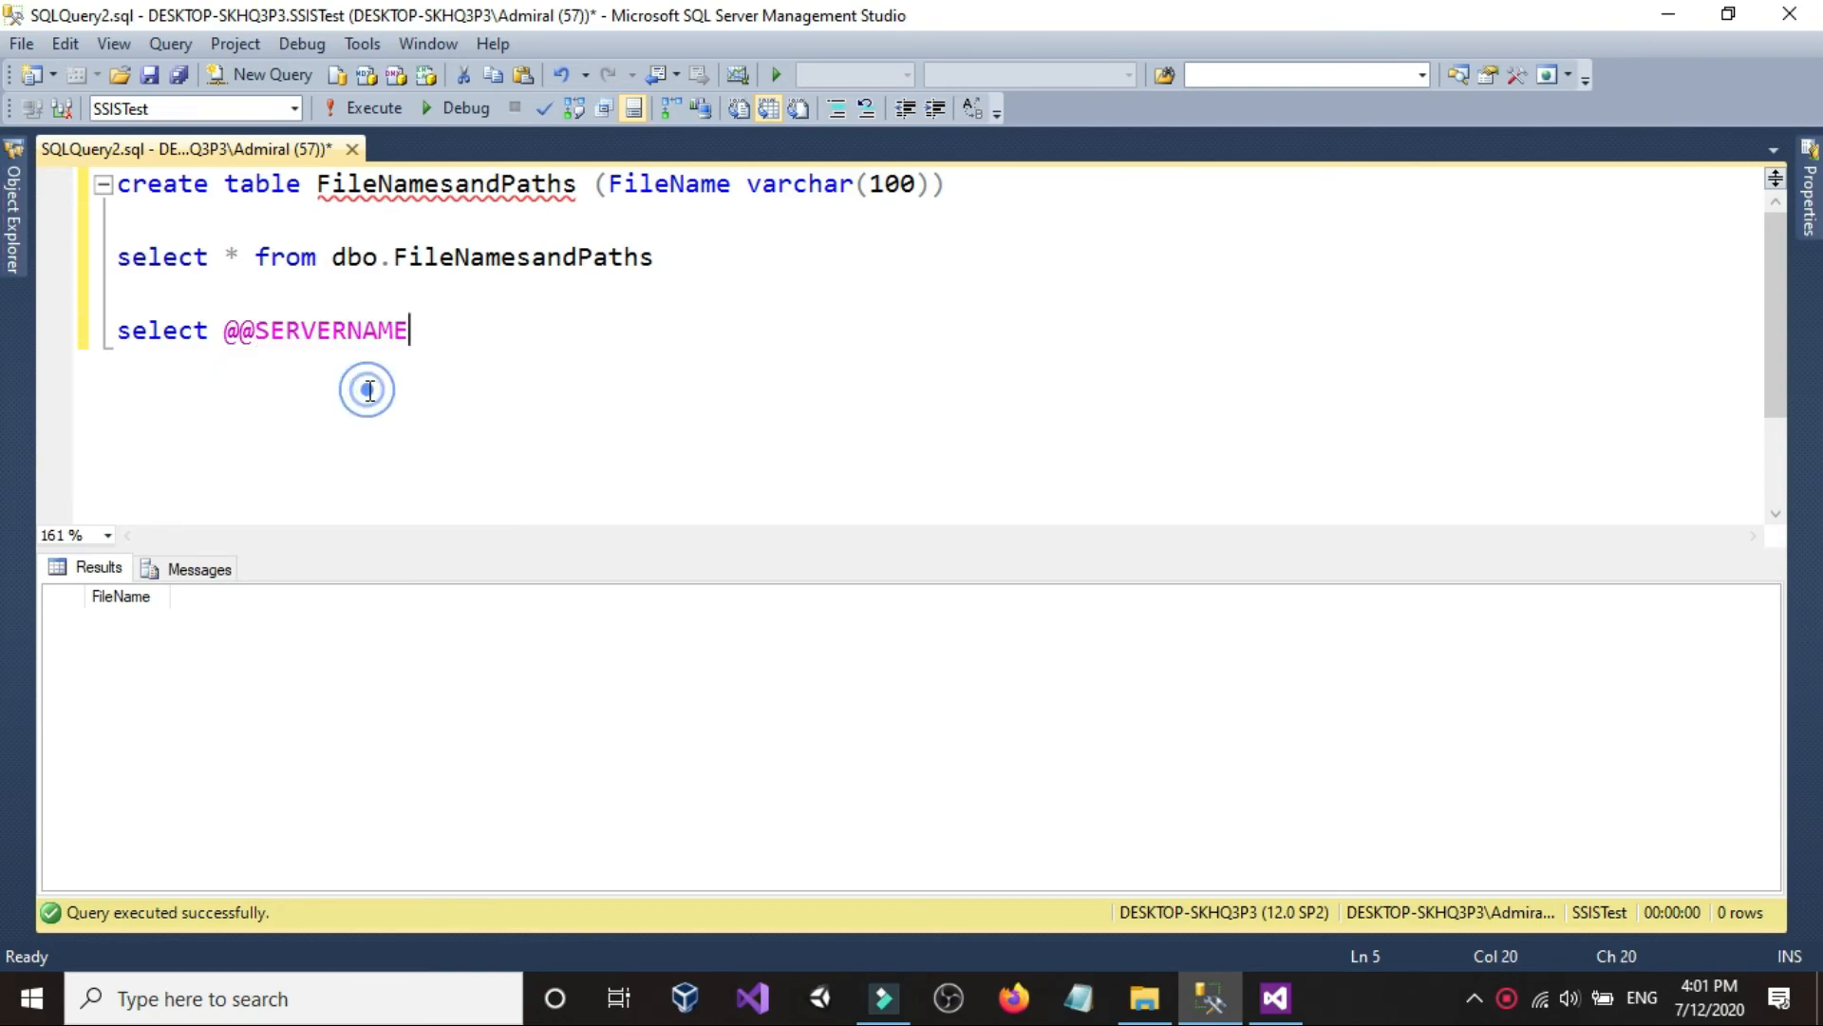
{"action": "left_click_drag", "start_coordinate": [476, 322], "coordinate": [116, 329]}
{"action": "left_click", "coordinate": [361, 107]}
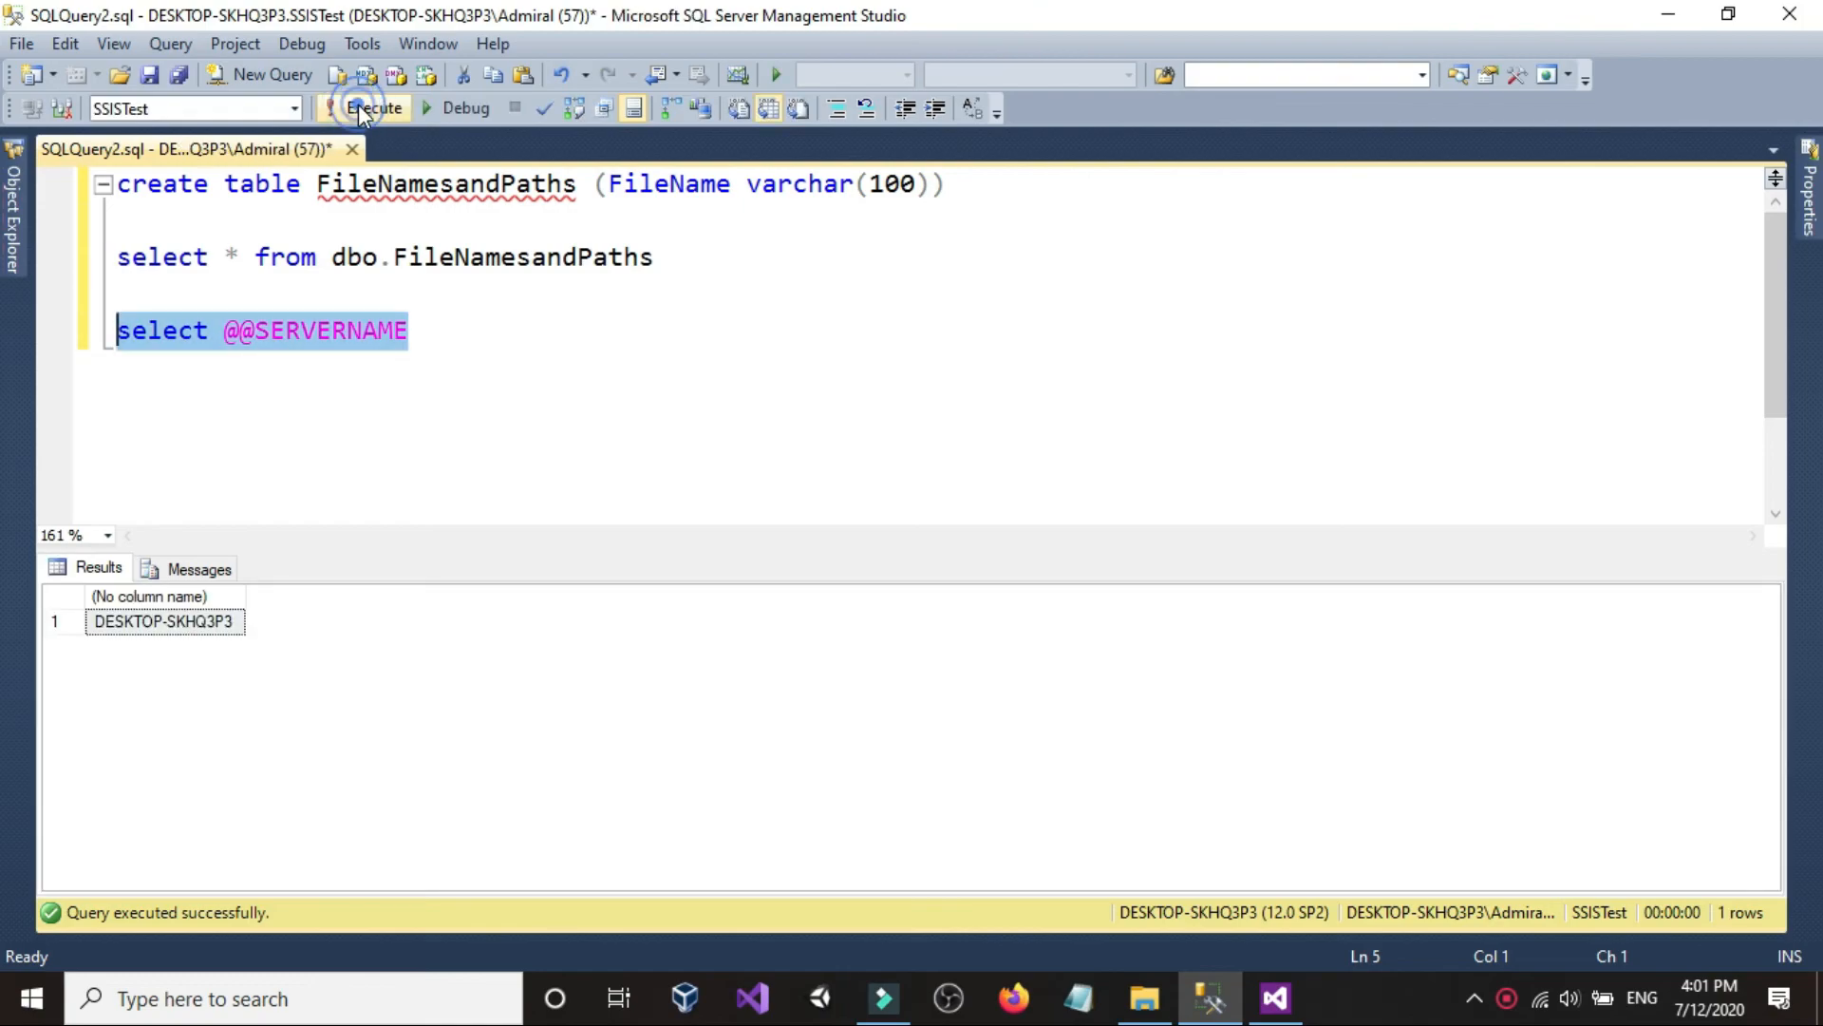
- Copy the server name from the query result and paste it as the new connection's server name in Visual Studio
{"action": "left_click", "coordinate": [195, 617]}
{"action": "right_click", "coordinate": [200, 619]}
{"action": "left_click", "coordinate": [228, 631]}
{"action": "left_click", "coordinate": [716, 402]}
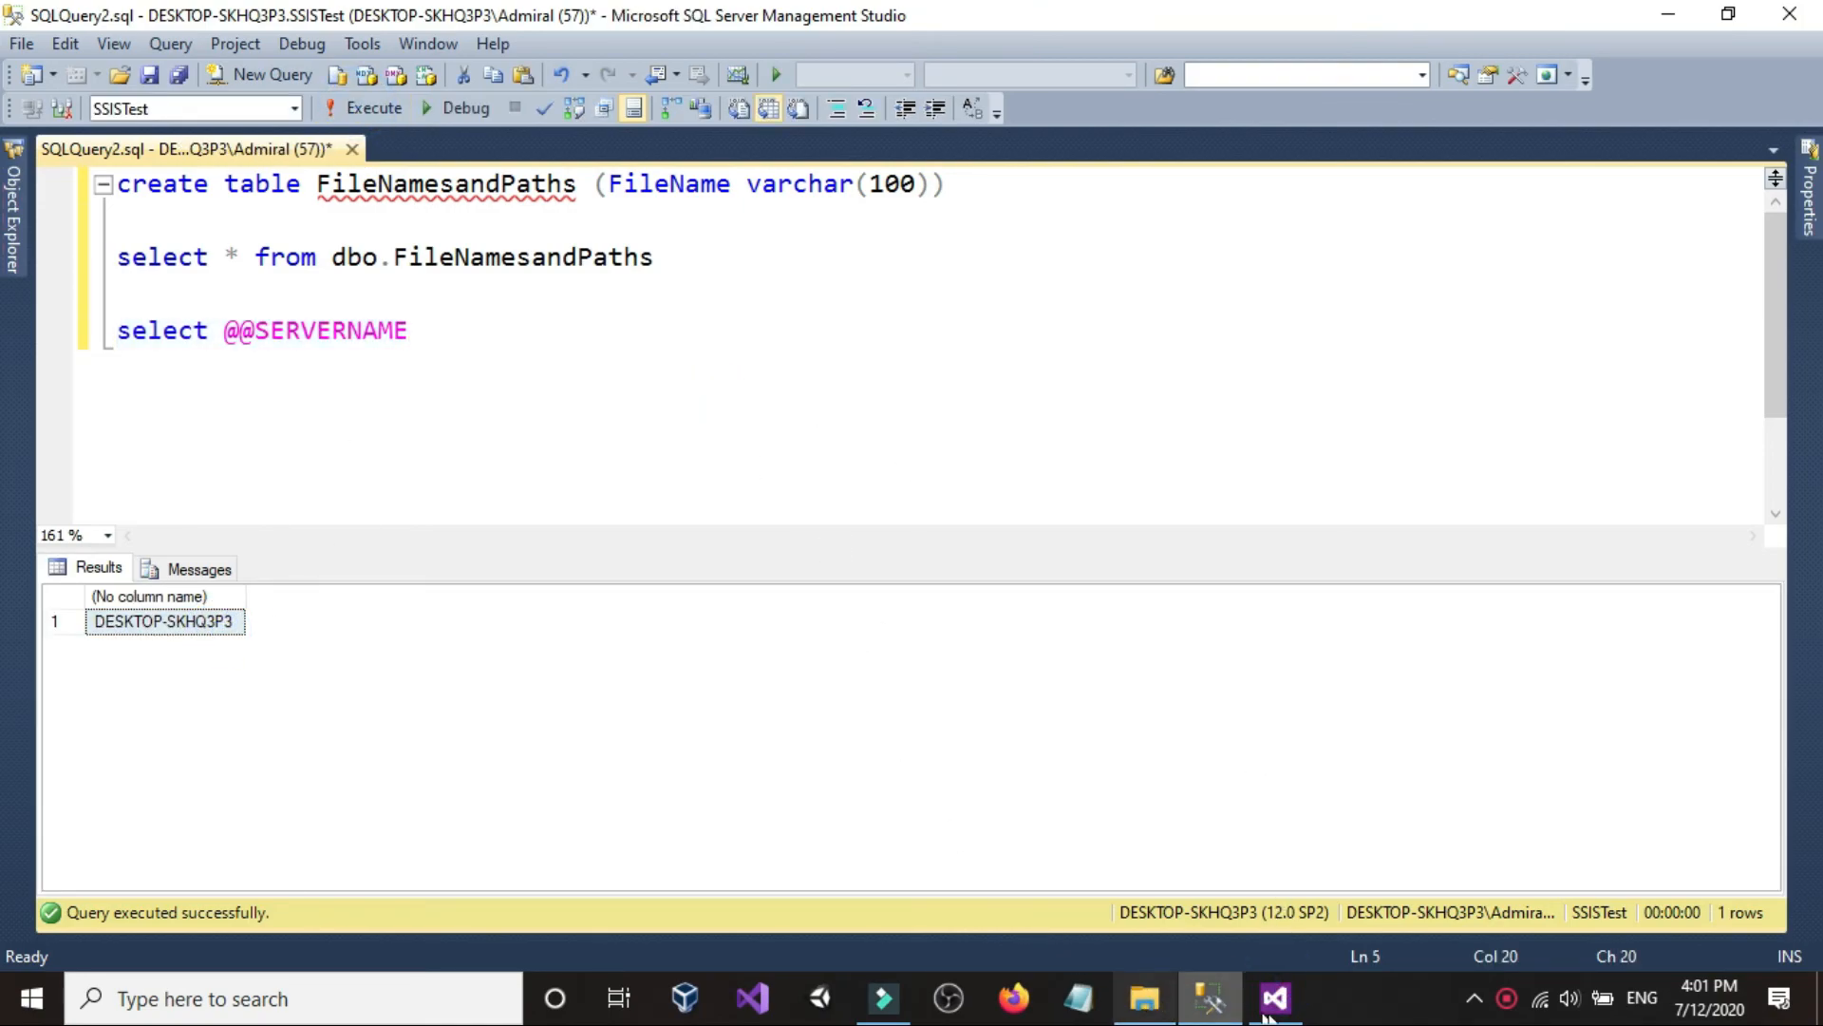
{"action": "left_click", "coordinate": [1280, 999]}
{"action": "right_click", "coordinate": [828, 252]}
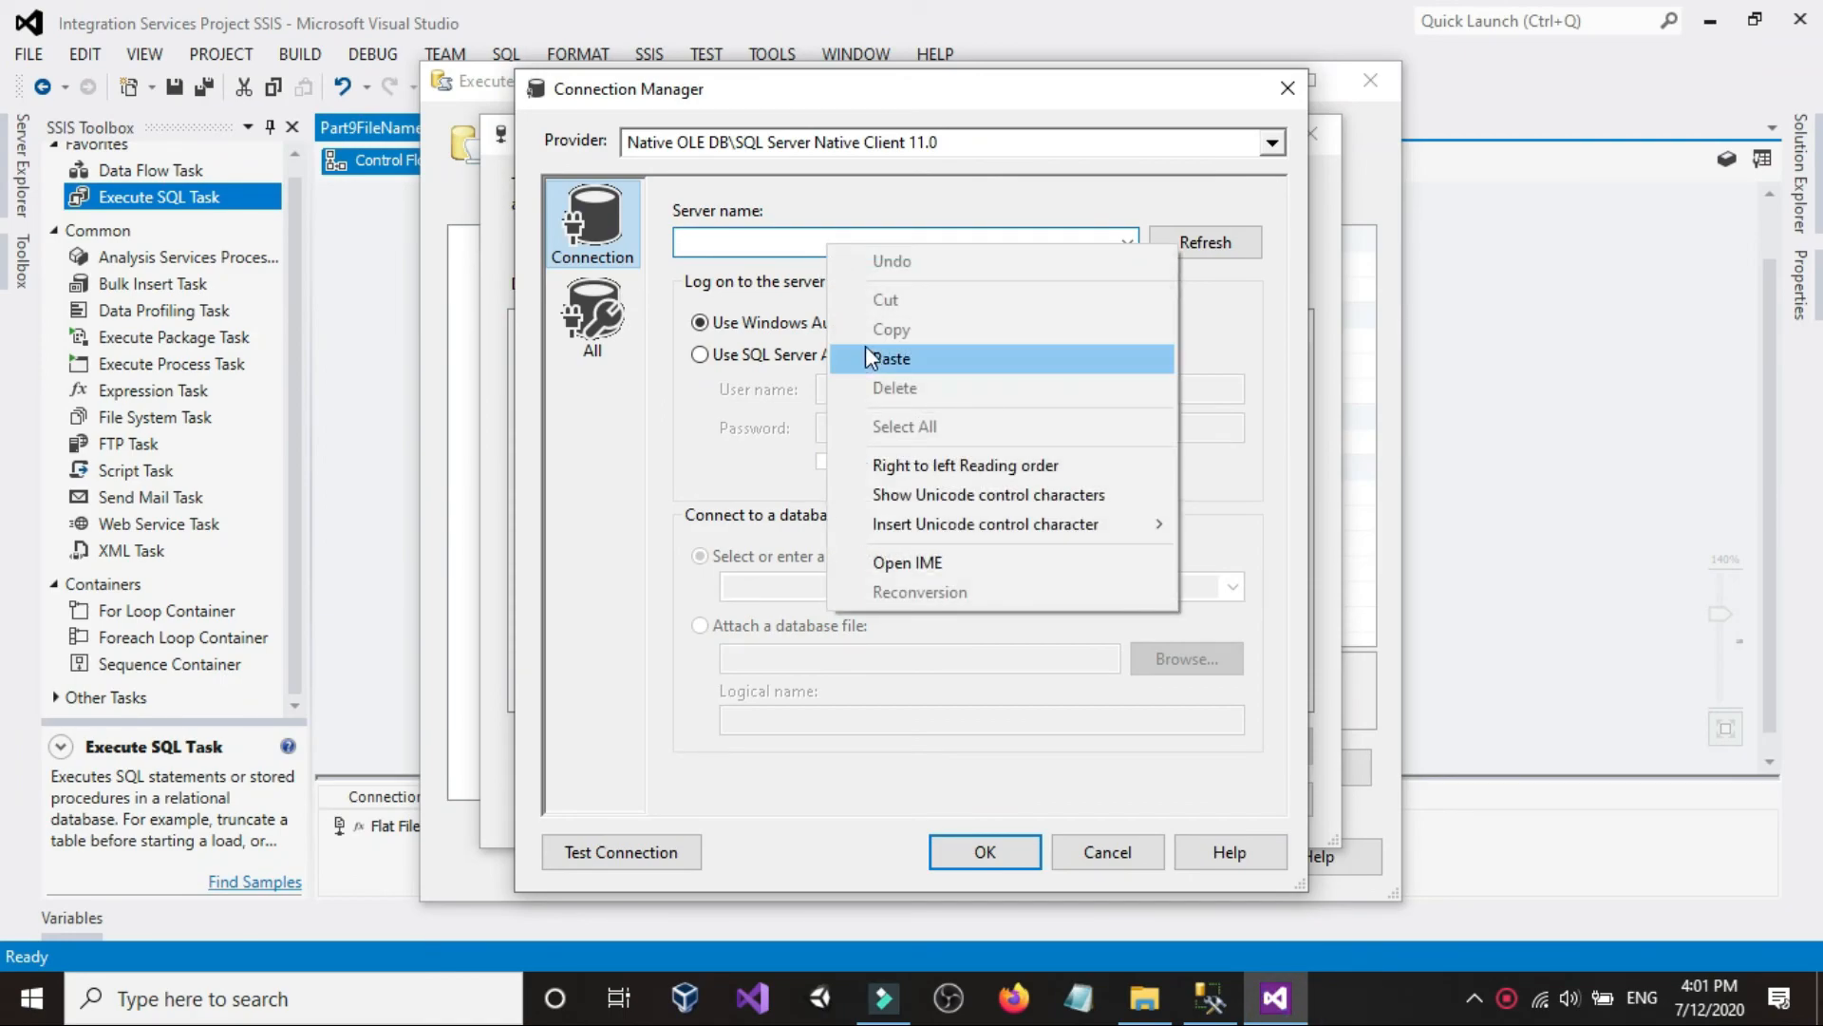
{"action": "left_click", "coordinate": [881, 354]}
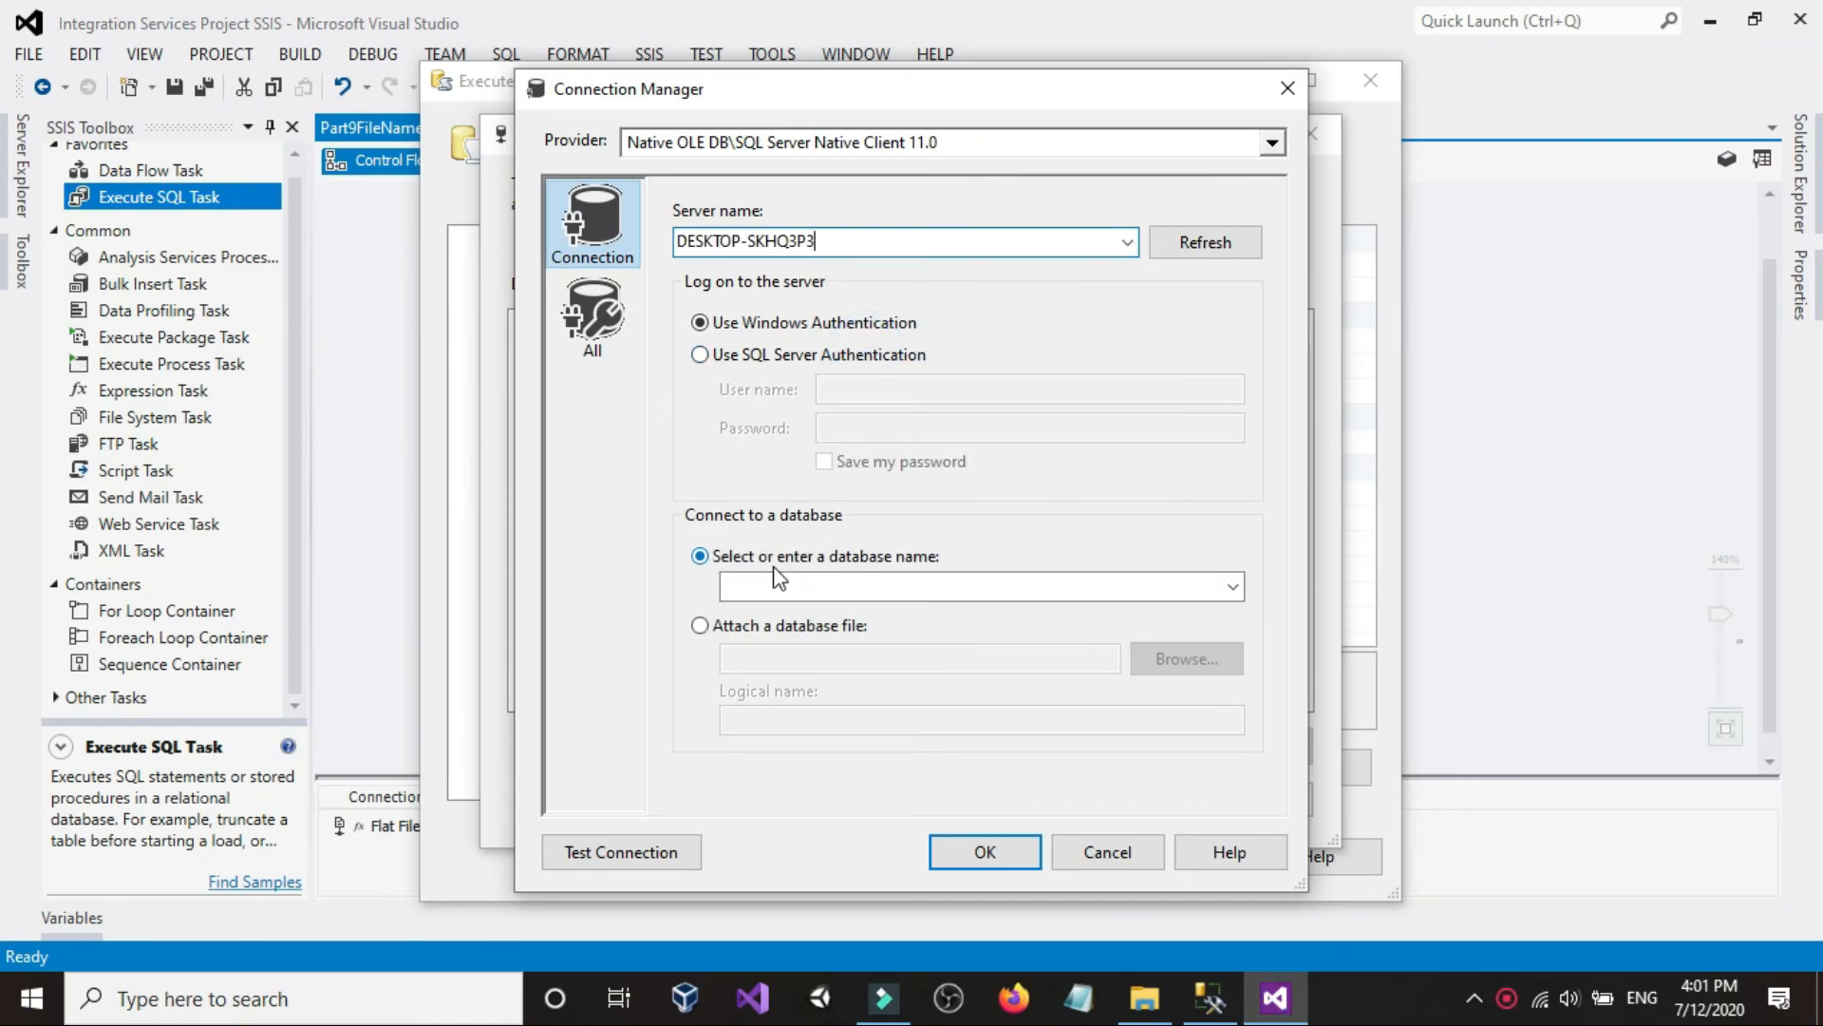
- Choose SSISTest as the connection's database and test the connection
{"action": "left_click", "coordinate": [1213, 999]}
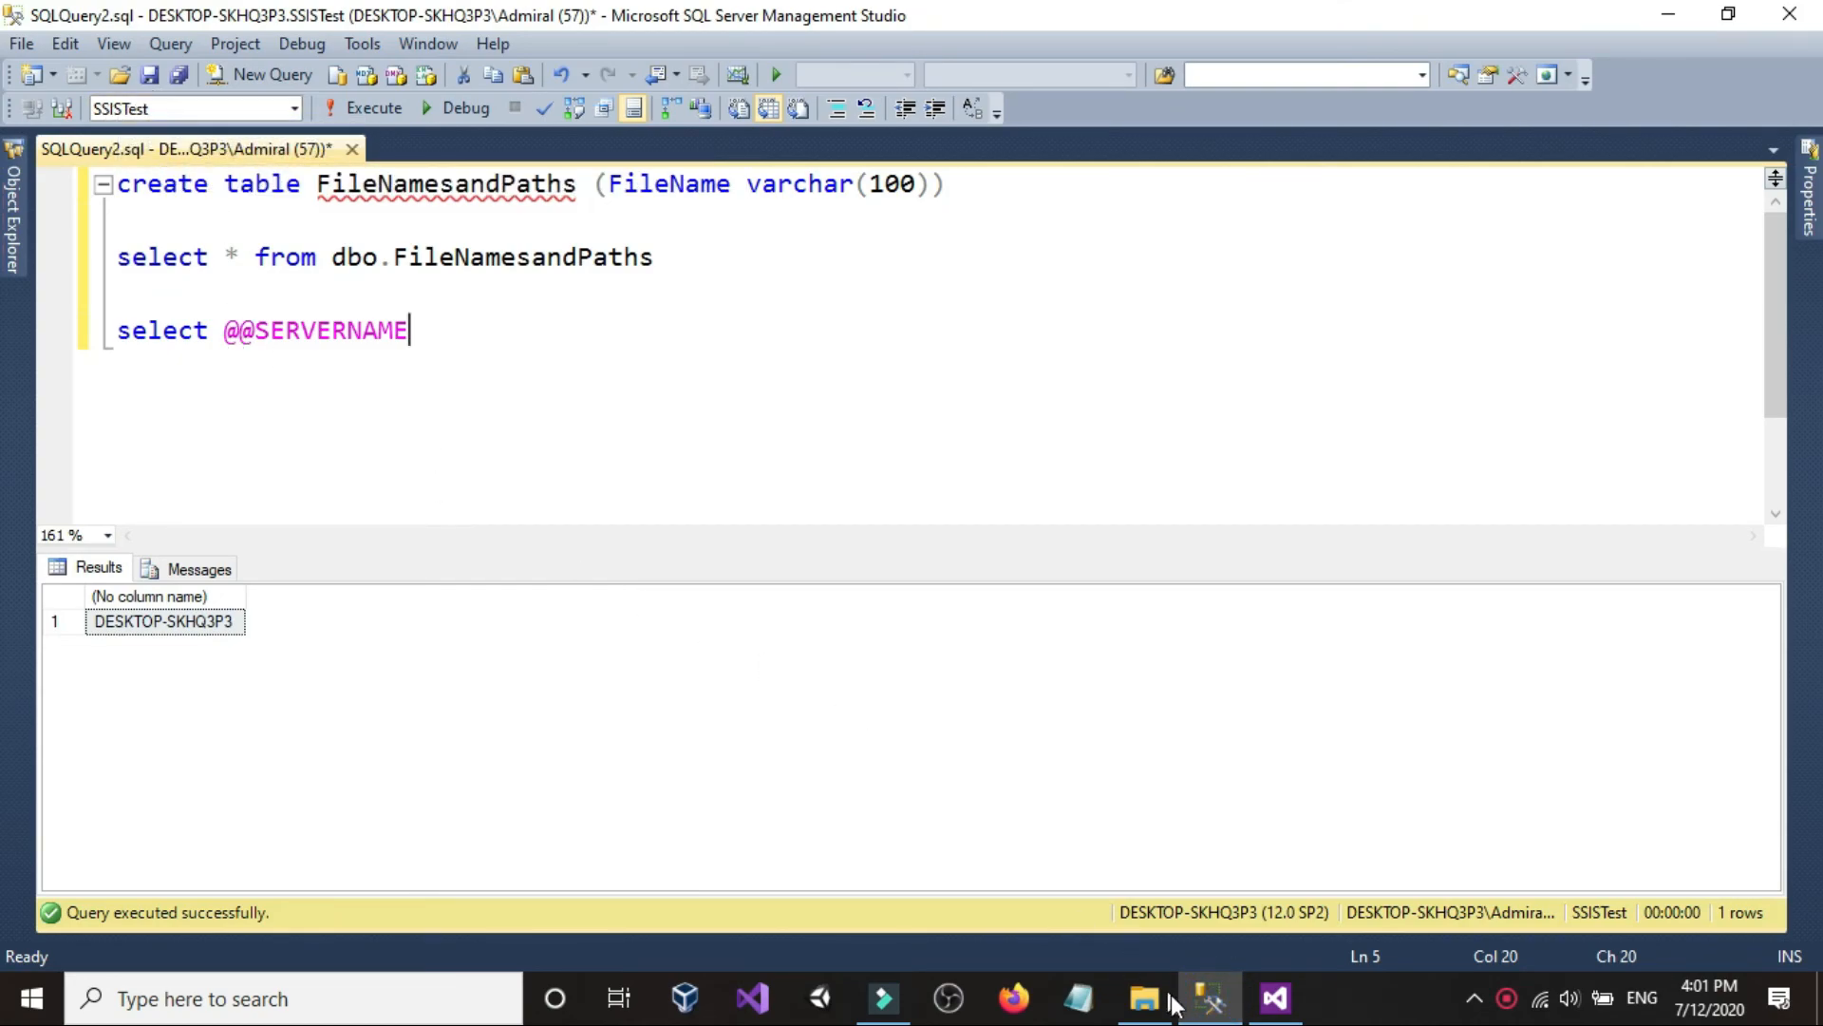
{"action": "left_click", "coordinate": [1273, 997]}
{"action": "left_click", "coordinate": [1225, 585]}
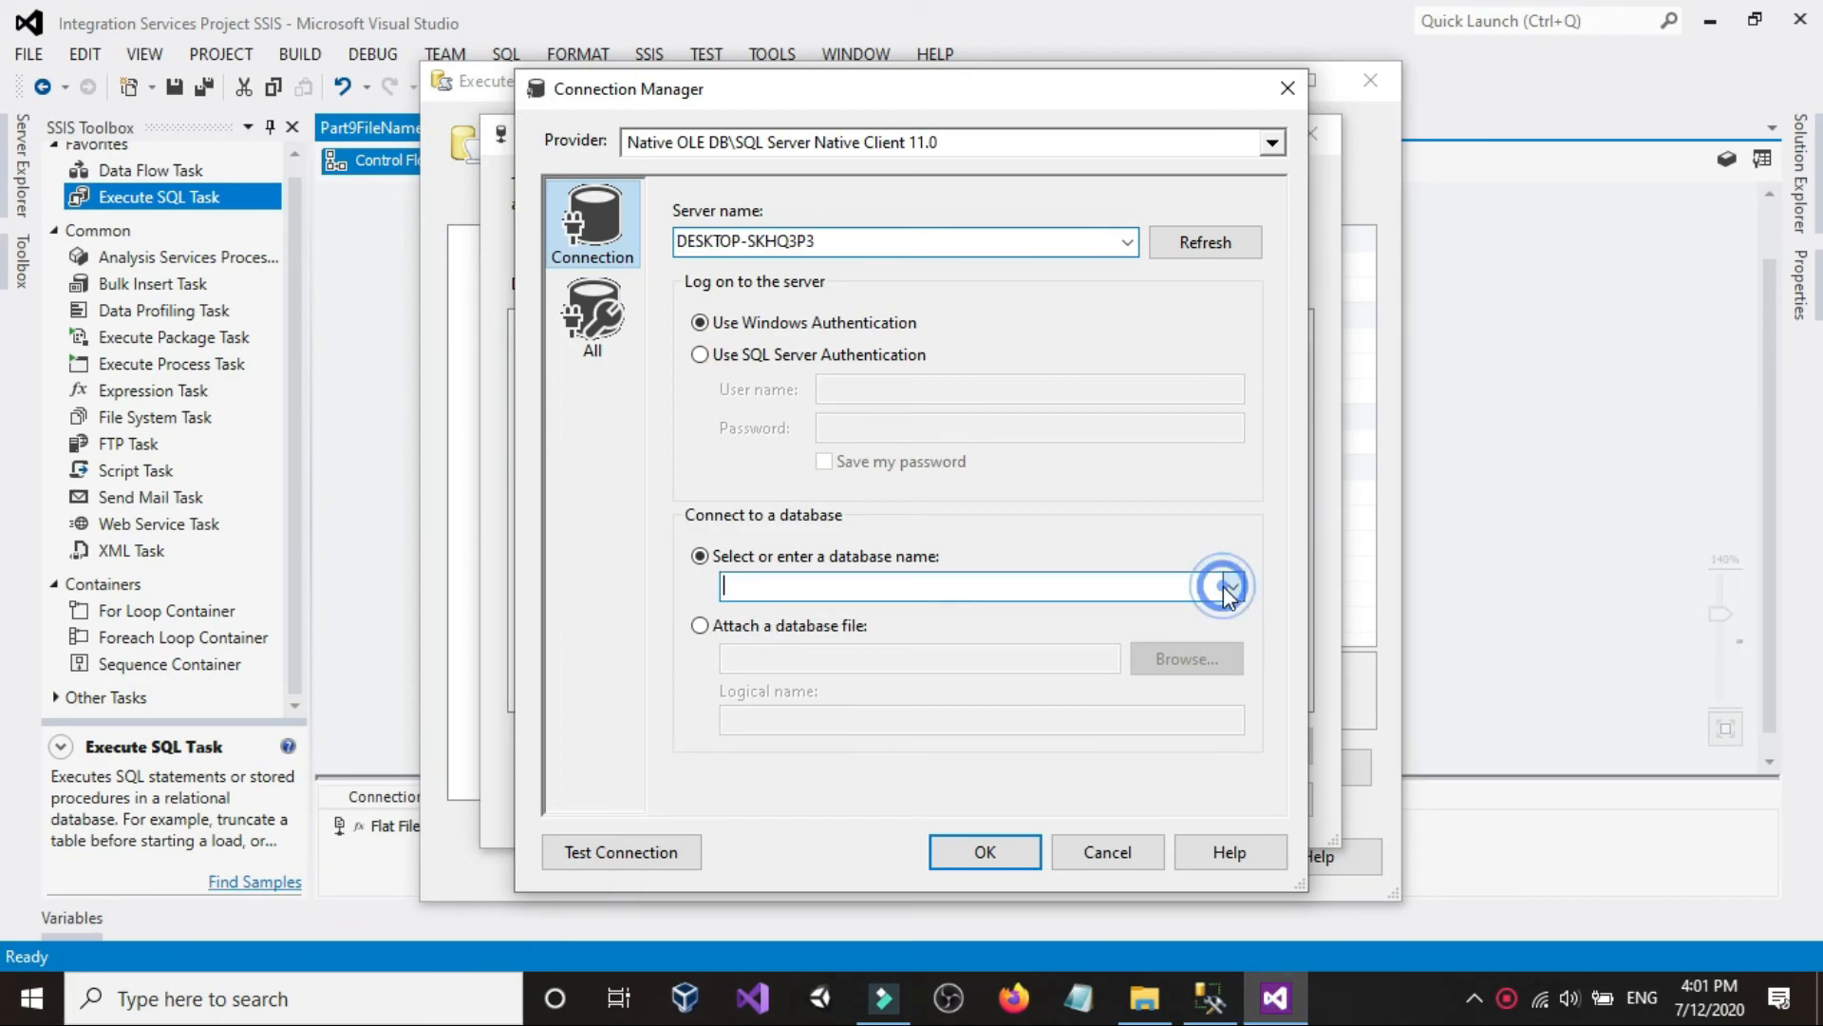
{"action": "left_click", "coordinate": [771, 715]}
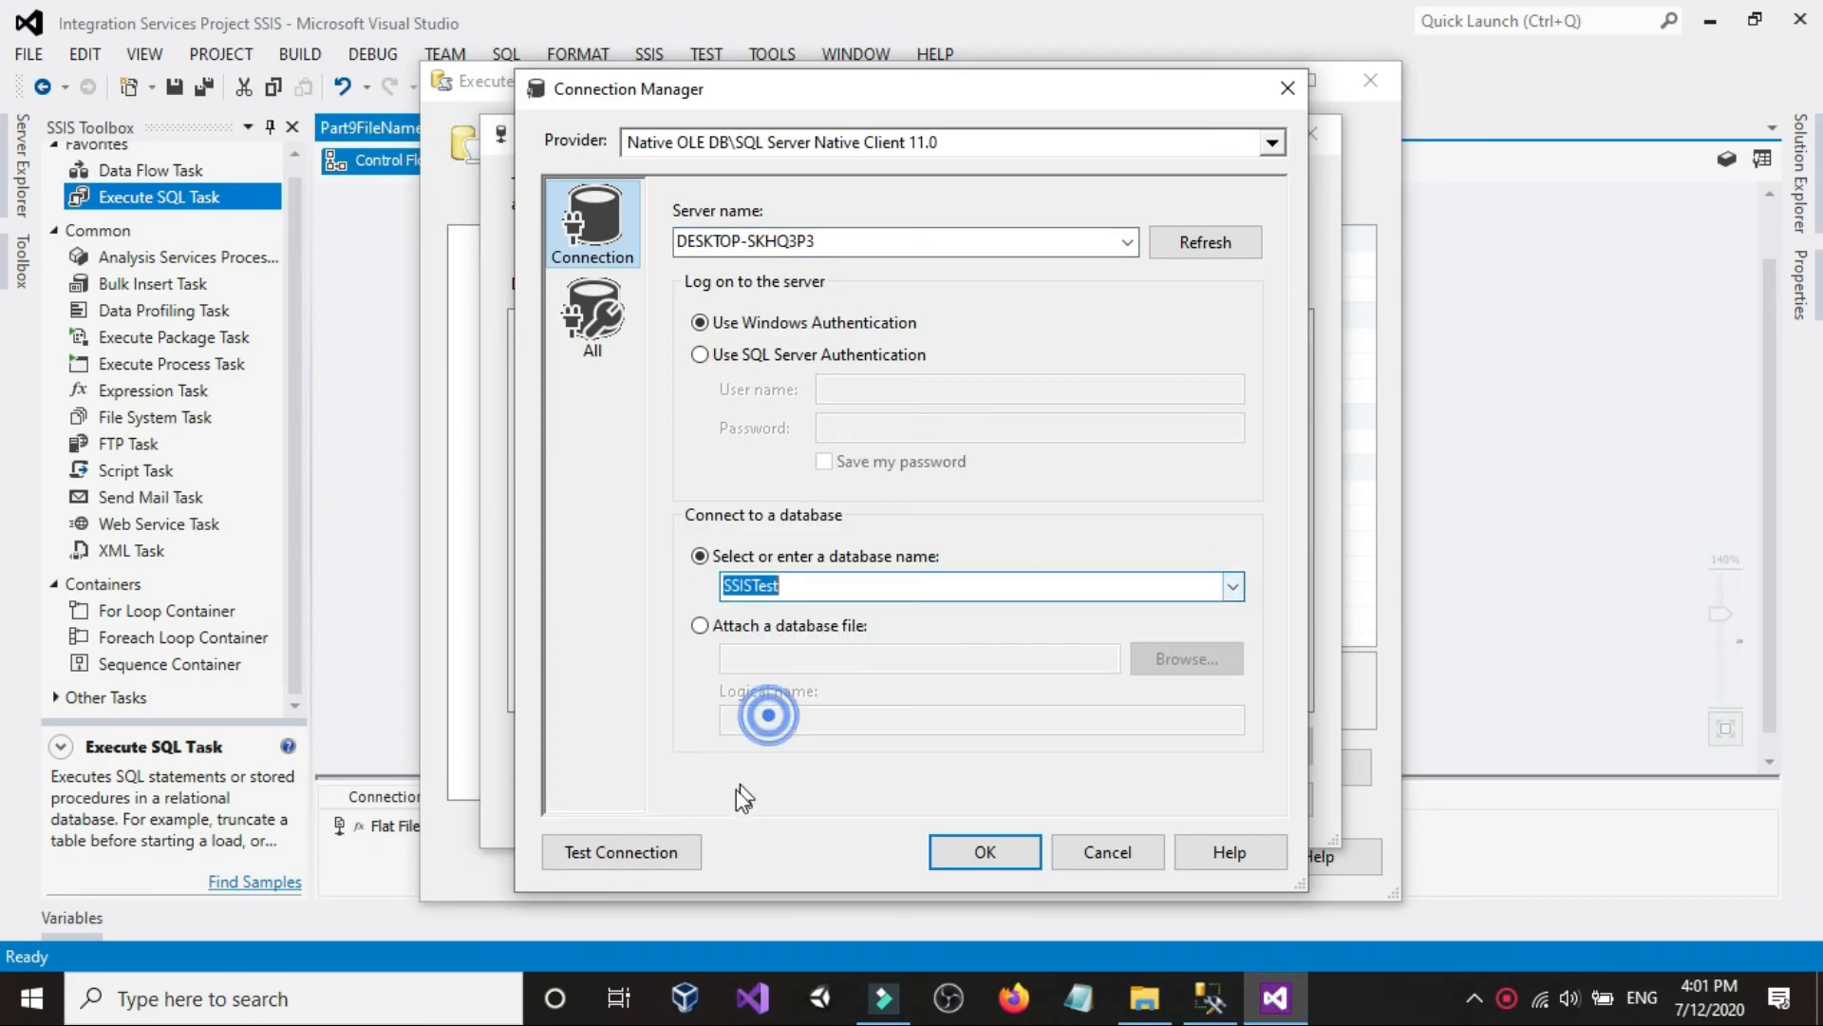
{"action": "left_click", "coordinate": [622, 851]}
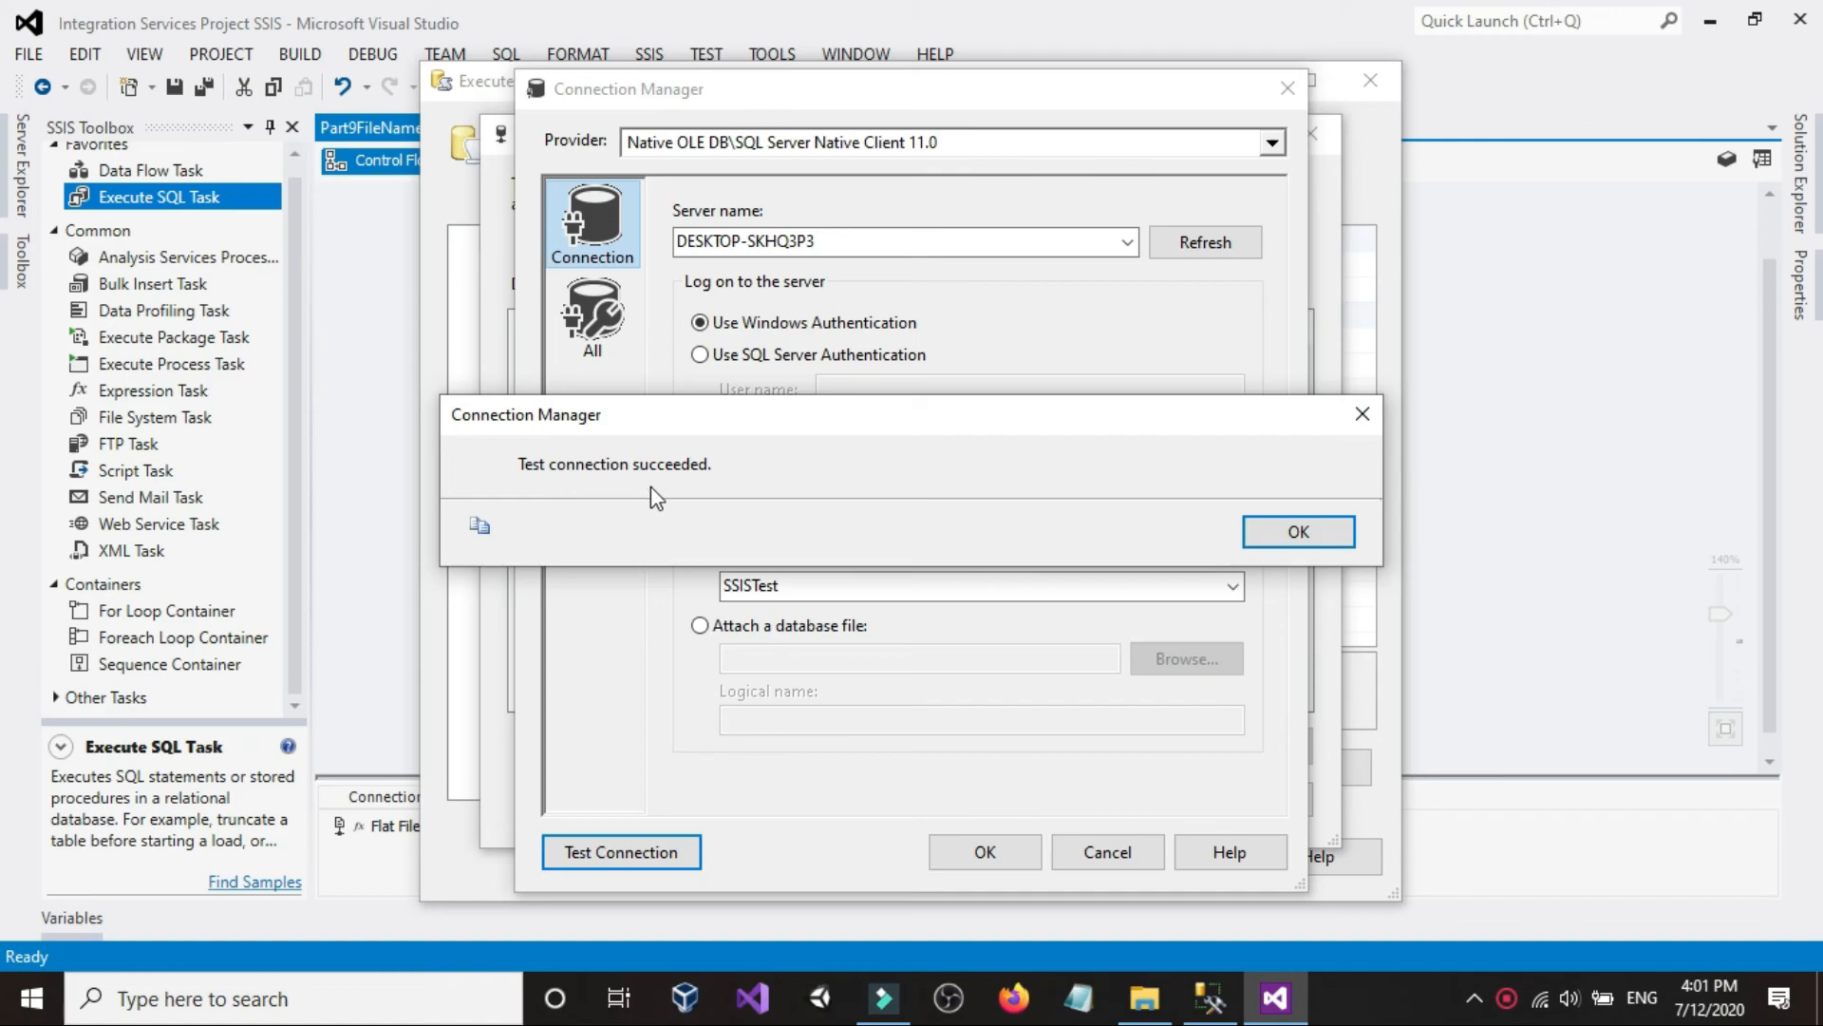
{"action": "left_click", "coordinate": [1298, 531]}
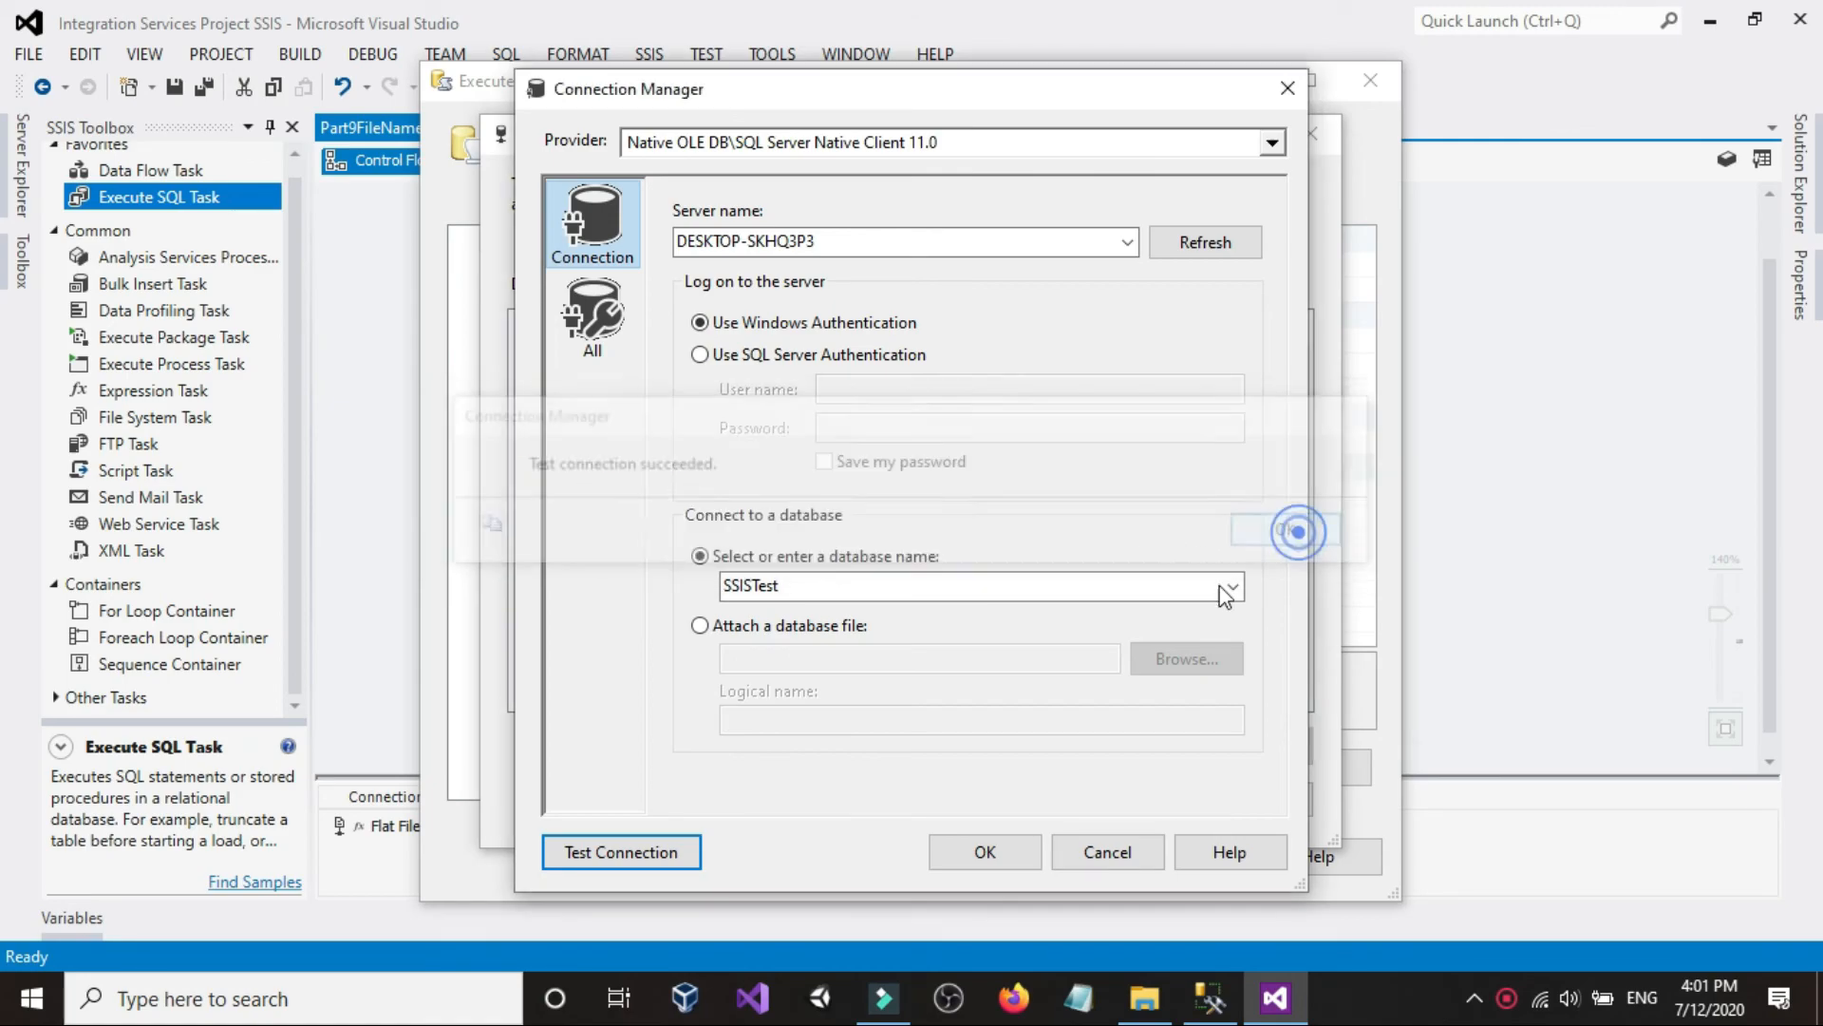
- Assign the DESKTOP-SKHQ3P3.SSISTest connection to the Execute SQL Task and keep Direct input as its SQL source type
{"action": "left_click", "coordinate": [997, 851]}
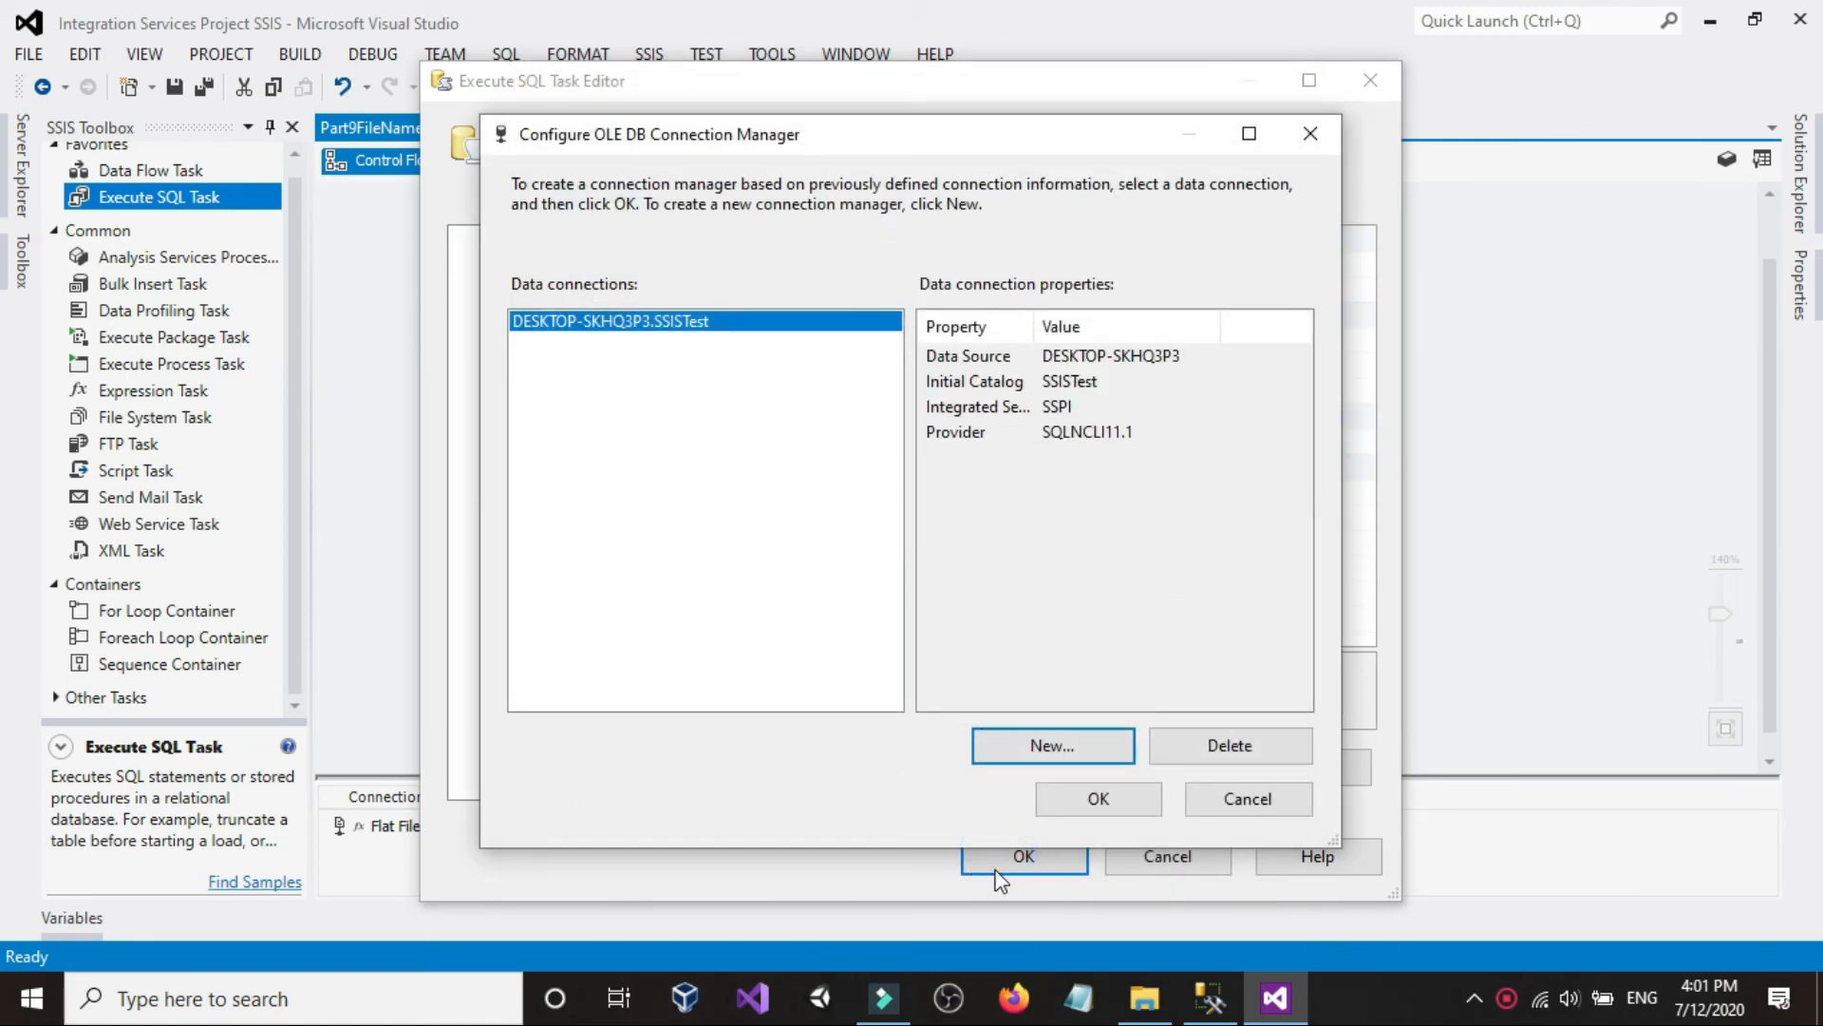
{"action": "left_click", "coordinate": [1078, 790]}
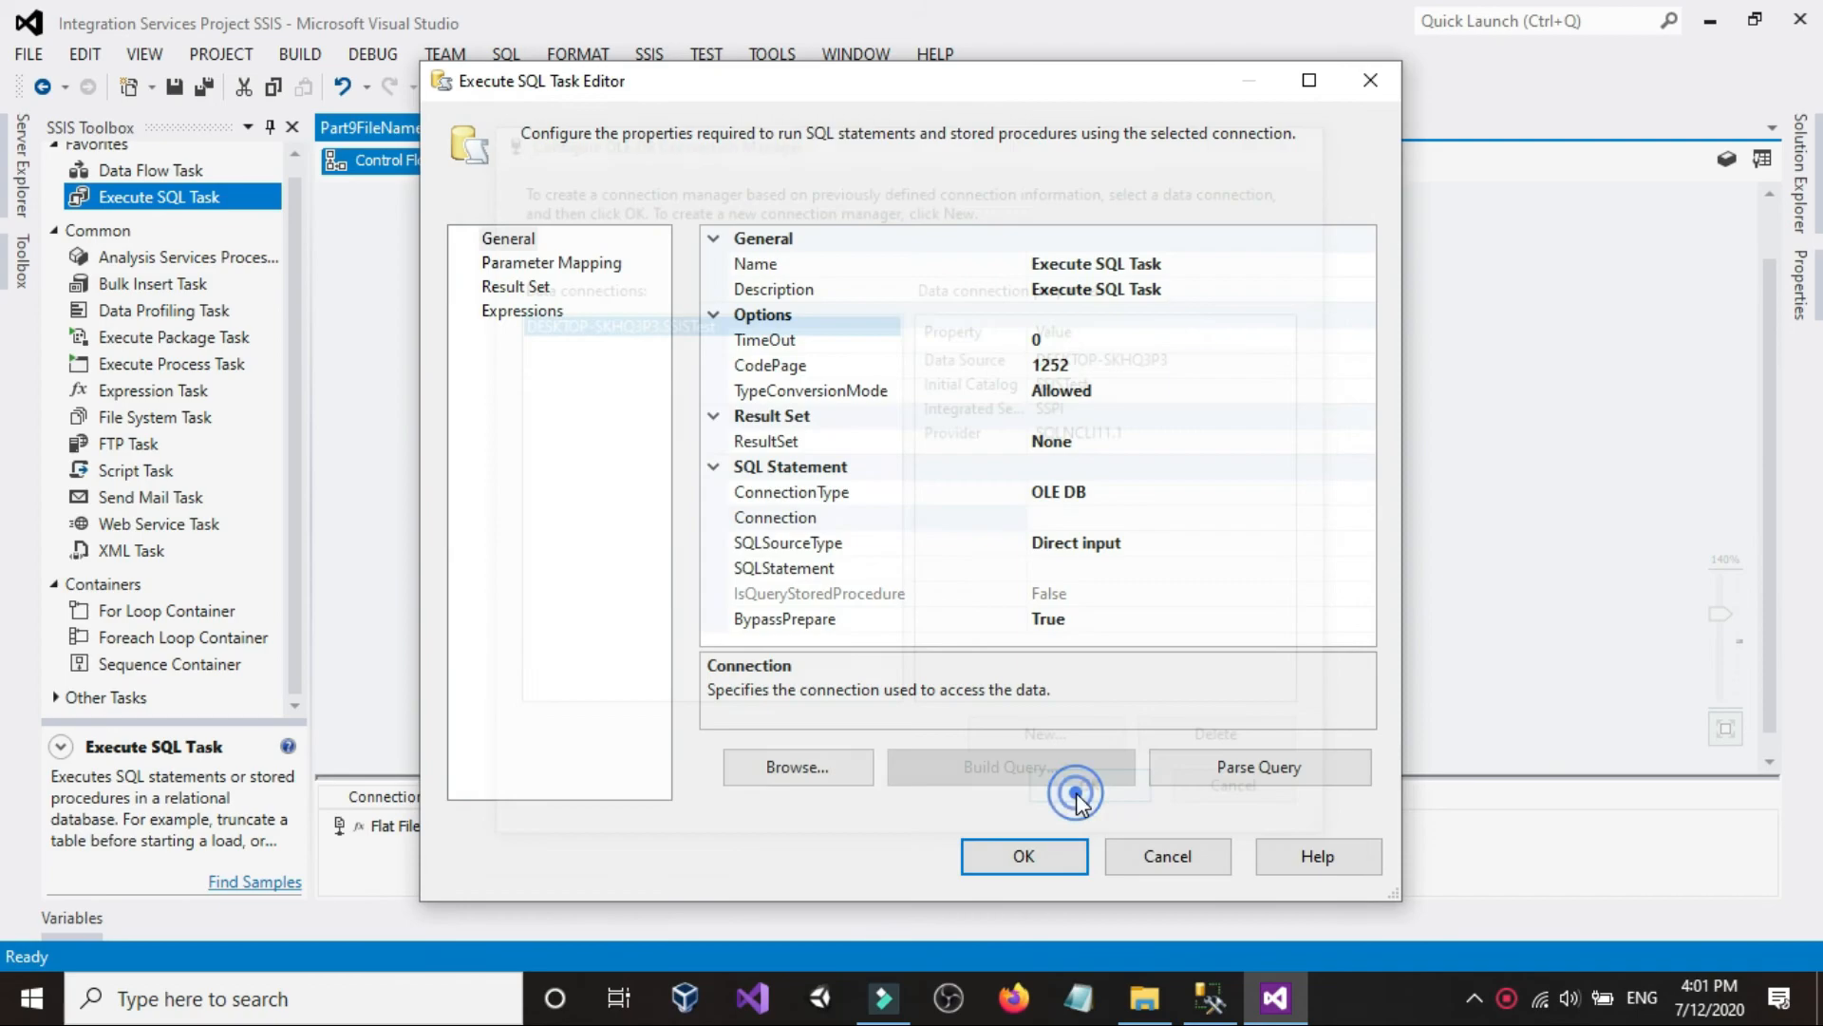
{"action": "left_click", "coordinate": [1201, 569]}
{"action": "left_click", "coordinate": [1201, 546]}
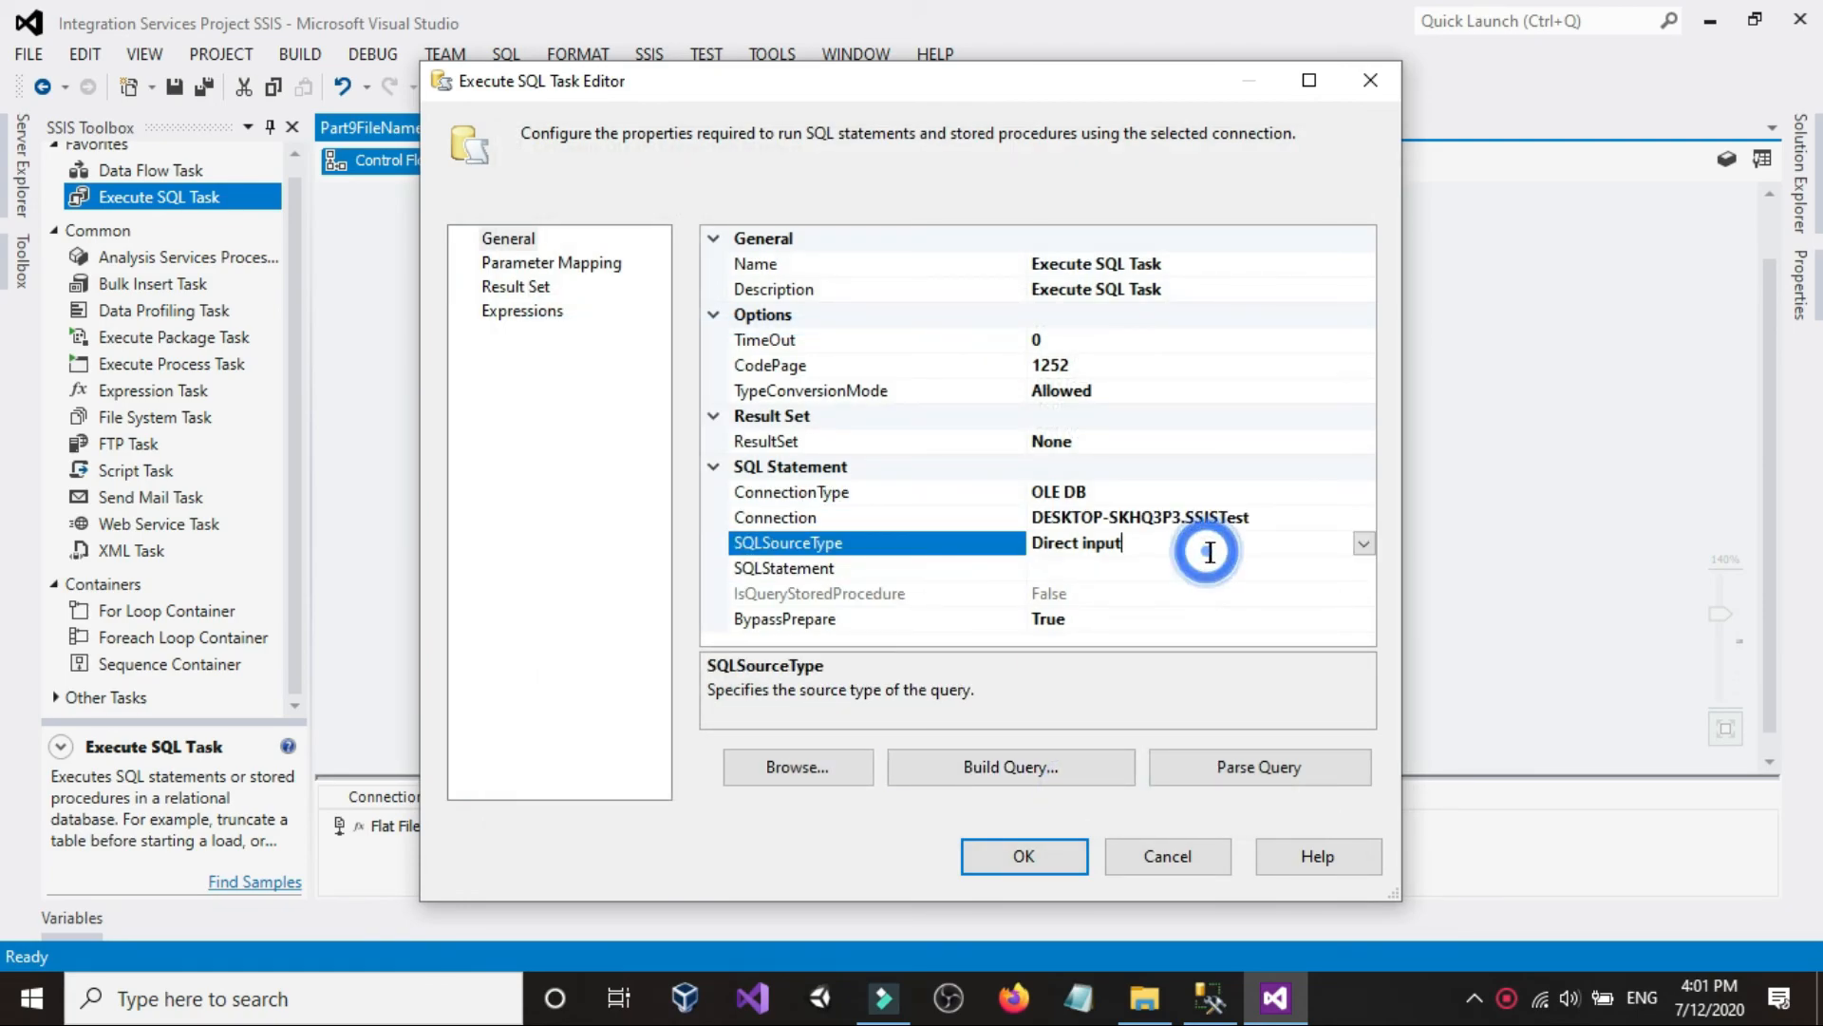
- Choose Direct input as the Execute SQL Task's SQL source type and check the SQLStatement property's query editor
{"action": "left_click", "coordinate": [1363, 545]}
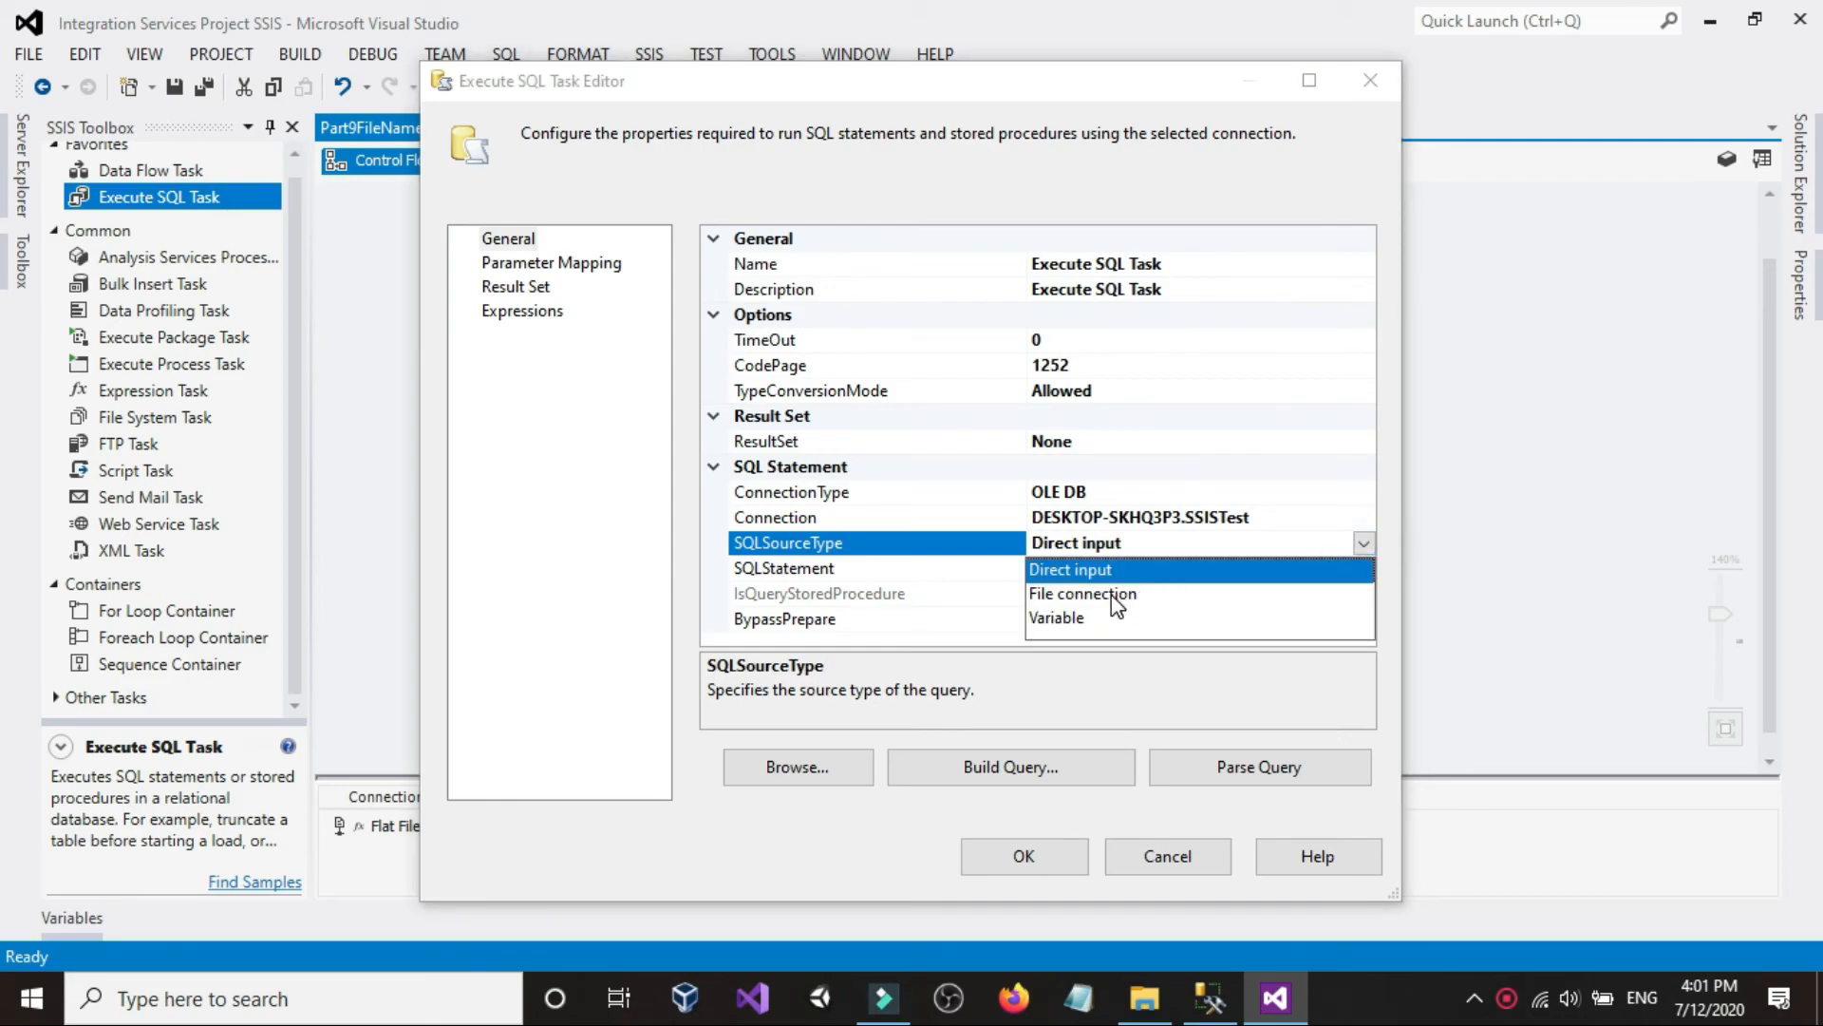
{"action": "left_click", "coordinate": [1092, 573]}
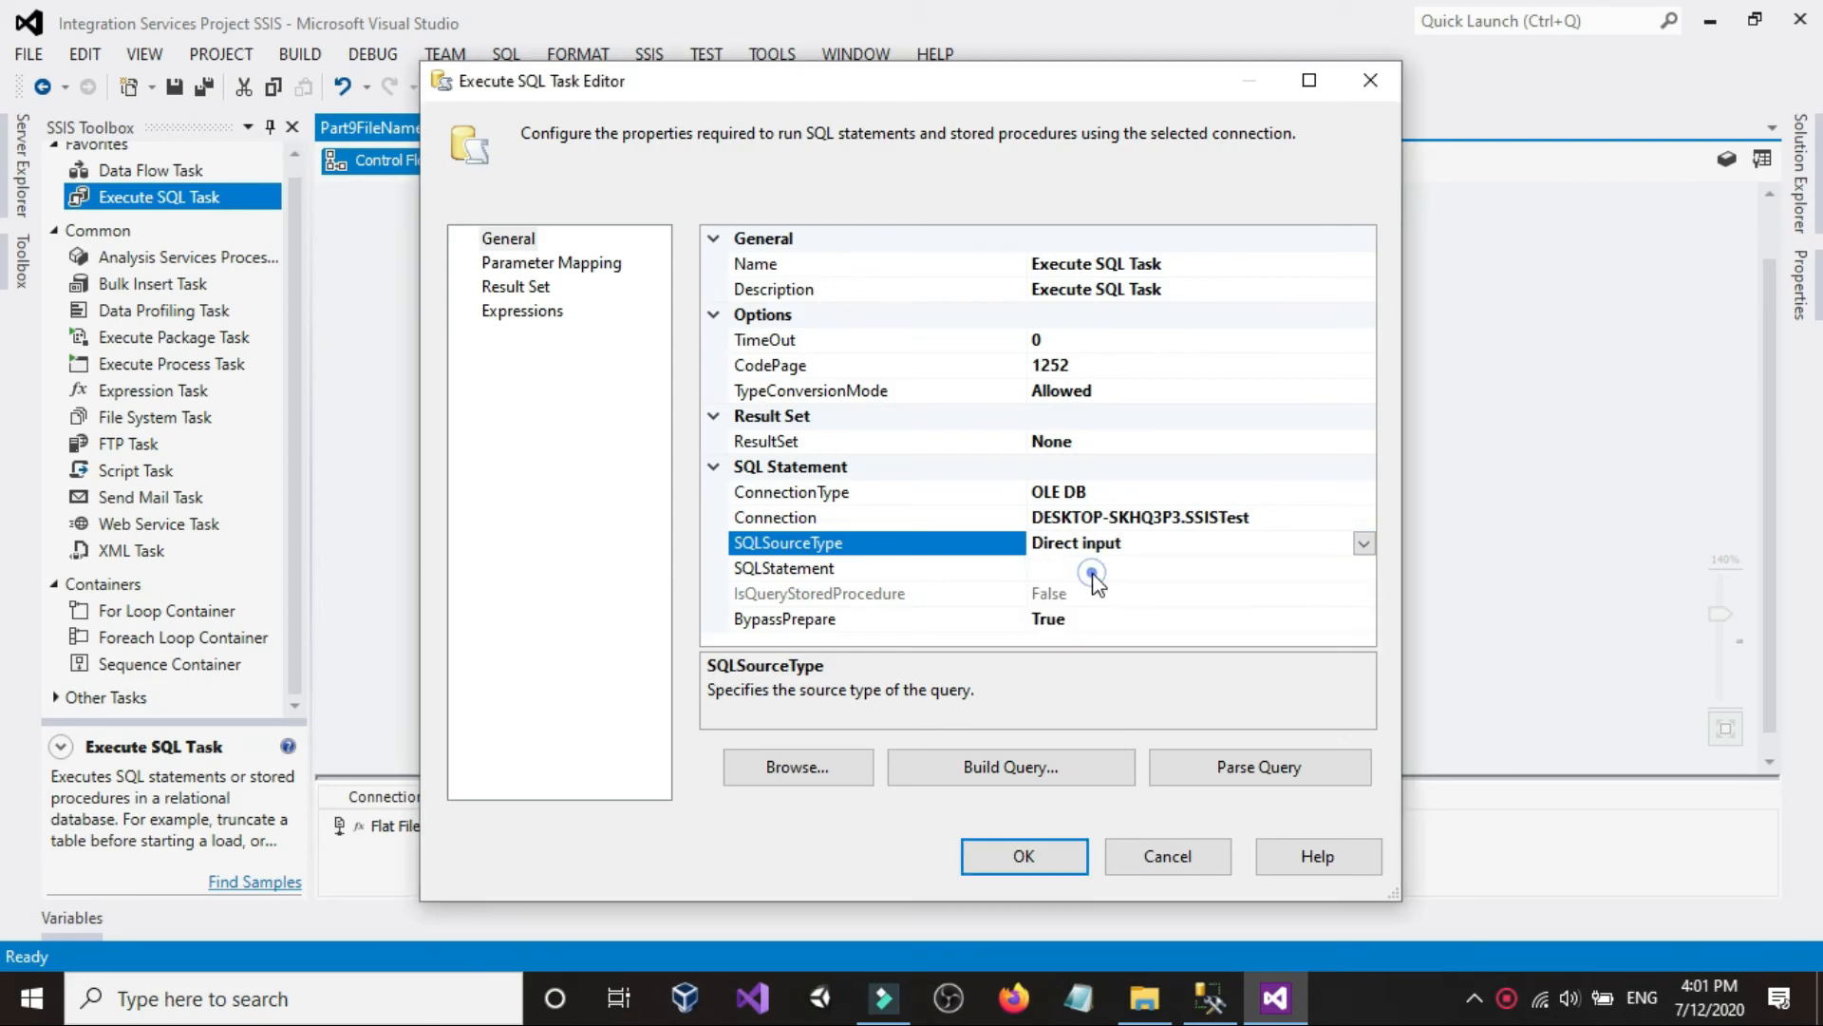
{"action": "left_click", "coordinate": [1255, 570]}
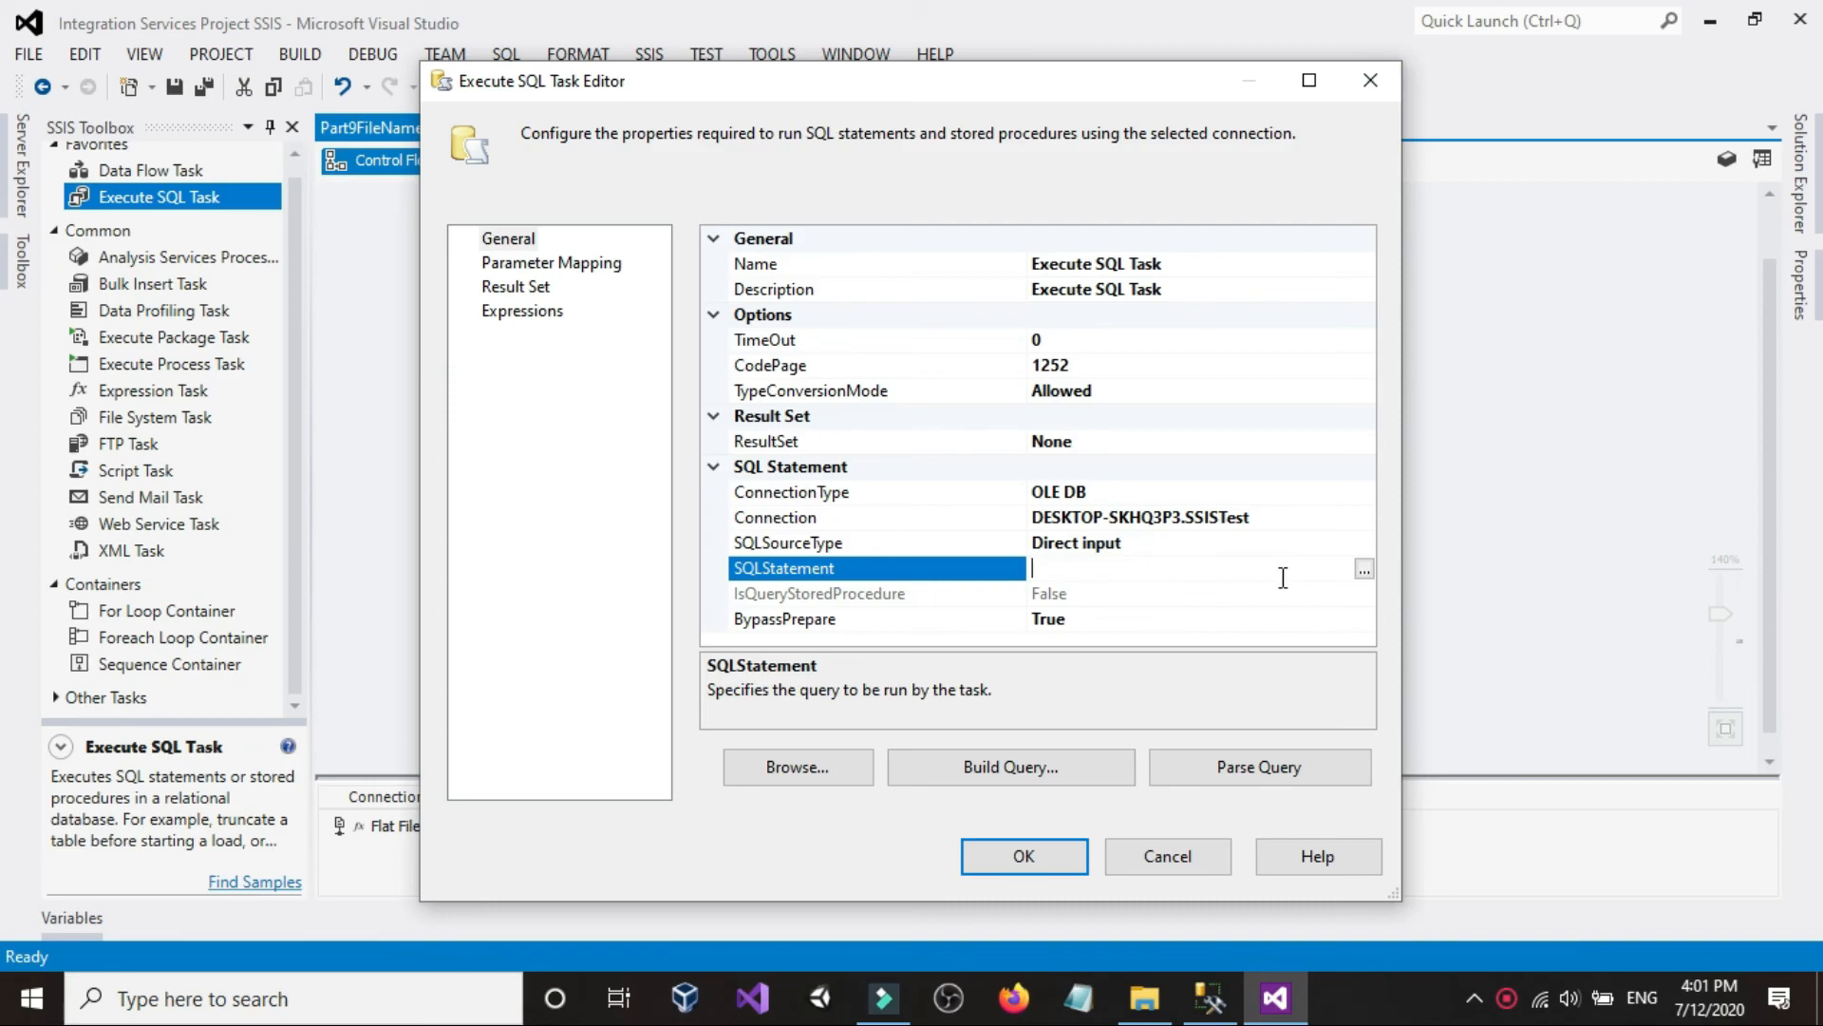
{"action": "left_click", "coordinate": [1364, 569]}
{"action": "left_click", "coordinate": [1037, 680]}
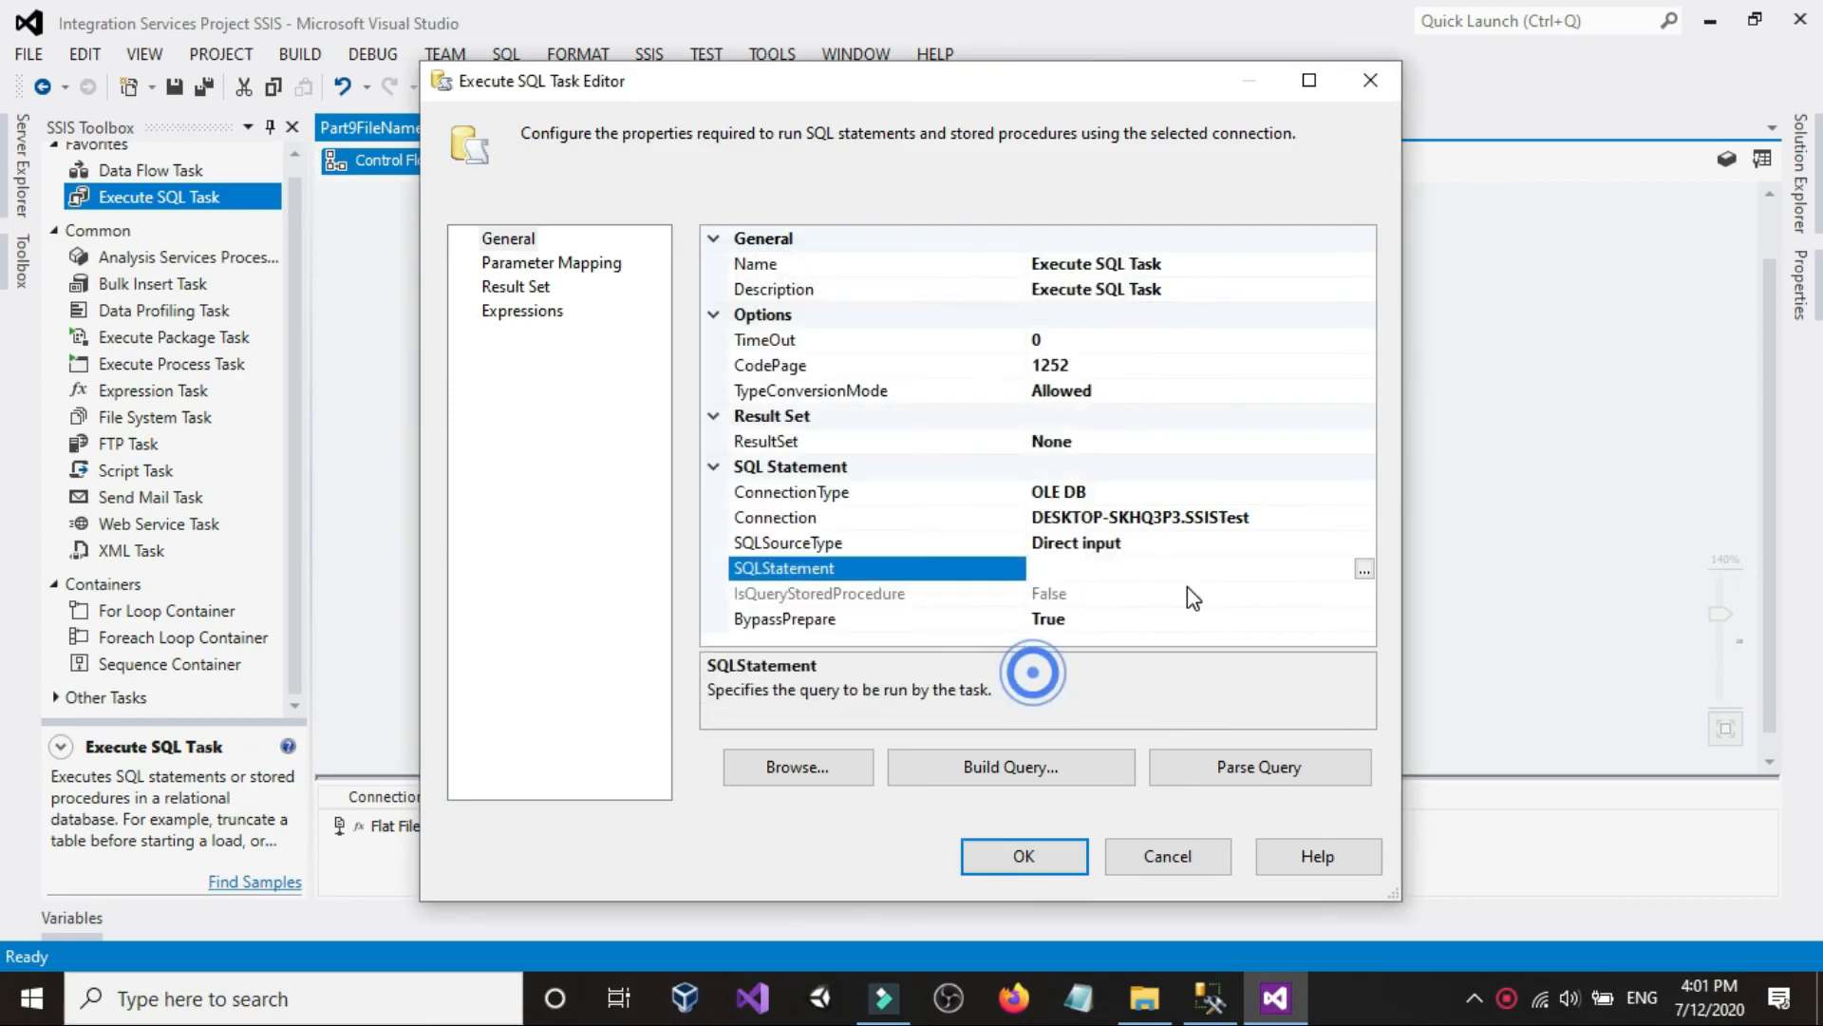
{"action": "left_click", "coordinate": [1182, 569]}
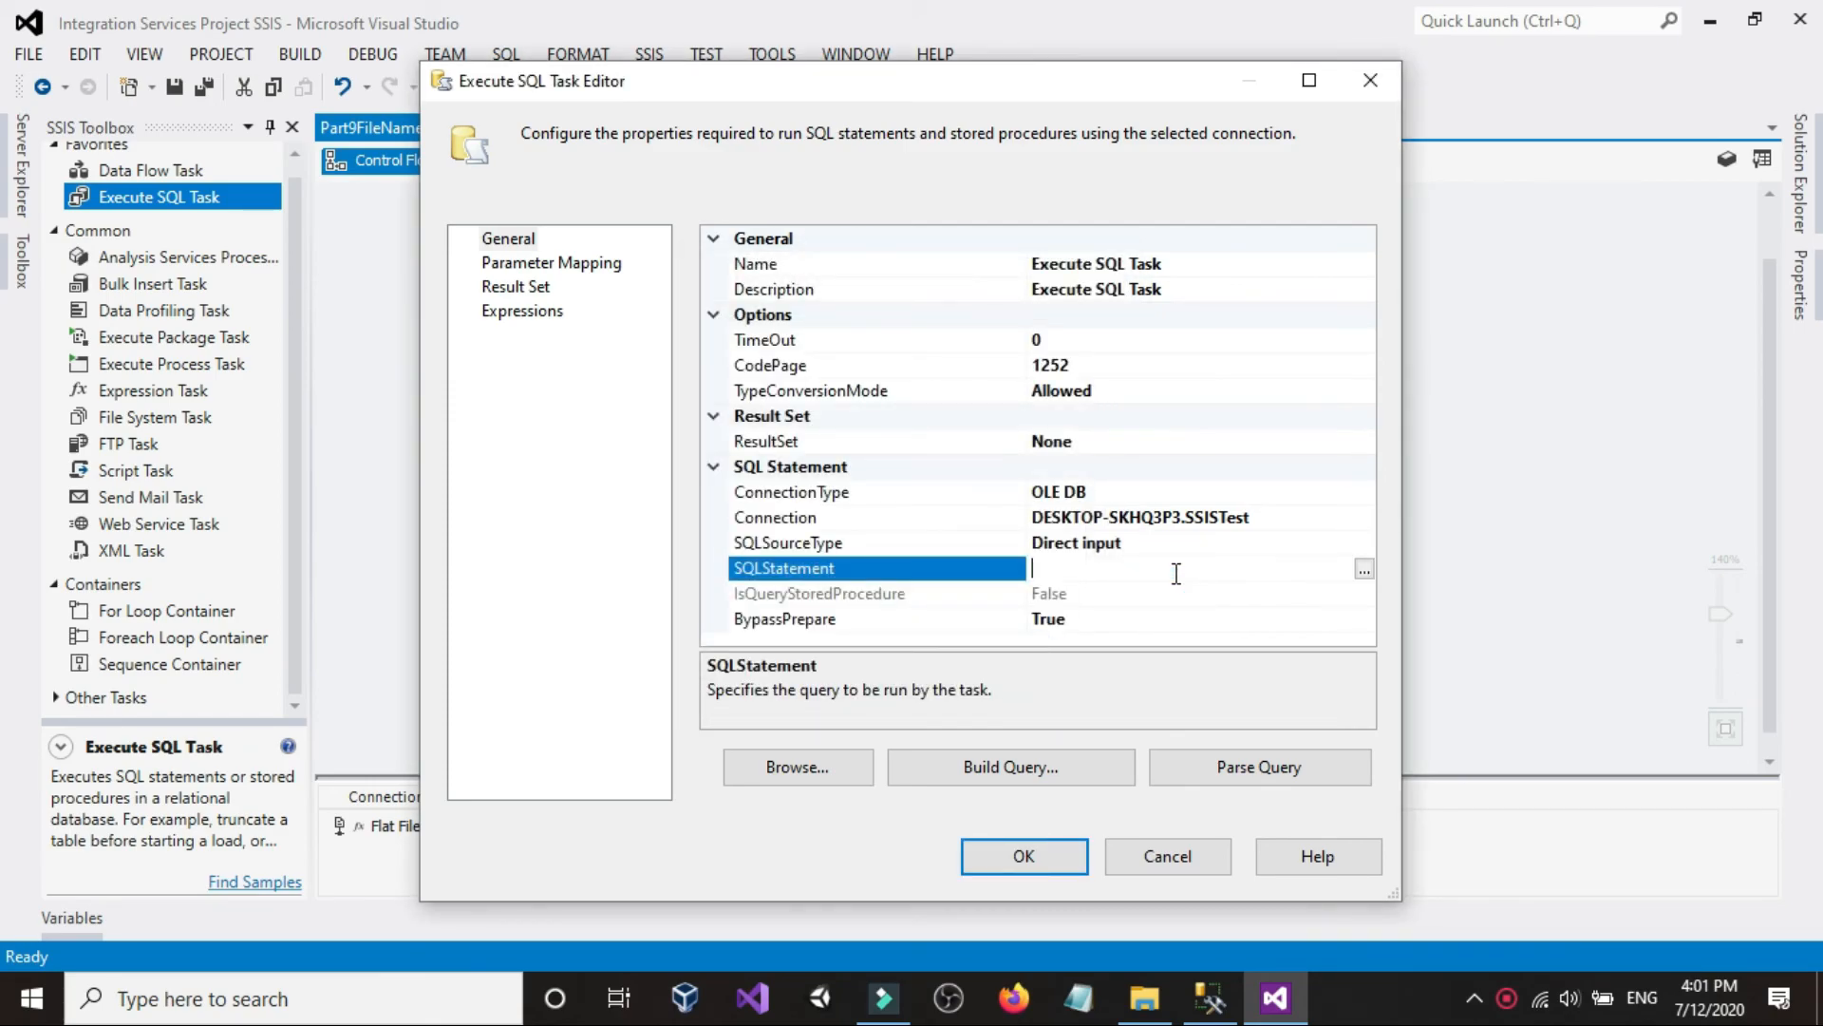
{"action": "left_click", "coordinate": [1201, 1012]}
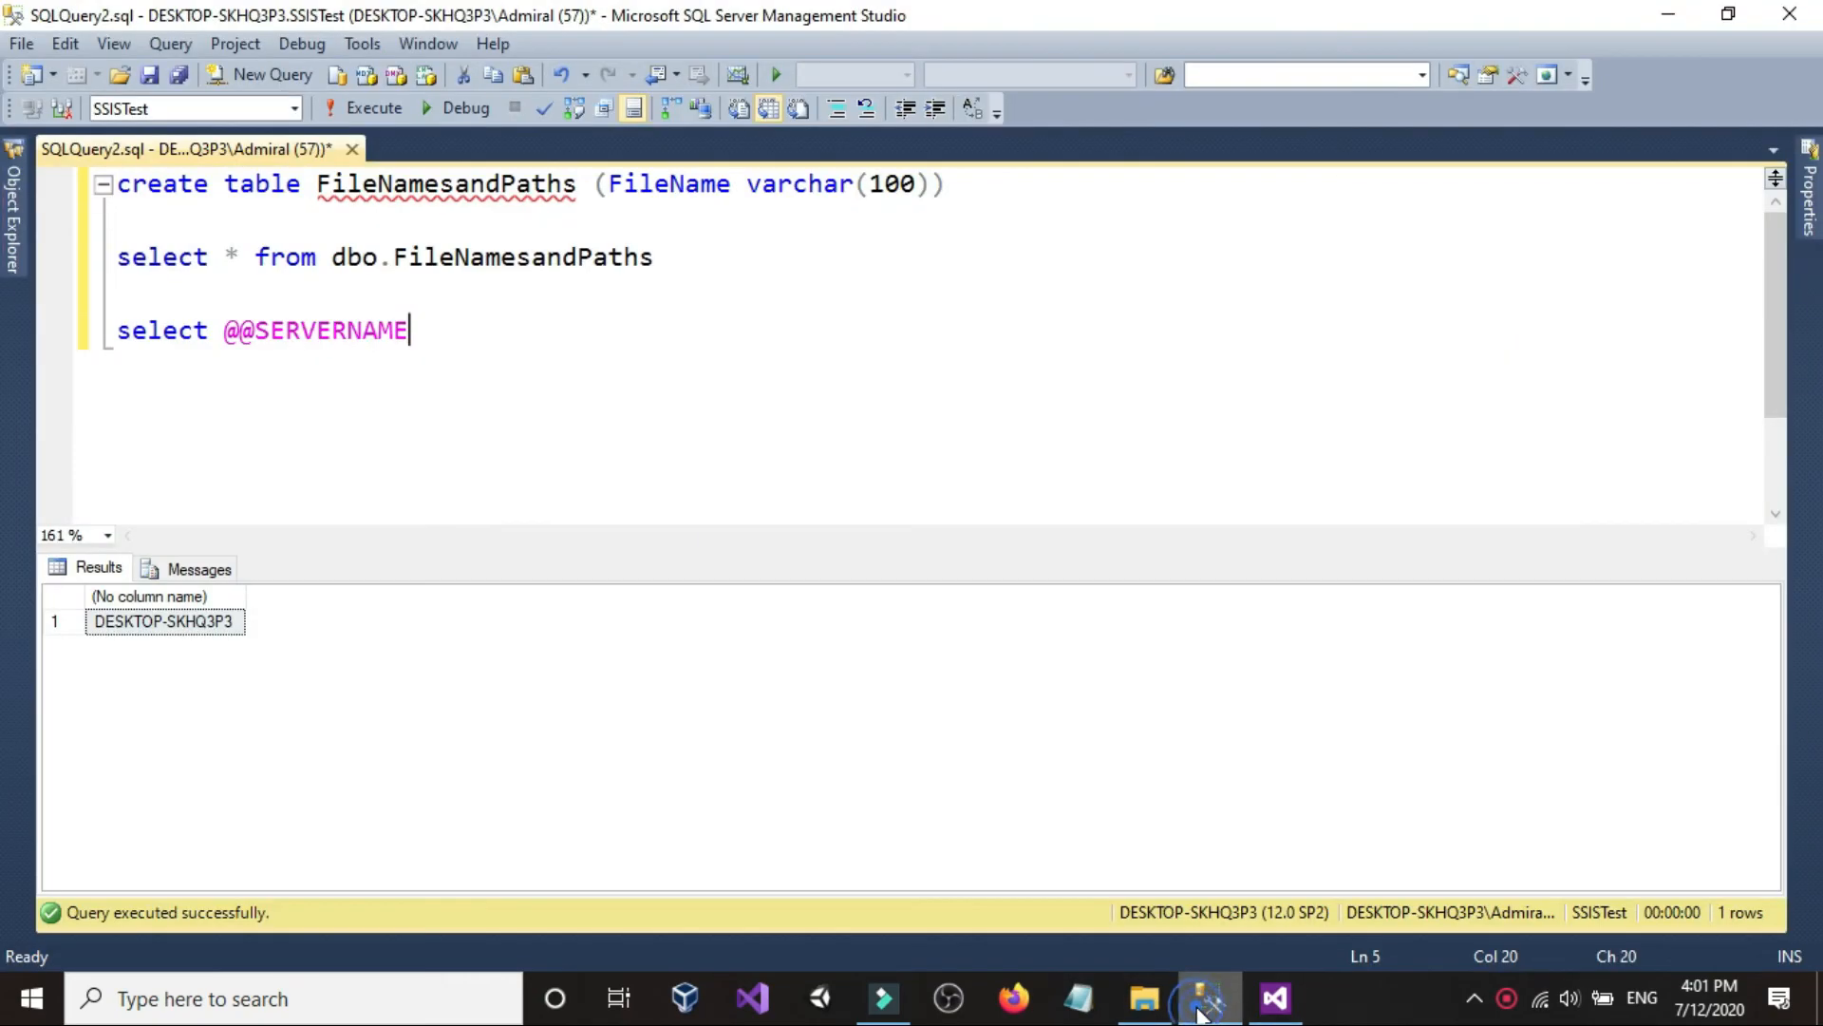
{"action": "left_click", "coordinate": [509, 338]}
{"action": "key", "text": "shift+Home"}
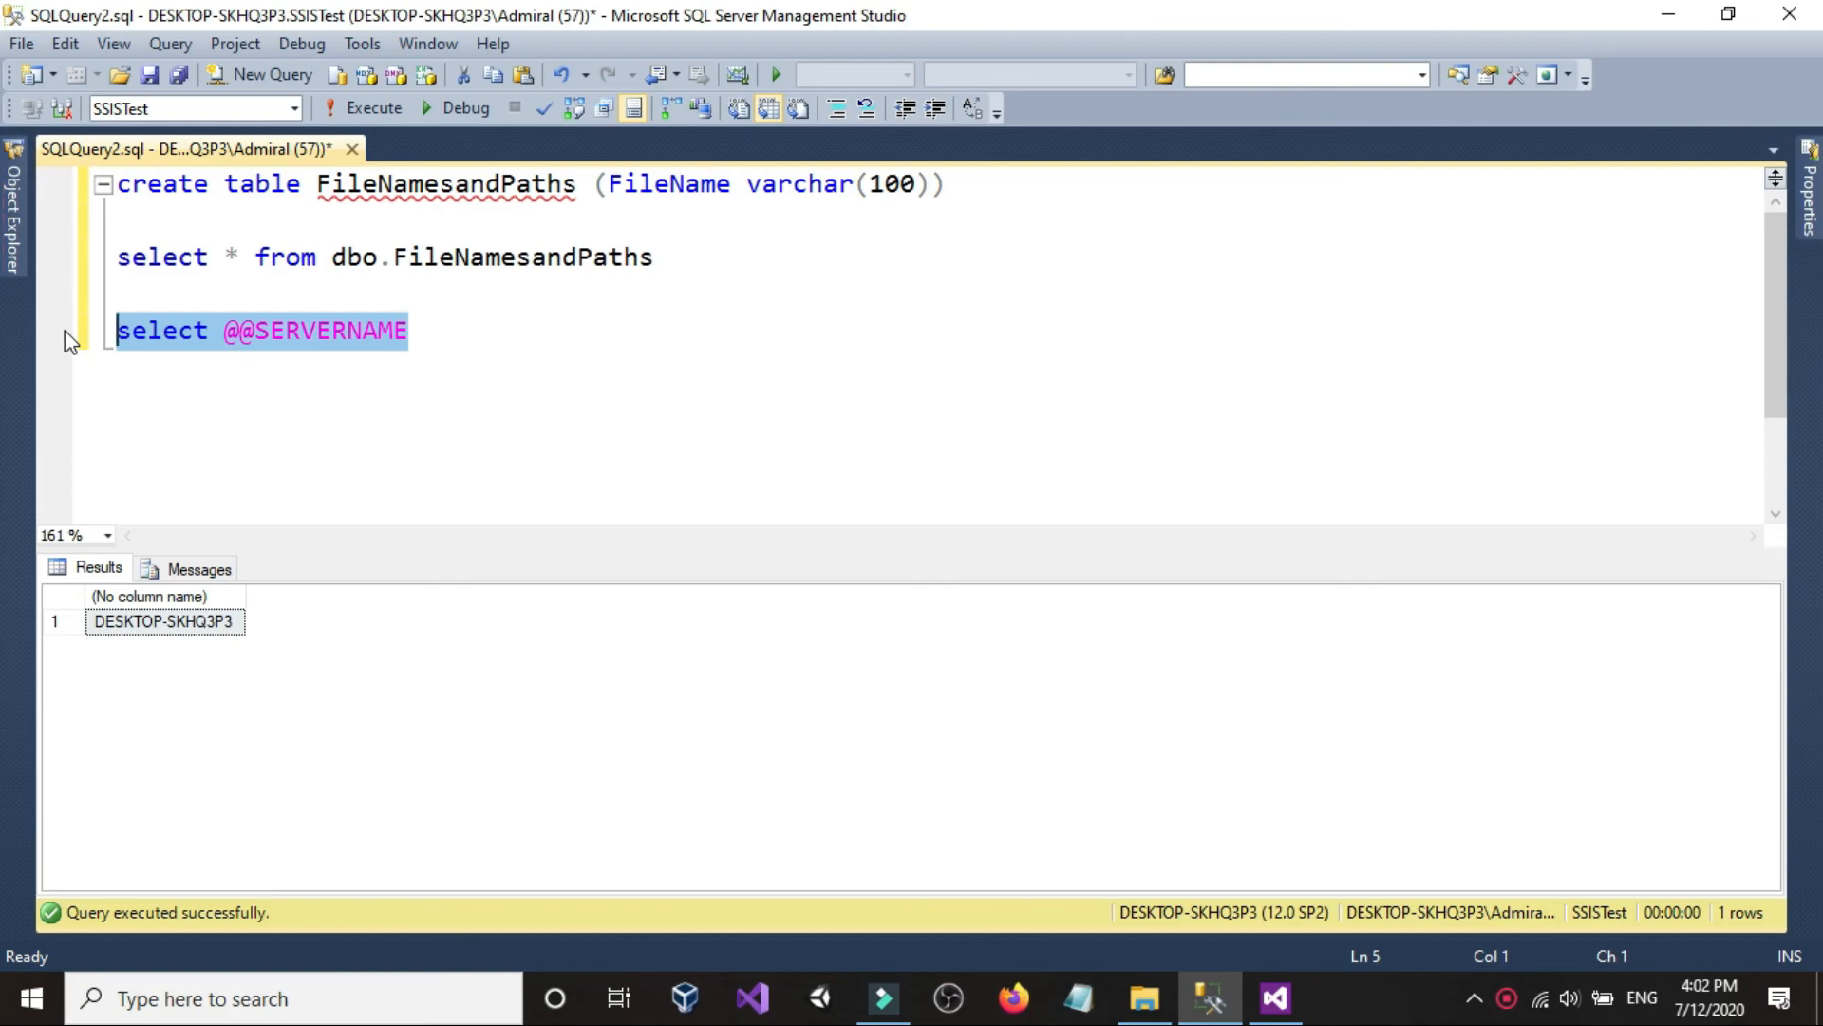
{"action": "key", "text": "Delete"}
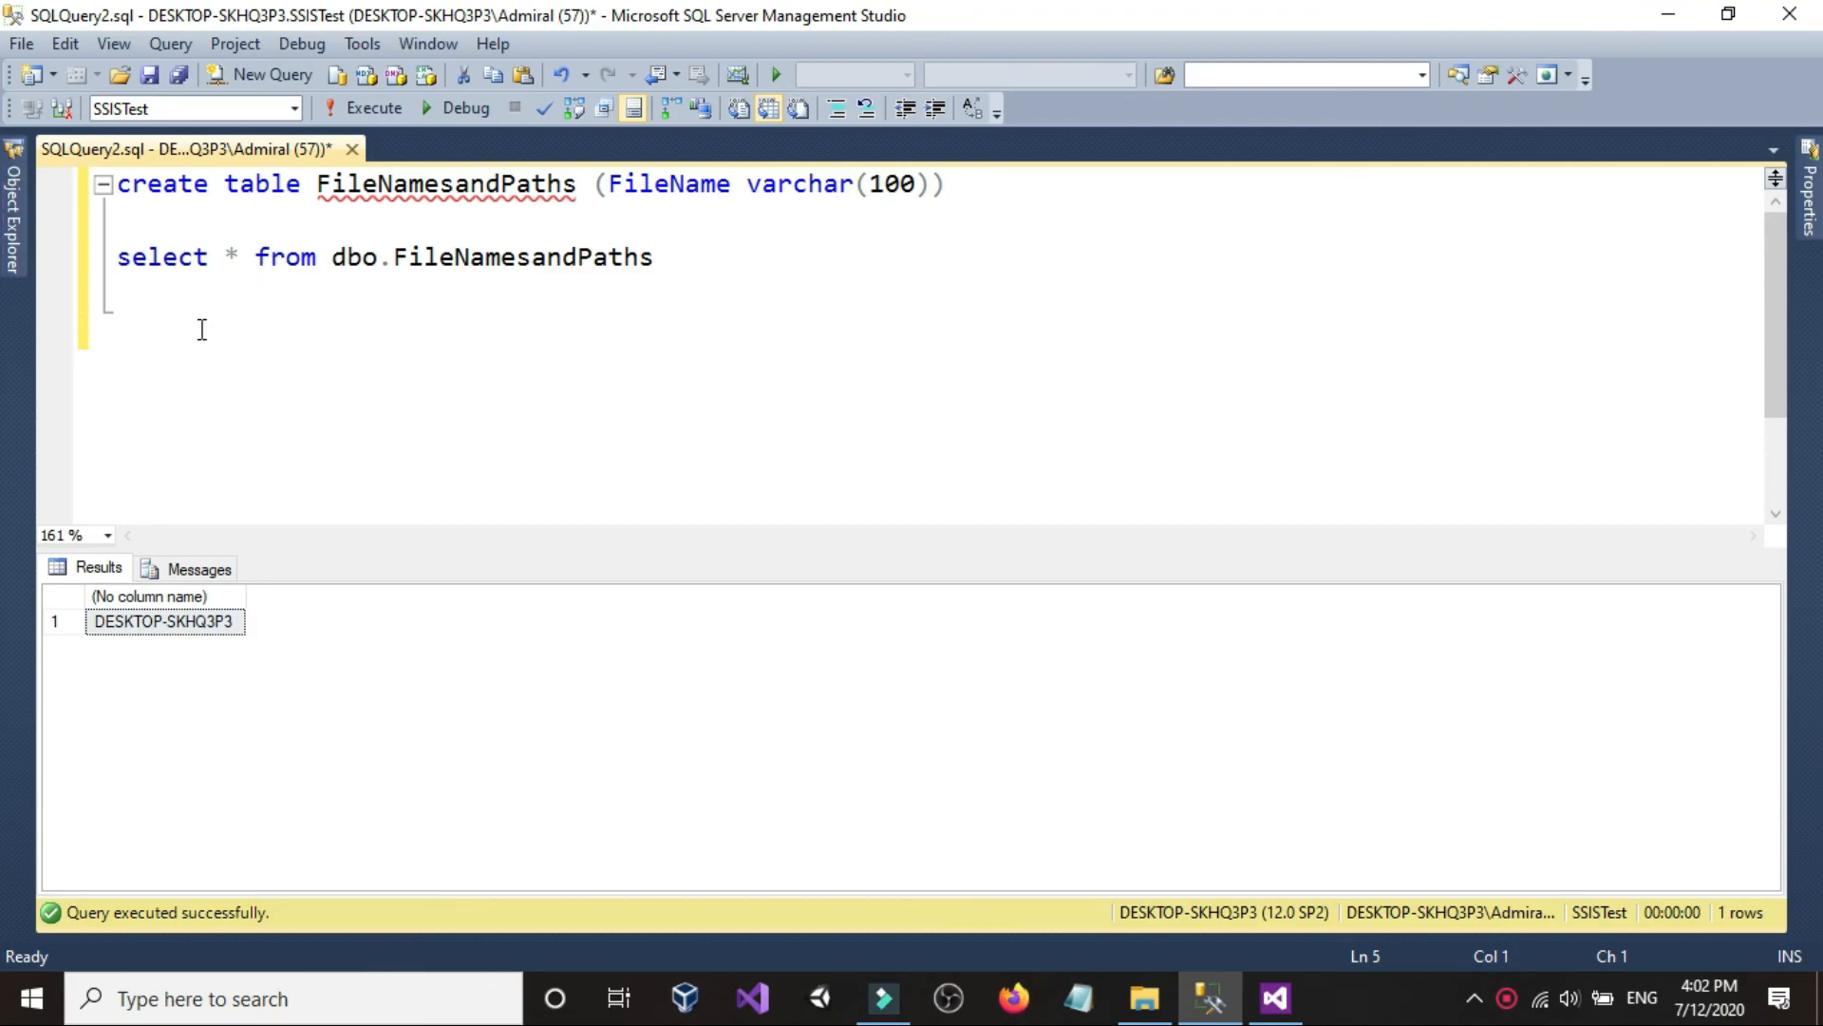
- Write "insert into dbo.FileNamesandPaths (FileName)" on the empty line below the select statement
{"action": "type", "text": "insert int"}
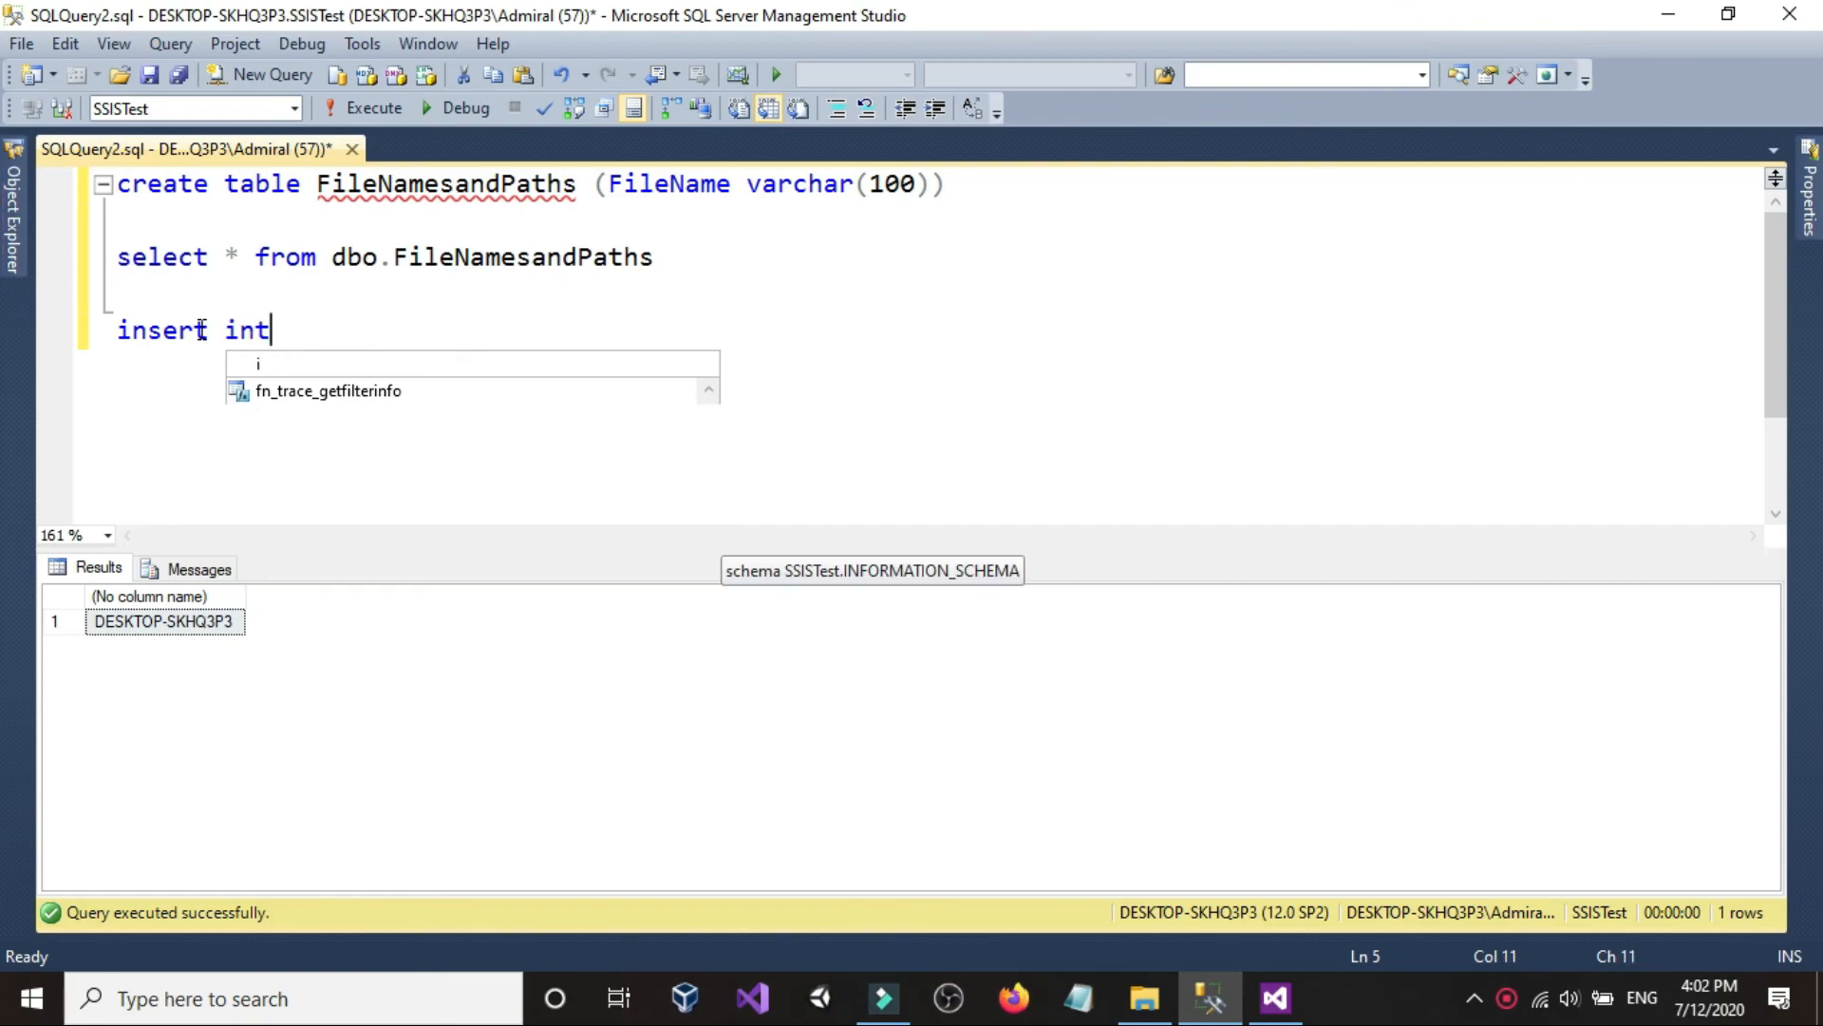
{"action": "type", "text": "o dbo."}
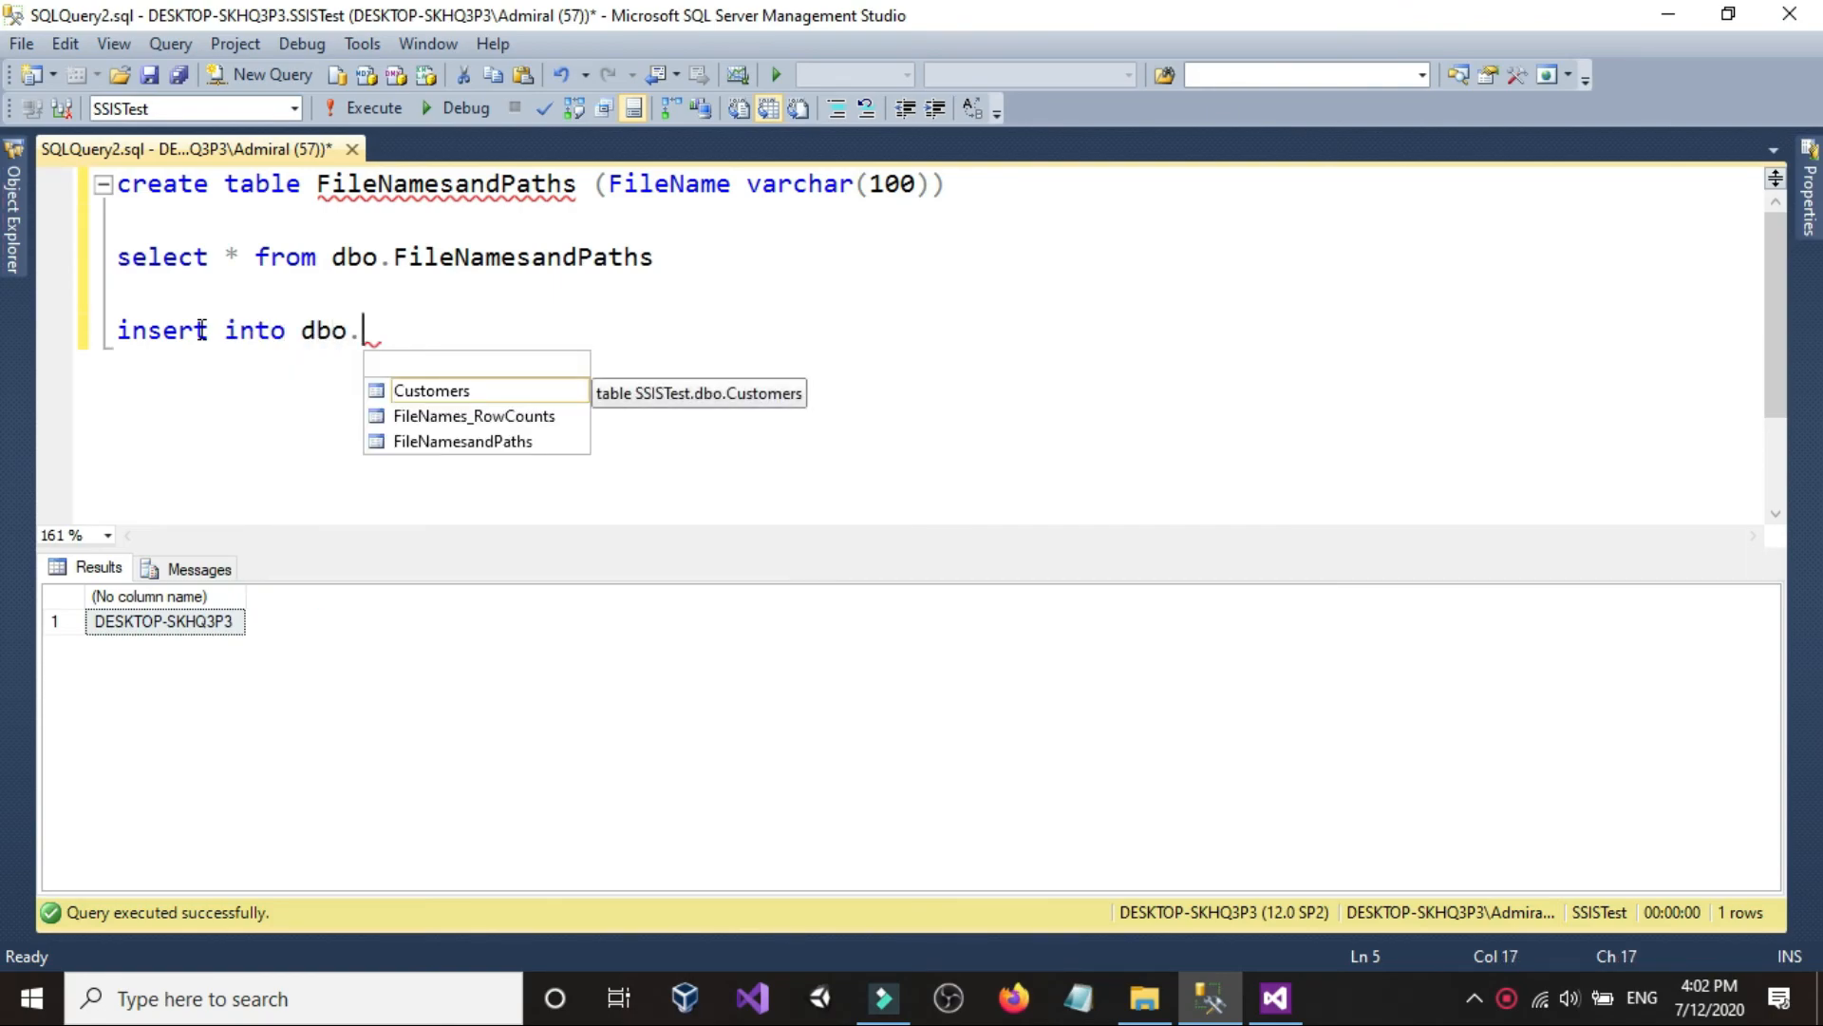
{"action": "key", "text": "Down"}
{"action": "key", "text": "Down"}
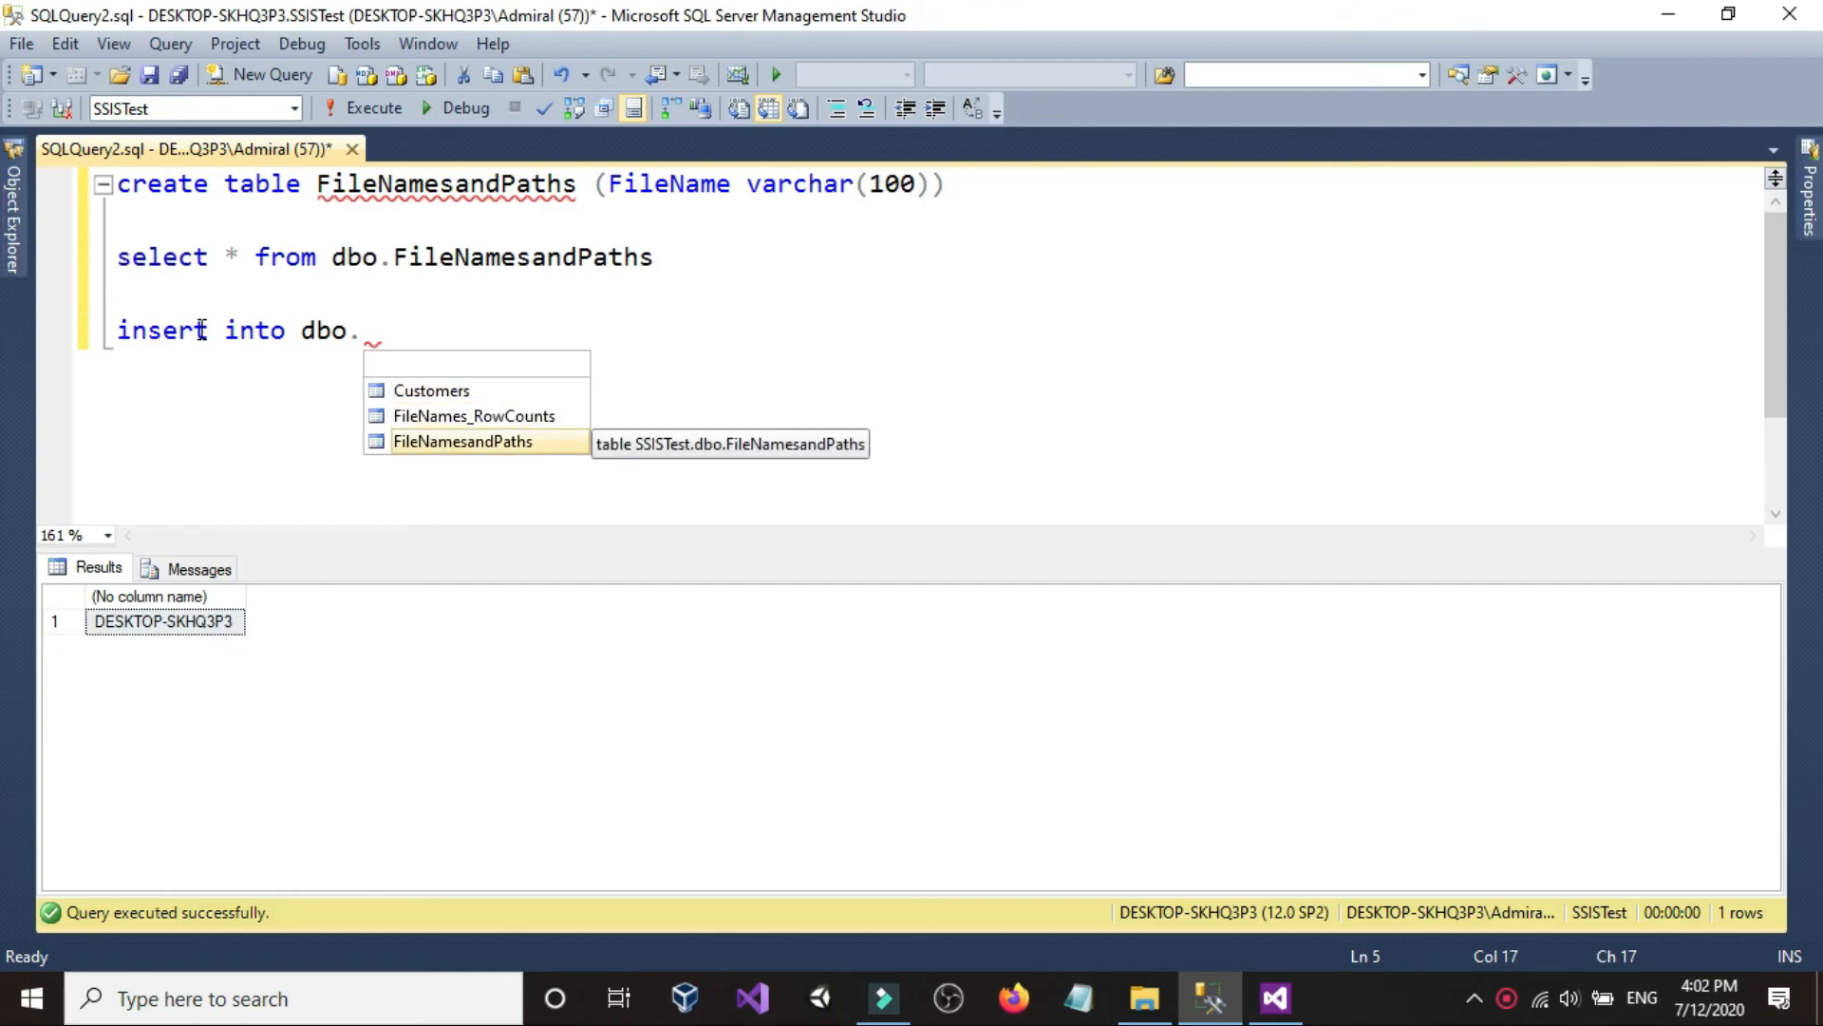
{"action": "key", "text": "Tab"}
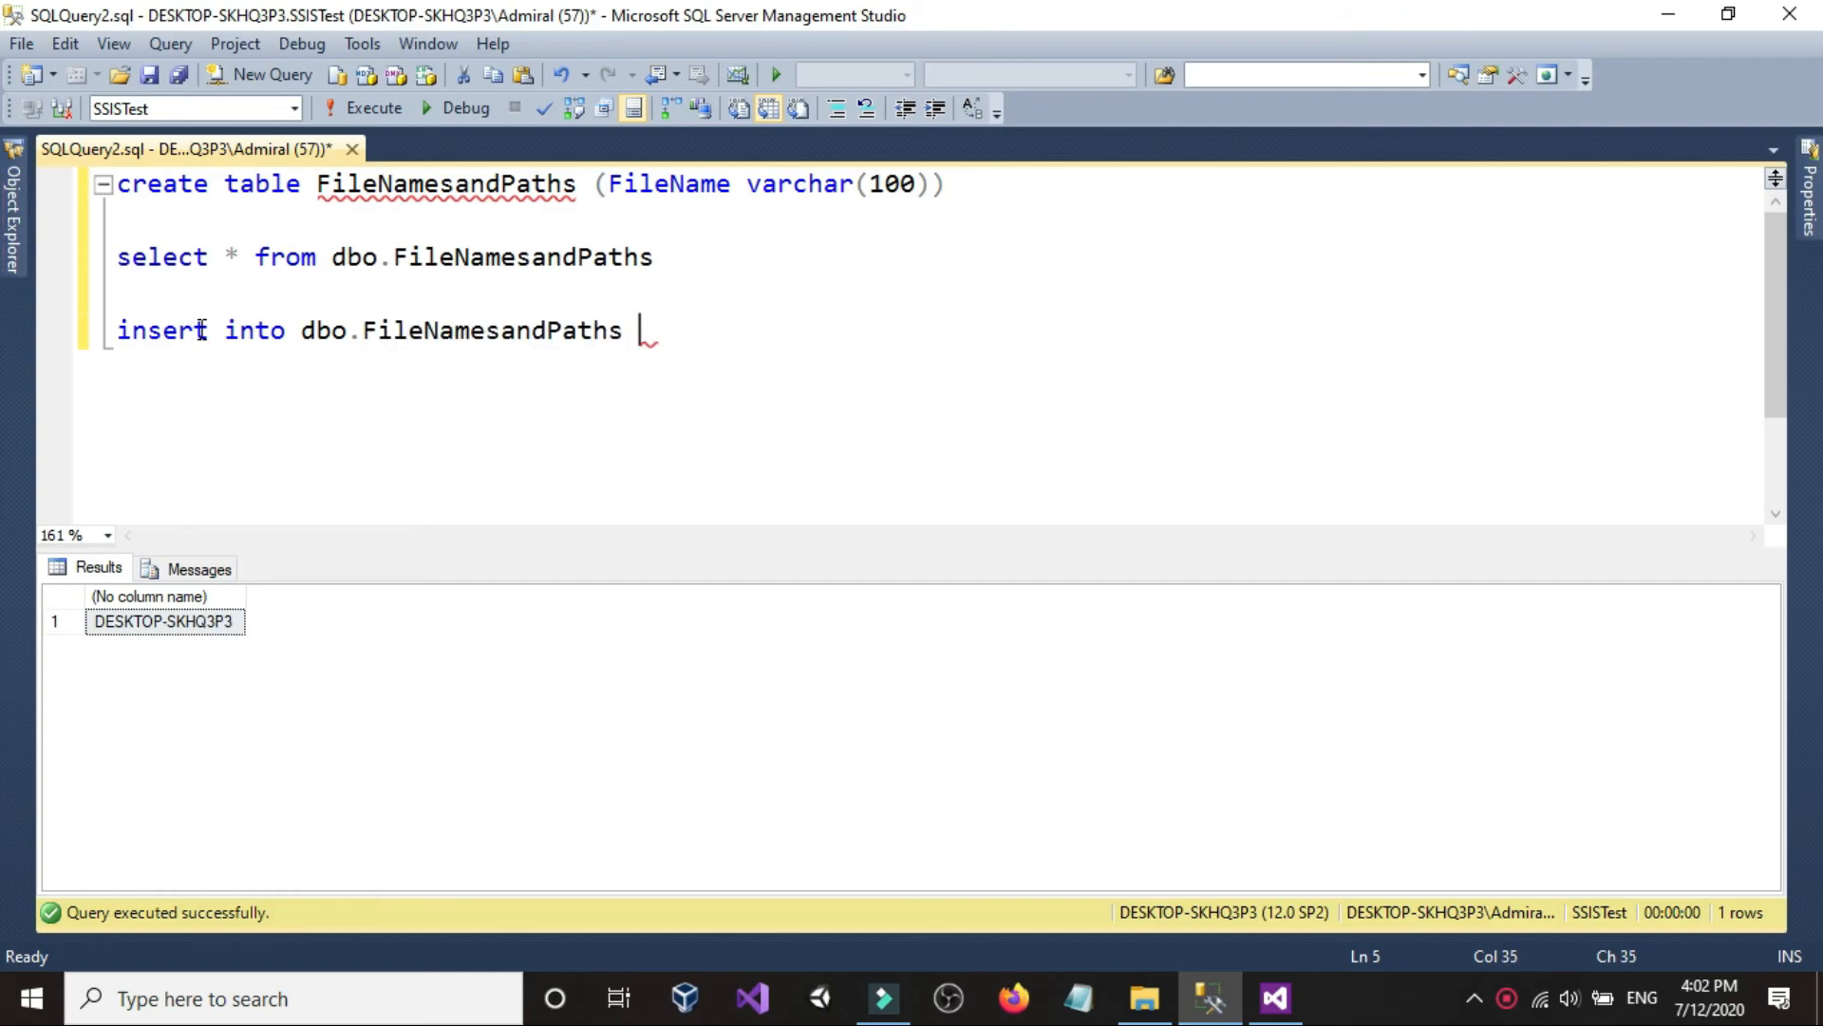
{"action": "type", "text": "(File"}
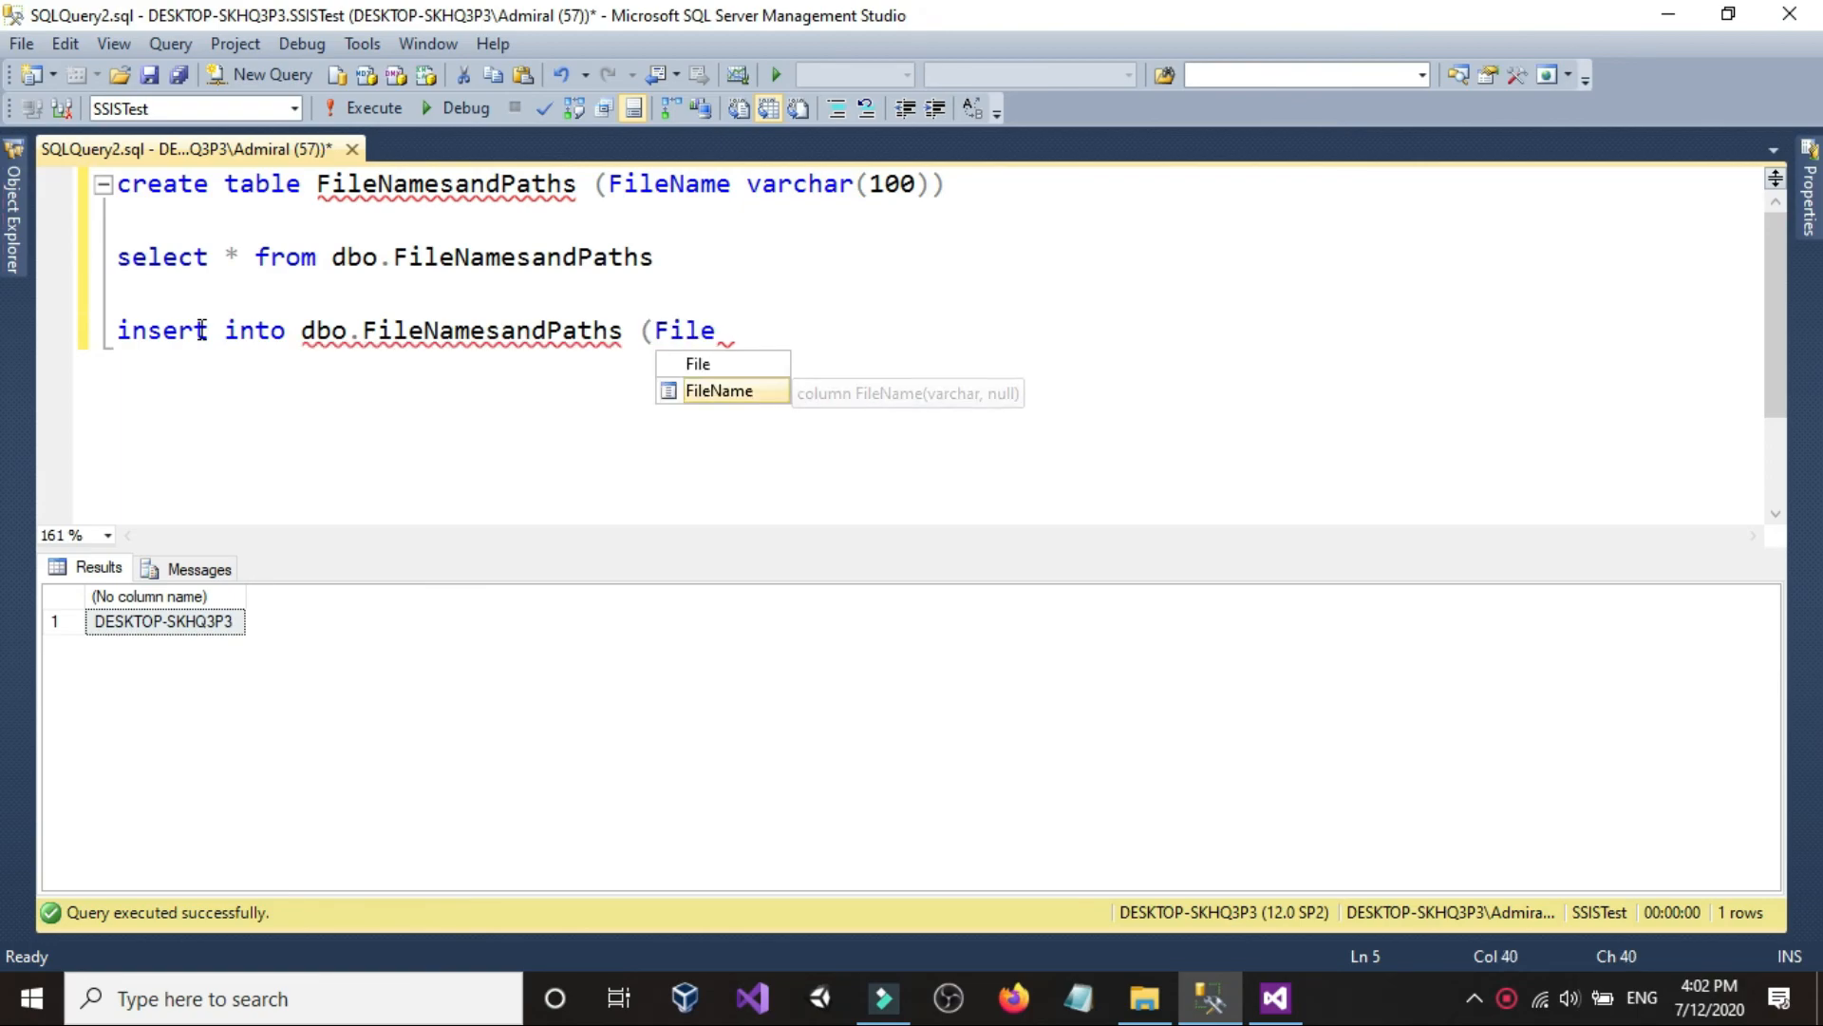
{"action": "key", "text": "Tab"}
{"action": "type", "text": ")"}
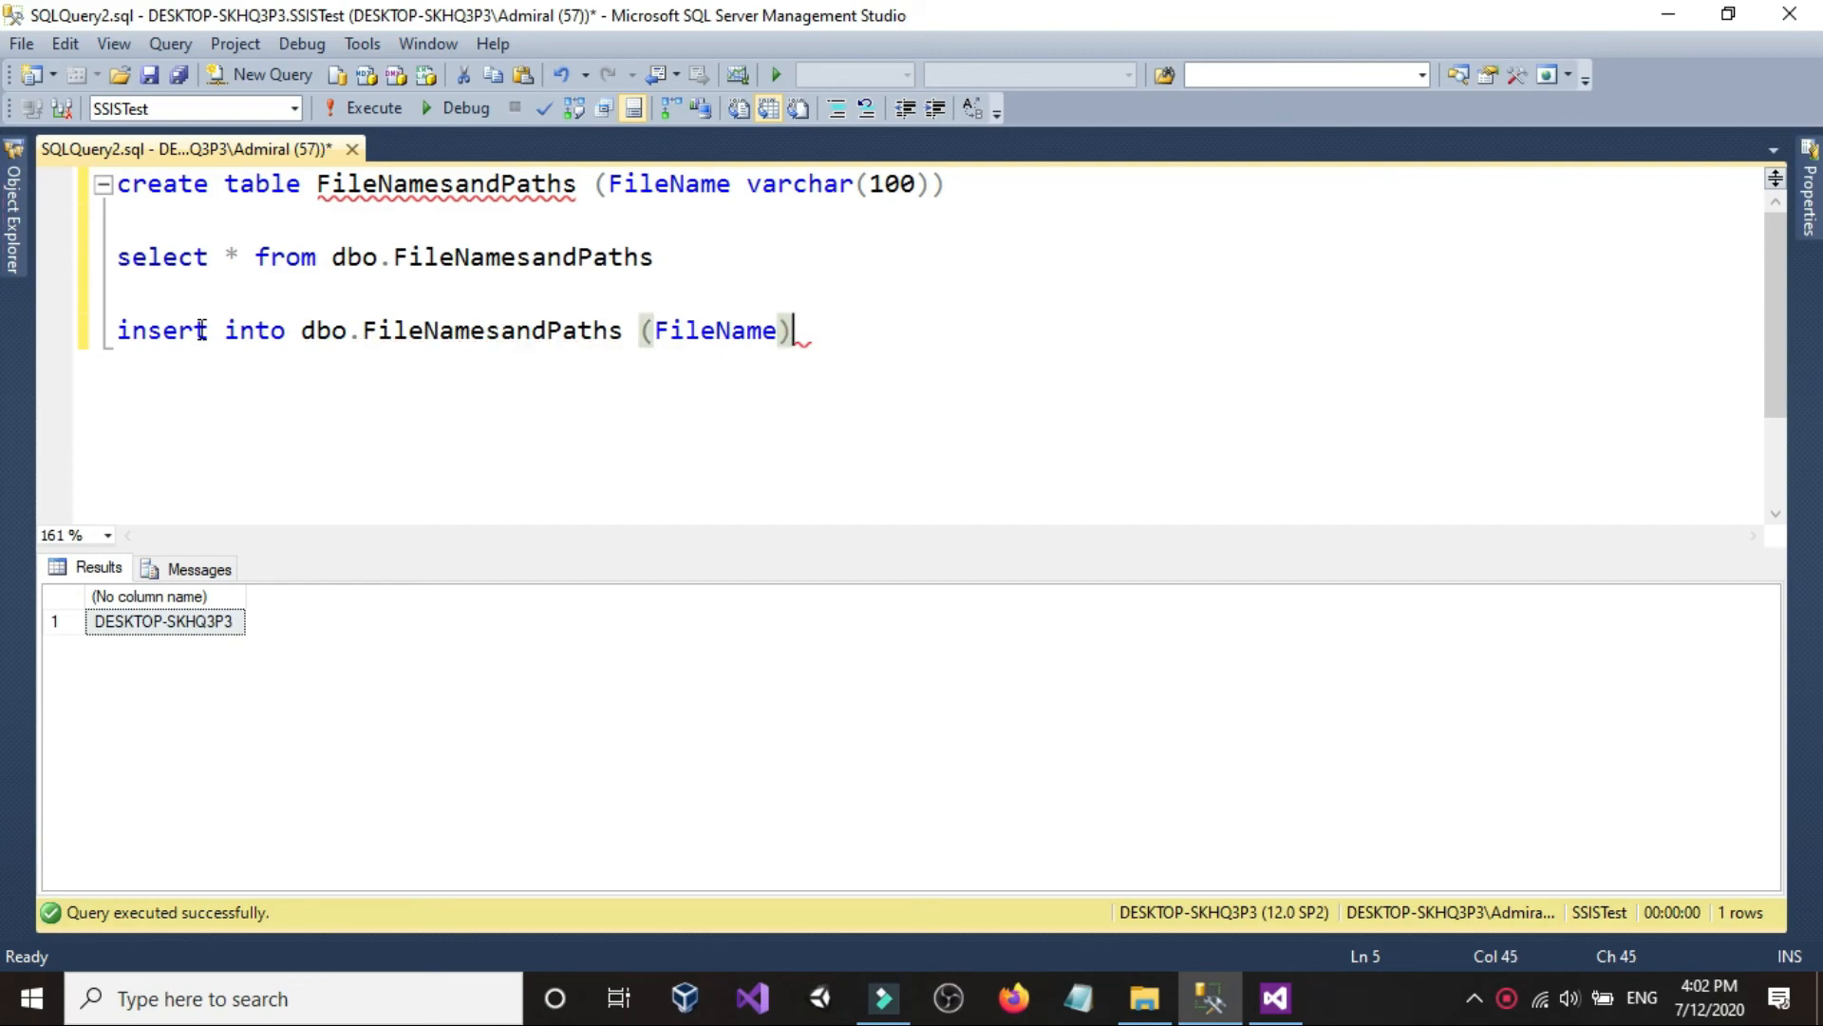
- Complete the insert statement with the parameter placeholder clause "values (?)"
{"action": "type", "text": " va"}
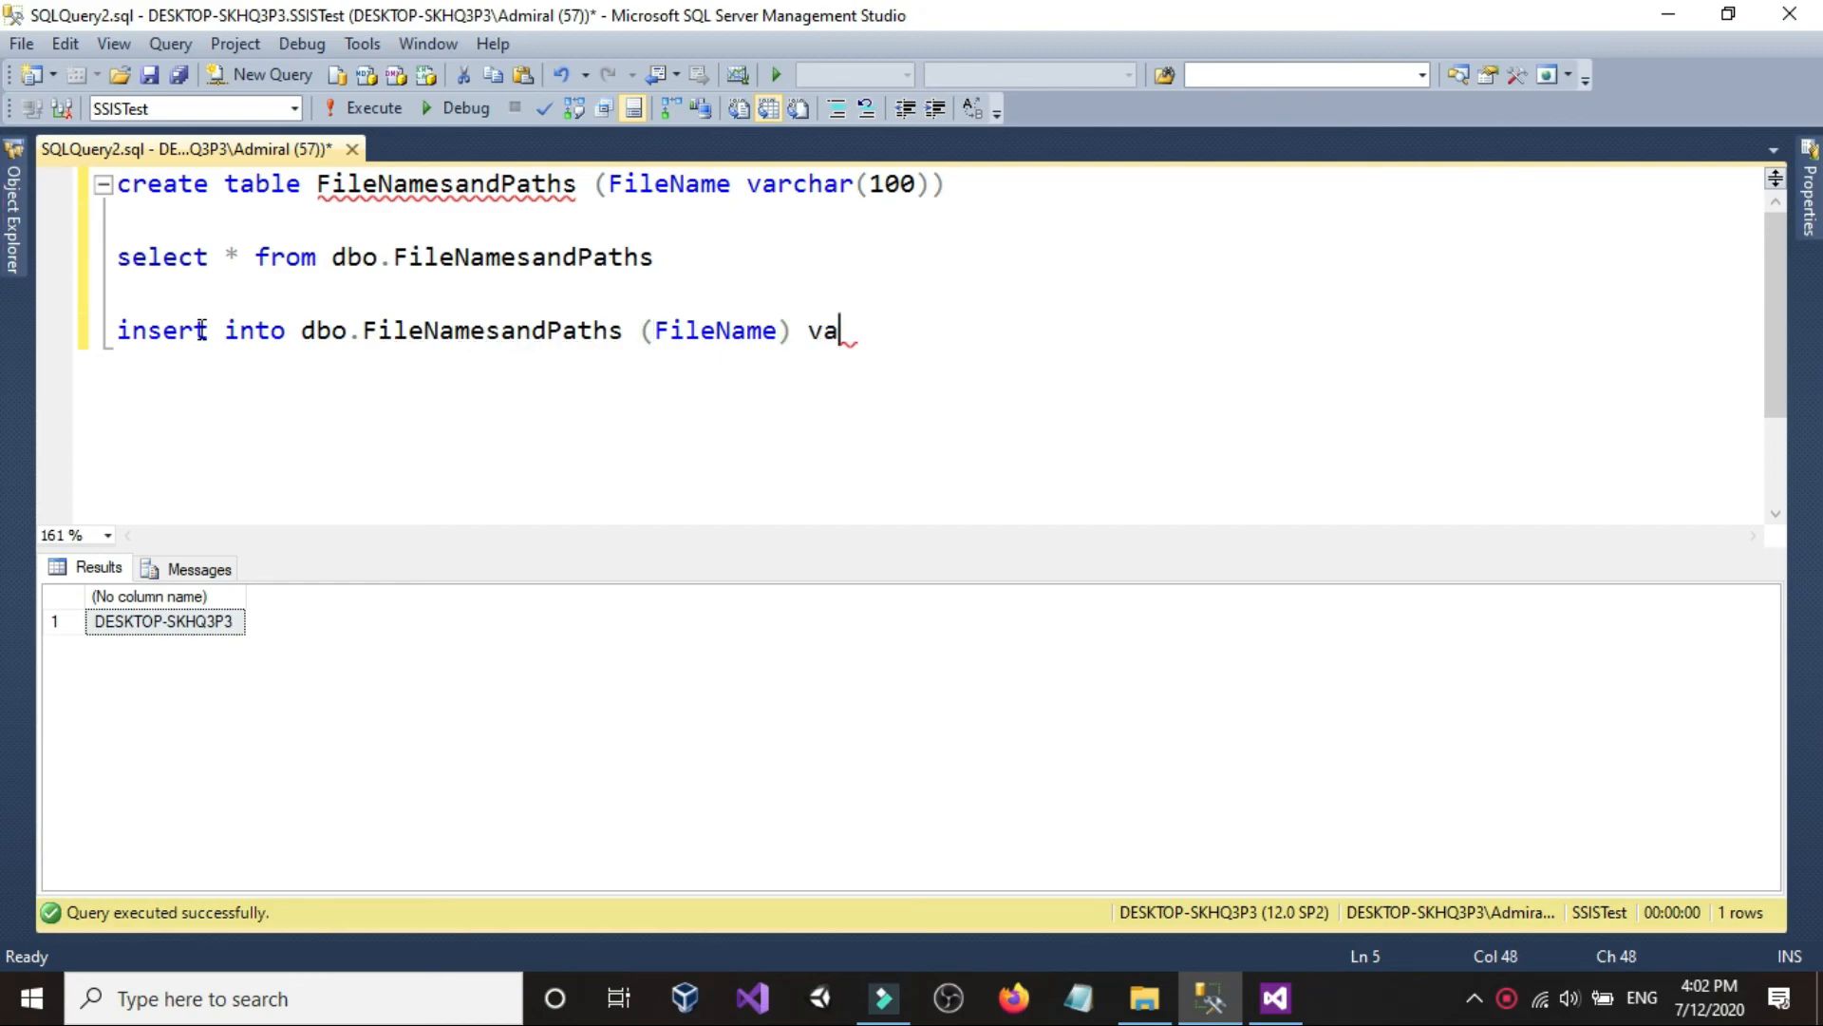
{"action": "type", "text": "lues ("}
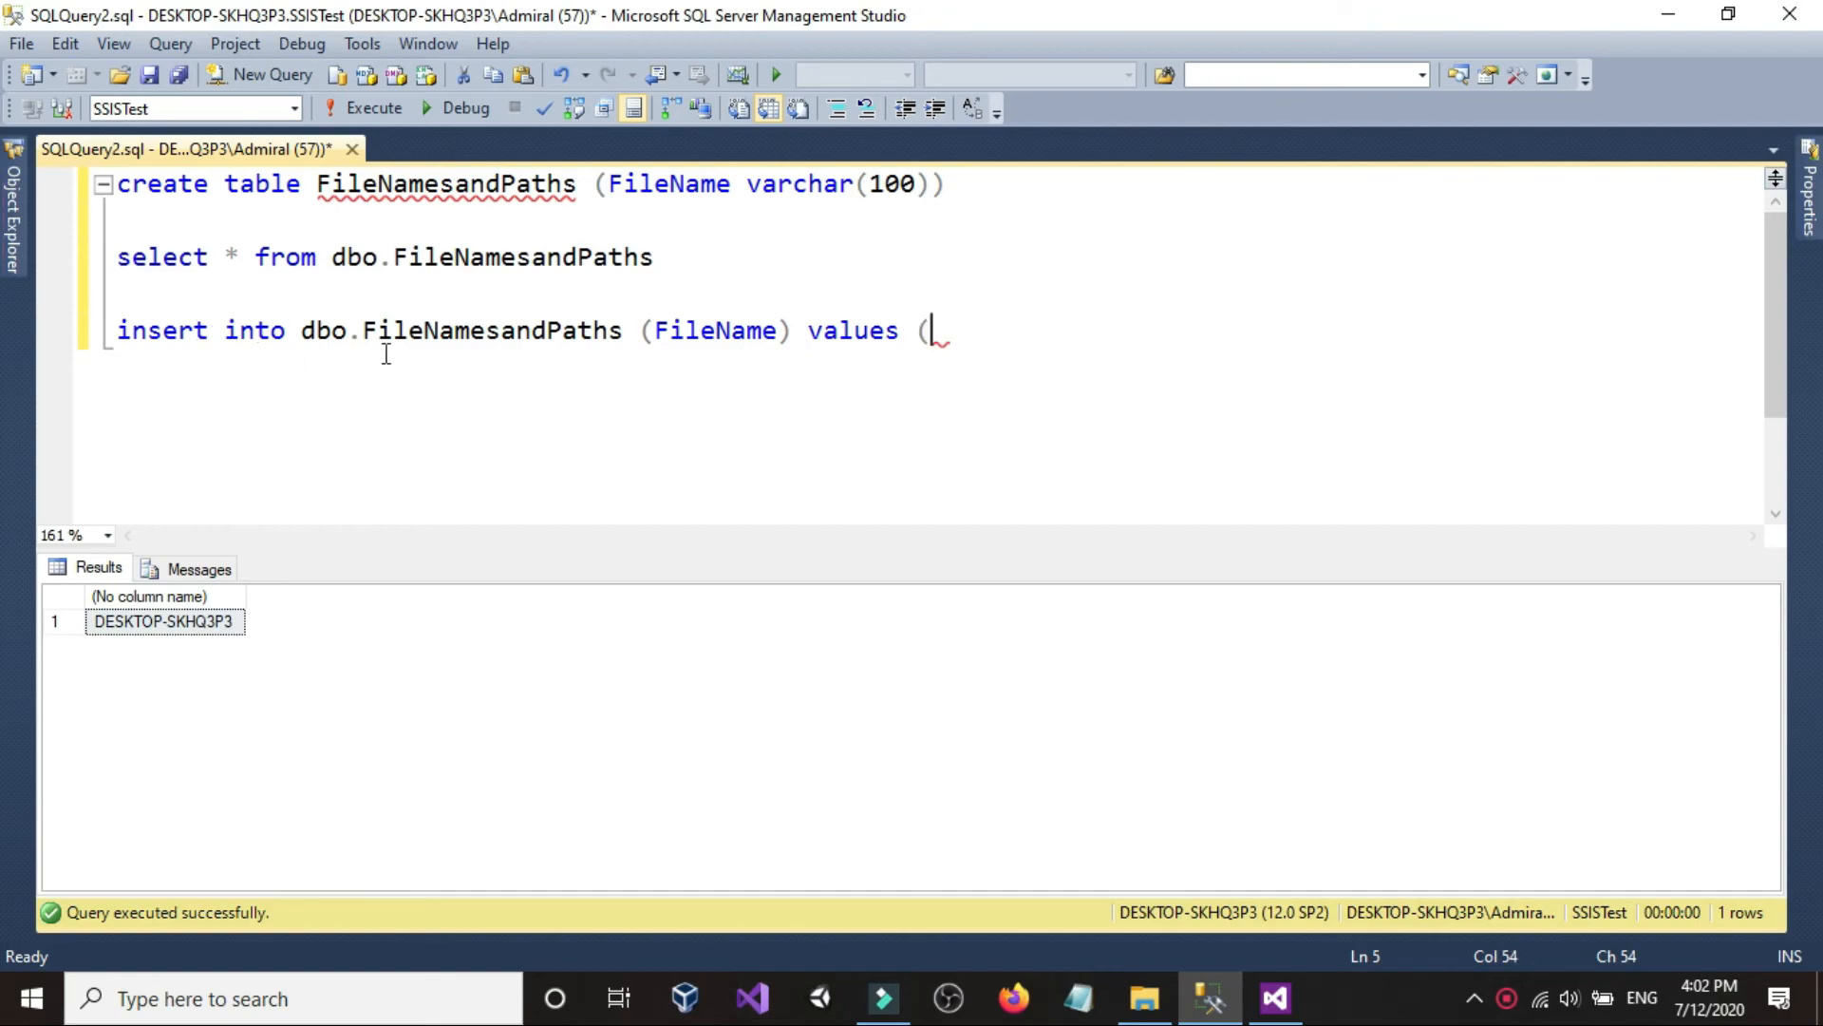
{"action": "type", "text": "?)"}
{"action": "left_click", "coordinate": [942, 333]}
{"action": "left_click", "coordinate": [939, 333]}
{"action": "left_click", "coordinate": [946, 332]}
- Copy the whole insert statement and paste it into the SQLStatement query editor of the Execute SQL Task in Visual Studio
{"action": "left_click_drag", "start_coordinate": [981, 330], "coordinate": [112, 332]}
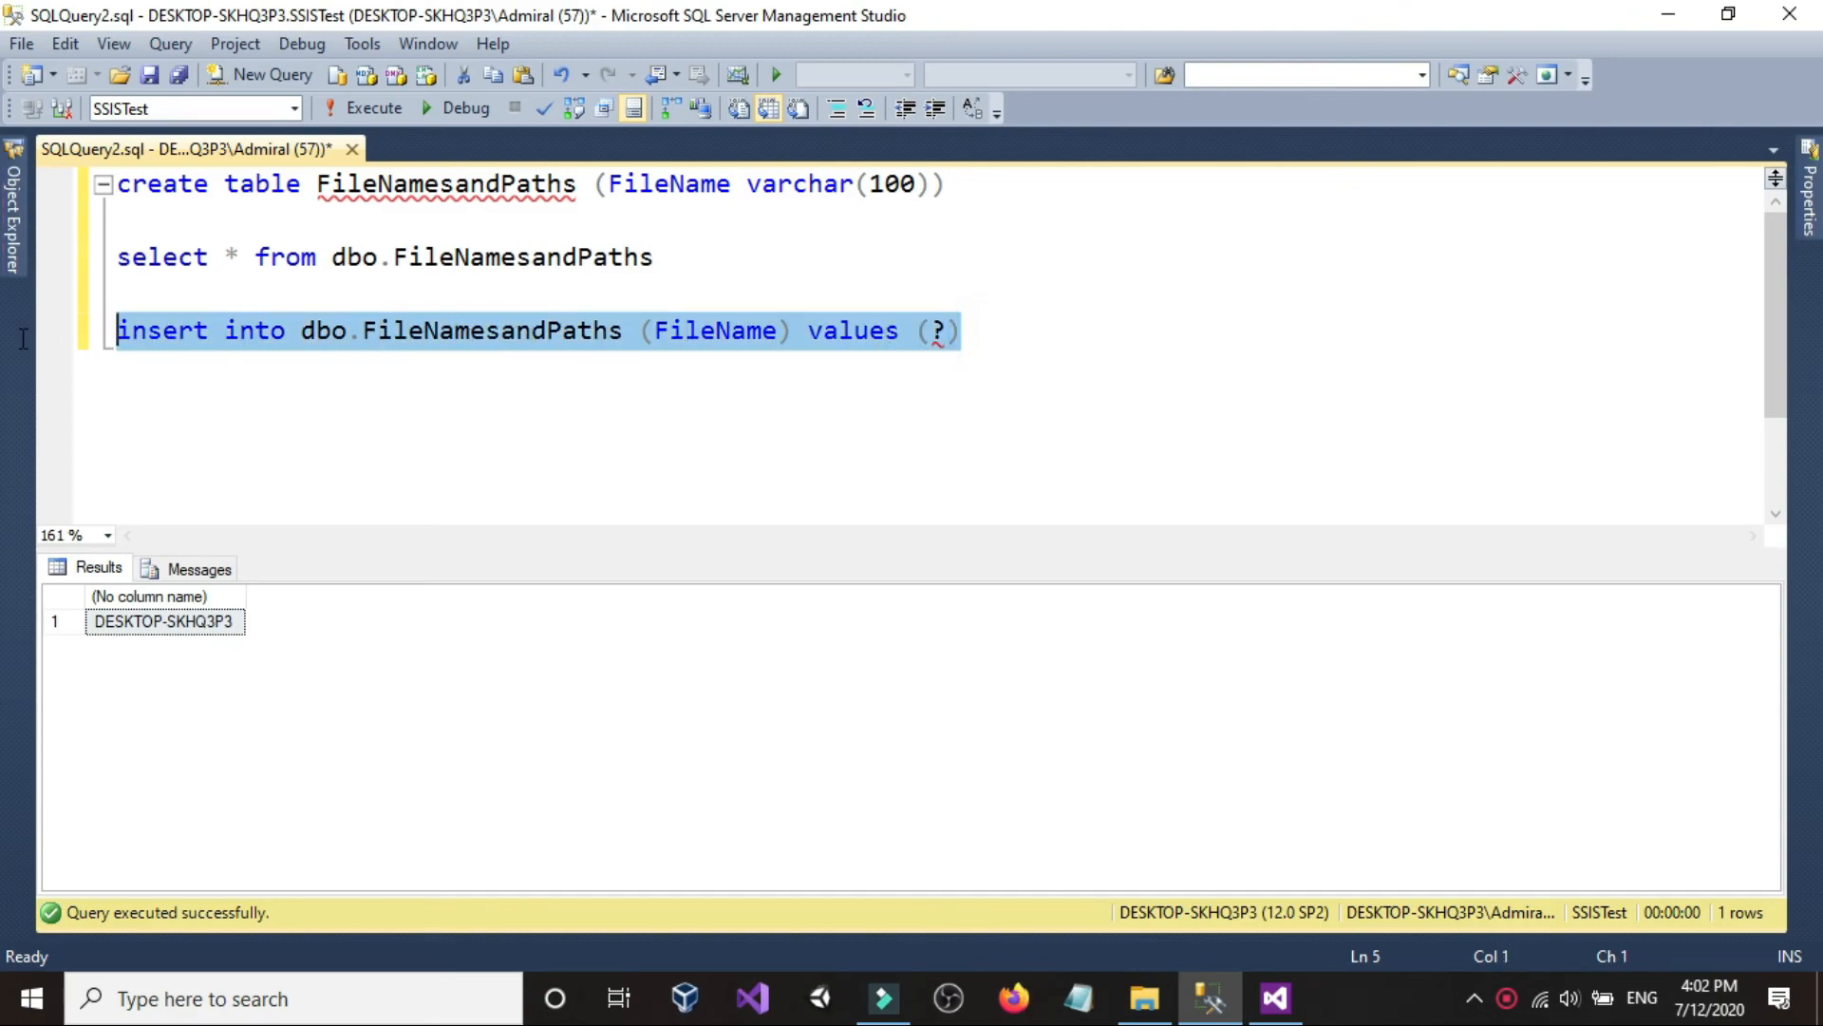
{"action": "right_click", "coordinate": [295, 342]}
{"action": "left_click", "coordinate": [338, 384]}
{"action": "left_click", "coordinate": [1275, 997]}
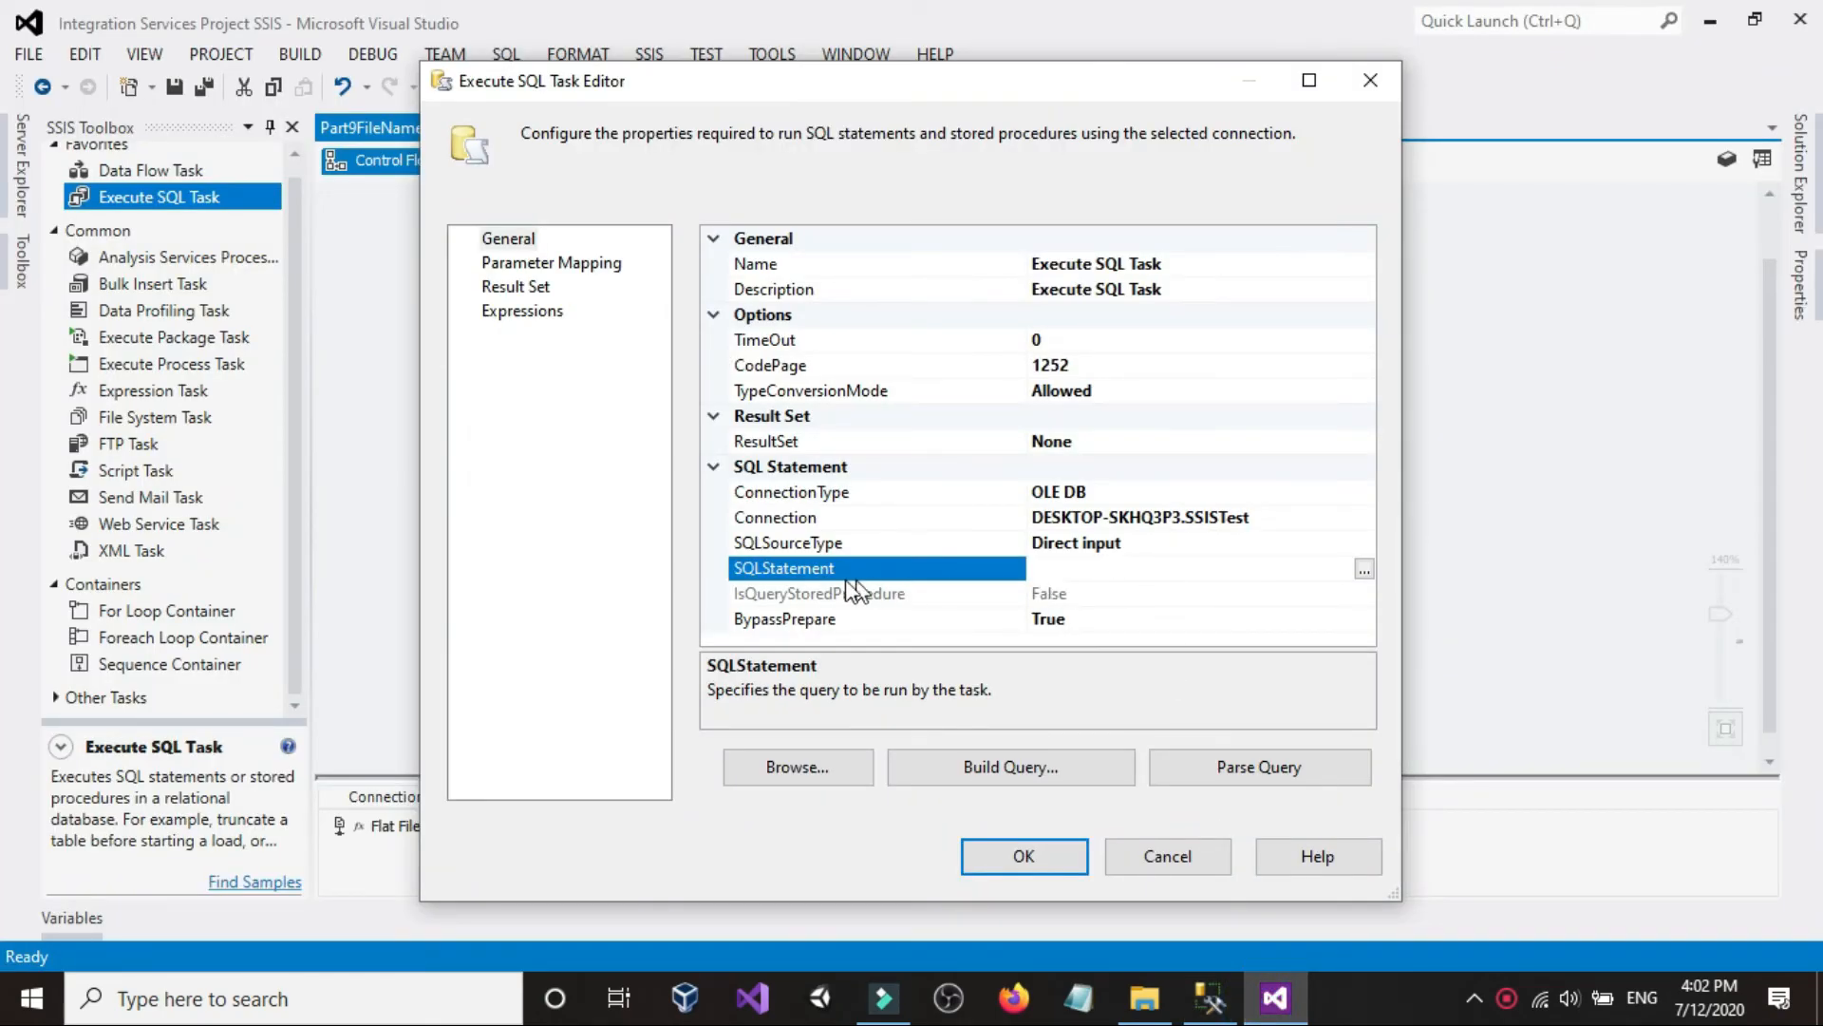
{"action": "left_click", "coordinate": [1363, 568]}
{"action": "right_click", "coordinate": [828, 415]}
{"action": "left_click", "coordinate": [888, 530]}
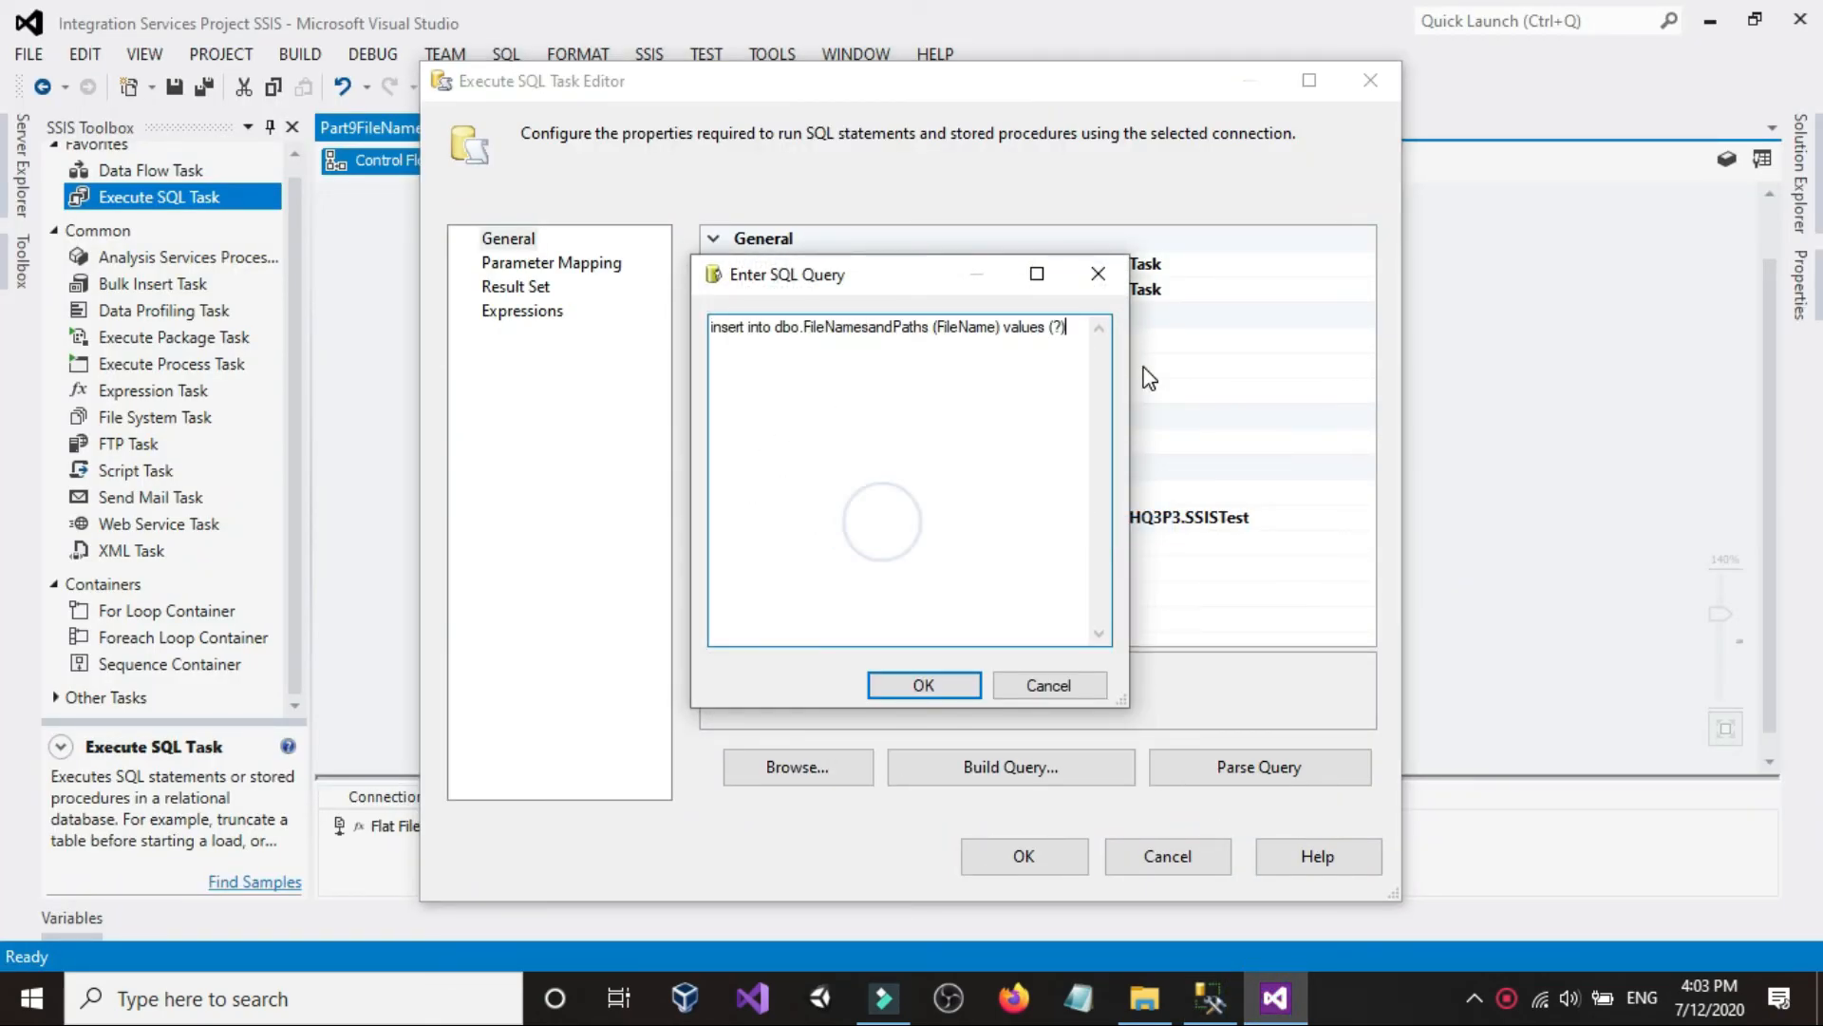
{"action": "left_click", "coordinate": [1060, 333]}
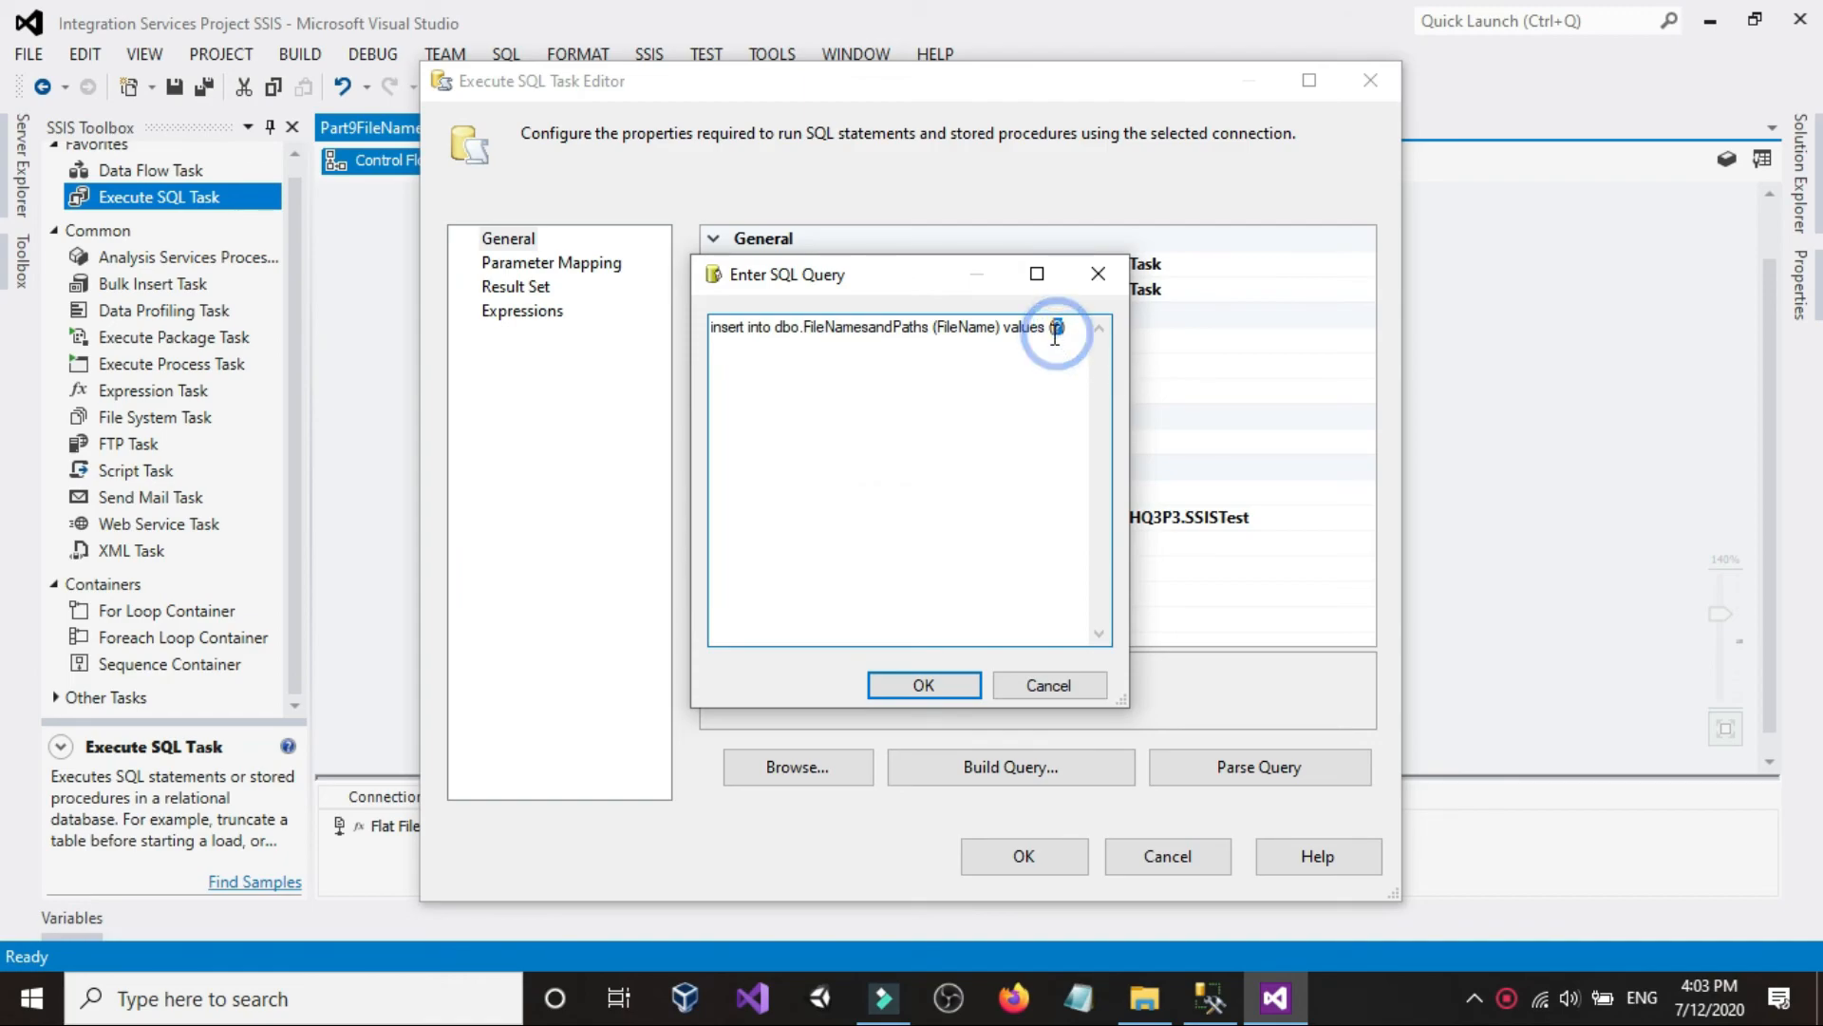
- Switch to SQL Server Management Studio and extend the insert statement with an Address column and a second ? placeholder
{"action": "left_click", "coordinate": [1210, 997]}
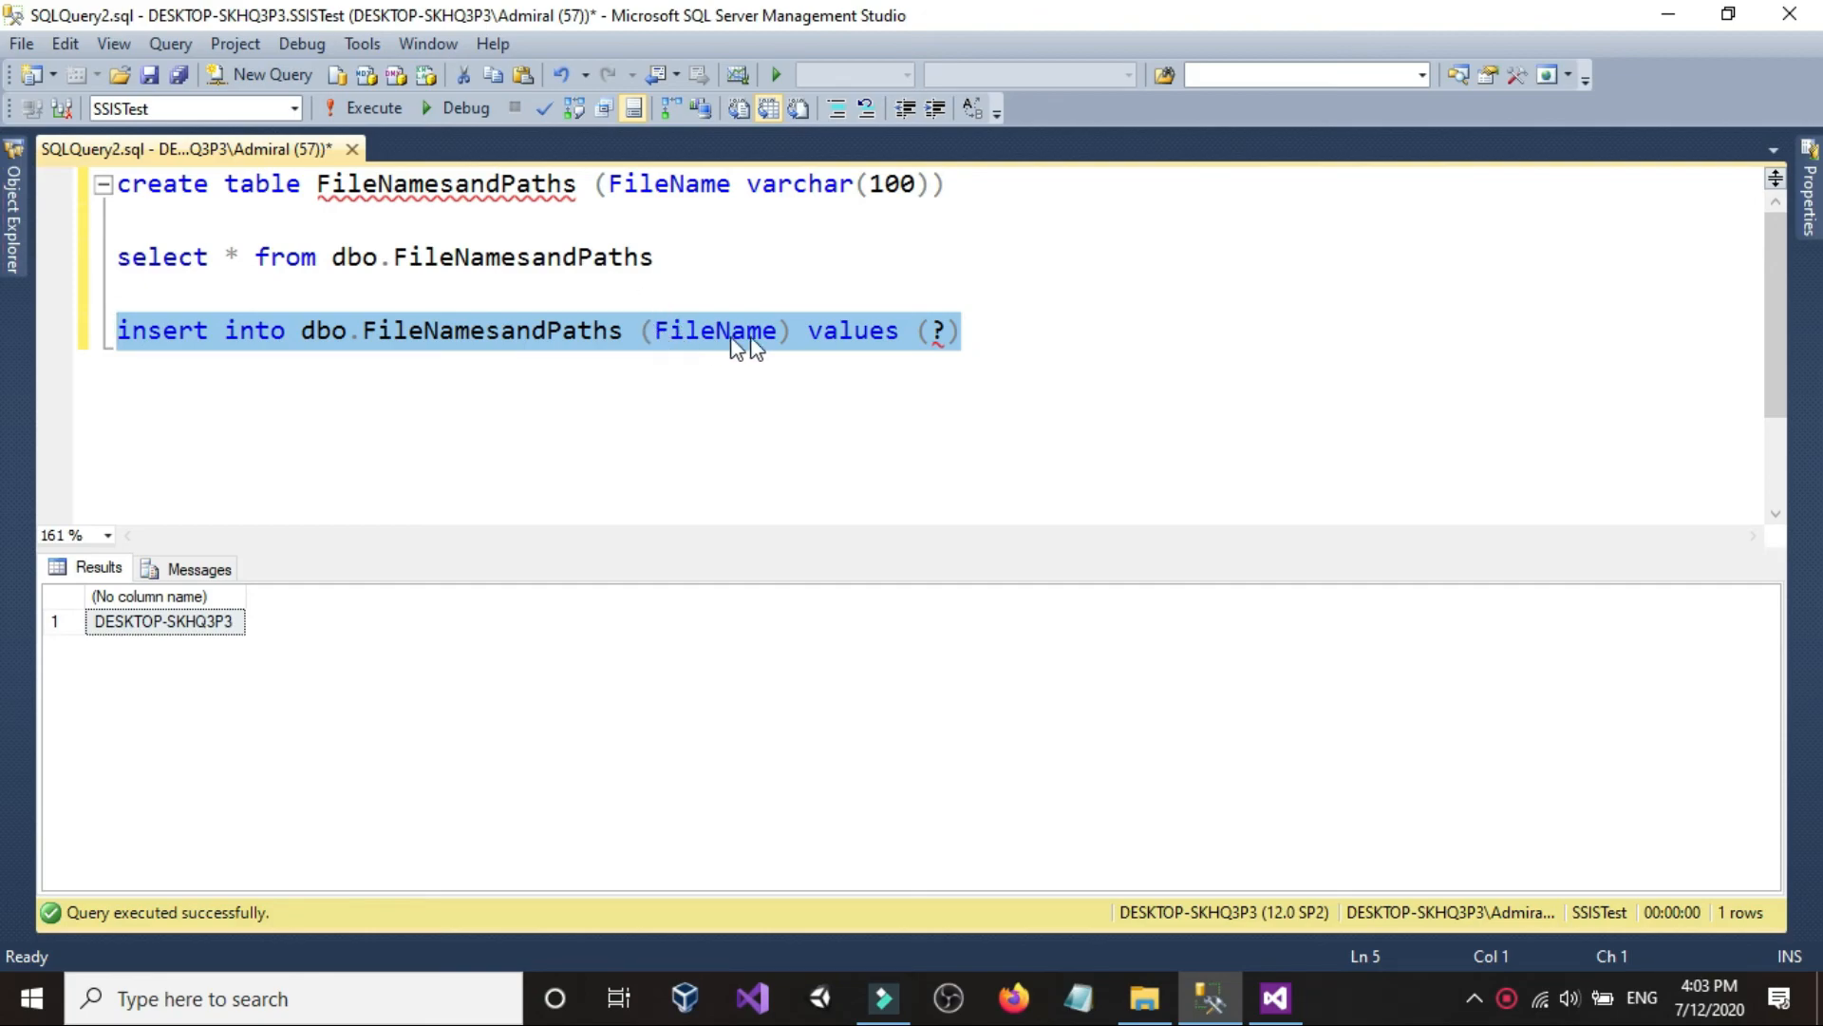
{"action": "left_click", "coordinate": [779, 329]}
{"action": "type", "text": ", Date"}
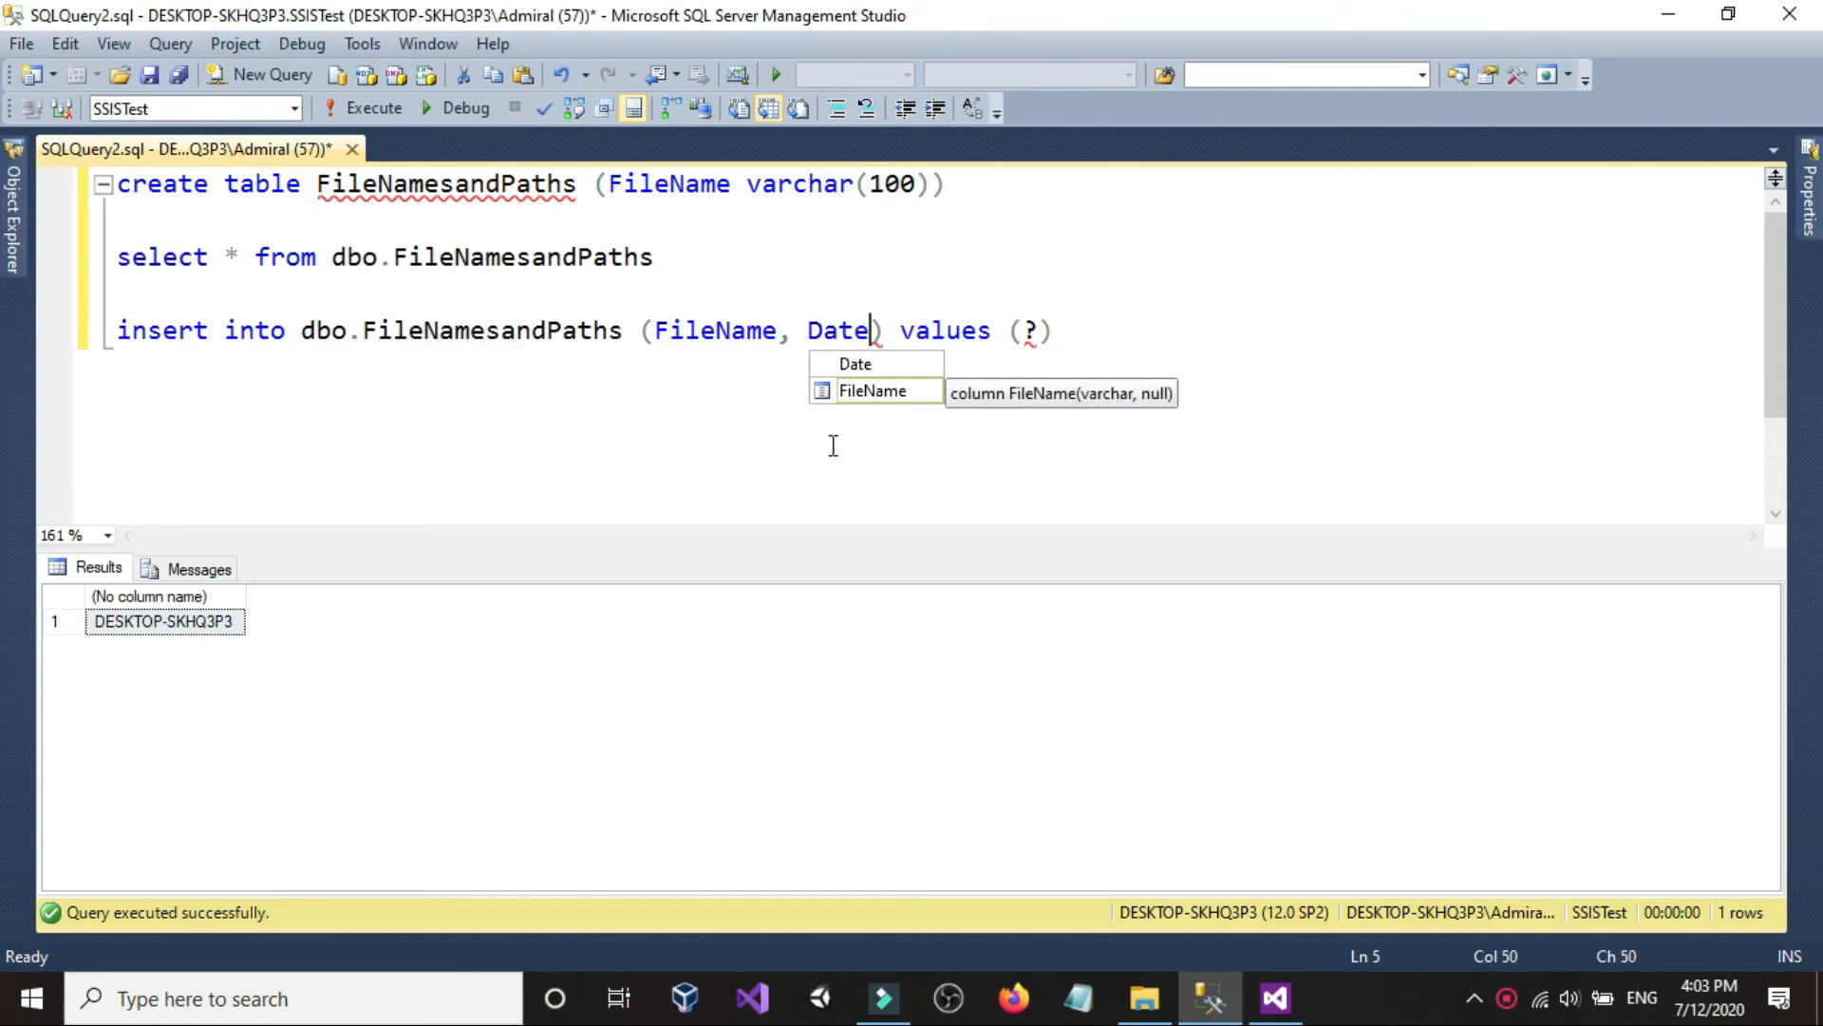
{"action": "key", "text": "BackSpace"}
{"action": "key", "text": "BackSpace"}
{"action": "key", "text": "BackSpace"}
{"action": "key", "text": "BackSpace"}
{"action": "type", "text": "Adr"}
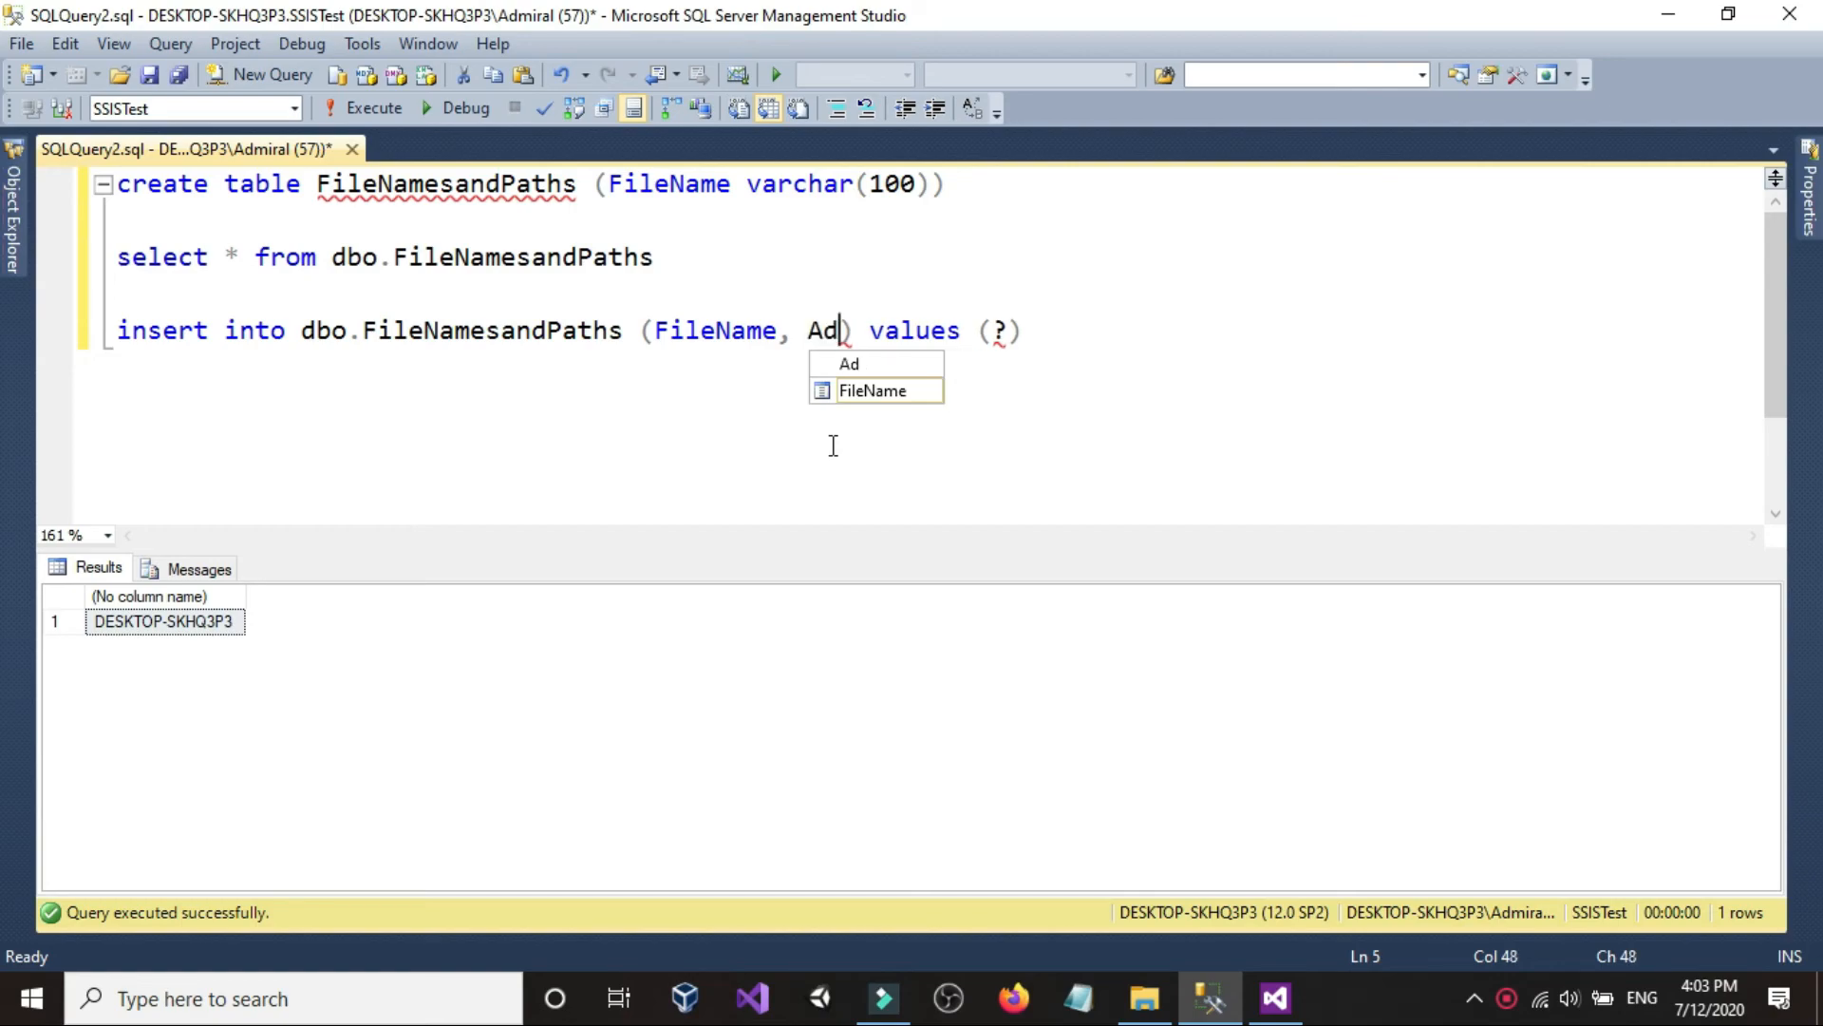
{"action": "type", "text": "w"}
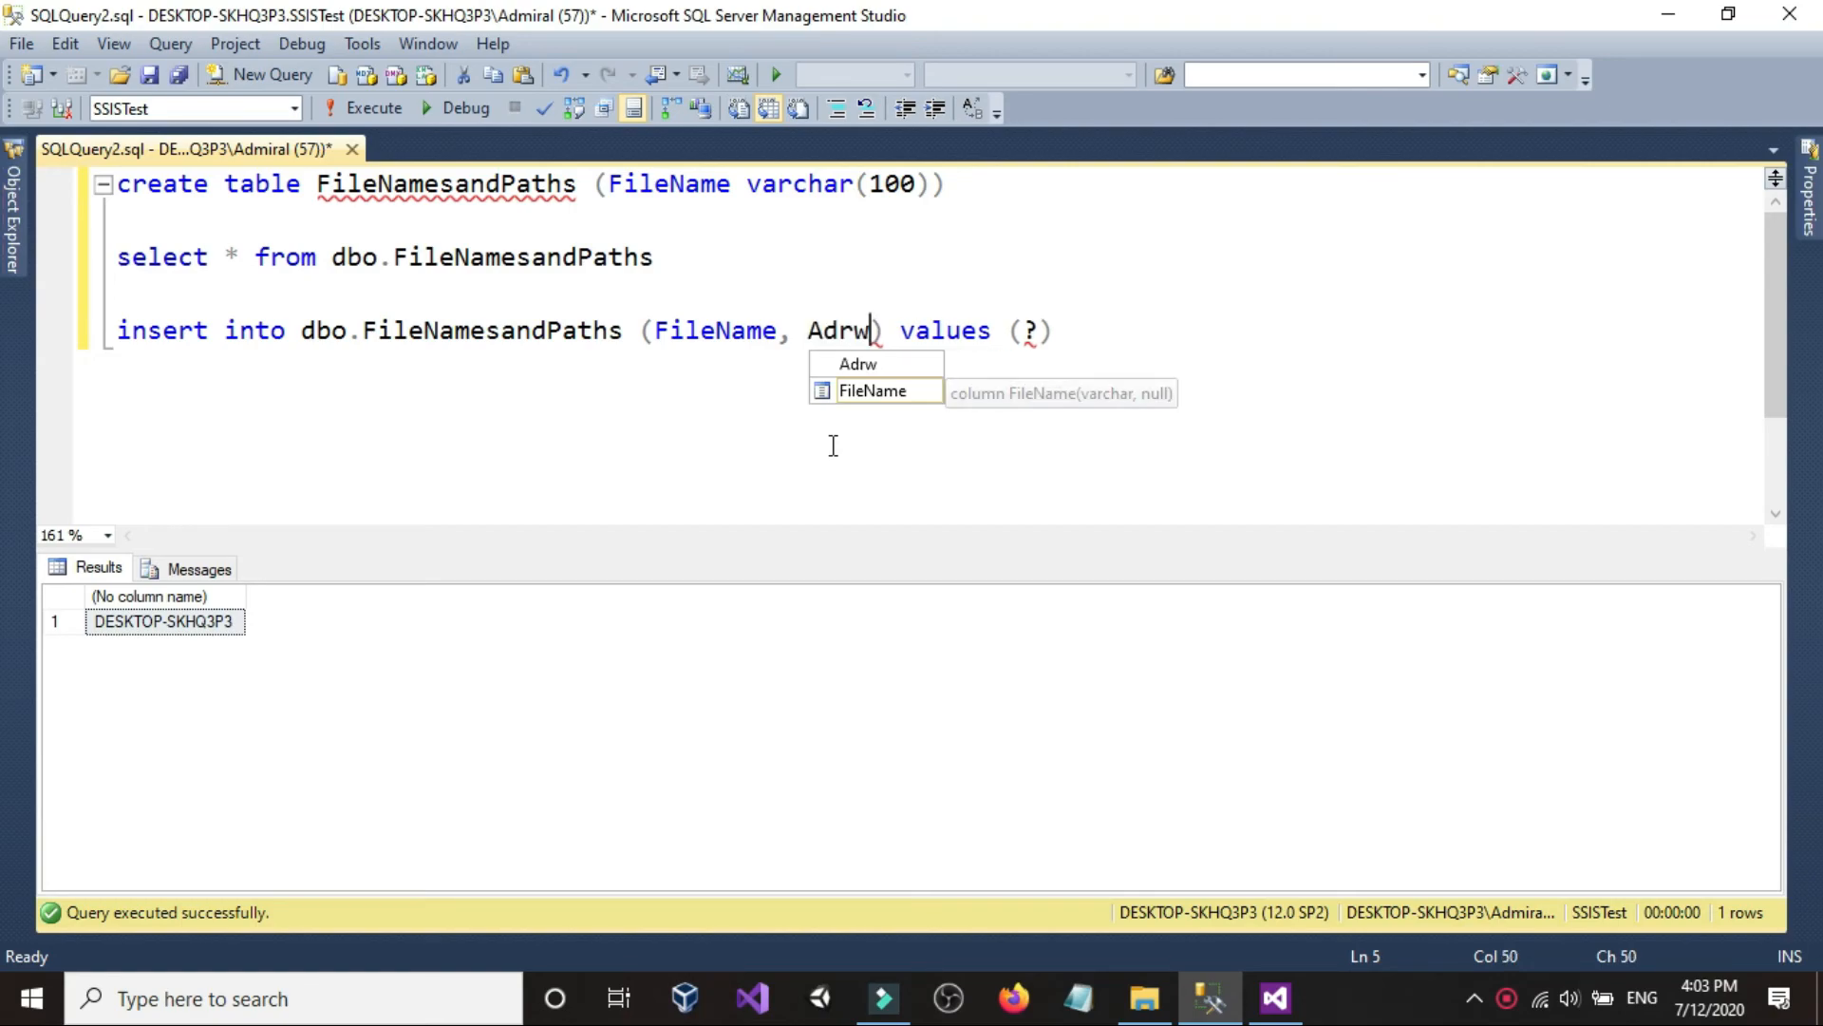
{"action": "key", "text": "BackSpace"}
{"action": "type", "text": "d"}
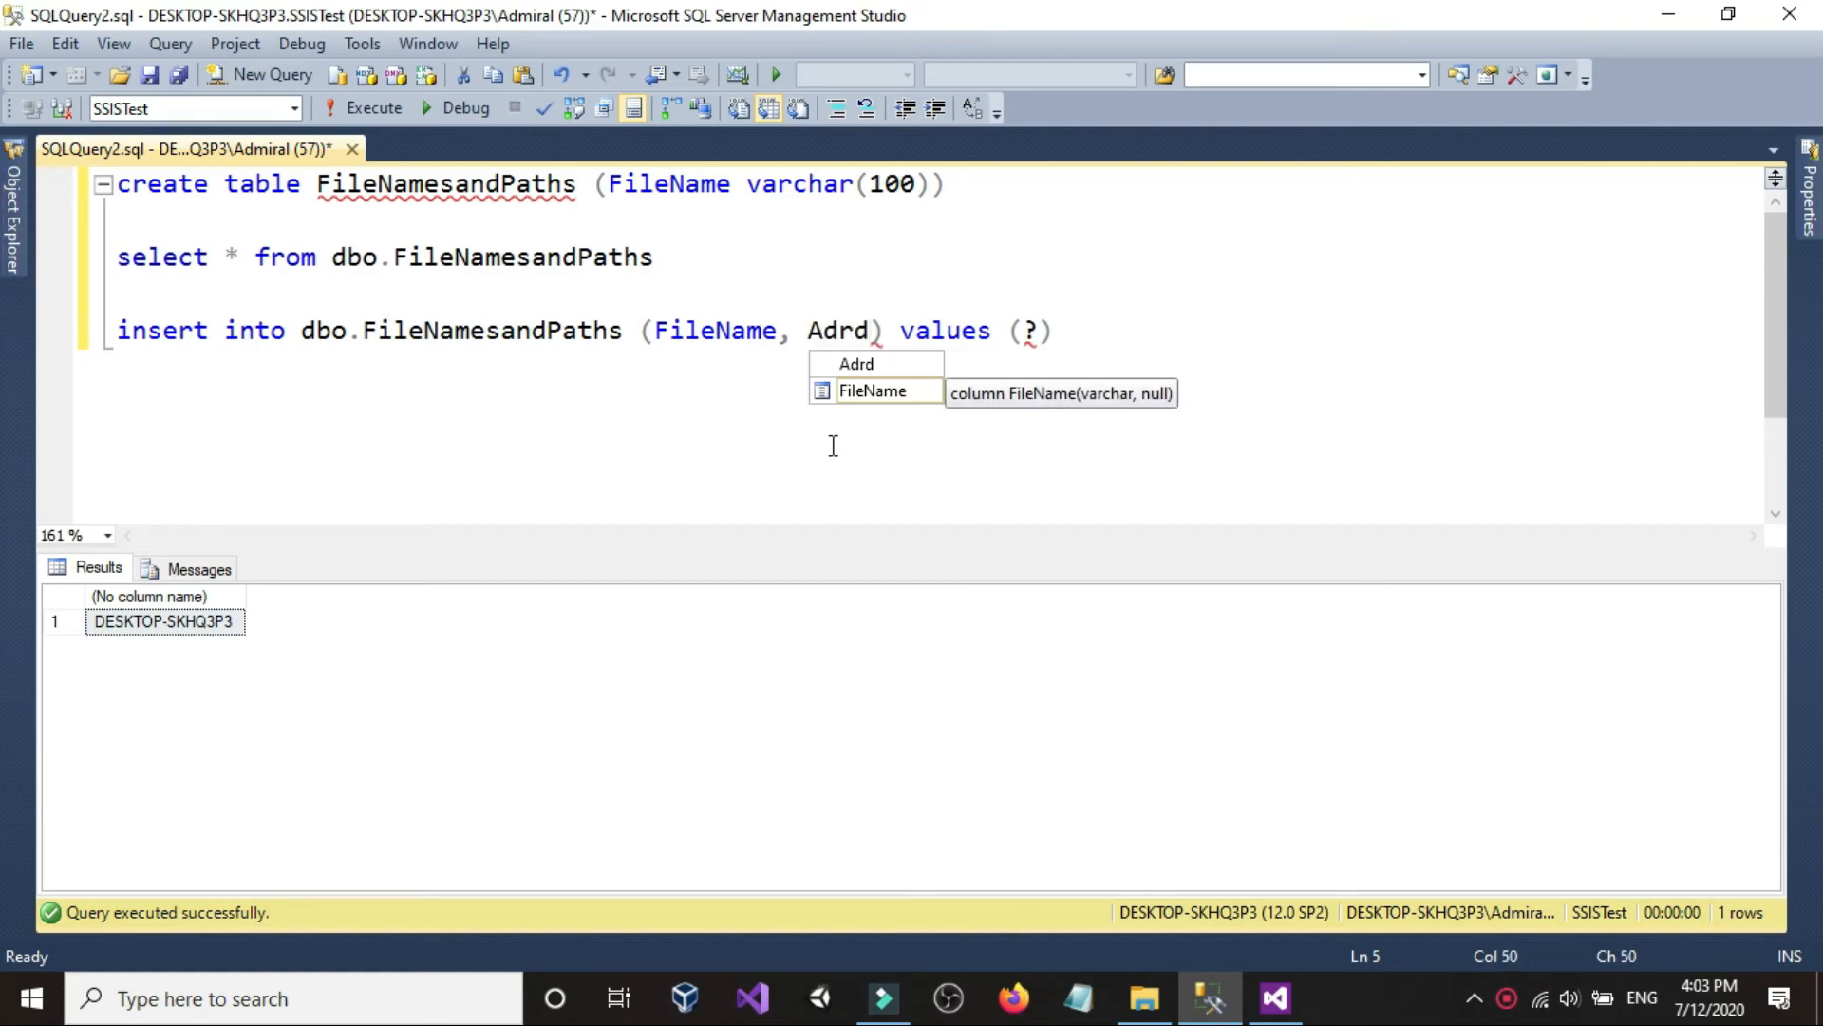
{"action": "key", "text": "BackSpace"}
{"action": "key", "text": "BackSpace"}
{"action": "type", "text": "dress"}
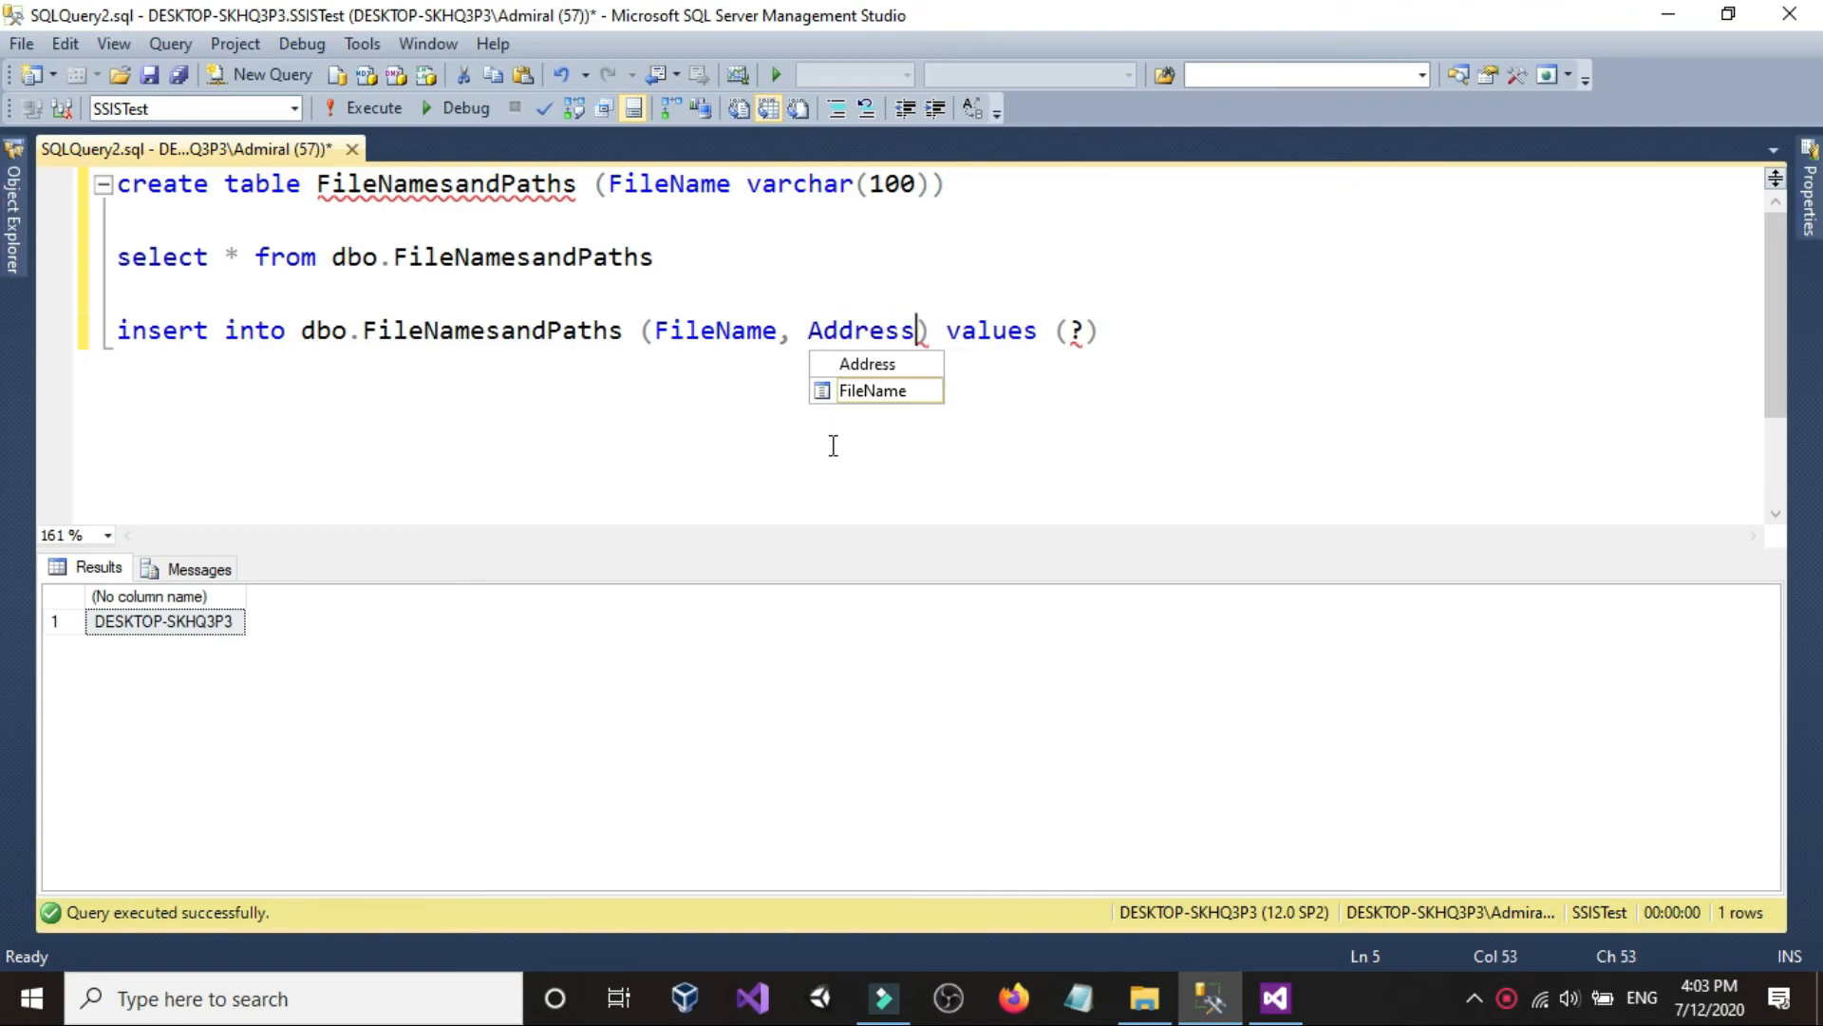
{"action": "left_click", "coordinate": [1082, 335]}
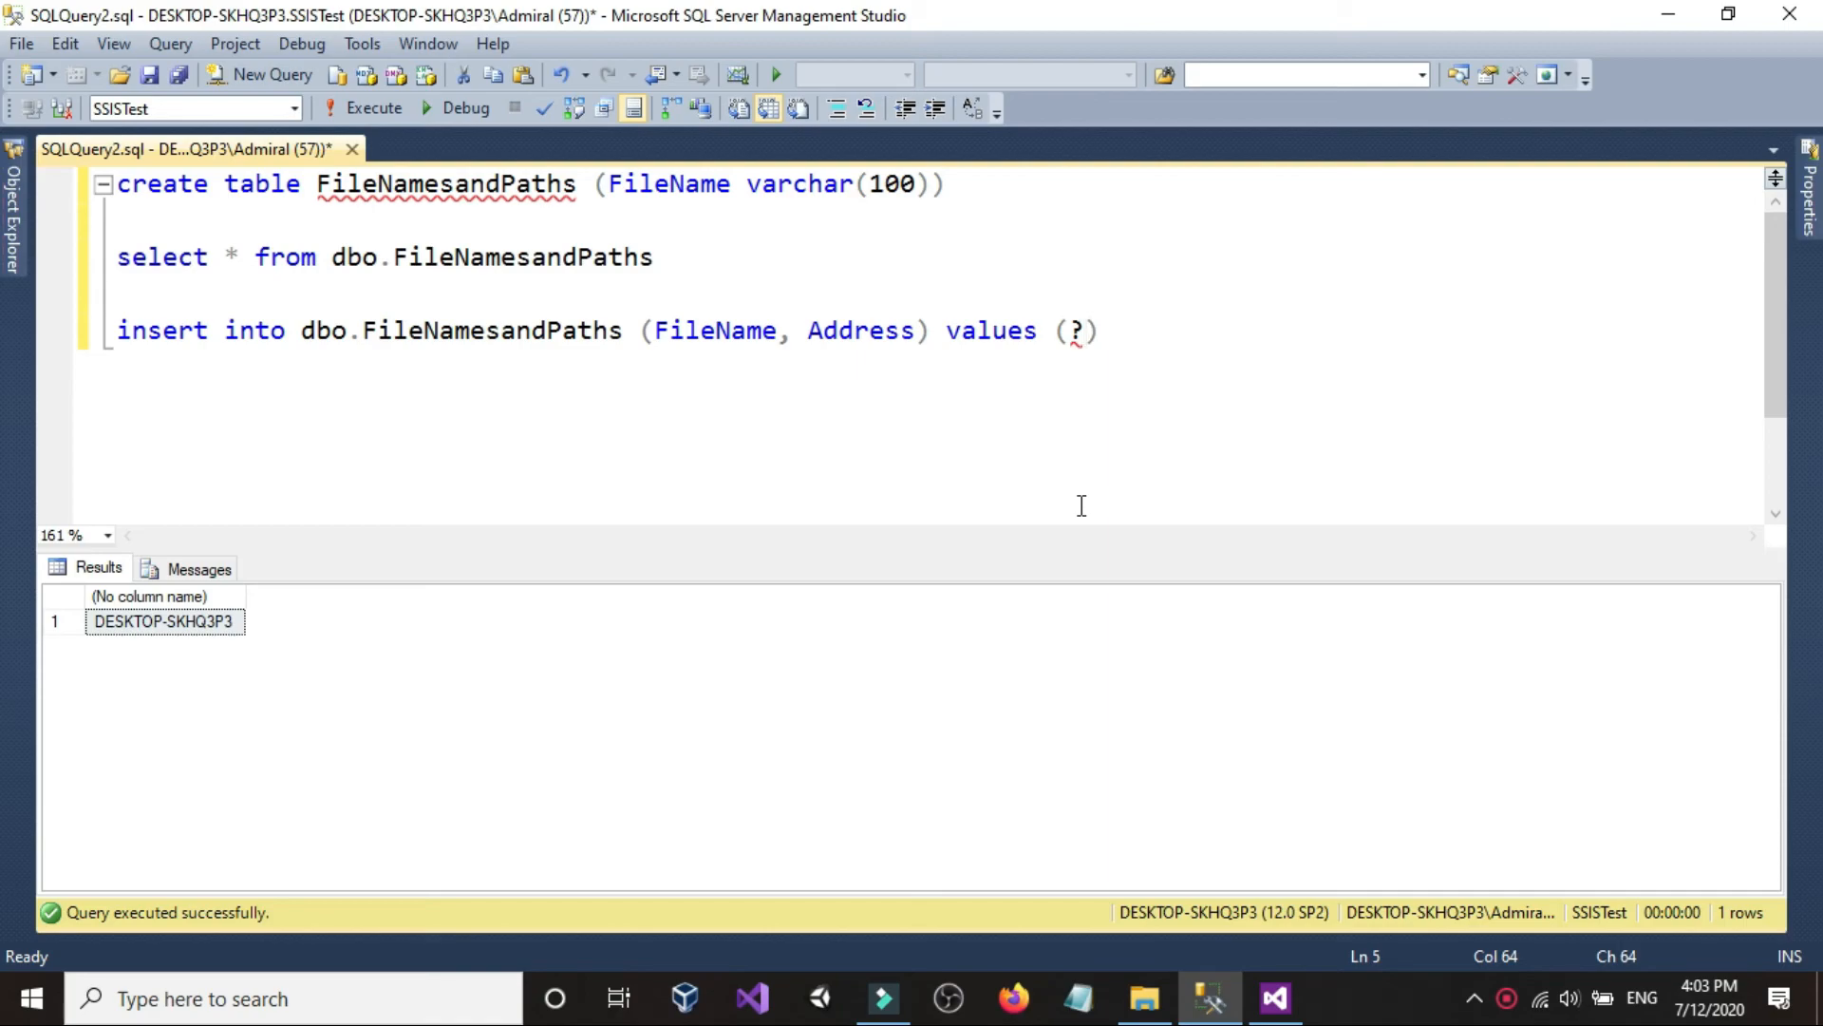
{"action": "type", "text": ",?"}
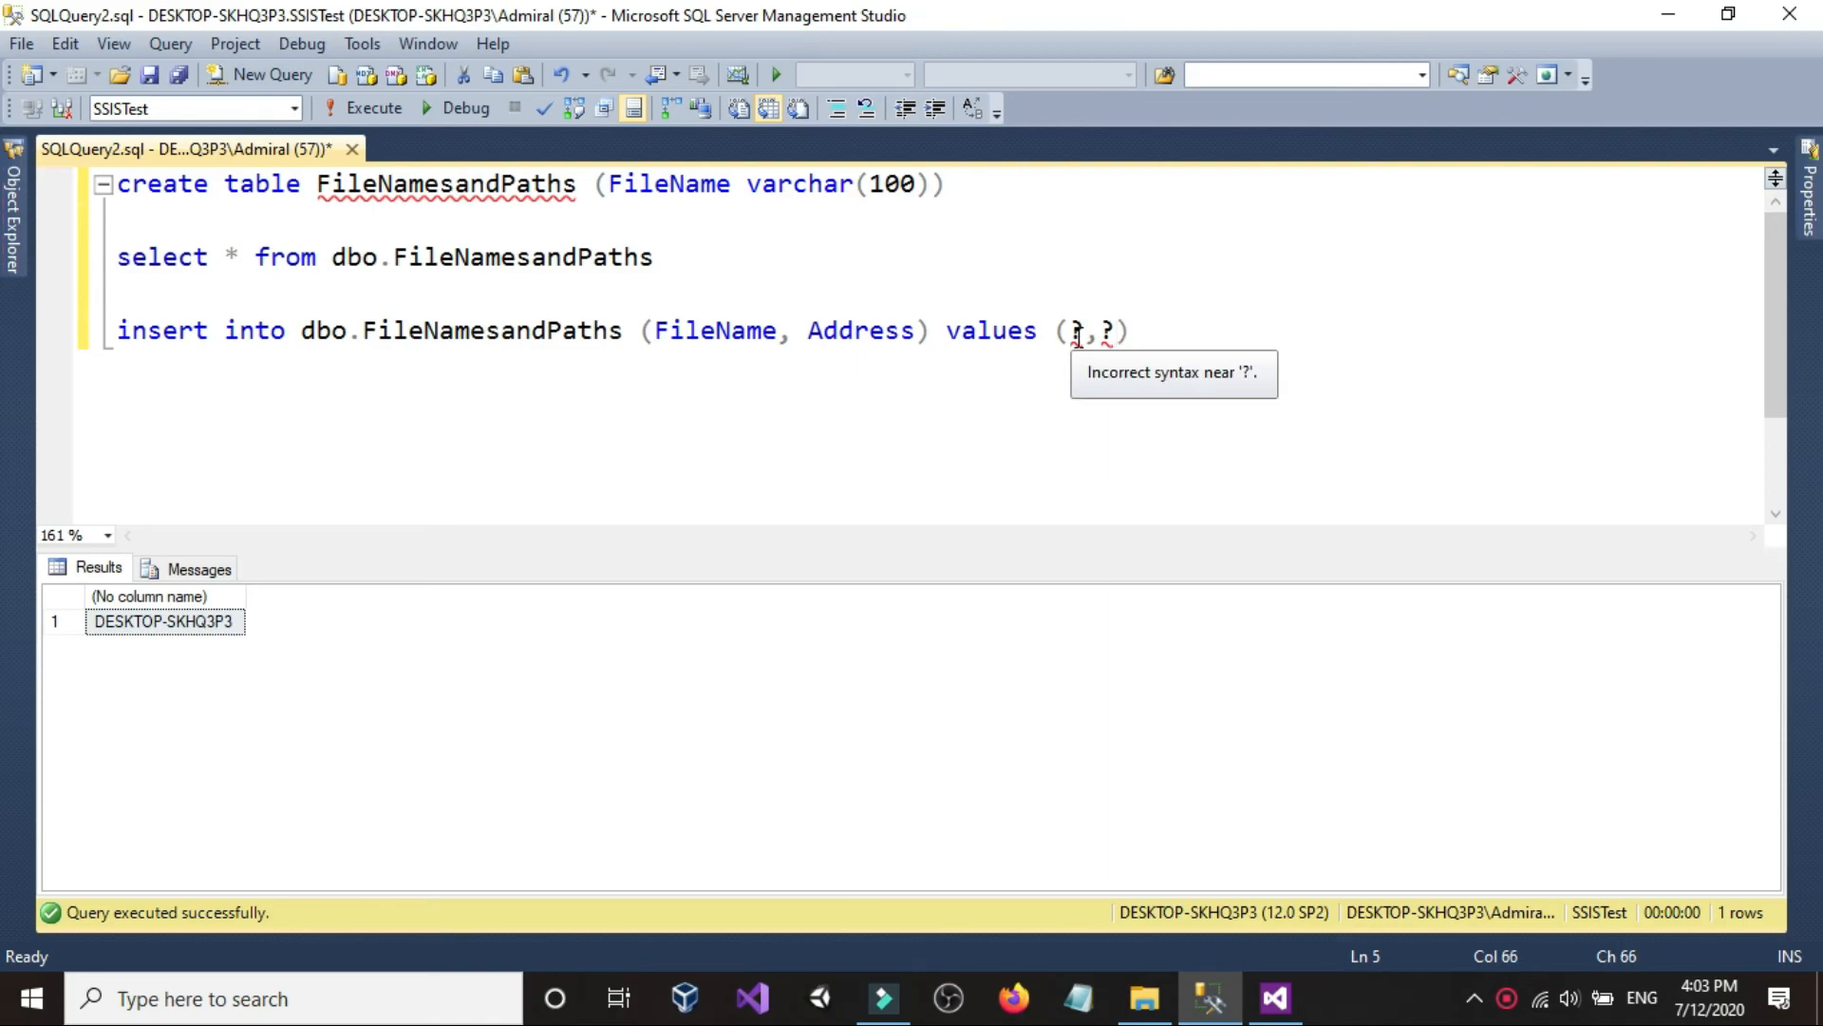
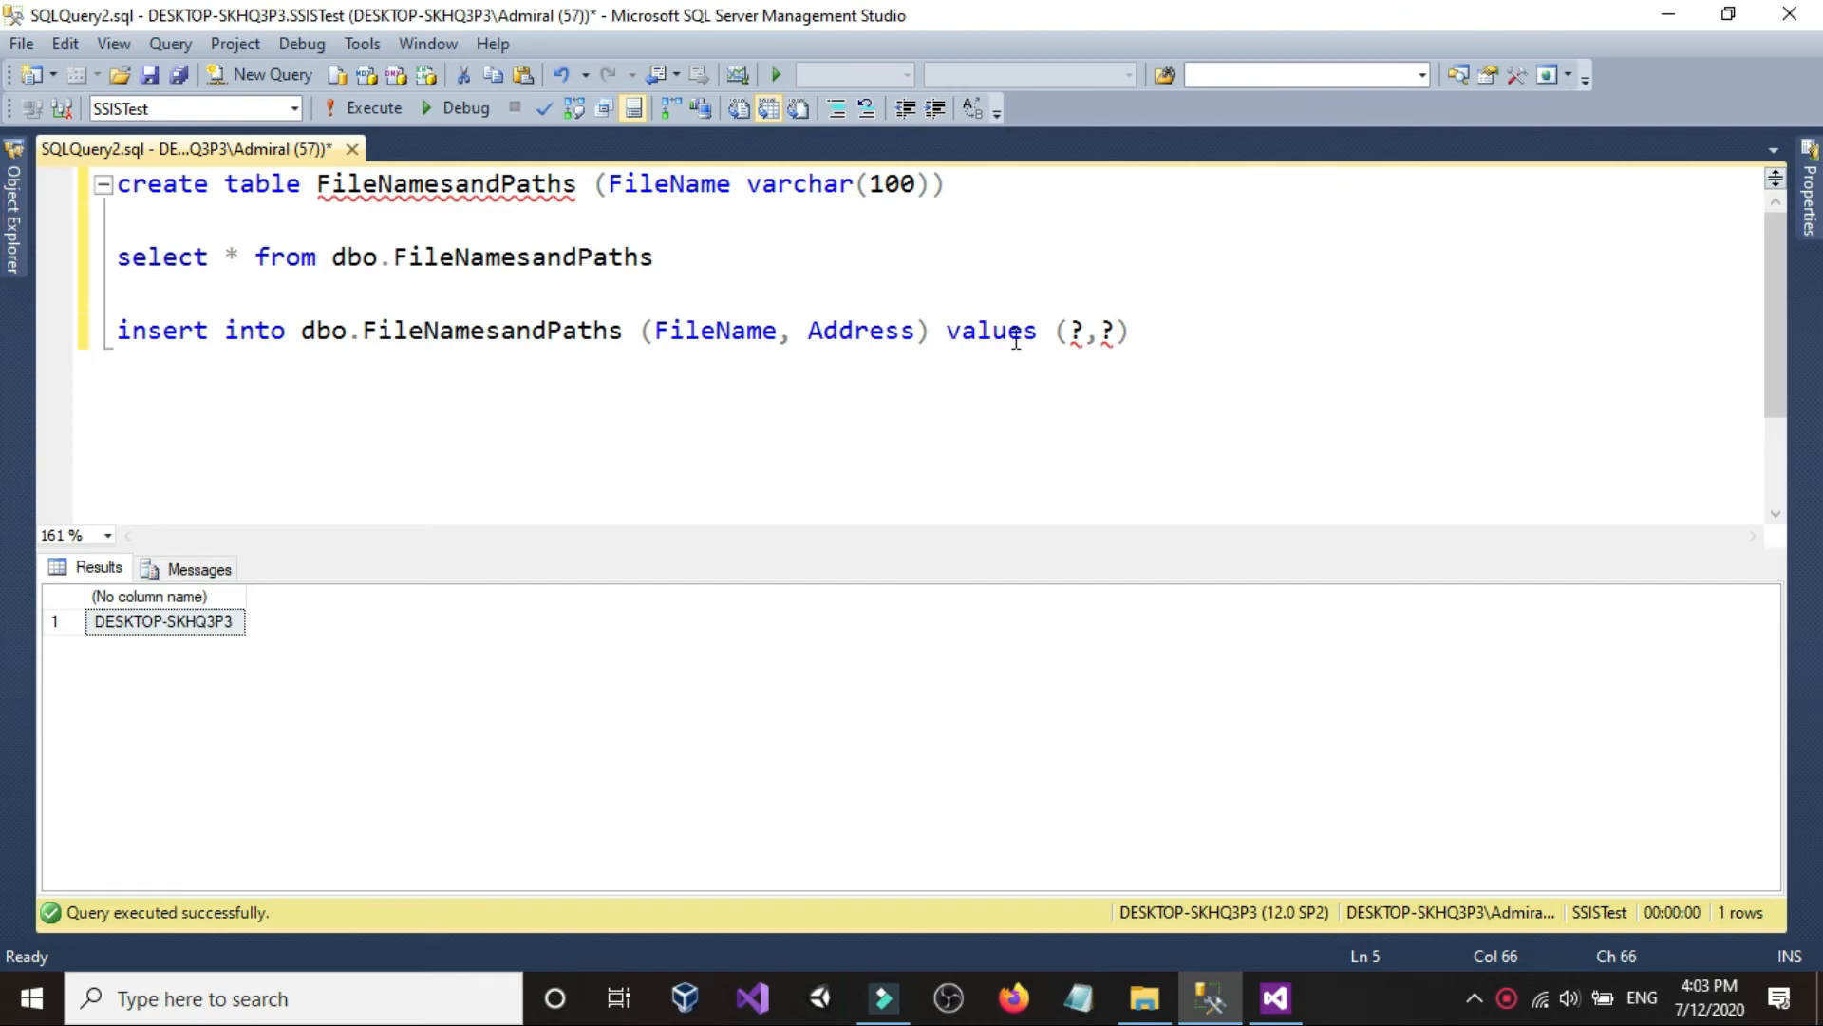
- Remove the second placeholder and the Address column from the insert statement
{"action": "key", "text": "BackSpace"}
{"action": "key", "text": "BackSpace"}
{"action": "key", "text": "BackSpace"}
{"action": "type", "text": "?"}
{"action": "left_click", "coordinate": [918, 332]}
{"action": "key", "text": "BackSpace"}
{"action": "key", "text": "BackSpace"}
{"action": "key", "text": "BackSpace"}
{"action": "key", "text": "BackSpace"}
{"action": "key", "text": "BackSpace"}
{"action": "key", "text": "BackSpace"}
{"action": "key", "text": "BackSpace"}
{"action": "key", "text": "BackSpace"}
{"action": "key", "text": "BackSpace"}
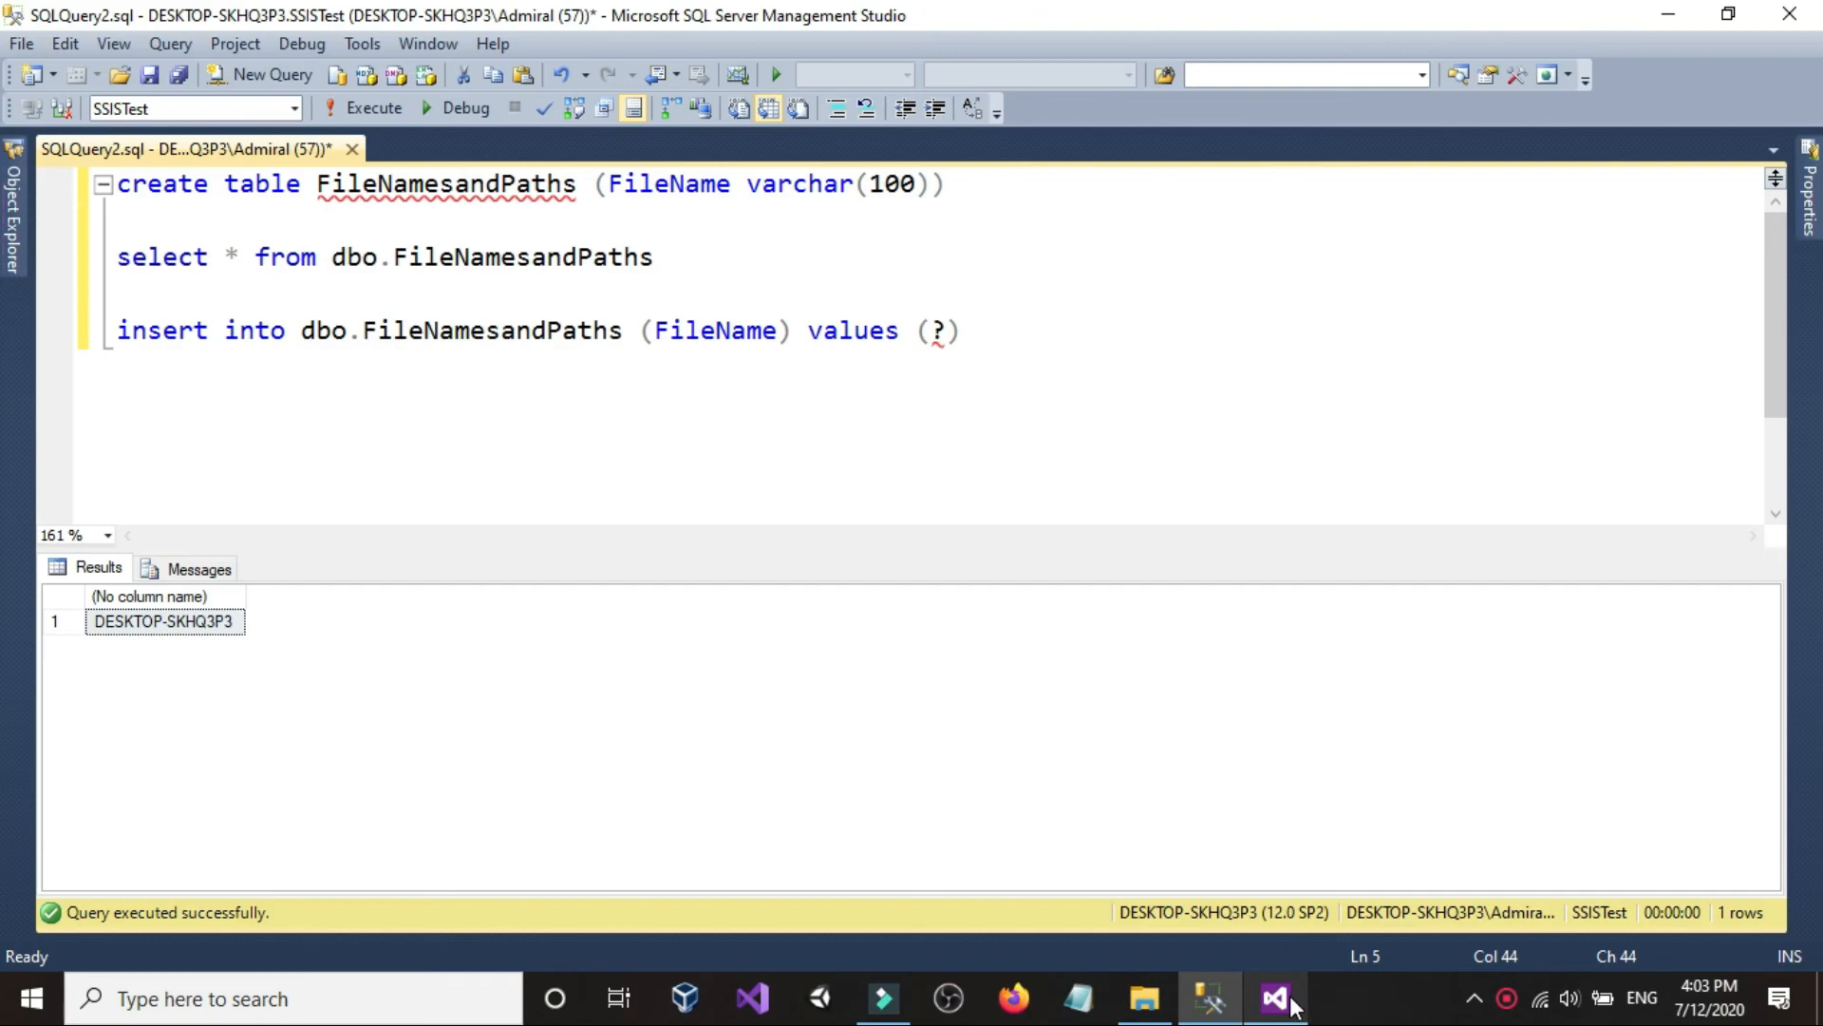
- Delete the insert statement from the query window and accept the pasted SQL query in the Visual Studio task editor
{"action": "left_click_drag", "start_coordinate": [1068, 332], "coordinate": [119, 359]}
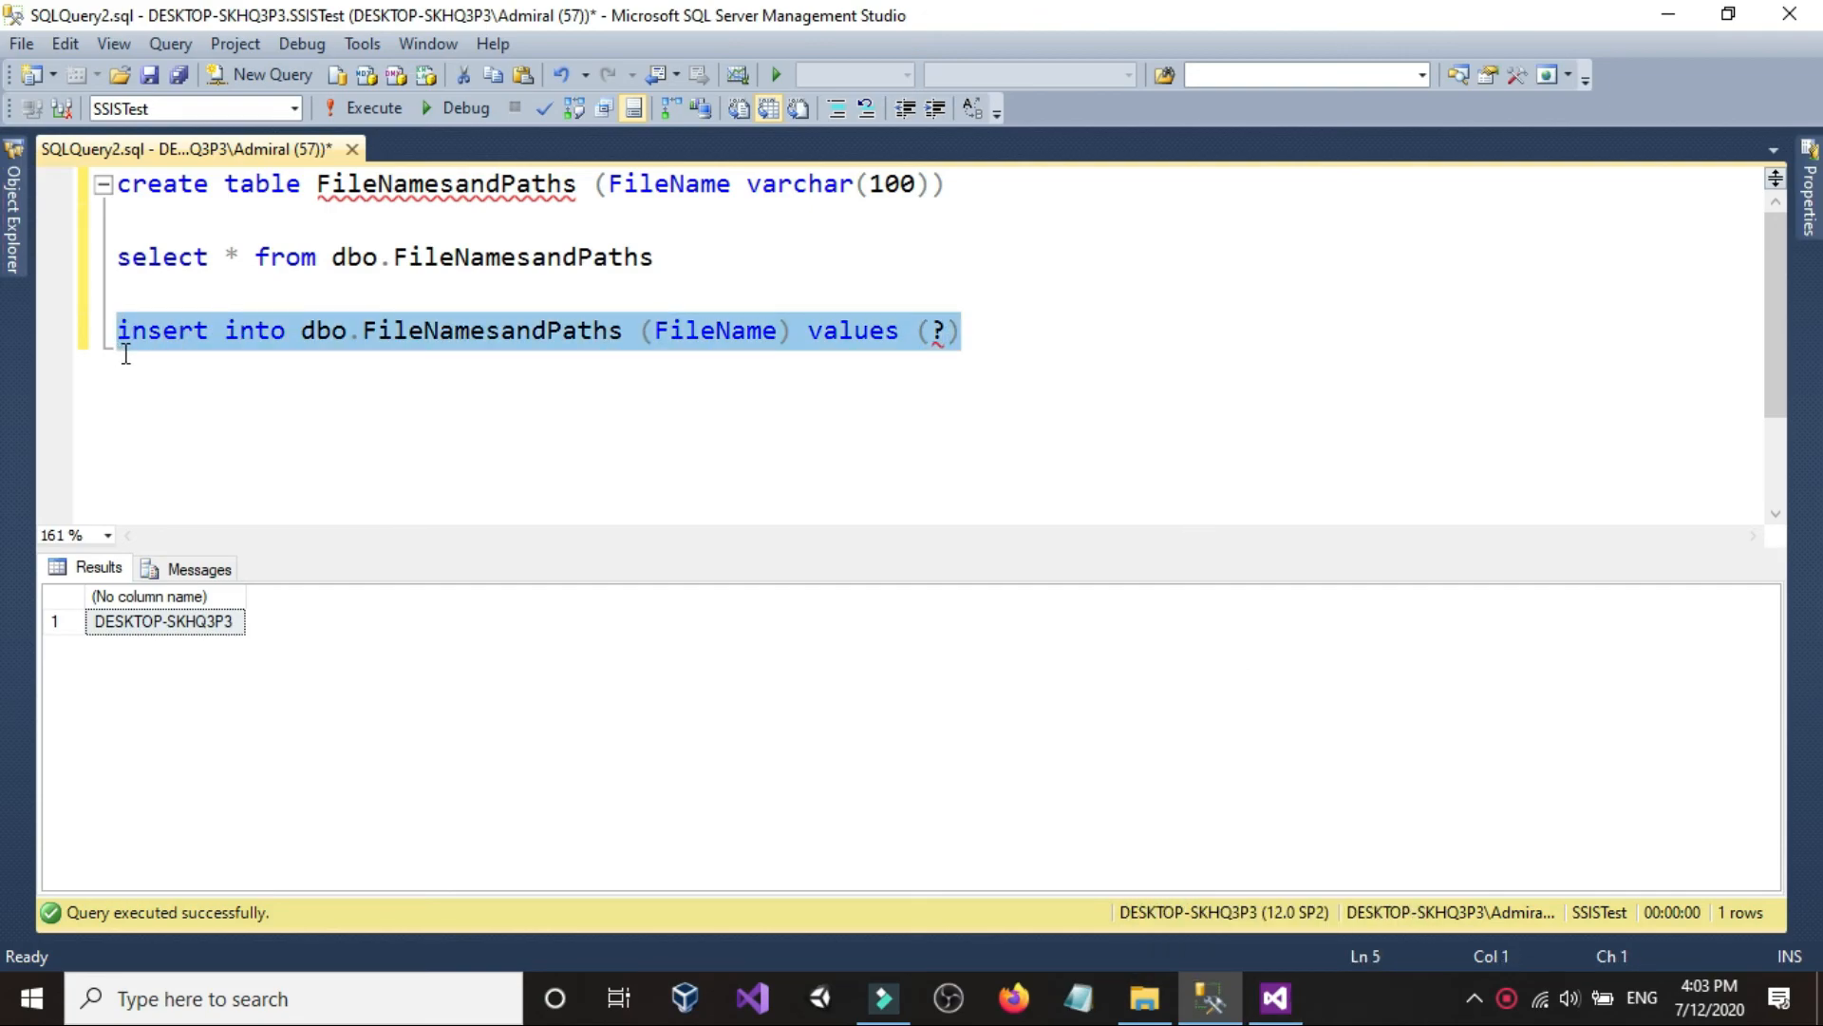
{"action": "key", "text": "Delete"}
{"action": "left_click", "coordinate": [1274, 999]}
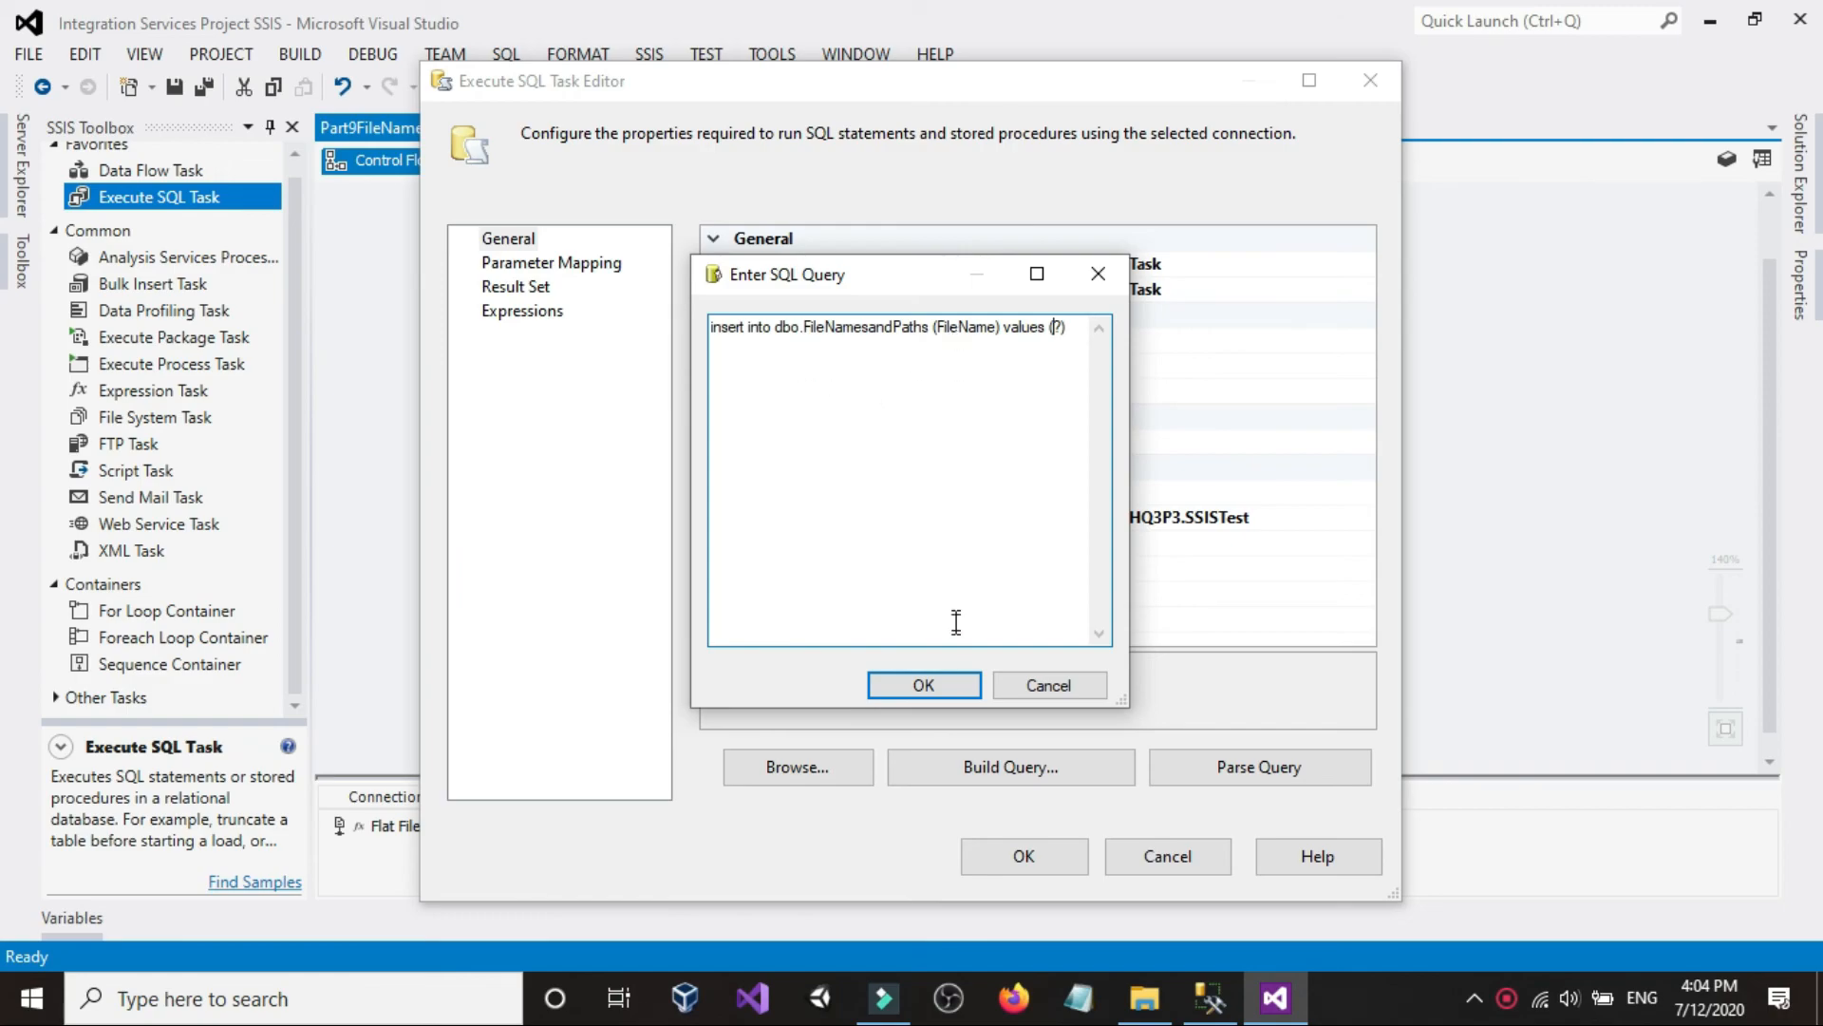
{"action": "left_click", "coordinate": [955, 689]}
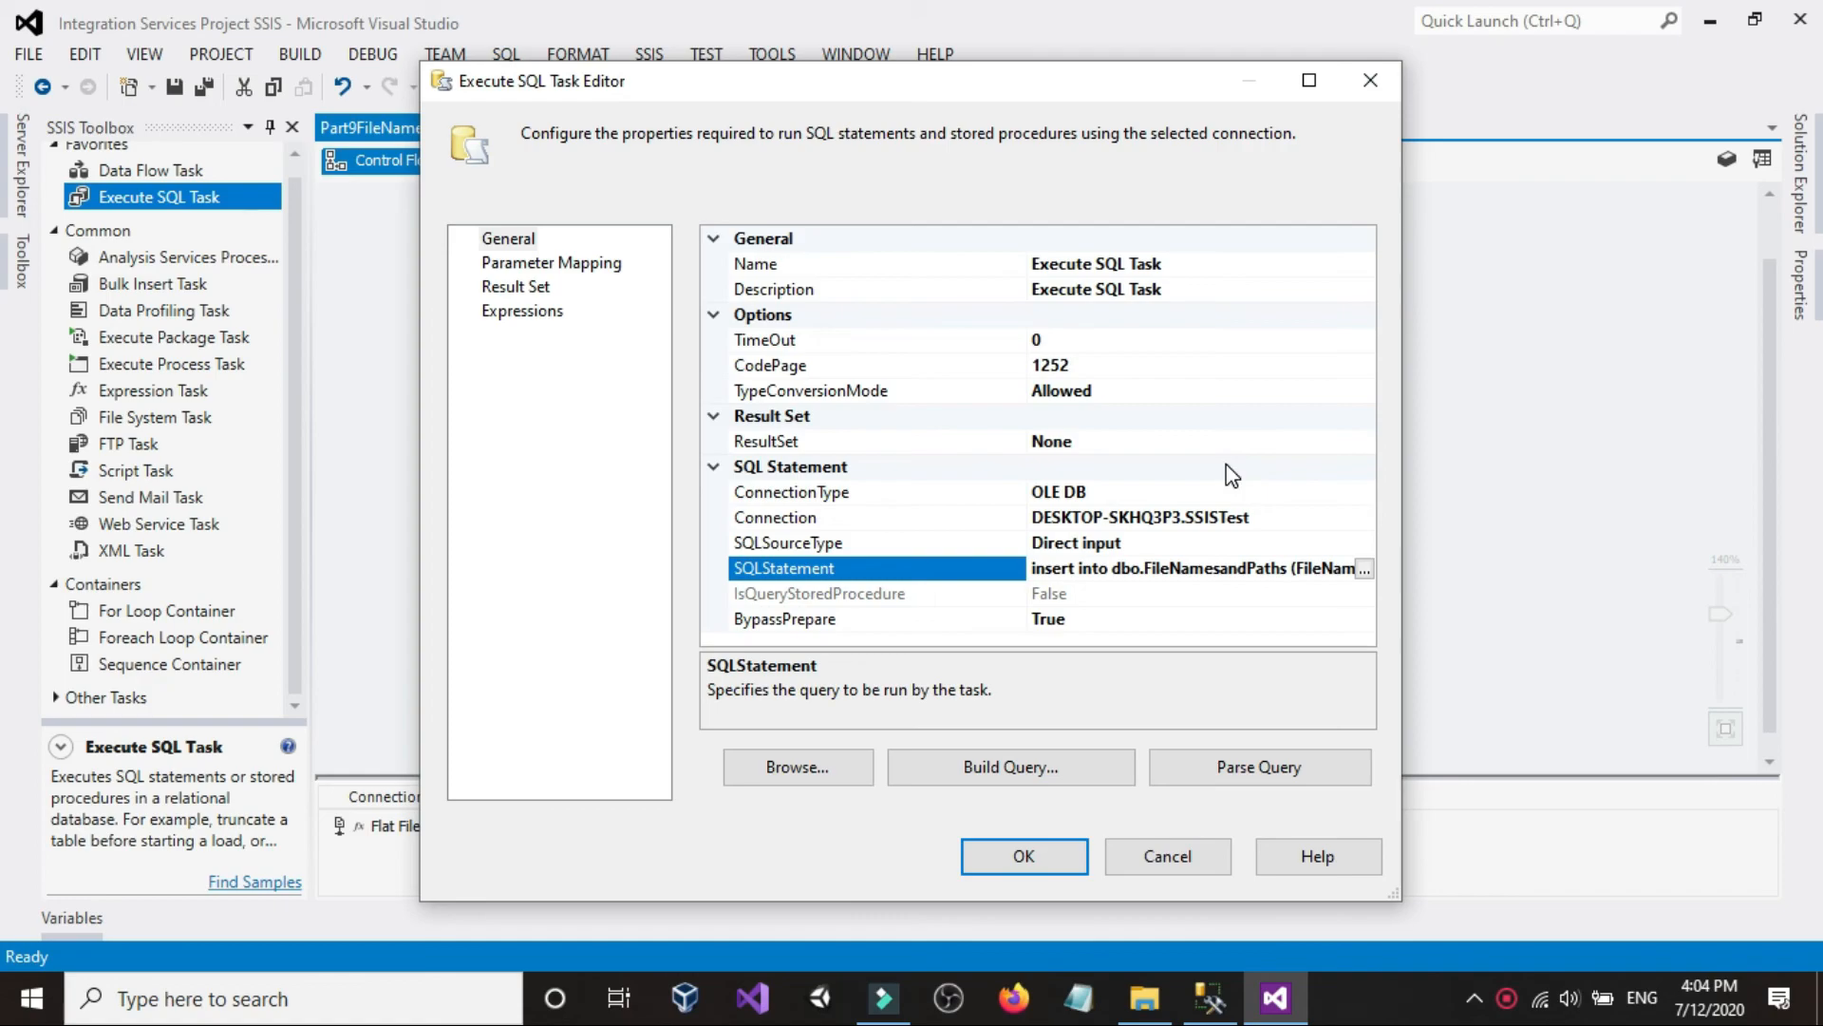
{"action": "left_click_drag", "start_coordinate": [823, 95], "coordinate": [1221, 200]}
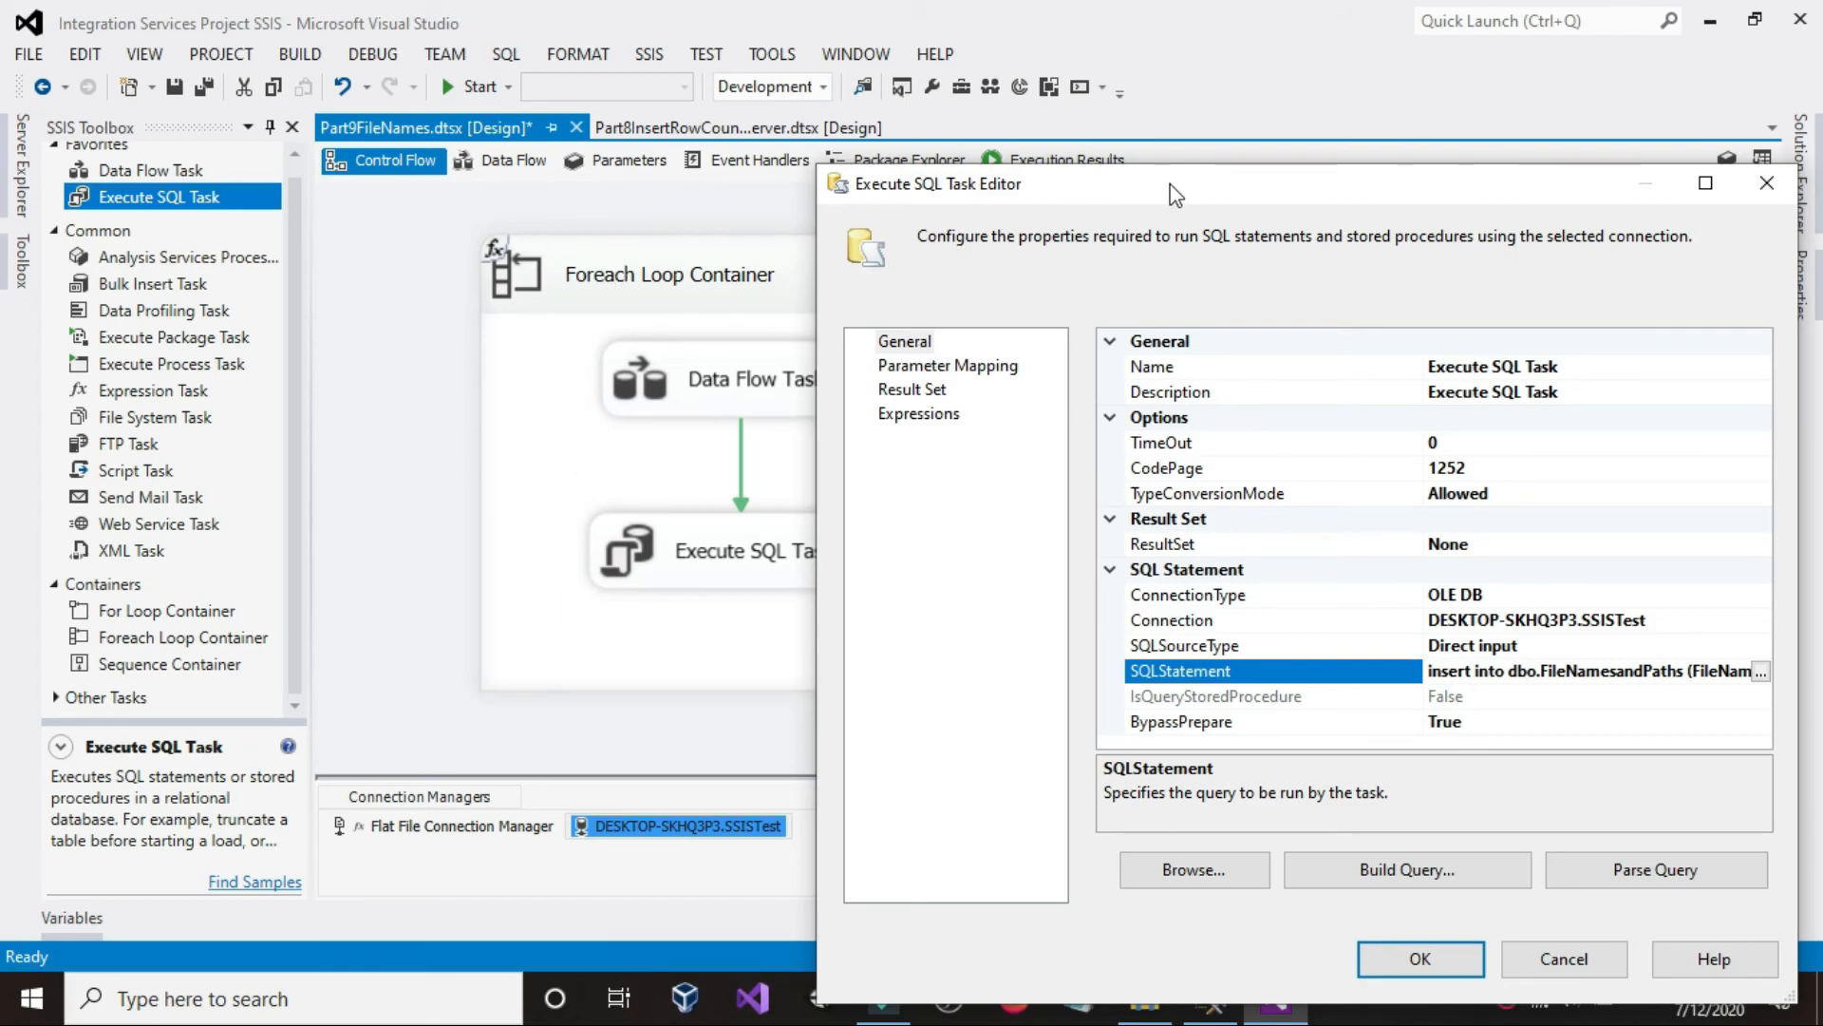
{"action": "left_click_drag", "start_coordinate": [1178, 192], "coordinate": [687, 137]}
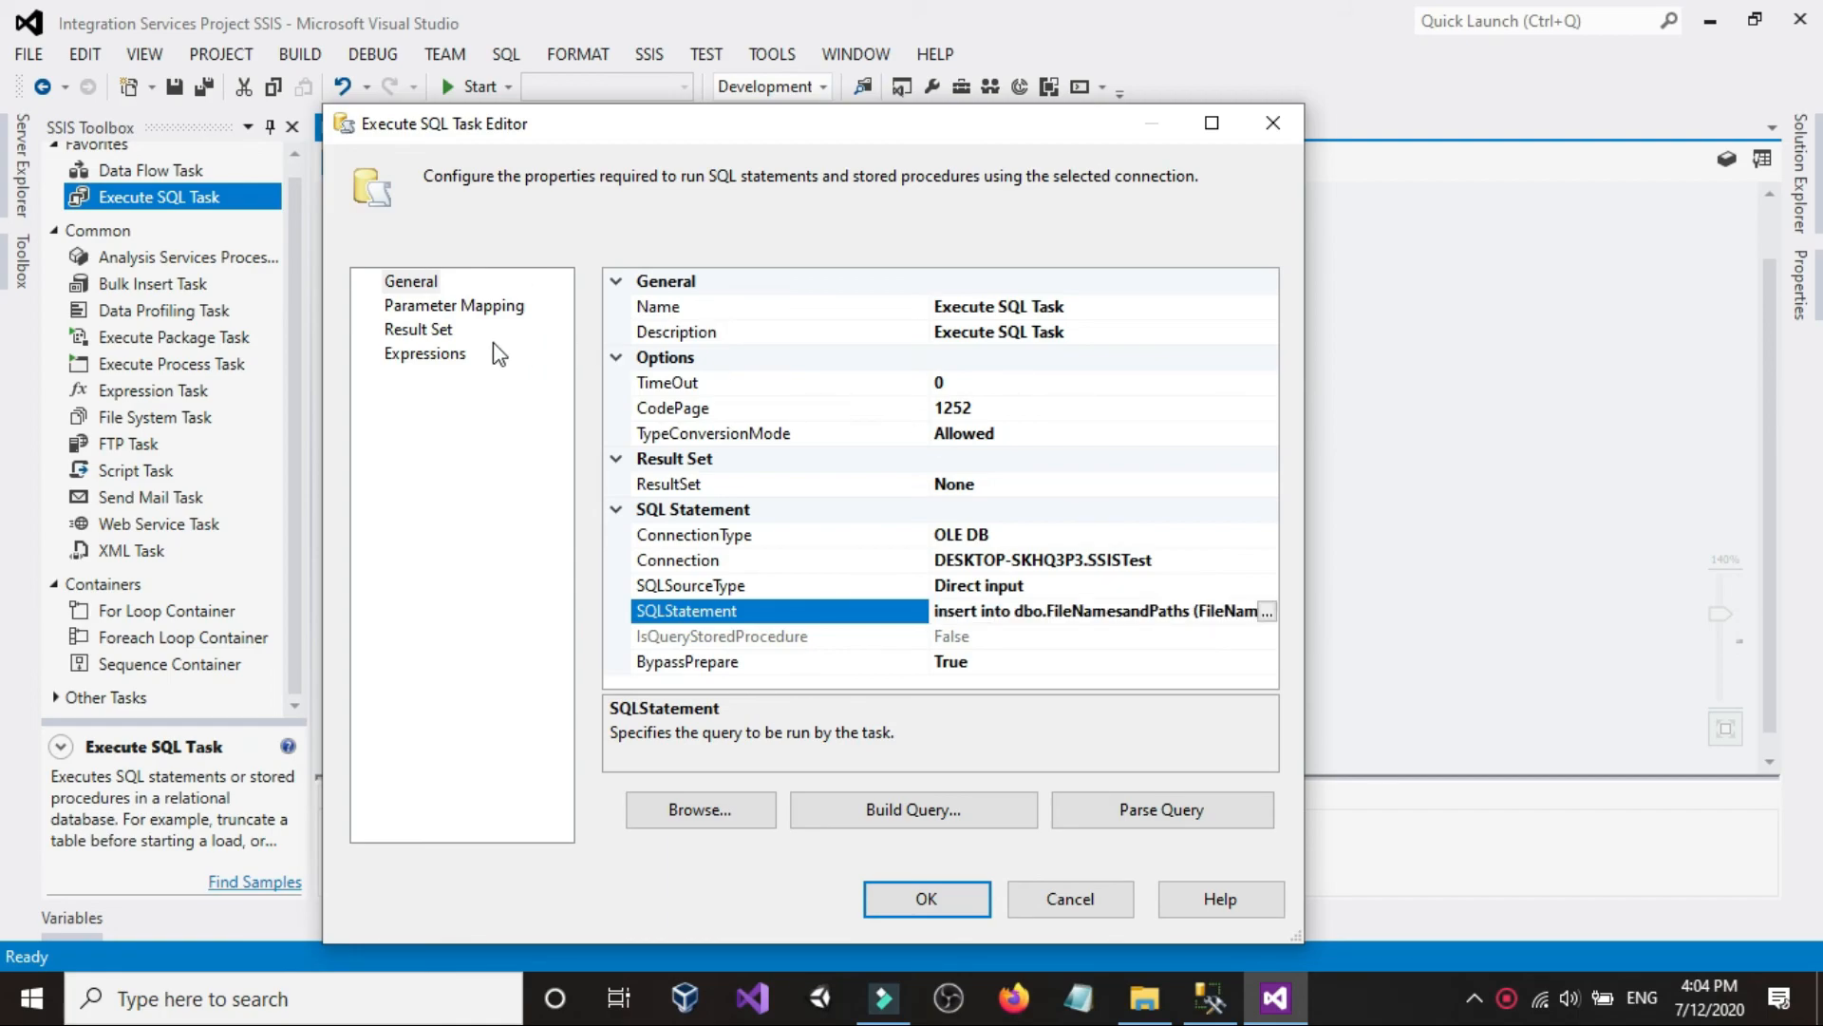
- Add a parameter mapping to the Execute SQL Task and choose User::FileName as its variable
{"action": "left_click", "coordinate": [421, 308]}
{"action": "left_click_drag", "start_coordinate": [692, 279], "coordinate": [770, 279]}
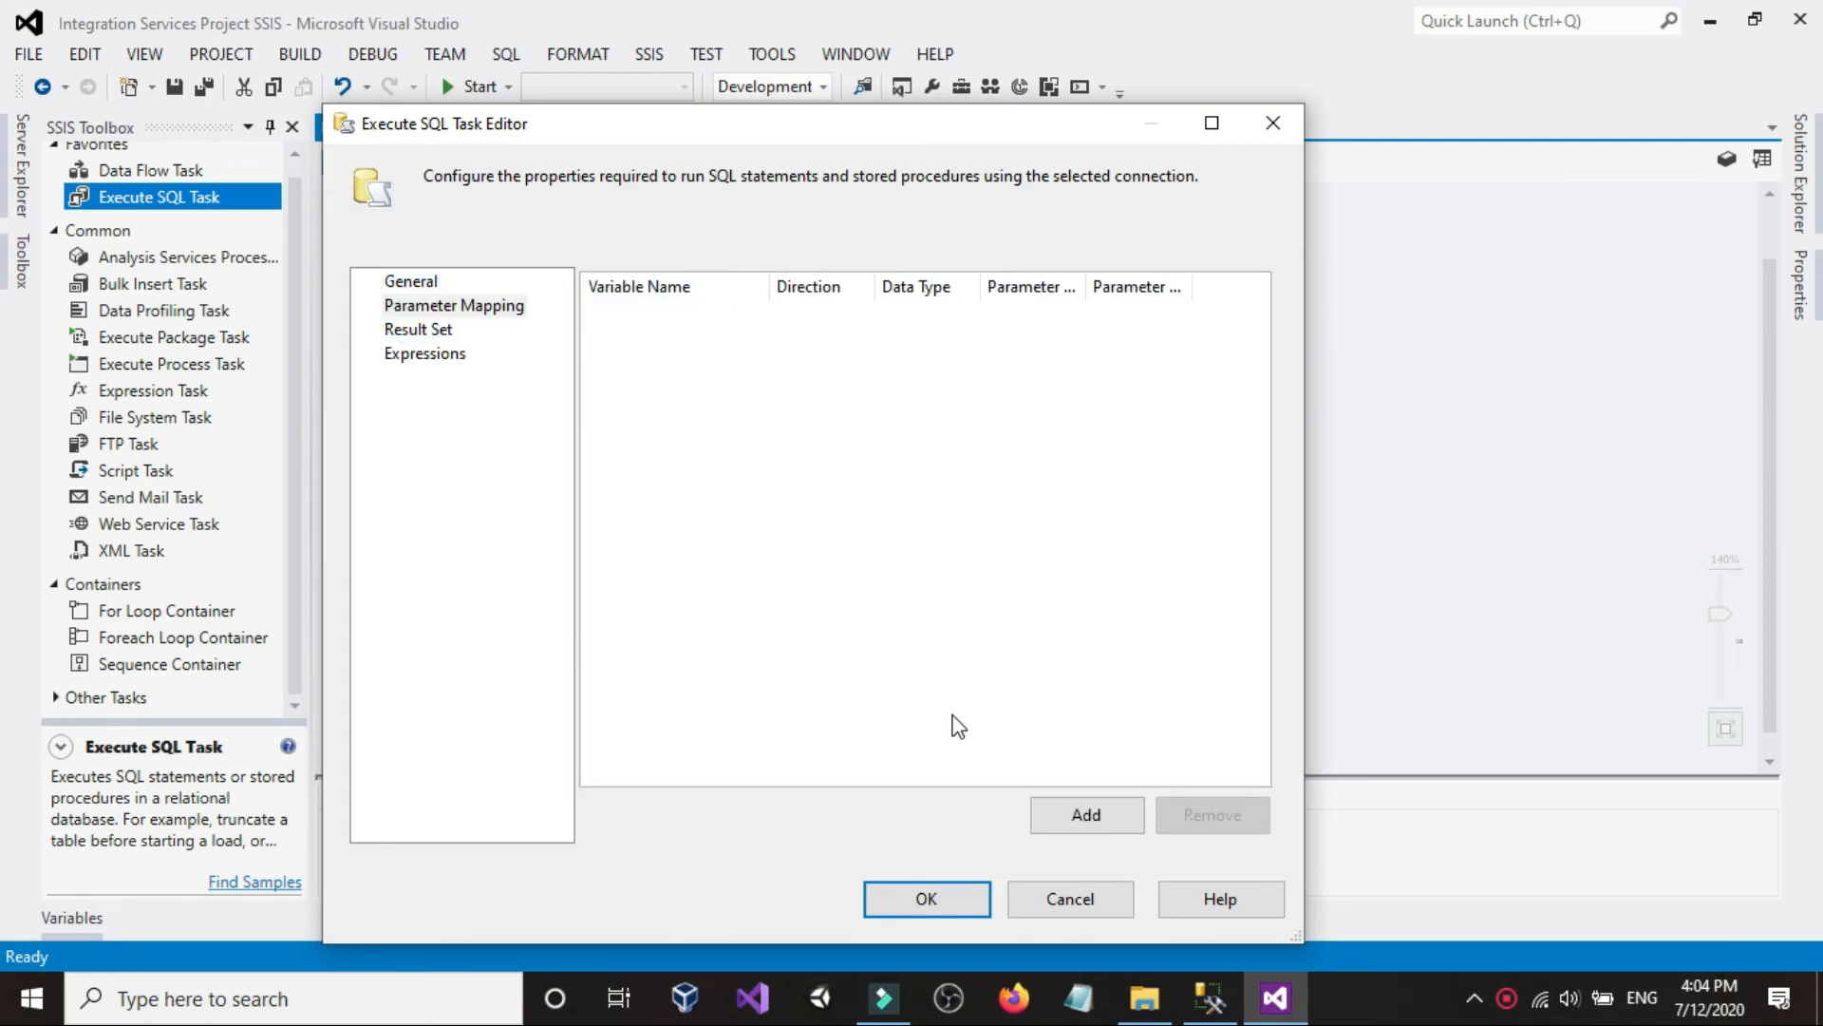
{"action": "left_click", "coordinate": [1078, 818]}
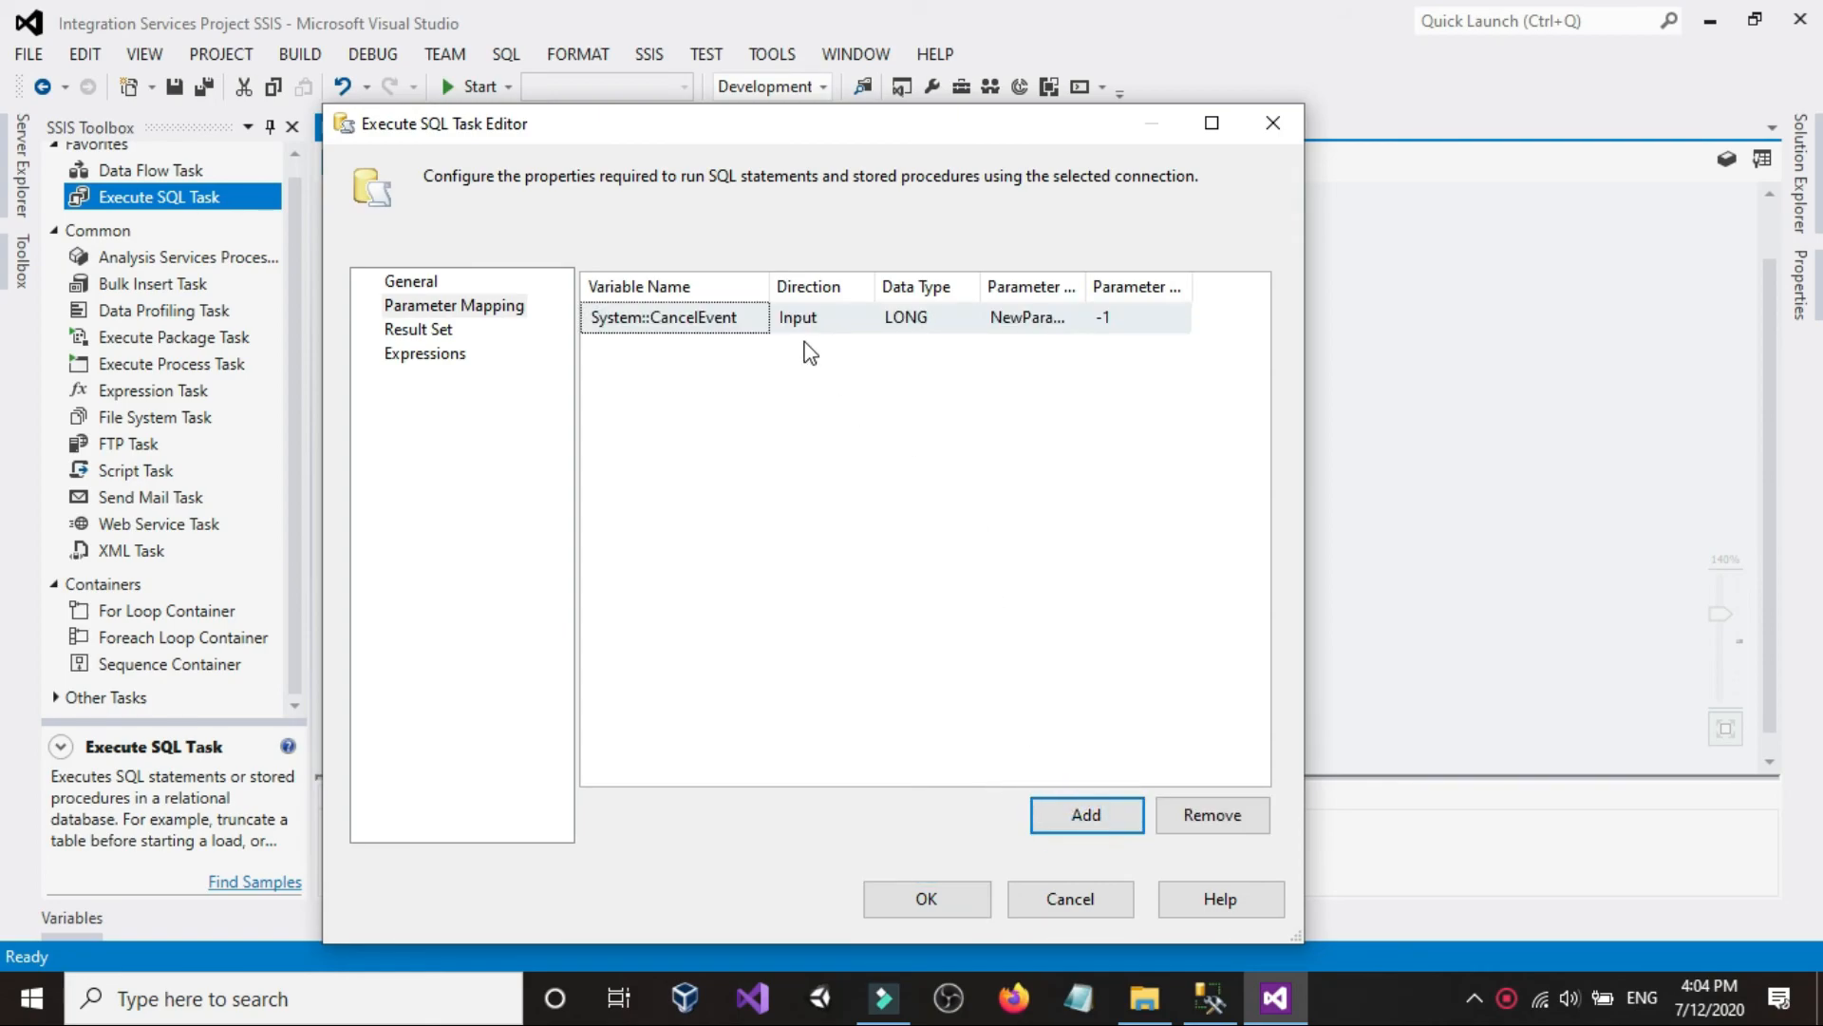
{"action": "left_click_drag", "start_coordinate": [771, 285], "coordinate": [847, 285]}
{"action": "left_click", "coordinate": [794, 316]}
{"action": "left_click", "coordinate": [794, 316]}
{"action": "left_click", "coordinate": [794, 285]}
{"action": "left_click", "coordinate": [843, 323]}
{"action": "scroll", "coordinate": [732, 399], "scroll_direction": "down", "scroll_amount": 8}
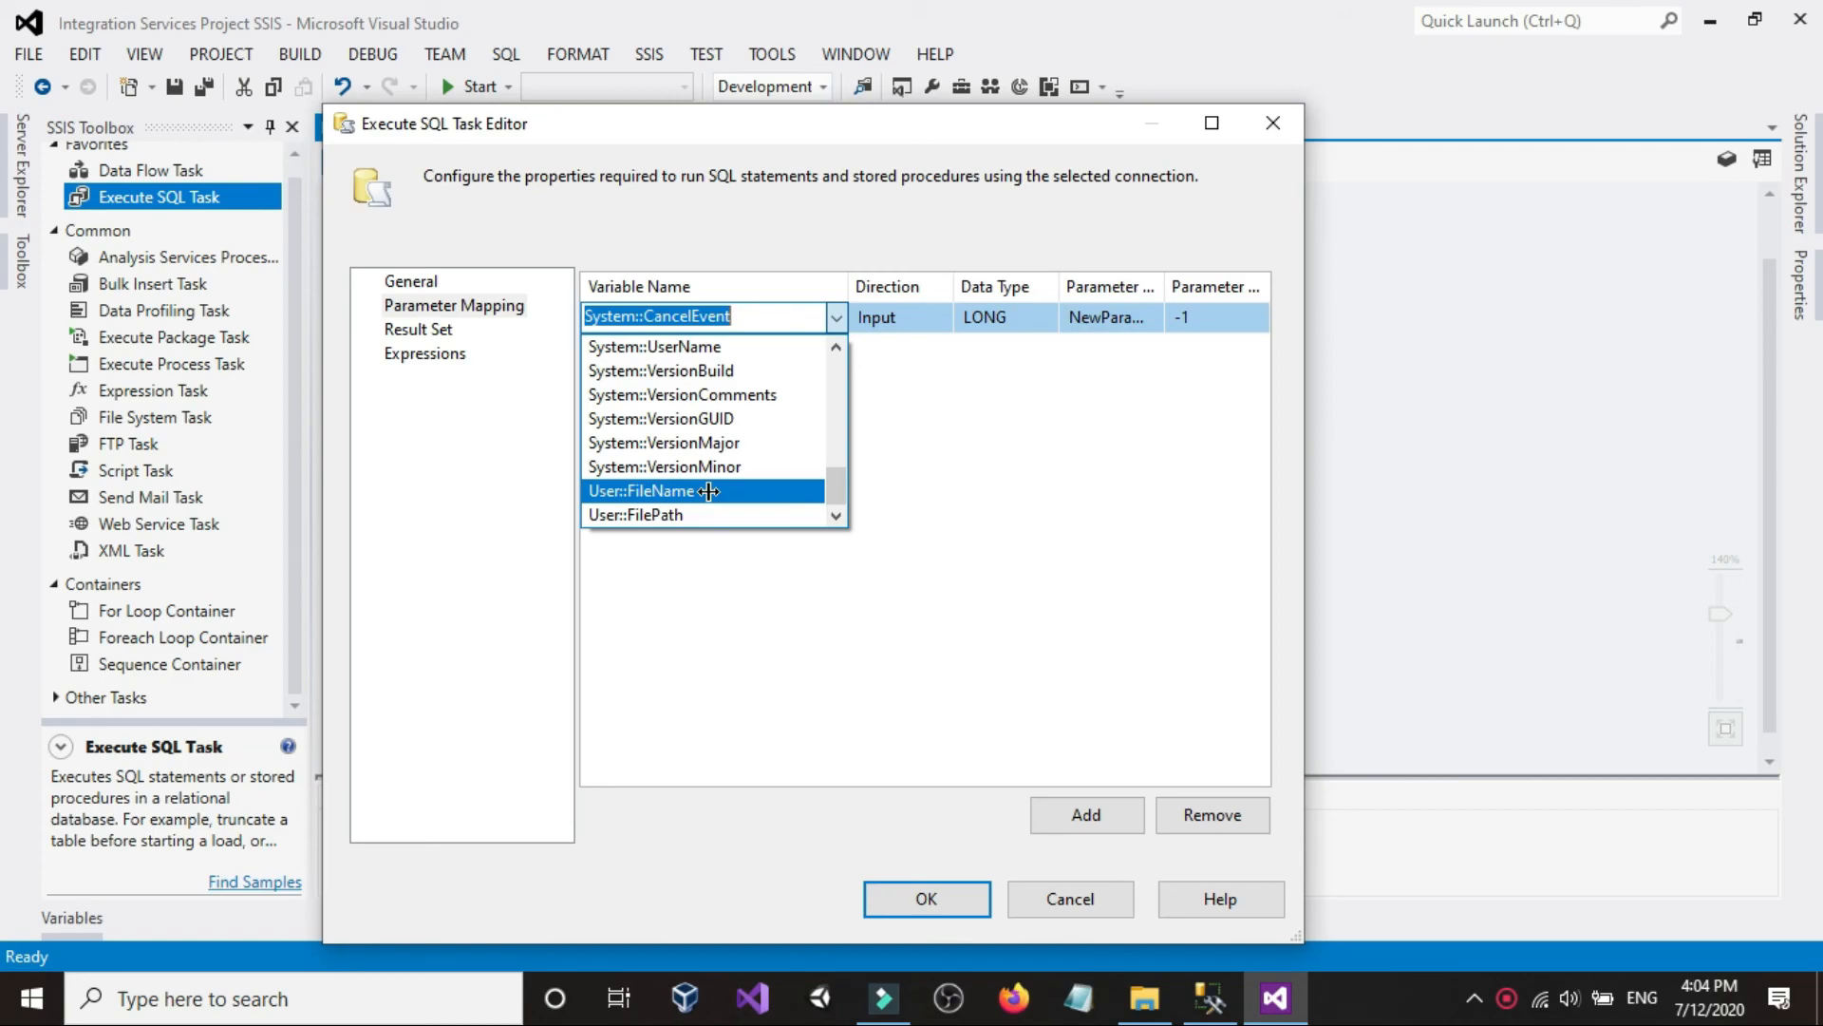
{"action": "left_click", "coordinate": [708, 491]}
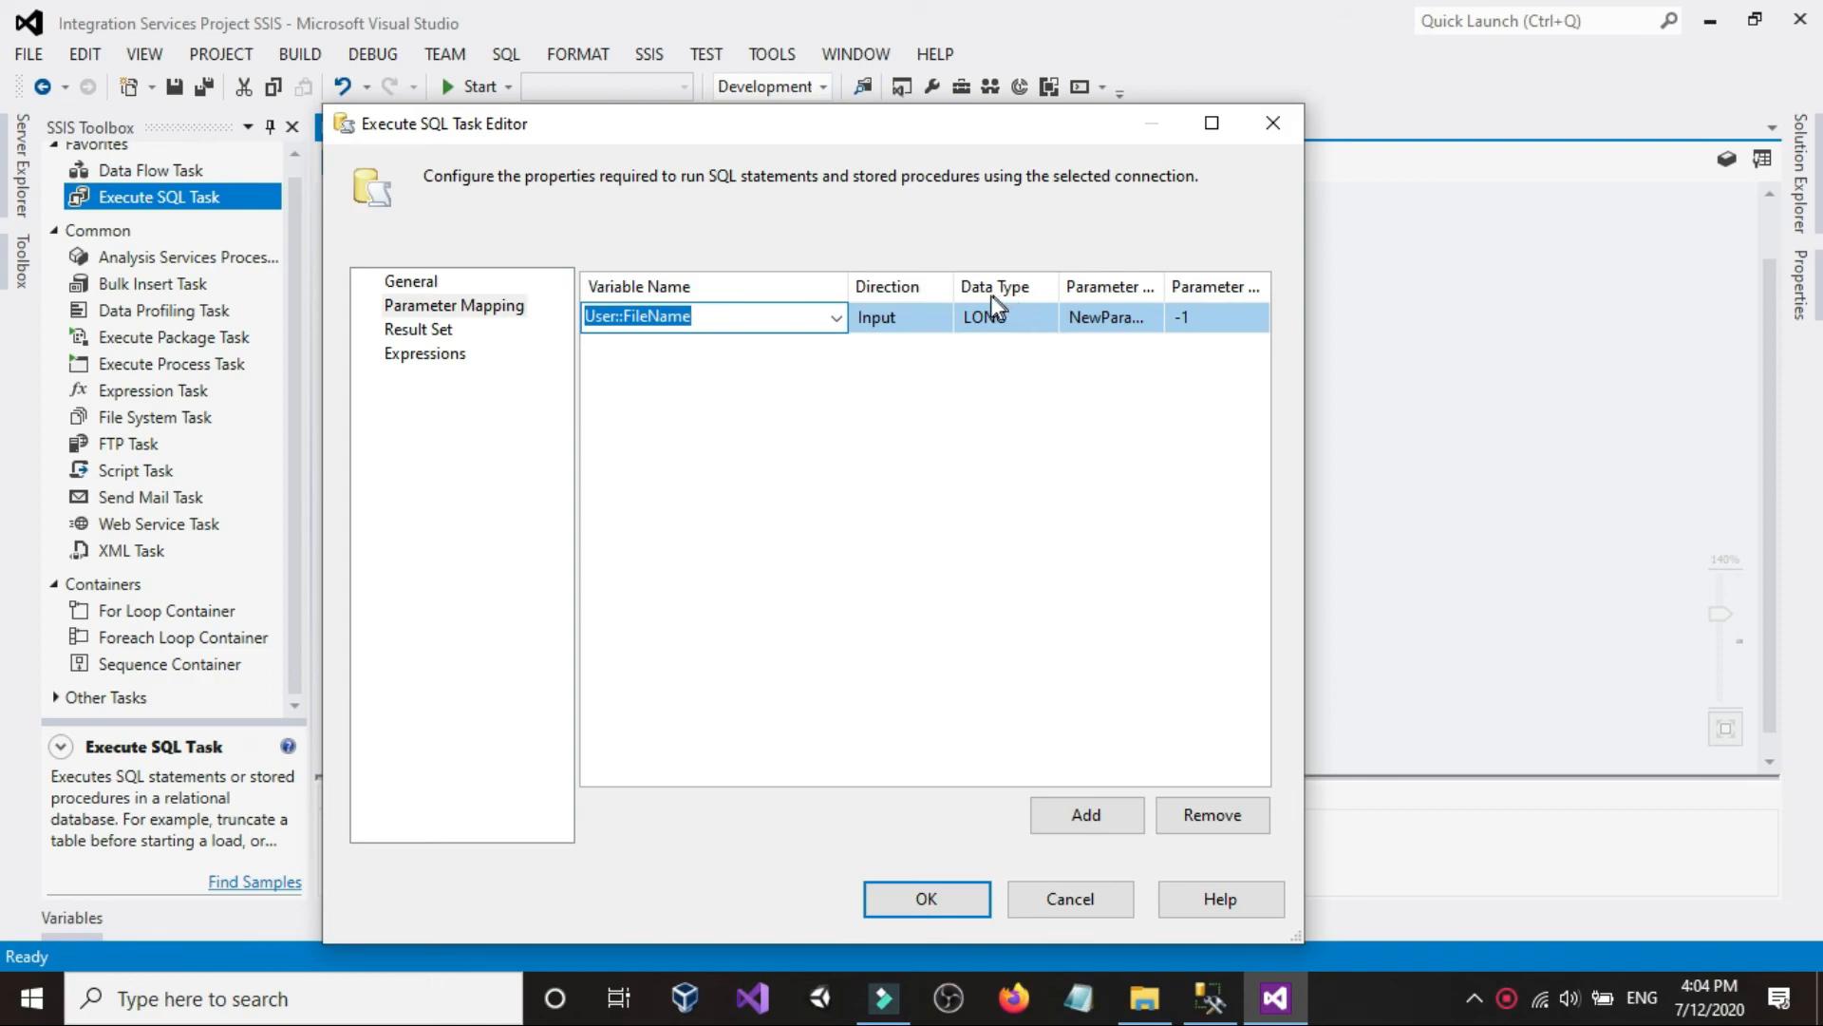
- Maximise the task editor, widen the mapping columns and set the User::FileName parameter's data type to VARCHAR
{"action": "left_click_drag", "start_coordinate": [957, 285], "coordinate": [964, 286]}
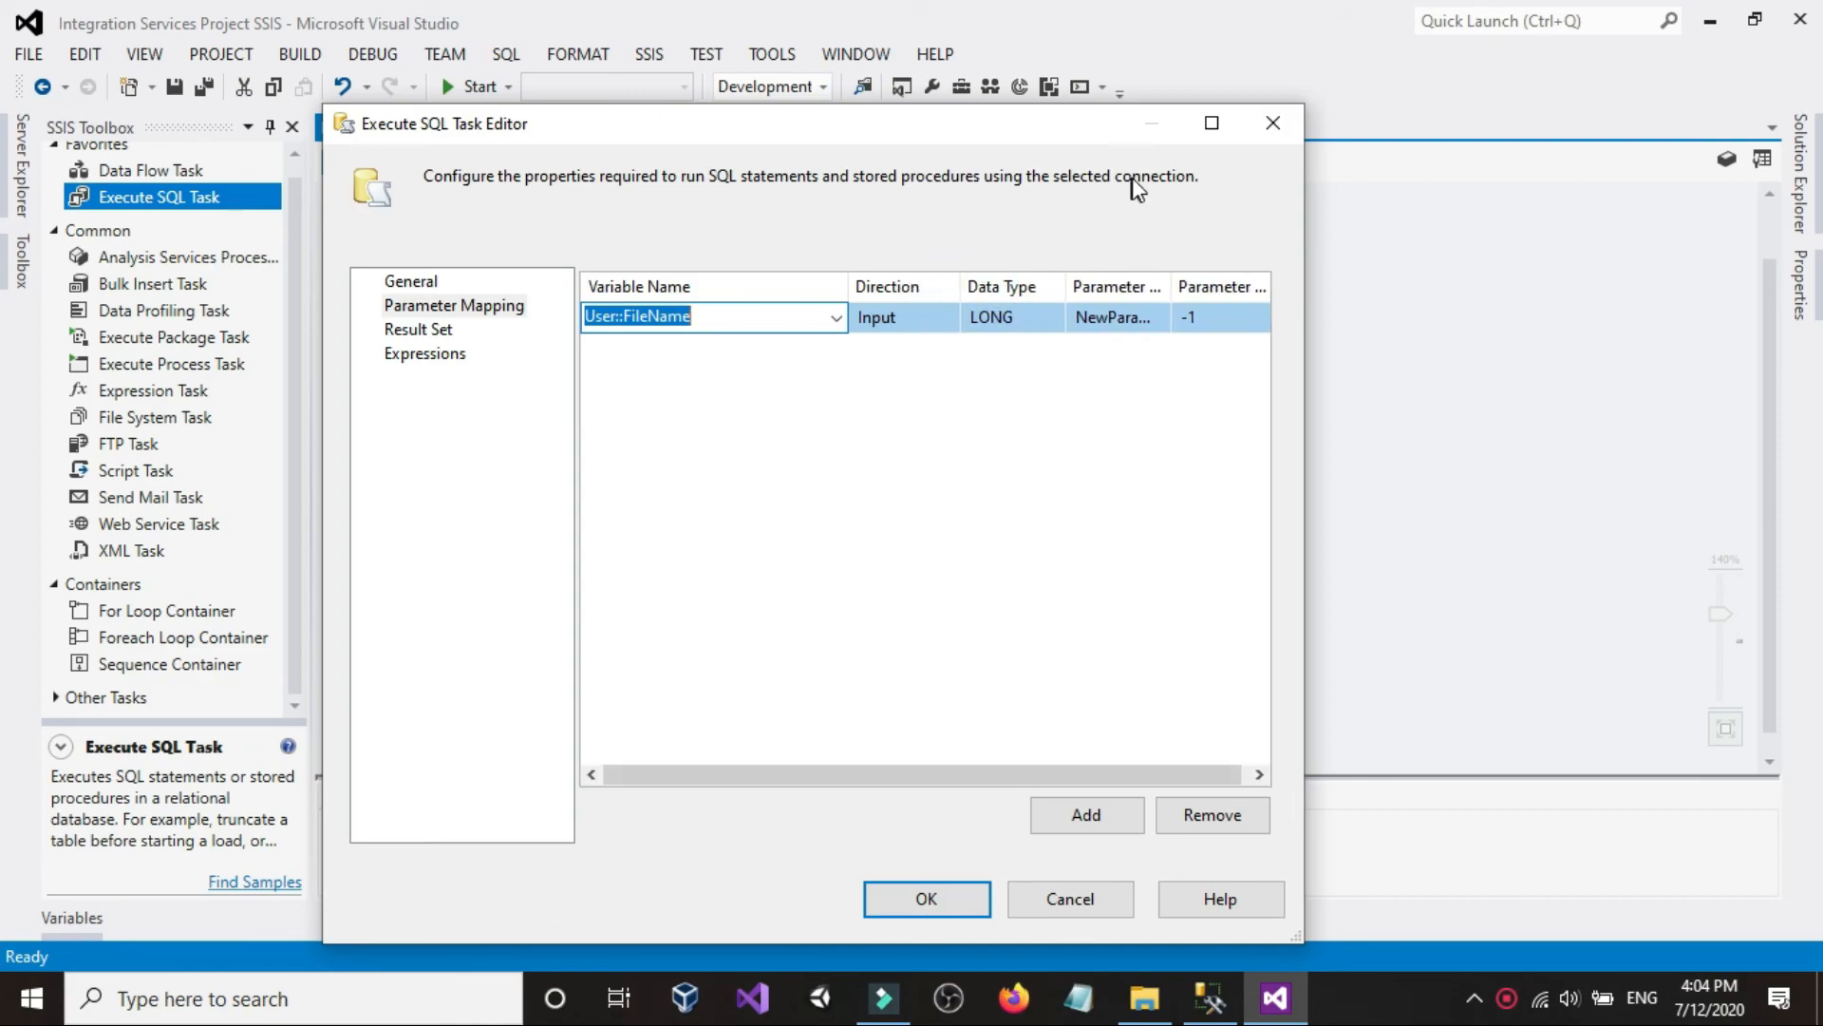
{"action": "left_click", "coordinate": [1203, 135]}
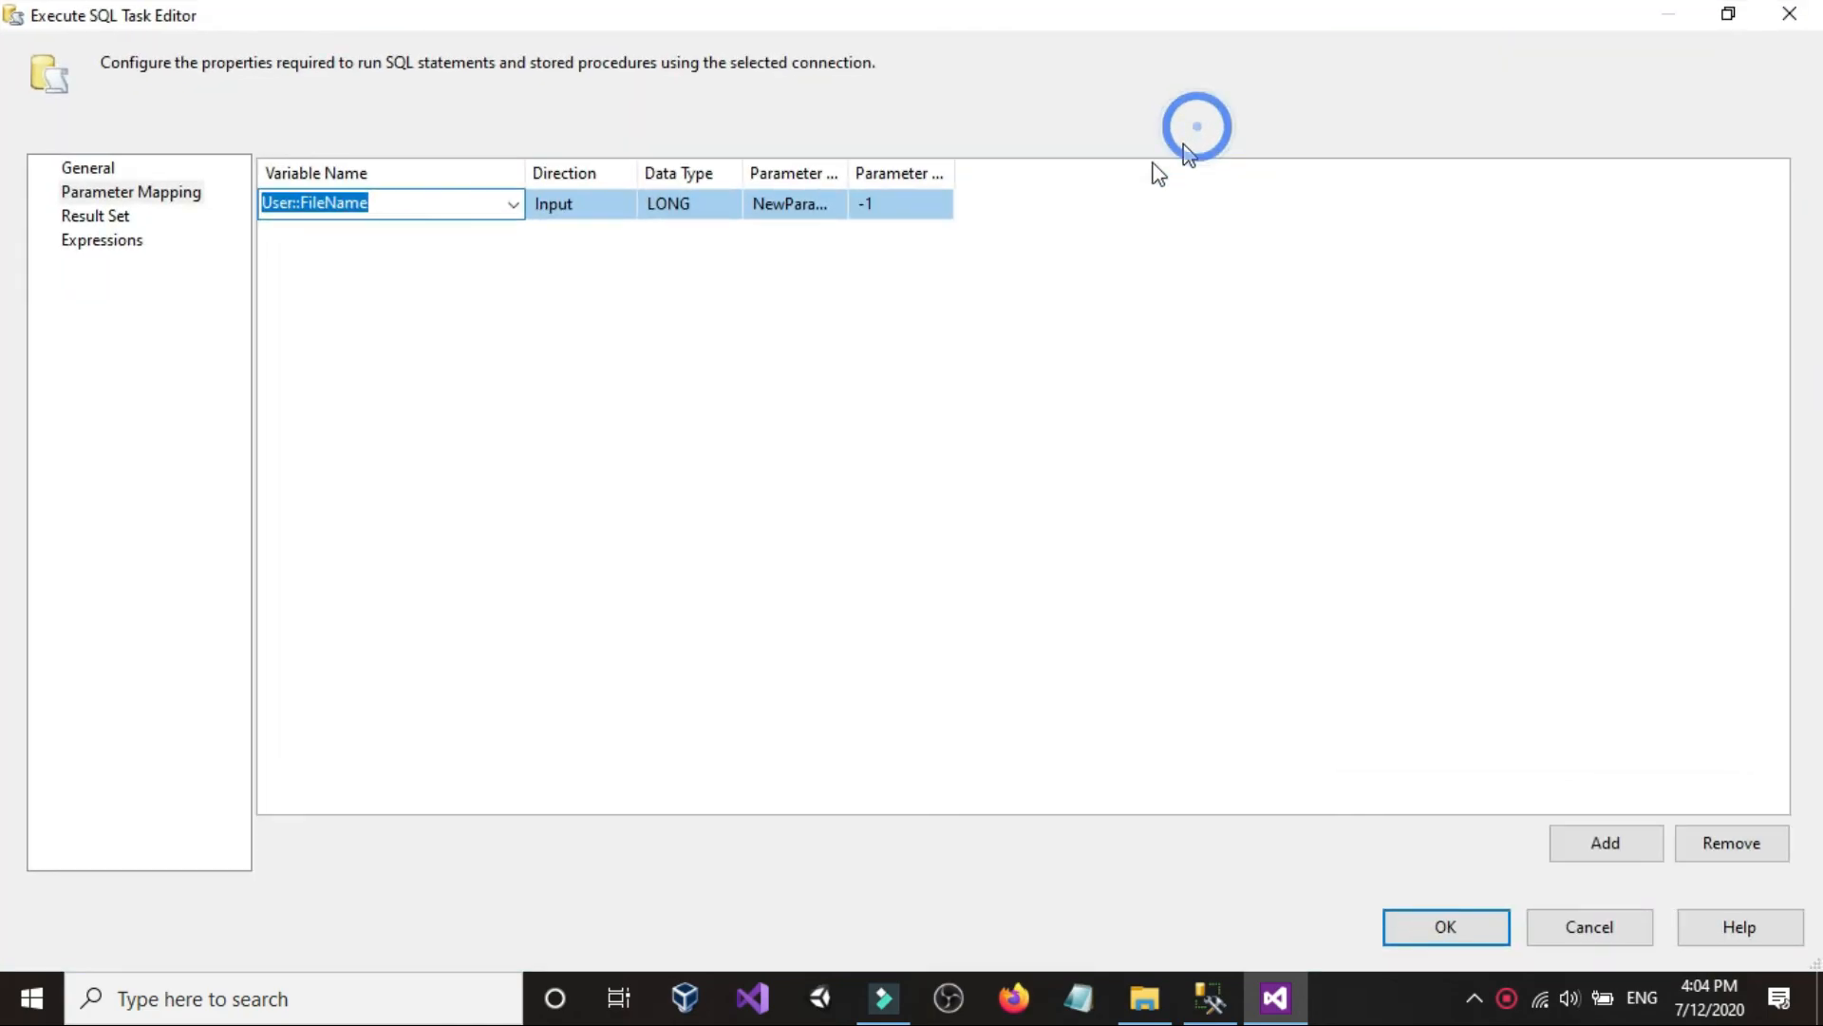
{"action": "double_click", "coordinate": [852, 175]}
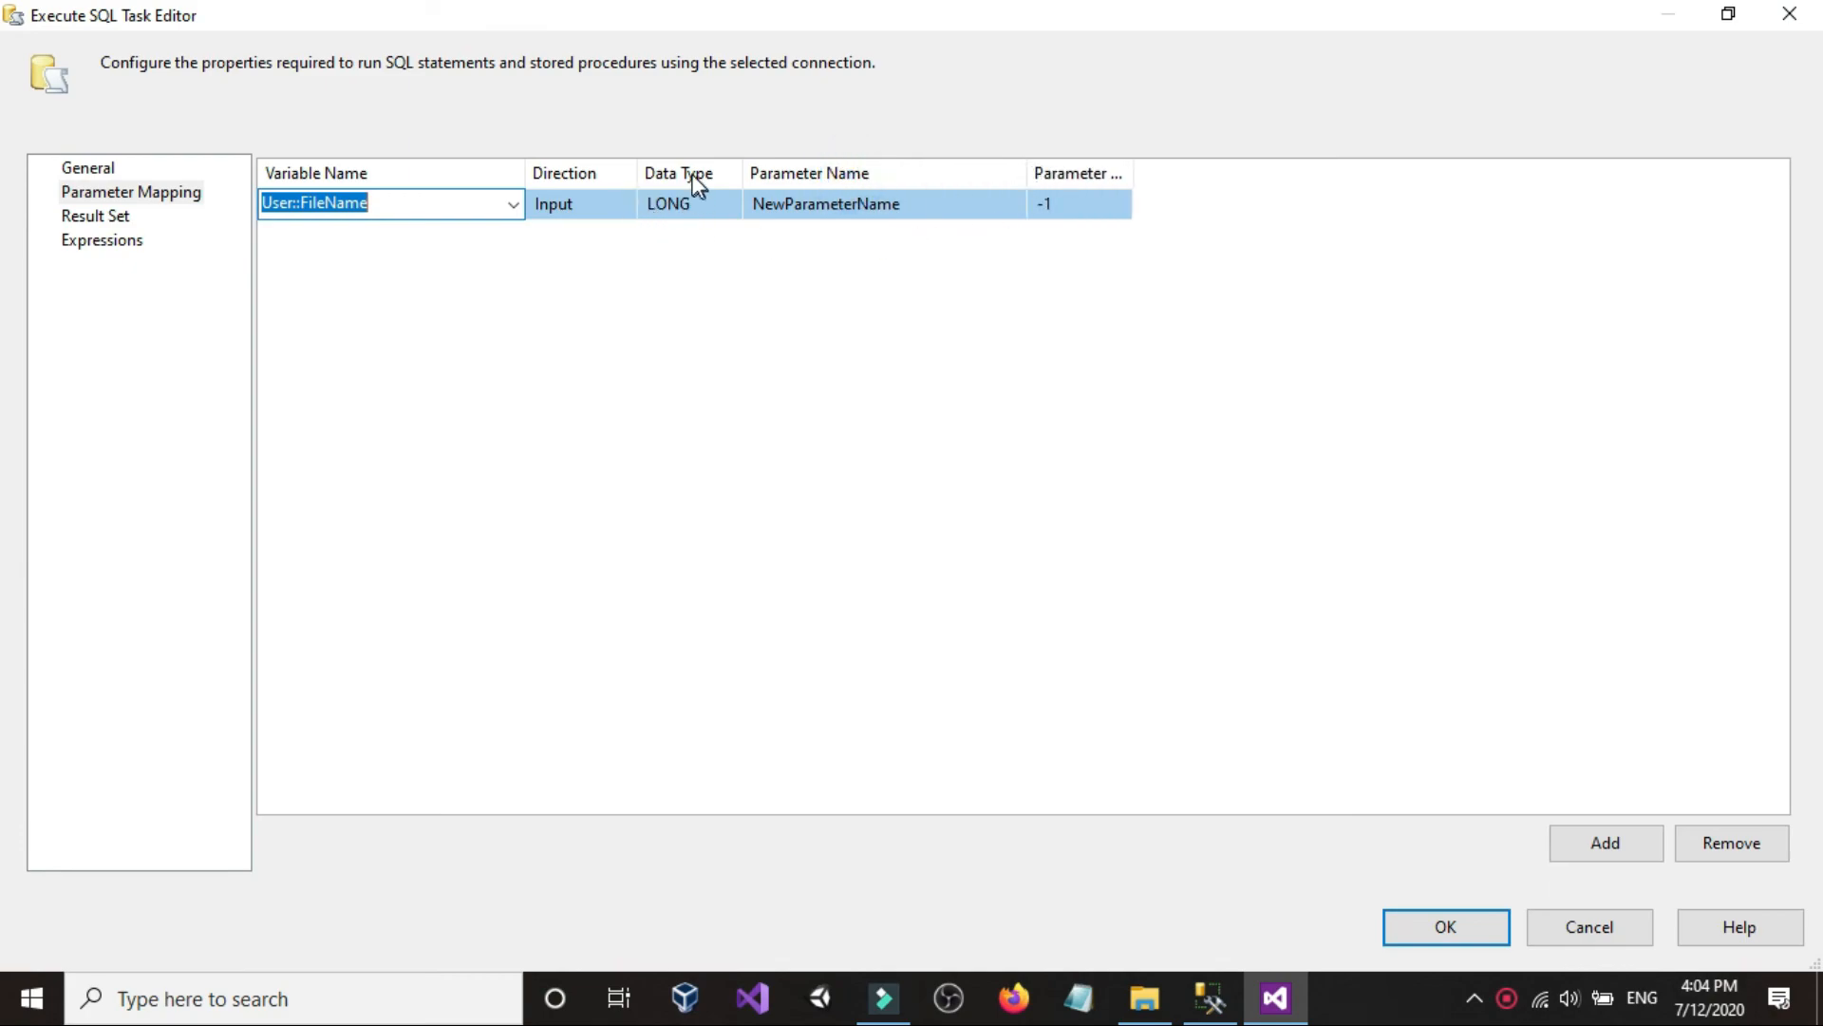
{"action": "left_click", "coordinate": [717, 199]}
{"action": "left_click_drag", "start_coordinate": [743, 174], "coordinate": [851, 202]}
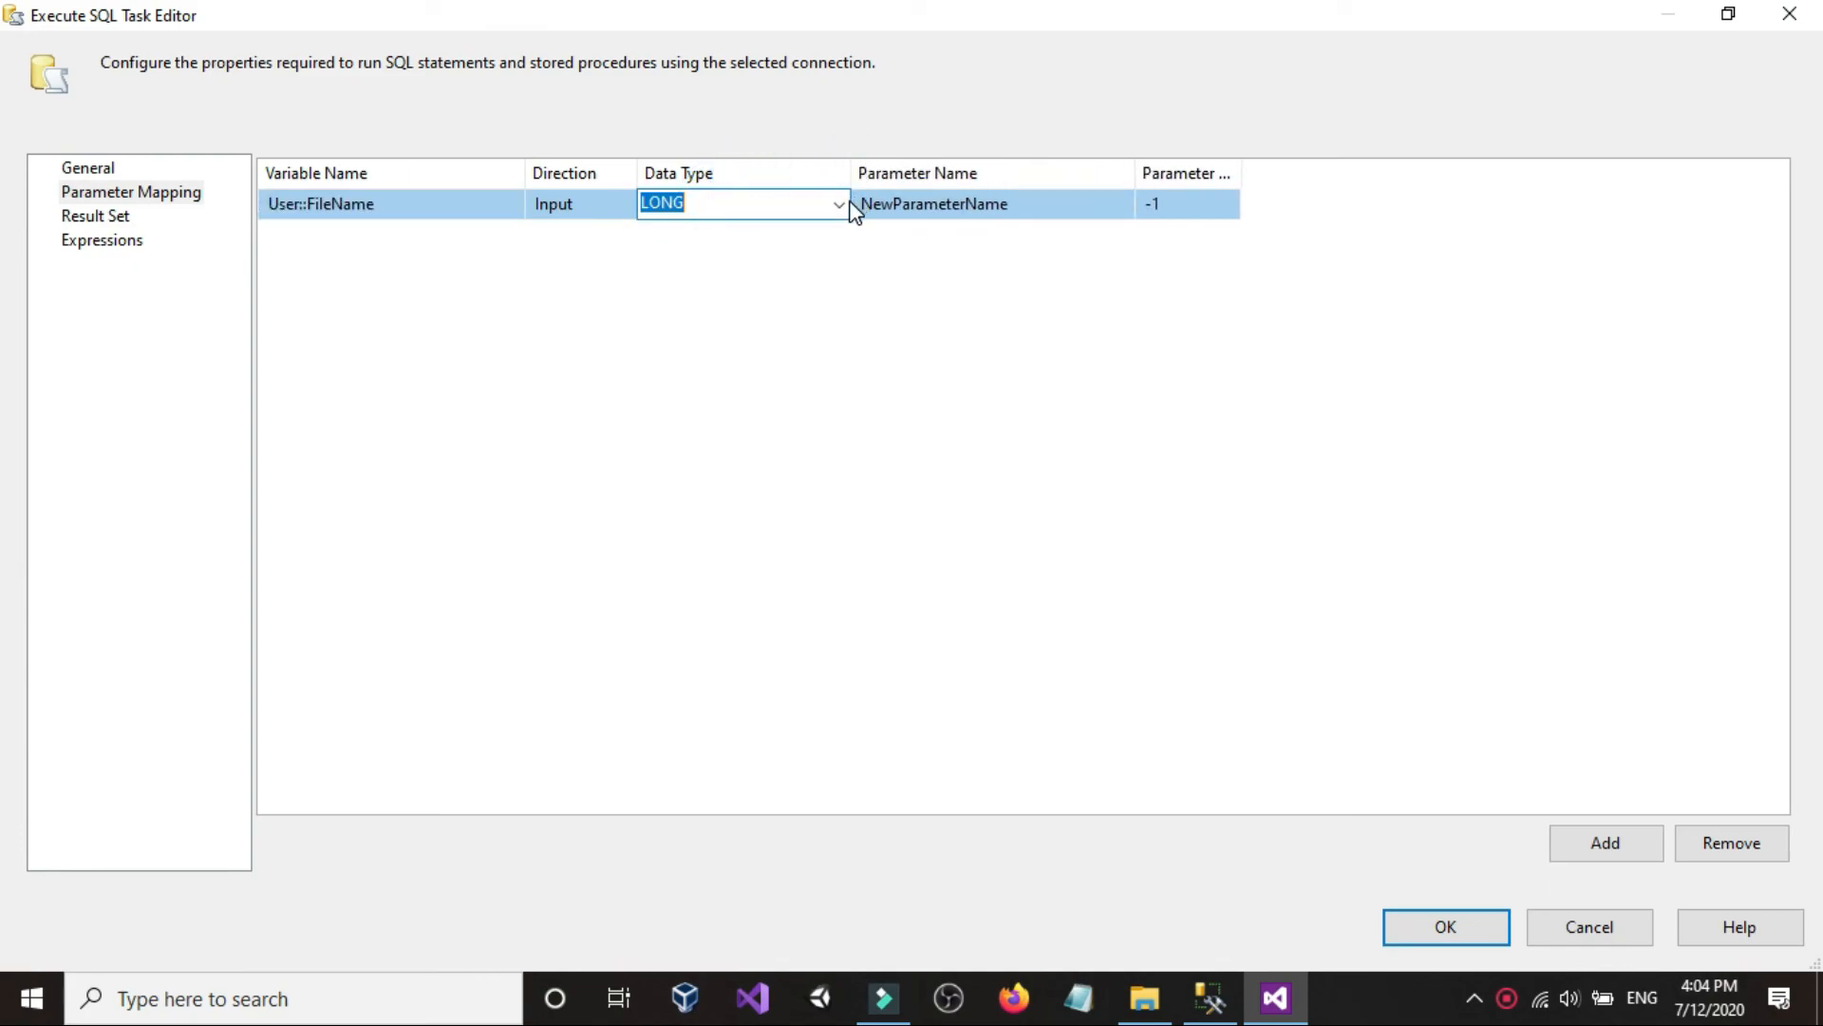
{"action": "left_click", "coordinate": [839, 204]}
{"action": "scroll", "coordinate": [760, 392], "scroll_direction": "down", "scroll_amount": 1}
{"action": "left_click", "coordinate": [736, 376]}
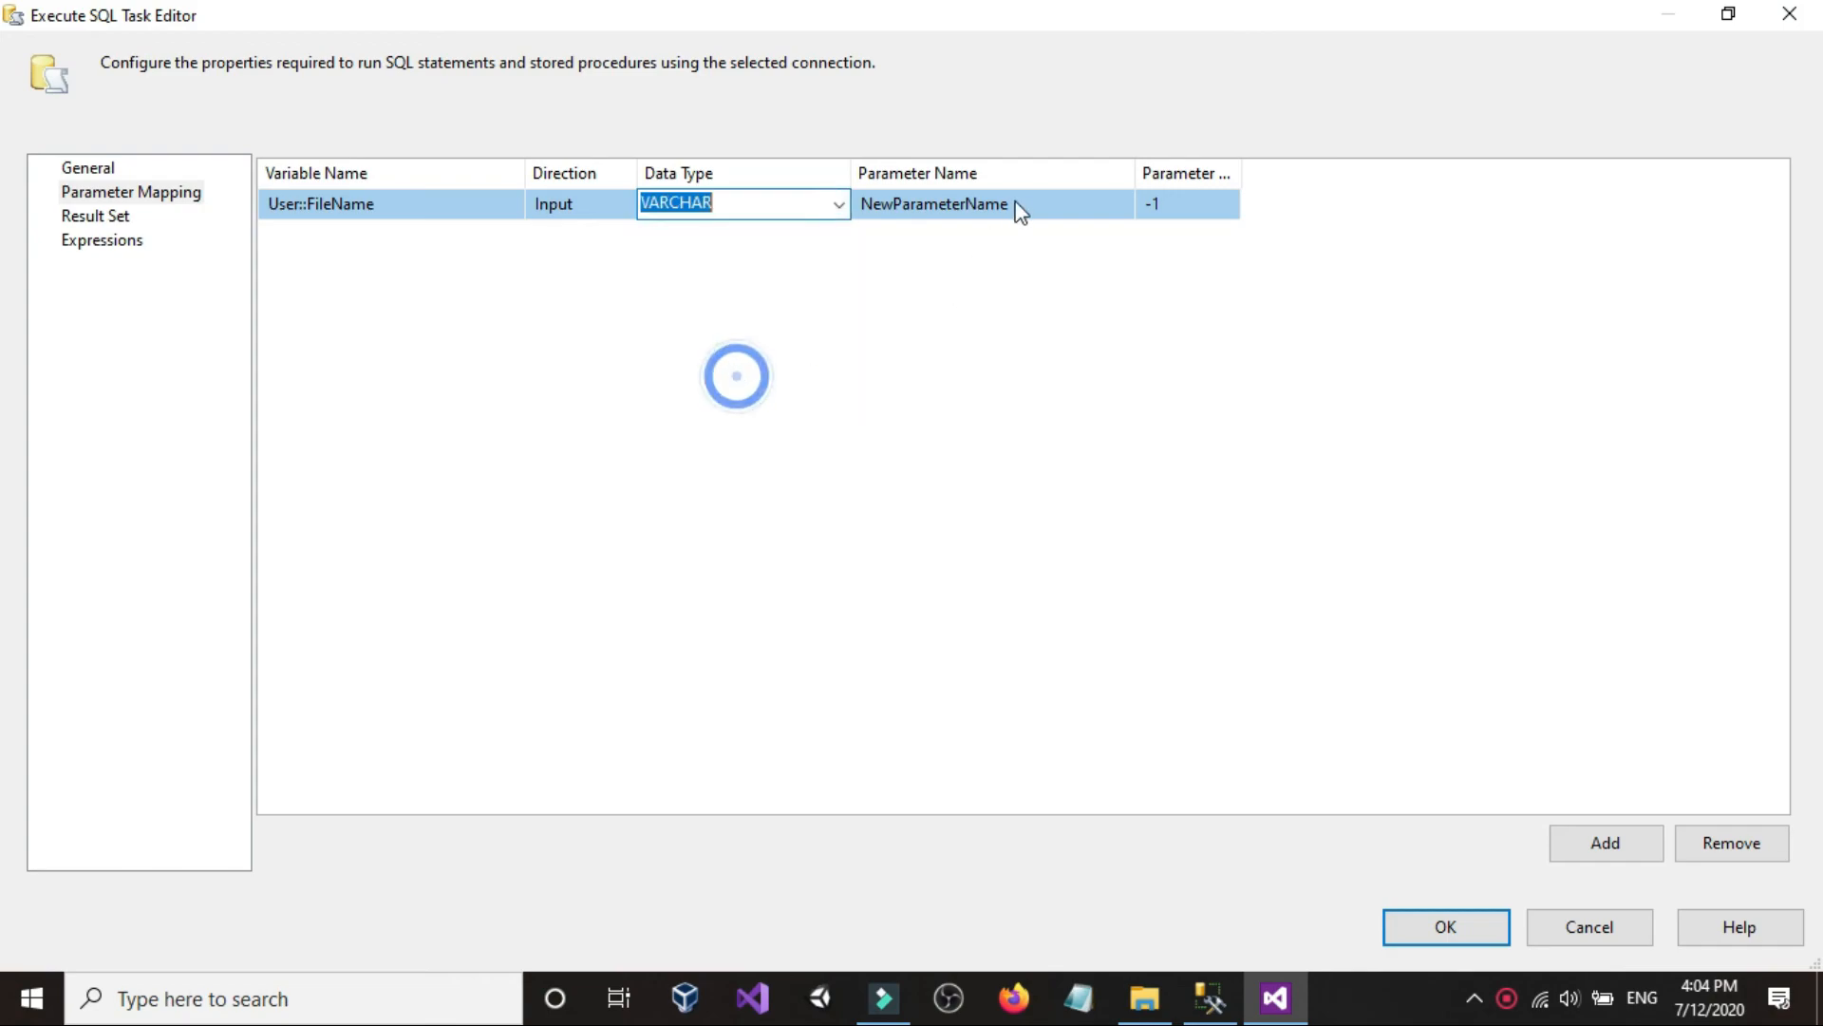
- Set the mapping's parameter name to 0, check it against the insert statement and accept the Execute SQL Task settings
{"action": "left_click", "coordinate": [1050, 200]}
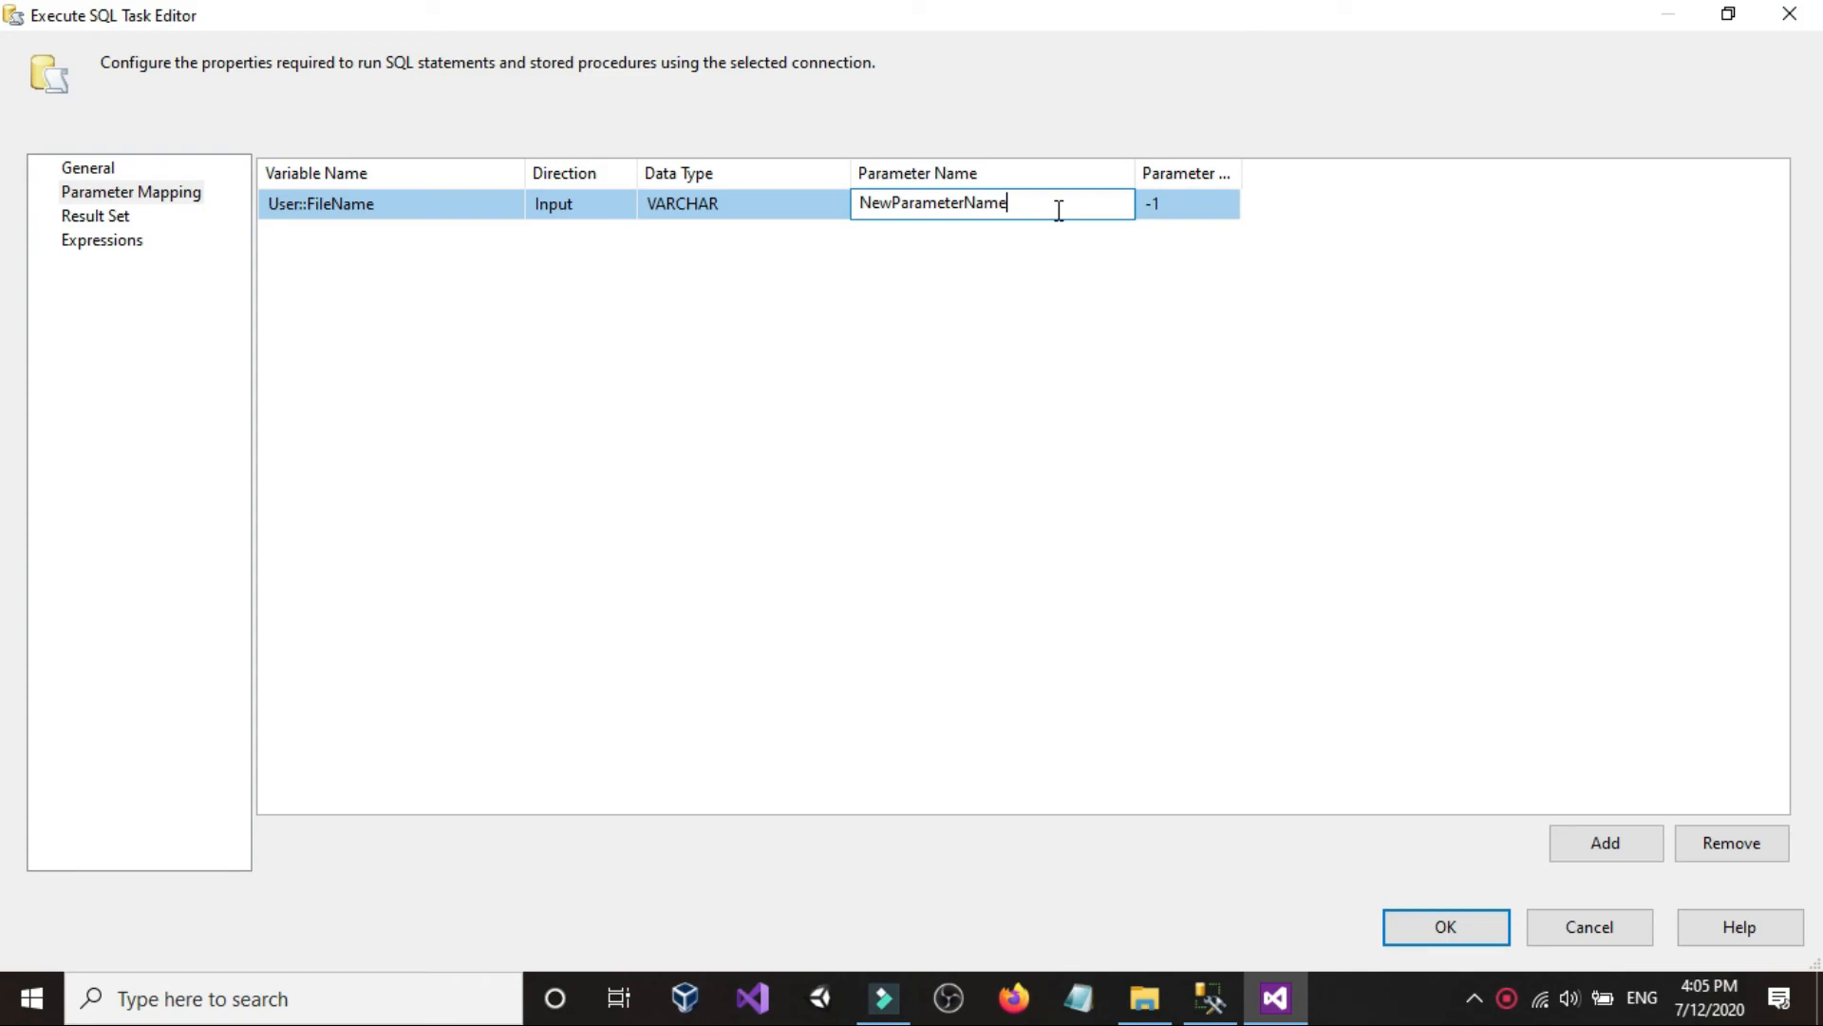
{"action": "double_click", "coordinate": [1059, 209]}
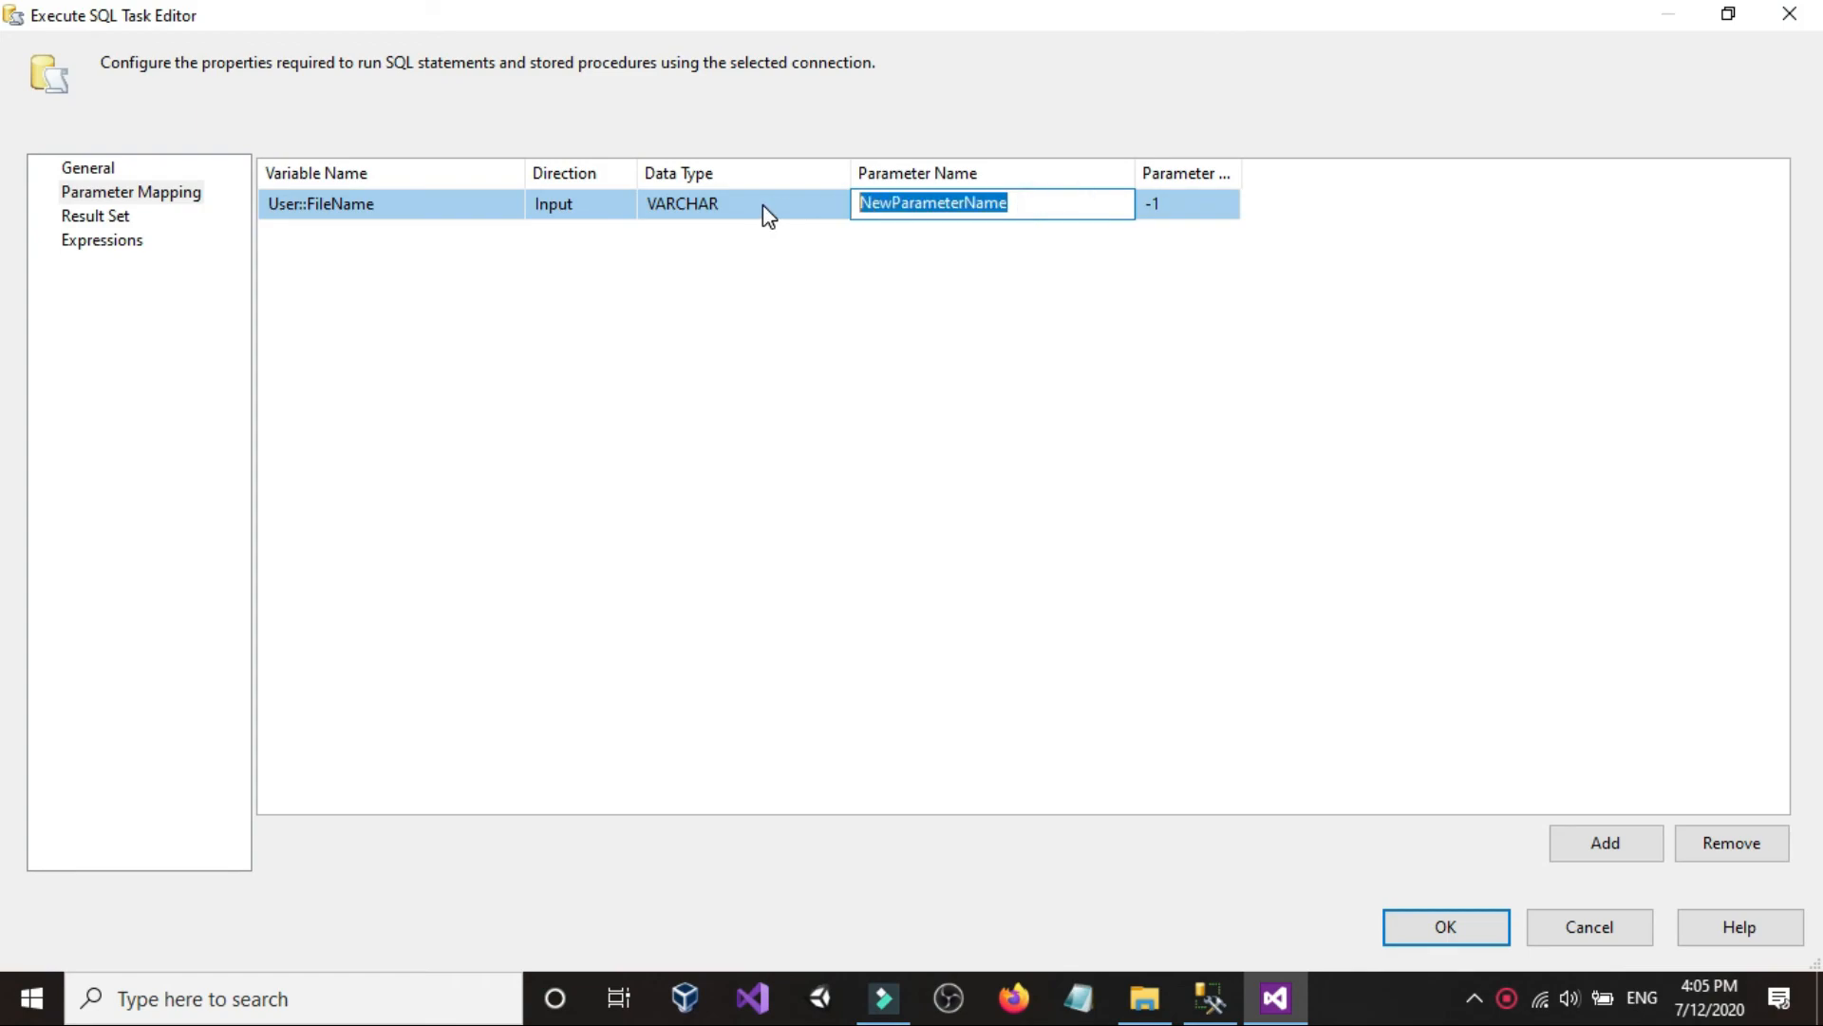
{"action": "type", "text": "0"}
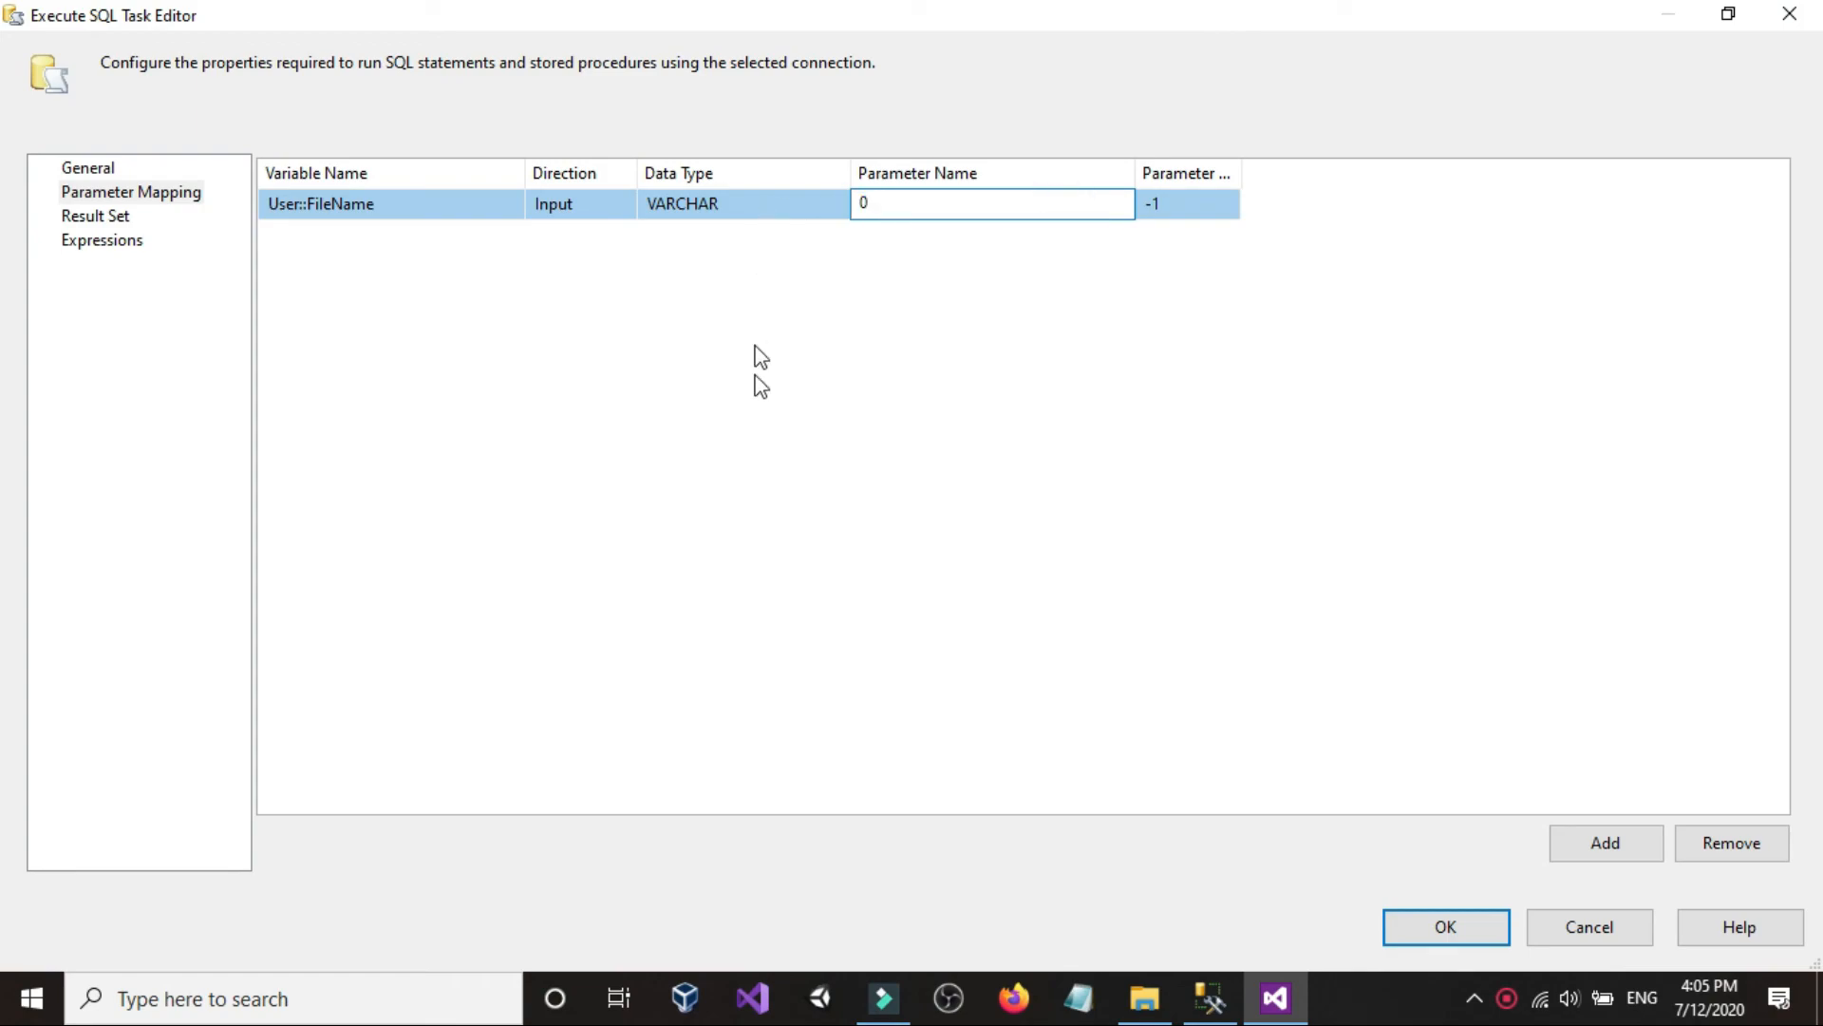
{"action": "left_click", "coordinate": [742, 435]}
{"action": "left_click", "coordinate": [95, 168]}
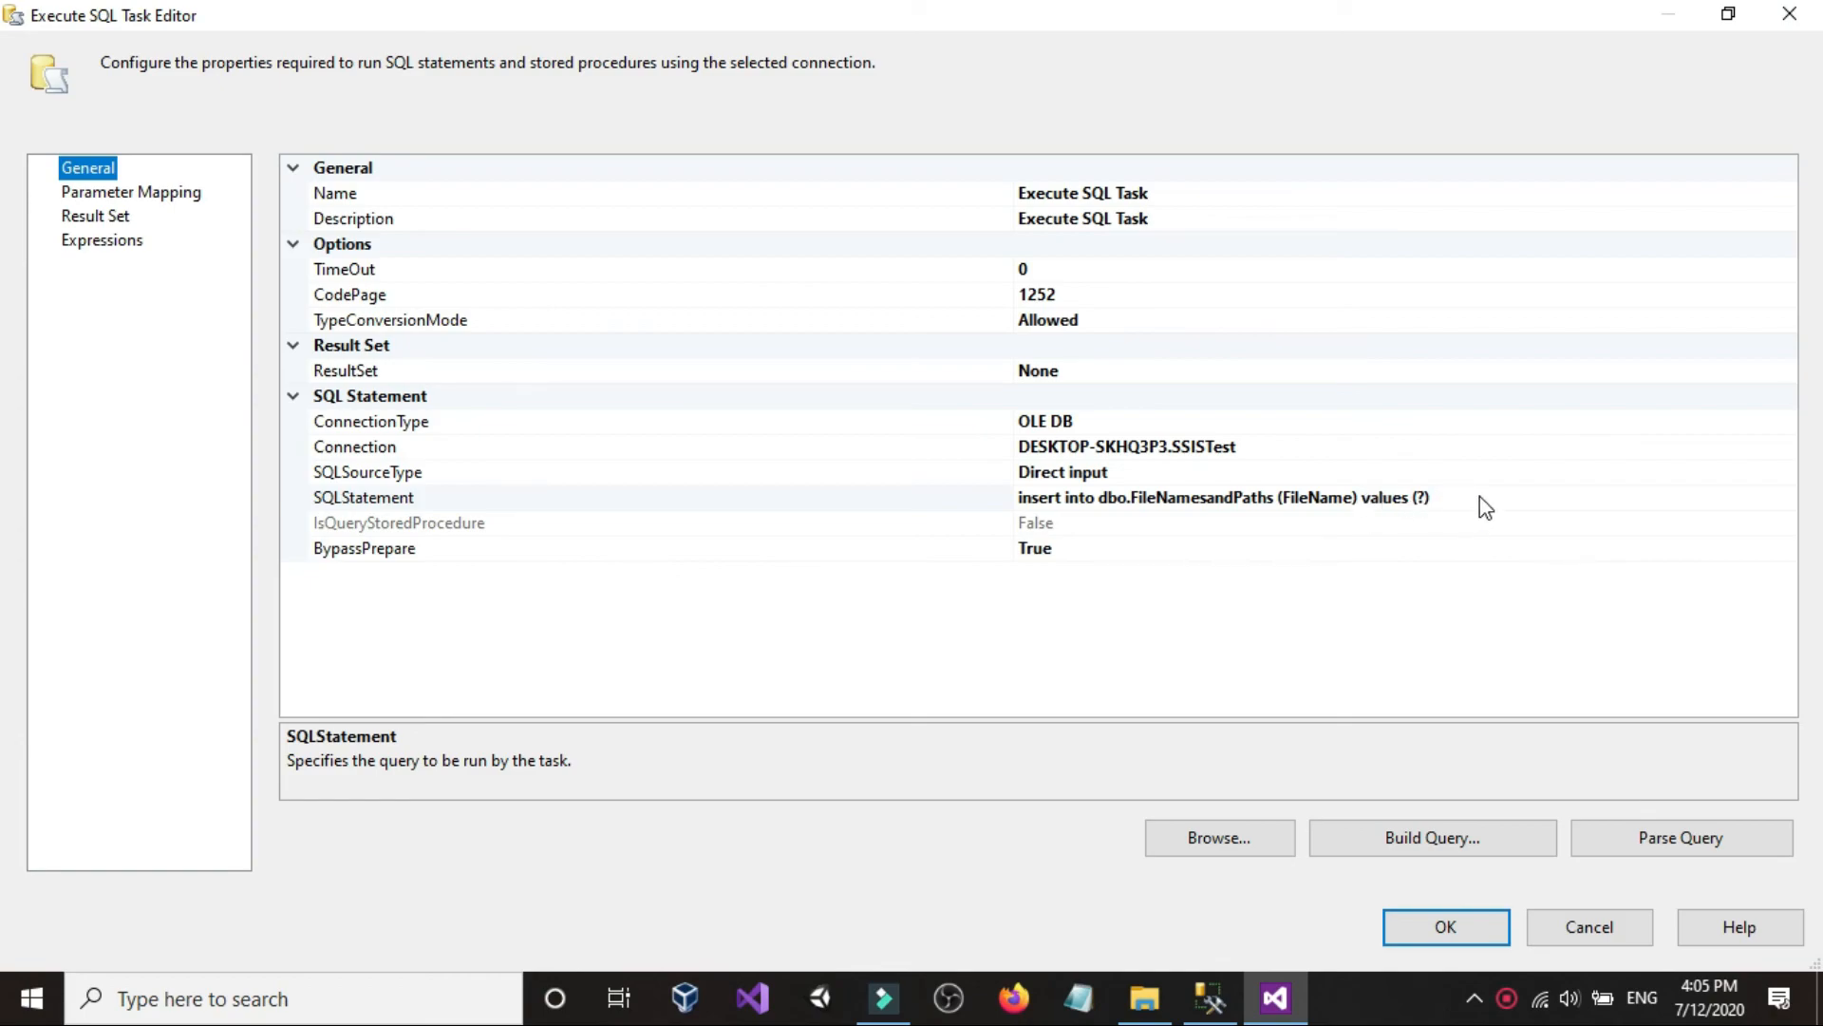
{"action": "left_click", "coordinate": [152, 197]}
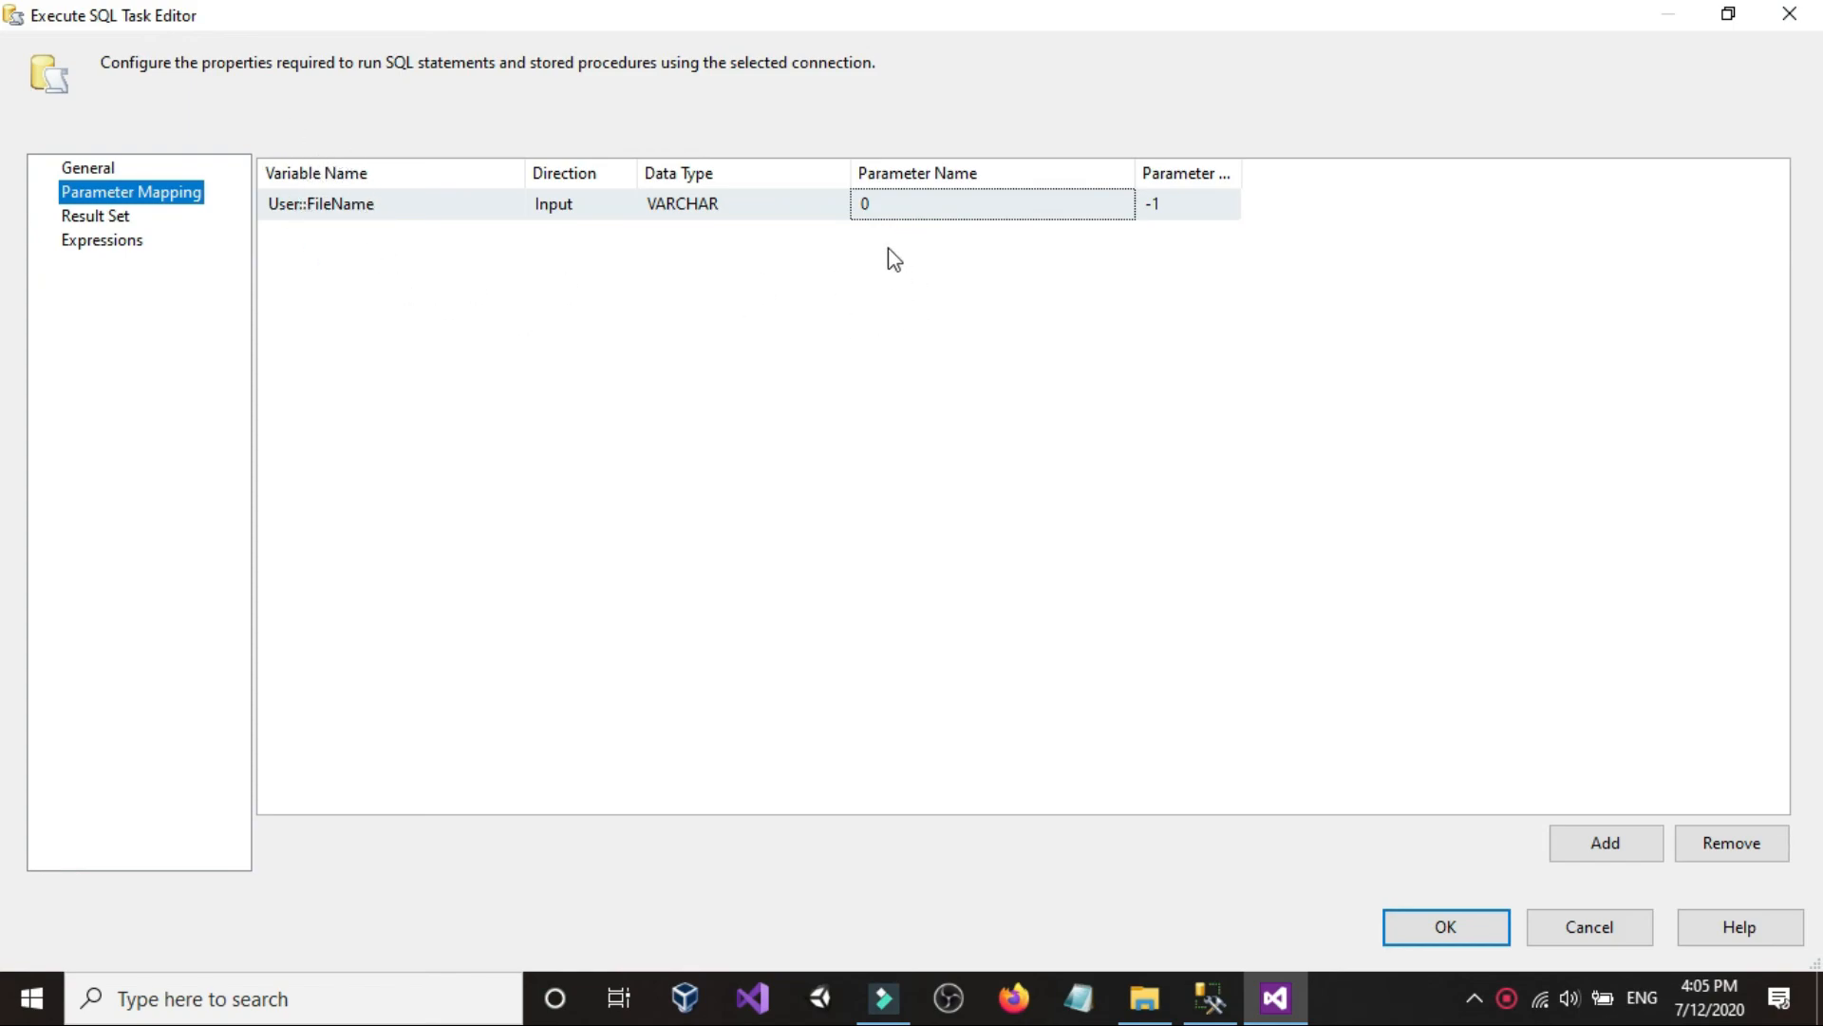
{"action": "left_click", "coordinate": [1445, 936]}
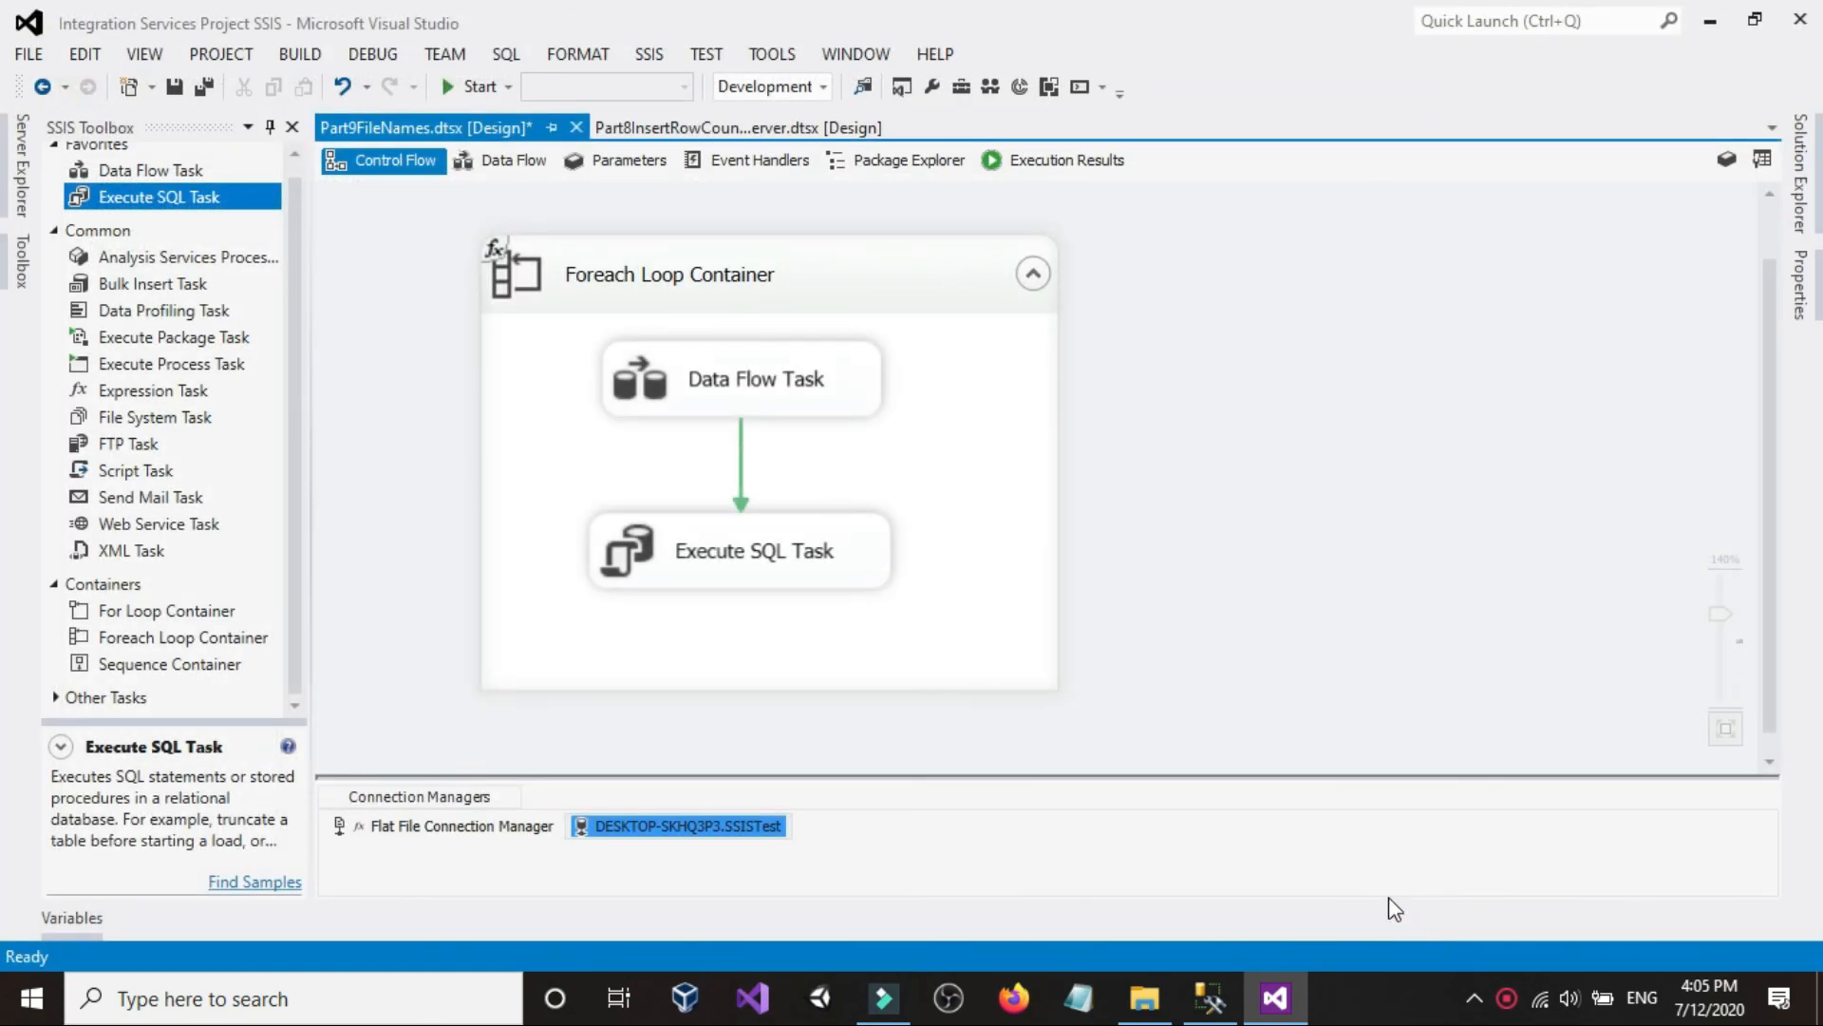
- Switch to SQL Server Management Studio and run only the select query on dbo.FileNamesandPaths
{"action": "left_click", "coordinate": [1211, 996]}
{"action": "triple_click", "coordinate": [732, 268]}
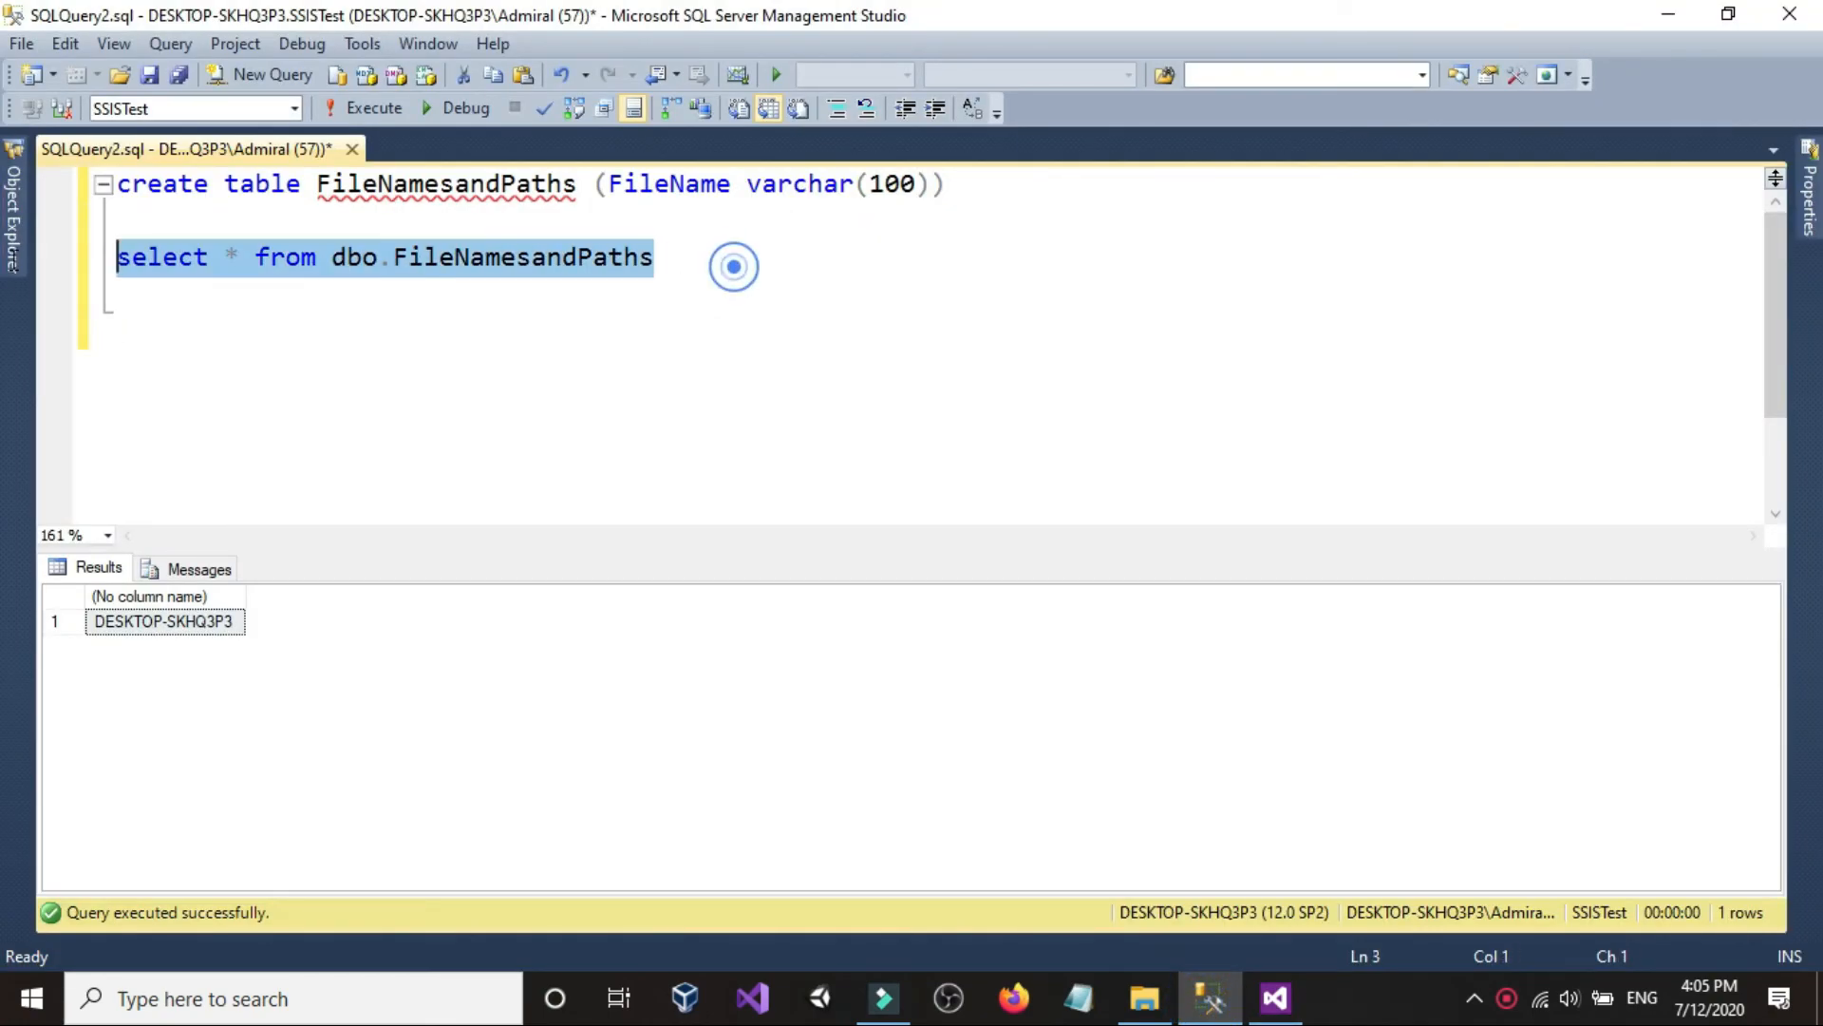
{"action": "left_click", "coordinate": [368, 110]}
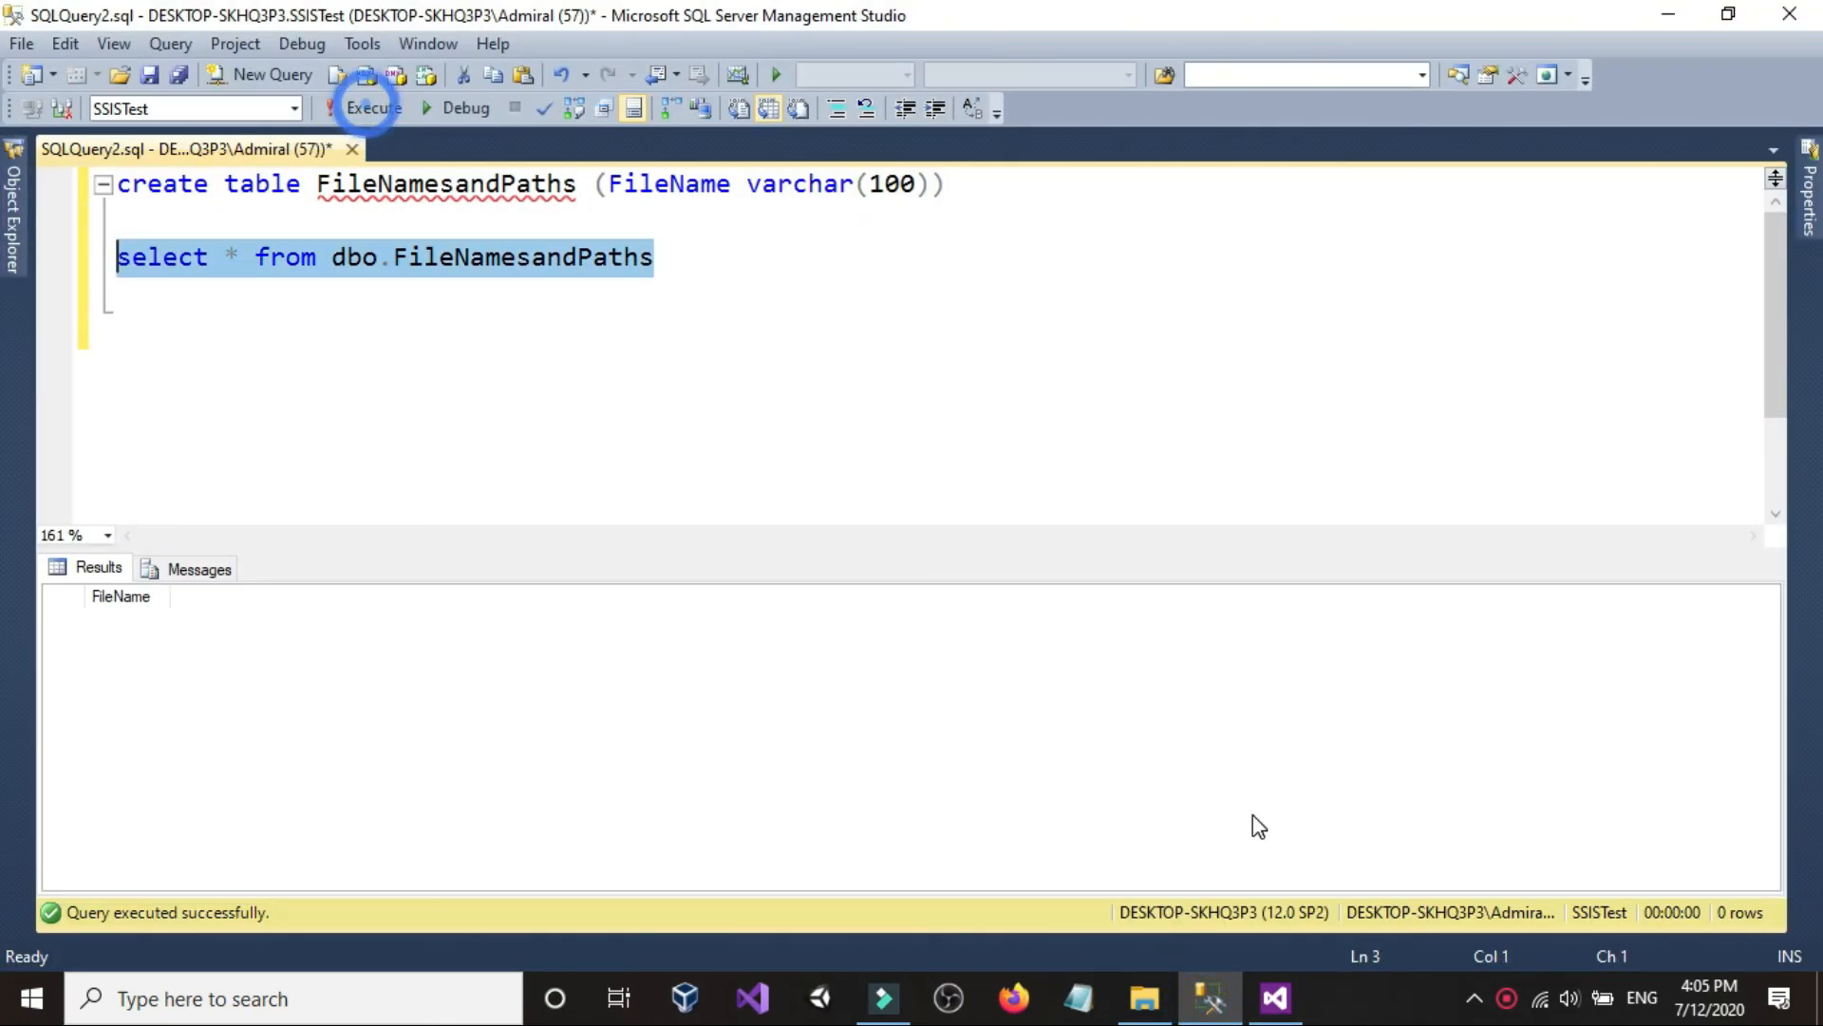
- Switch to Visual Studio, run the Part9FileNames package and stop debugging once its tasks have completed
{"action": "left_click", "coordinate": [1275, 997]}
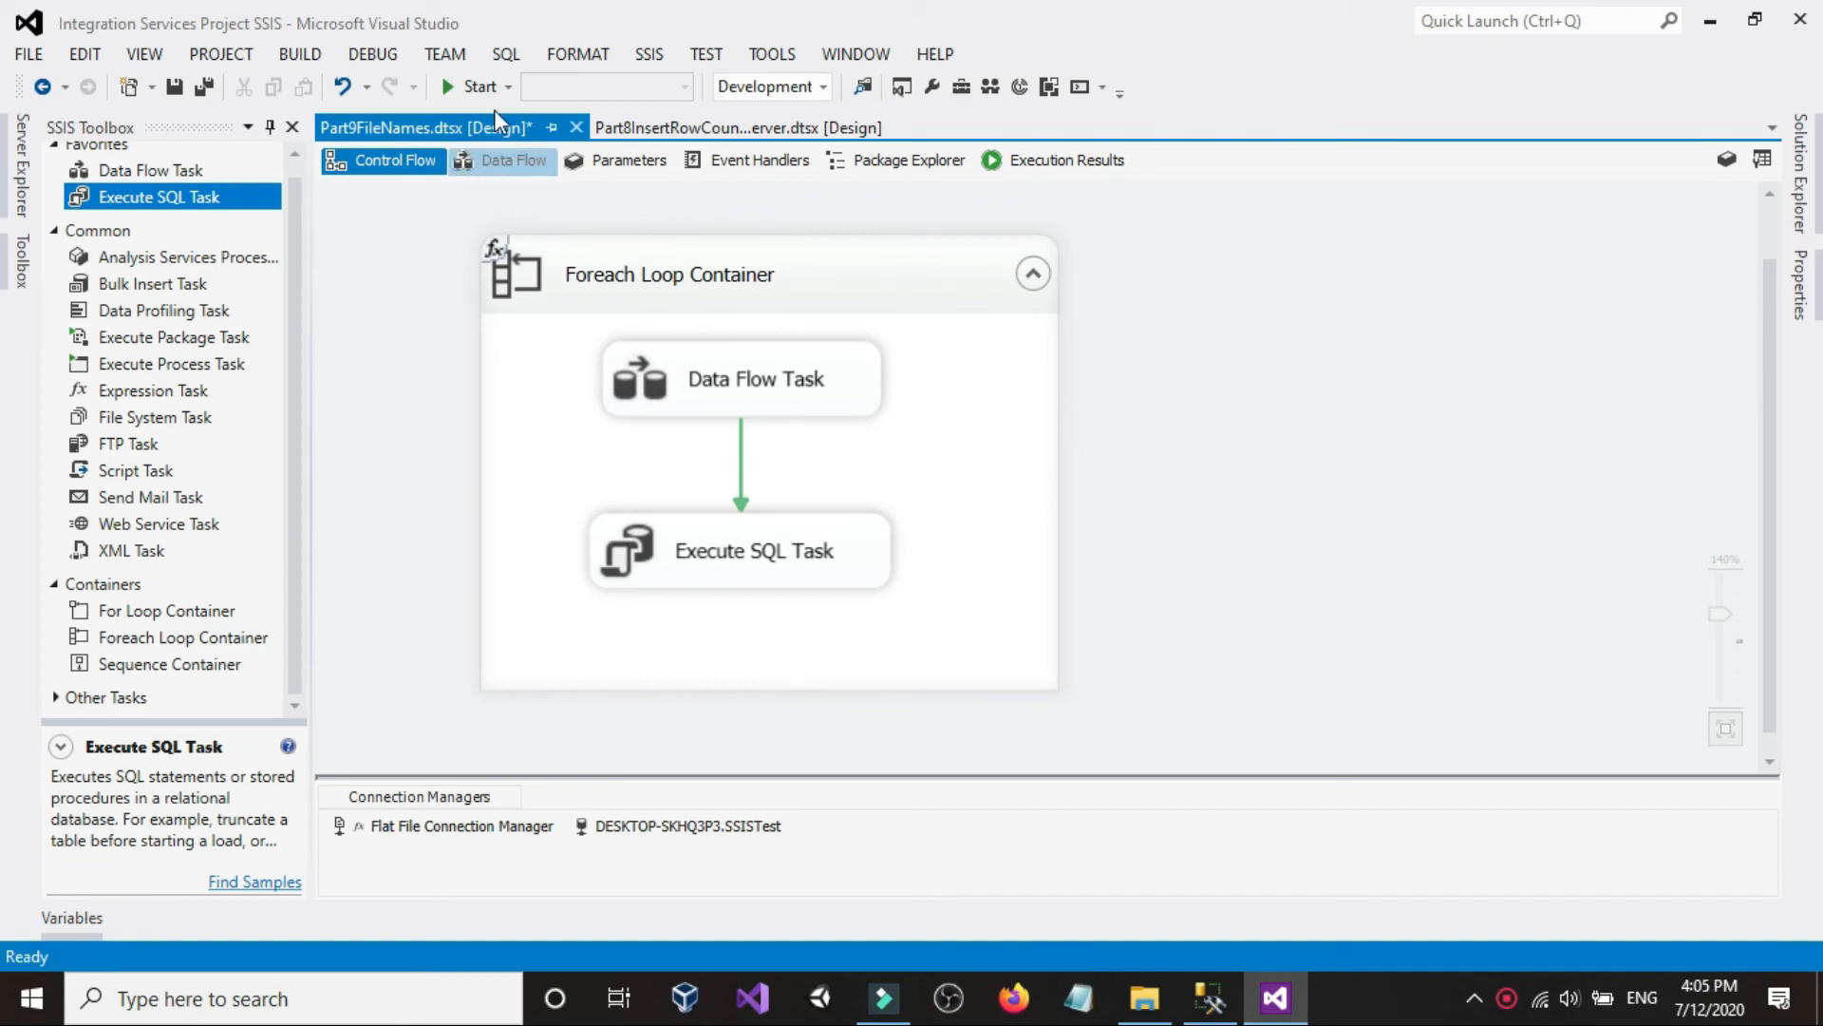
{"action": "left_click", "coordinate": [480, 85]}
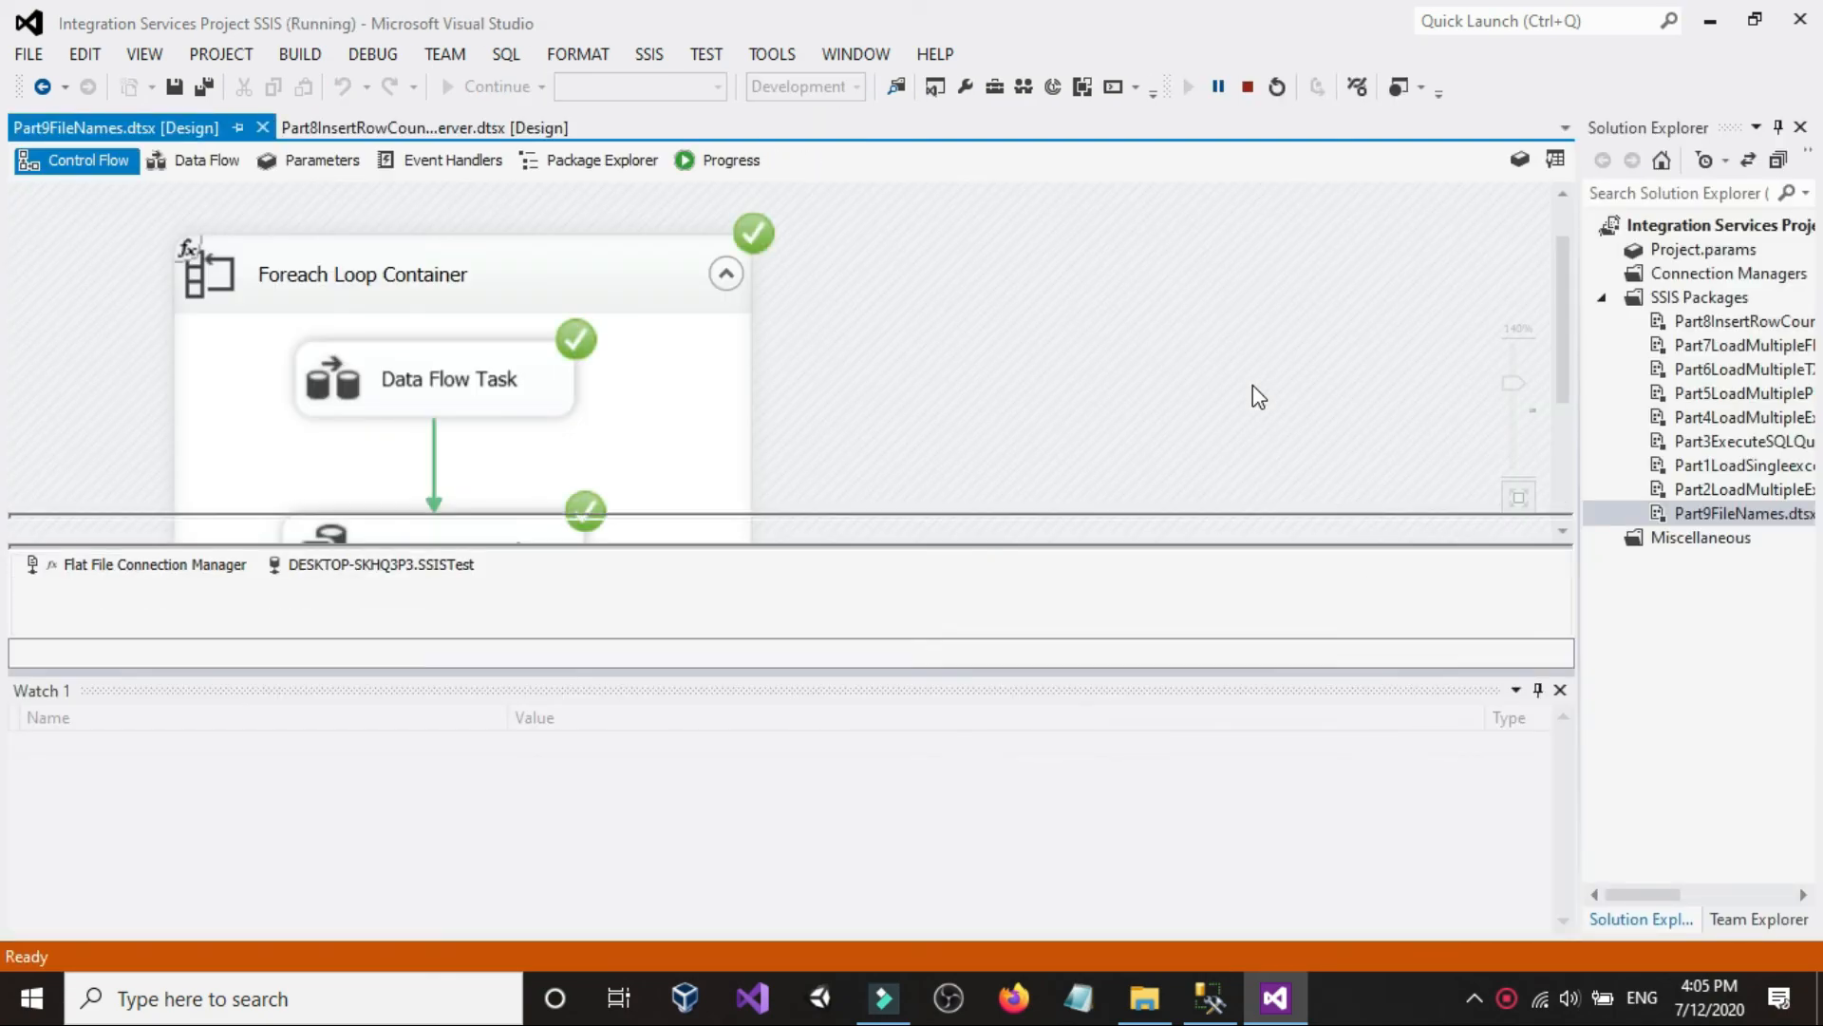
{"action": "scroll", "coordinate": [937, 404], "scroll_direction": "down", "scroll_amount": 1}
{"action": "scroll", "coordinate": [936, 404], "scroll_direction": "up", "scroll_amount": 1}
{"action": "left_click", "coordinate": [1250, 87]}
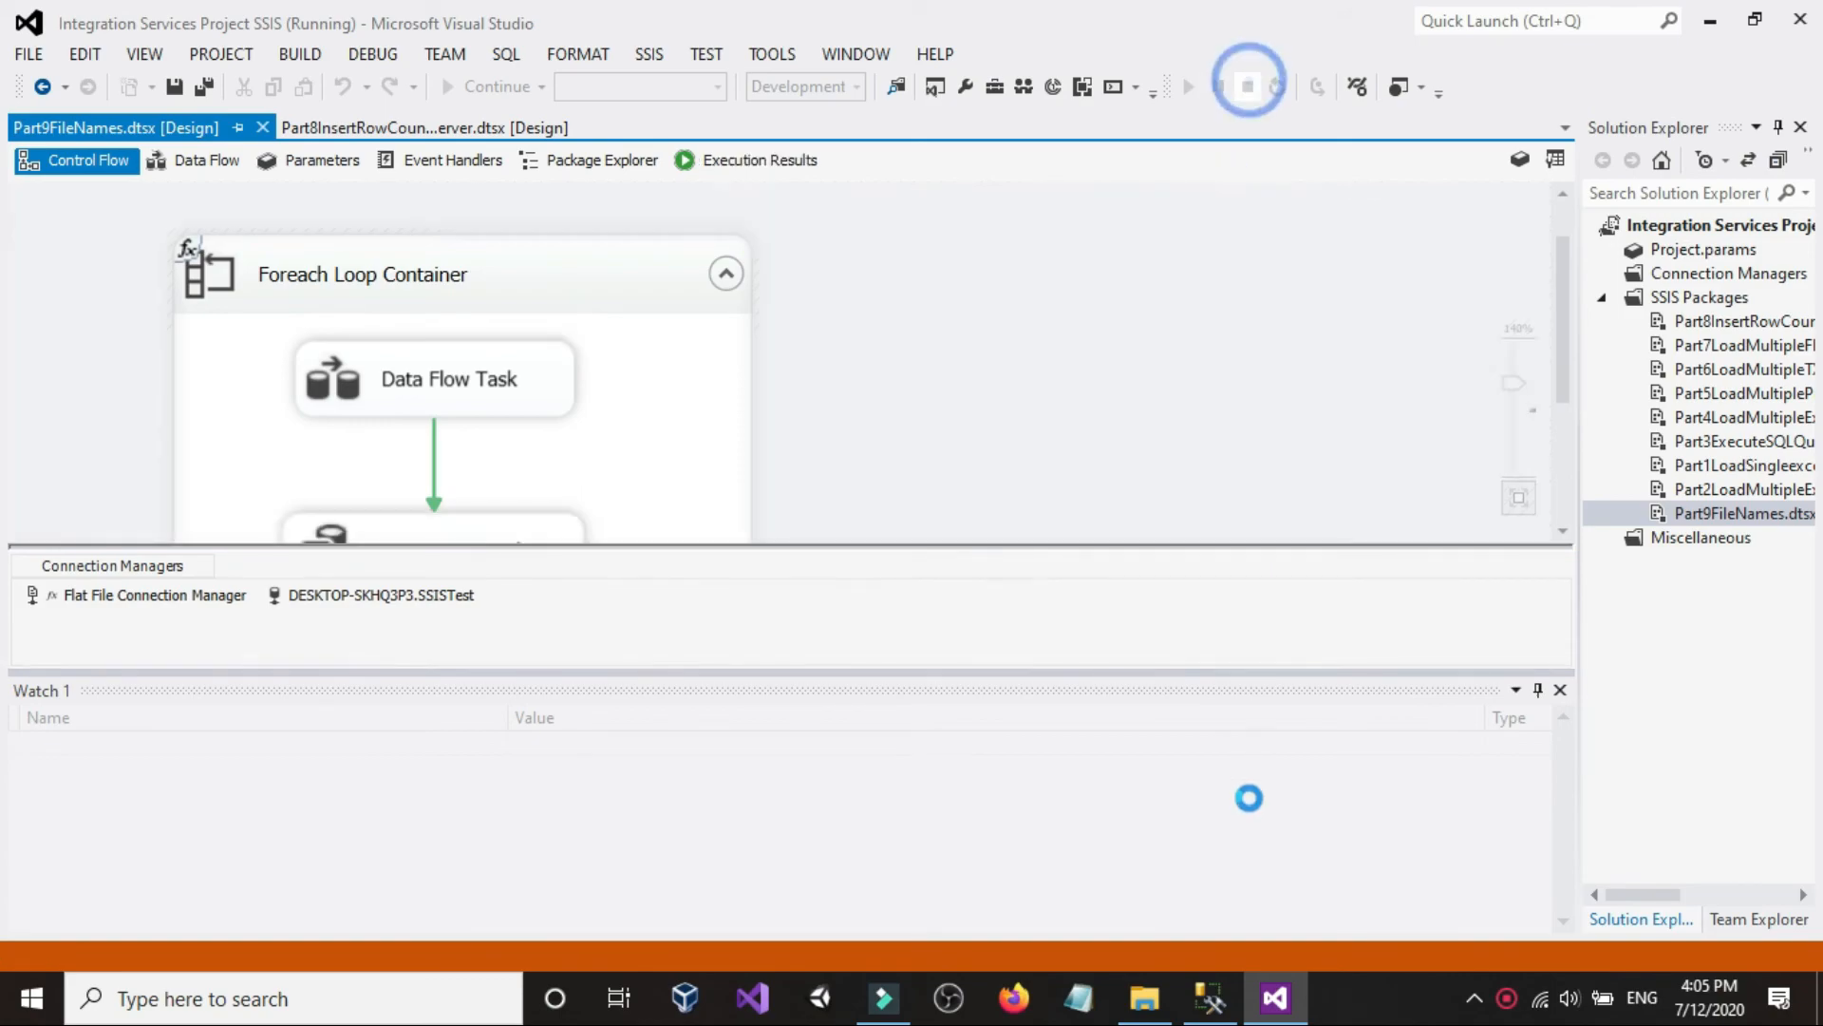
- Return to SQL Server Management Studio and rerun the select query to check the file names inserted into dbo.FileNamesandPaths
{"action": "left_click", "coordinate": [1209, 997]}
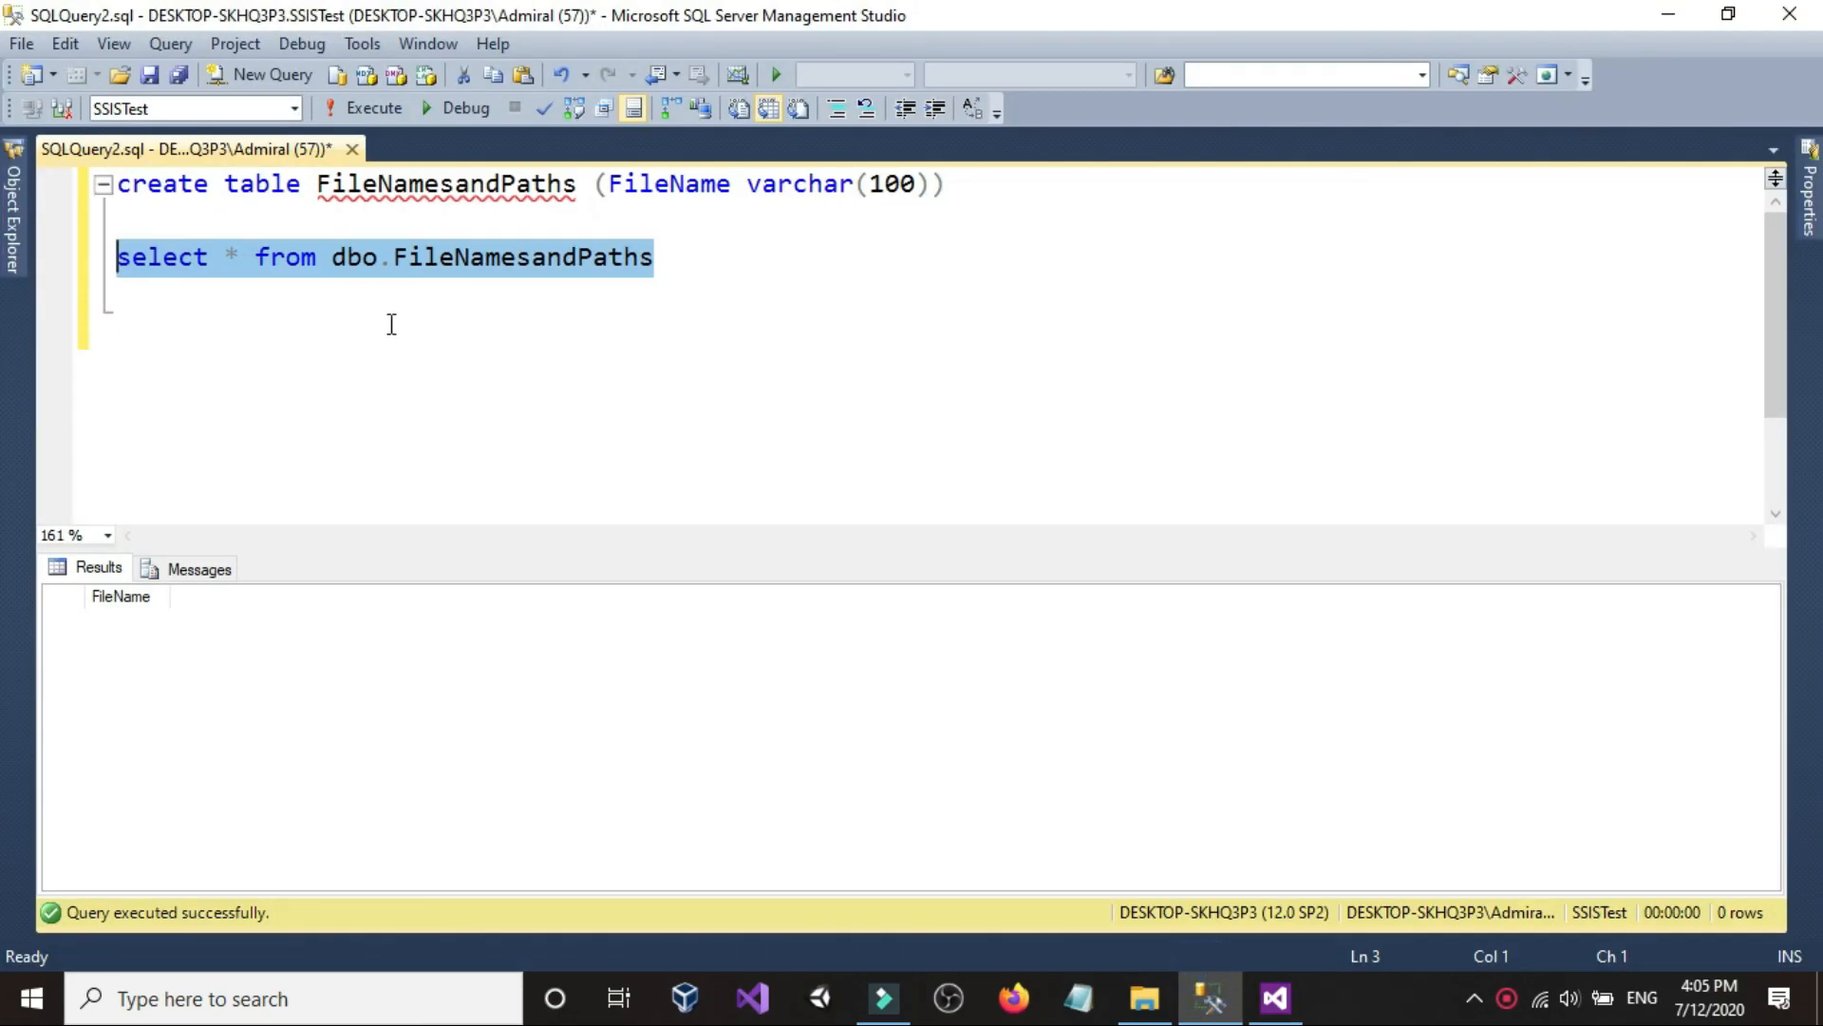
{"action": "left_click", "coordinate": [393, 111]}
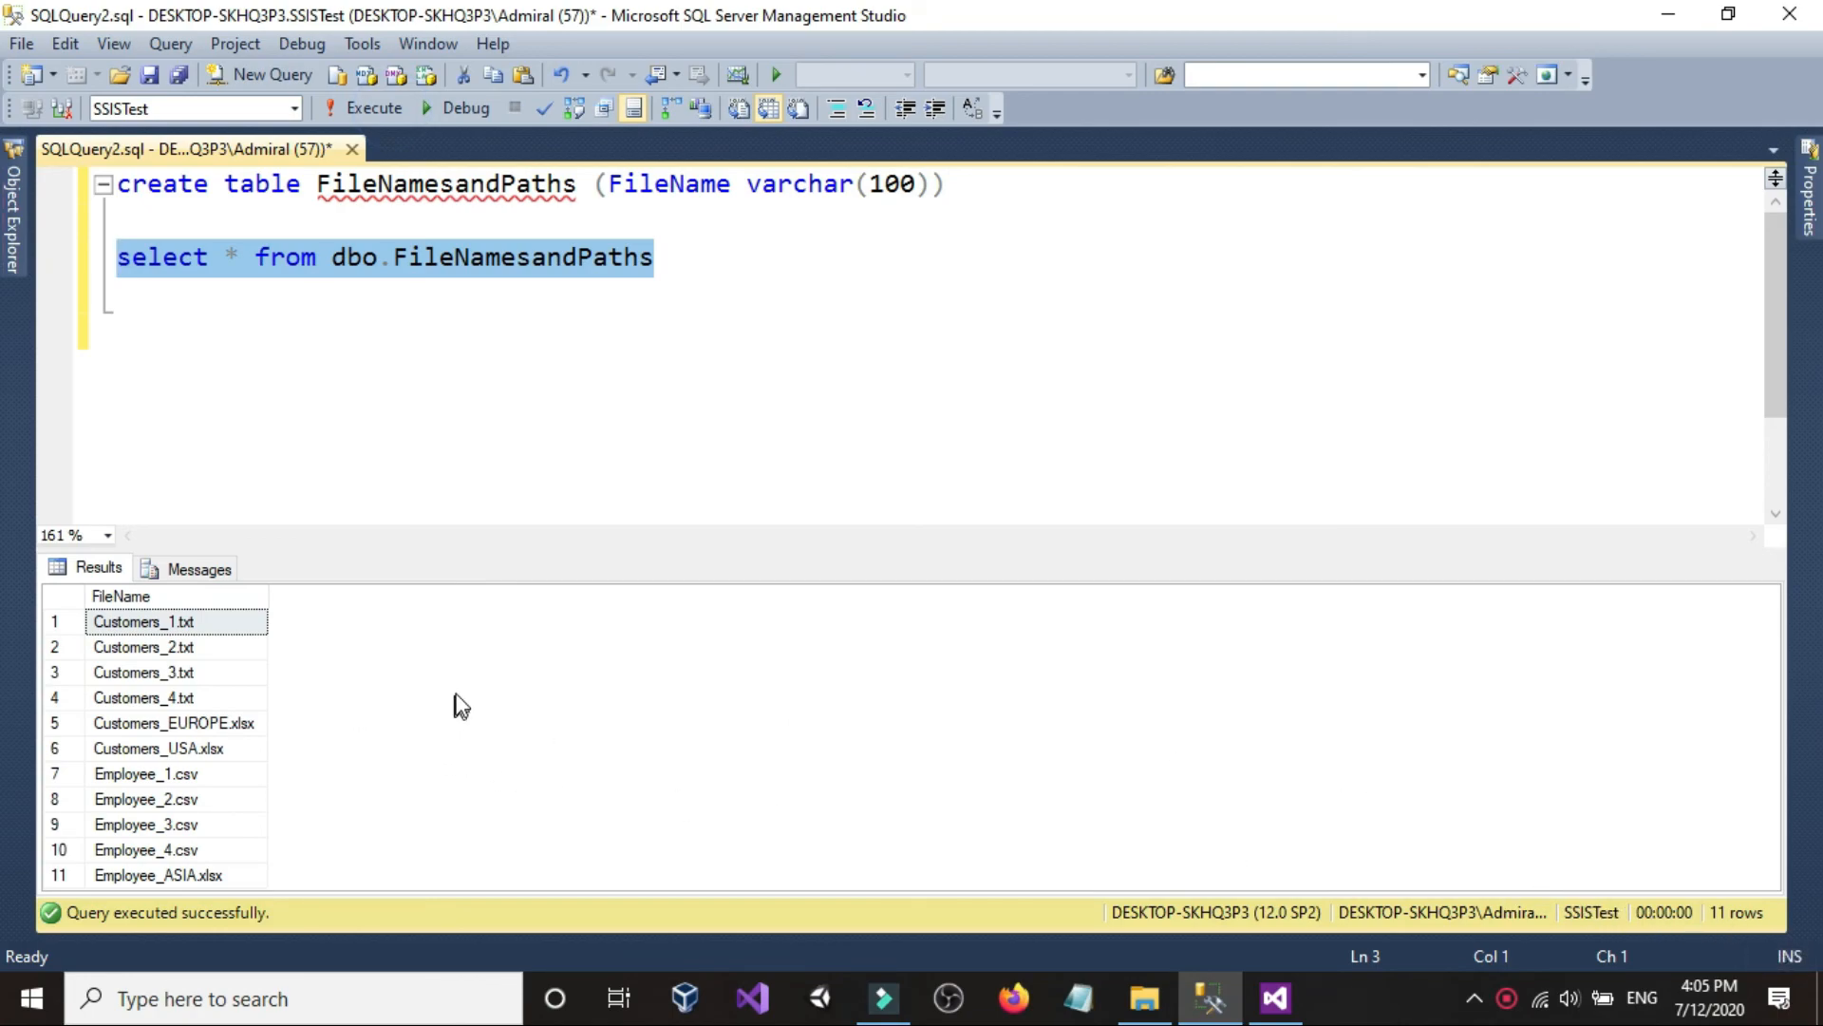
{"action": "left_click", "coordinate": [469, 669]}
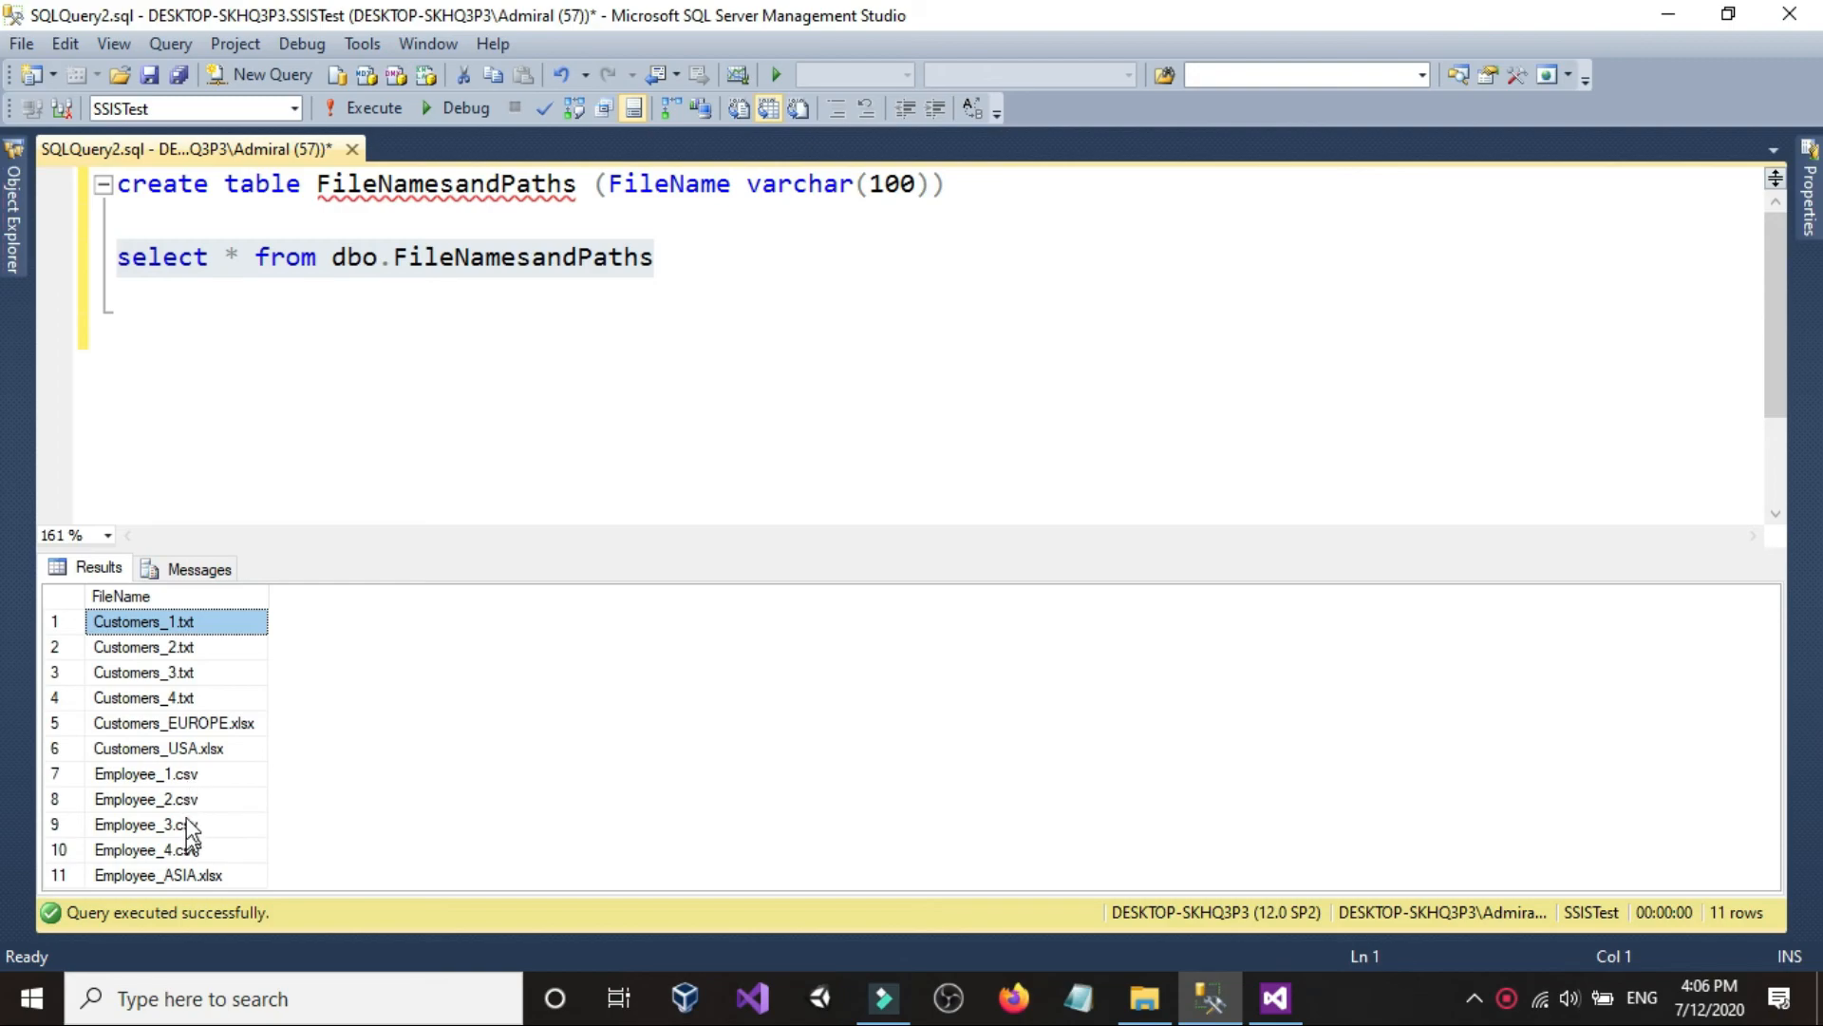
{"action": "left_click", "coordinate": [725, 317]}
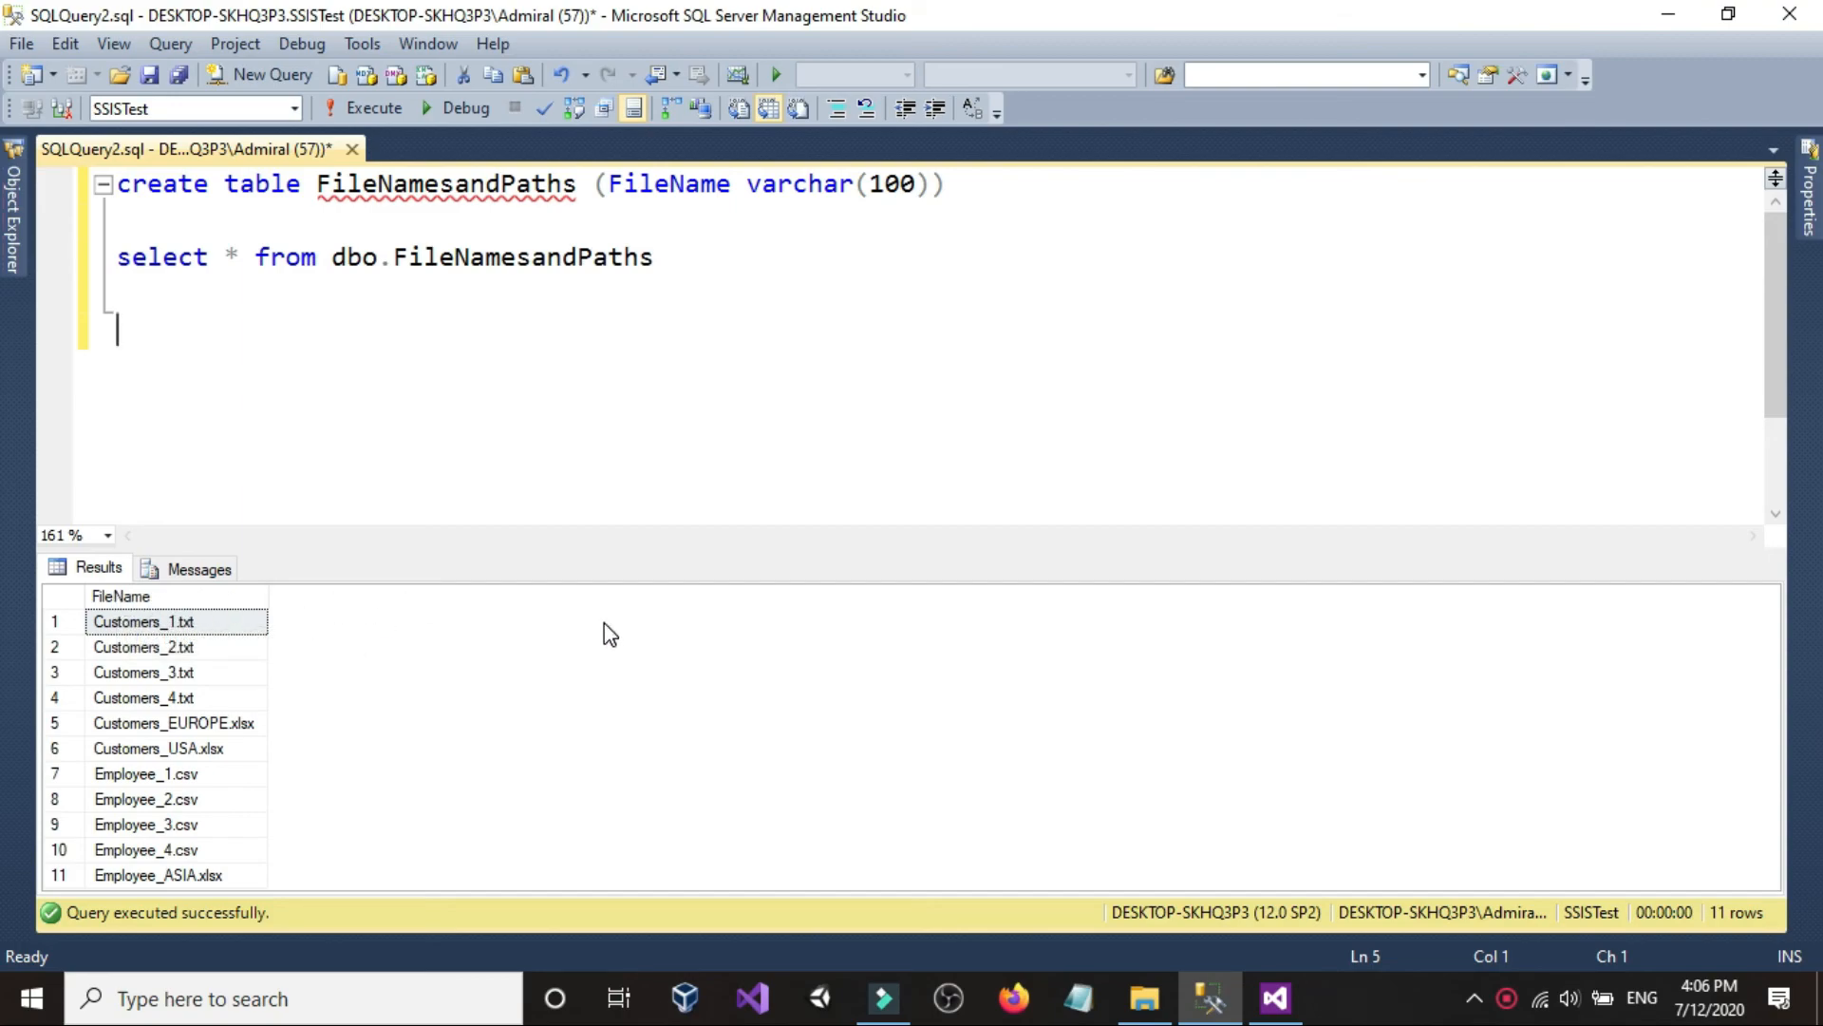
- Switch to File Explorer and examine the full path and files of the TXT_CSV_Exercises_and_Practices_Files folder
{"action": "left_click", "coordinate": [1144, 997]}
{"action": "left_click", "coordinate": [776, 208]}
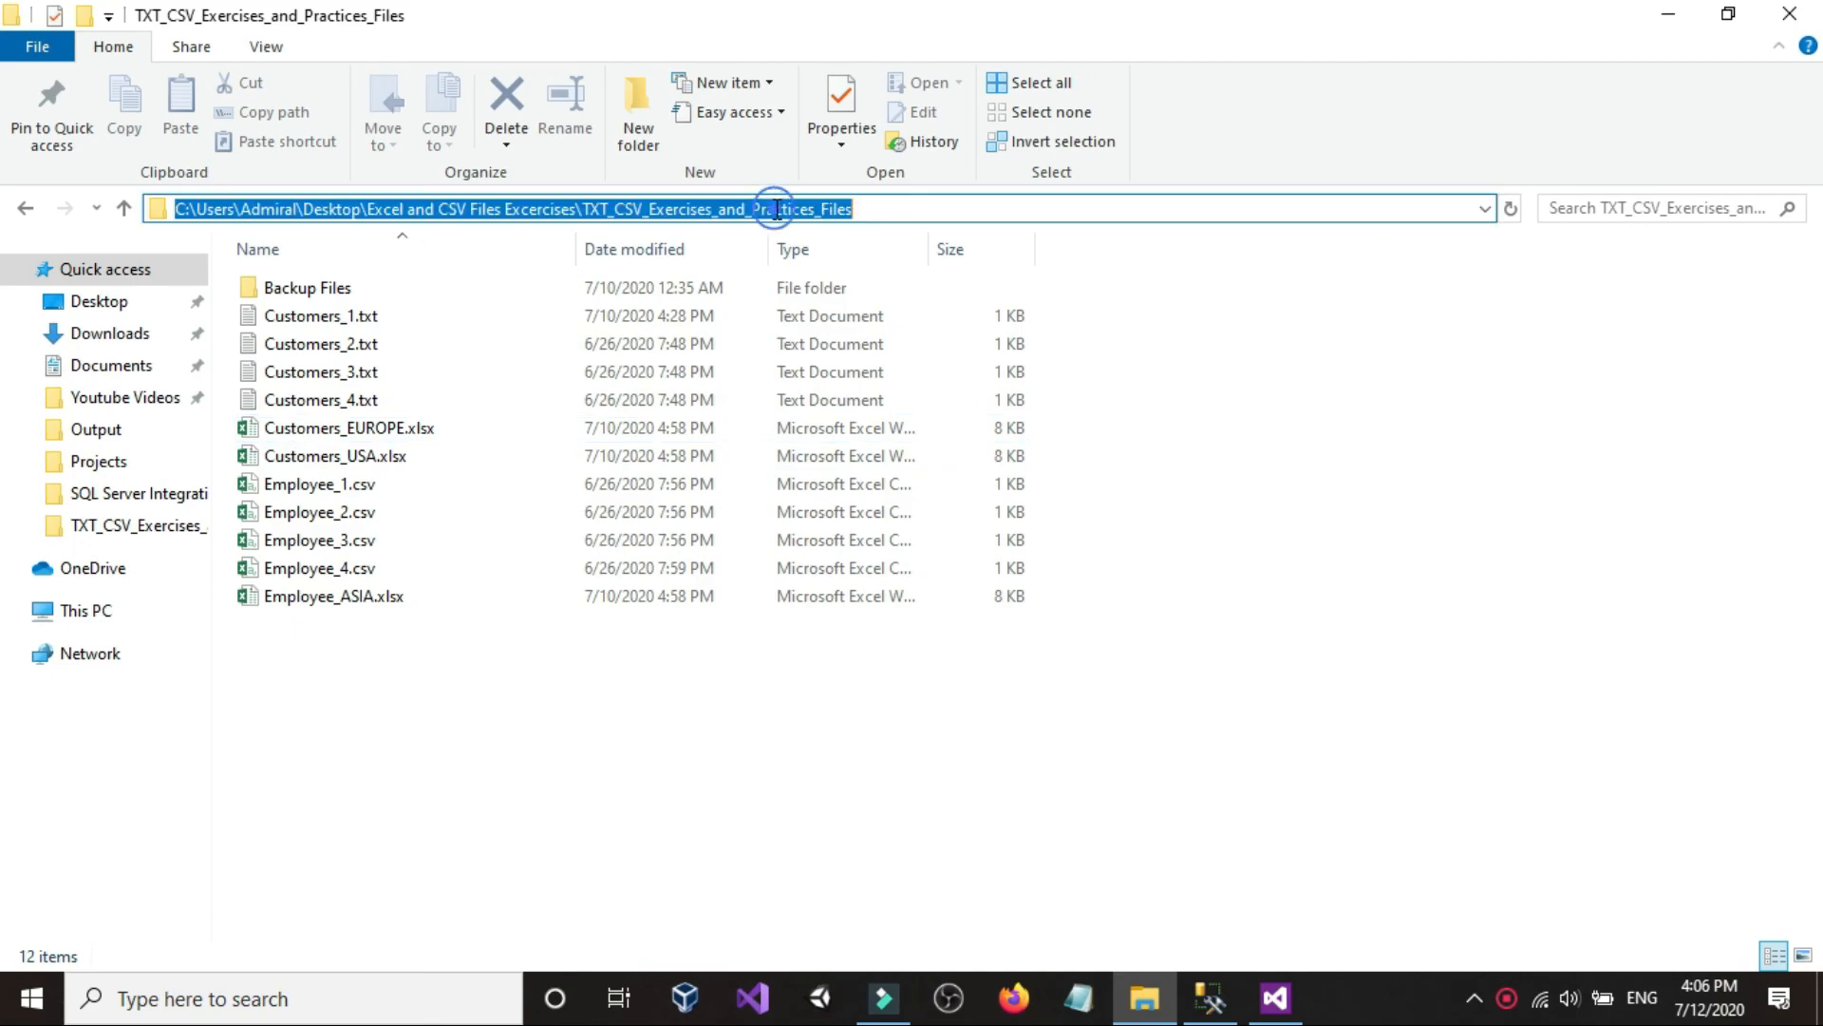
{"action": "left_click", "coordinate": [964, 209]}
{"action": "left_click", "coordinate": [1134, 717]}
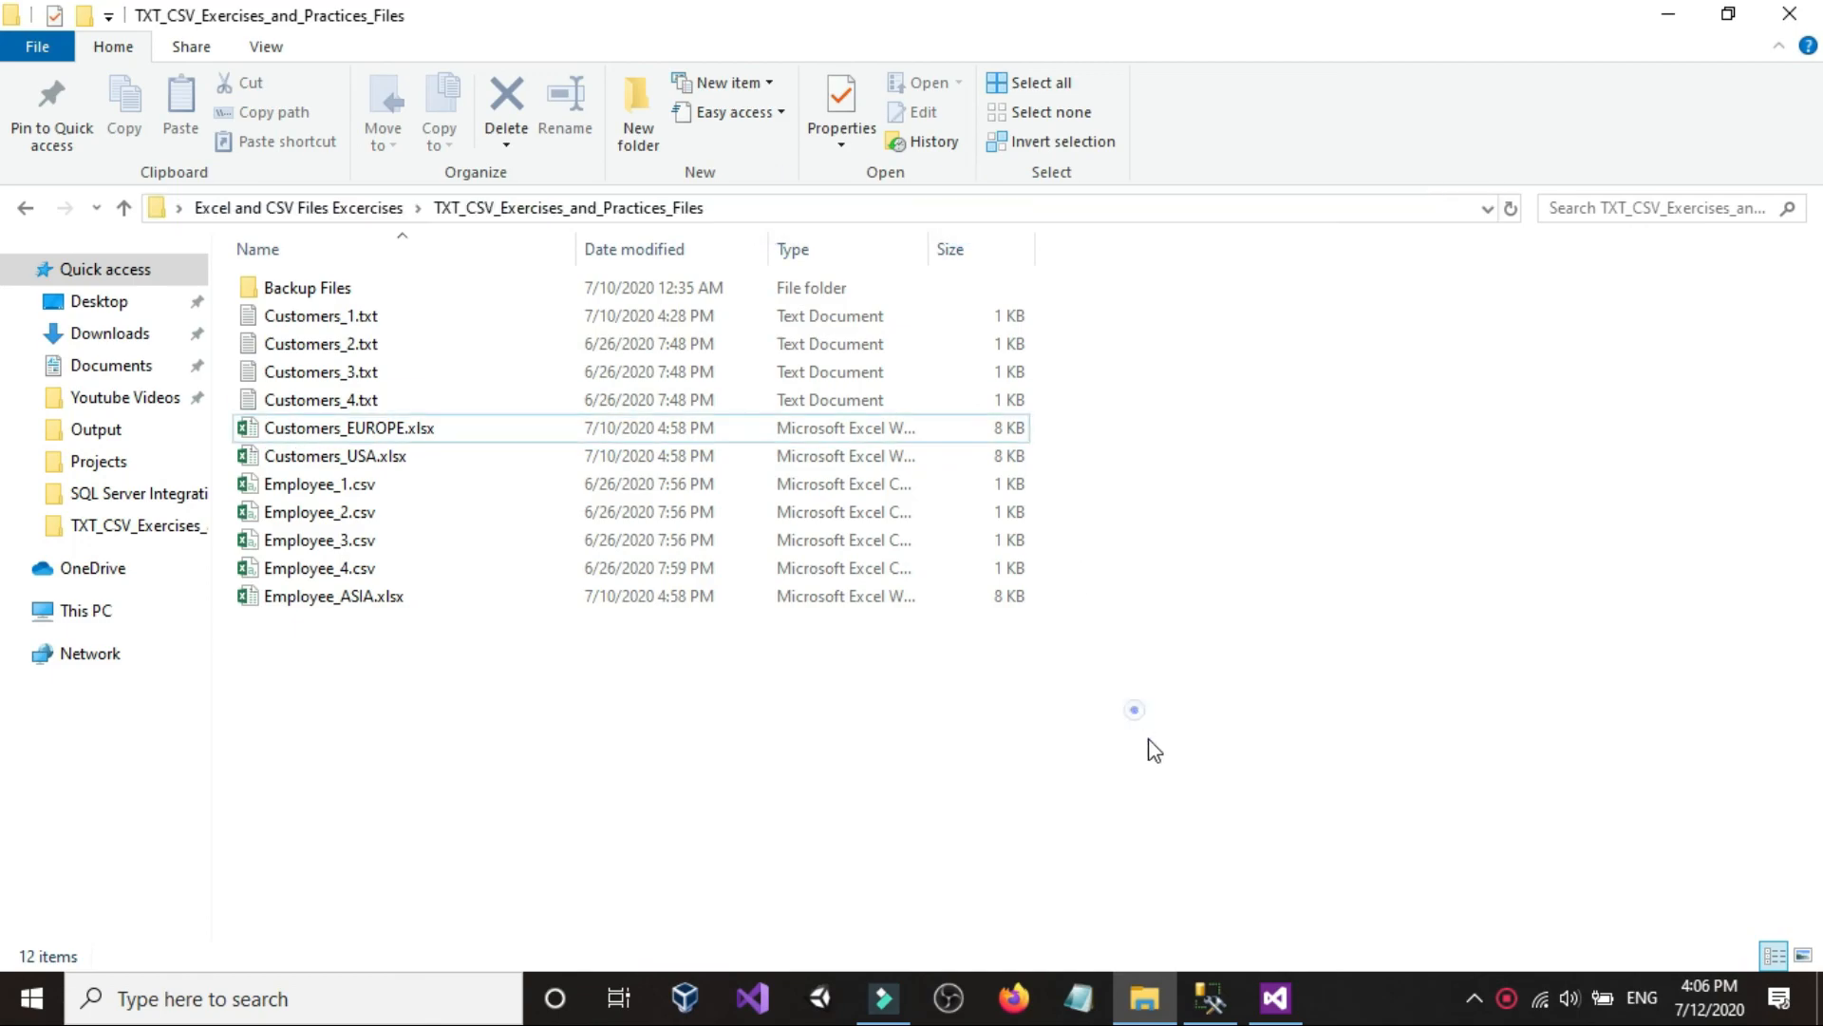
- In SQL Server Management Studio, write "truncate table dbo.FileNamesandPaths" below the select query, copying the table name from that query
{"action": "left_click", "coordinate": [1270, 997]}
{"action": "left_click", "coordinate": [1211, 998]}
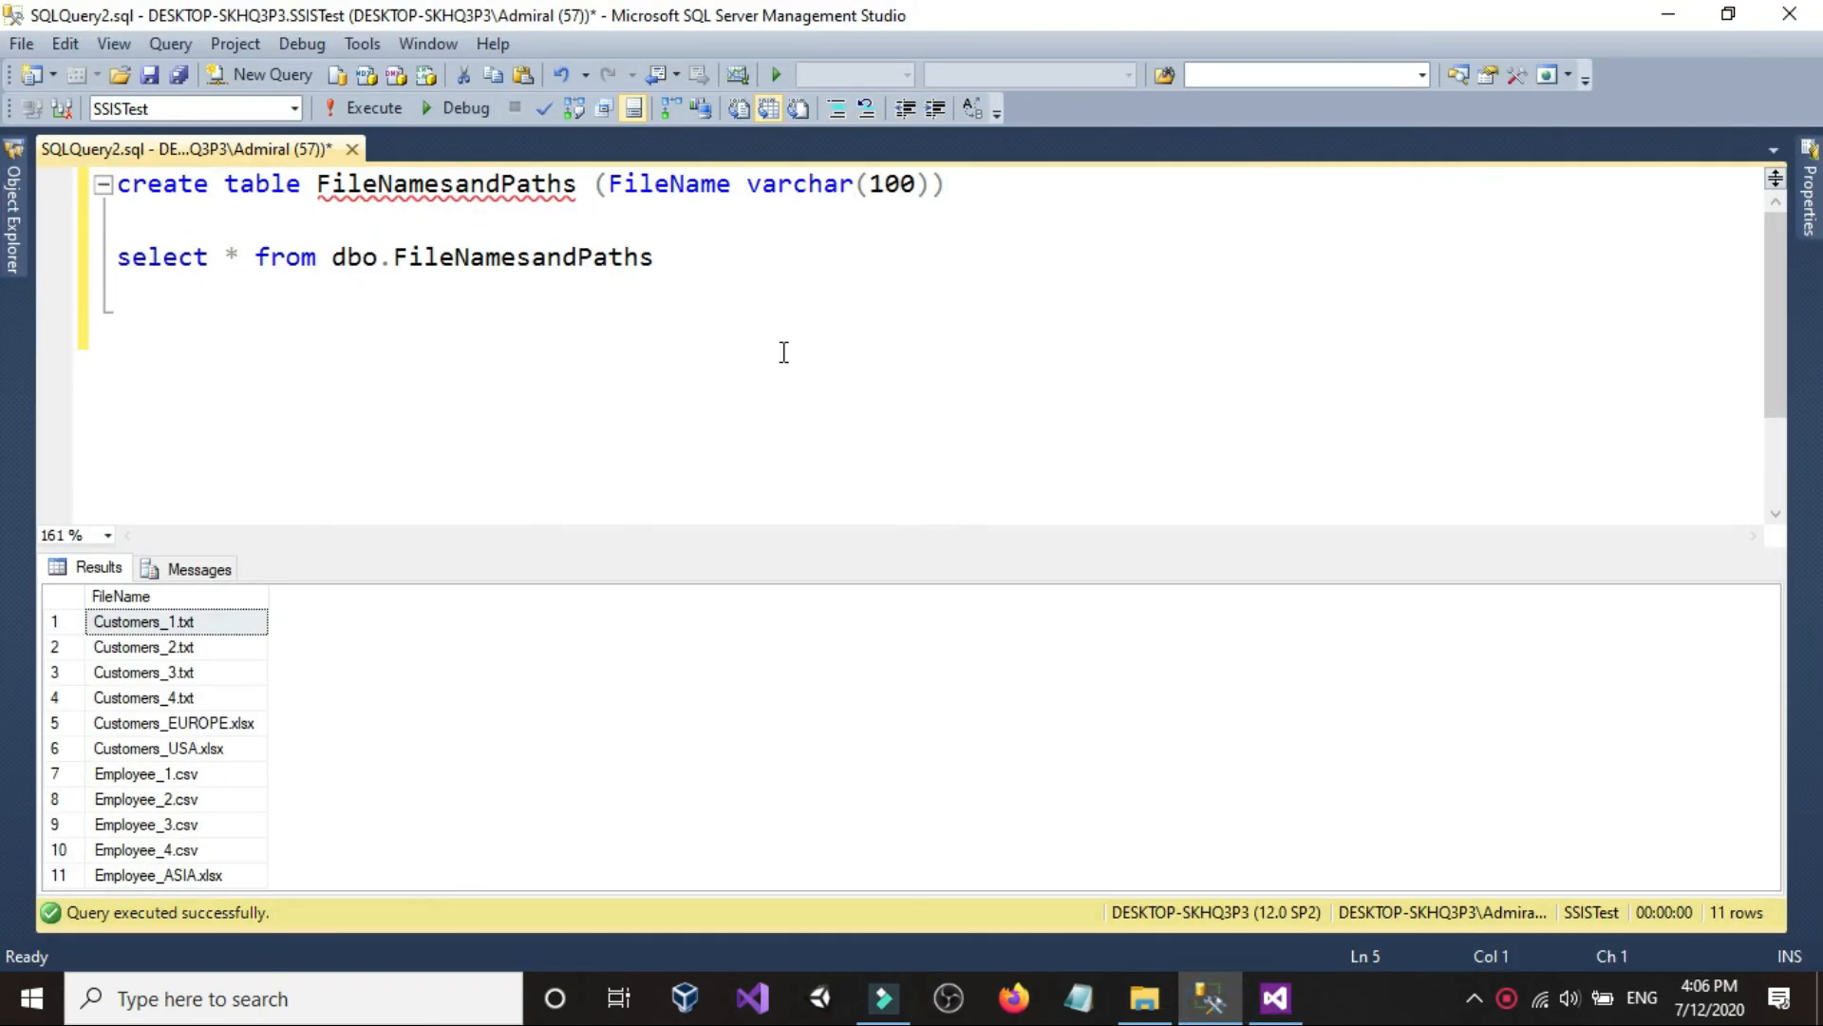
{"action": "type", "text": "truncate ta"}
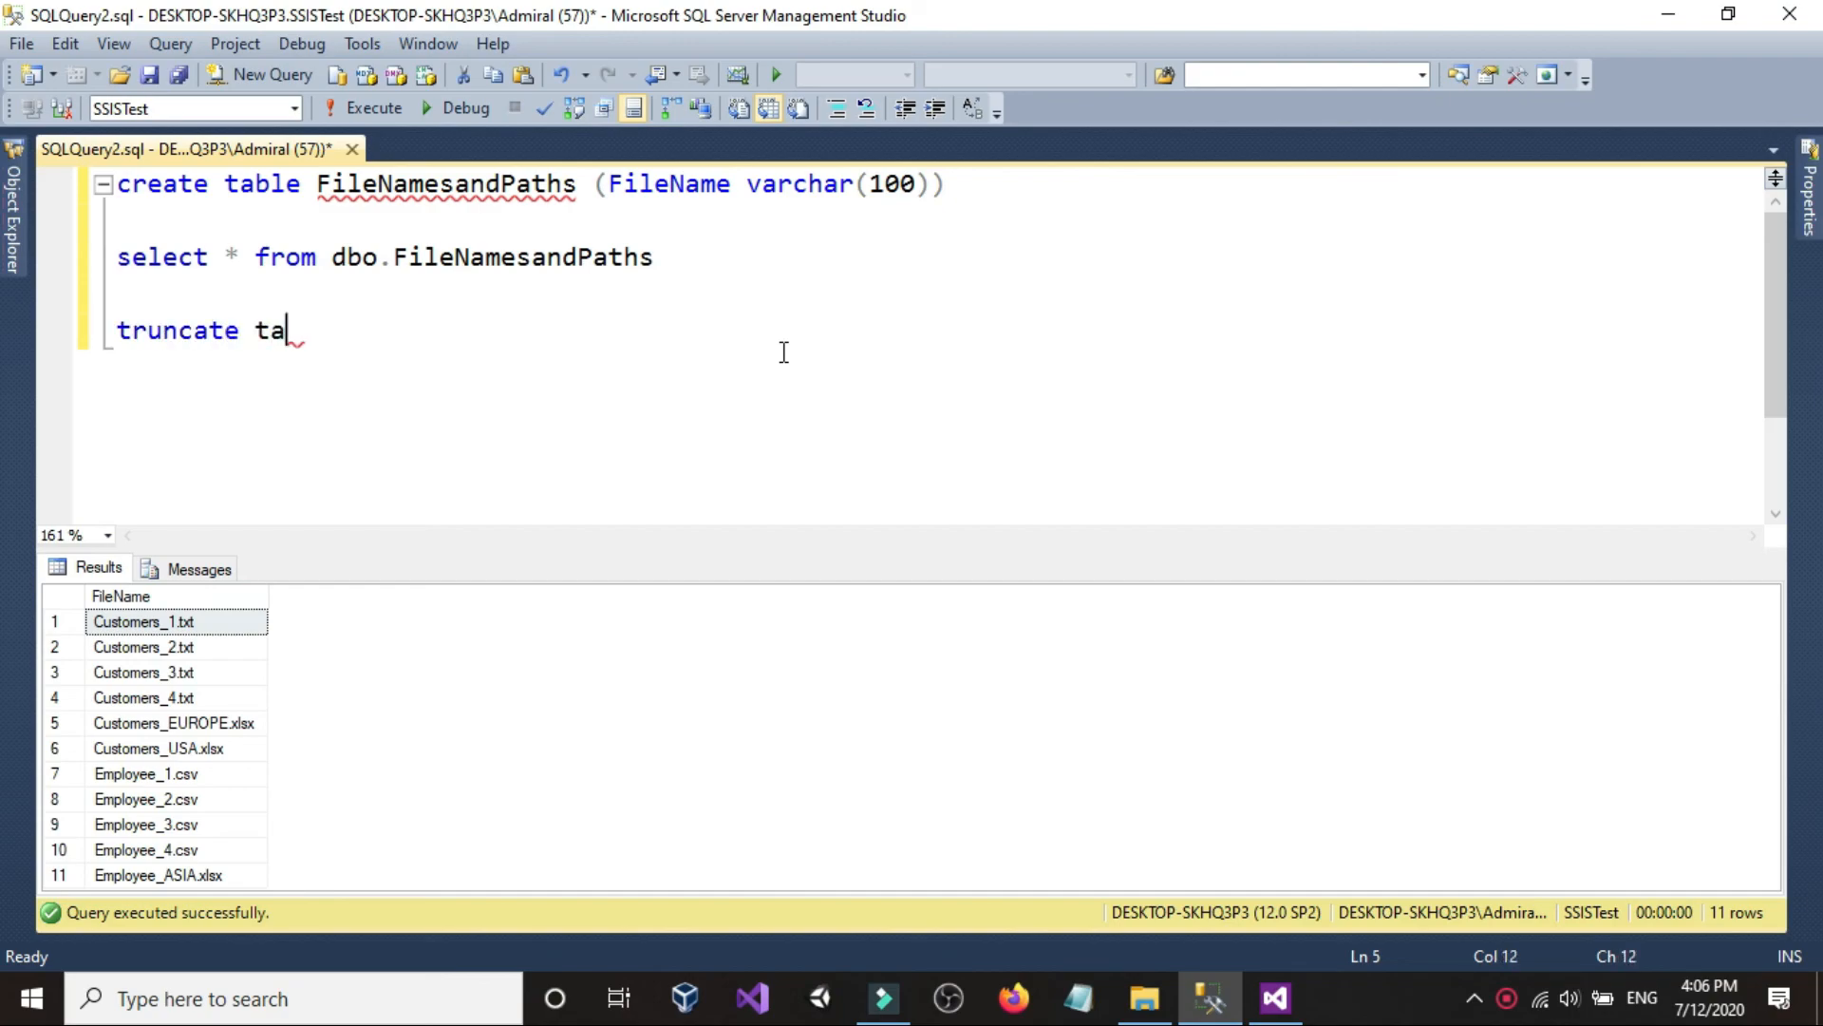
{"action": "type", "text": "ble"}
{"action": "left_click_drag", "start_coordinate": [339, 256], "coordinate": [657, 258]}
{"action": "right_click", "coordinate": [611, 261]}
{"action": "left_click", "coordinate": [663, 316]}
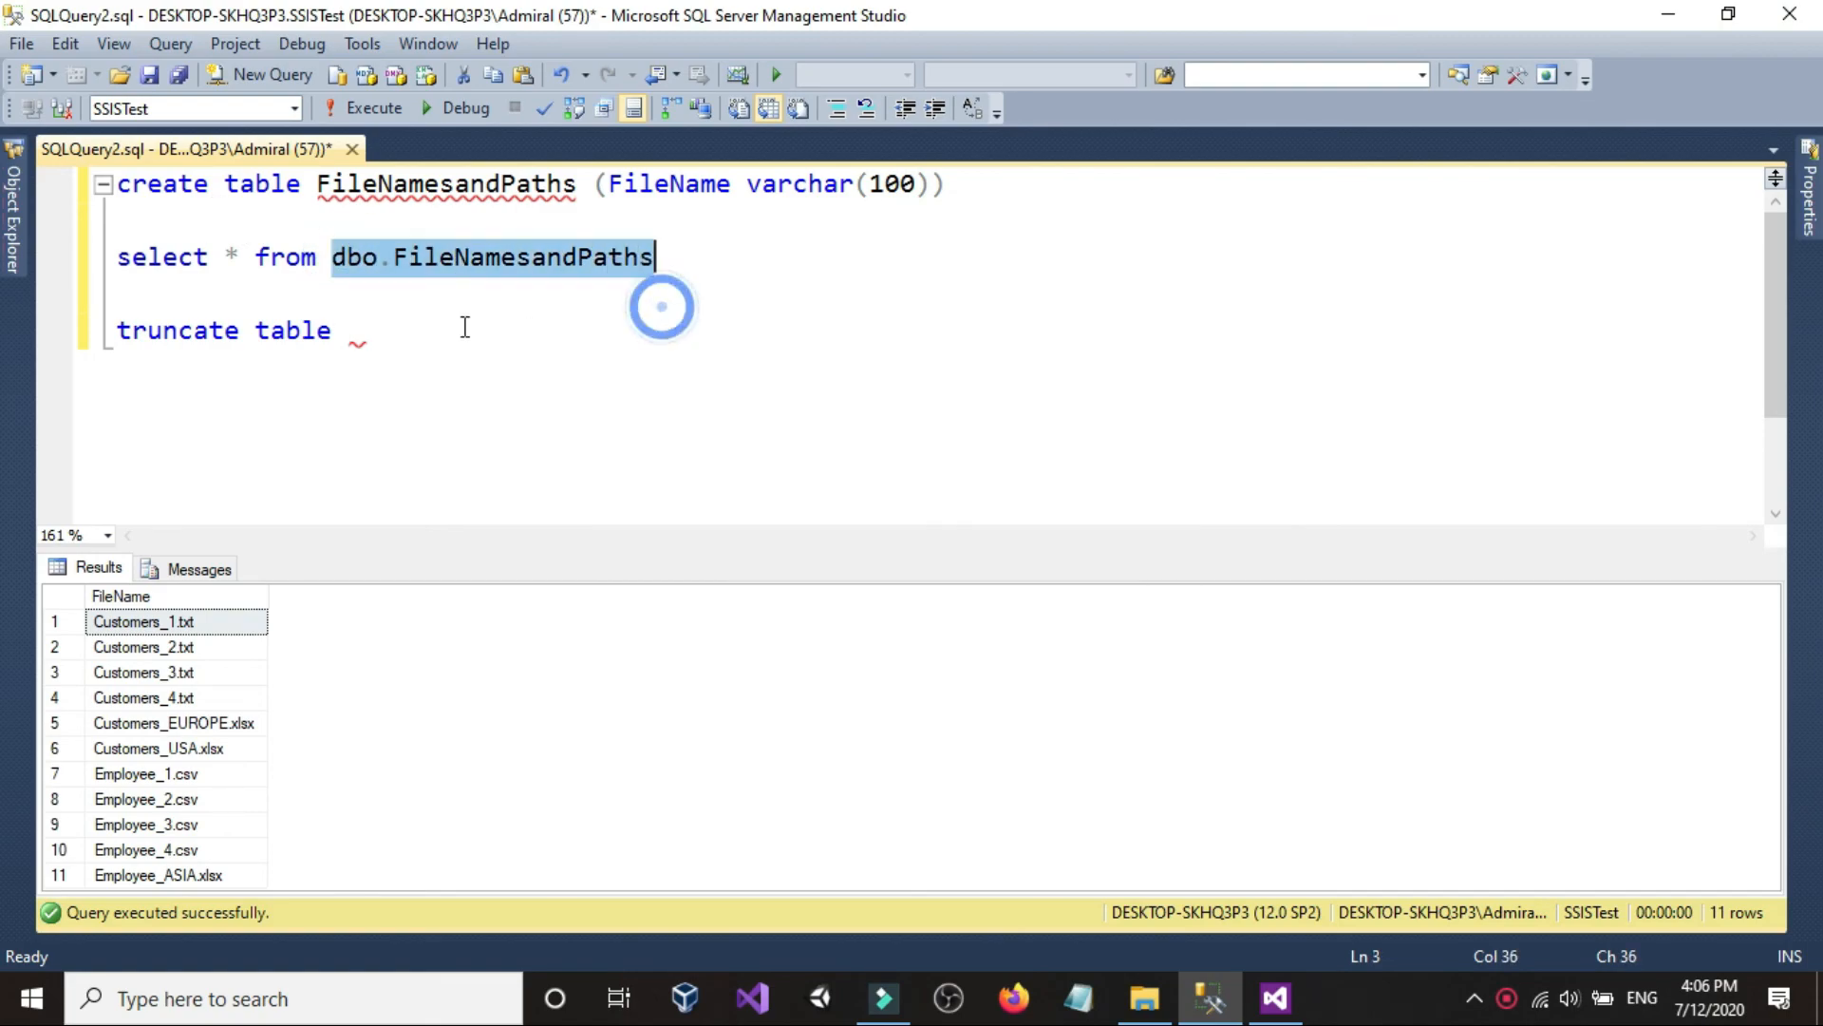
{"action": "left_click", "coordinate": [459, 326]}
{"action": "right_click", "coordinate": [459, 326]}
{"action": "left_click", "coordinate": [522, 402]}
- Execute the truncate statement on dbo.FileNamesandPaths and rerun the select query to check the table
{"action": "left_click_drag", "start_coordinate": [720, 365], "coordinate": [107, 344]}
{"action": "left_click", "coordinate": [372, 109]}
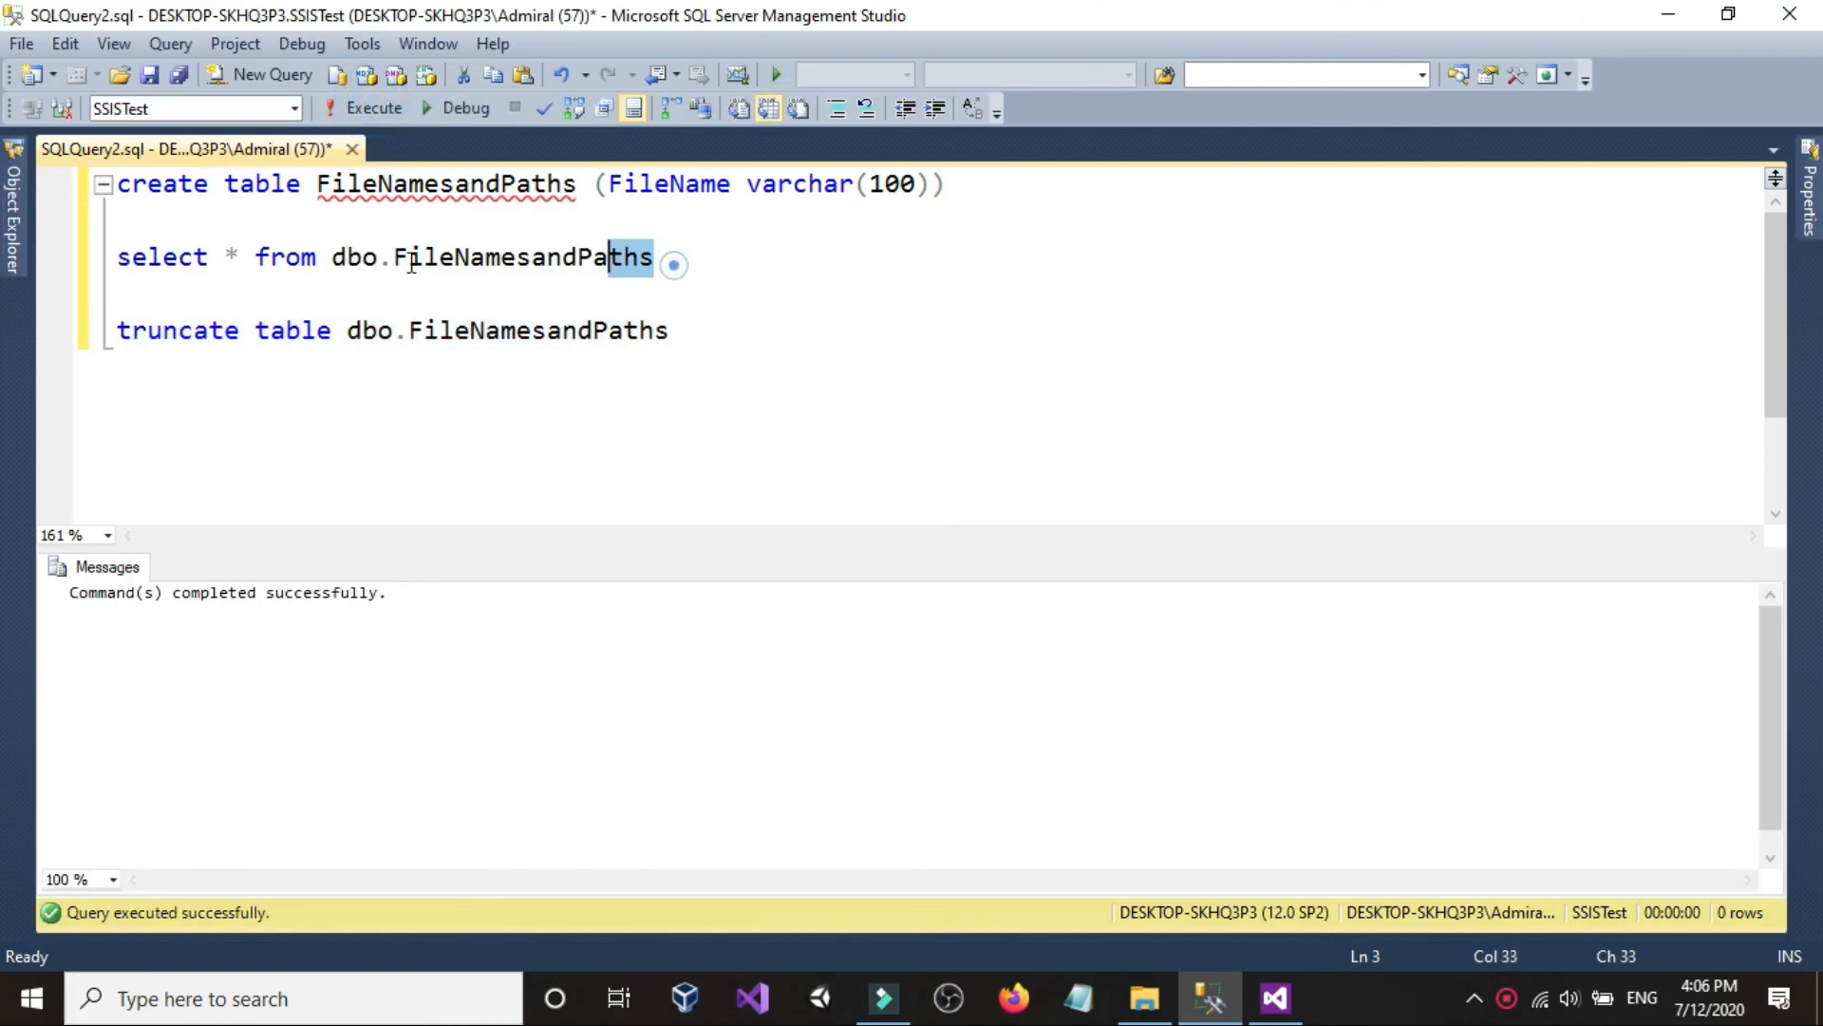
{"action": "left_click_drag", "start_coordinate": [664, 257], "coordinate": [114, 258]}
{"action": "left_click", "coordinate": [355, 120]}
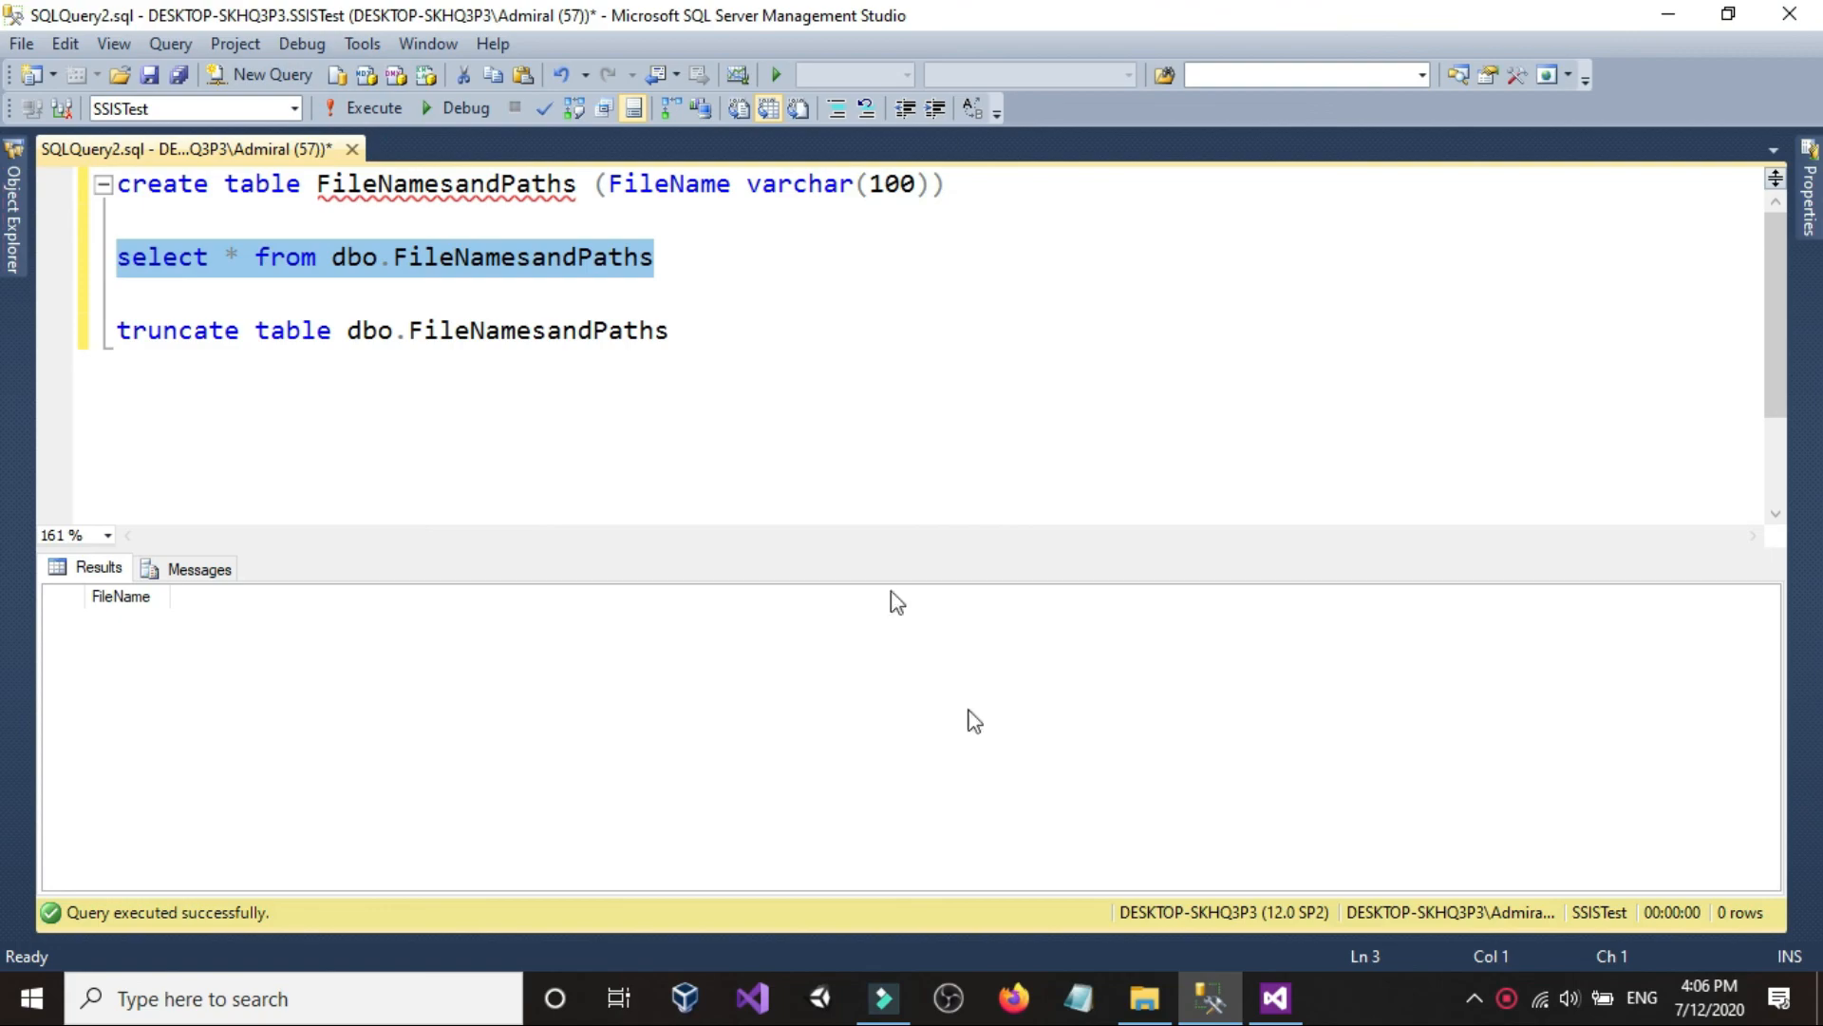
- Switch to Visual Studio and set the Foreach Loop Container's file enumerator to retrieve fully qualified file names
{"action": "left_click", "coordinate": [1275, 998]}
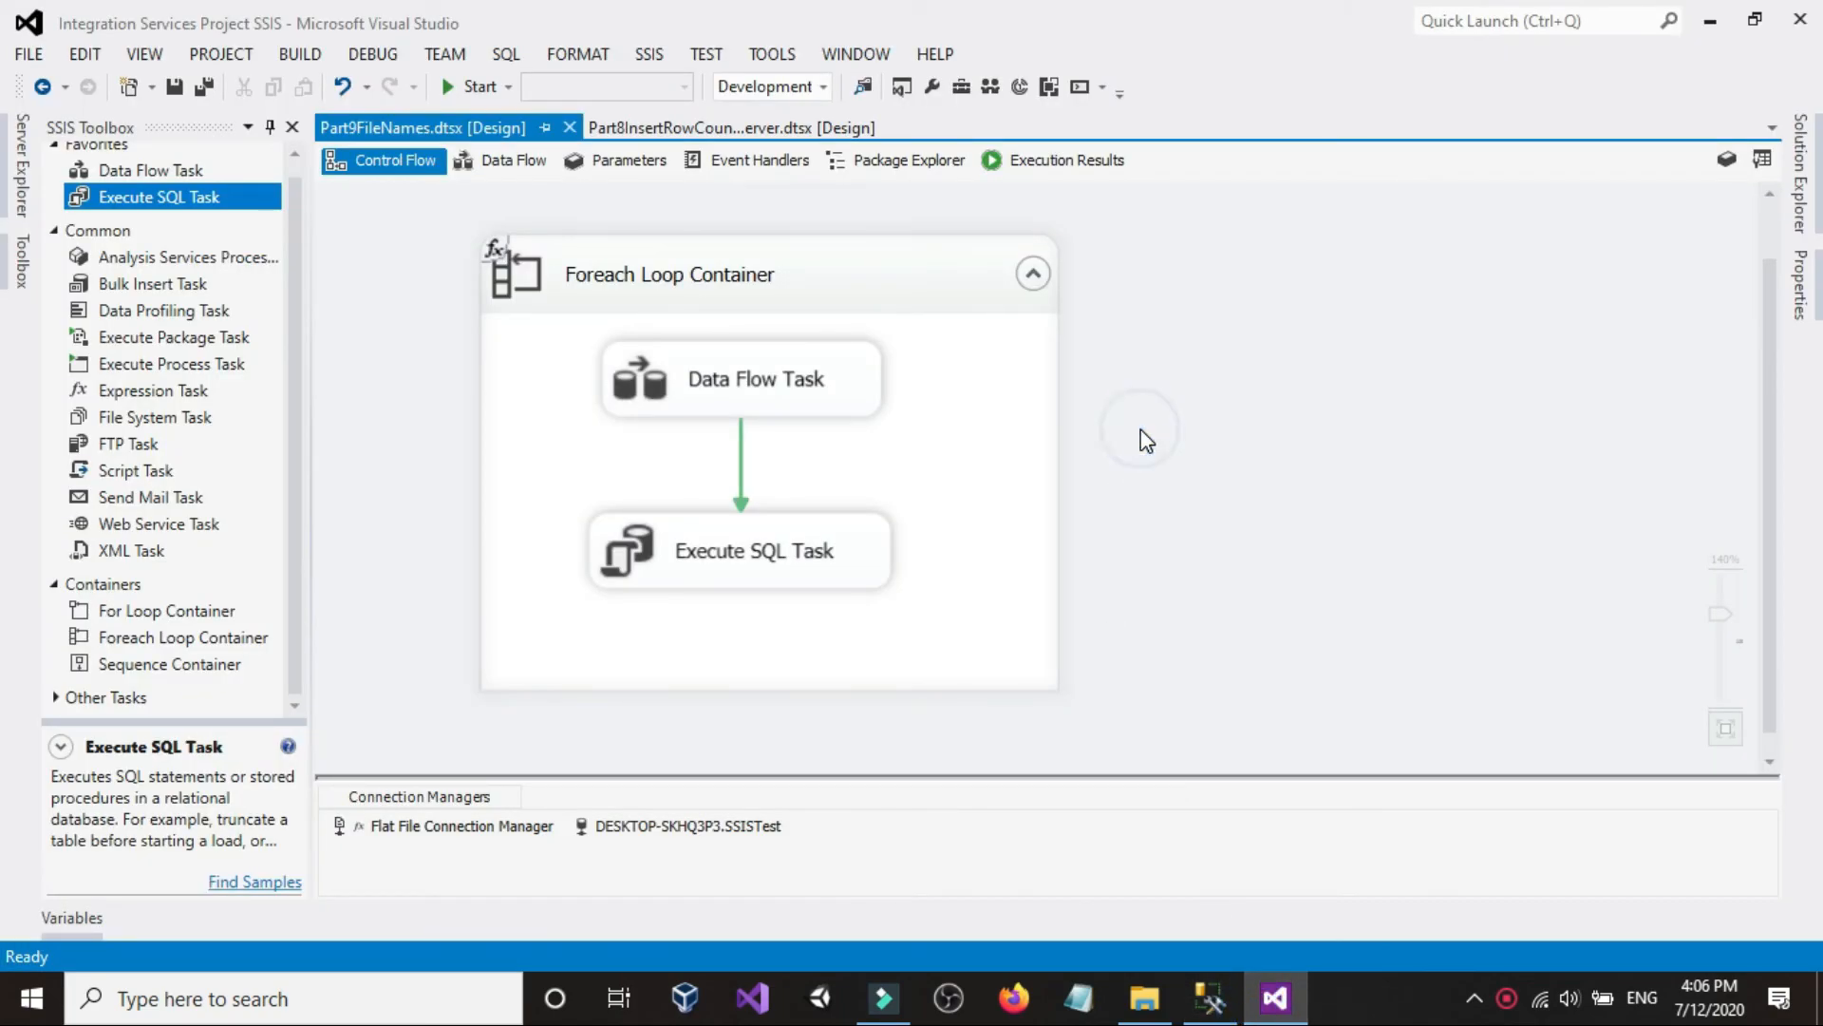
{"action": "left_click", "coordinate": [898, 280]}
{"action": "double_click", "coordinate": [898, 279]}
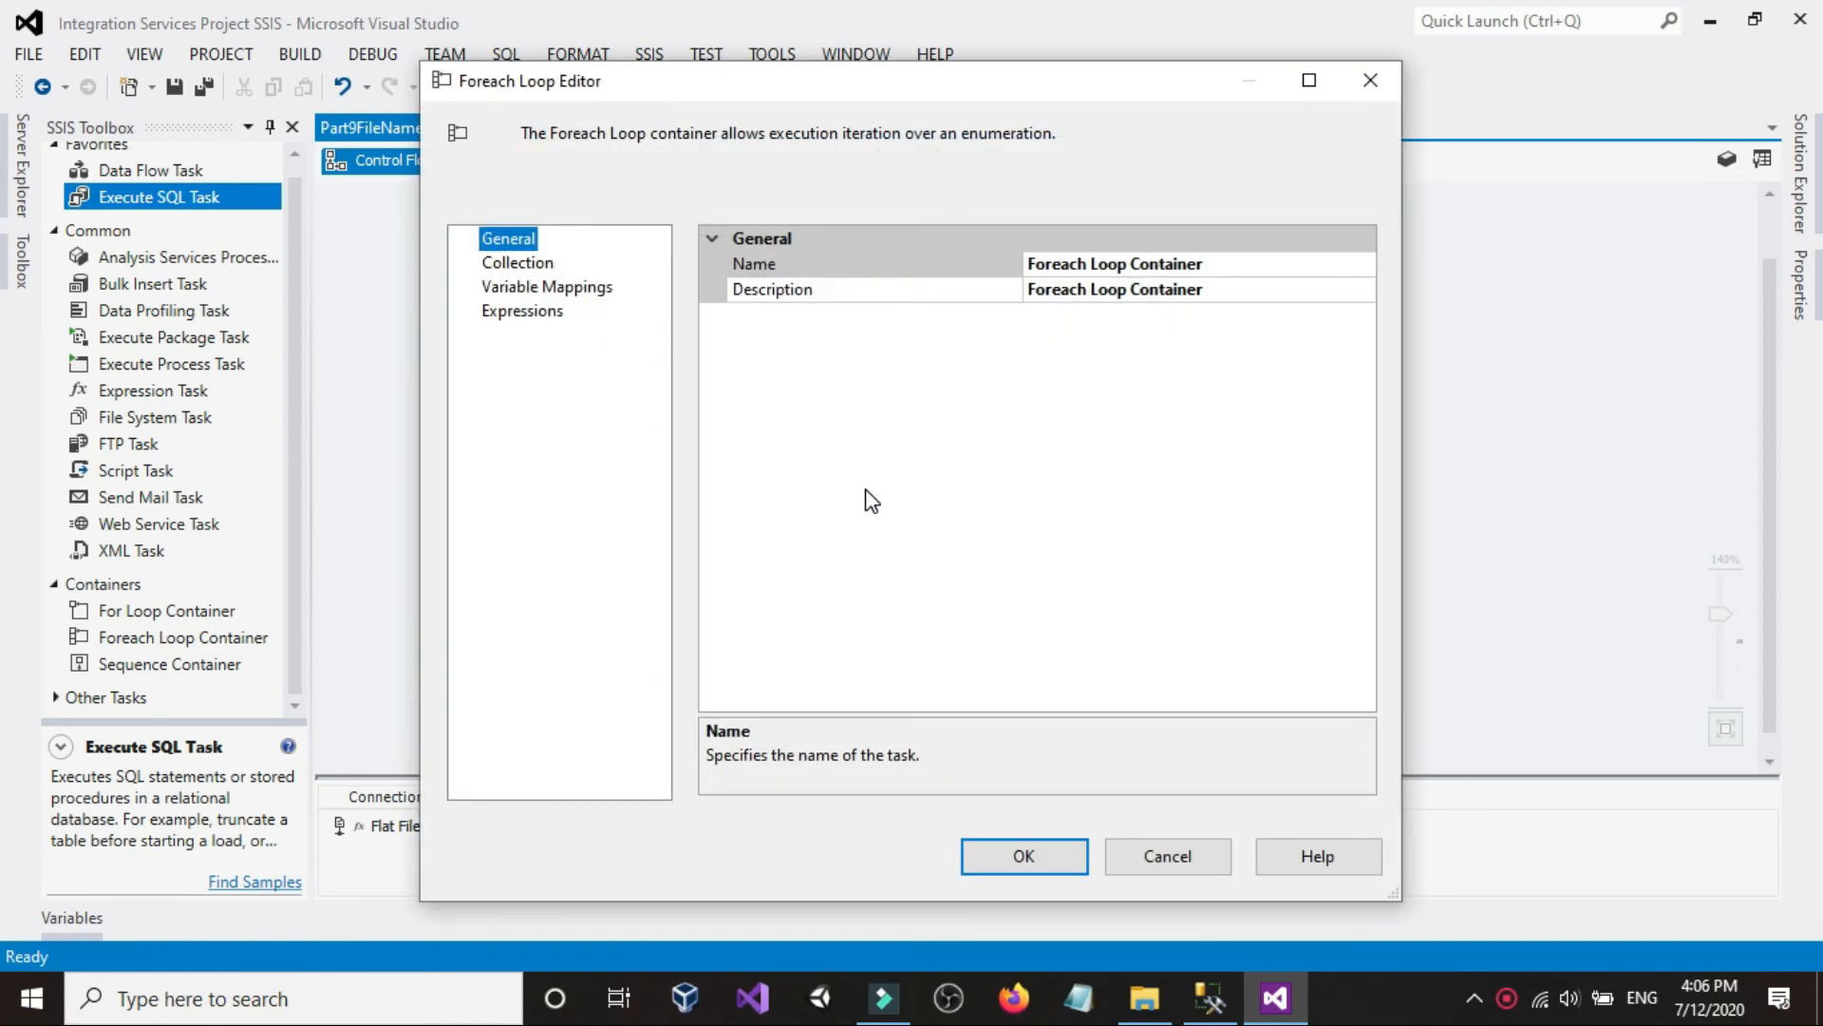
{"action": "left_click", "coordinate": [521, 263]}
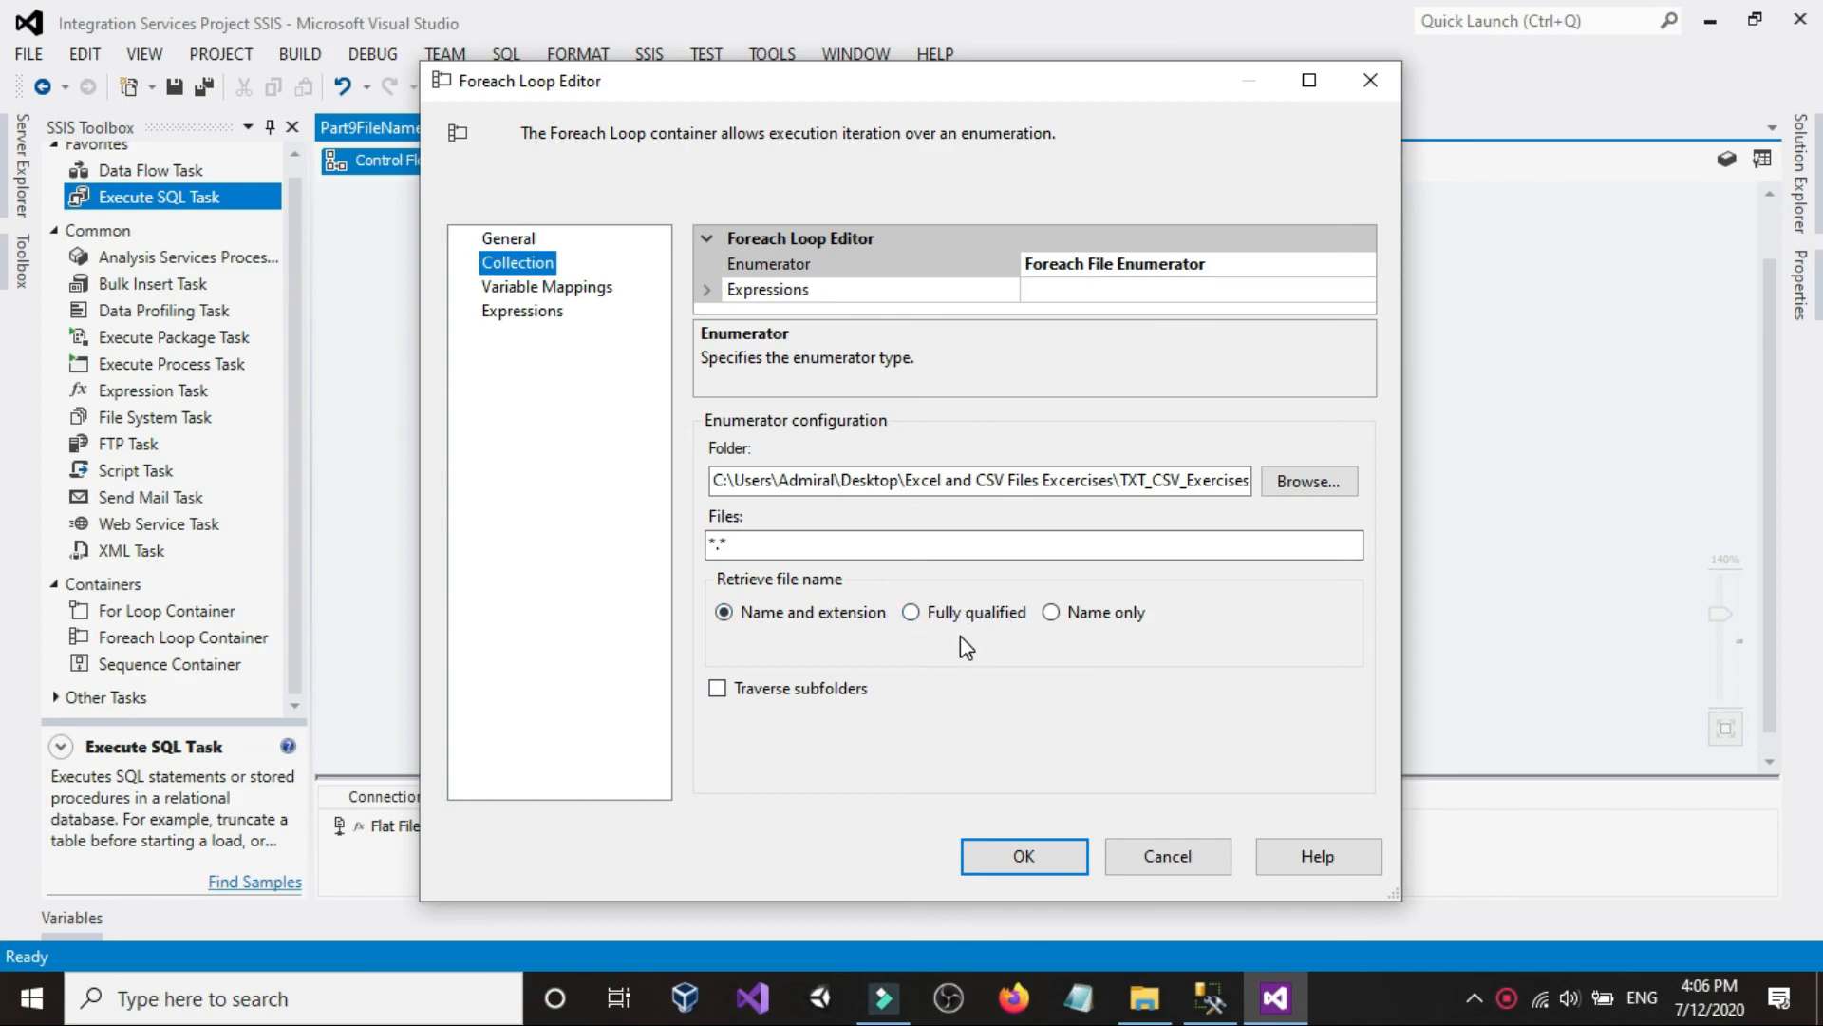
{"action": "left_click", "coordinate": [911, 613]}
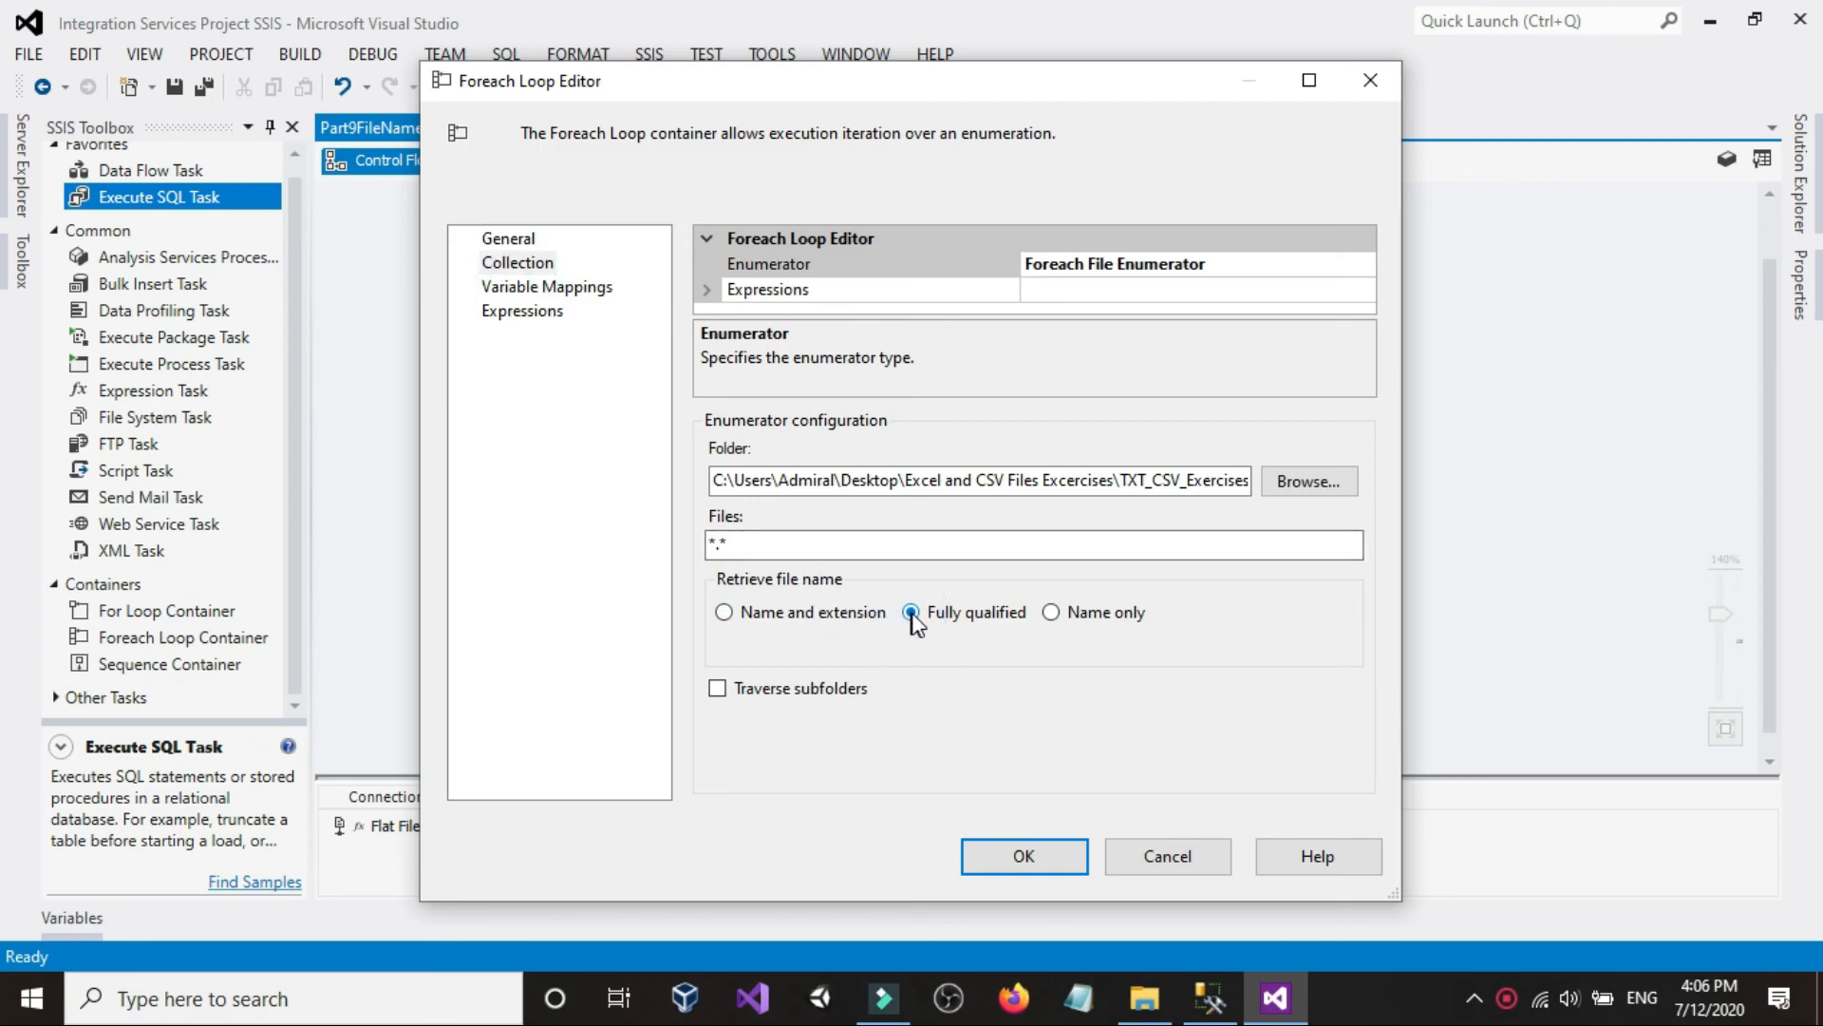
- Map the Foreach Loop Container's collection value at index 0 to a new package-level String variable named FileFullPath
{"action": "left_click", "coordinate": [543, 287]}
{"action": "left_click", "coordinate": [902, 317]}
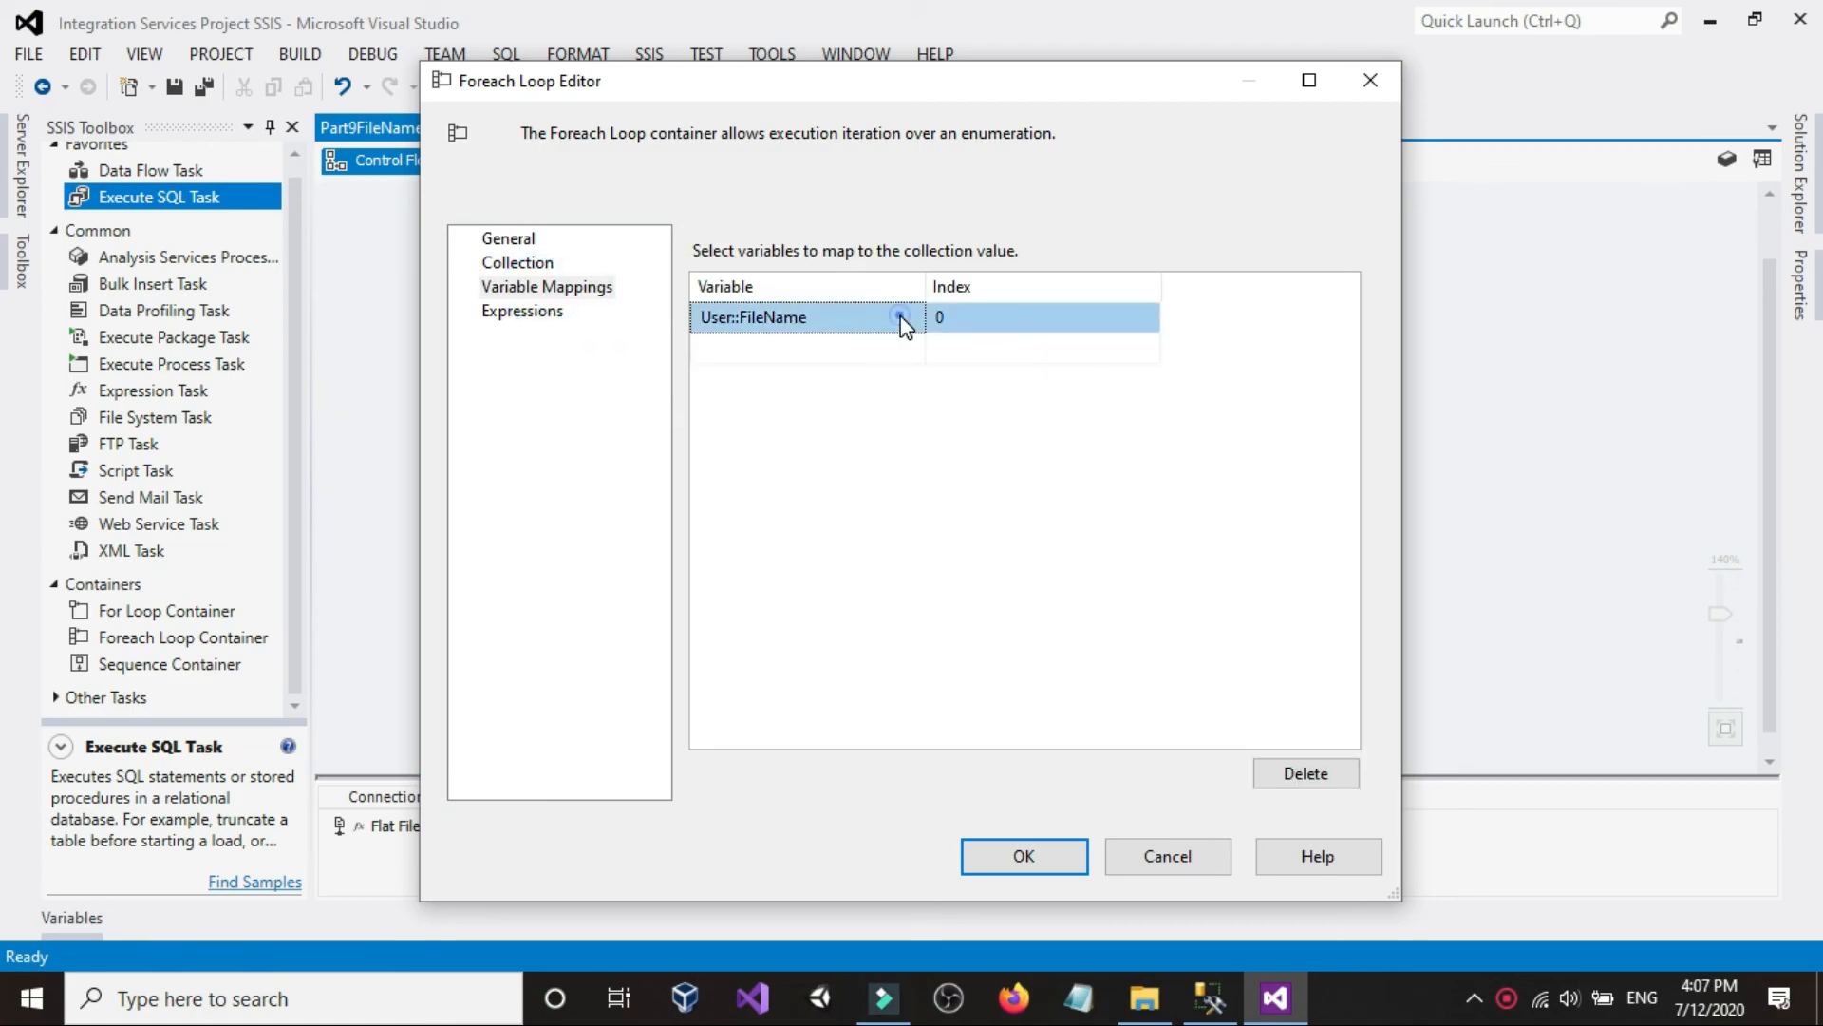
{"action": "left_click_drag", "start_coordinate": [928, 287], "coordinate": [1014, 287]}
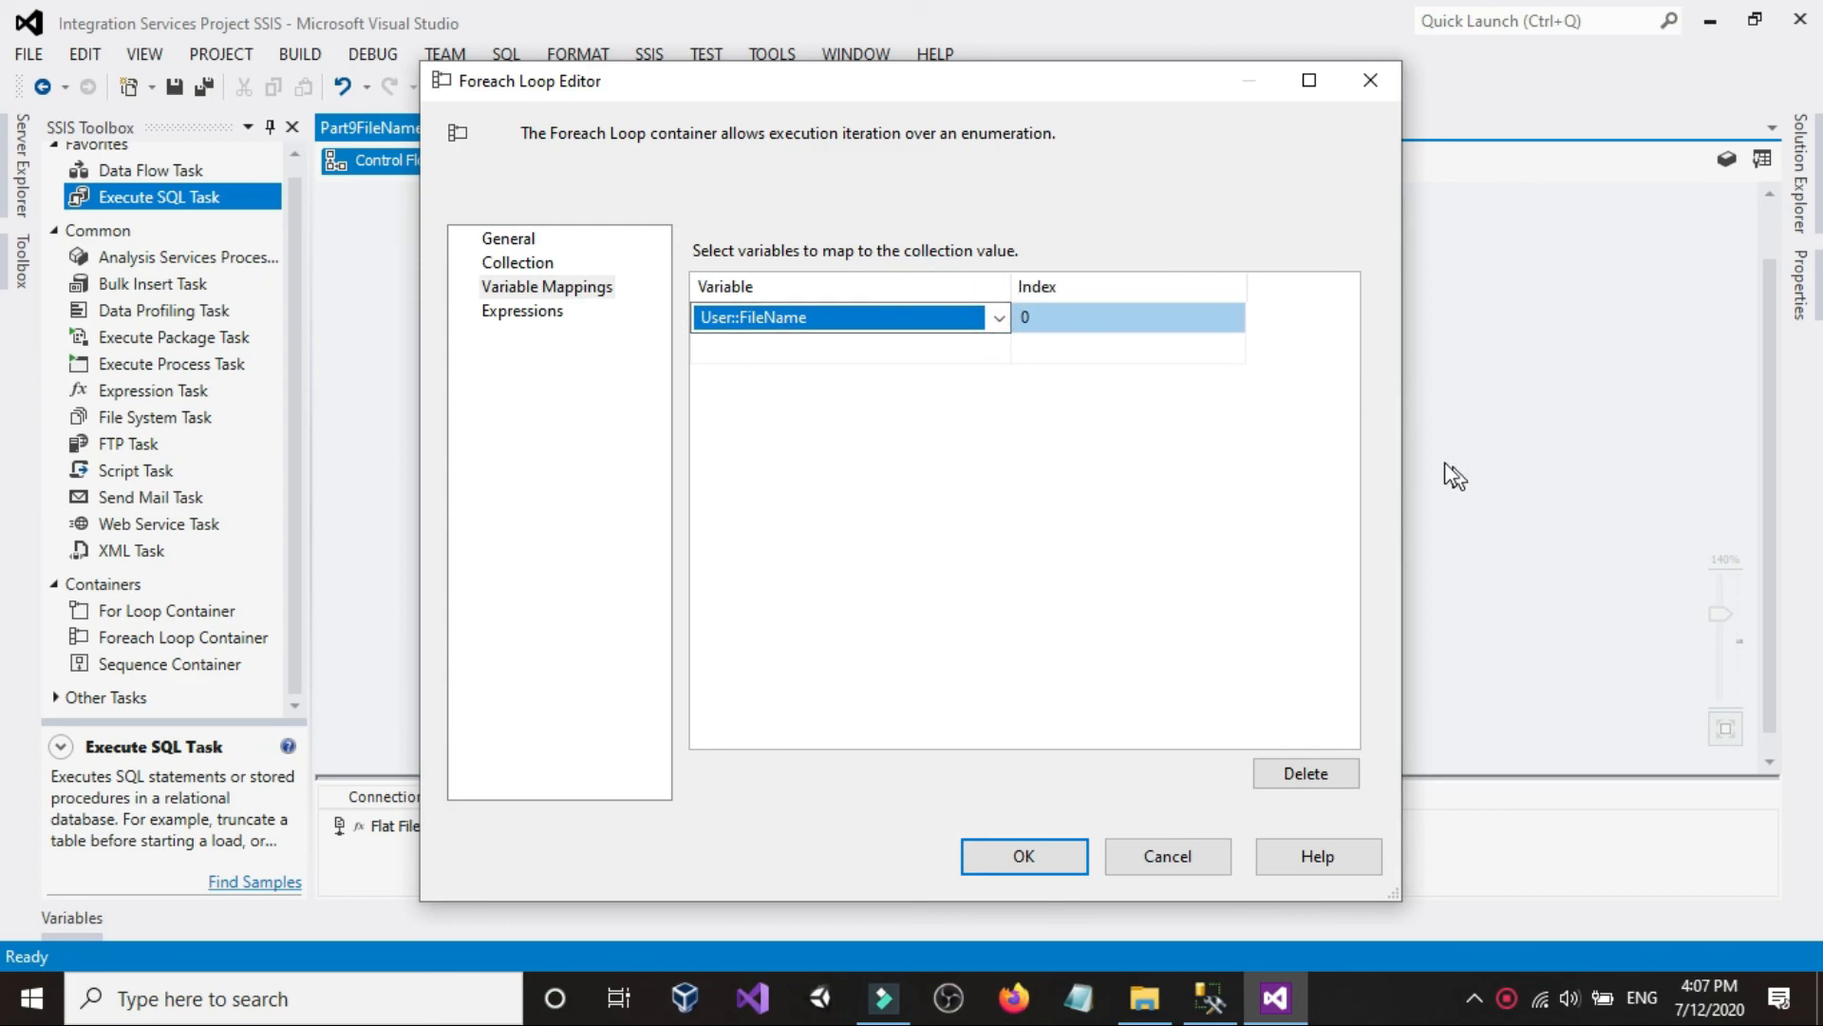
{"action": "left_click", "coordinate": [999, 317]}
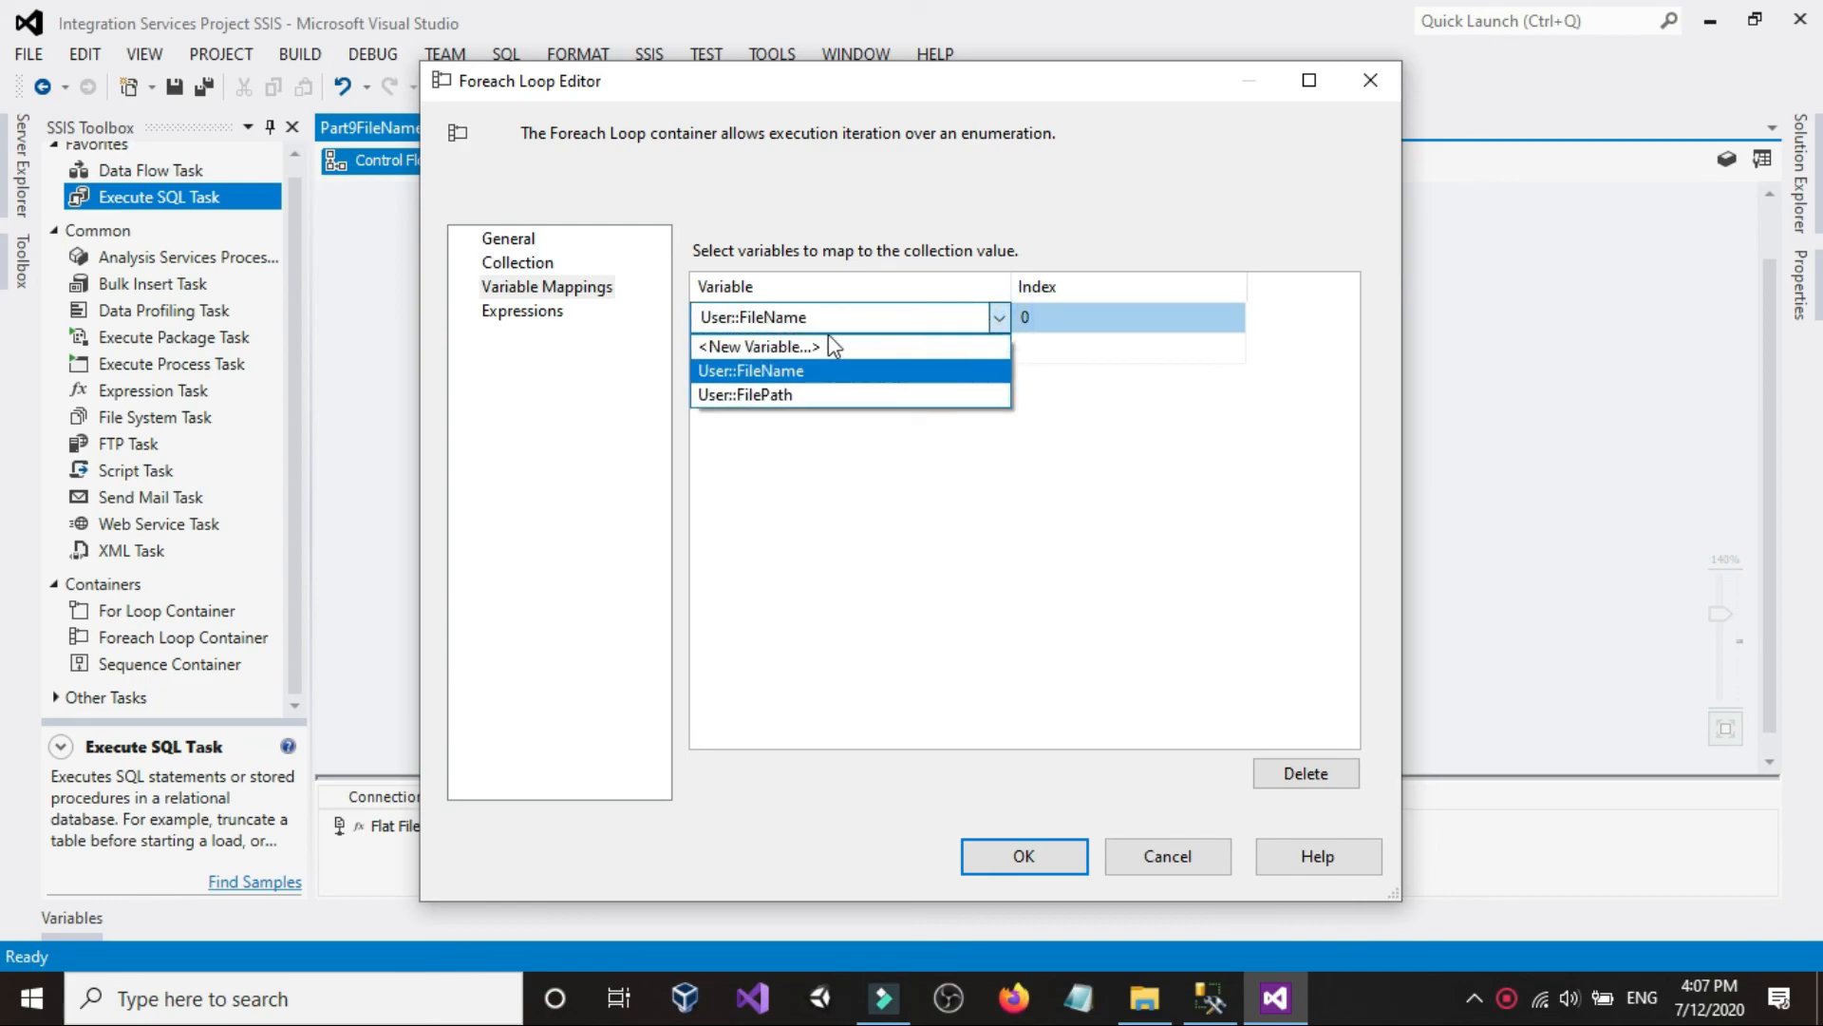
{"action": "left_click", "coordinate": [804, 347]}
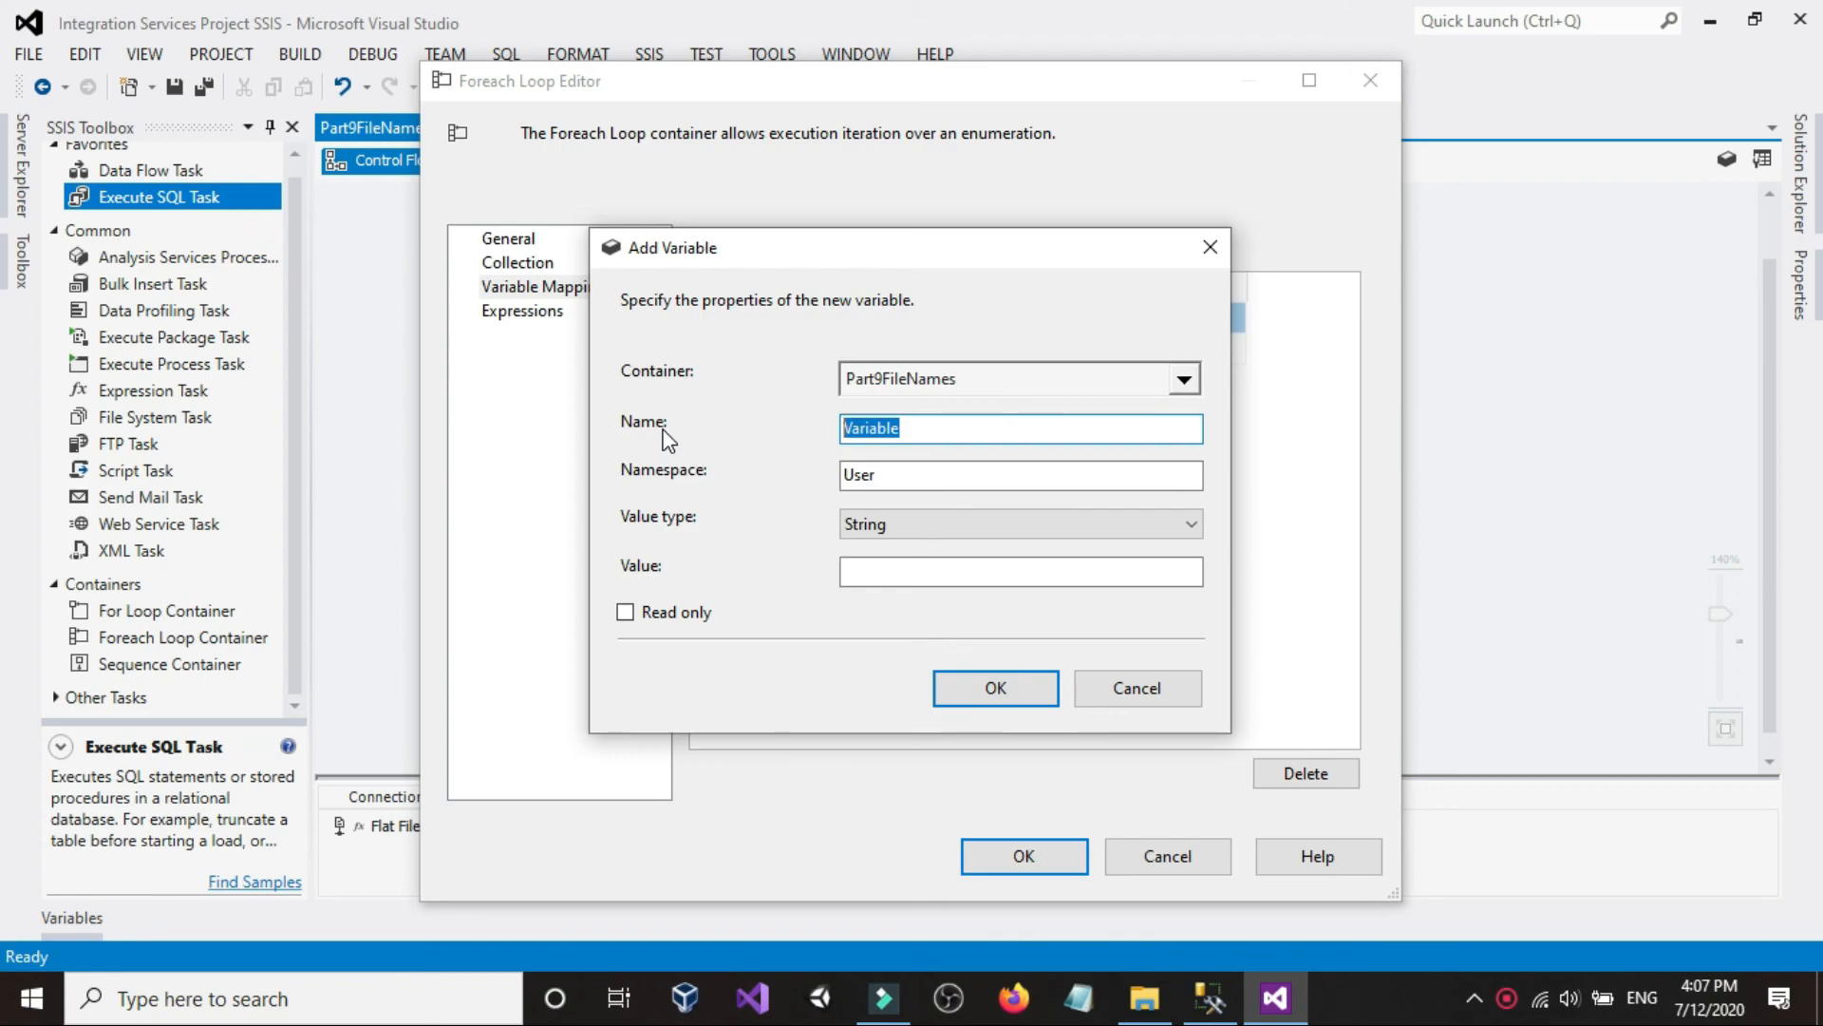
{"action": "type", "text": "FileFullPath"}
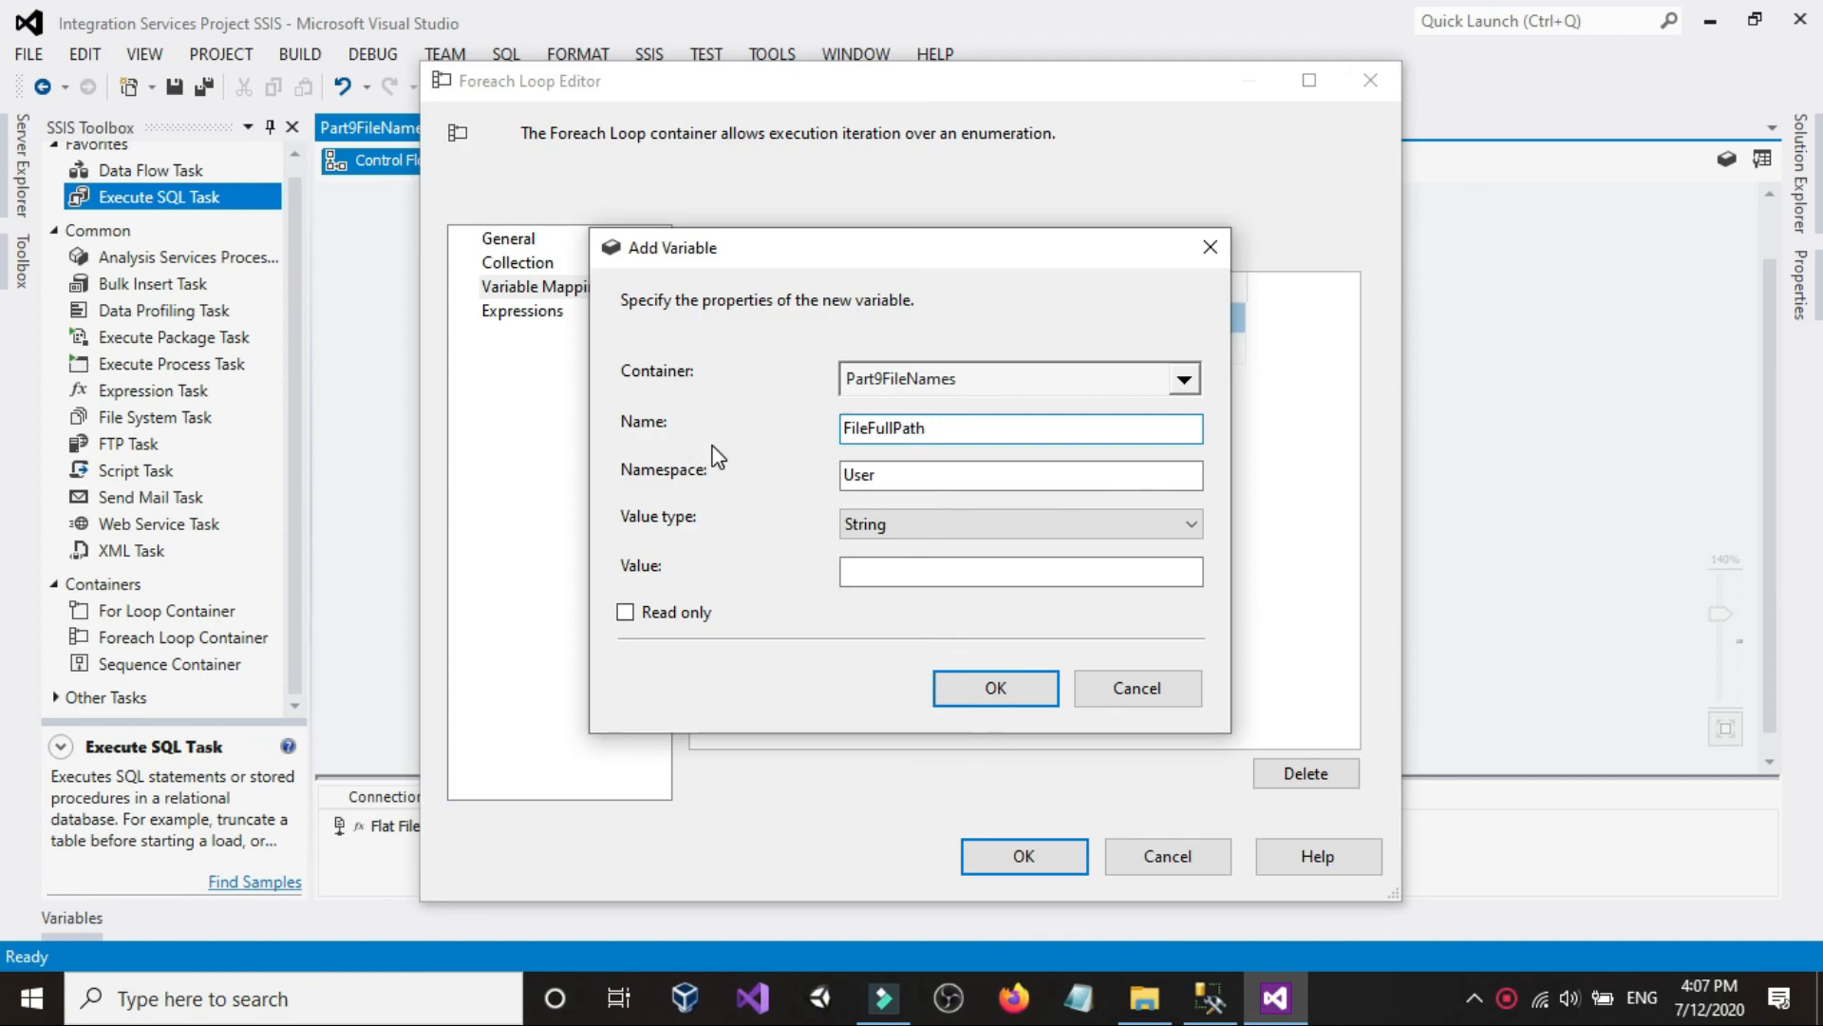
{"action": "left_click", "coordinate": [973, 686]}
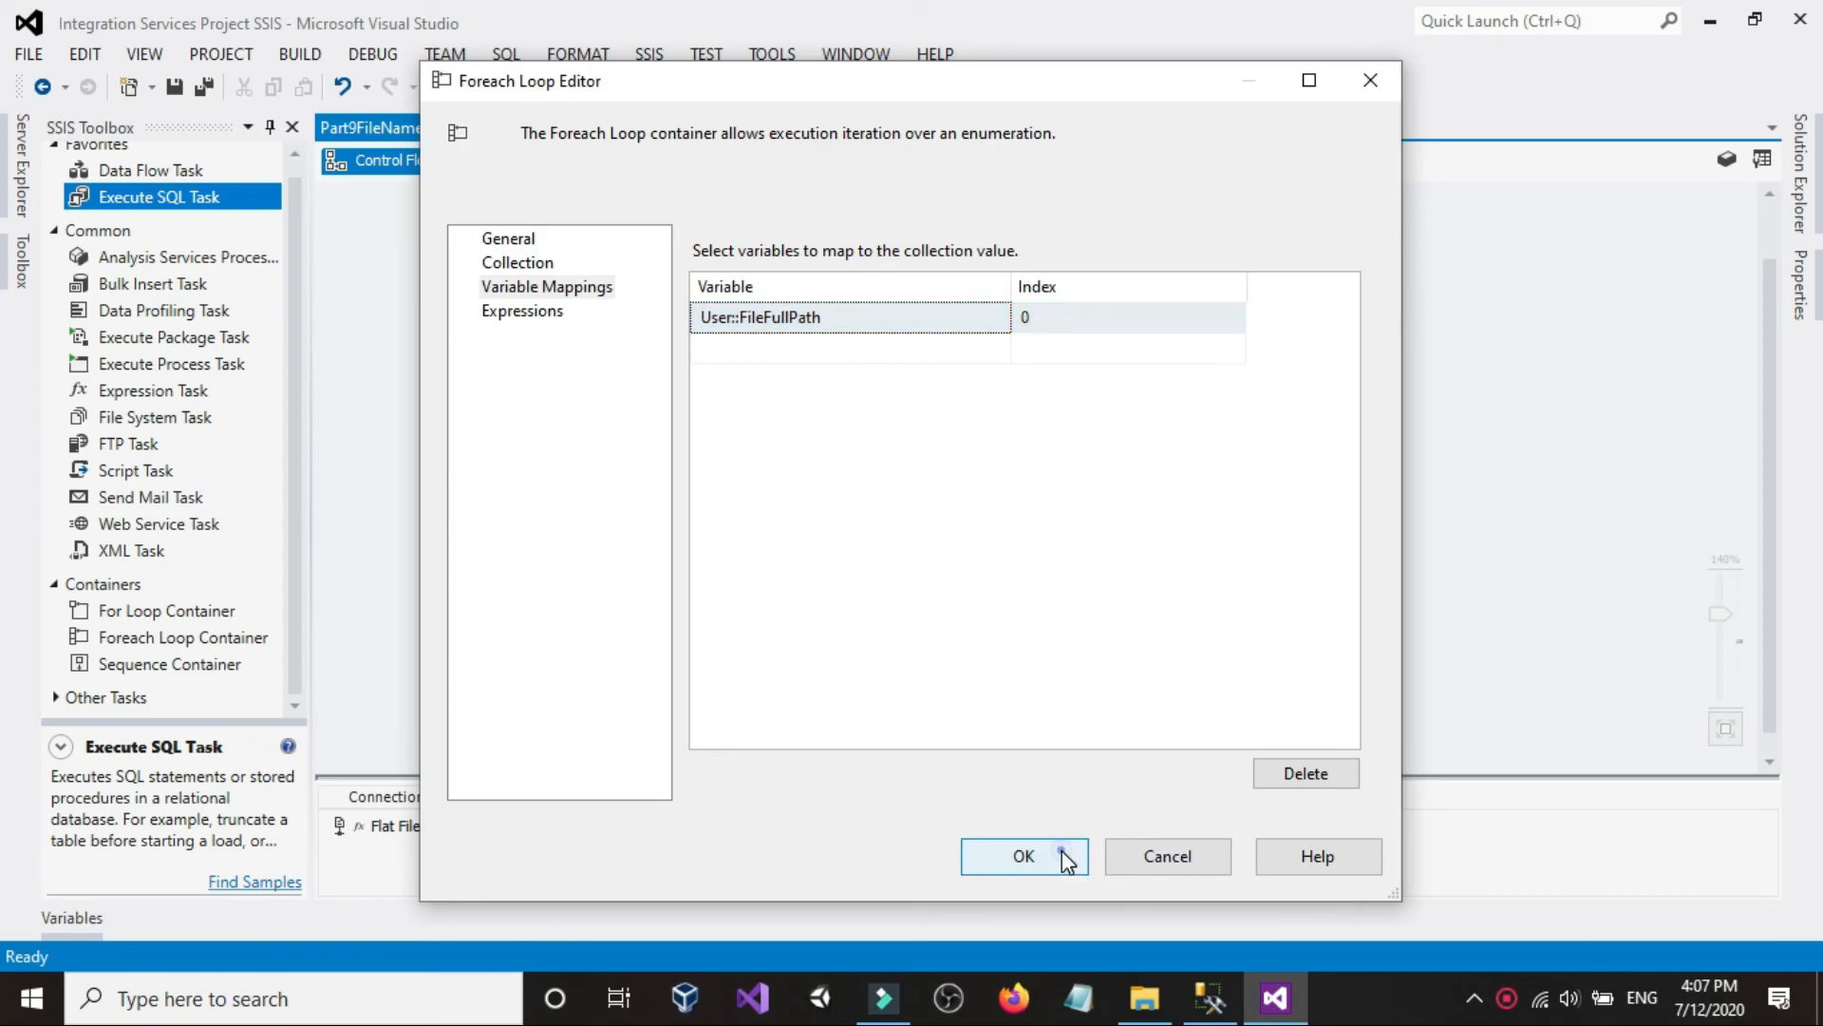
{"action": "left_click", "coordinate": [1065, 860]}
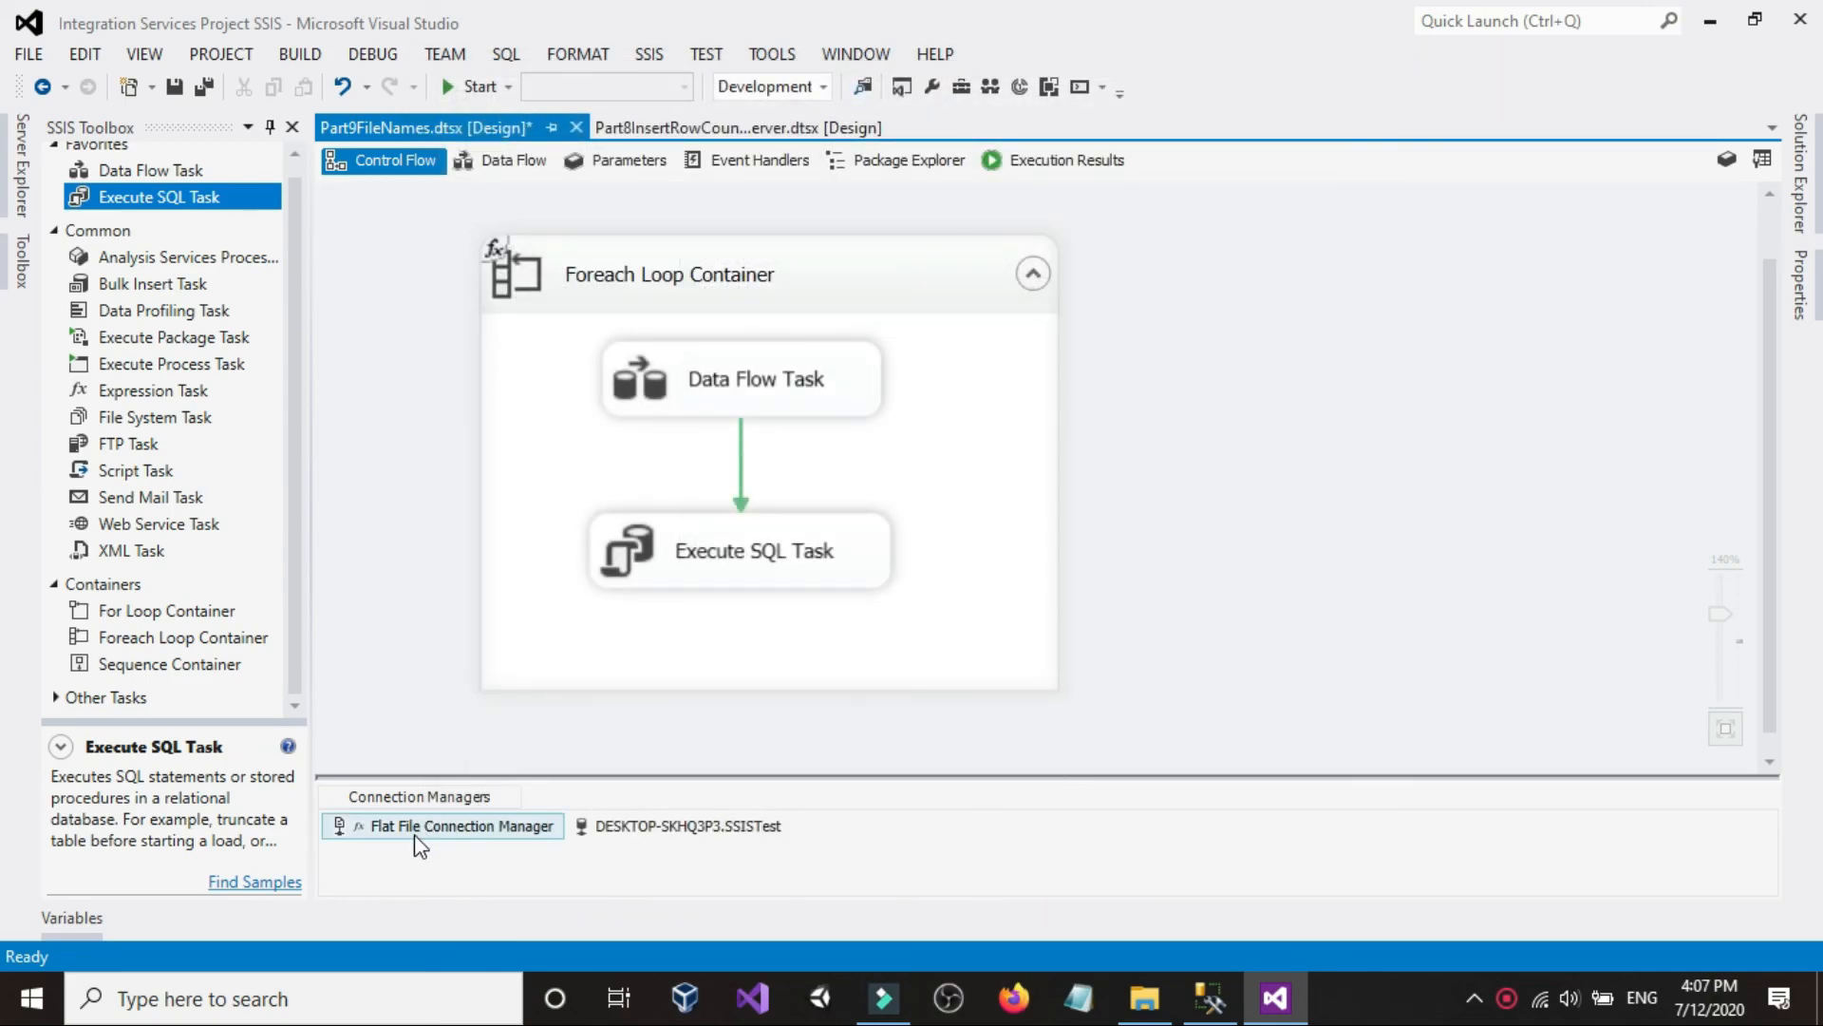
- Replace the Flat File Connection Manager's ConnectionString expression with @[User::FileFullPath]
{"action": "right_click", "coordinate": [455, 836]}
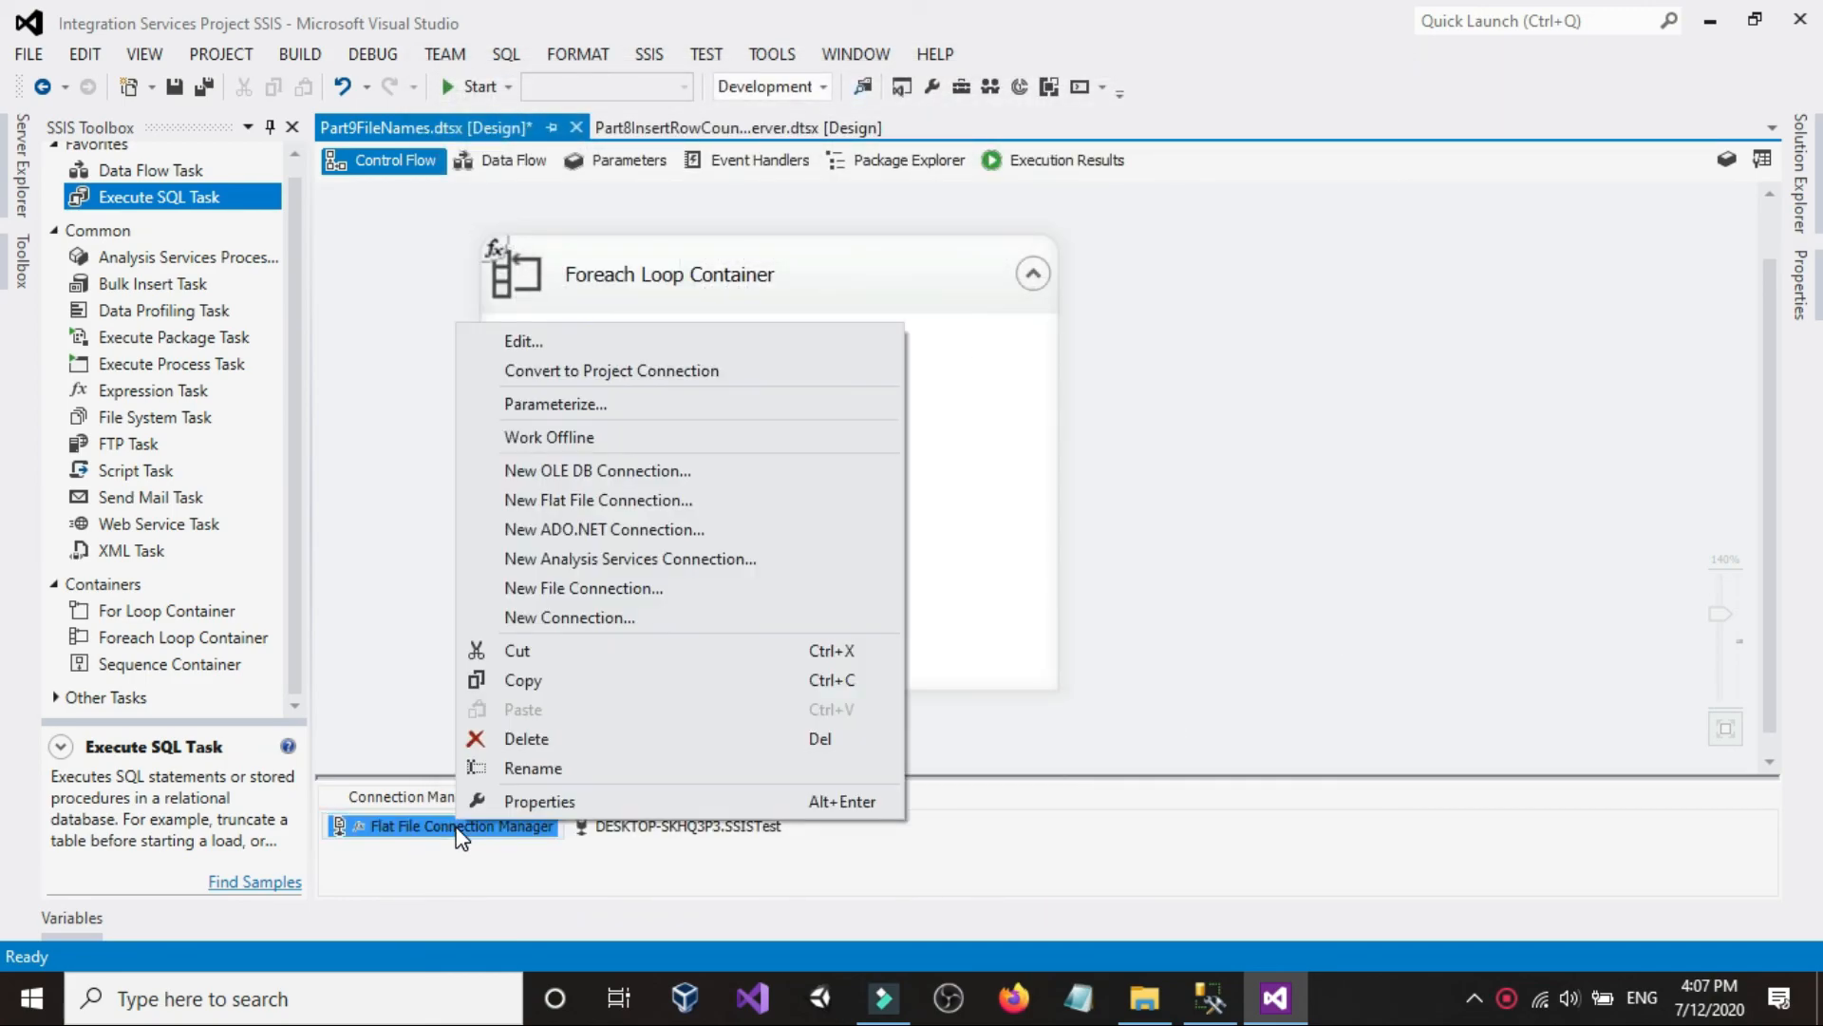
{"action": "left_click", "coordinate": [499, 802]}
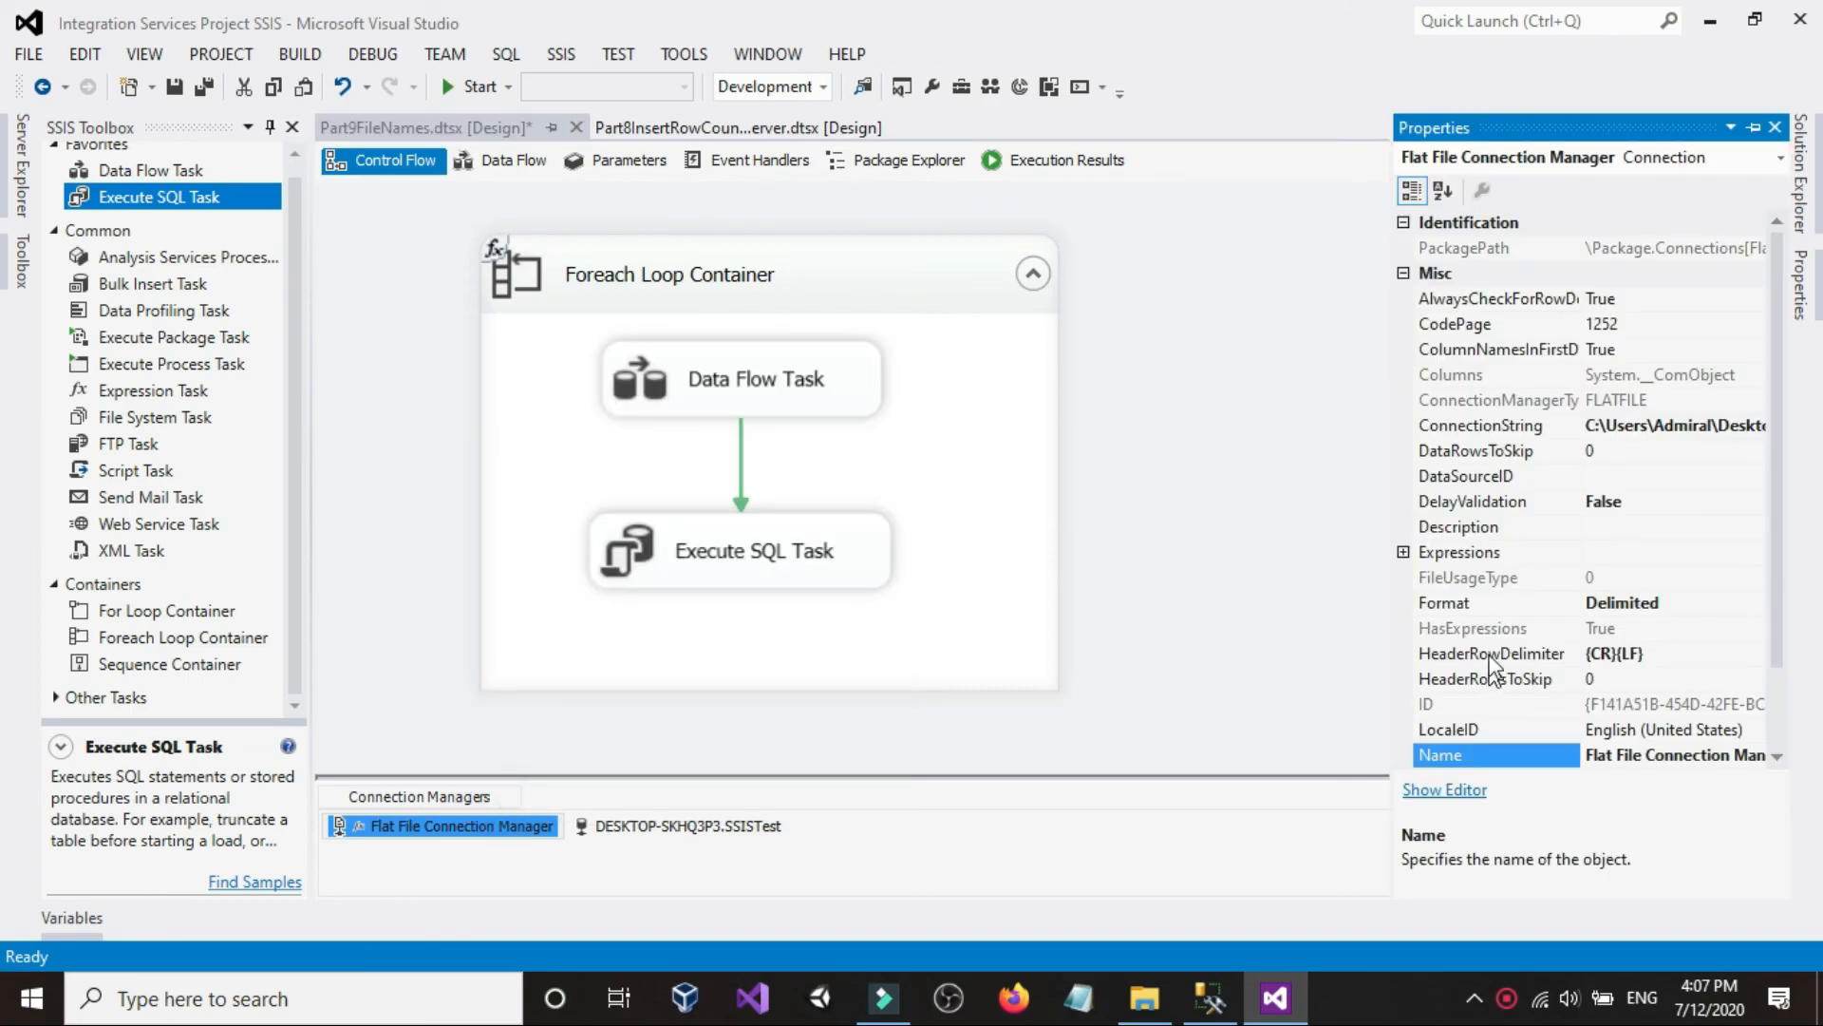
{"action": "left_click", "coordinate": [1607, 548]}
{"action": "left_click", "coordinate": [1754, 552]}
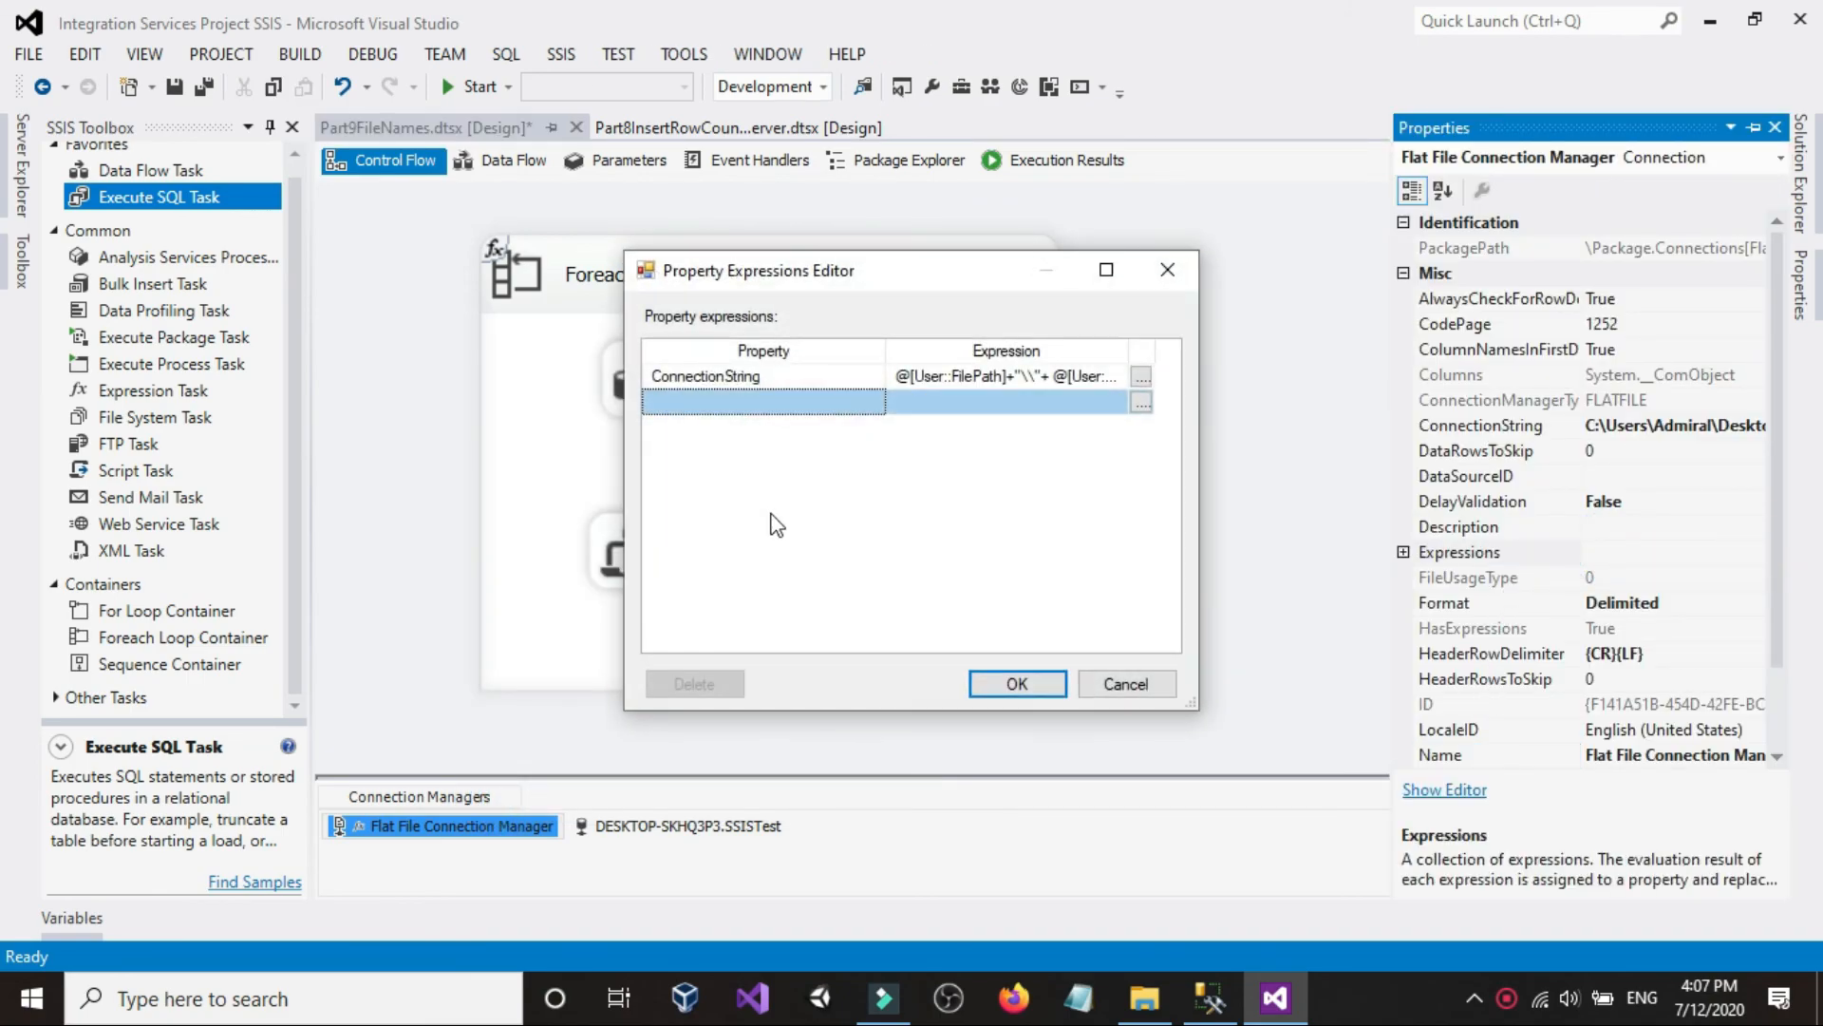
{"action": "left_click", "coordinate": [1141, 377]}
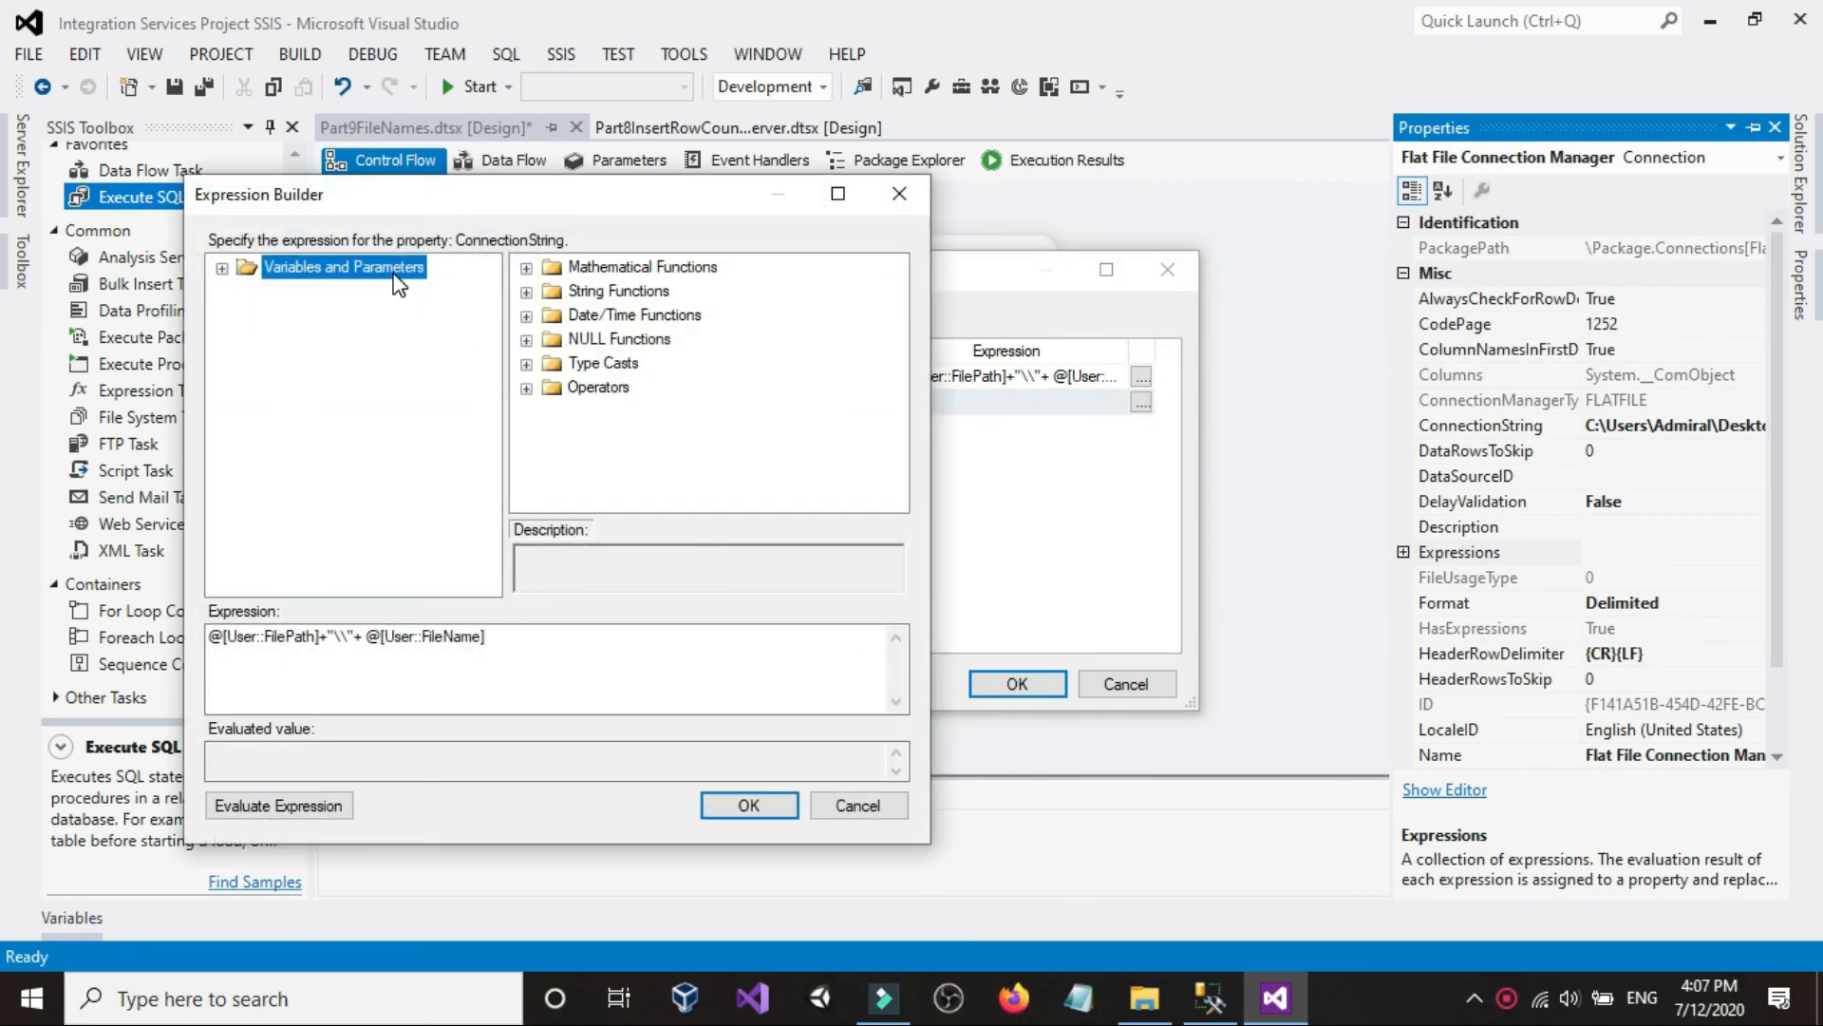
{"action": "double_click", "coordinate": [399, 268]}
{"action": "left_click", "coordinate": [566, 664]}
{"action": "key", "text": "ctrl+a"}
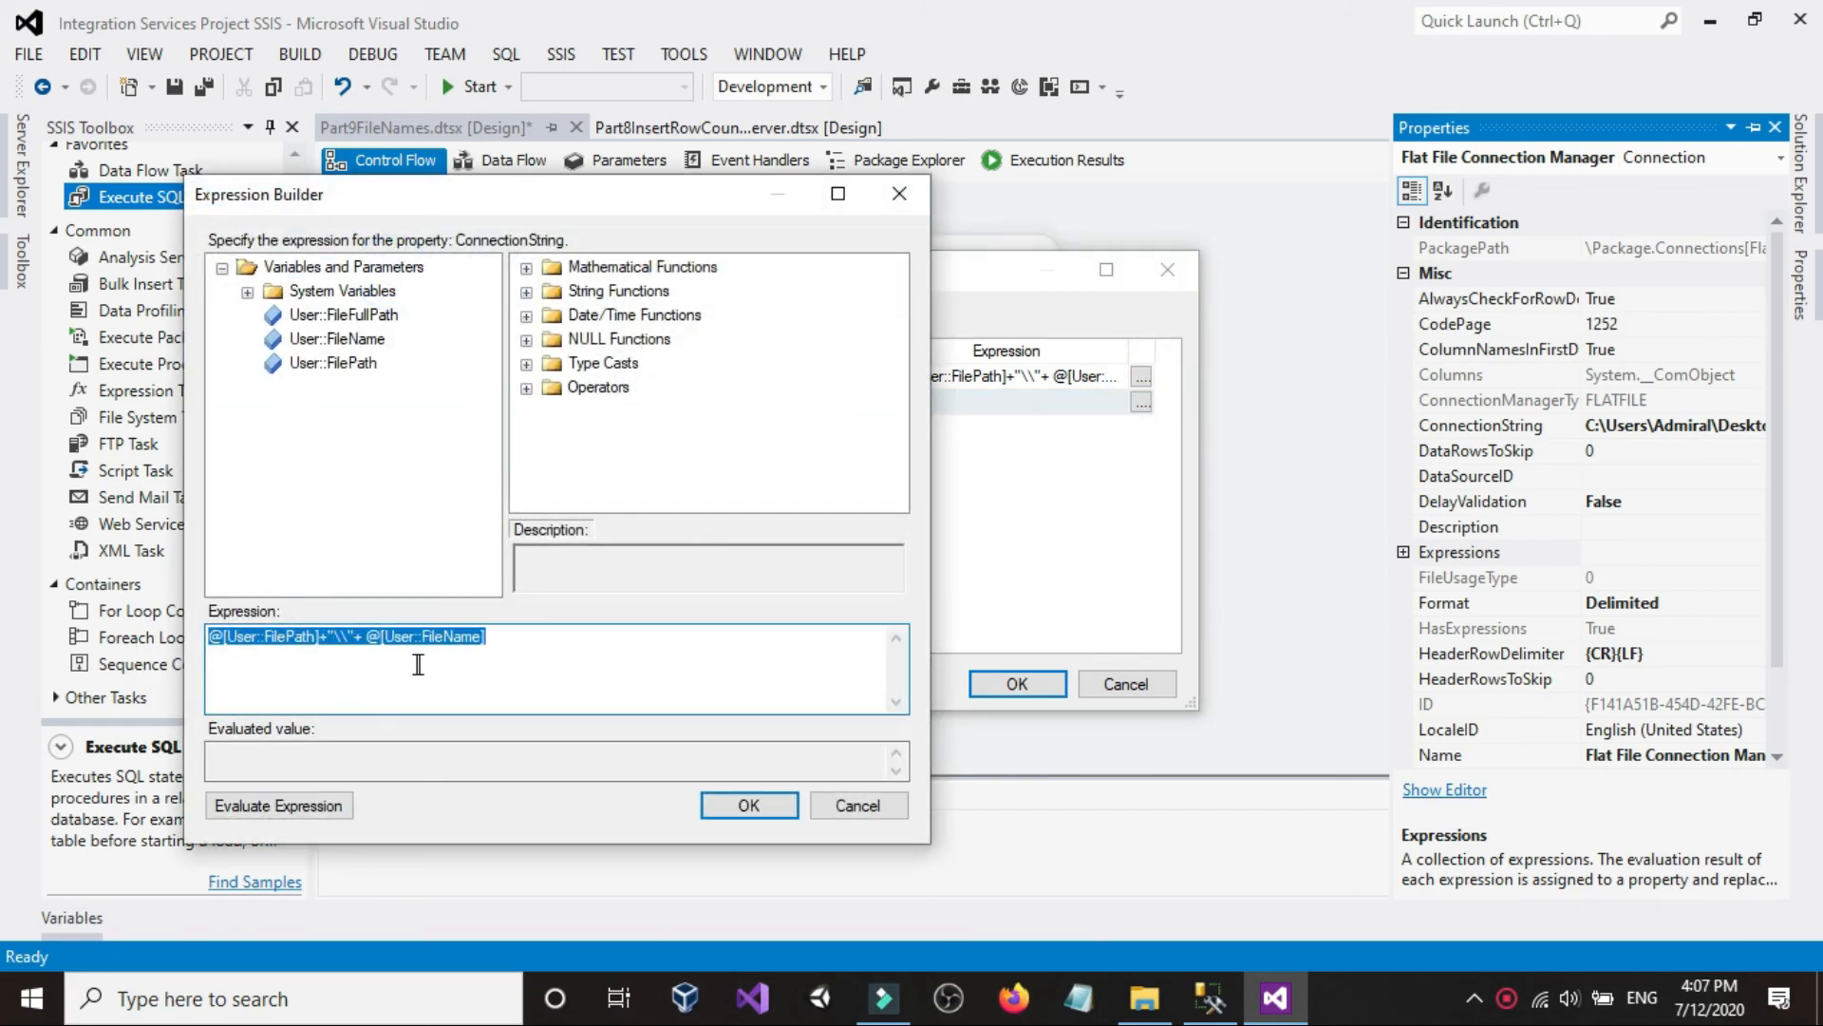
{"action": "key", "text": "Delete"}
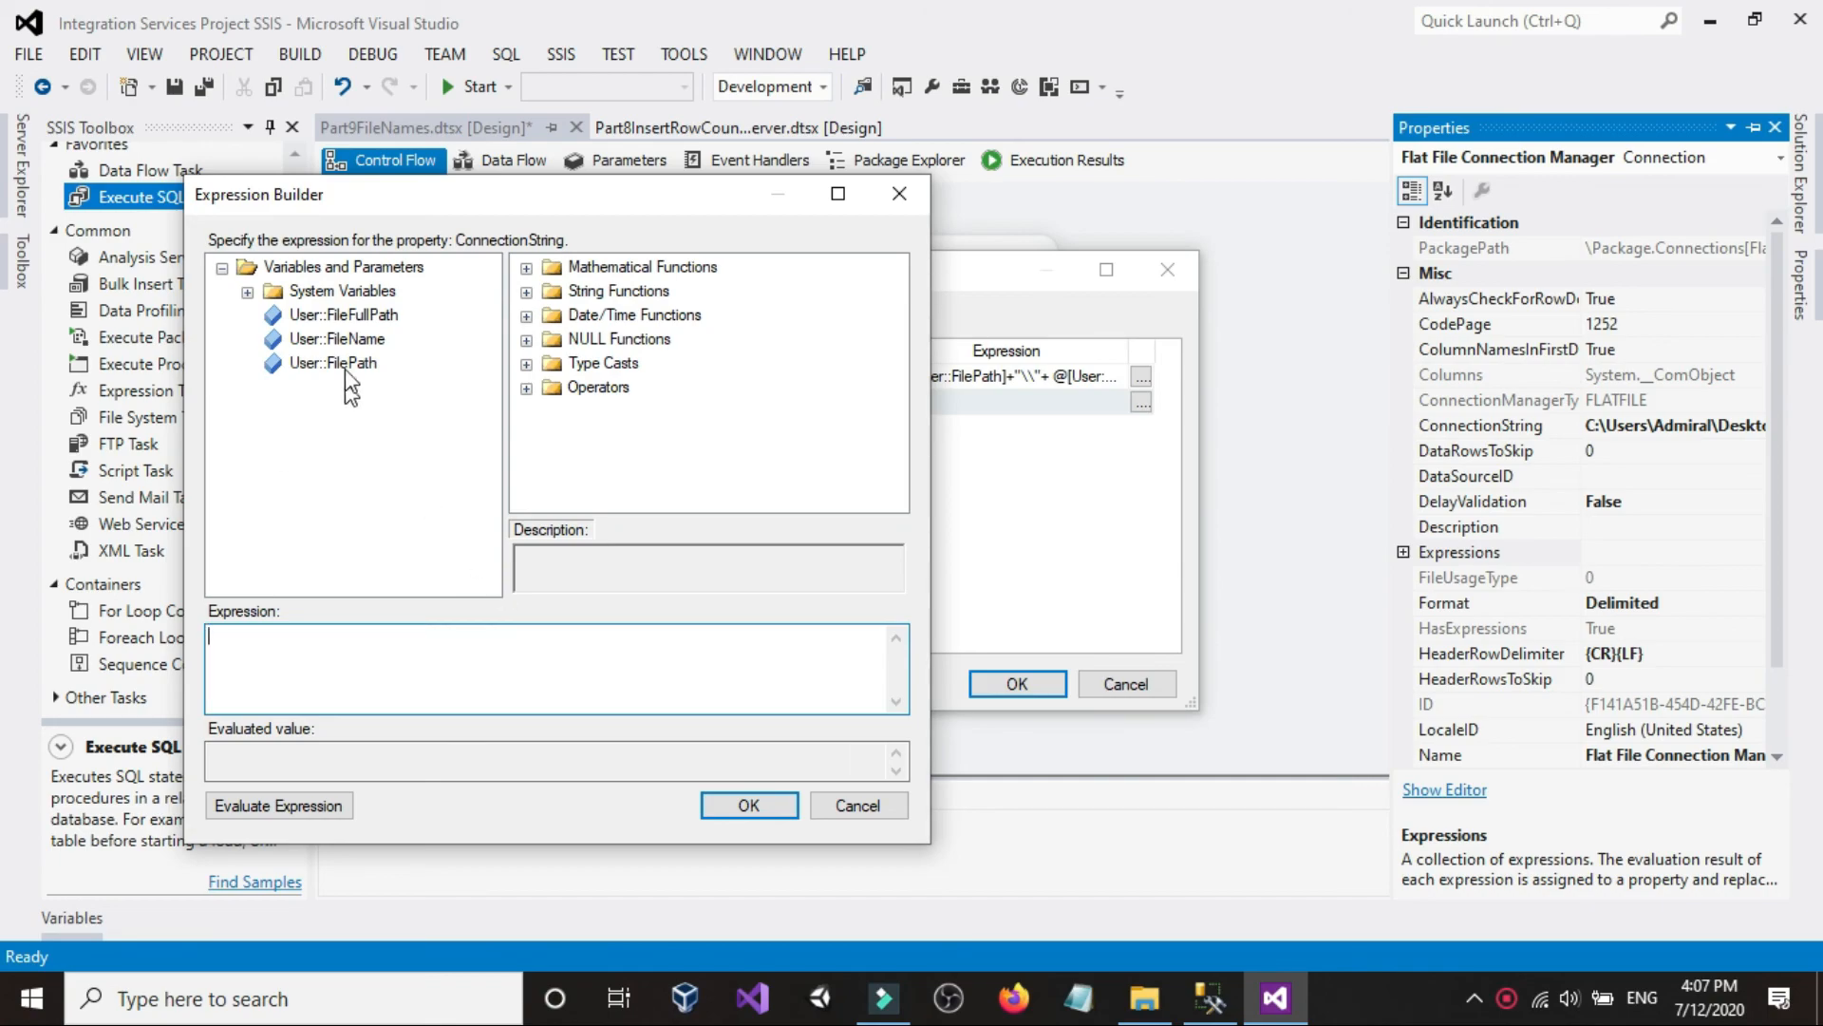
{"action": "left_click_drag", "start_coordinate": [349, 324], "coordinate": [406, 686]}
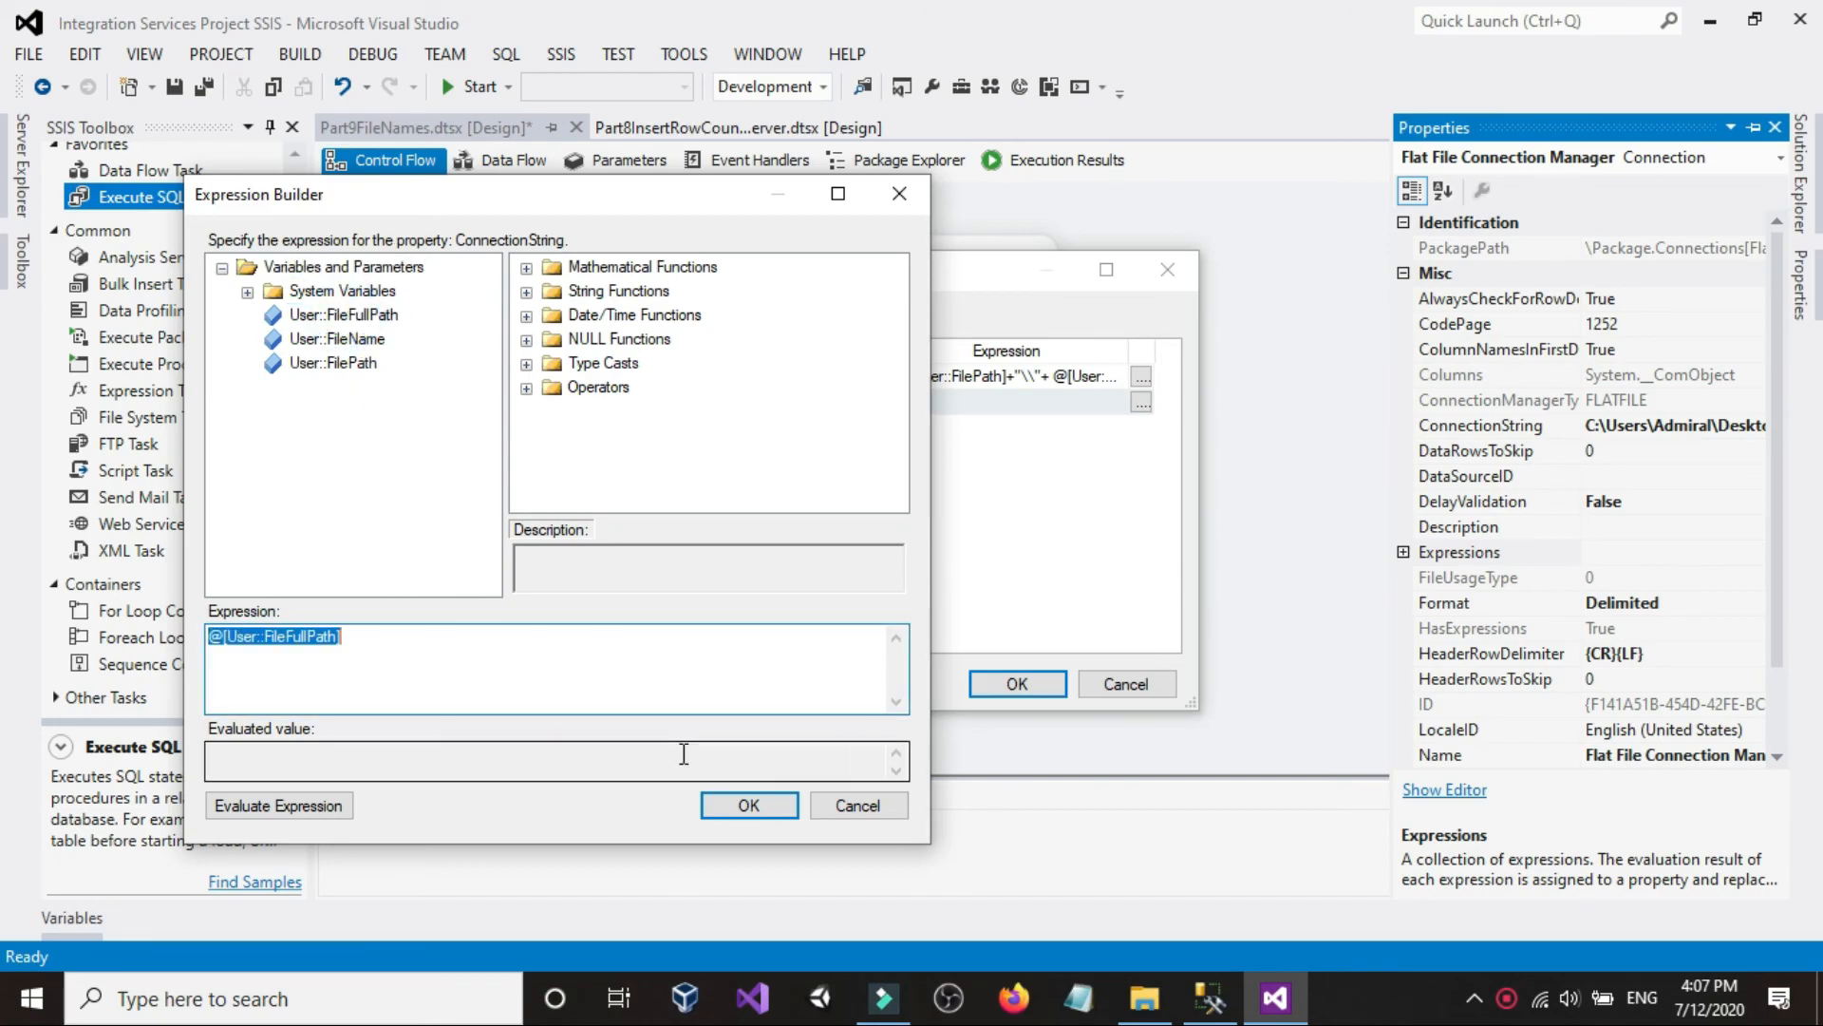
{"action": "left_click", "coordinate": [719, 806]}
{"action": "left_click", "coordinate": [997, 684]}
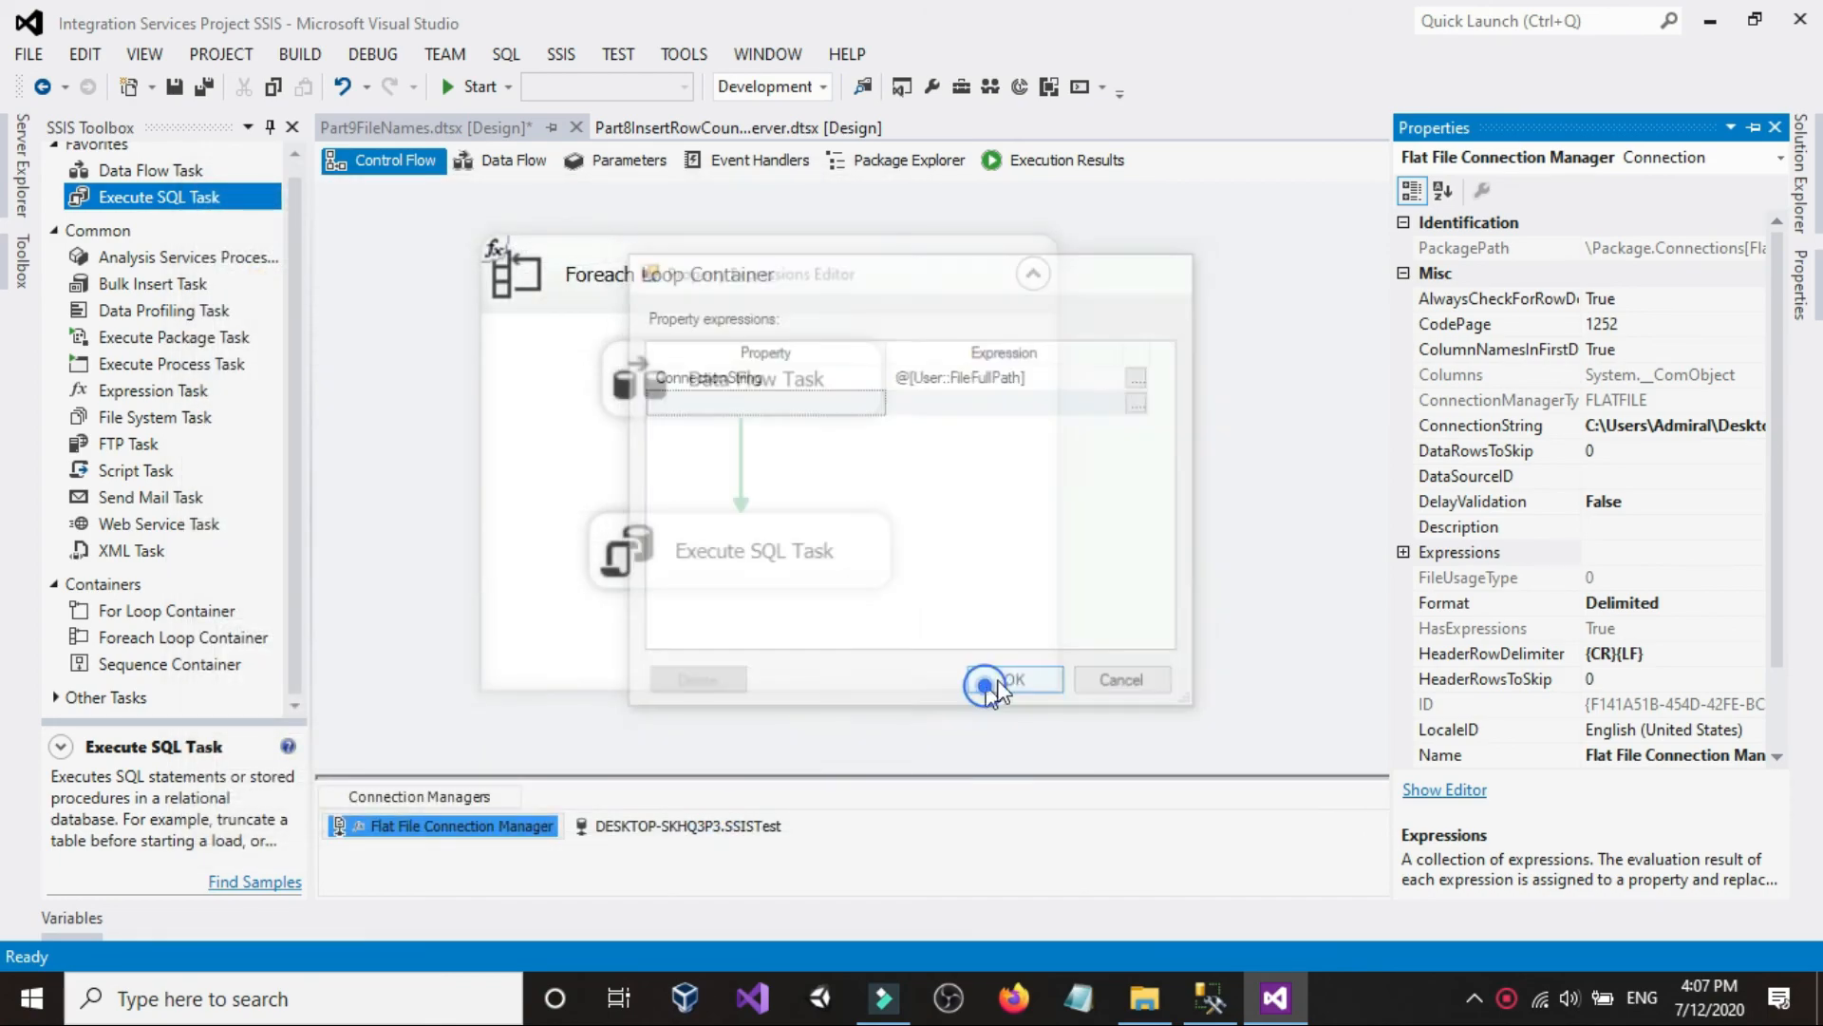
{"action": "left_click", "coordinate": [1252, 549]}
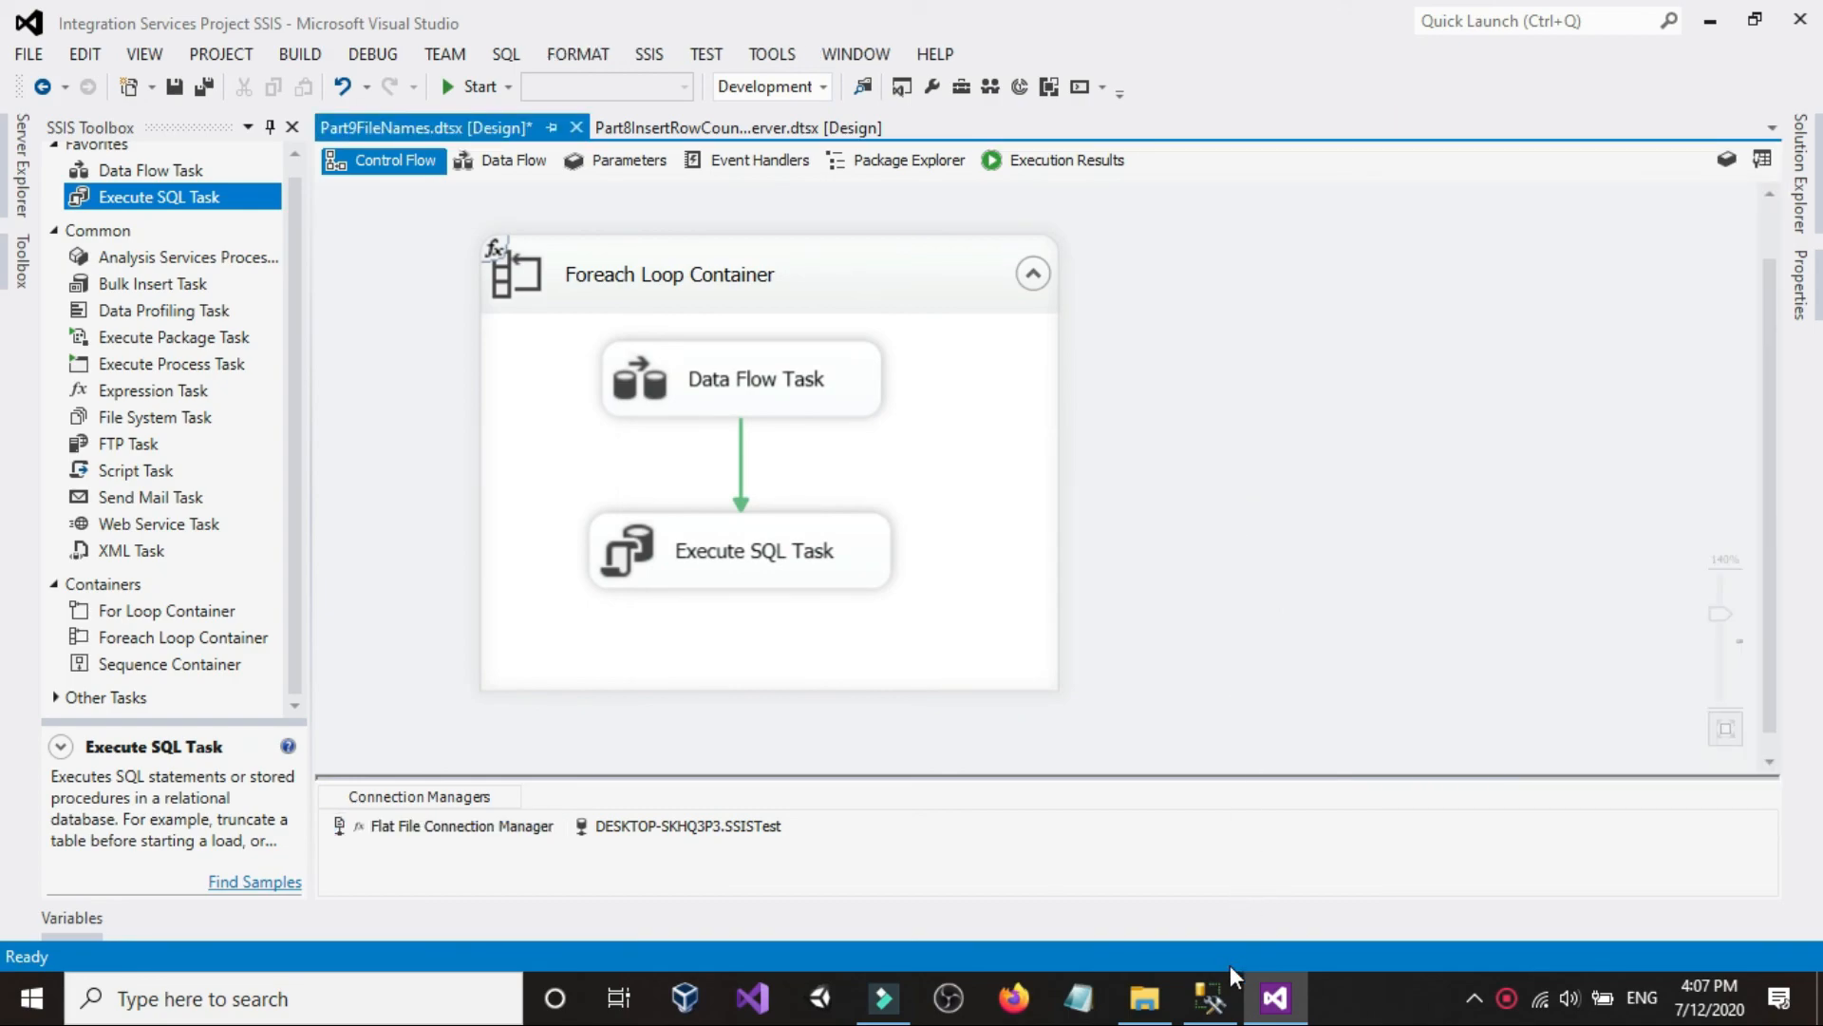
- Switch to SQL Server Management Studio and examine the columns of the dbo.FileNamesandPaths table and their data types
{"action": "left_click", "coordinate": [1210, 997]}
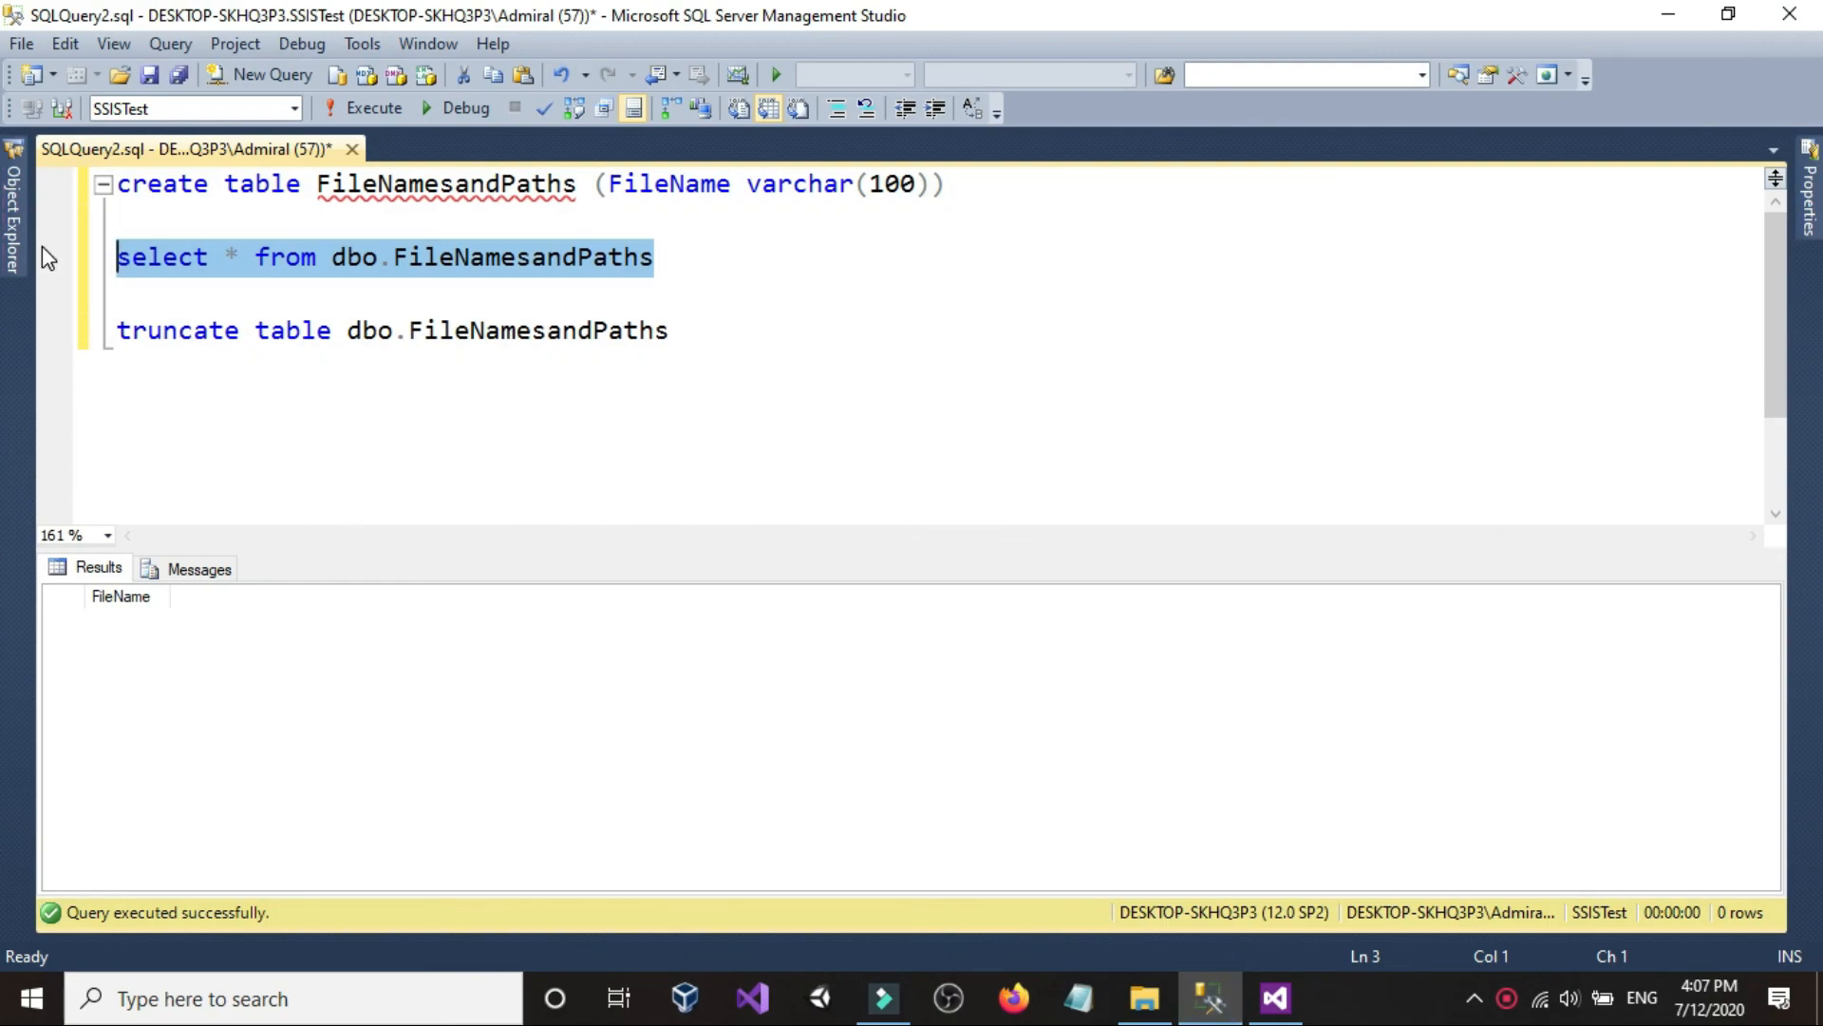
{"action": "left_click", "coordinate": [13, 219]}
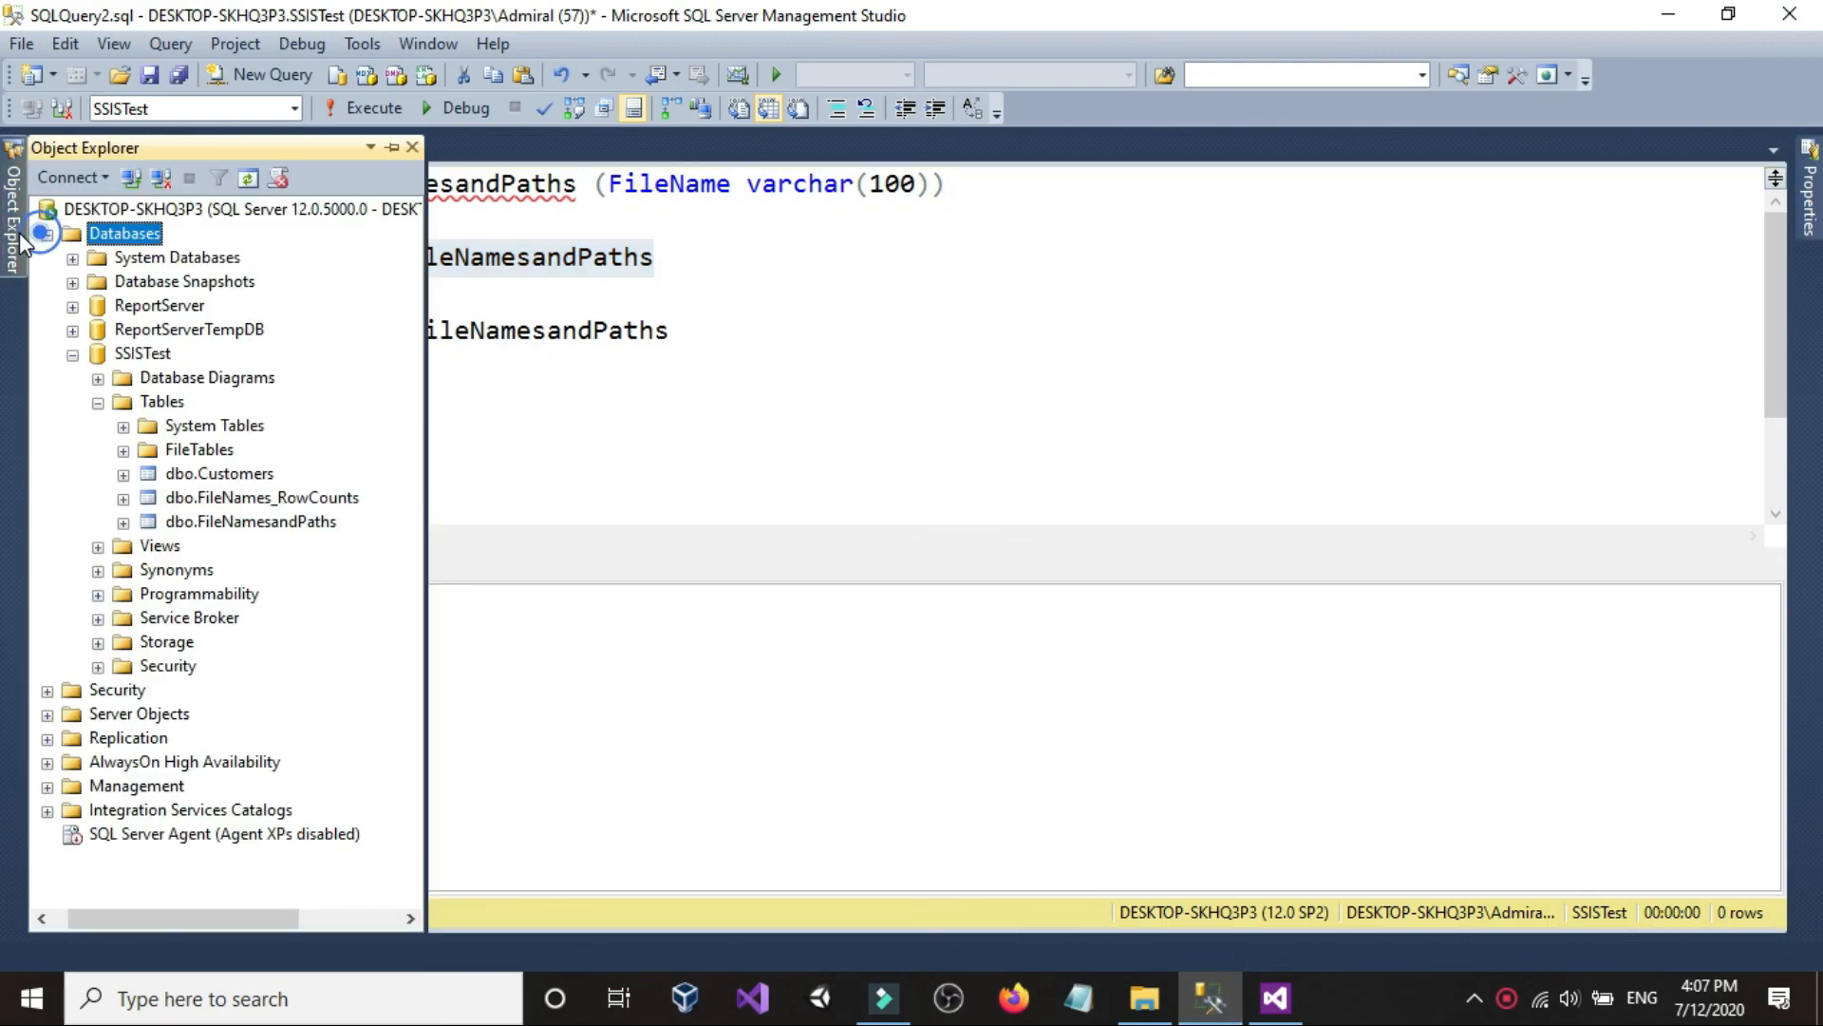
{"action": "left_click", "coordinate": [123, 522]}
{"action": "left_click", "coordinate": [150, 548]}
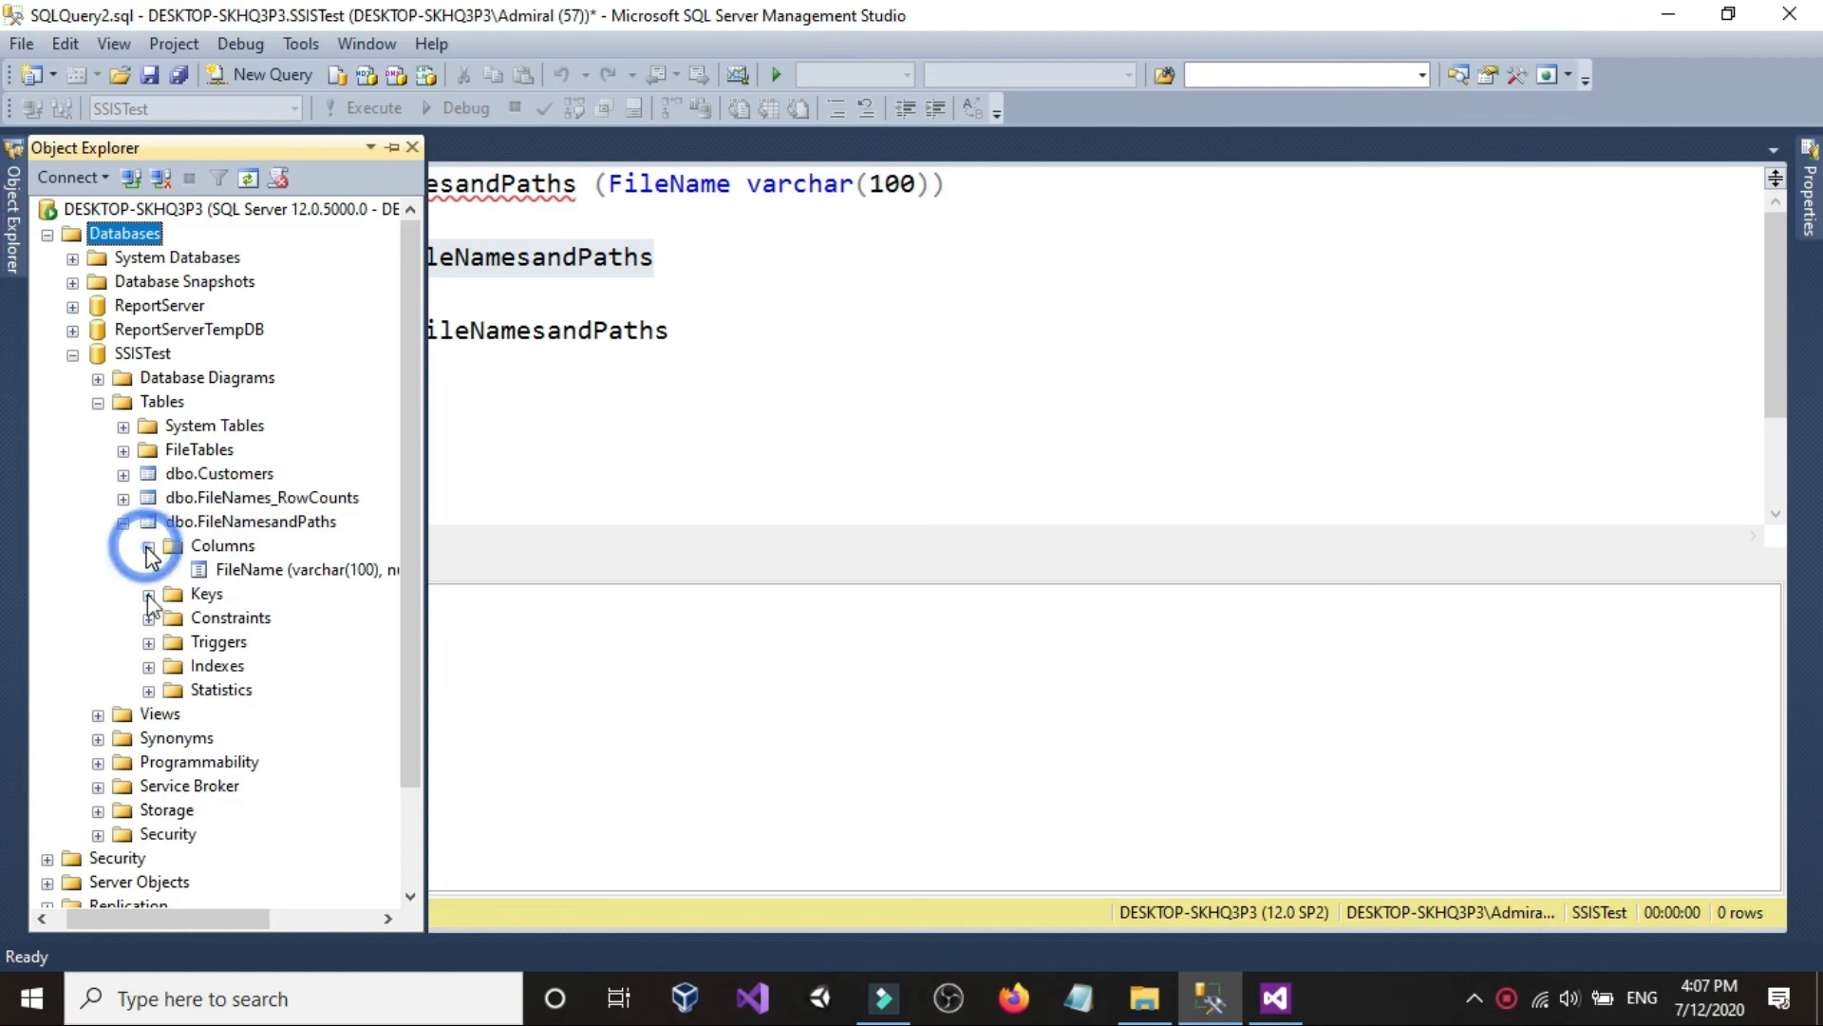
{"action": "left_click_drag", "start_coordinate": [208, 918], "coordinate": [288, 920]}
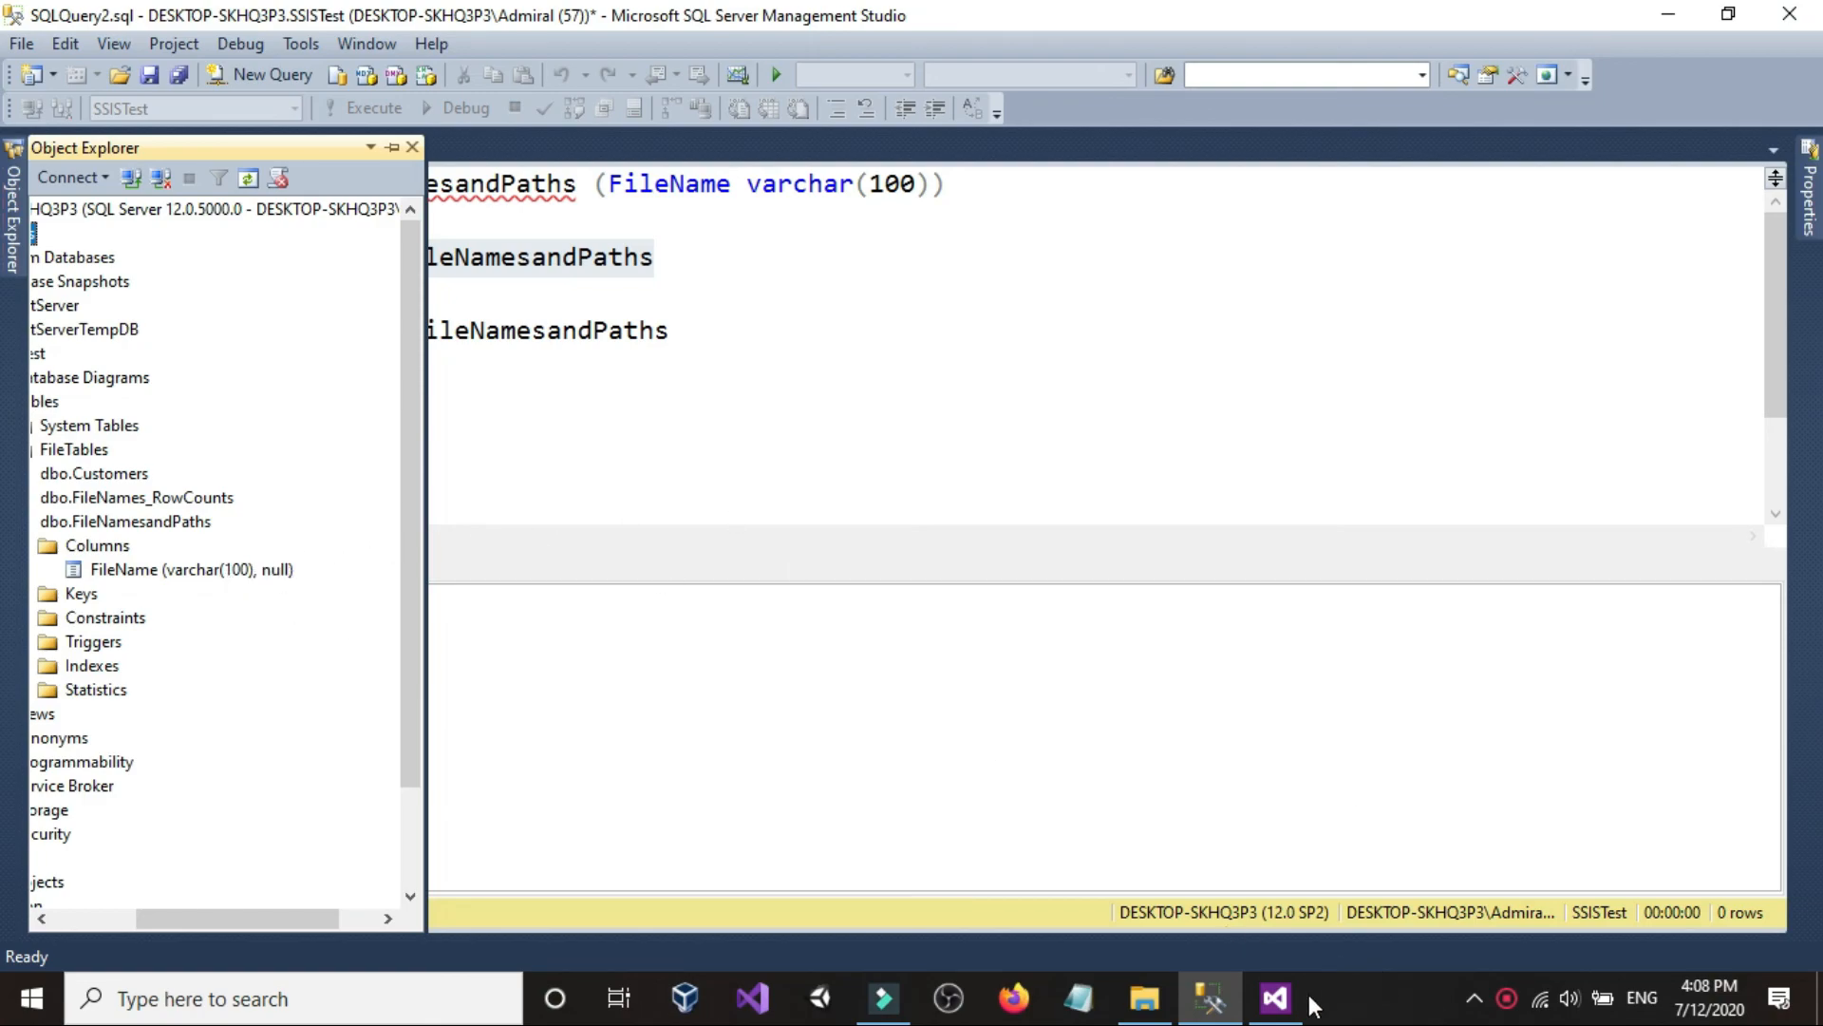
- Switch to Visual Studio, run the Part9FileNames package and check the status of its control flow tasks
{"action": "left_click", "coordinate": [1275, 997]}
{"action": "left_click", "coordinate": [454, 90]}
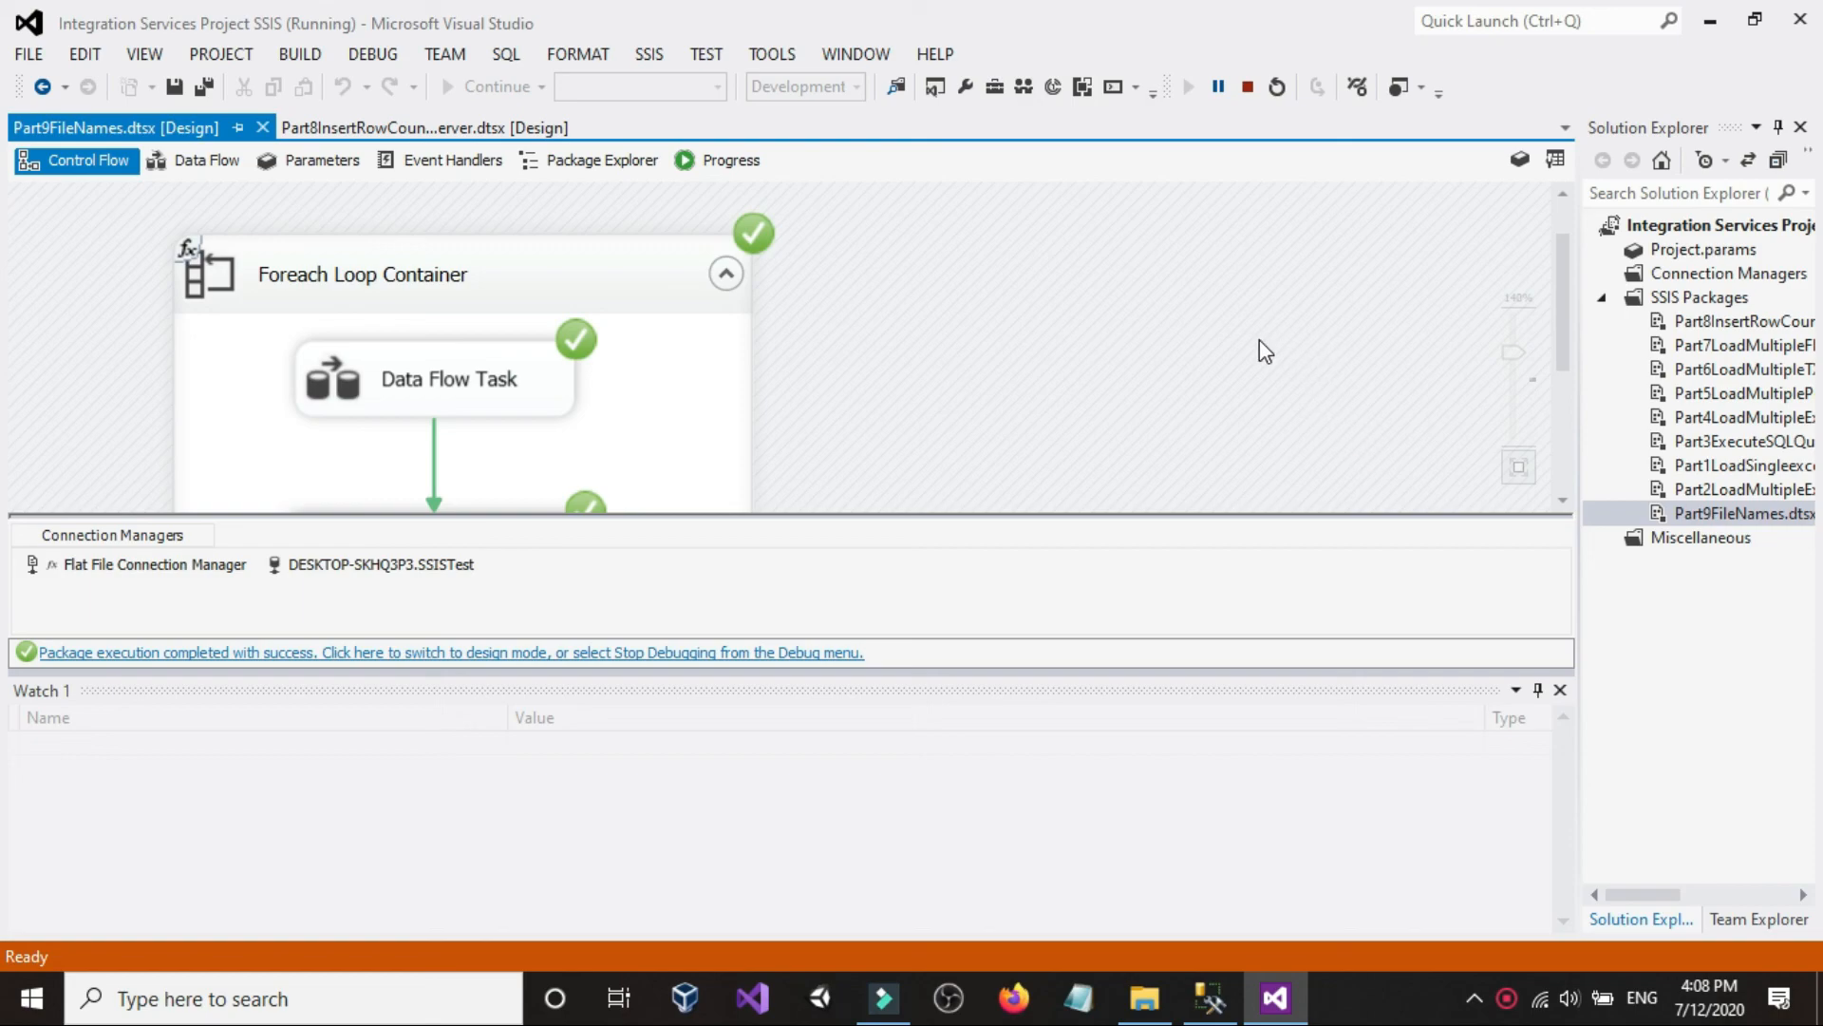
{"action": "scroll", "coordinate": [1260, 342], "scroll_direction": "down", "scroll_amount": 1}
{"action": "scroll", "coordinate": [1259, 339], "scroll_direction": "down", "scroll_amount": 2}
{"action": "scroll", "coordinate": [1260, 339], "scroll_direction": "up", "scroll_amount": 4}
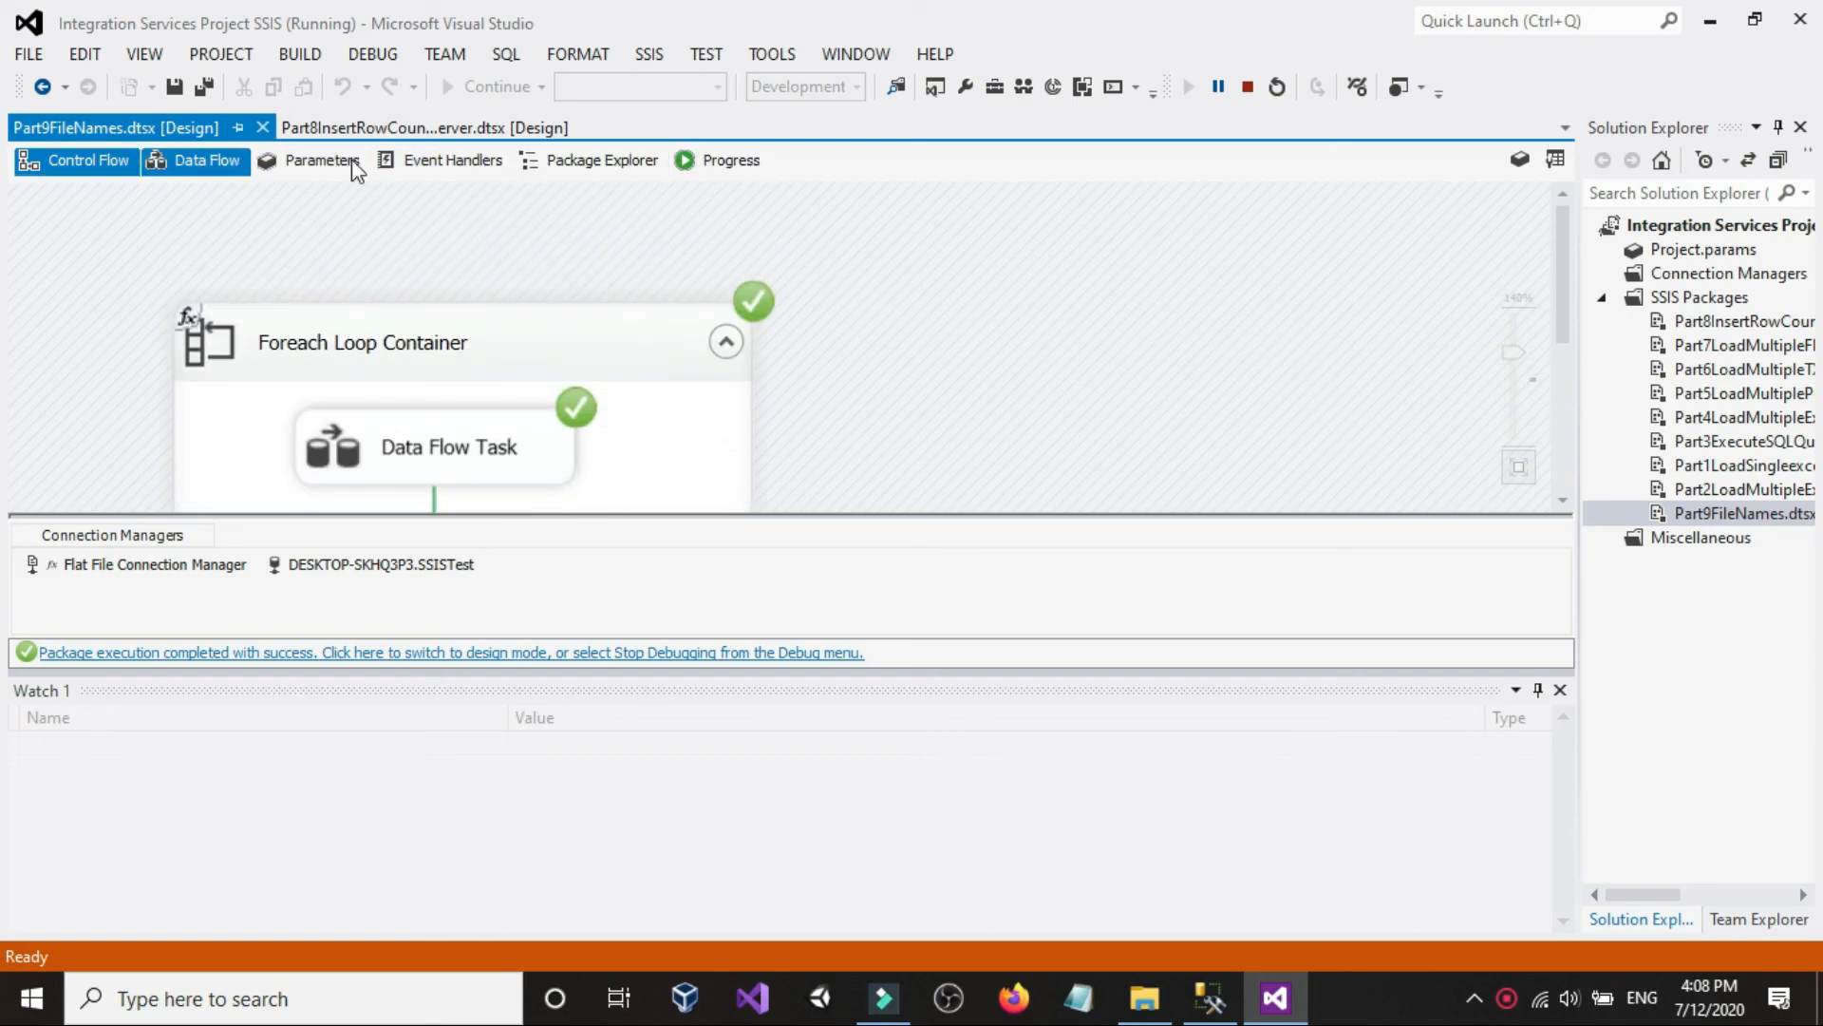
- Review the package's execution progress messages and control flow, and stop debugging
{"action": "left_click", "coordinate": [747, 172]}
{"action": "scroll", "coordinate": [940, 399], "scroll_direction": "down", "scroll_amount": 3}
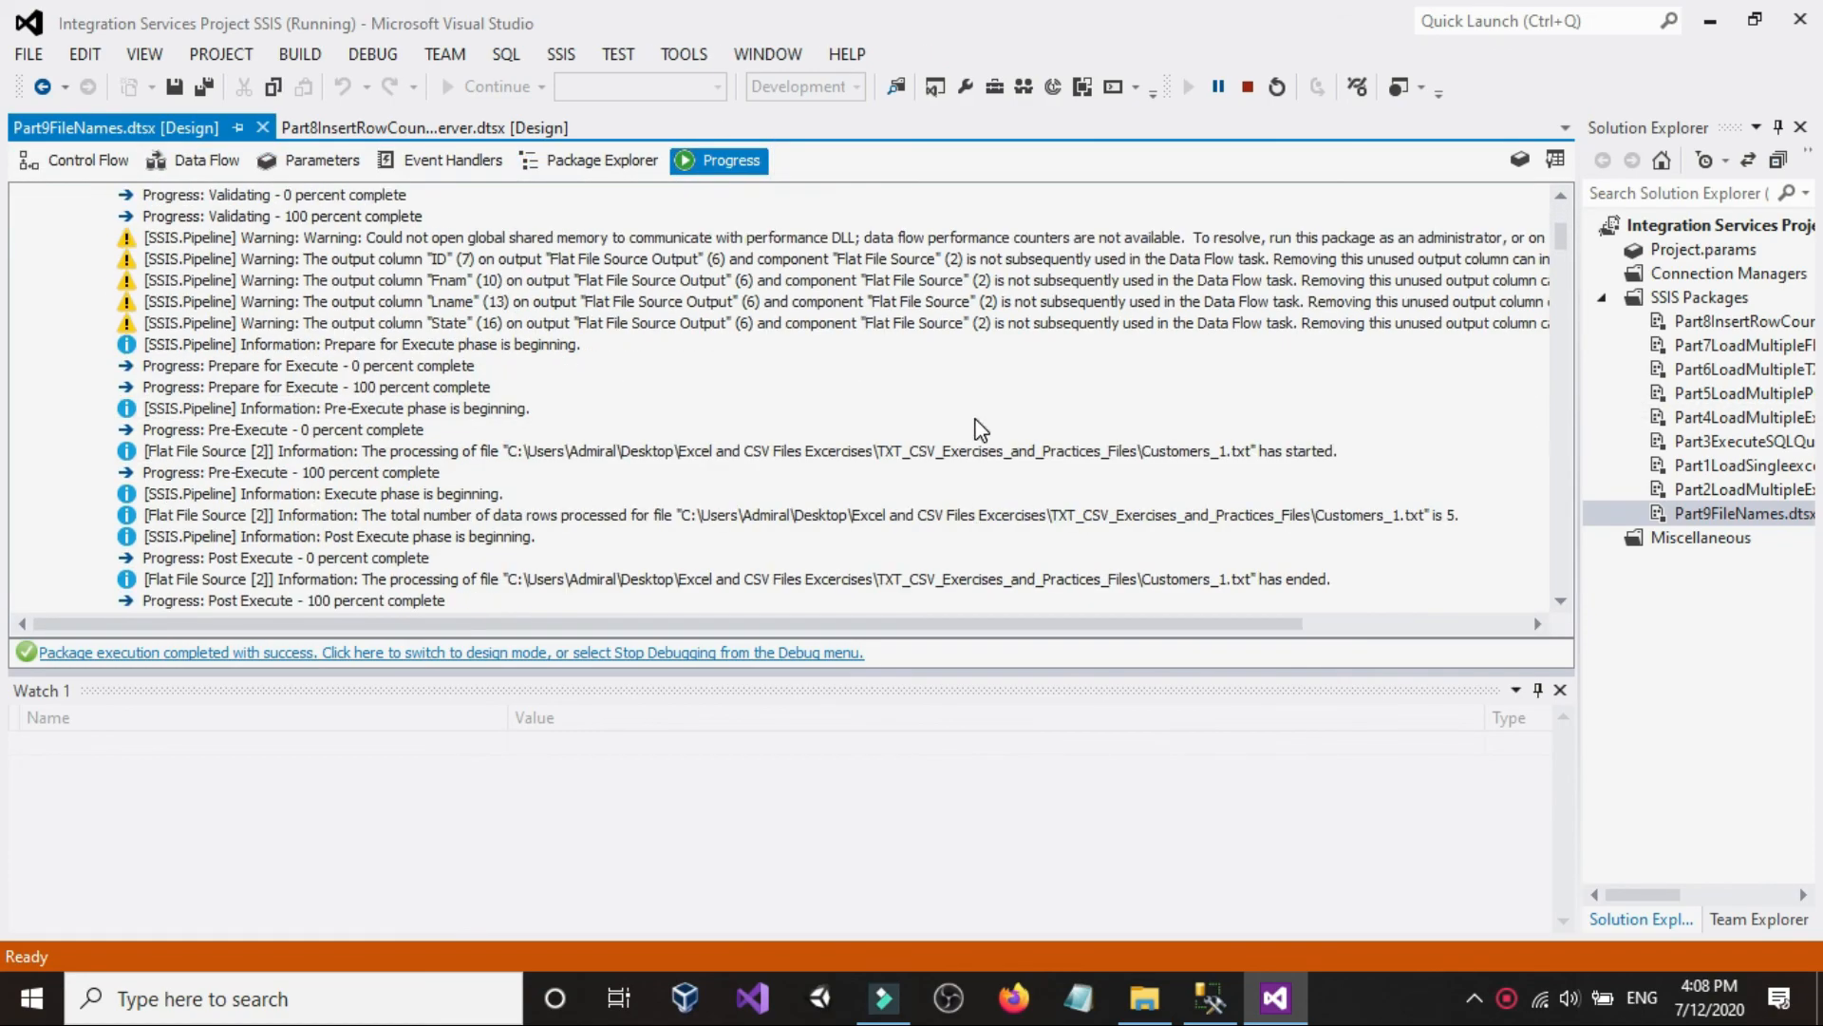
{"action": "scroll", "coordinate": [976, 423], "scroll_direction": "up", "scroll_amount": 2}
{"action": "left_click", "coordinate": [81, 166]}
{"action": "scroll", "coordinate": [1021, 427], "scroll_direction": "down", "scroll_amount": 2}
{"action": "scroll", "coordinate": [1029, 427], "scroll_direction": "up", "scroll_amount": 2}
{"action": "left_click", "coordinate": [1248, 86]}
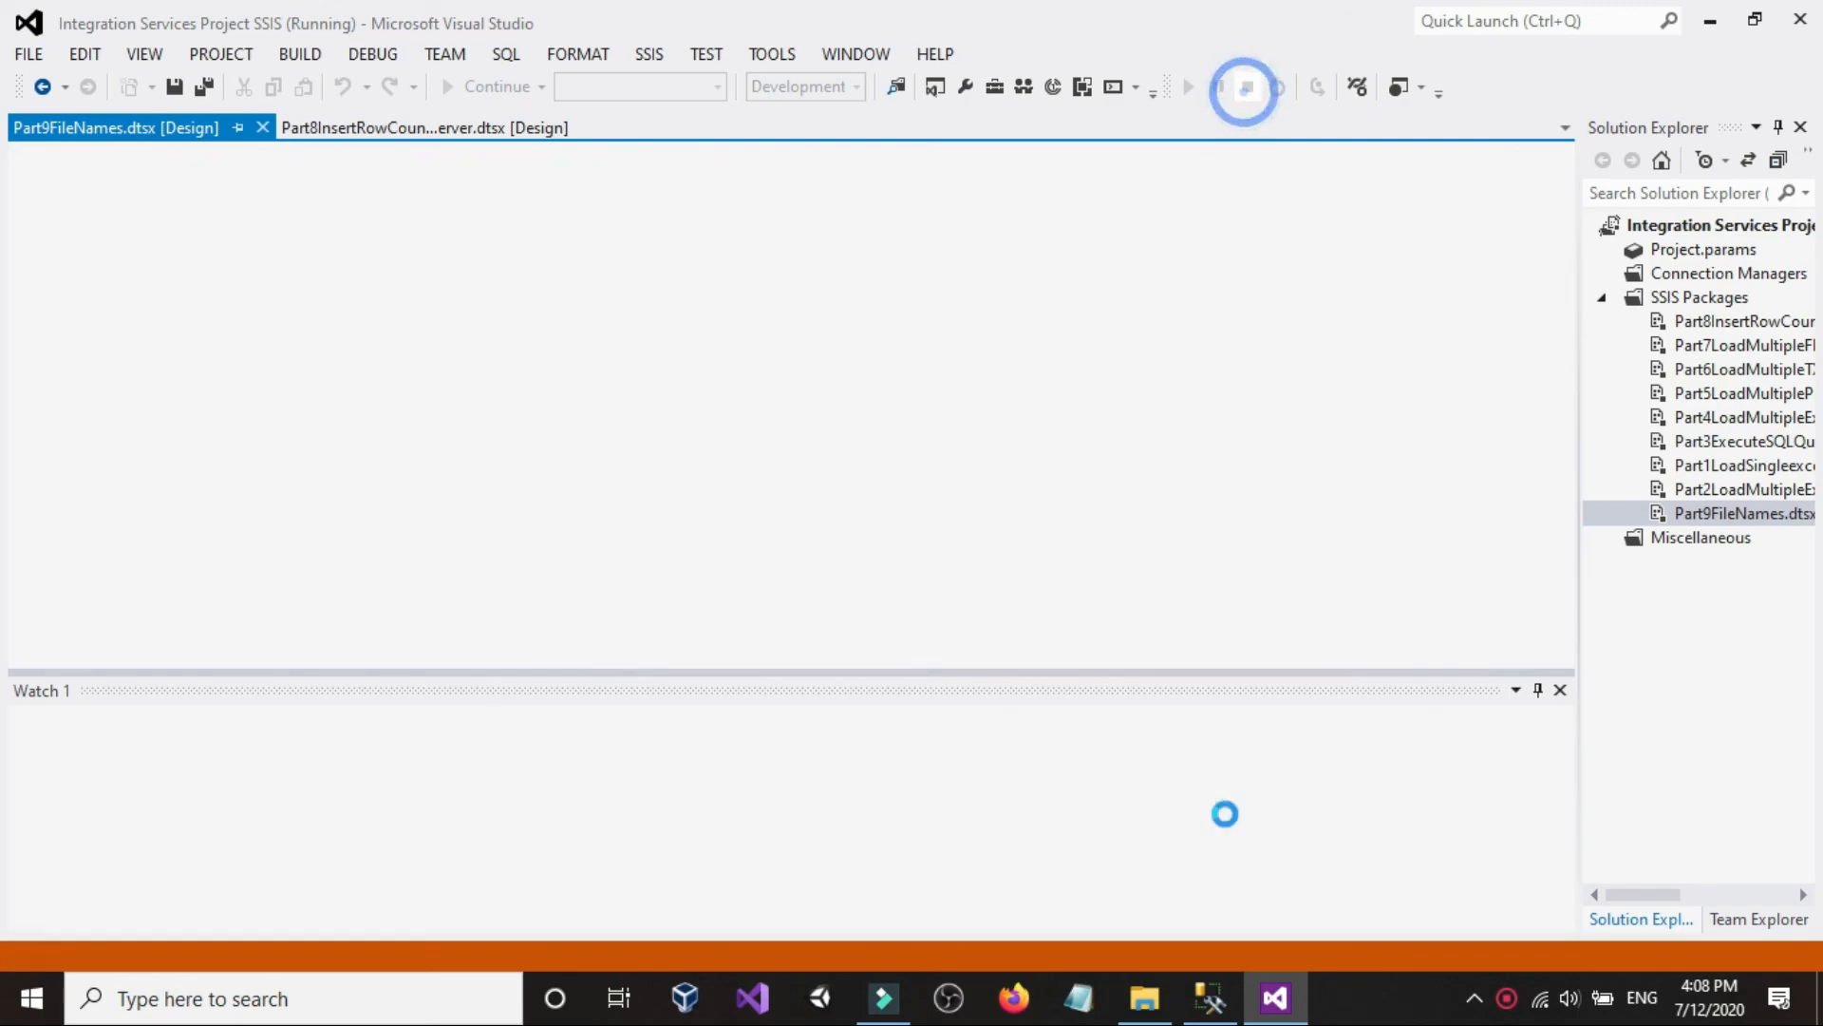
- Switch to SQL Server Management Studio, rerun the select query on dbo.FileNamesandPaths and widen the FileName result column
{"action": "left_click", "coordinate": [1215, 1004]}
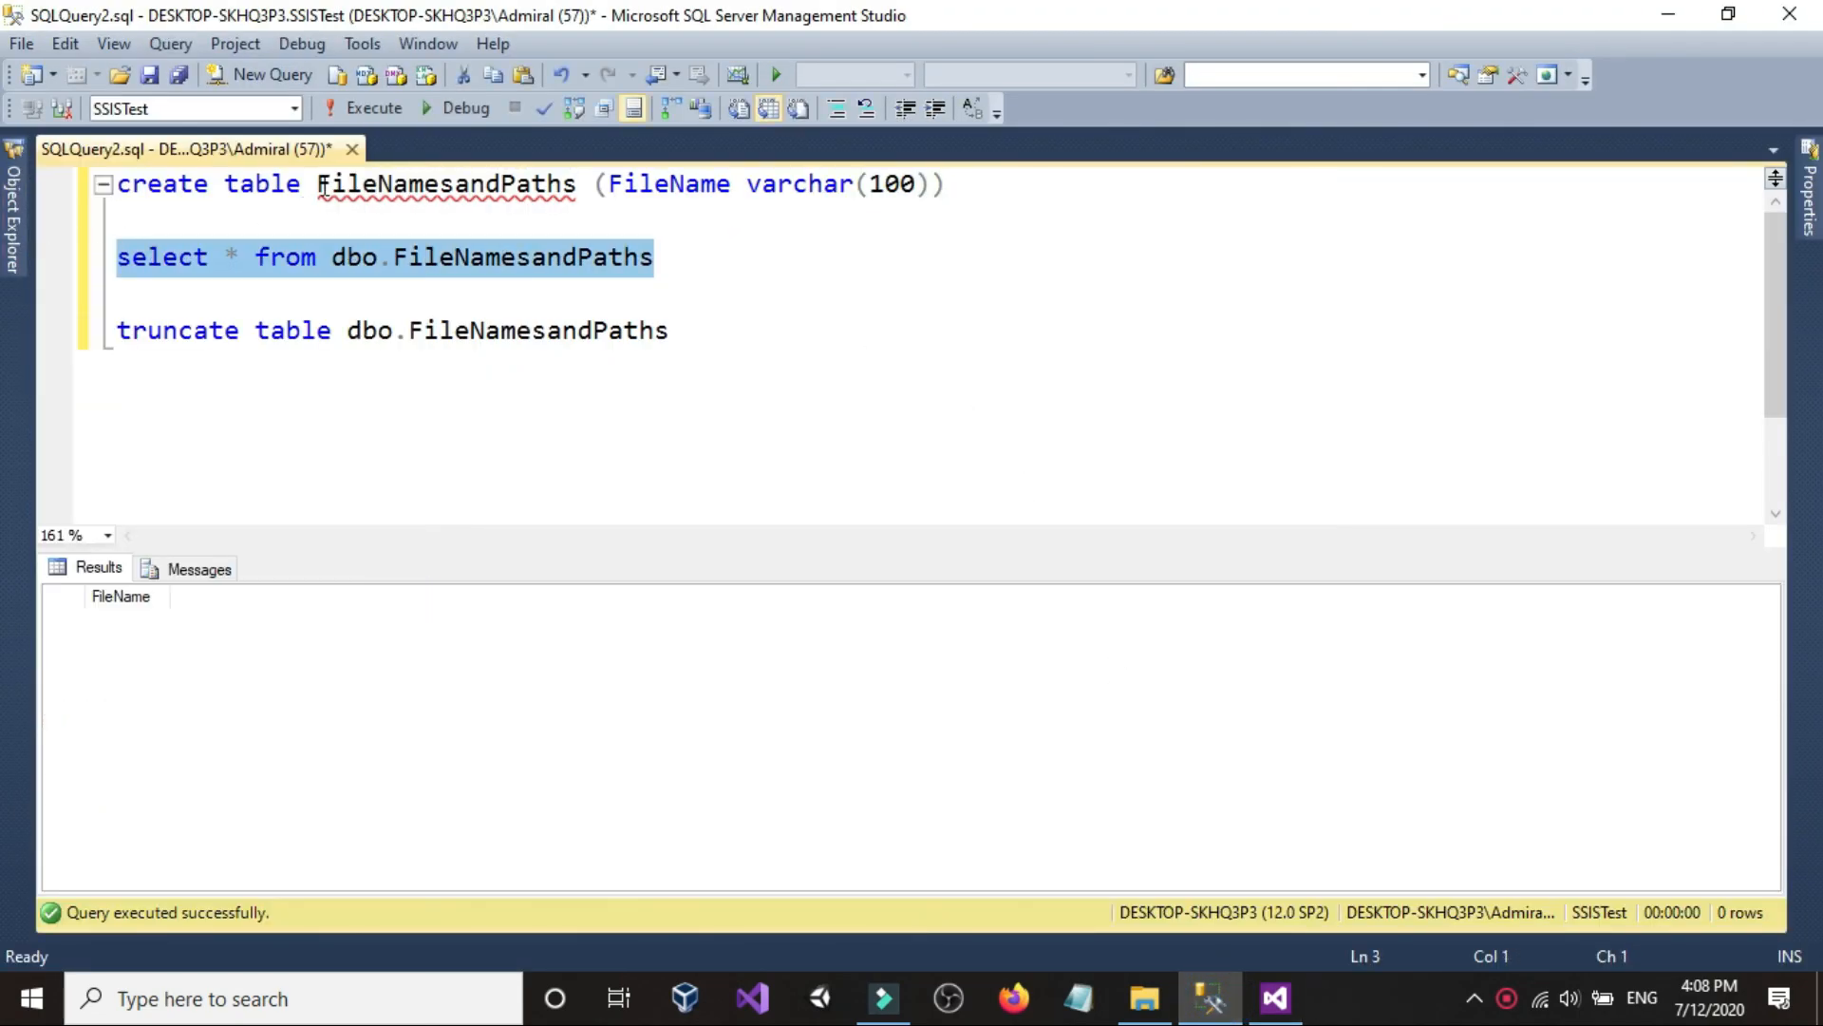
{"action": "left_click", "coordinate": [357, 107]}
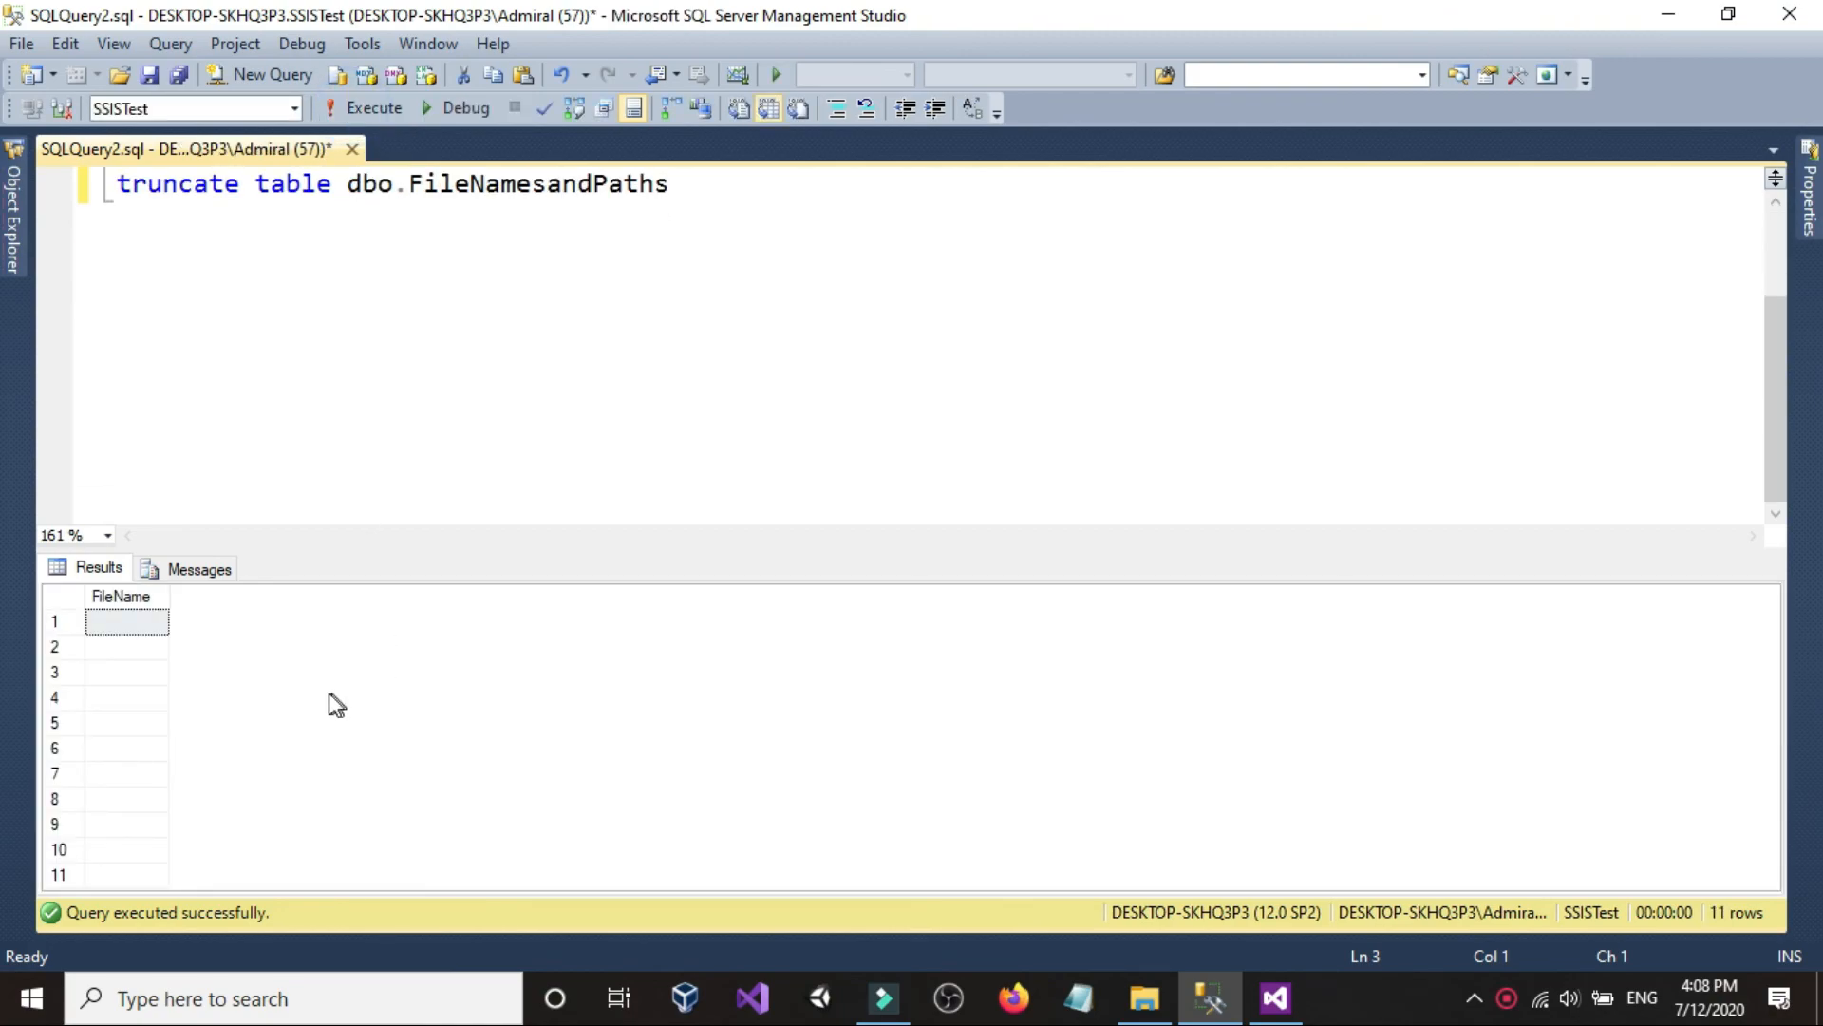
{"action": "left_click_drag", "start_coordinate": [169, 596], "coordinate": [414, 597]}
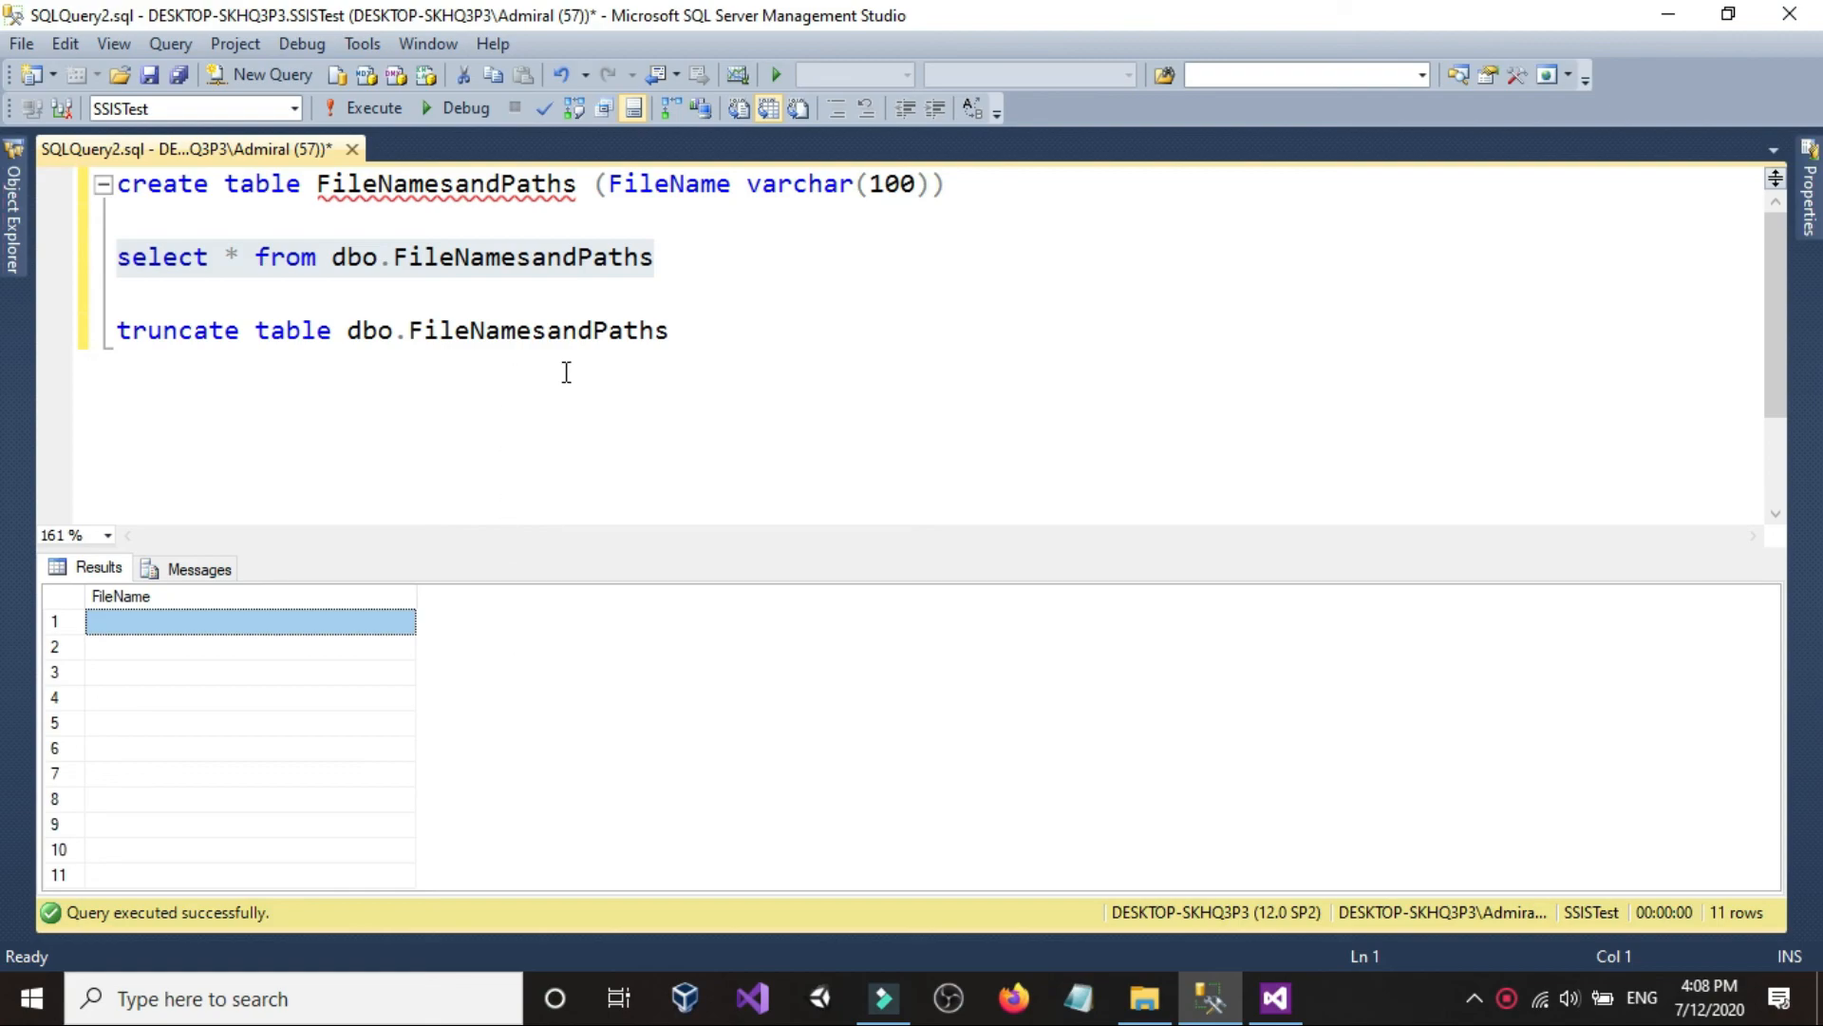
- Recheck the FileName column's definition under the dbo.FileNamesandPaths table and return to the query
{"action": "left_click", "coordinate": [745, 347]}
{"action": "left_click", "coordinate": [747, 263]}
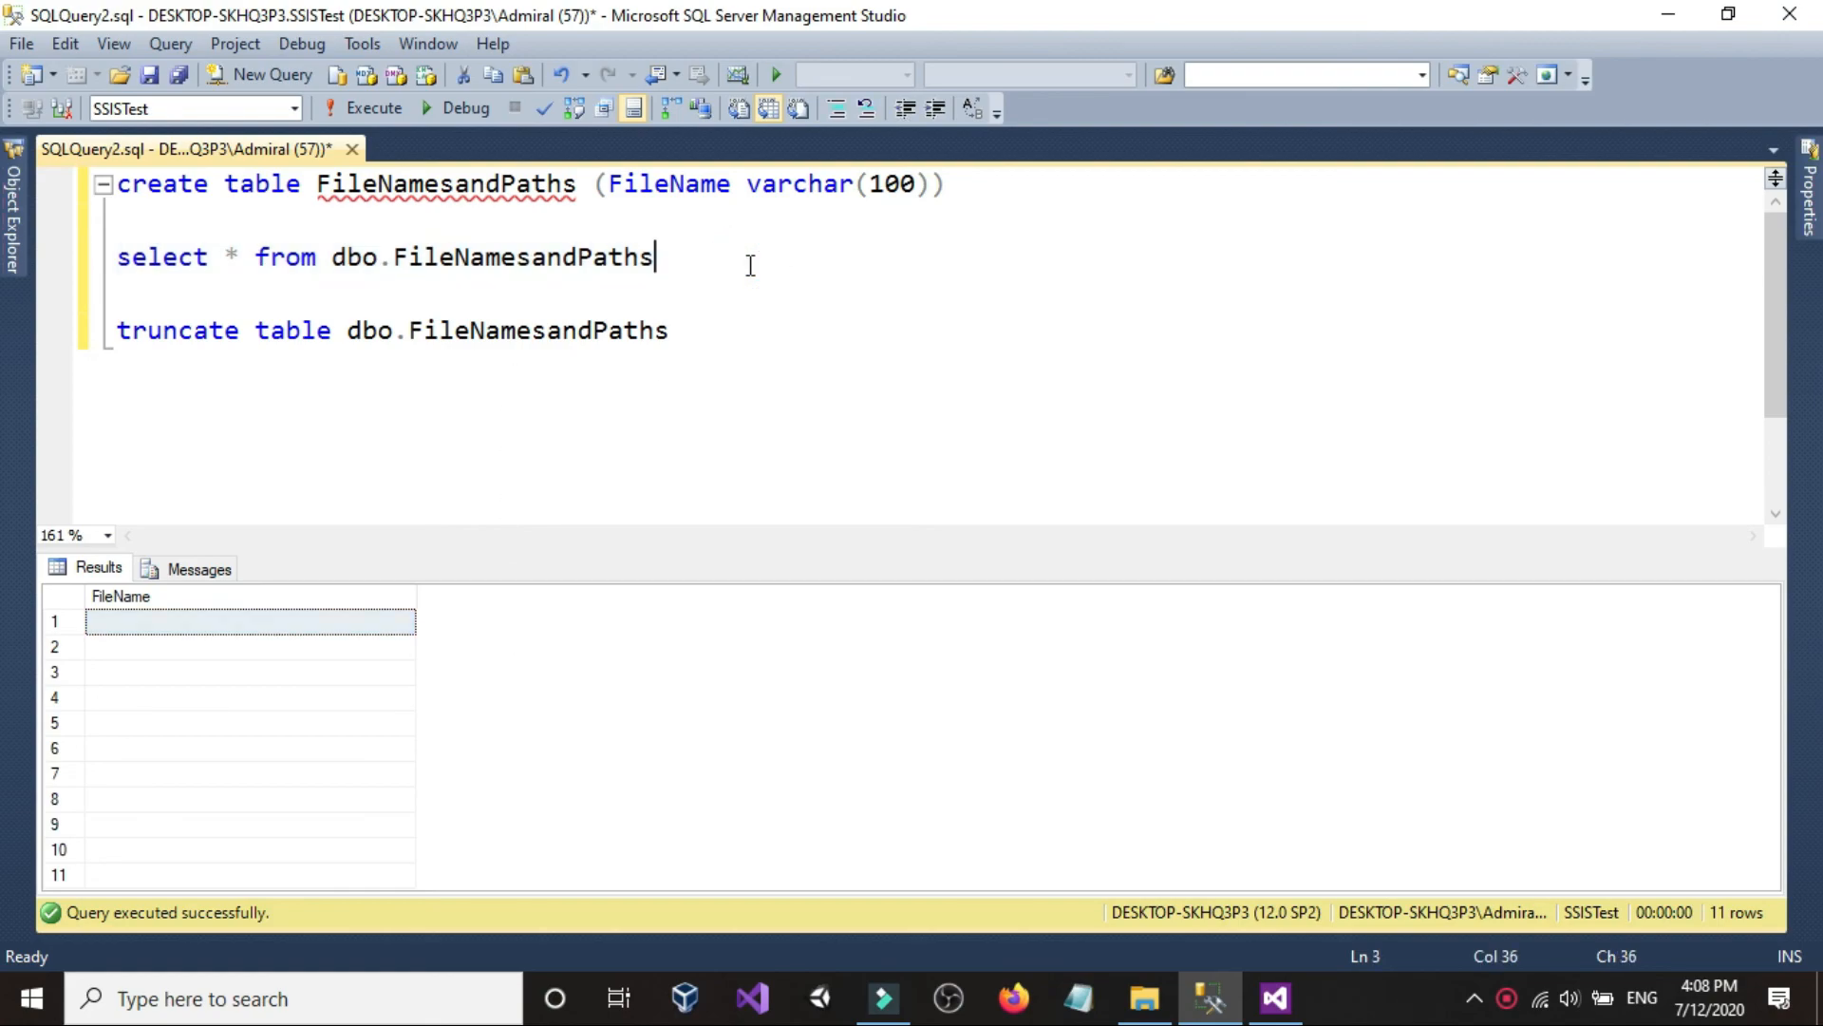
{"action": "left_click", "coordinate": [12, 266]}
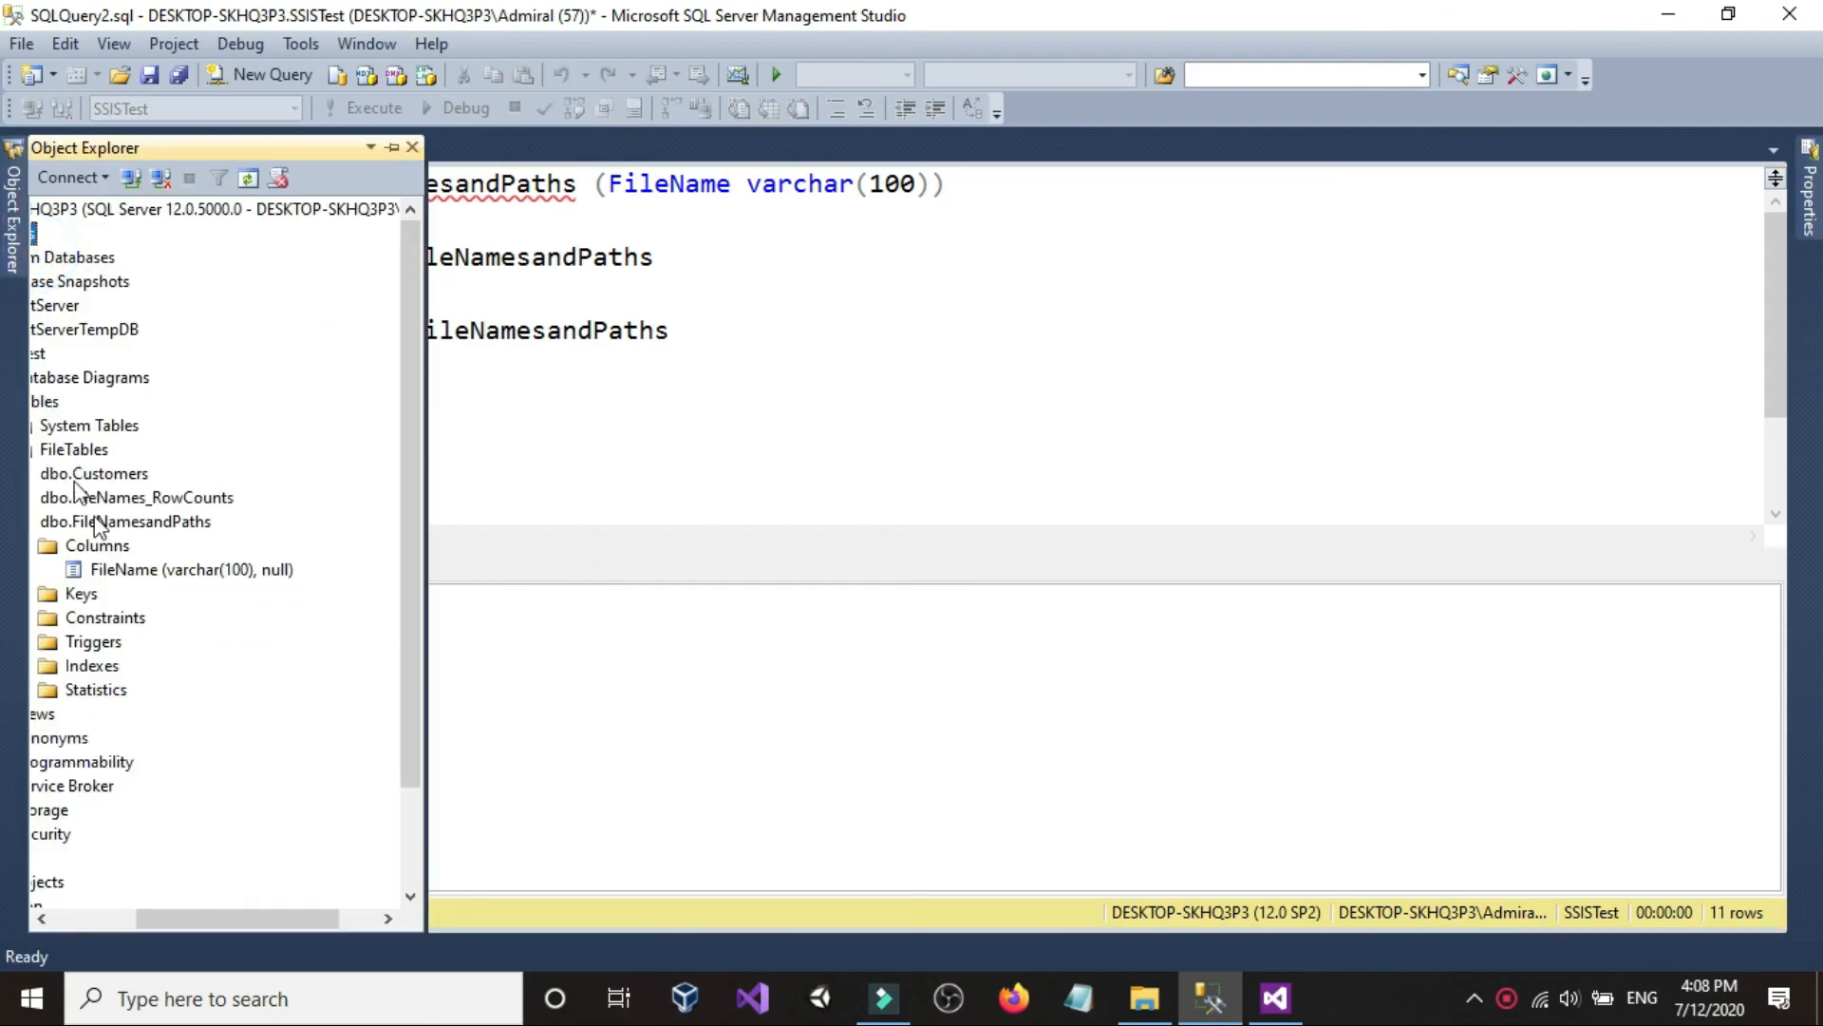
{"action": "left_click_drag", "start_coordinate": [213, 915], "coordinate": [202, 916]}
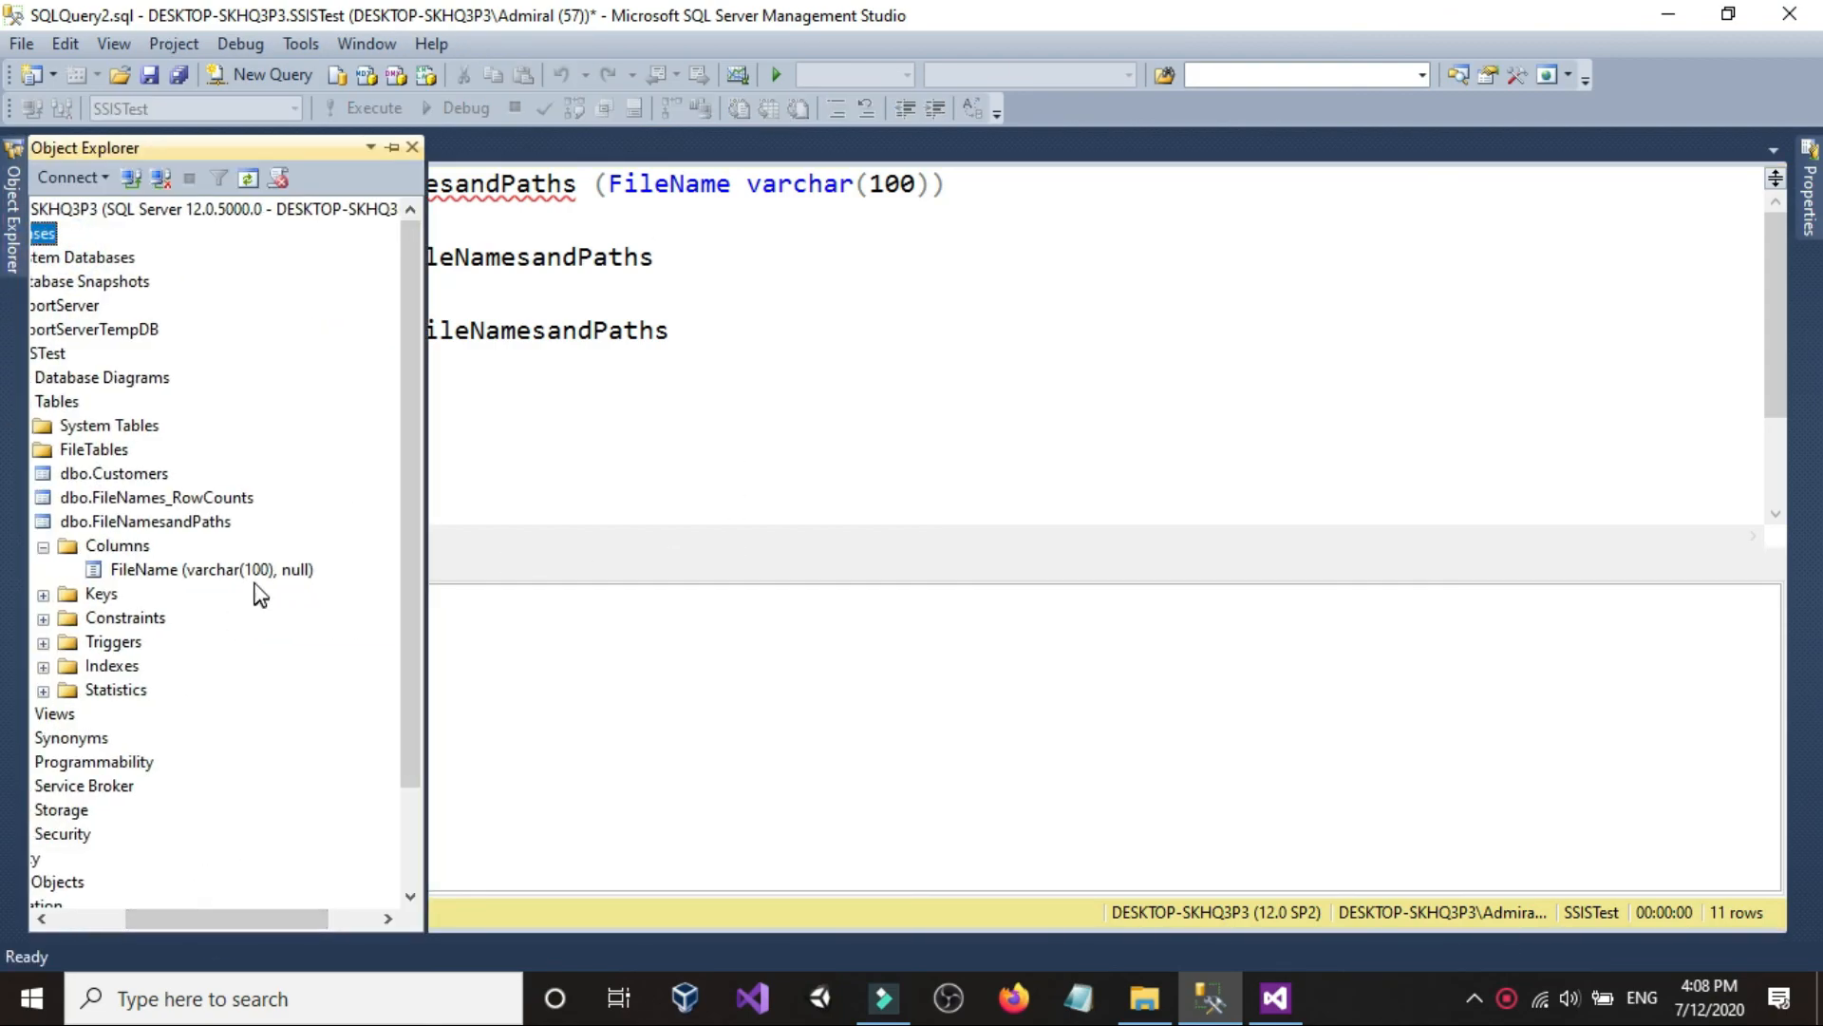
{"action": "left_click", "coordinate": [813, 390]}
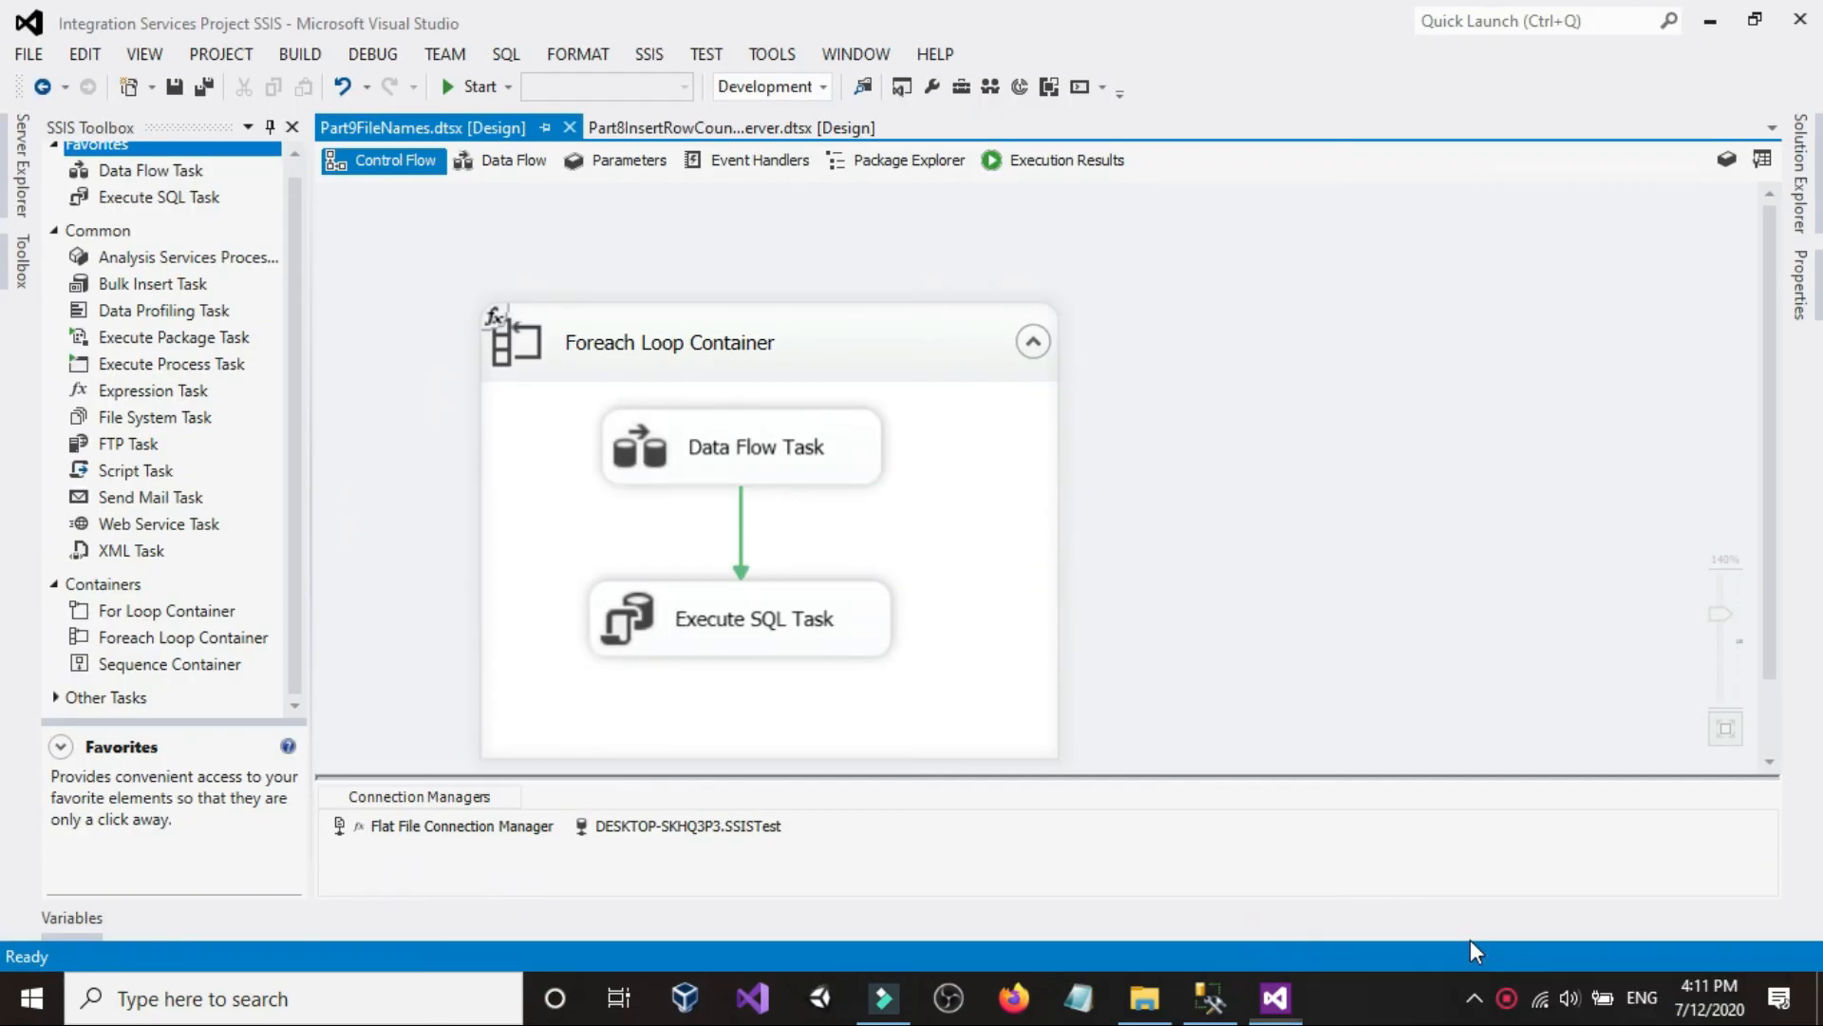
- Review the variables defined in the Part9FileNames package in Visual Studio
{"action": "right_click", "coordinate": [1266, 318]}
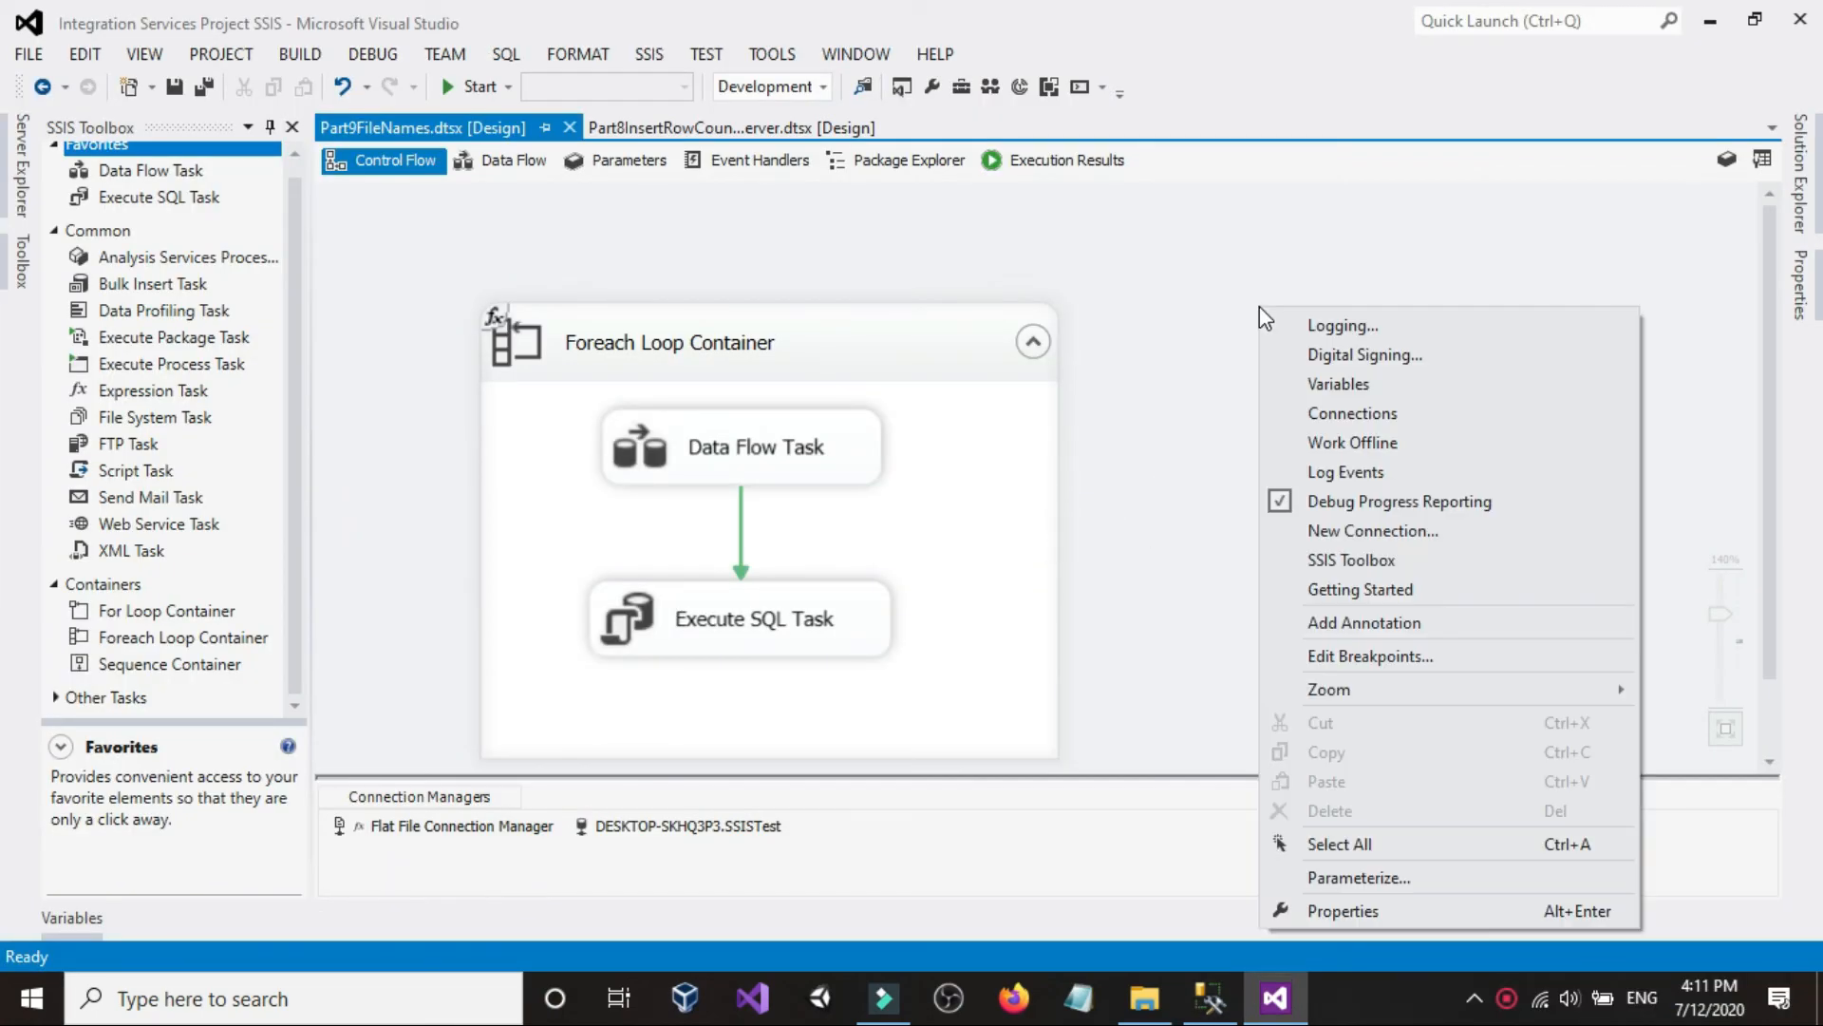
{"action": "left_click", "coordinate": [1299, 380]}
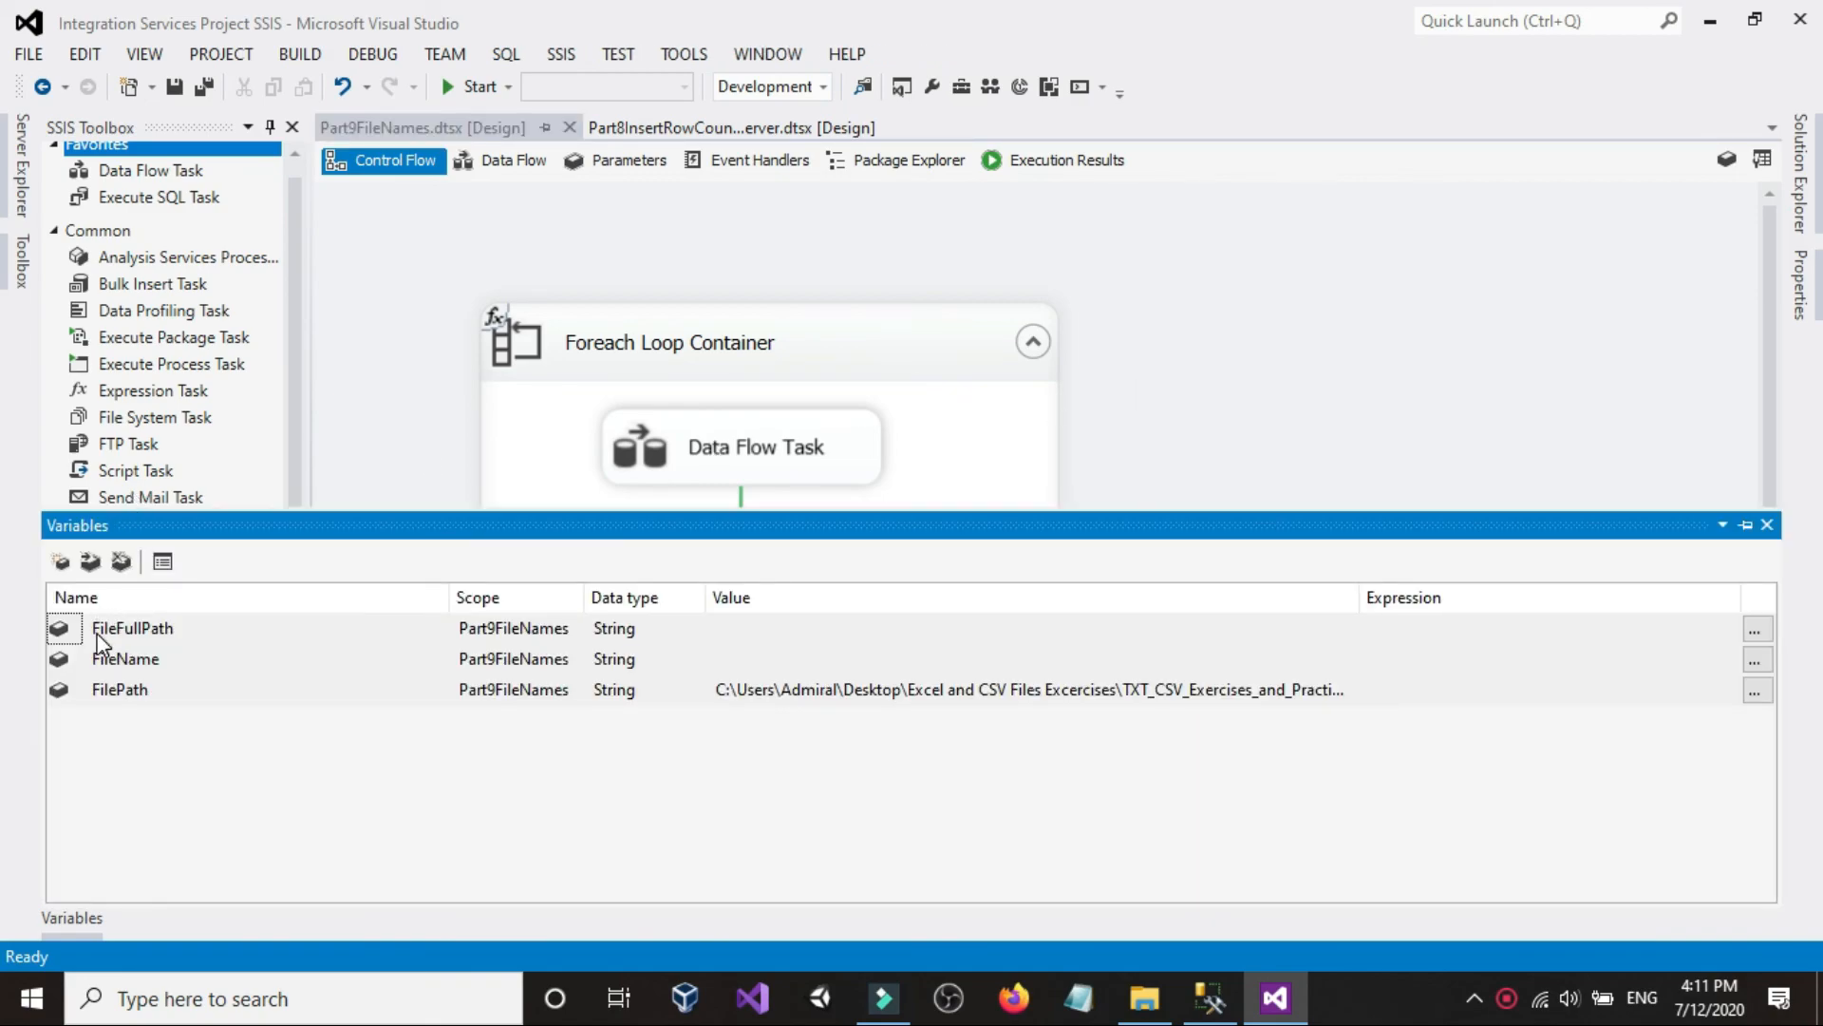
{"action": "left_click", "coordinate": [1324, 289]}
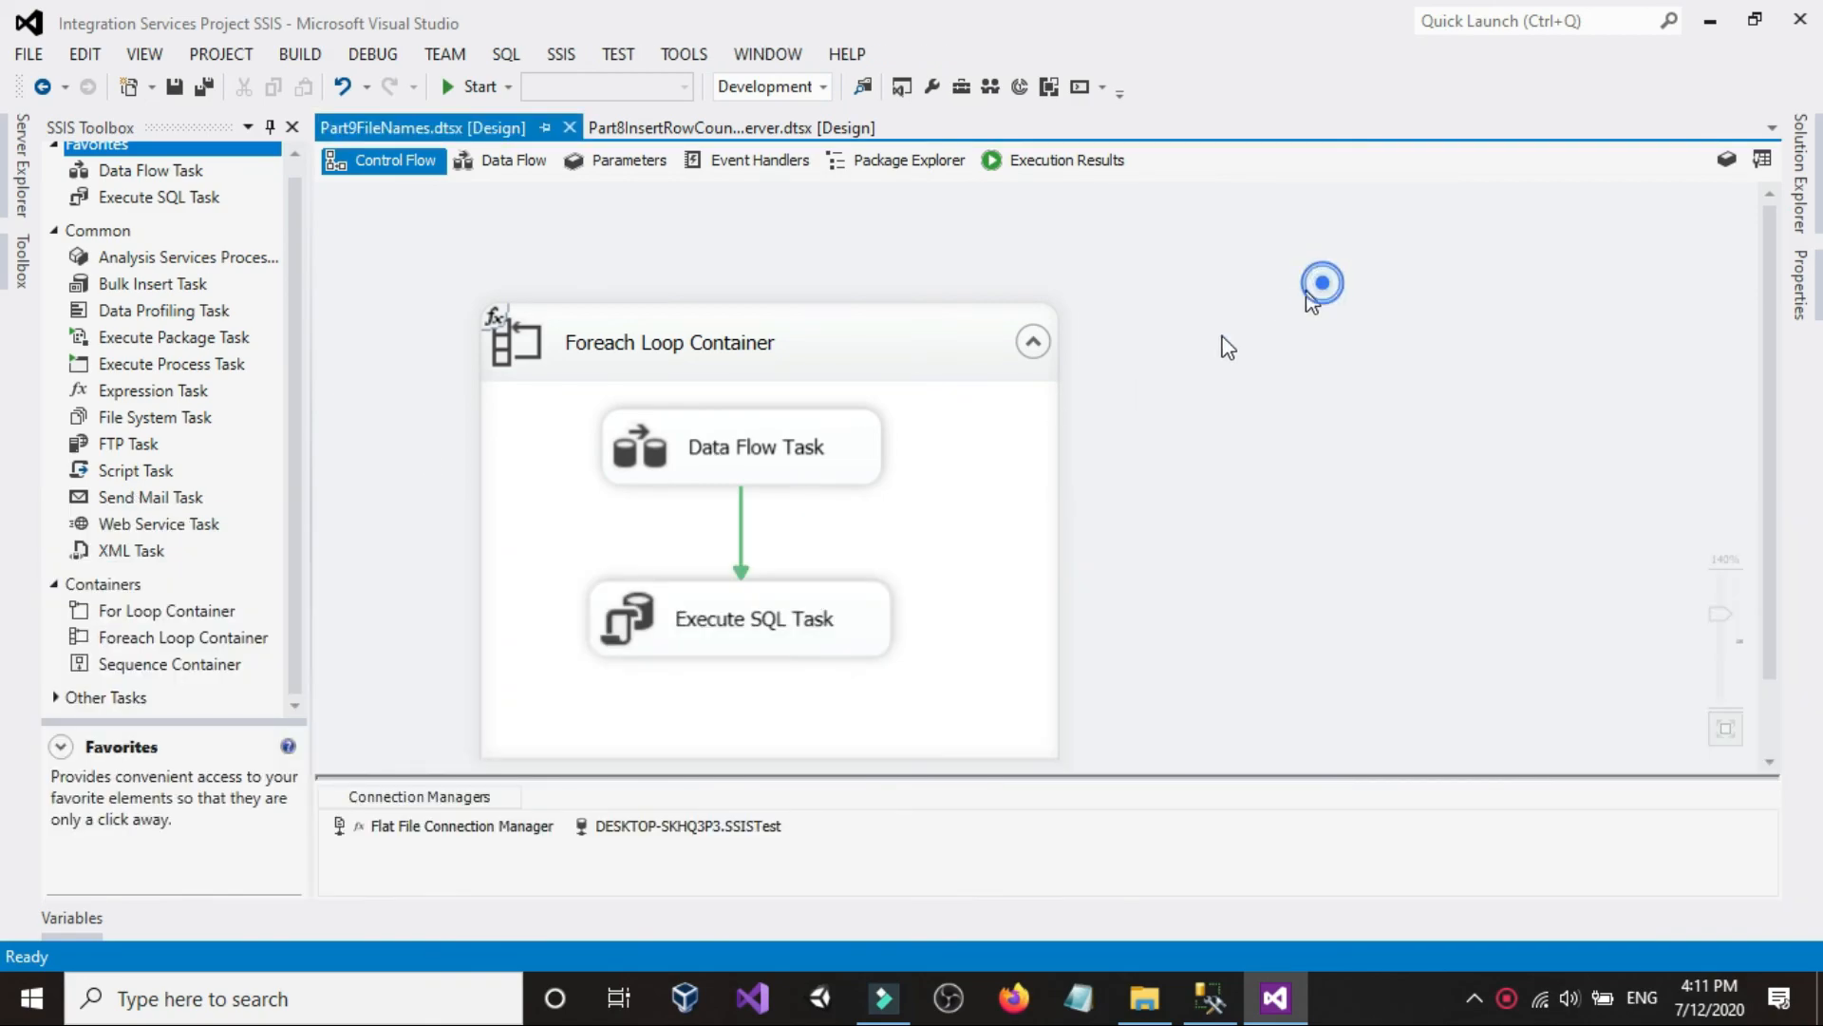
- Review the Flat File Connection Manager's ConnectionString property expression and close the expressions editor without changes
{"action": "right_click", "coordinate": [456, 828]}
{"action": "left_click", "coordinate": [517, 799]}
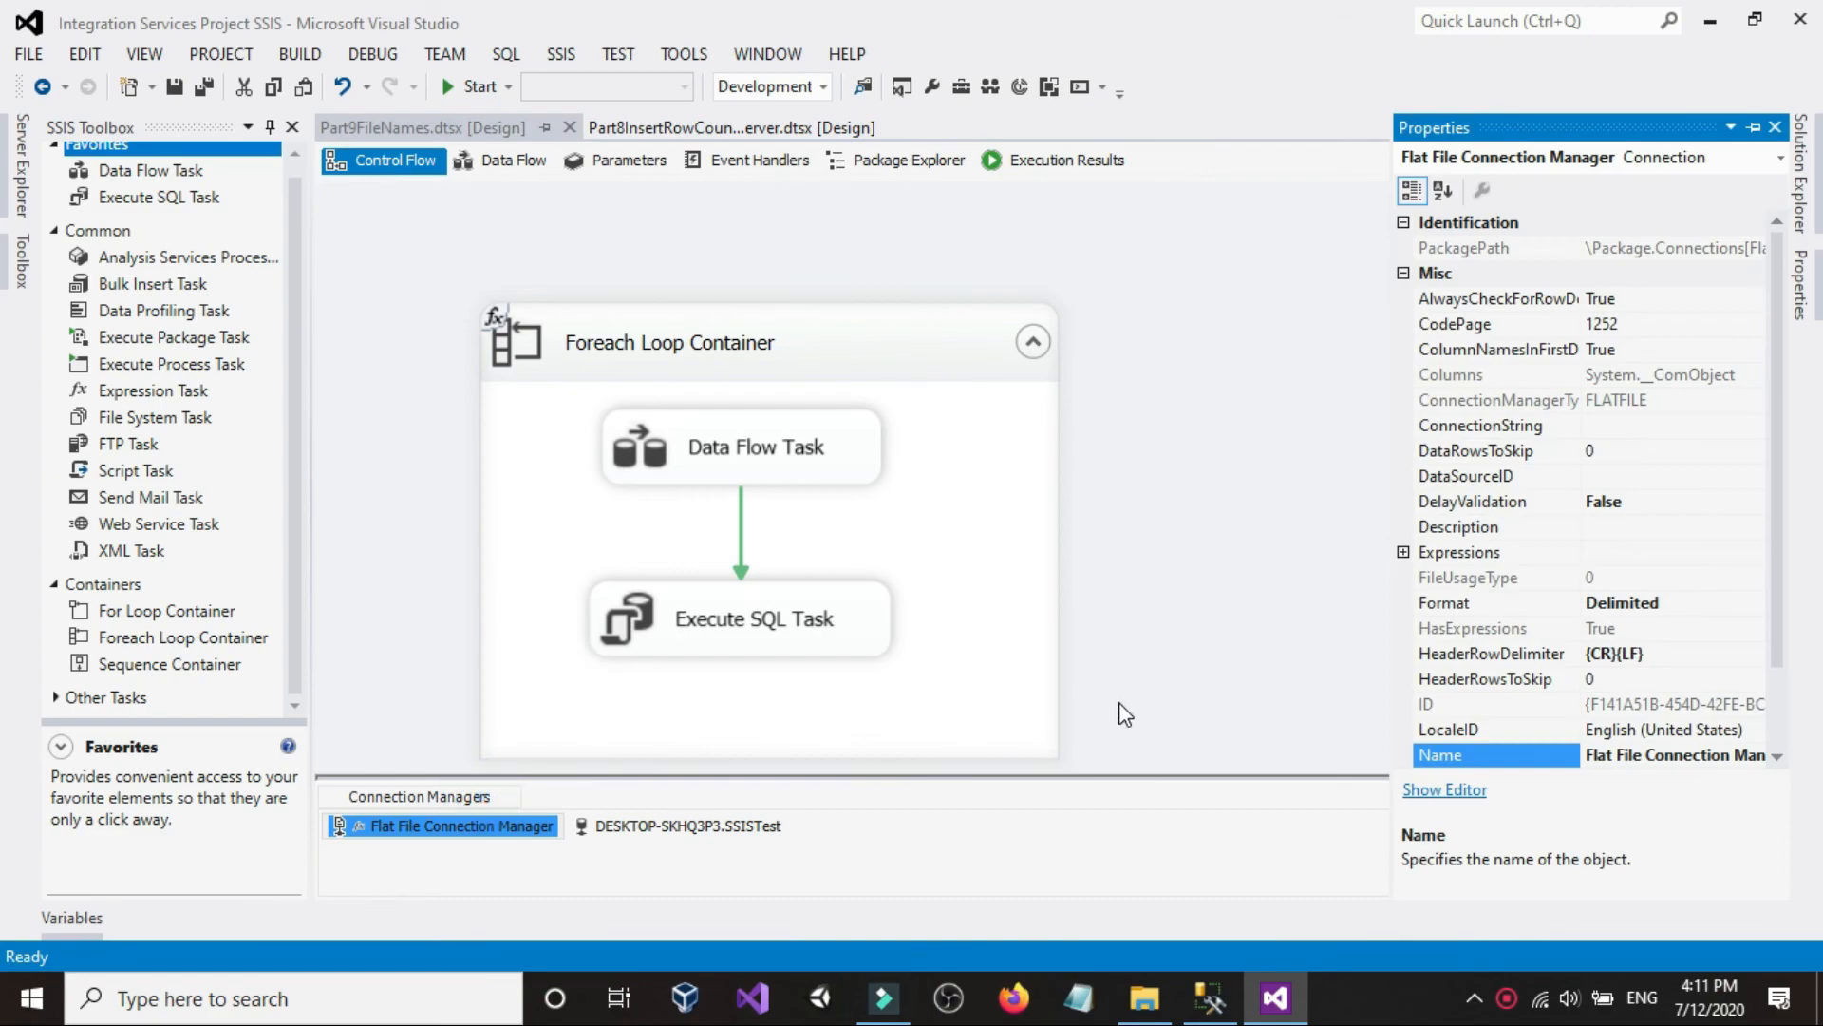
{"action": "left_click", "coordinate": [1518, 553]}
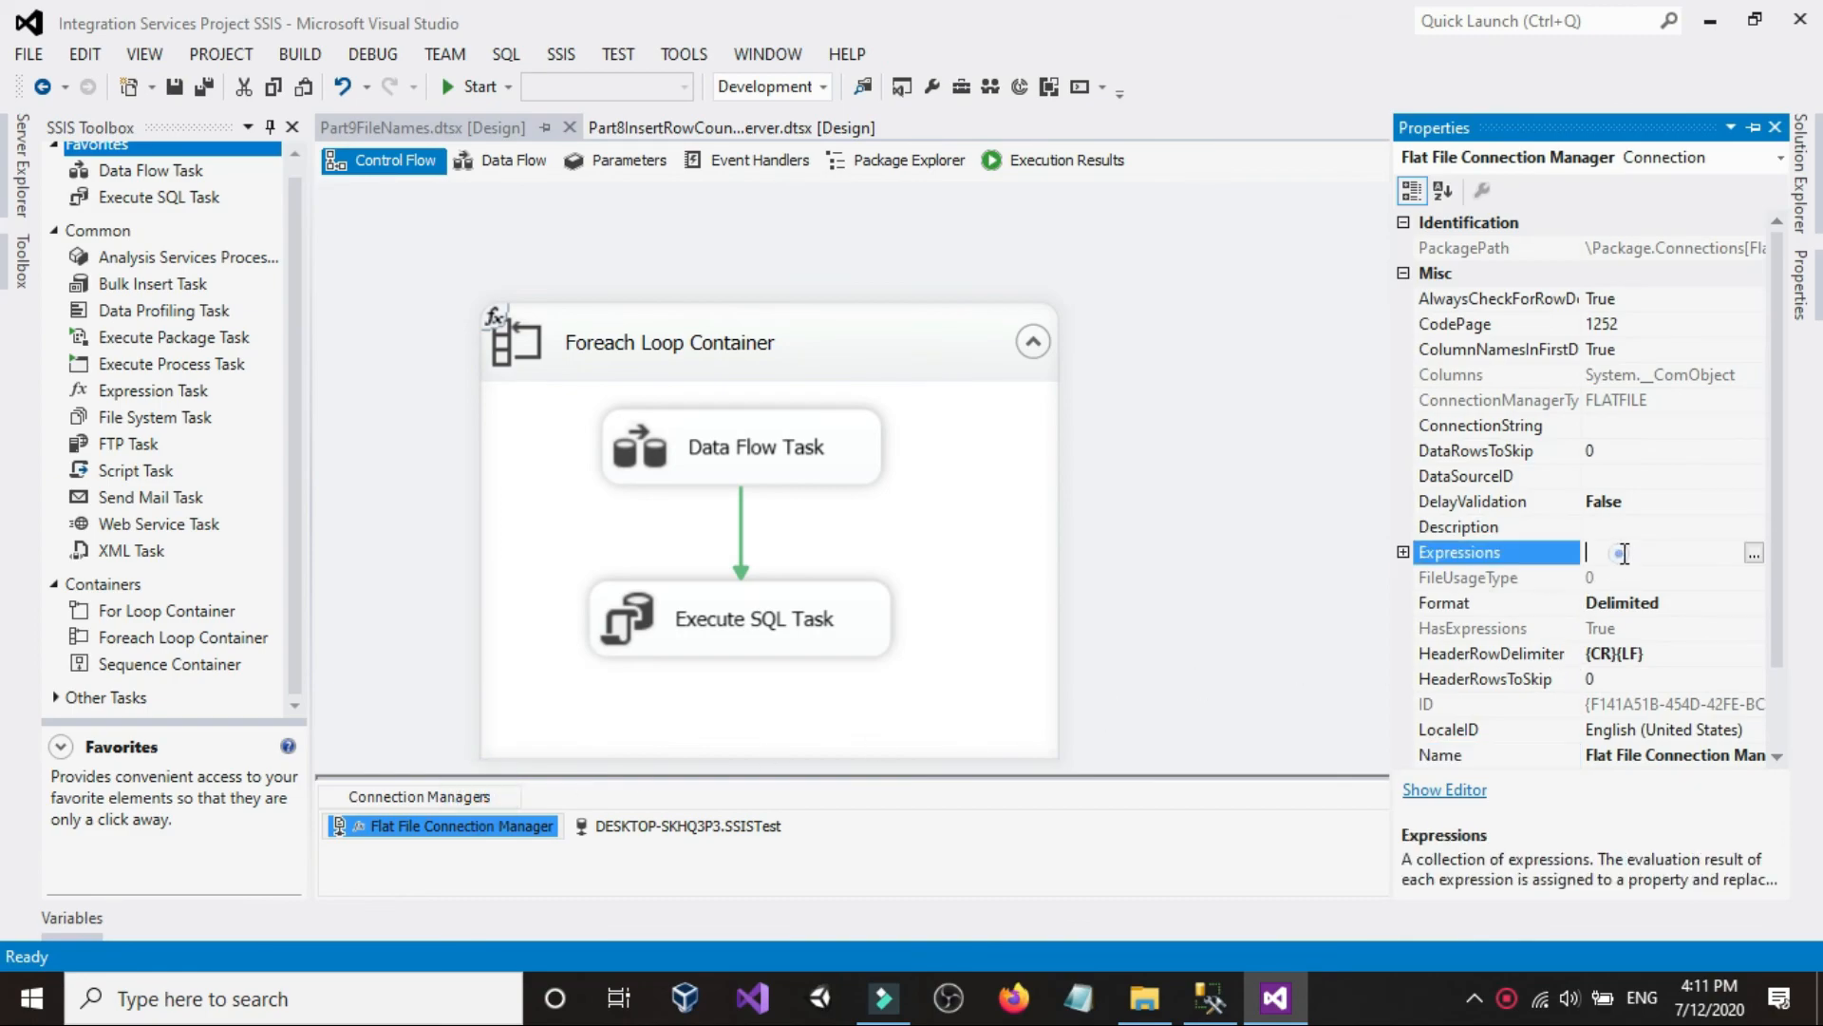
{"action": "left_click", "coordinate": [1756, 553]}
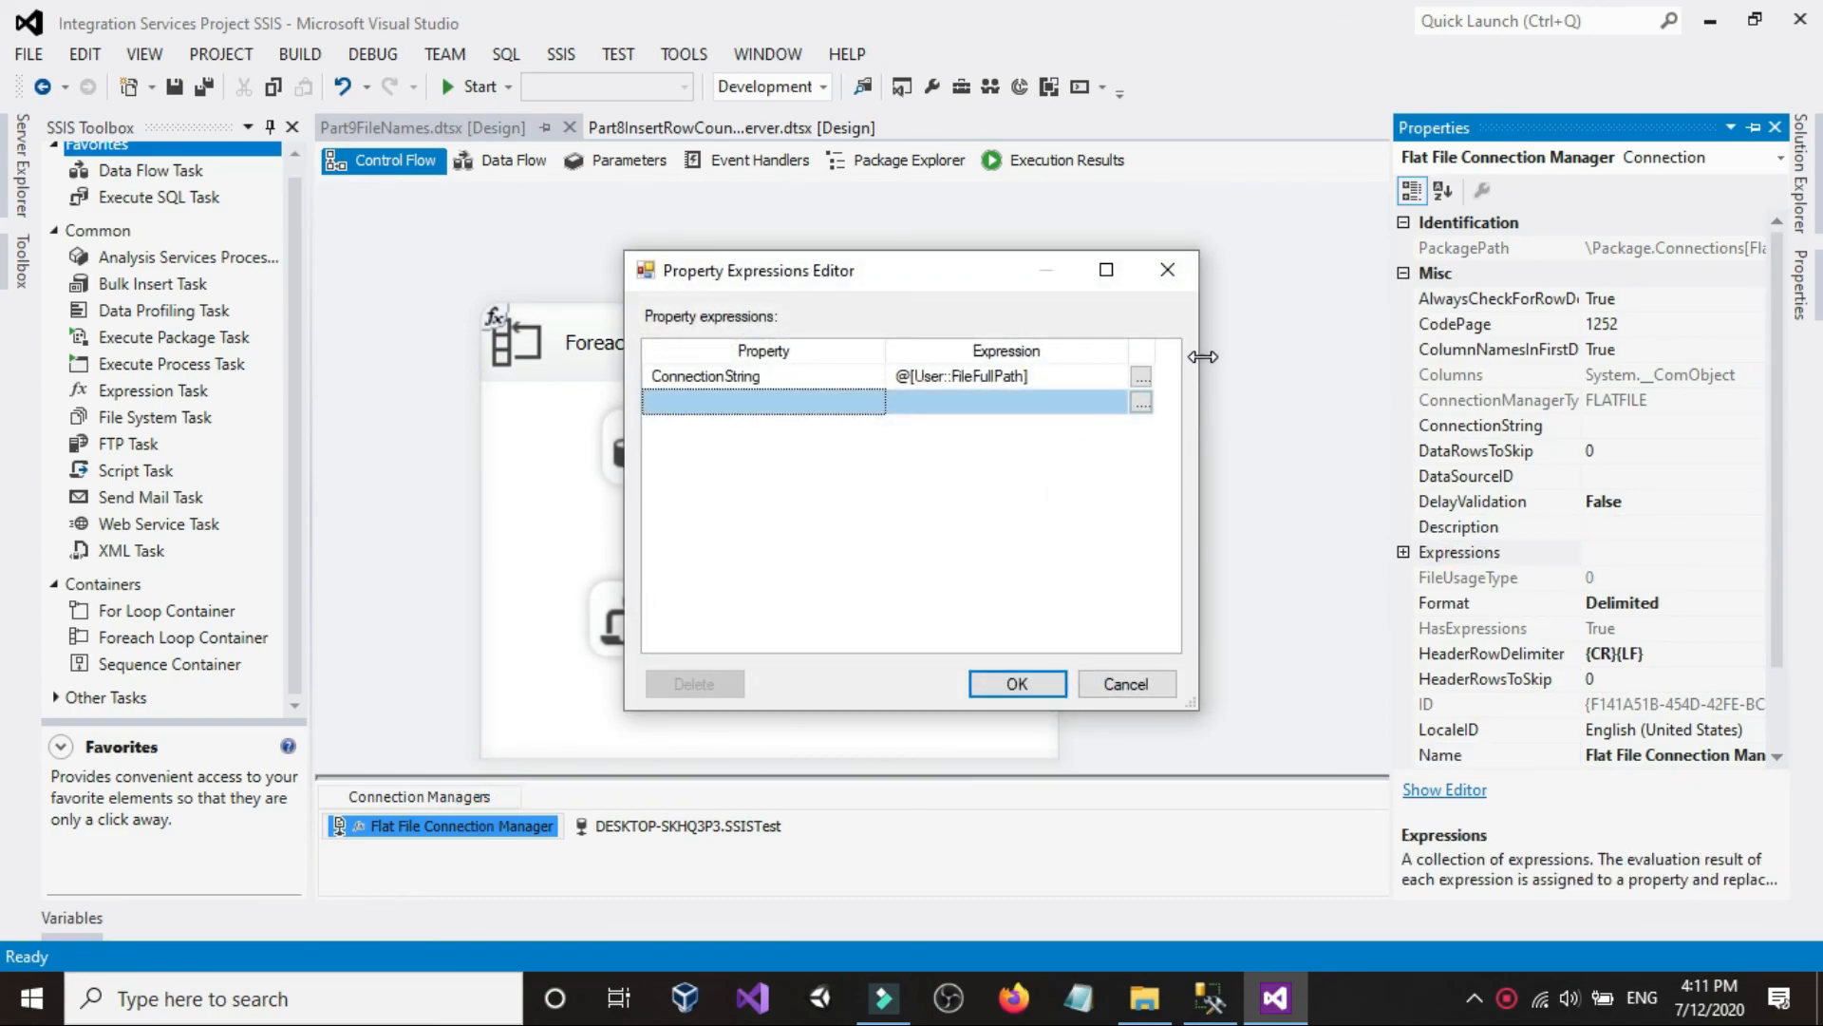
{"action": "left_click_drag", "start_coordinate": [1197, 368], "coordinate": [1364, 368]}
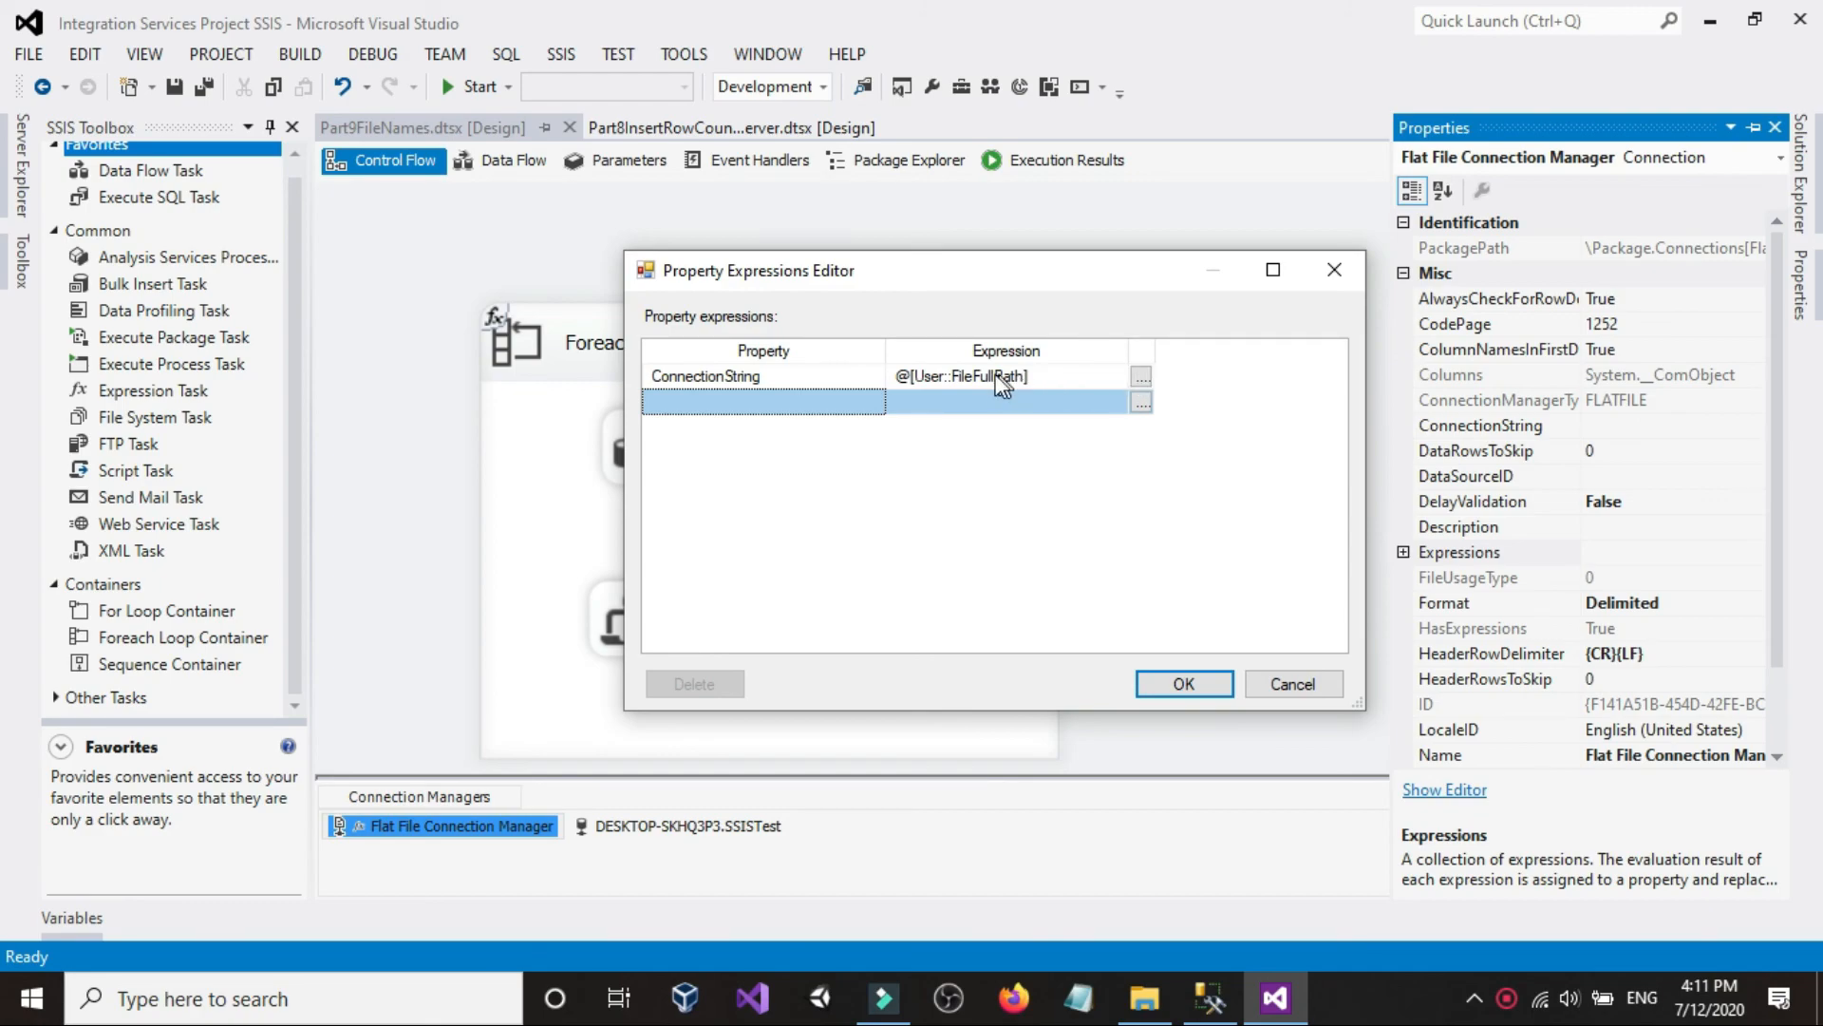
{"action": "left_click", "coordinate": [1292, 684]}
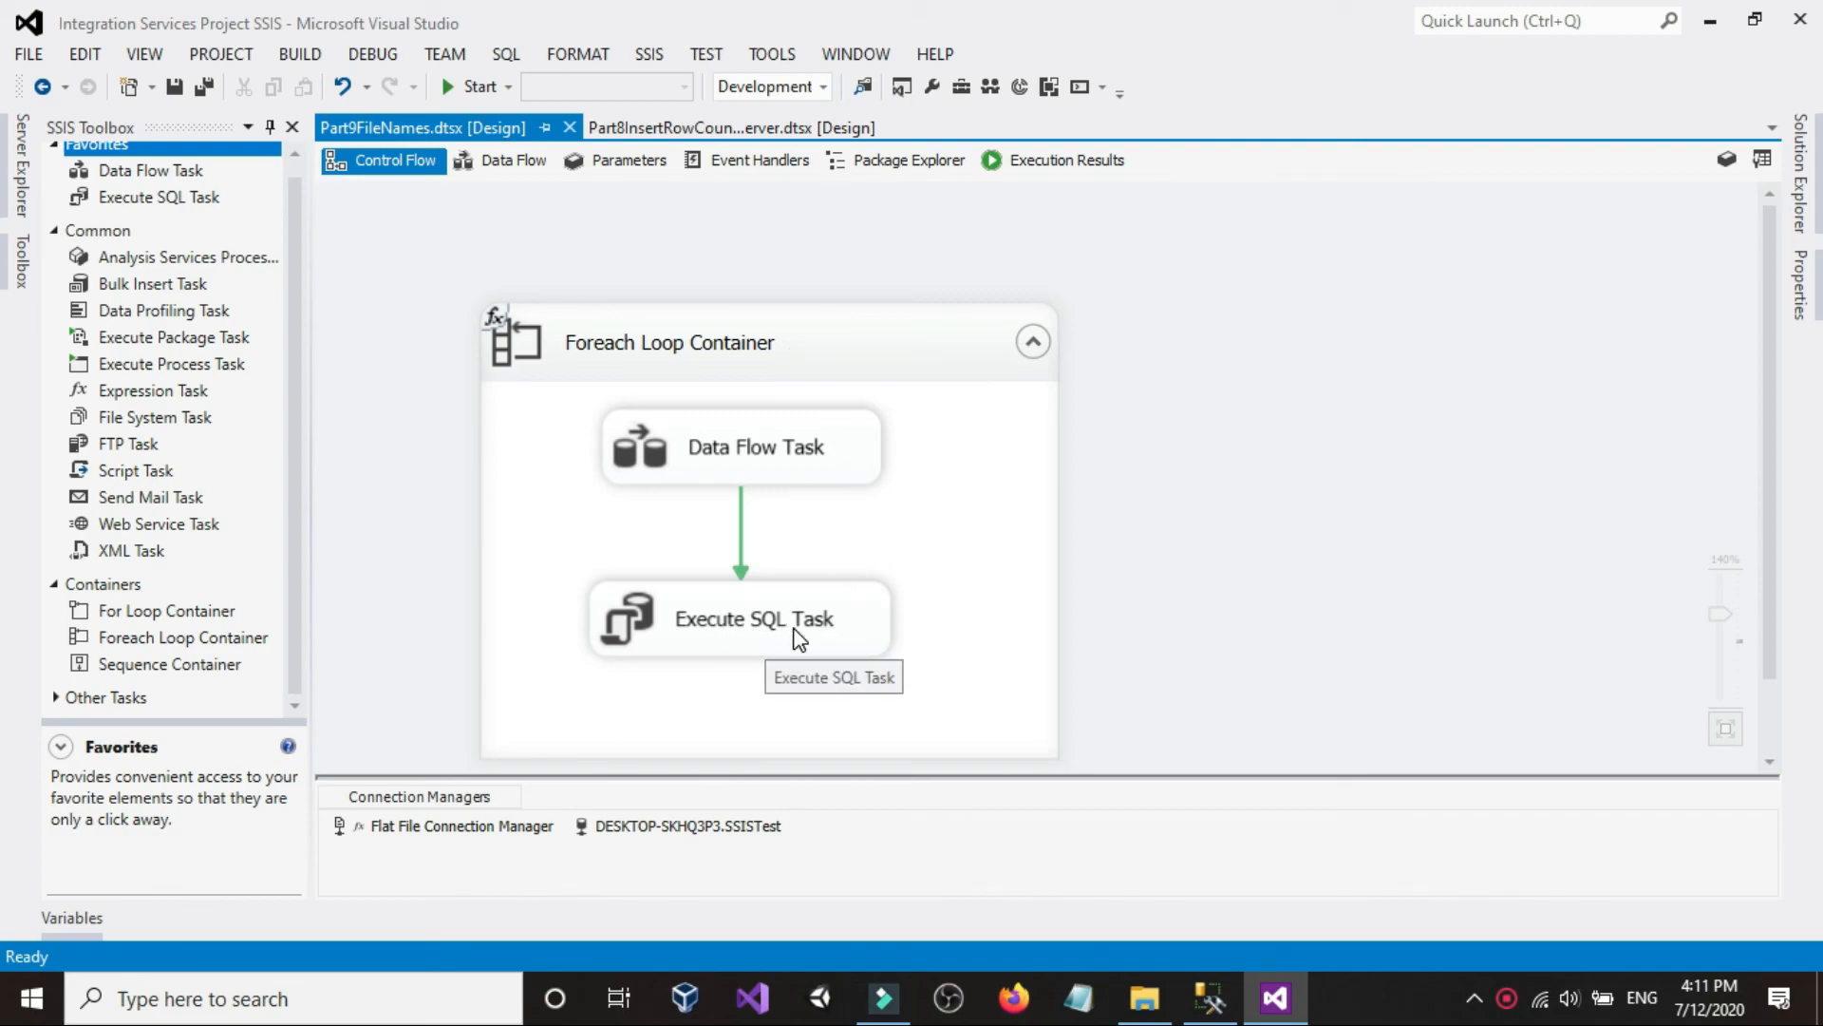
- Map the Execute SQL Task's input parameter 0 to the User::FileFullPath variable instead of the file name variable
{"action": "double_click", "coordinate": [795, 630]}
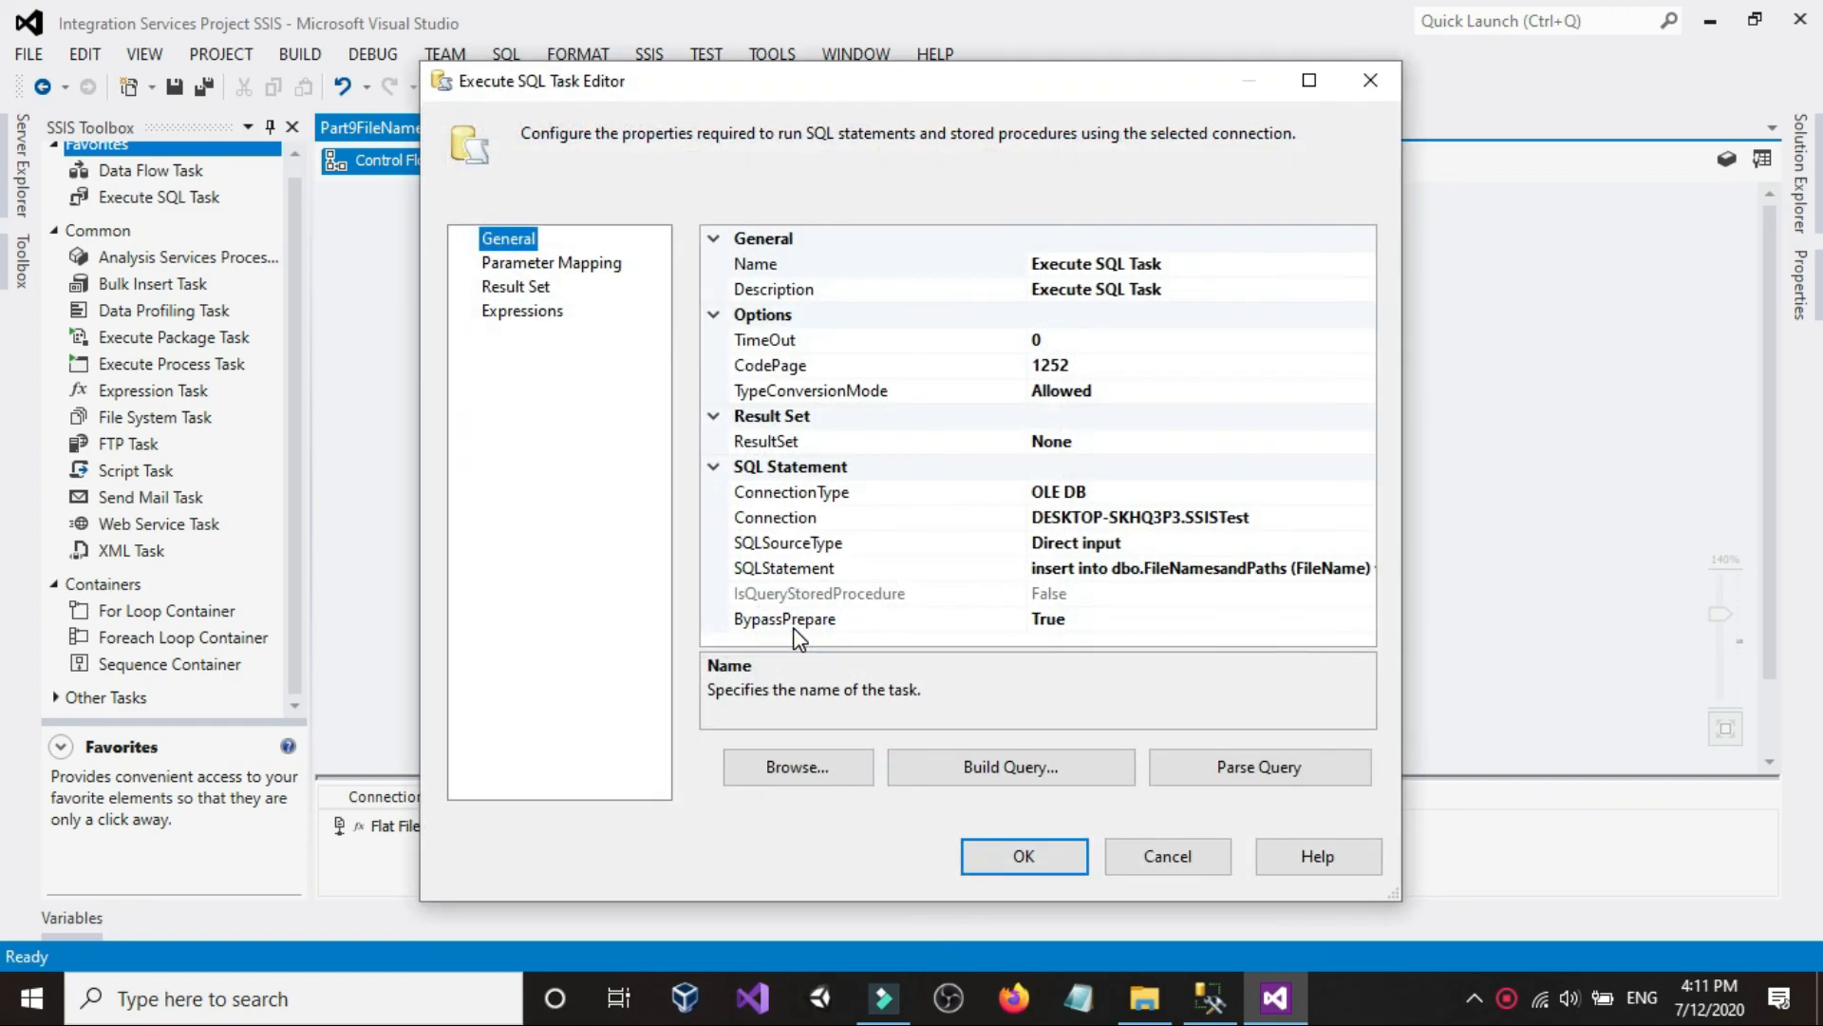
{"action": "left_click", "coordinate": [610, 265]}
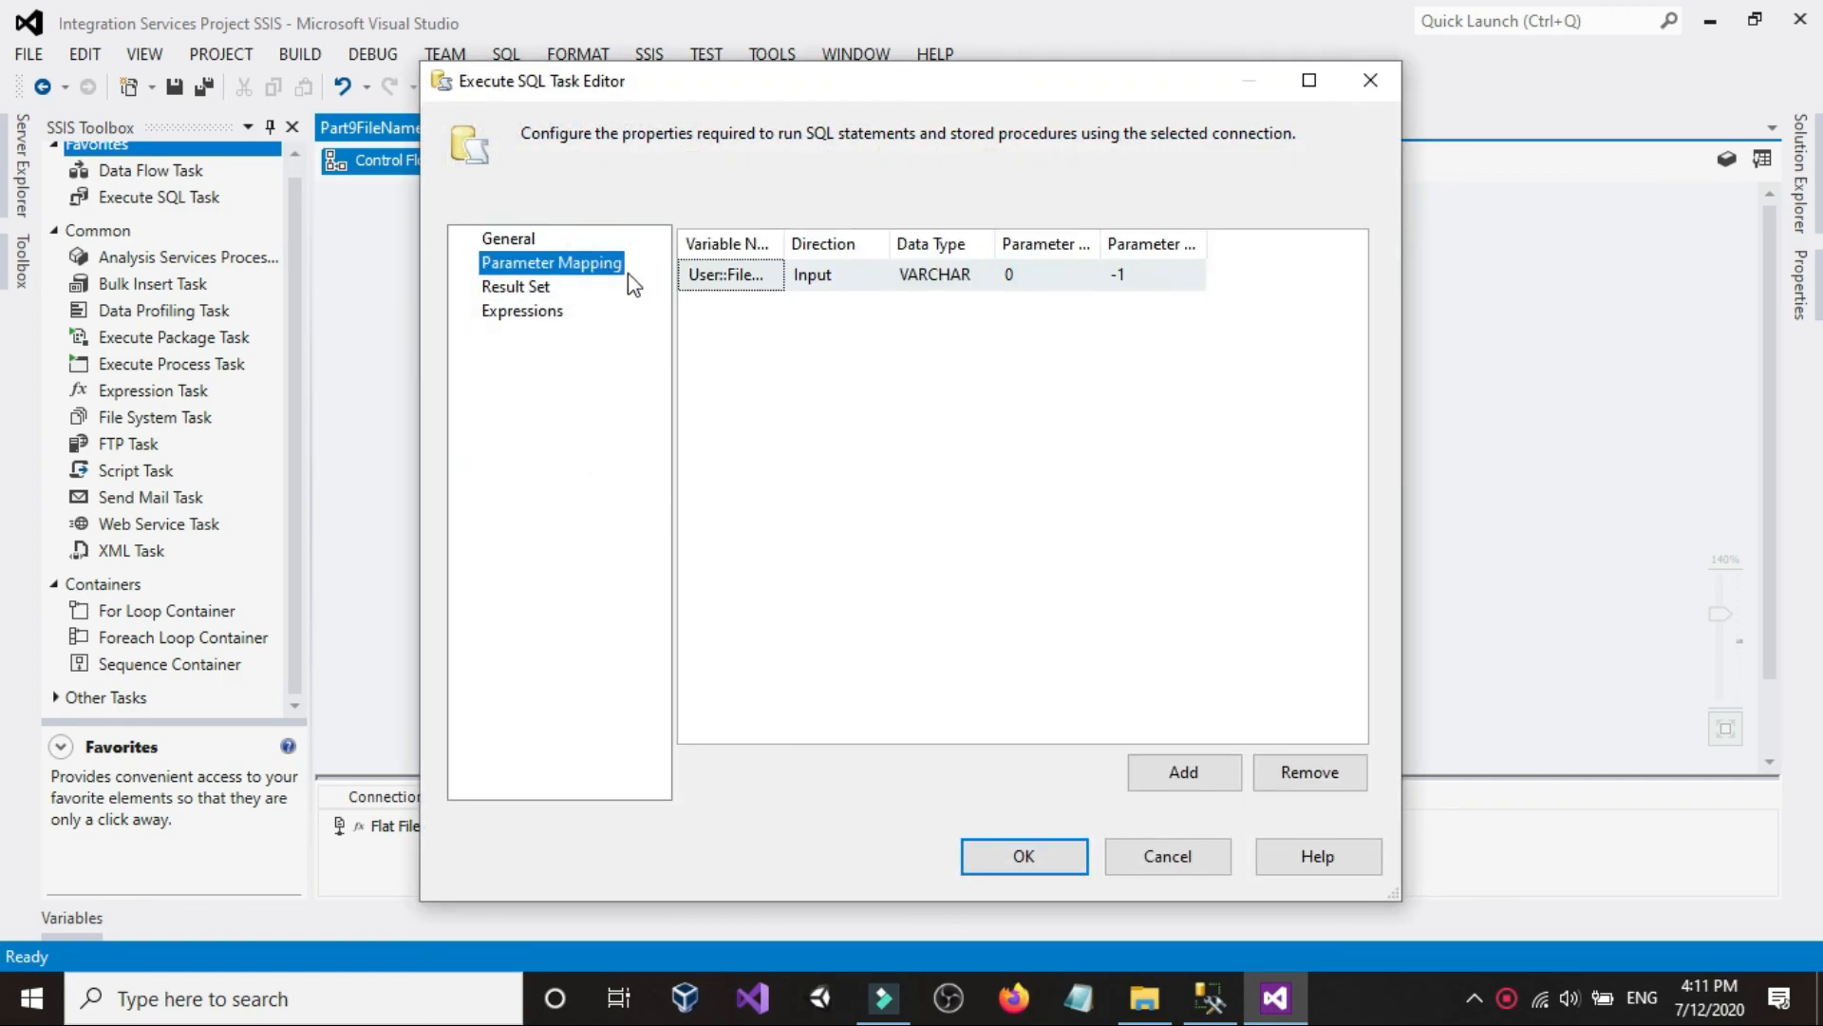
{"action": "left_click_drag", "start_coordinate": [784, 243], "coordinate": [912, 244]}
{"action": "left_click", "coordinate": [875, 273]}
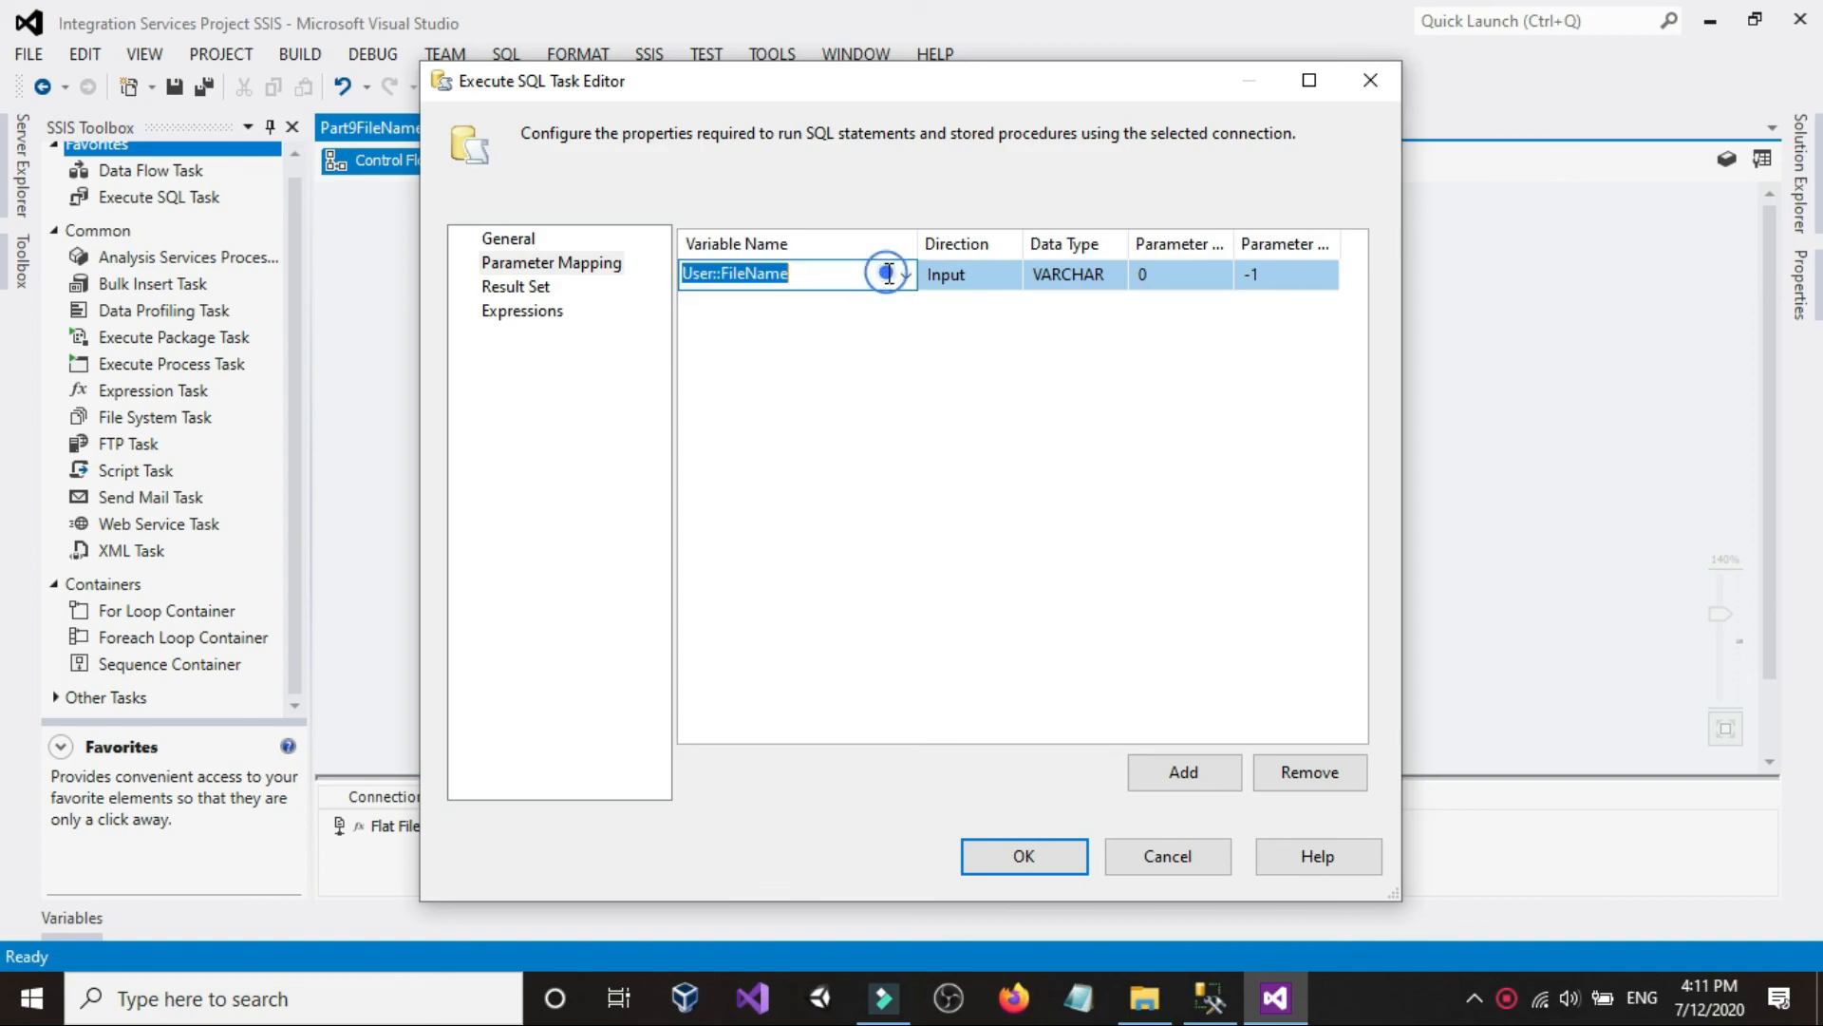
{"action": "left_click", "coordinate": [906, 274]}
{"action": "scroll", "coordinate": [846, 314], "scroll_direction": "up", "scroll_amount": 2}
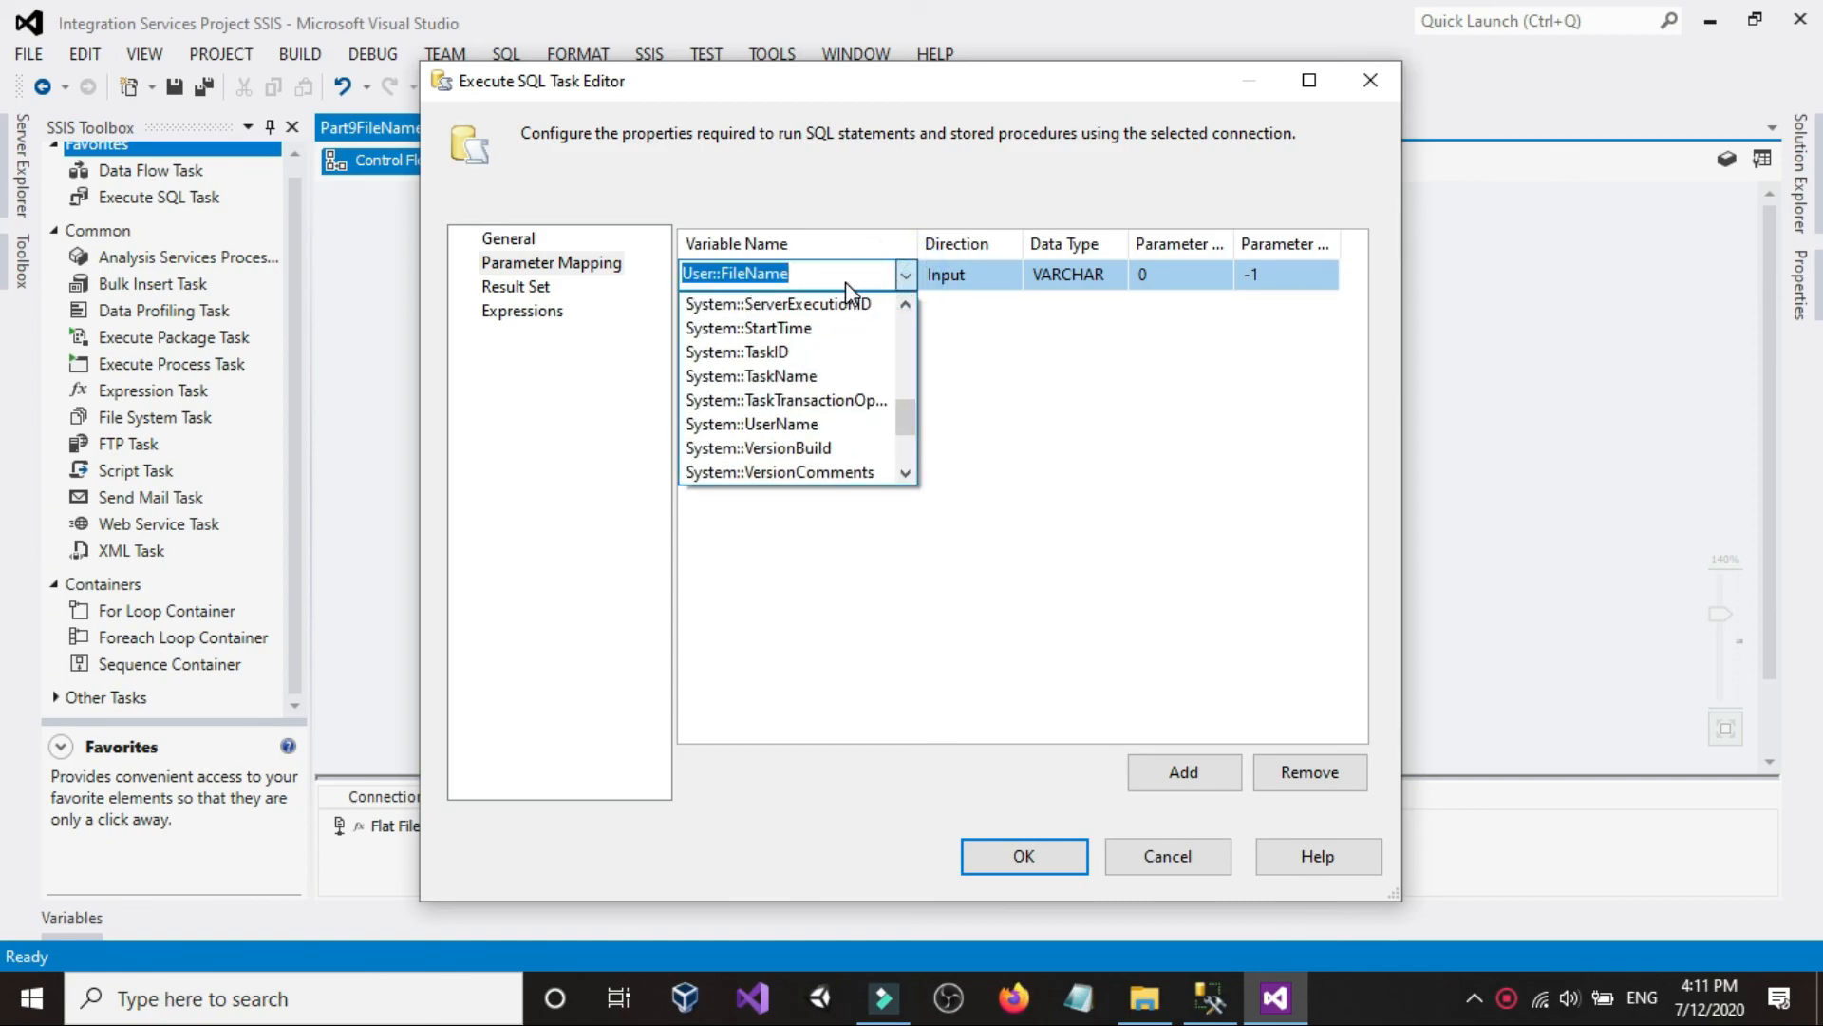
{"action": "scroll", "coordinate": [828, 323], "scroll_direction": "down", "scroll_amount": 1}
{"action": "scroll", "coordinate": [826, 302], "scroll_direction": "up", "scroll_amount": 3}
{"action": "scroll", "coordinate": [848, 387], "scroll_direction": "down", "scroll_amount": 4}
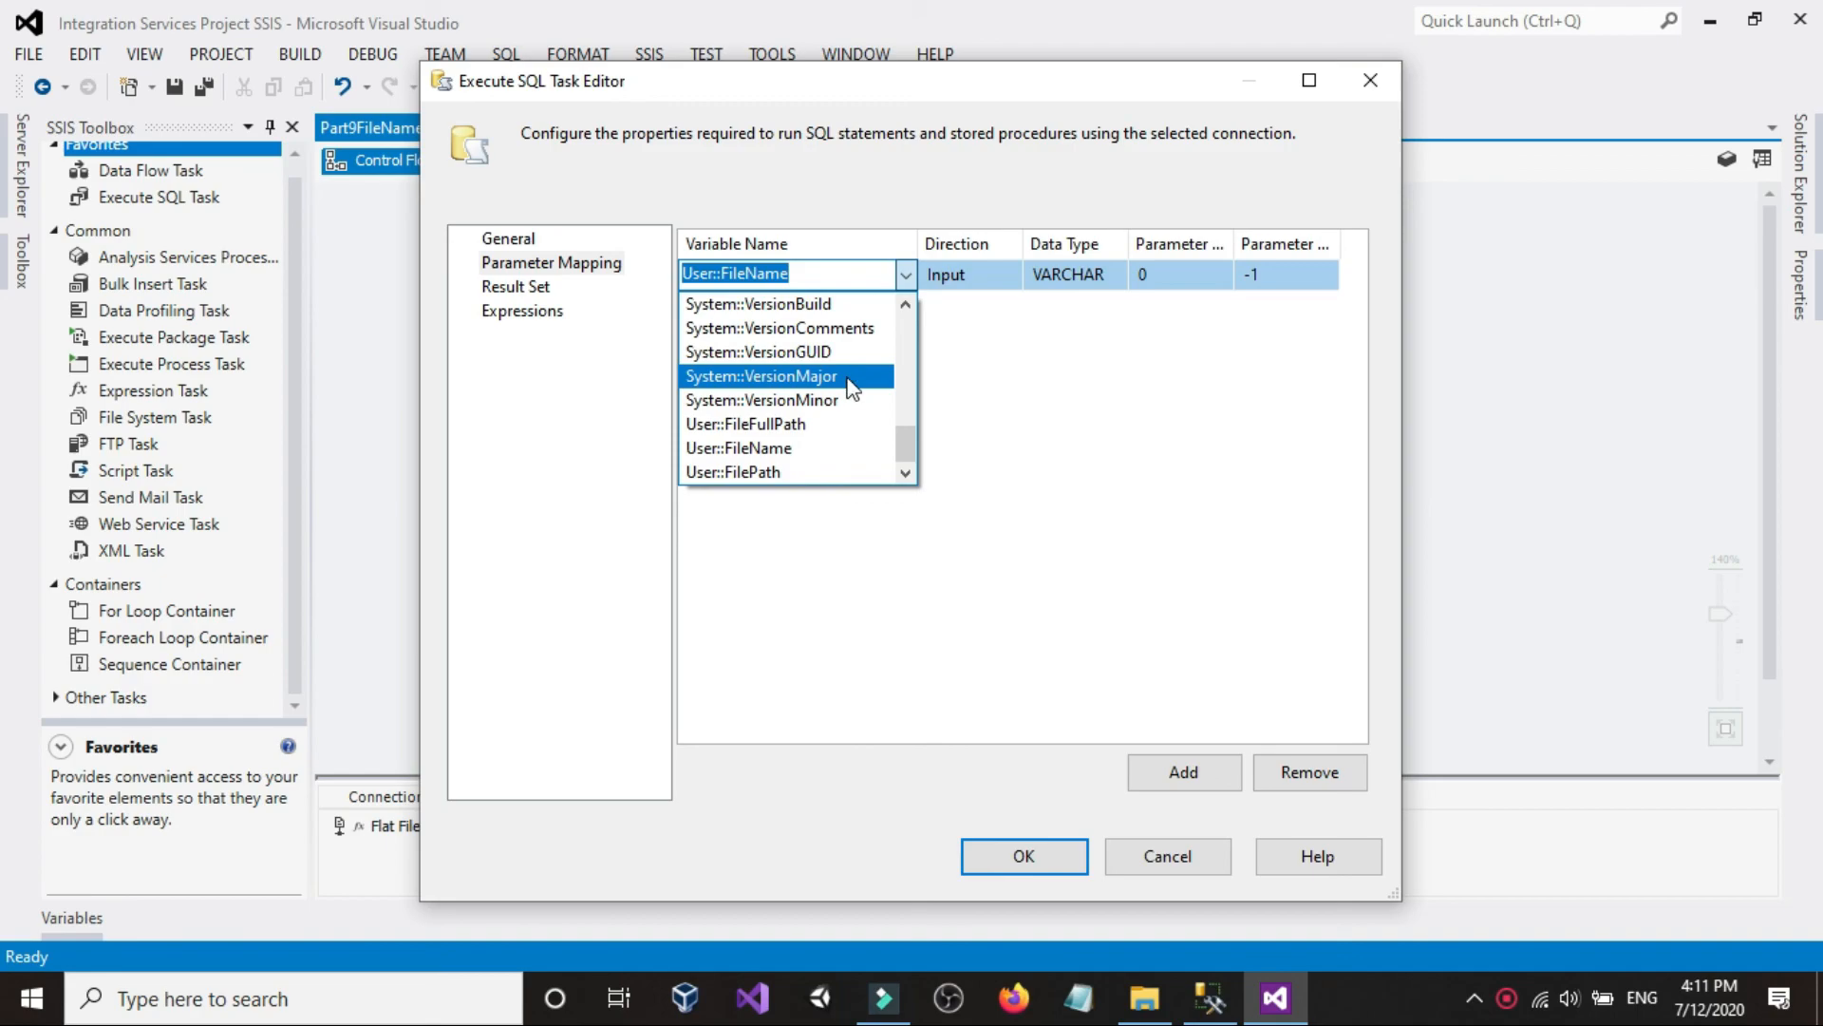
{"action": "left_click", "coordinate": [777, 423]}
{"action": "left_click", "coordinate": [1026, 860]}
- Run the Part9FileNames package in debug mode
{"action": "left_click", "coordinate": [1600, 387]}
{"action": "left_click", "coordinate": [467, 87]}
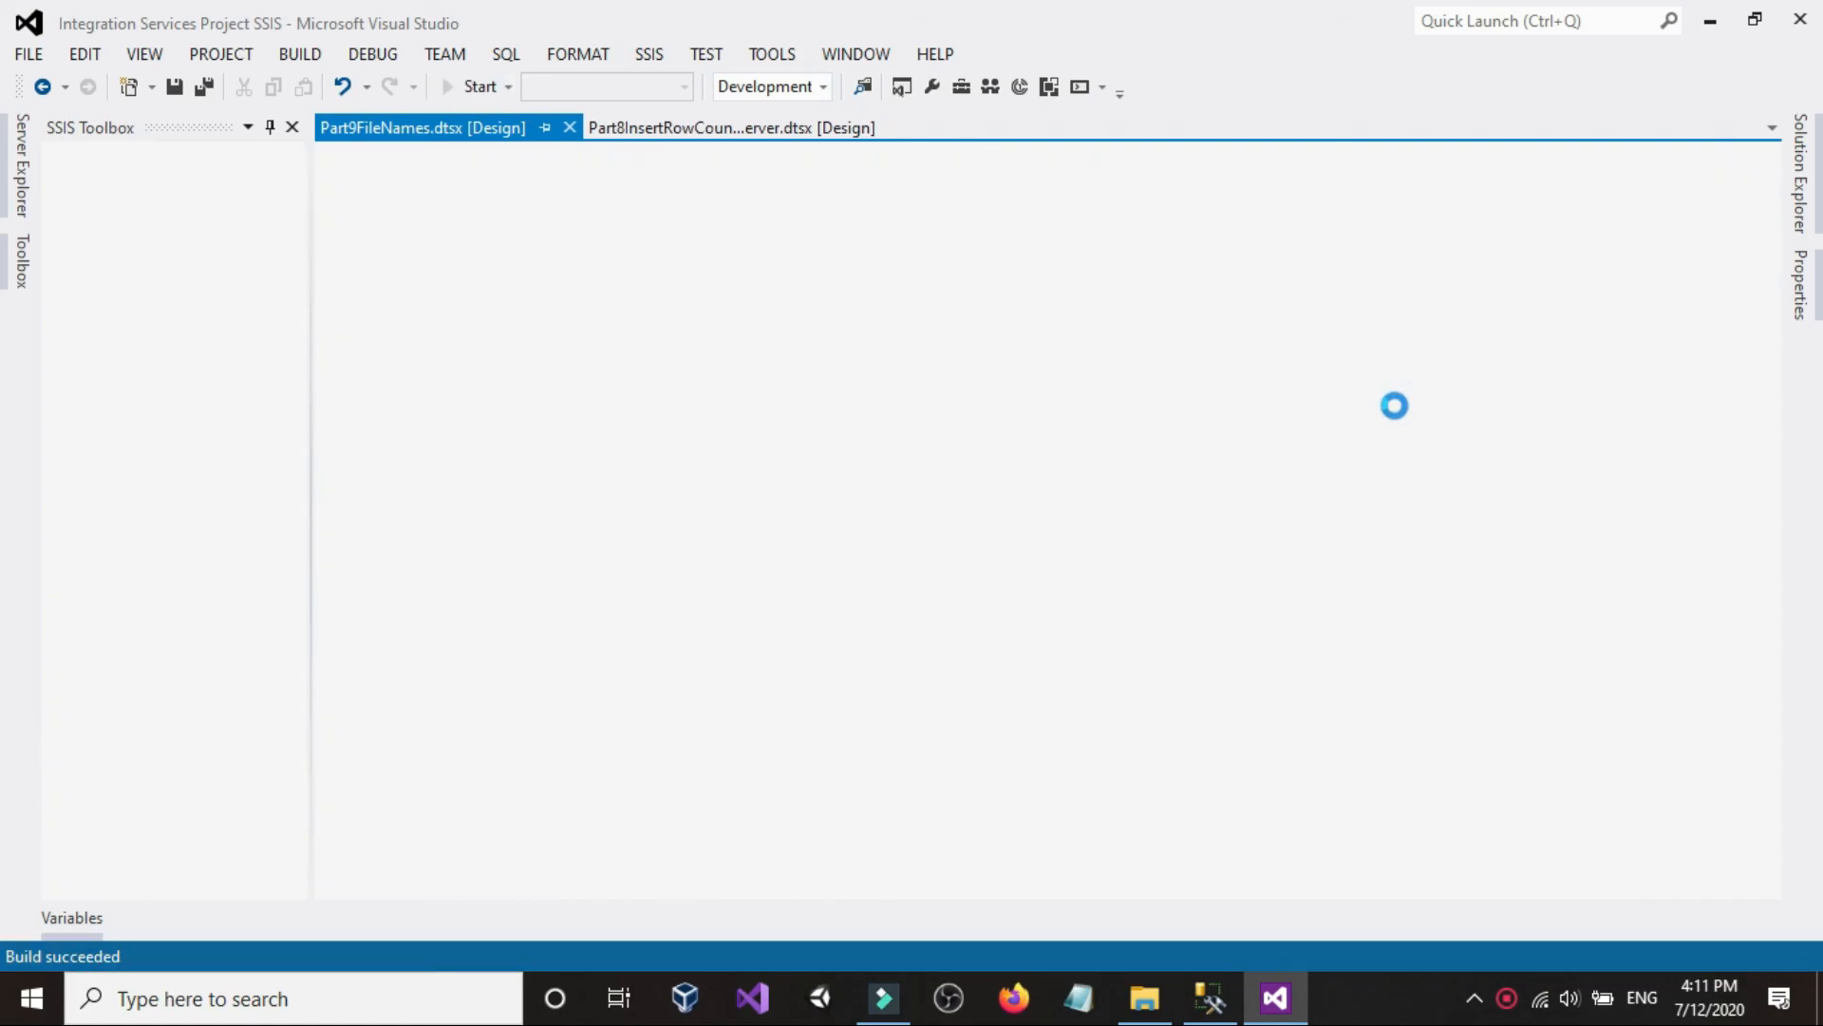
{"action": "scroll", "coordinate": [1049, 367], "scroll_direction": "down", "scroll_amount": 3}
{"action": "scroll", "coordinate": [1014, 403], "scroll_direction": "up", "scroll_amount": 3}
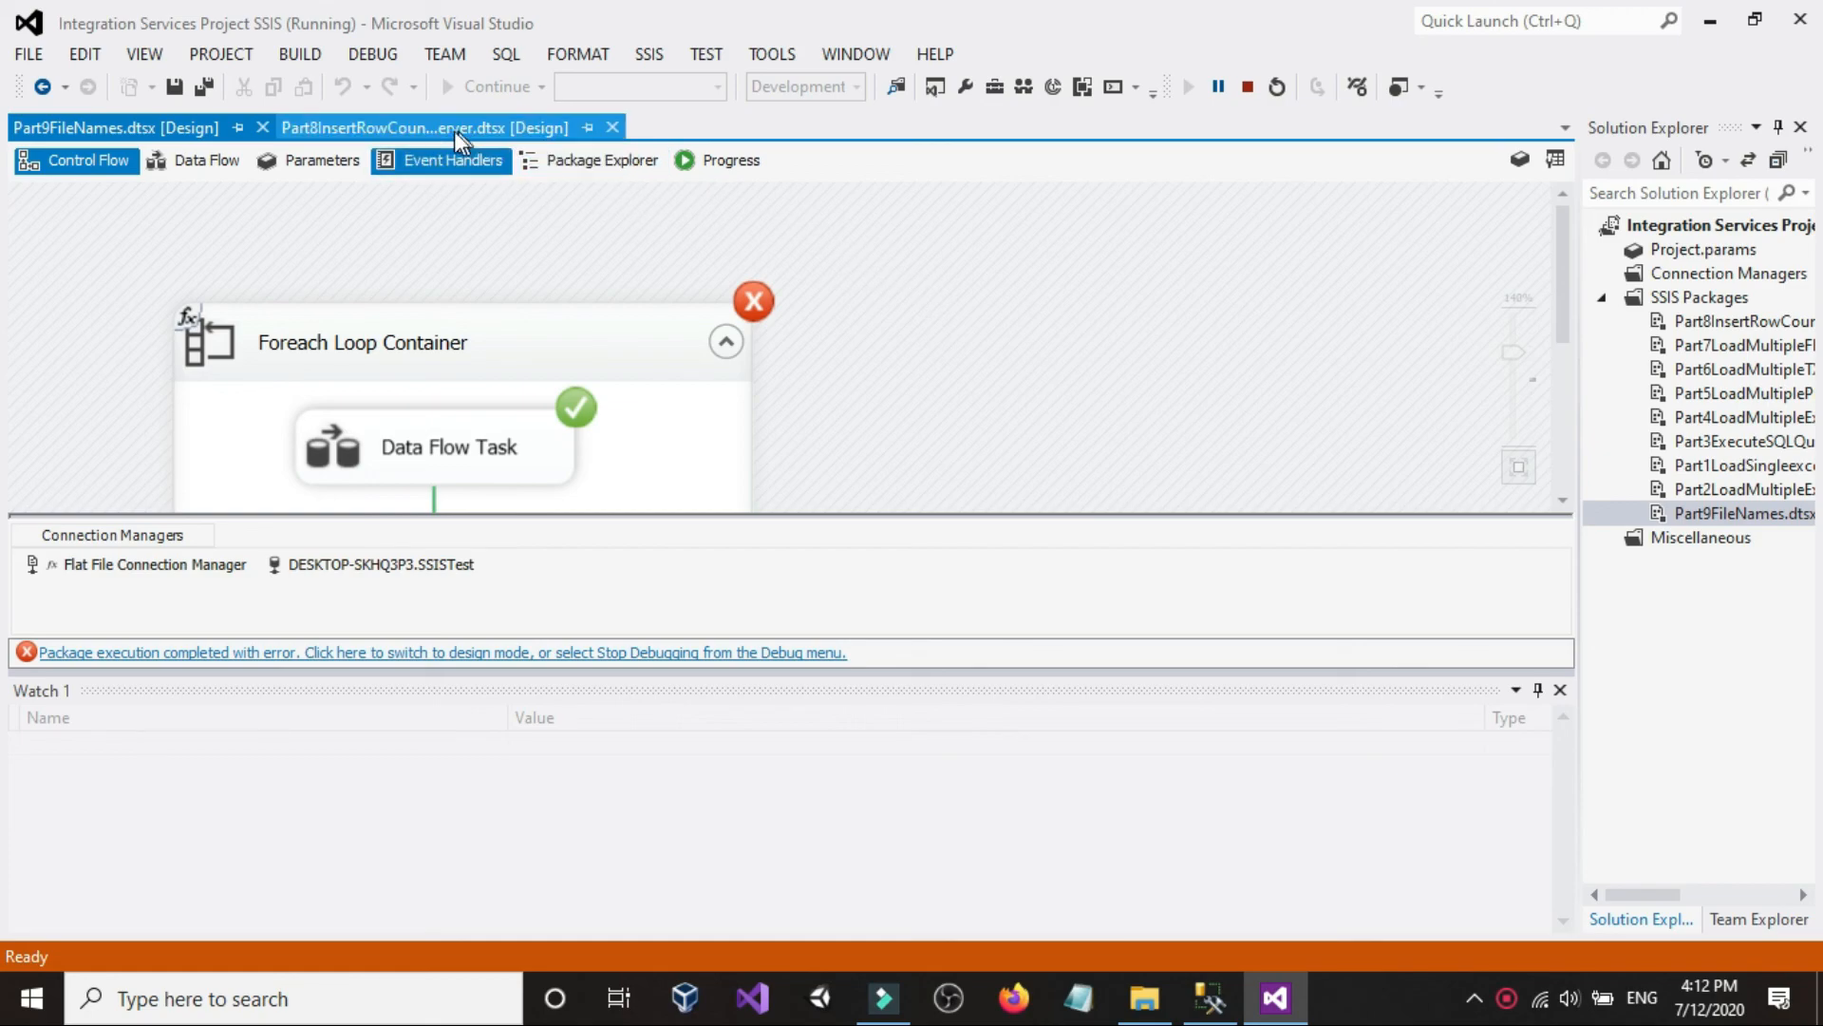
- Examine the package's execution progress messages for the Data Flow Task and Execute SQL Task, closing the Watch 1 window for more room
{"action": "left_click", "coordinate": [716, 157]}
{"action": "scroll", "coordinate": [911, 456], "scroll_direction": "down", "scroll_amount": 2}
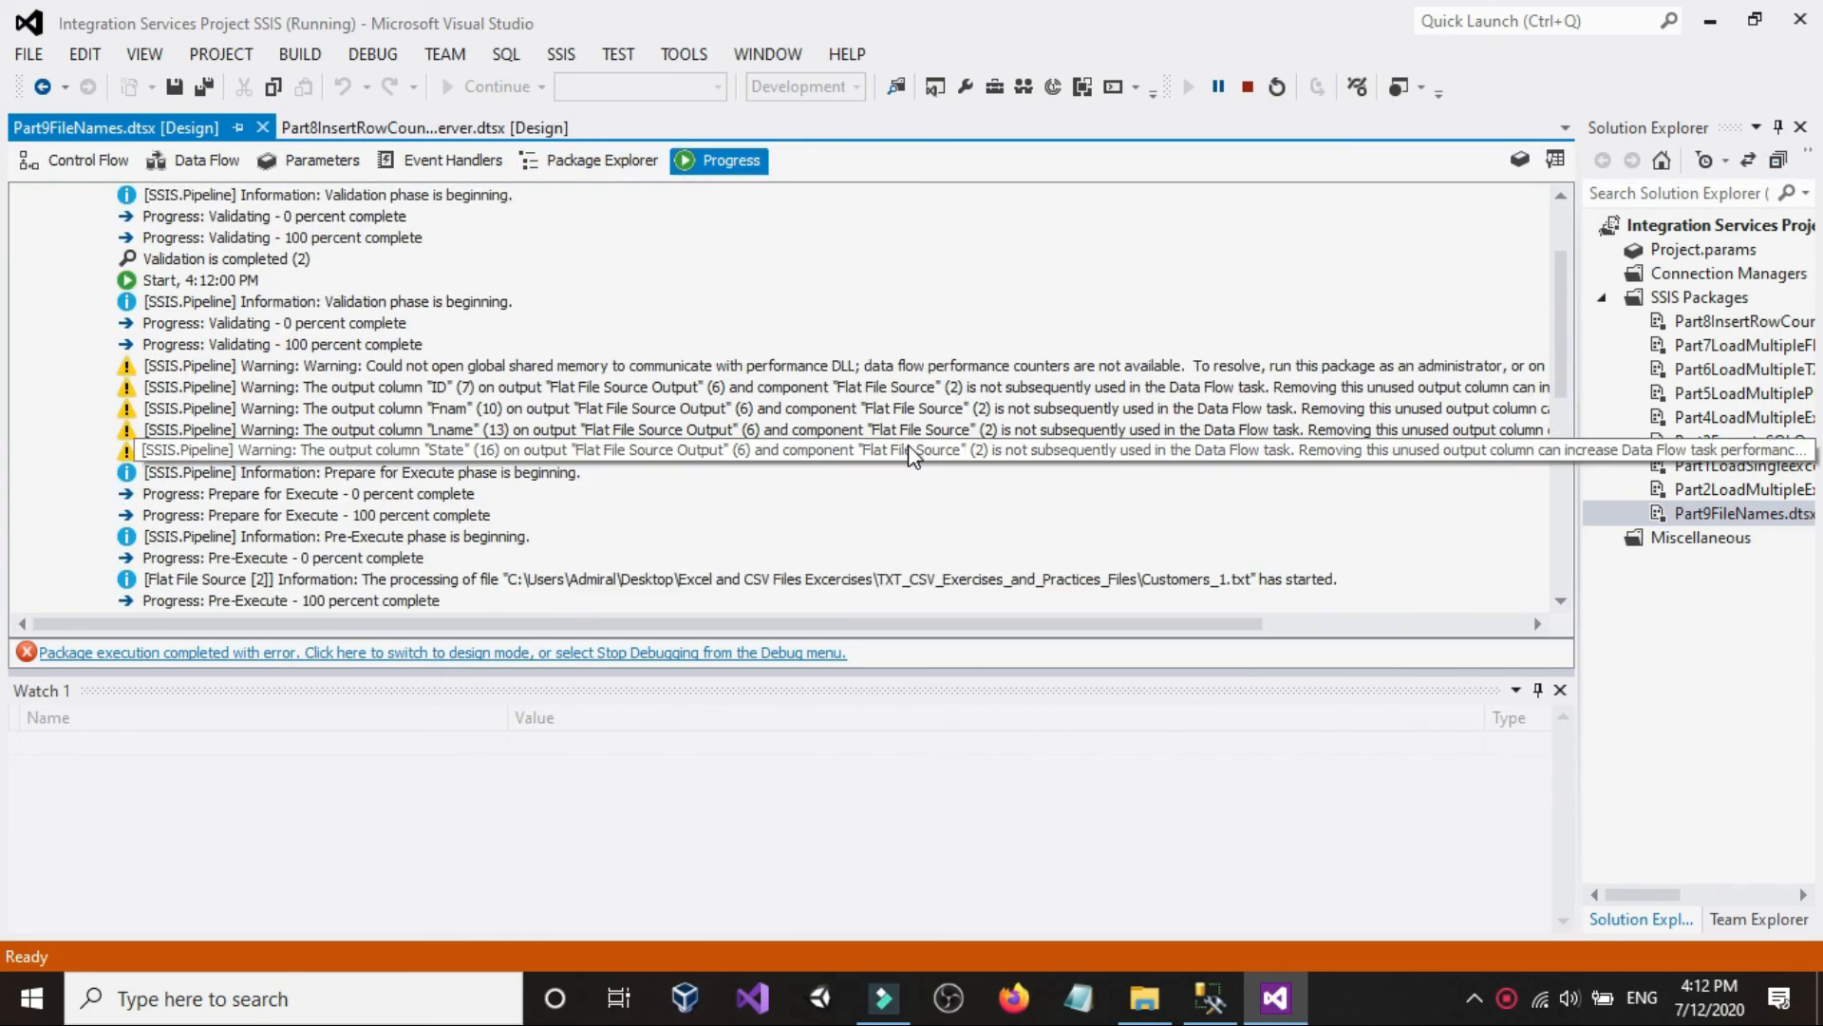
{"action": "left_click", "coordinate": [1559, 692]}
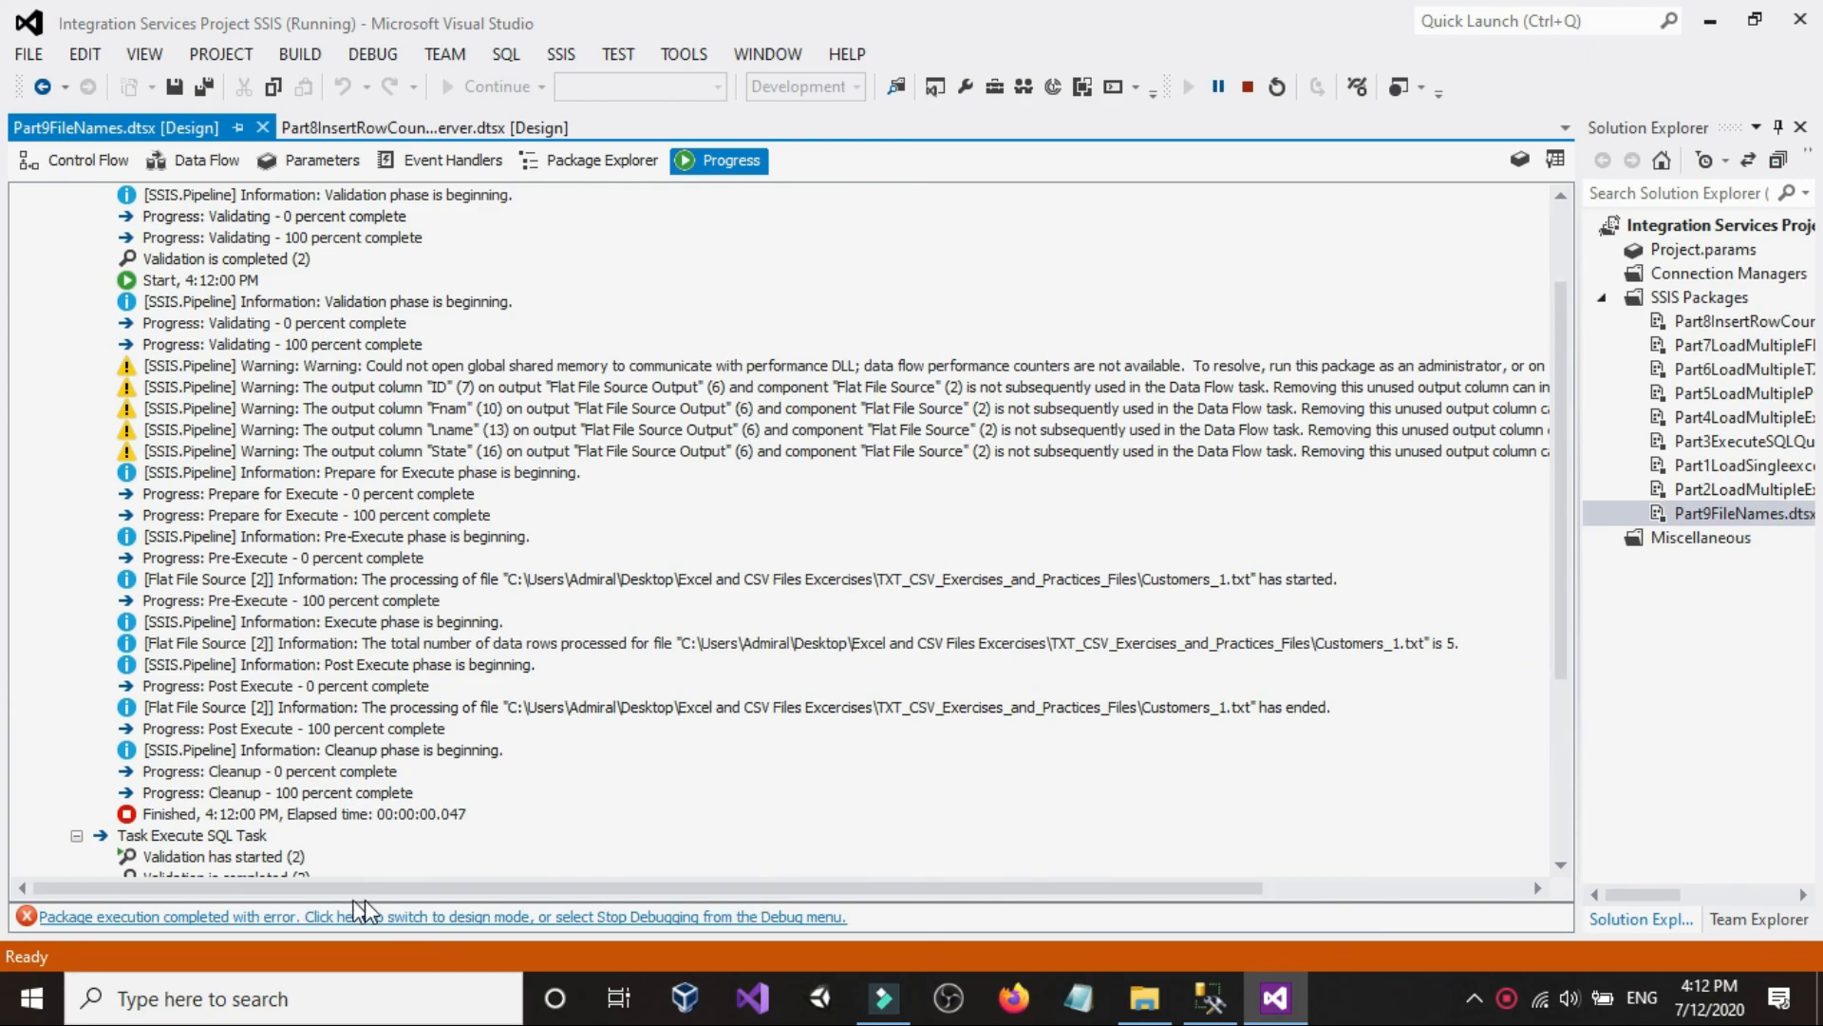
{"action": "left_click_drag", "start_coordinate": [372, 883], "coordinate": [490, 888]}
{"action": "scroll", "coordinate": [475, 737], "scroll_direction": "down", "scroll_amount": 5}
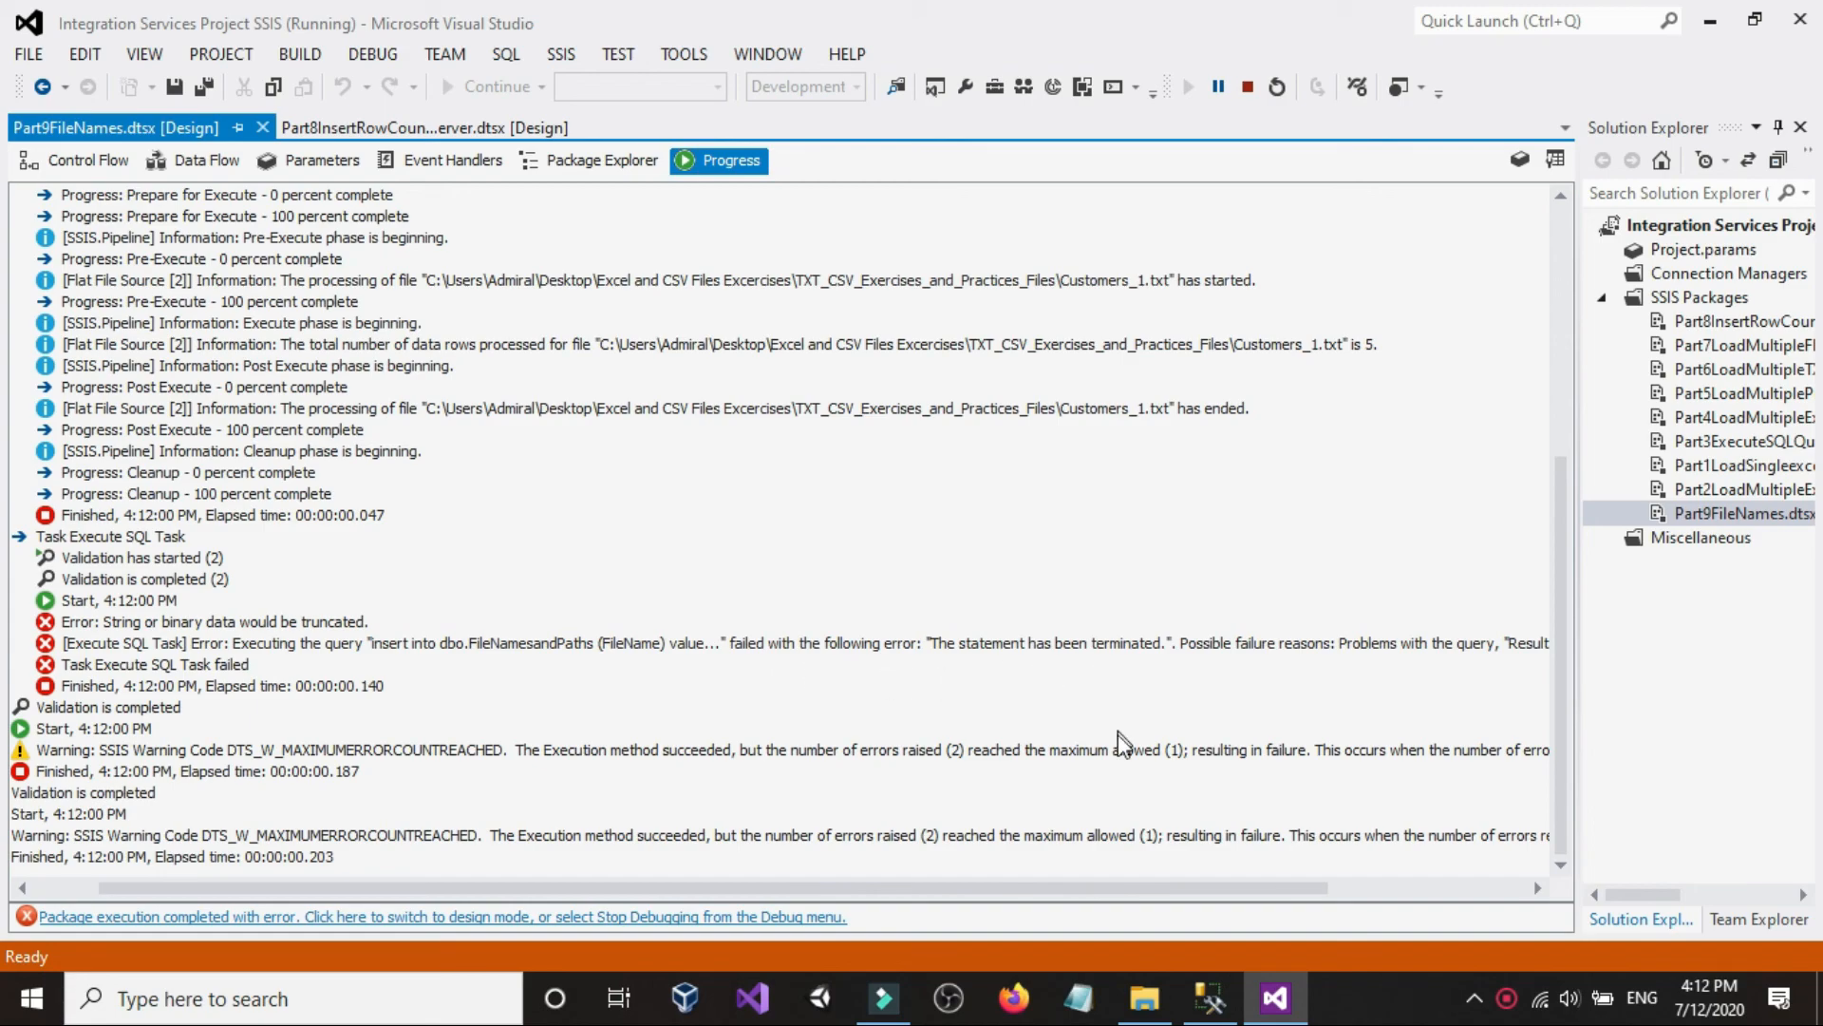
{"action": "left_click_drag", "start_coordinate": [1092, 885], "coordinate": [835, 892]}
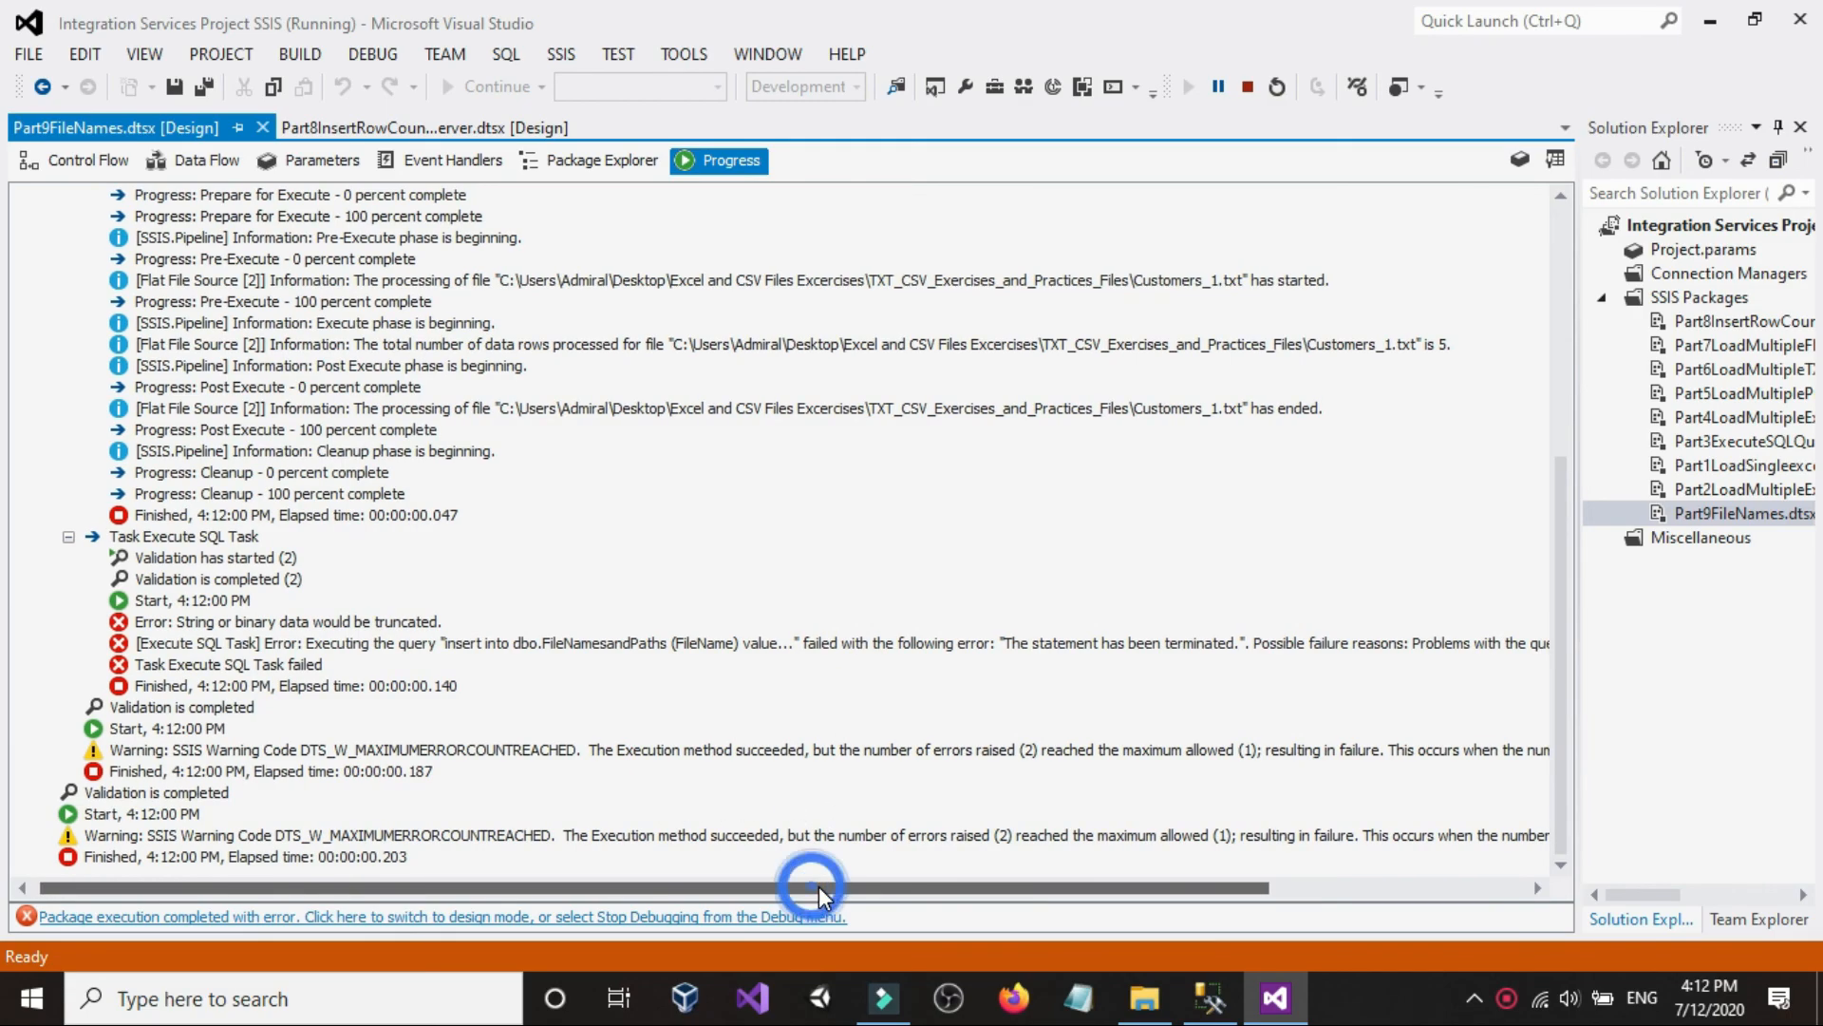
{"action": "scroll", "coordinate": [808, 843], "scroll_direction": "up", "scroll_amount": 5}
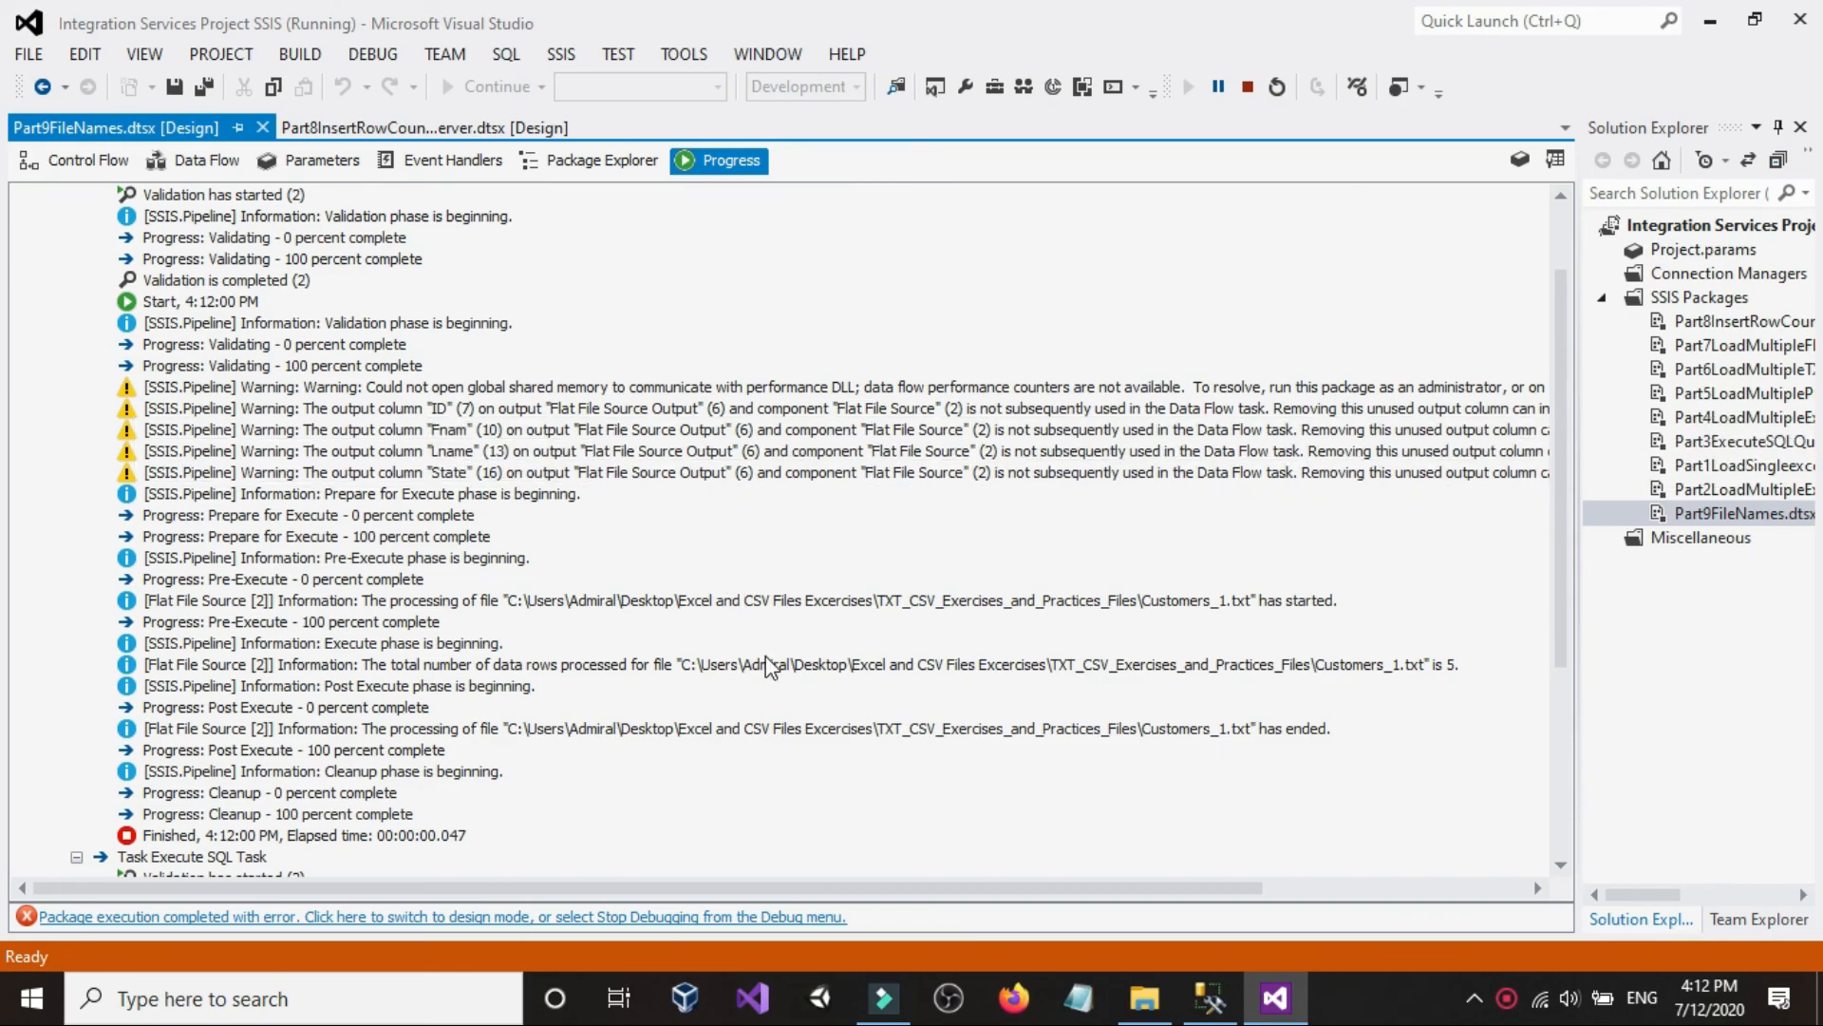
{"action": "left_click_drag", "start_coordinate": [796, 888], "coordinate": [758, 885]}
- Switch to SQL Server Management Studio, check the FileName column's data type under dbo.FileNamesandPaths and return to the query
{"action": "left_click", "coordinate": [1207, 1000]}
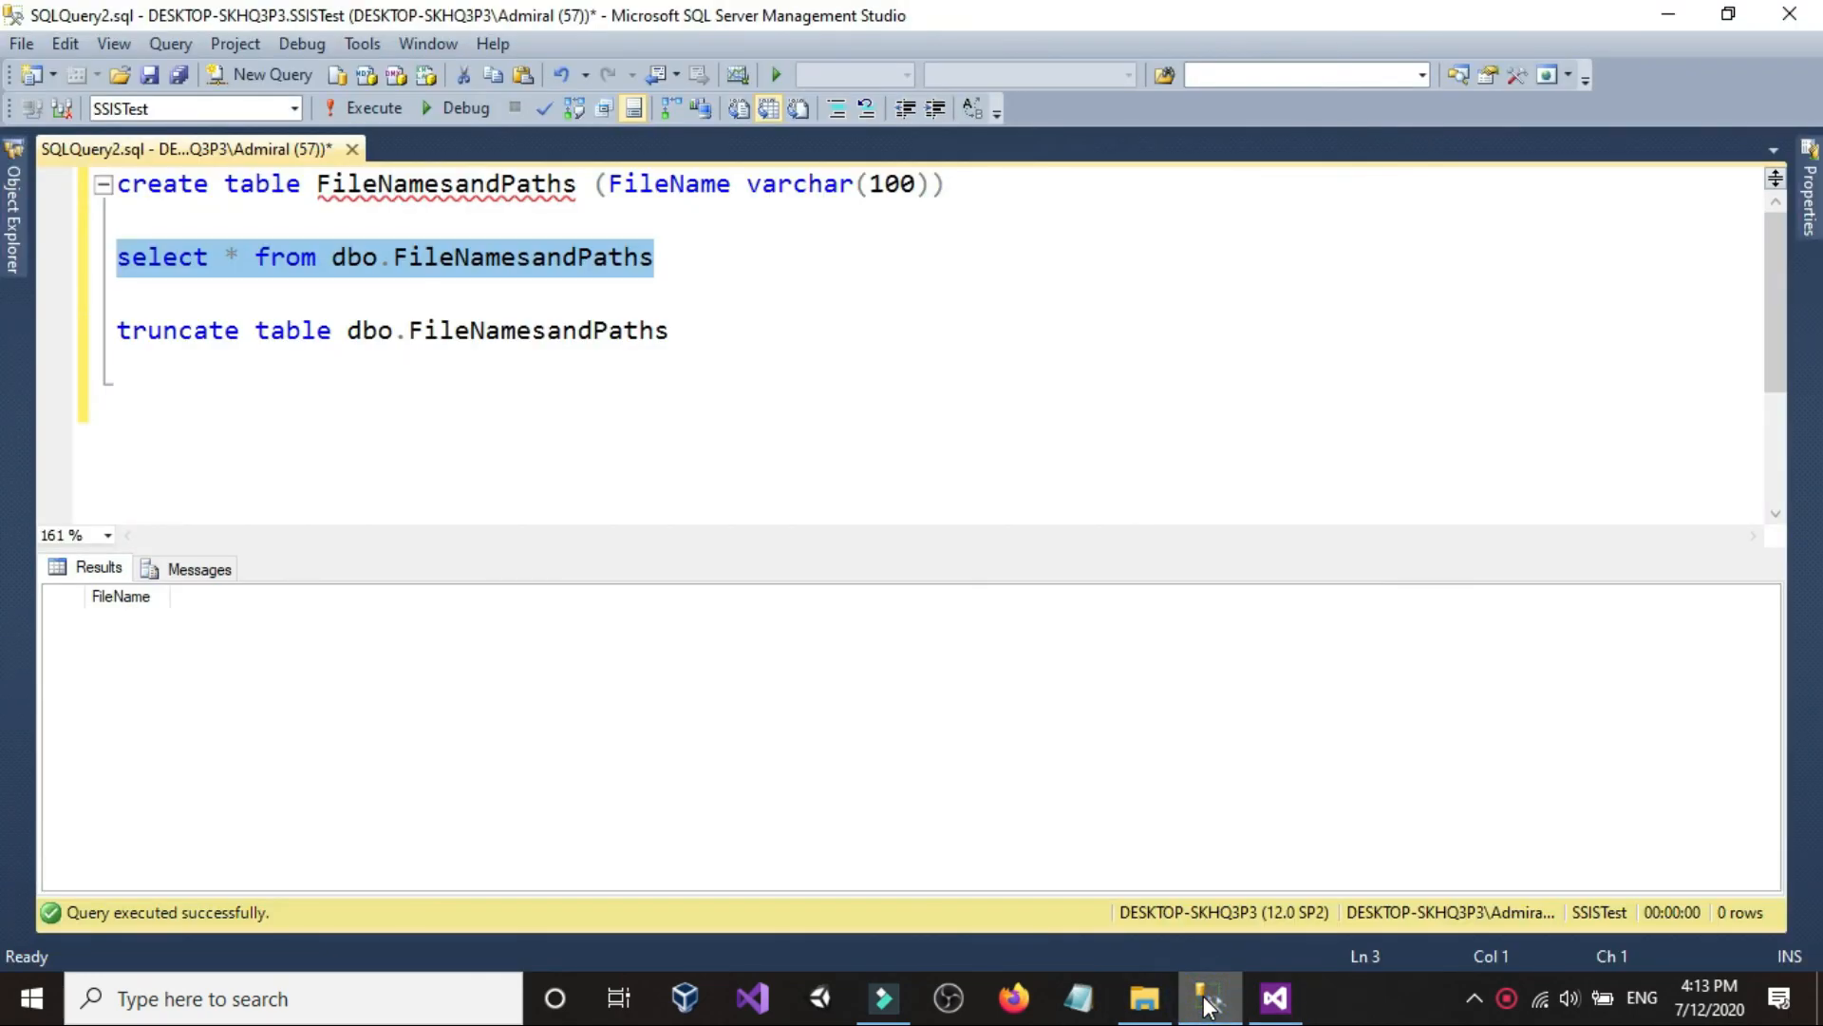
{"action": "left_click", "coordinate": [12, 228]}
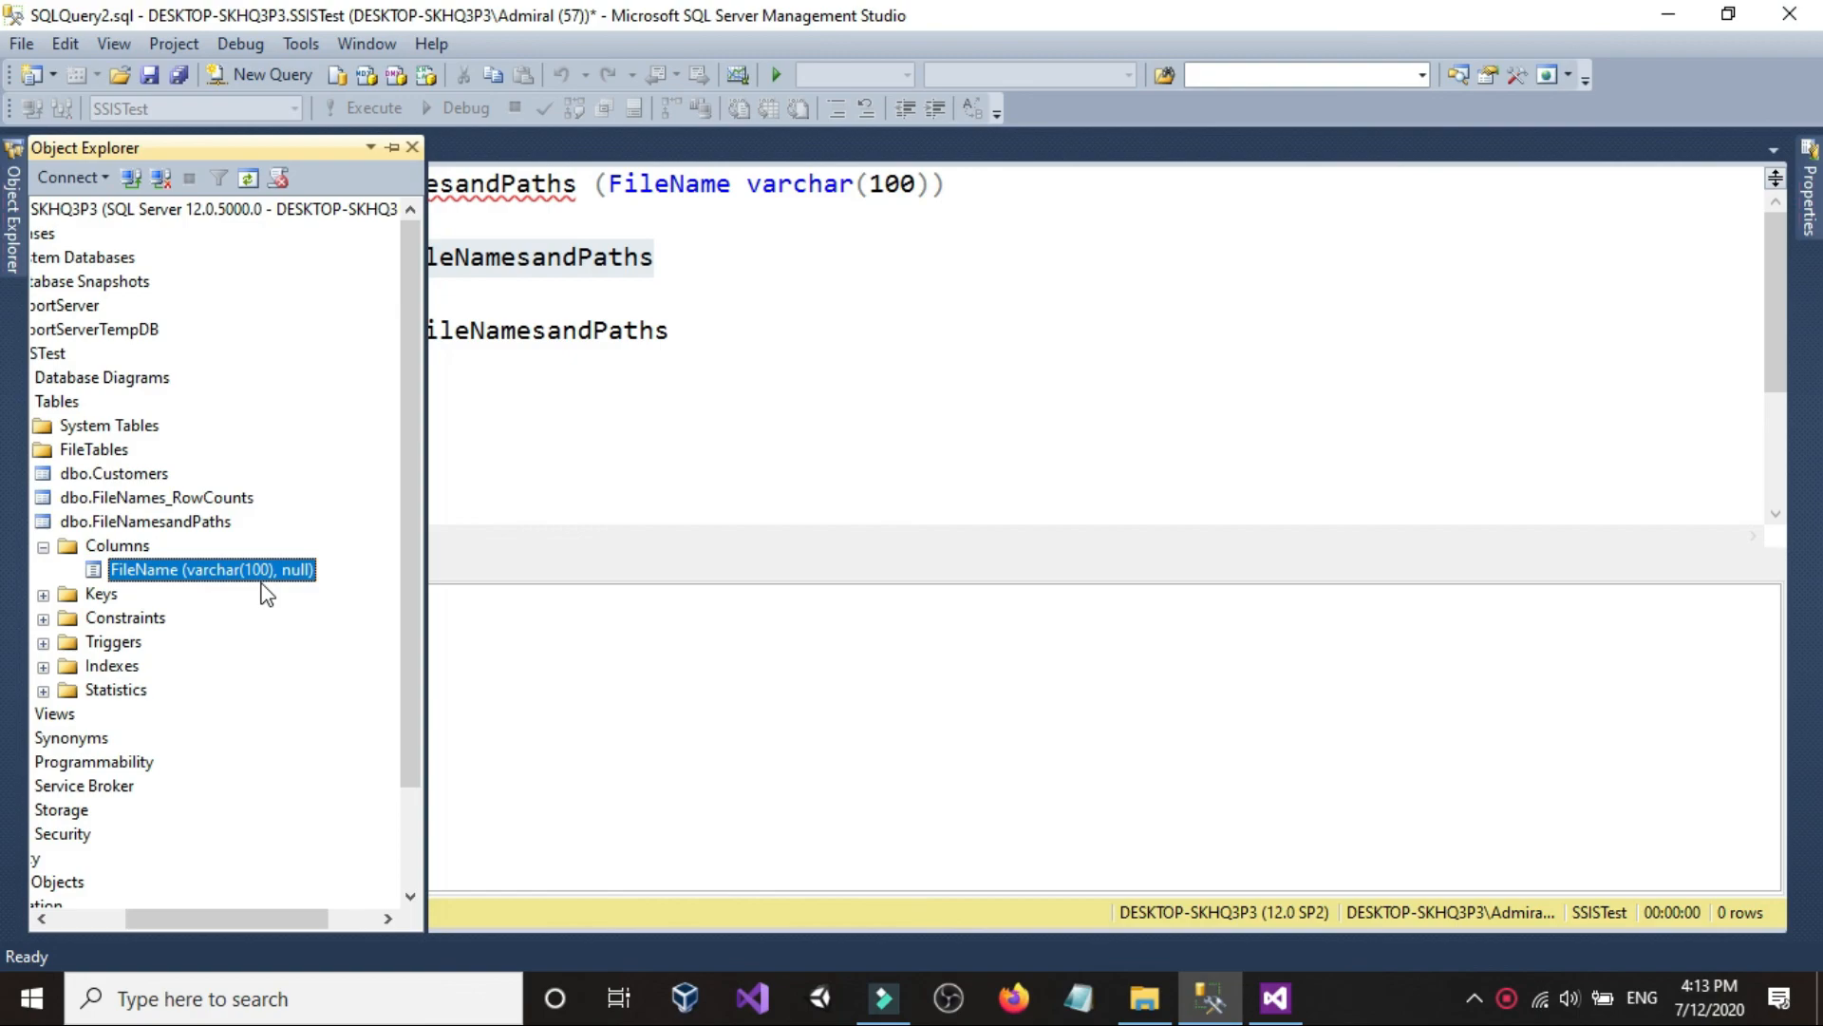
{"action": "left_click", "coordinate": [766, 481]}
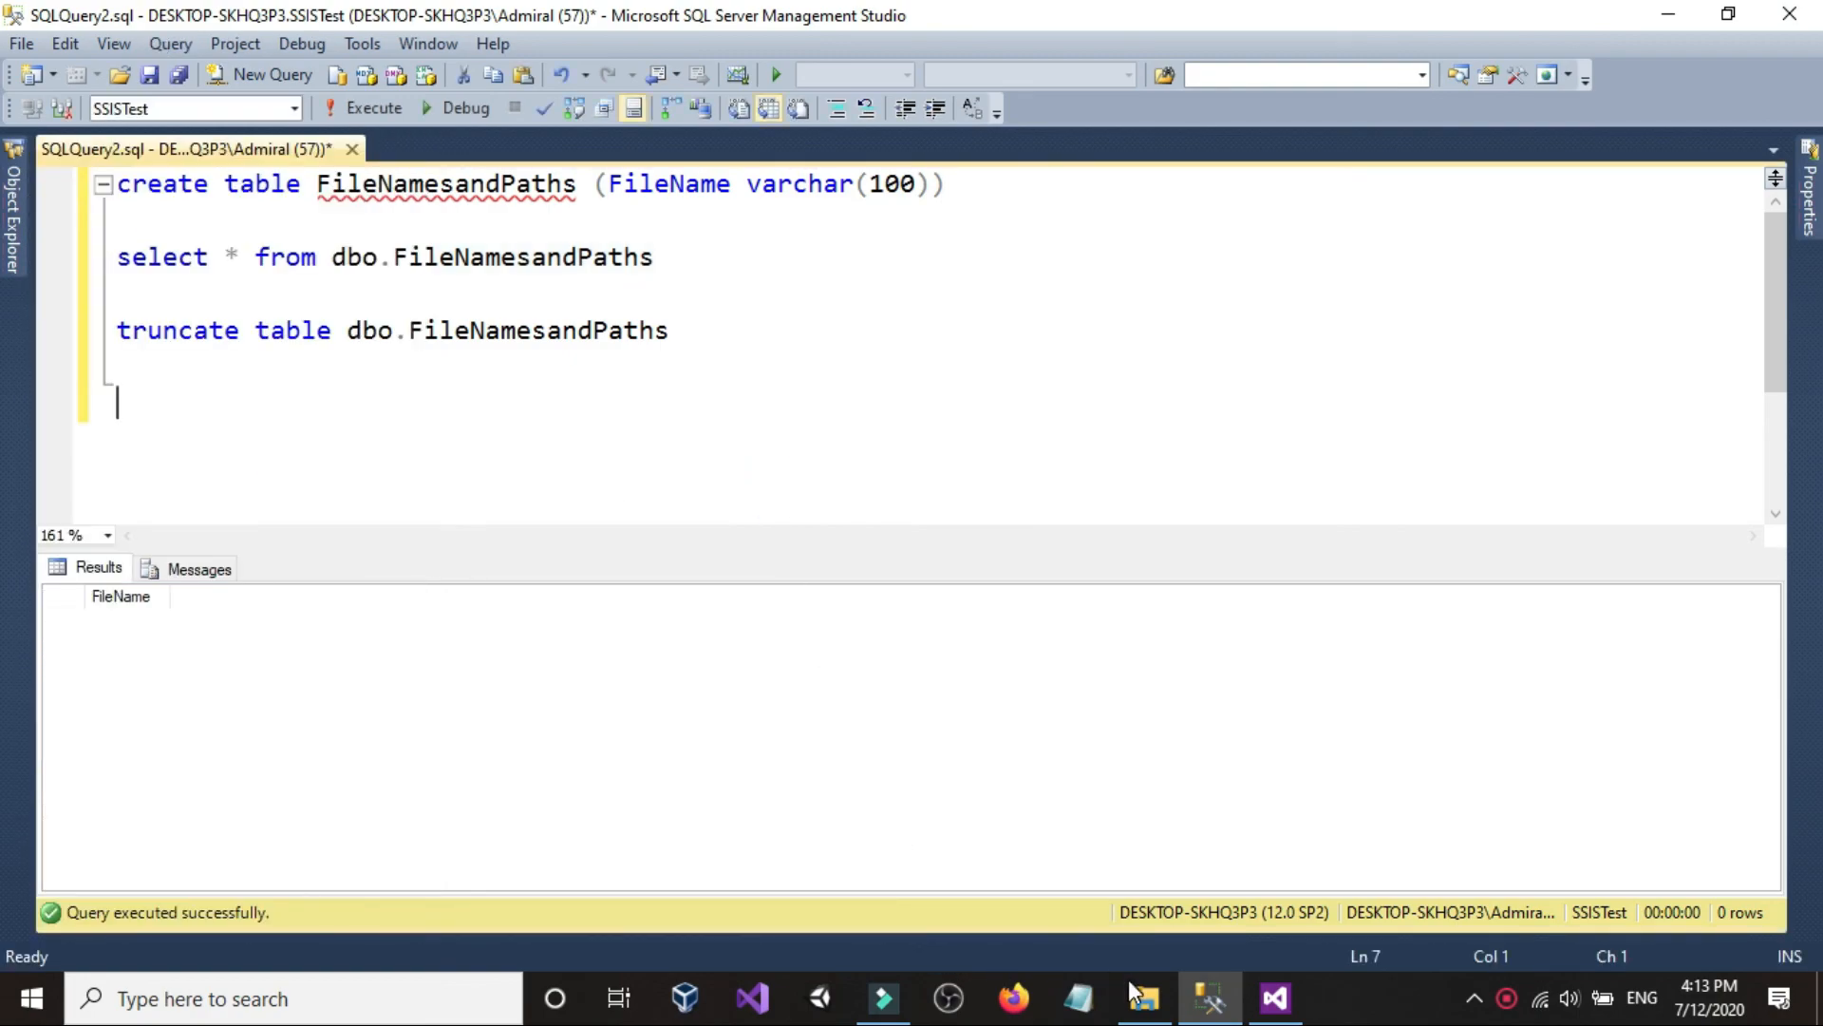
- Copy the TXT_CSV_Exercises_and_Practices_Files folder path from File Explorer and paste it into a blank, maximized Notepad document
{"action": "left_click", "coordinate": [1142, 1001]}
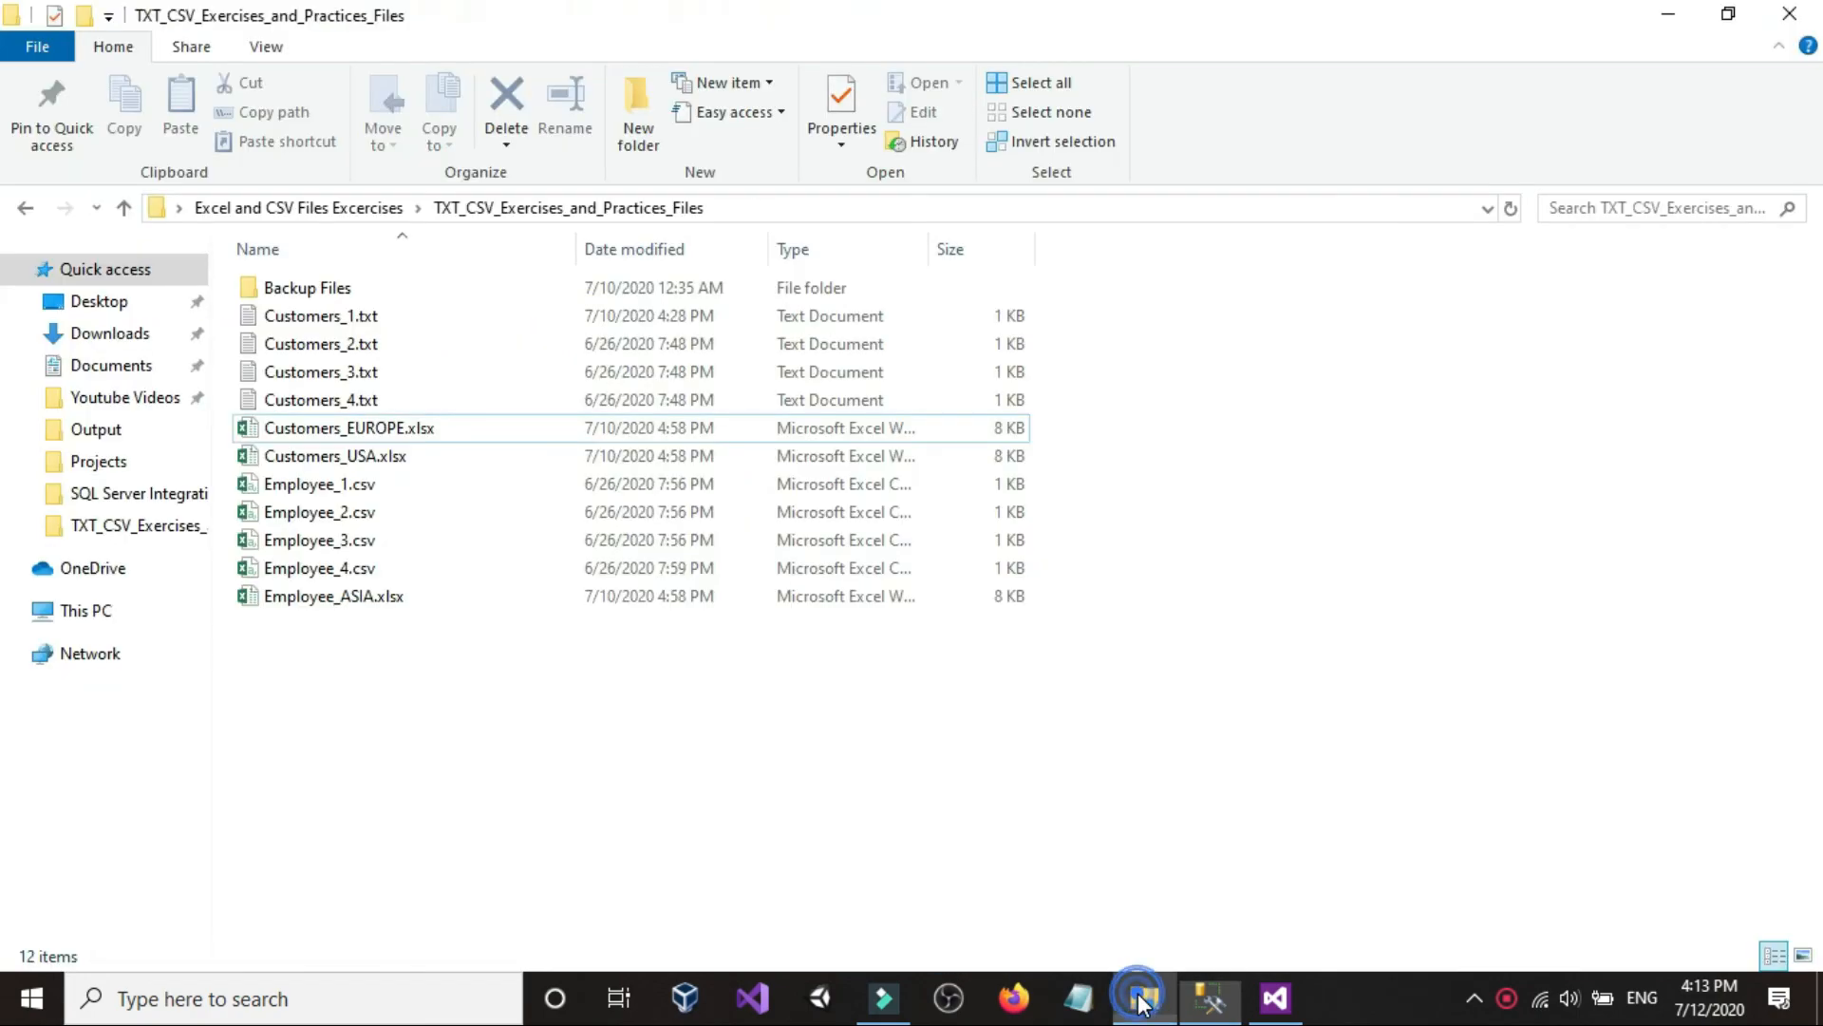
{"action": "left_click", "coordinate": [1036, 214]}
{"action": "right_click", "coordinate": [1038, 209]}
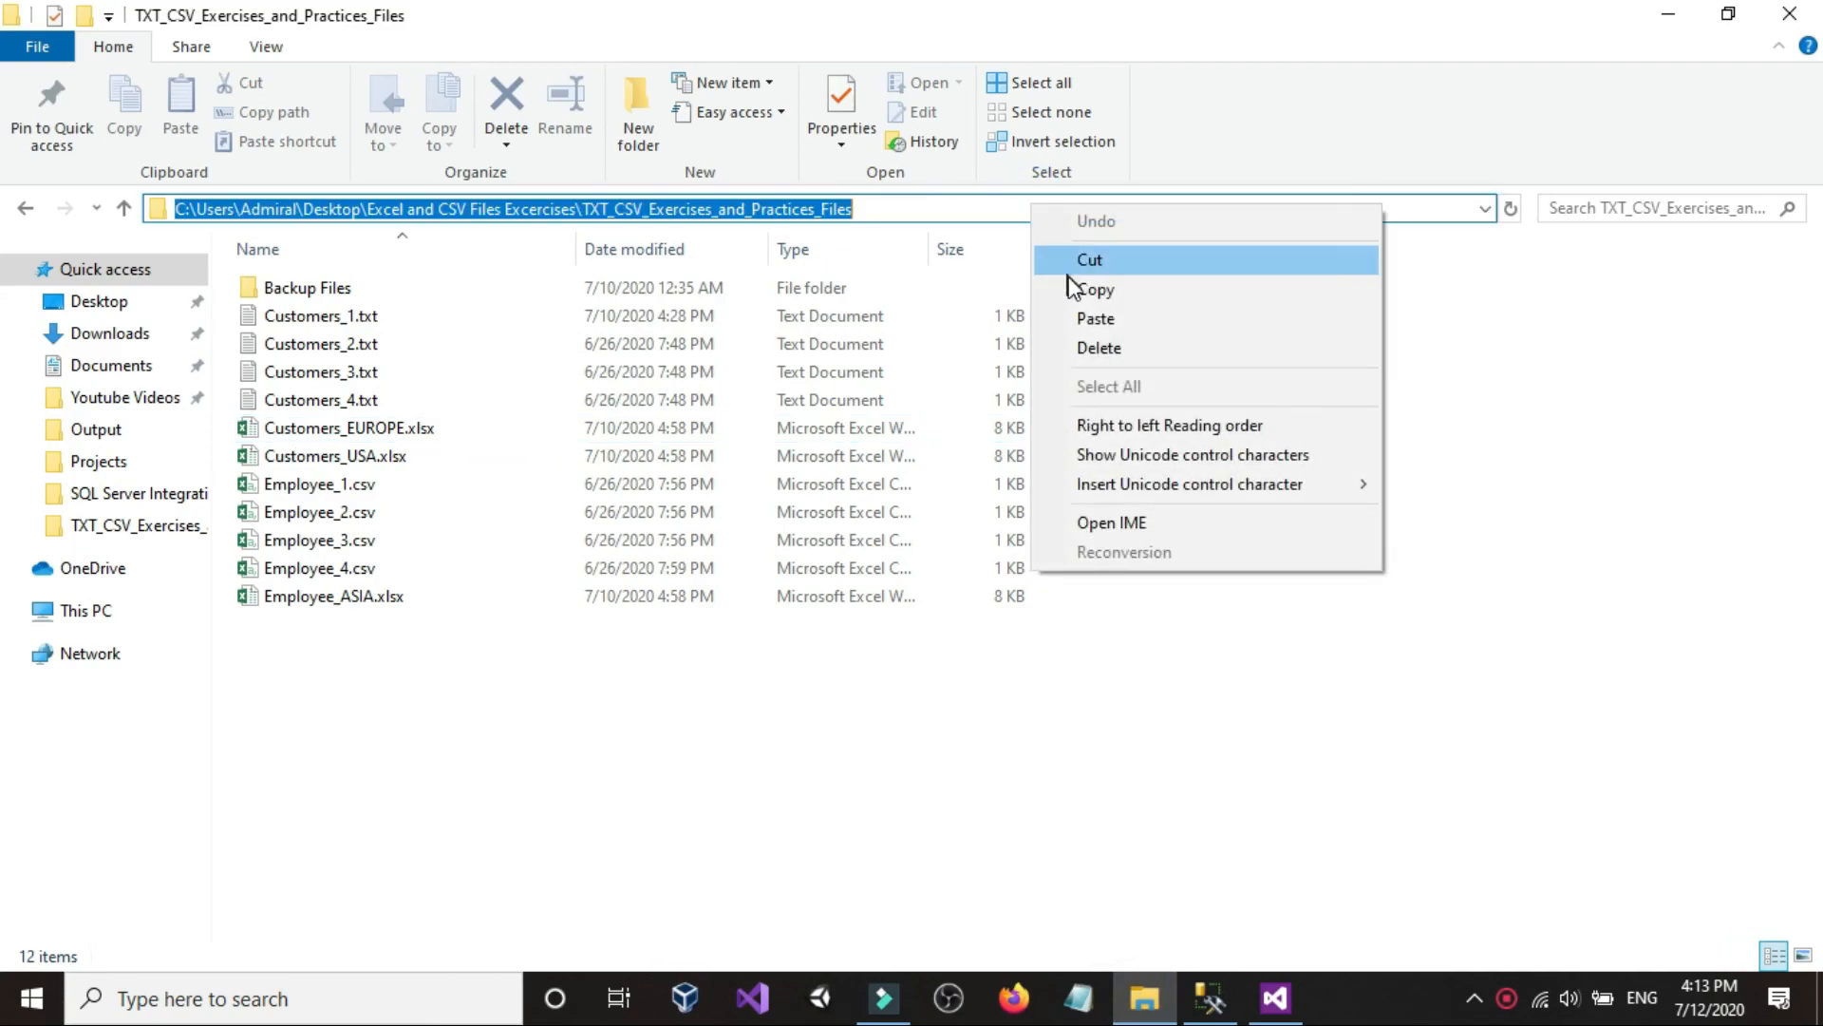
{"action": "left_click", "coordinate": [1092, 284]}
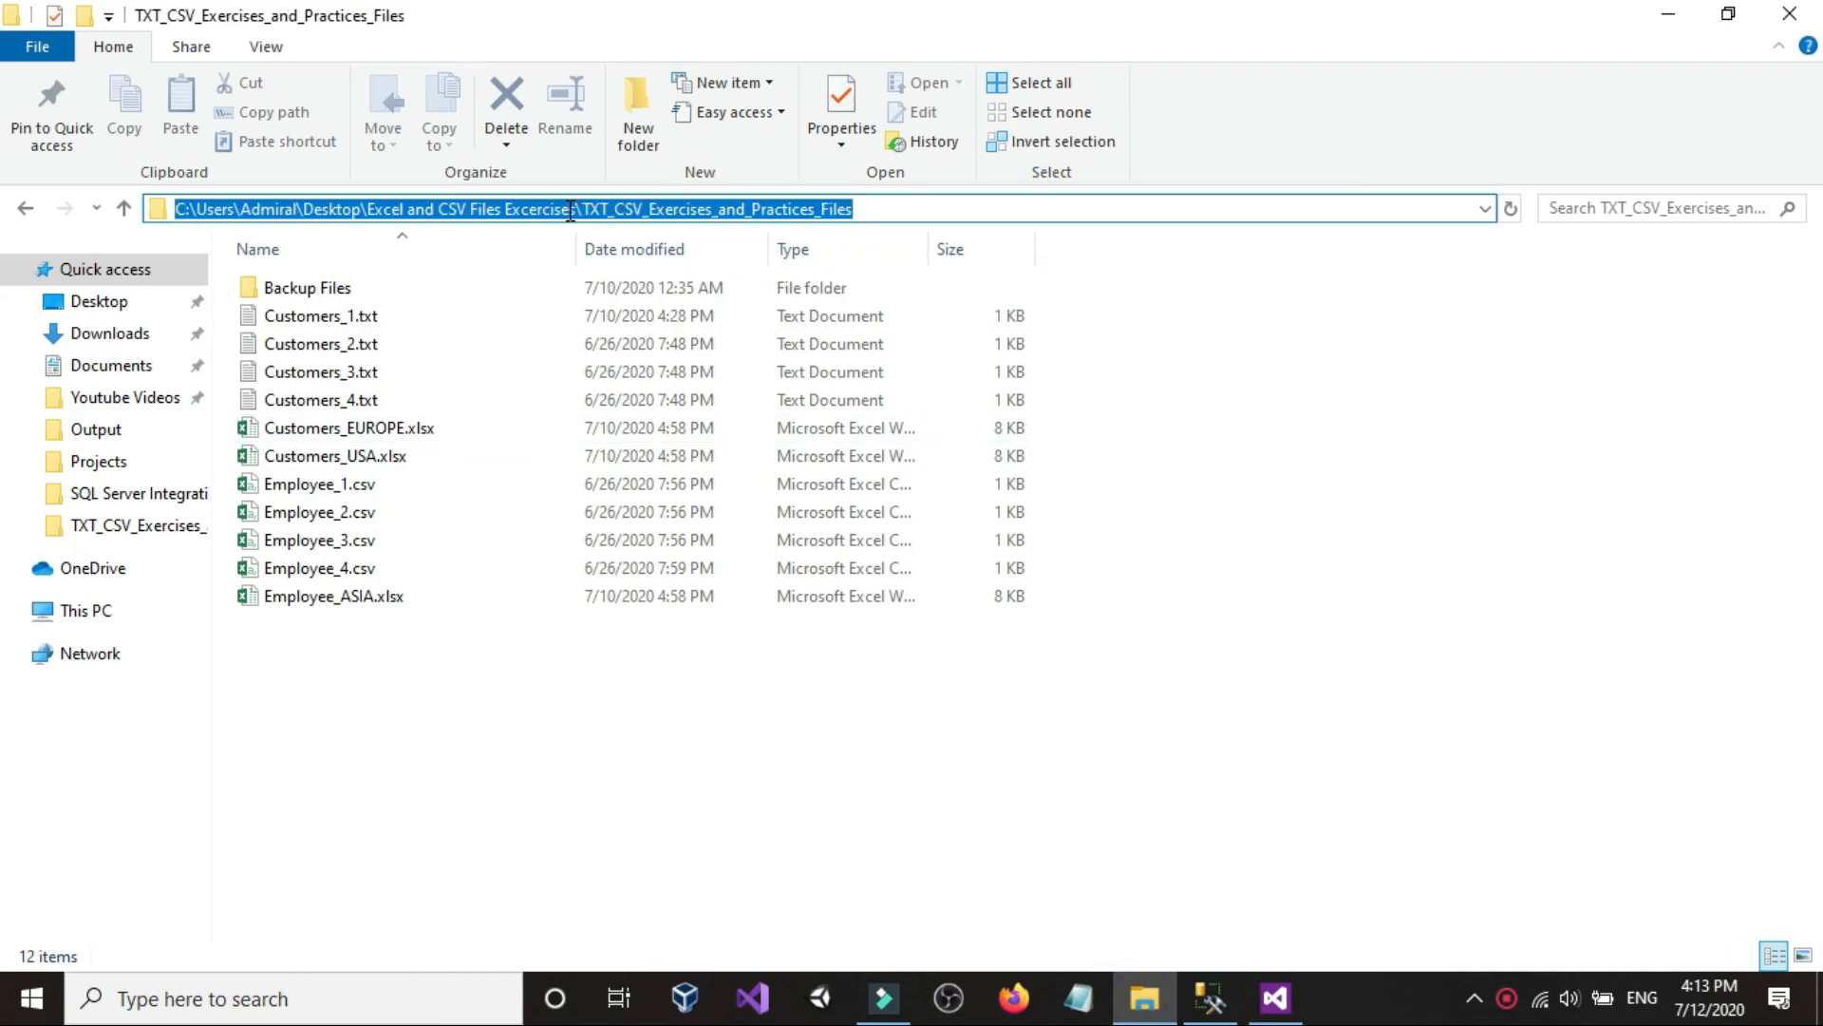
{"action": "left_click", "coordinate": [1005, 846]}
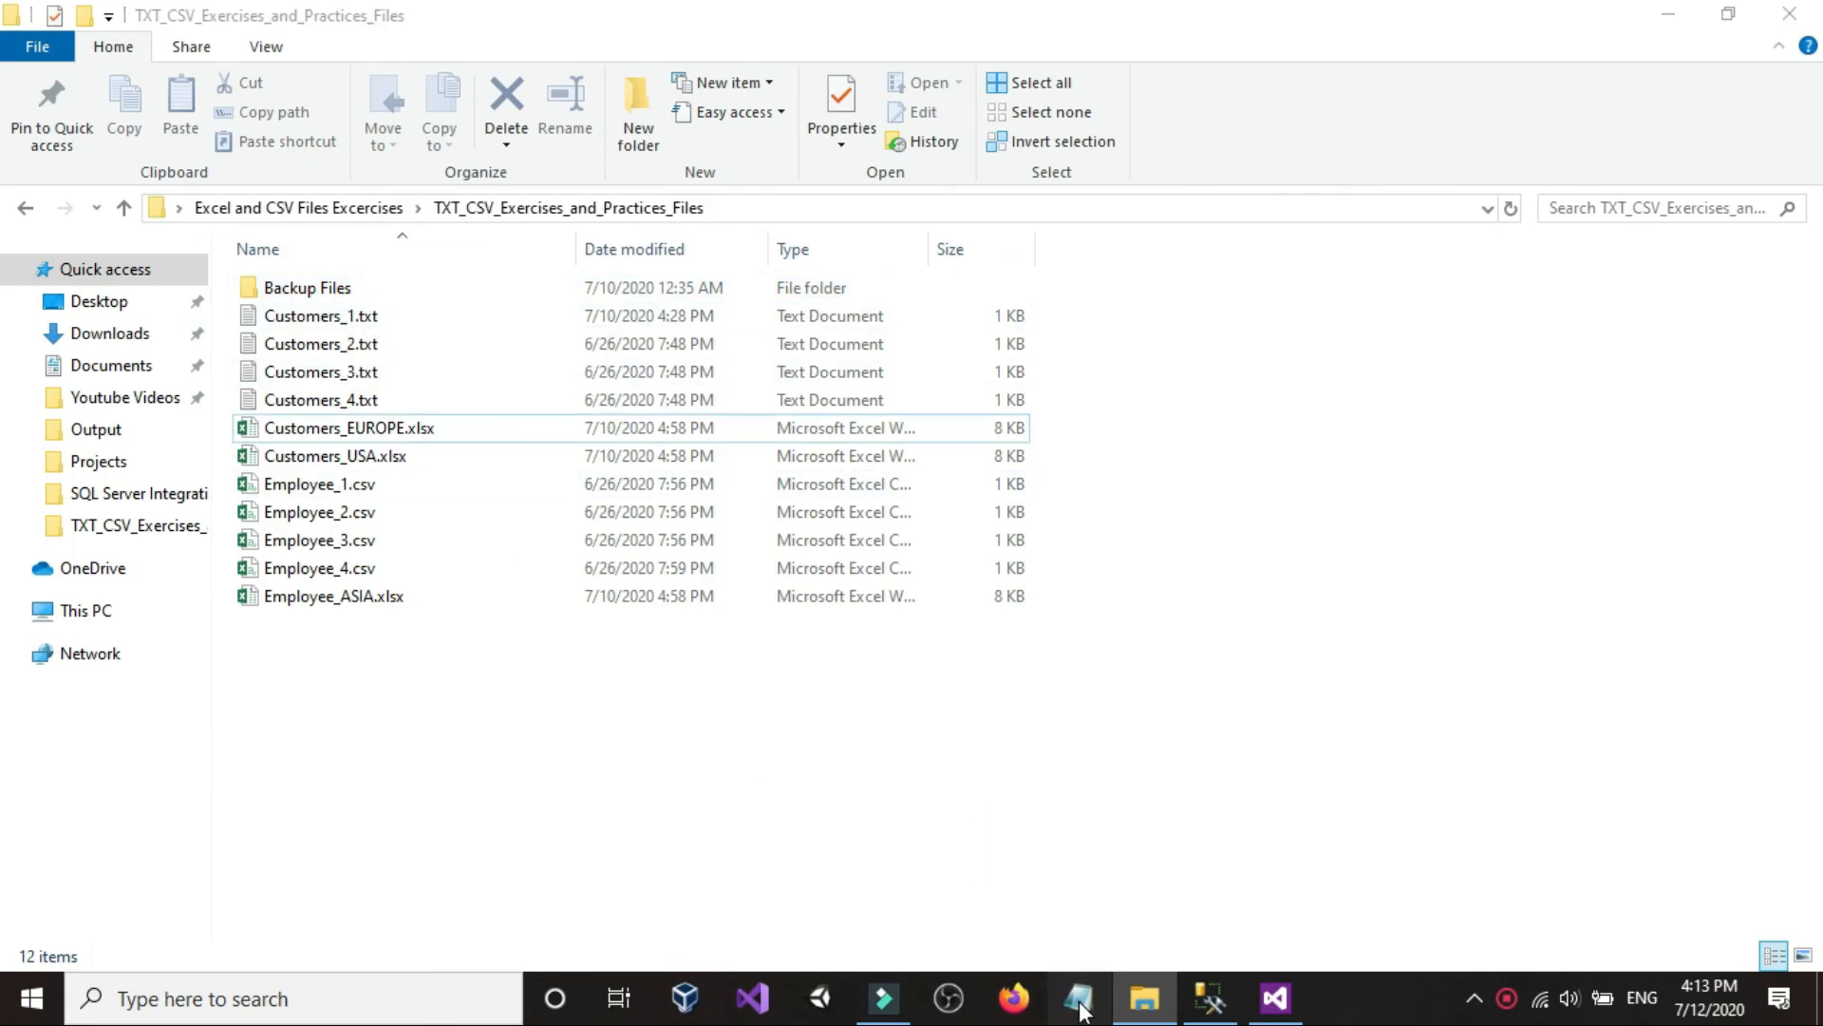
{"action": "left_click", "coordinate": [1081, 1002]}
{"action": "double_click", "coordinate": [1394, 283]}
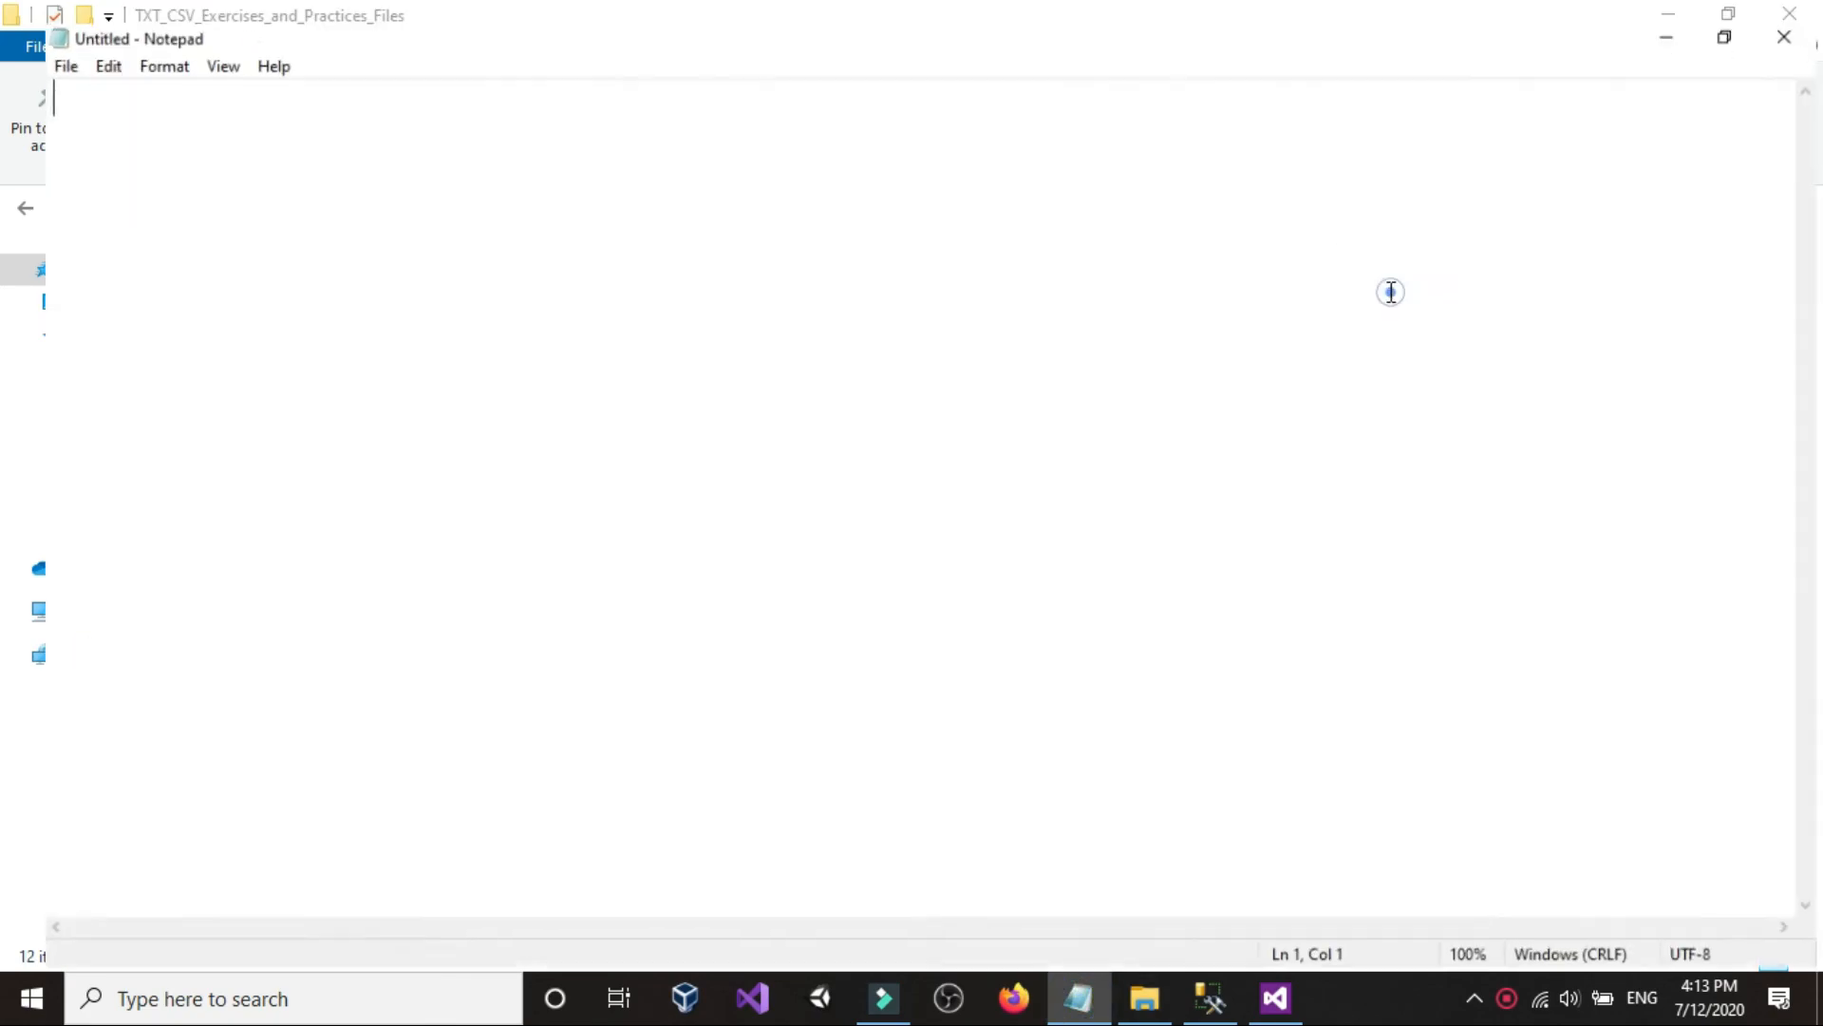
{"action": "right_click", "coordinate": [463, 197]}
{"action": "left_click", "coordinate": [521, 313]}
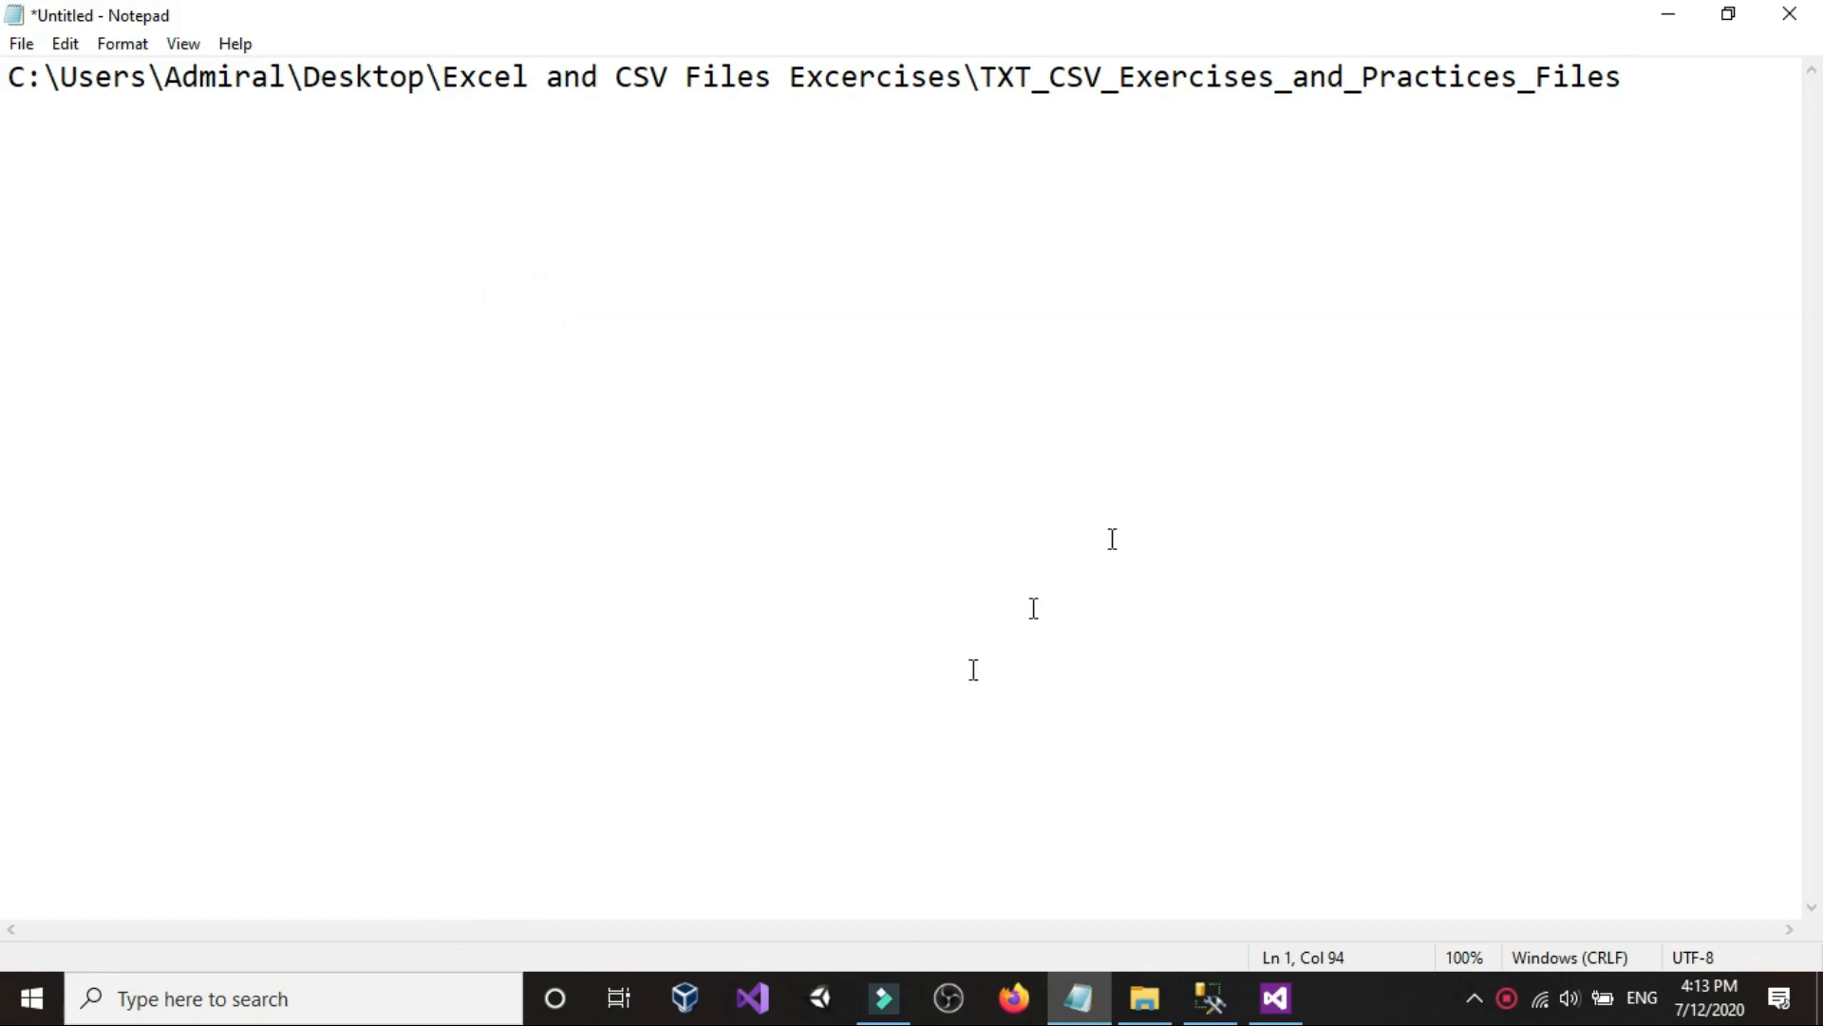
- Copy the file name Customers_1.txt from File Explorer and append it after a backslash to the folder path in Notepad
{"action": "left_click", "coordinate": [1143, 999]}
{"action": "left_click", "coordinate": [365, 321]}
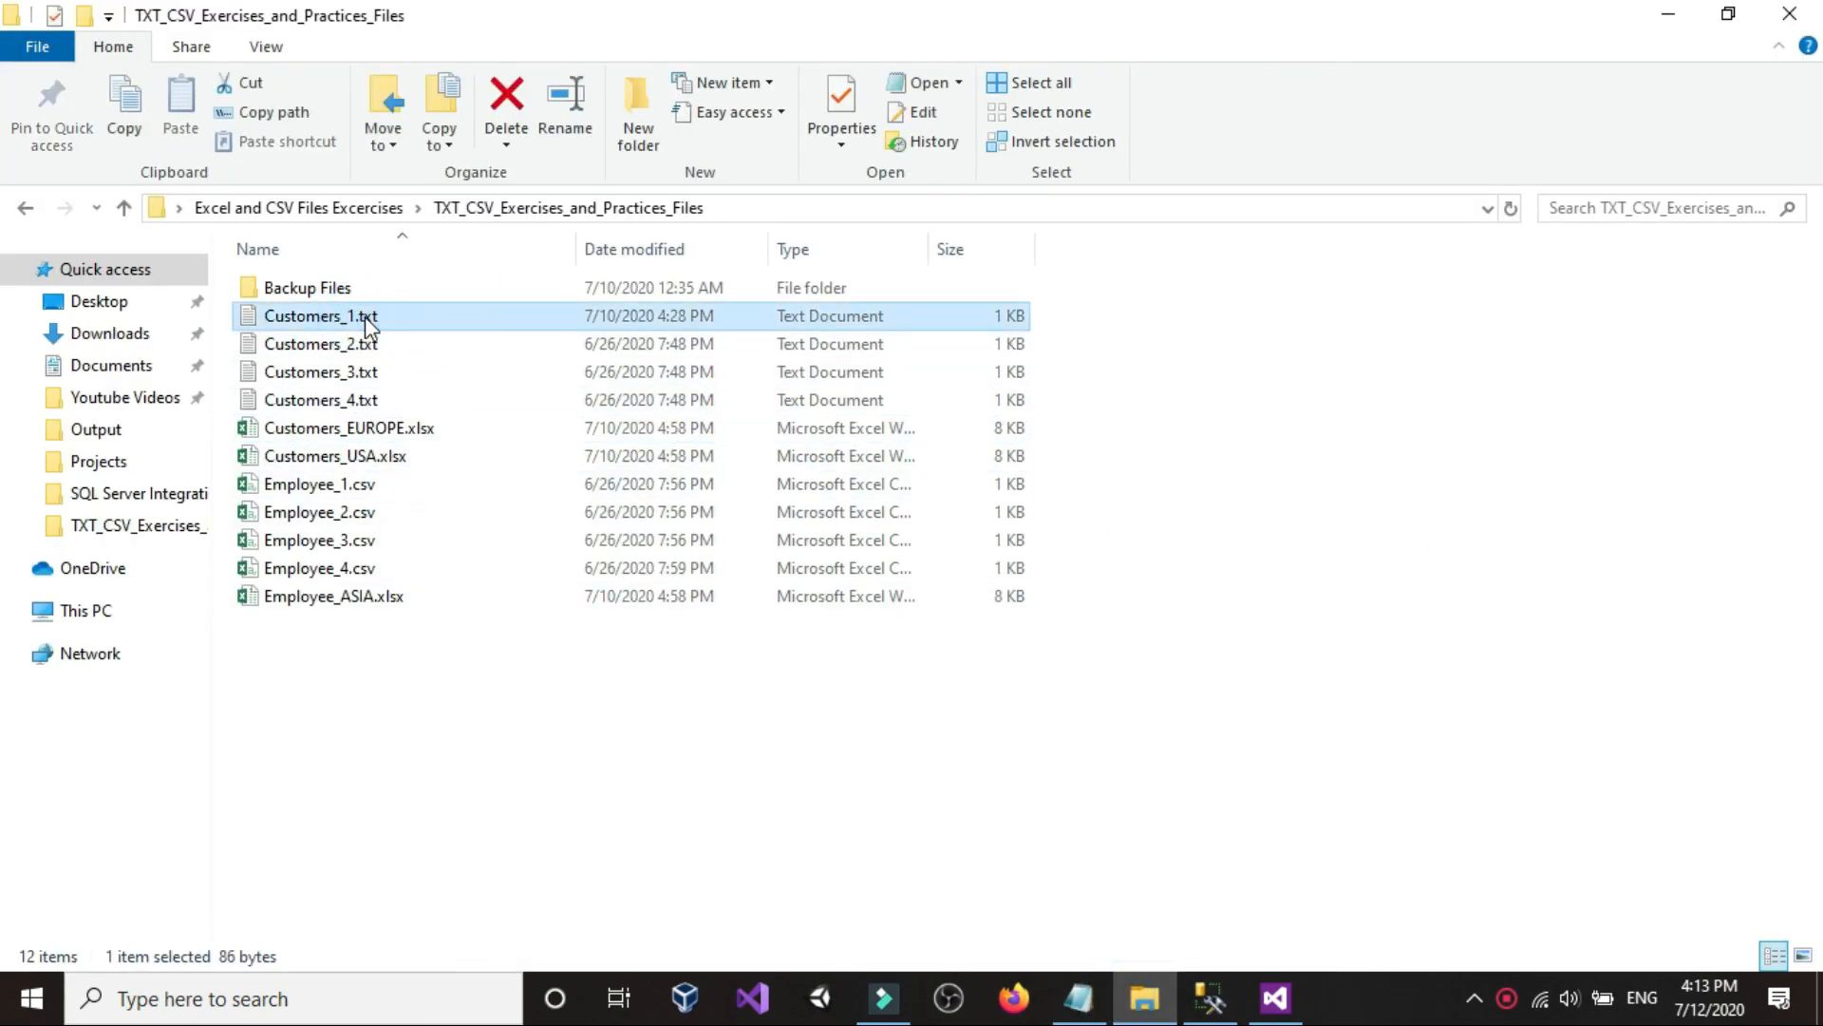
{"action": "right_click", "coordinate": [316, 321]}
{"action": "left_click", "coordinate": [366, 403]}
{"action": "left_click", "coordinate": [489, 737]}
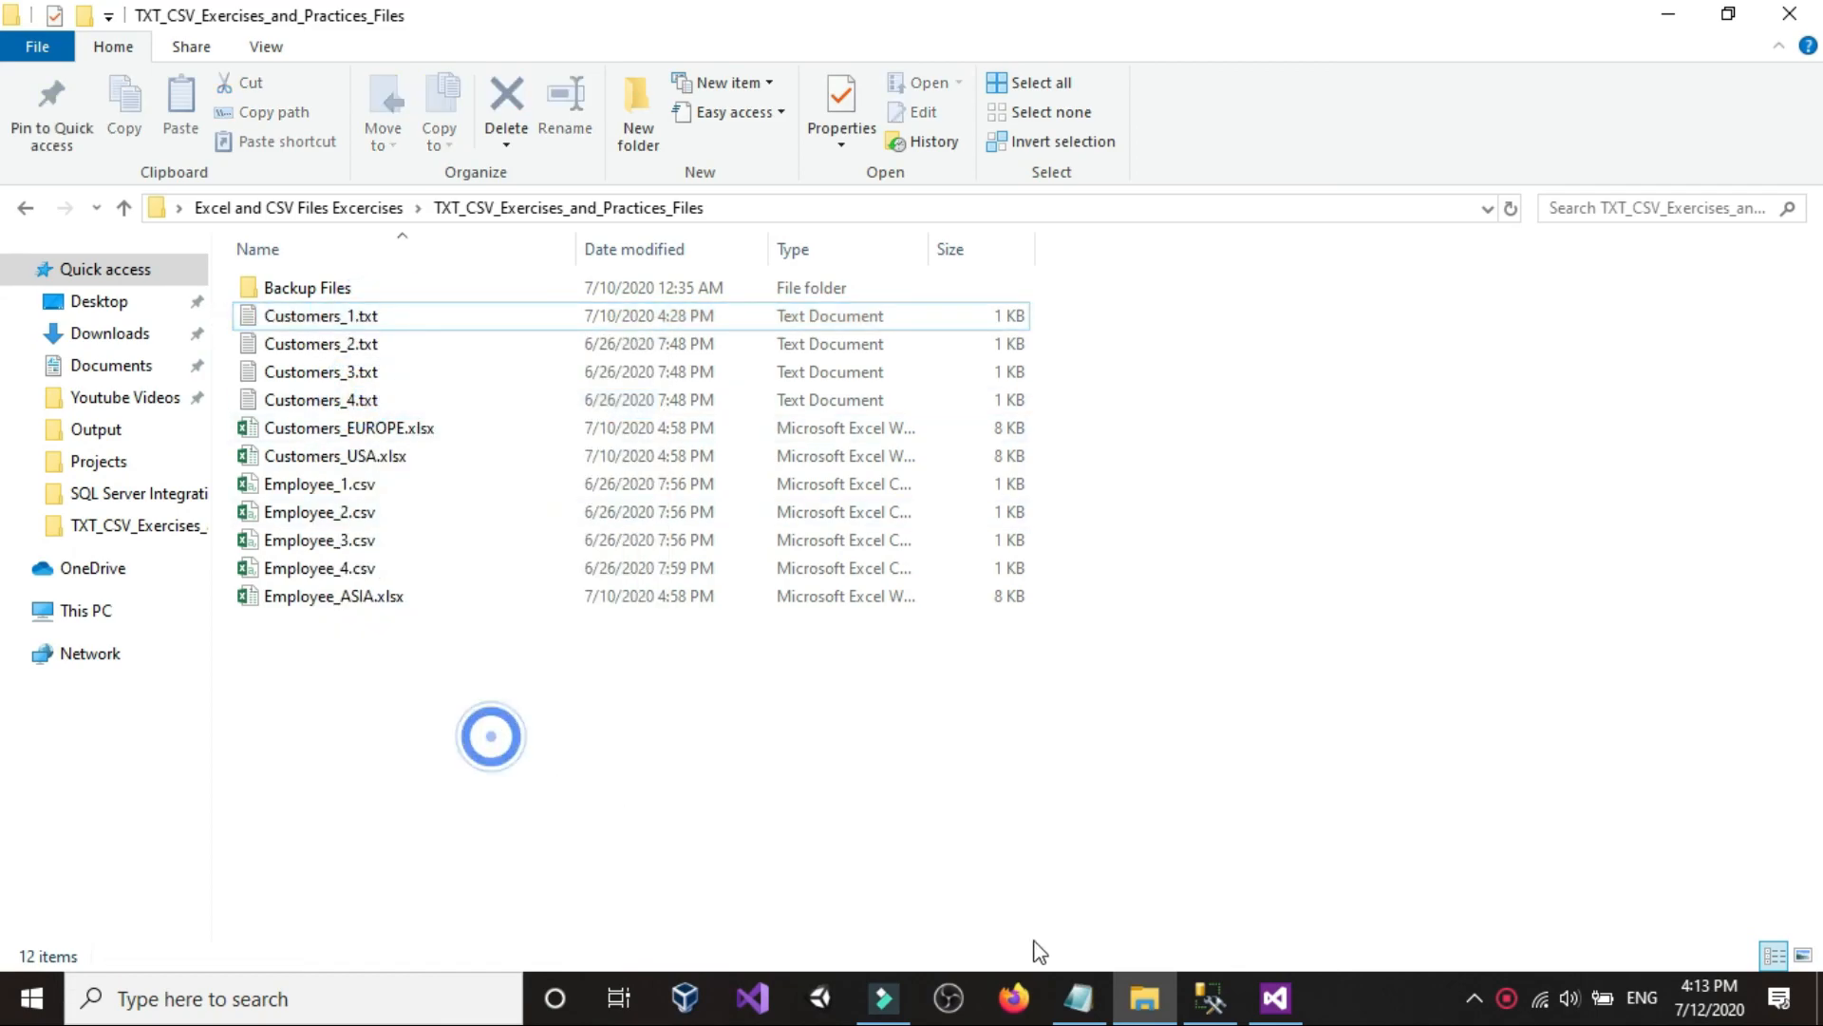
{"action": "left_click", "coordinate": [1079, 997]}
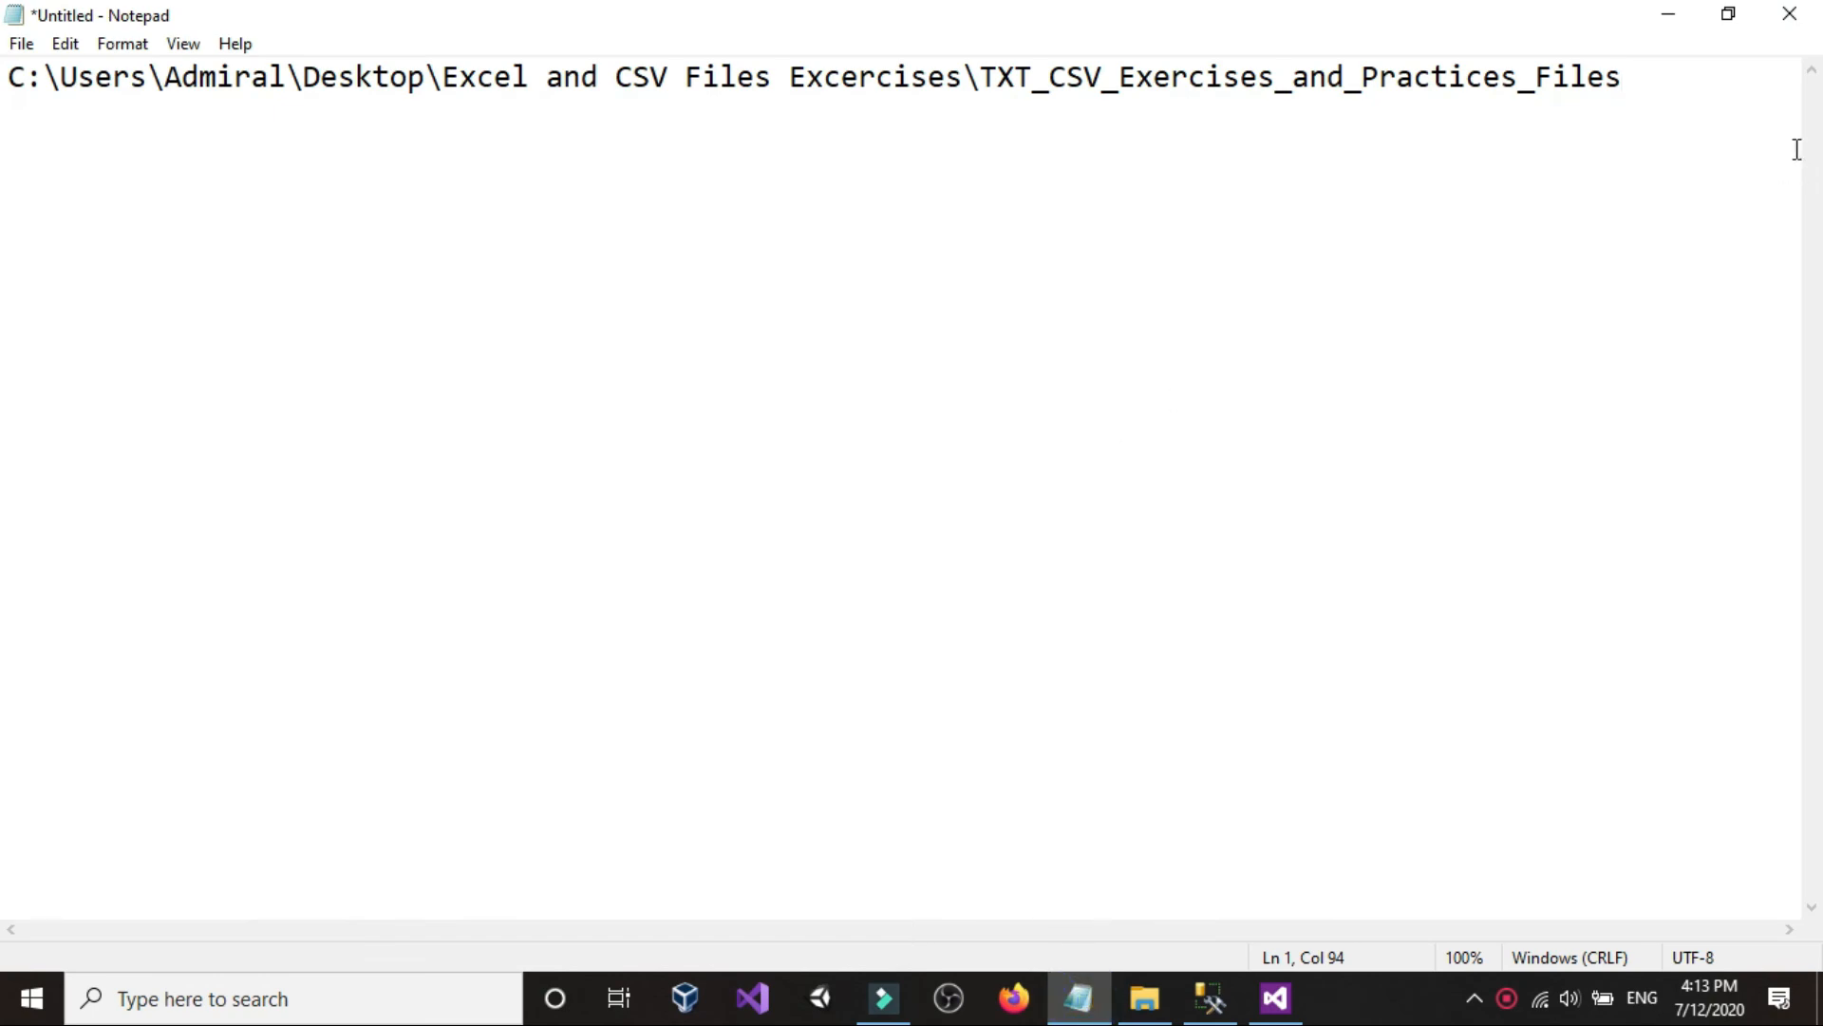
{"action": "type", "text": "\\"}
{"action": "right_click", "coordinate": [1692, 105]}
{"action": "left_click", "coordinate": [1637, 232]}
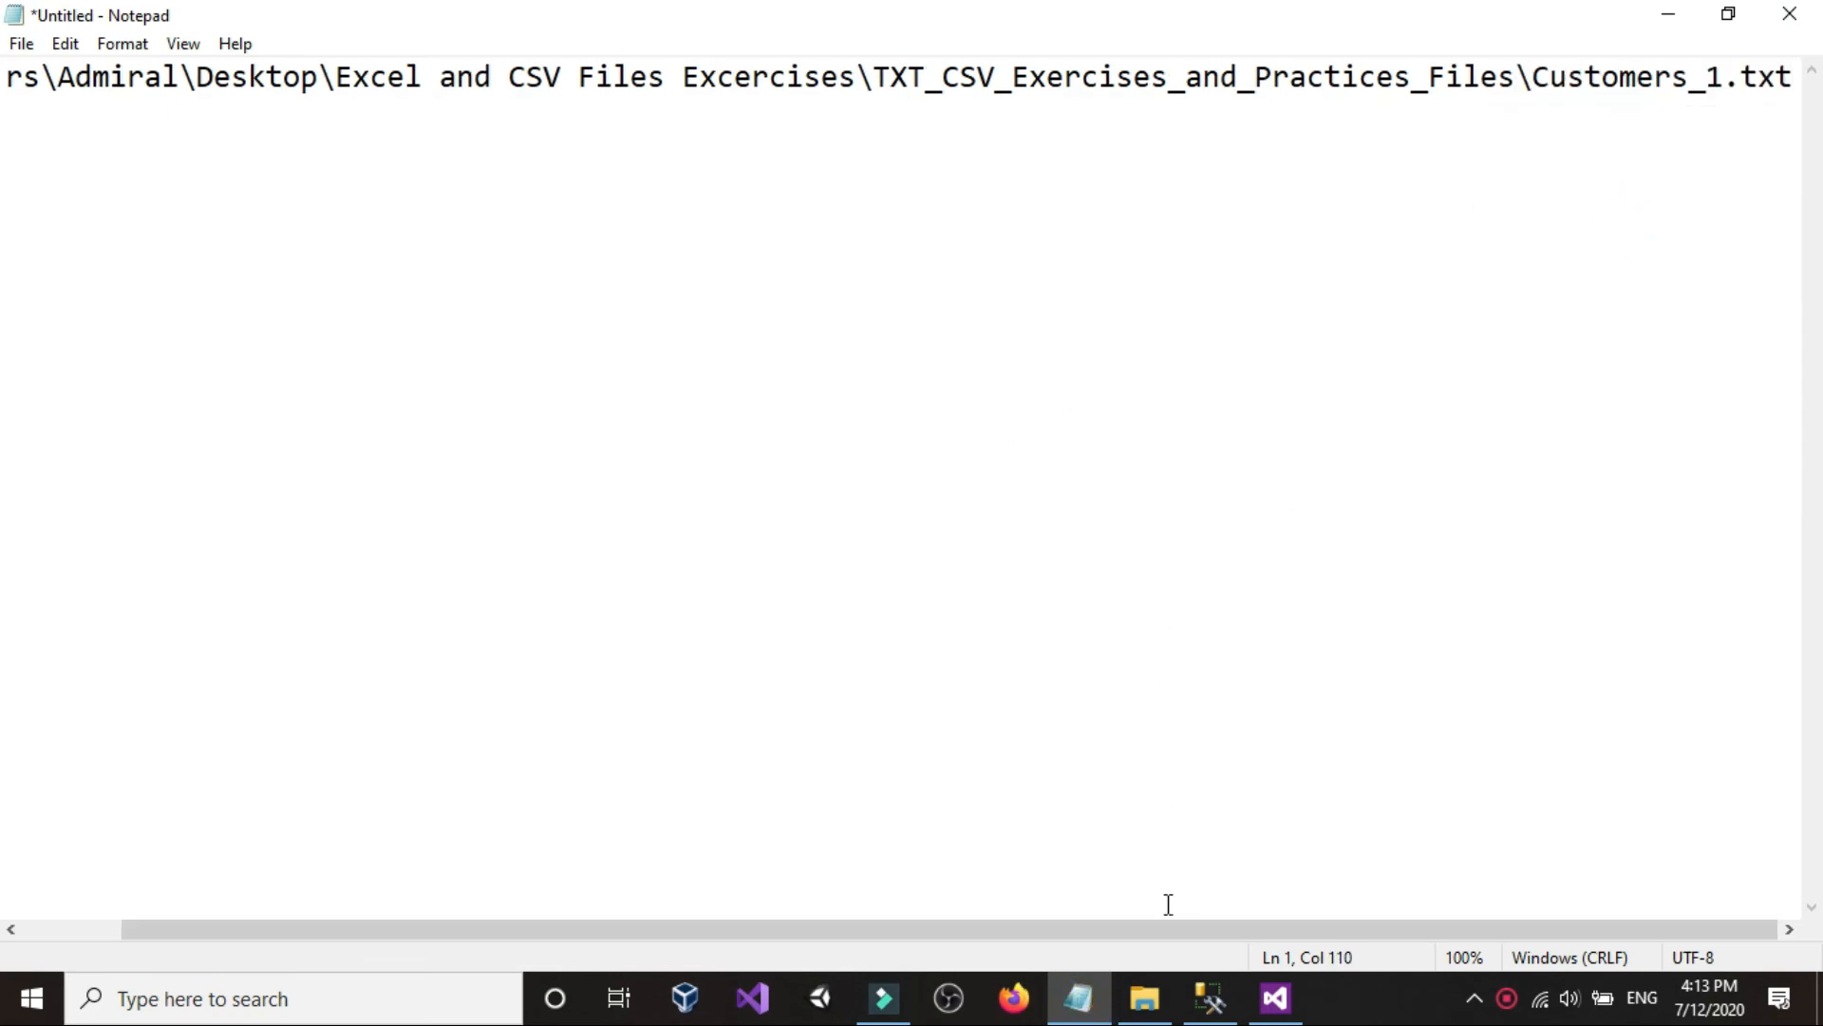
- Copy the complete Customers_1.txt file path from the Notepad document
{"action": "left_click_drag", "start_coordinate": [1118, 932], "coordinate": [1265, 935]}
{"action": "left_click_drag", "start_coordinate": [1798, 76], "coordinate": [13, 76]}
{"action": "right_click", "coordinate": [64, 81]}
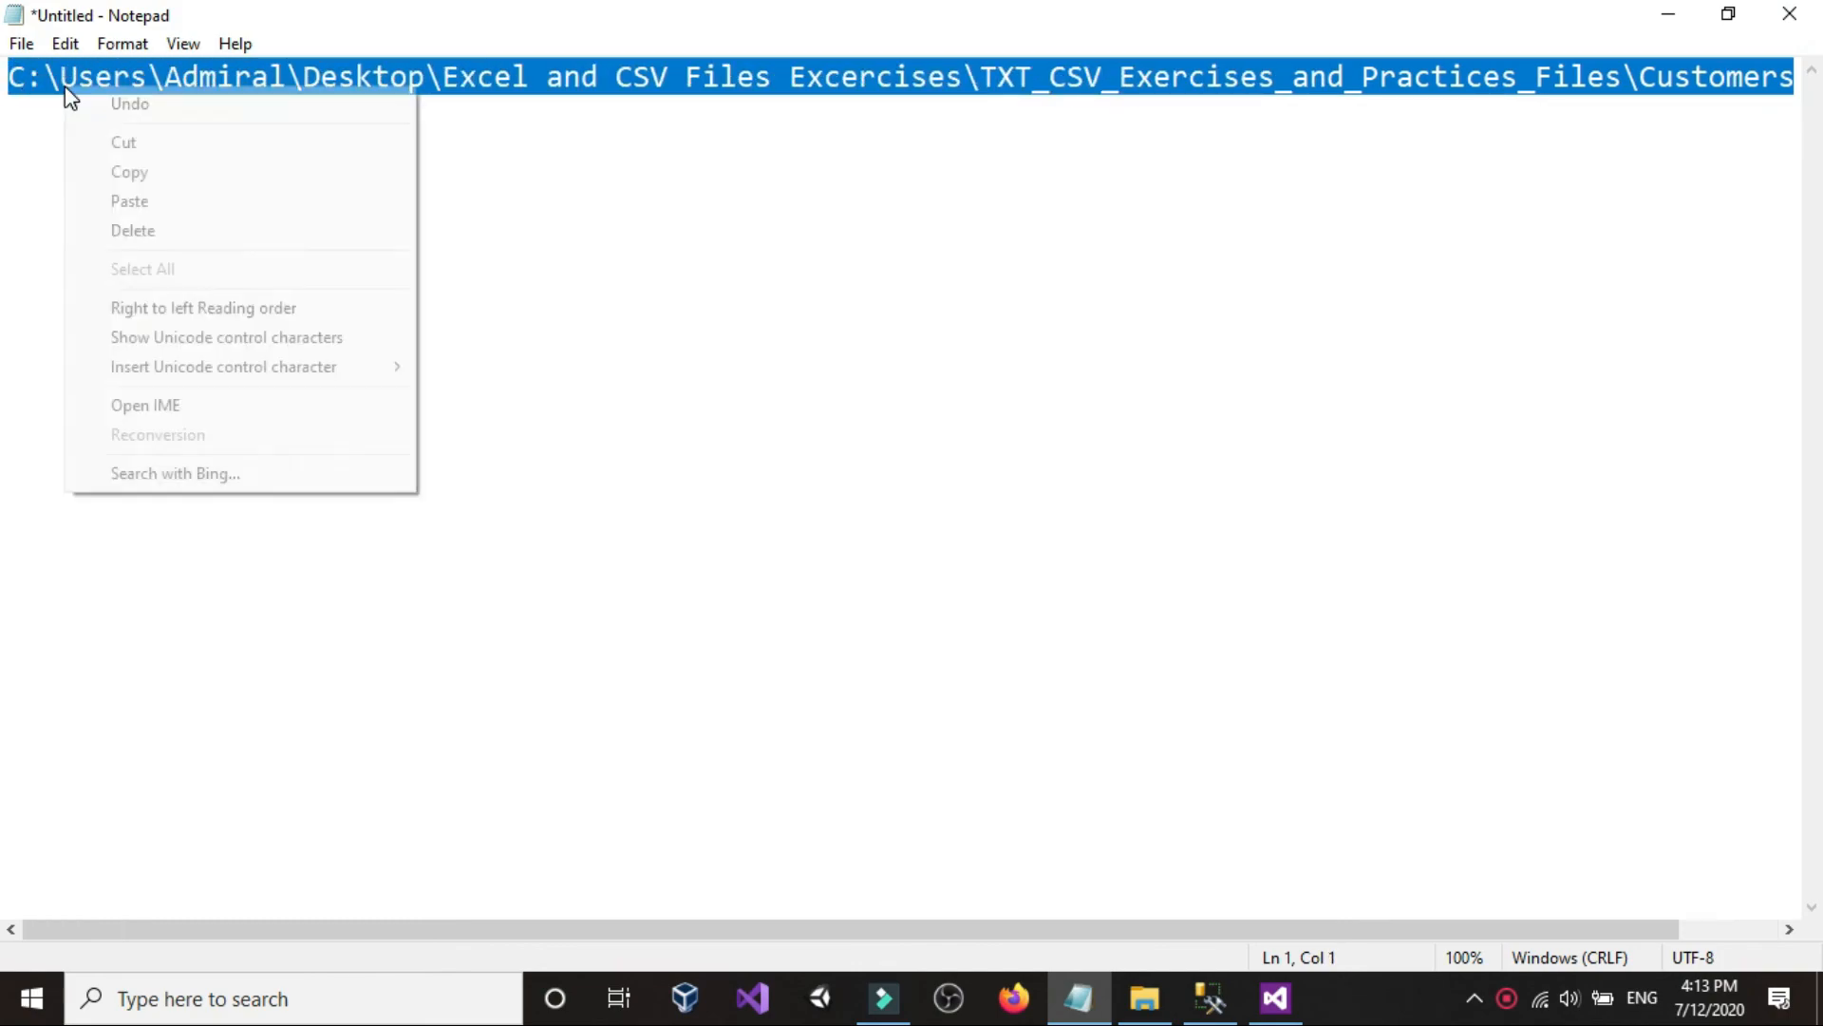
{"action": "left_click", "coordinate": [108, 163]}
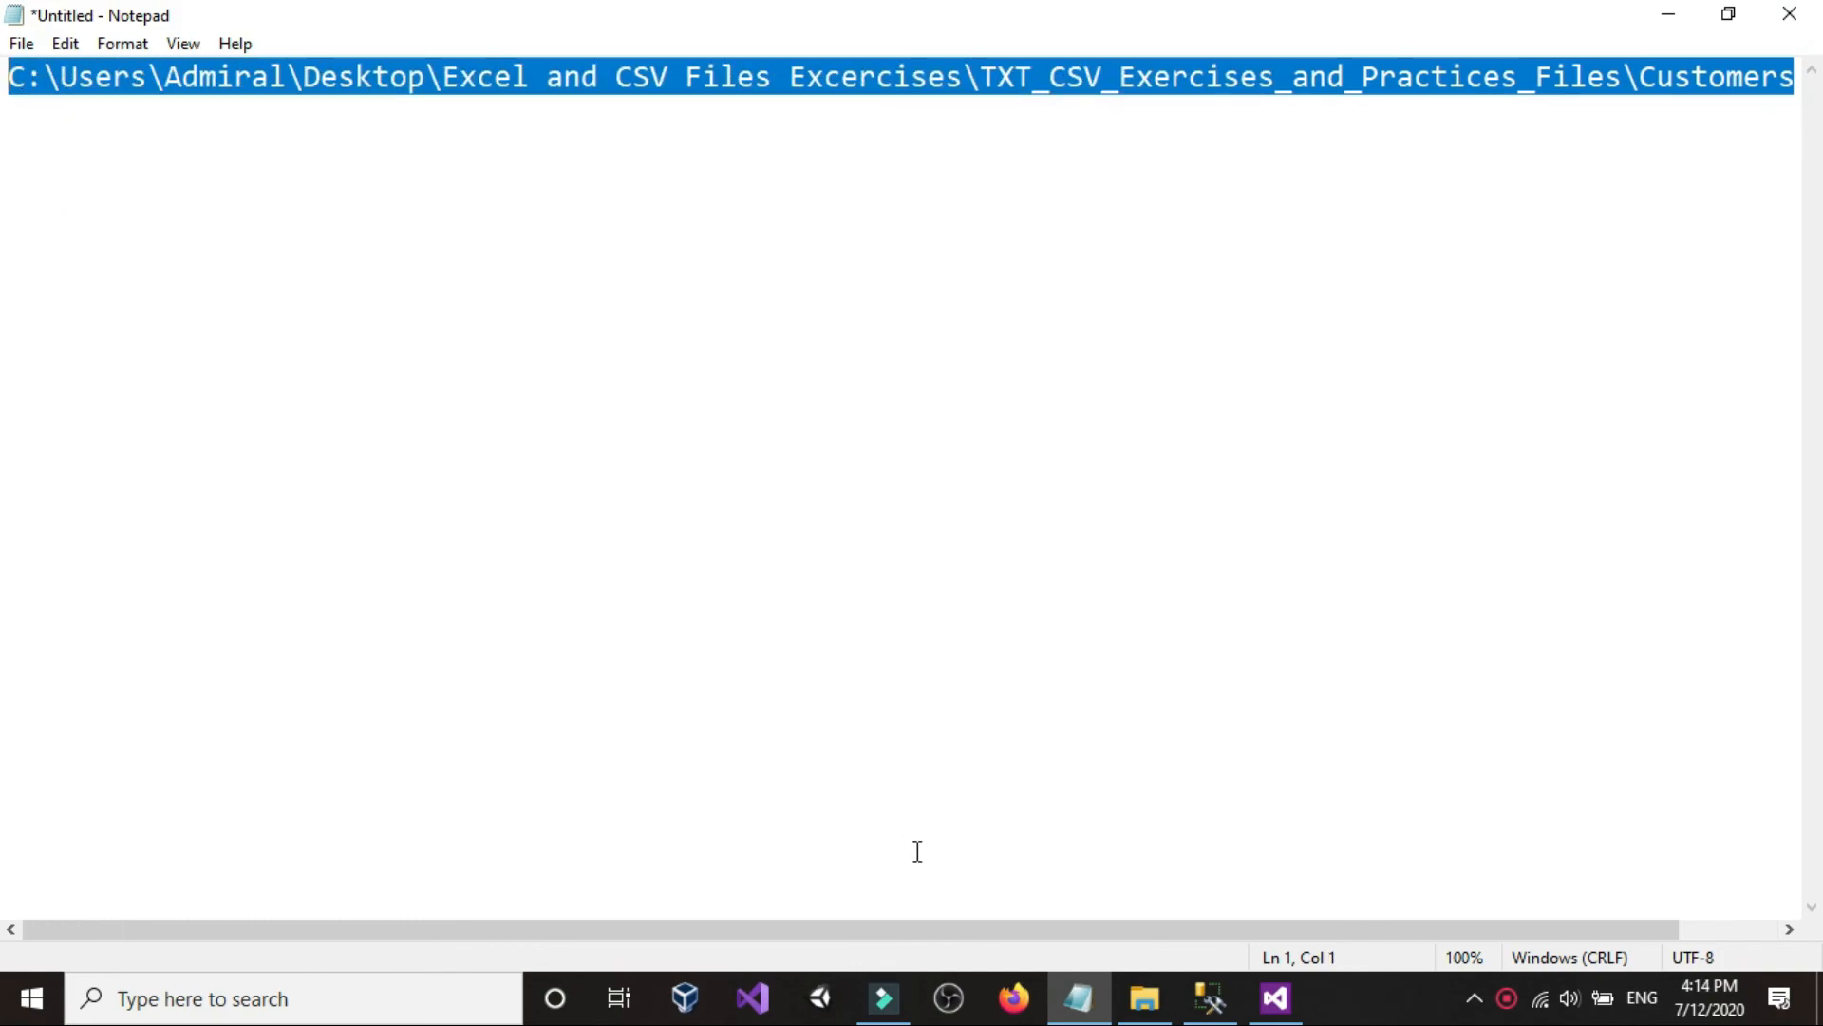
- Switch to SQL Server Management Studio and write a select len() statement around the copied Customers_1.txt path below the truncate statement
{"action": "left_click", "coordinate": [1207, 1001]}
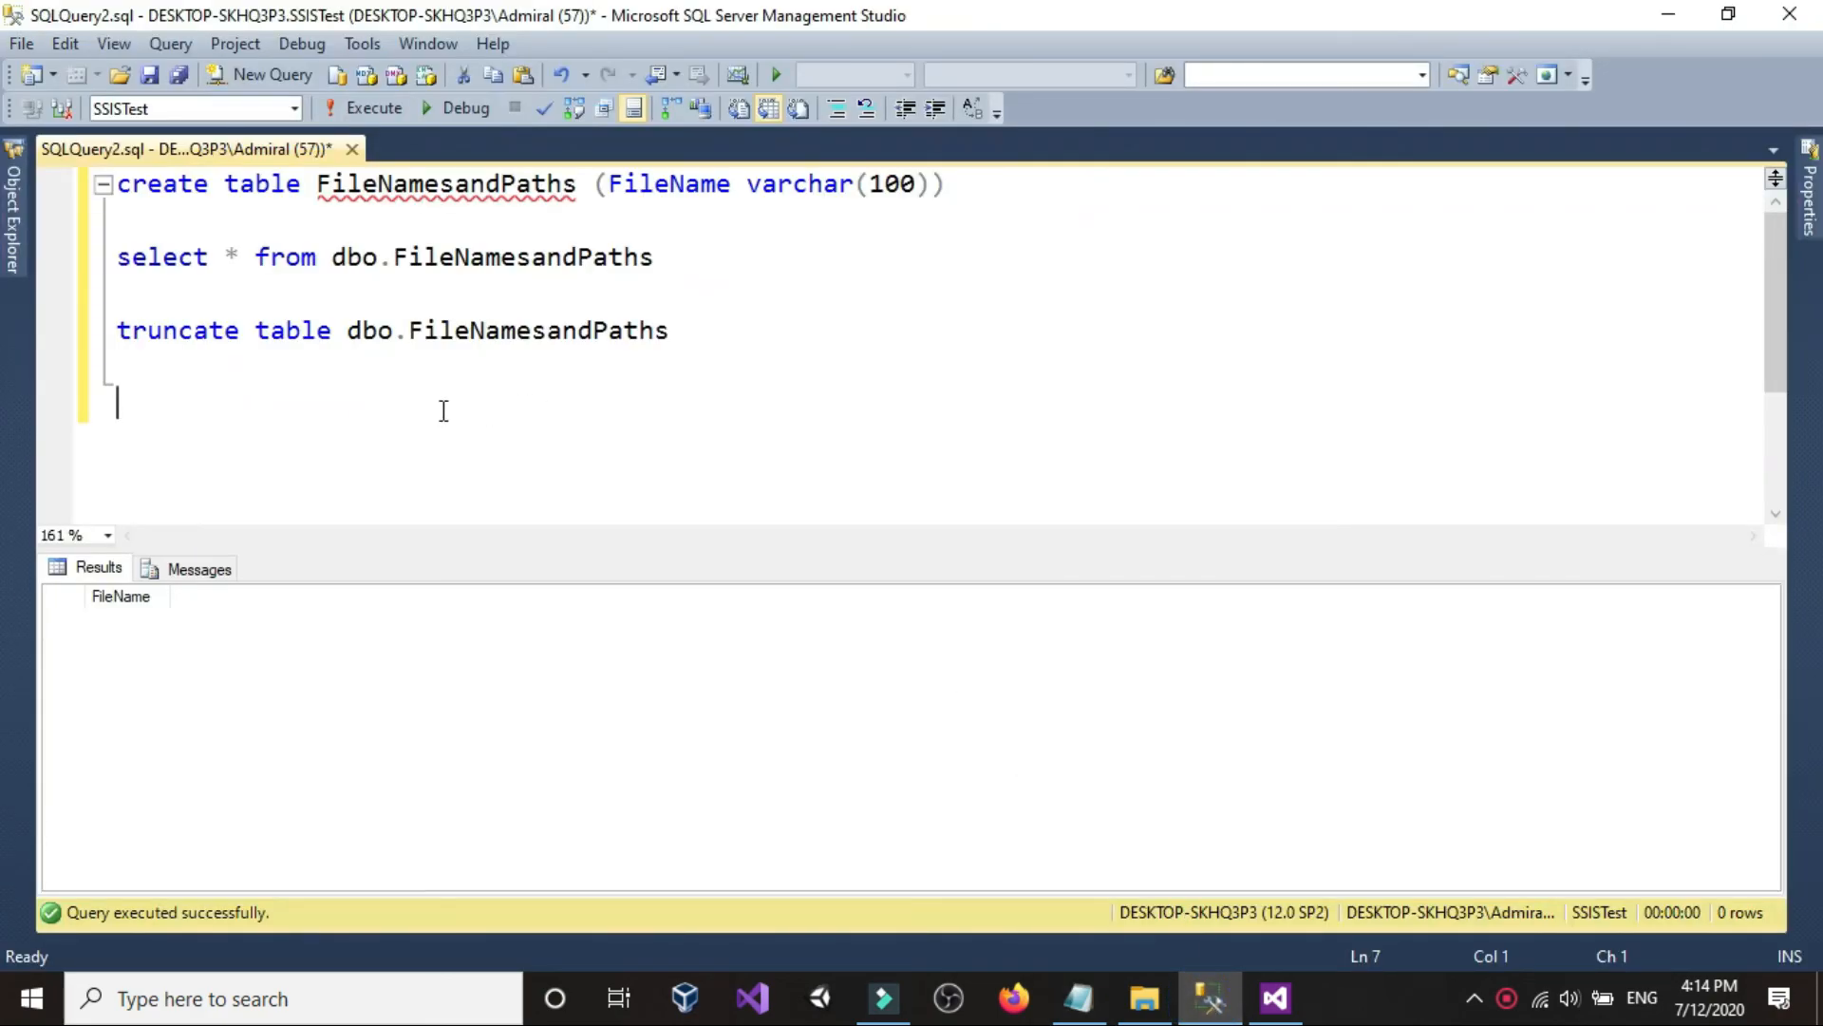
{"action": "type", "text": "select len"}
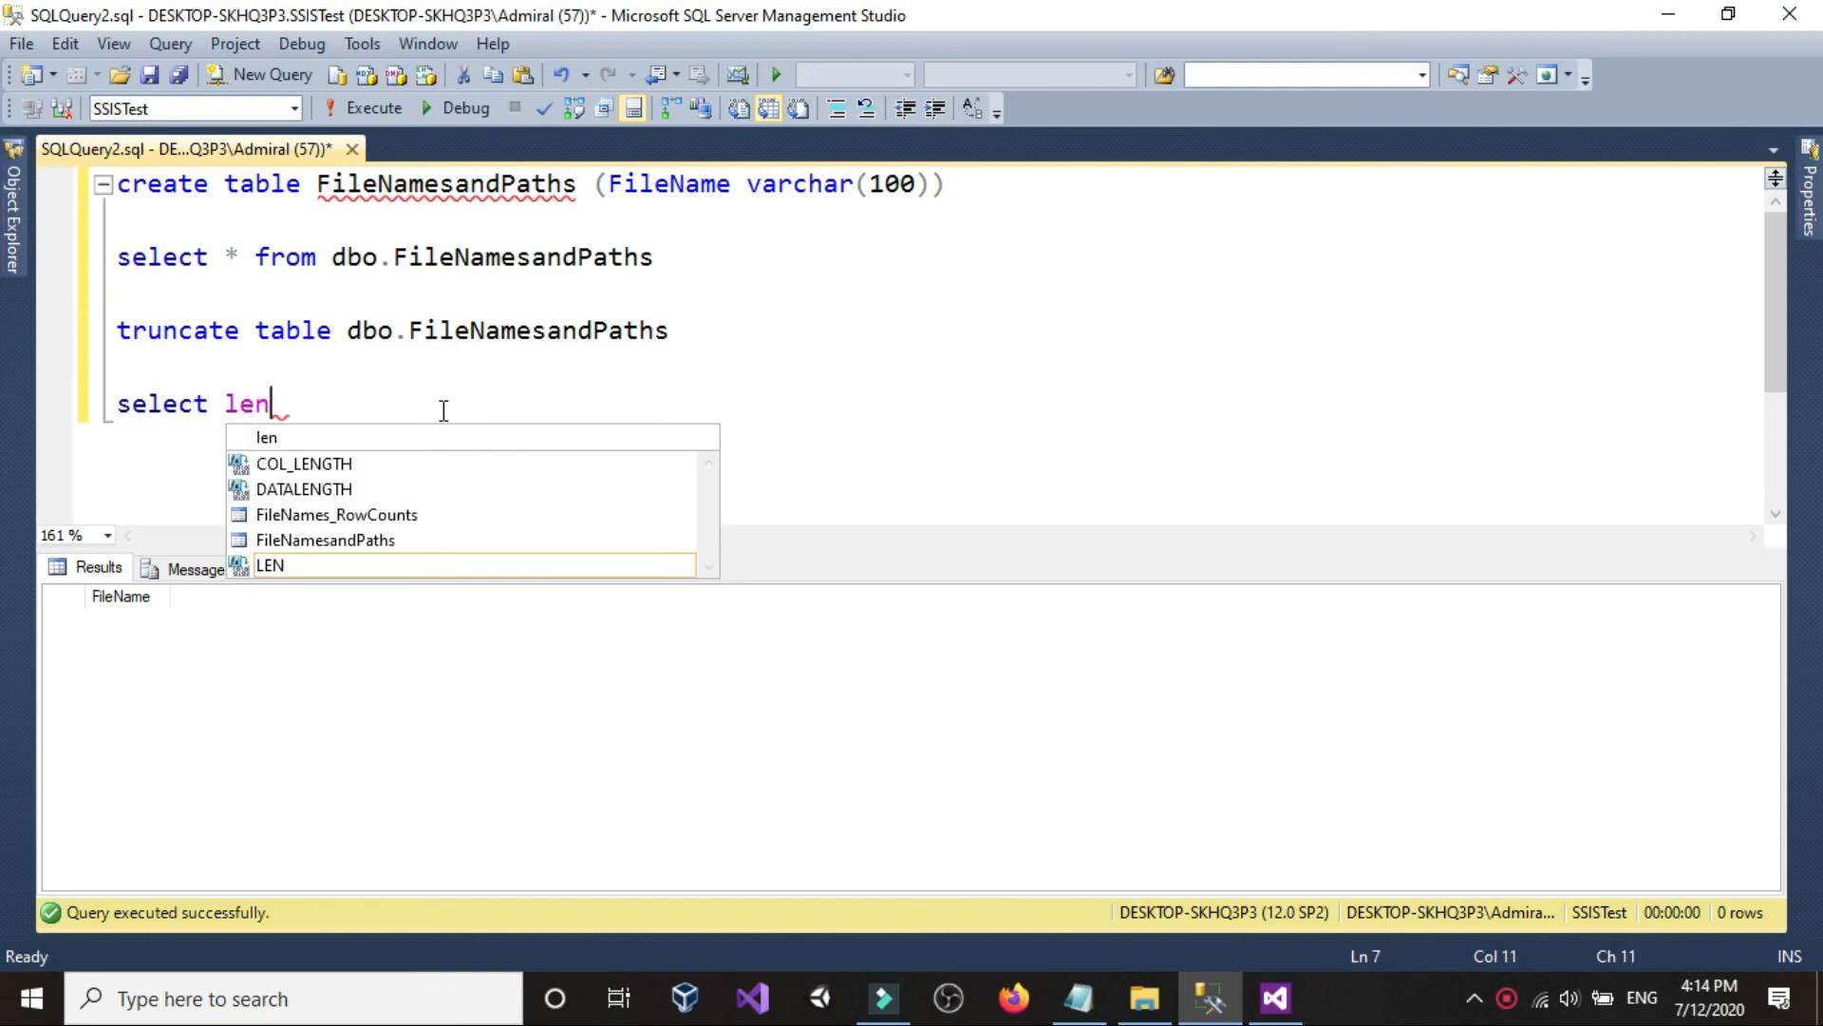
{"action": "type", "text": "("}
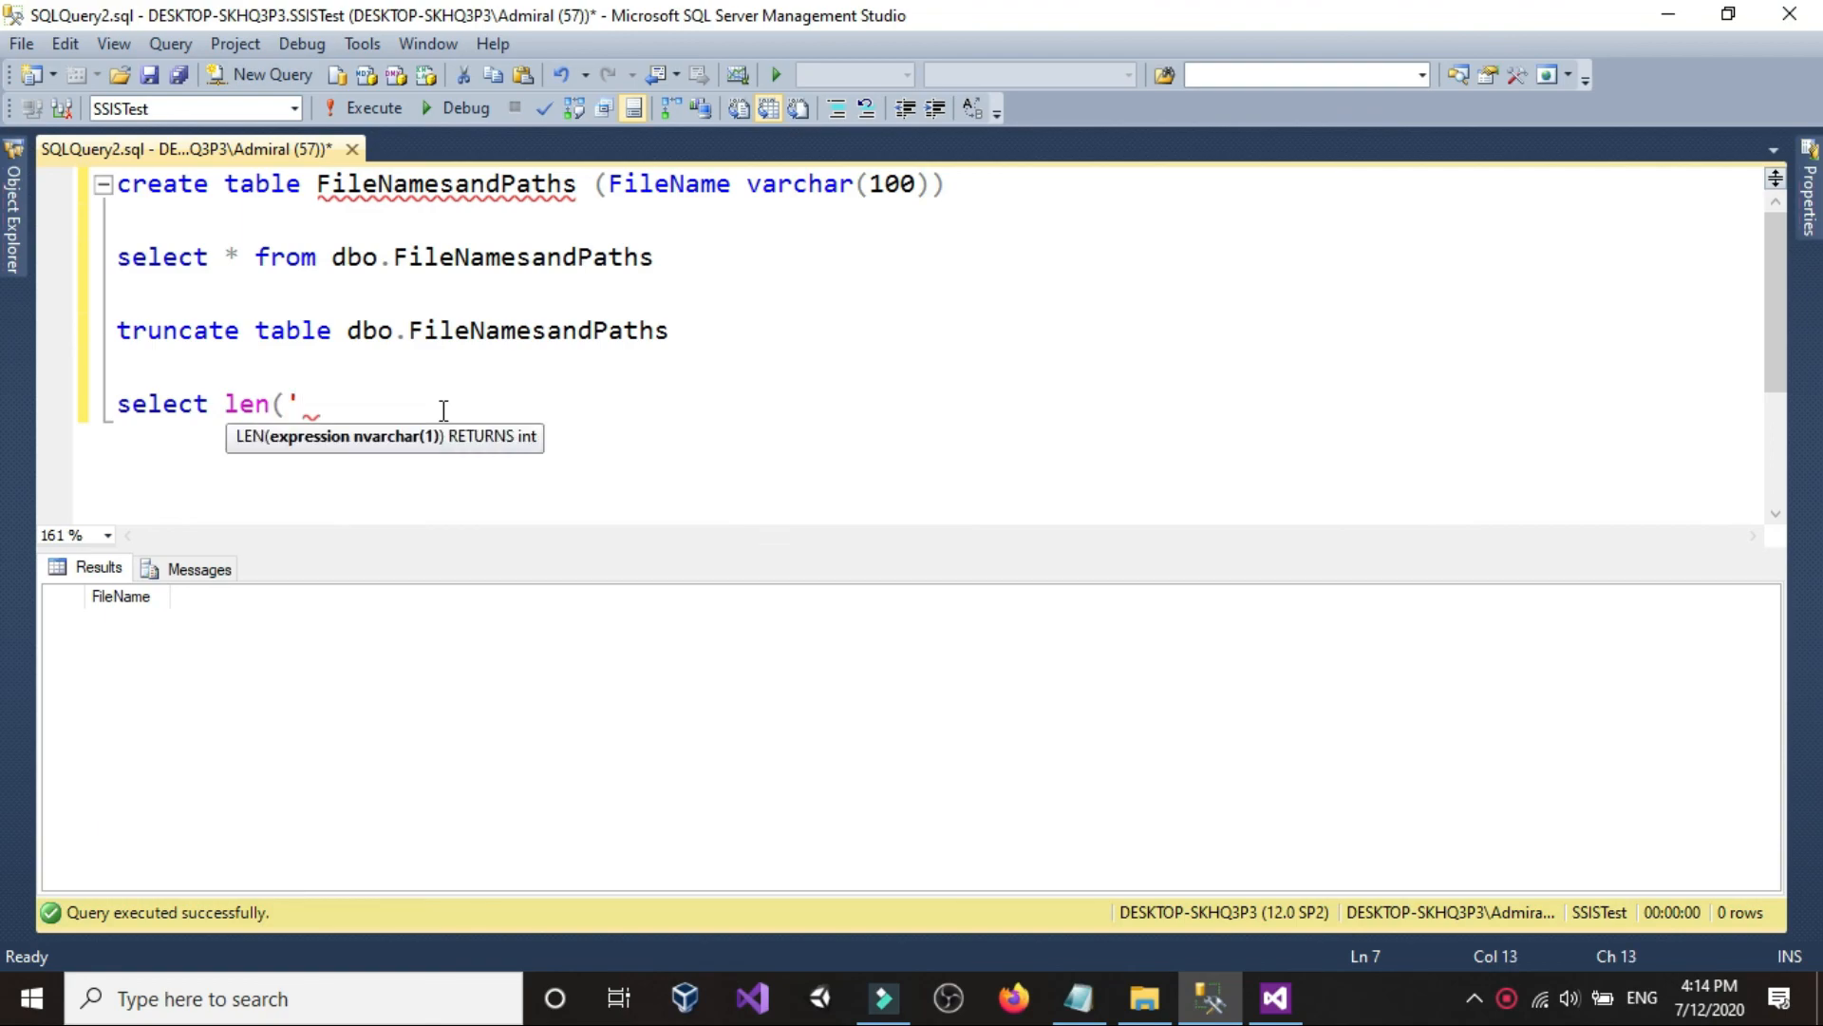
{"action": "type", "text": "'"}
{"action": "key", "text": "ctrl+v"}
{"action": "type", "text": "'"}
{"action": "type", "text": ")"}
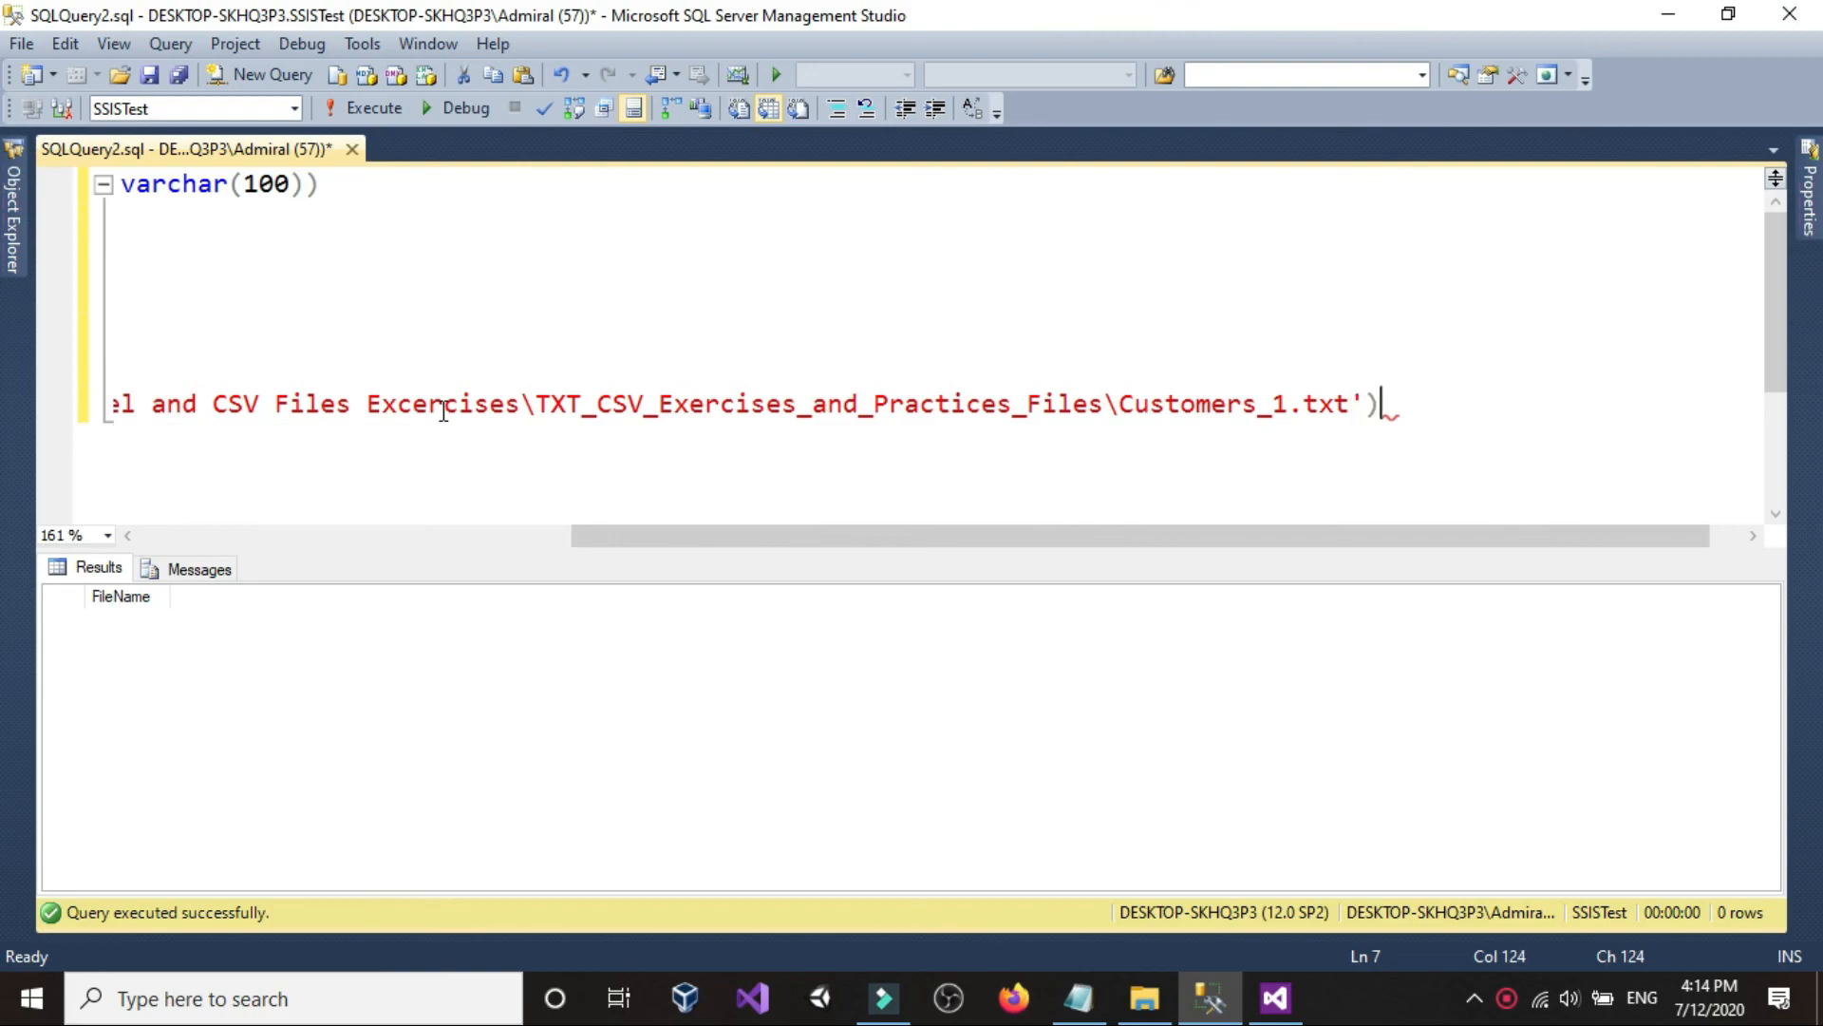
- Run only the select len() statement and compare the path's length with the FileName column's size in the object tree
{"action": "left_click_drag", "start_coordinate": [1412, 403], "coordinate": [56, 411]}
{"action": "left_click", "coordinate": [289, 410]}
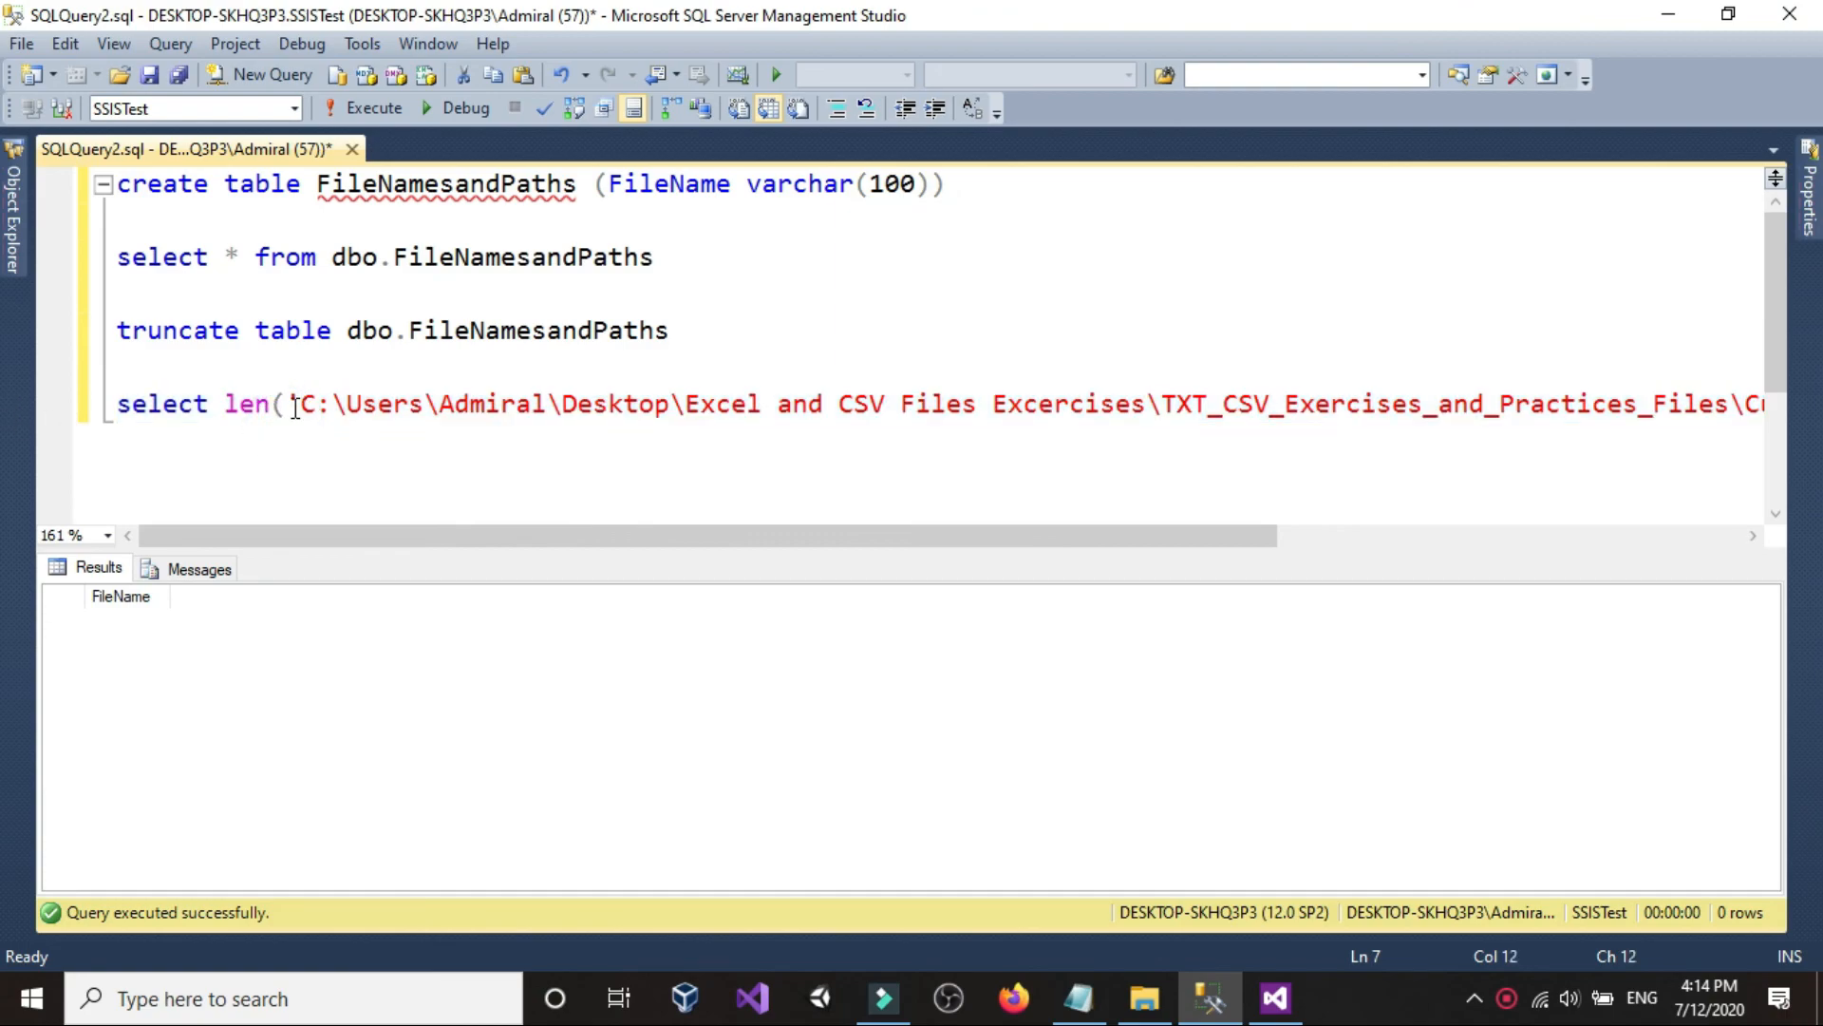
{"action": "left_click_drag", "start_coordinate": [305, 408], "coordinate": [57, 361]}
{"action": "left_click", "coordinate": [385, 107]}
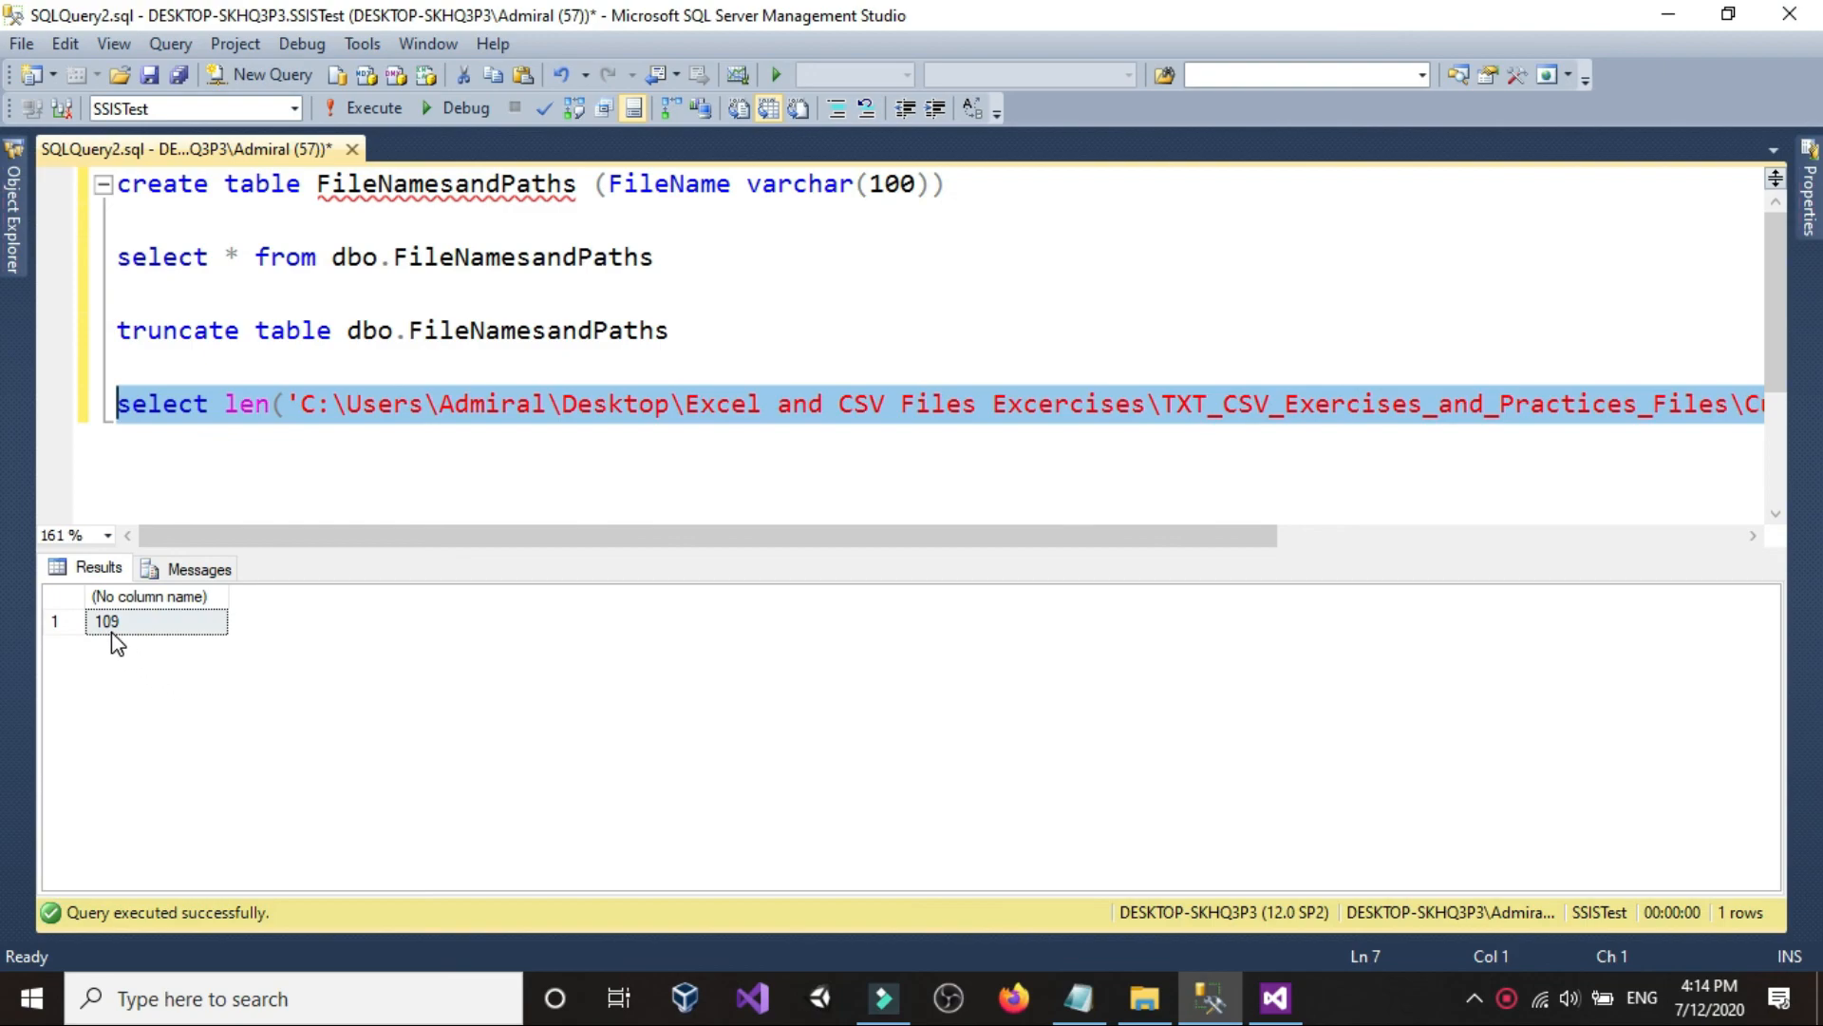
{"action": "left_click", "coordinate": [15, 256]}
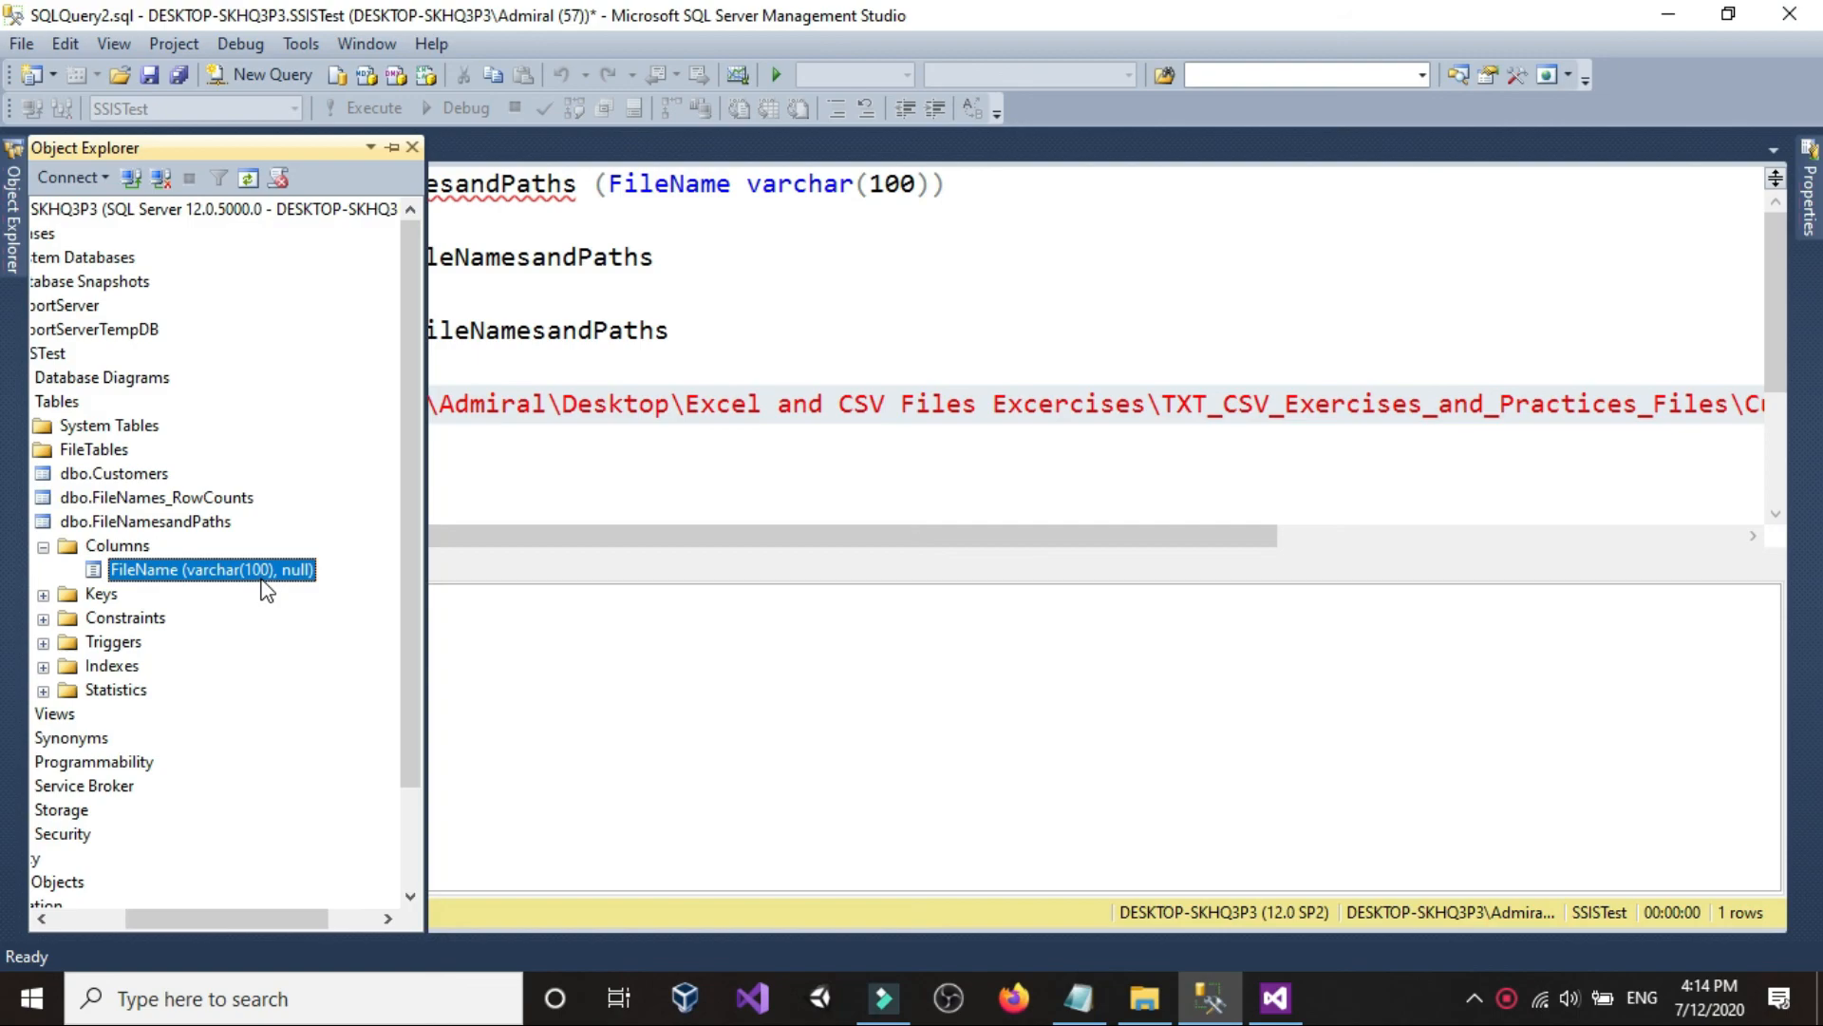
{"action": "left_click", "coordinate": [831, 431]}
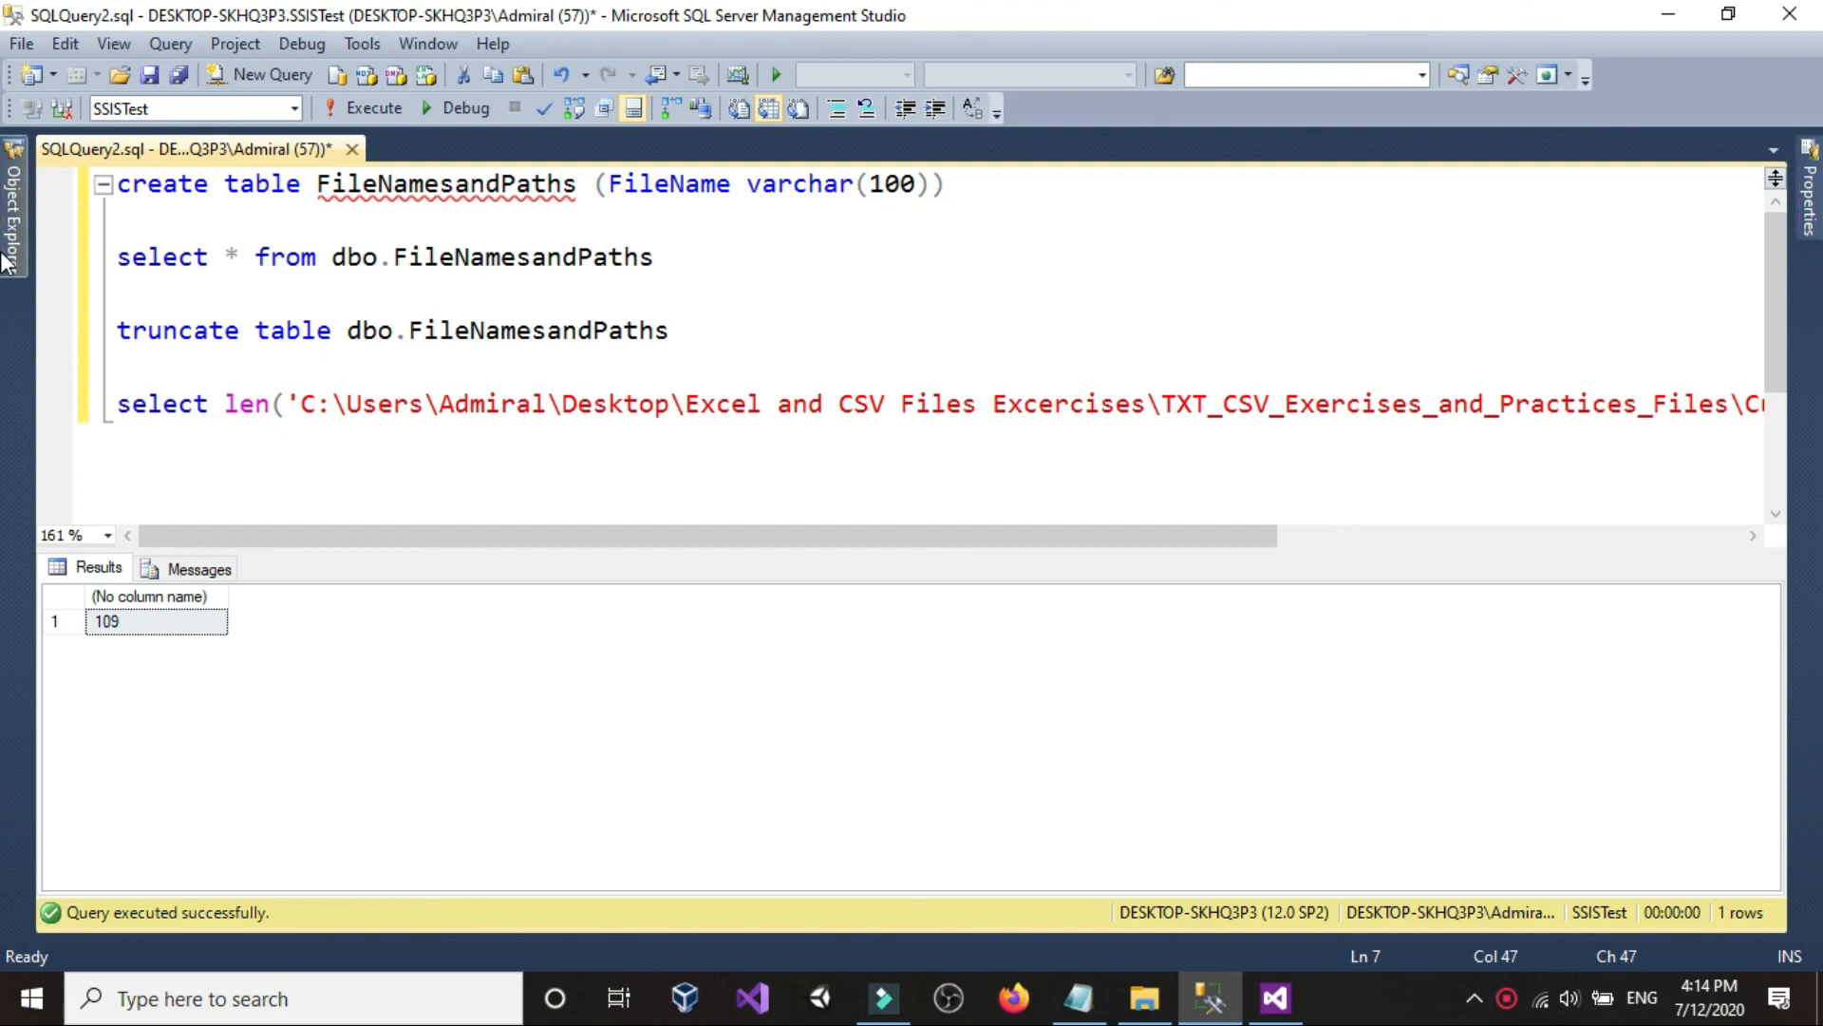
- Try to change the FileName column's data type to varchar(200) in the table designer and close the design
{"action": "mouse_move", "coordinate": [9, 257]}
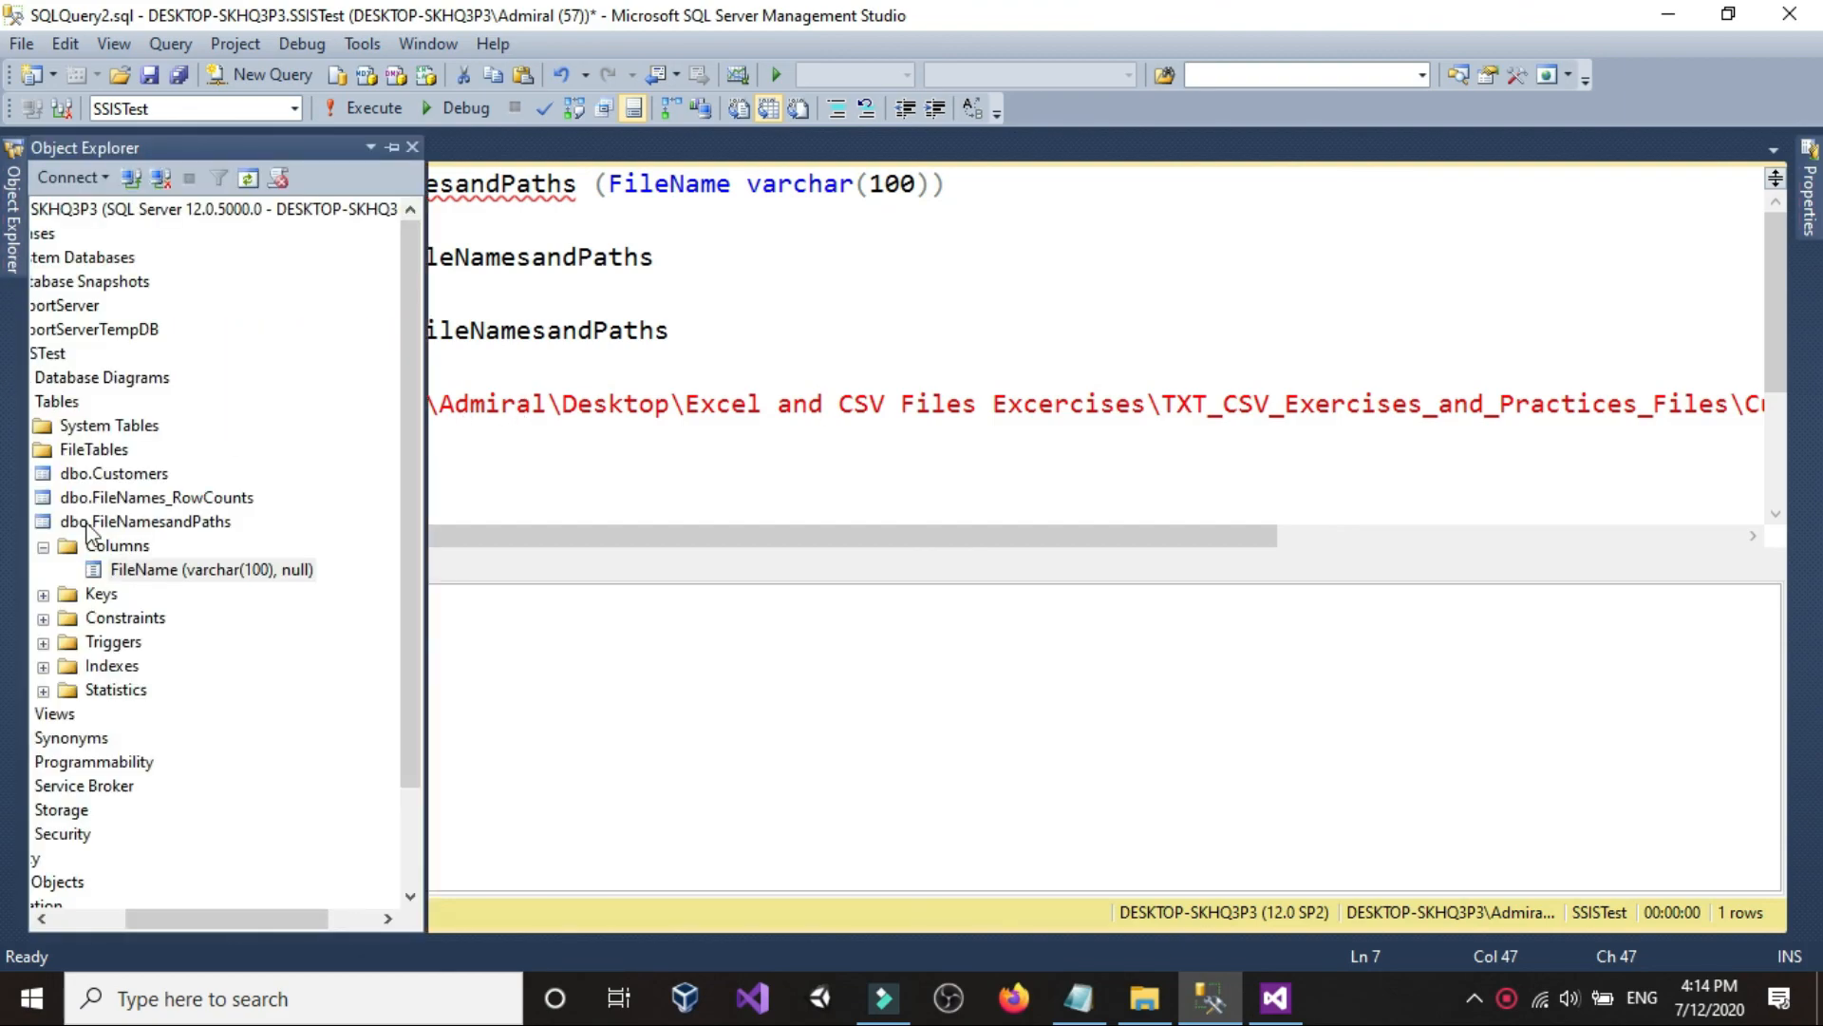
{"action": "right_click", "coordinate": [225, 574]}
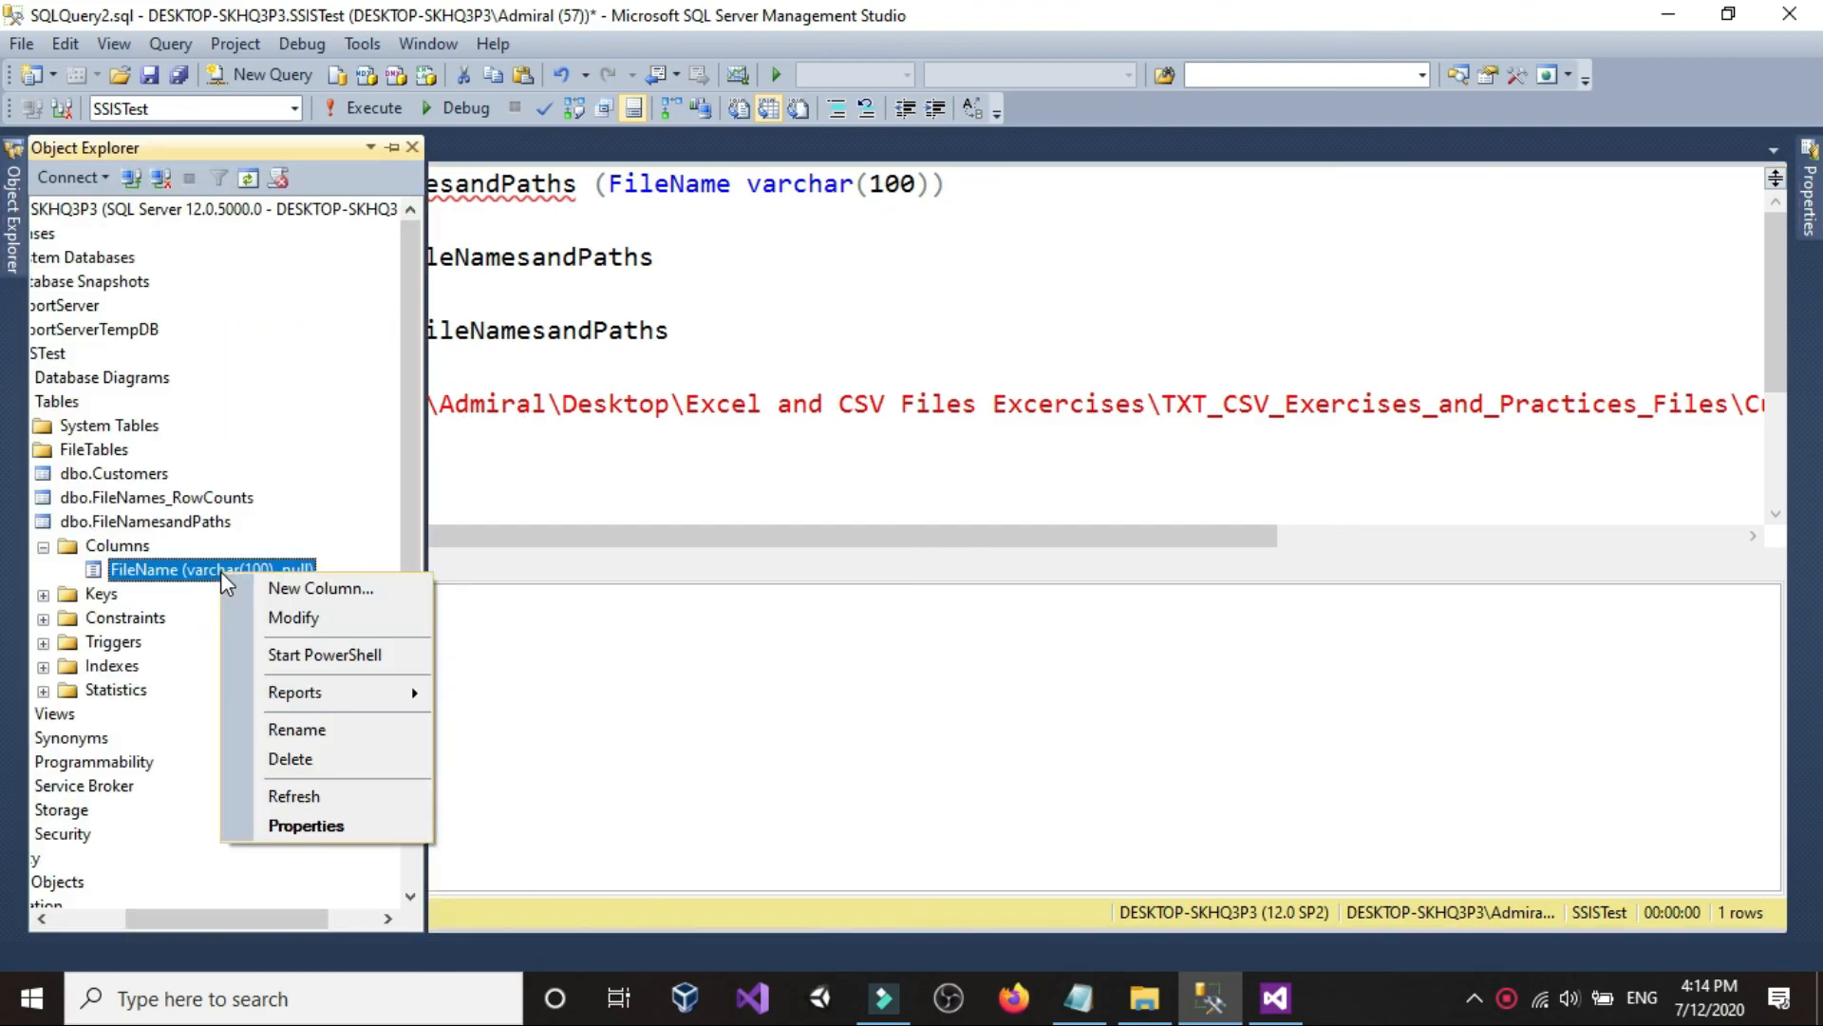
{"action": "left_click", "coordinate": [271, 617]}
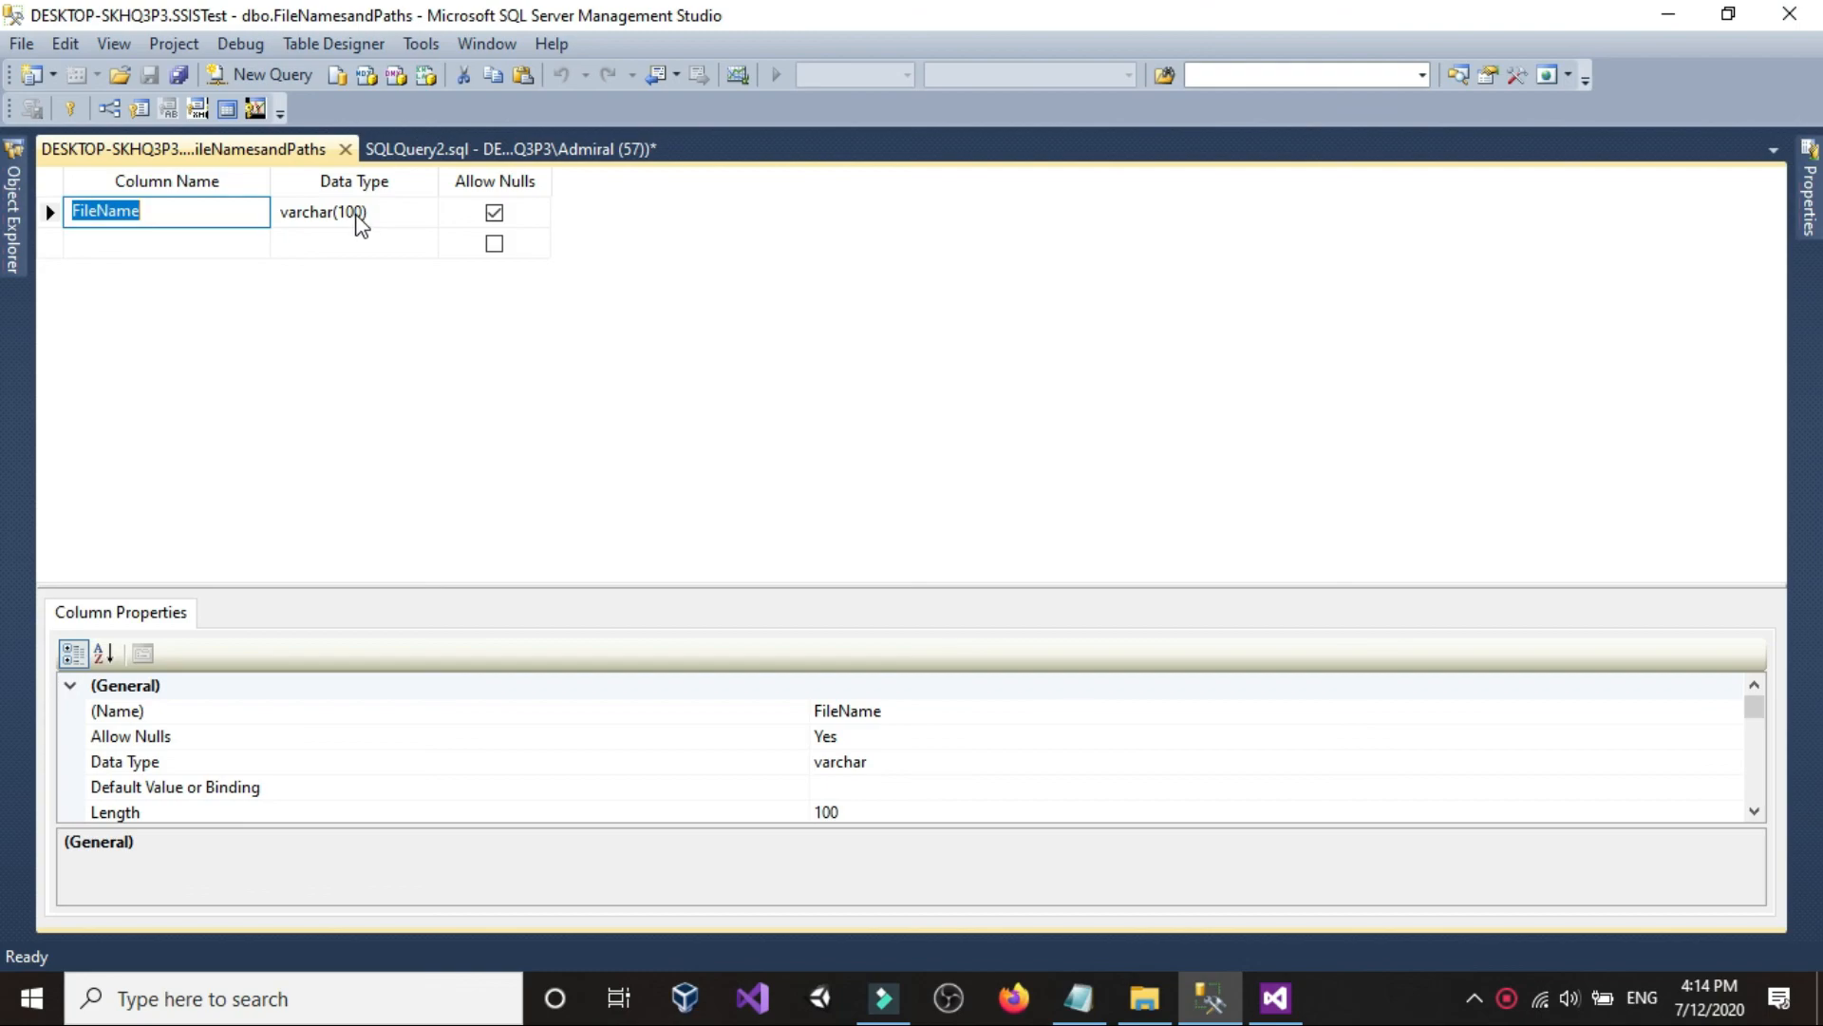
{"action": "left_click", "coordinate": [485, 44]}
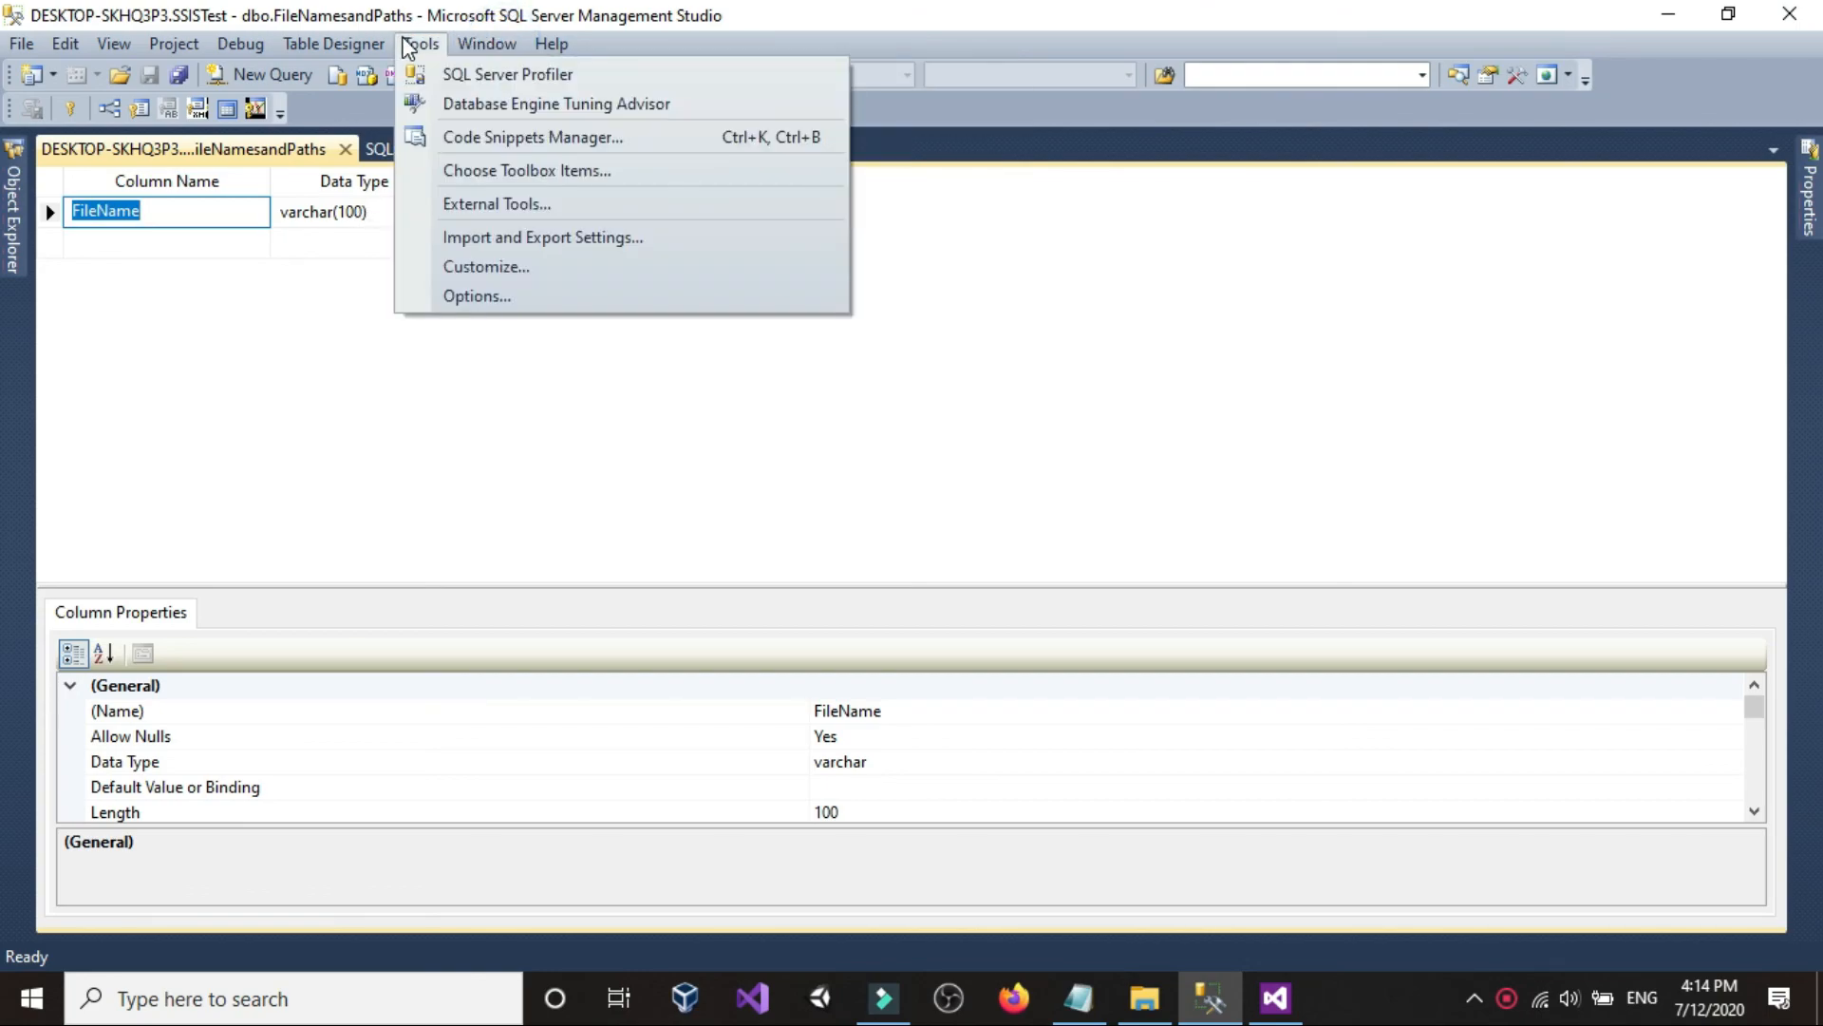
{"action": "left_click", "coordinate": [419, 40]}
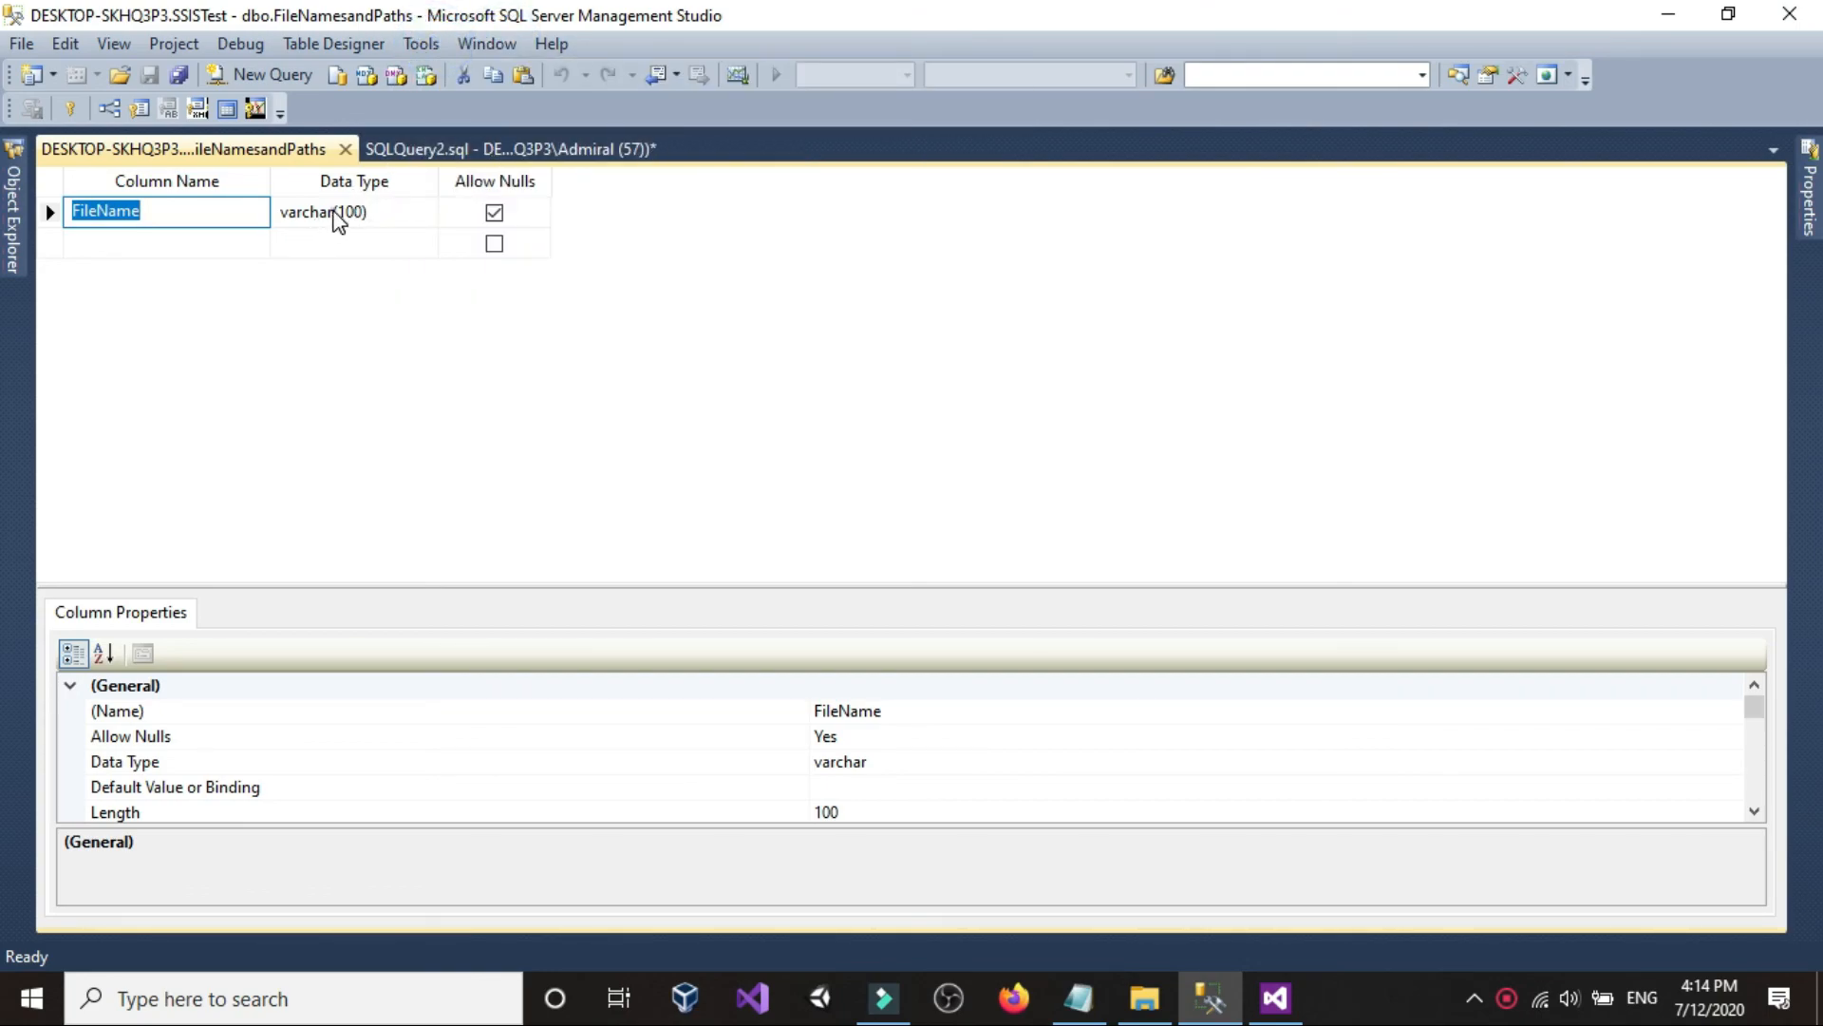
{"action": "left_click", "coordinate": [335, 217]}
{"action": "left_click", "coordinate": [348, 206]}
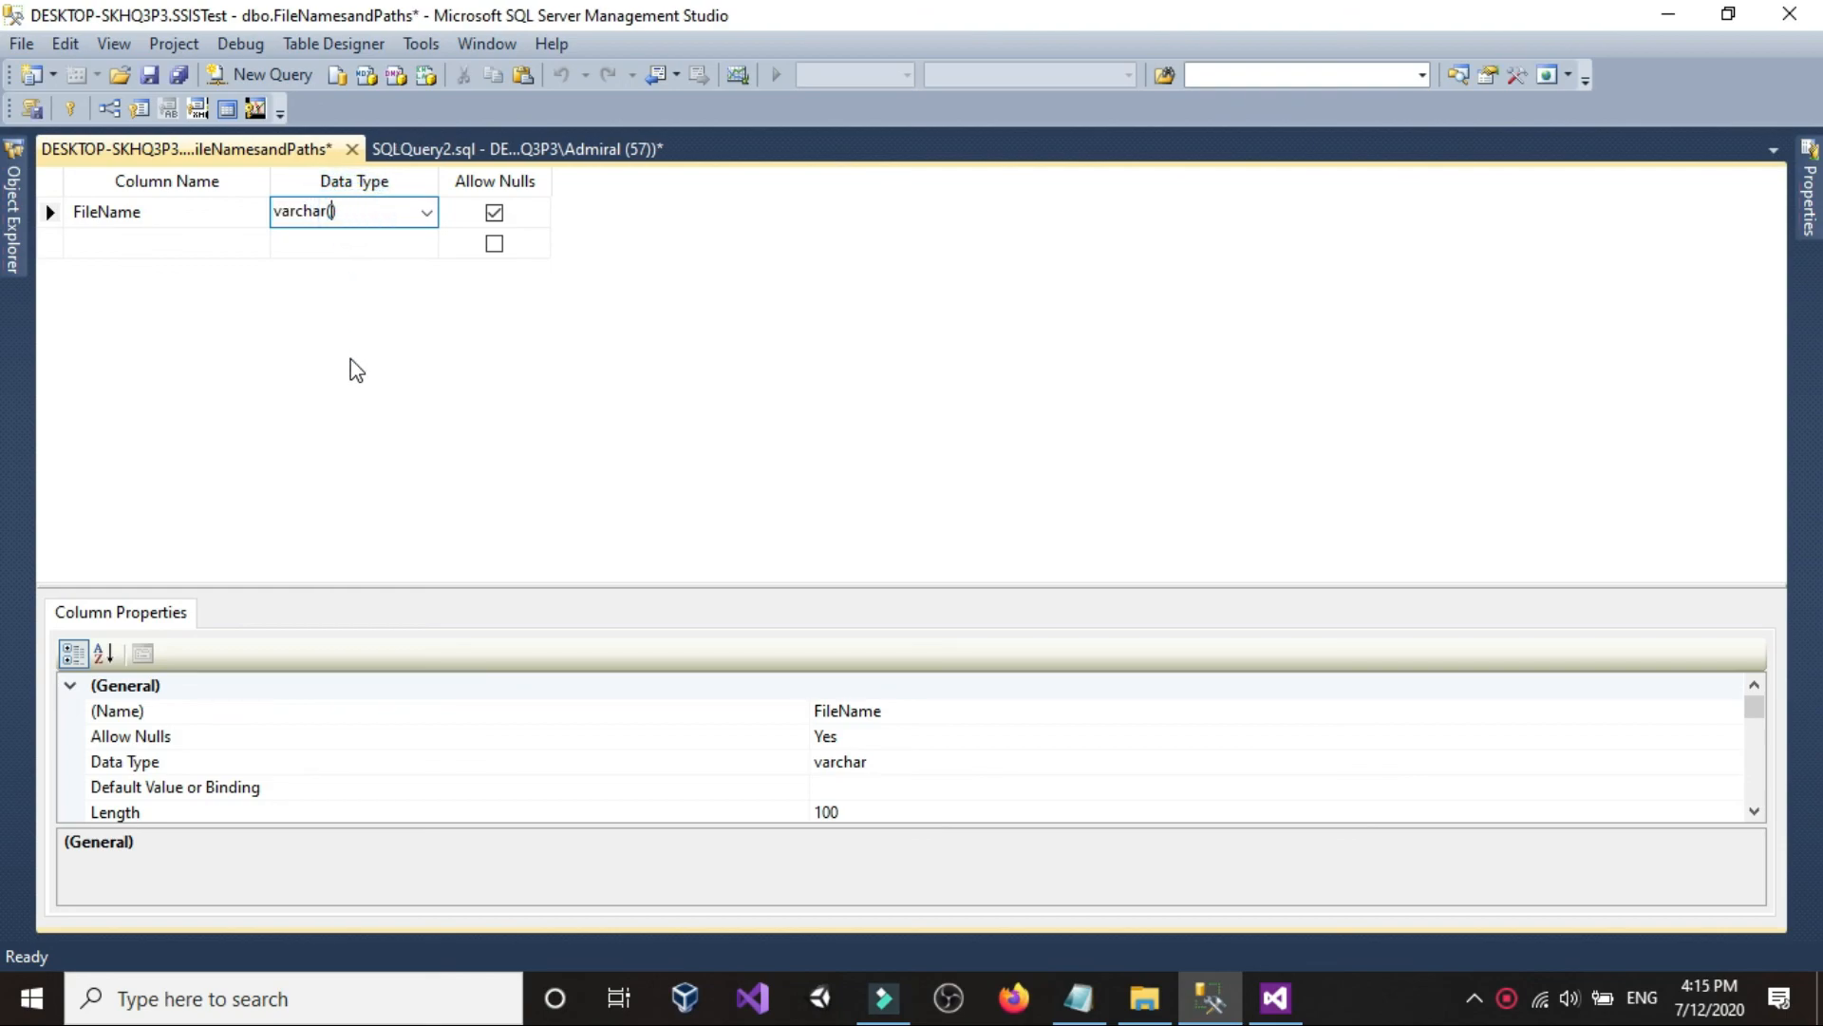
{"action": "left_click", "coordinate": [351, 149]}
{"action": "left_click", "coordinate": [872, 657]}
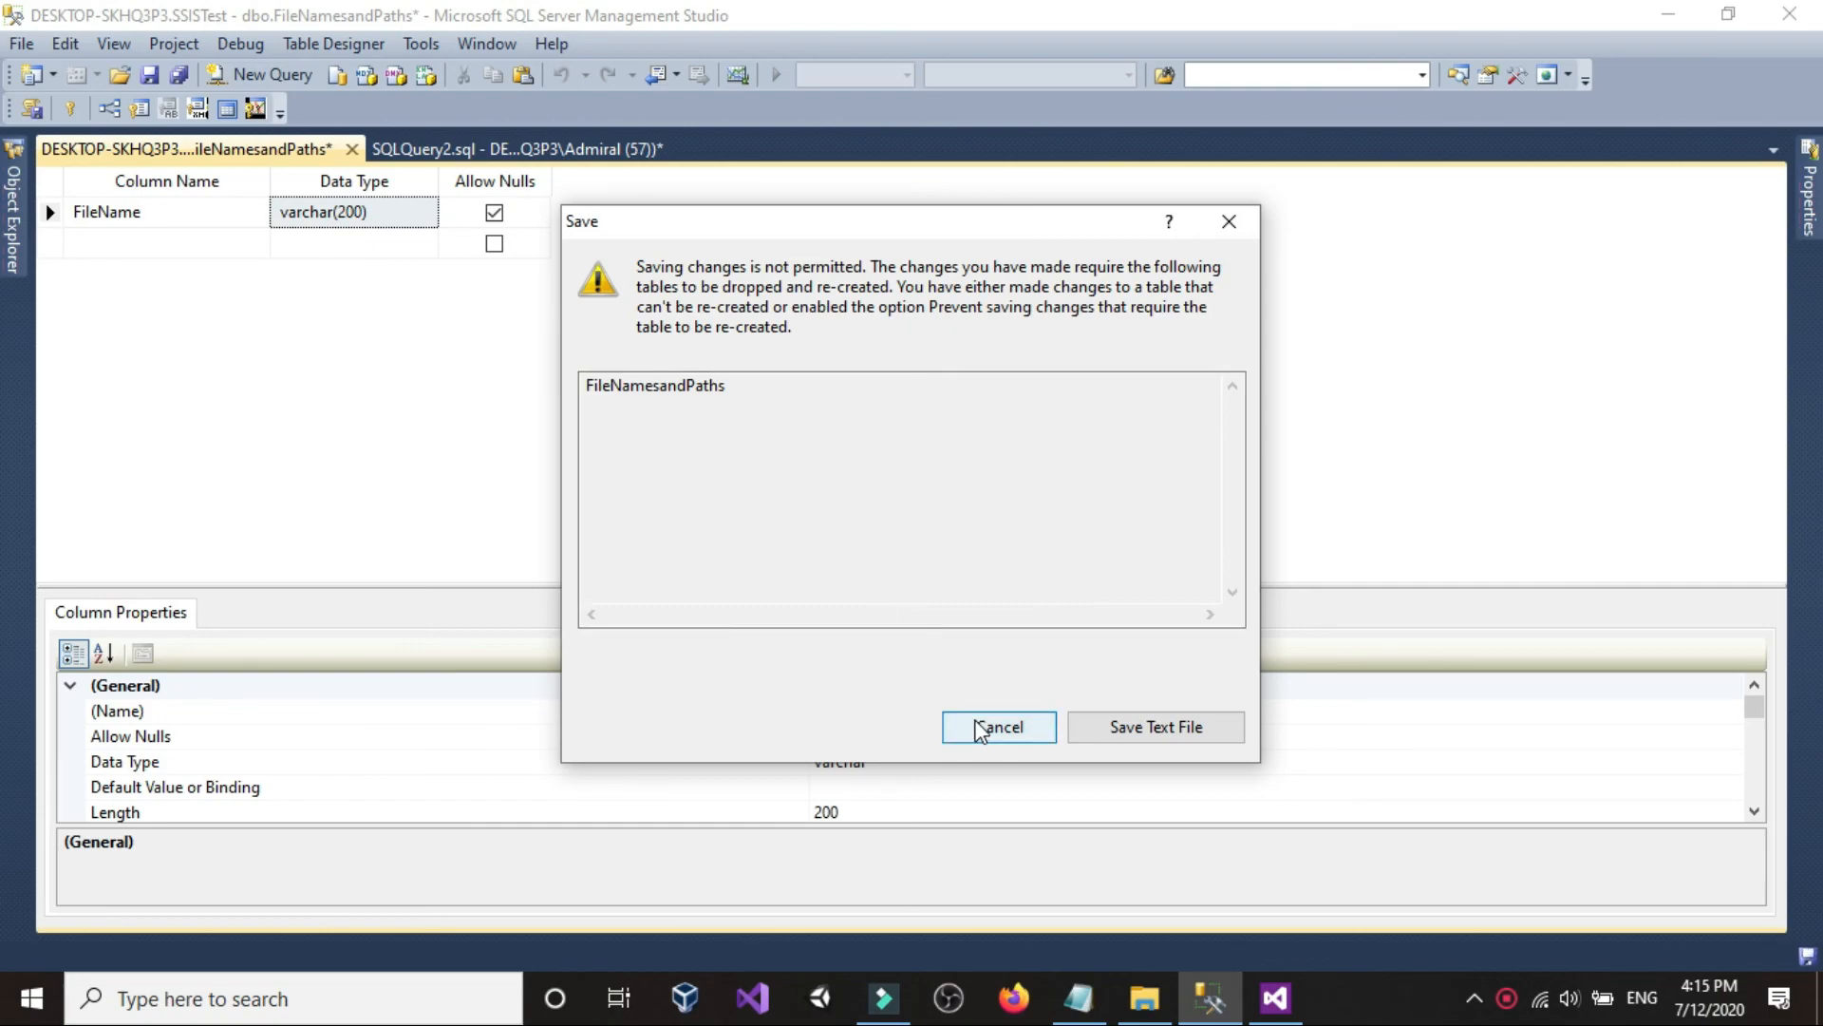
{"action": "left_click", "coordinate": [997, 726]}
{"action": "left_click", "coordinate": [1243, 537]}
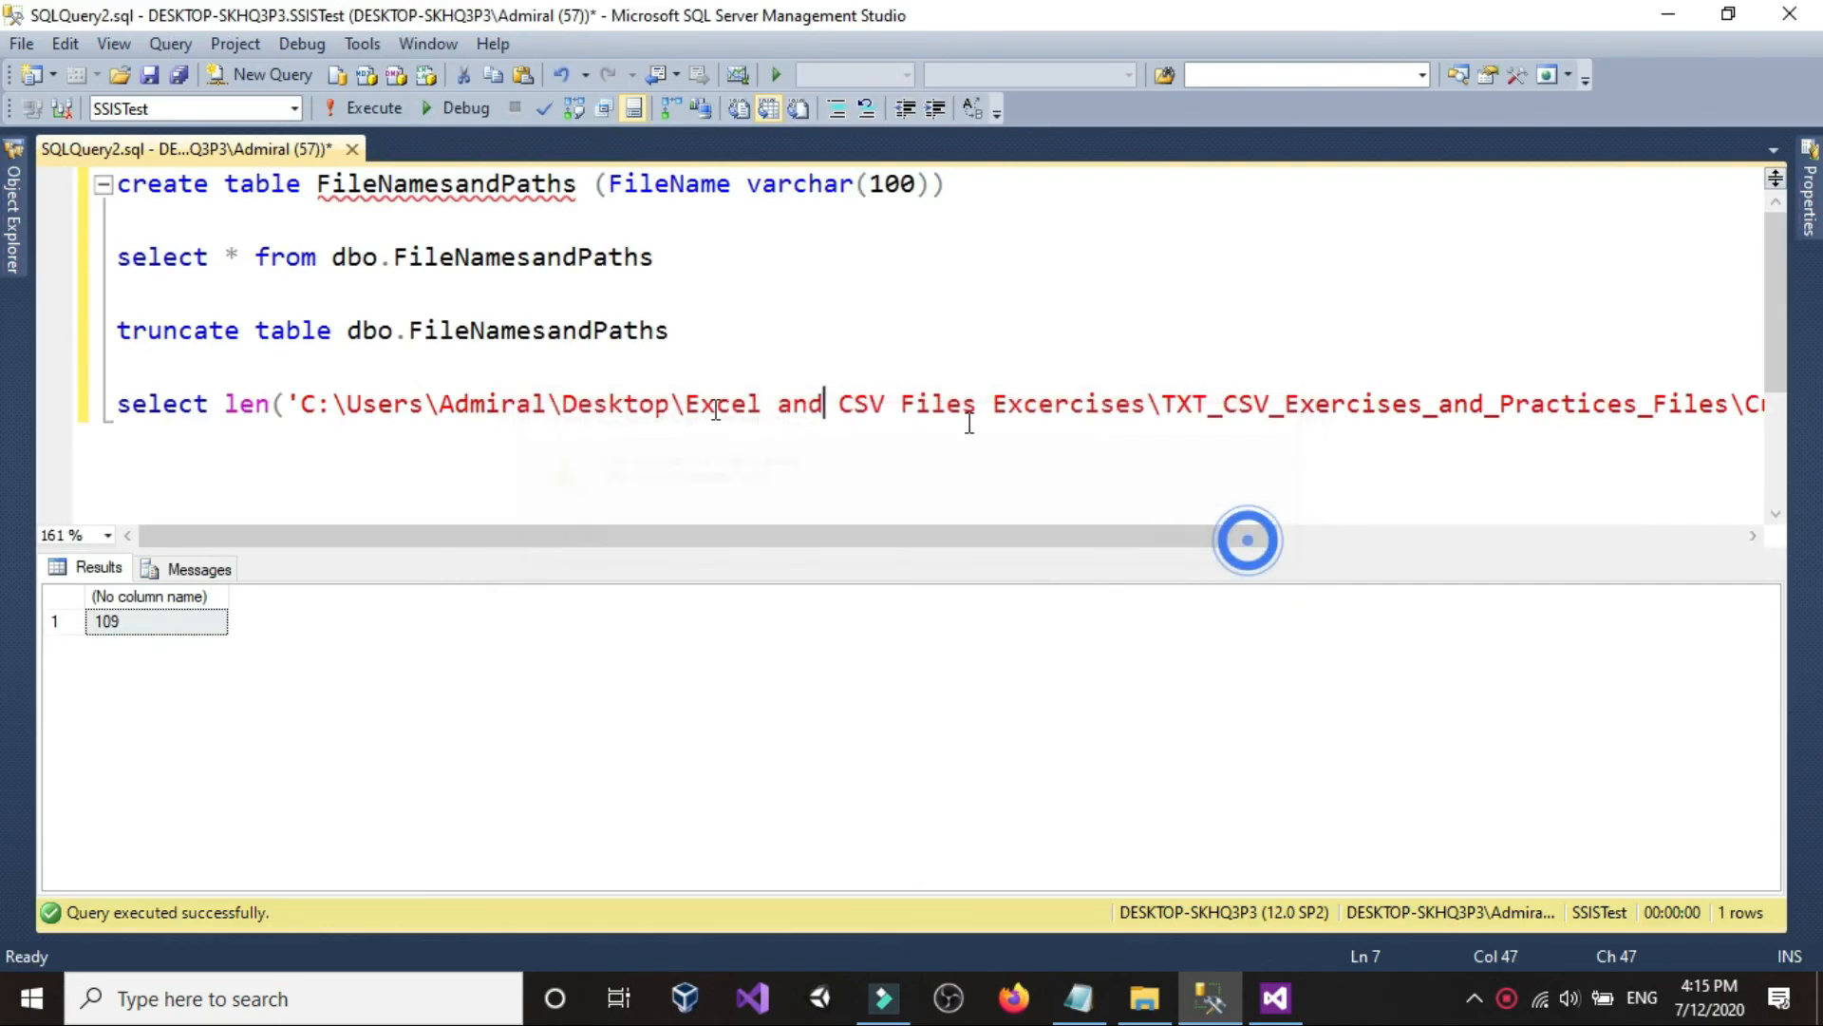
- Insert blank lines below the truncate statement and begin an Alter table statement there
{"action": "left_click", "coordinate": [797, 353]}
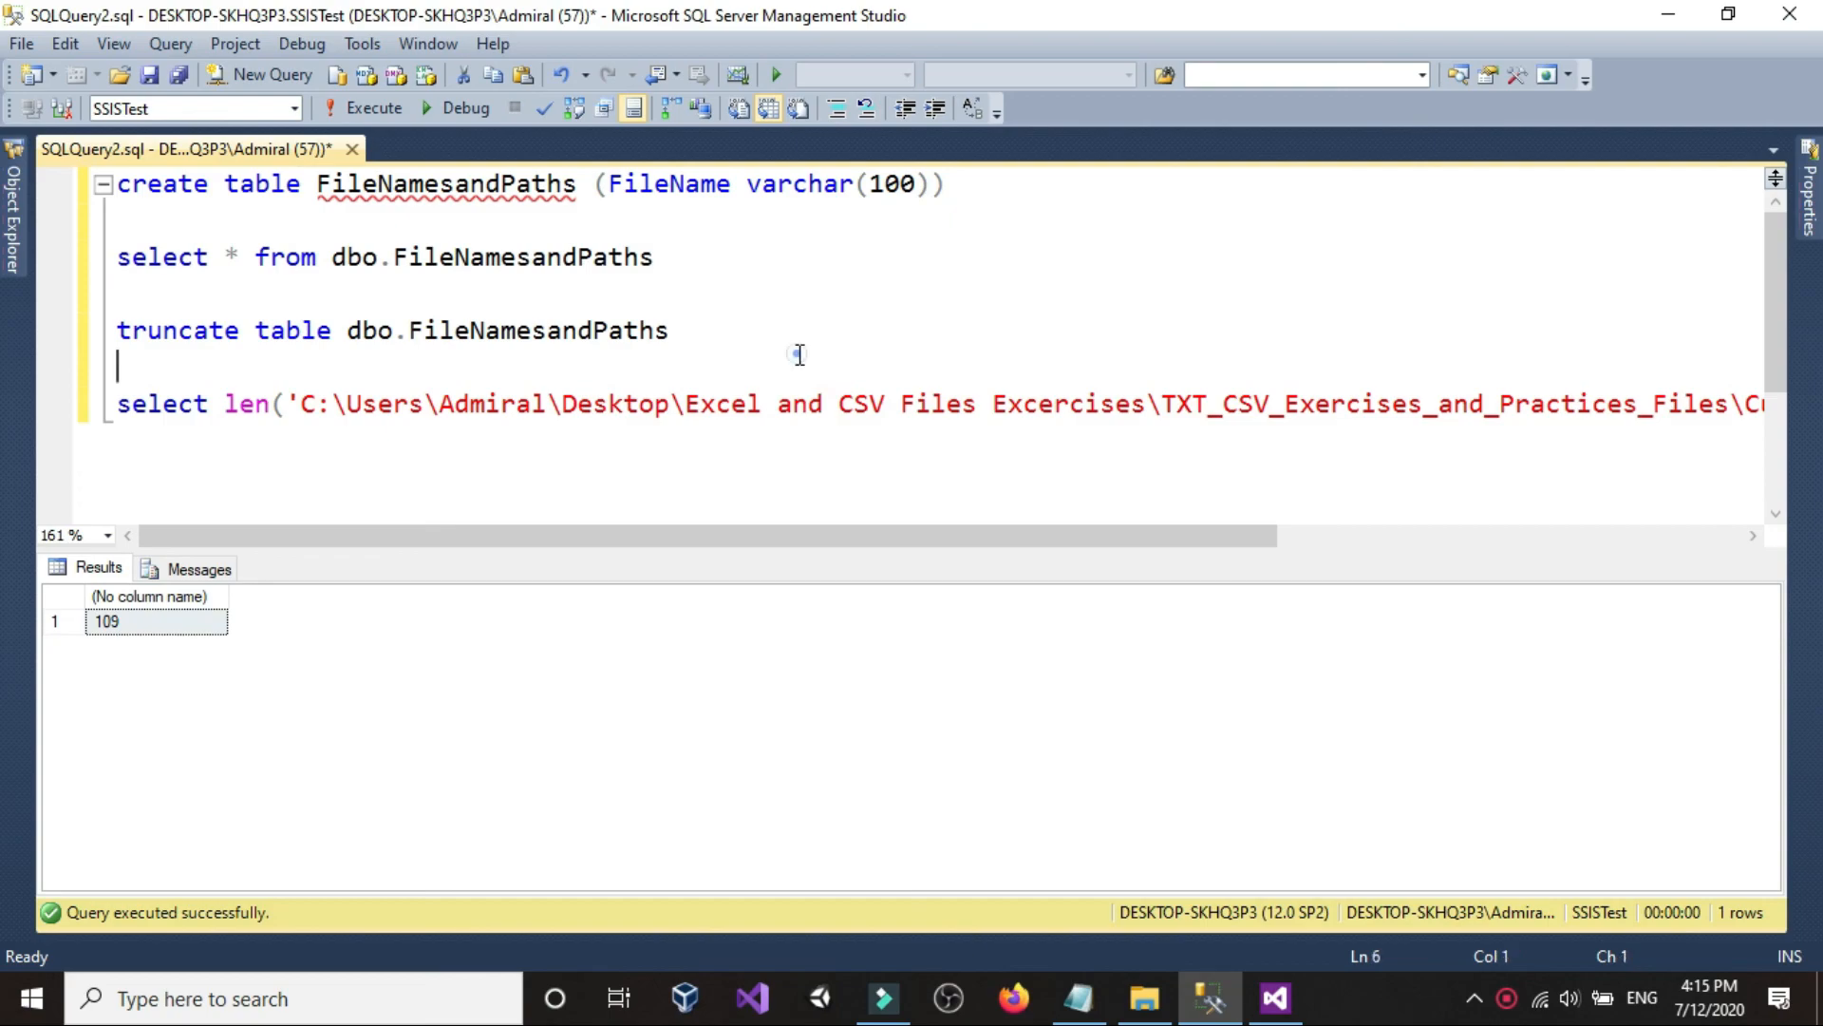
{"action": "key", "text": "Return"}
{"action": "key", "text": "Return"}
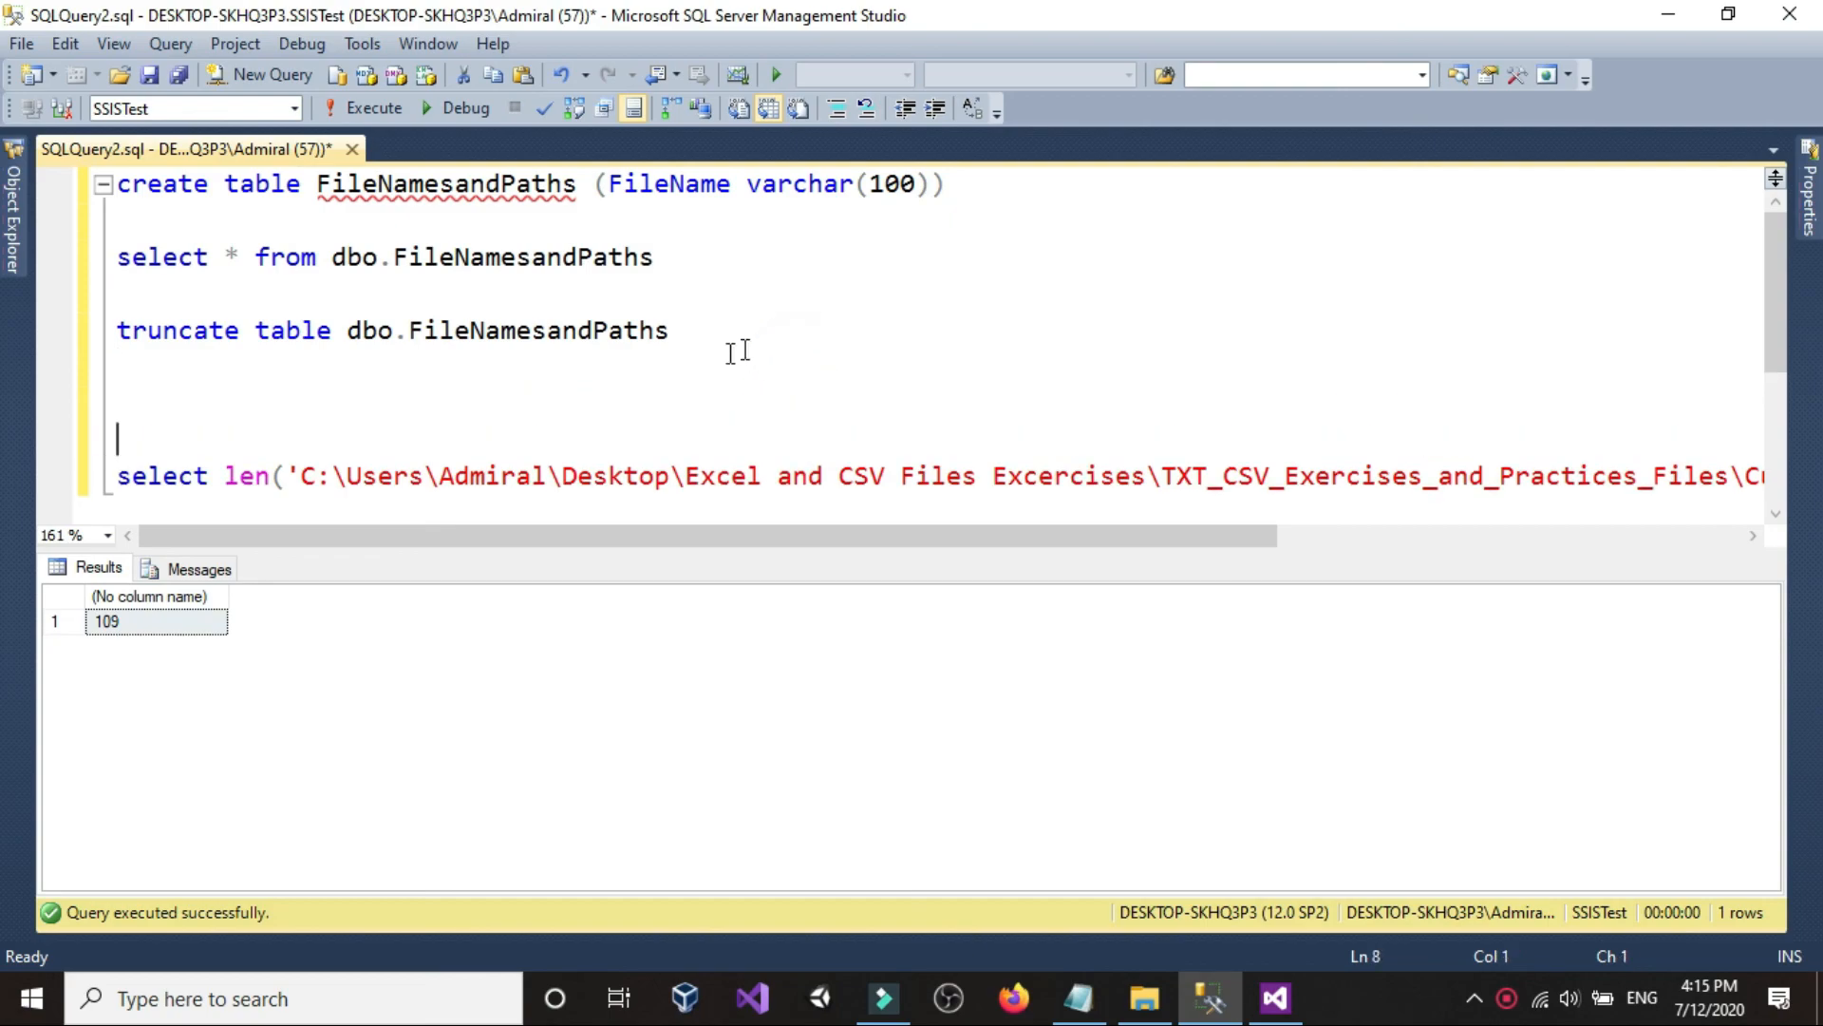
{"action": "left_click", "coordinate": [372, 365]}
{"action": "left_click_drag", "start_coordinate": [871, 187], "coordinate": [917, 190]}
{"action": "left_click", "coordinate": [916, 190]}
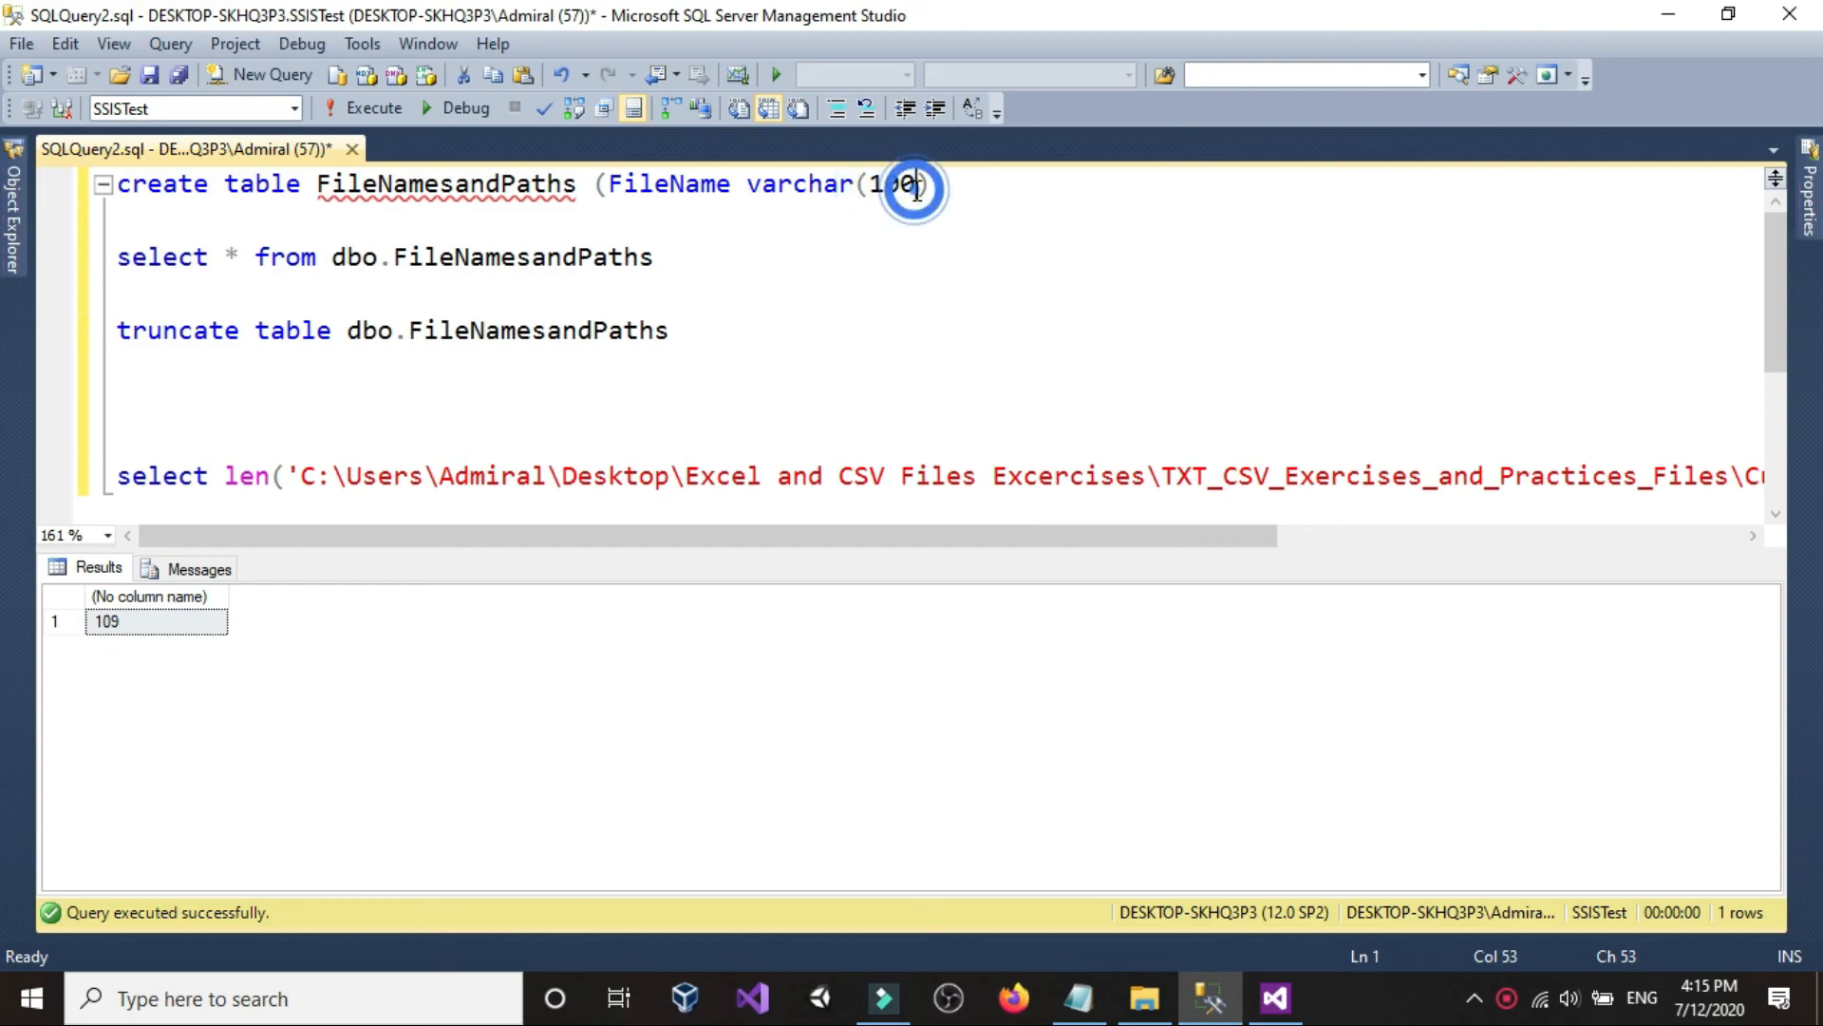
{"action": "left_click", "coordinate": [269, 409]}
{"action": "type", "text": "Alter"}
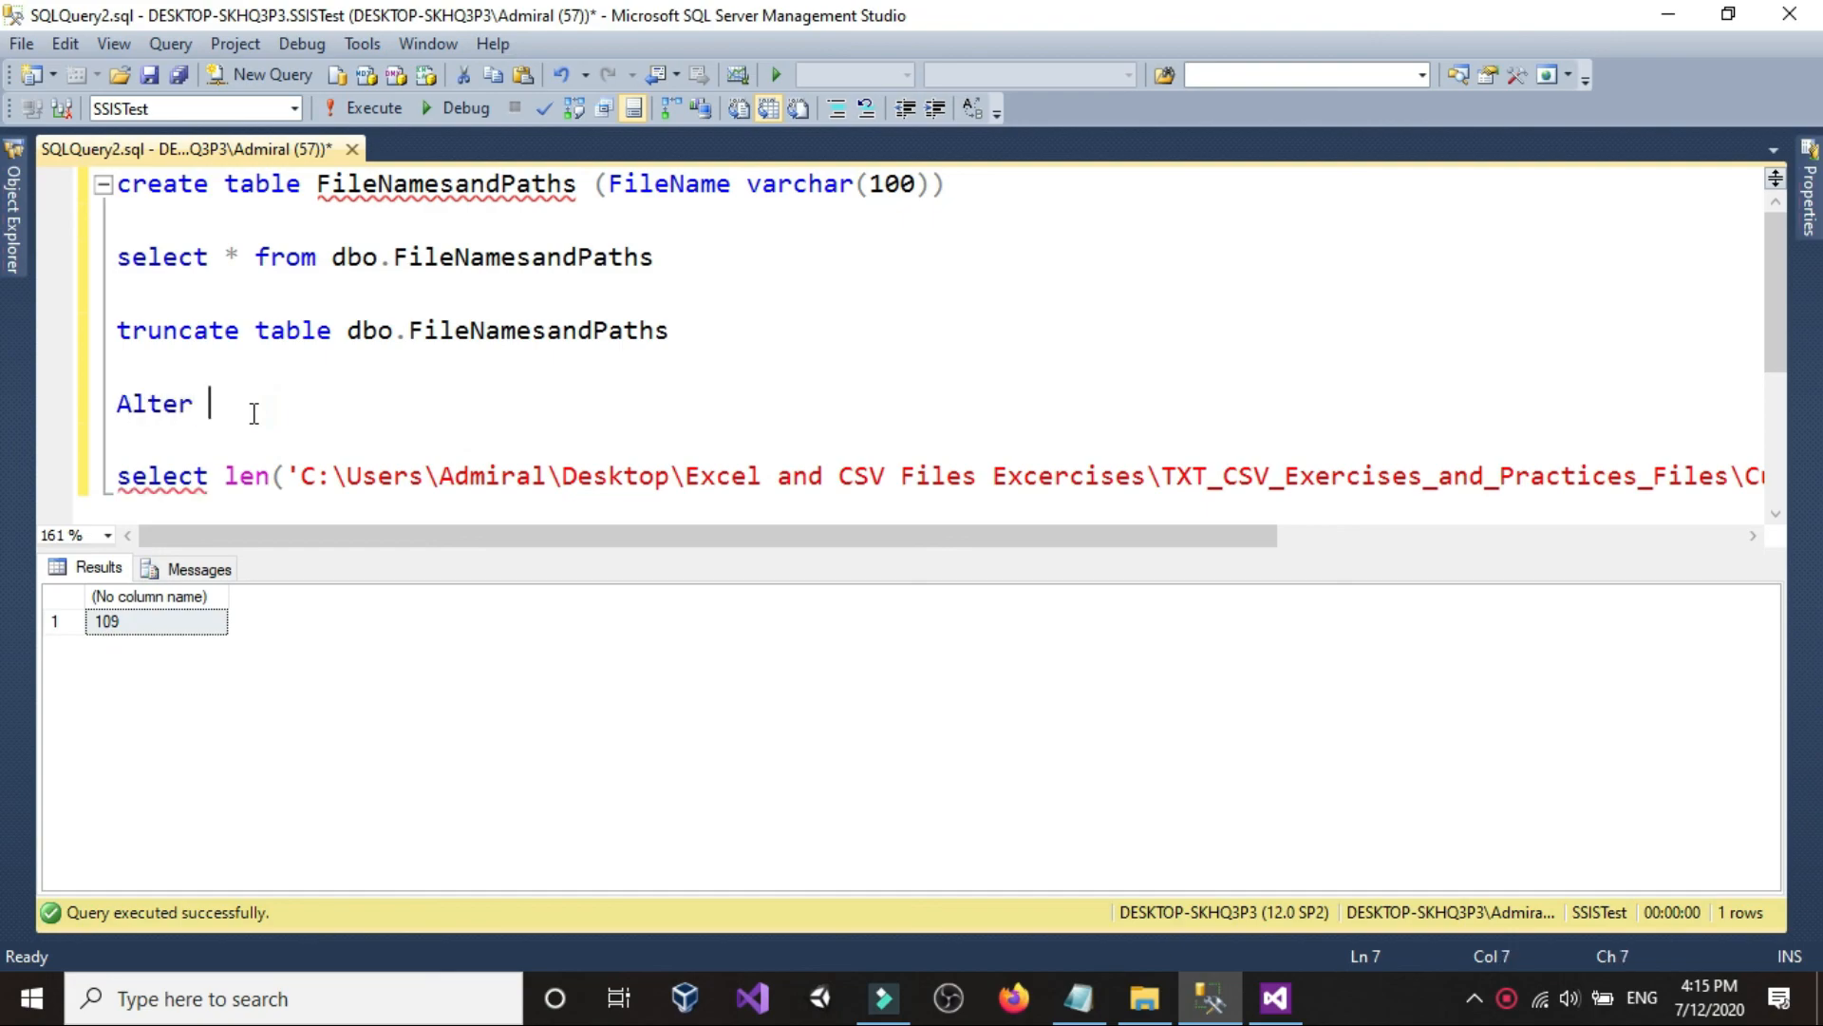
{"action": "type", "text": " table"}
- Copy dbo.FileNamesandPaths from the truncate statement into the Alter table statement and add Alter Column on the following line
{"action": "left_click_drag", "start_coordinate": [356, 331], "coordinate": [671, 332]}
{"action": "right_click", "coordinate": [549, 342]}
{"action": "left_click", "coordinate": [586, 384]}
{"action": "left_click", "coordinate": [411, 396]}
{"action": "right_click", "coordinate": [422, 398]}
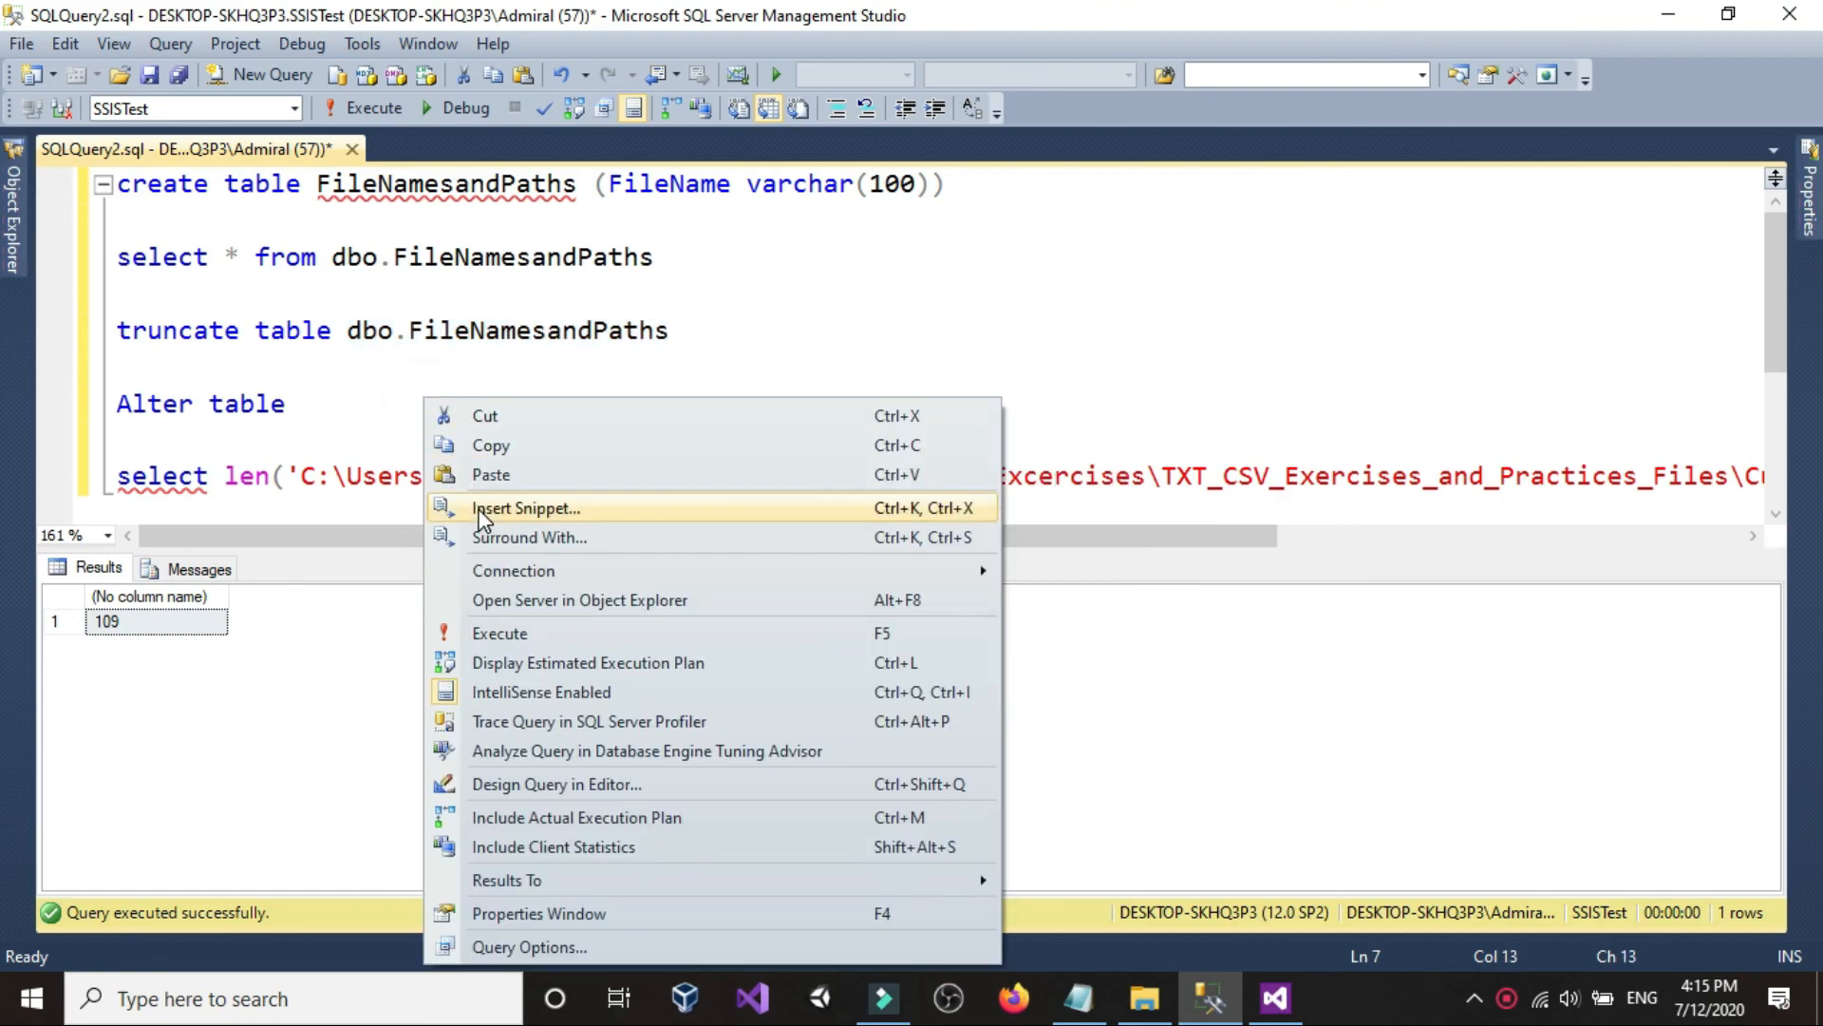
{"action": "left_click", "coordinate": [495, 462]}
{"action": "key", "text": "Return"}
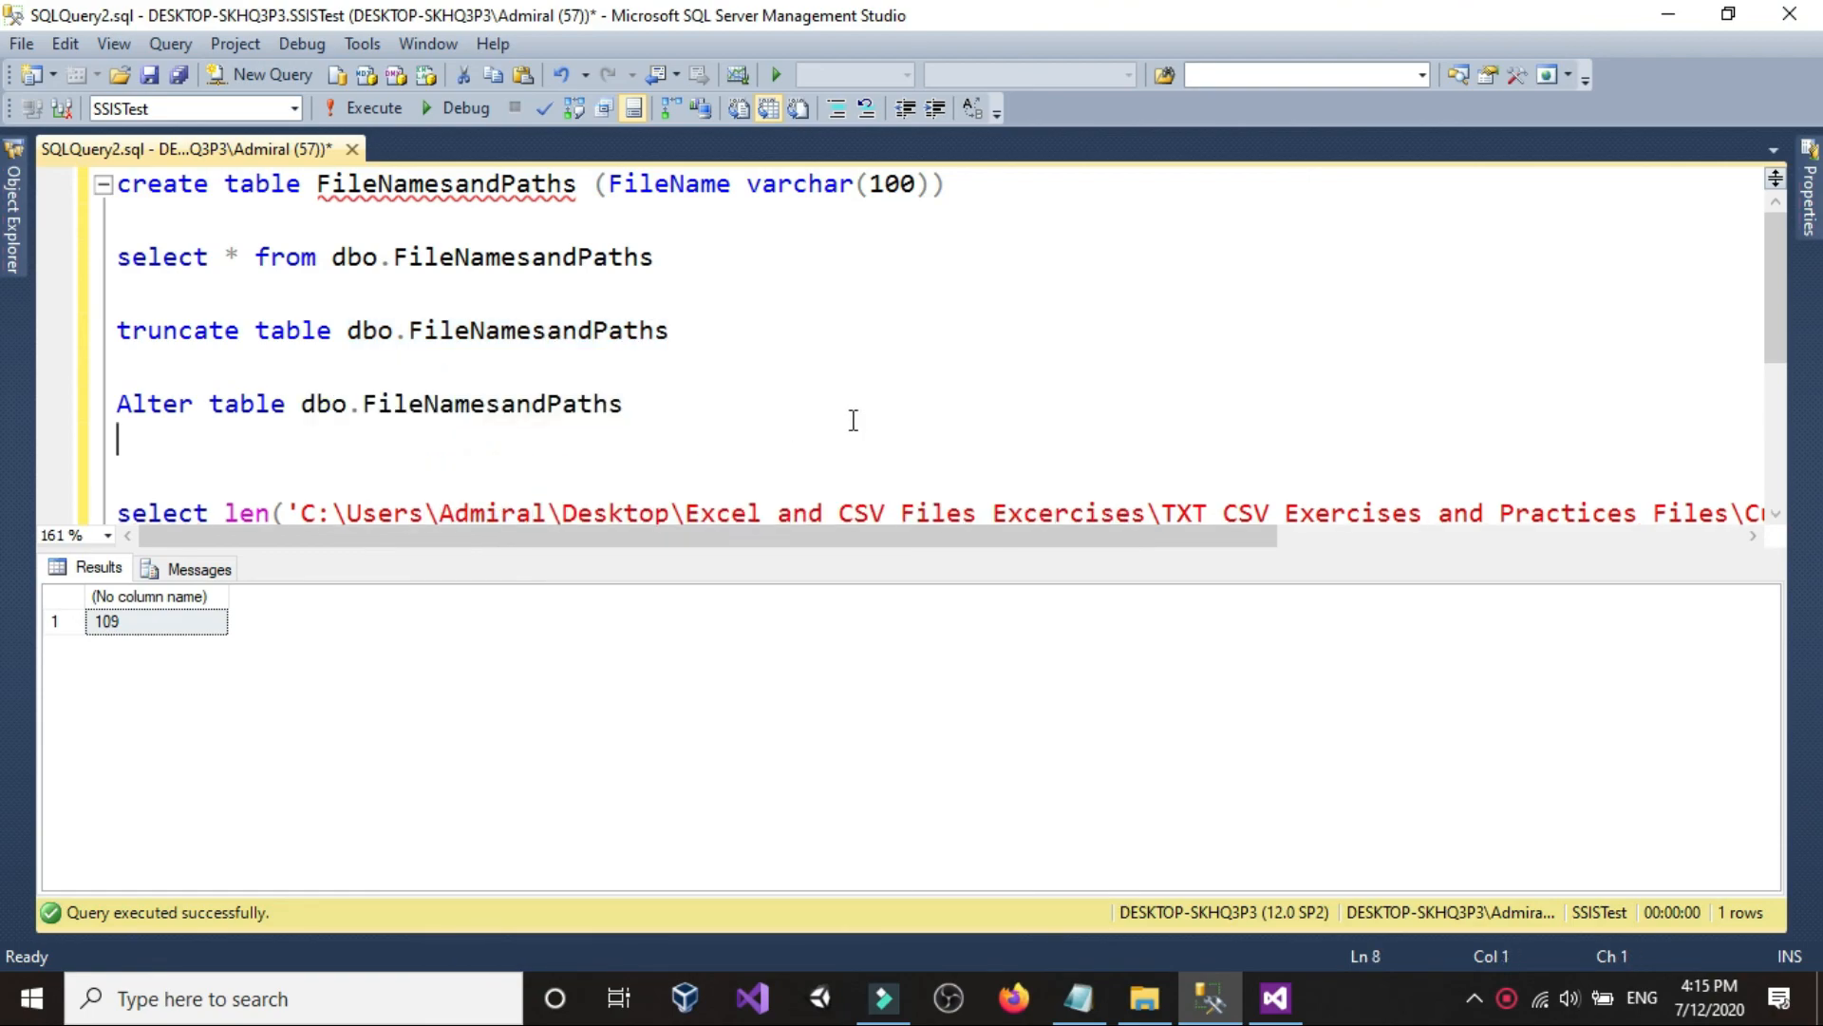
{"action": "type", "text": "Alter Column"}
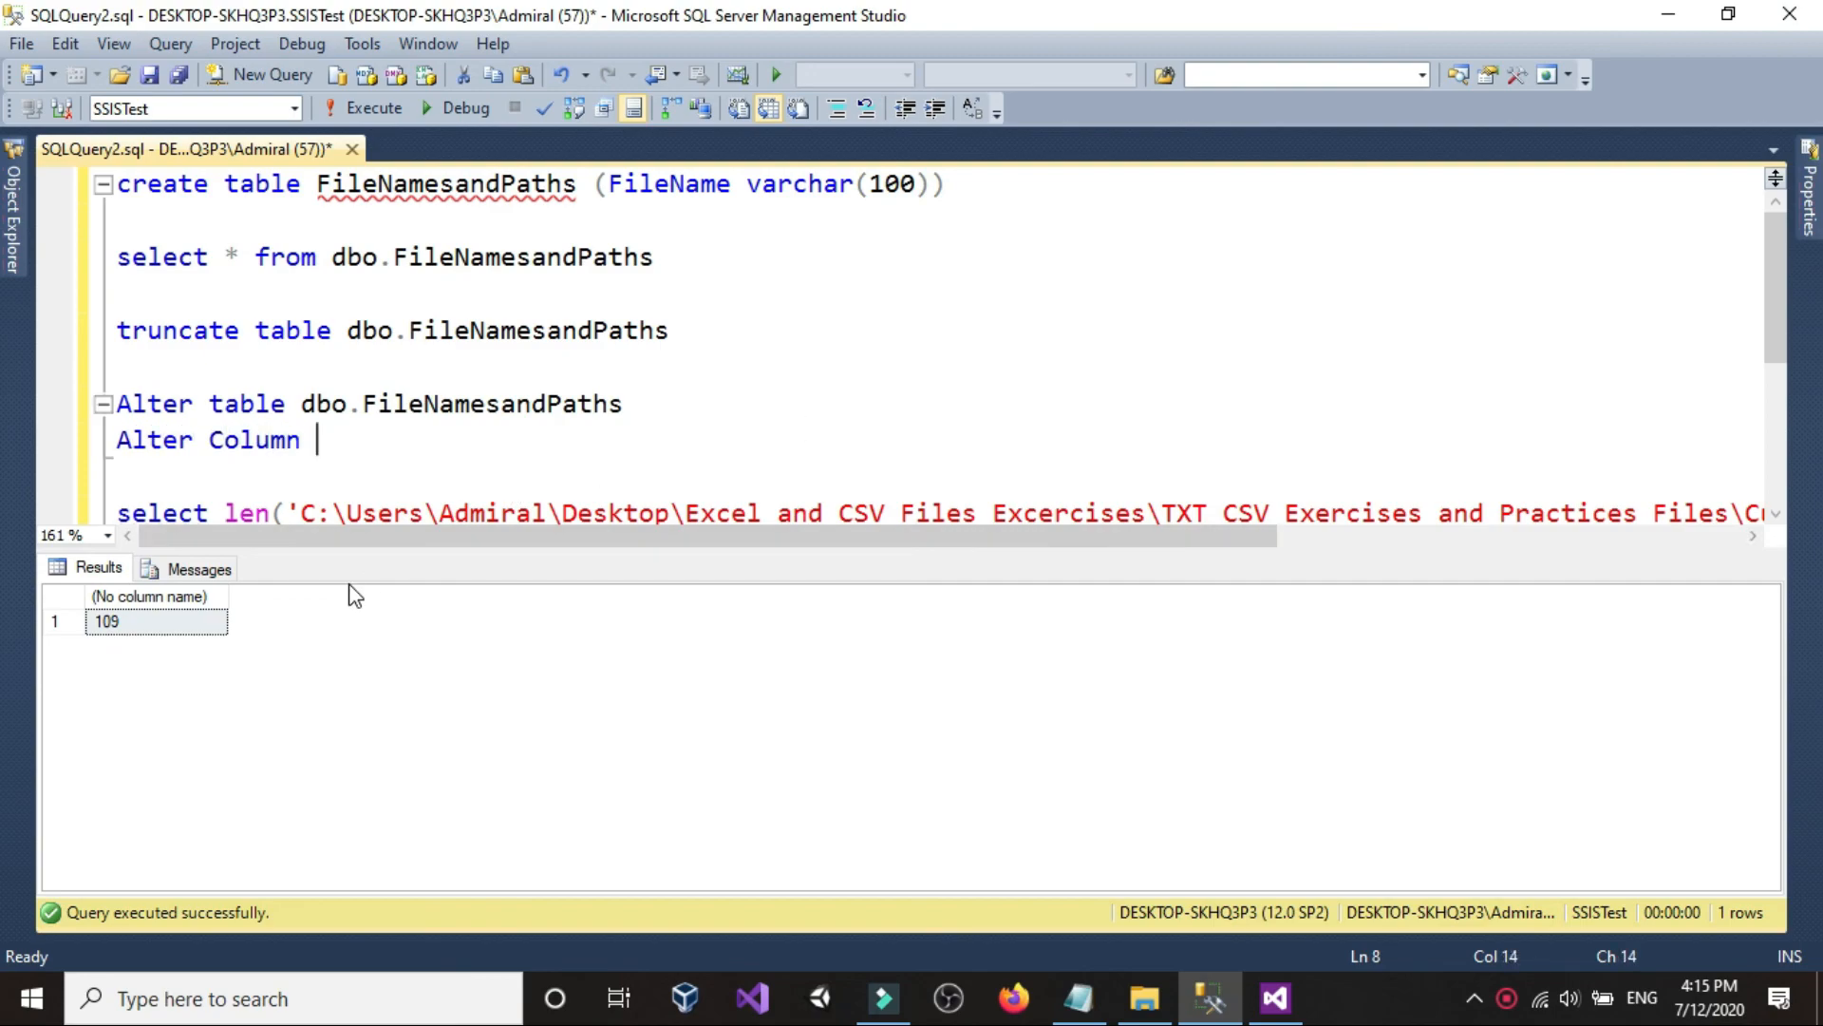
- Copy the FileName column's name from the object tree and paste it after Alter Column in the query
{"action": "left_click_drag", "start_coordinate": [704, 256], "coordinate": [117, 256]}
{"action": "left_click", "coordinate": [375, 109]}
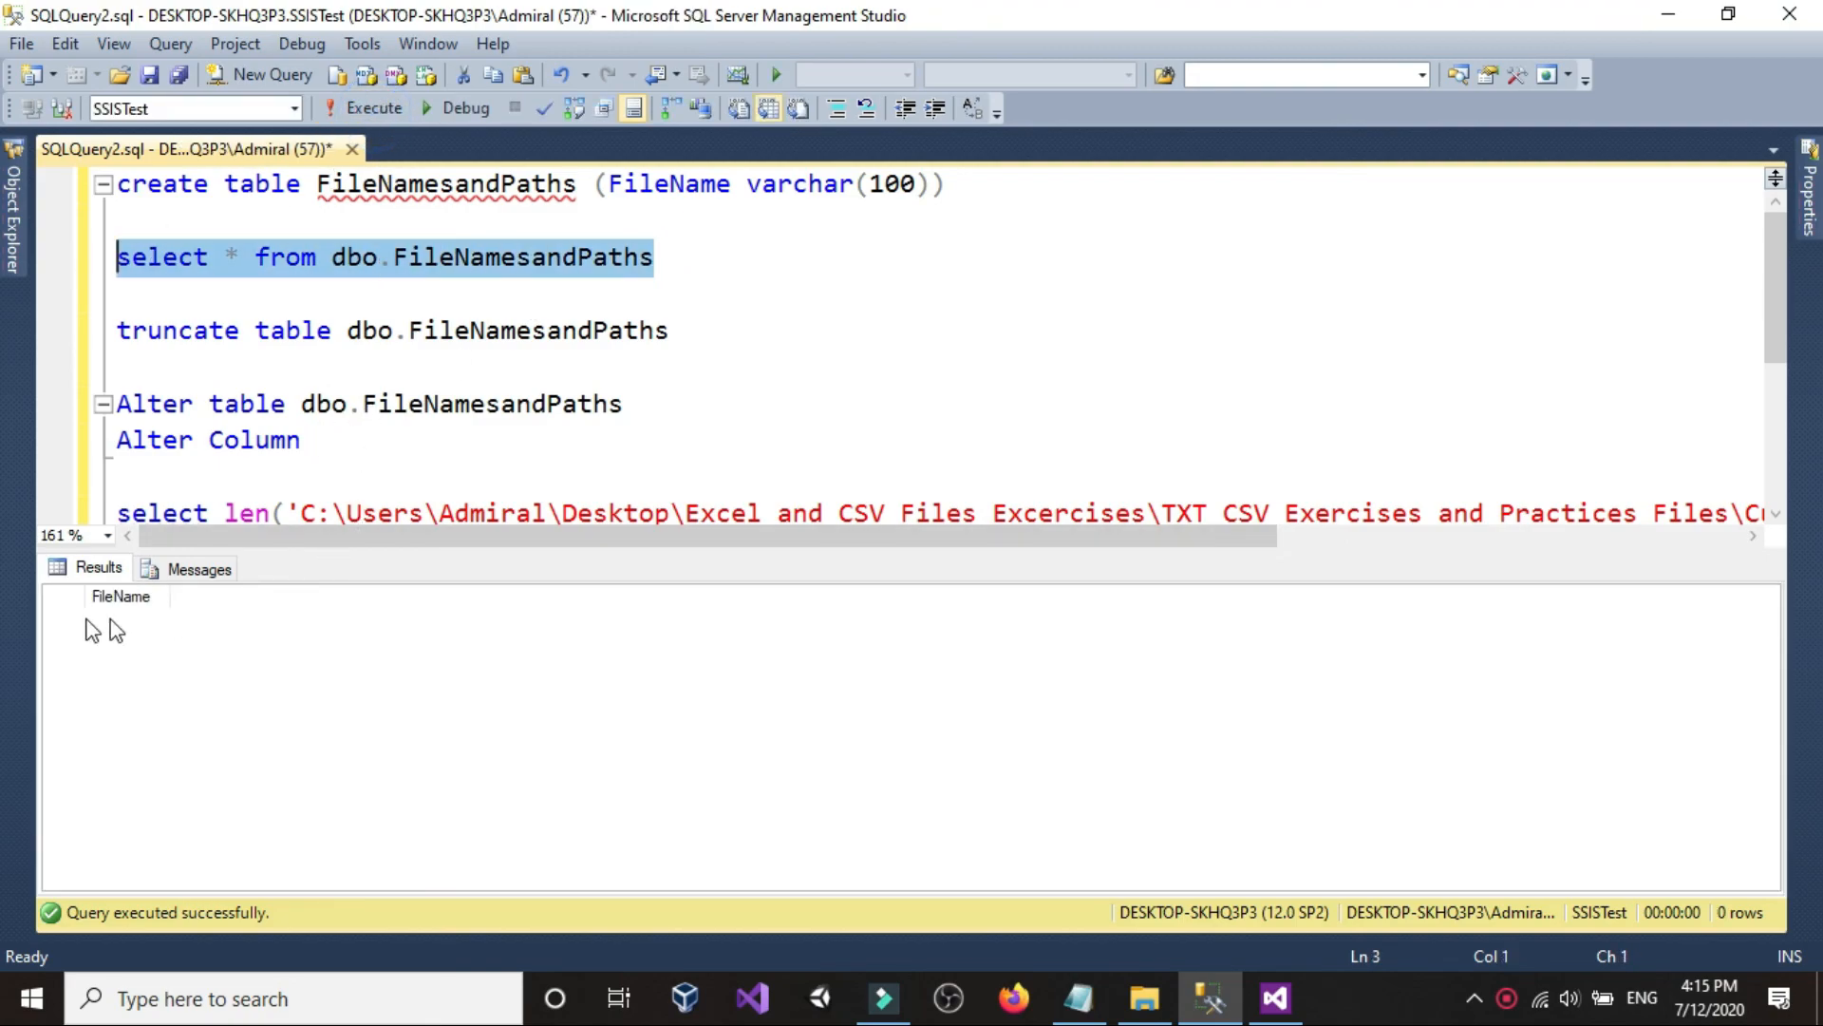
{"action": "left_click", "coordinate": [13, 234]}
{"action": "left_click", "coordinate": [171, 569]}
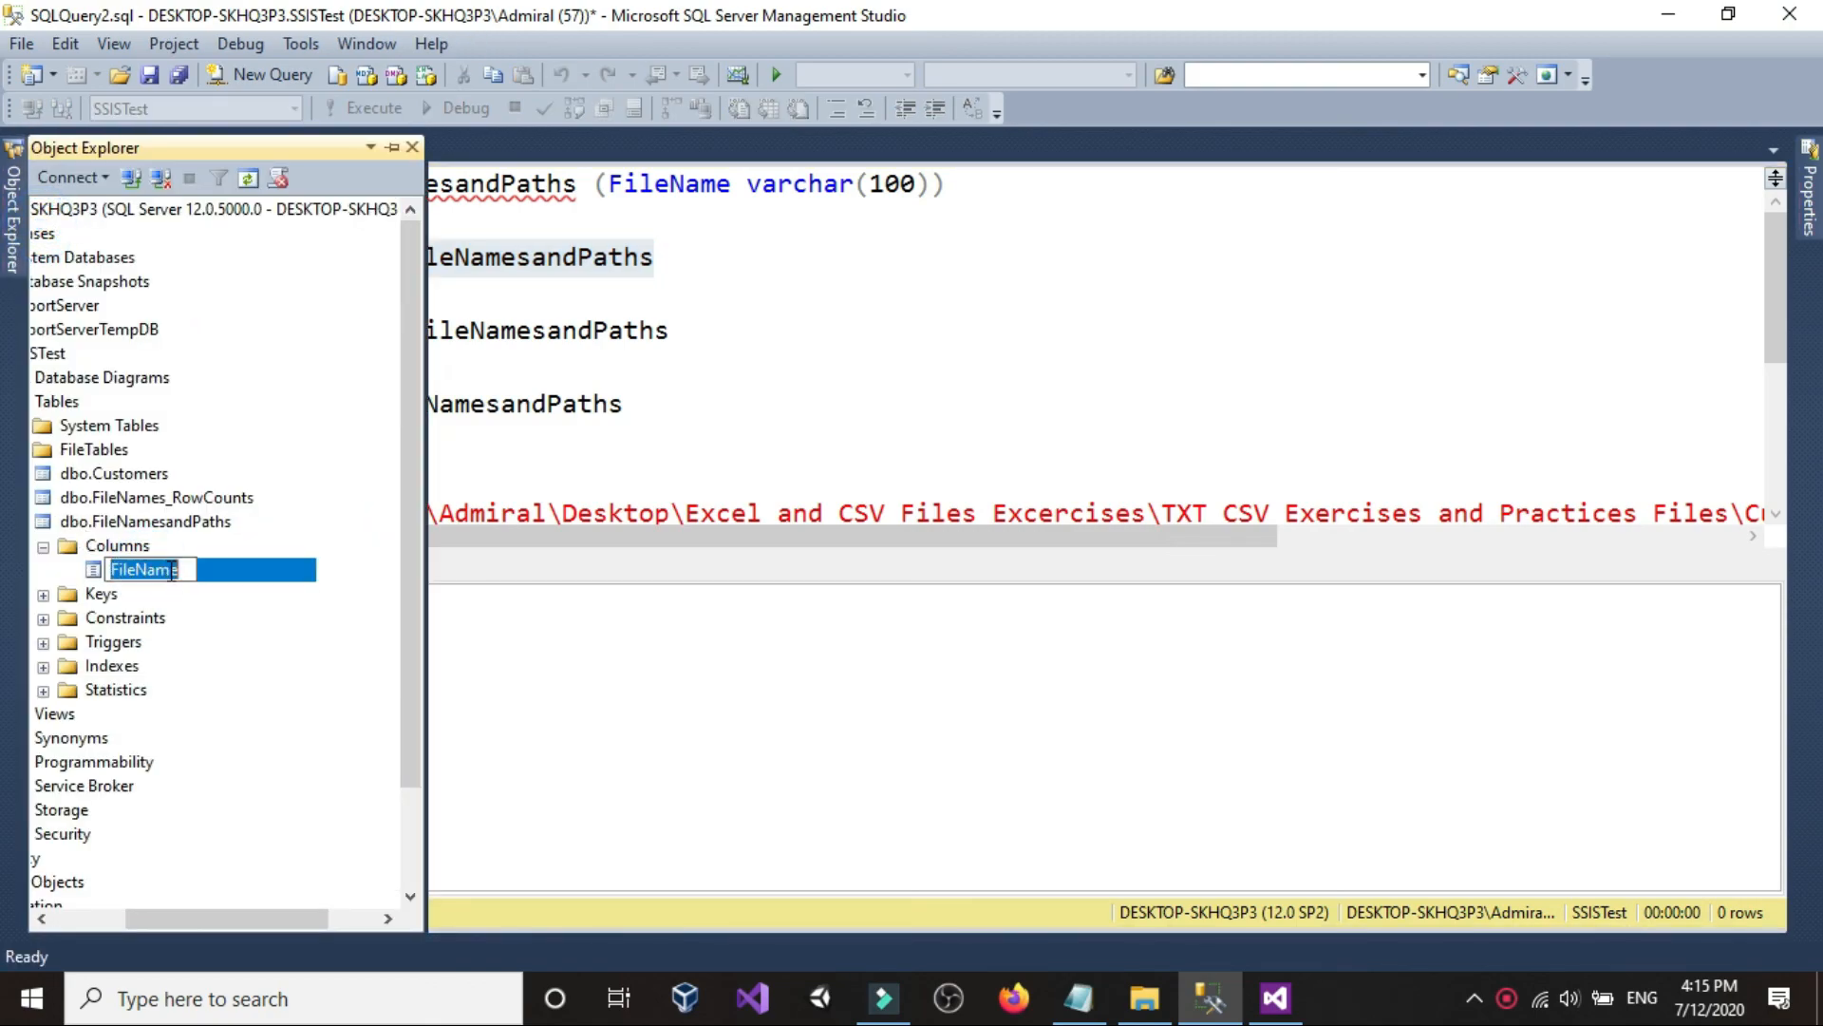
{"action": "right_click", "coordinate": [181, 569]}
{"action": "left_click", "coordinate": [230, 653]}
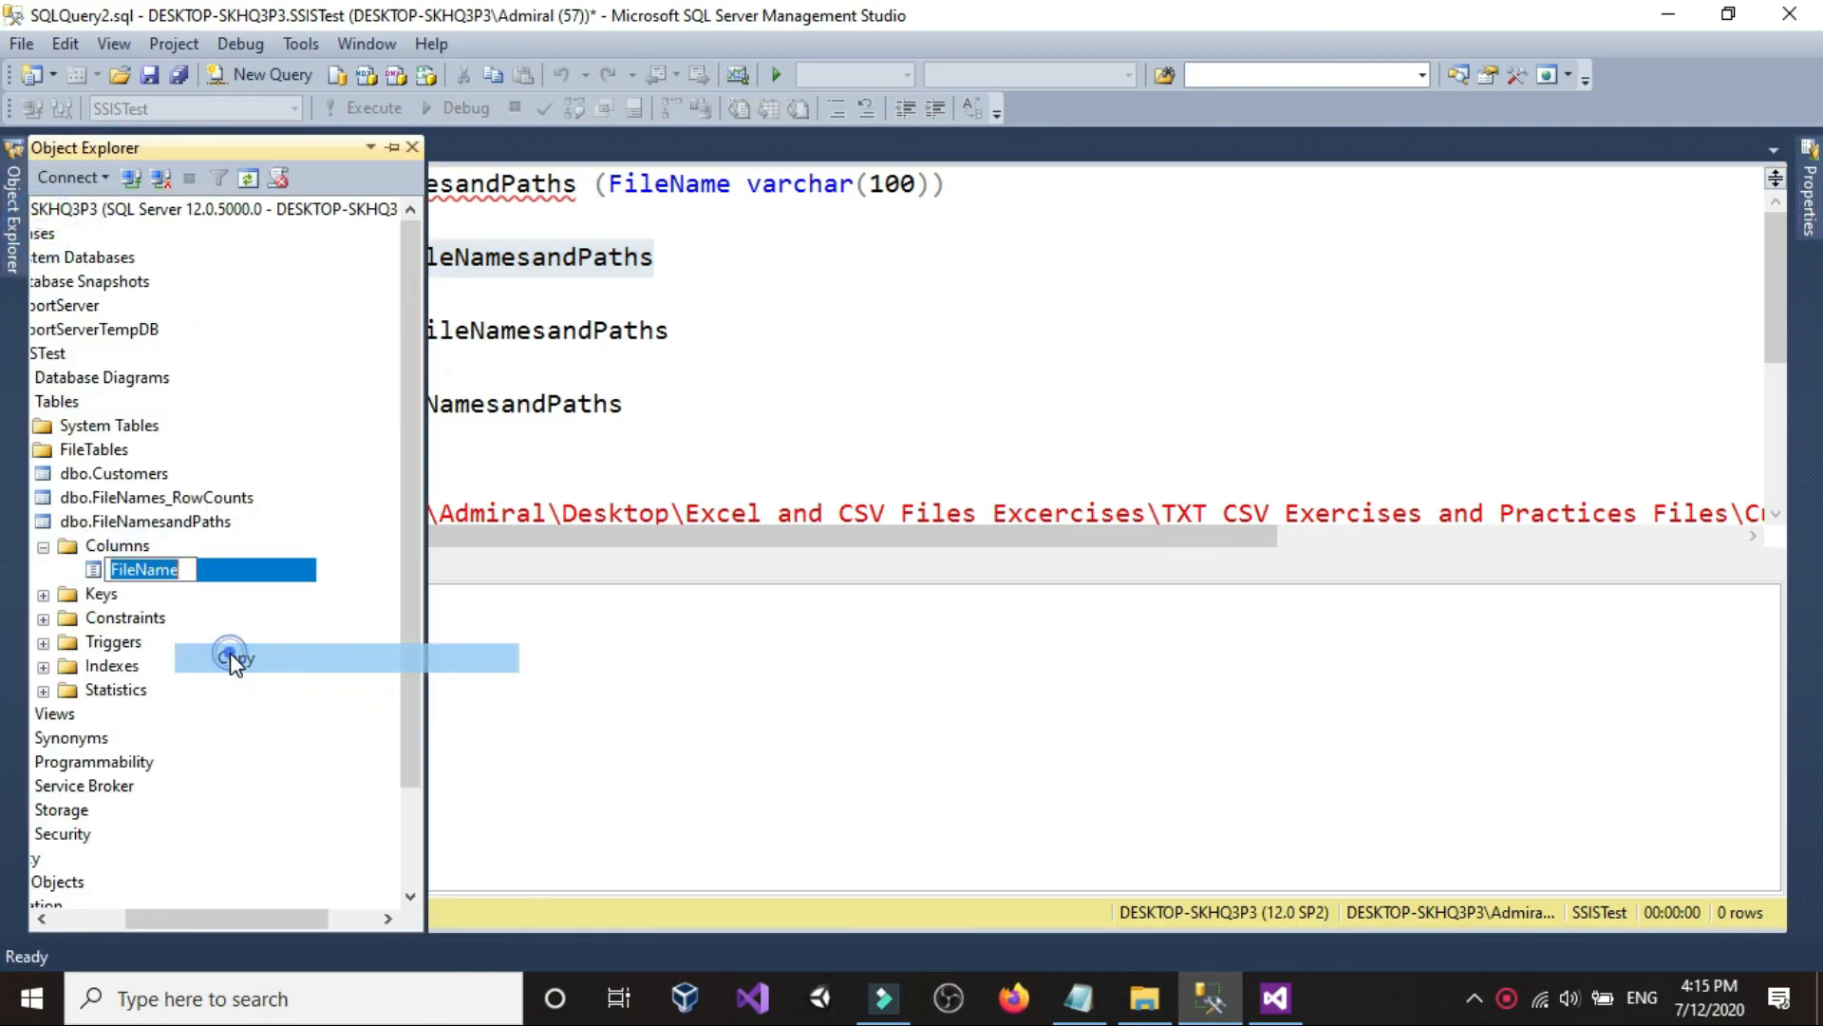
{"action": "left_click", "coordinate": [817, 356]}
{"action": "left_click", "coordinate": [335, 438]}
{"action": "right_click", "coordinate": [334, 438]}
{"action": "left_click", "coordinate": [385, 466]}
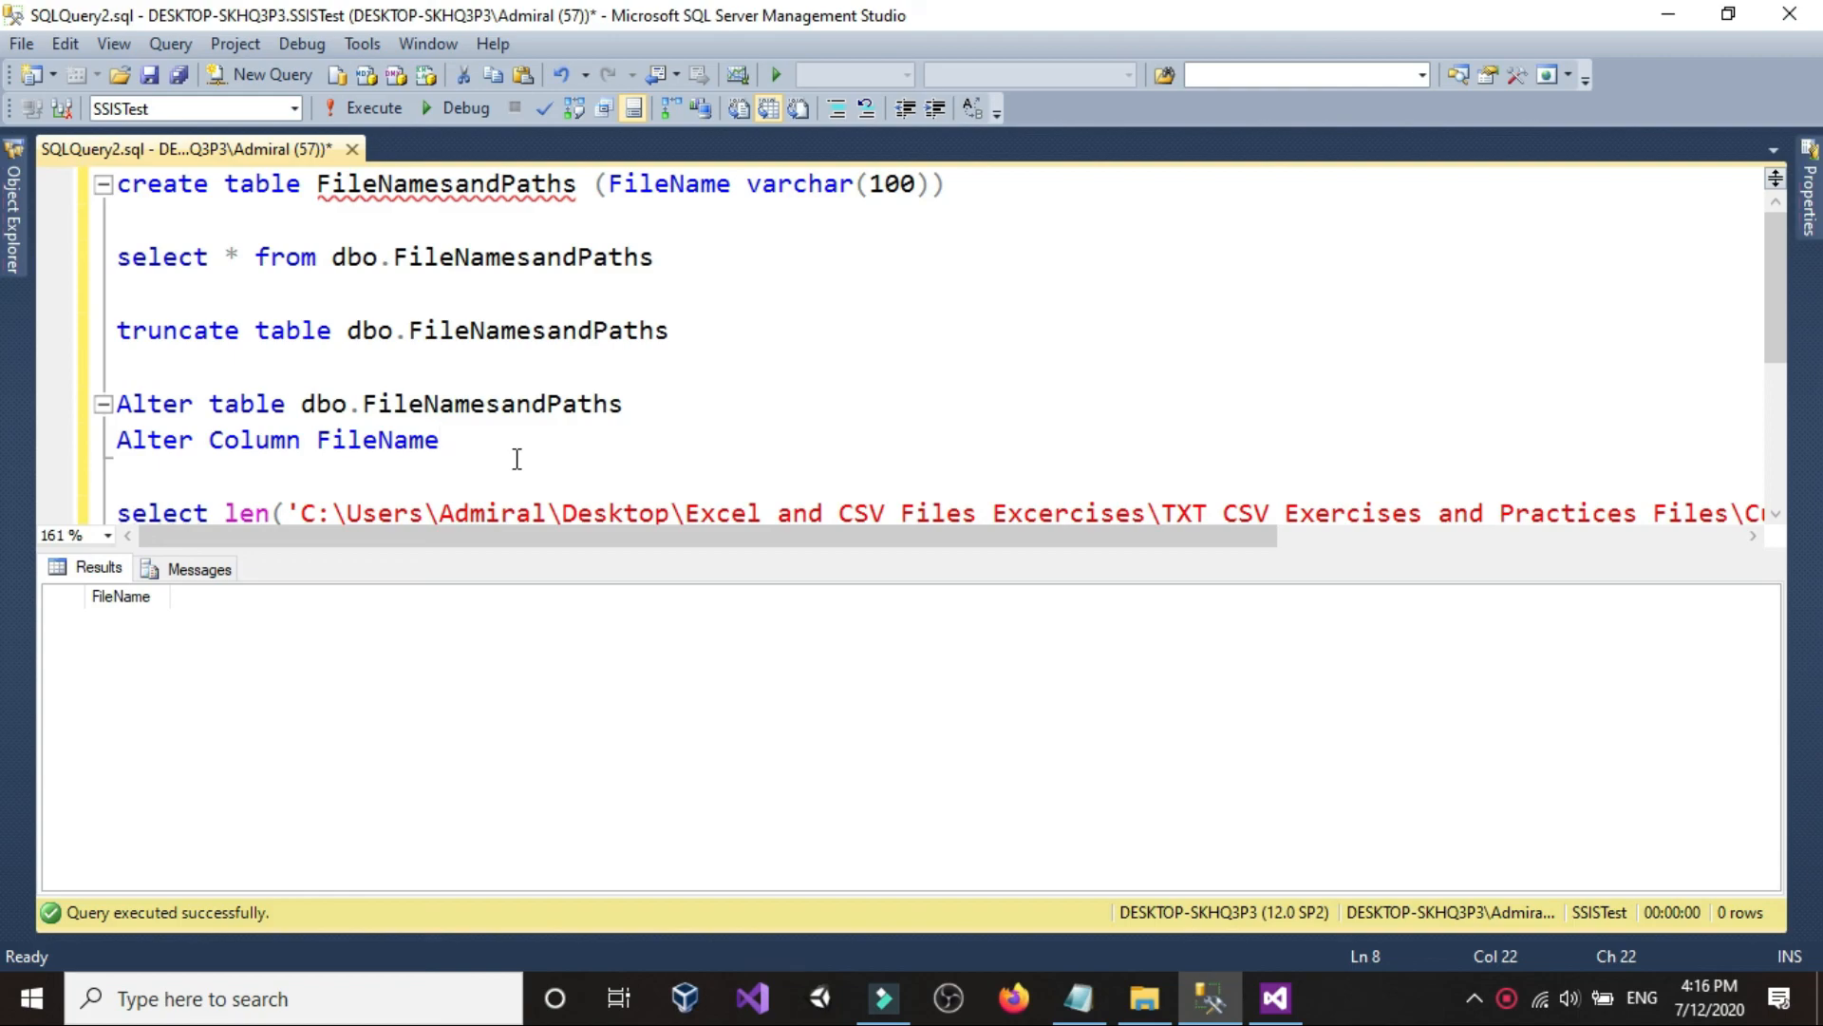
- Complete the Alter Column line with varchar(200) and execute the two-line Alter table statement
{"action": "type", "text": "vA"}
{"action": "key", "text": "BackSpace"}
{"action": "key", "text": "BackSpace"}
{"action": "type", "text": "arcahr"}
{"action": "key", "text": "BackSpace"}
{"action": "type", "text": "har(200)"}
{"action": "left_click_drag", "start_coordinate": [785, 449], "coordinate": [5, 408]}
{"action": "left_click", "coordinate": [362, 116]}
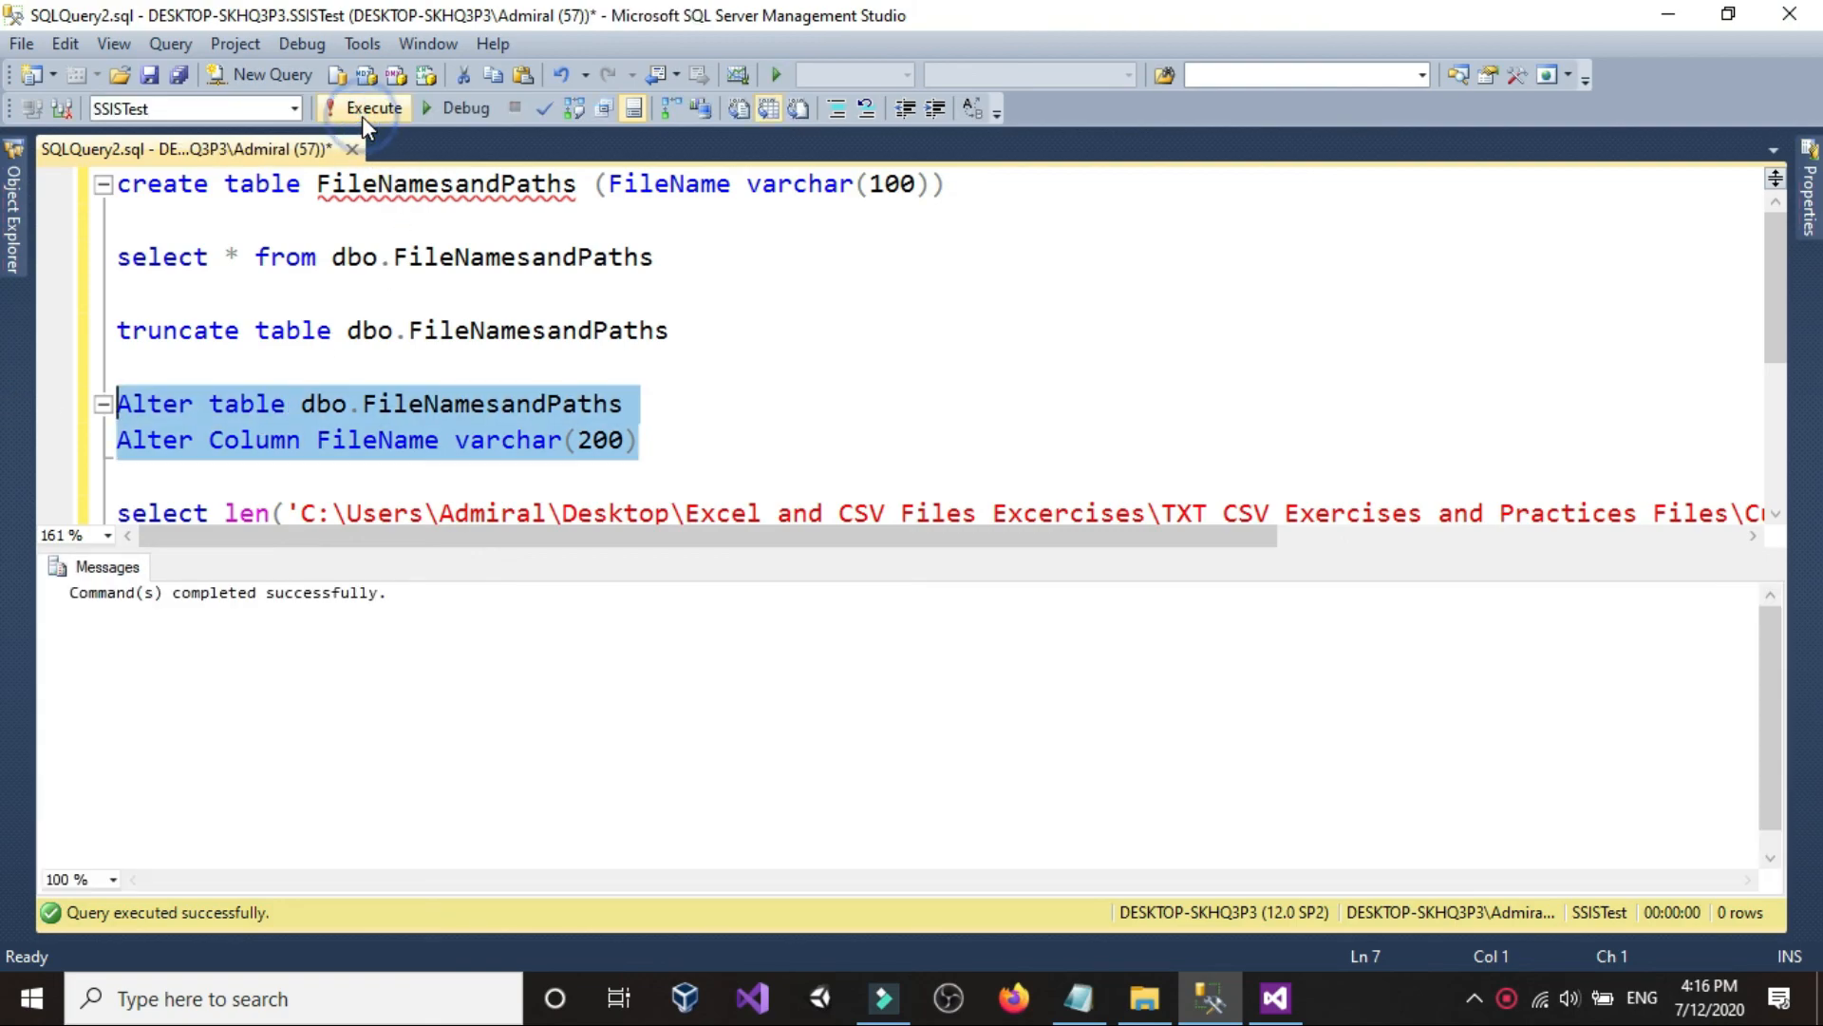
- Query all rows of dbo.FileNamesandPaths and refresh its FileName column in the object tree to check the data type
{"action": "left_click_drag", "start_coordinate": [653, 258], "coordinate": [28, 257]}
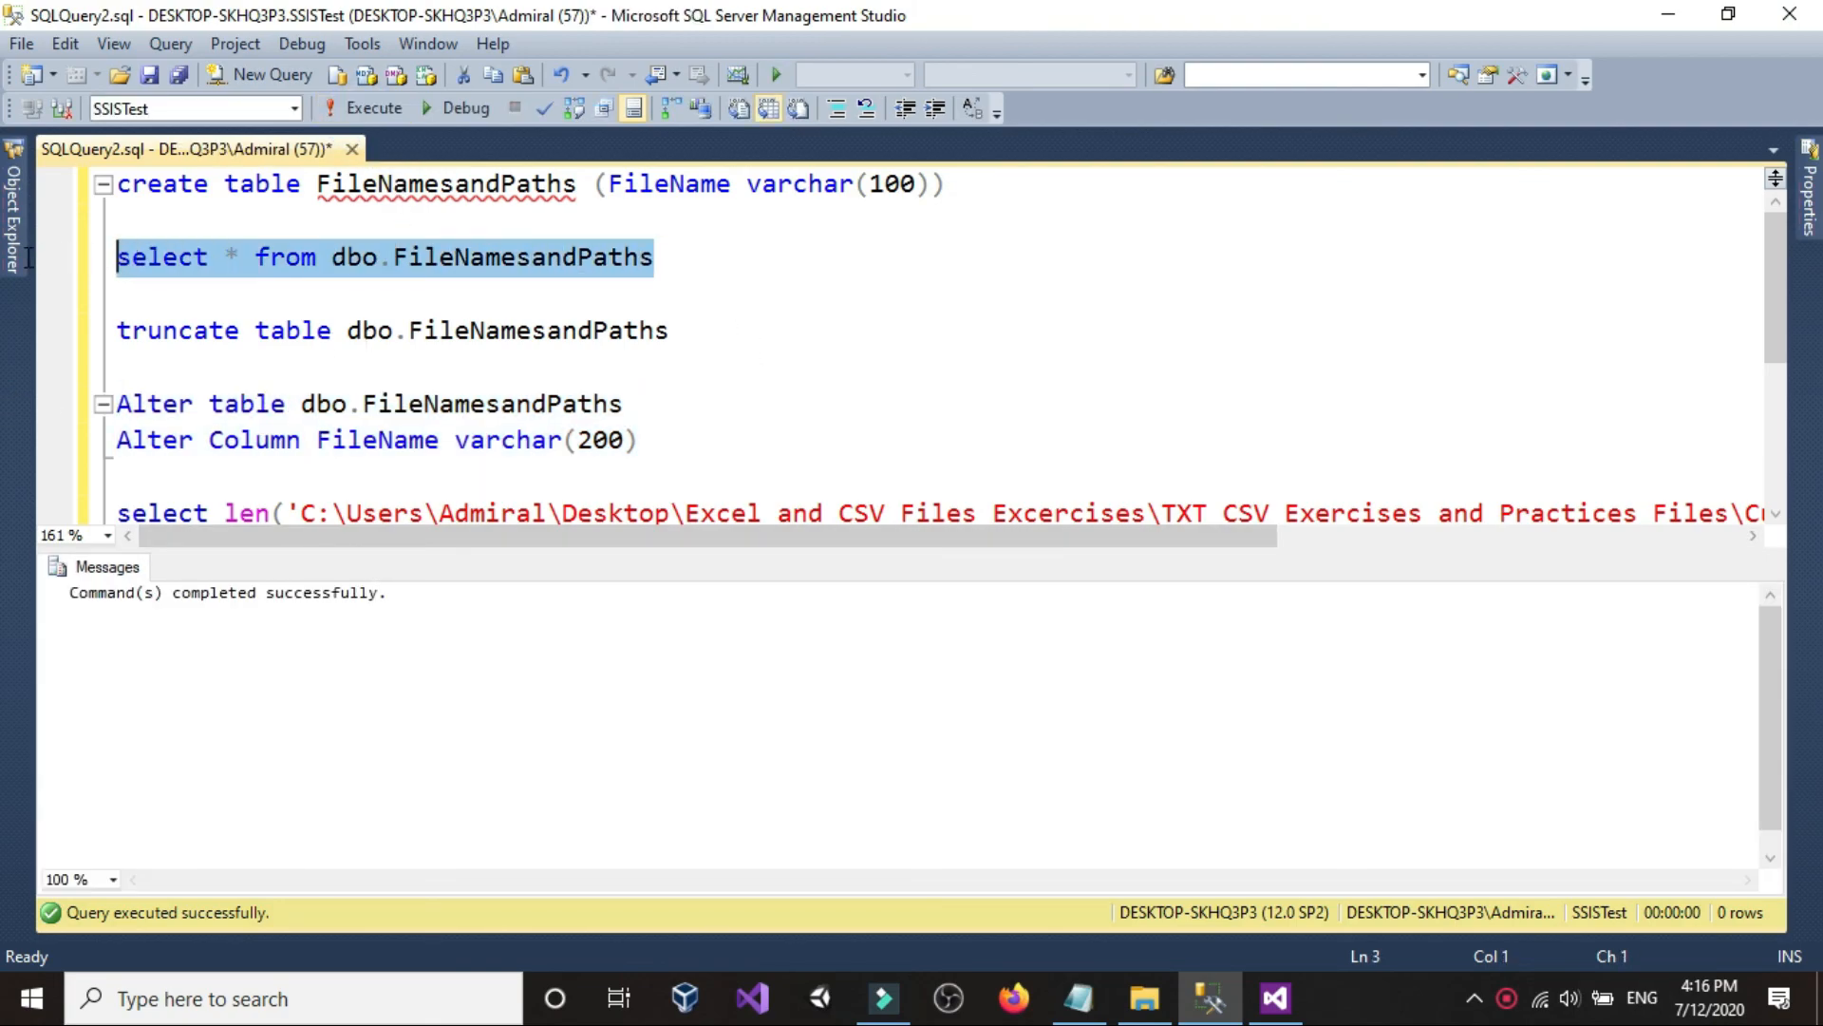
{"action": "left_click", "coordinate": [371, 109]}
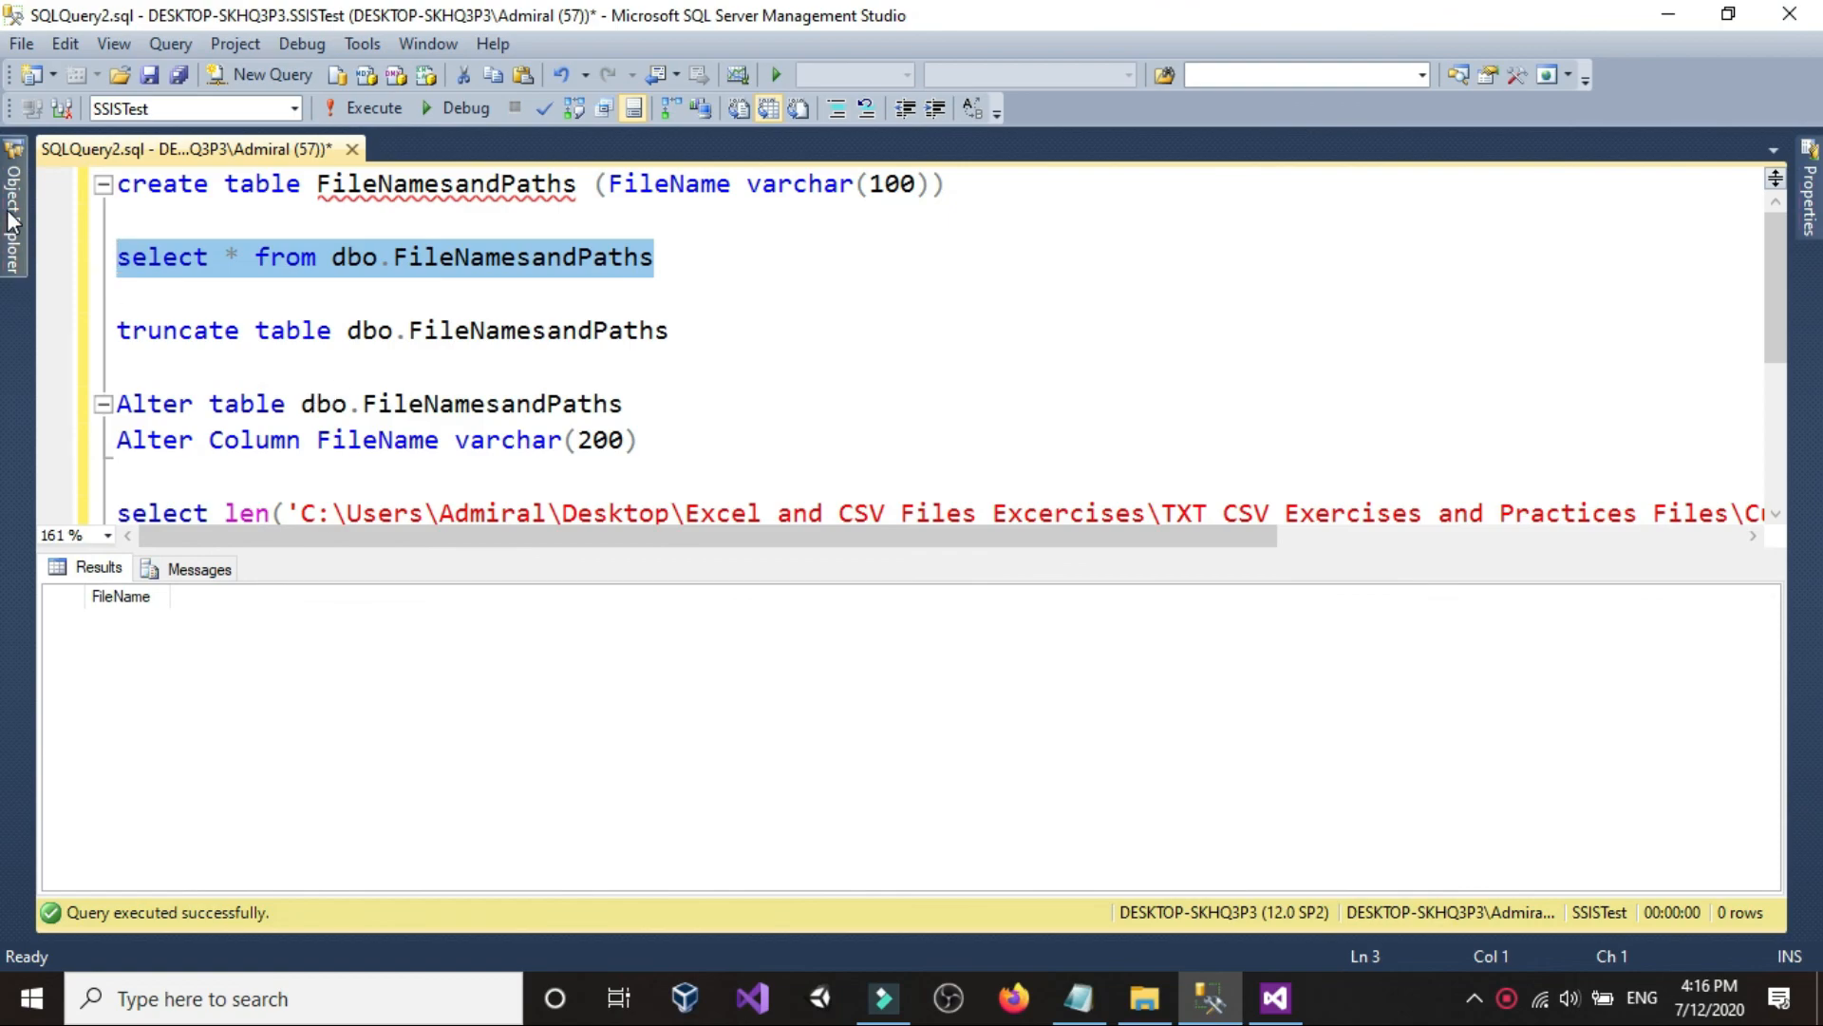
{"action": "left_click", "coordinate": [13, 214]}
{"action": "right_click", "coordinate": [176, 566]}
{"action": "left_click", "coordinate": [273, 779]}
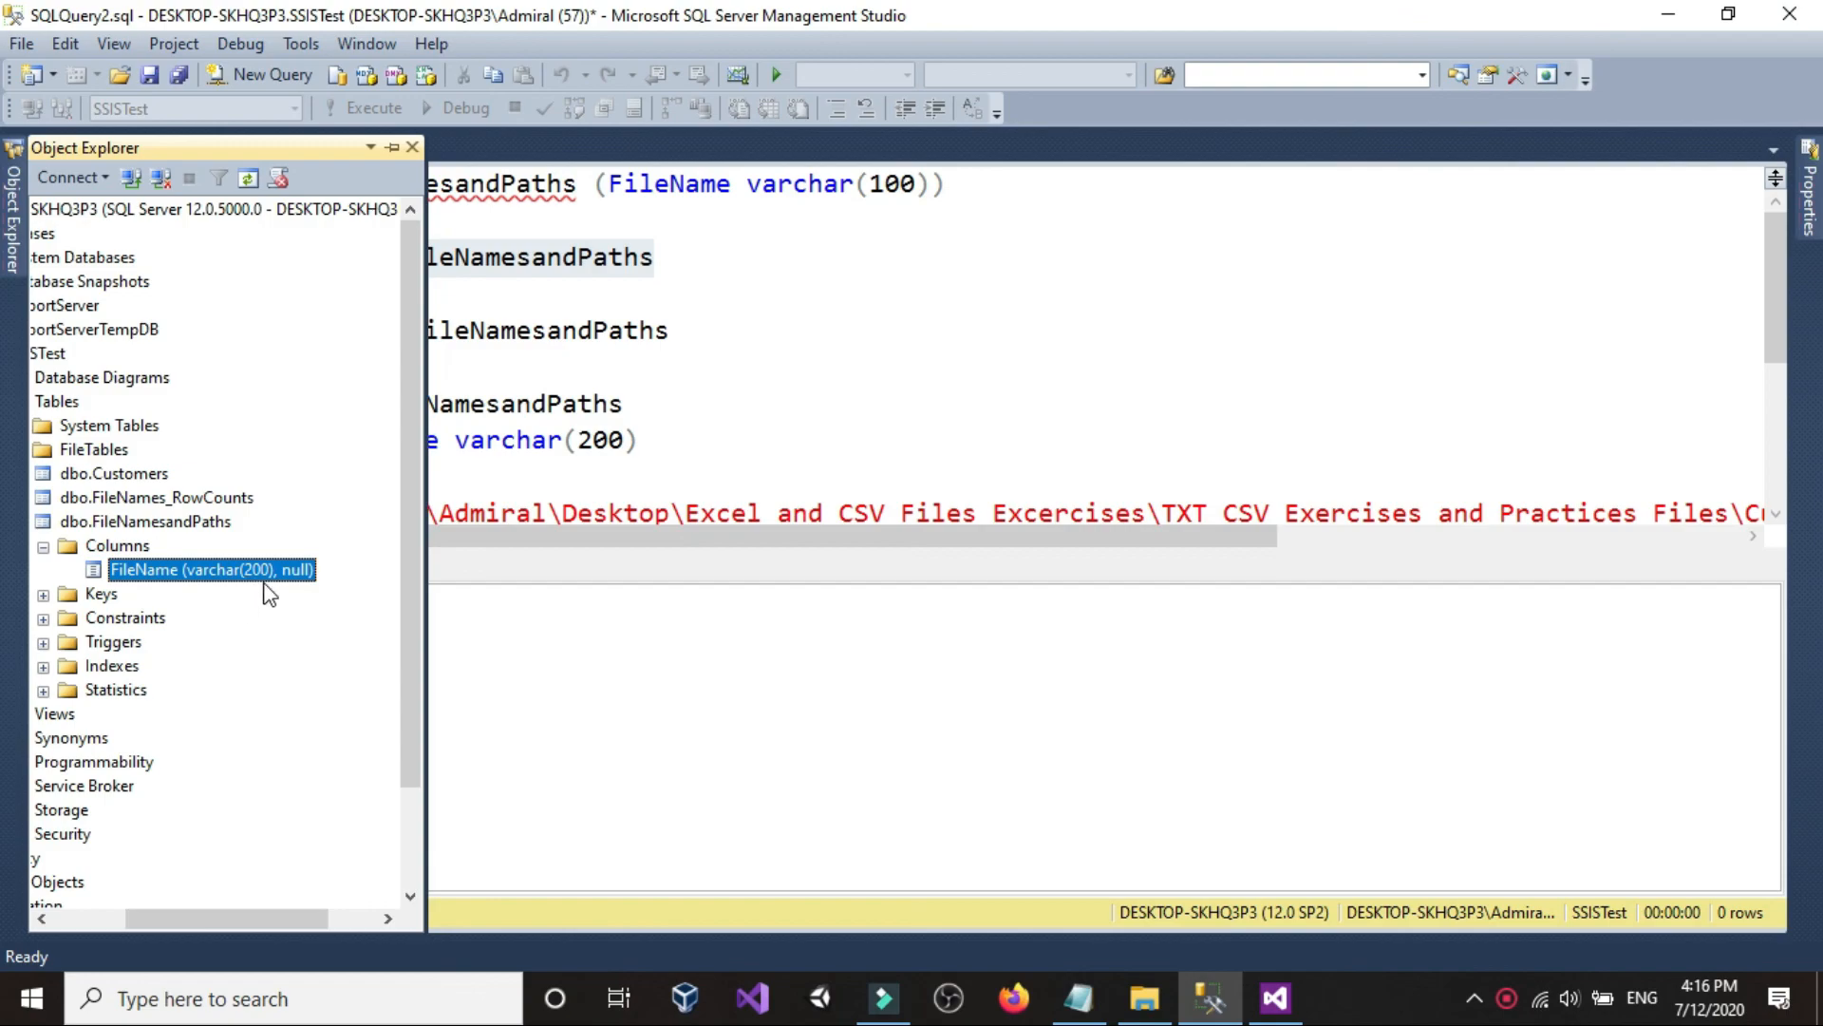
{"action": "left_click", "coordinate": [955, 457]}
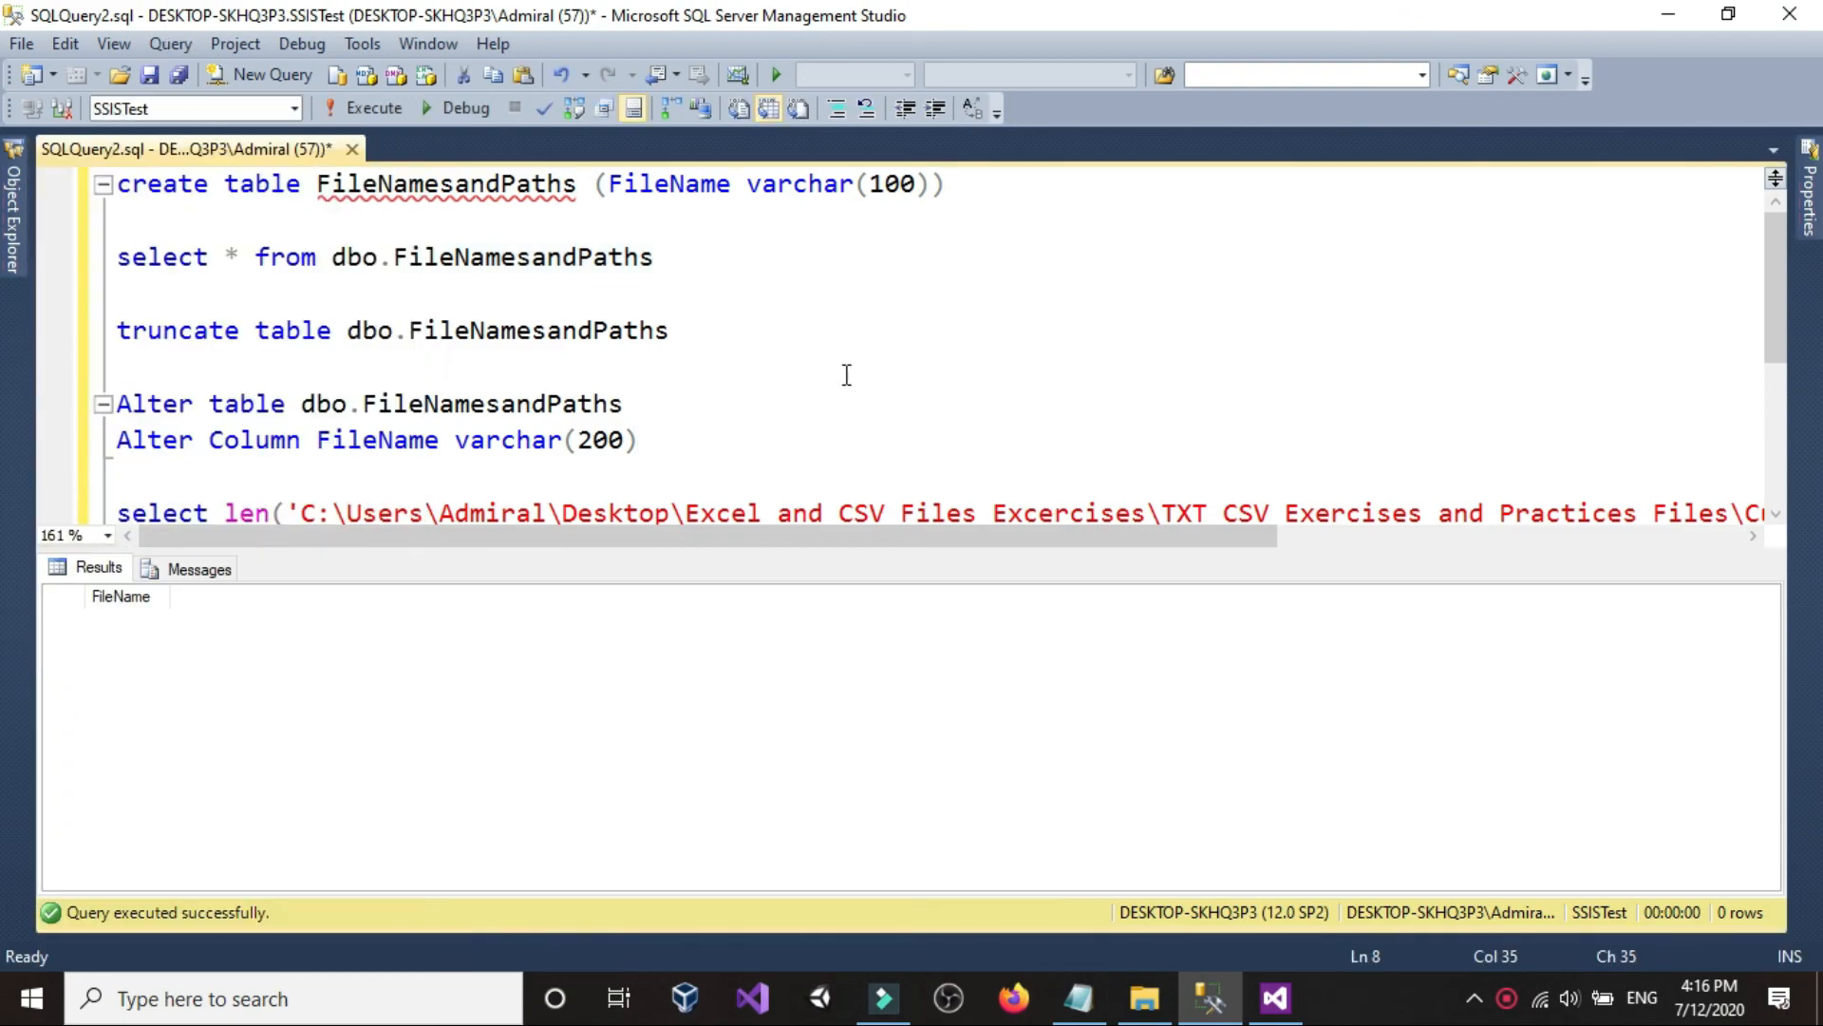
{"action": "left_click", "coordinate": [755, 257]}
{"action": "key", "text": "shift+Home"}
{"action": "left_click", "coordinate": [401, 112]}
- Switch to Visual Studio, stop debugging the Part9FileNames.dtsx package and run it again from its control flow
{"action": "left_click", "coordinate": [1275, 997]}
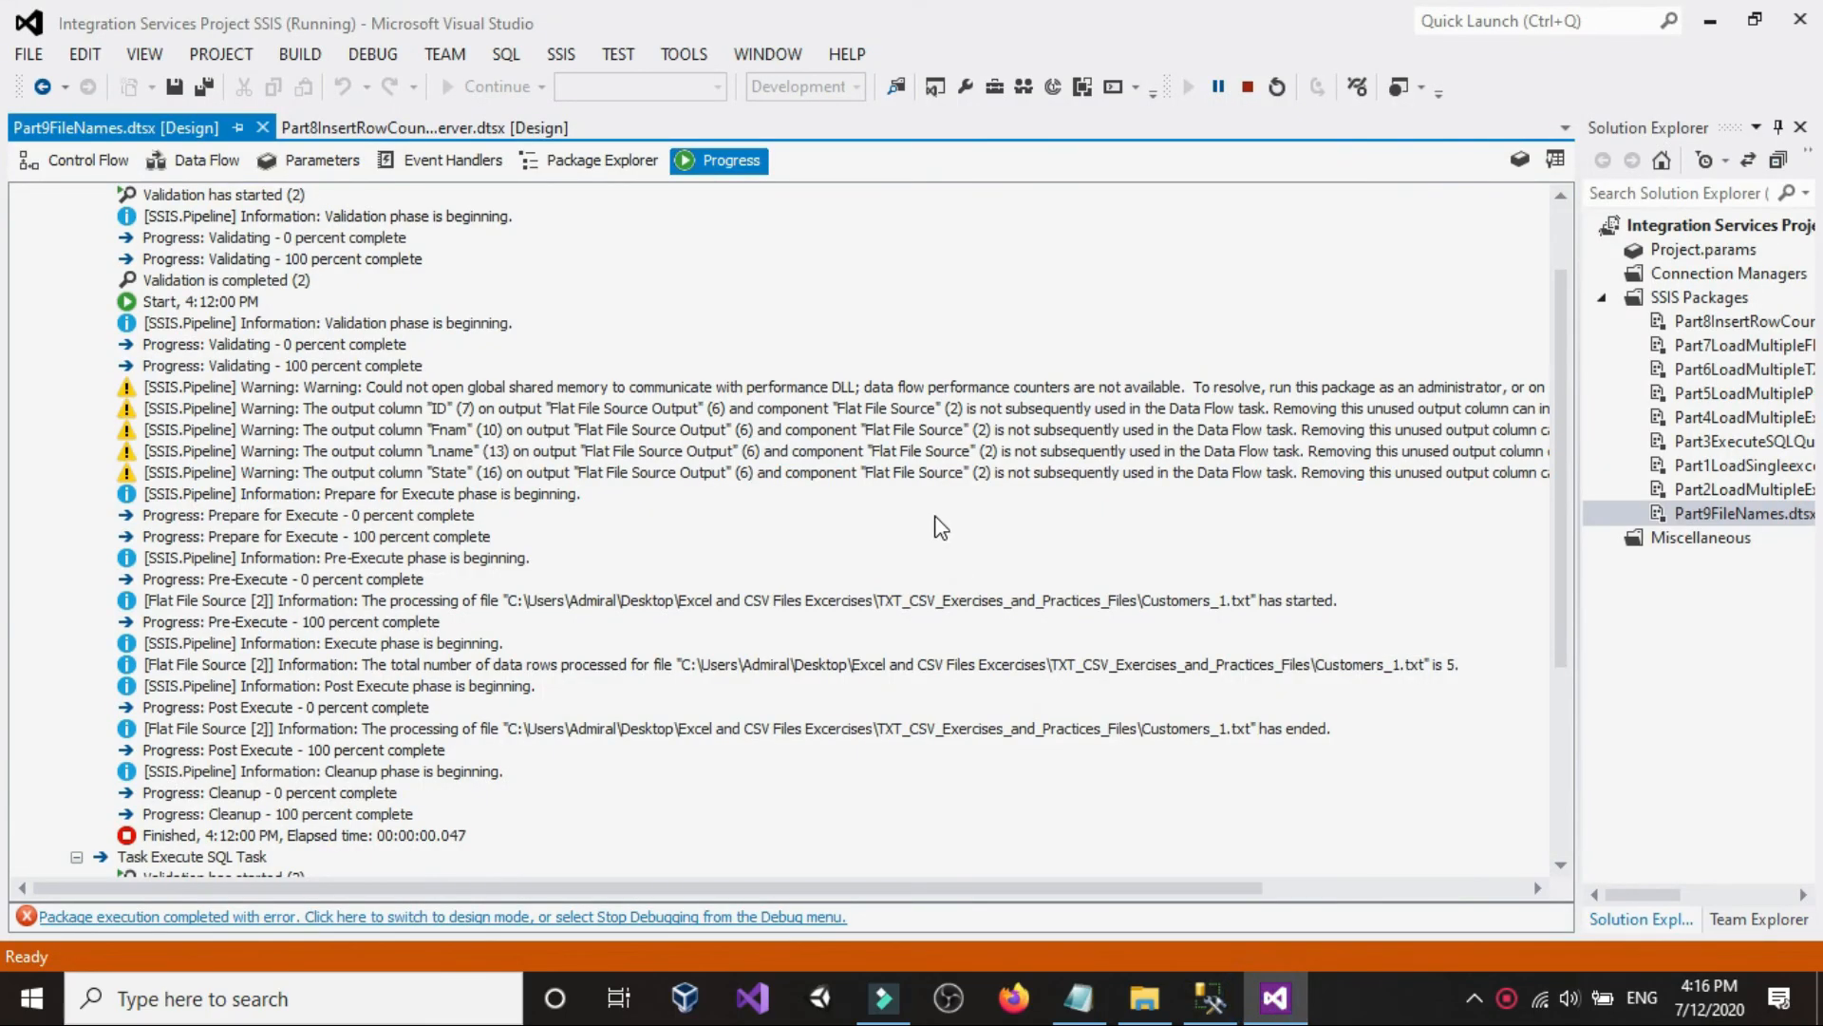
{"action": "left_click", "coordinate": [67, 161]}
{"action": "left_click", "coordinate": [1248, 87]}
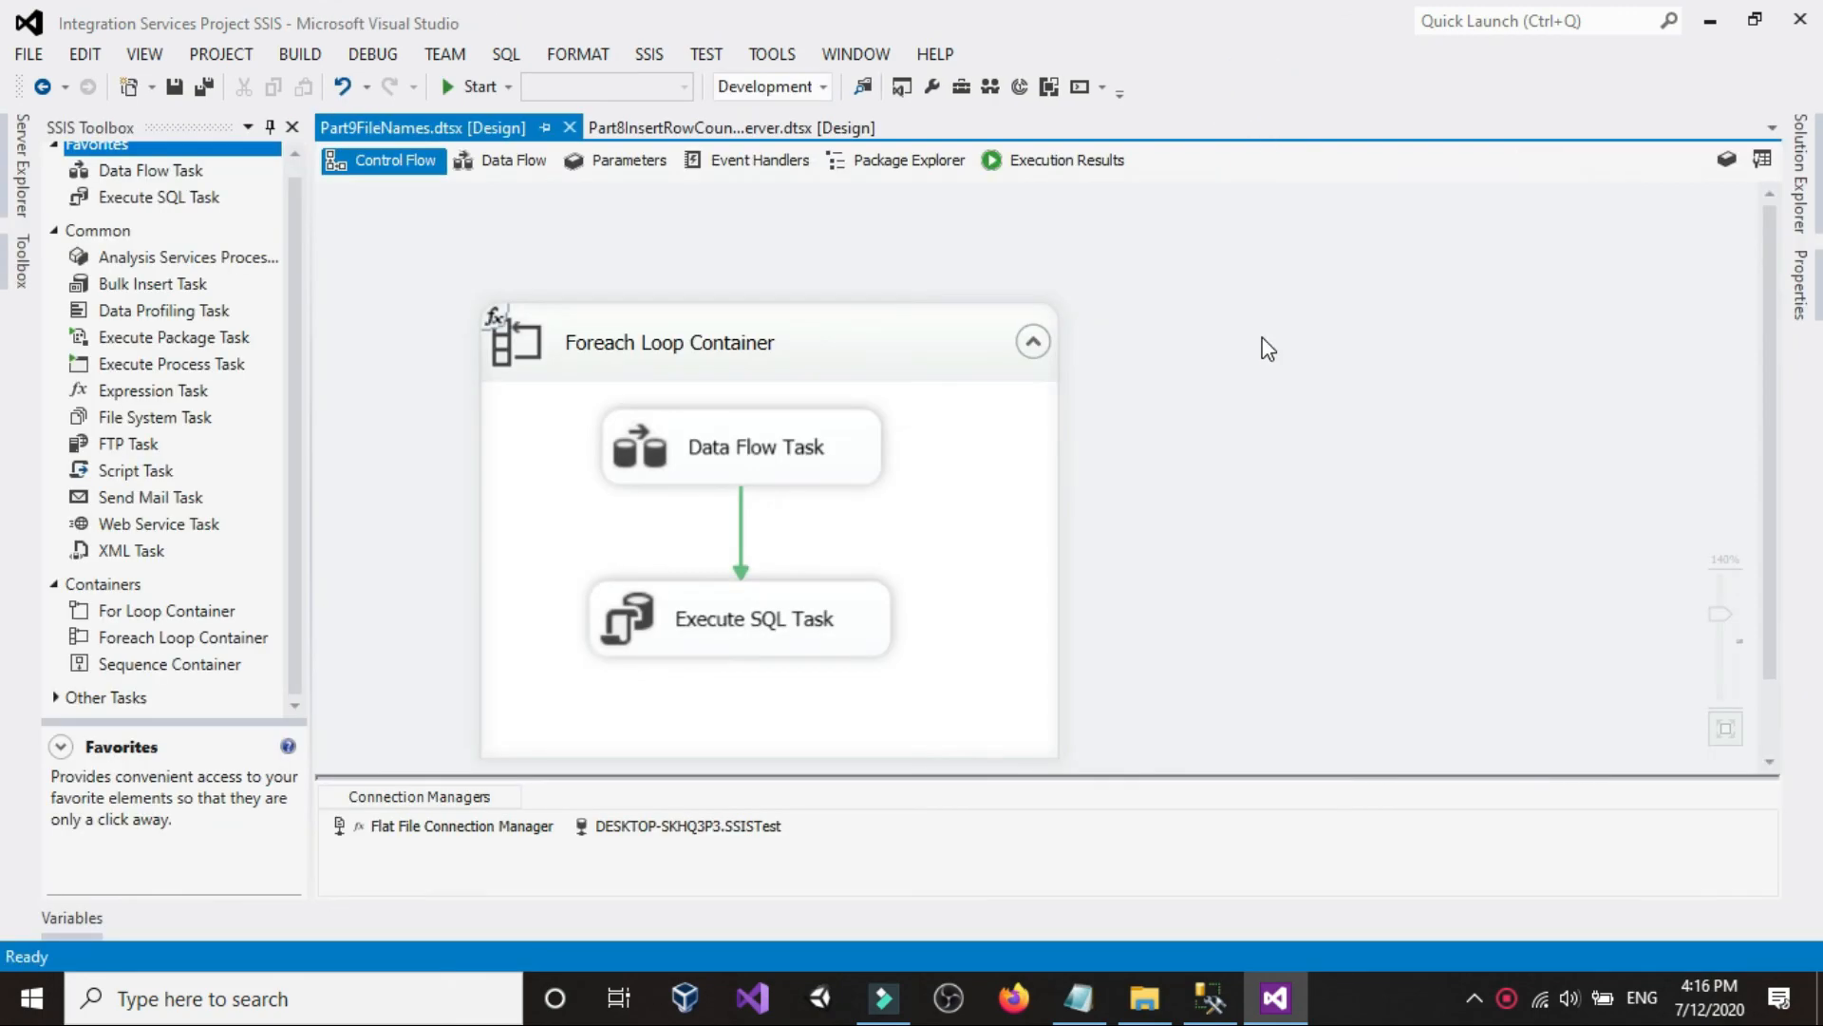
{"action": "left_click", "coordinate": [501, 85]}
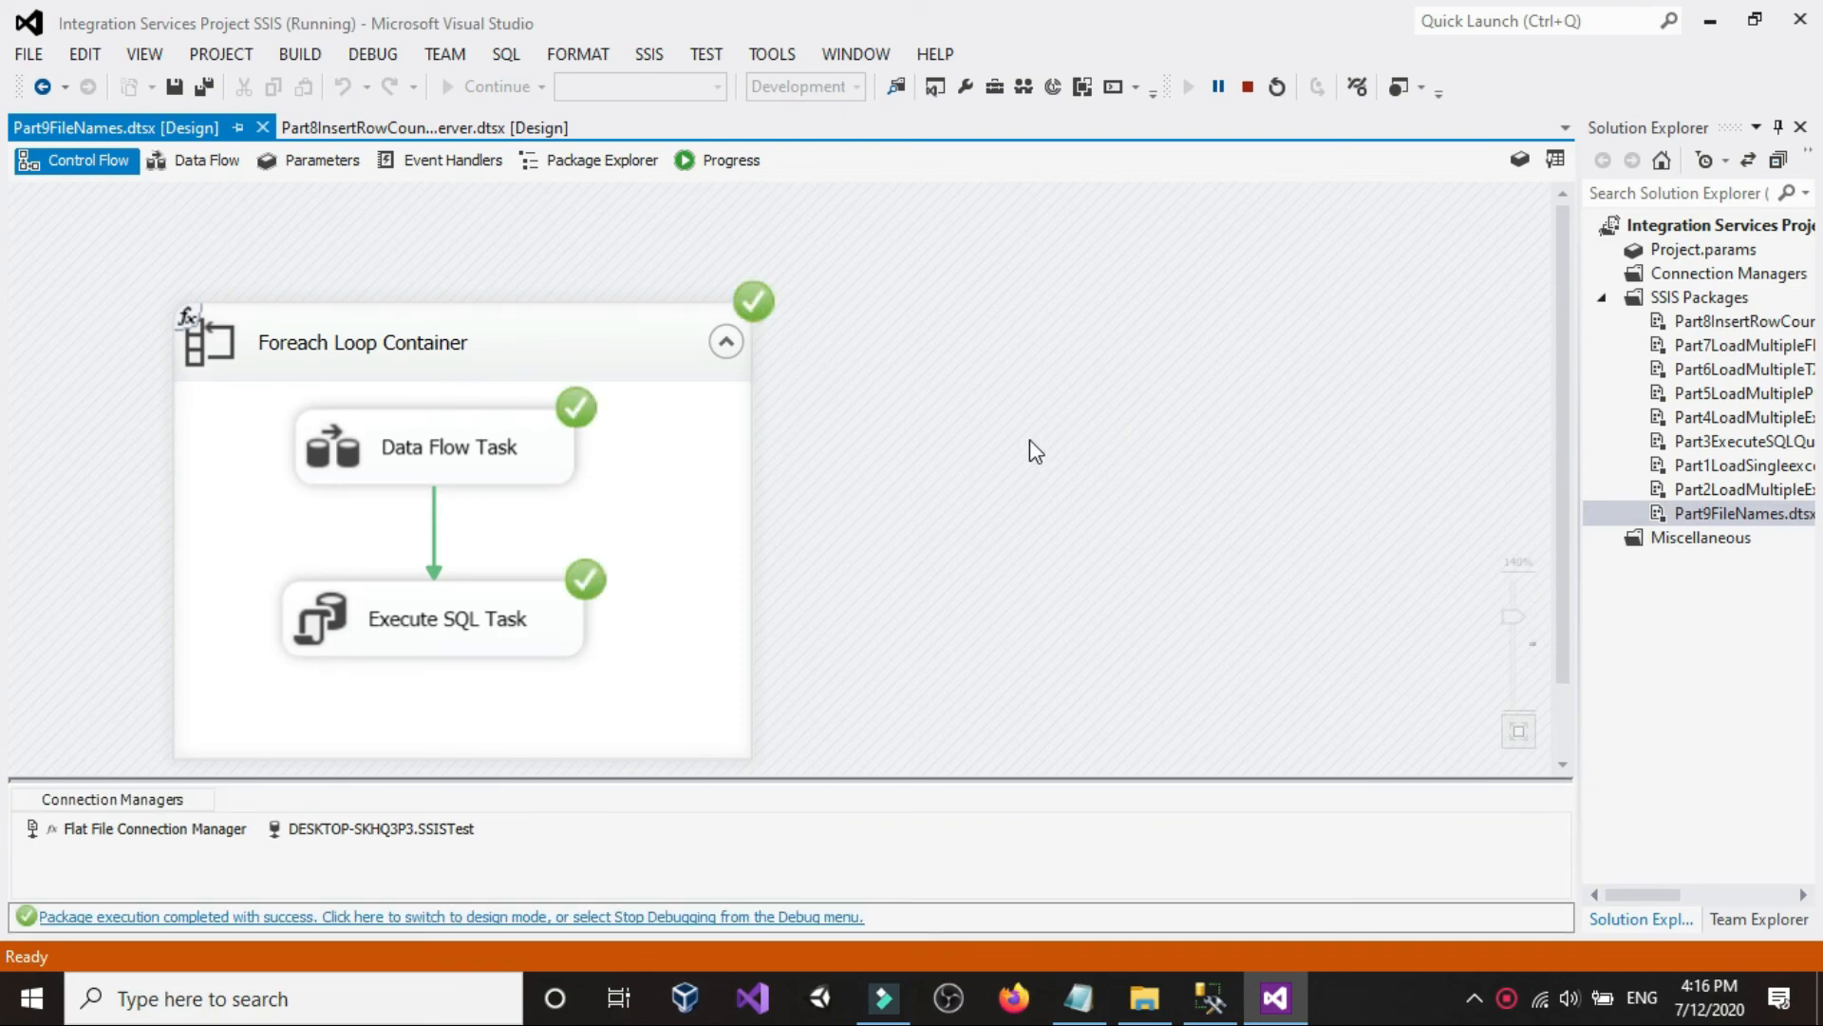
- Stop debugging the package, switch to SQL Server Management Studio, query dbo.FileNamesandPaths and widen the FileName results column to read the full paths
{"action": "left_click", "coordinate": [1248, 86]}
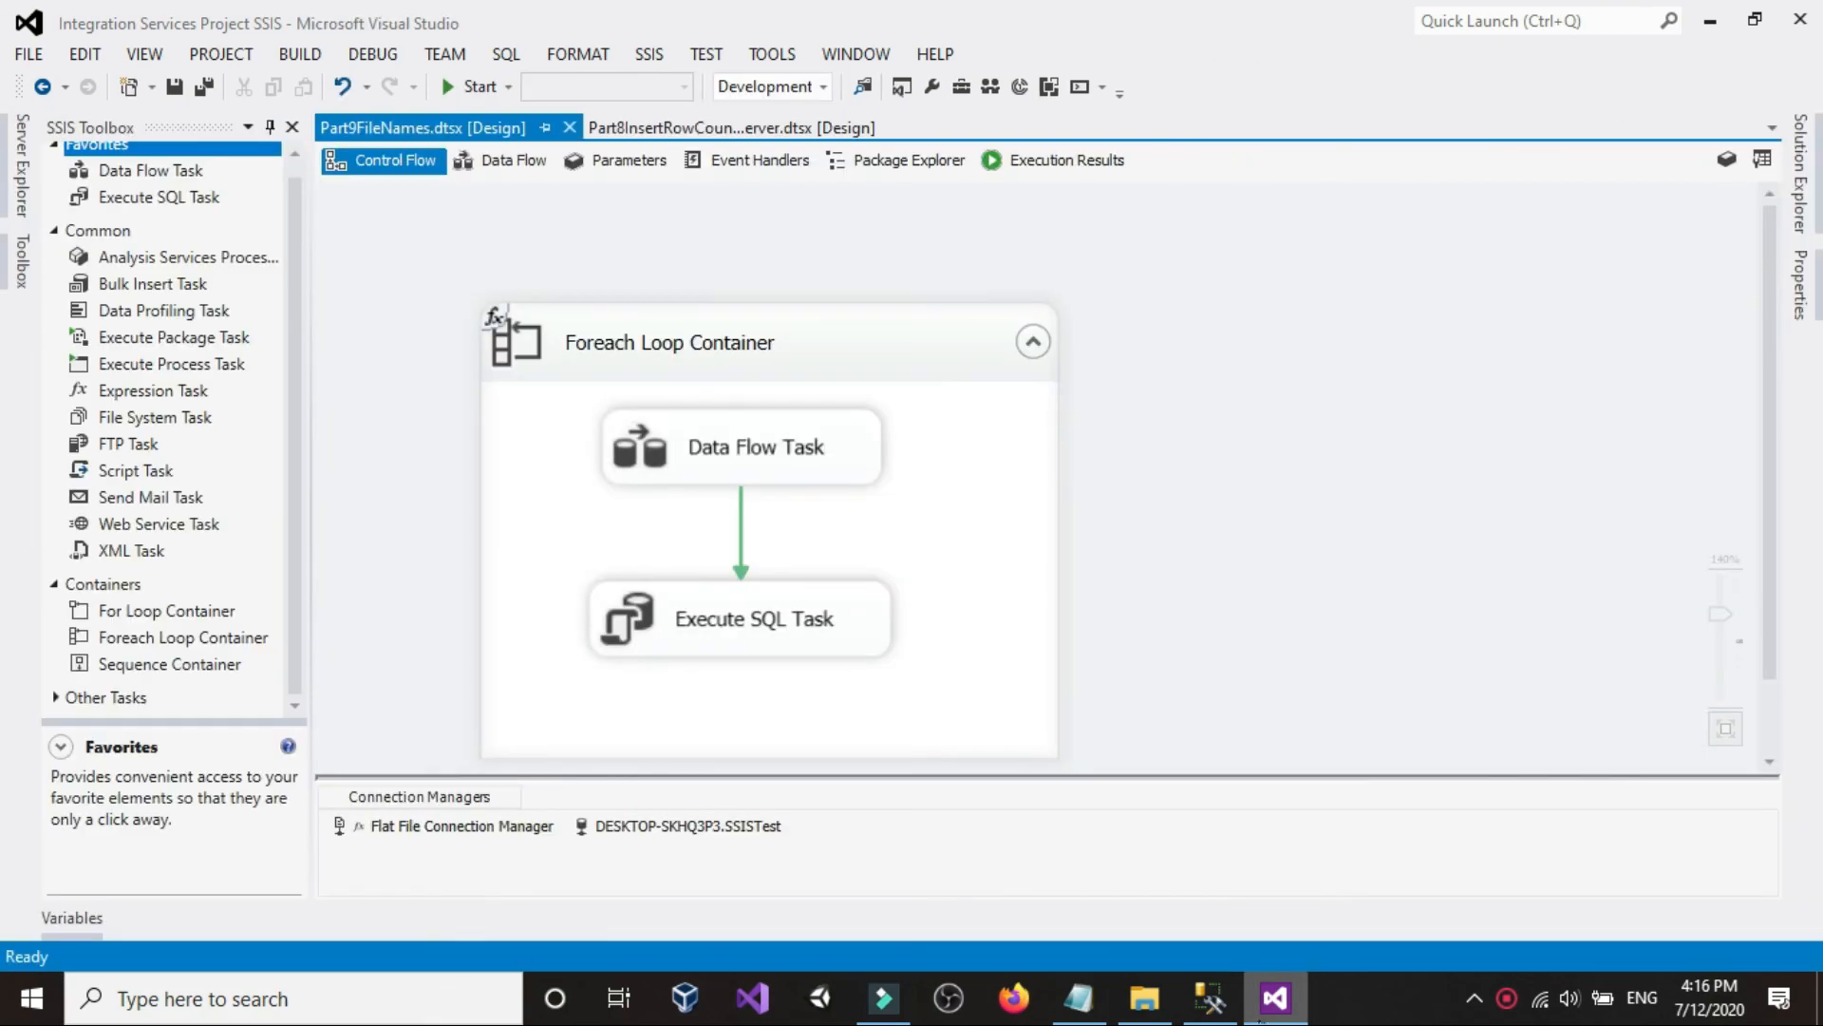
{"action": "left_click", "coordinate": [1211, 1002]}
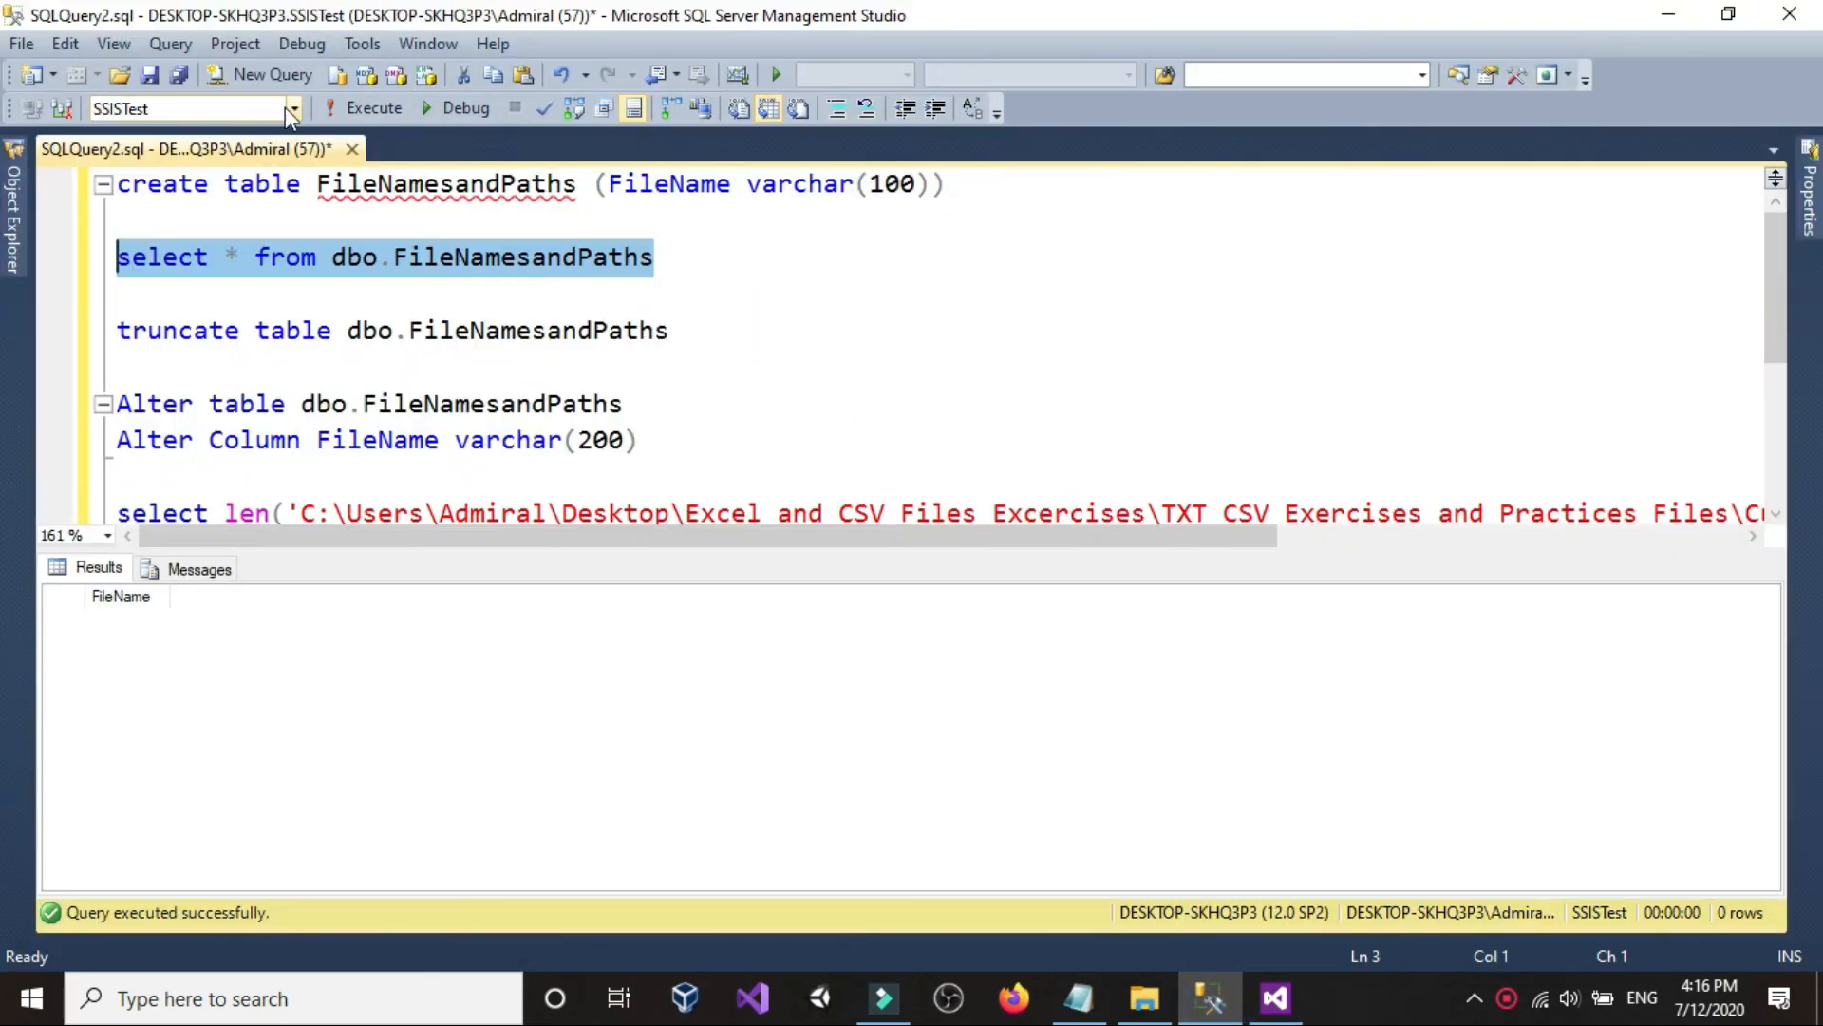
{"action": "left_click", "coordinate": [385, 117]}
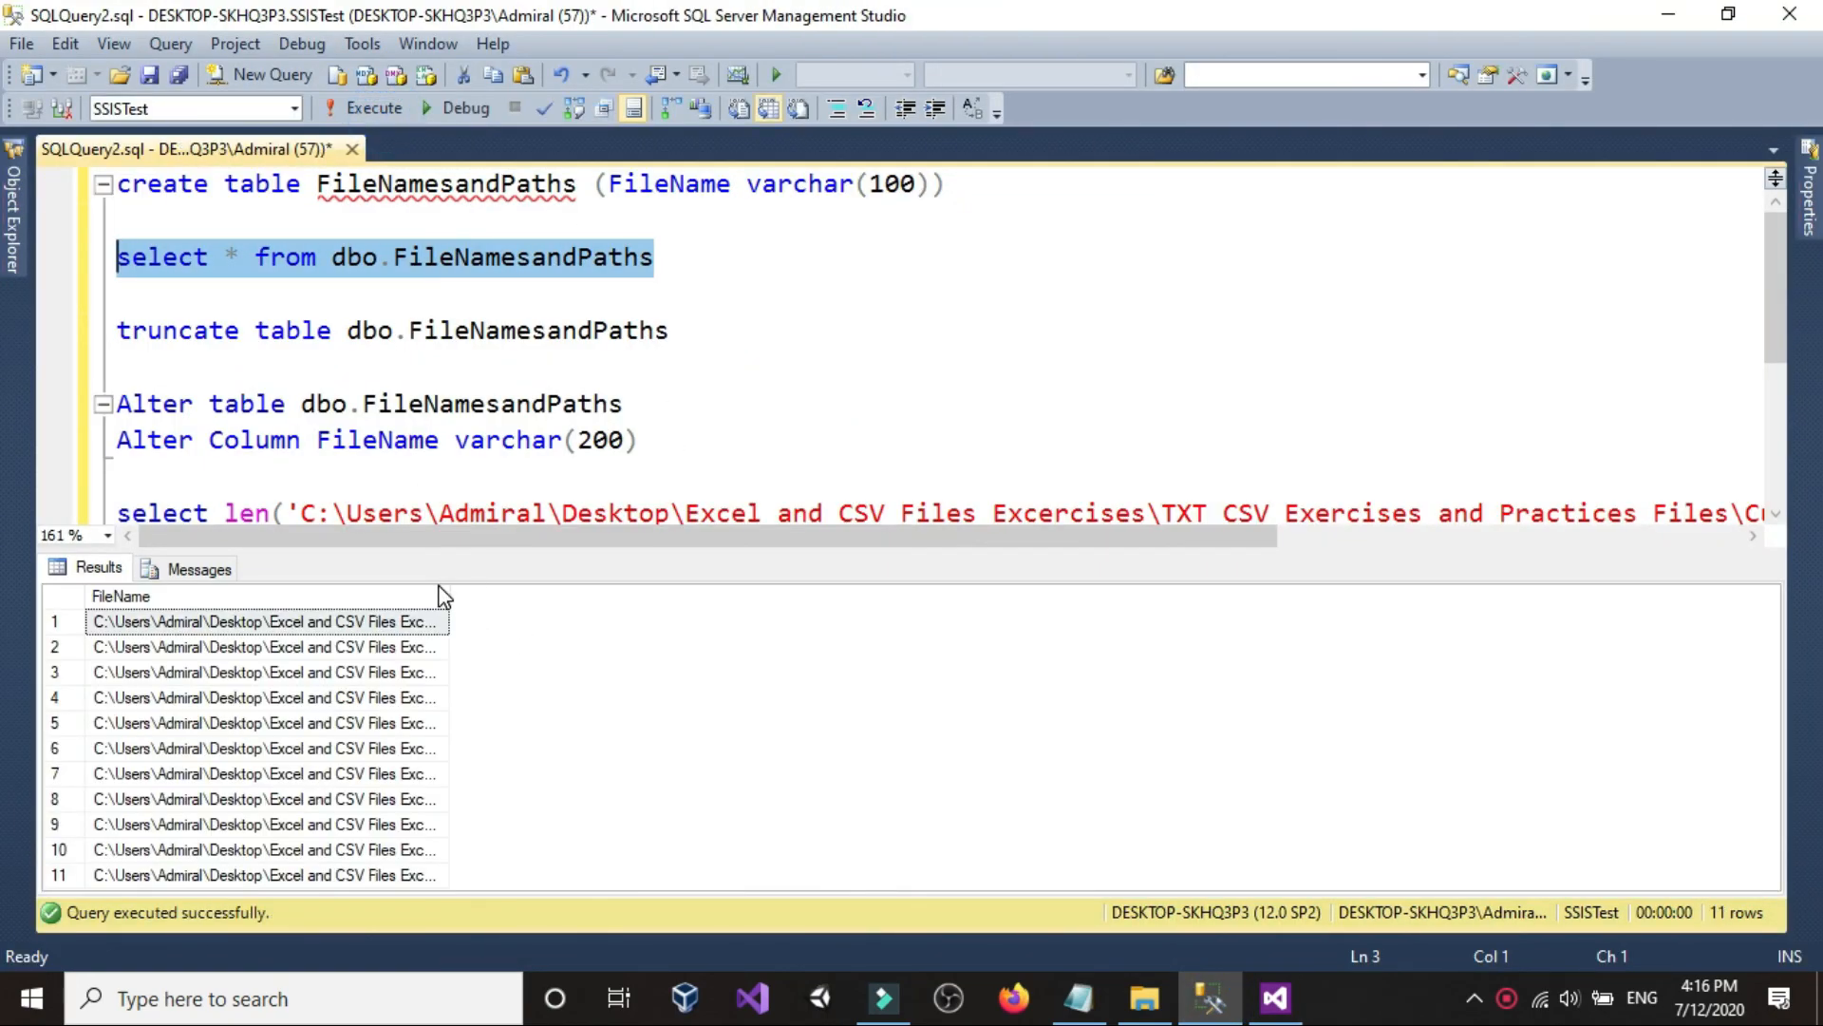
{"action": "left_click_drag", "start_coordinate": [451, 593], "coordinate": [1128, 600]}
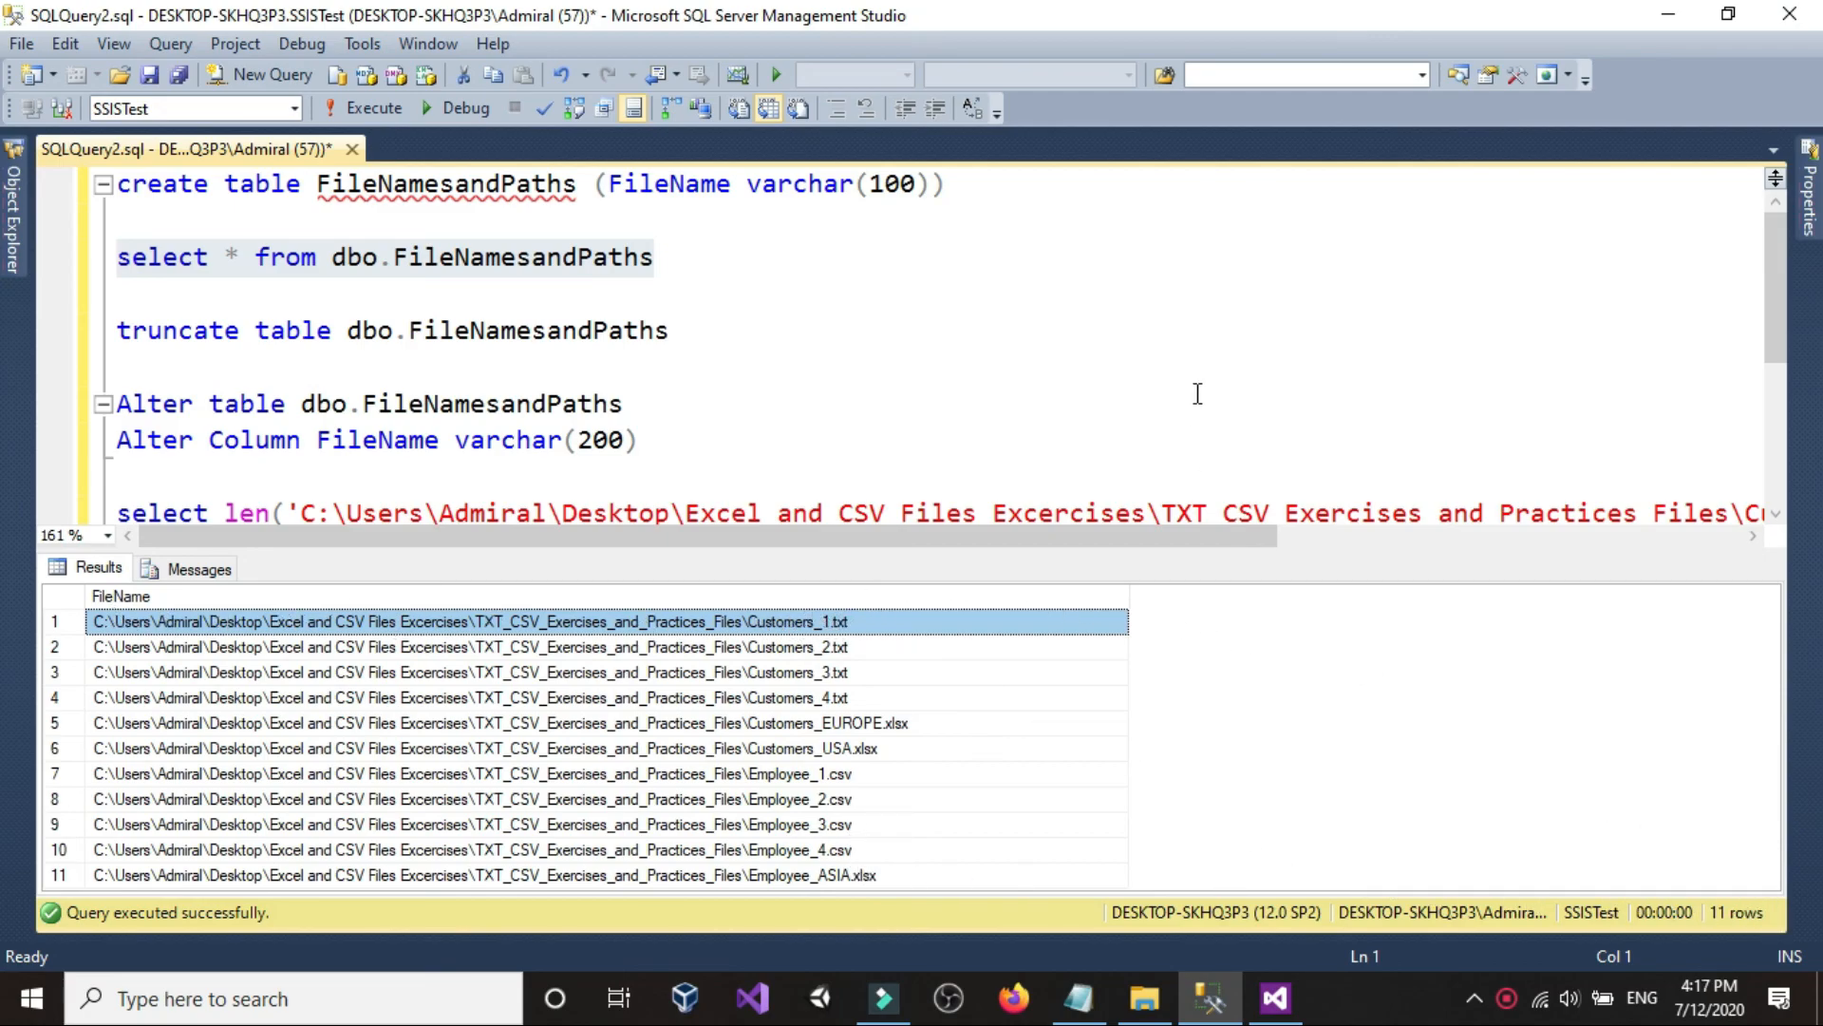
- Switch to Visual Studio and move the Execute SQL Task and Data Flow Task lower inside the Foreach Loop Container
{"action": "left_click", "coordinate": [1276, 997]}
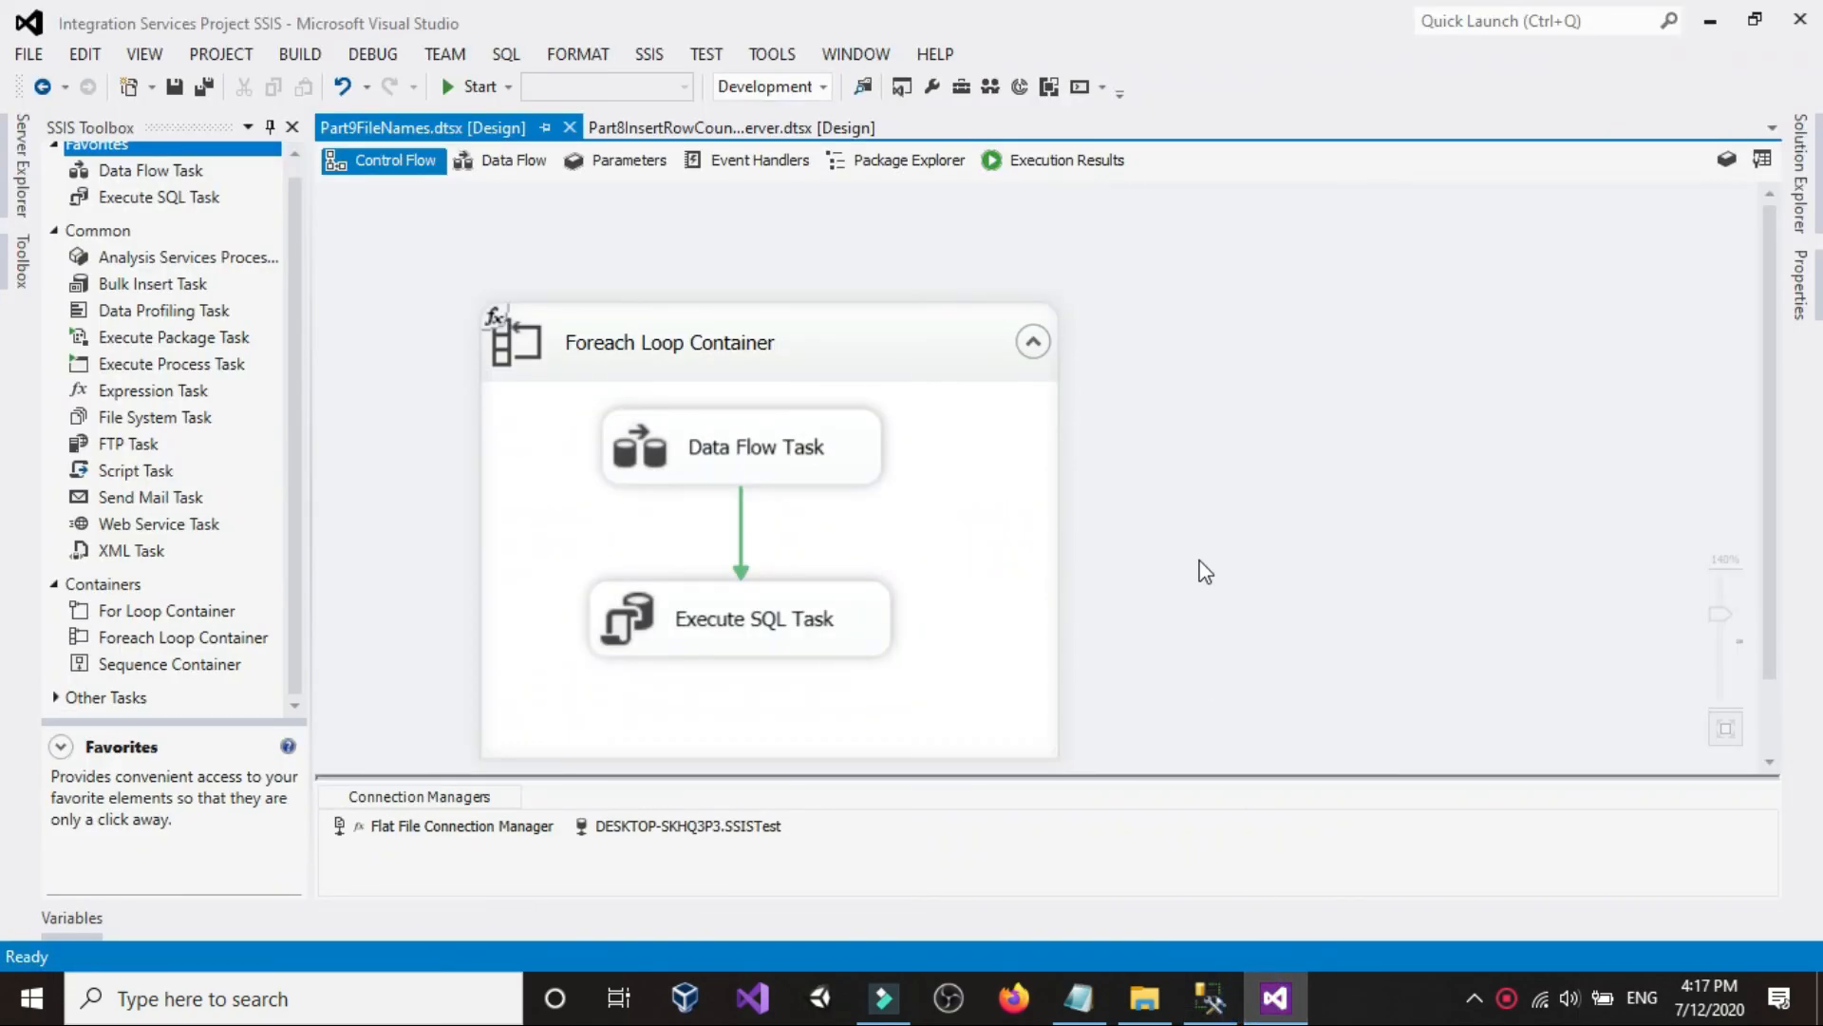
{"action": "left_click_drag", "start_coordinate": [783, 635], "coordinate": [781, 693]}
{"action": "left_click_drag", "start_coordinate": [707, 398], "coordinate": [685, 516]}
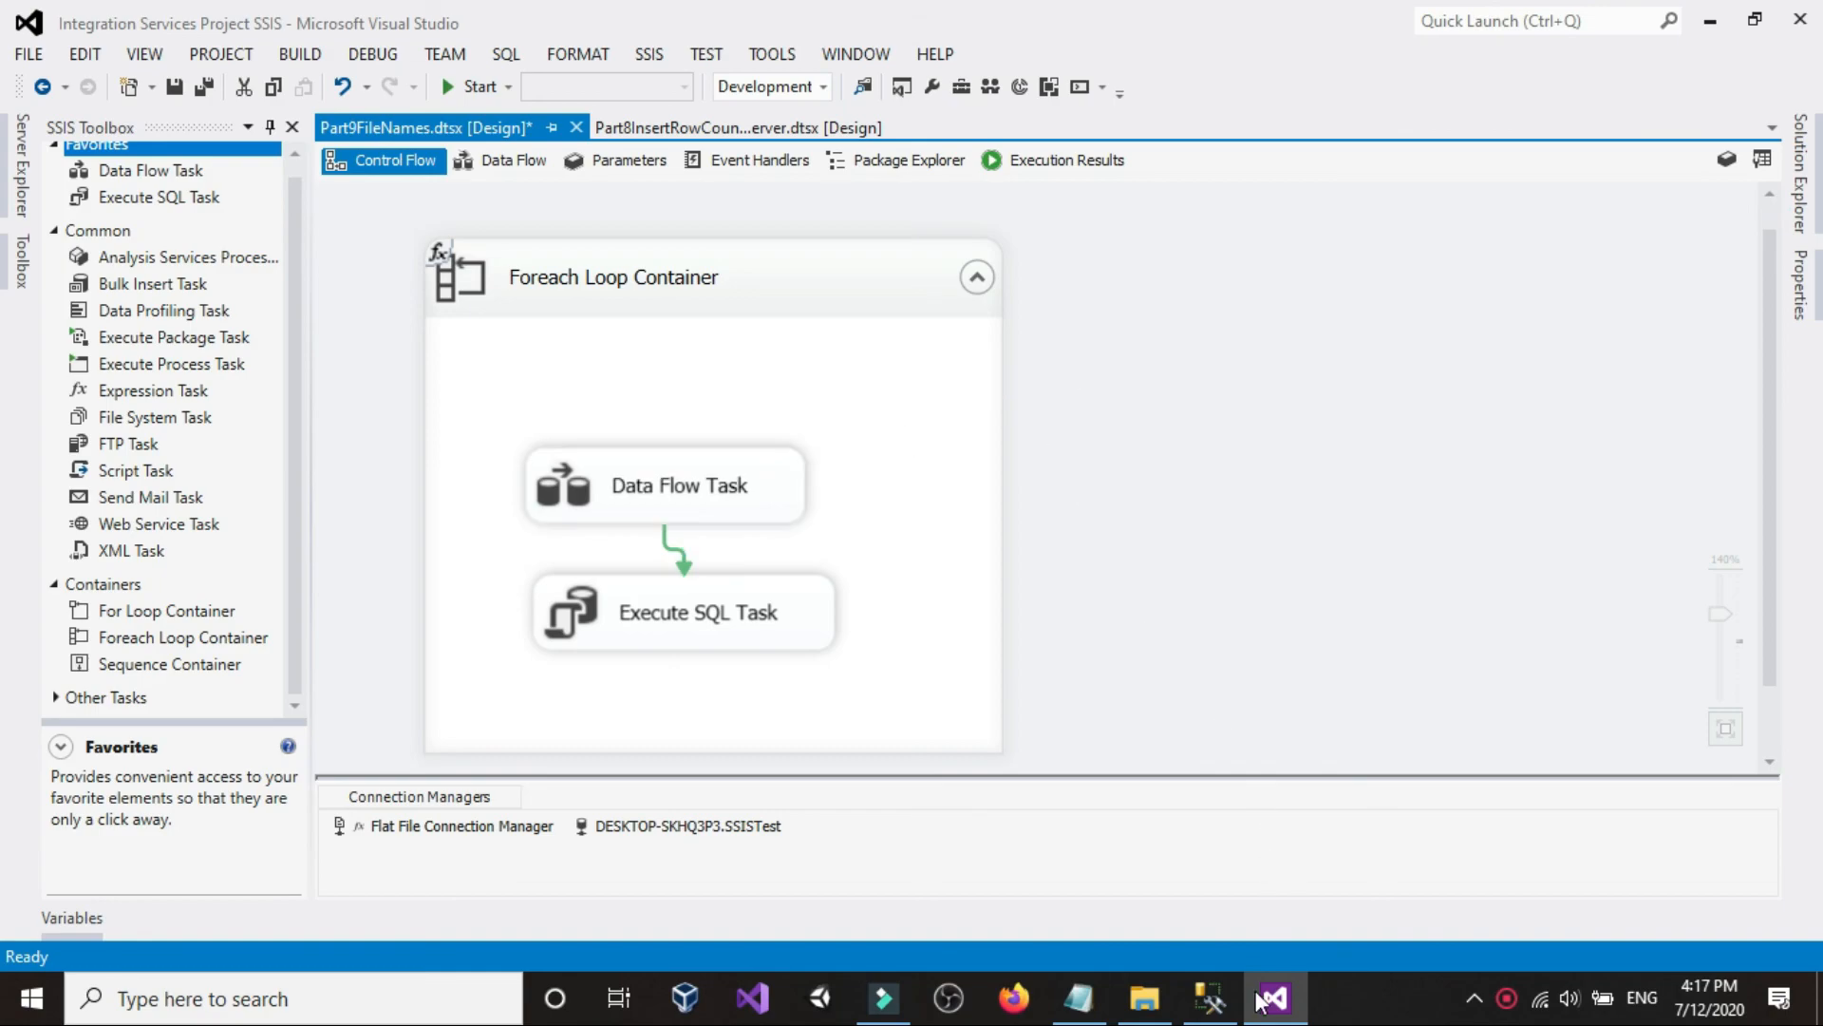
- Switch to SQL Server Management Studio, truncate dbo.FileNamesandPaths and query all its rows again
{"action": "left_click", "coordinate": [1209, 999]}
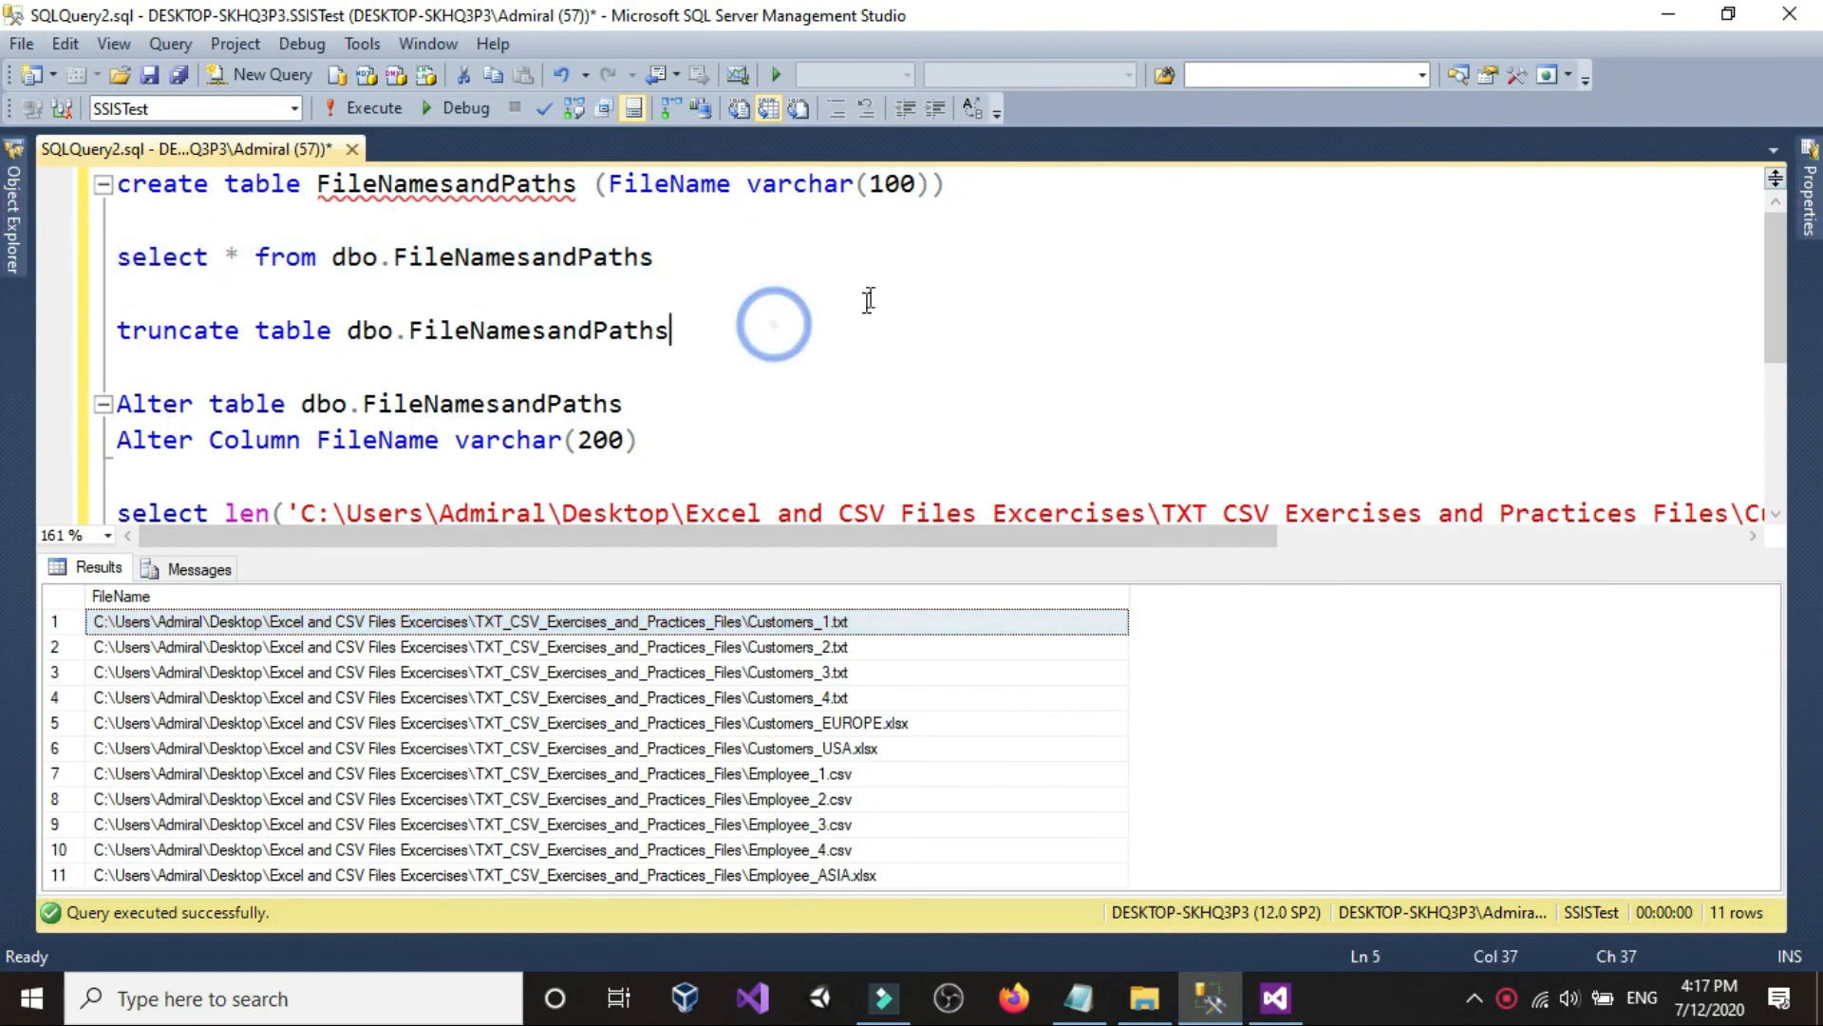
{"action": "left_click_drag", "start_coordinate": [676, 331], "coordinate": [89, 319]}
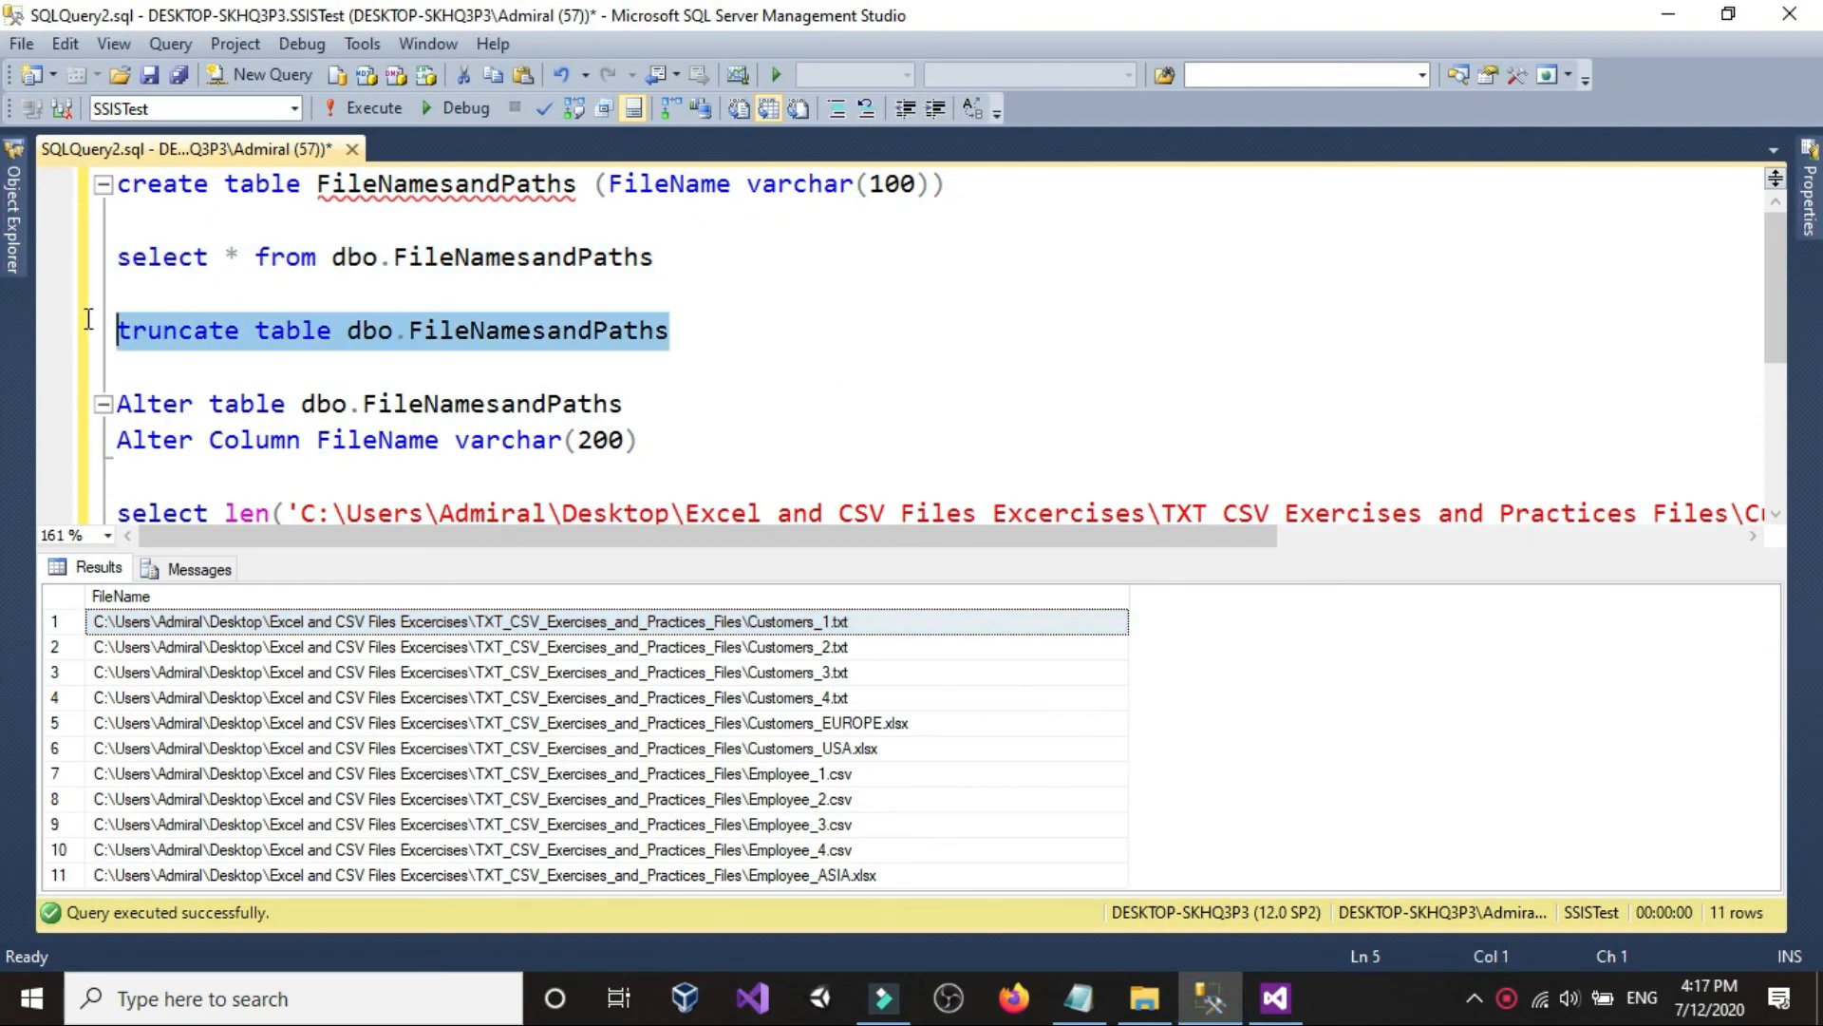
{"action": "left_click", "coordinate": [363, 109]}
{"action": "left_click", "coordinate": [665, 267]}
{"action": "key", "text": "shift+Home"}
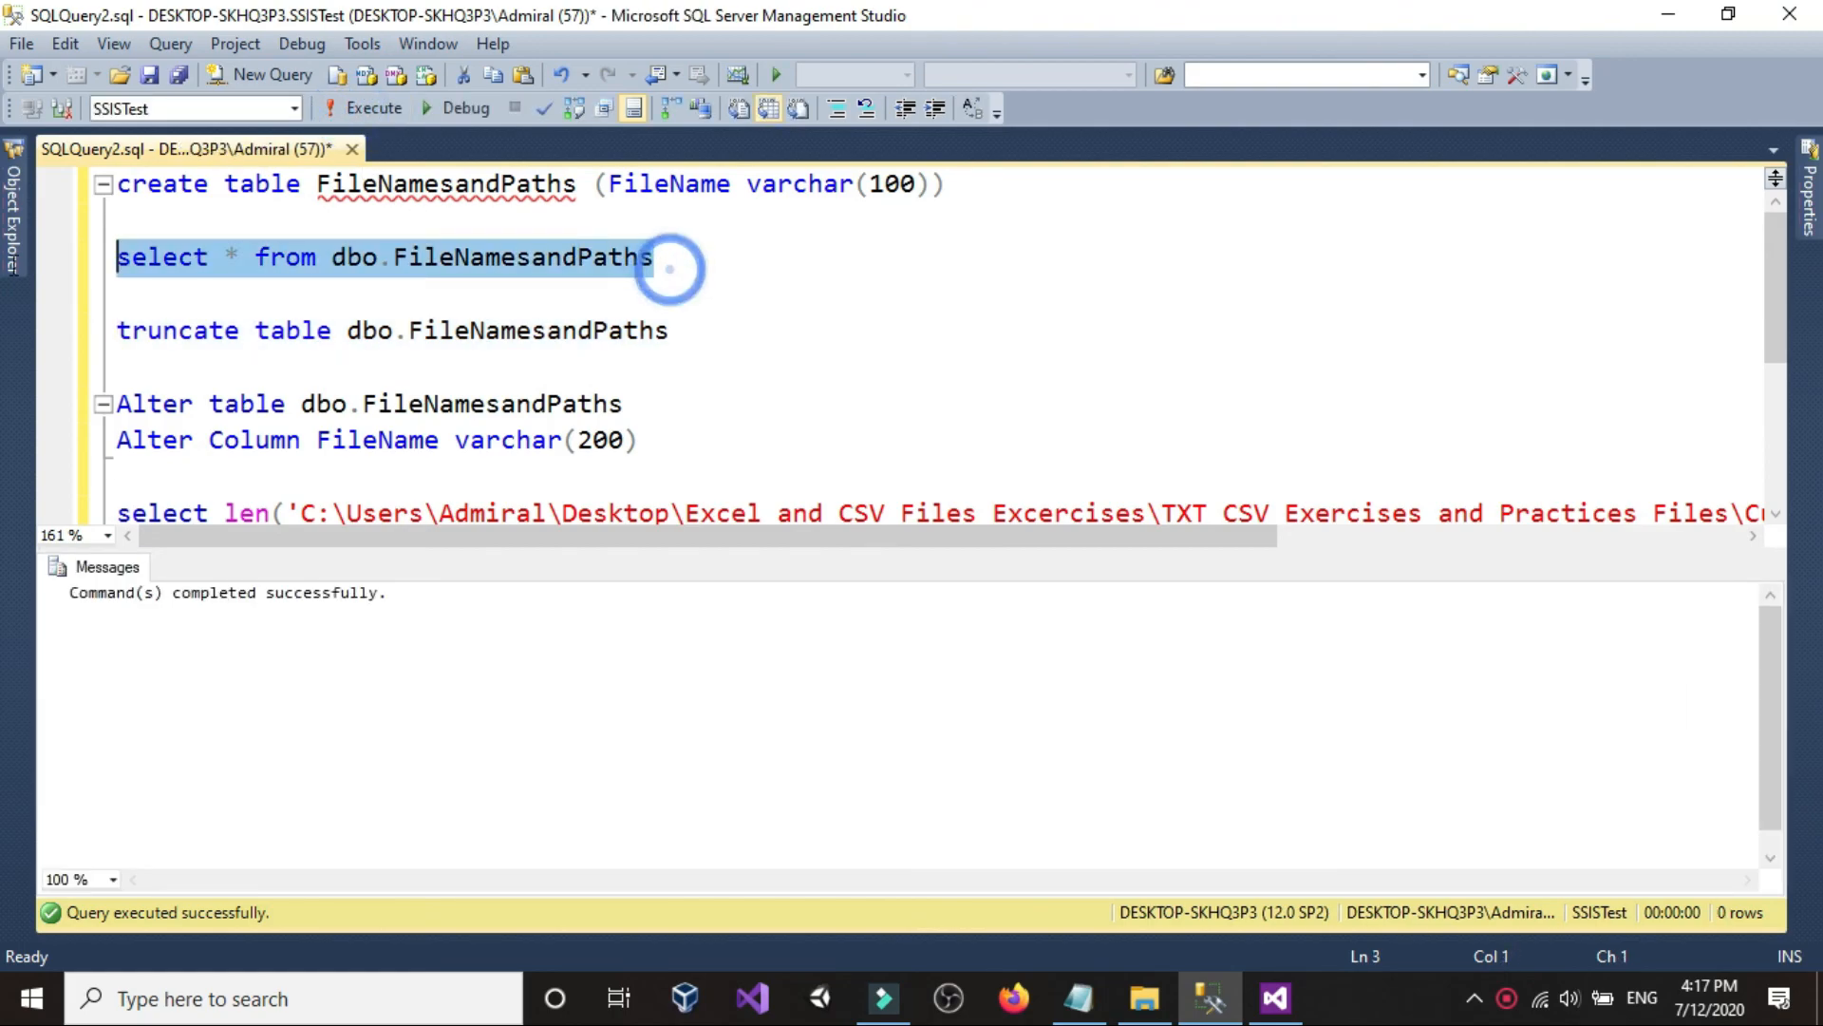
{"action": "left_click", "coordinate": [363, 109]}
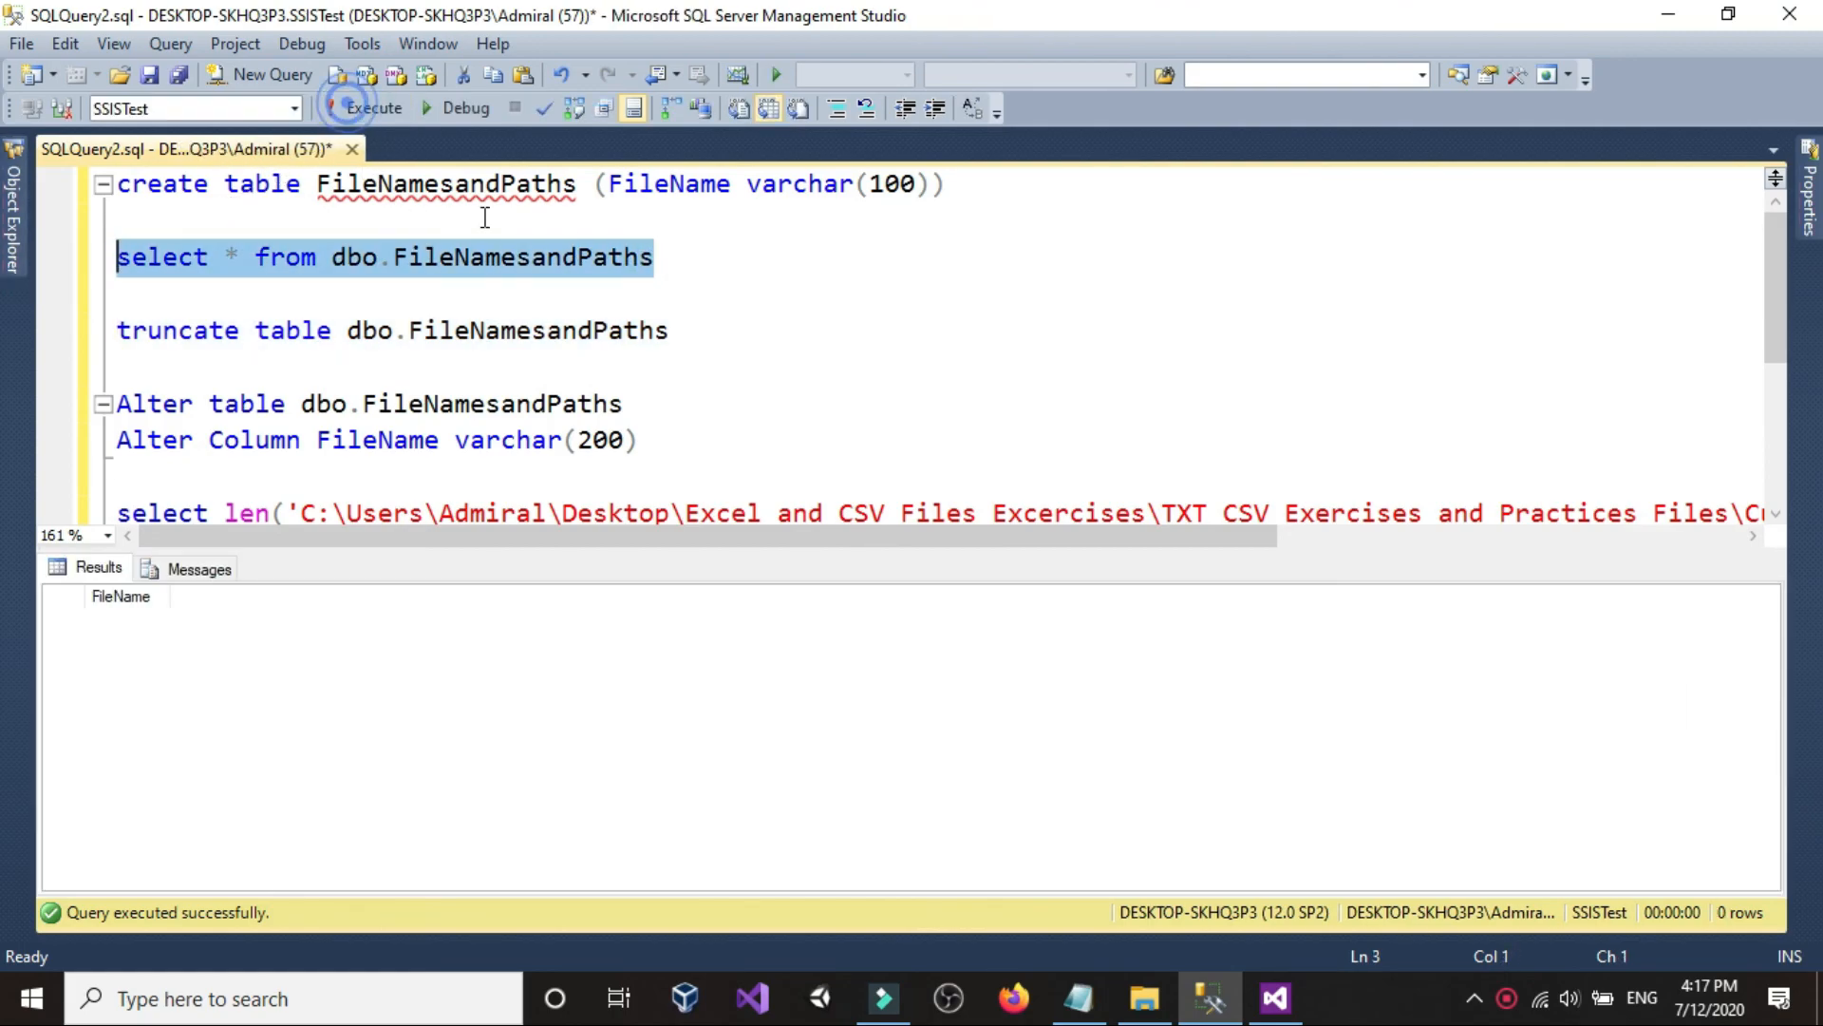
- Switch to Visual Studio, add a Script Task above the Data Flow Task in the Foreach Loop Container and connect it to the Data Flow Task
{"action": "left_click", "coordinate": [1275, 997]}
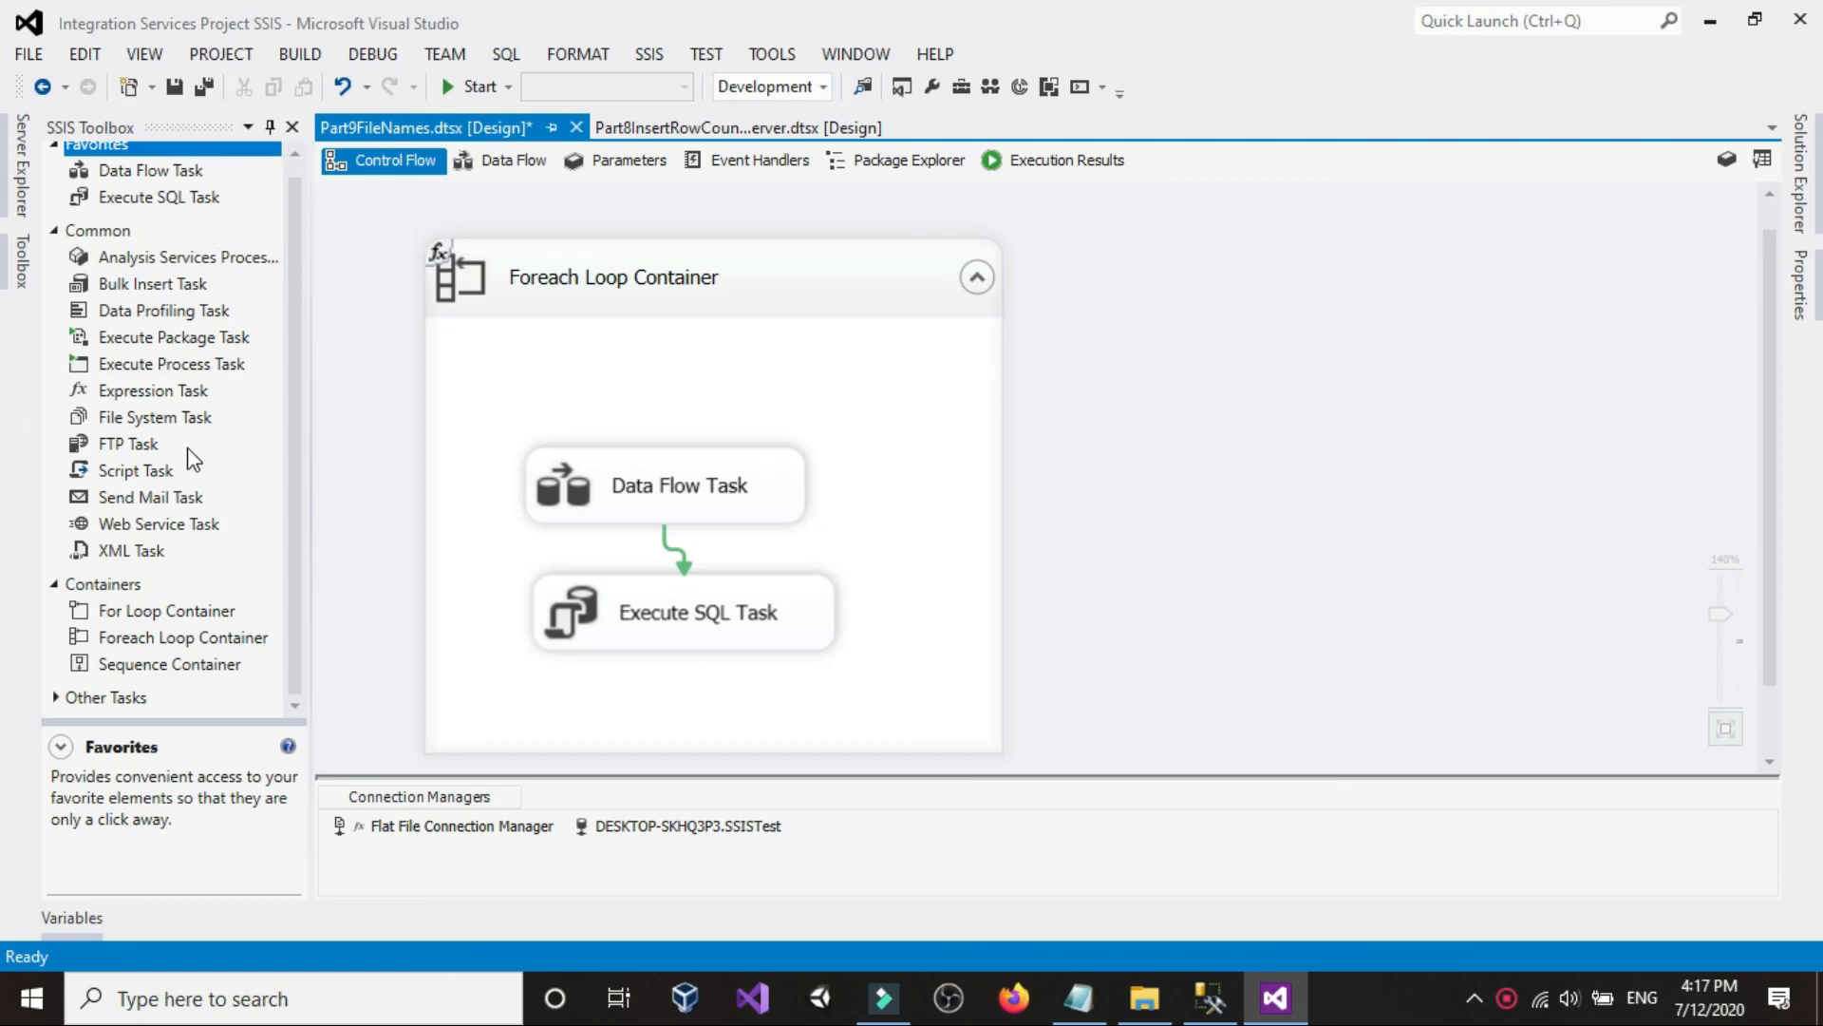
{"action": "left_click_drag", "start_coordinate": [140, 480], "coordinate": [574, 357]}
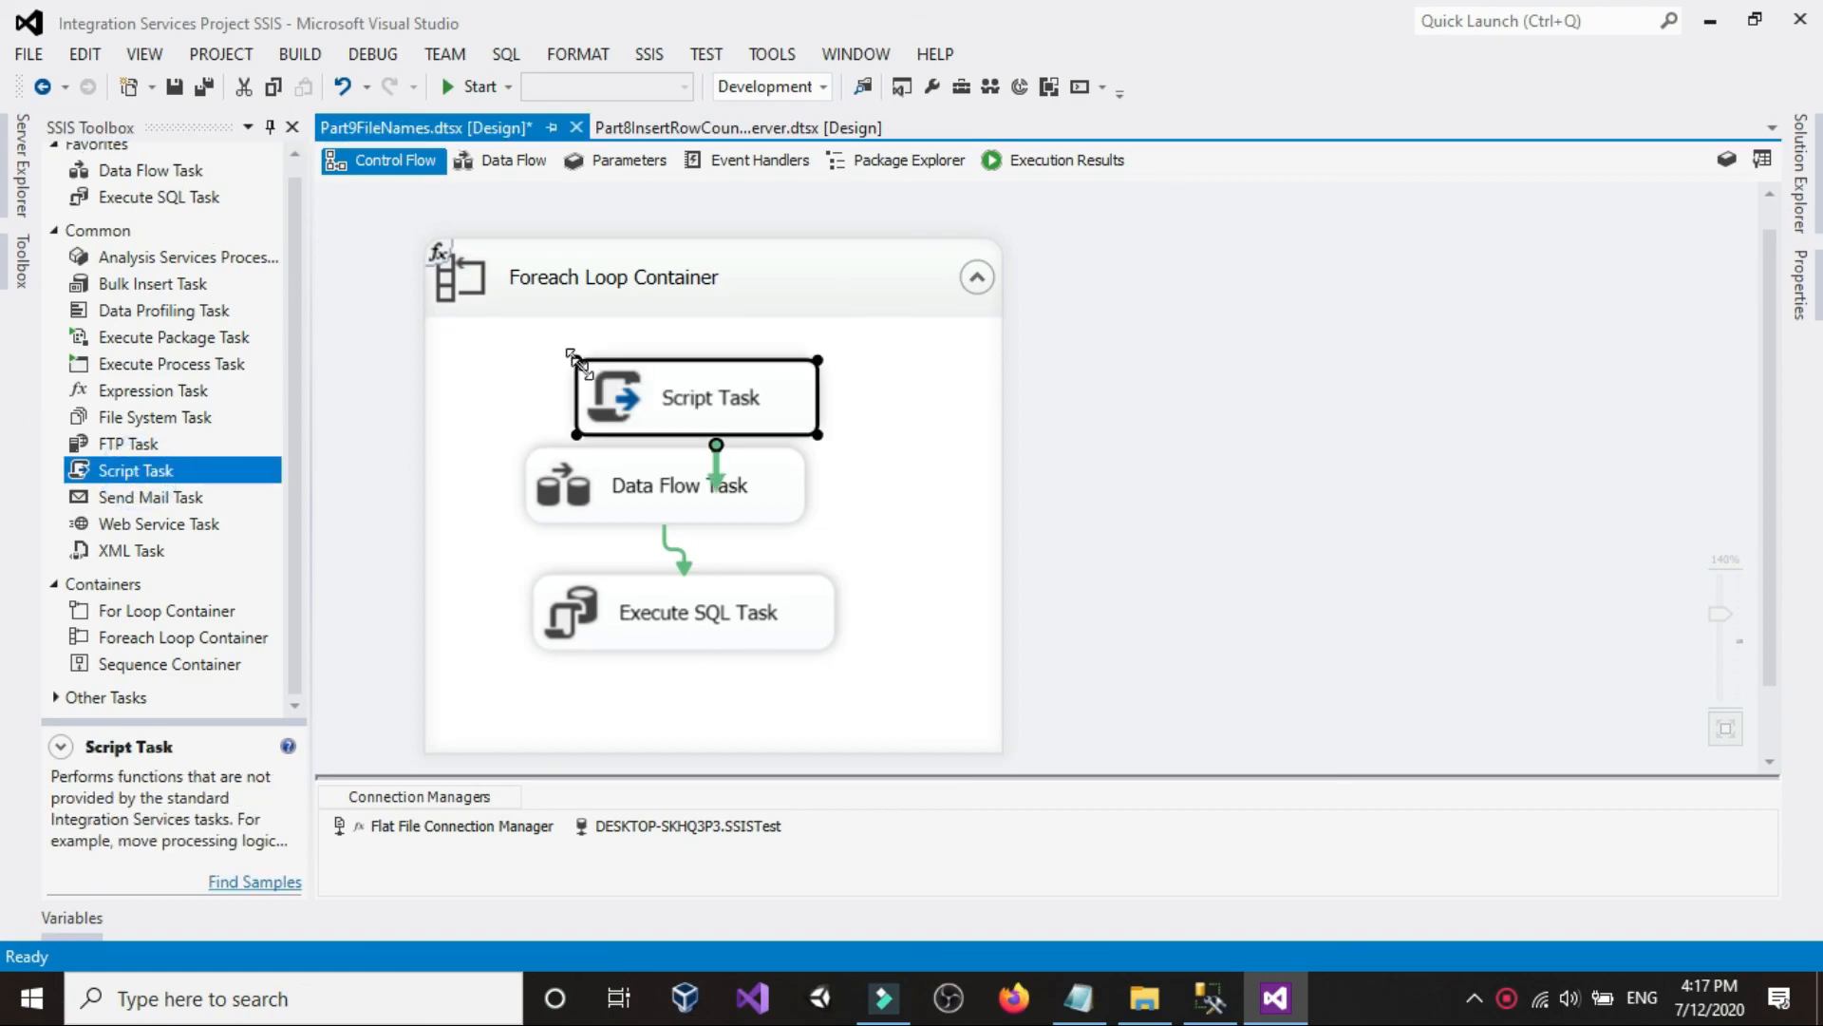
{"action": "left_click_drag", "start_coordinate": [712, 378], "coordinate": [692, 350]}
{"action": "left_click_drag", "start_coordinate": [739, 289], "coordinate": [704, 249]}
{"action": "left_click_drag", "start_coordinate": [698, 475], "coordinate": [710, 505]}
{"action": "left_click", "coordinate": [692, 333]}
{"action": "left_click_drag", "start_coordinate": [639, 393], "coordinate": [662, 479]}
{"action": "left_click", "coordinate": [788, 399]}
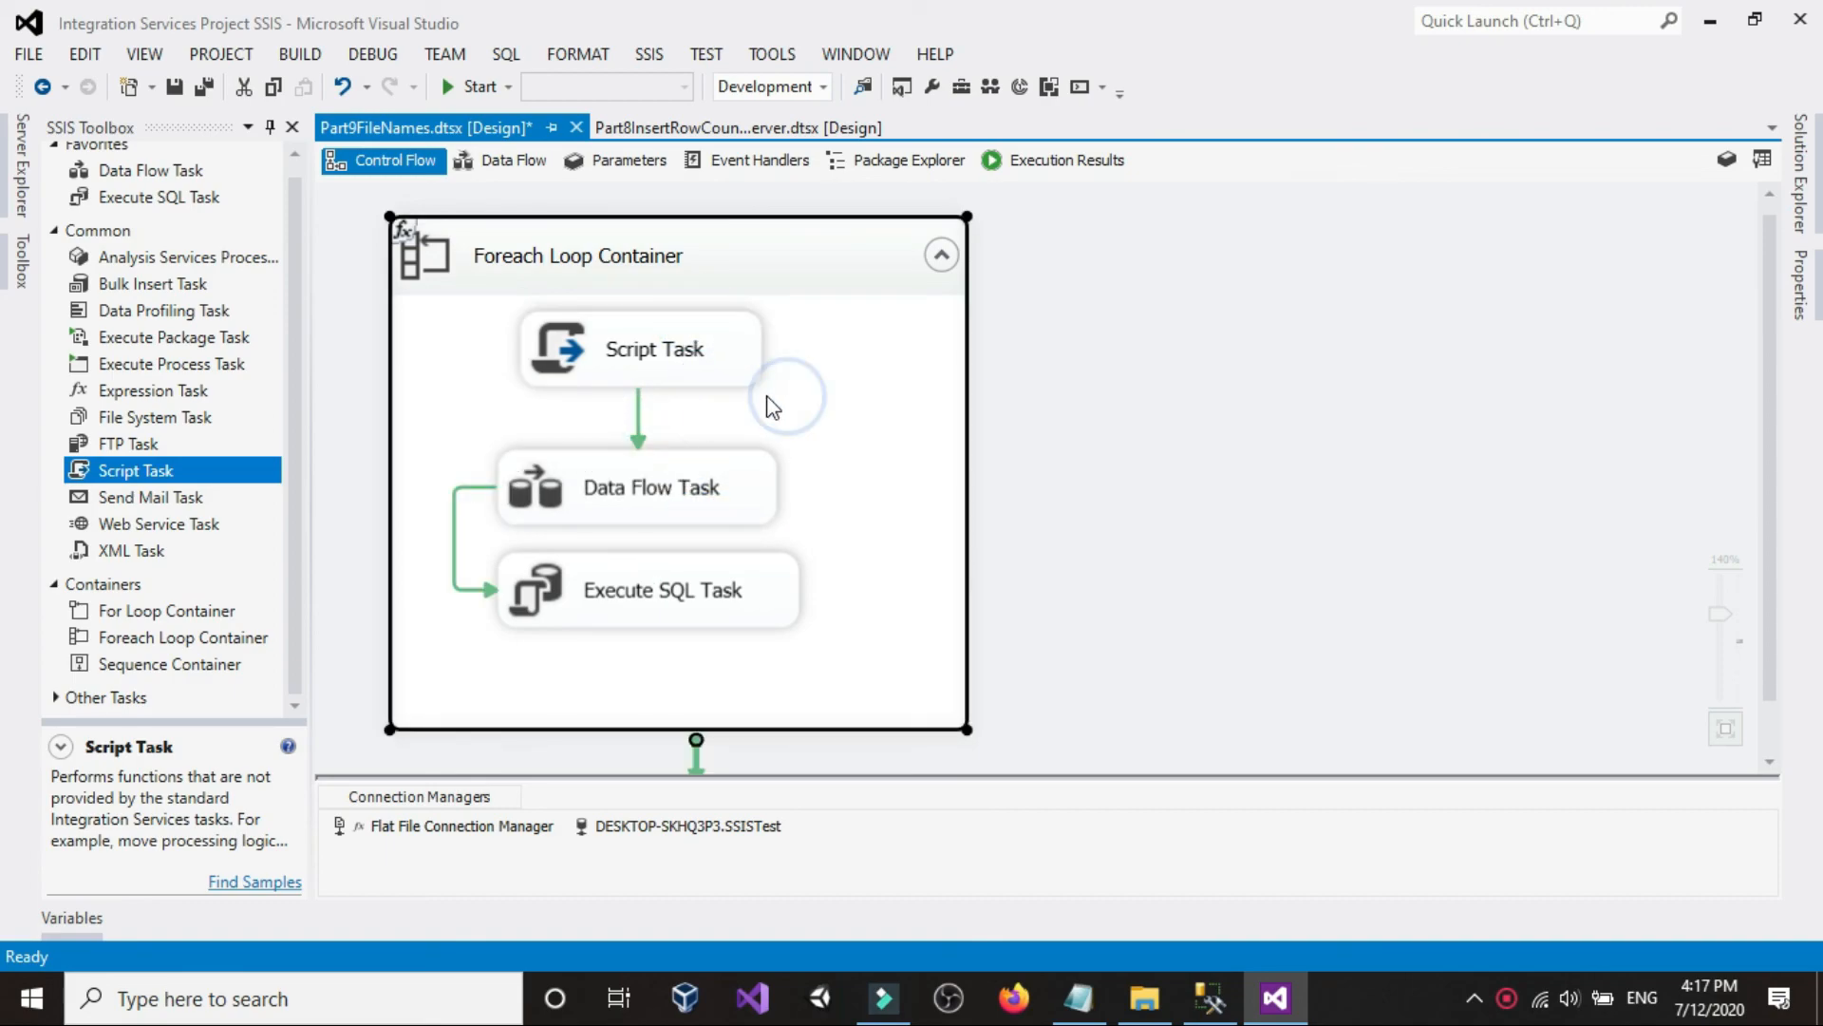
- Open the Script Task for editing and choose Microsoft Visual C# 2012 as its script language
{"action": "double_click", "coordinate": [718, 379]}
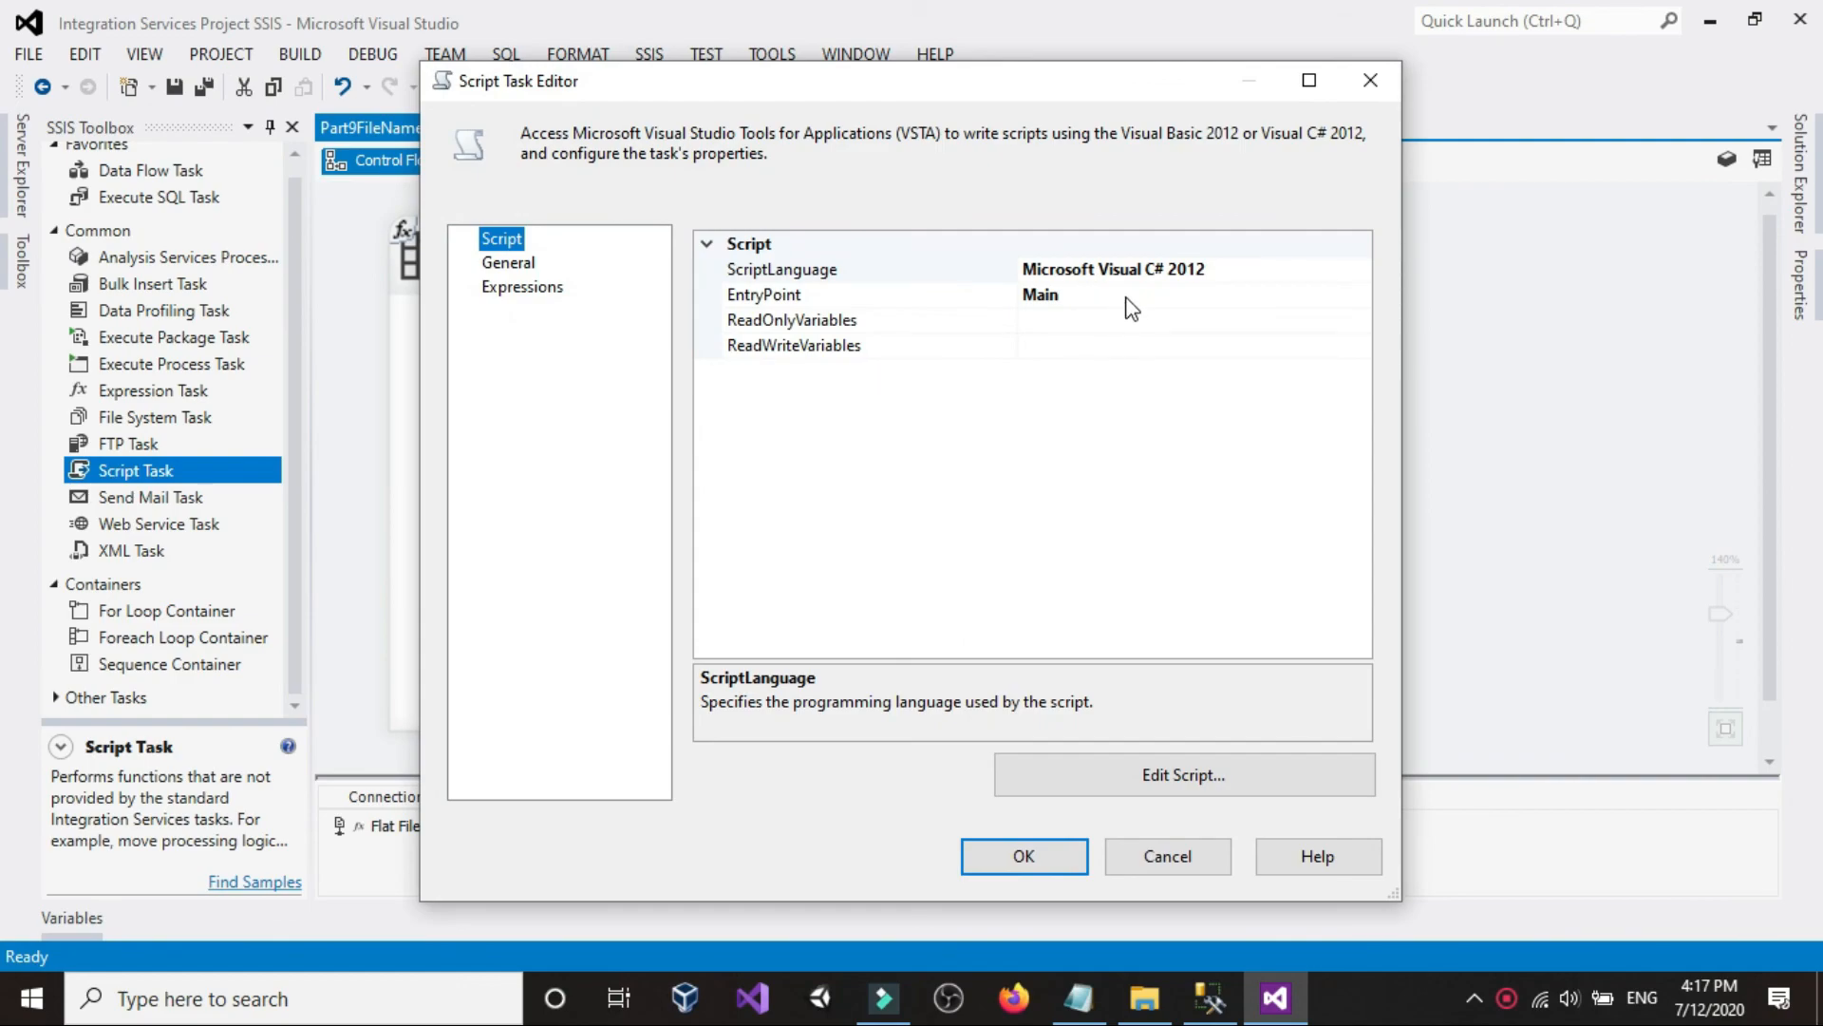
{"action": "left_click", "coordinate": [1237, 270]}
{"action": "left_click", "coordinate": [1360, 270]}
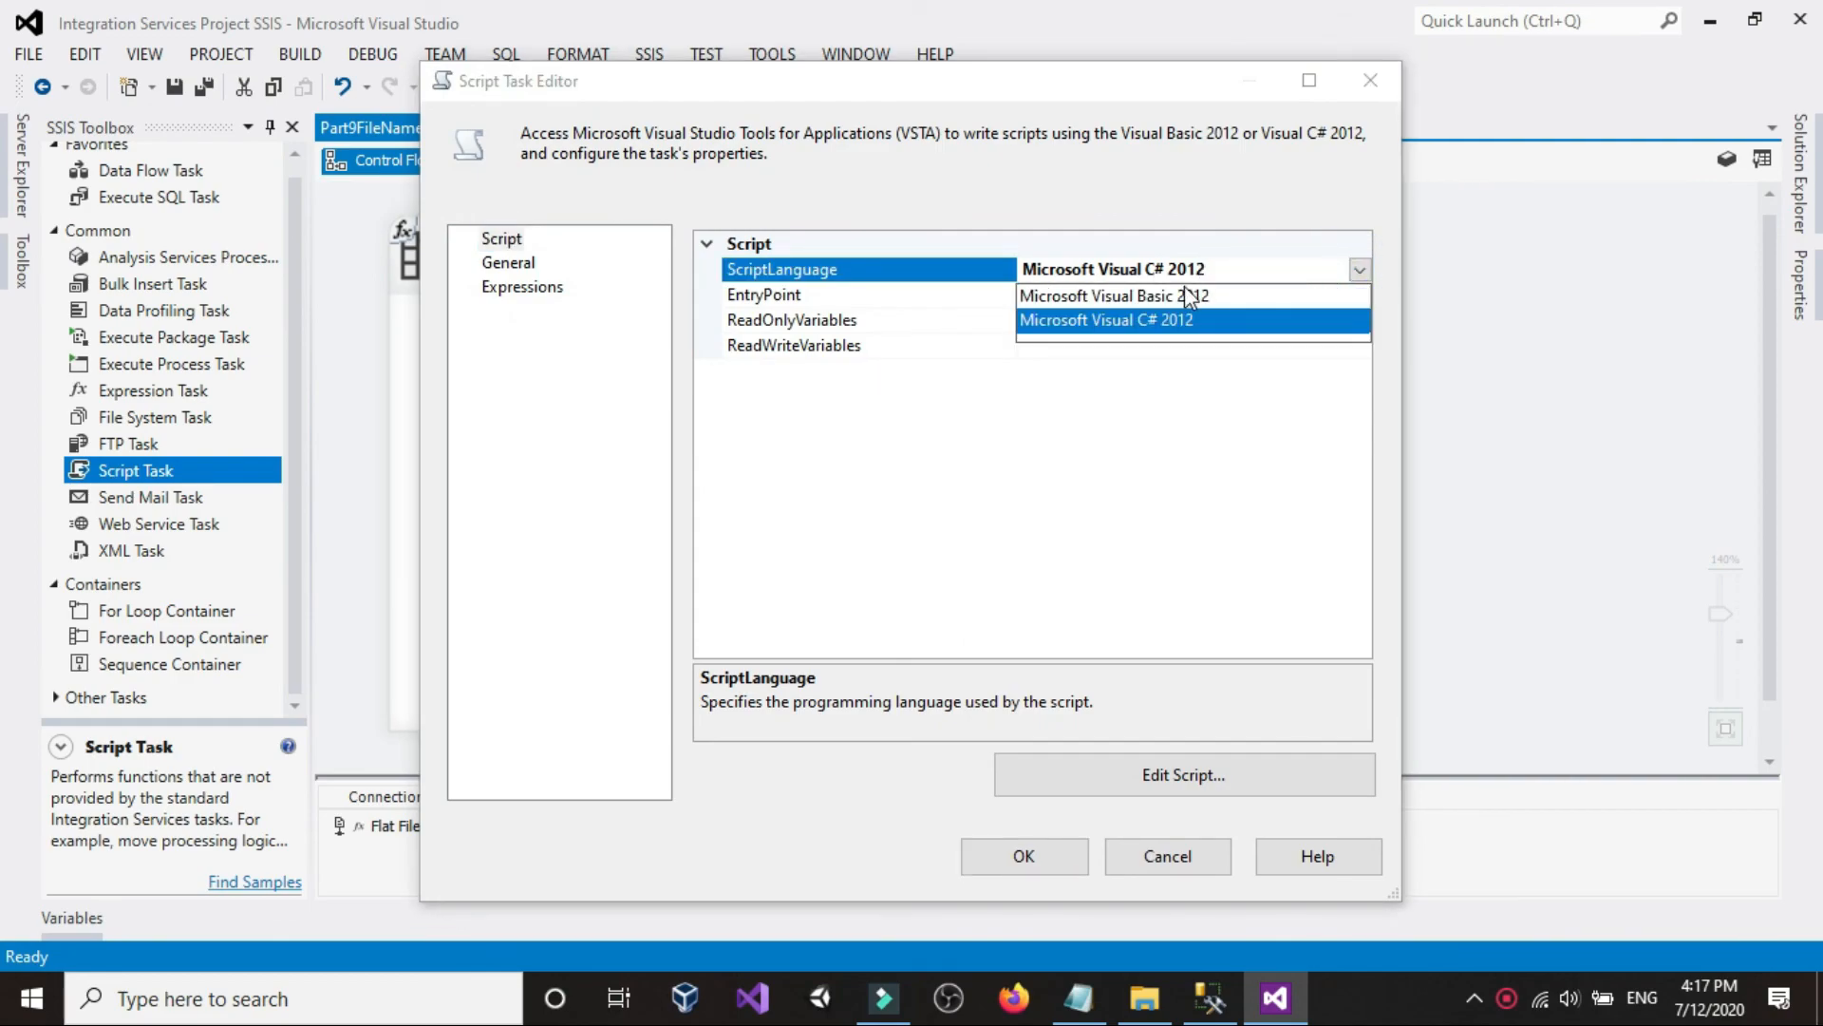
{"action": "left_click", "coordinate": [1123, 326]}
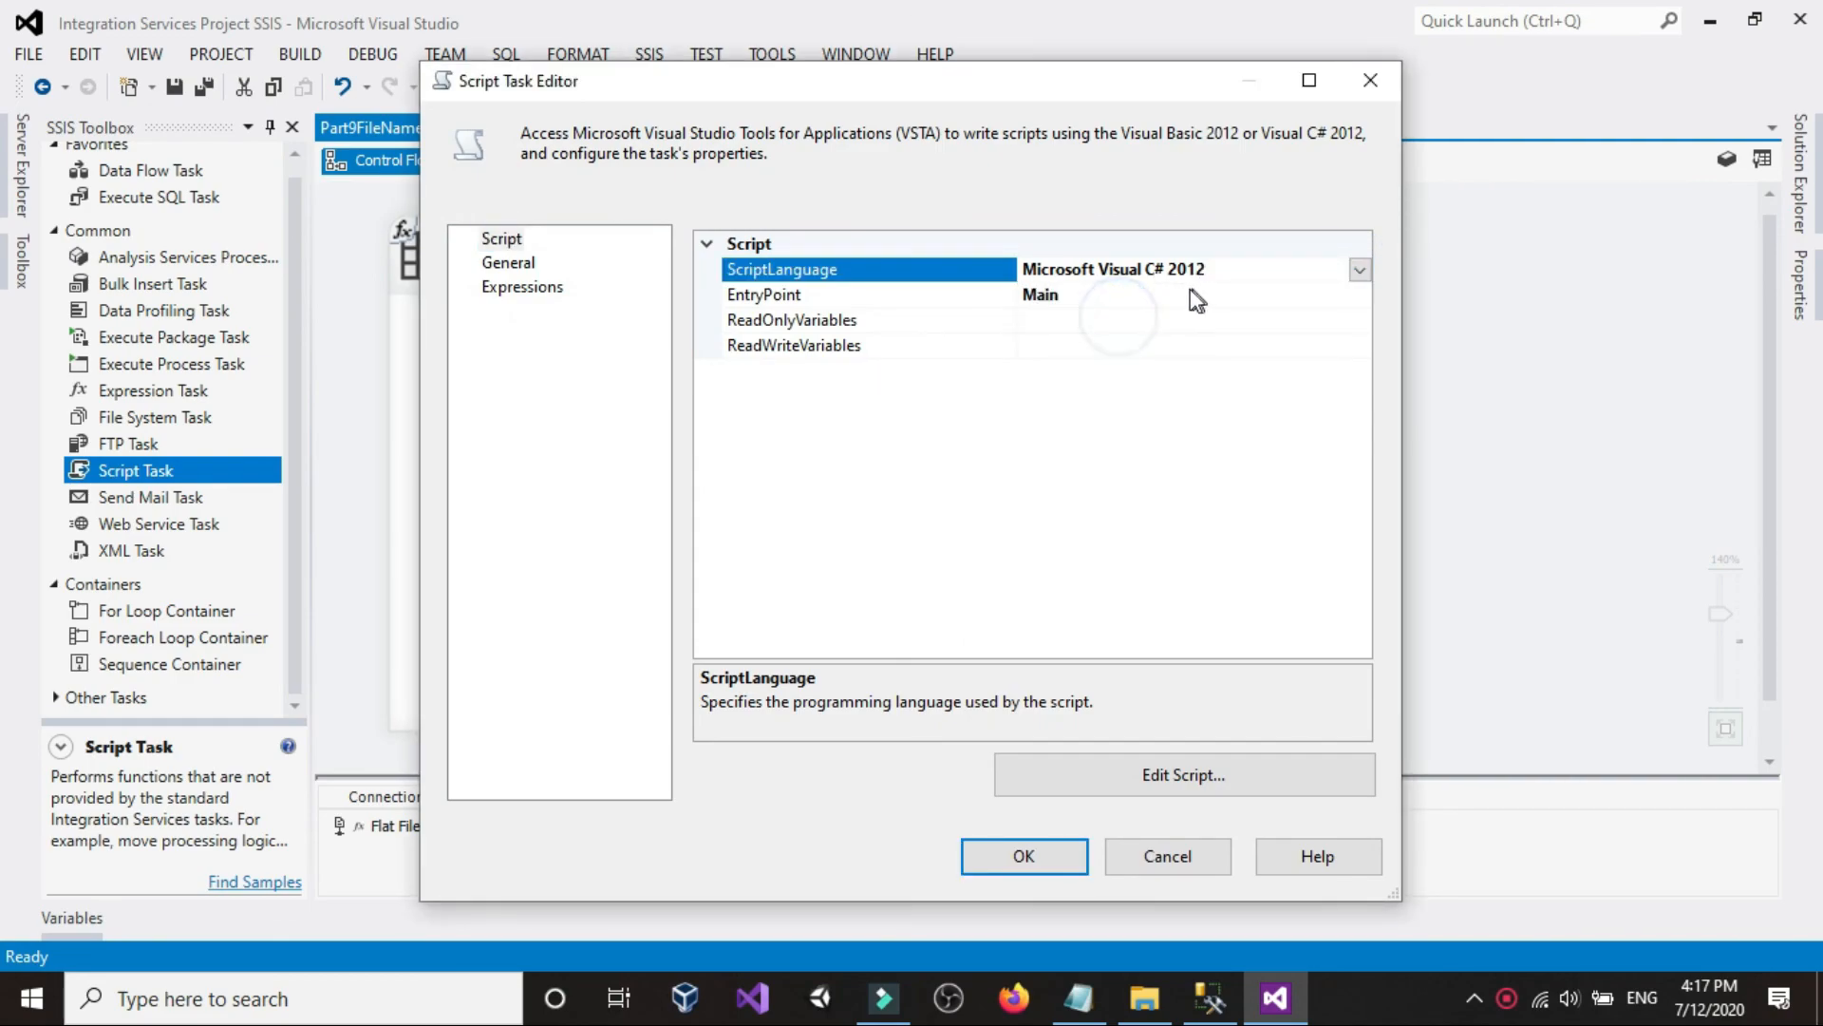
- Set the Script Task's ReadOnlyVariables to User::FileFullPath
{"action": "left_click", "coordinate": [1155, 326]}
{"action": "left_click", "coordinate": [1356, 319]}
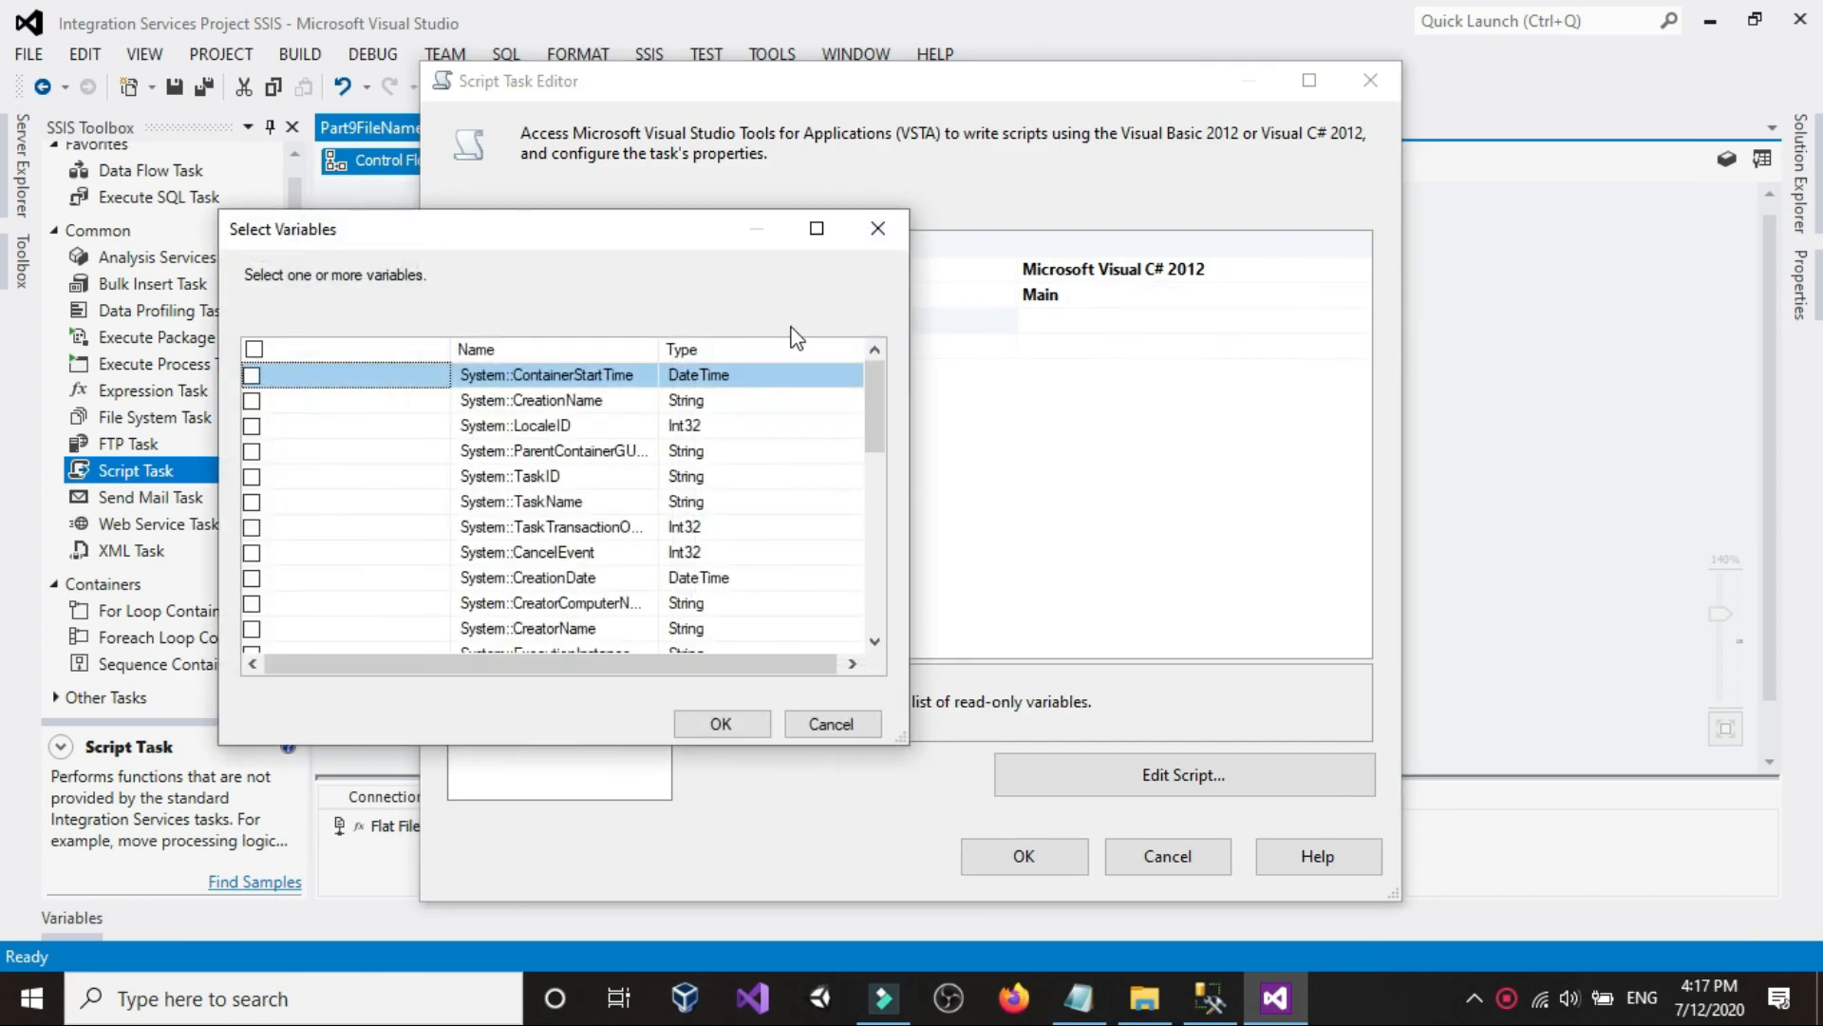
{"action": "left_click", "coordinate": [811, 222]}
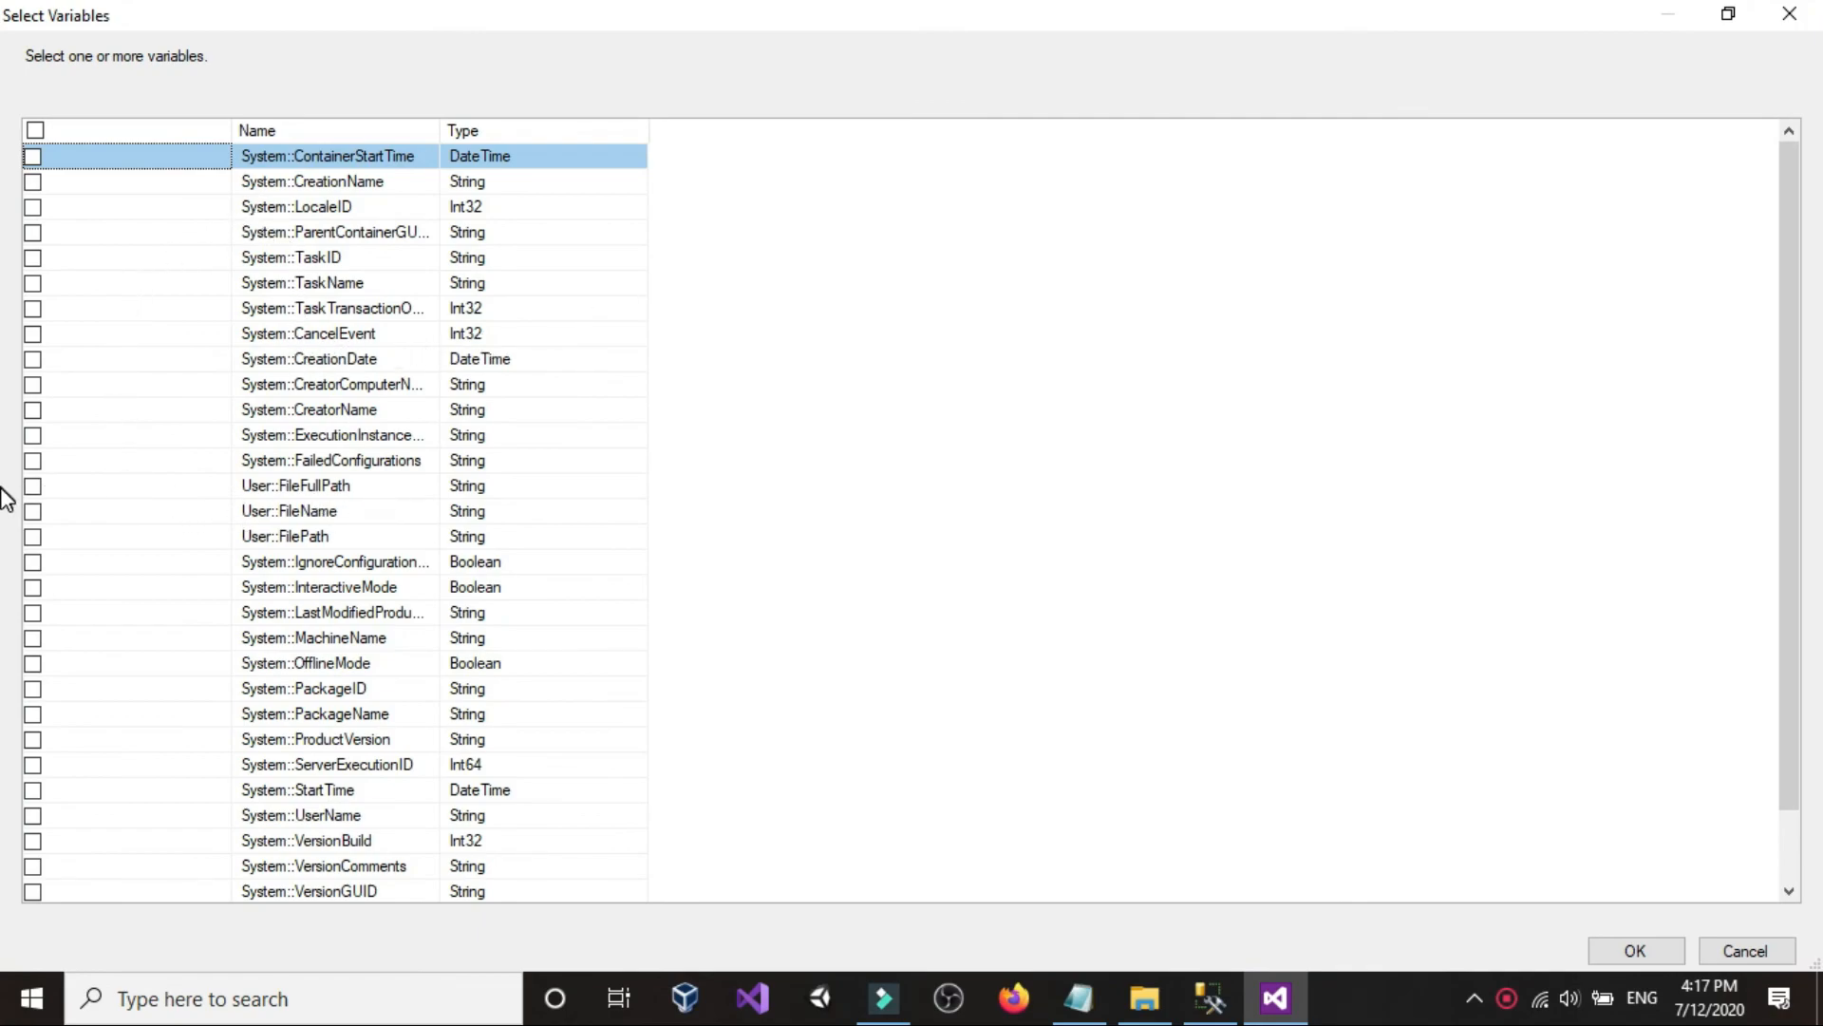
{"action": "left_click", "coordinate": [32, 485]}
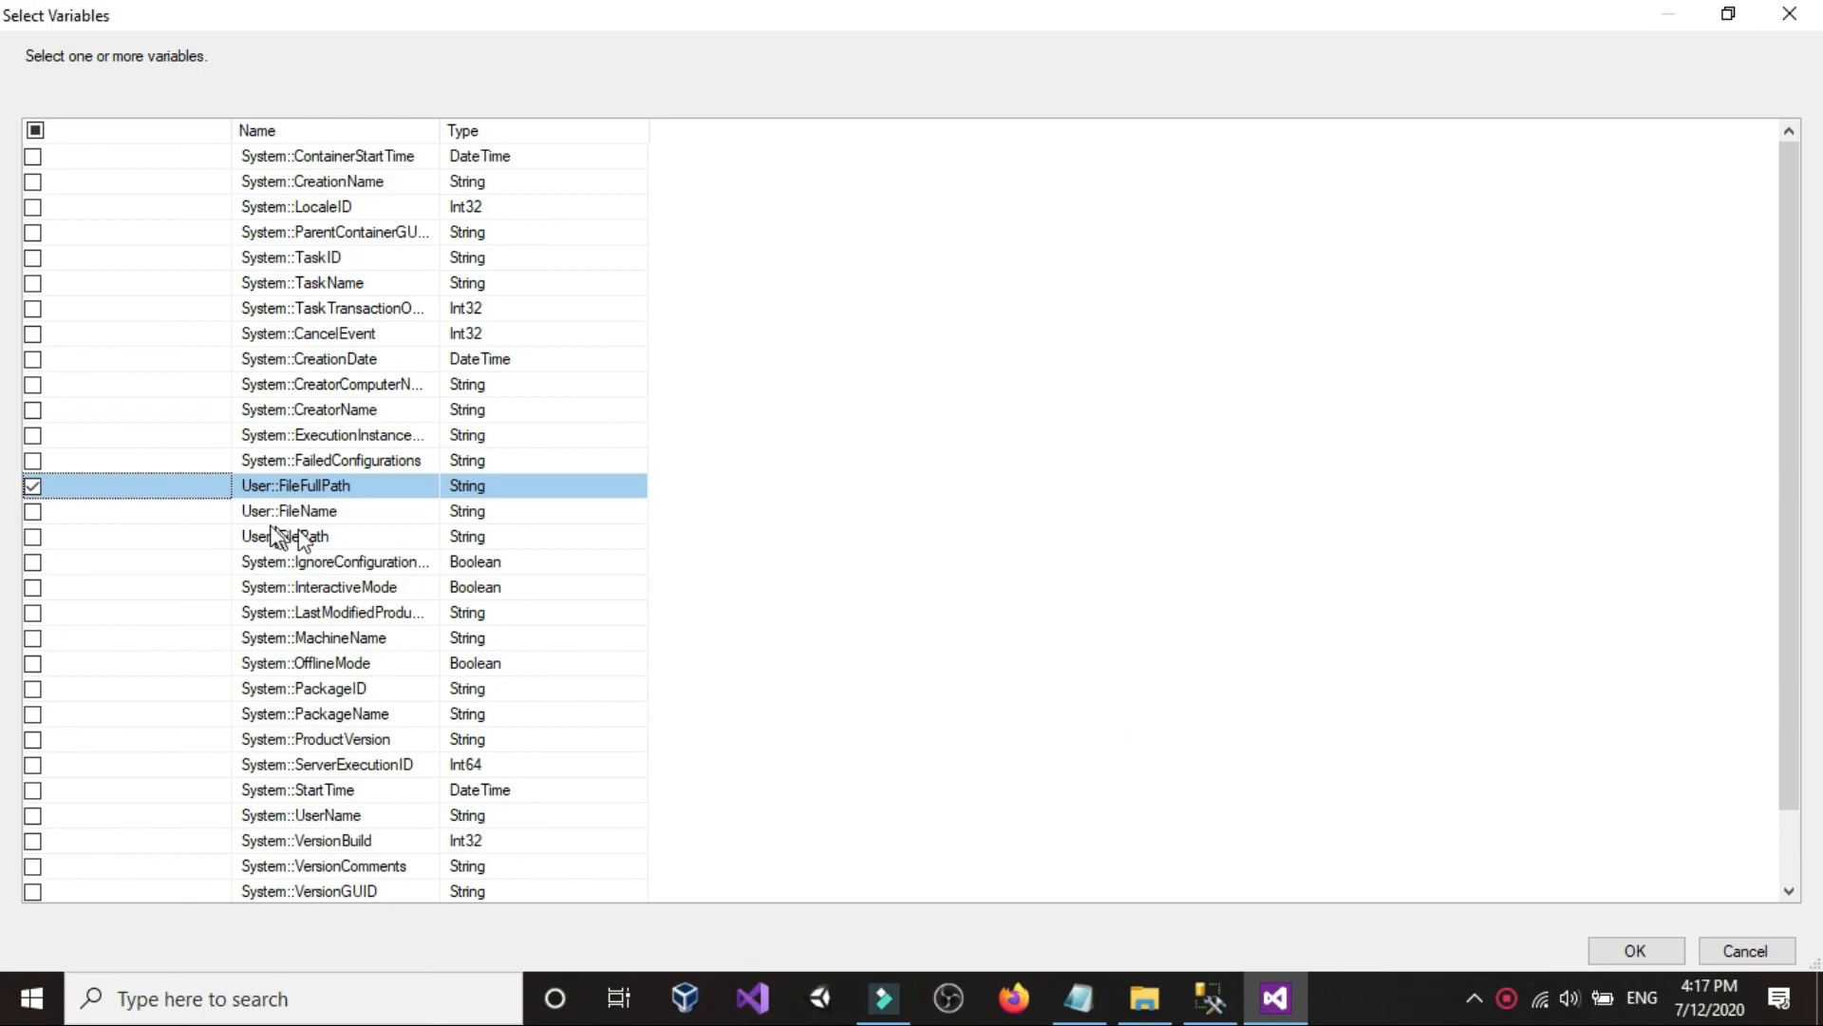
{"action": "left_click", "coordinate": [1620, 950]}
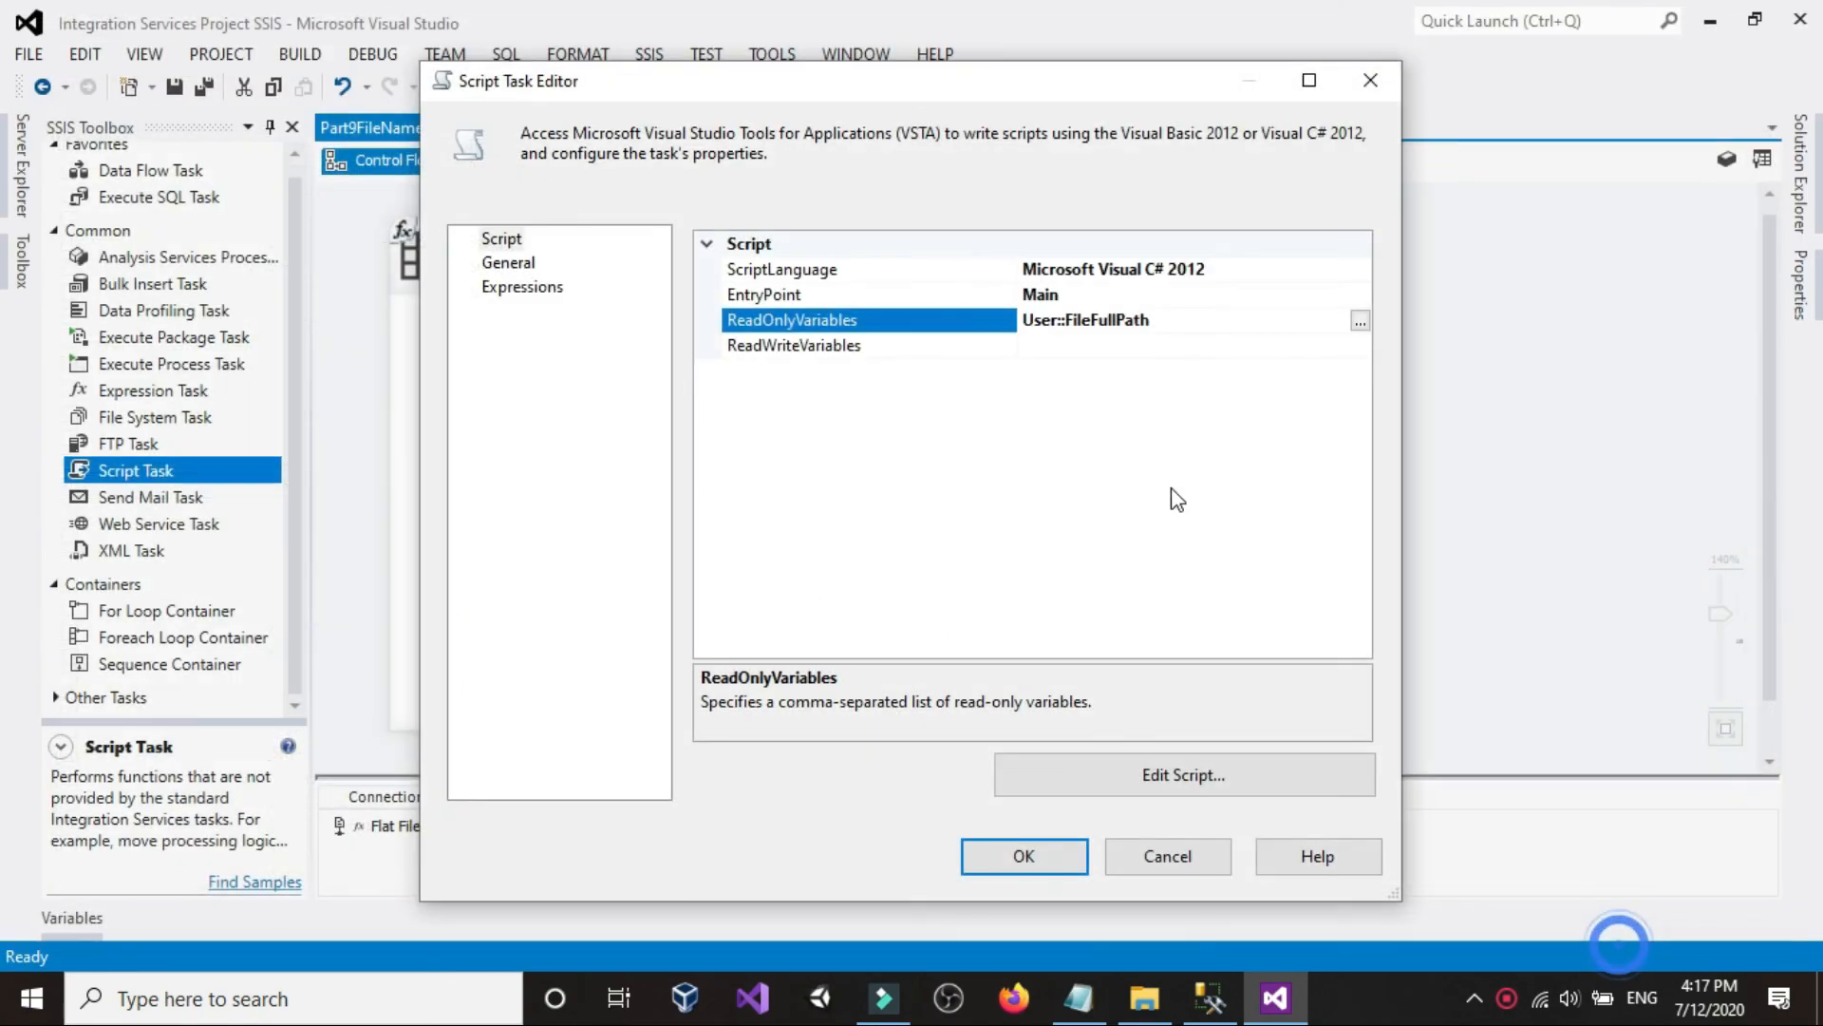
- Copy the variable name User::FileFullPath from the Script Task's ReadOnlyVariables property
{"action": "left_click", "coordinate": [1216, 319]}
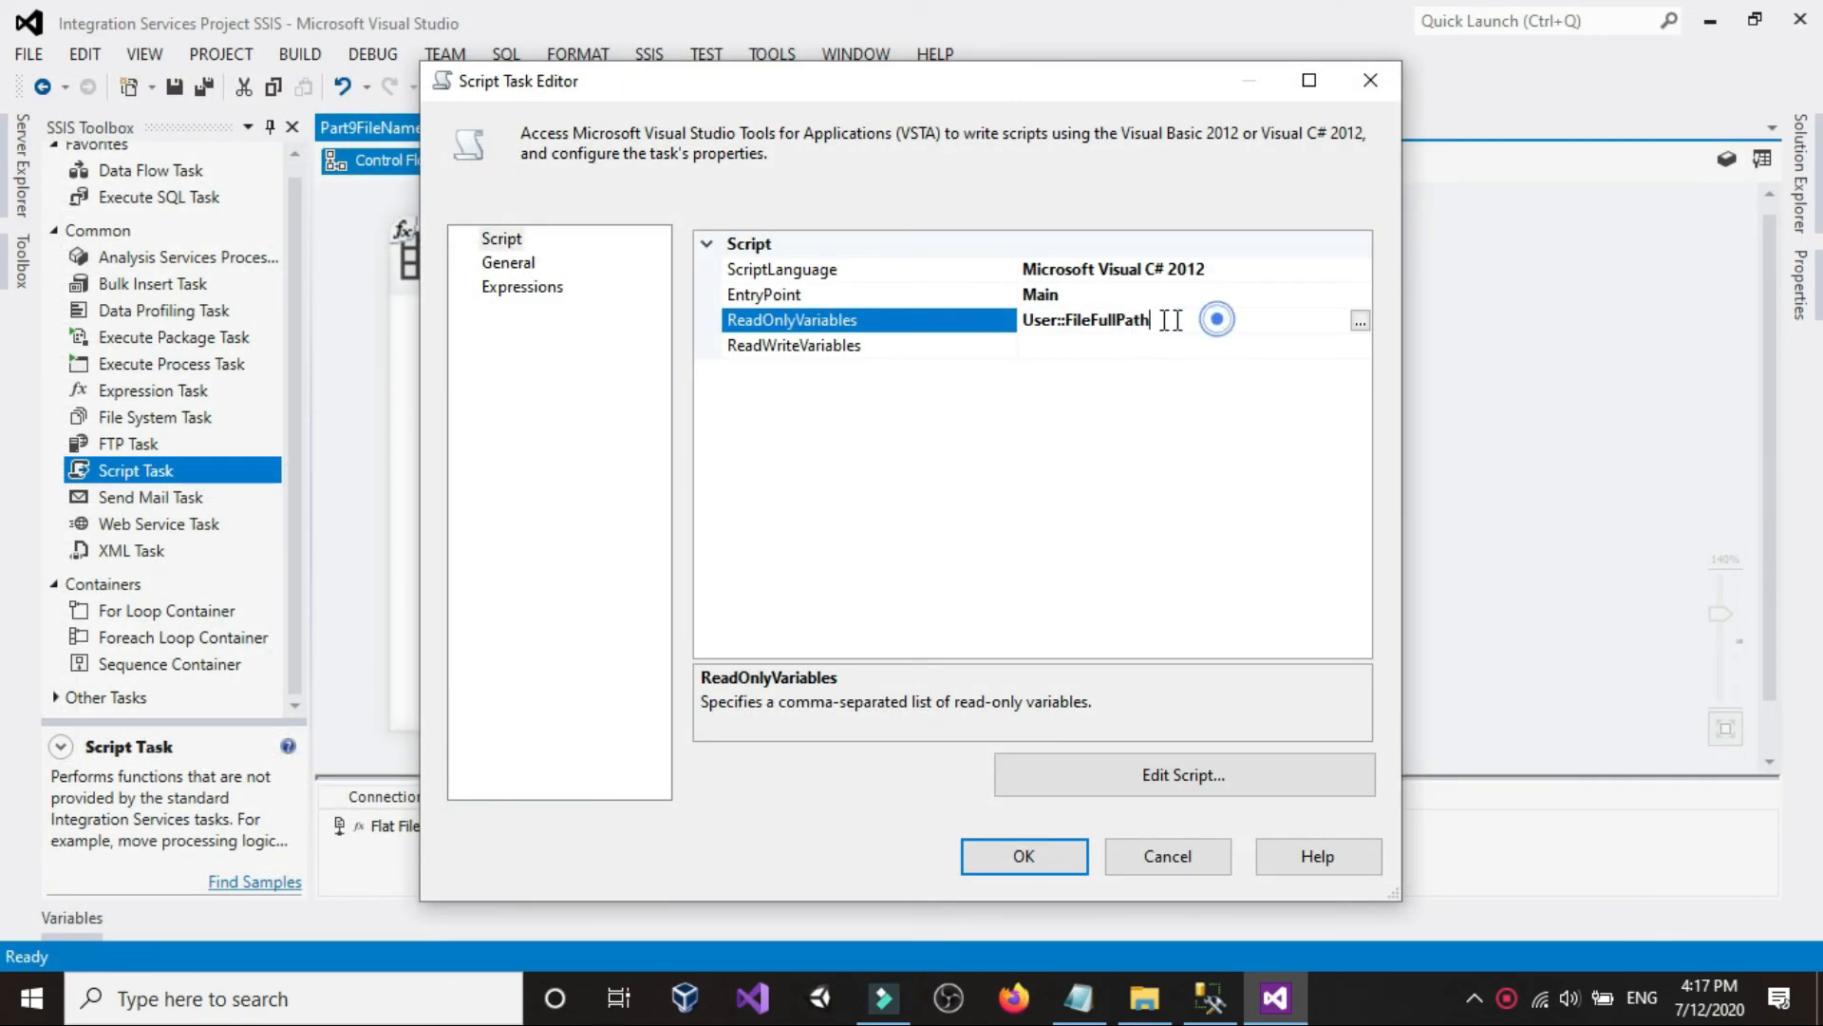
{"action": "right_click", "coordinate": [1096, 323]}
{"action": "left_click", "coordinate": [1154, 414]}
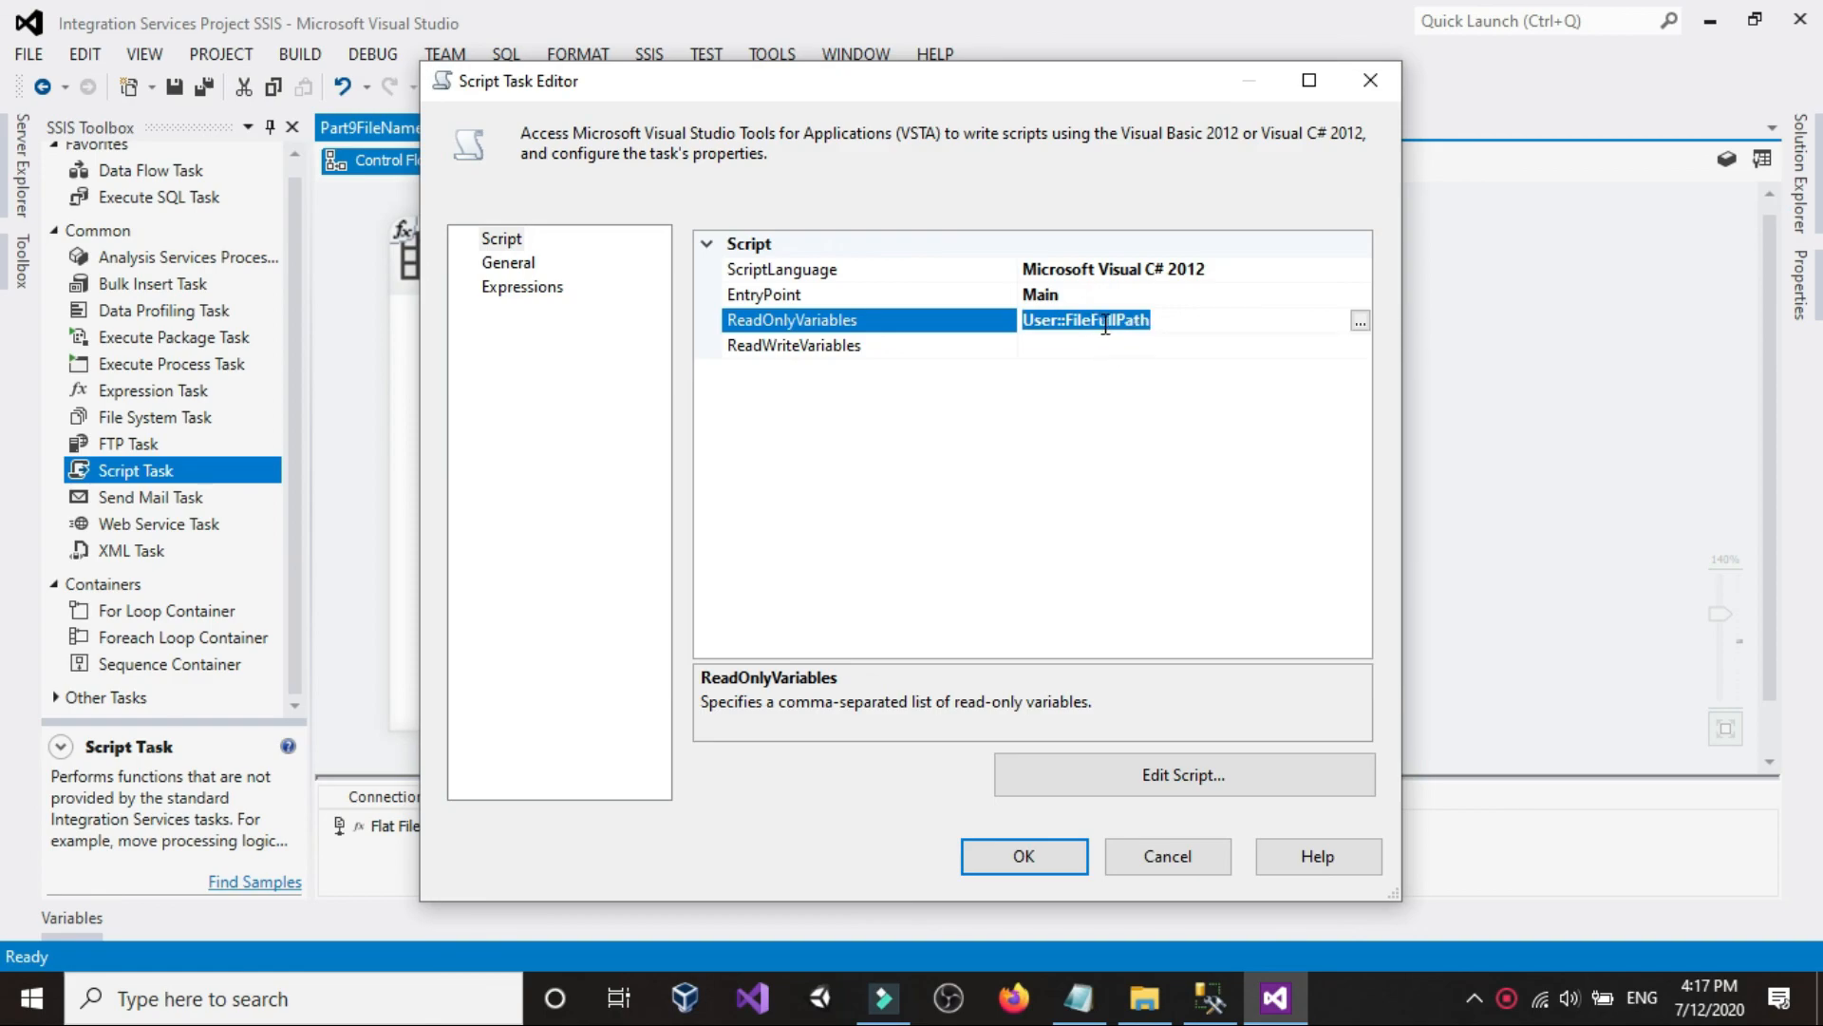
{"action": "left_click", "coordinate": [1174, 319]}
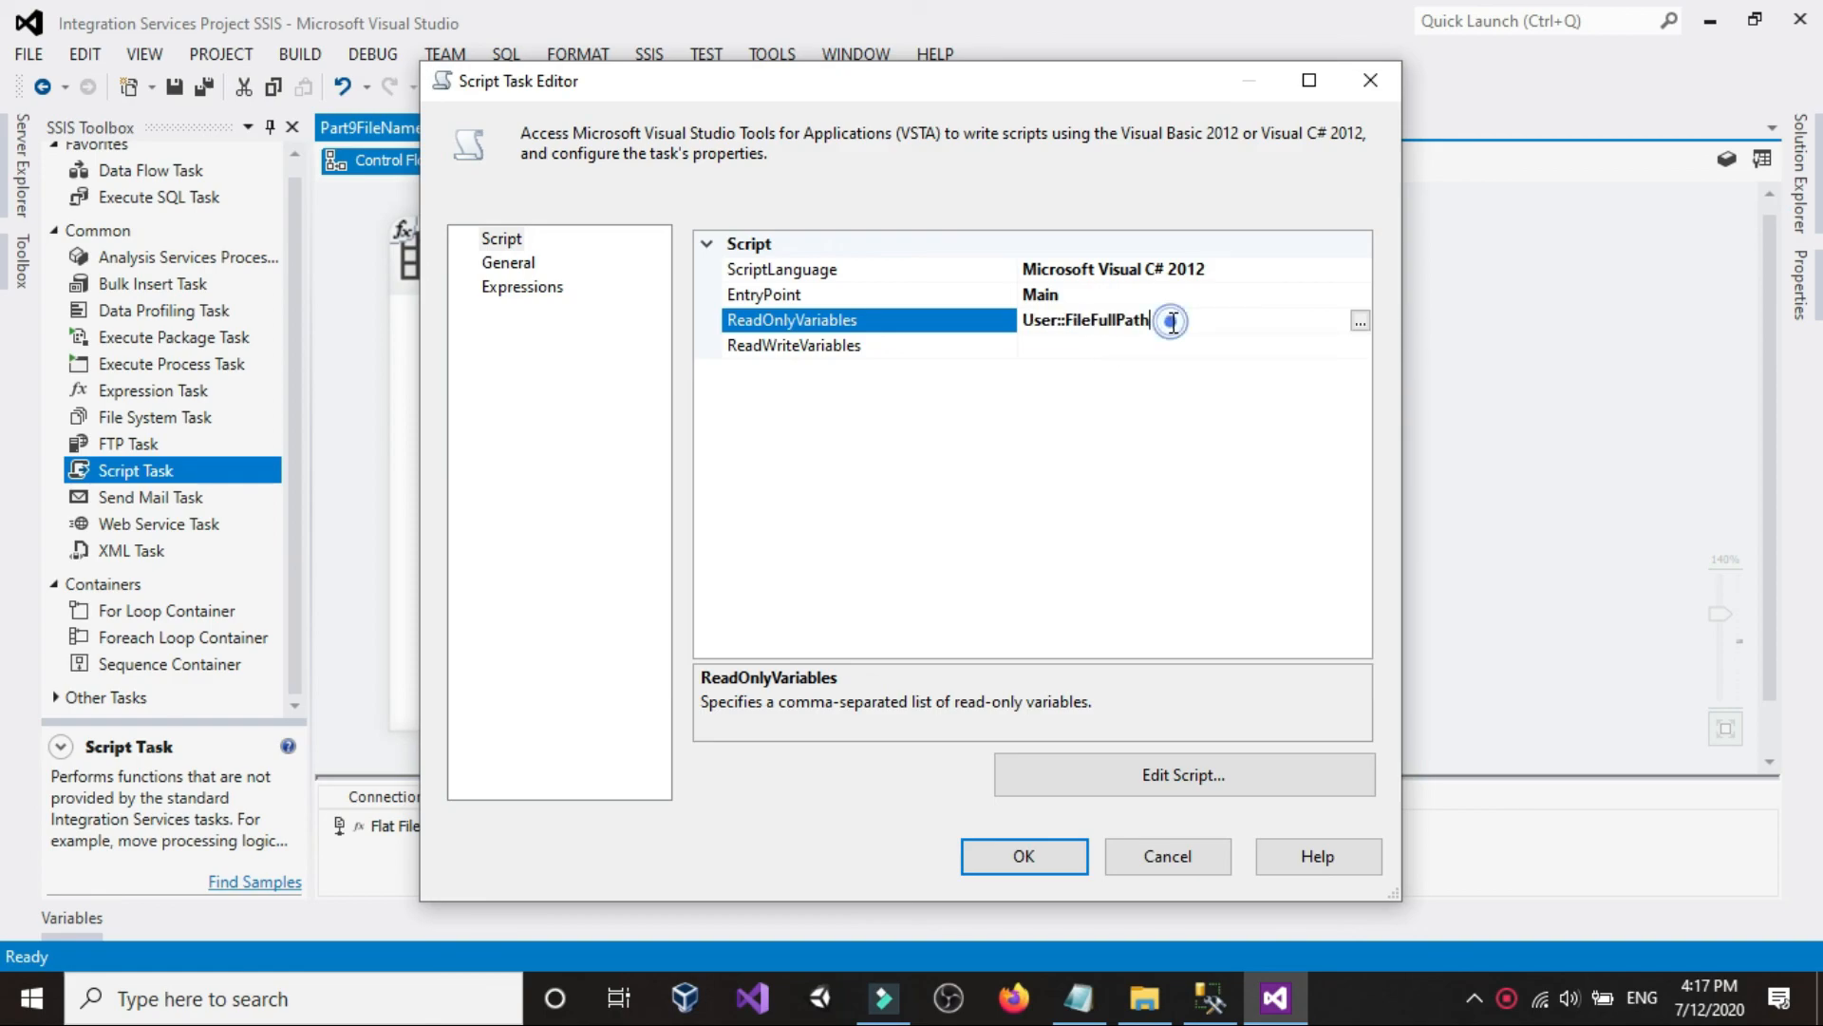
- Open the Script Task's code and place the cursor on the empty line below the TODO comment in Main()
{"action": "left_click", "coordinate": [1156, 776]}
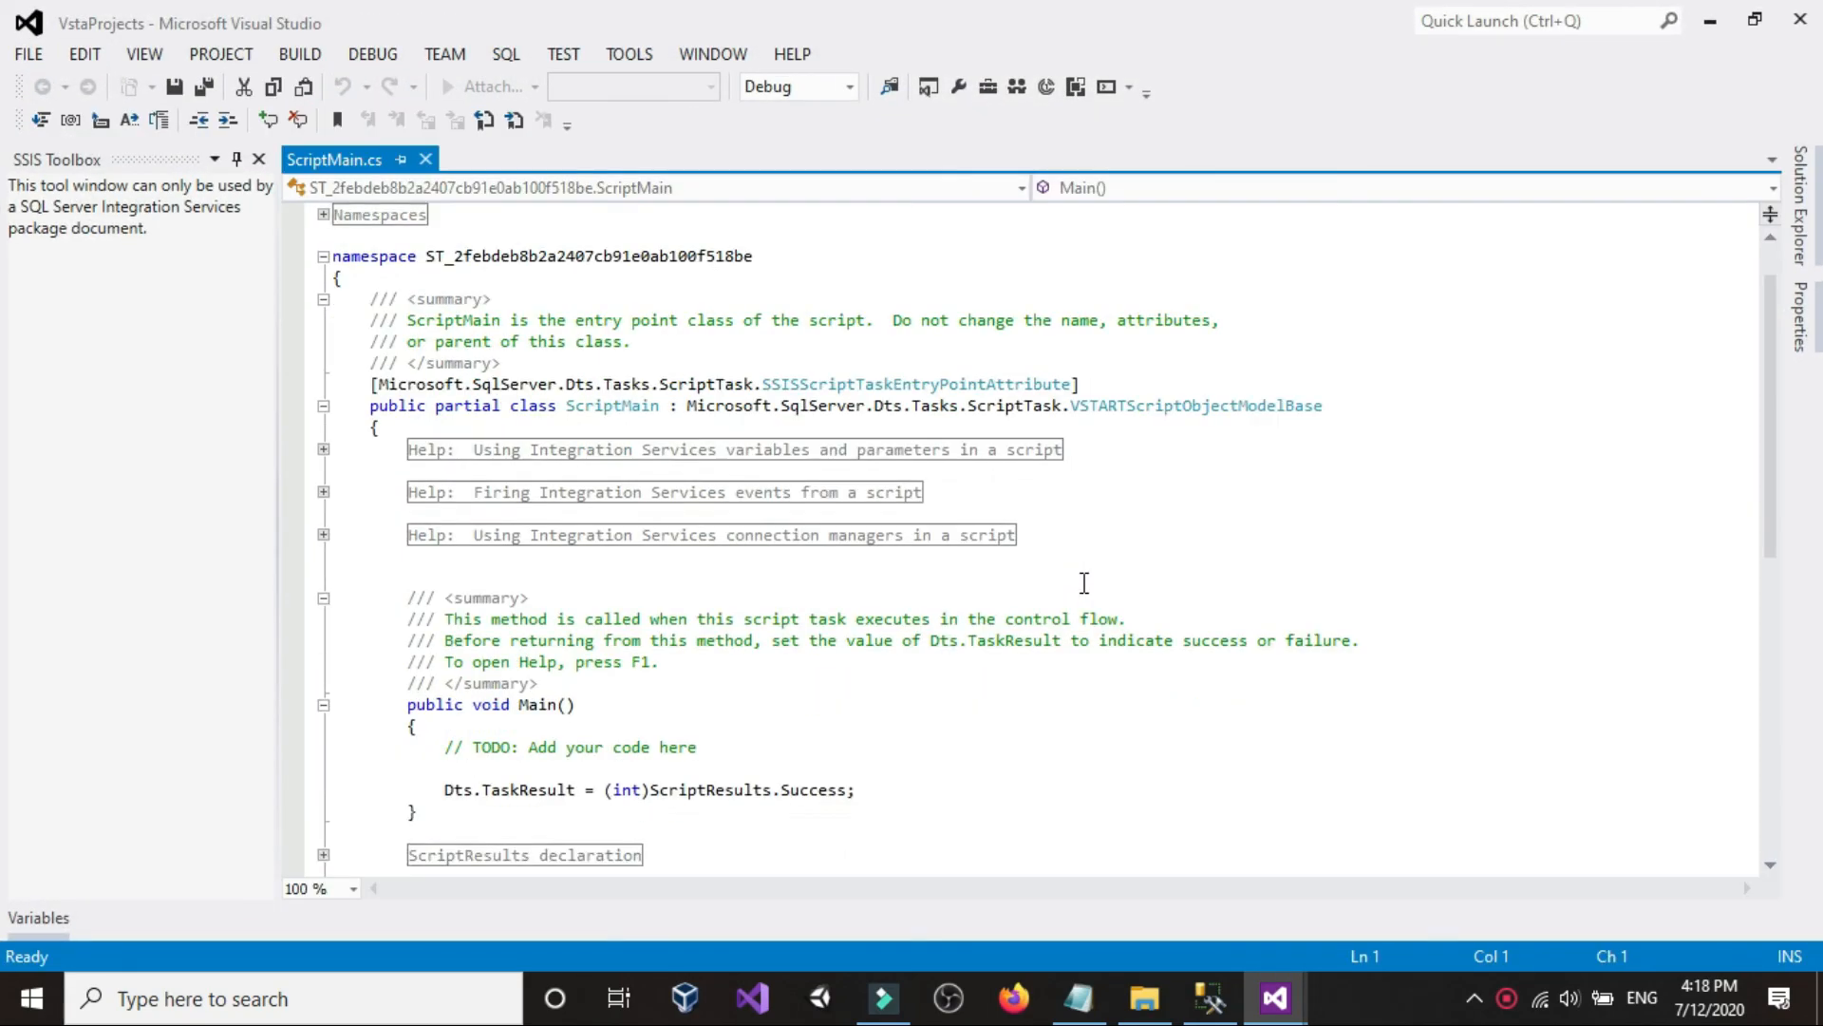
{"action": "scroll", "coordinate": [1085, 583], "scroll_direction": "down", "scroll_amount": 2}
{"action": "left_click", "coordinate": [510, 642]}
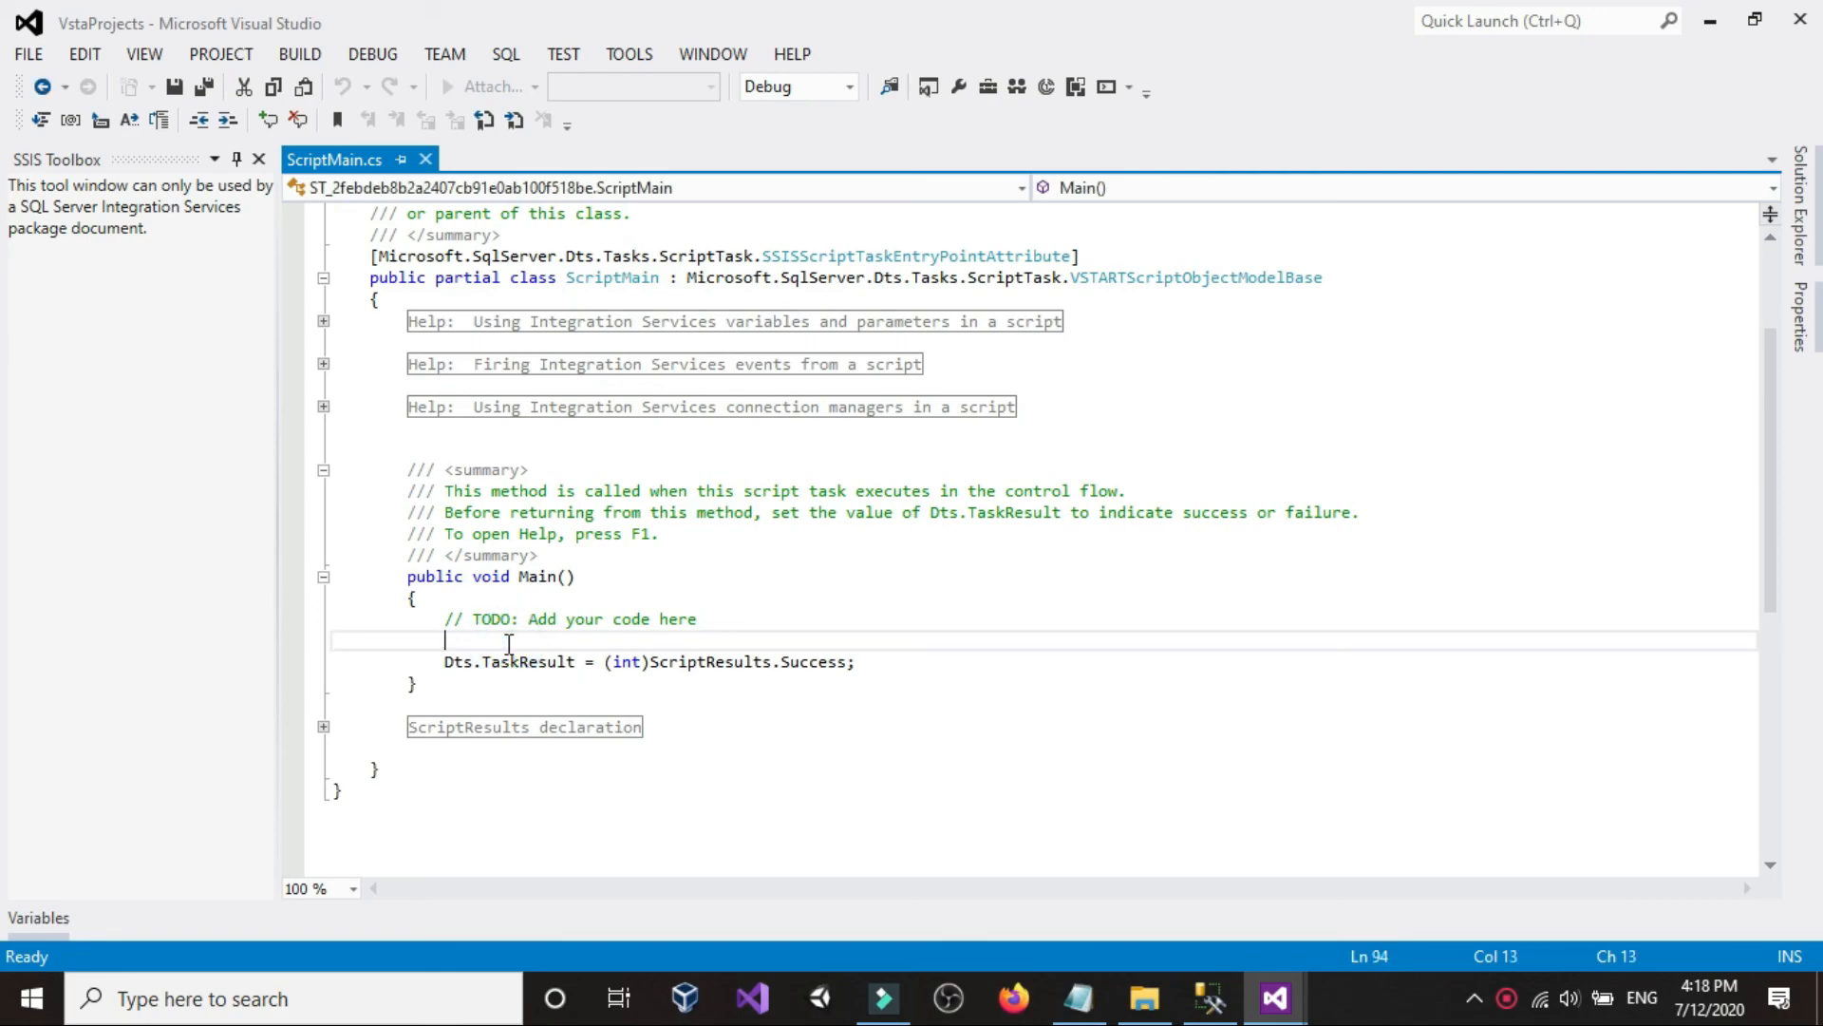
{"action": "type", "text": "messa"}
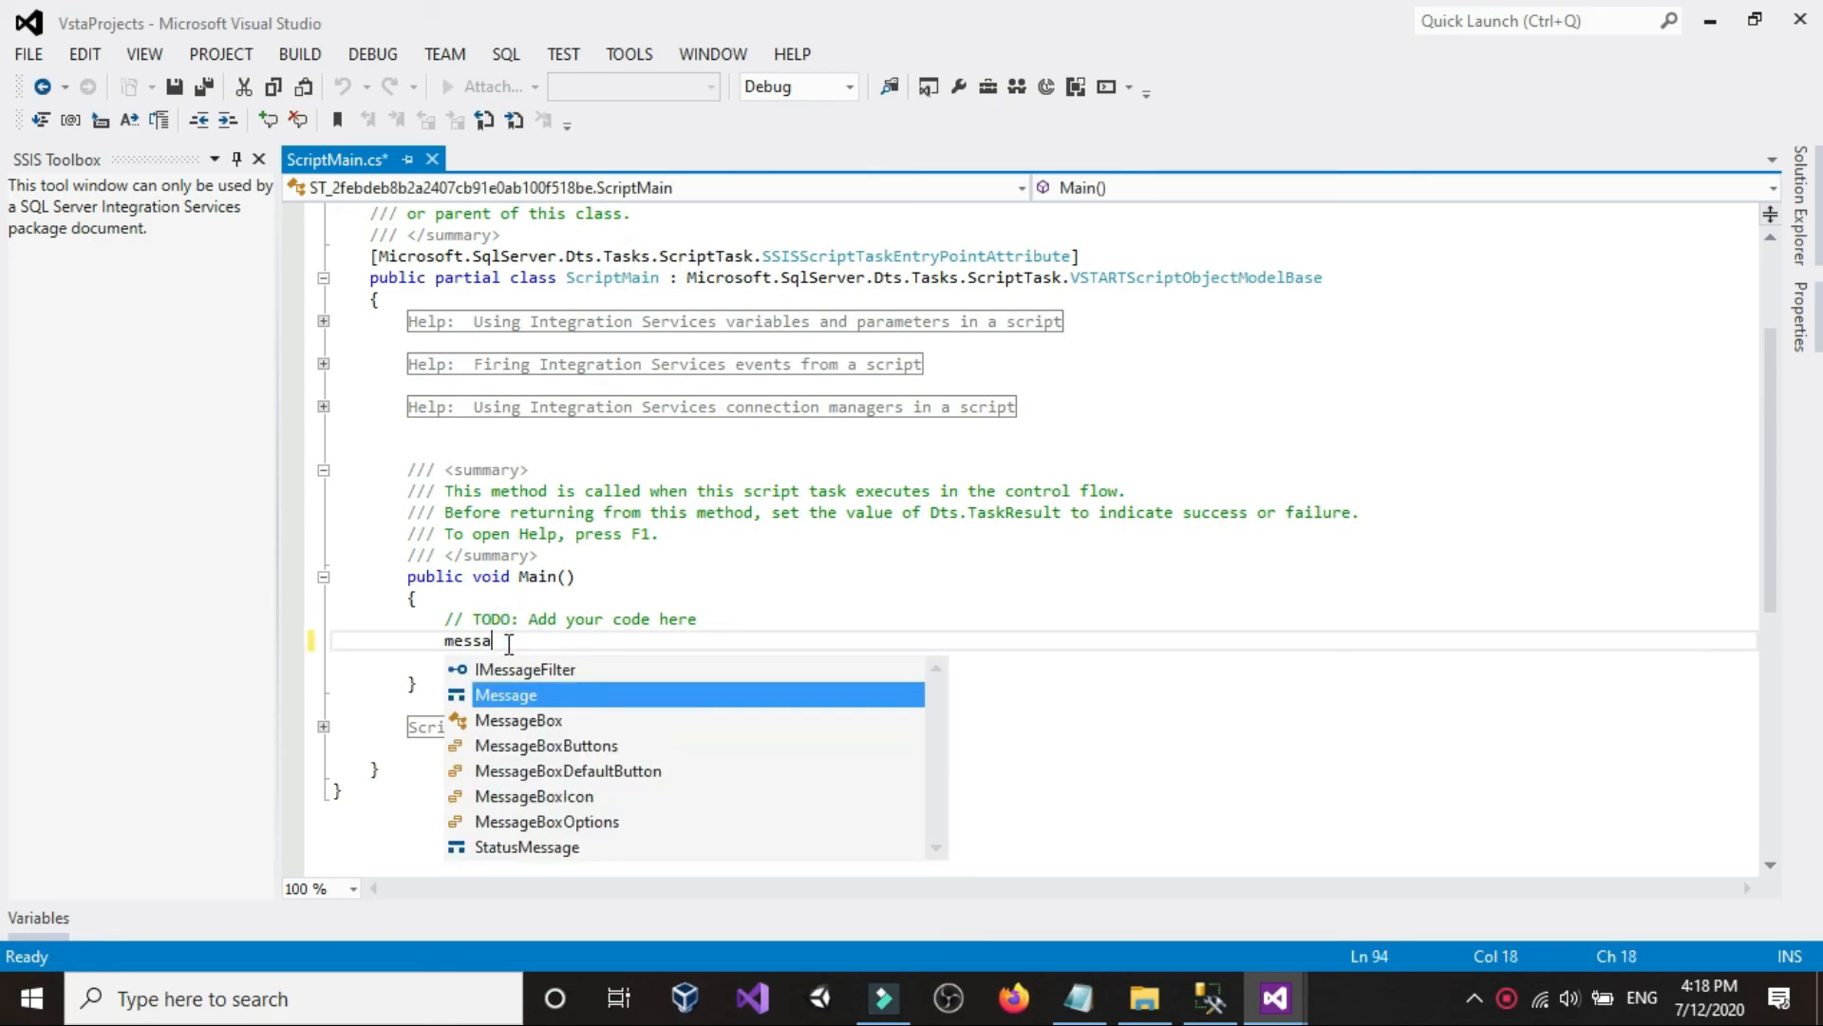
{"action": "type", "text": "gebpx"}
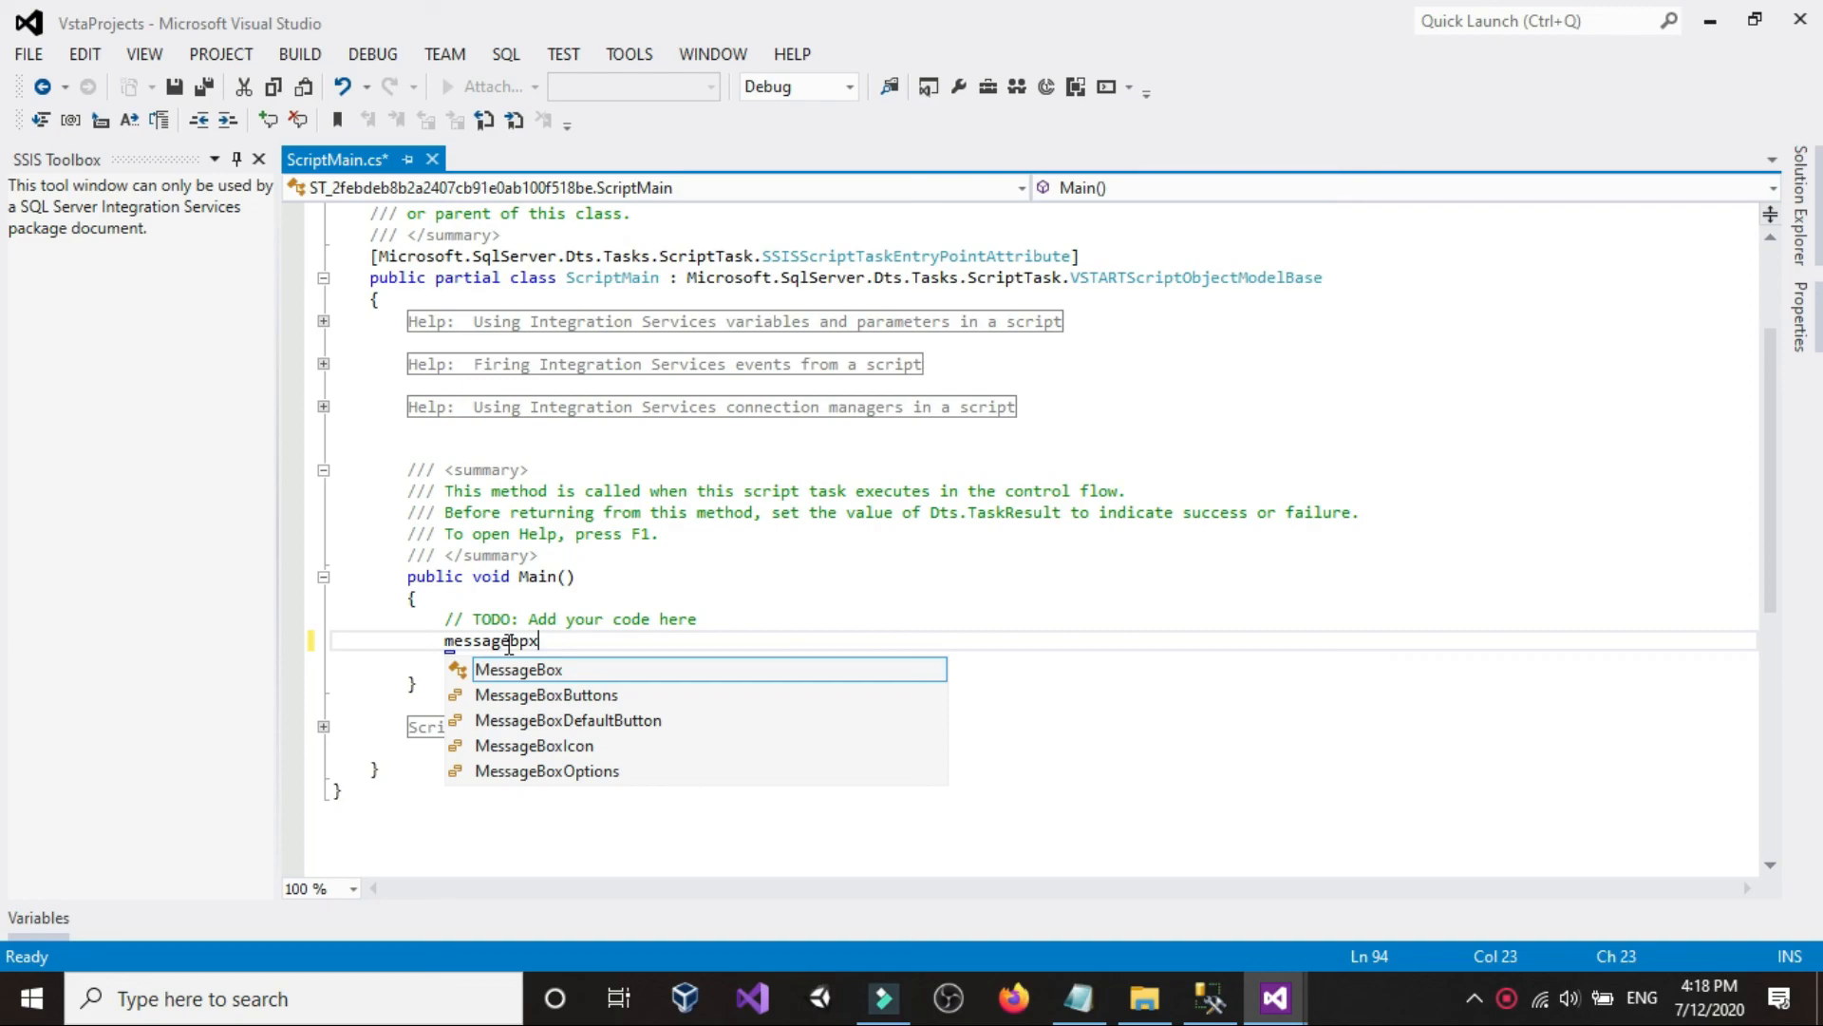
{"action": "type", "text": ".show"}
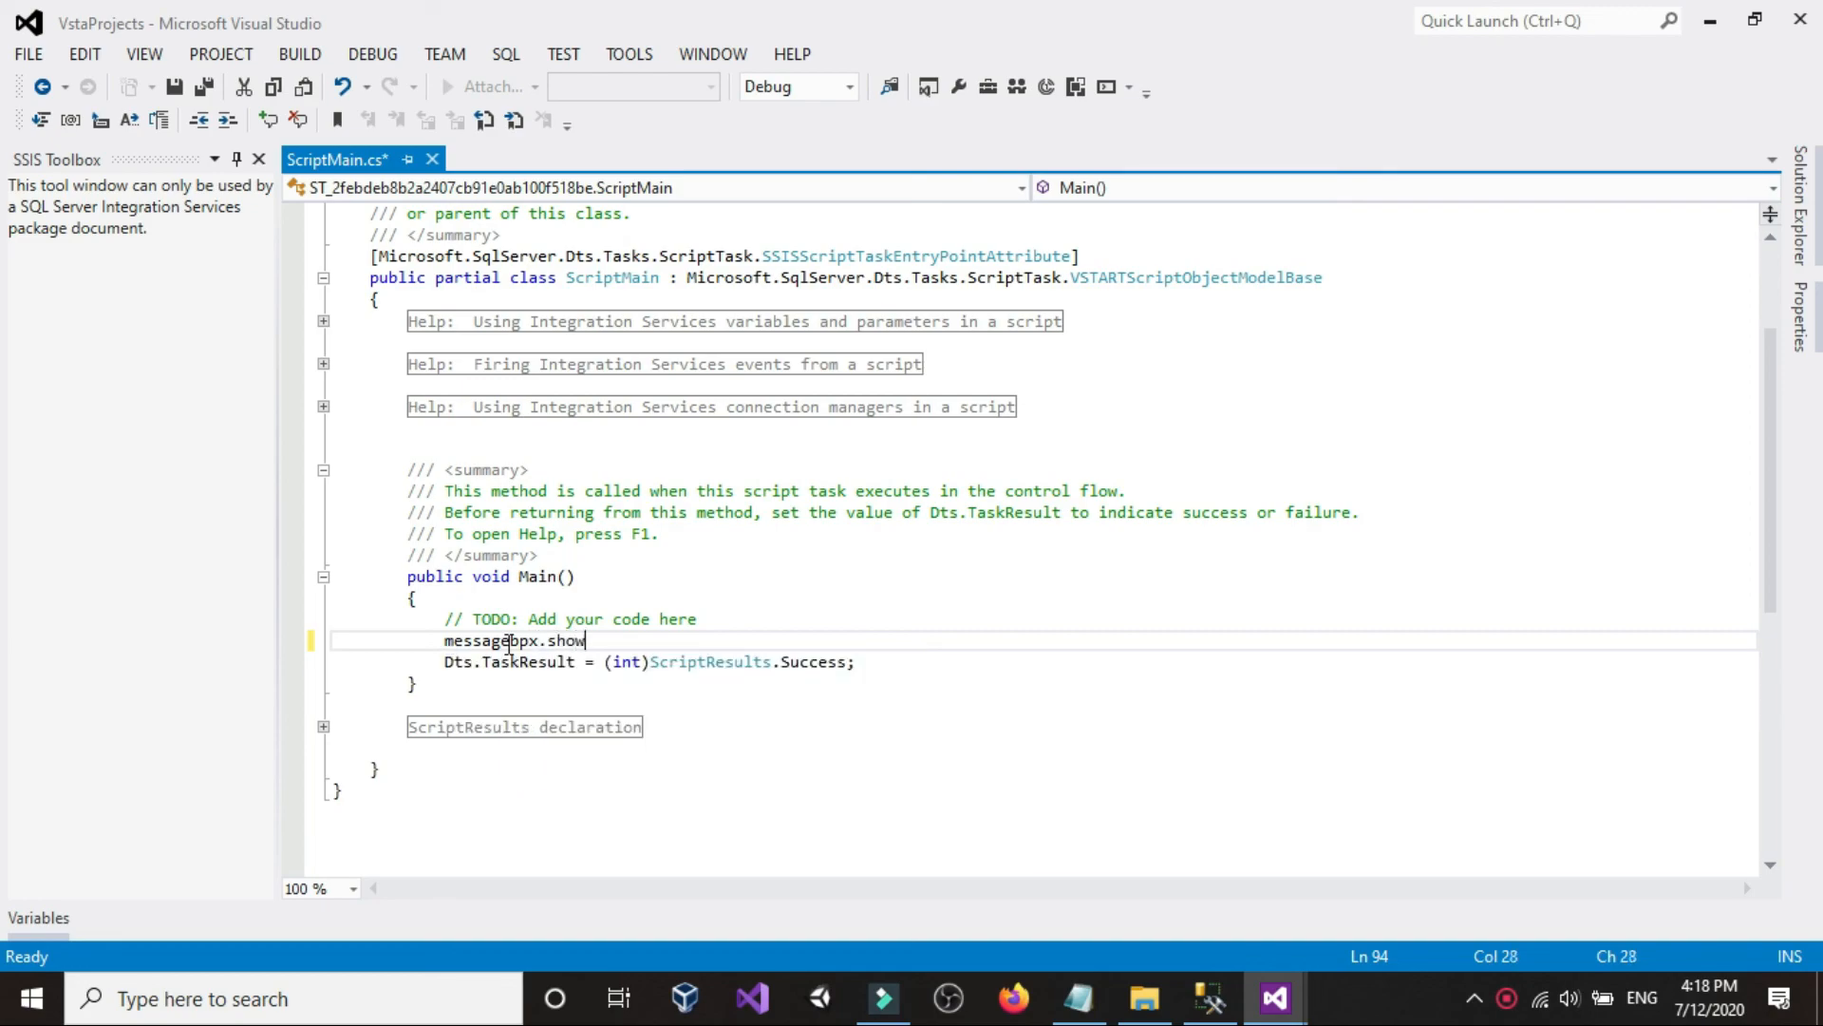
{"action": "key", "text": "BackSpace"}
{"action": "key", "text": "BackSpace"}
{"action": "key", "text": "BackSpace"}
{"action": "key", "text": "BackSpace"}
{"action": "key", "text": "BackSpace"}
{"action": "key", "text": "BackSpace"}
{"action": "key", "text": "BackSpace"}
{"action": "key", "text": "BackSpace"}
{"action": "type", "text": "b"}
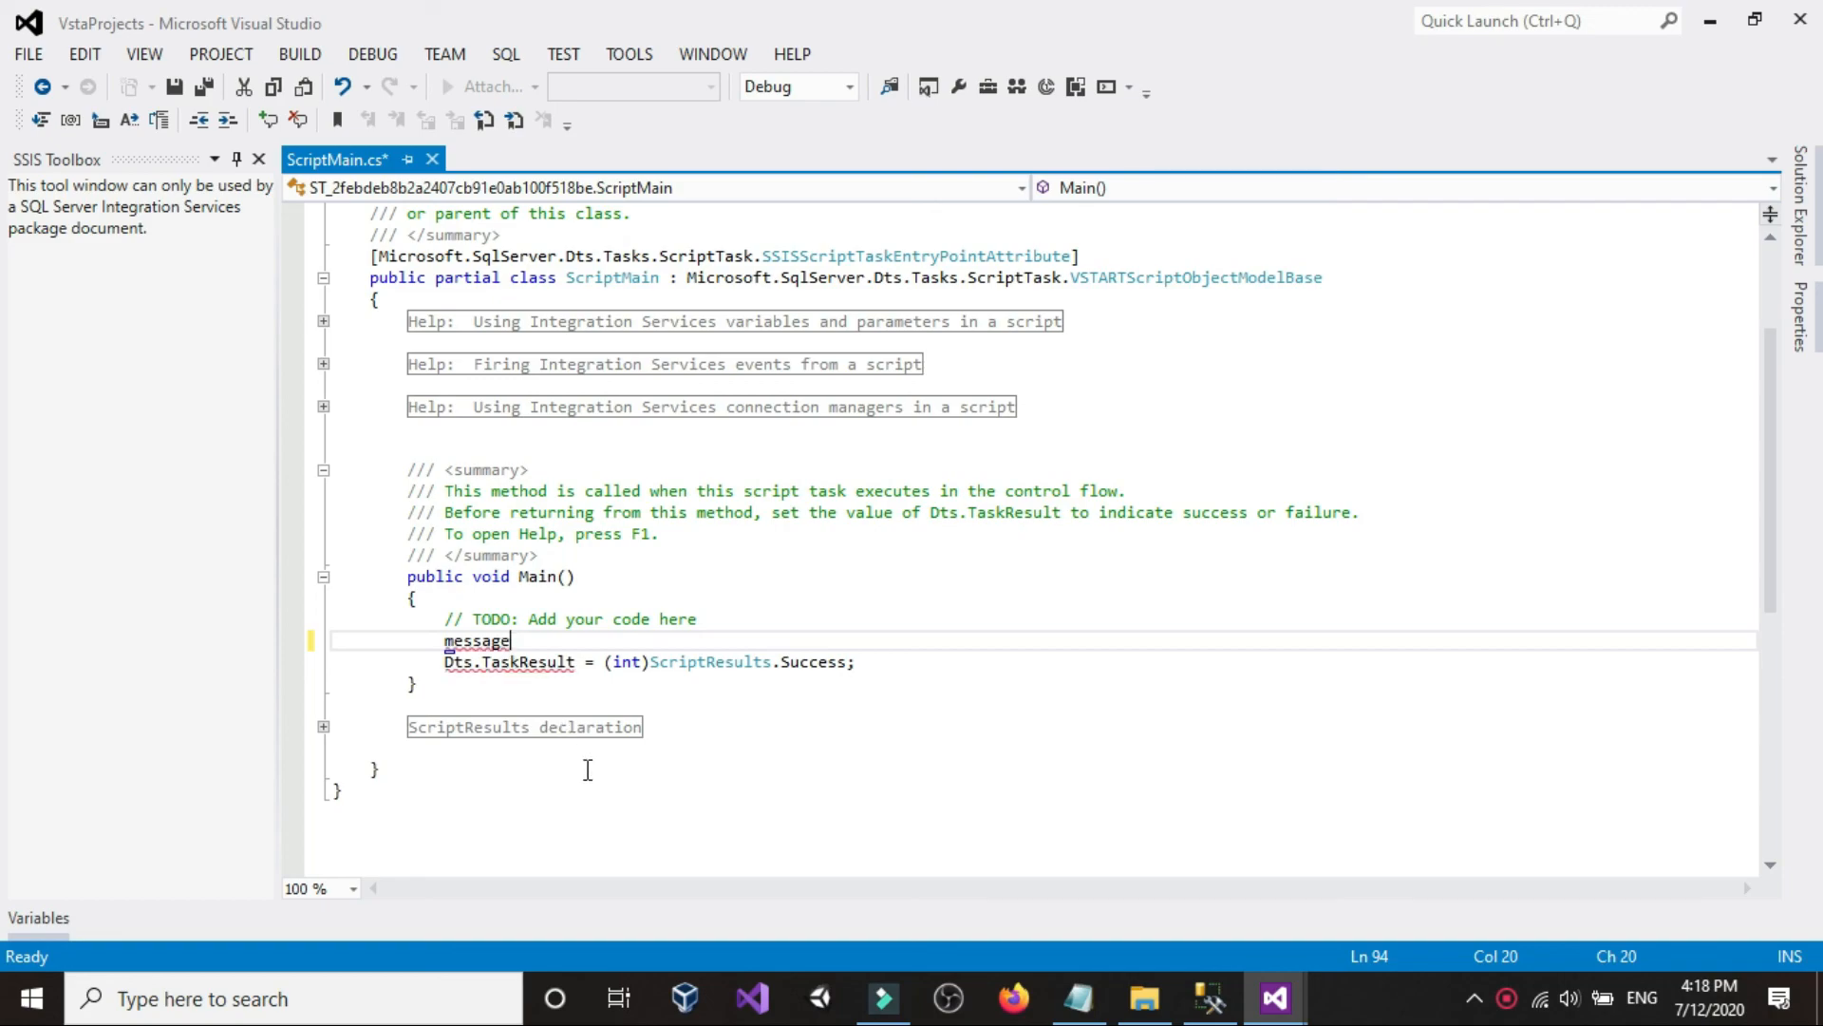
{"action": "key", "text": "BackSpace"}
{"action": "key", "text": "BackSpace"}
{"action": "key", "text": "BackSpace"}
{"action": "key", "text": "BackSpace"}
{"action": "key", "text": "BackSpace"}
{"action": "key", "text": "BackSpace"}
- Begin a MessageBox.Show( call on the empty line below the TODO comment in Main()
{"action": "type", "text": "Message"}
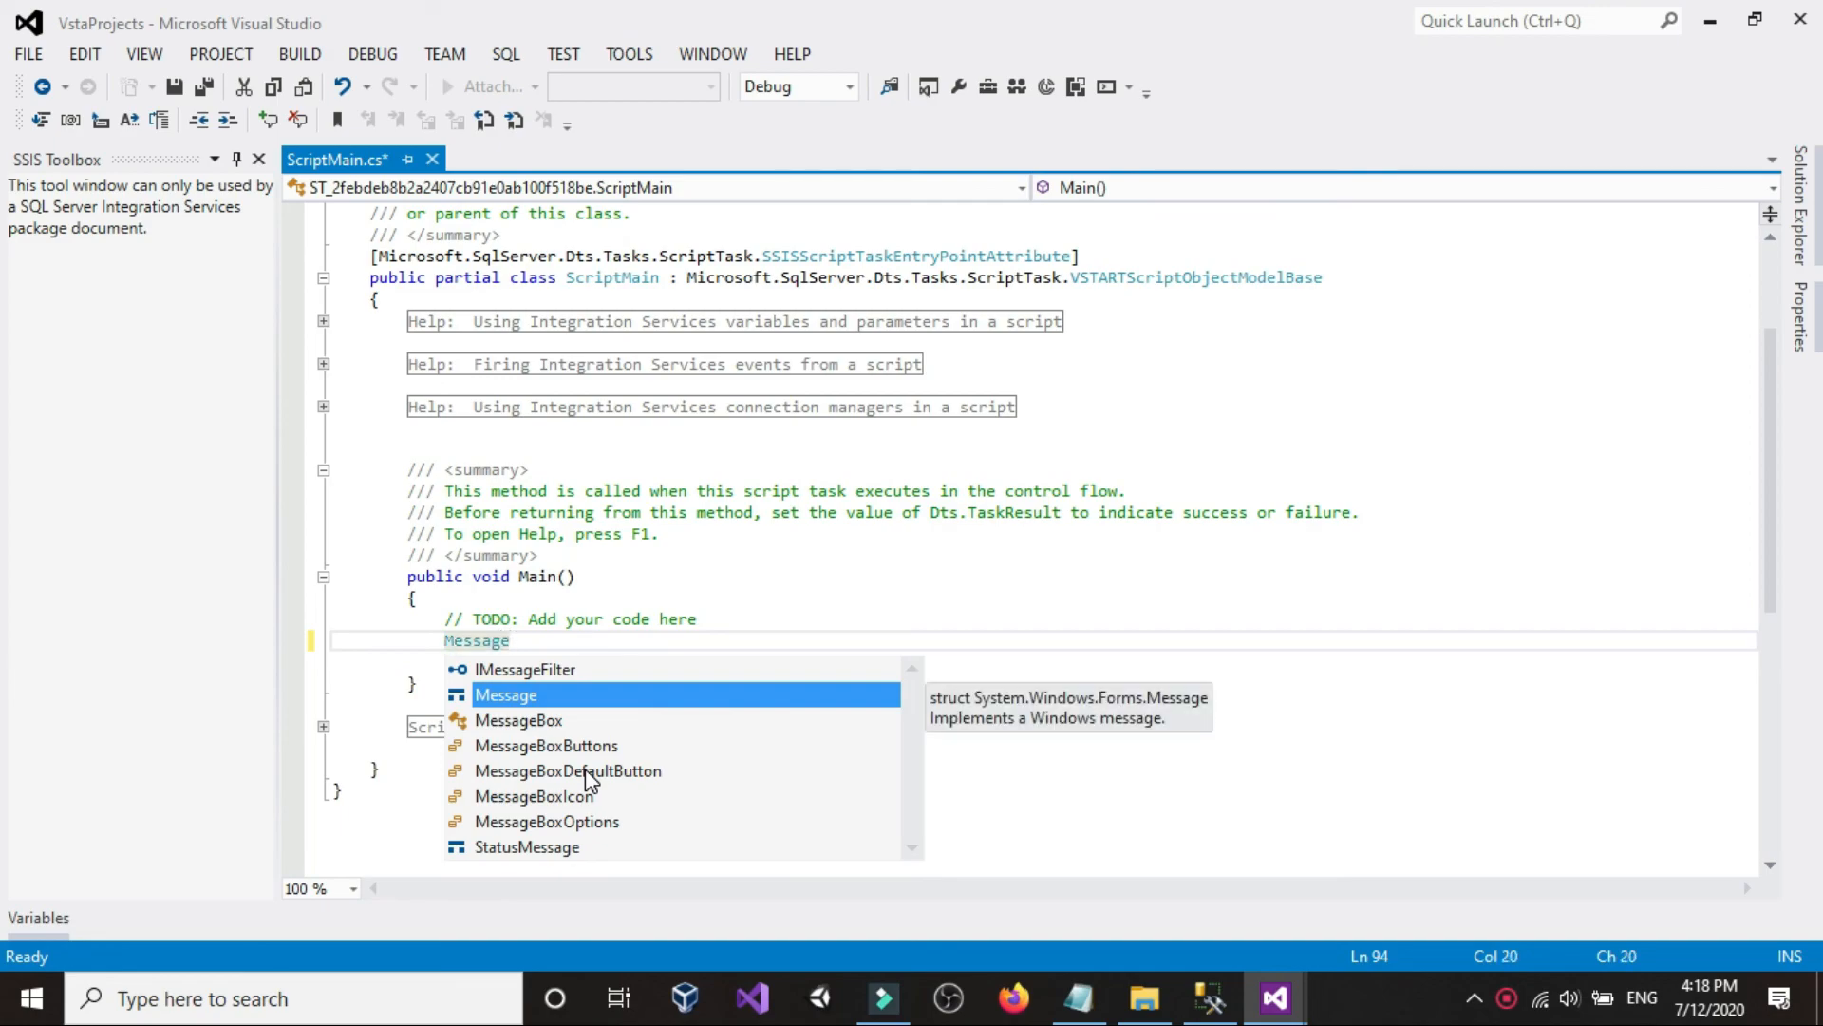
{"action": "type", "text": "ox"}
{"action": "key", "text": "BackSpace"}
{"action": "key", "text": "BackSpace"}
{"action": "type", "text": "b"}
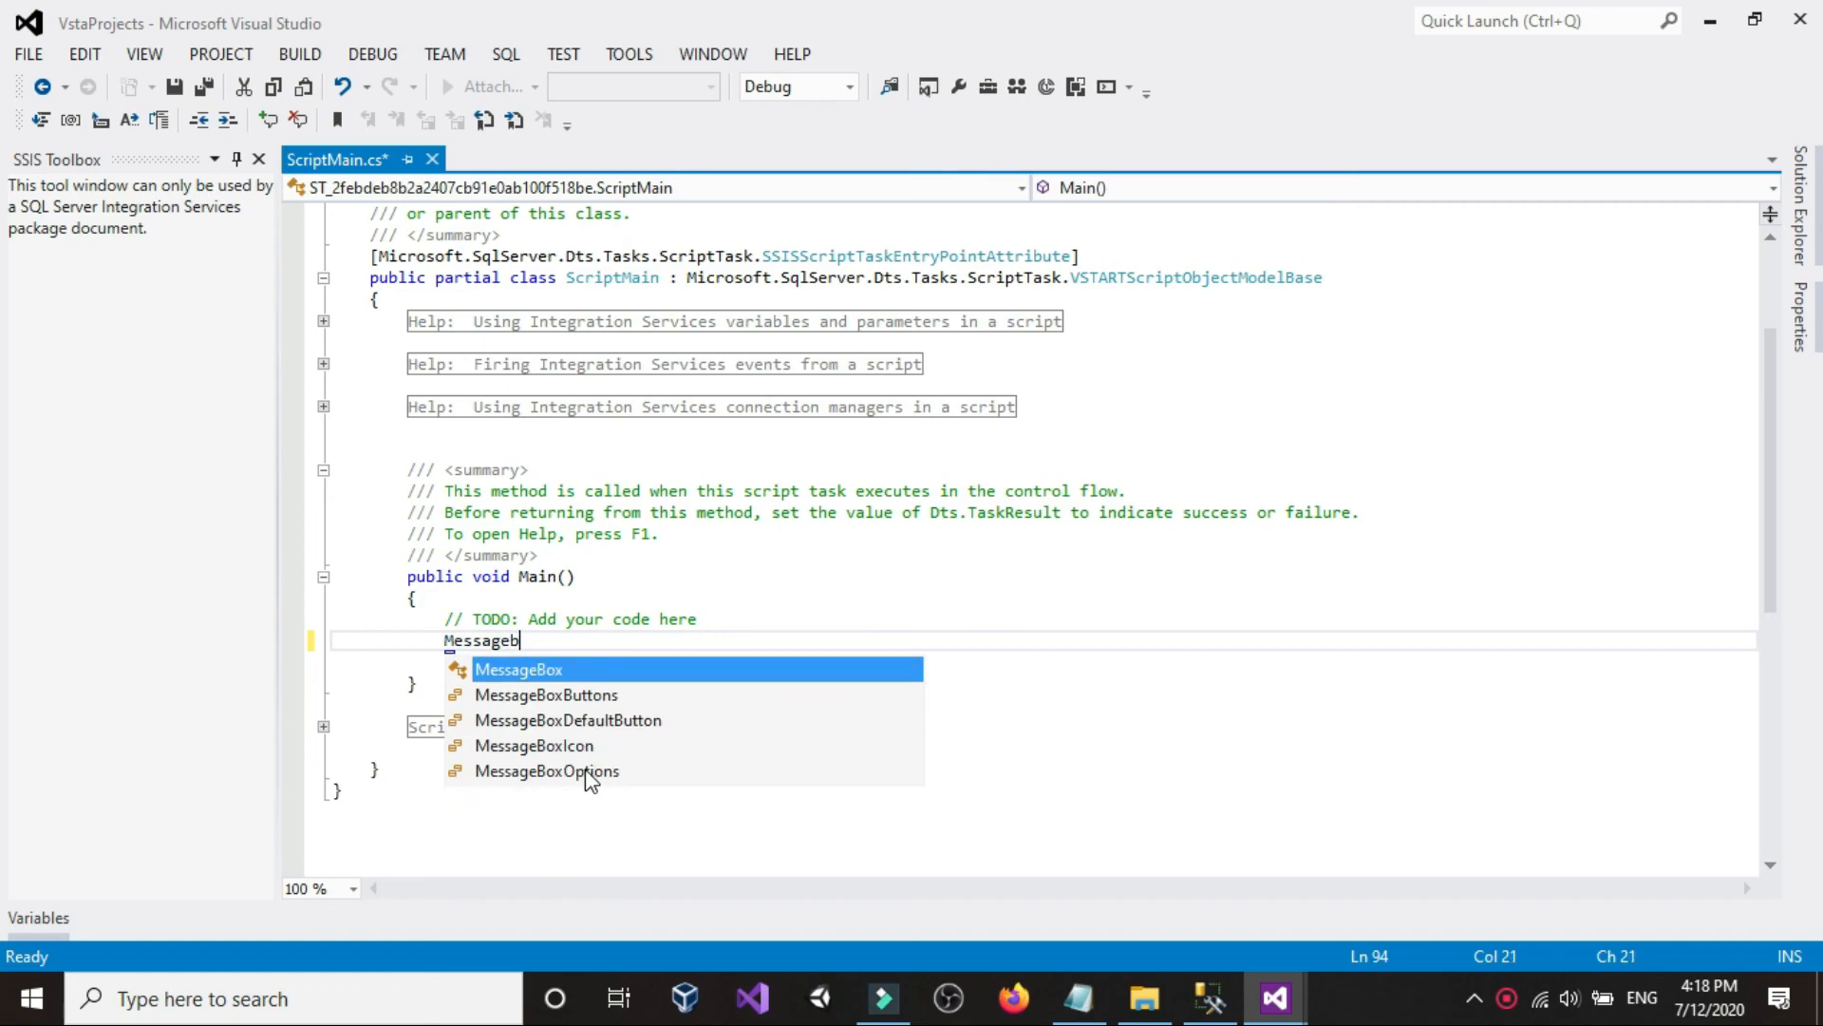
{"action": "type", "text": ".sh"}
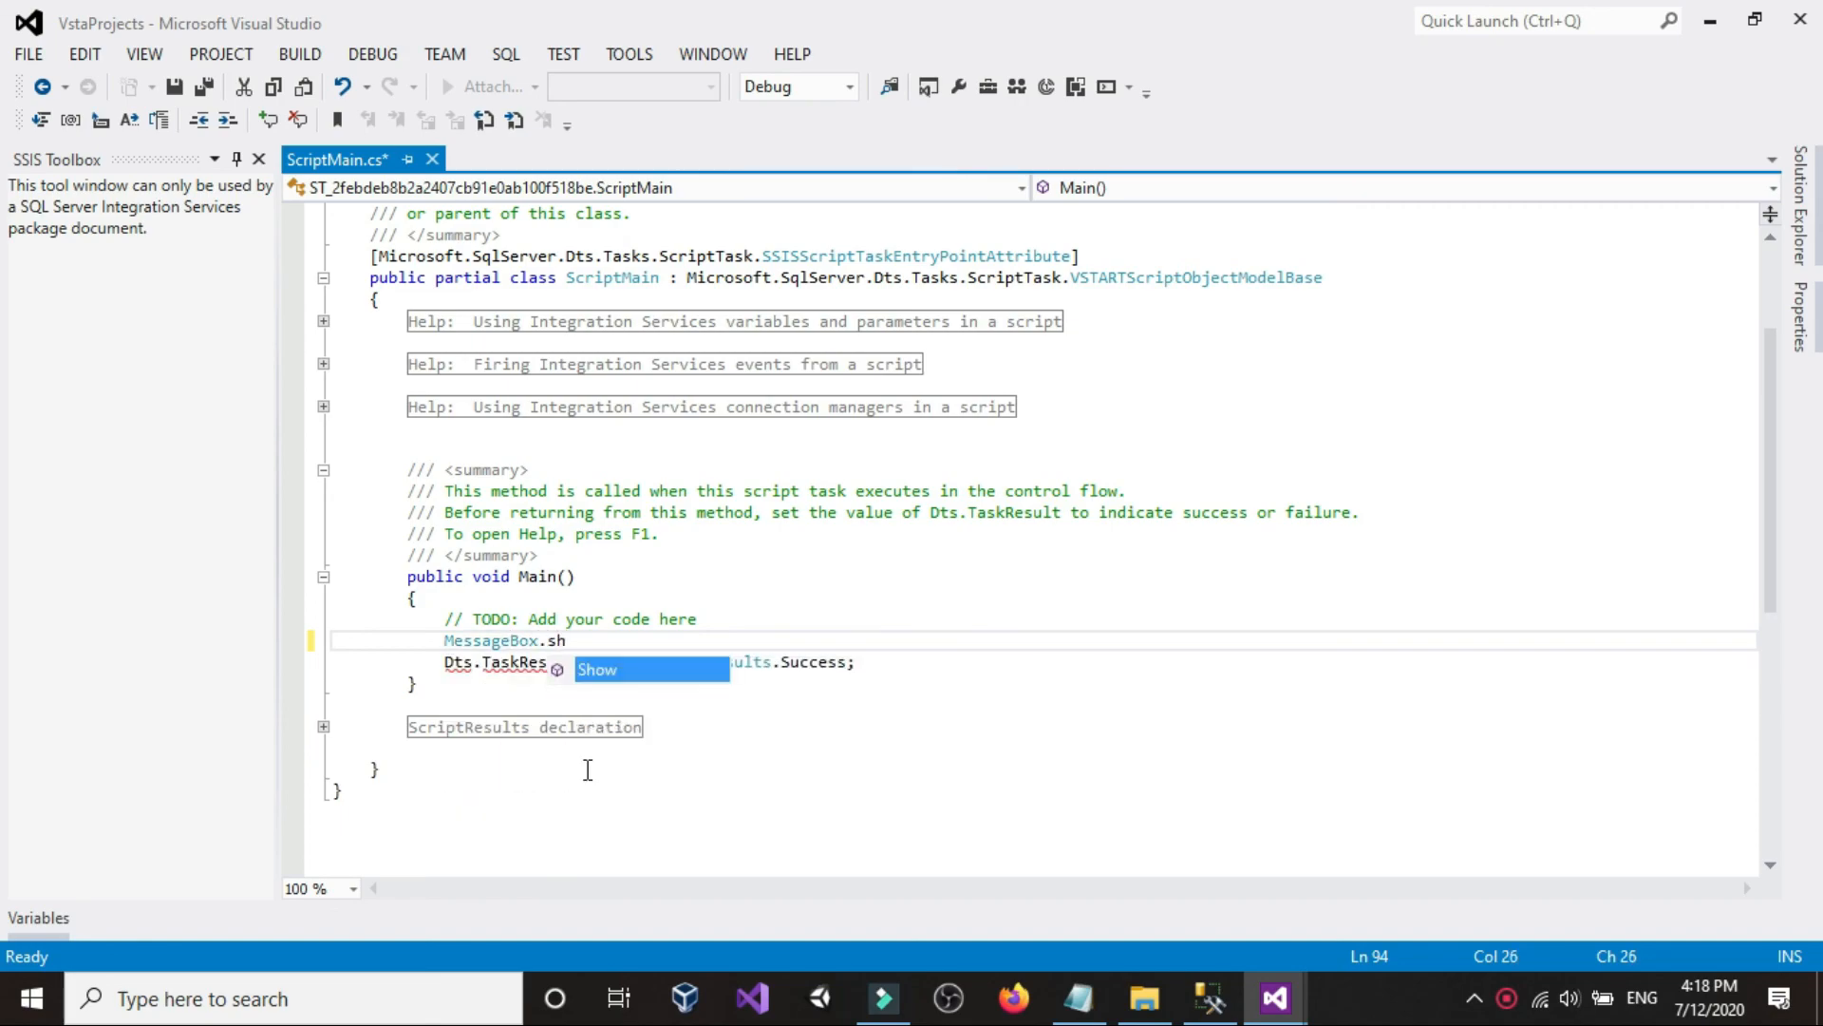
{"action": "type", "text": "ow("}
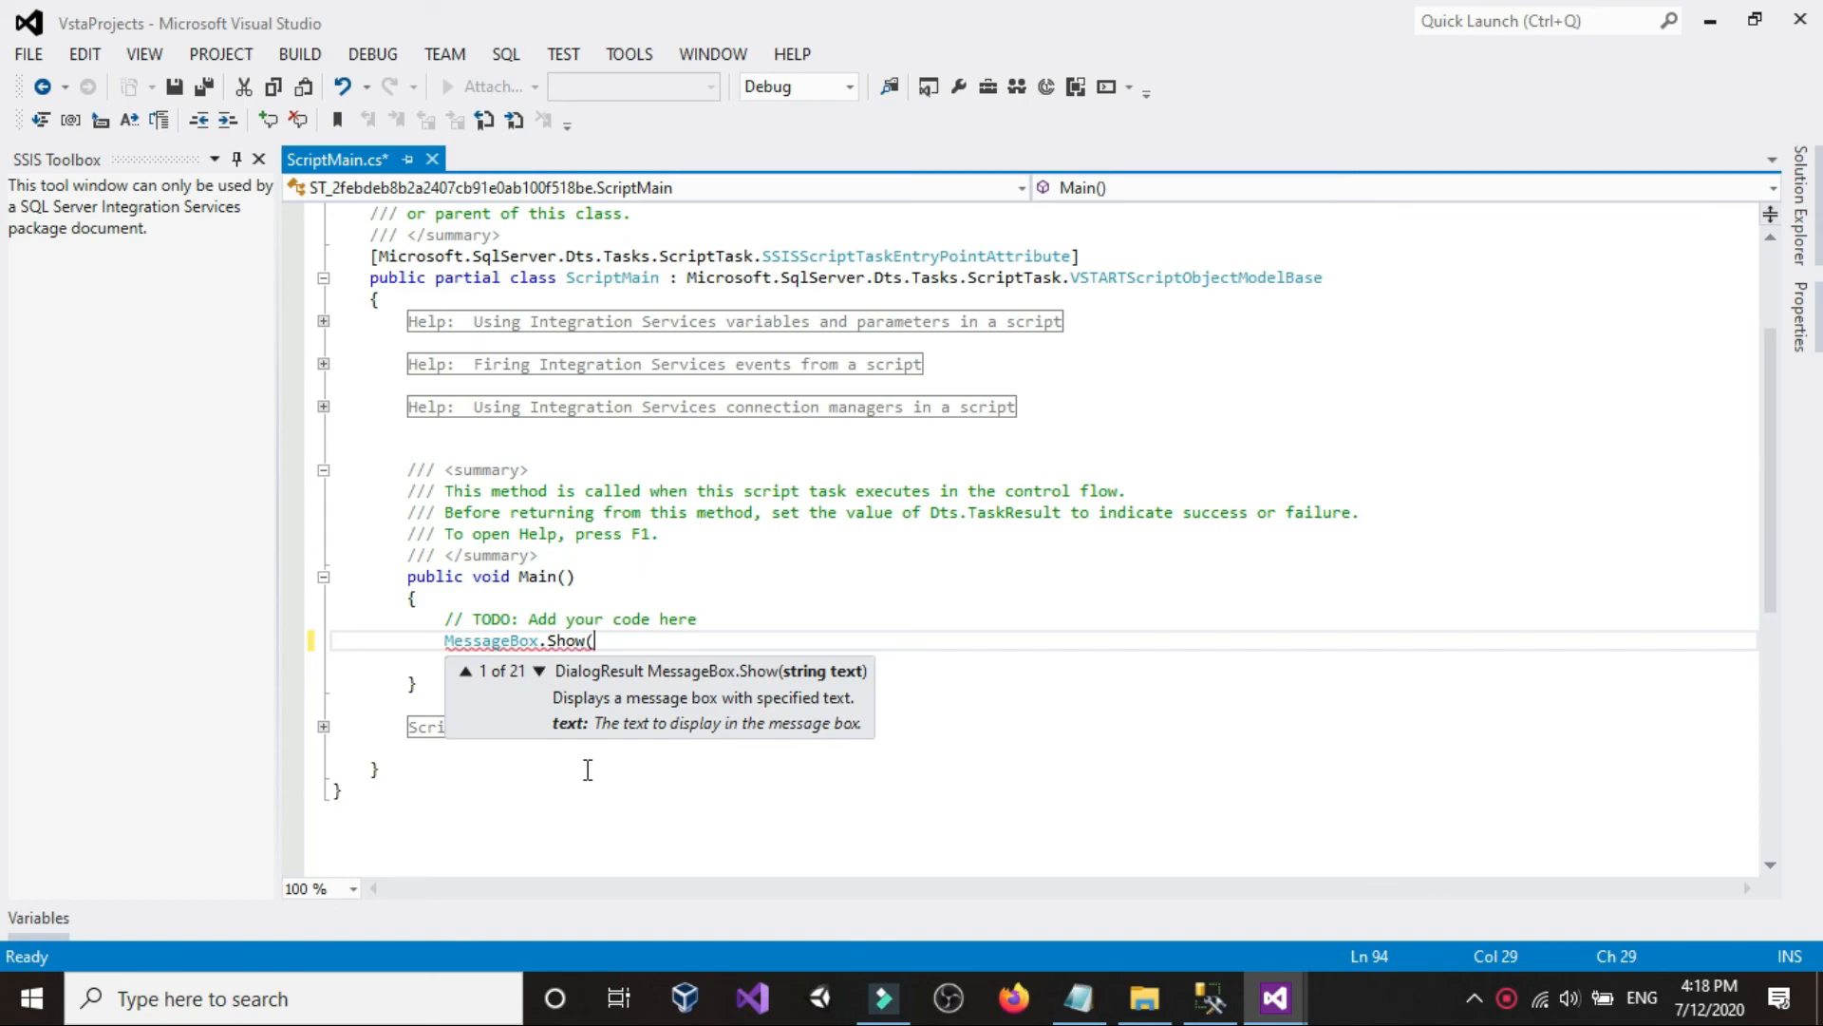
- Enter Dts.Variables["User::FileFullPath" as the start of the MessageBox.Show argument, pasting the copied variable name between the quotes
{"action": "type", "text": "dts"}
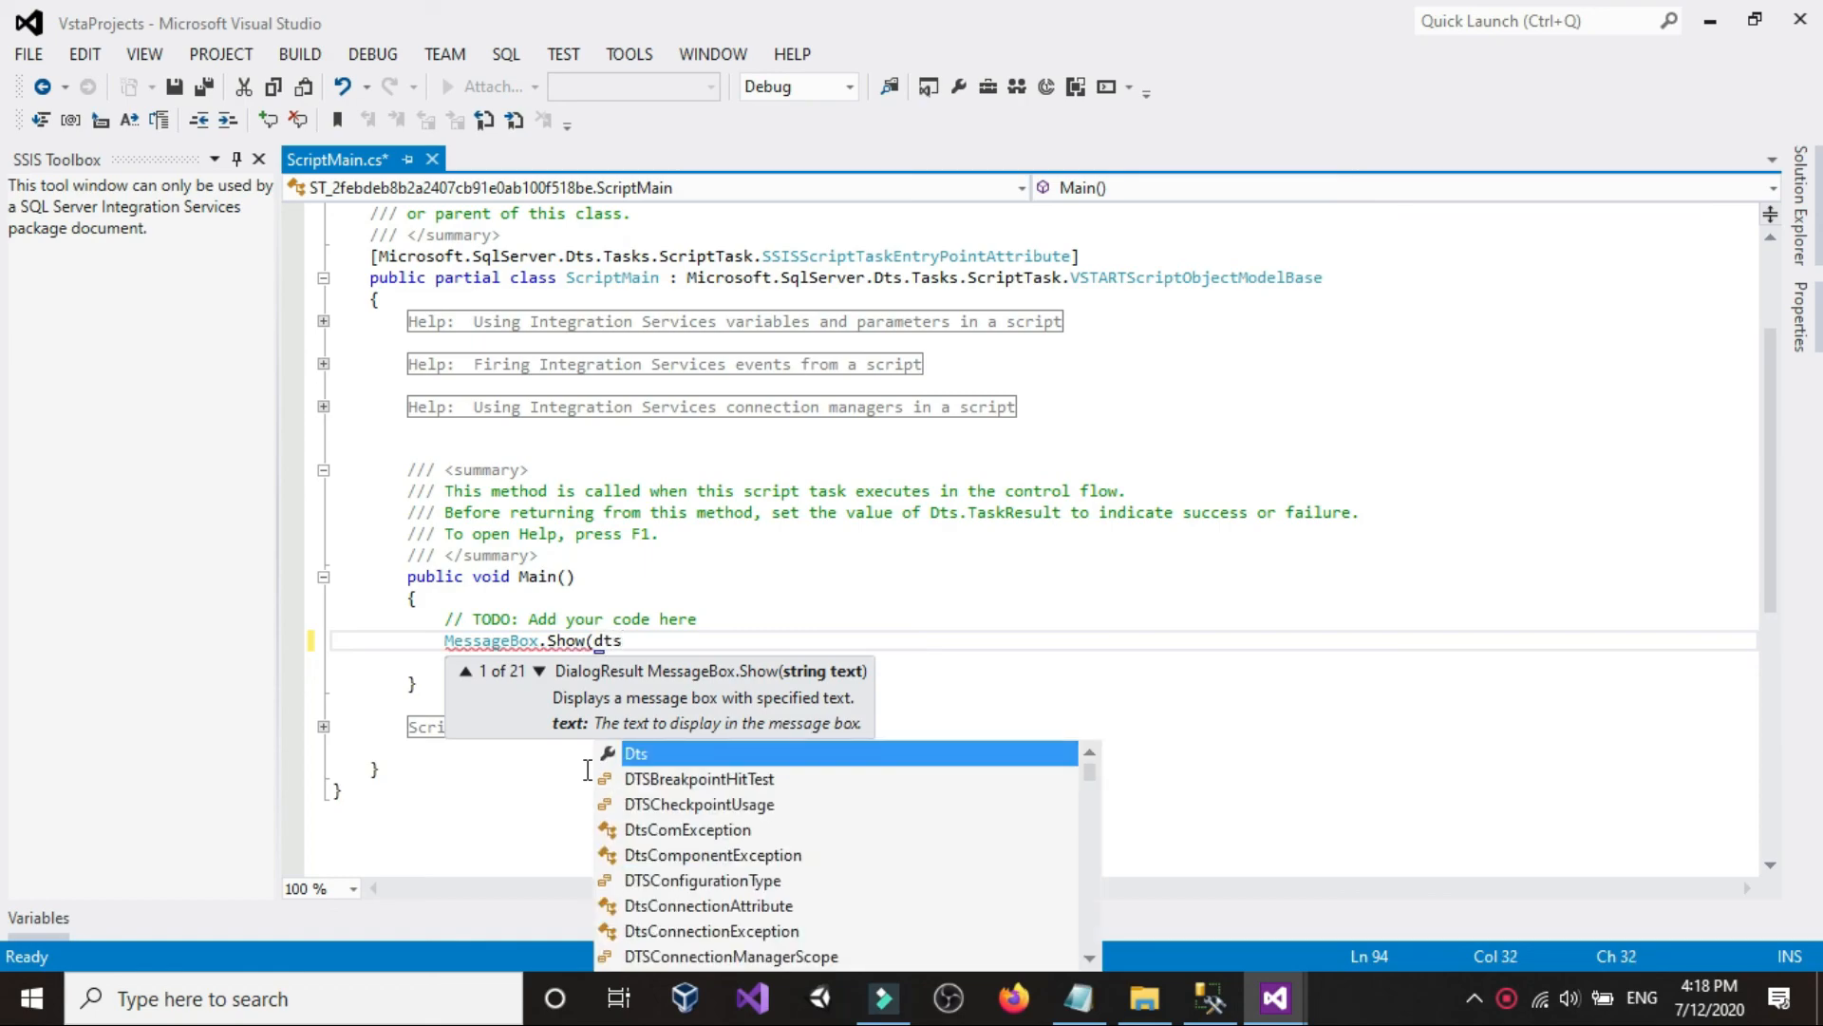
{"action": "type", "text": "."}
{"action": "type", "text": "v"}
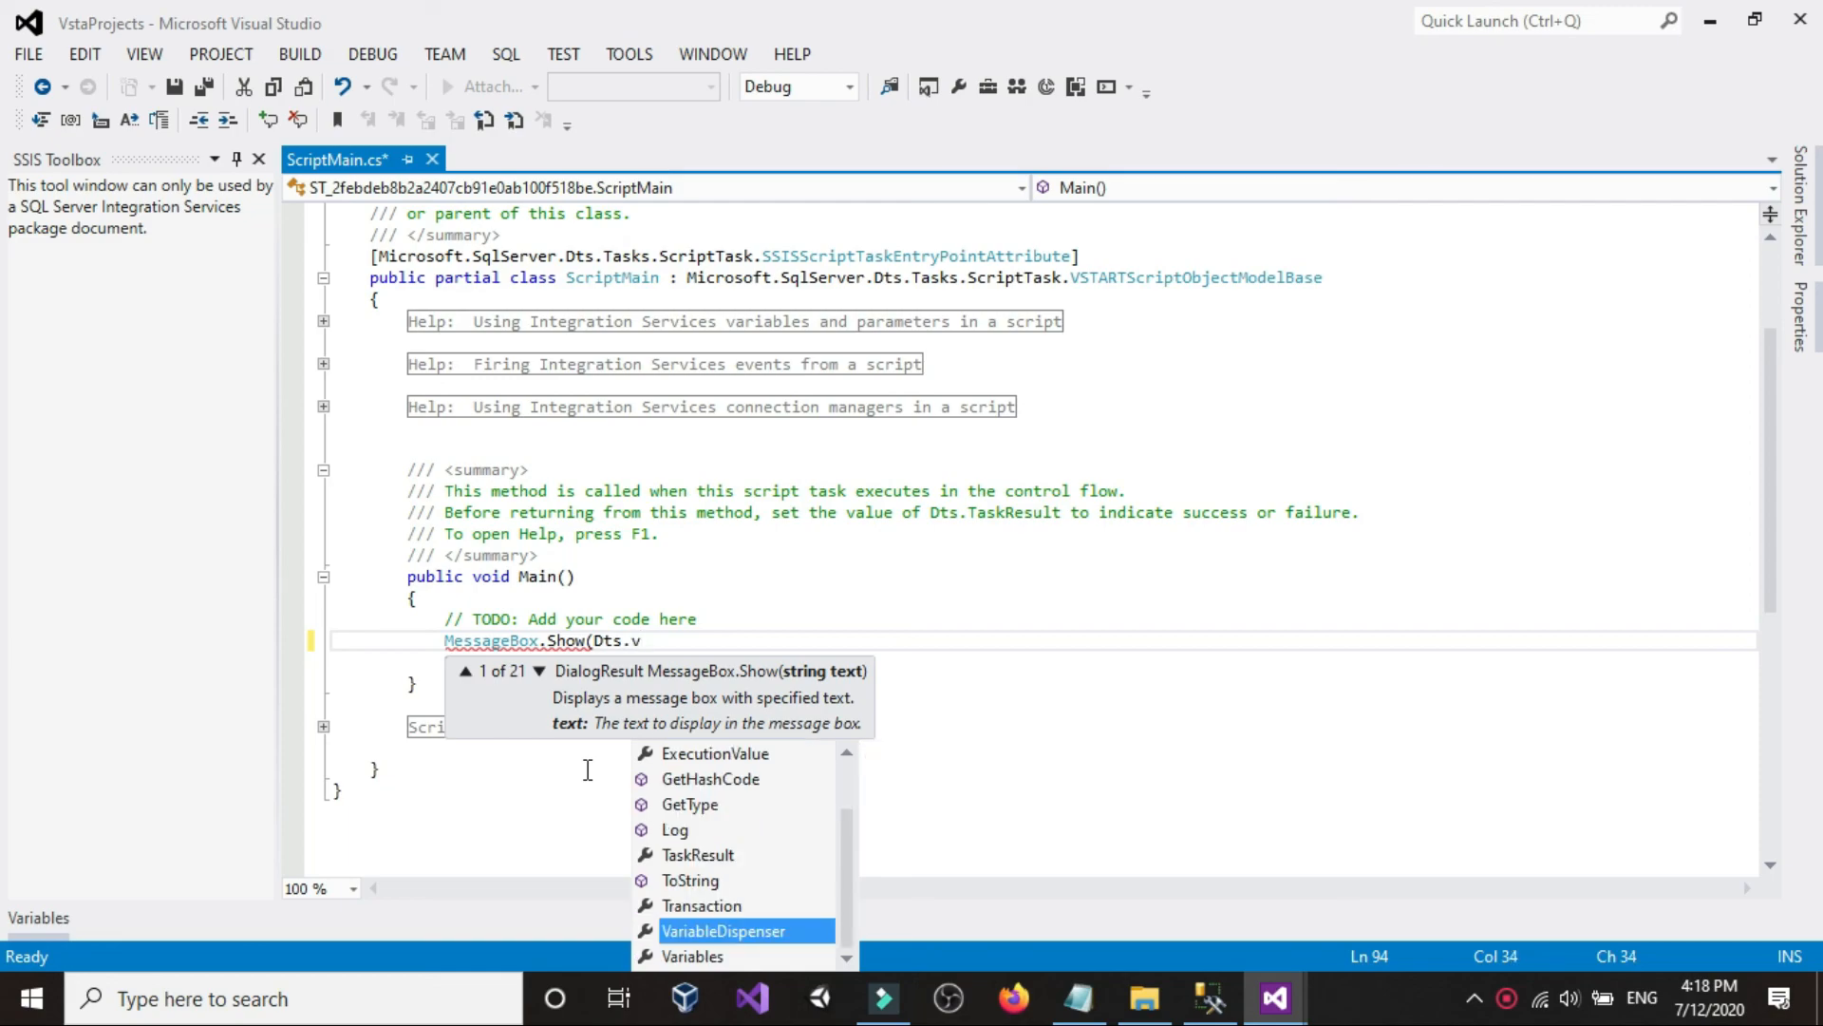
{"action": "type", "text": "ariables"}
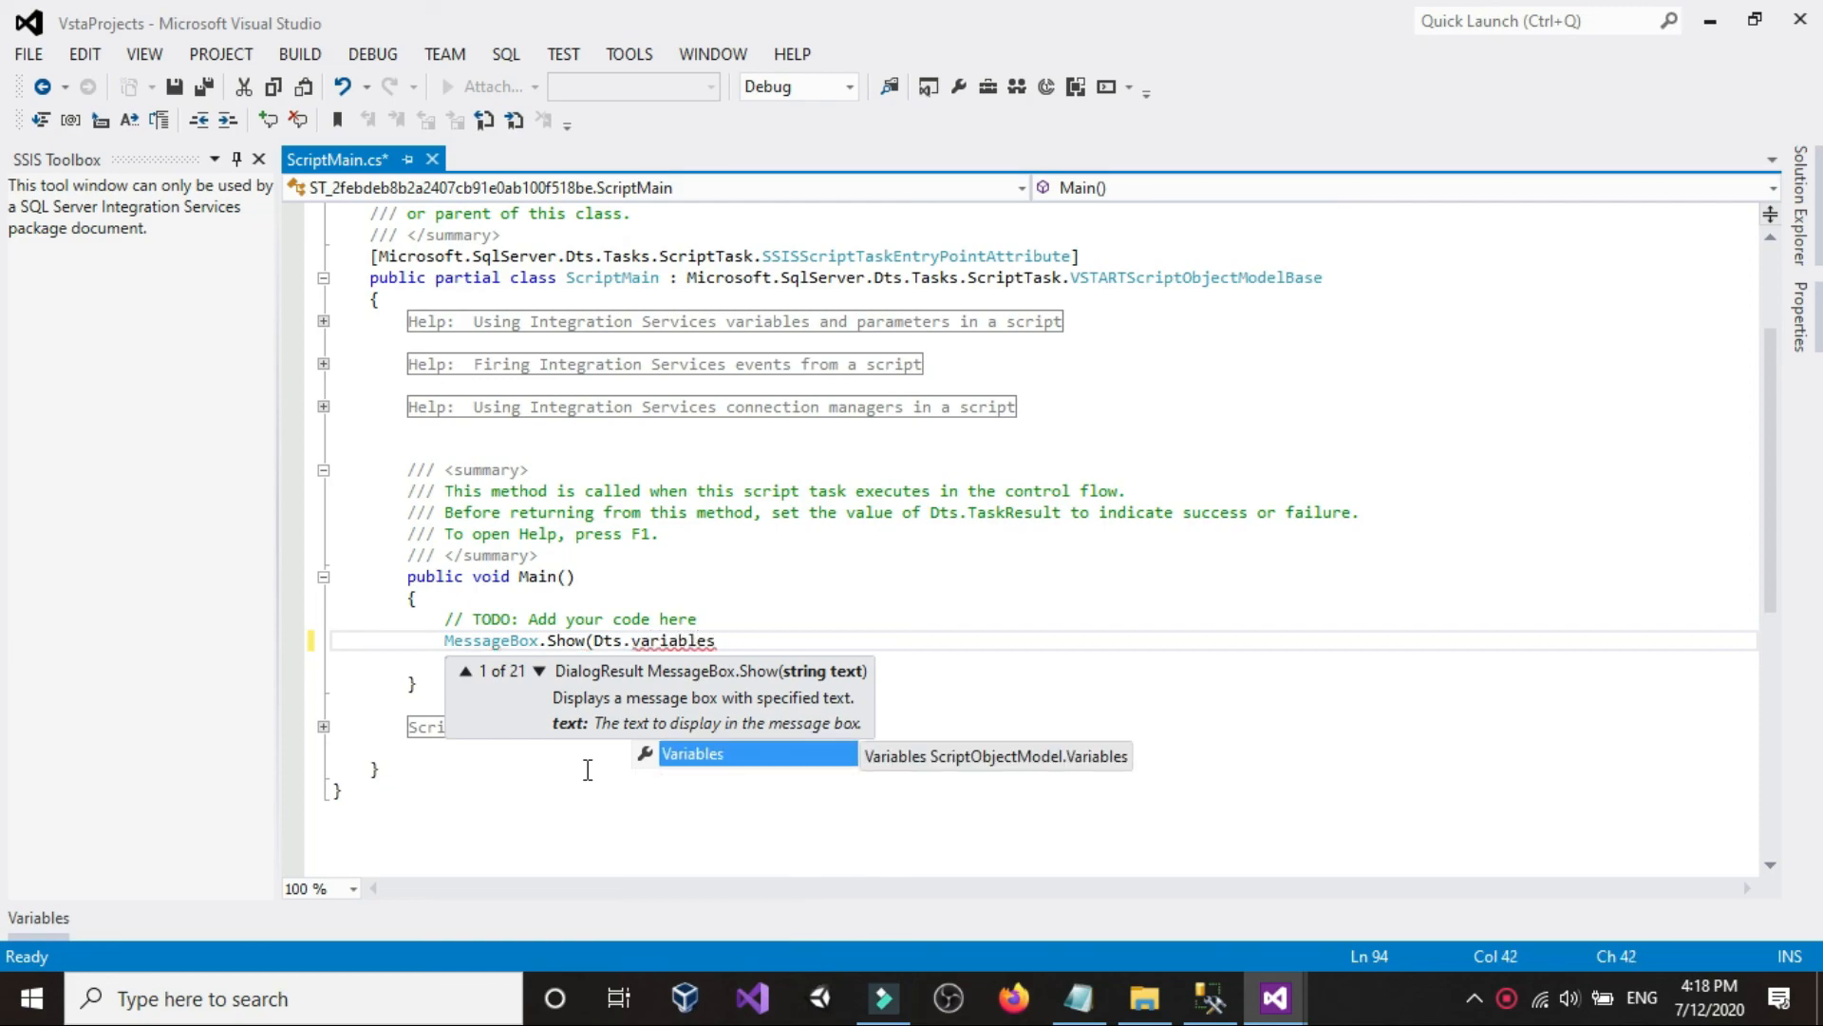
{"action": "type", "text": "["}
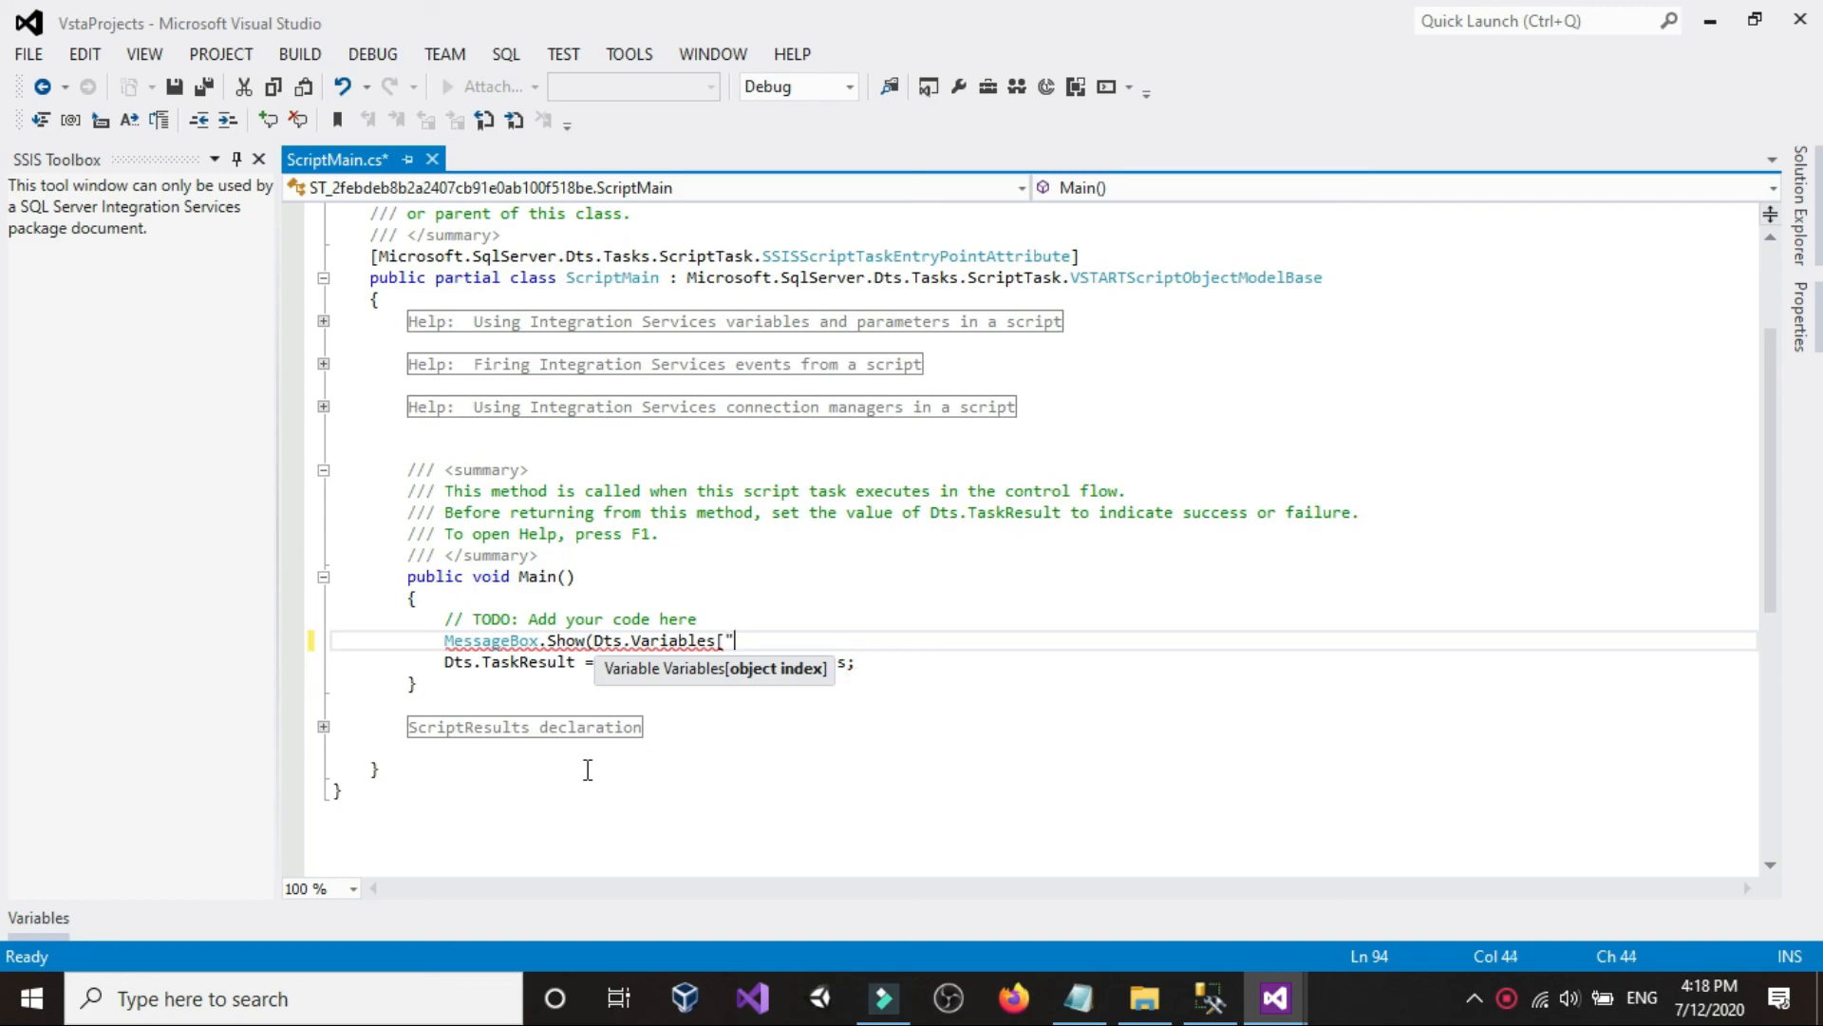
{"action": "type", "text": "\""}
{"action": "right_click", "coordinate": [761, 641]}
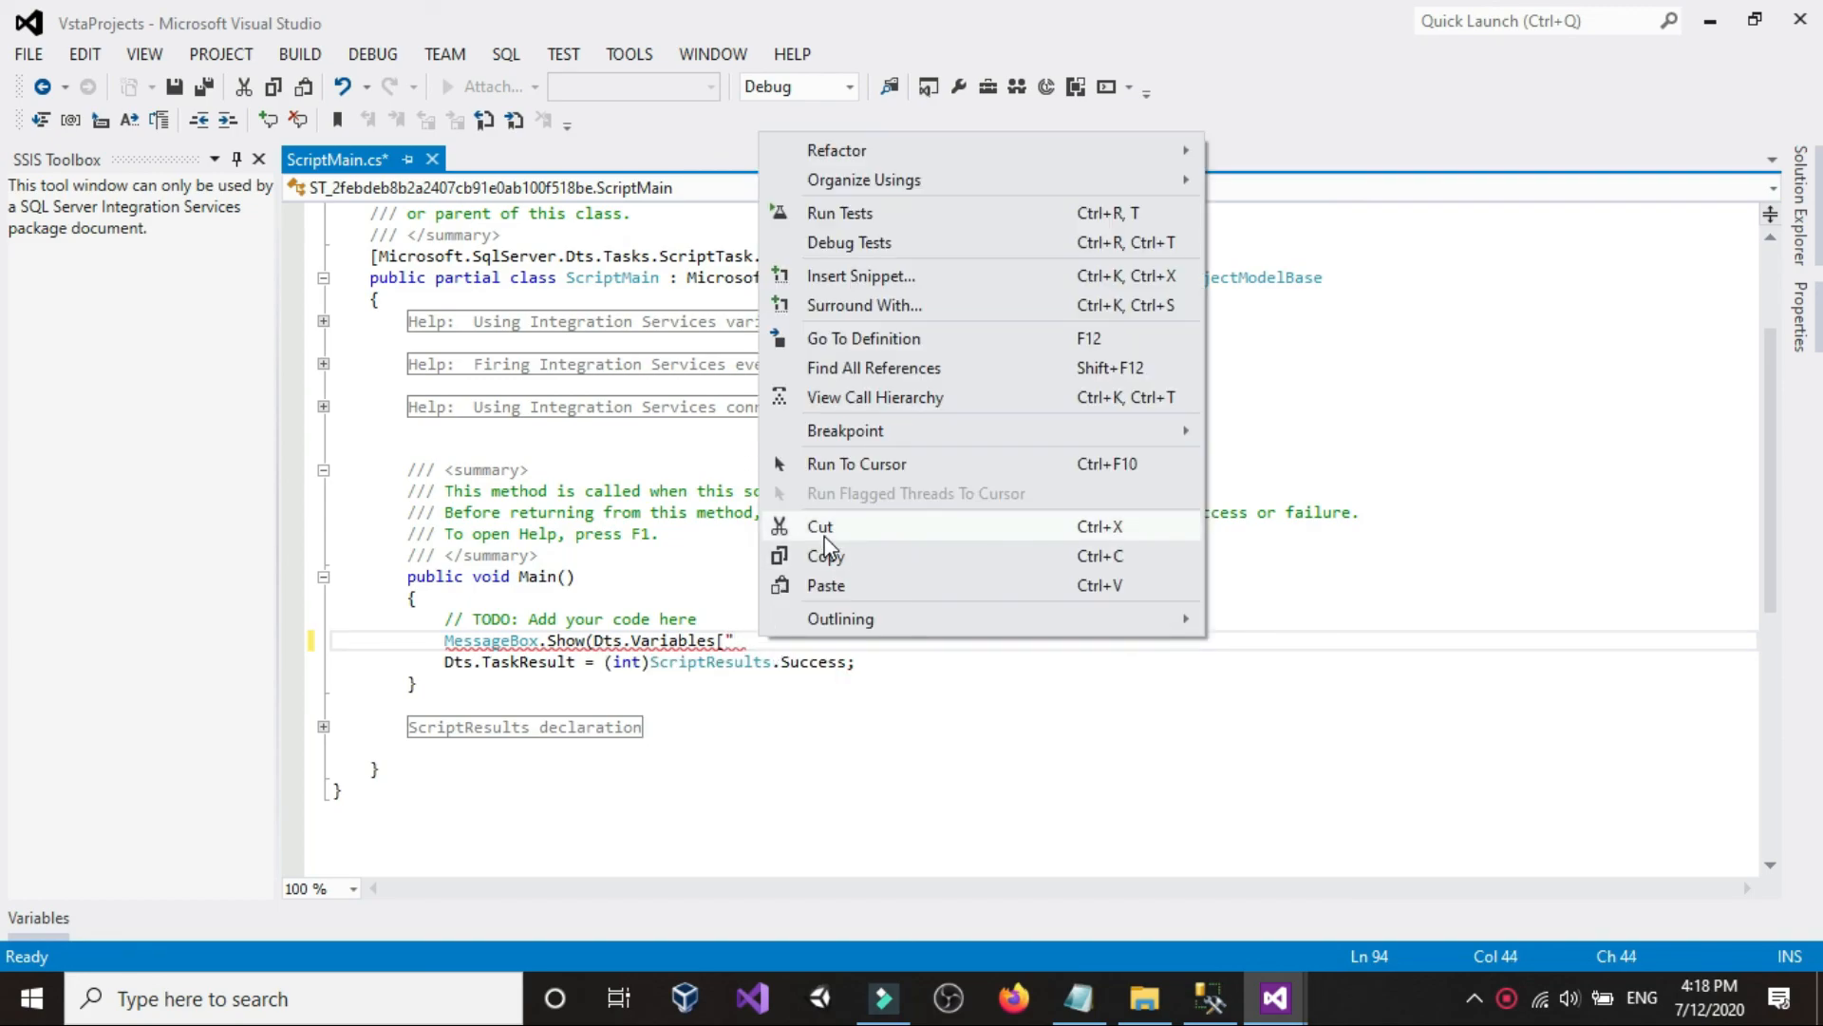
{"action": "left_click", "coordinate": [833, 585]}
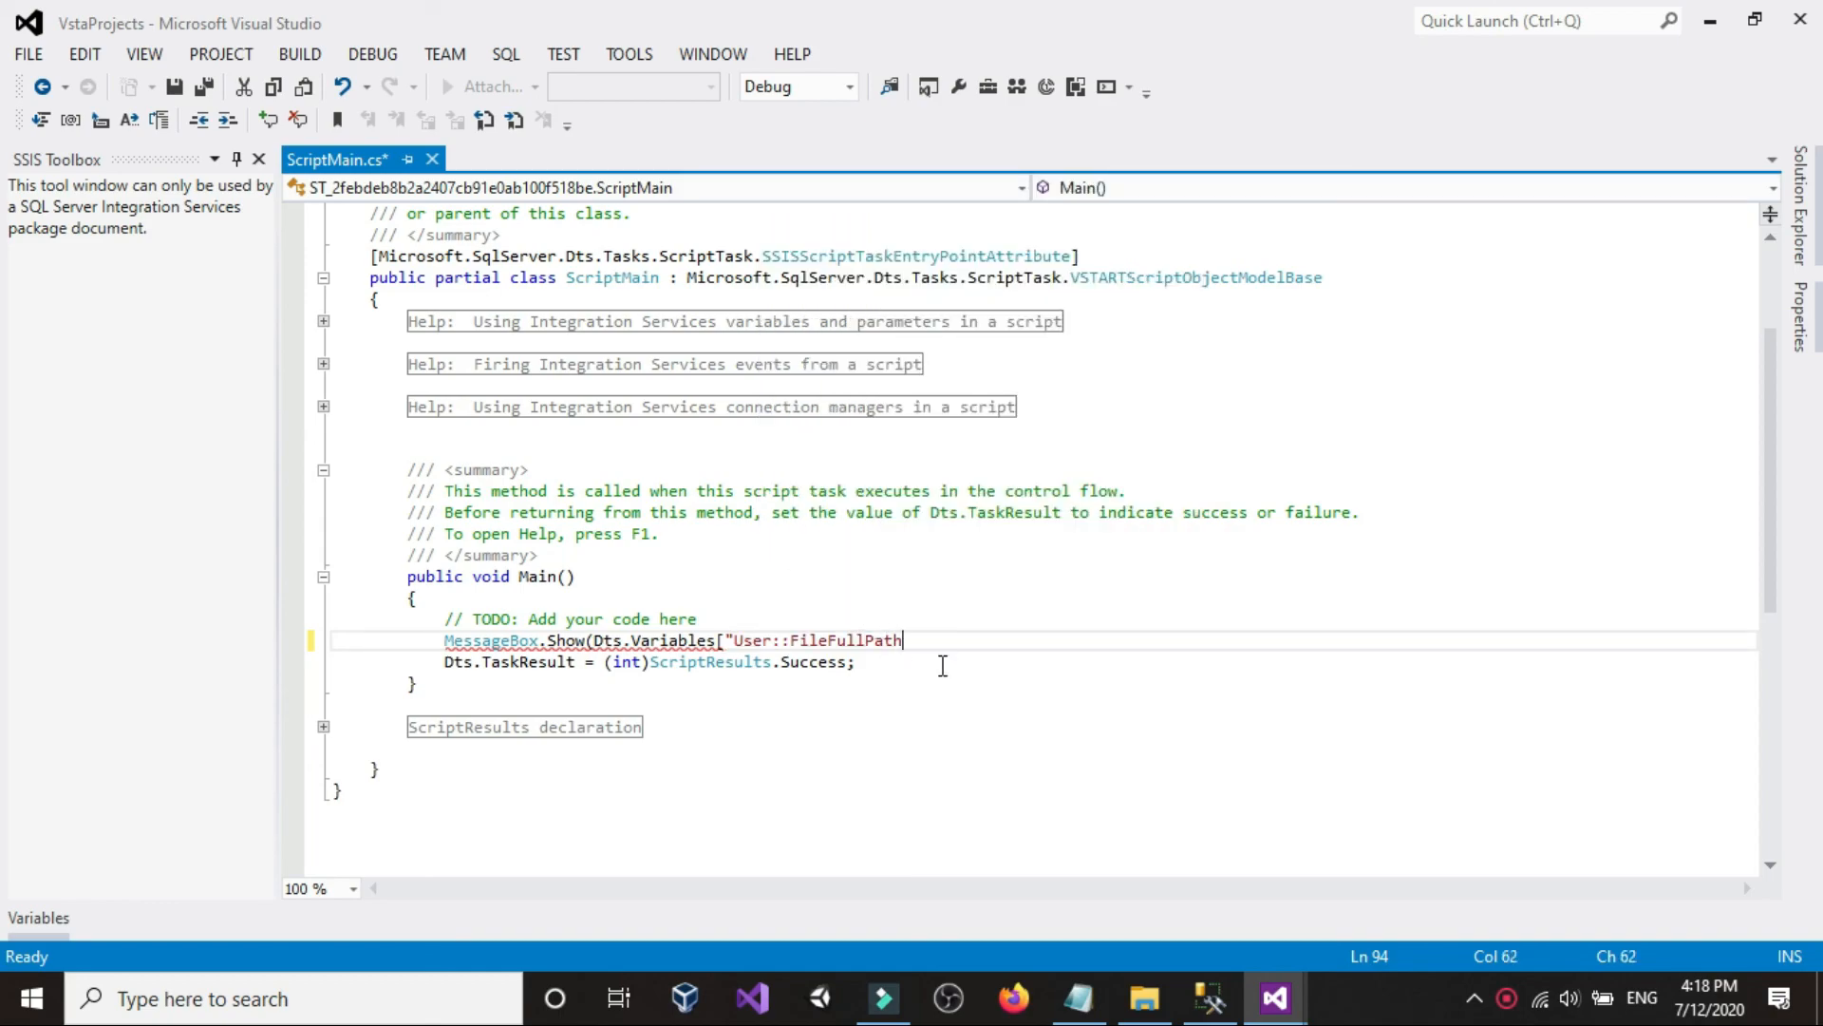
{"action": "type", "text": "\""}
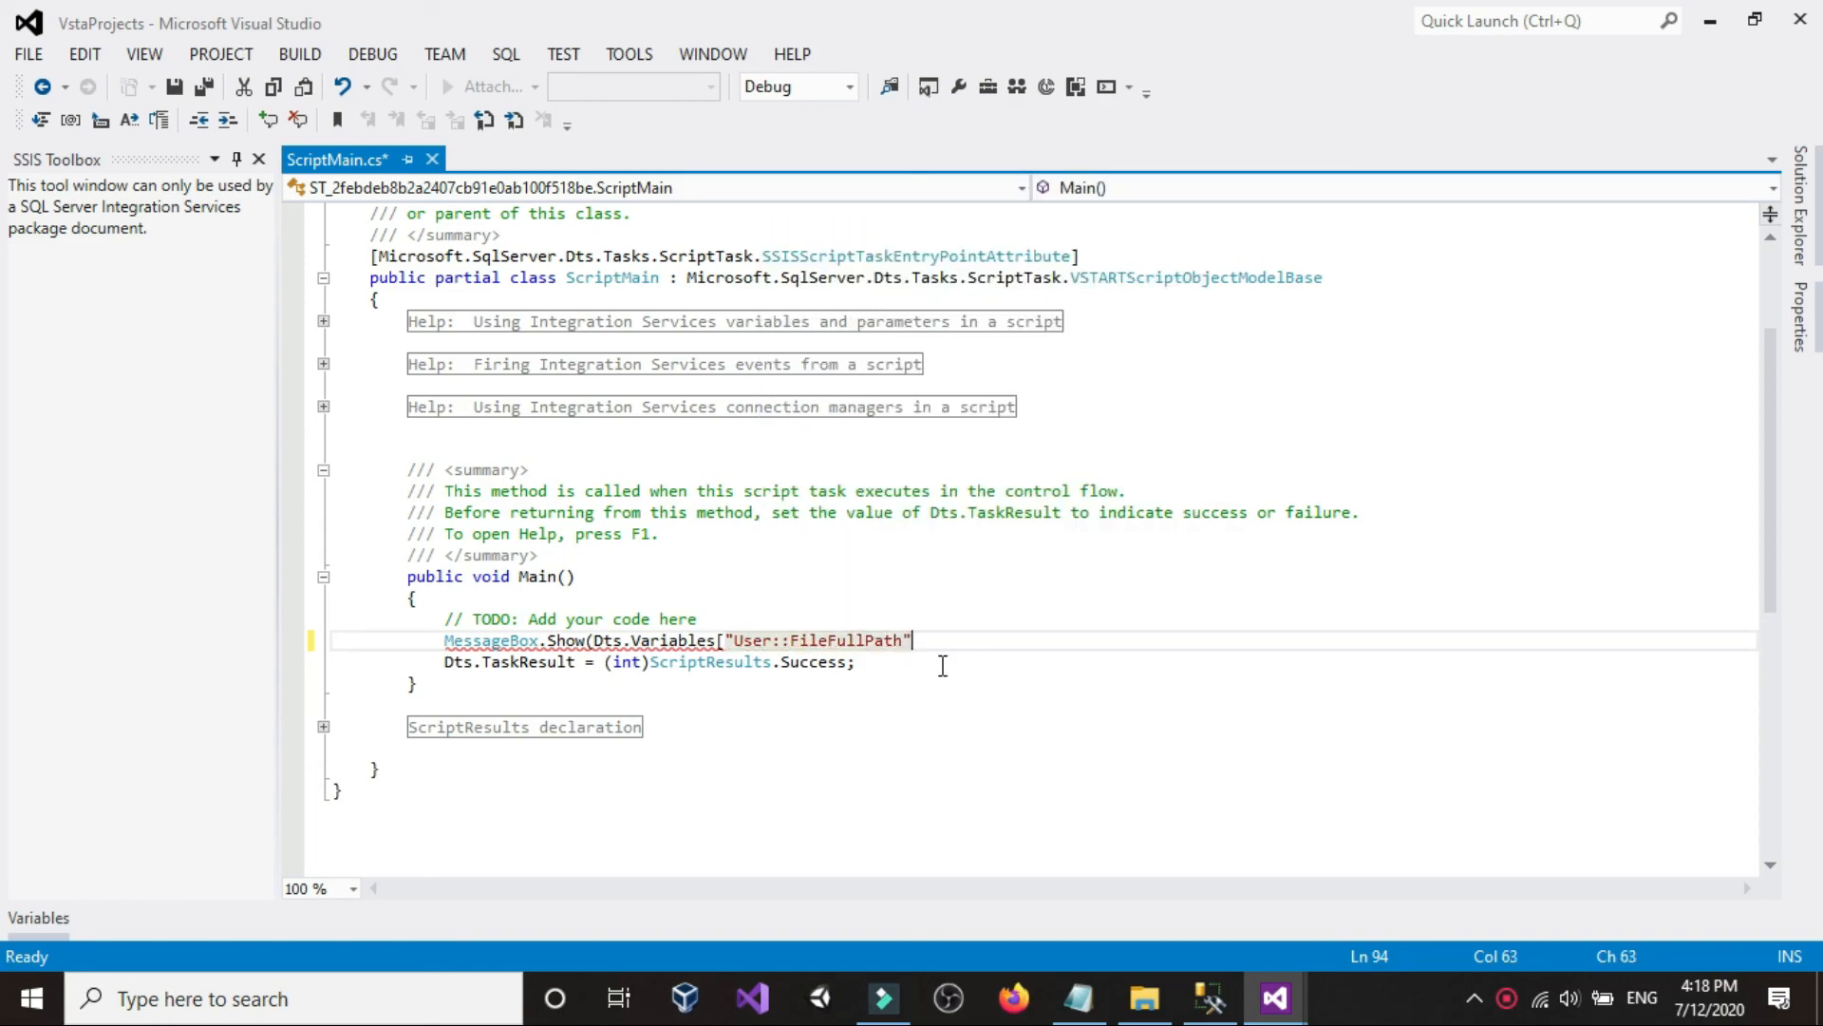
- Complete the MessageBox.Show statement with ].Value.ToString()); after the variable name
{"action": "type", "text": "}"}
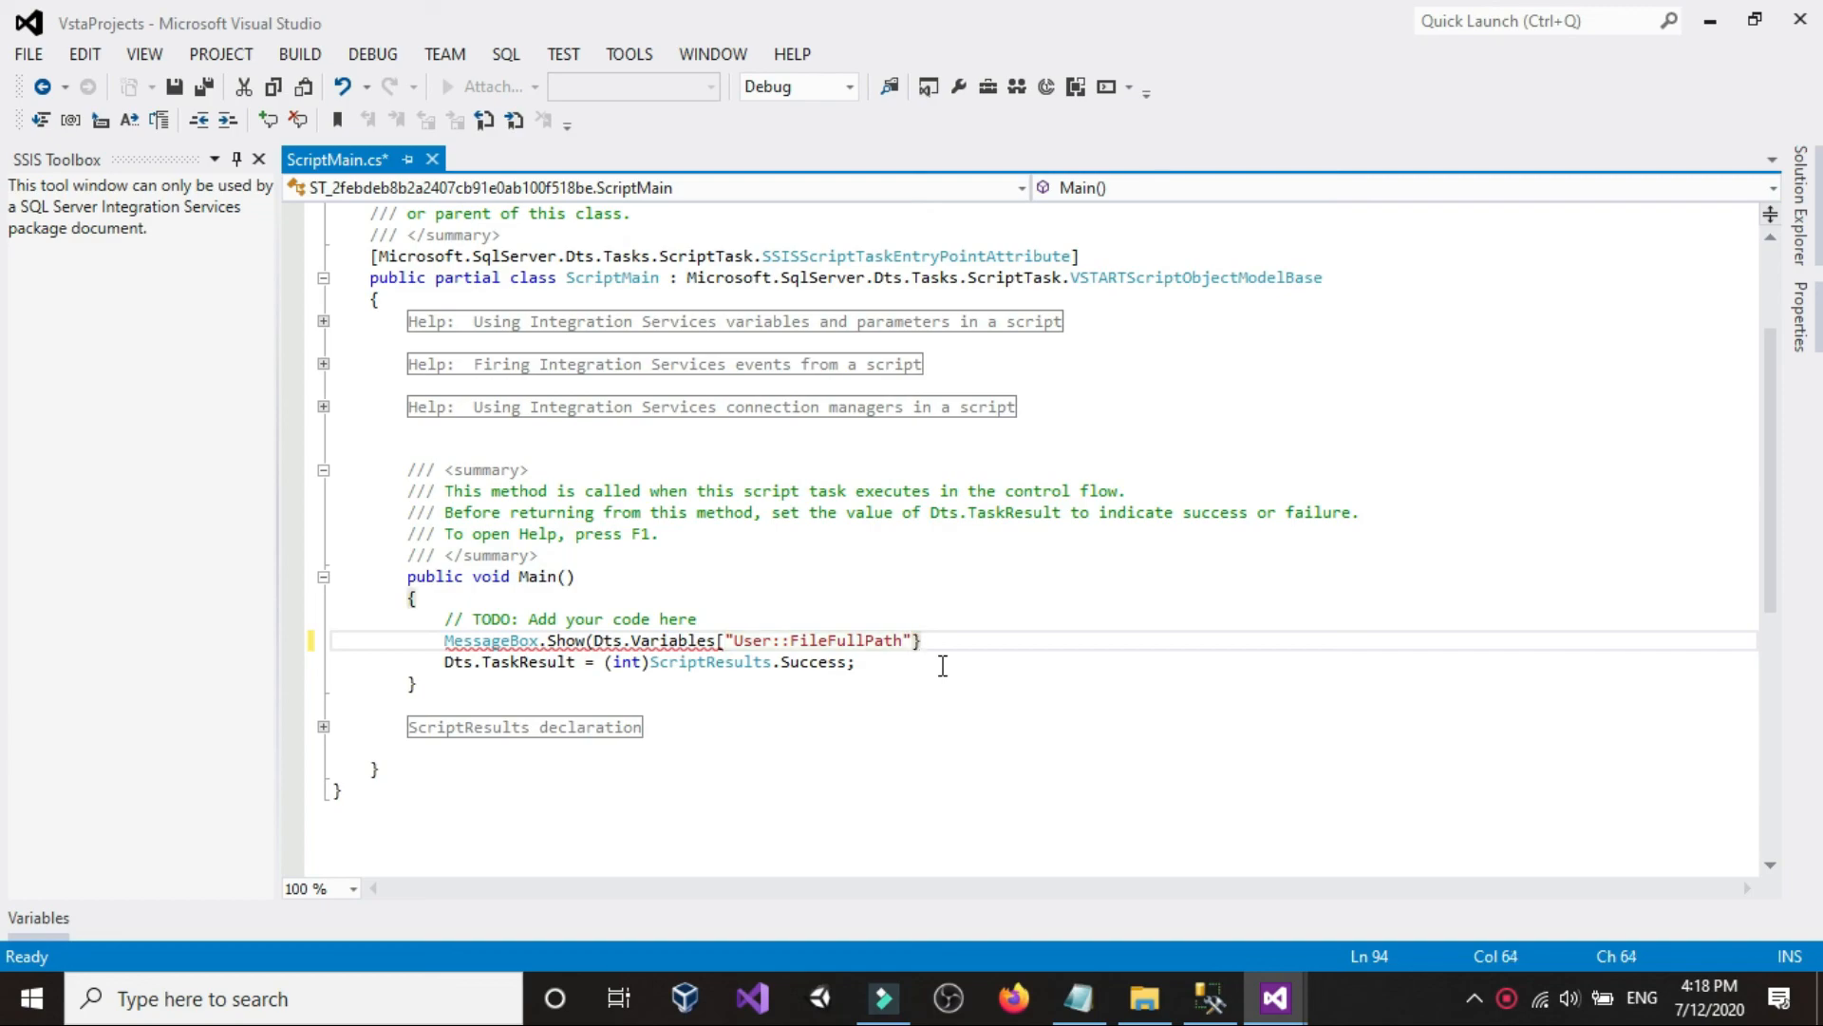
{"action": "type", "text": "].val"}
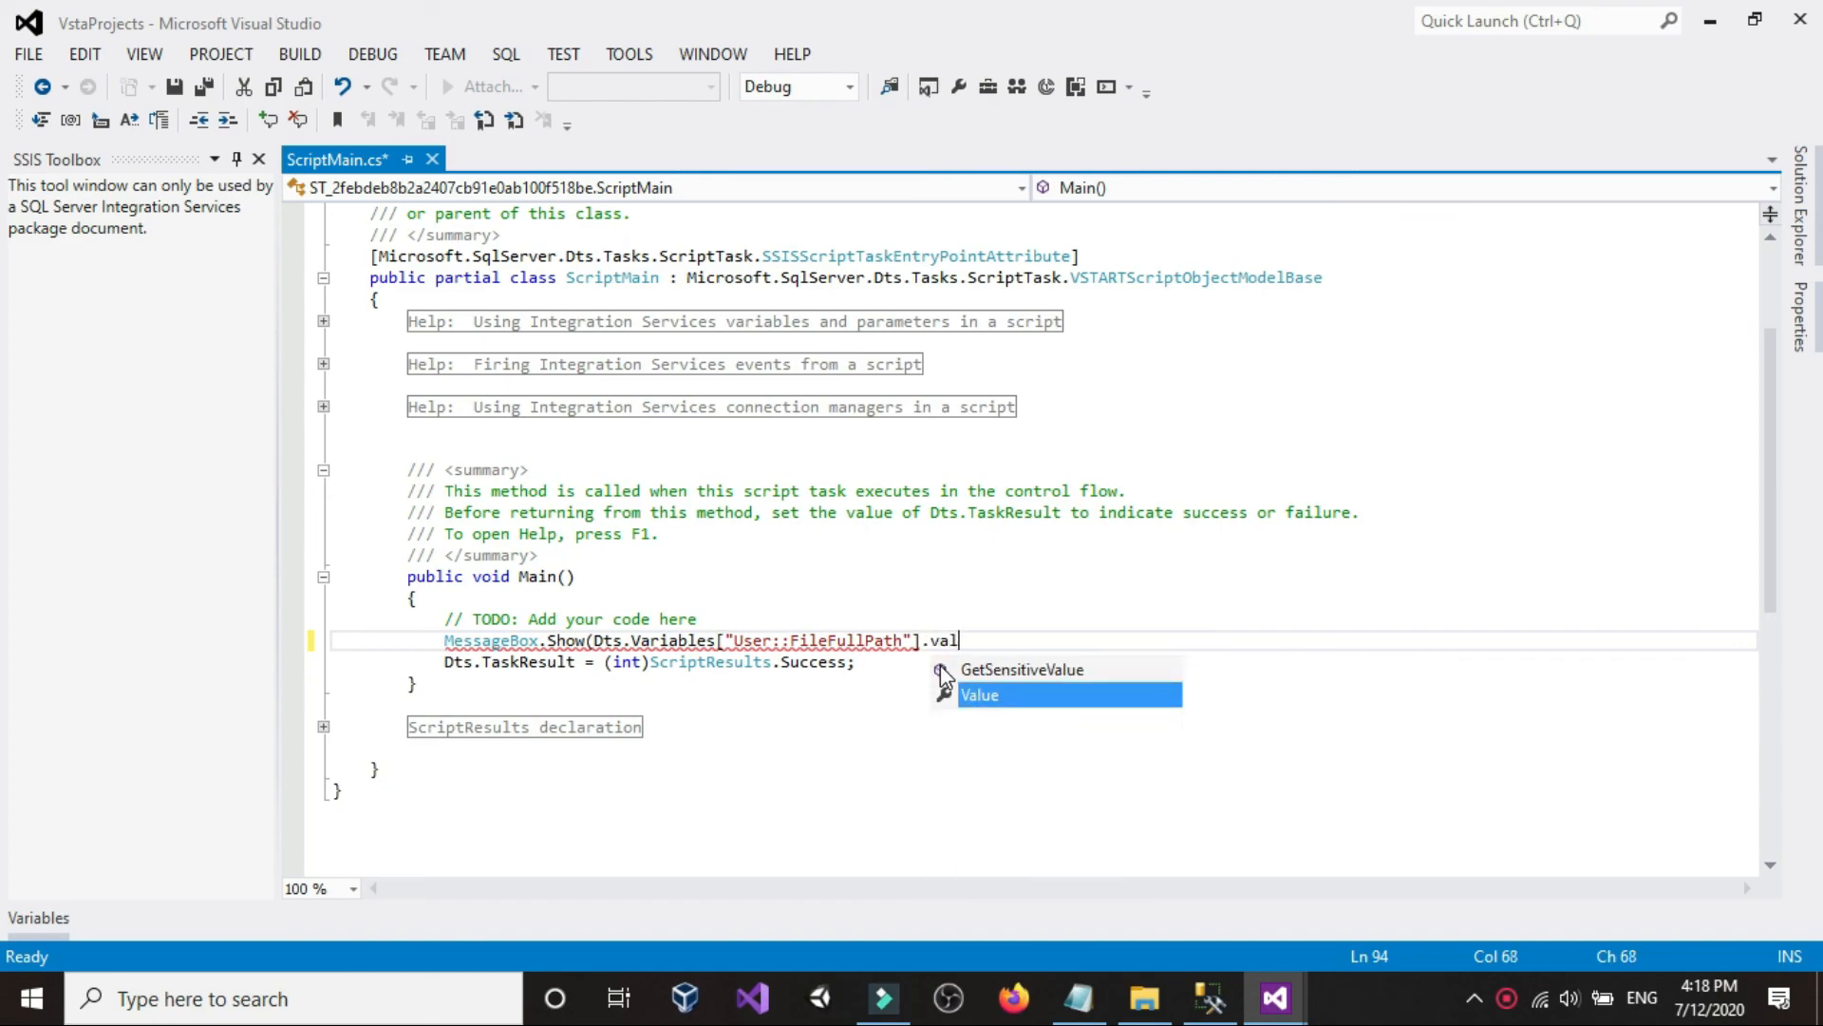
{"action": "type", "text": "ues"}
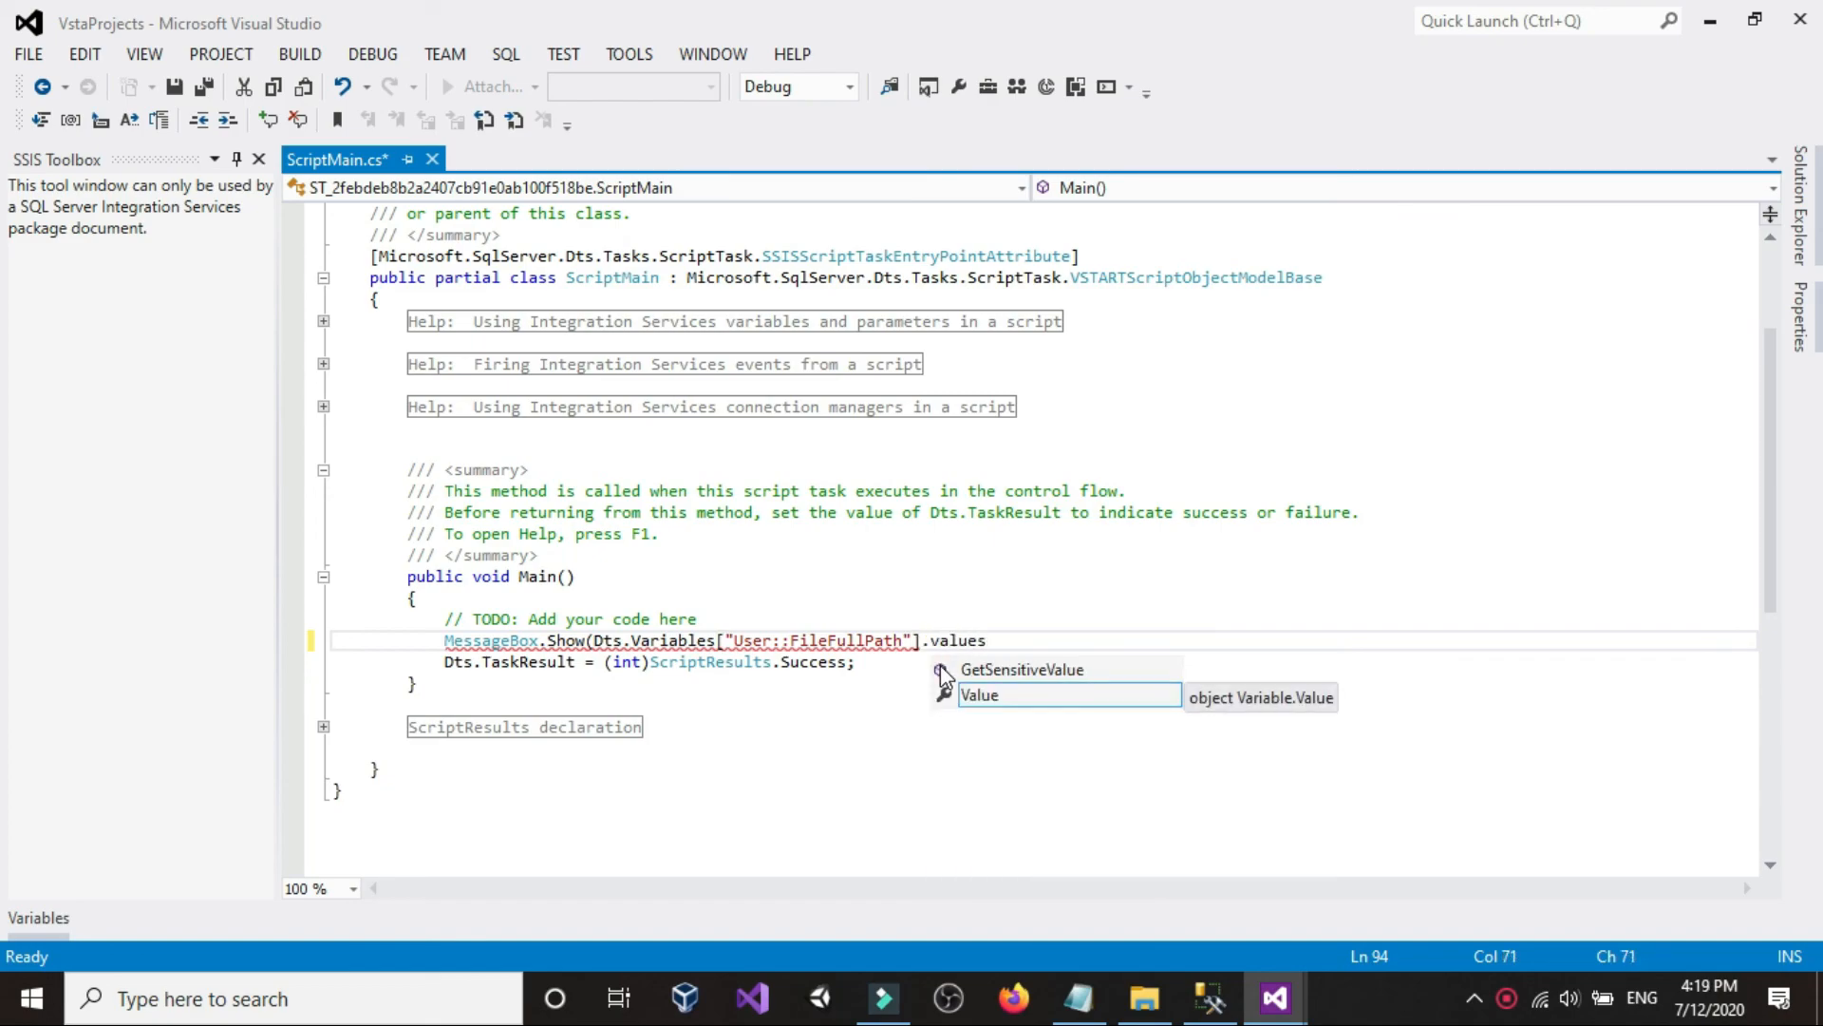
{"action": "key", "text": "BackSpace"}
{"action": "type", "text": ".tostring"}
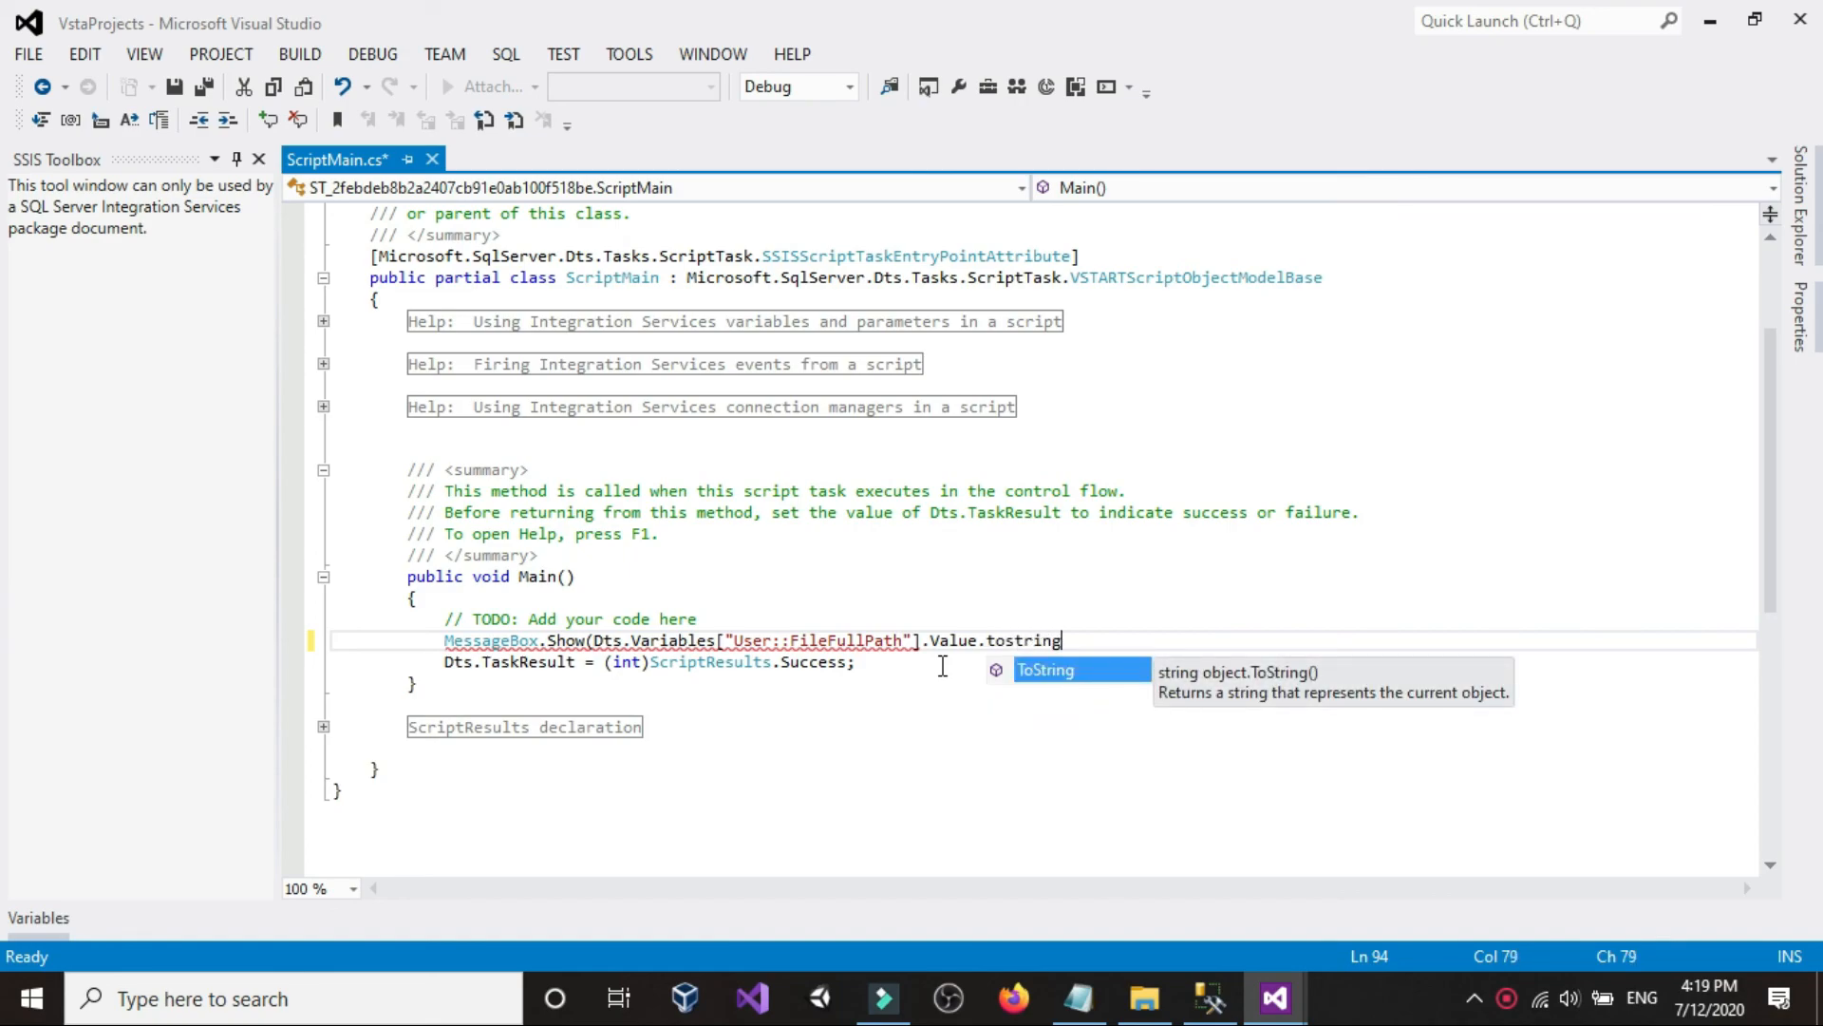
{"action": "type", "text": "("}
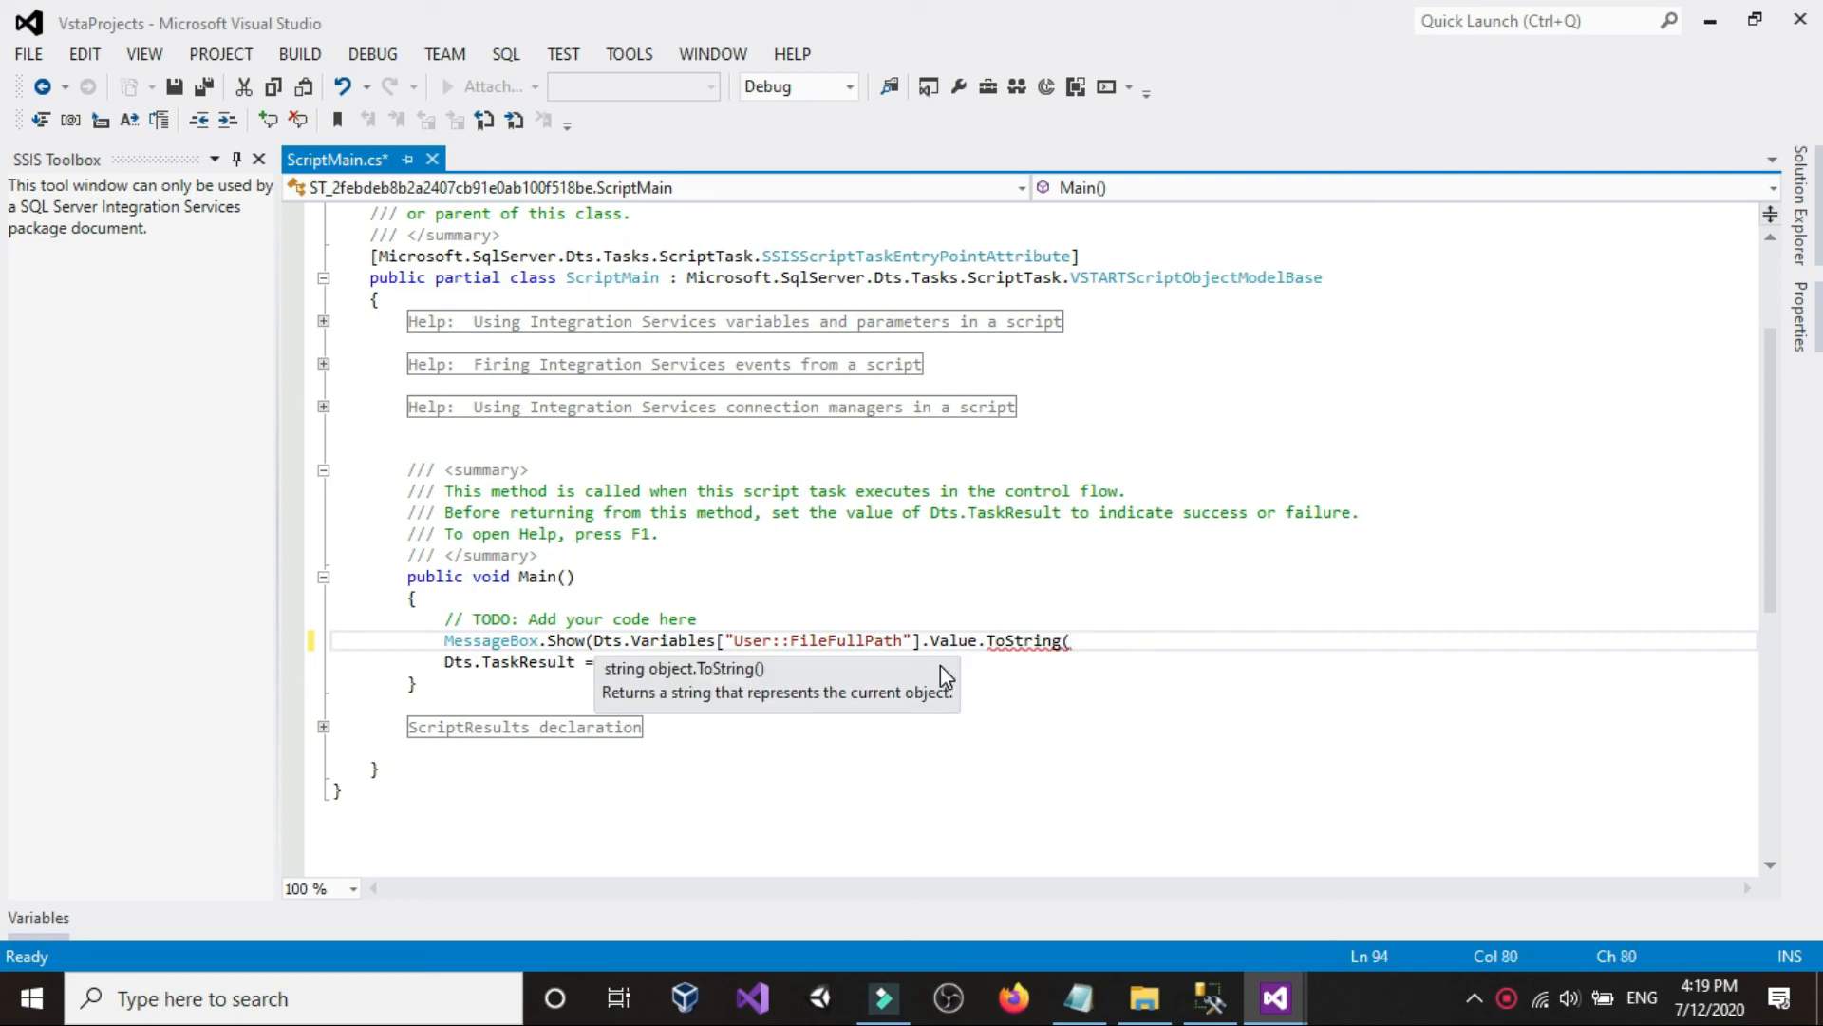
{"action": "type", "text": "))"}
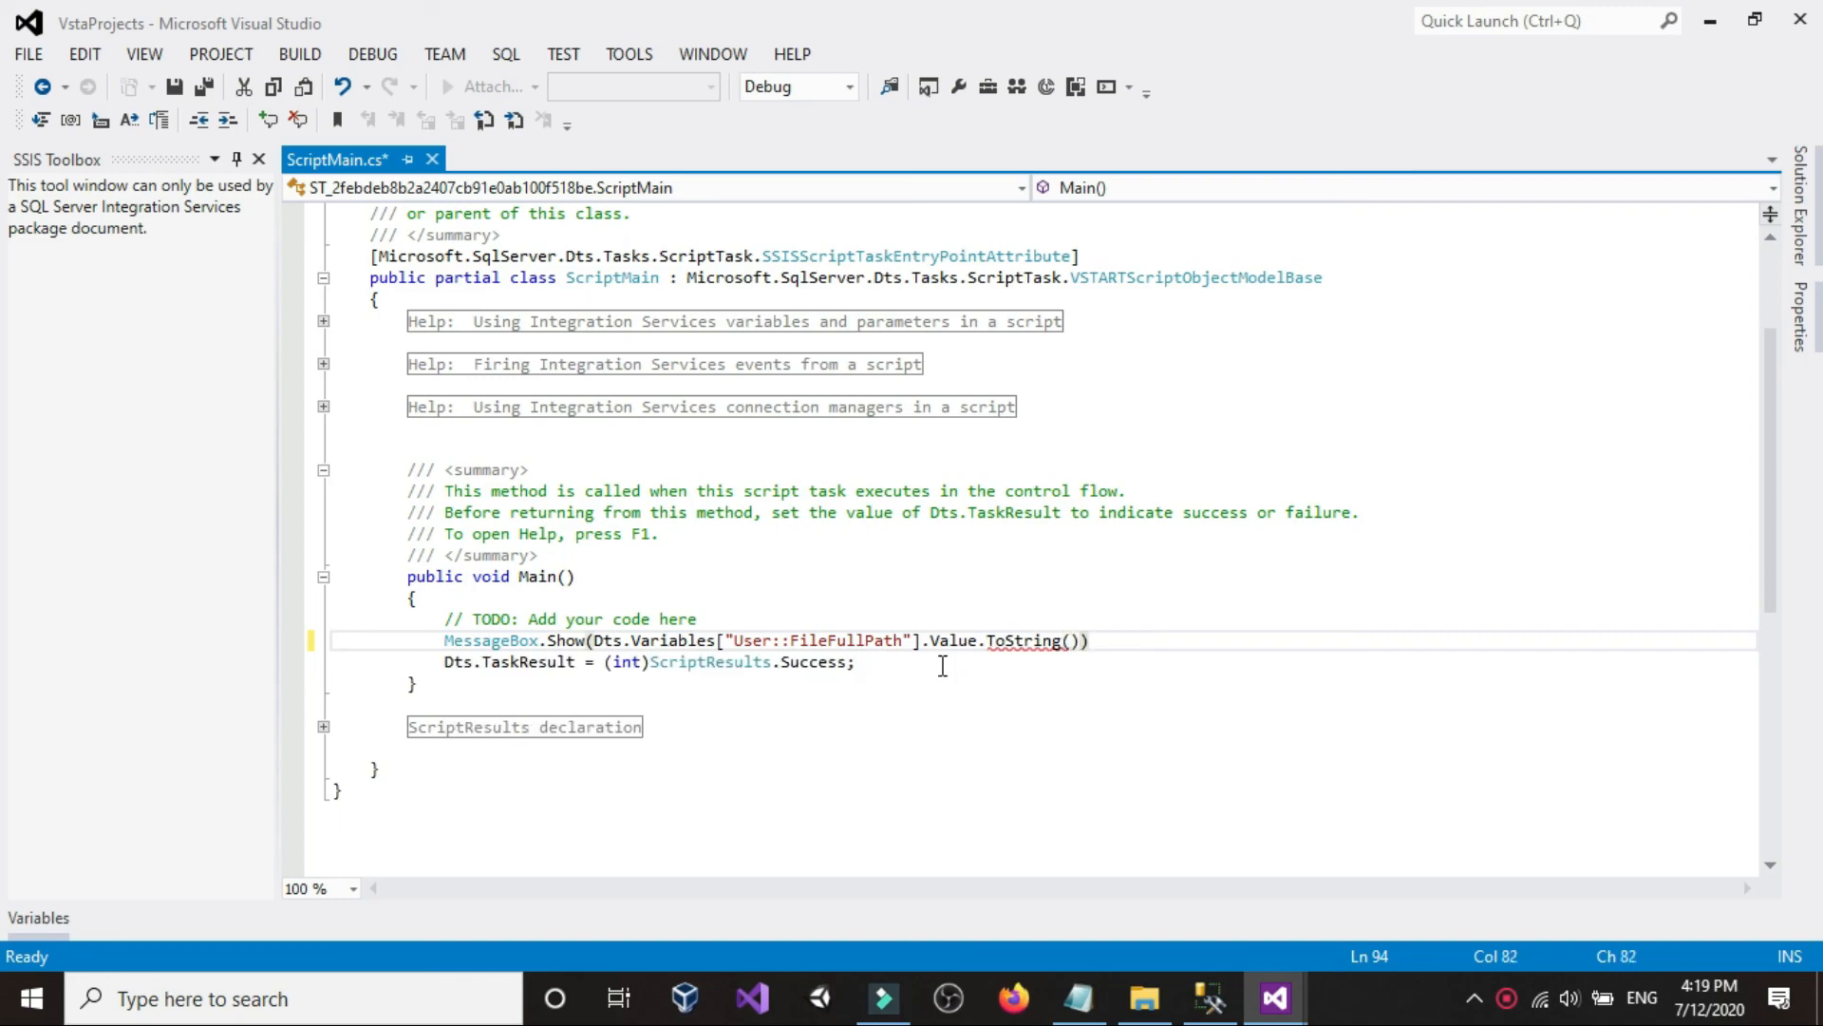
{"action": "type", "text": ";"}
- Build and save the script, close its code window, and accept the Script Task's settings
{"action": "left_click", "coordinate": [301, 54]}
{"action": "left_click", "coordinate": [313, 83]}
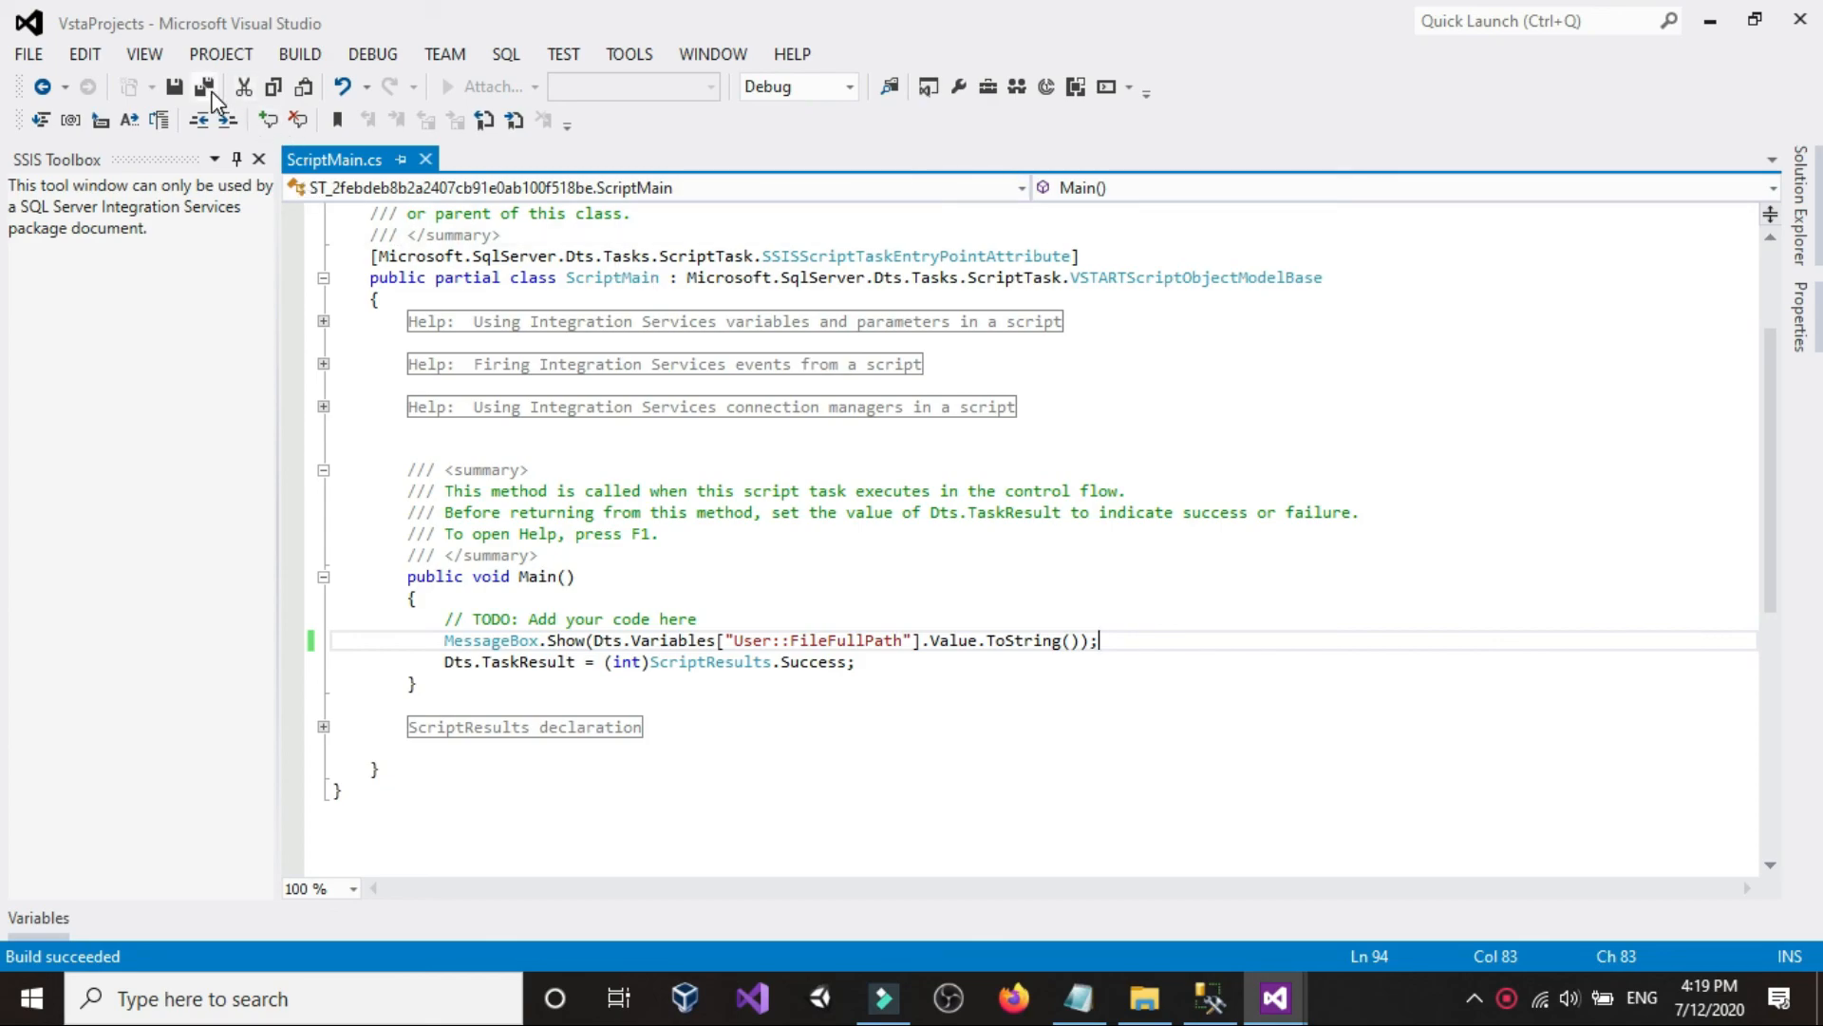
{"action": "left_click", "coordinate": [175, 86]}
{"action": "left_click", "coordinate": [1800, 19]}
{"action": "left_click", "coordinate": [1028, 855]}
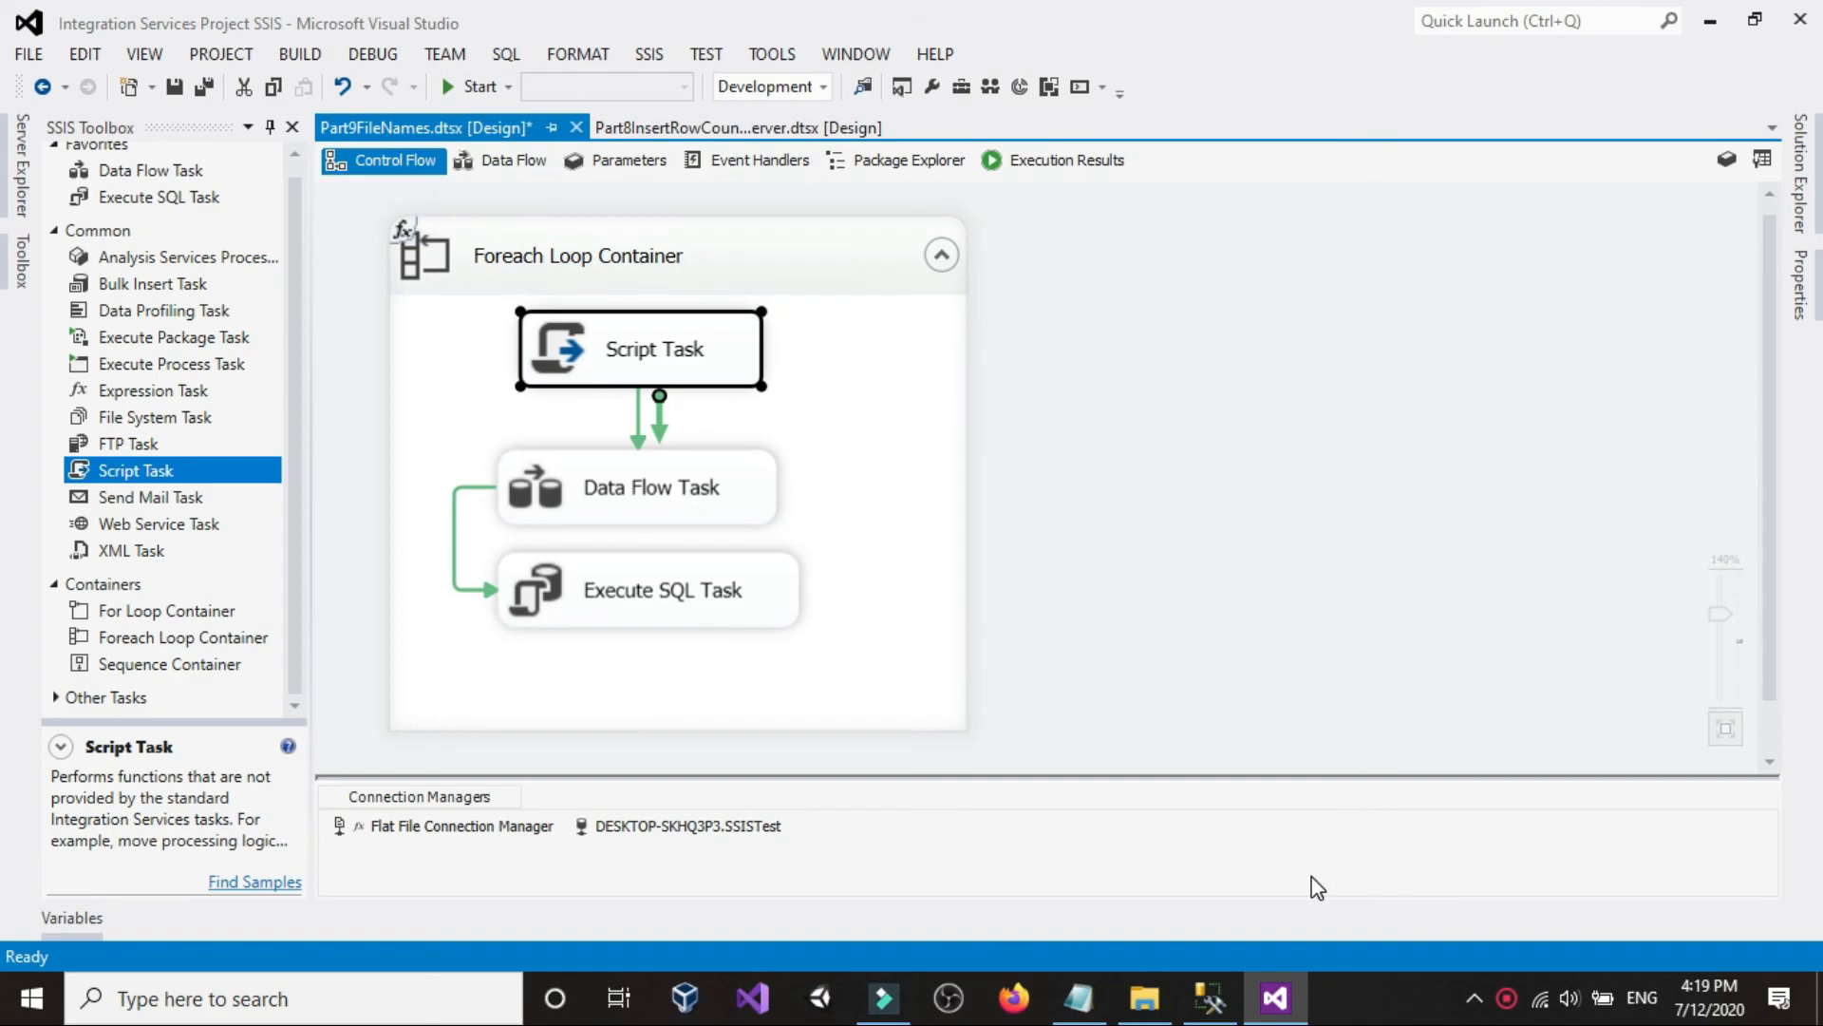
- Run the FileNamesandPaths select query in SQL Server Management Studio, and start the Part9FileNames package in Visual Studio
{"action": "left_click", "coordinate": [1208, 998]}
{"action": "left_click", "coordinate": [365, 107]}
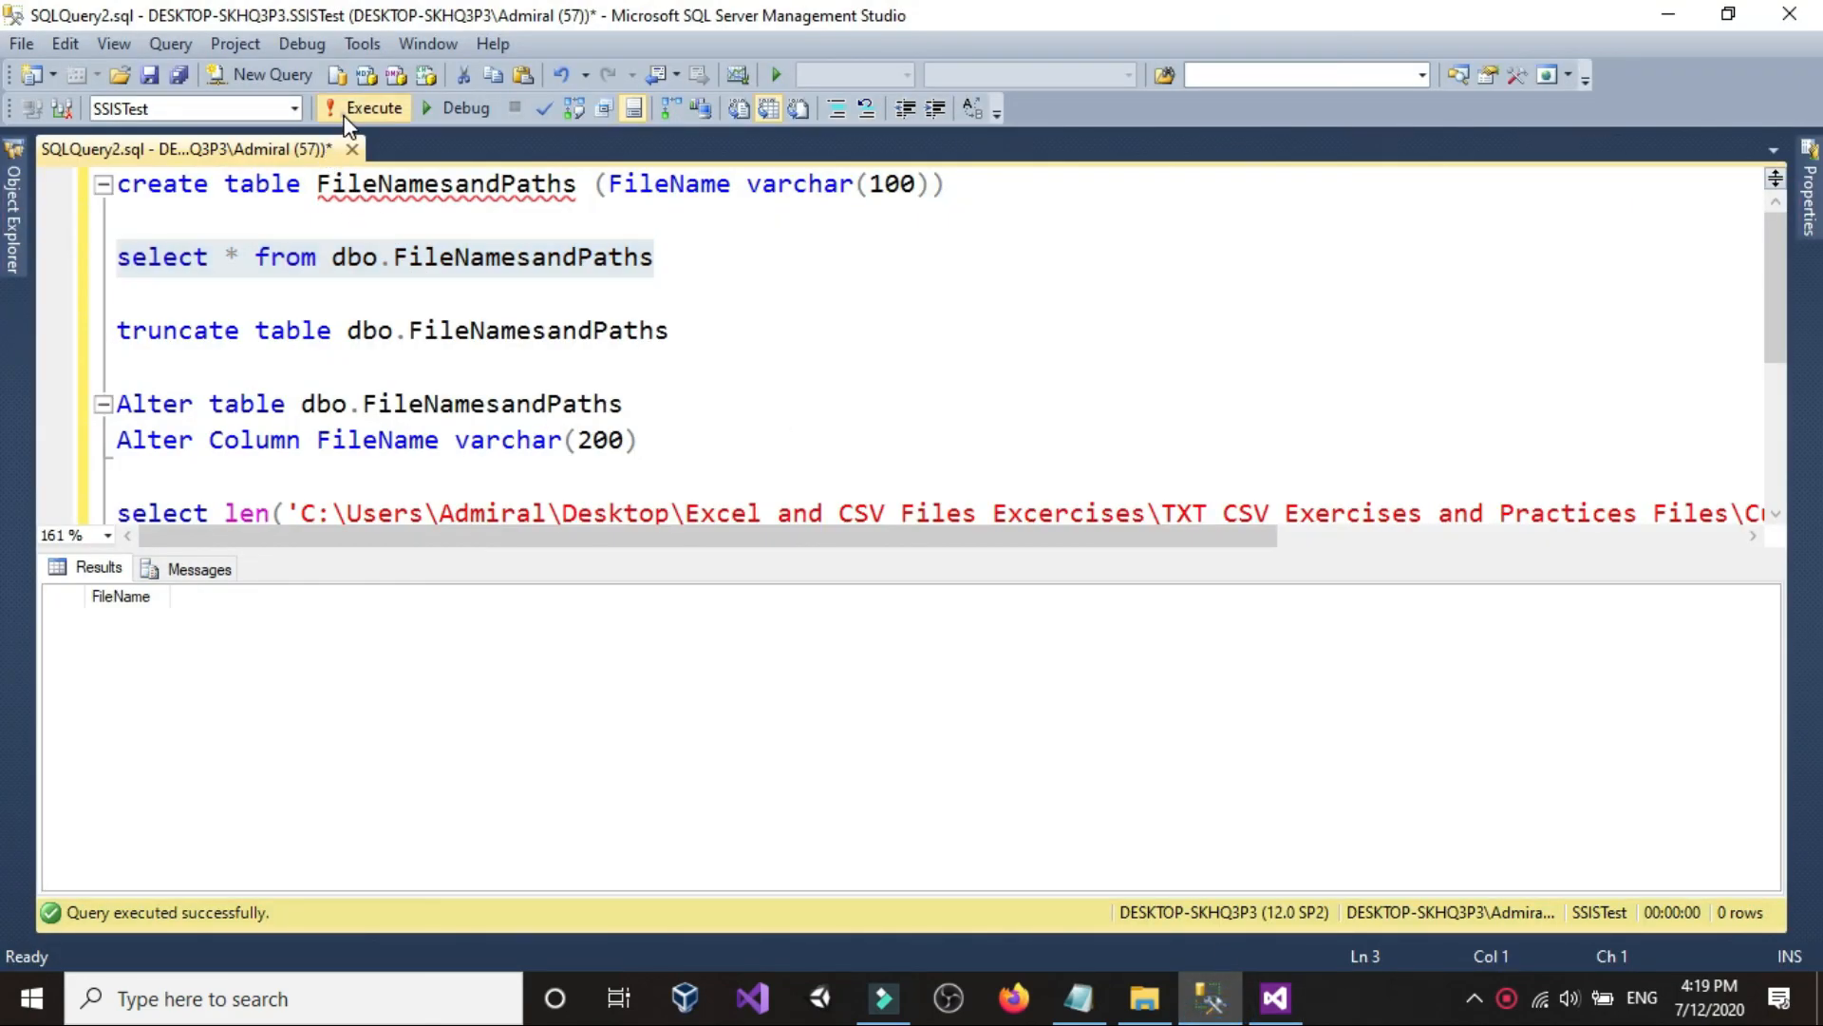
{"action": "left_click", "coordinate": [1274, 997]}
{"action": "left_click", "coordinate": [448, 92]}
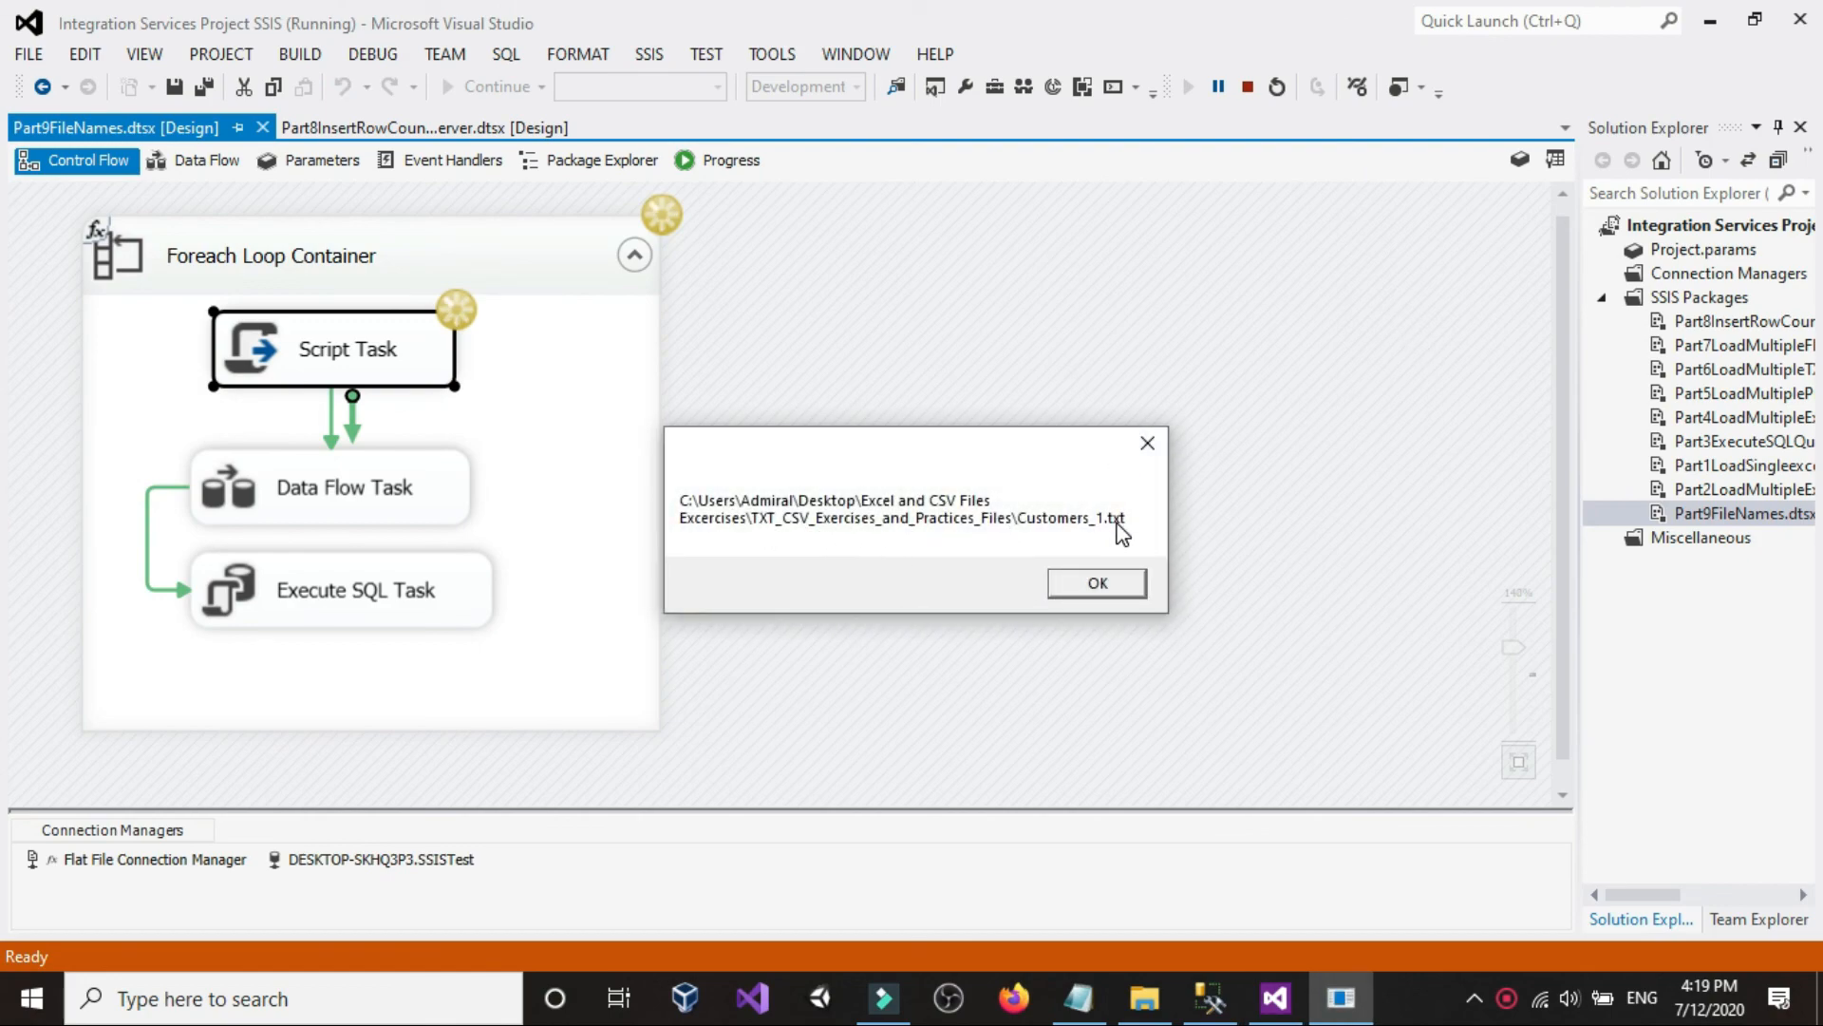
- Dismiss each file path message box until the package finishes, and stop debugging
{"action": "left_click", "coordinate": [1095, 586]}
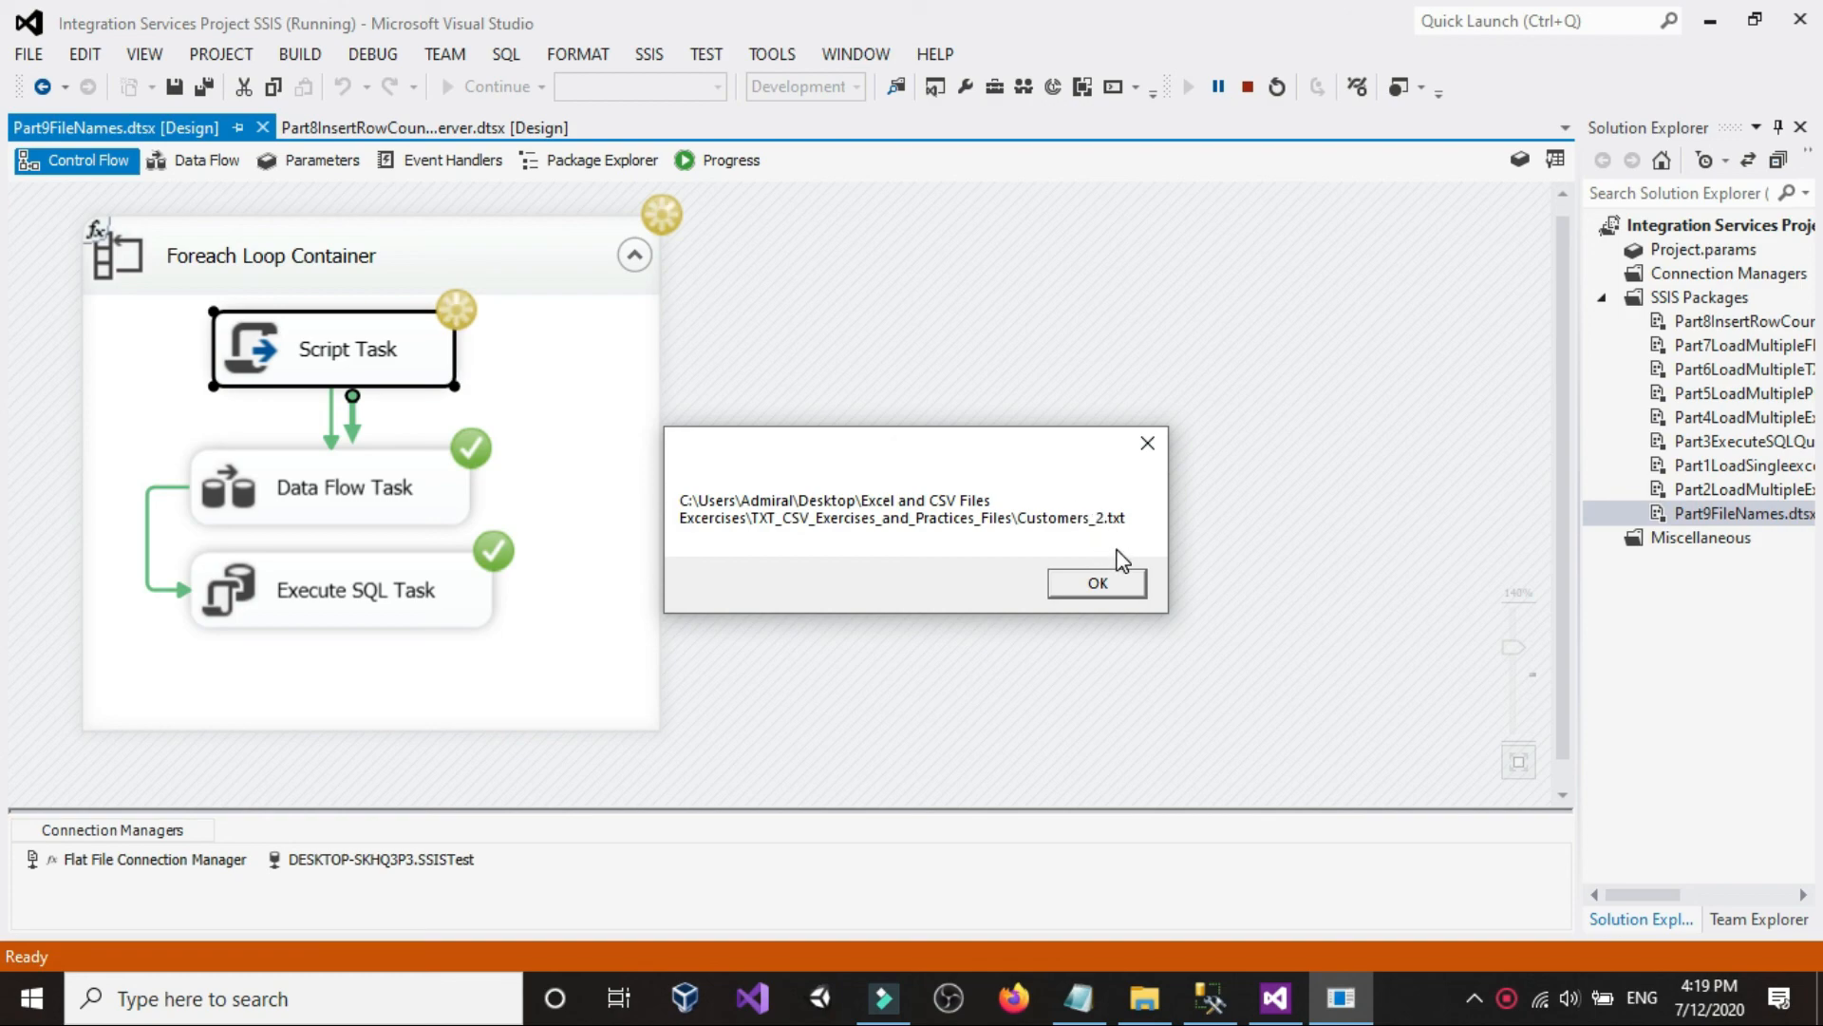
{"action": "left_click", "coordinate": [1109, 584]}
{"action": "left_click", "coordinate": [1102, 583]}
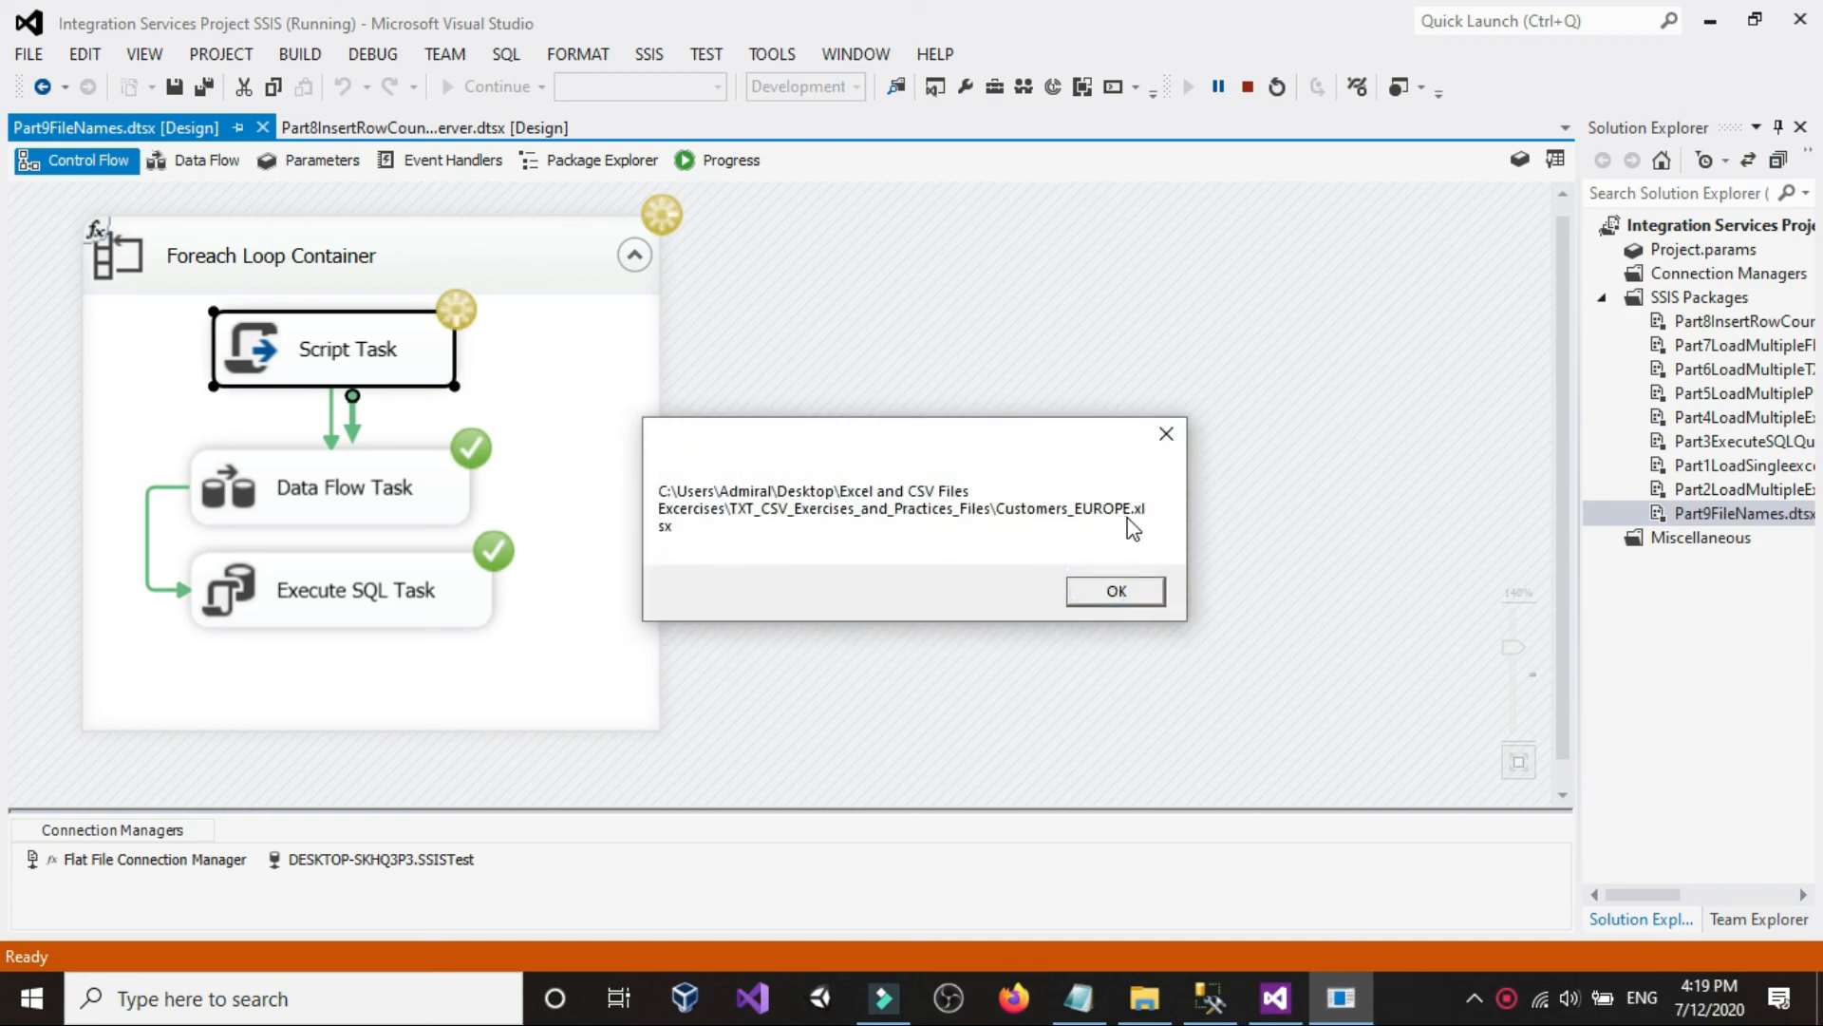
{"action": "left_click", "coordinate": [1113, 585]}
{"action": "left_click", "coordinate": [1118, 590]}
{"action": "left_click", "coordinate": [1119, 590]}
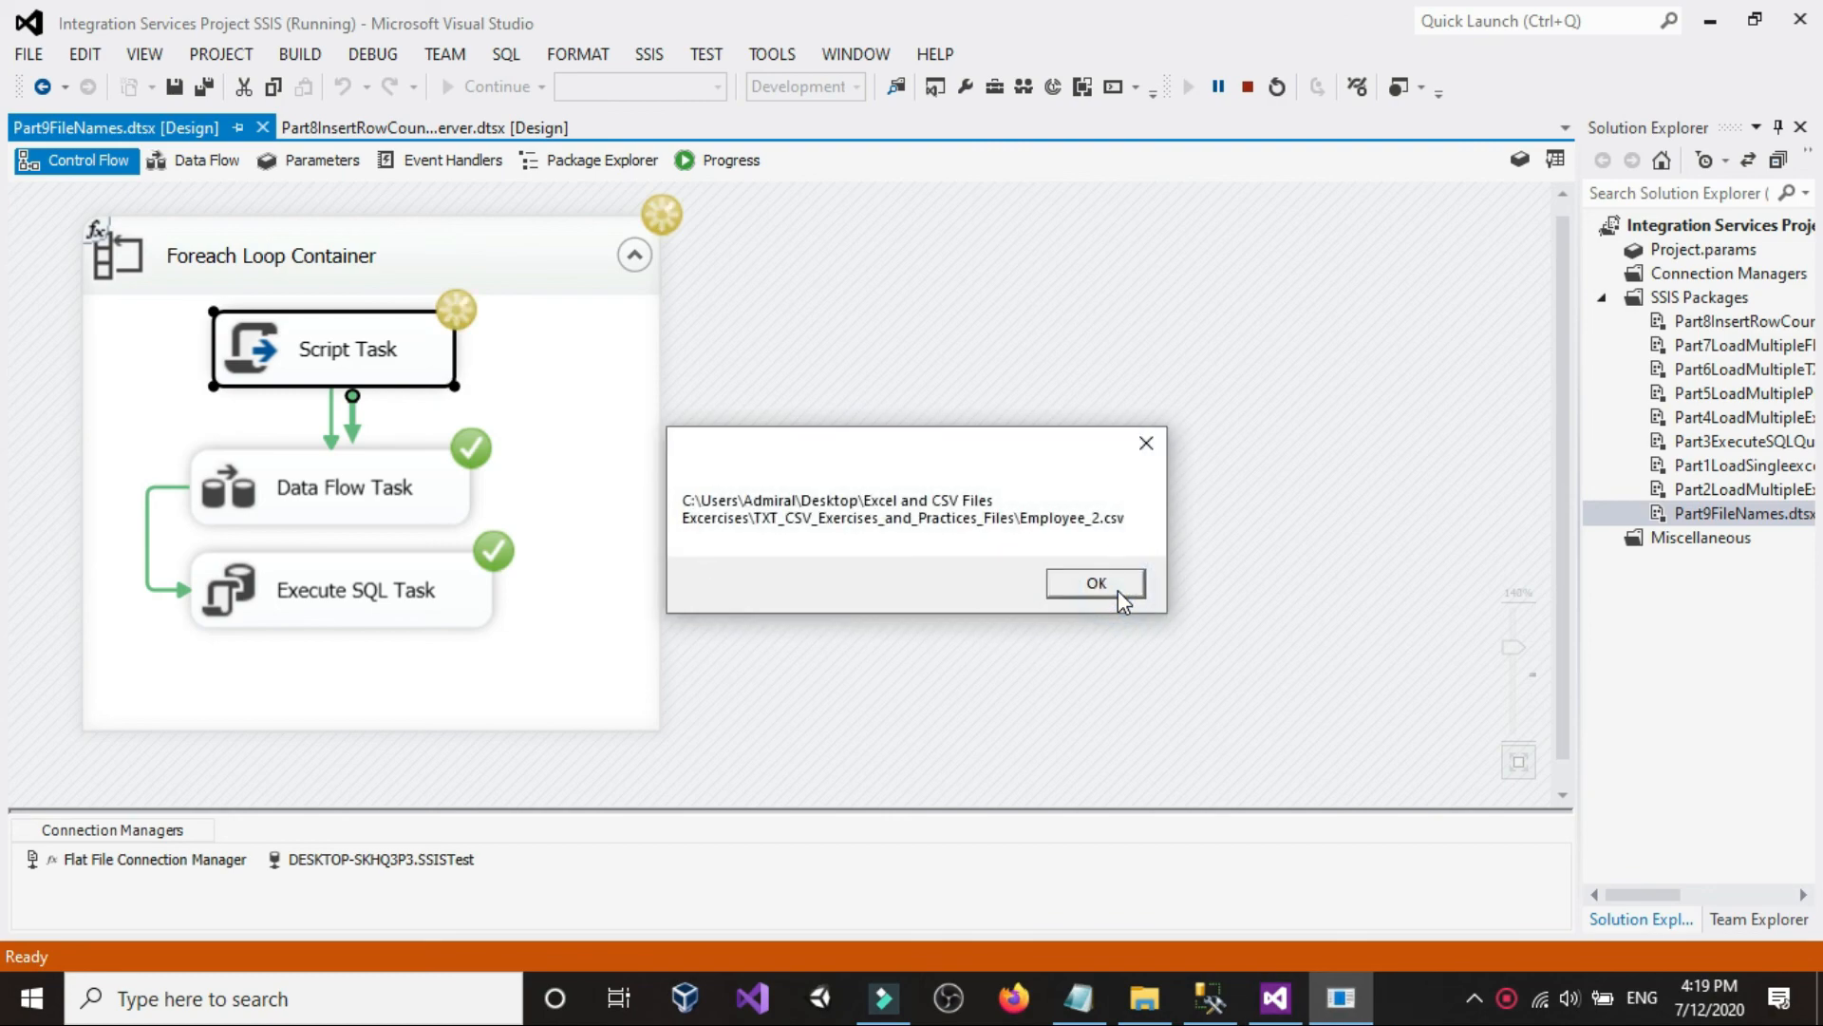
{"action": "left_click", "coordinate": [1118, 590]}
{"action": "left_click", "coordinate": [1119, 589]}
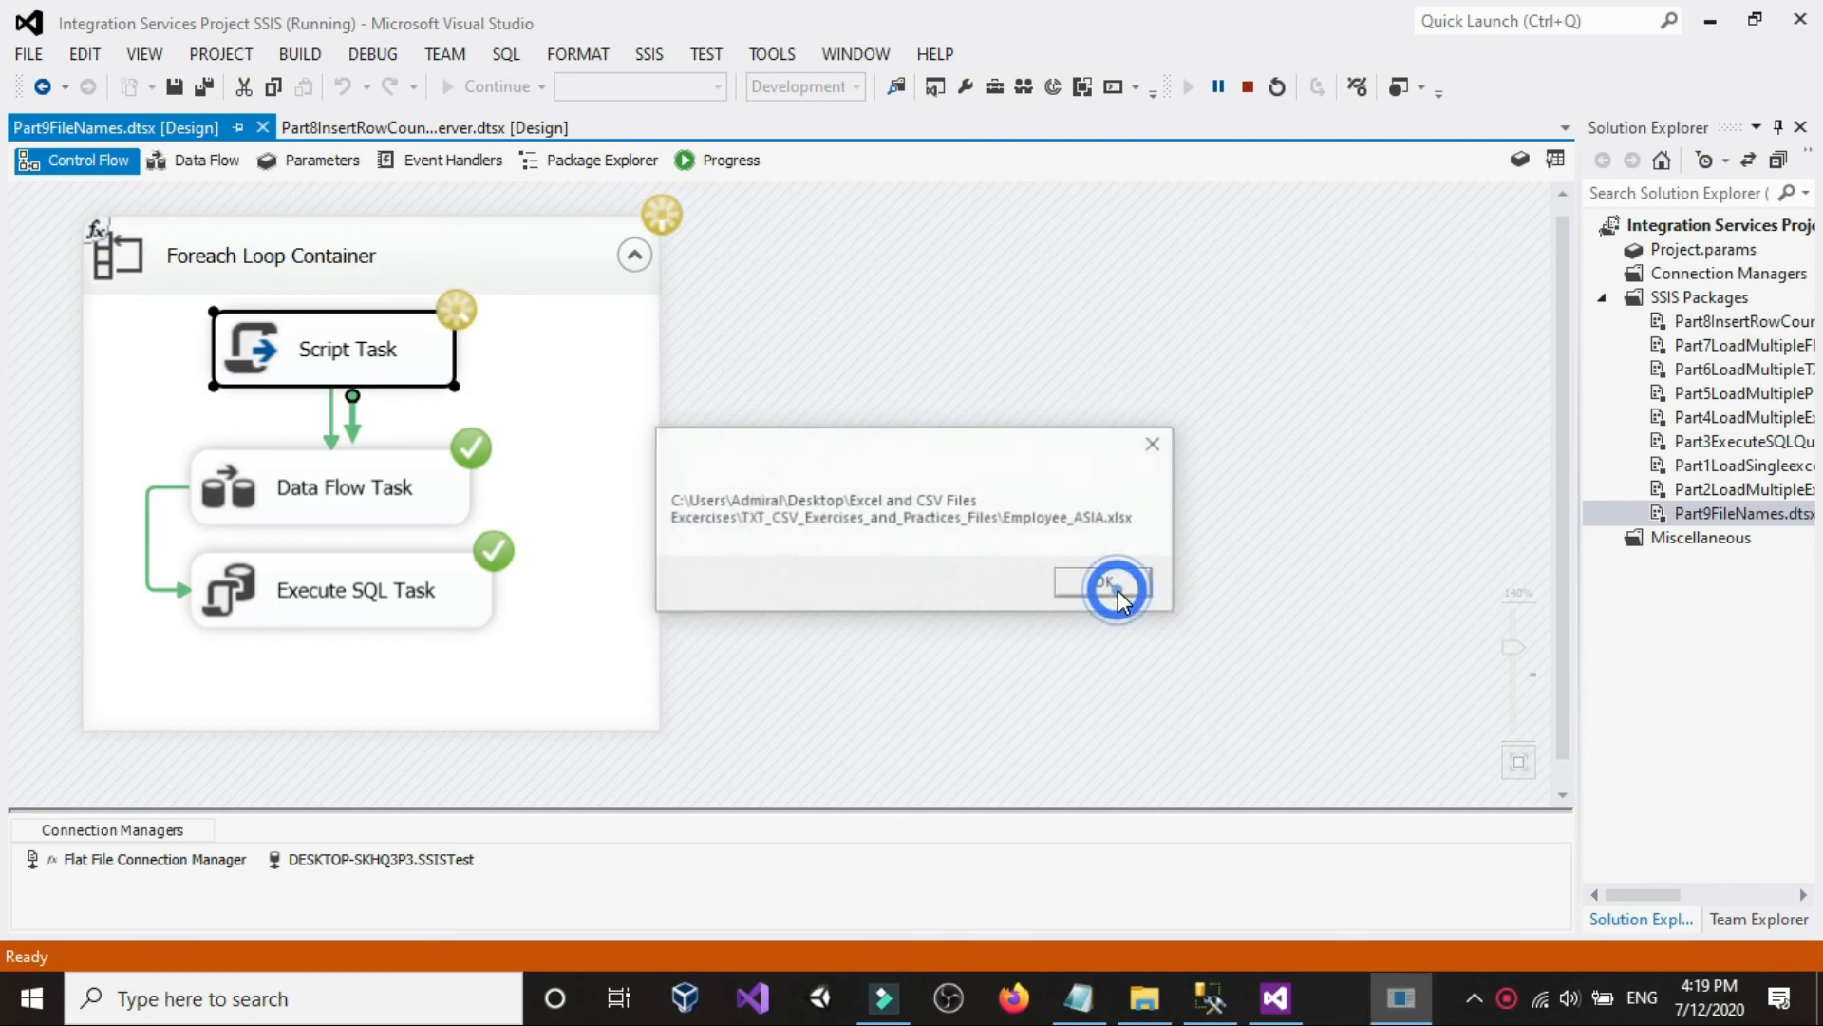
{"action": "left_click", "coordinate": [1118, 590]}
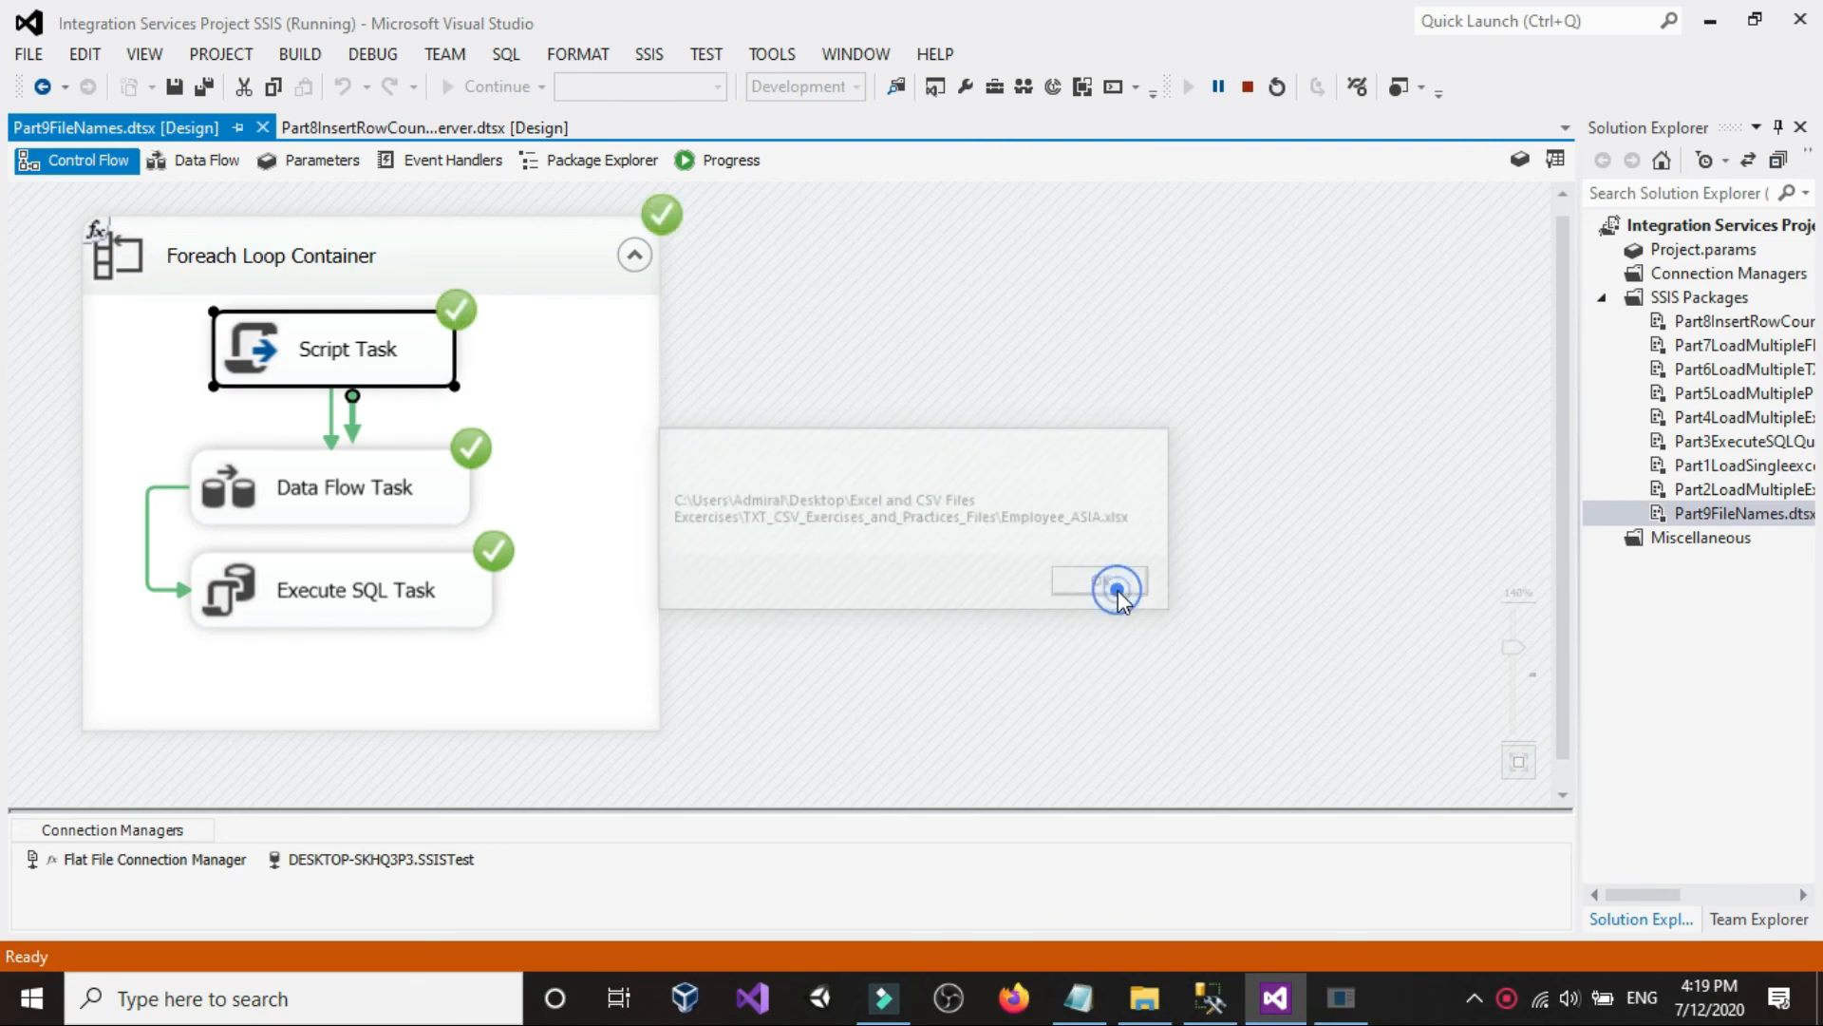
{"action": "left_click", "coordinate": [1247, 88]}
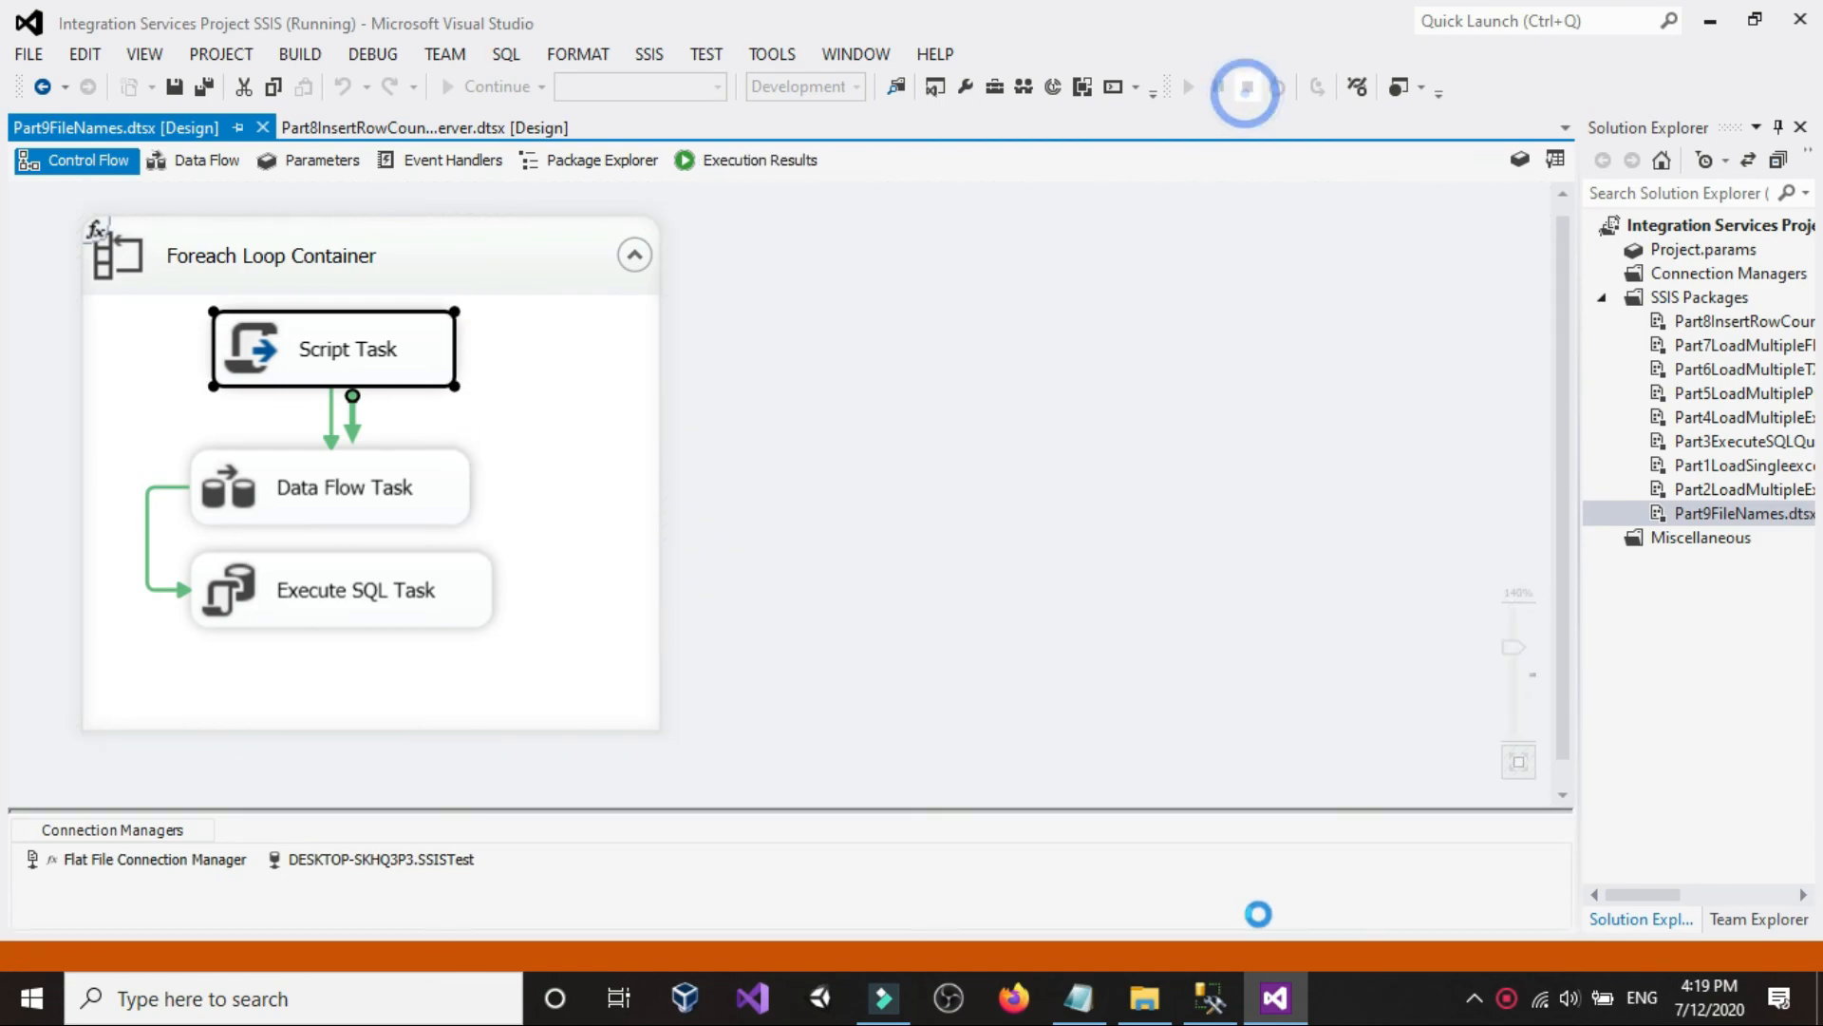
- Query dbo.FileNamesandPaths again in SQL Server Management Studio and widen the FileName result column to read the full paths
{"action": "left_click", "coordinate": [1209, 997]}
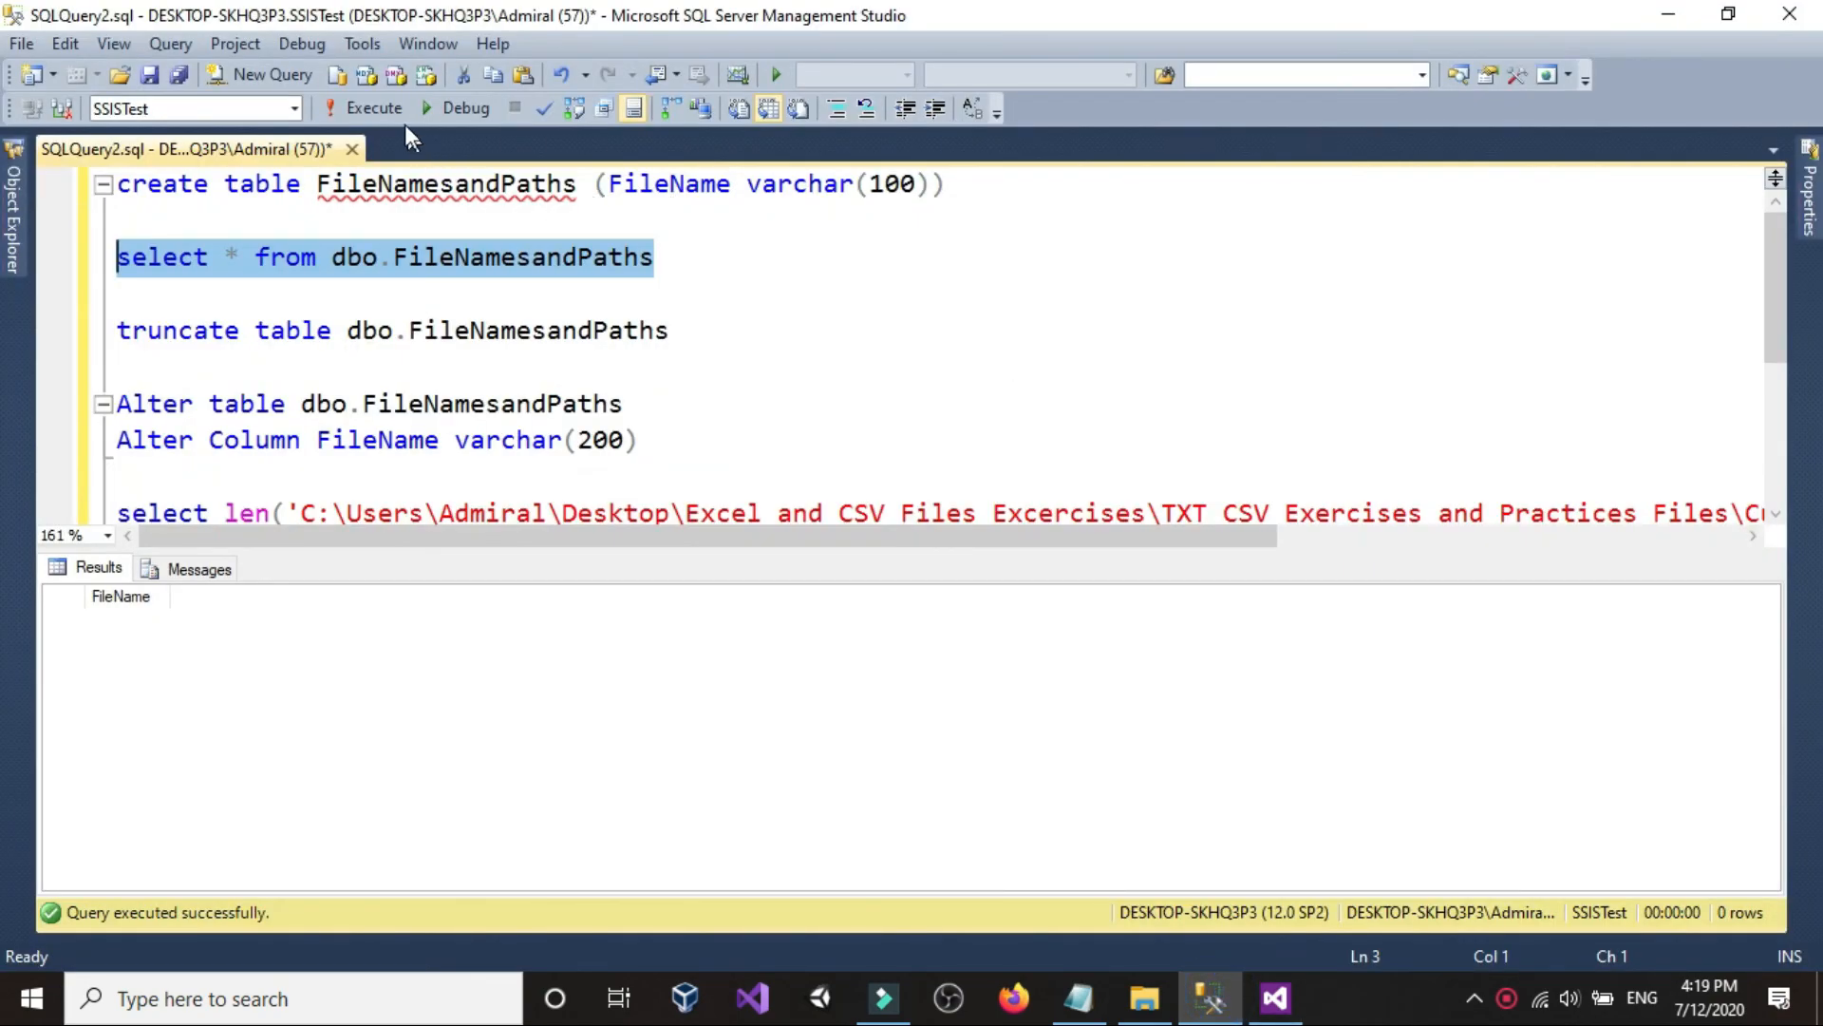
{"action": "left_click", "coordinate": [374, 108]}
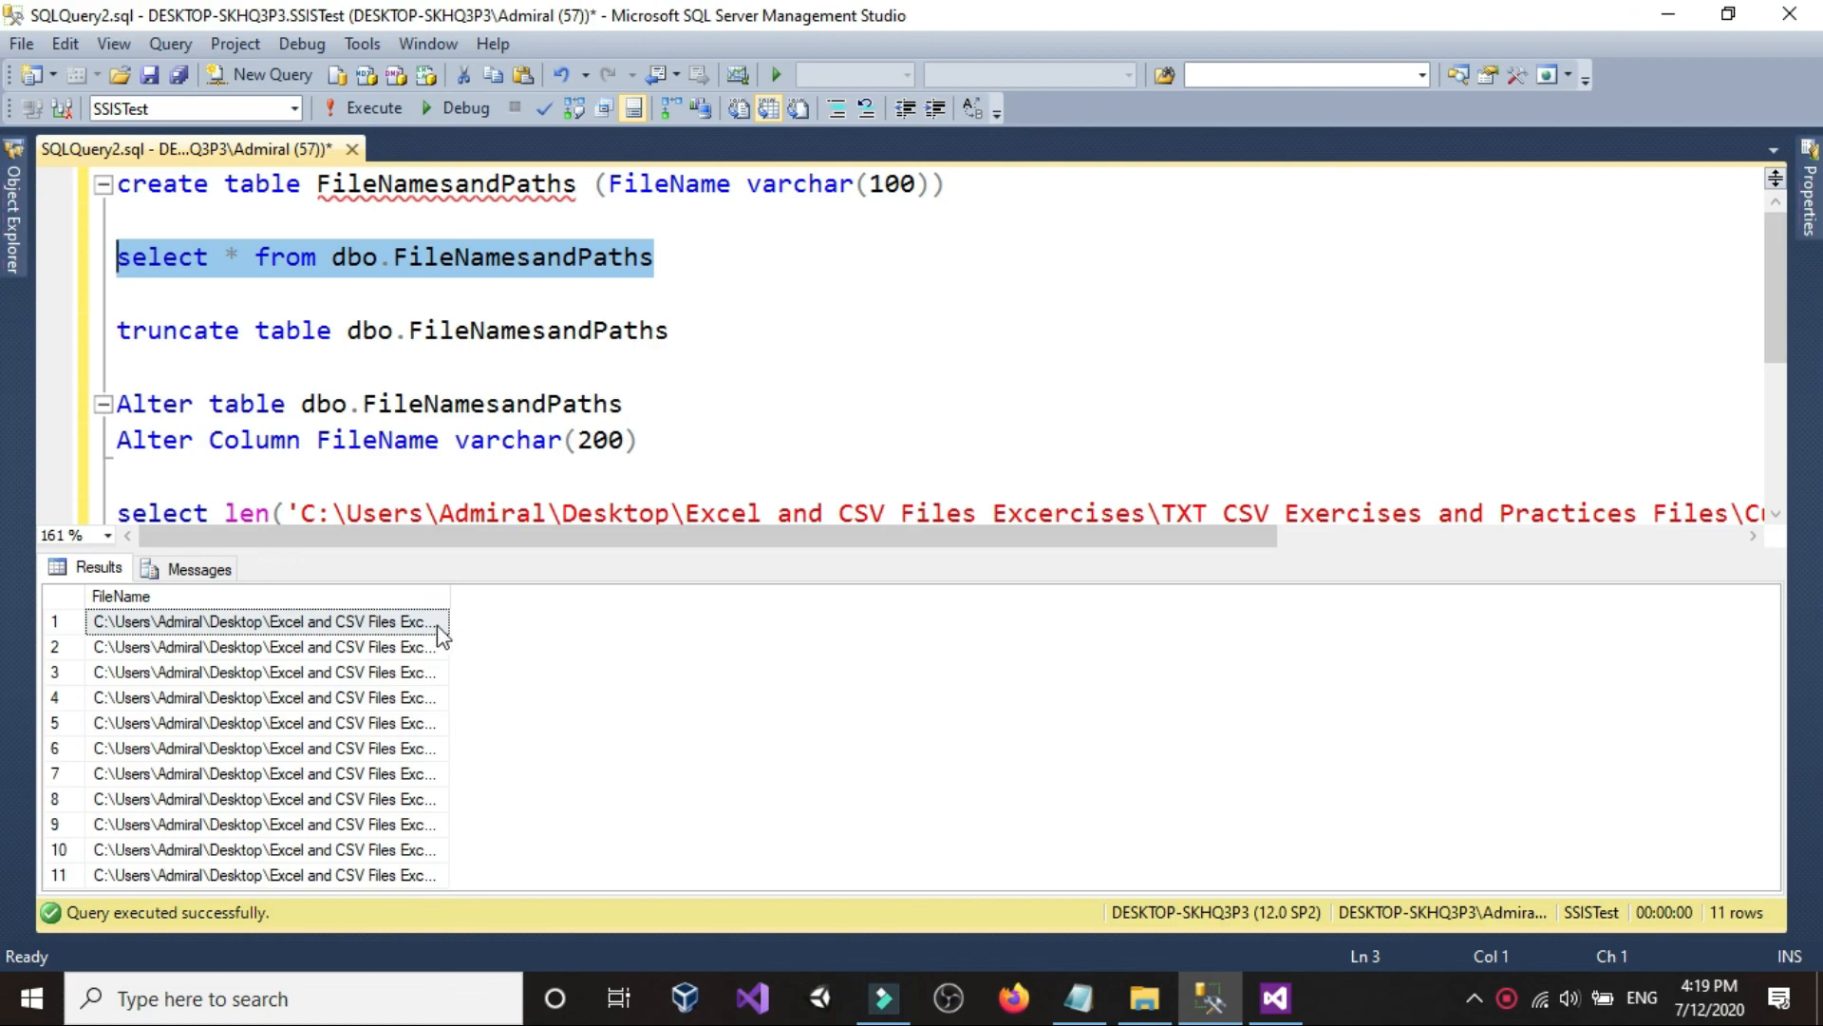
{"action": "left_click_drag", "start_coordinate": [448, 595], "coordinate": [1041, 613]}
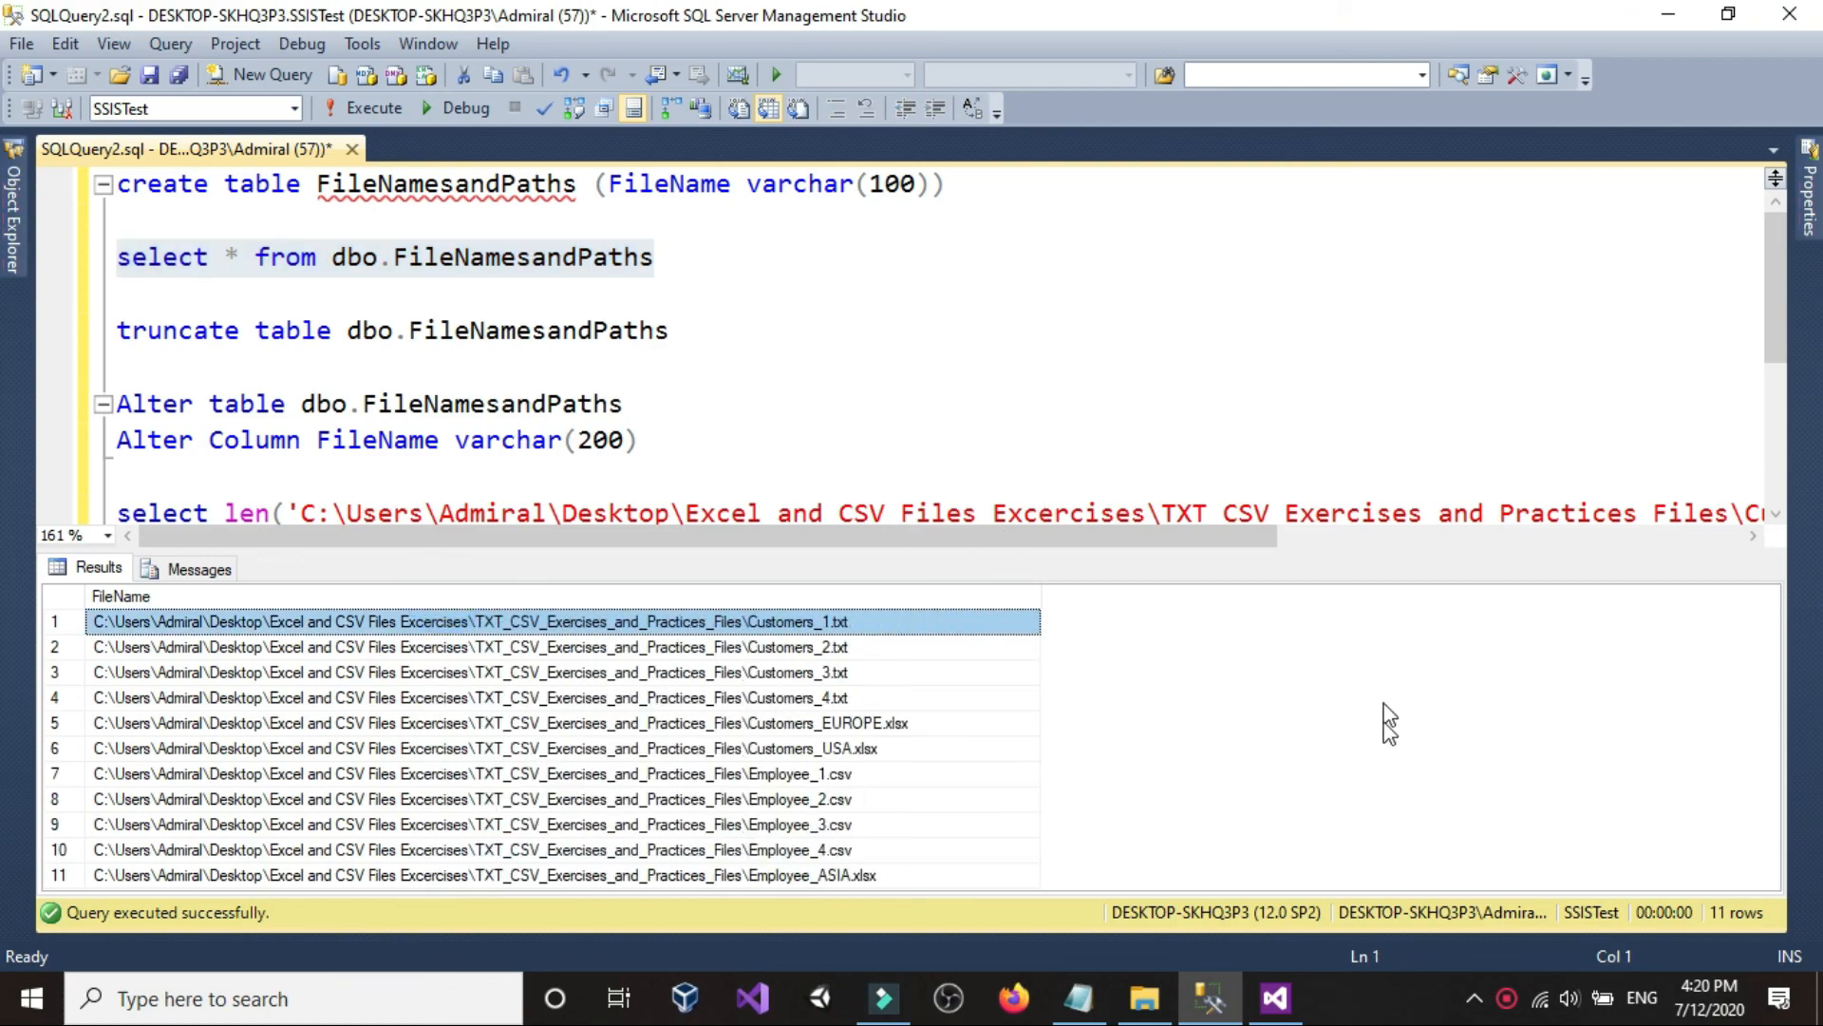